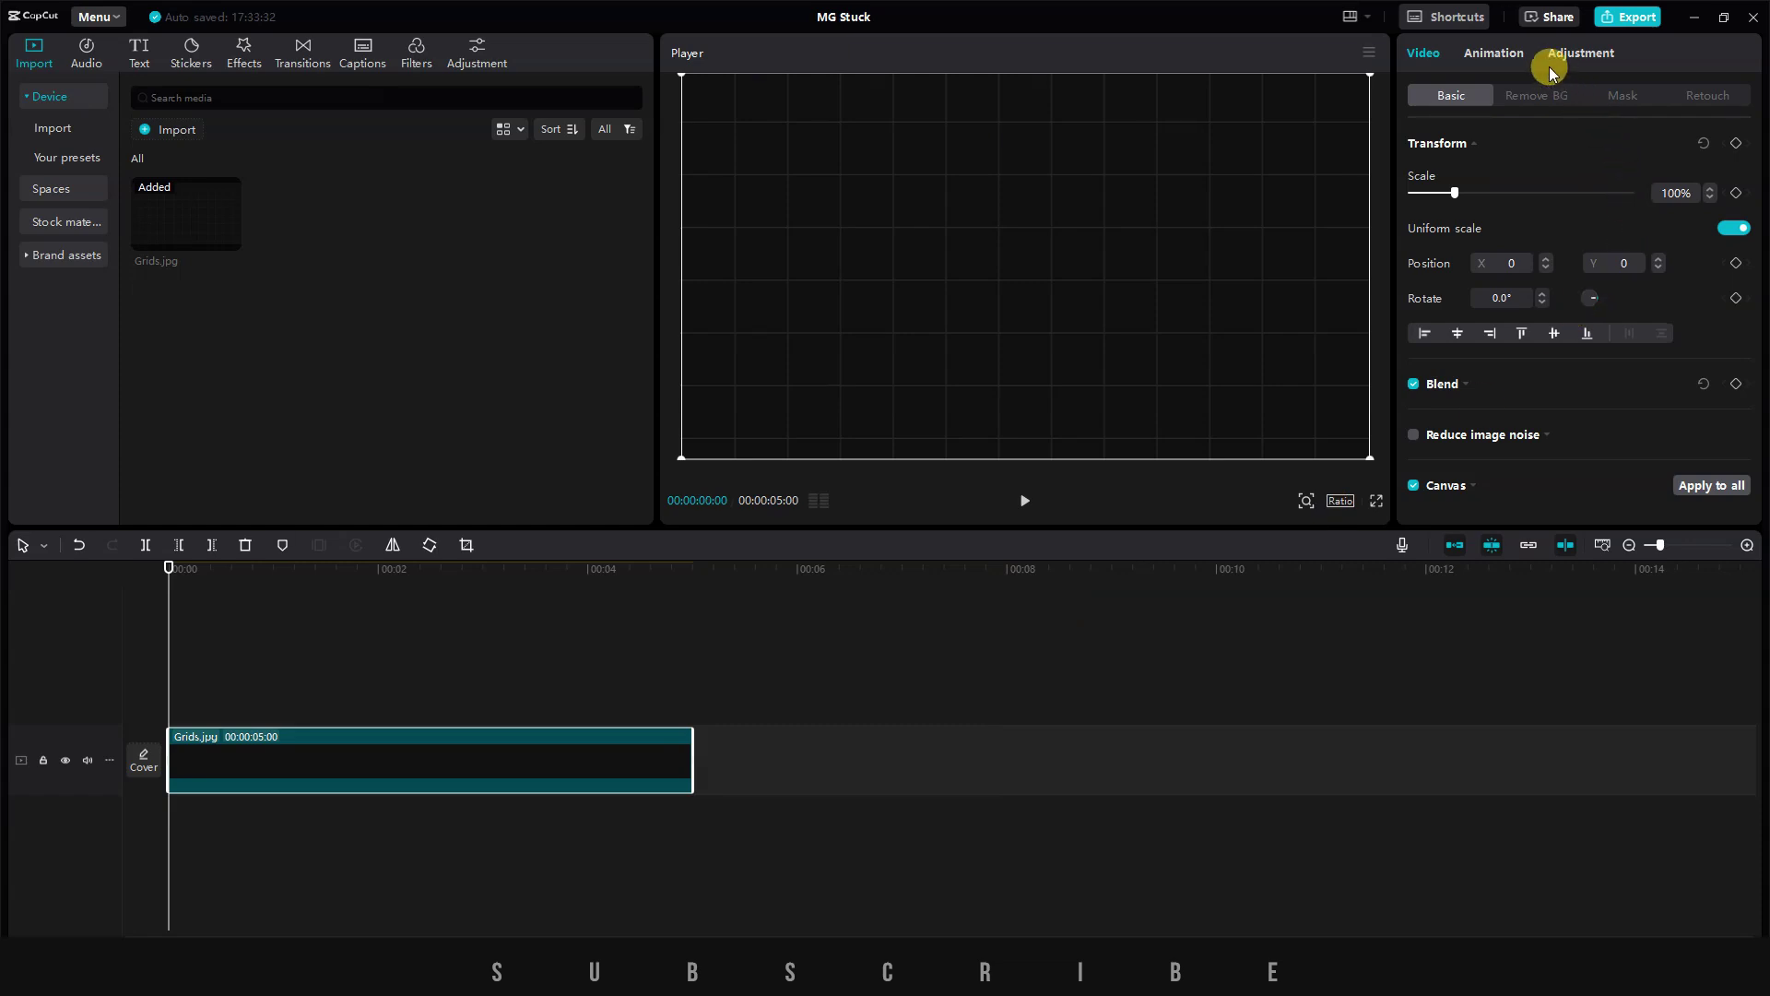
- Apply a vignette of 26 to the Grids.jpg background clip
{"action": "left_click", "coordinate": [1604, 56]}
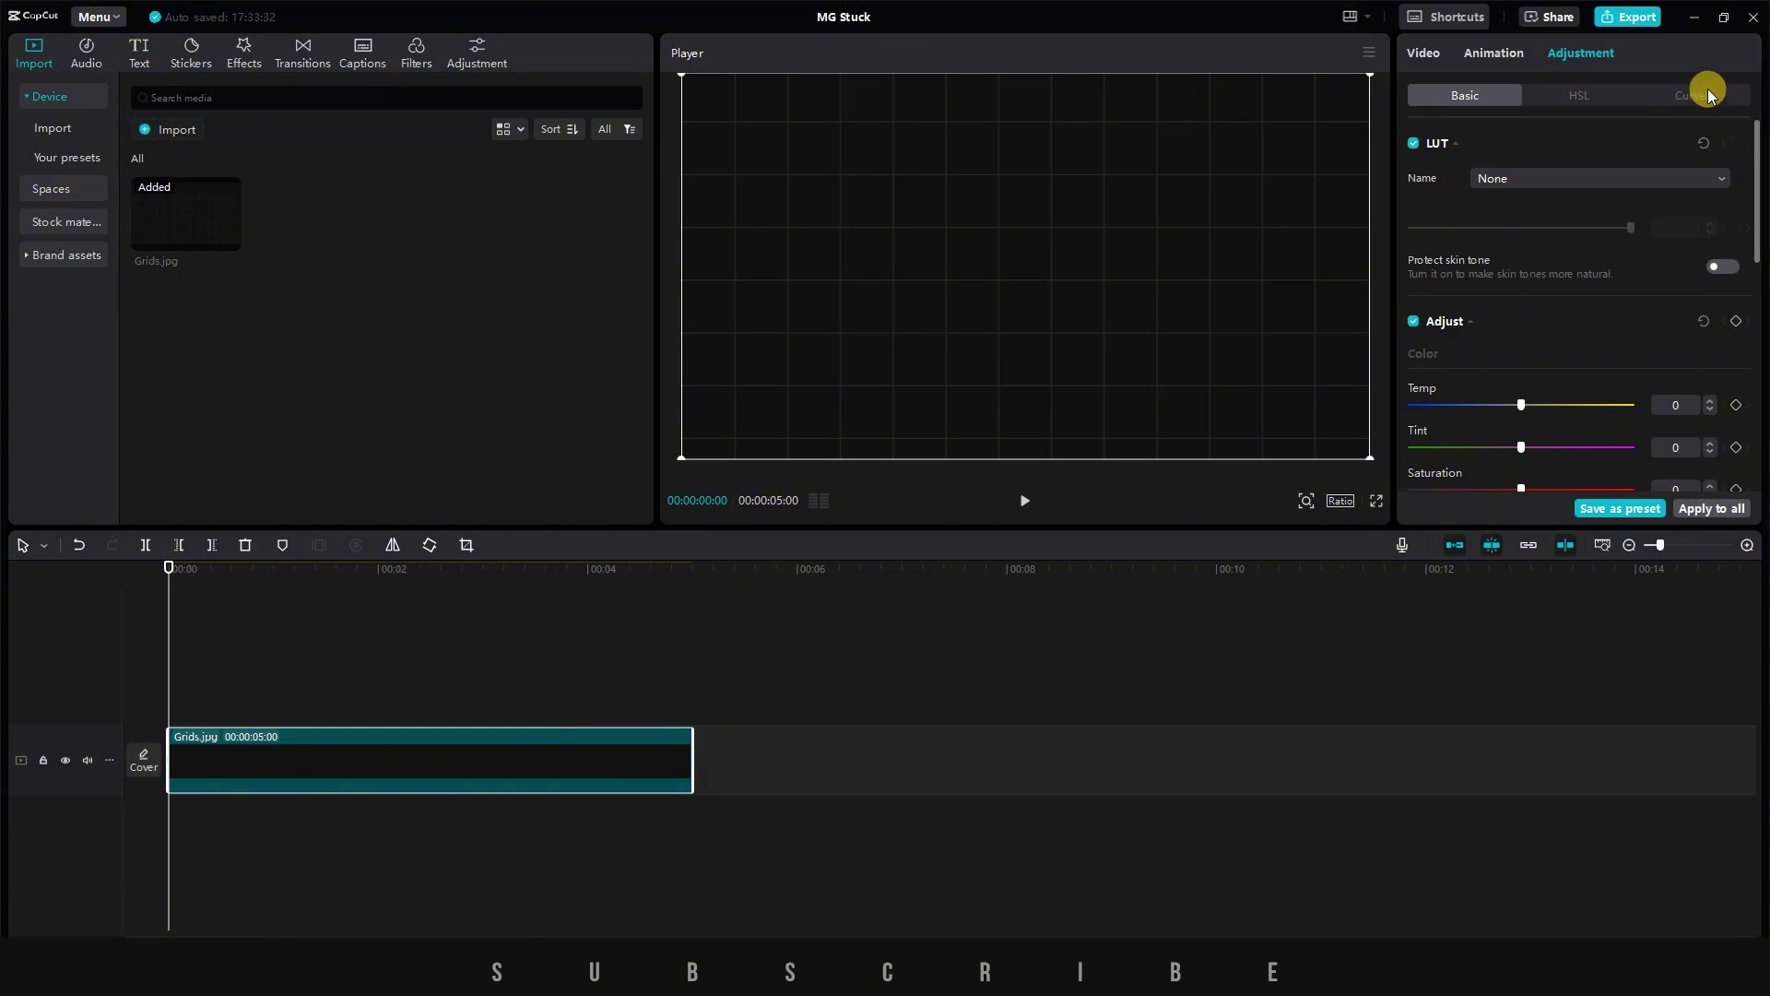
{"action": "scroll", "coordinate": [1651, 352], "scroll_direction": "down", "scroll_amount": 6}
{"action": "left_click_drag", "start_coordinate": [1536, 479], "coordinate": [1576, 479]}
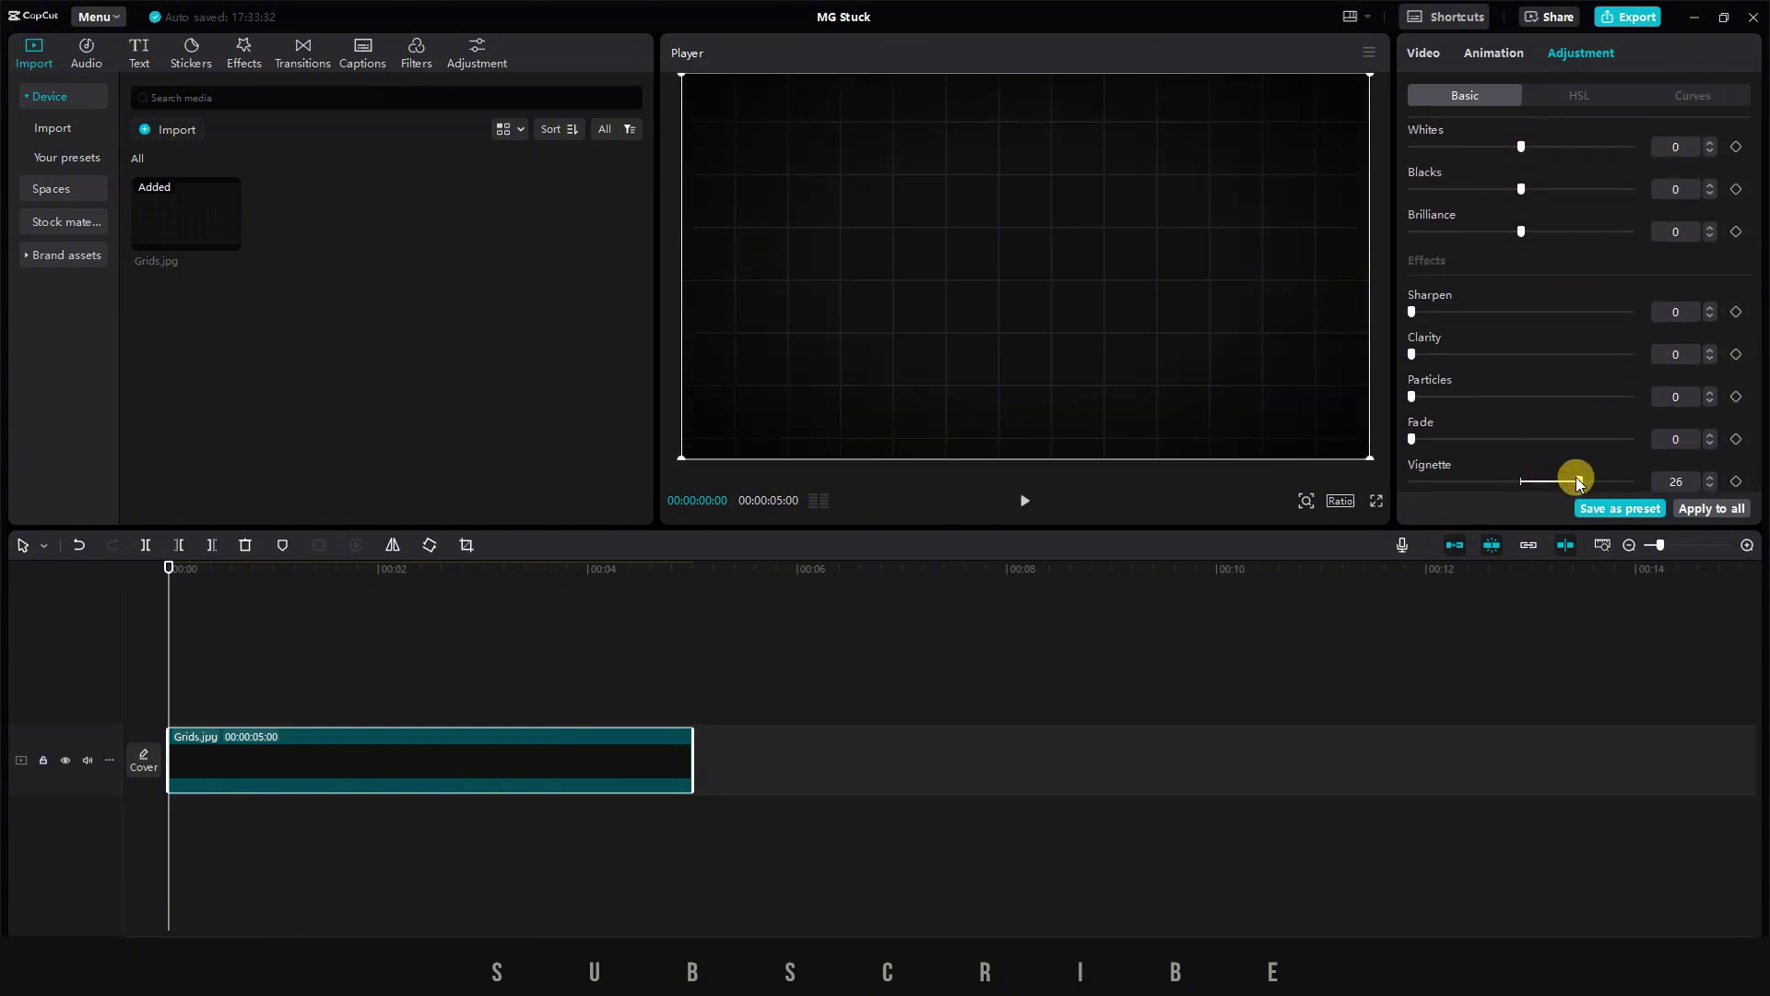
- Add a default text clip at the start of the timeline and extend it to match the Grids.jpg clip's length
{"action": "left_click", "coordinate": [138, 46]}
{"action": "mouse_move", "coordinate": [197, 176]}
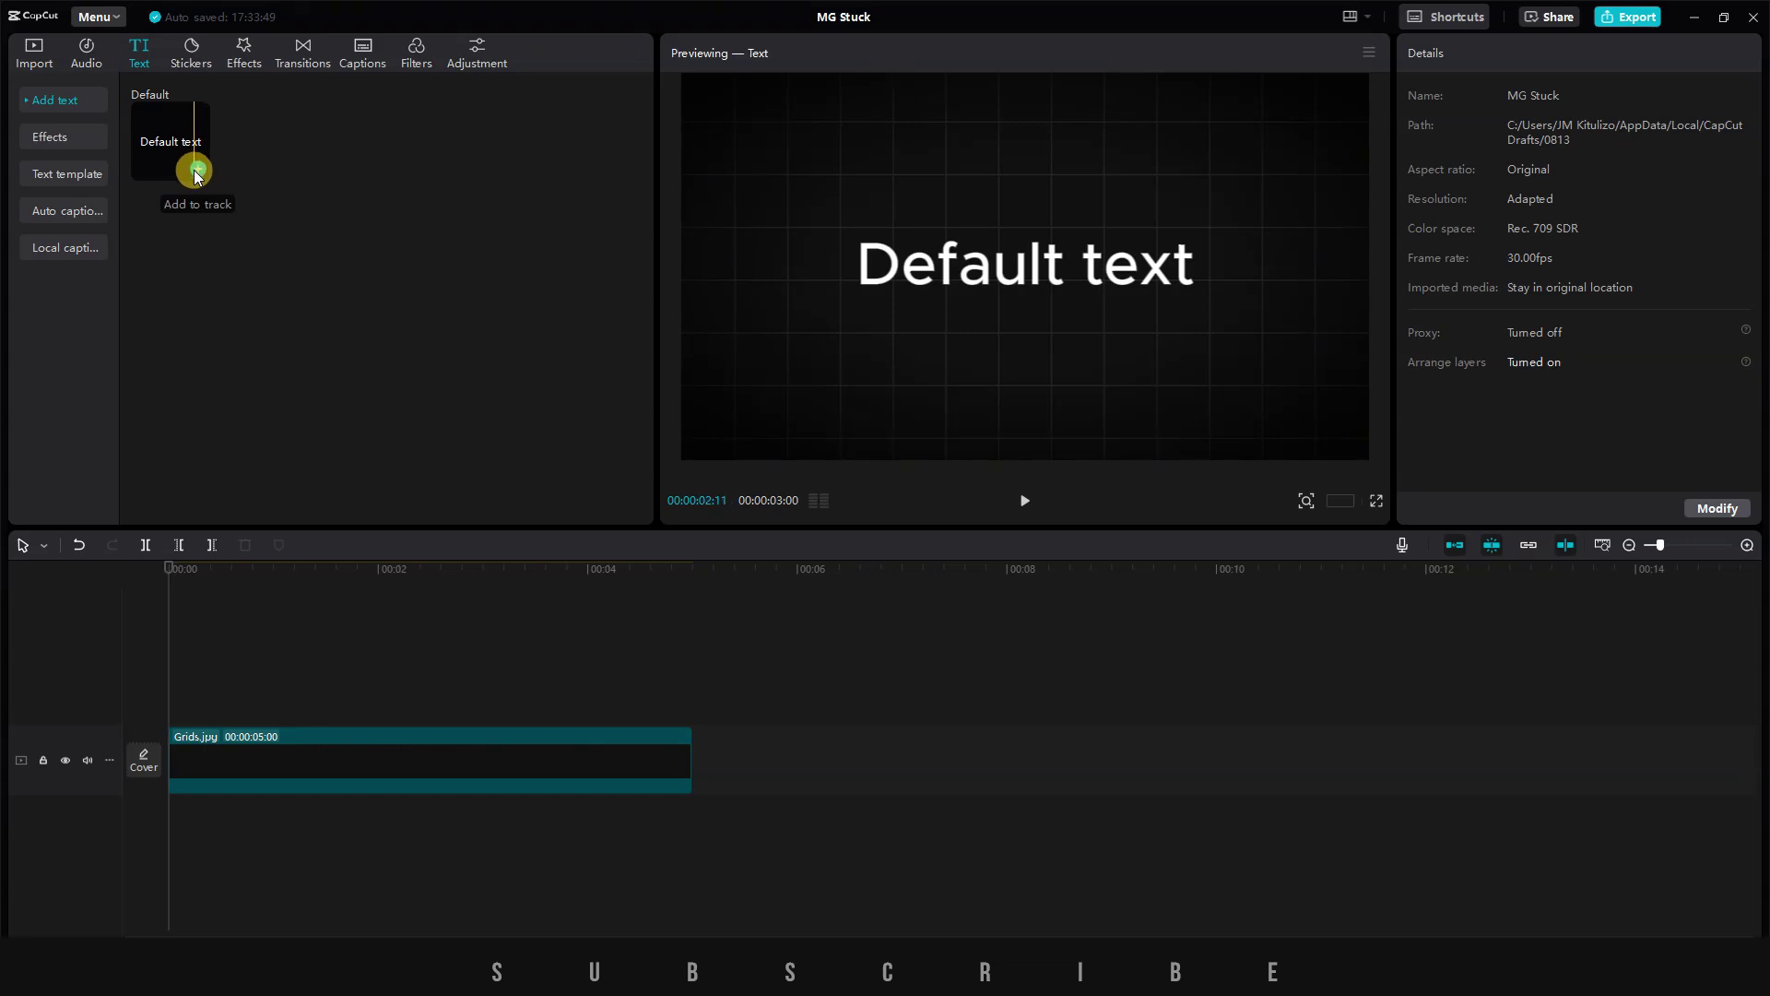
{"action": "left_click", "coordinate": [195, 170]}
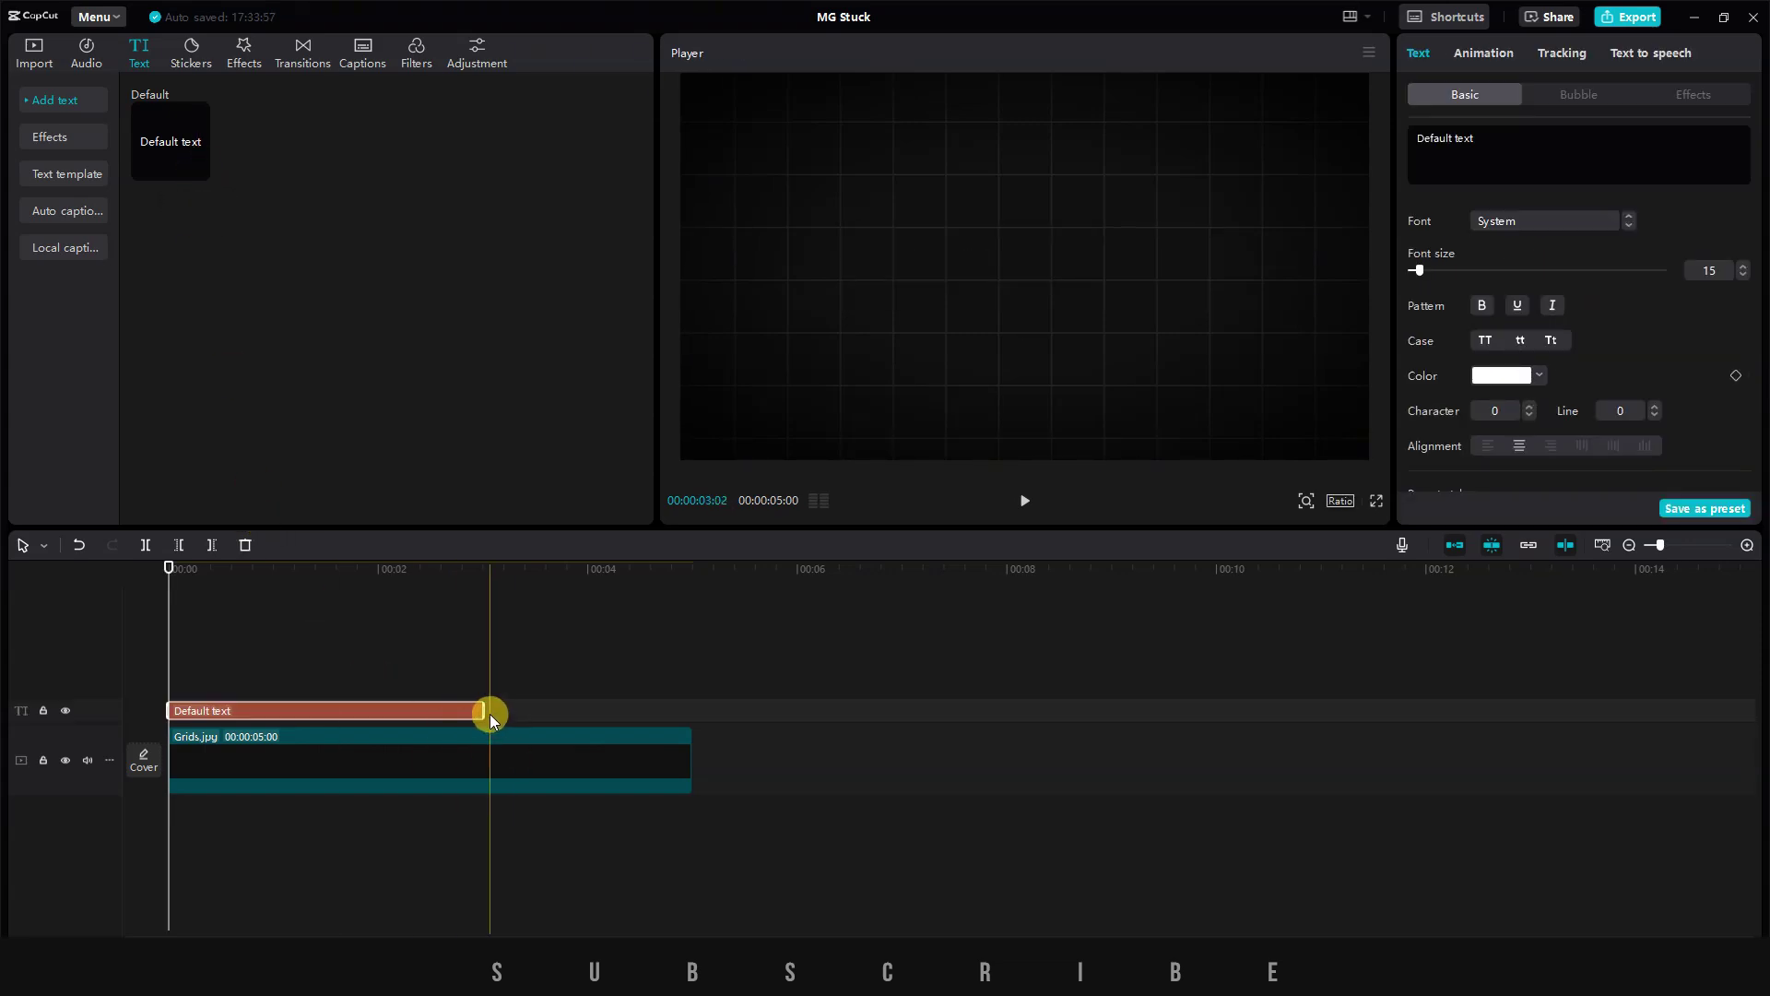
{"action": "left_click_drag", "start_coordinate": [484, 712], "coordinate": [683, 697]}
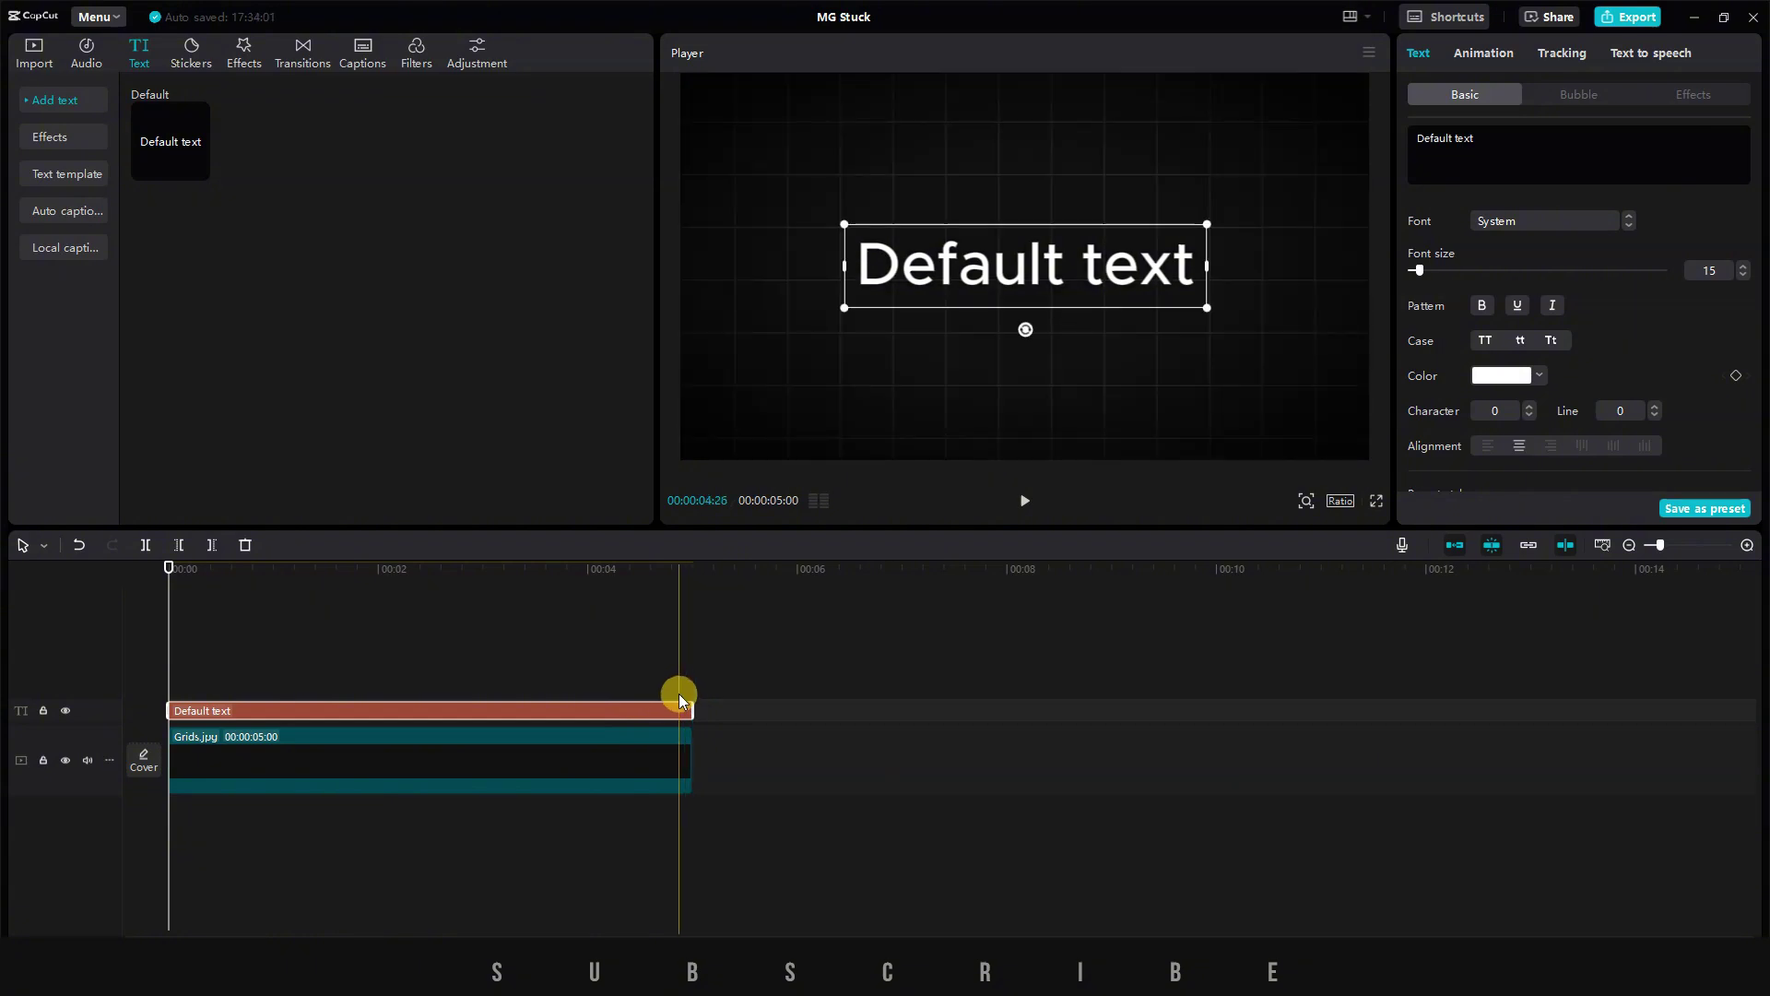
- Replace the default text with a long row of hyphens spanning most of the frame
{"action": "left_click", "coordinate": [1528, 152]}
{"action": "key", "text": "ctrl+a"}
{"action": "type", "text": "----"}
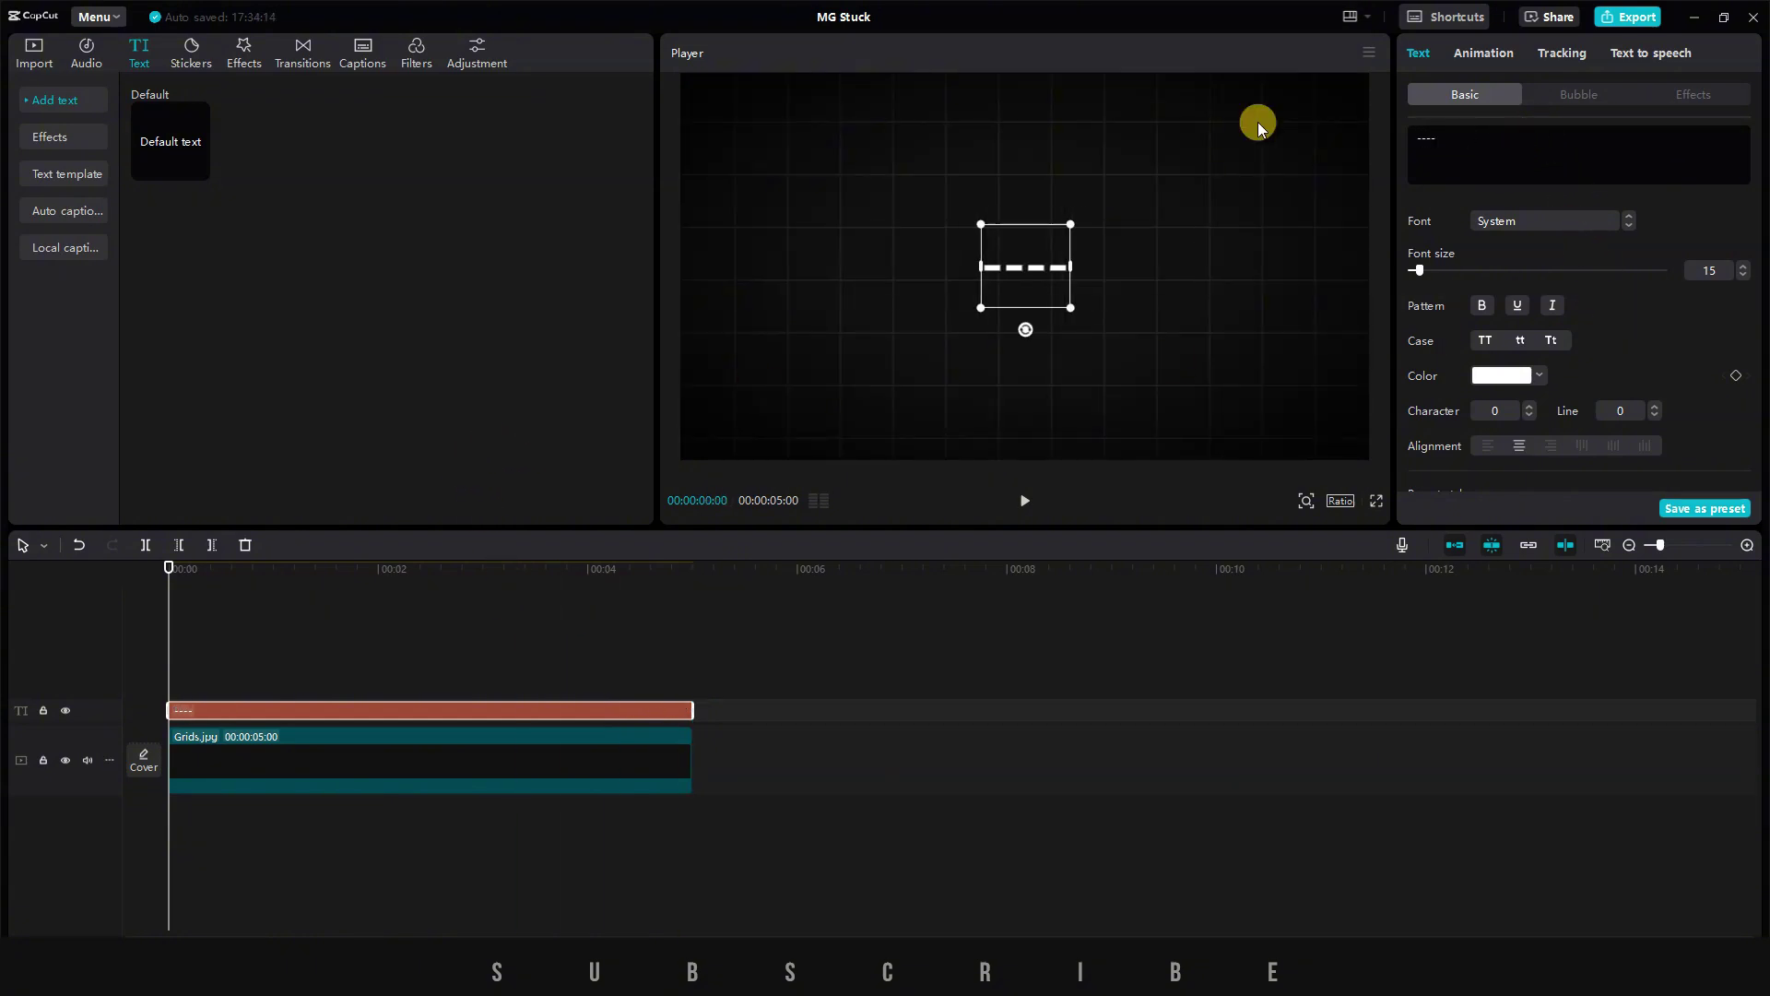
{"action": "type", "text": "-----------------------------------------"}
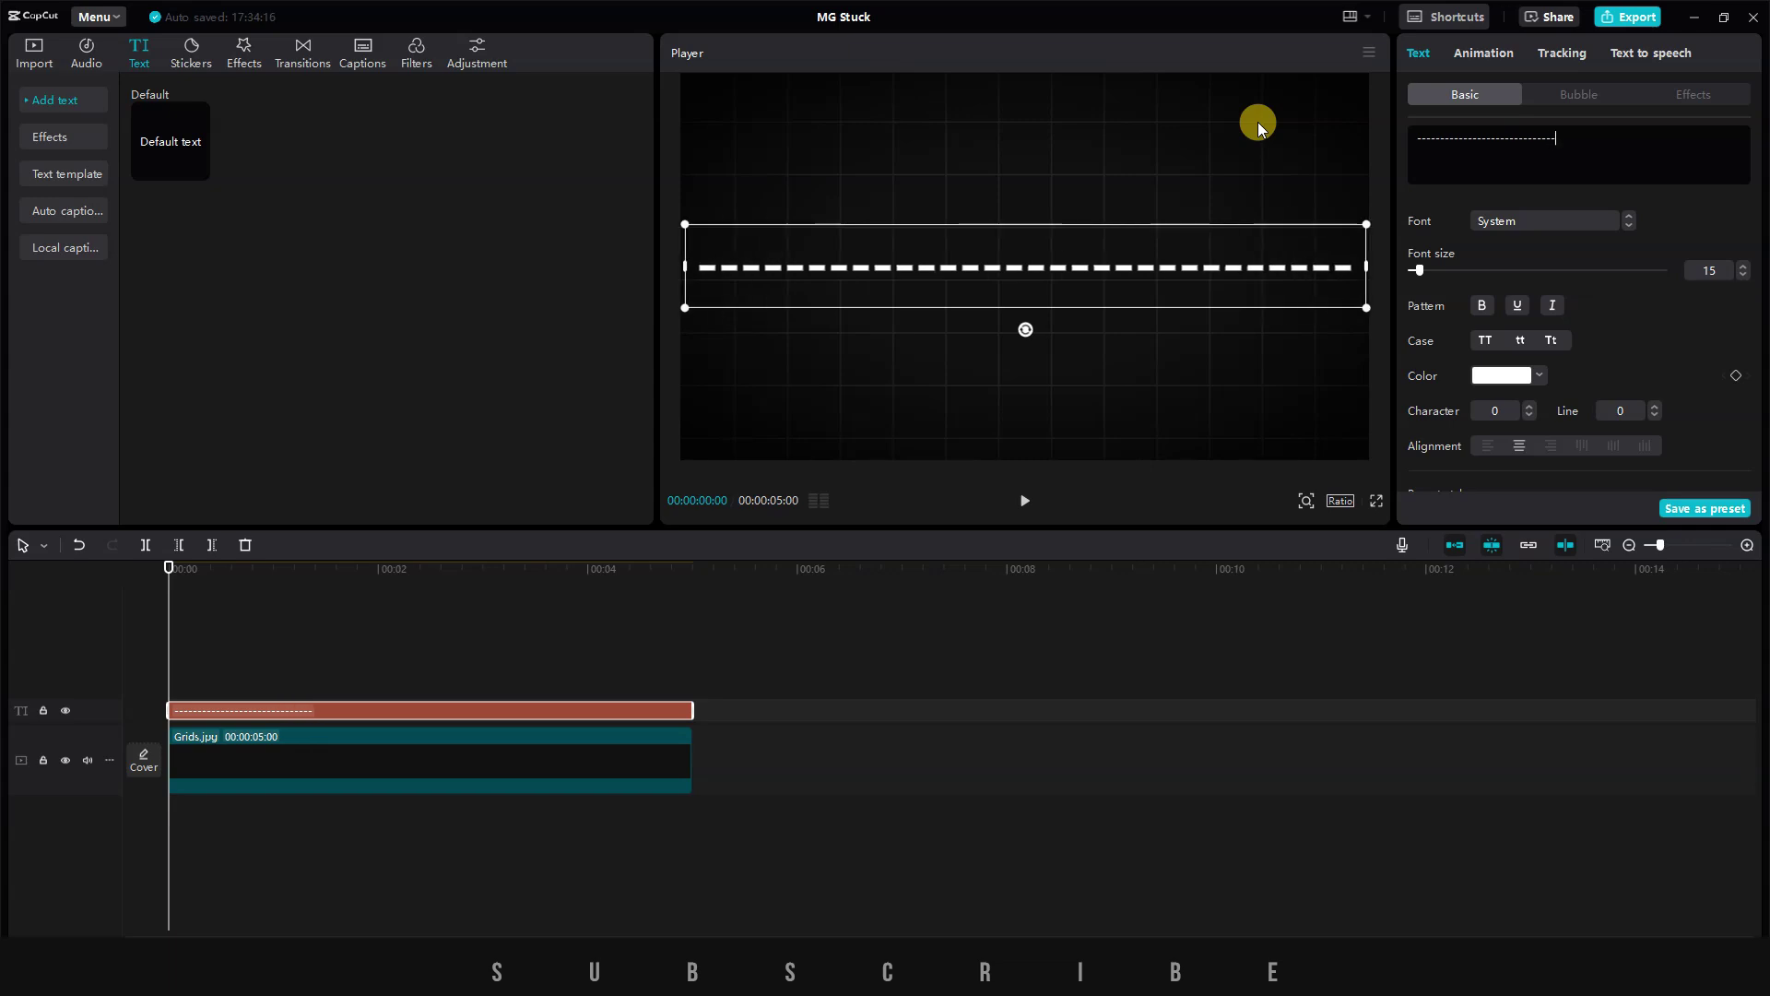
- Reduce the hyphen text's character spacing to -6 to merge the dashes into a solid line
{"action": "left_click", "coordinate": [1530, 417]}
{"action": "left_click", "coordinate": [1531, 416]}
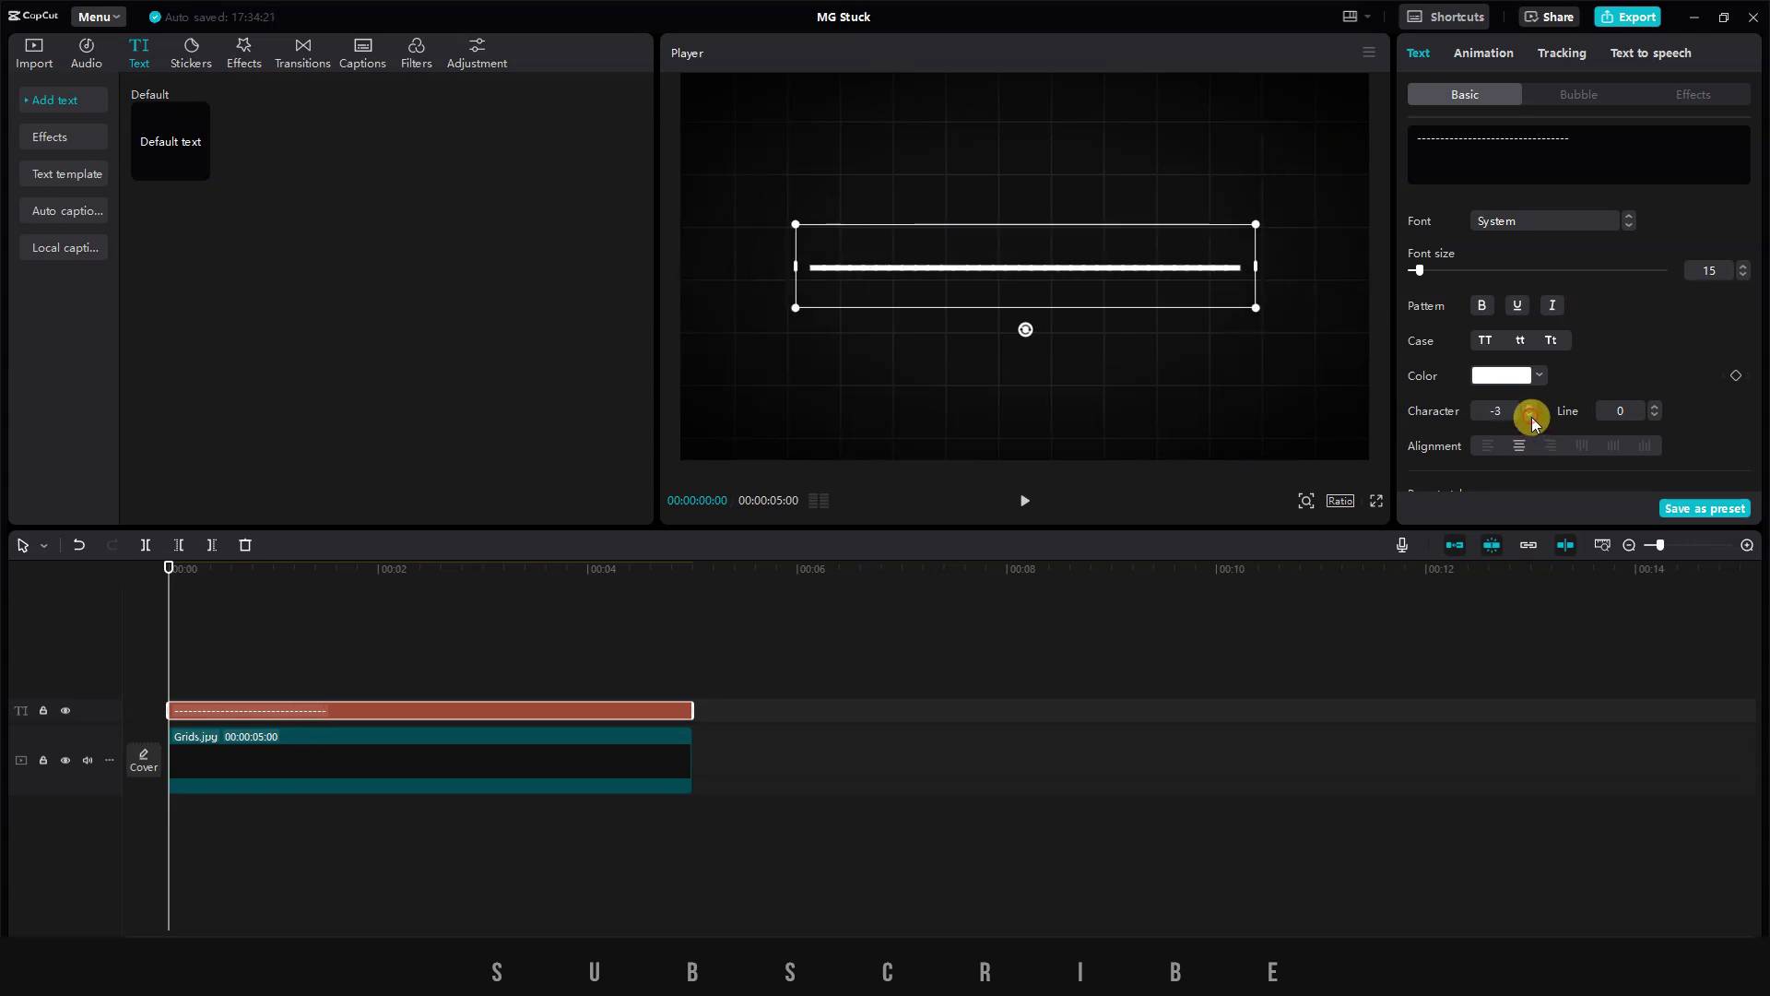
{"action": "left_click", "coordinate": [1530, 417]}
{"action": "left_click", "coordinate": [1531, 416]}
{"action": "left_click", "coordinate": [1530, 416]}
{"action": "left_click", "coordinate": [1531, 416]}
- Scale the line's width to 152% without changing its height, and move it up to about Y 491
{"action": "scroll", "coordinate": [1567, 341], "scroll_direction": "down", "scroll_amount": 5}
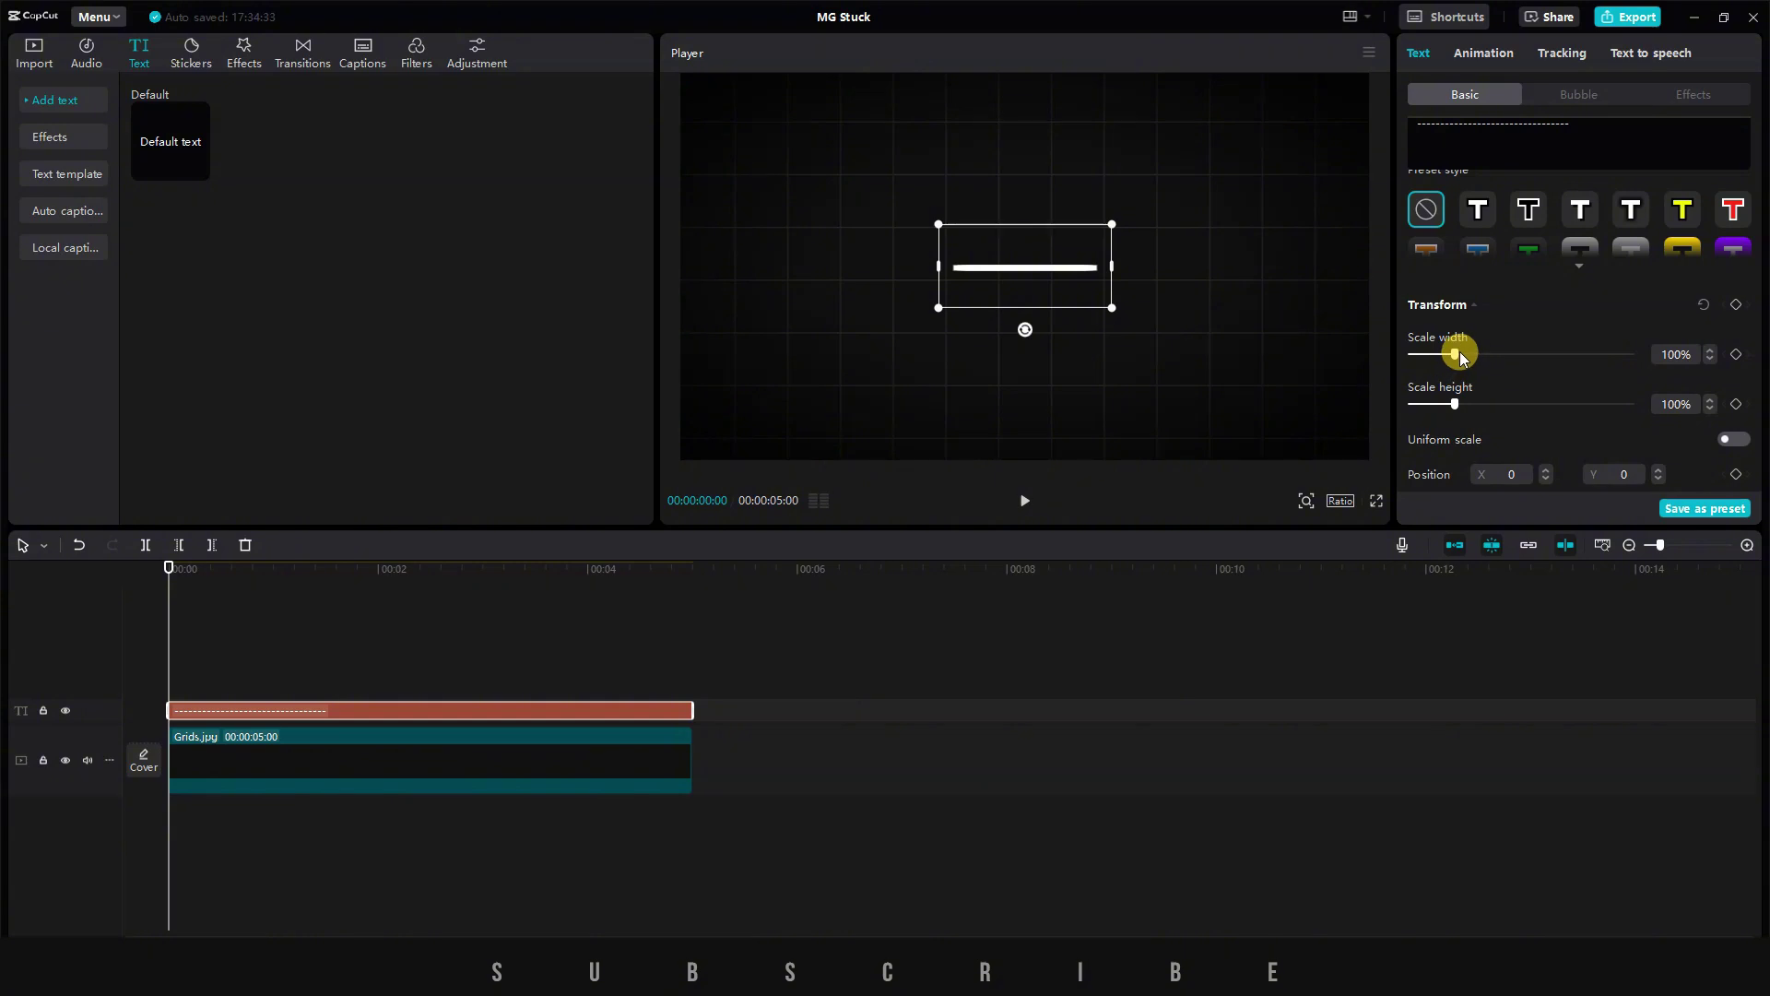
{"action": "left_click_drag", "start_coordinate": [1456, 354], "coordinate": [1478, 353]}
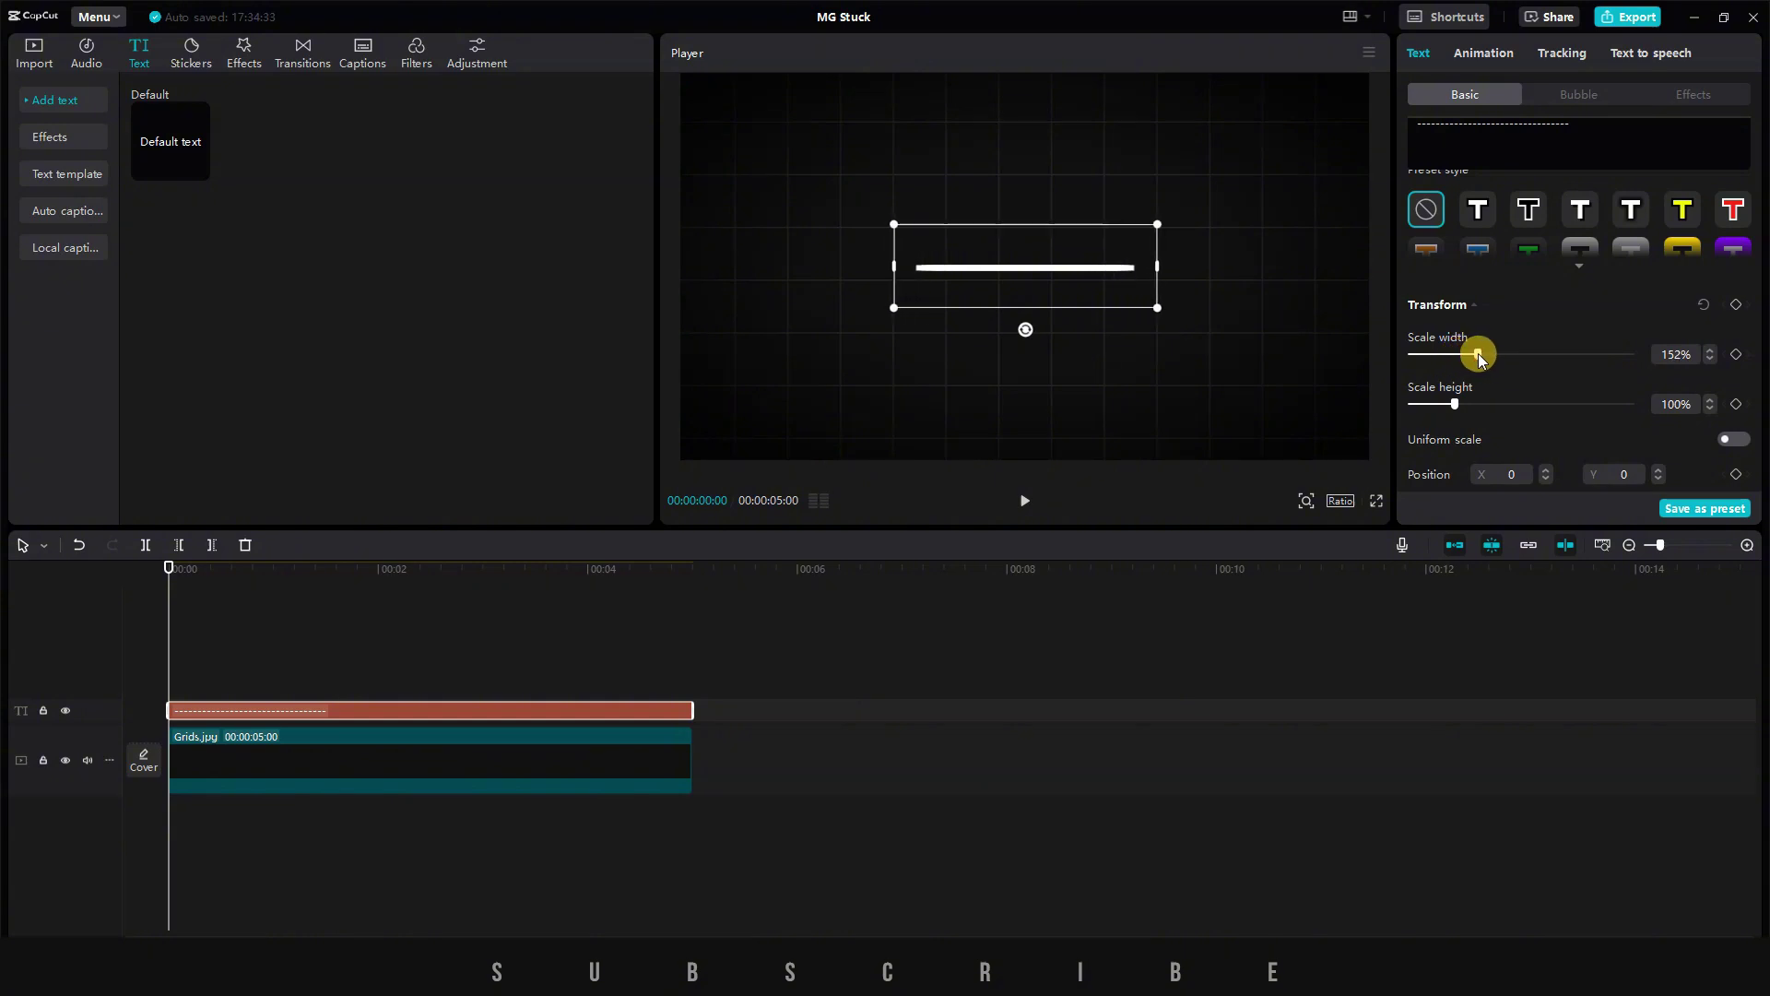
{"action": "left_click_drag", "start_coordinate": [1040, 274], "coordinate": [1036, 180]}
- Duplicate the line text clip at the timeline start and move the copy straight down below the original line
{"action": "right_click", "coordinate": [360, 710]}
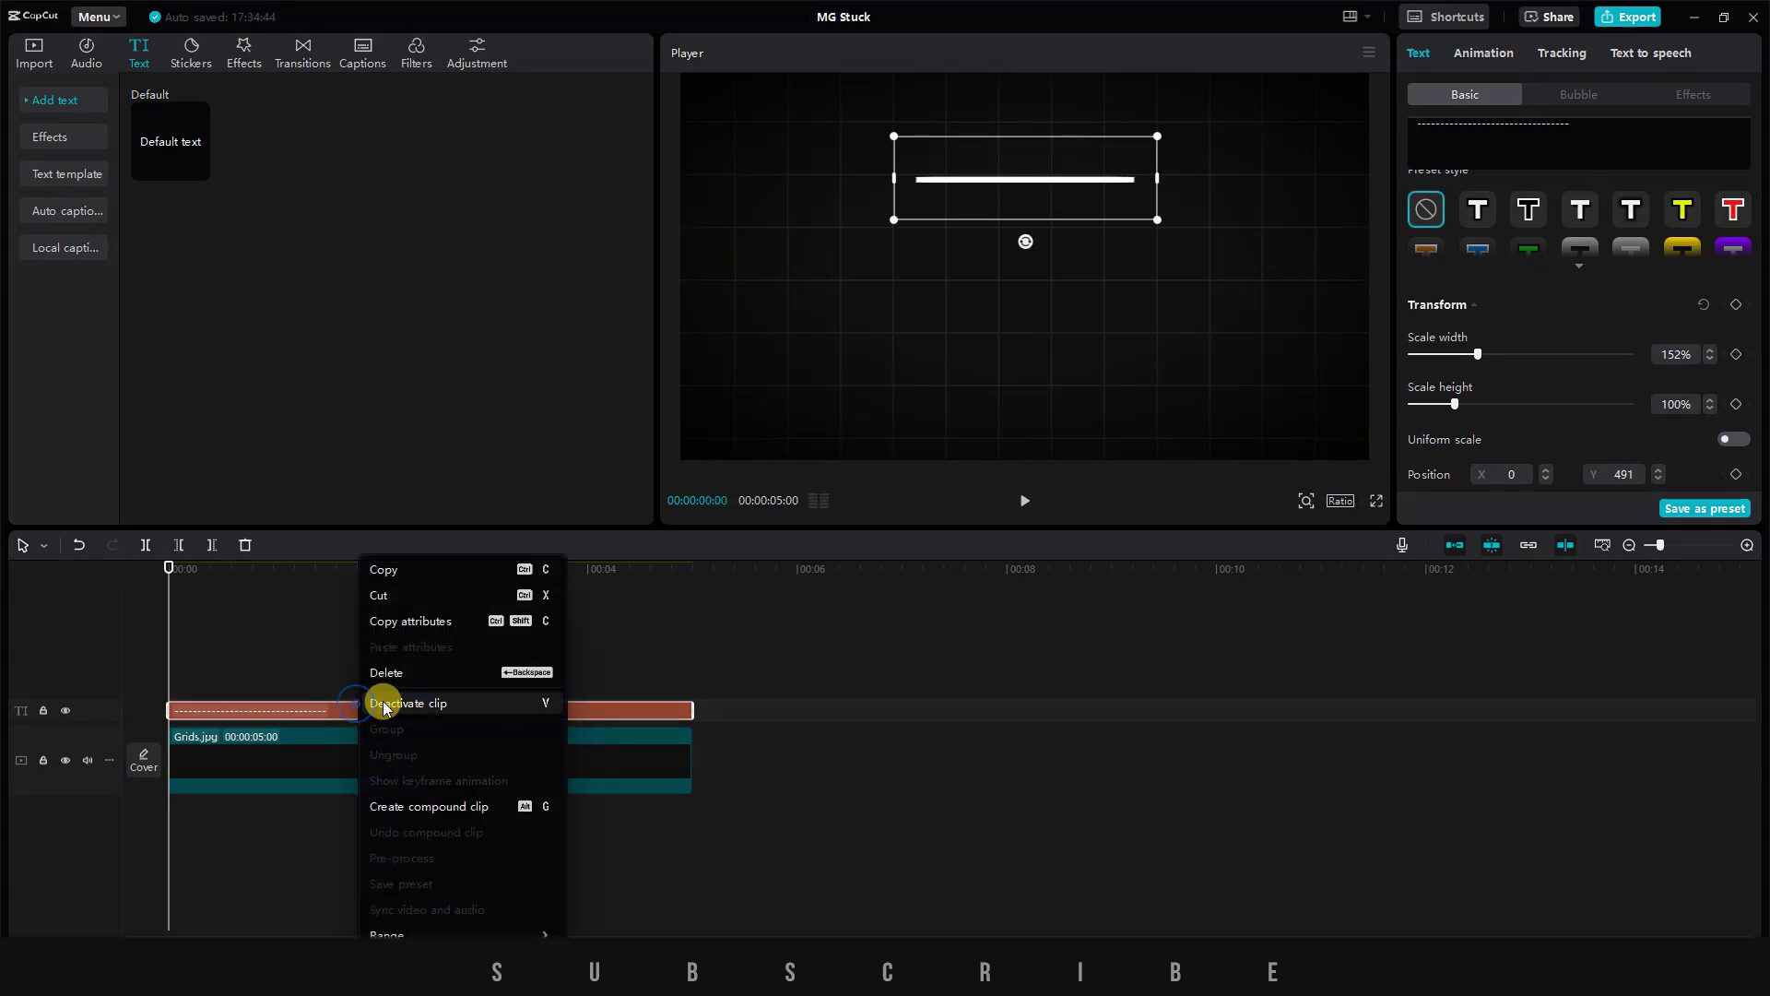
{"action": "left_click", "coordinate": [426, 557]}
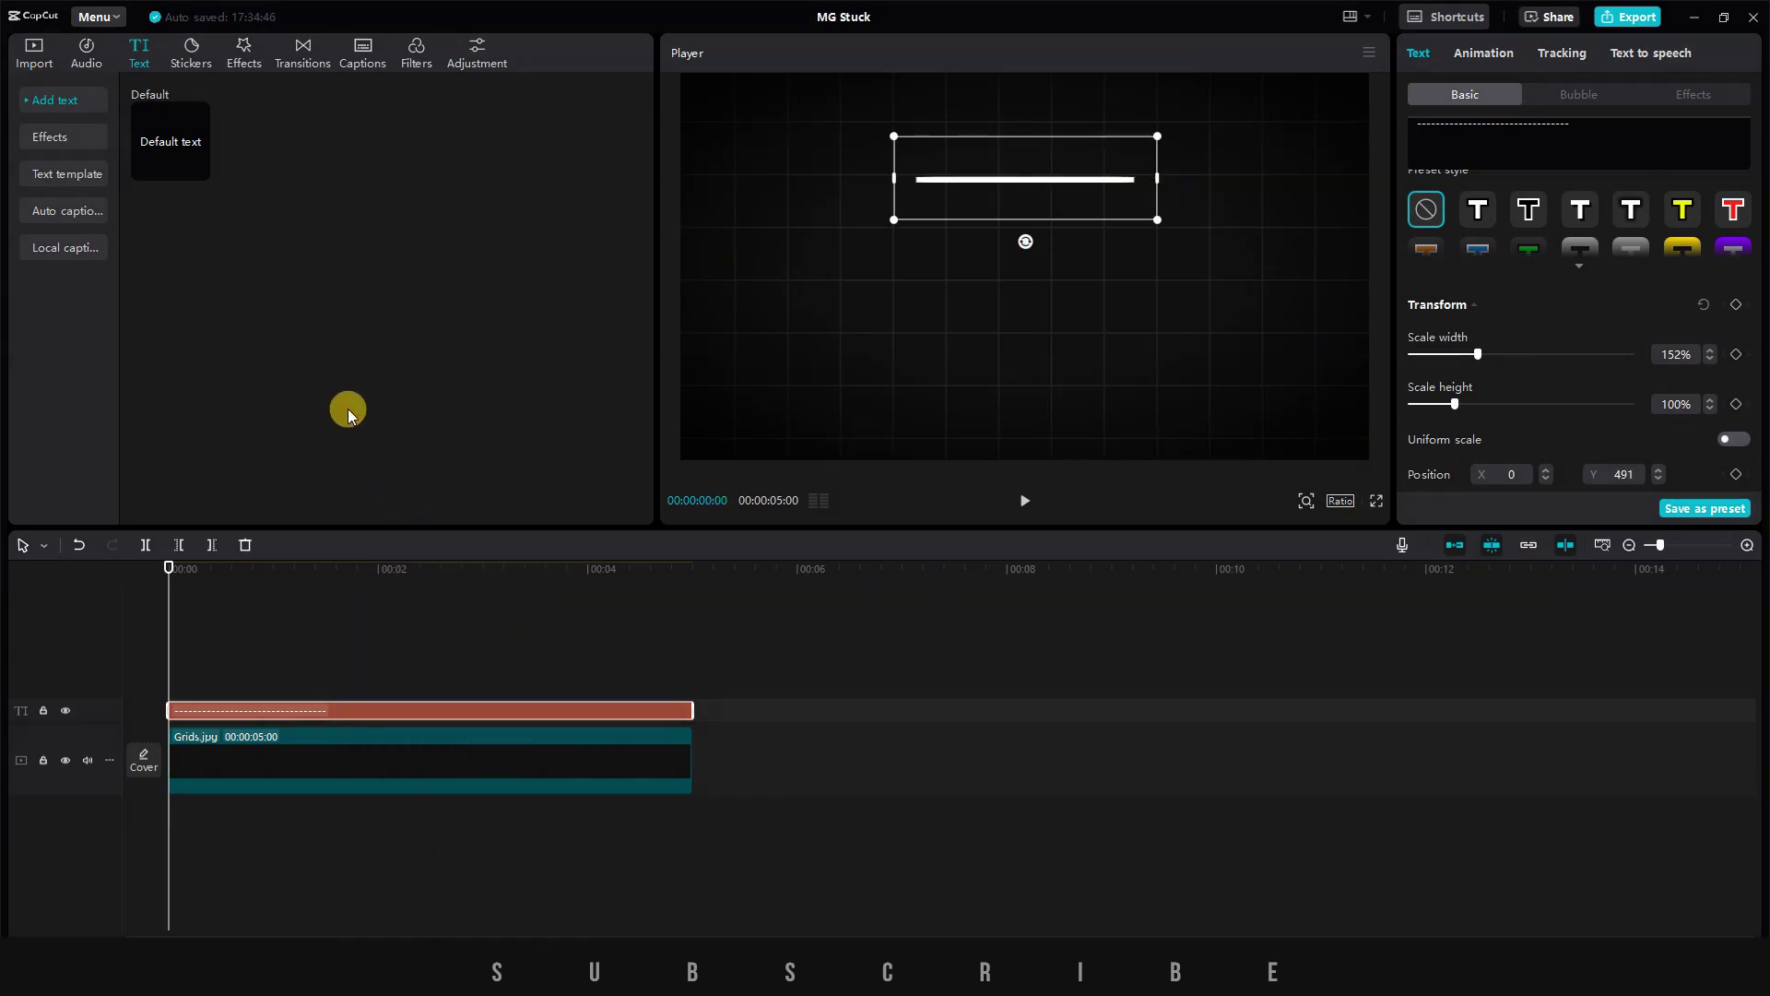
{"action": "key", "text": "ctrl+v"}
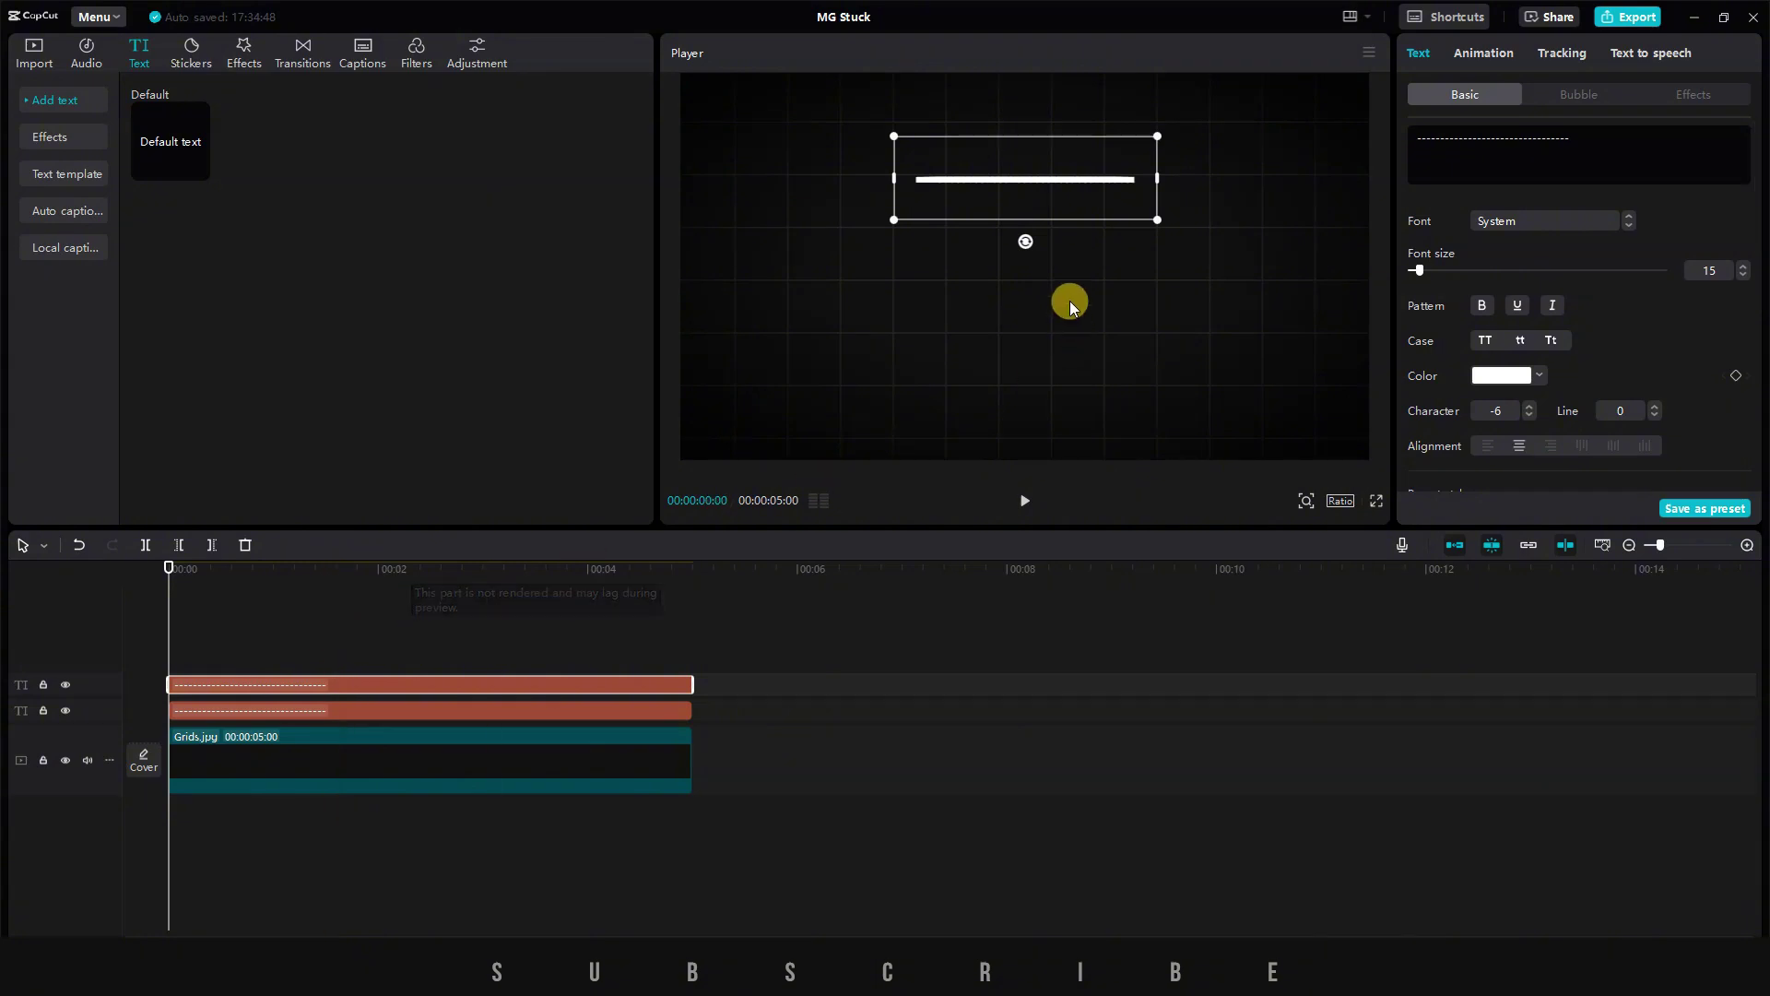
{"action": "left_click_drag", "start_coordinate": [1054, 181], "coordinate": [1050, 339]}
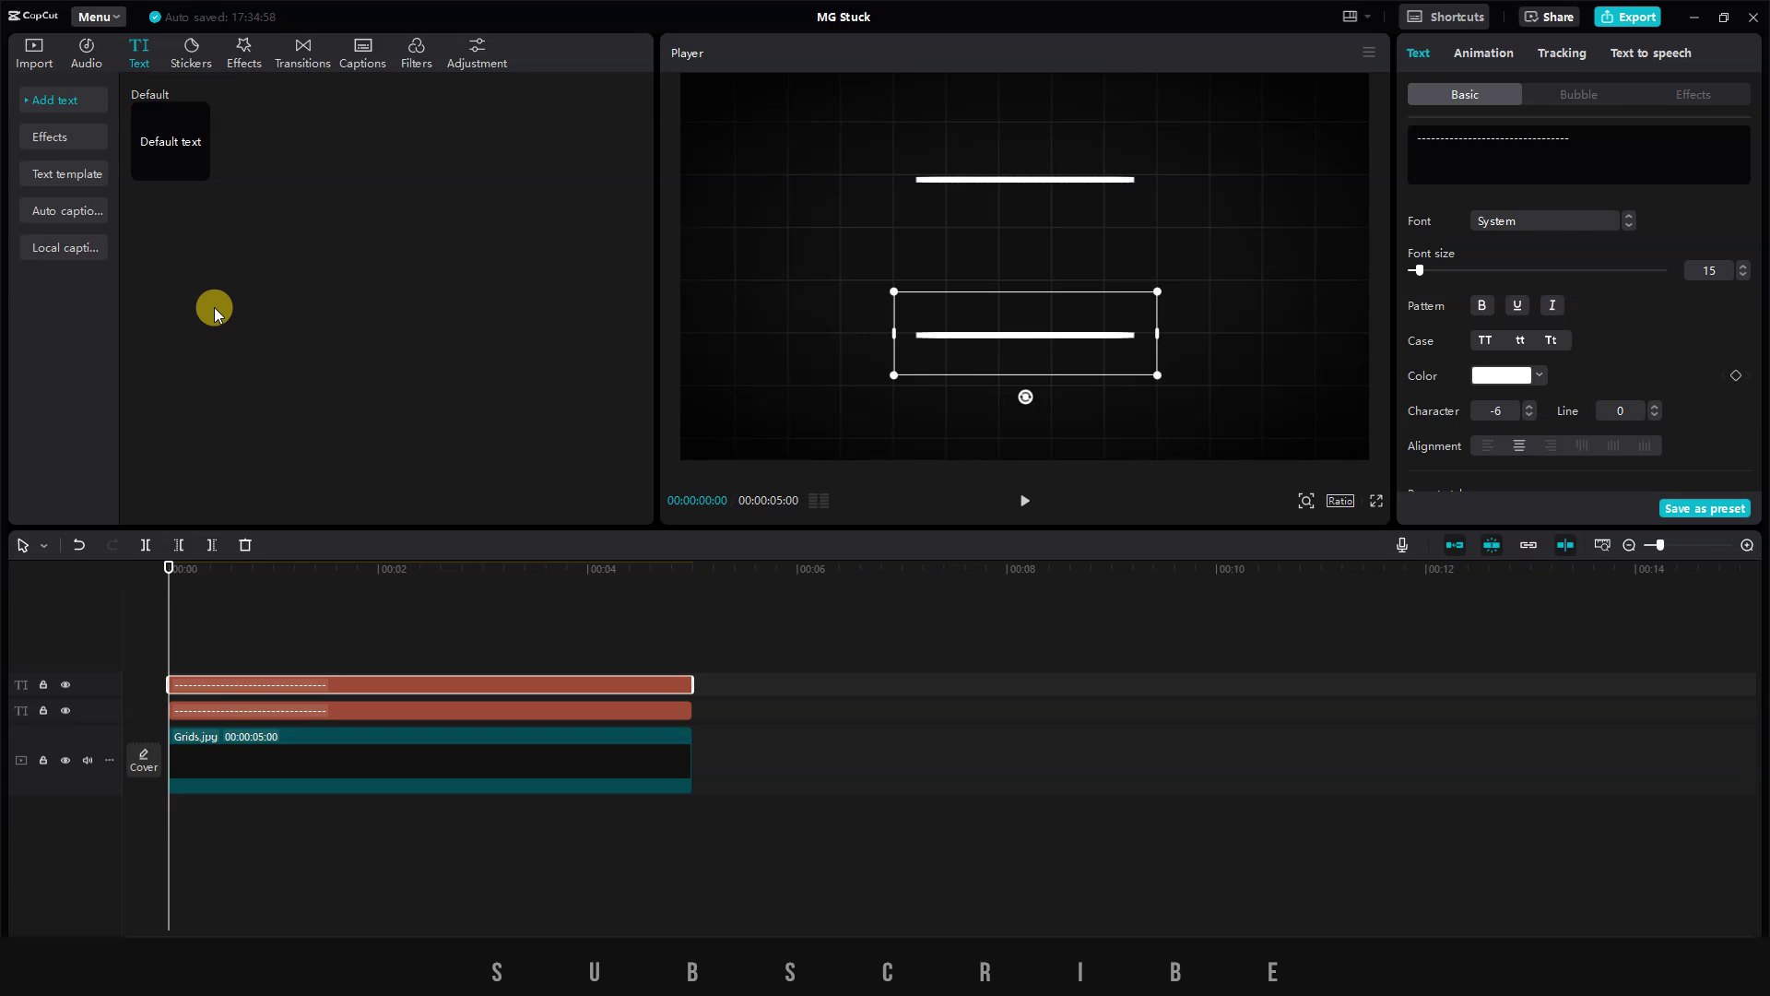
- Paste another line copy, rotate it vertical as the square's left side, and lower the bottom line to meet its end
{"action": "key", "text": "ctrl+v"}
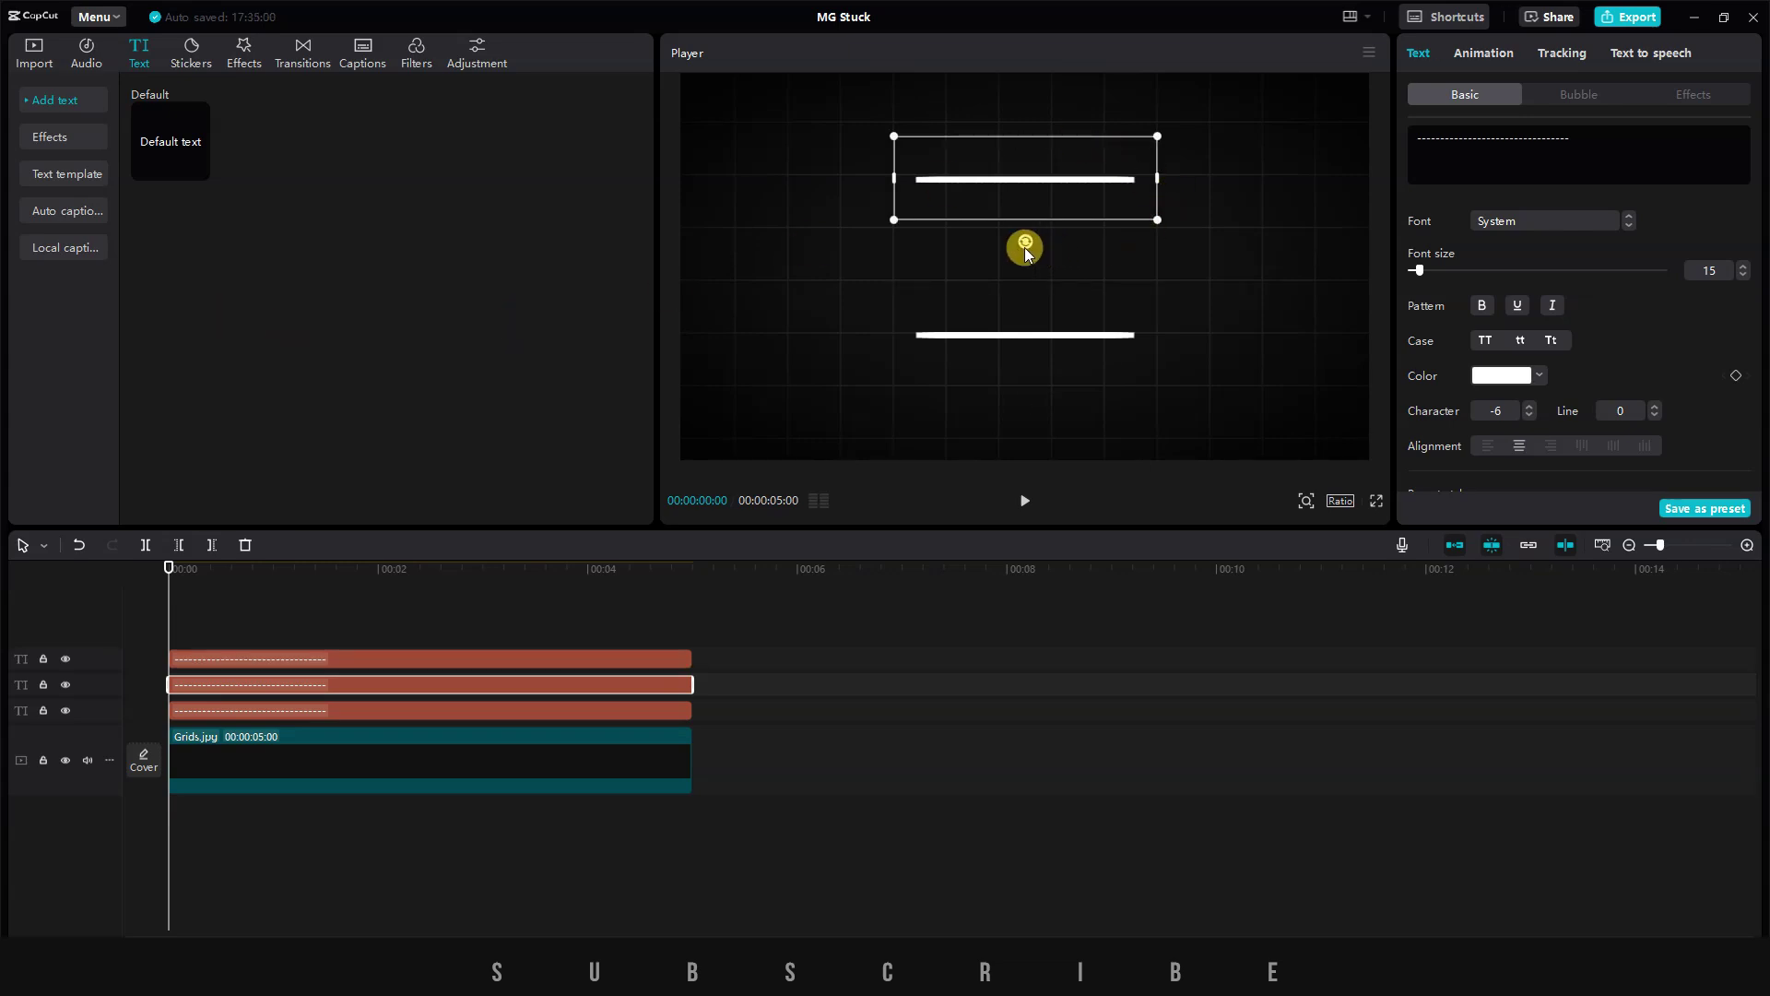
{"action": "left_click_drag", "start_coordinate": [1026, 247], "coordinate": [914, 286]}
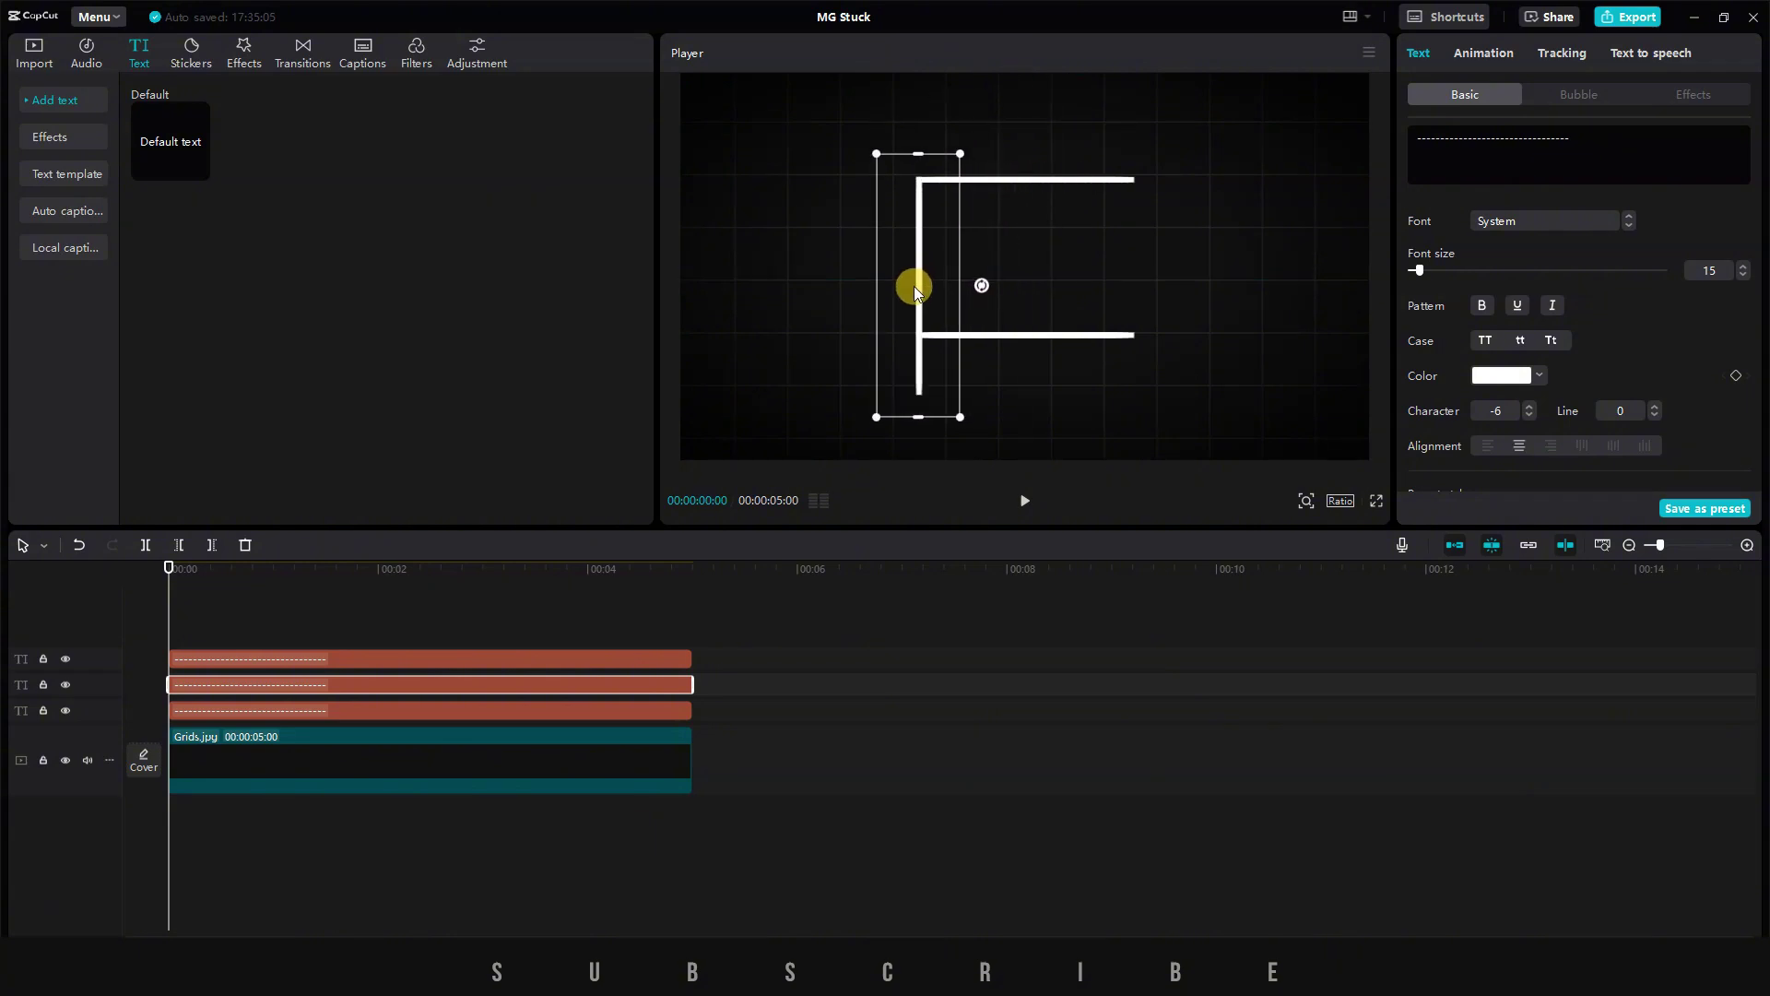
{"action": "left_click_drag", "start_coordinate": [1043, 326], "coordinate": [1041, 385]}
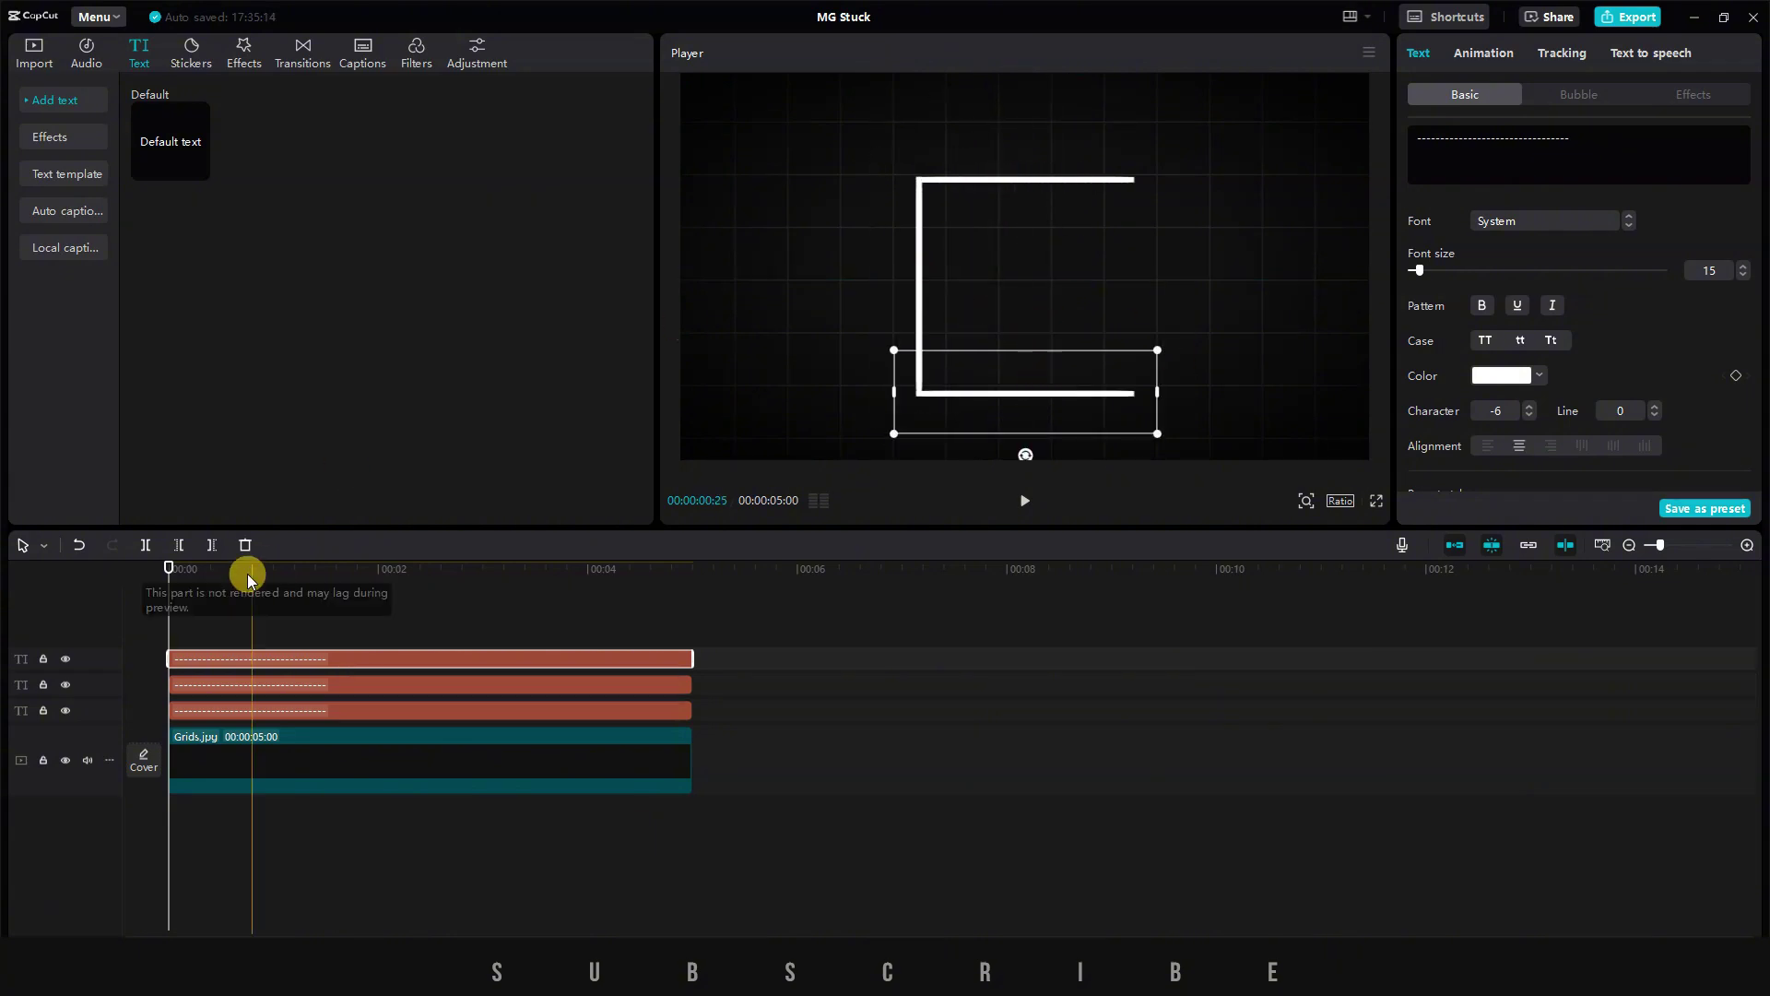
- Paste a fourth line copy, rotate it vertical to close the square's right side, and check the corners in full screen
{"action": "key", "text": "ctrl+v"}
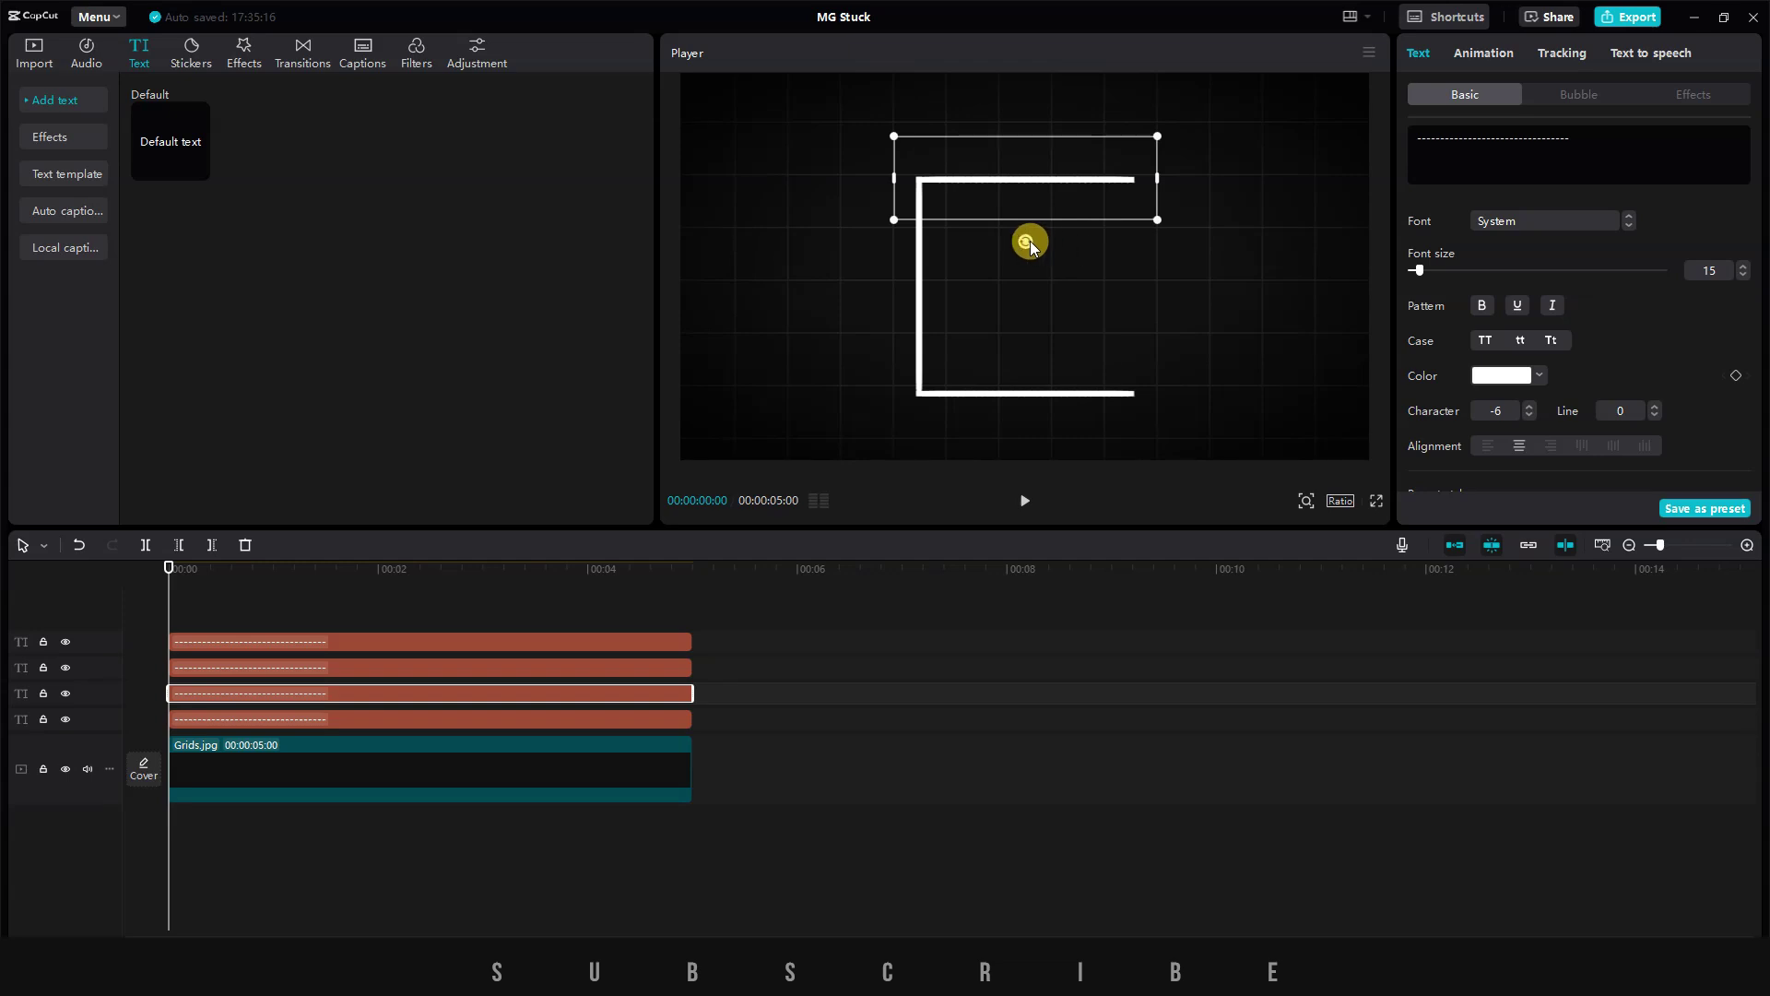
{"action": "left_click_drag", "start_coordinate": [1030, 241], "coordinate": [1134, 274]}
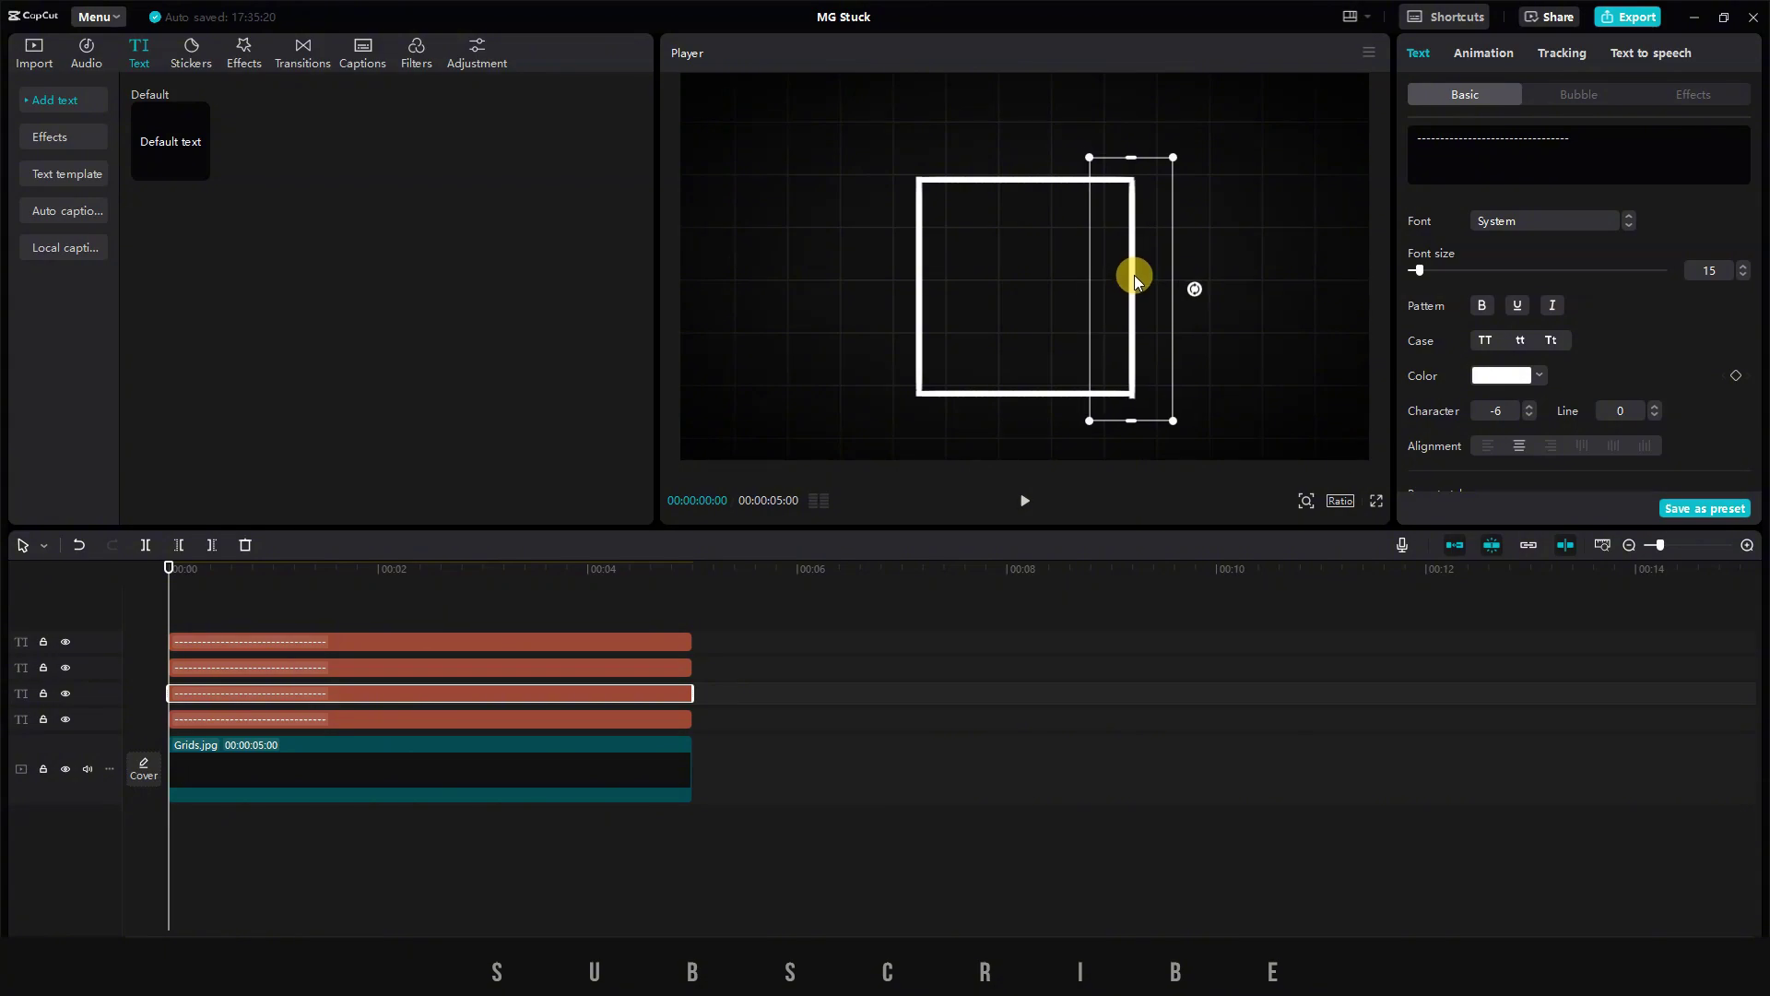
{"action": "left_click", "coordinate": [1376, 500]}
{"action": "key", "text": "Escape"}
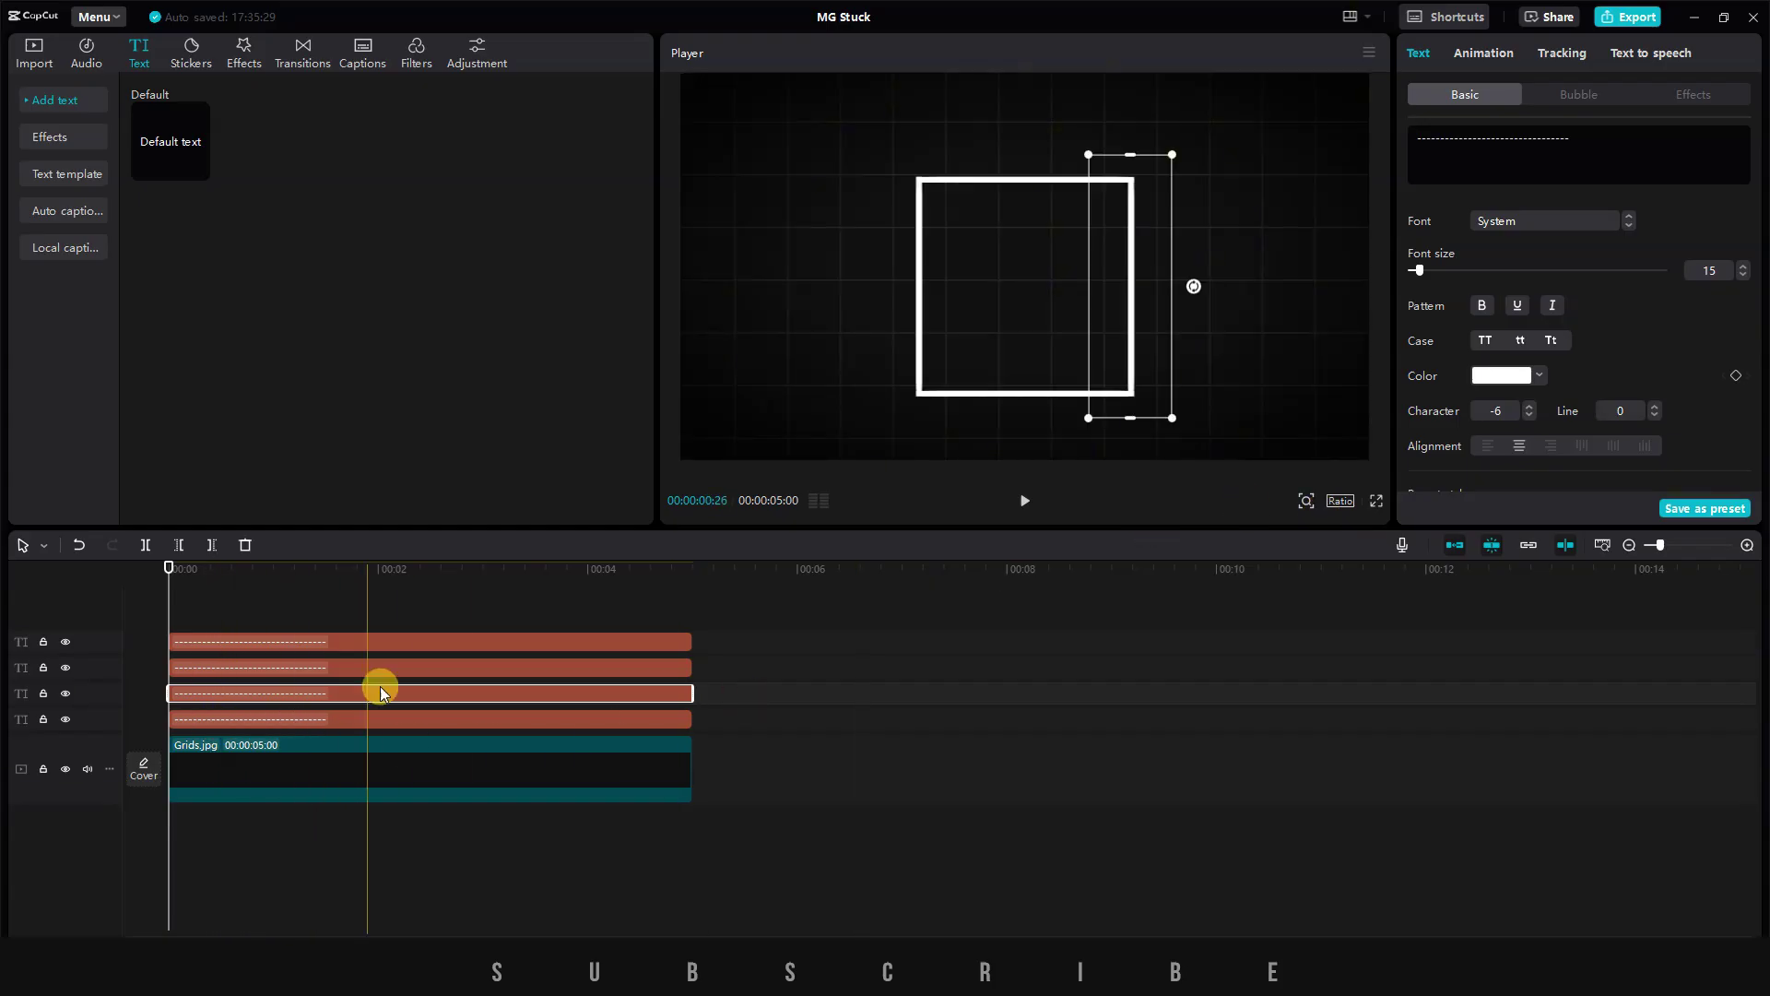
- Select all four line clips and move the square up to the vertical centre of the frame
{"action": "left_click_drag", "start_coordinate": [461, 610], "coordinate": [450, 717]}
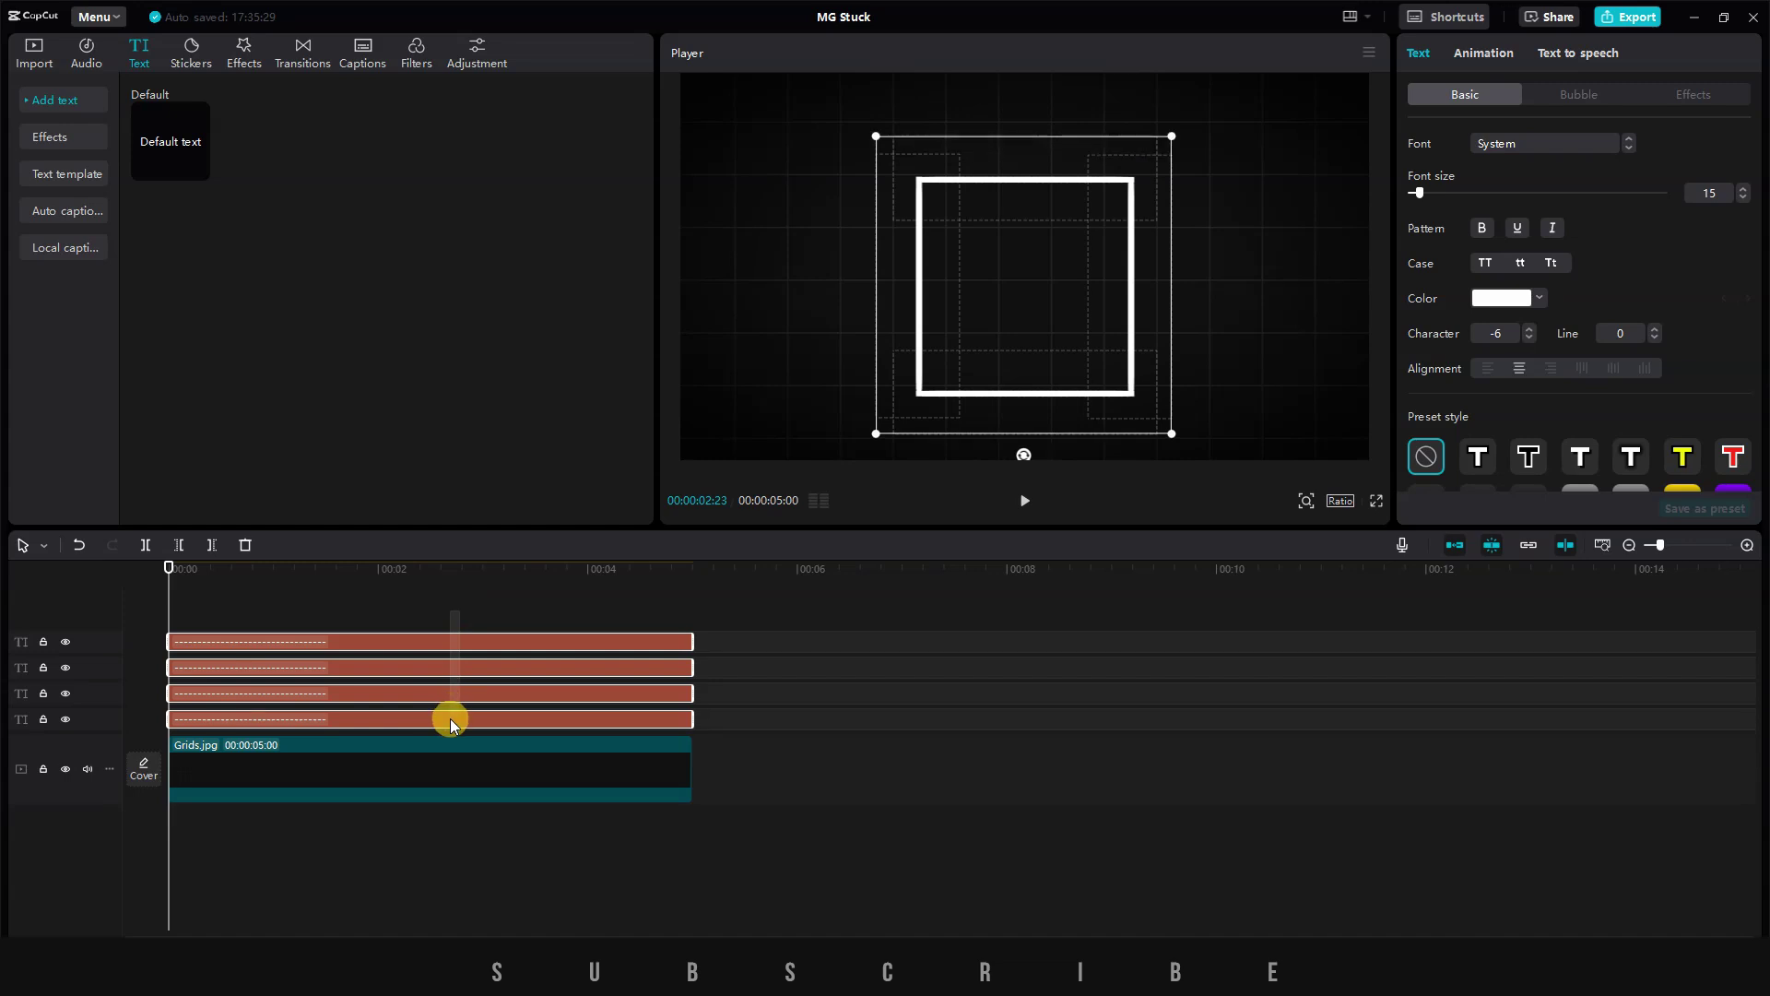
{"action": "left_click_drag", "start_coordinate": [1086, 307], "coordinate": [1046, 304]}
{"action": "left_click", "coordinate": [192, 579]}
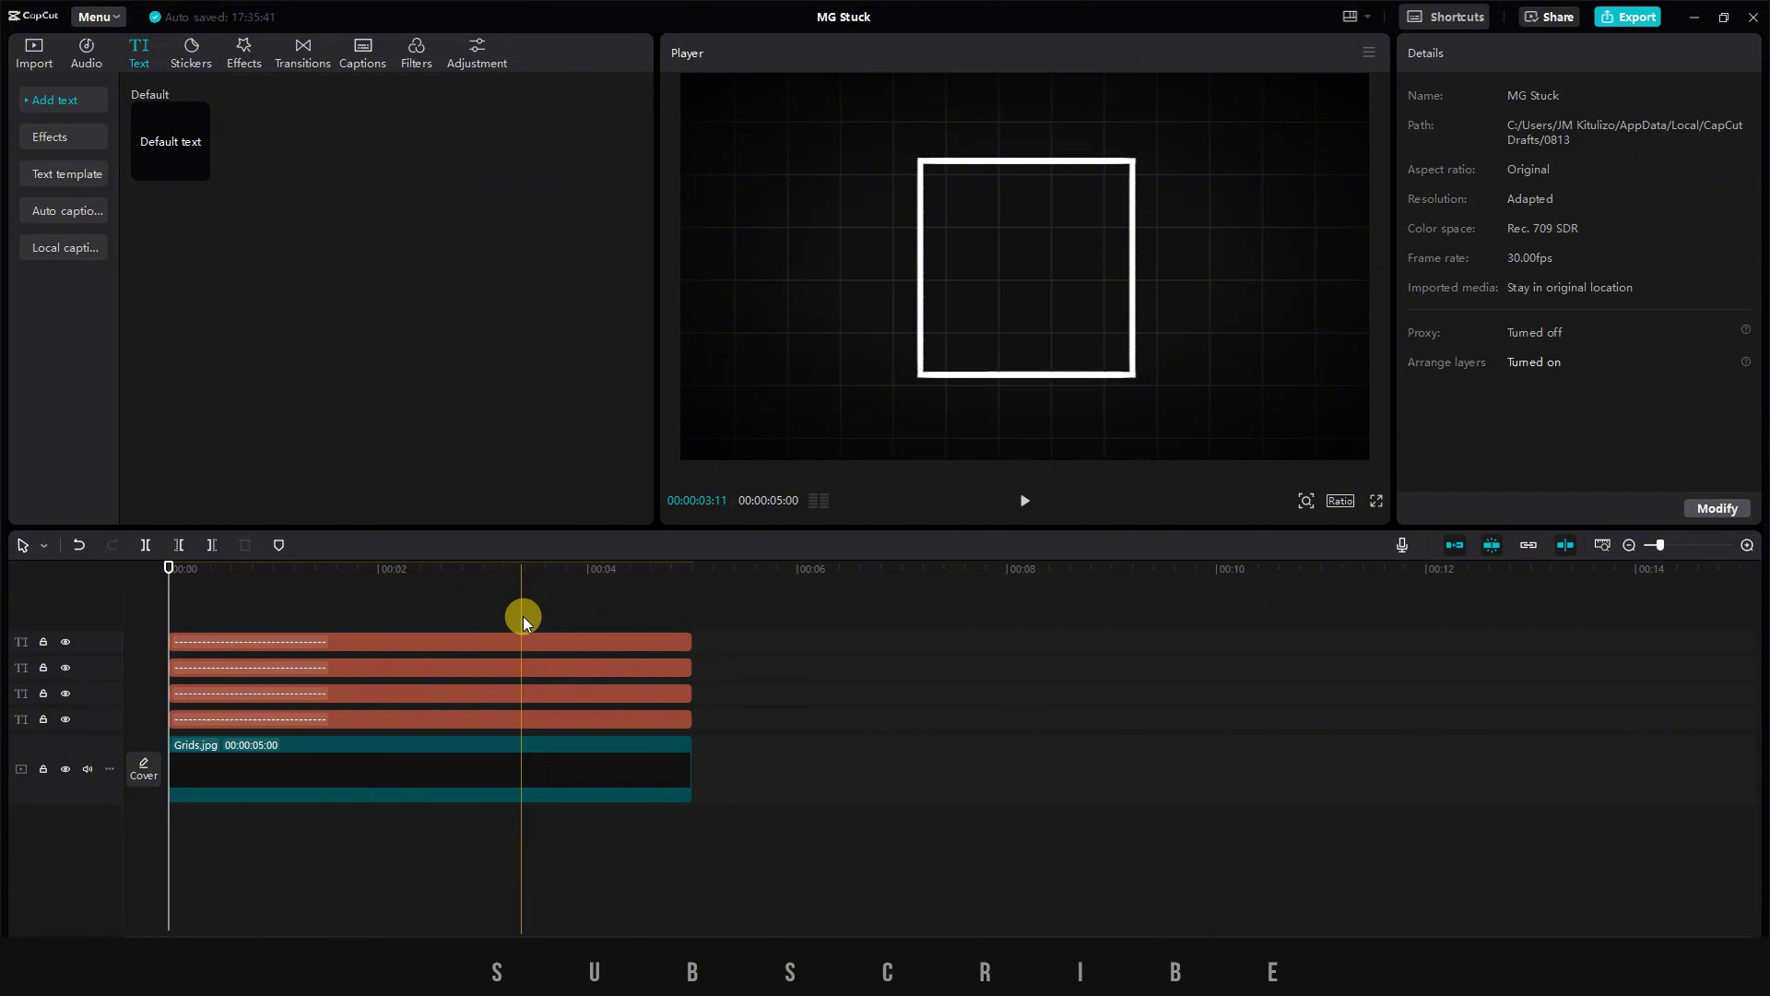
- Add another default text clip, extend it to the other clips' length, and replace its text with a single period
{"action": "left_click", "coordinate": [198, 171]}
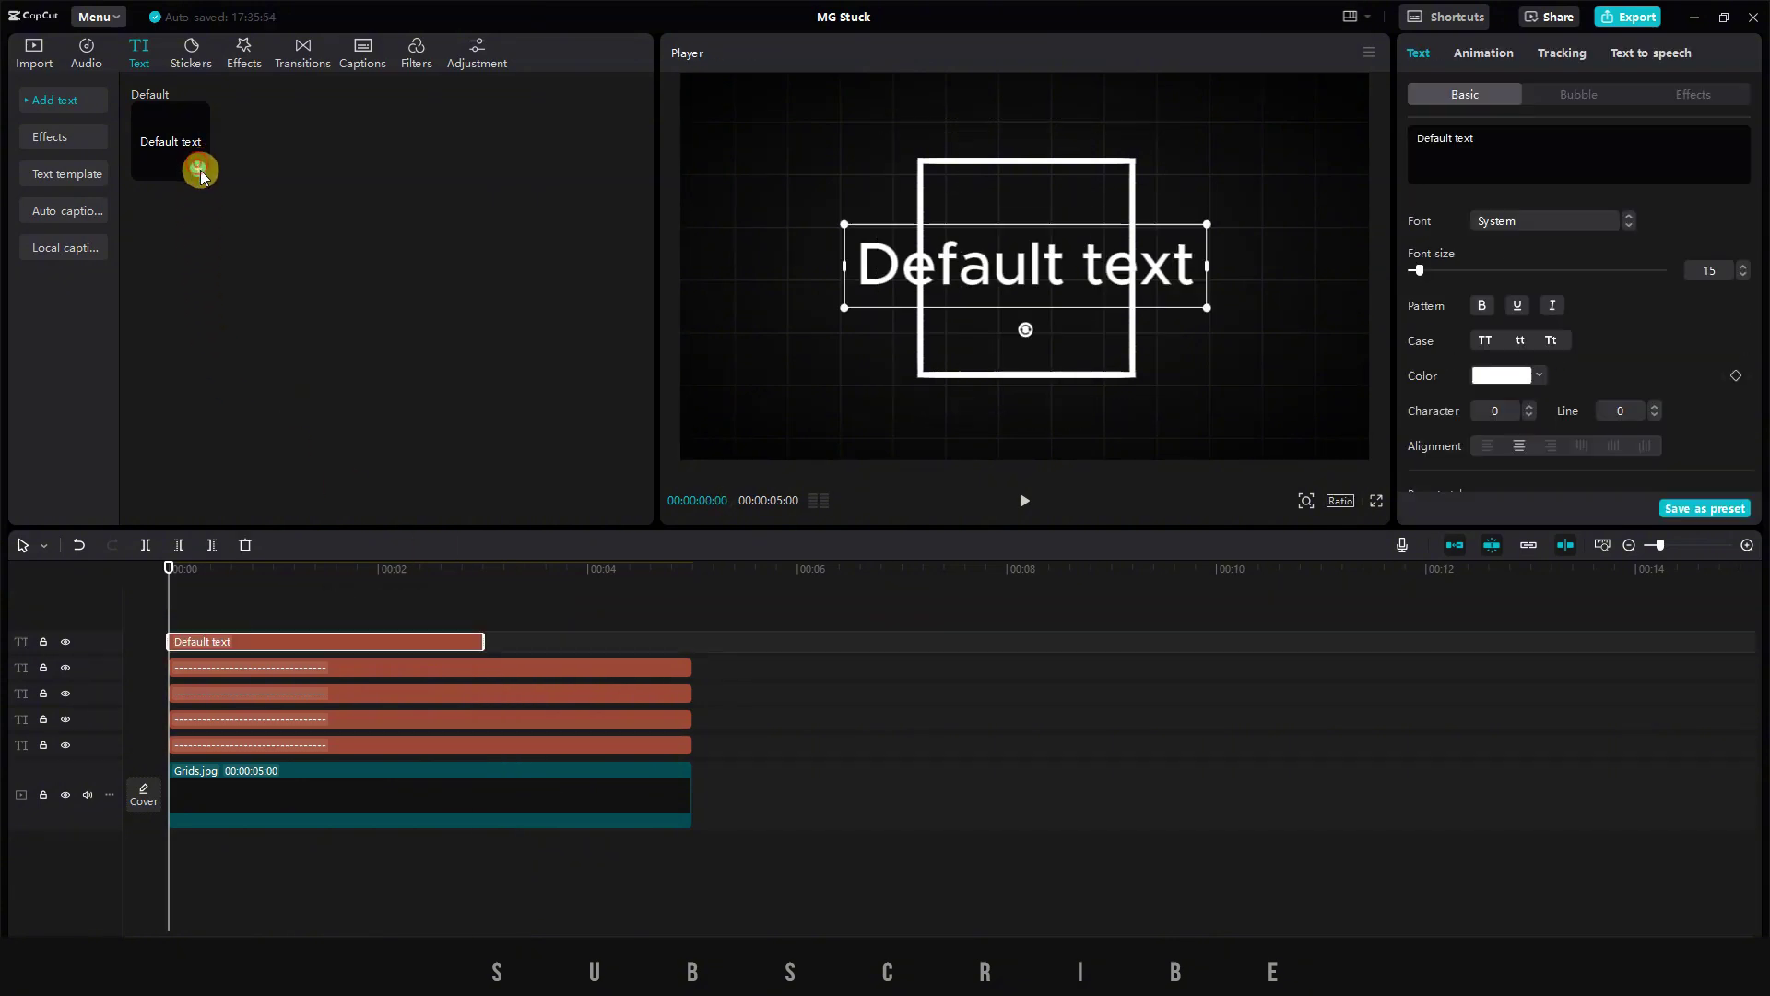
{"action": "left_click_drag", "start_coordinate": [478, 642], "coordinate": [690, 642]}
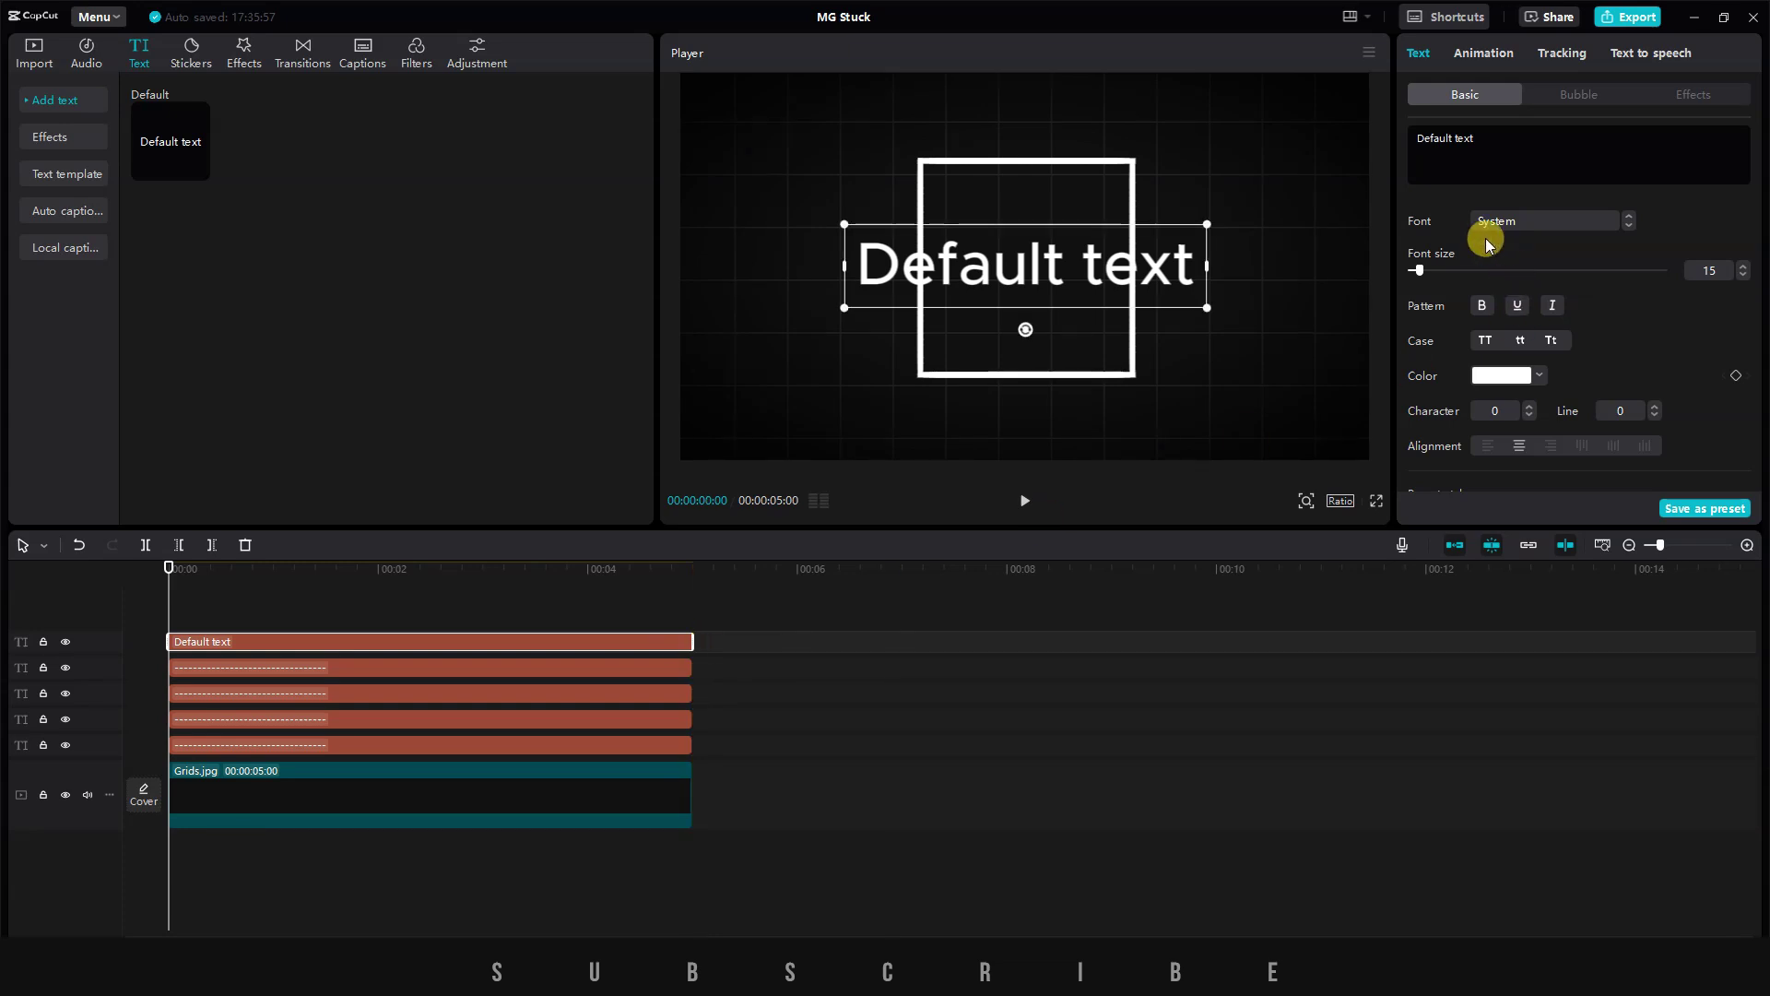
{"action": "left_click_drag", "start_coordinate": [1481, 150], "coordinate": [1323, 129]}
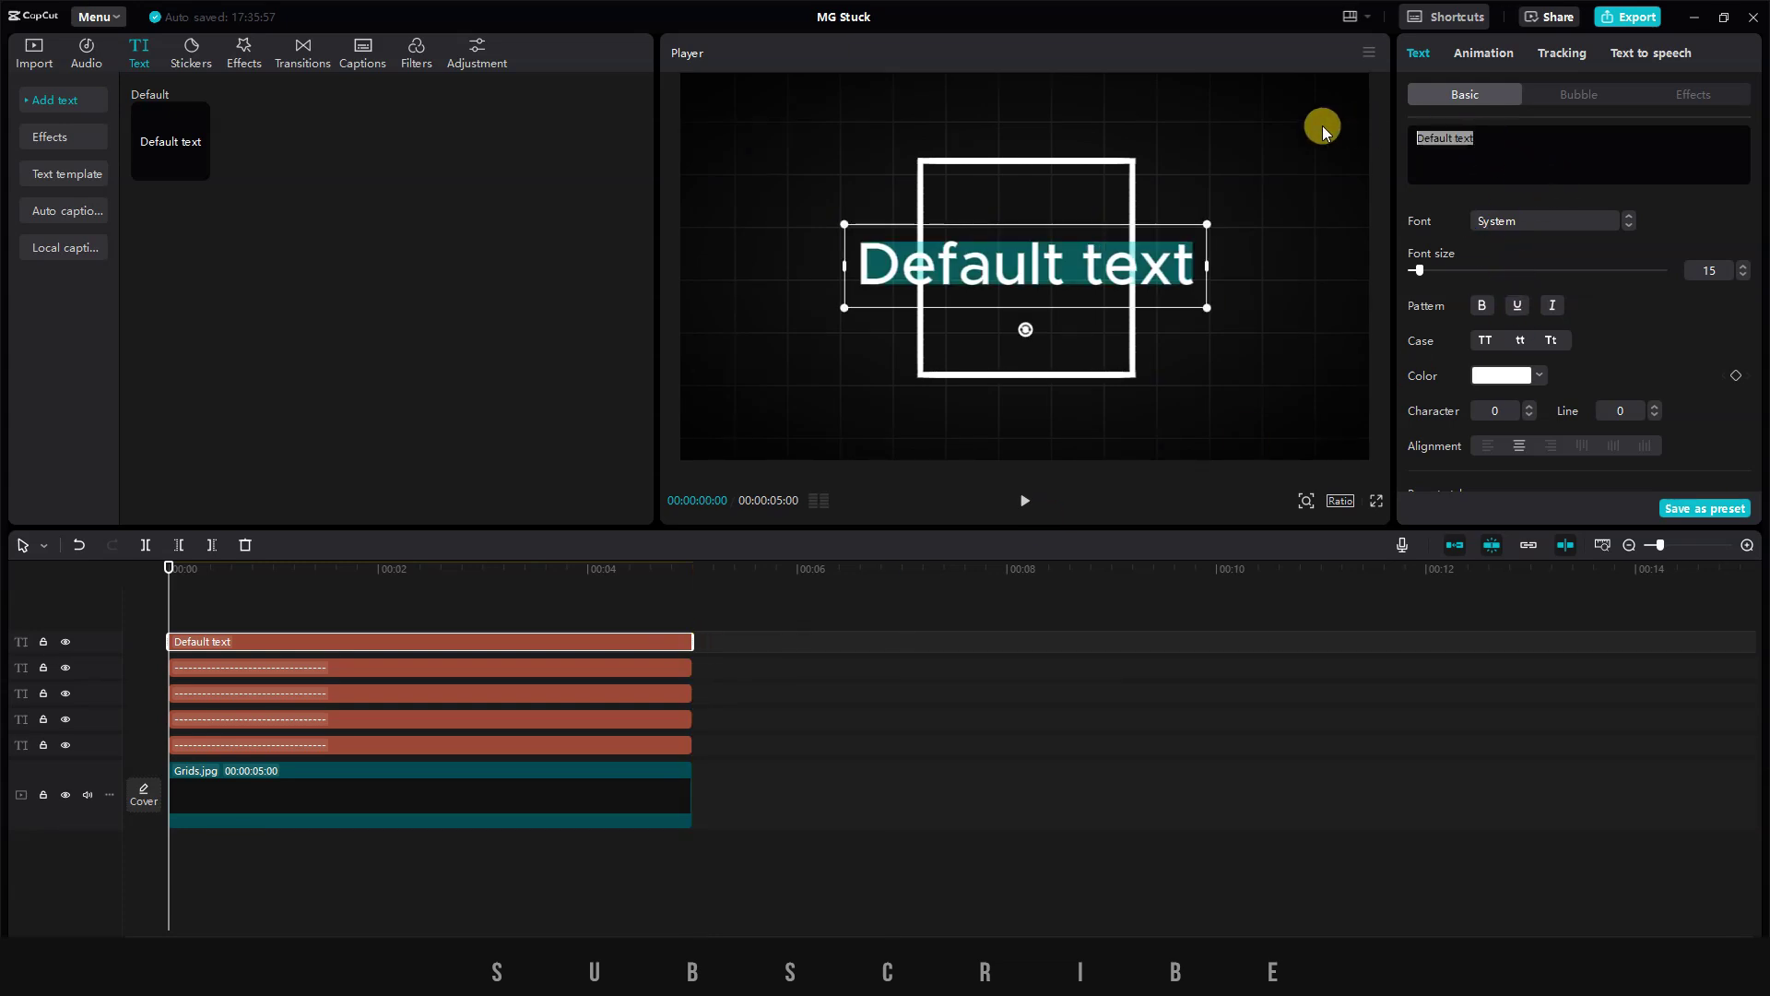
{"action": "key", "text": "BackSpace"}
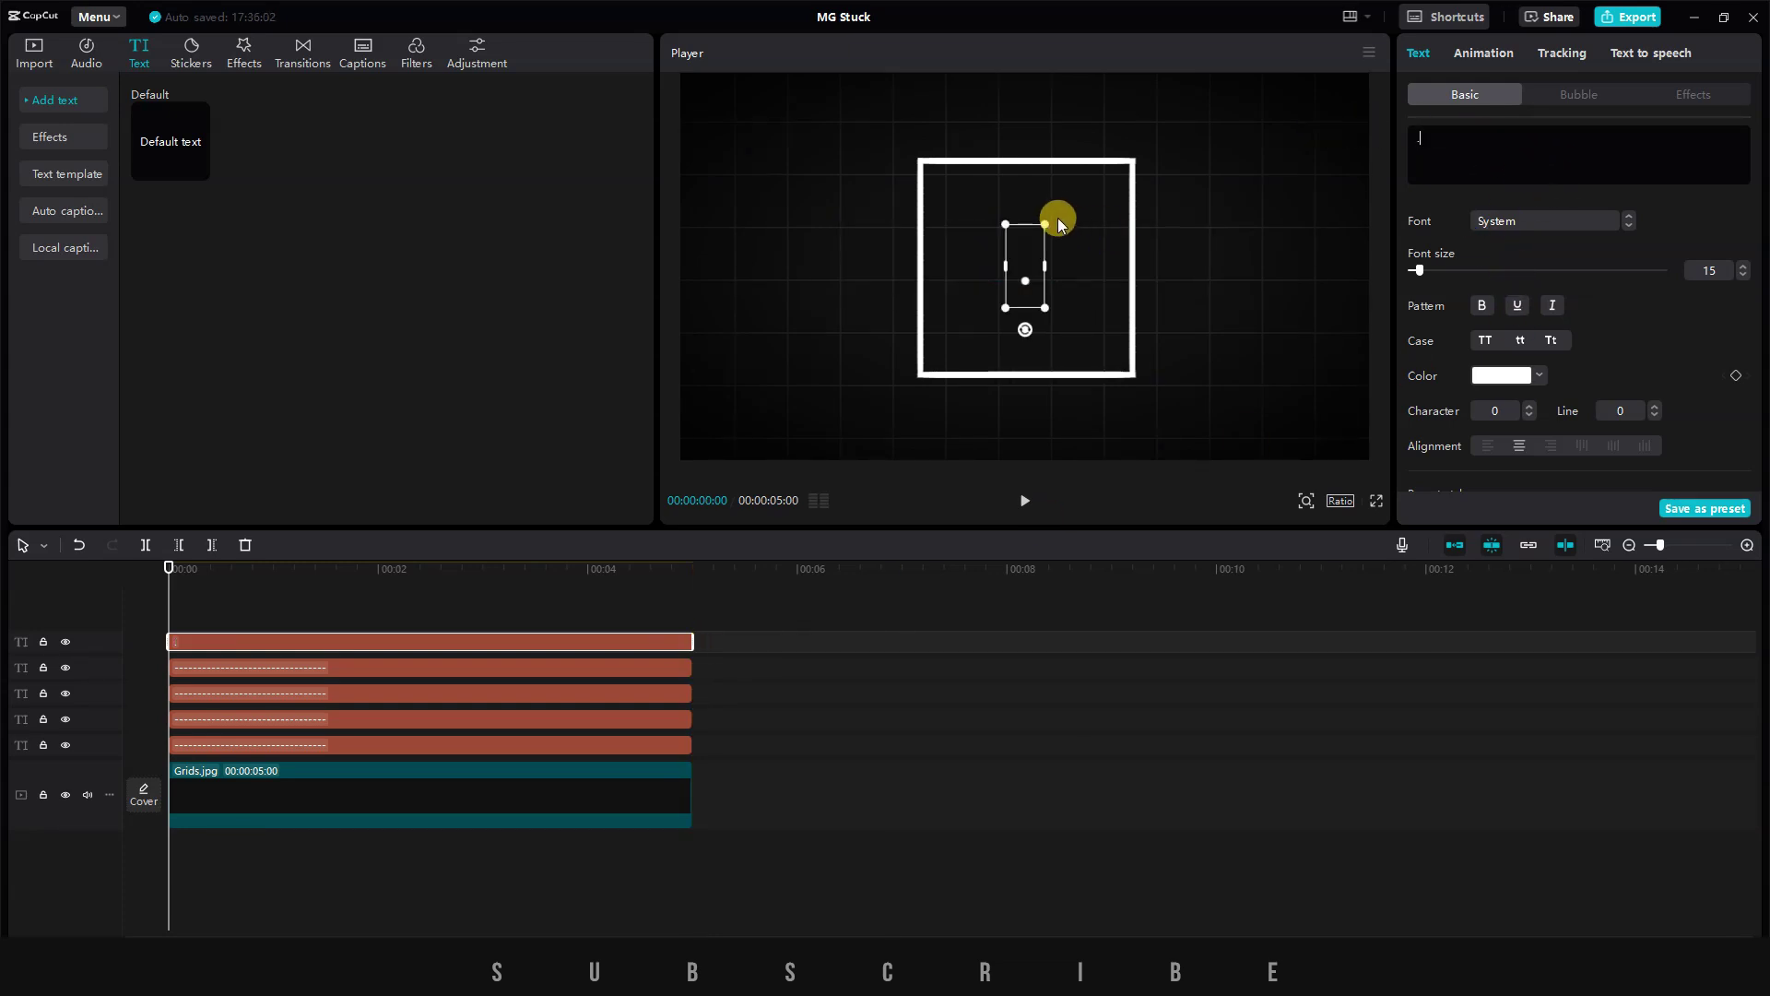
- Enlarge the dot to about 315% in the centre of the square, and add a position keyframe at the clip's start
{"action": "left_click_drag", "start_coordinate": [1050, 223], "coordinate": [1225, 152]}
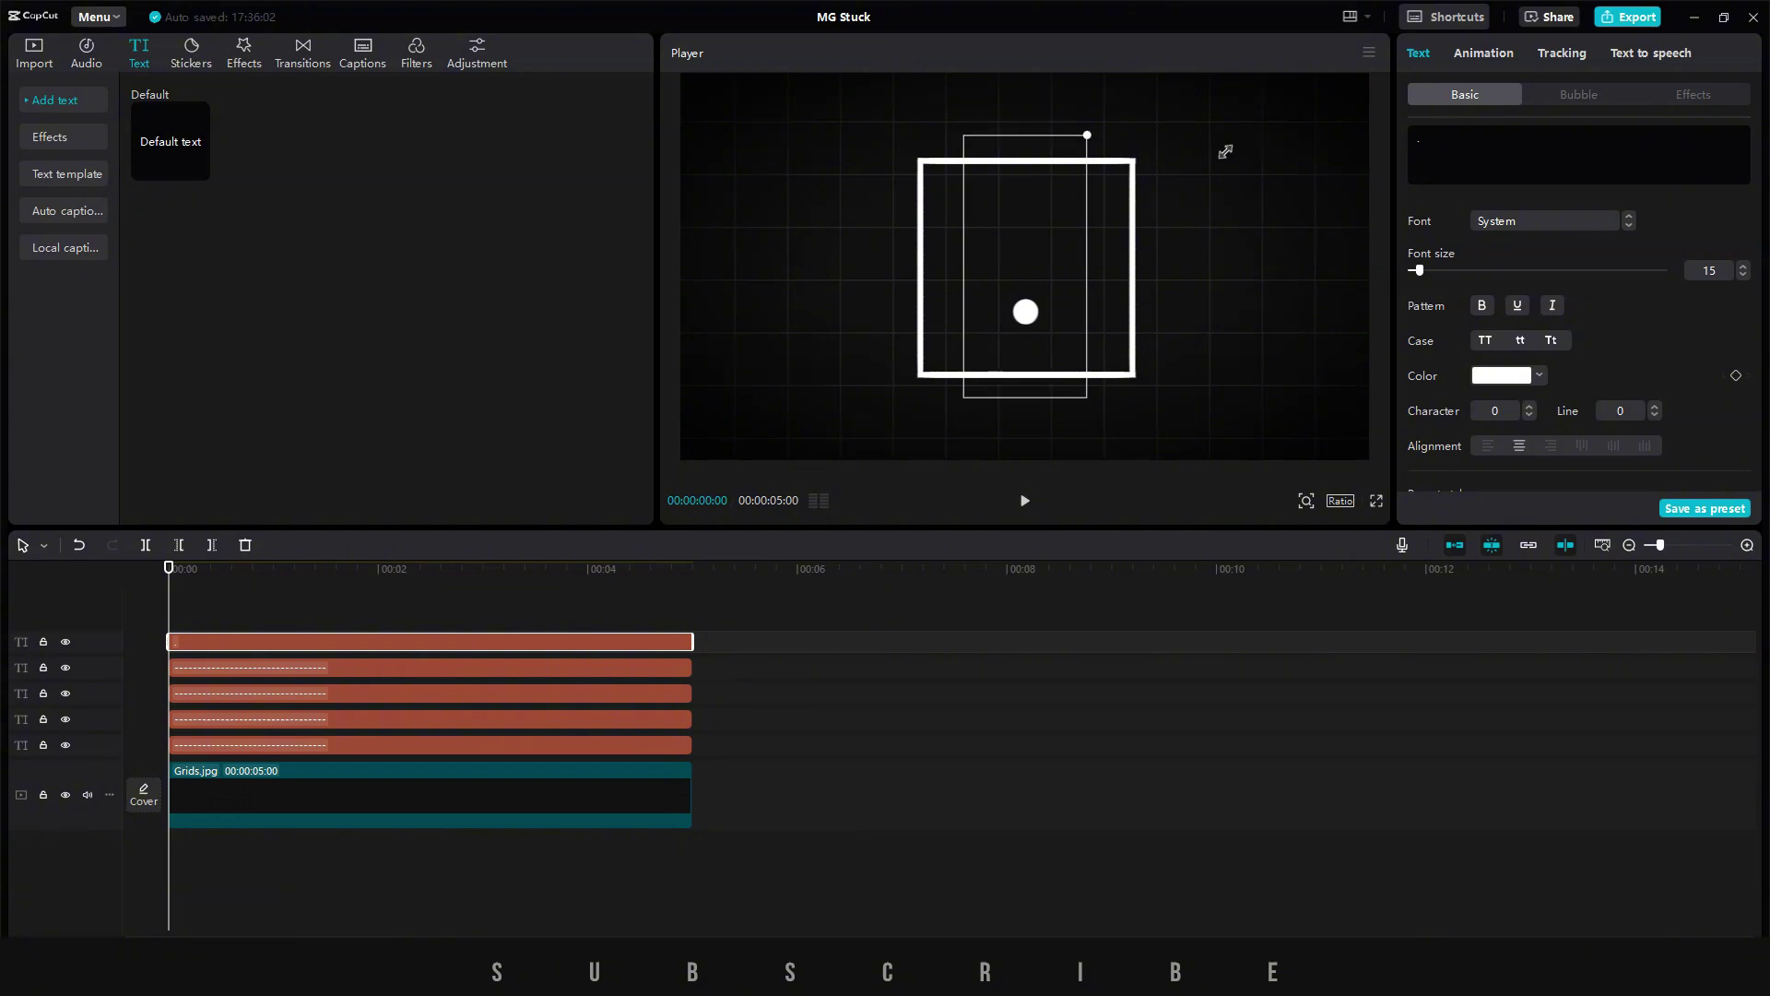
{"action": "left_click_drag", "start_coordinate": [1032, 317], "coordinate": [1029, 272]}
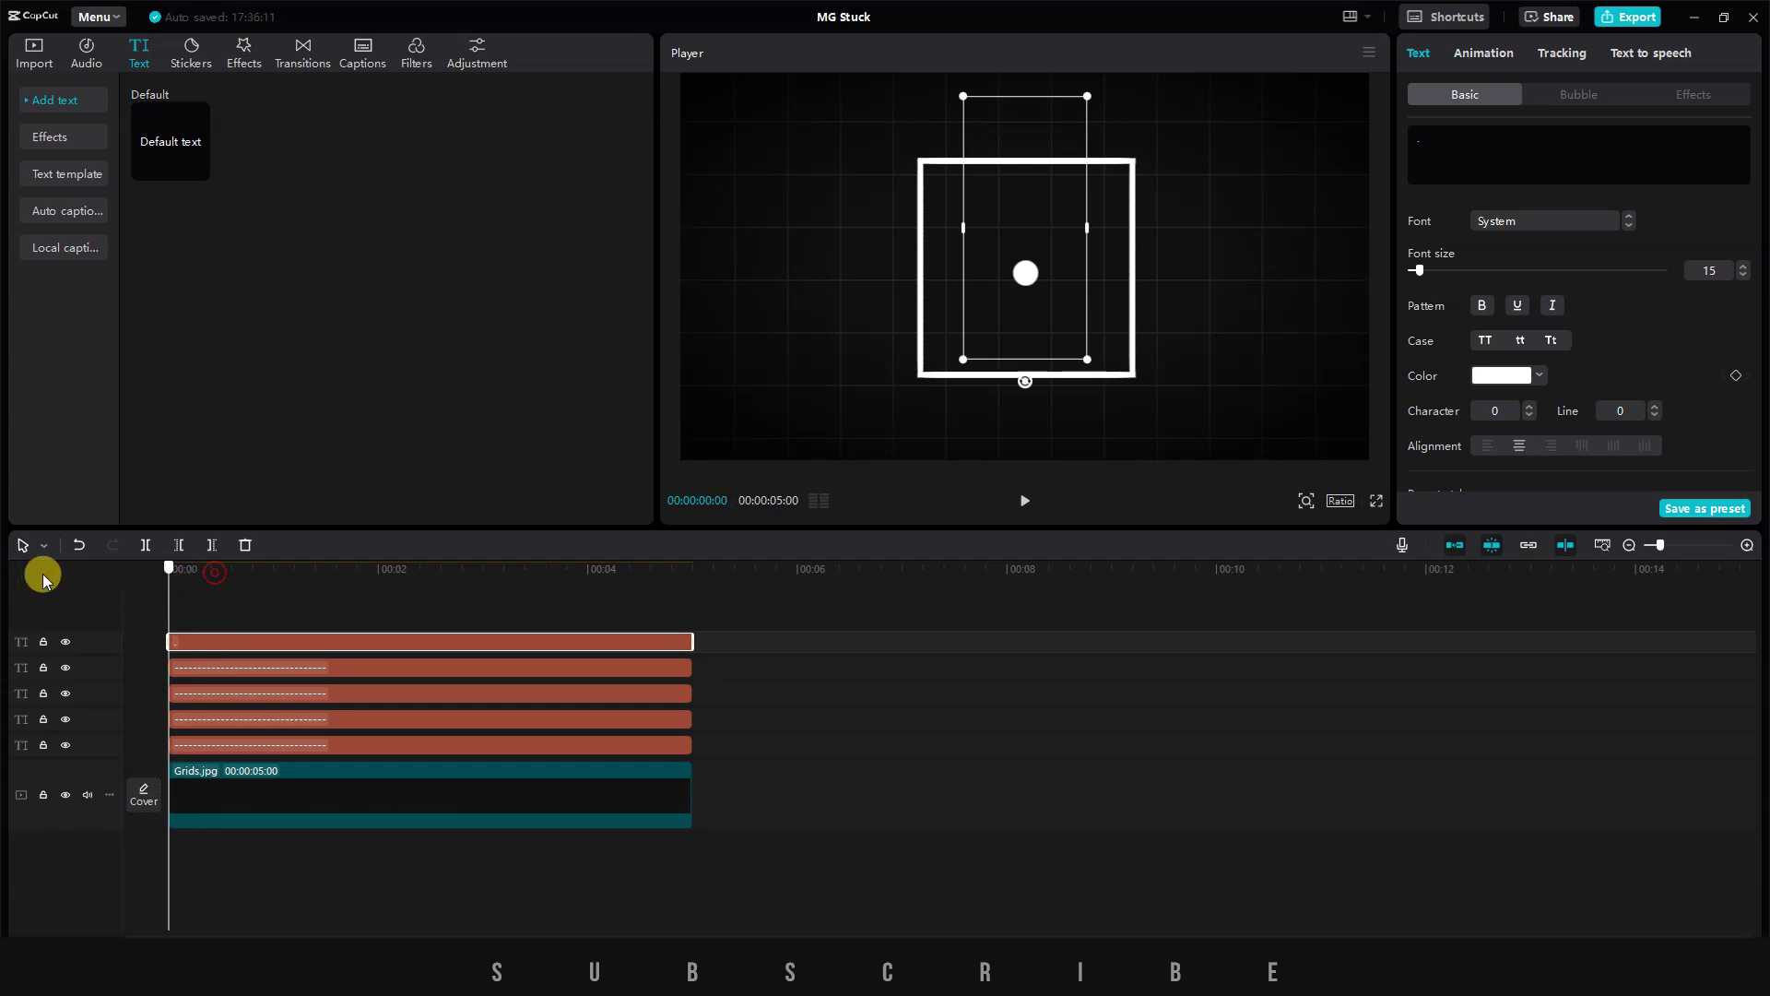
{"action": "scroll", "coordinate": [1578, 279], "scroll_direction": "down", "scroll_amount": 5}
{"action": "scroll", "coordinate": [1578, 279], "scroll_direction": "up", "scroll_amount": 2}
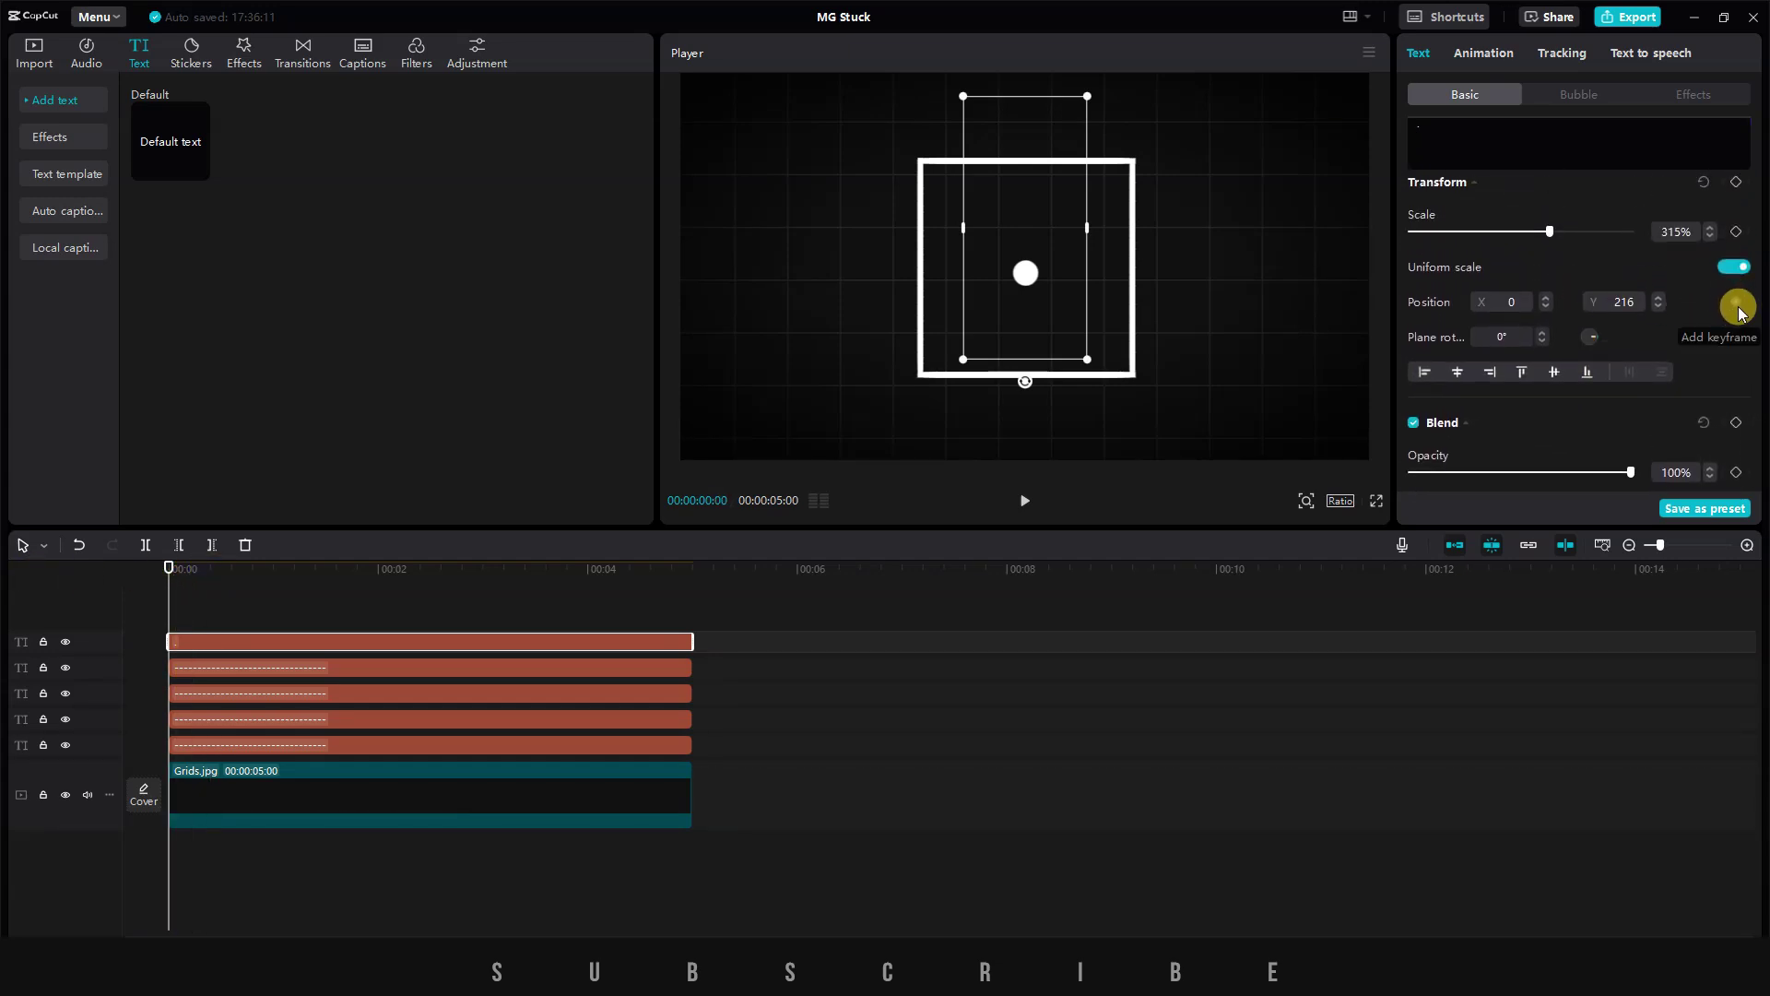
{"action": "left_click", "coordinate": [1739, 301]}
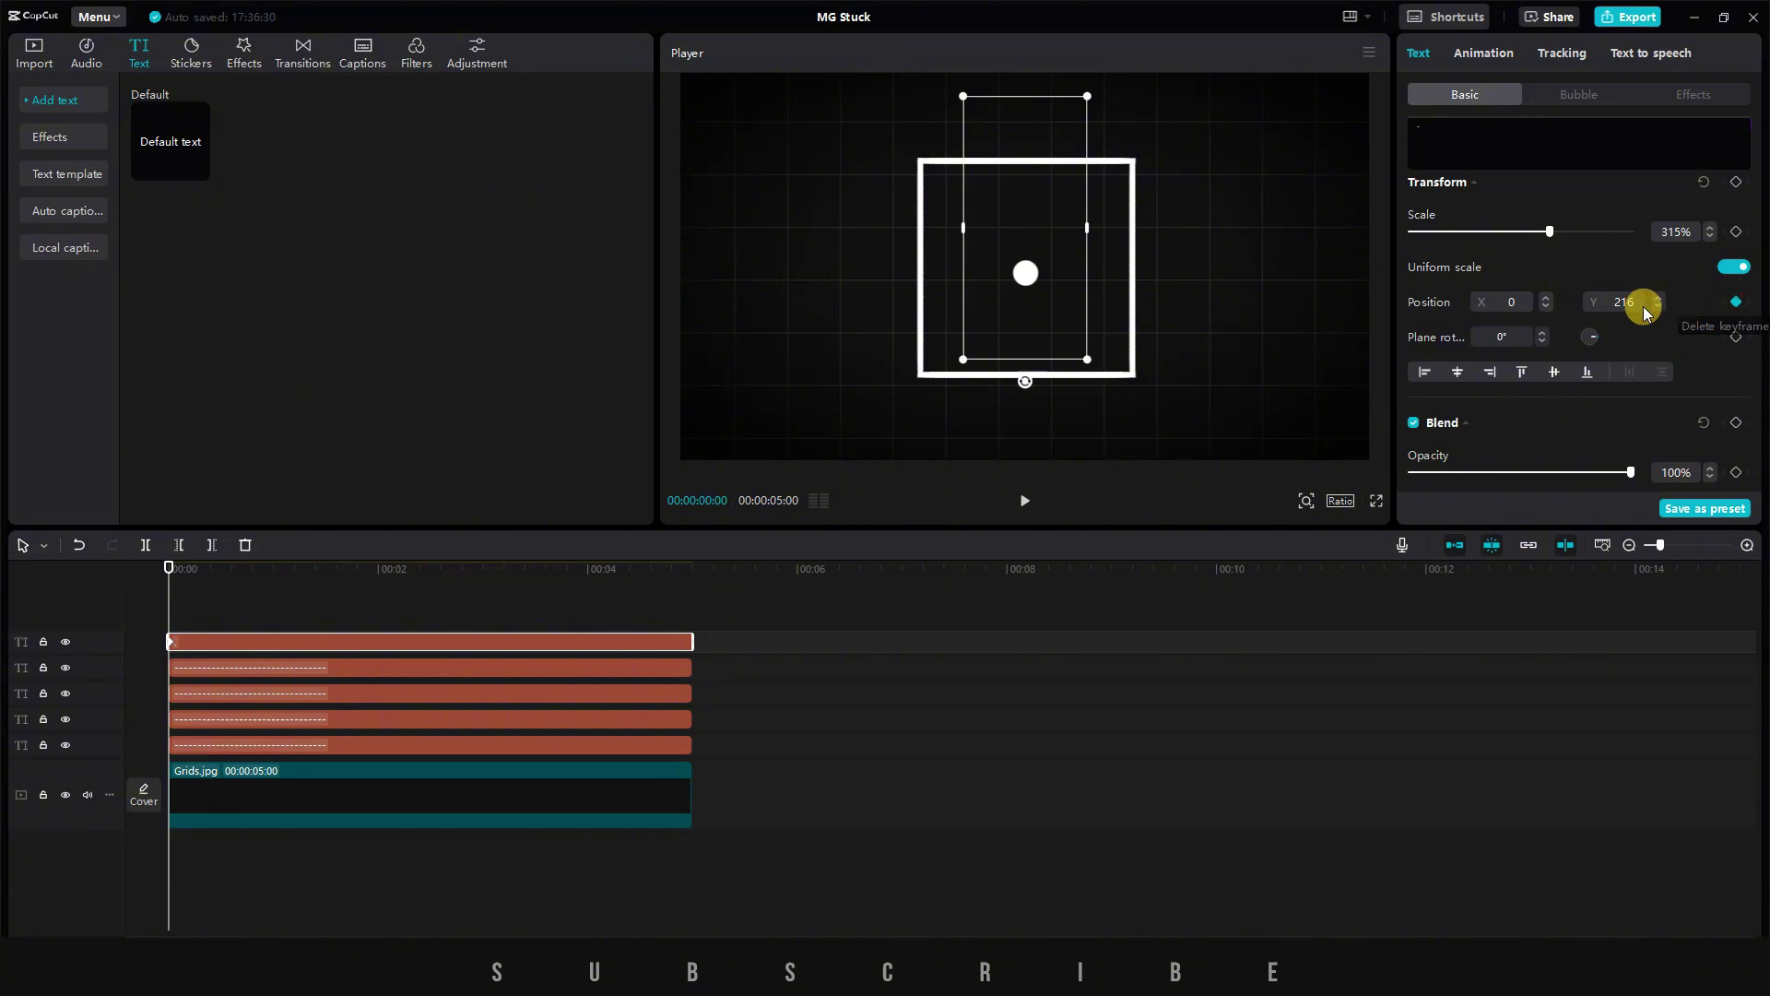
- Keyframe the dot in the square's upper-left corner at 00:00:00:07 and in its upper-right corner at about 1 second
{"action": "left_click_drag", "start_coordinate": [168, 566], "coordinate": [193, 572]}
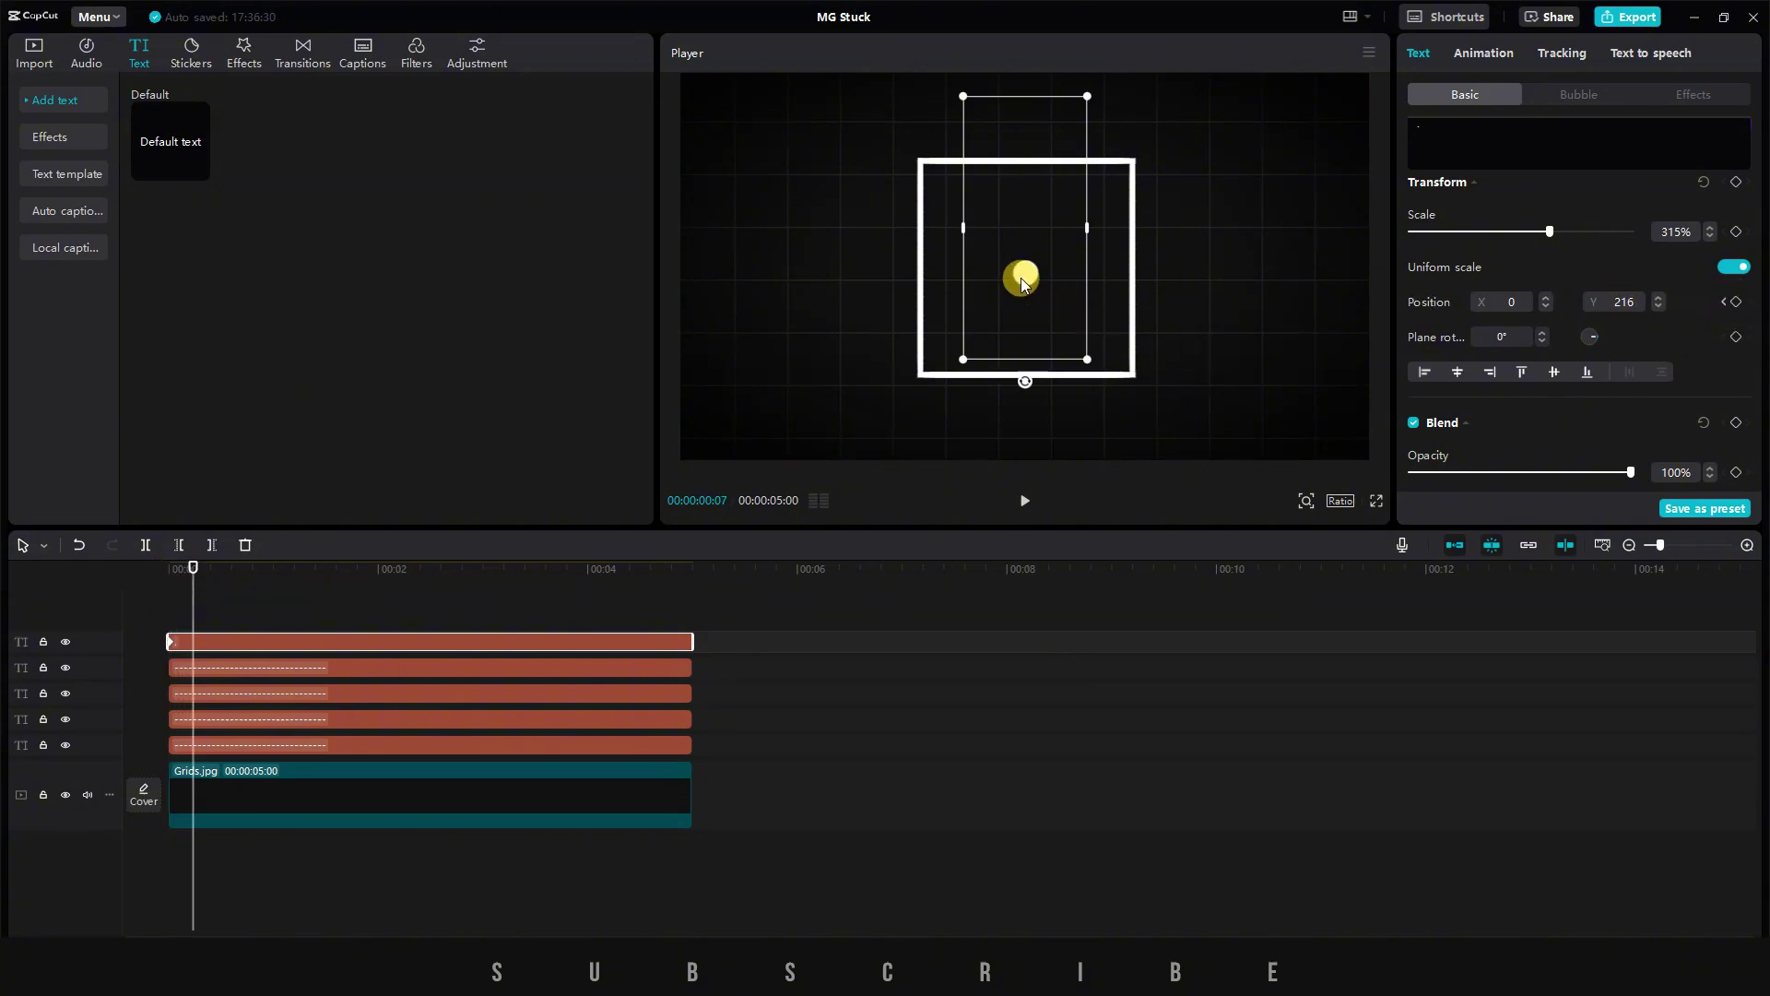
{"action": "left_click_drag", "start_coordinate": [1028, 277], "coordinate": [940, 180]}
{"action": "left_click_drag", "start_coordinate": [193, 568], "coordinate": [276, 568]}
{"action": "left_click_drag", "start_coordinate": [939, 182], "coordinate": [1118, 183]}
- Keyframe the dot in the square's lower-right corner at 00:00:02:10, and advance the playhead to about 3.7 seconds
{"action": "left_click_drag", "start_coordinate": [277, 568], "coordinate": [411, 567]}
{"action": "left_click_drag", "start_coordinate": [1114, 178], "coordinate": [1118, 359]}
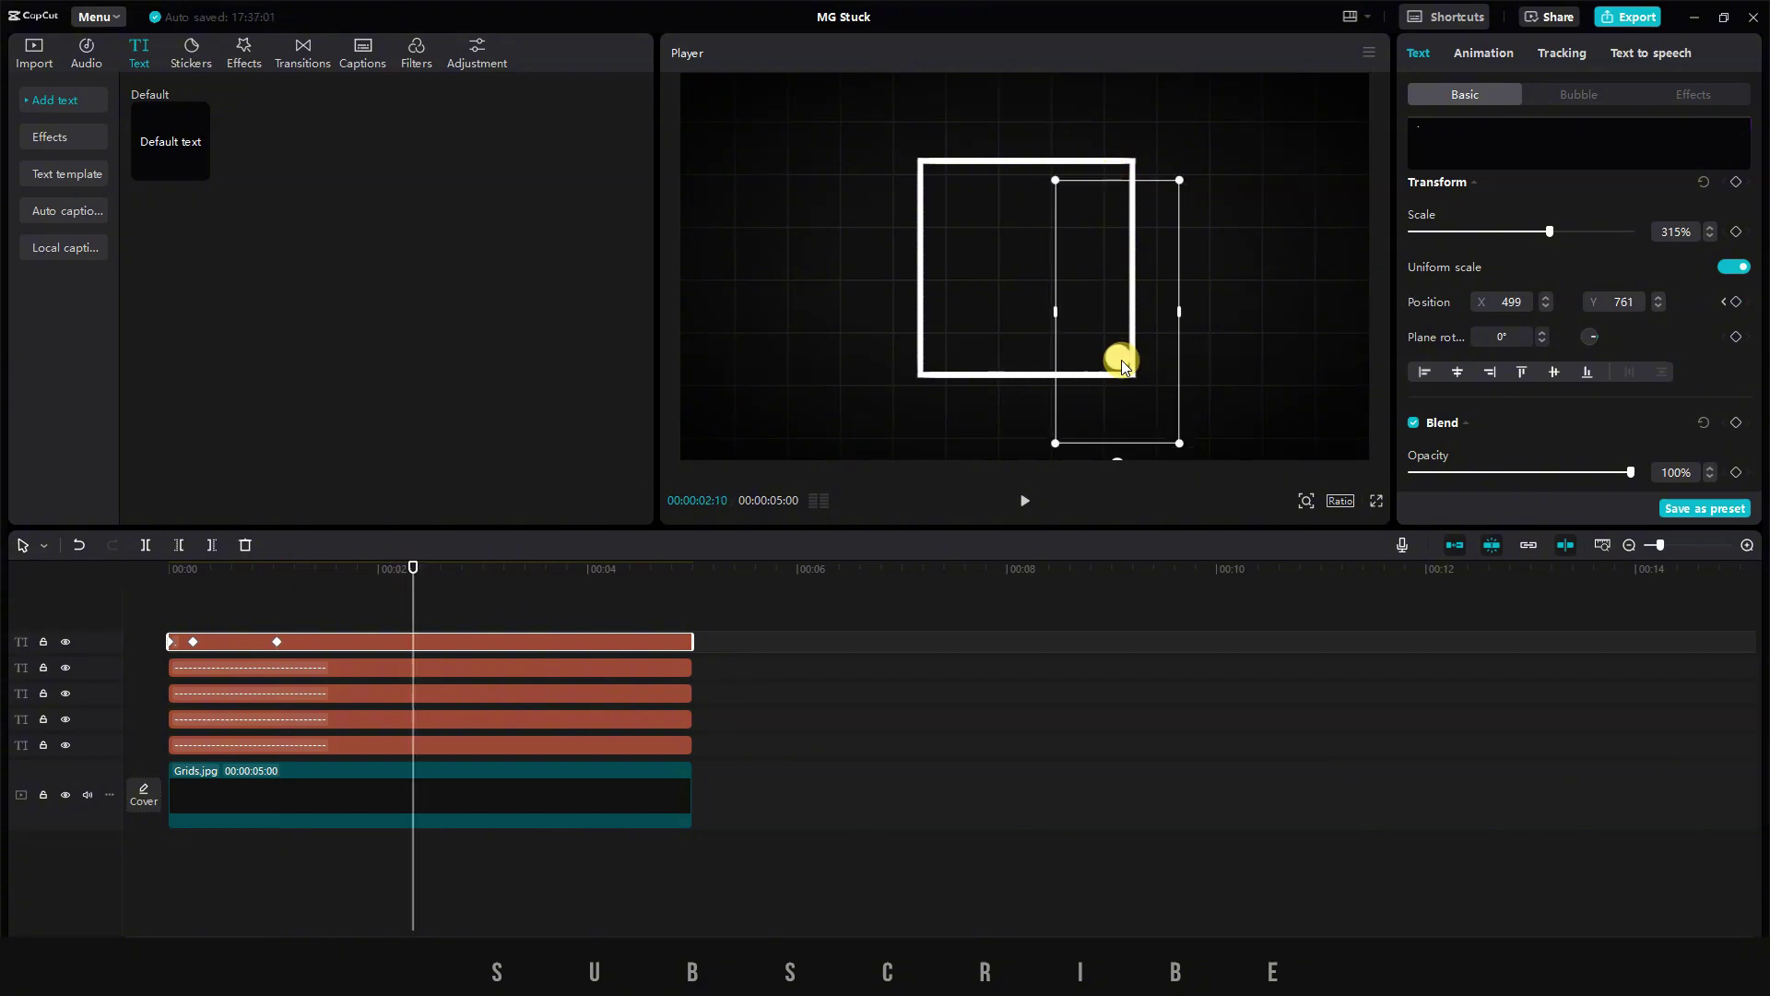
{"action": "left_click_drag", "start_coordinate": [411, 568], "coordinate": [553, 568]}
- Extend the dot, the four line clips and the Grids.jpg clip to 00:00:06:04, and select the dot clip
{"action": "left_click_drag", "start_coordinate": [692, 642], "coordinate": [810, 667]}
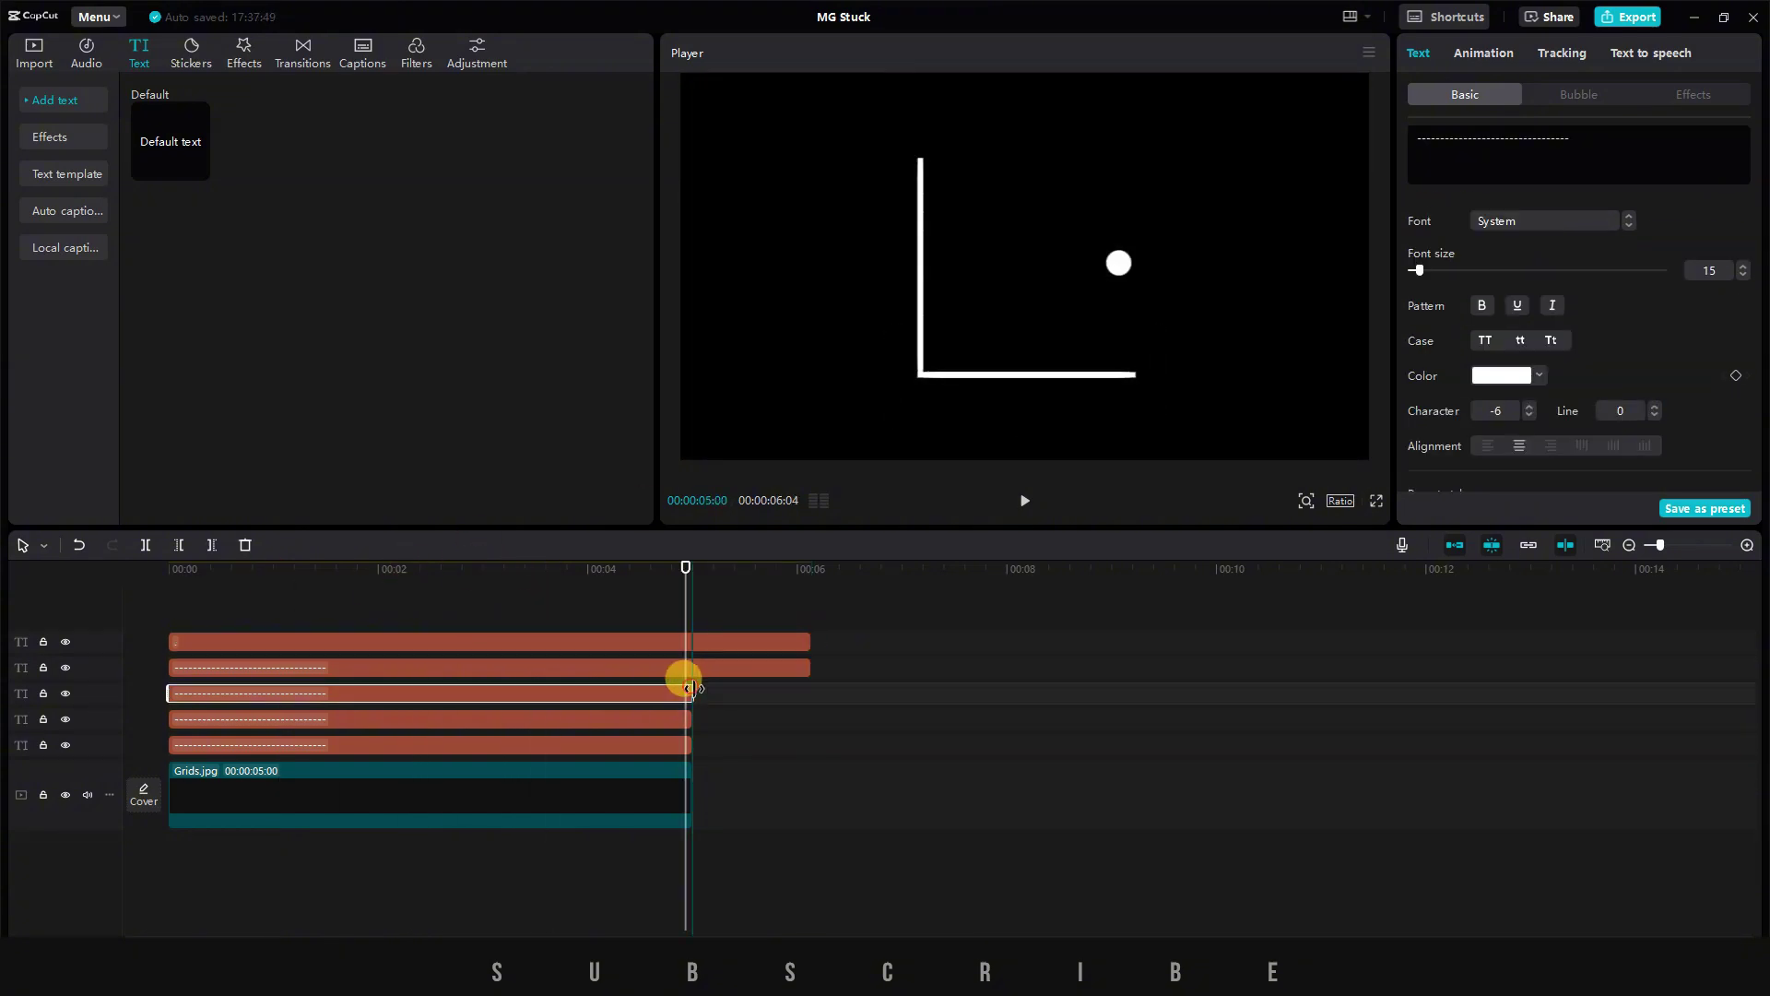
{"action": "left_click_drag", "start_coordinate": [691, 693], "coordinate": [810, 719]}
{"action": "left_click_drag", "start_coordinate": [687, 743], "coordinate": [810, 743]}
{"action": "left_click_drag", "start_coordinate": [691, 774], "coordinate": [811, 771]}
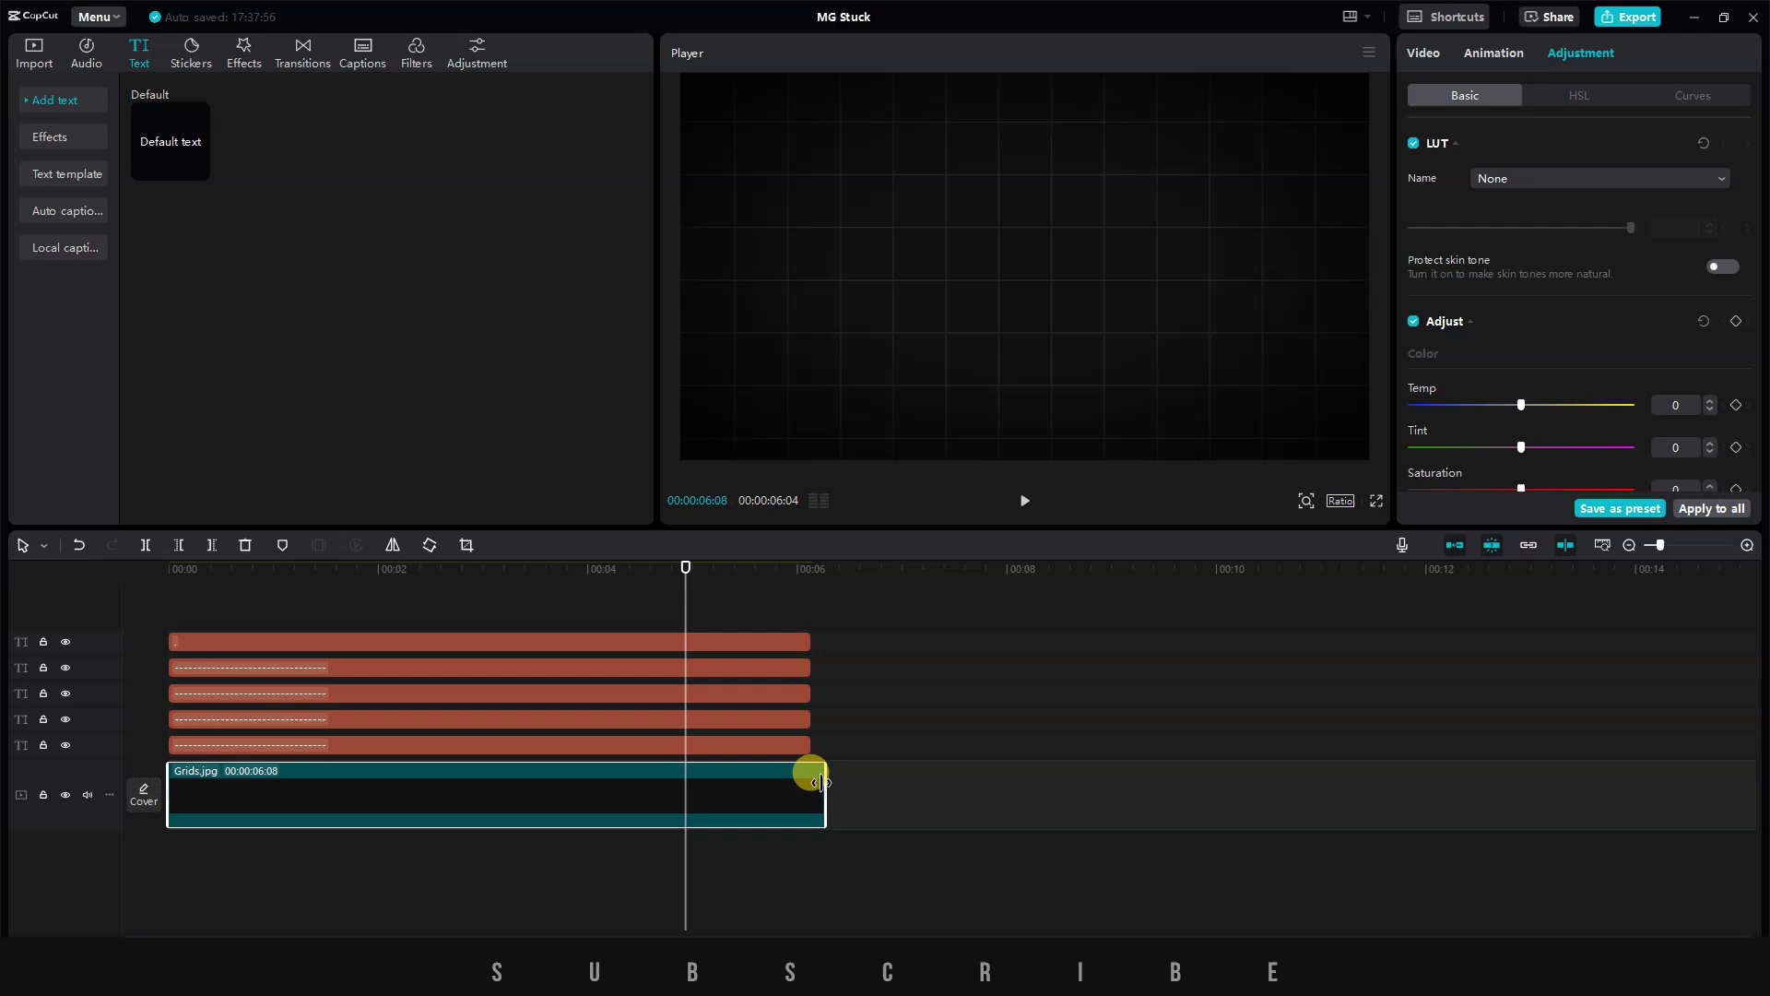
{"action": "left_click", "coordinate": [722, 641]}
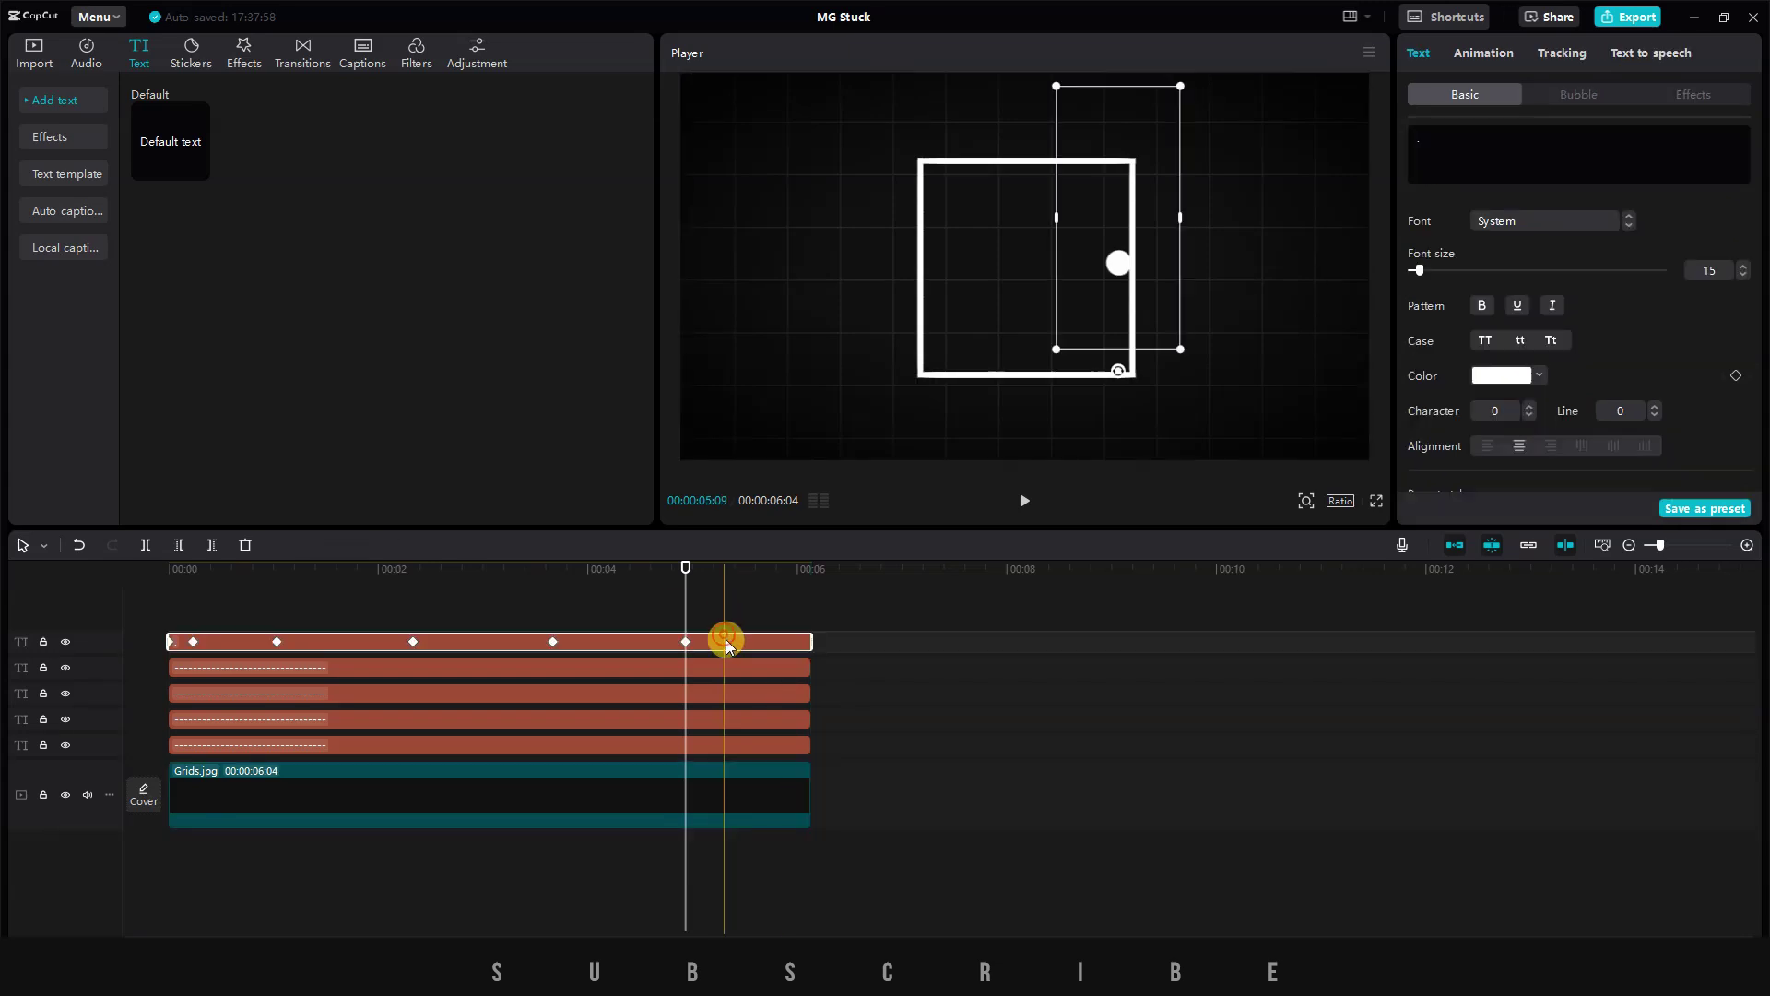
- Keyframe the dot in the centre of the square at 00:00:06:01, and play the animation
{"action": "left_click", "coordinate": [801, 588]}
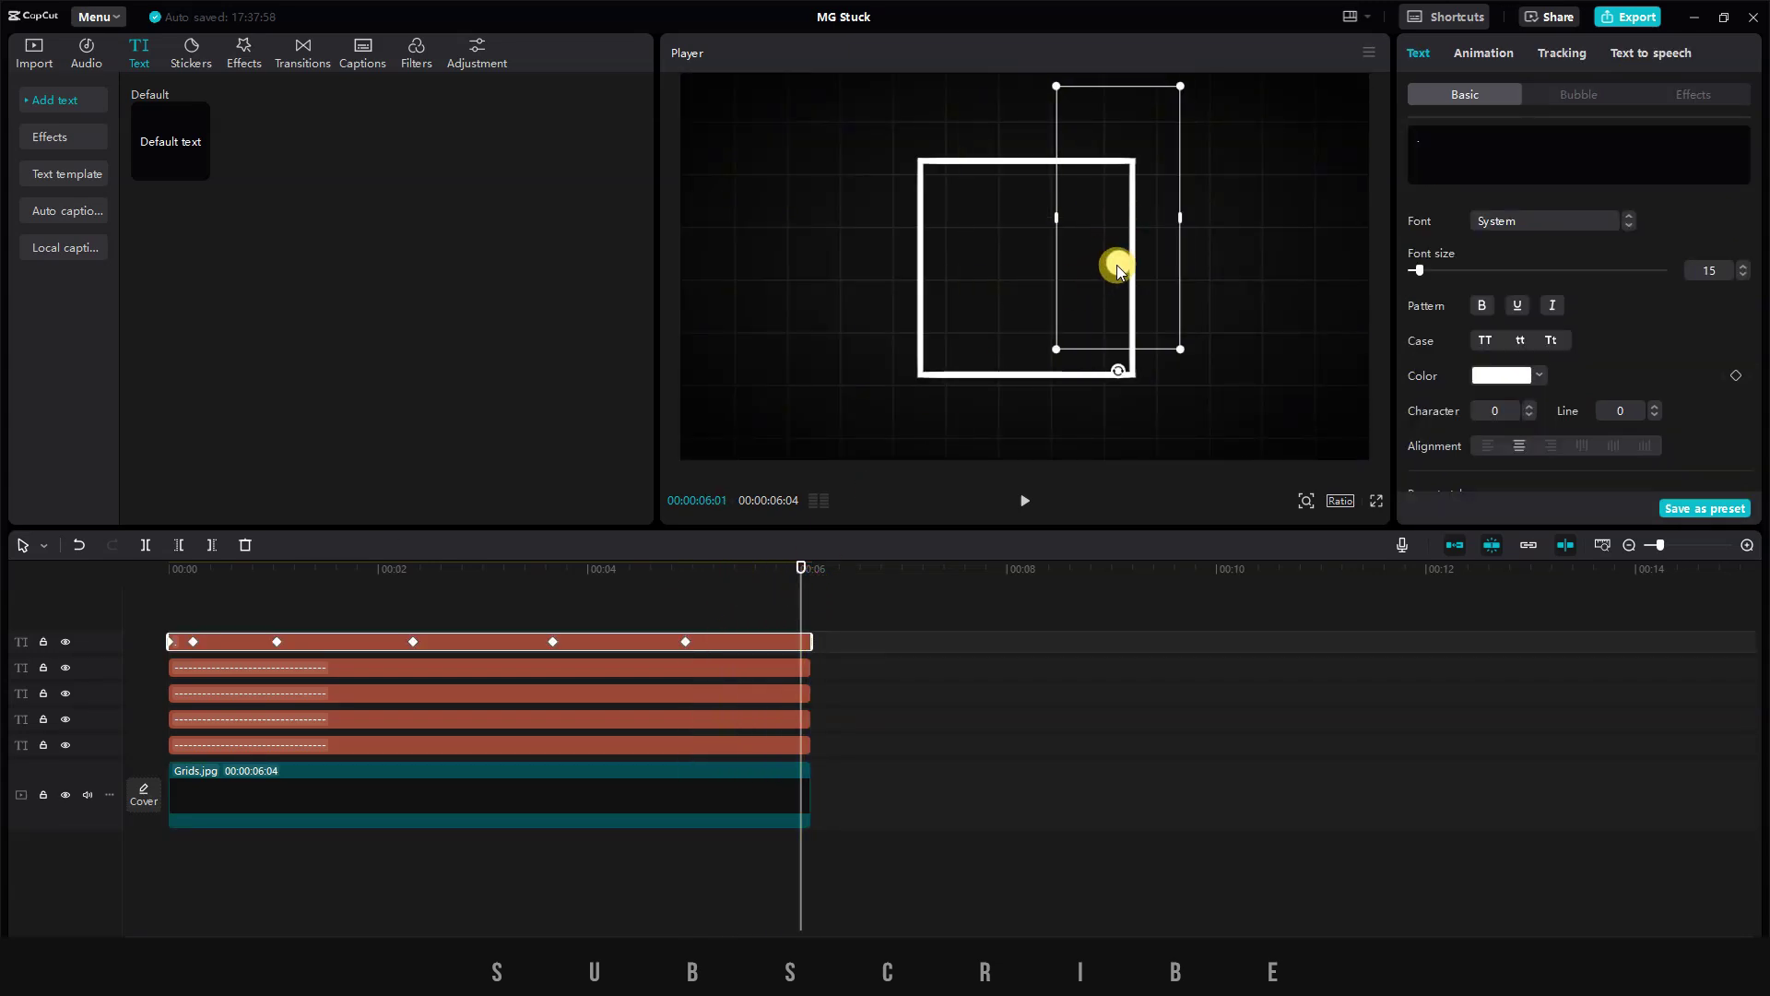
{"action": "left_click_drag", "start_coordinate": [1115, 270], "coordinate": [1027, 276]}
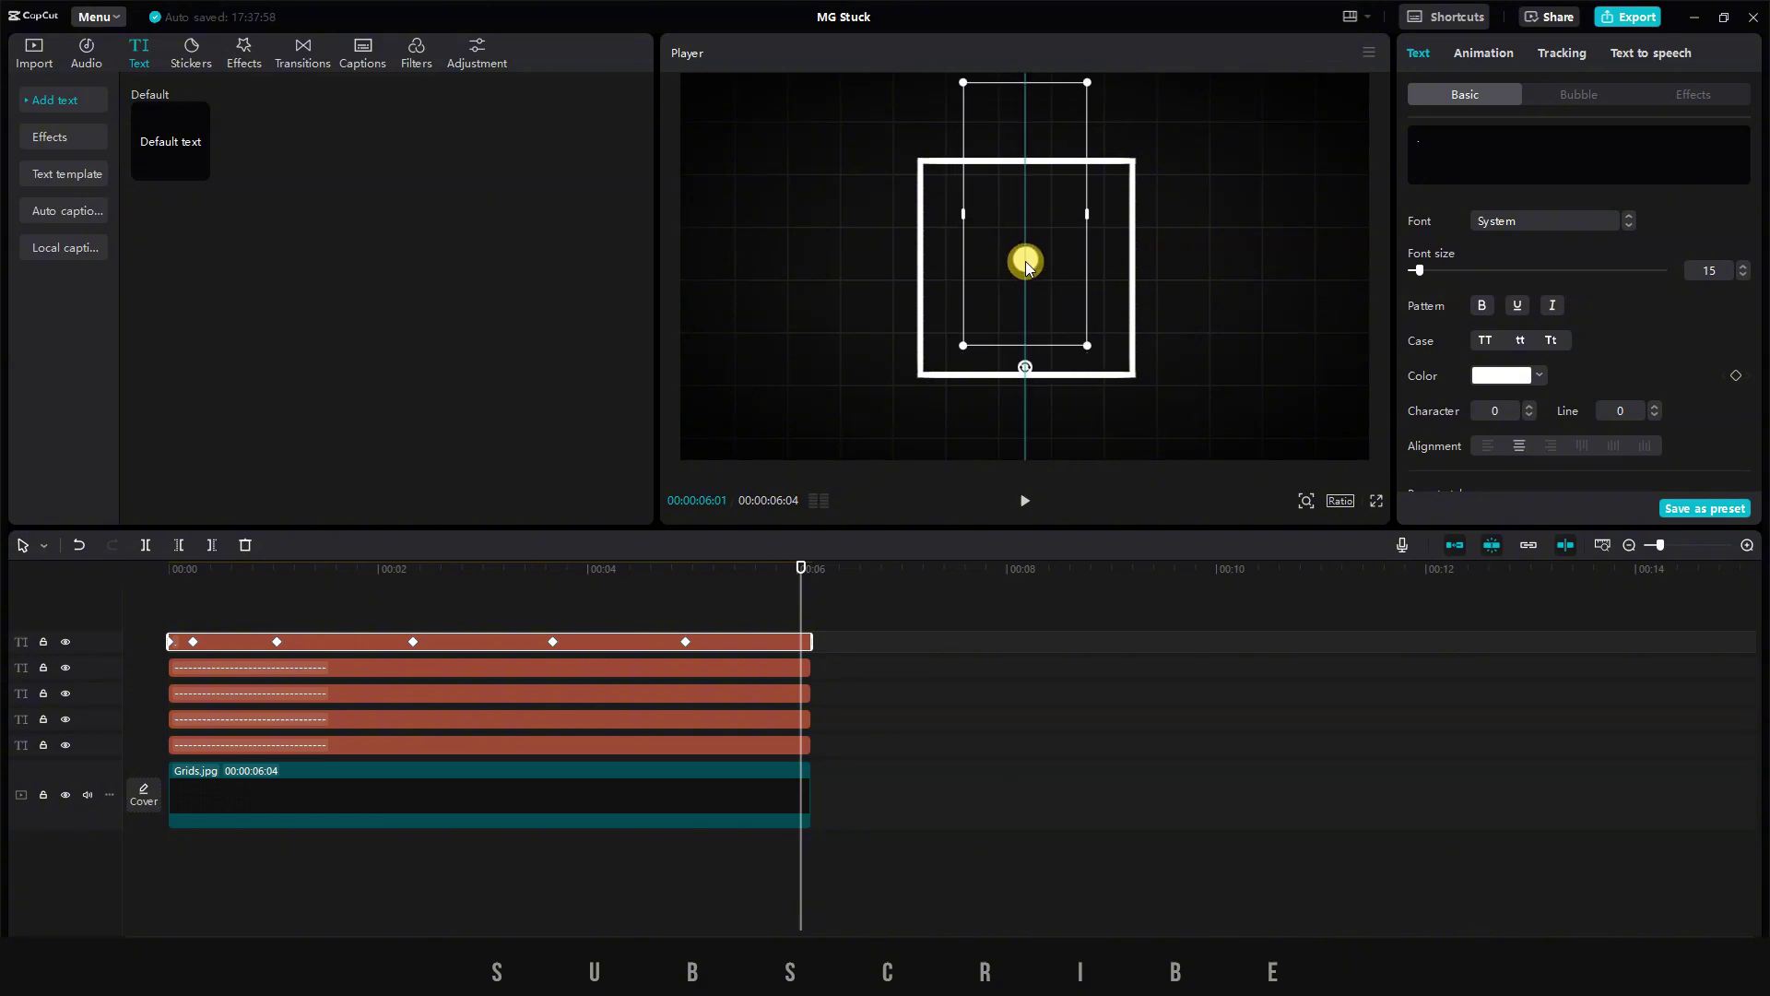
{"action": "left_click", "coordinate": [883, 583]}
{"action": "key", "text": "space"}
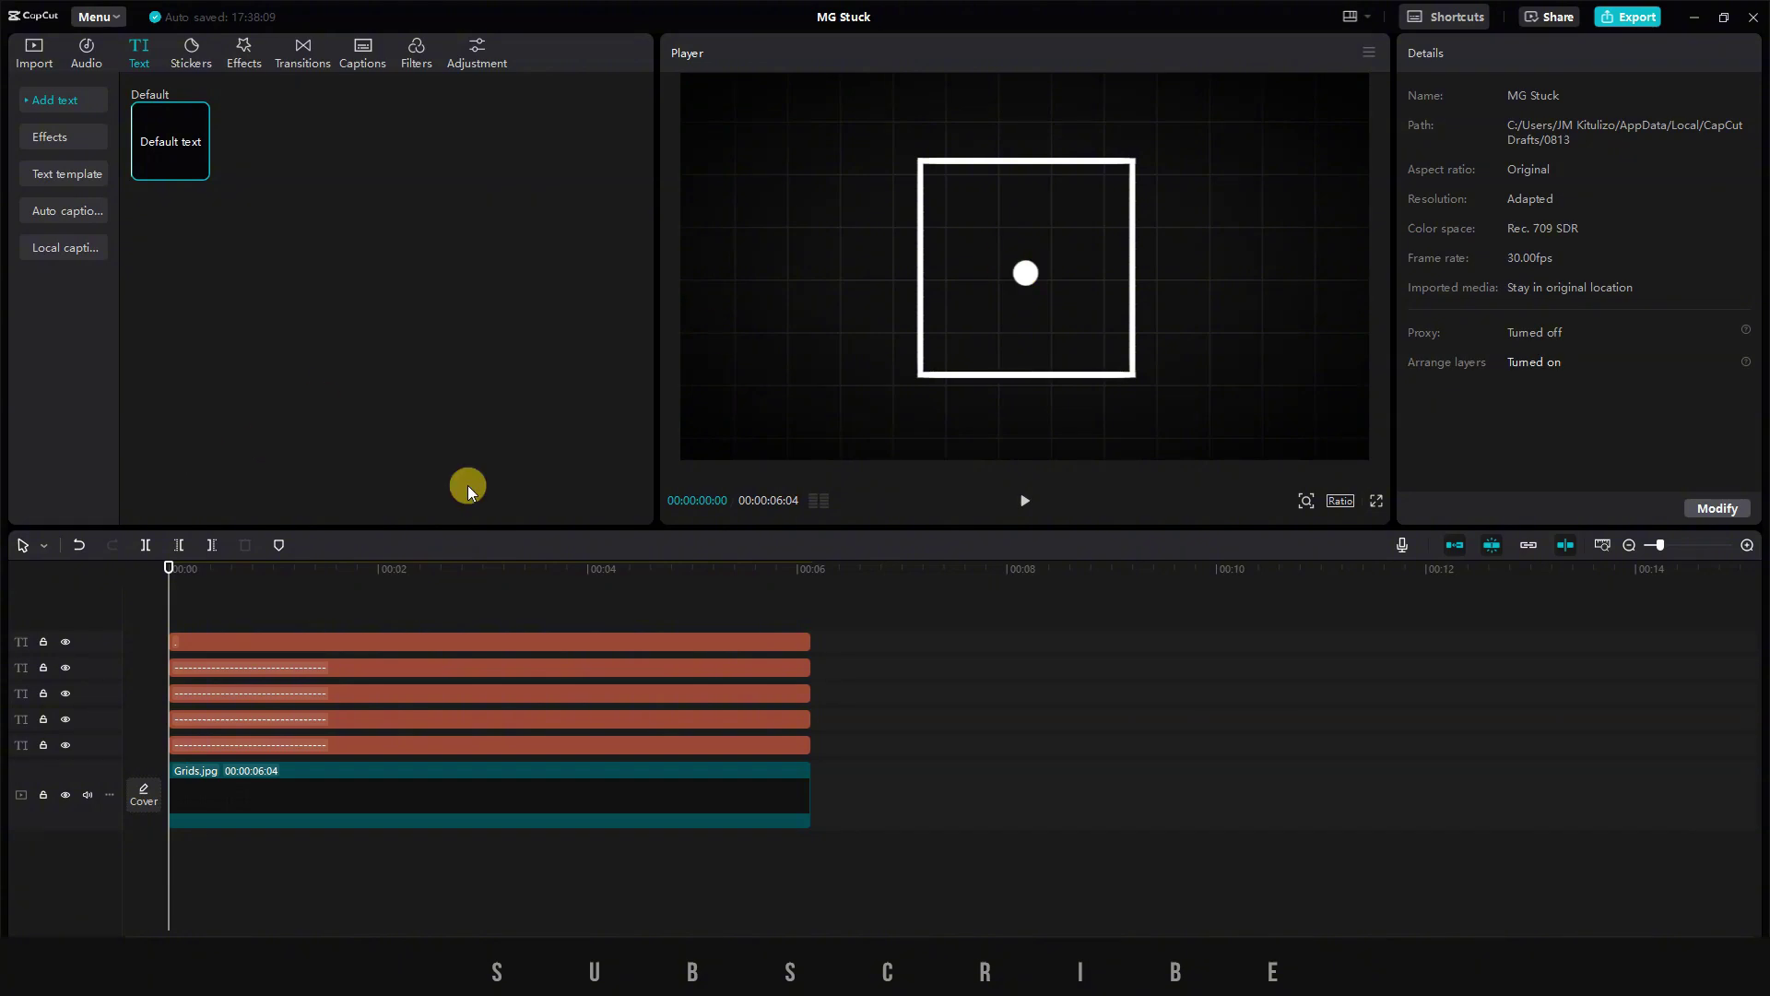
- Select the dot at the start of the timeline and turn on its Glow
{"action": "left_click", "coordinate": [1026, 272]}
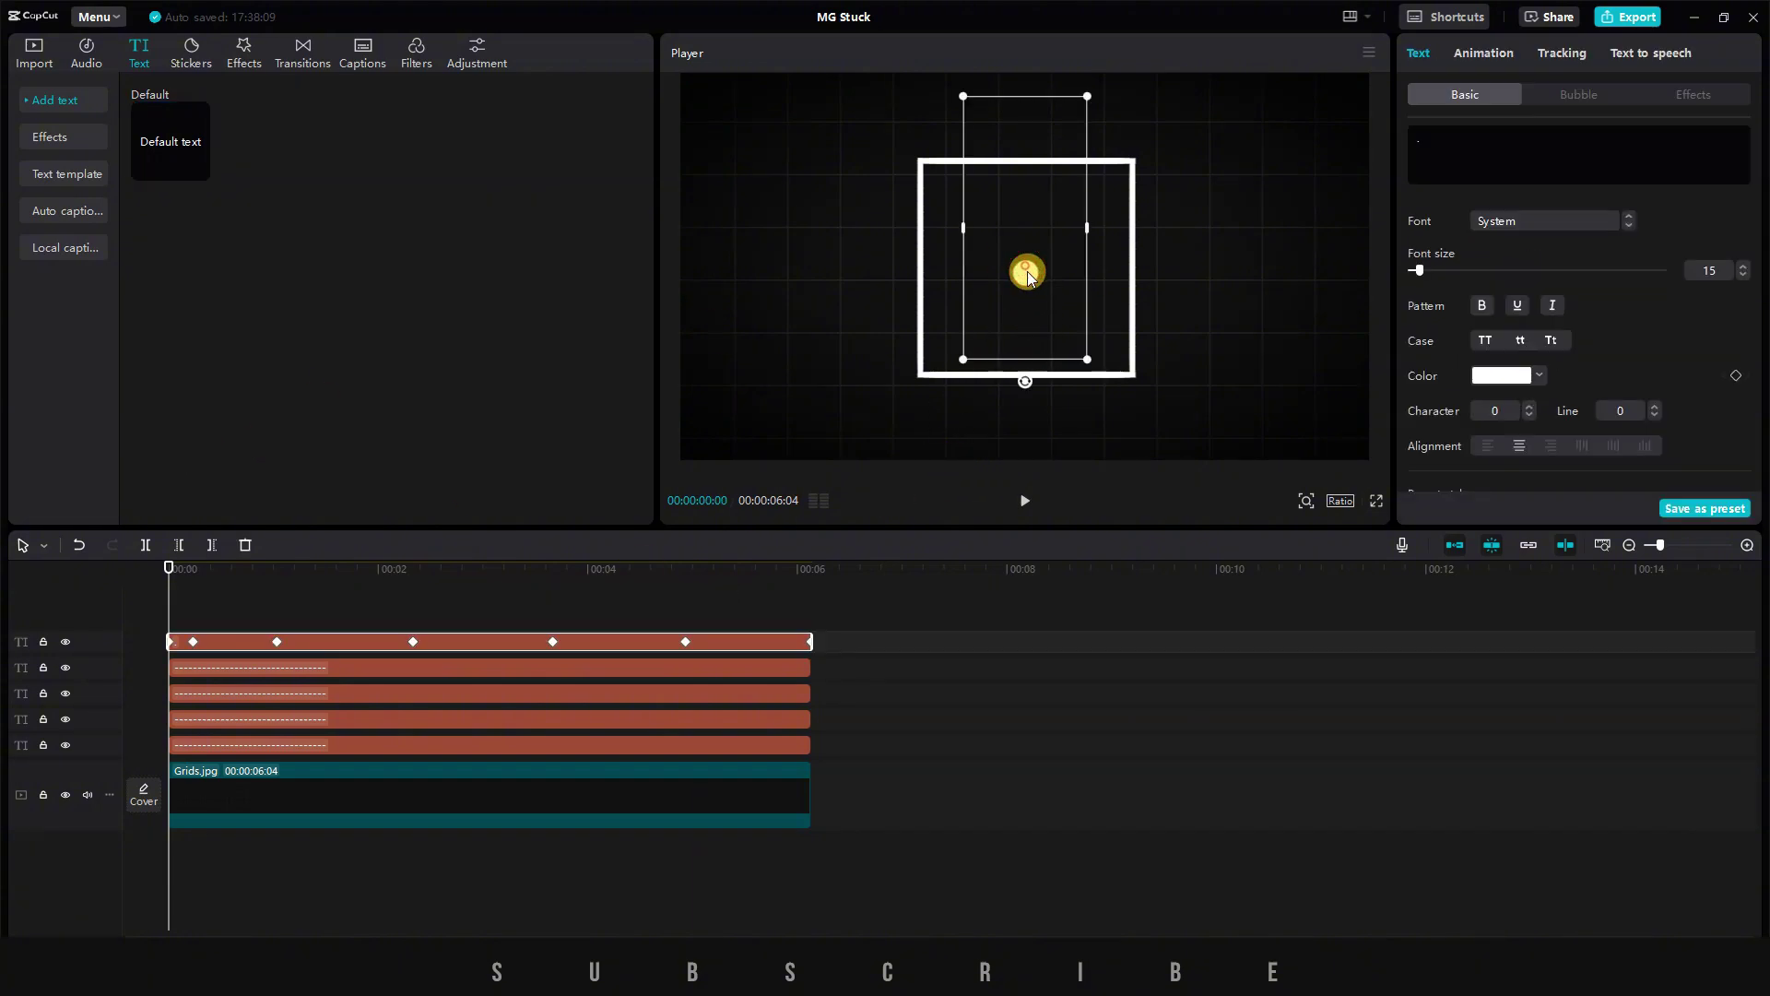
{"action": "left_click", "coordinate": [1502, 309]}
{"action": "left_click_drag", "start_coordinate": [1608, 388], "coordinate": [1430, 336]}
{"action": "scroll", "coordinate": [1620, 360], "scroll_direction": "down", "scroll_amount": 2}
{"action": "scroll", "coordinate": [1614, 350], "scroll_direction": "down", "scroll_amount": 3}
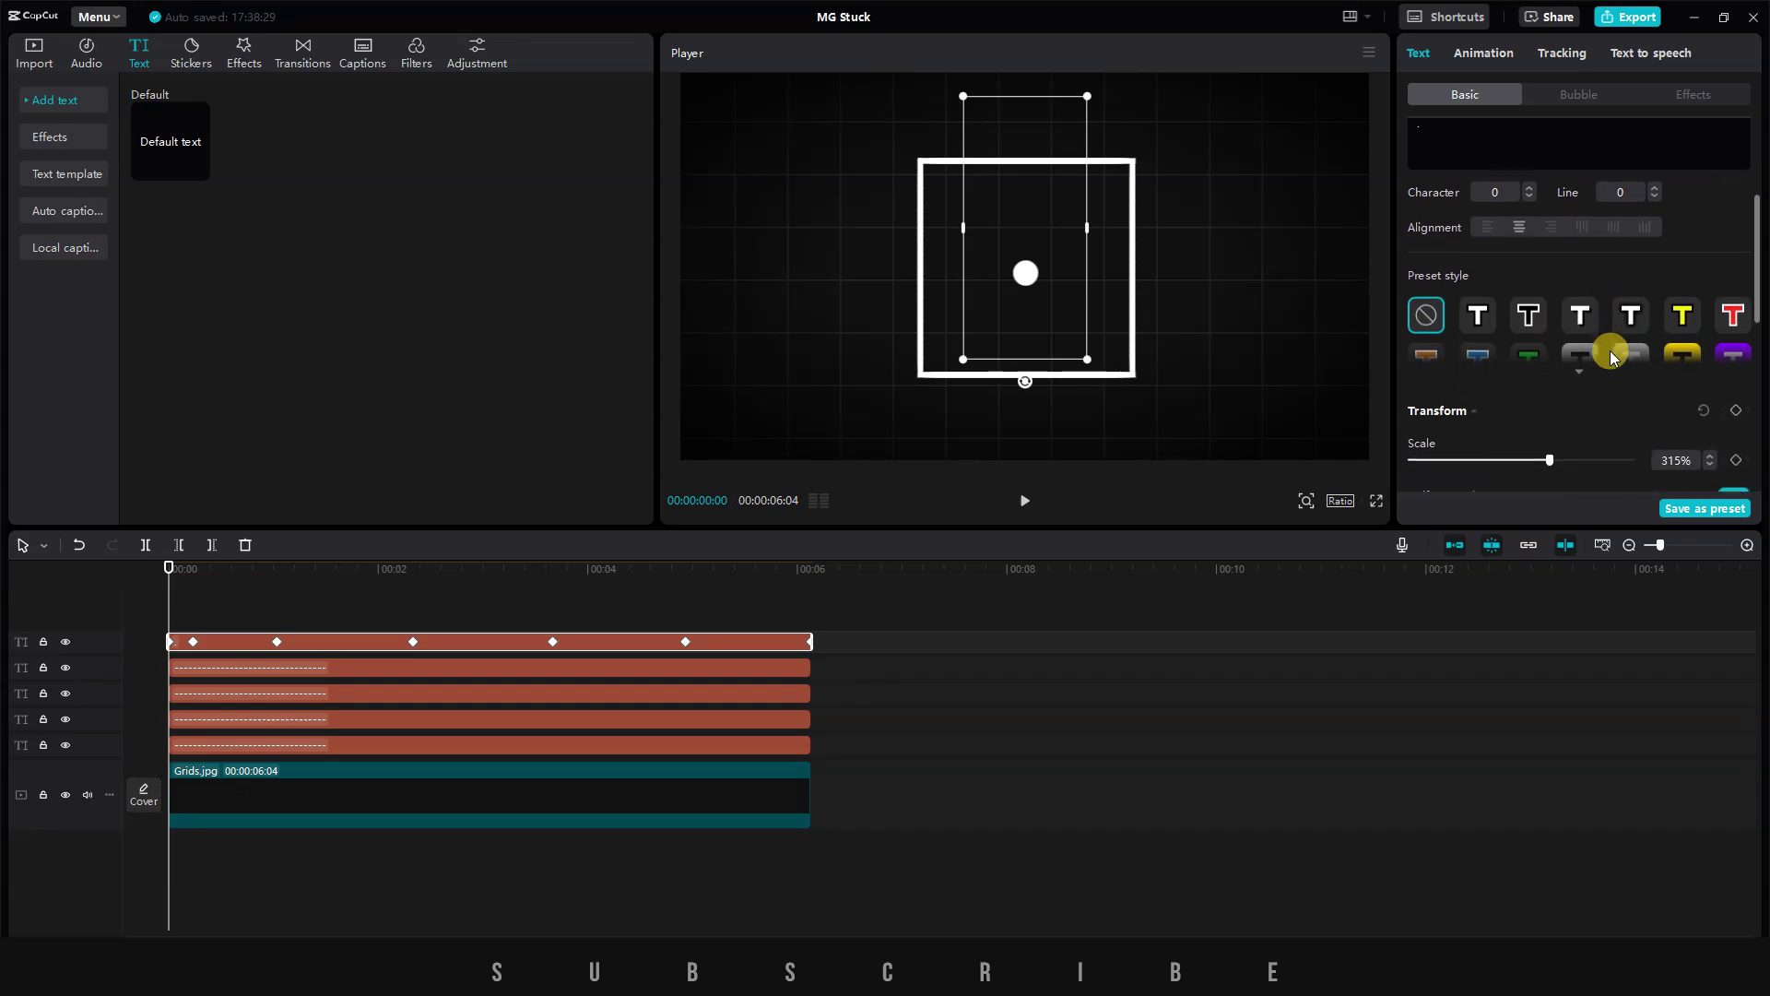
{"action": "left_click", "coordinate": [1413, 365]}
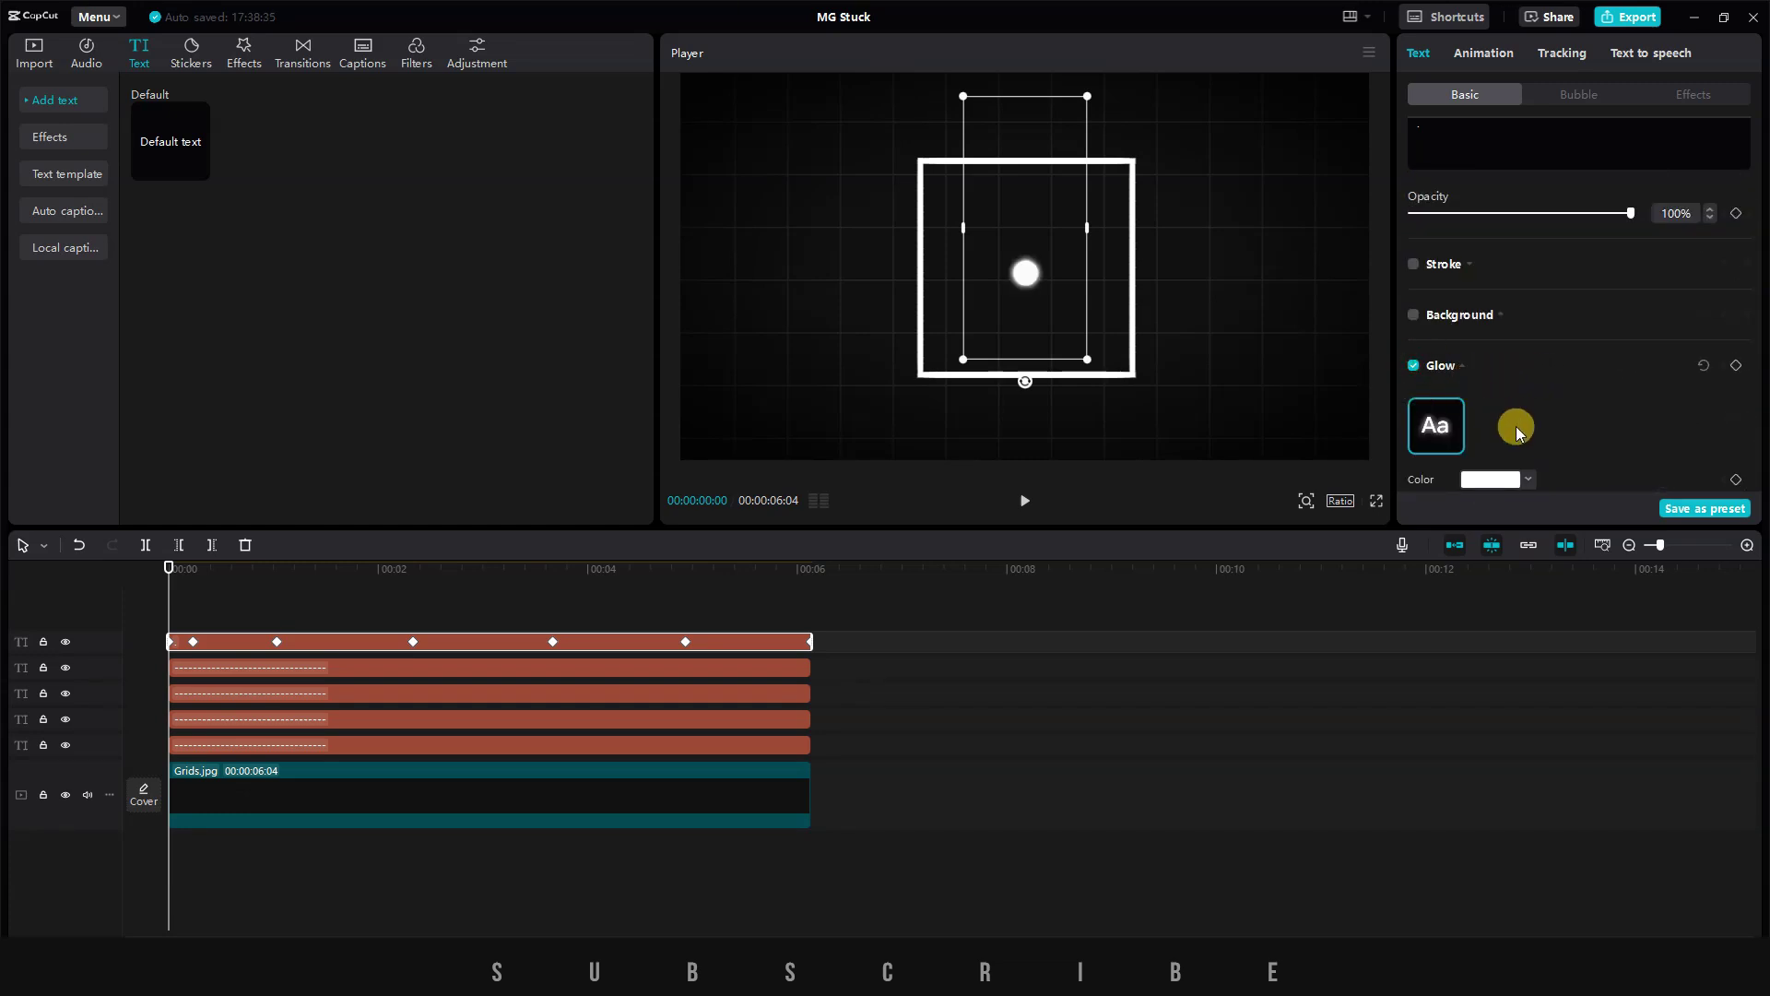
- Set the dot's glow to mint green with a range of 68, and preview the animation
{"action": "scroll", "coordinate": [1526, 396], "scroll_direction": "down", "scroll_amount": 1}
{"action": "left_click", "coordinate": [1500, 415]}
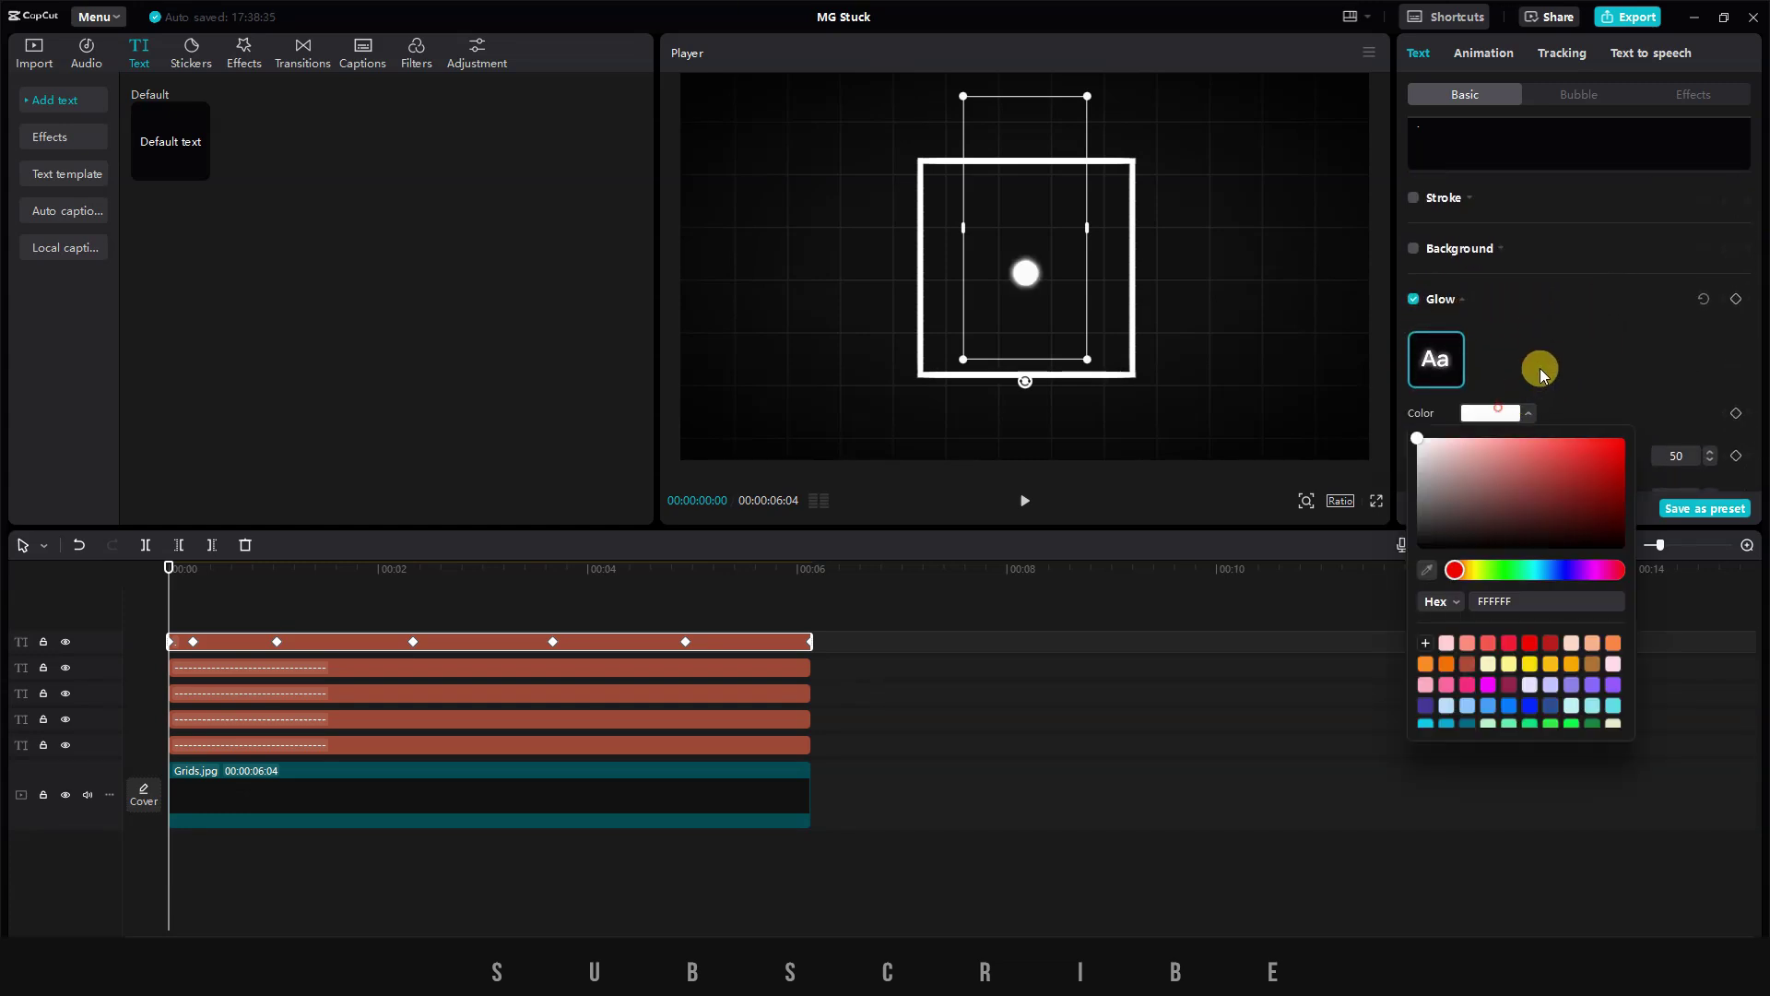
{"action": "left_click_drag", "start_coordinate": [1604, 479], "coordinate": [1668, 446]}
{"action": "left_click_drag", "start_coordinate": [1602, 570], "coordinate": [1536, 569]}
{"action": "left_click", "coordinate": [1631, 408]}
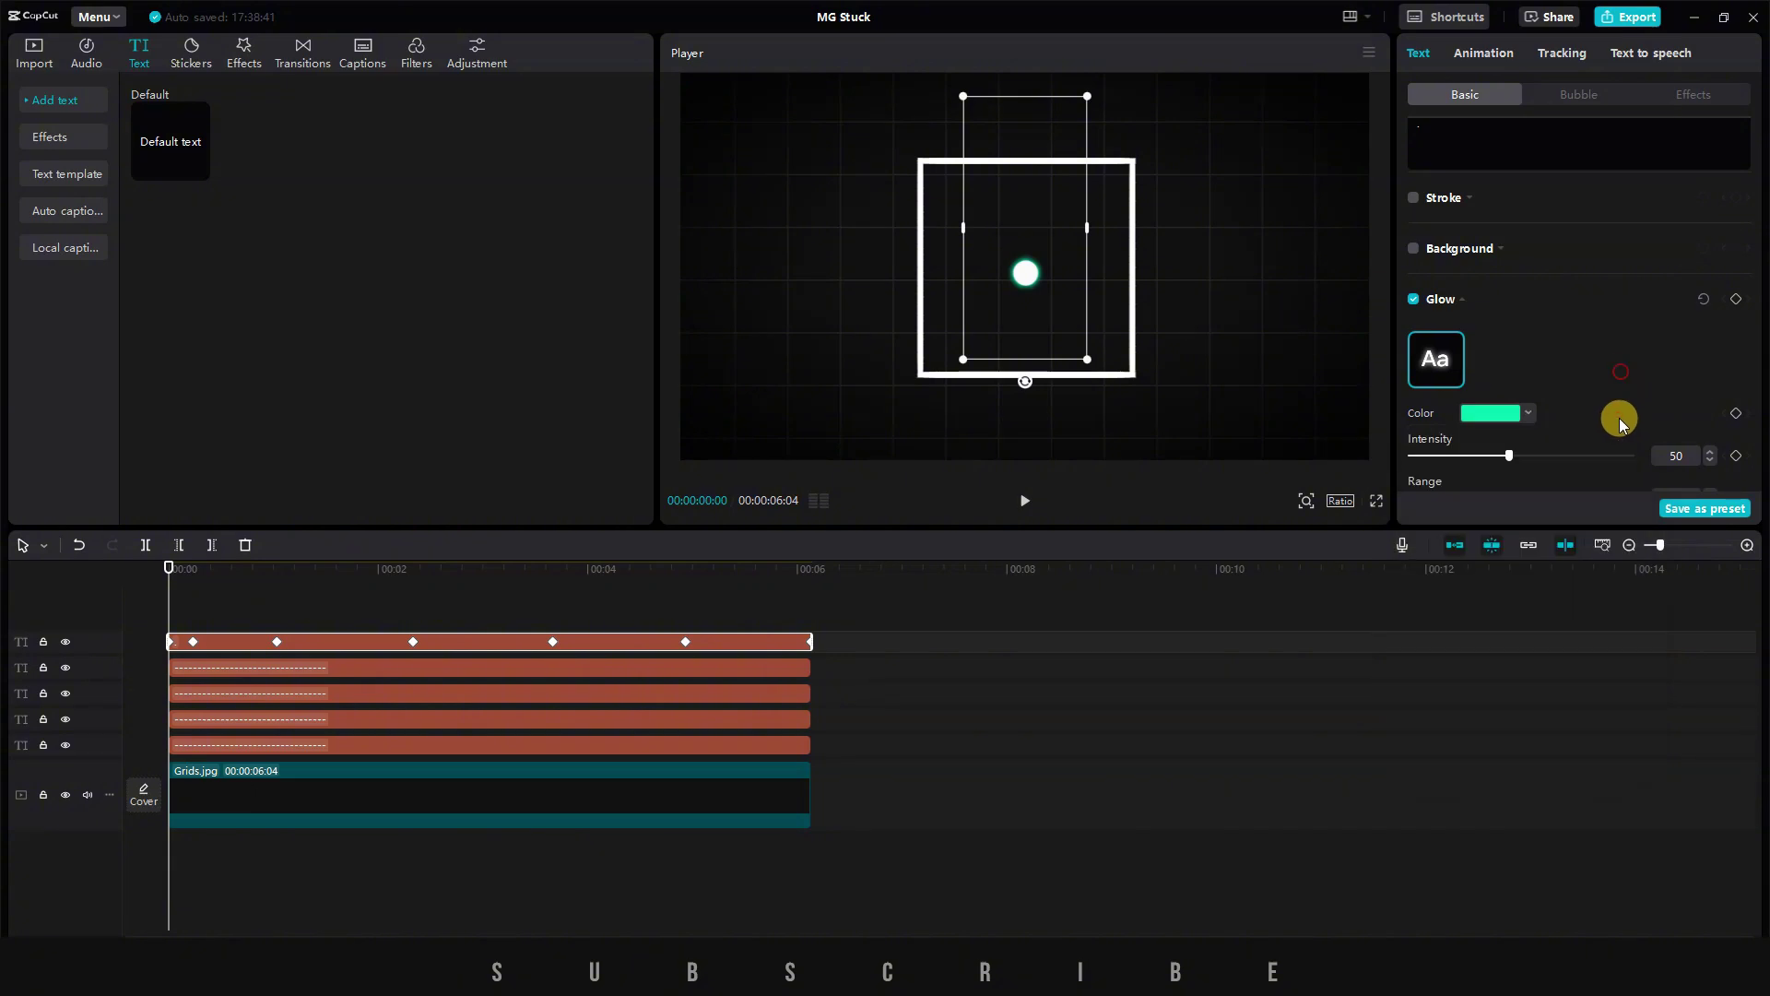
{"action": "scroll", "coordinate": [1512, 424], "scroll_direction": "down", "scroll_amount": 1}
{"action": "left_click_drag", "start_coordinate": [1488, 433], "coordinate": [1561, 427]}
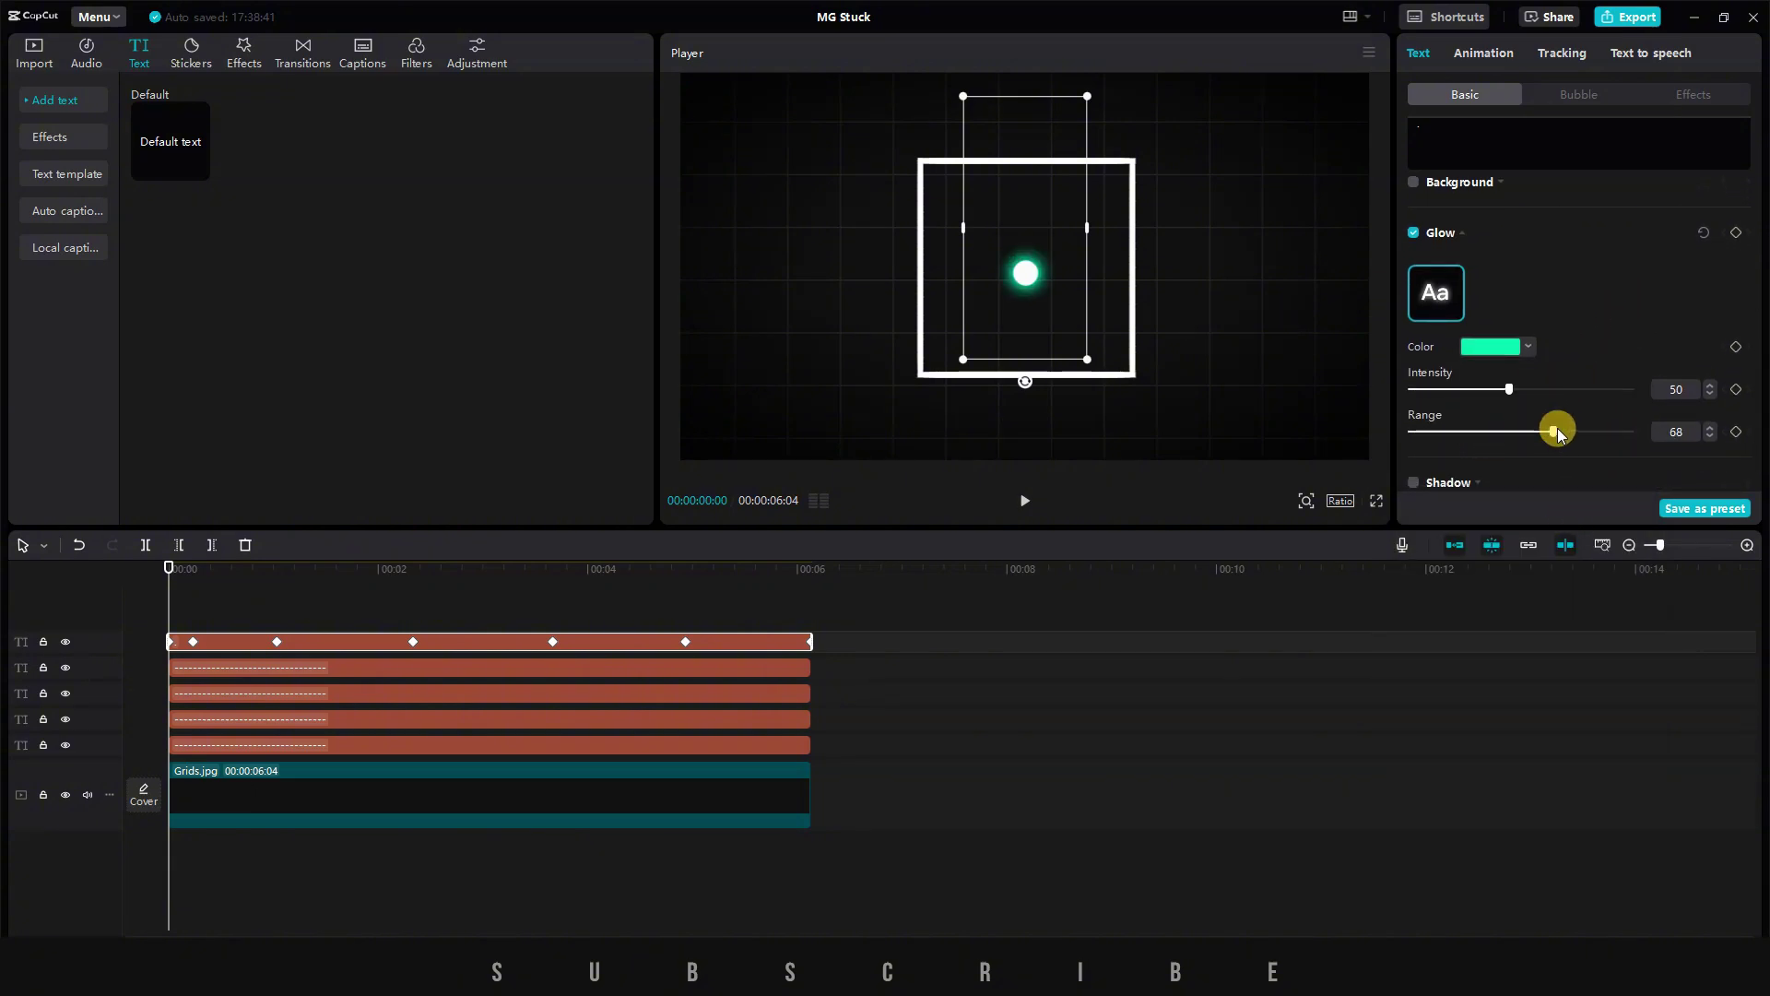
{"action": "left_click", "coordinate": [1023, 499]}
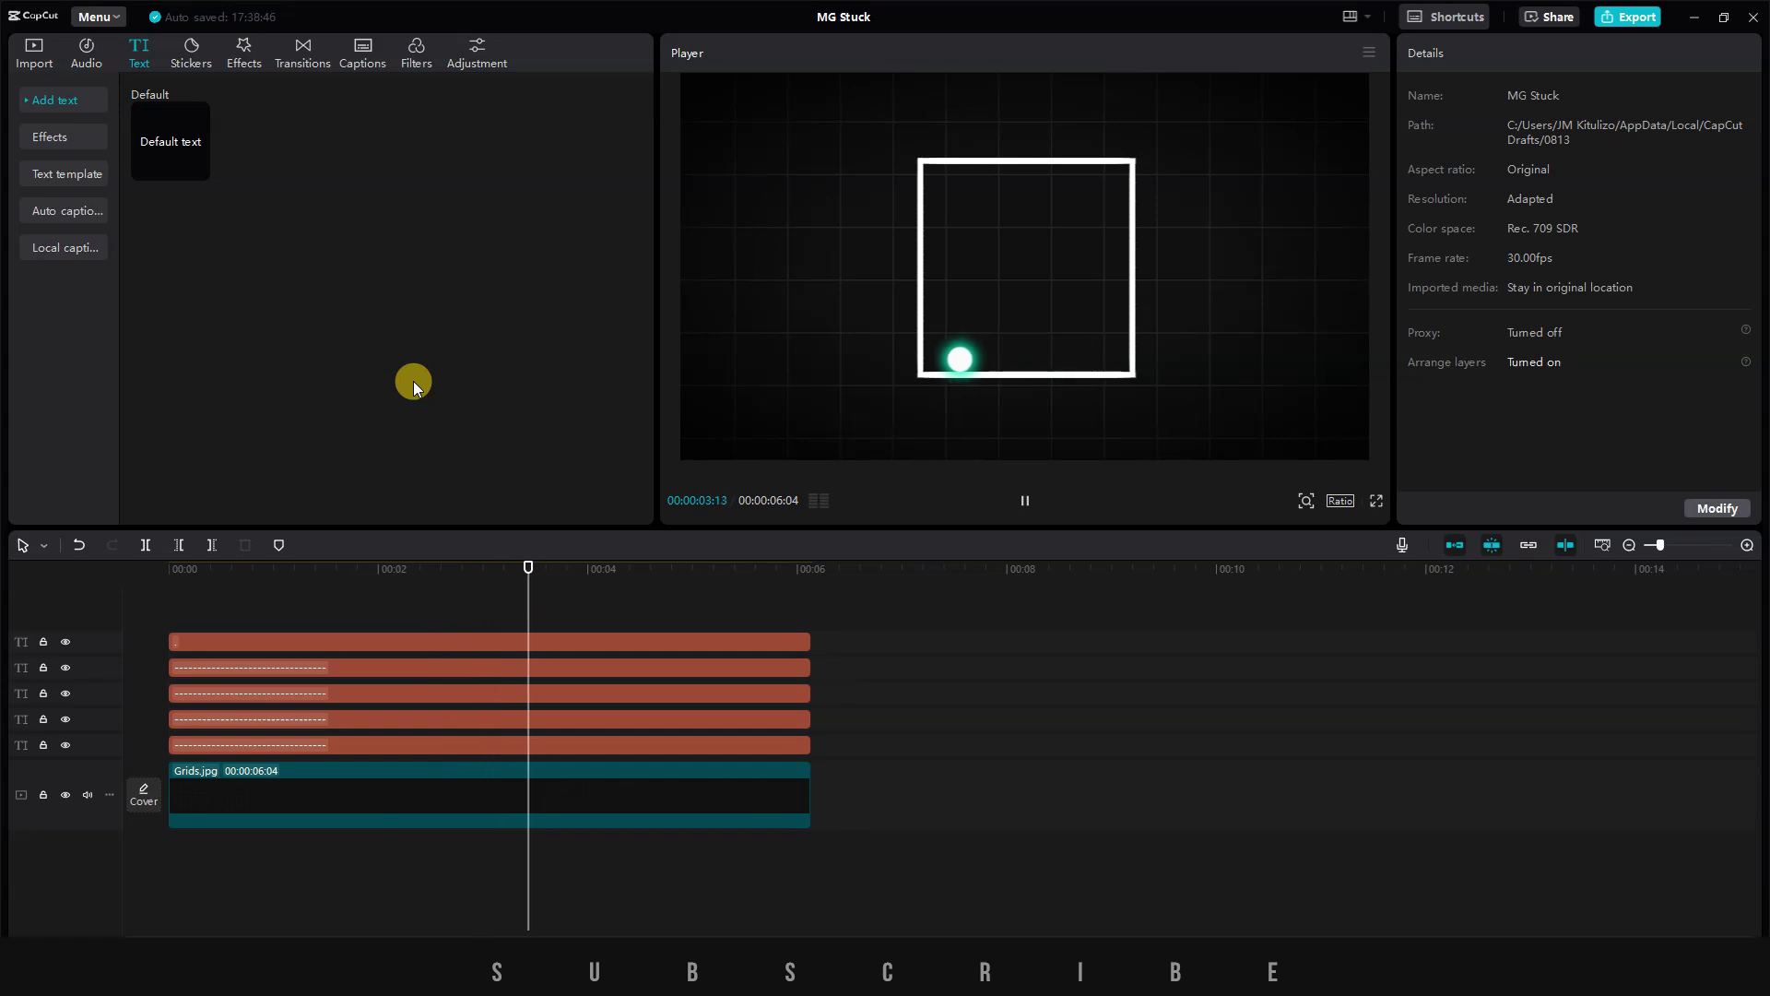
- Combine the dot and the four line clips into a compound clip, and shrink and lower it in the frame
{"action": "left_click_drag", "start_coordinate": [829, 607], "coordinate": [411, 738]}
{"action": "right_click", "coordinate": [423, 690]}
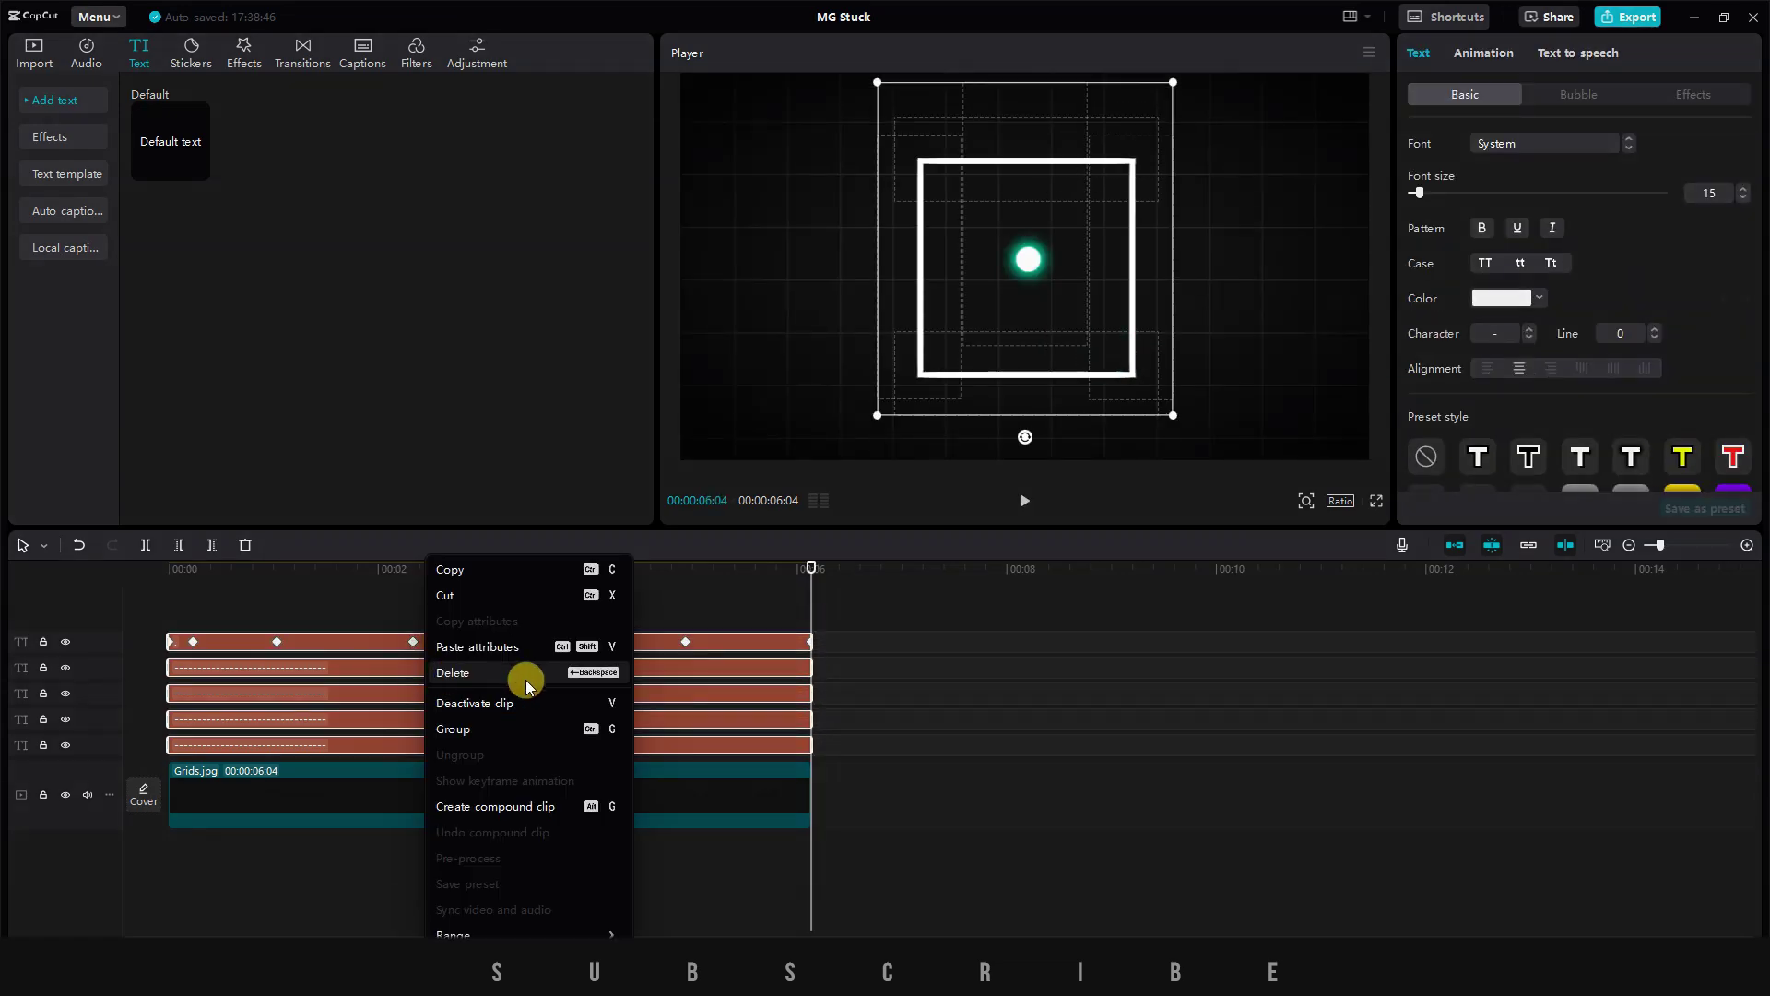
{"action": "left_click", "coordinate": [501, 806]}
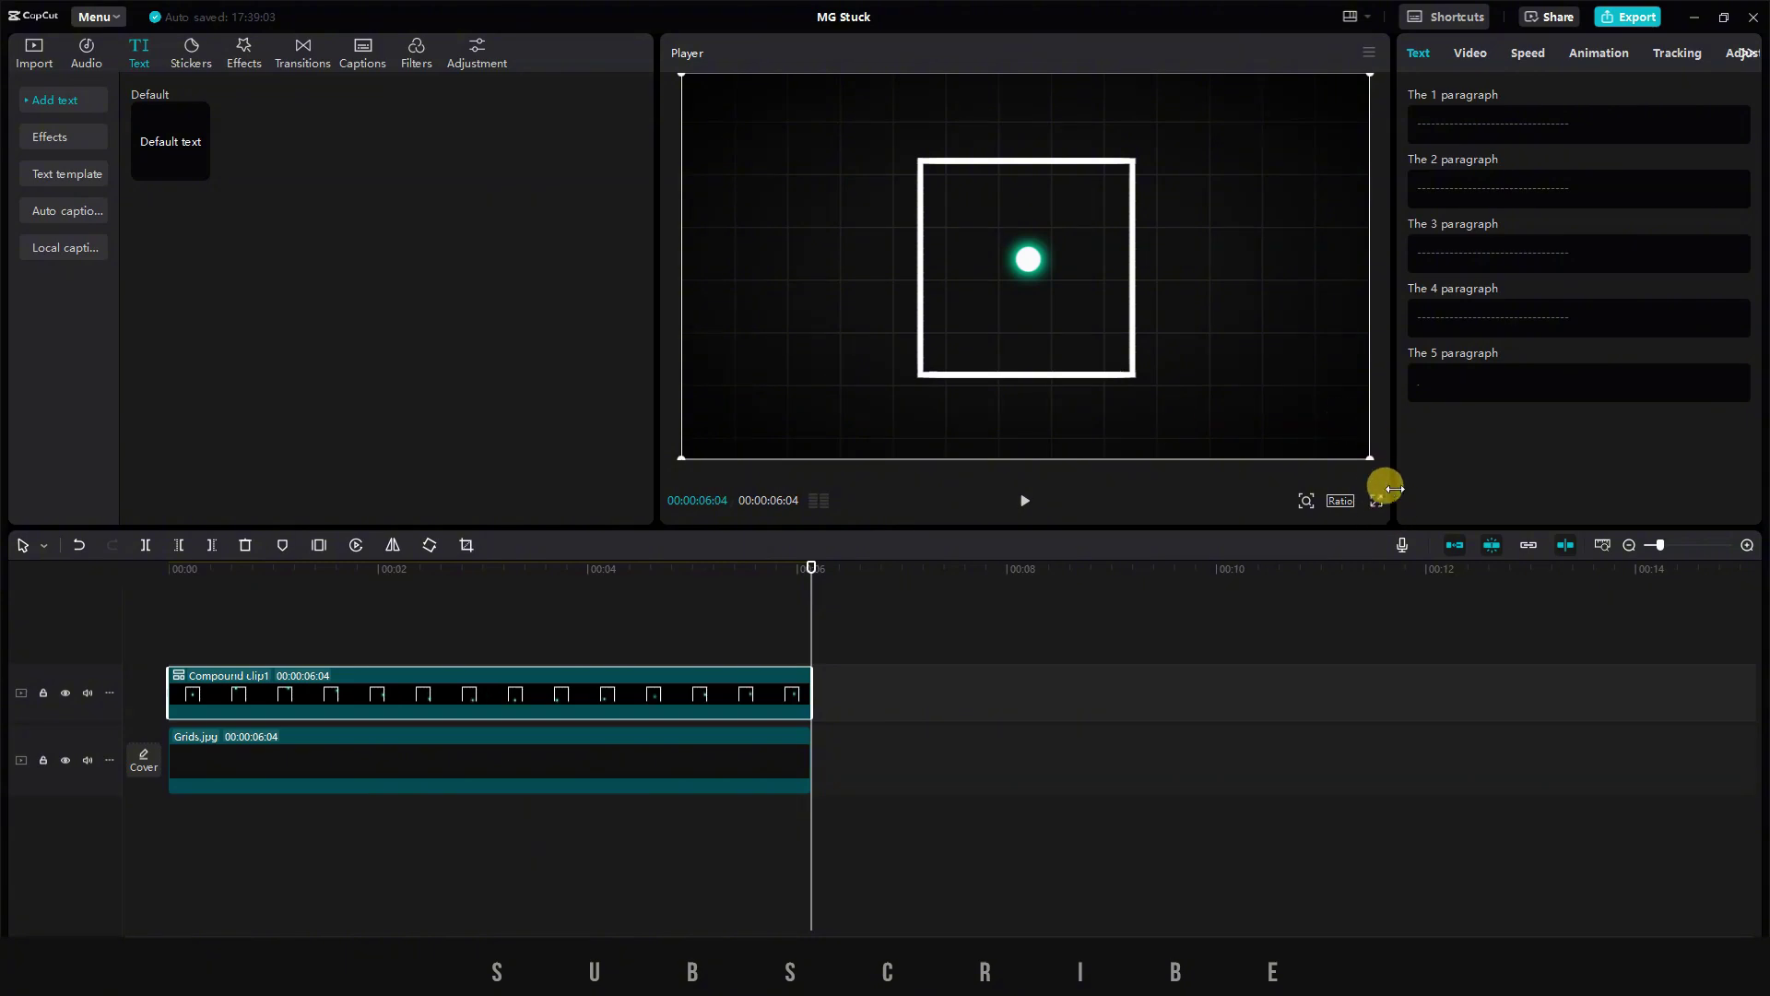
{"action": "left_click_drag", "start_coordinate": [1370, 457], "coordinate": [1264, 387]}
{"action": "left_click_drag", "start_coordinate": [1063, 279], "coordinate": [1064, 320]}
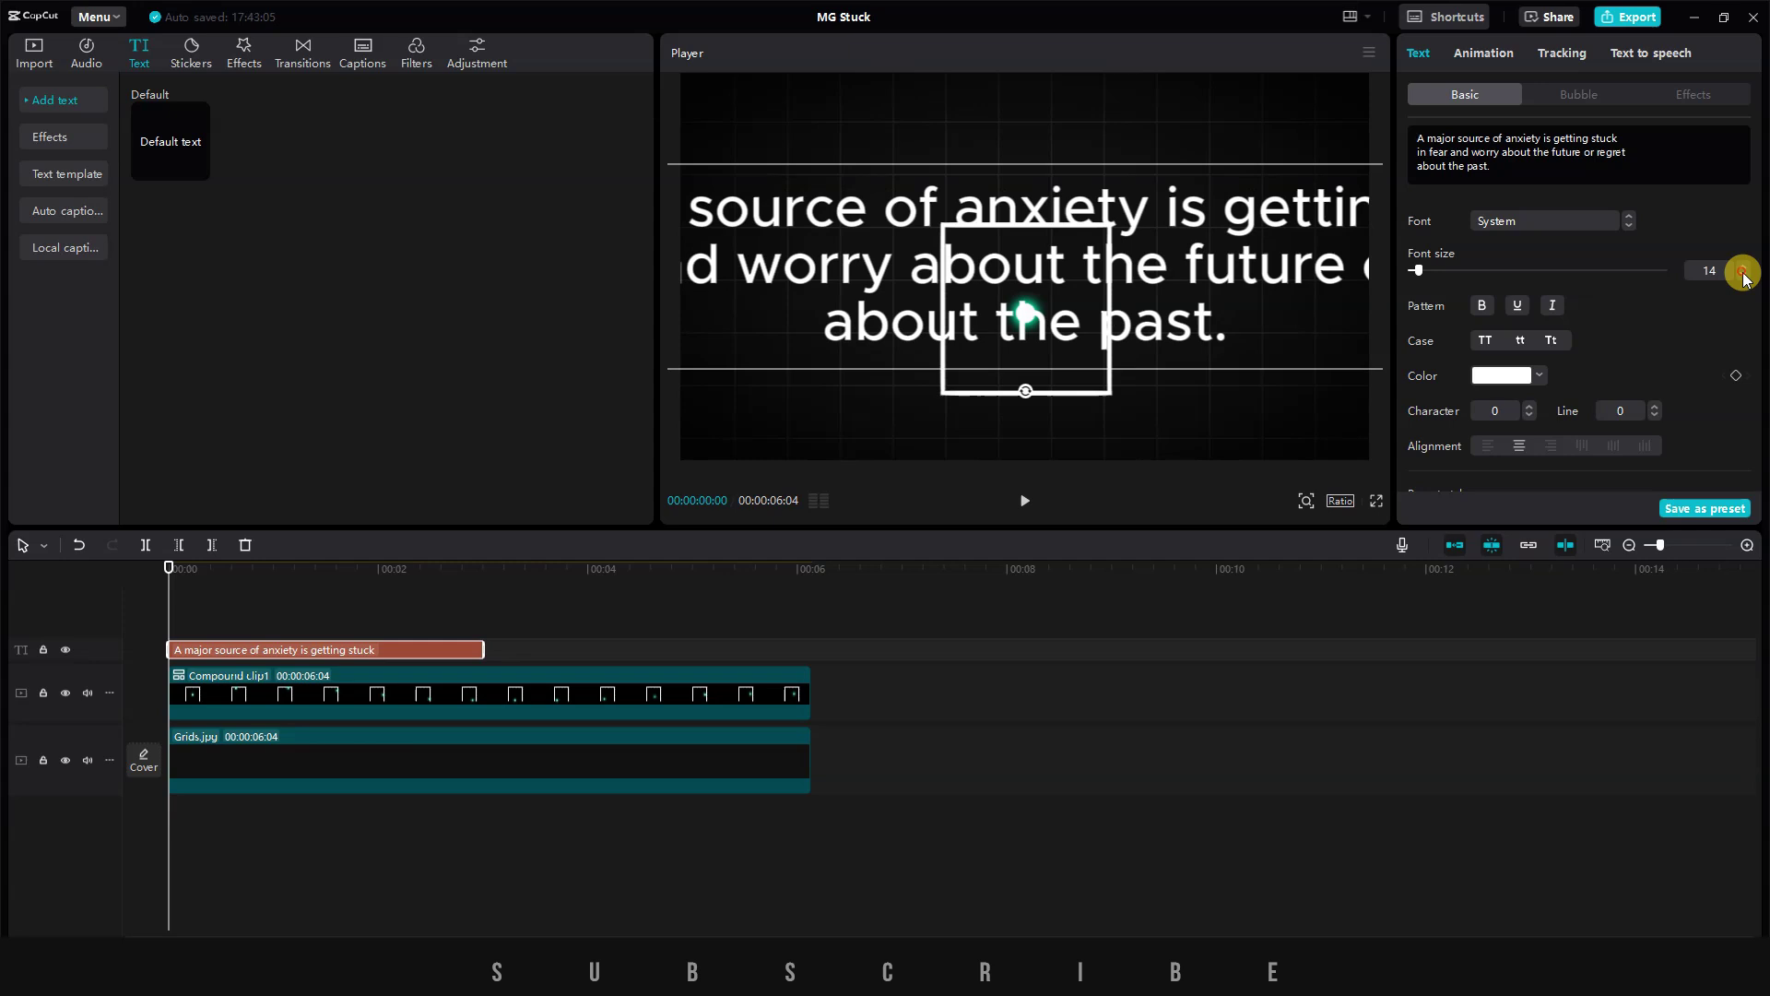
- Reduce the quote text's font size to 5
{"action": "left_click", "coordinate": [1742, 275]}
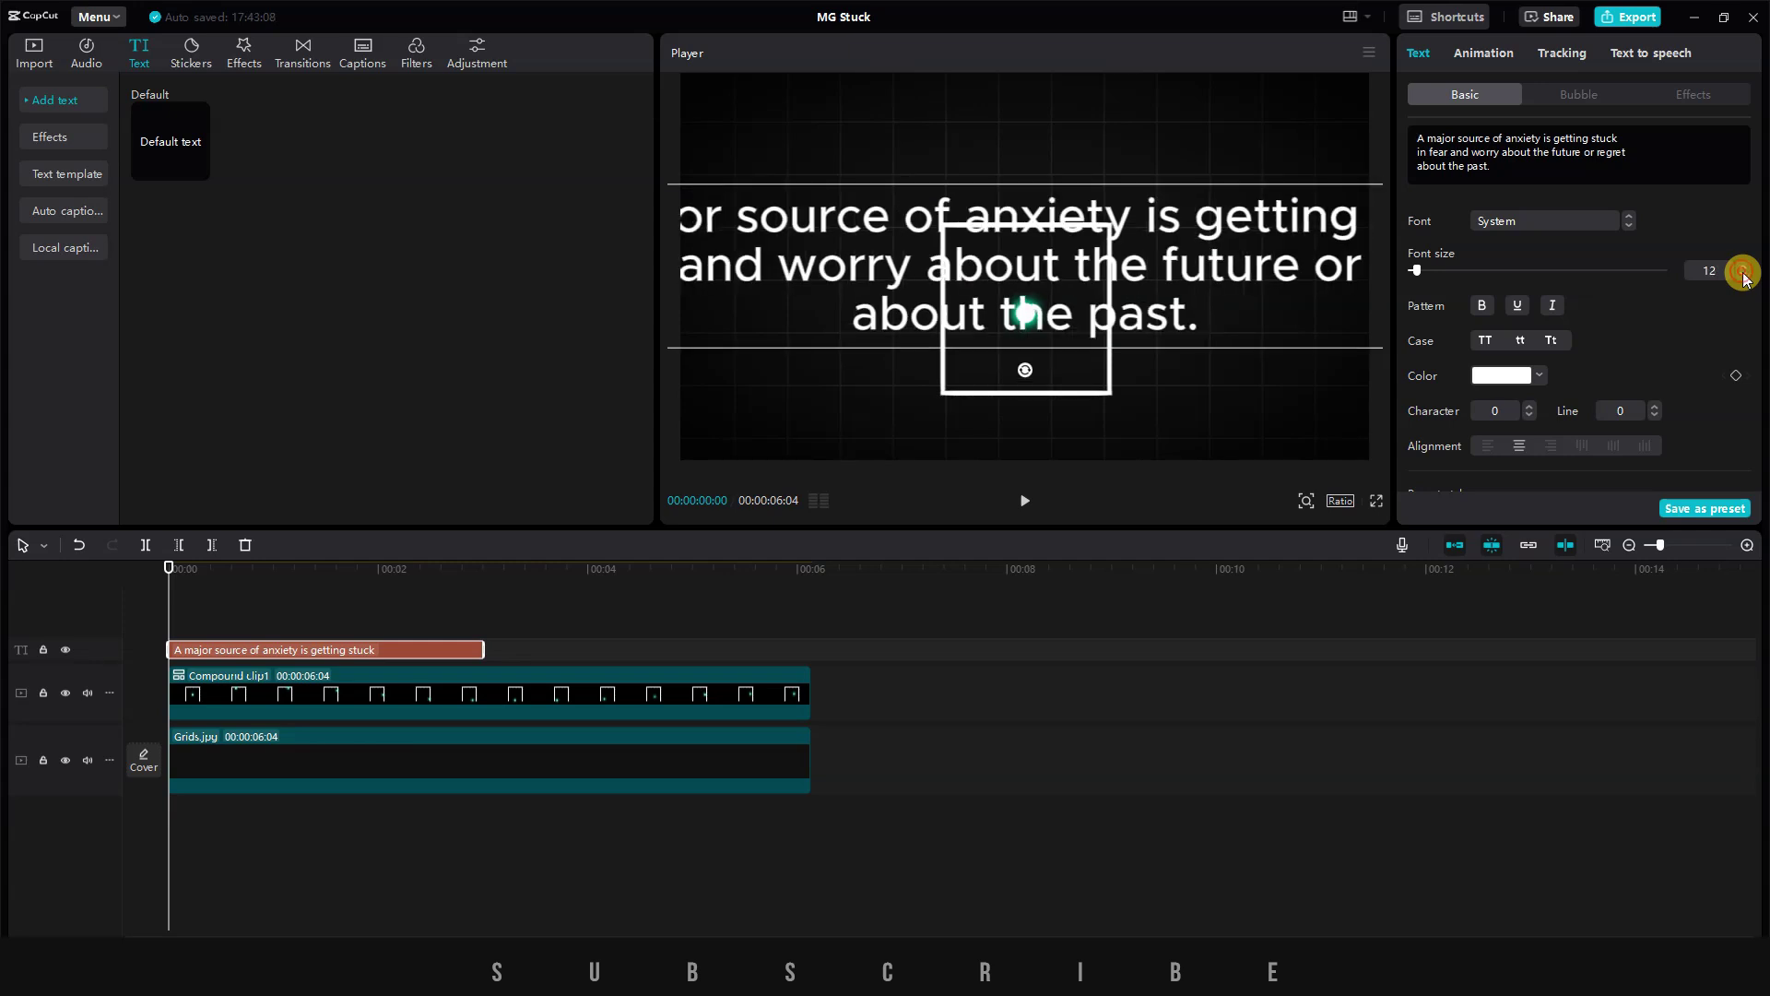
{"action": "left_click", "coordinate": [1742, 274]}
{"action": "left_click", "coordinate": [1742, 275]}
{"action": "left_click", "coordinate": [1742, 275]}
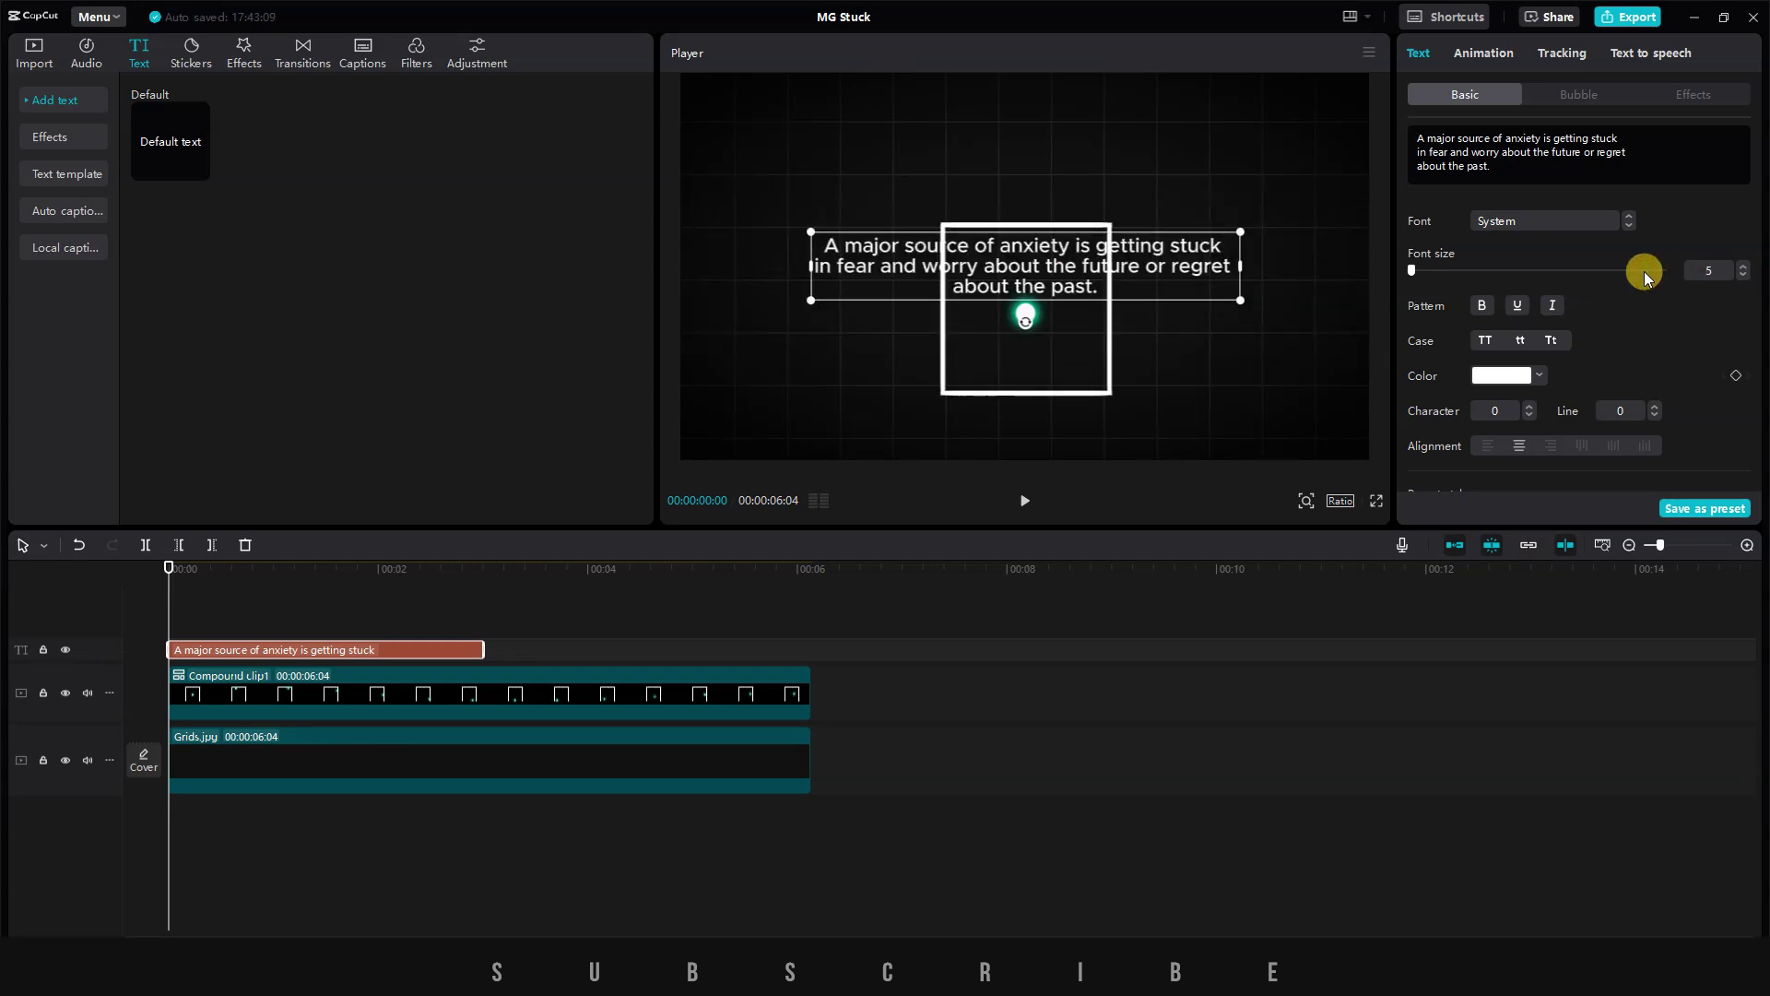
- Set the quote in Bebas Neue Bold above the square, and colour the word "stuck" light green
{"action": "left_click", "coordinate": [1557, 220]}
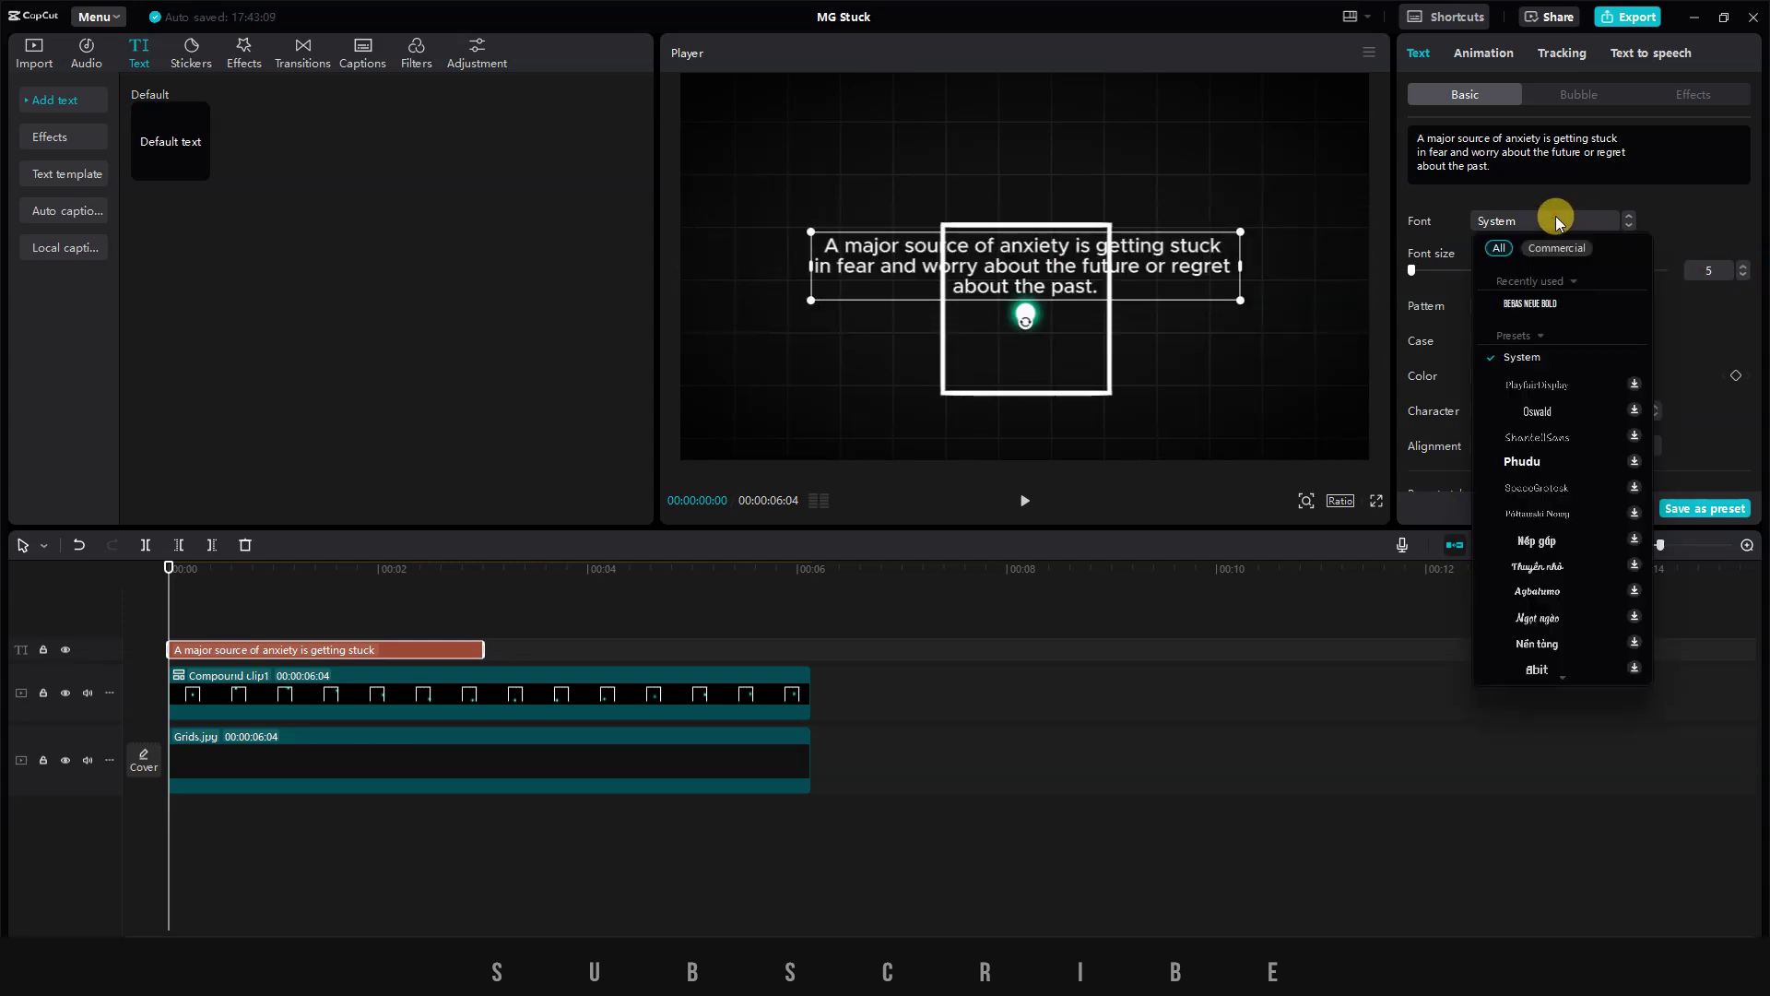
{"action": "left_click", "coordinate": [1546, 303]}
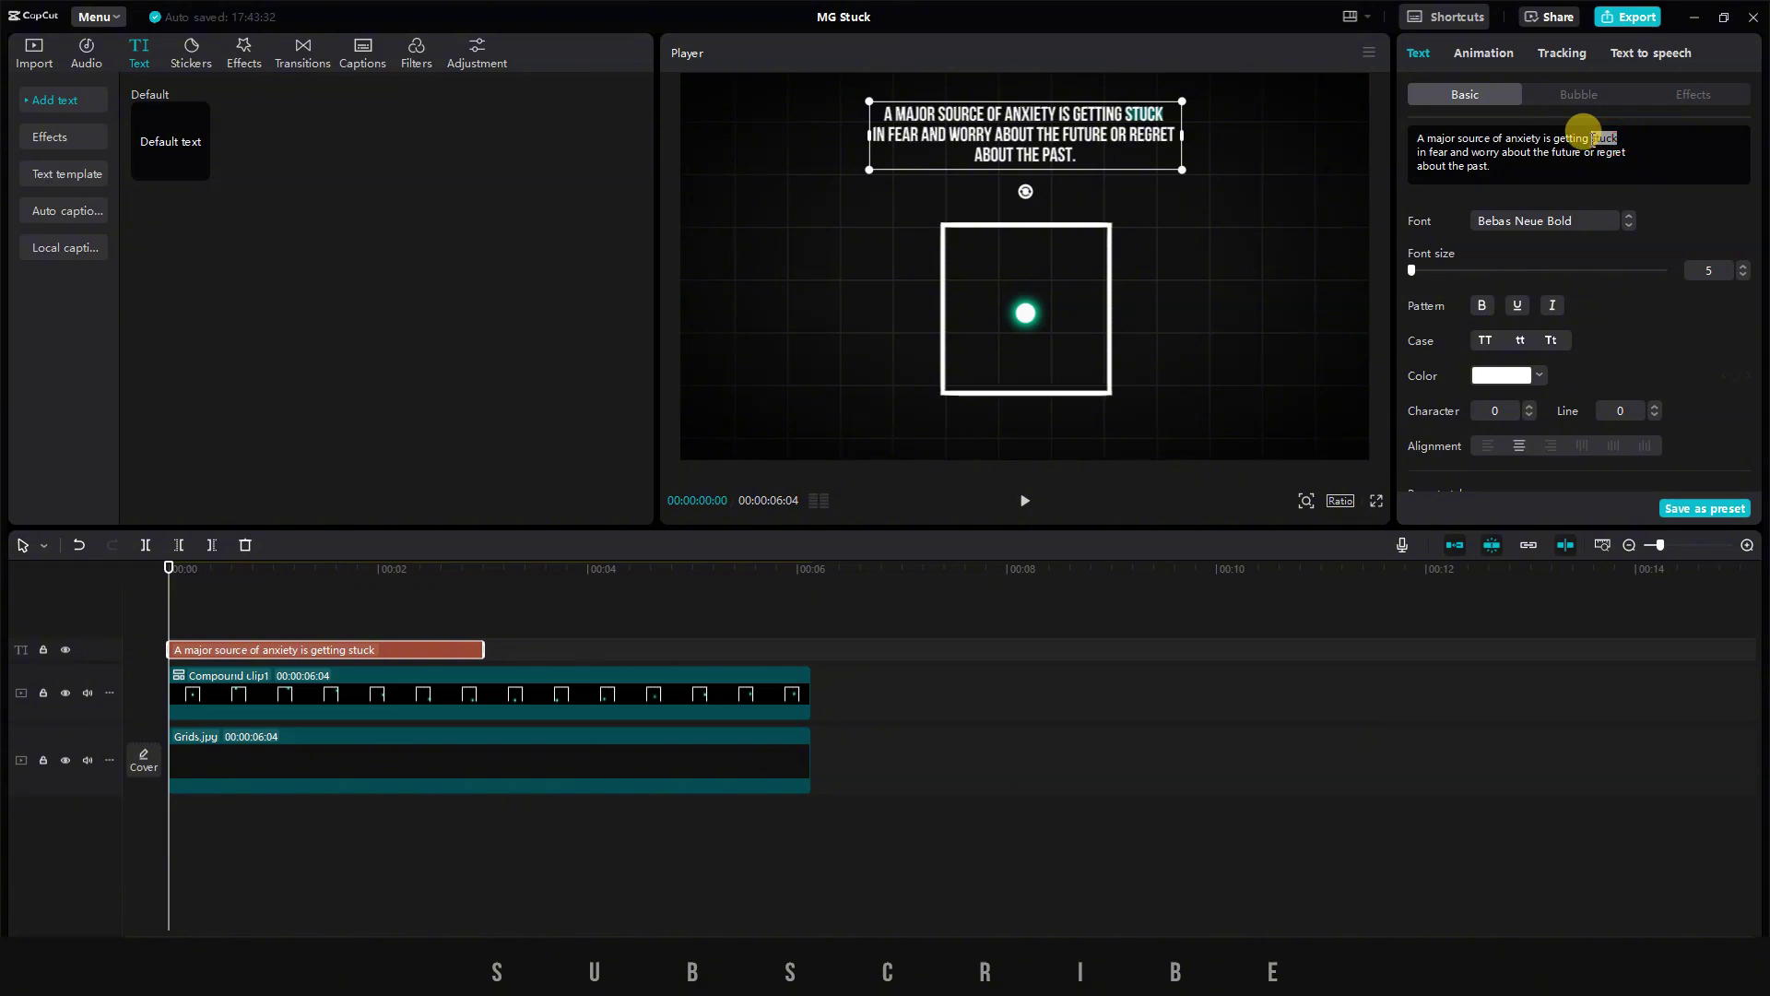
{"action": "left_click", "coordinate": [1501, 375]}
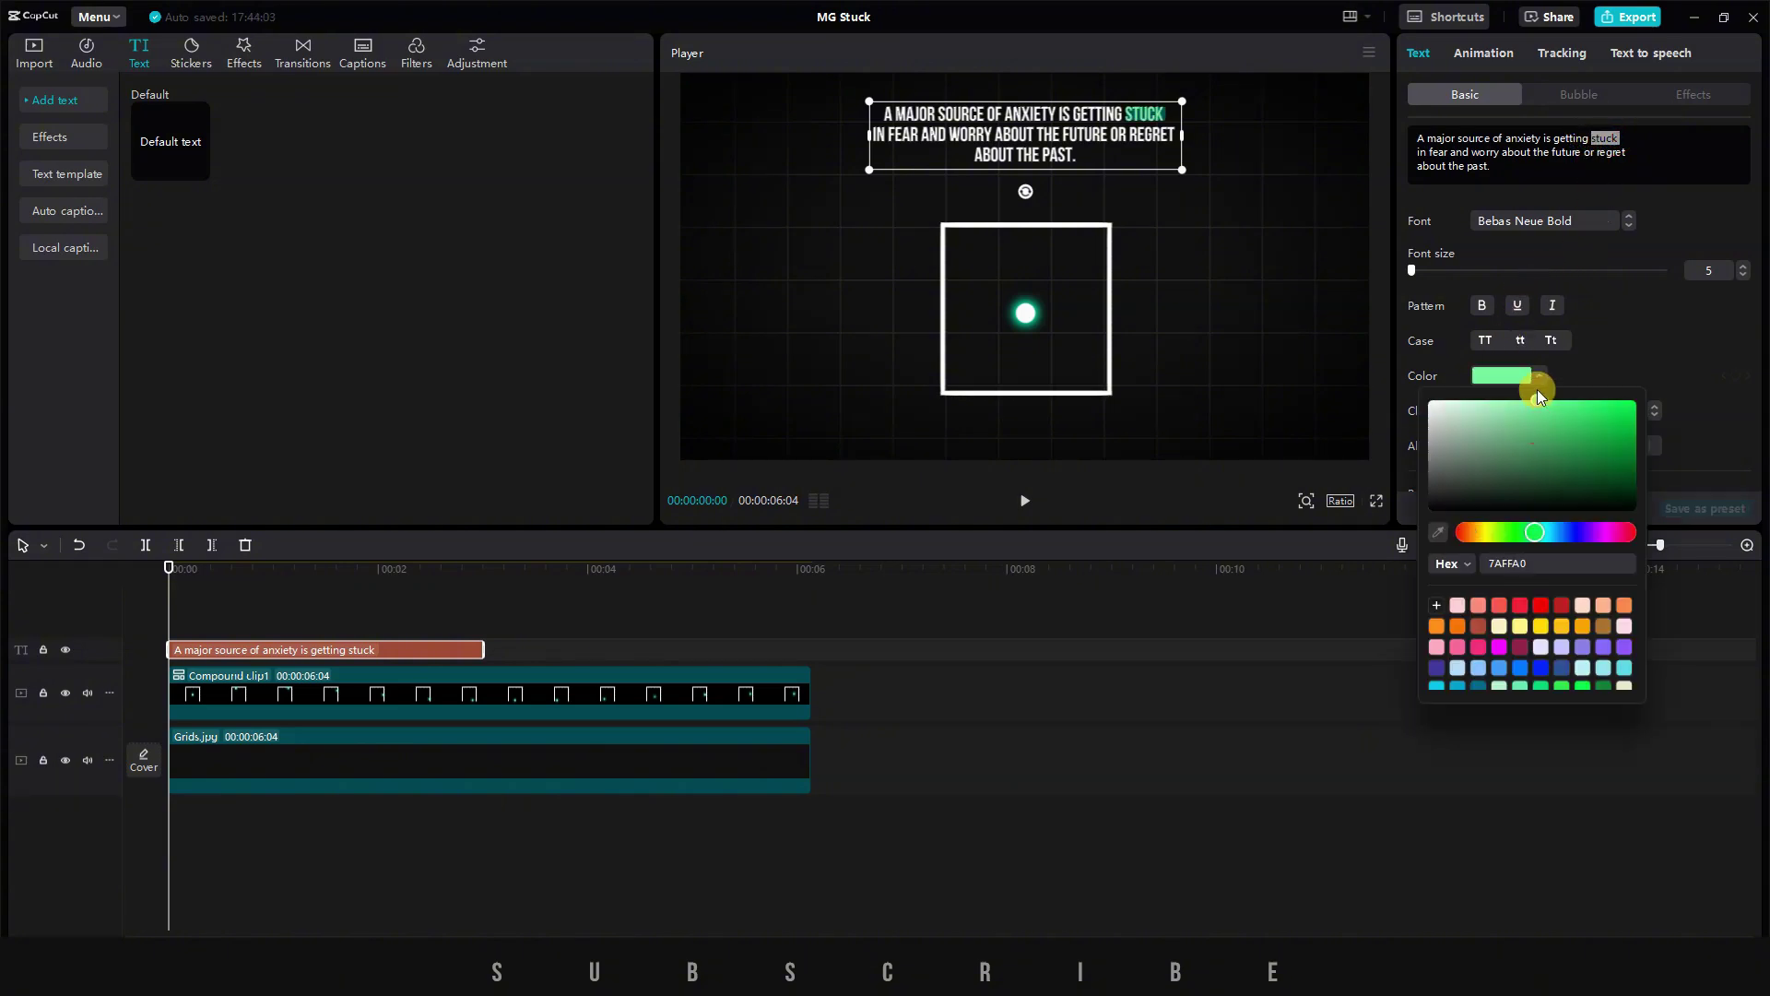
{"action": "left_click", "coordinate": [1648, 135]}
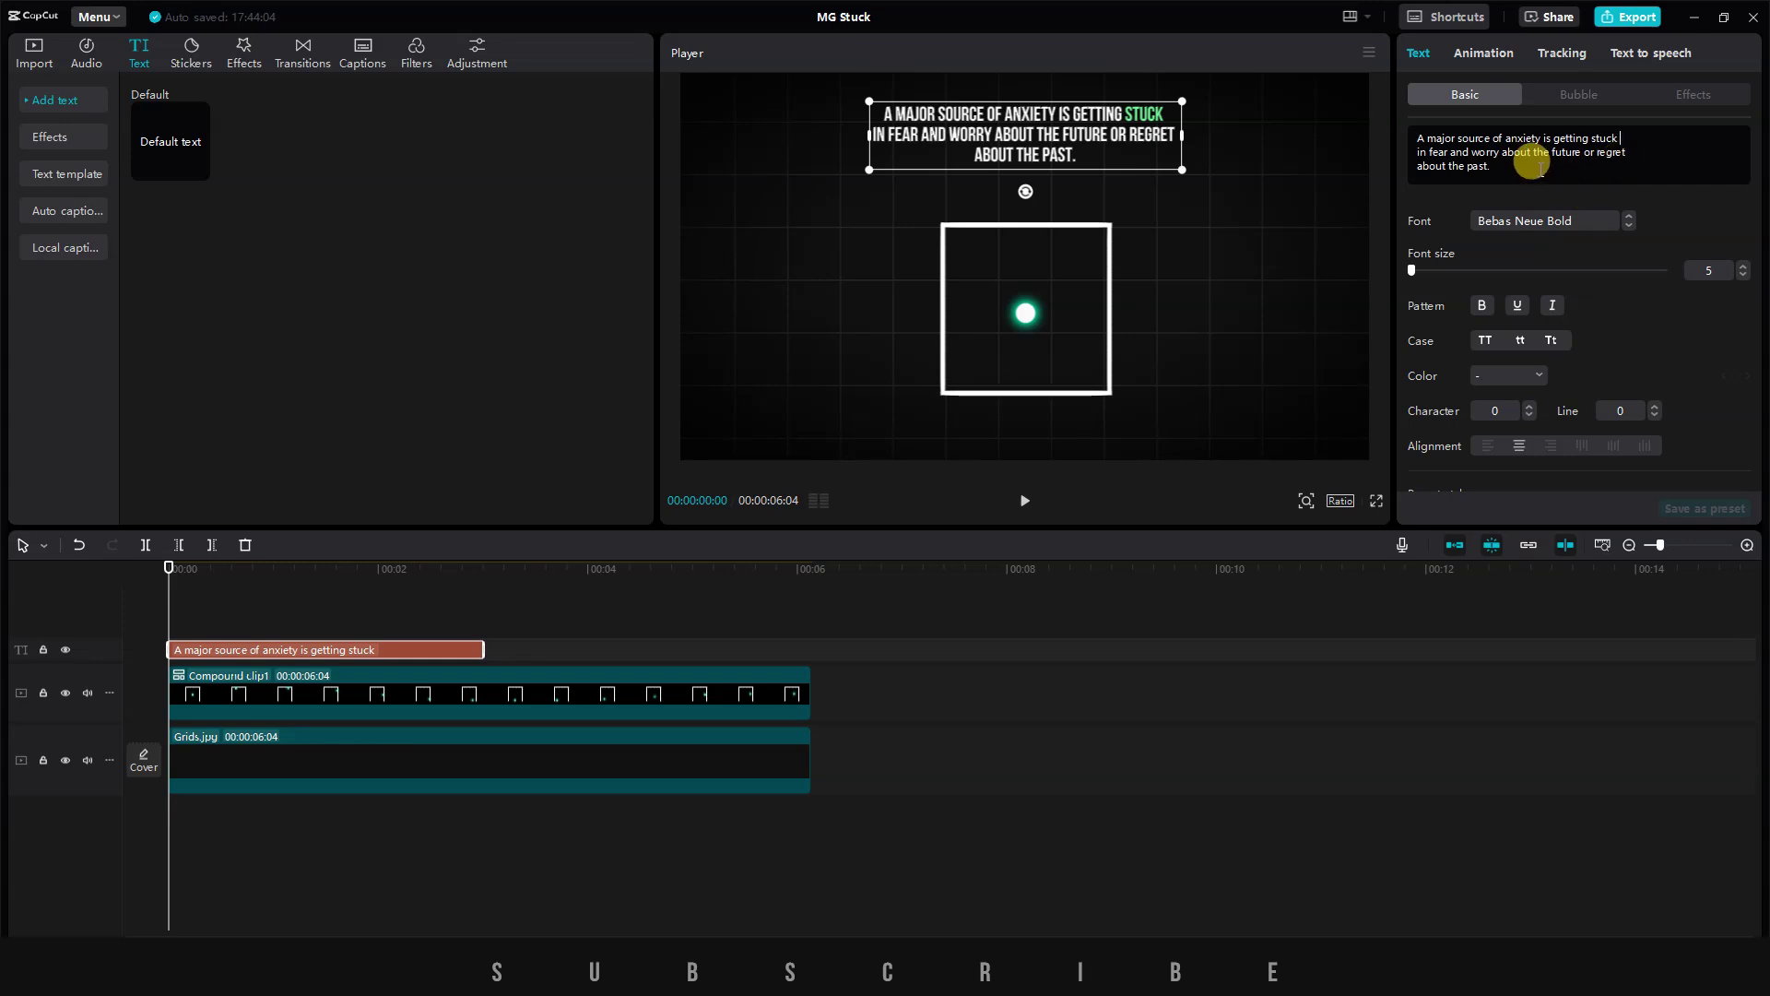
- Add the Retro video effect Noise 2 above the other tracks at the start of the timeline
{"action": "left_click", "coordinate": [243, 47]}
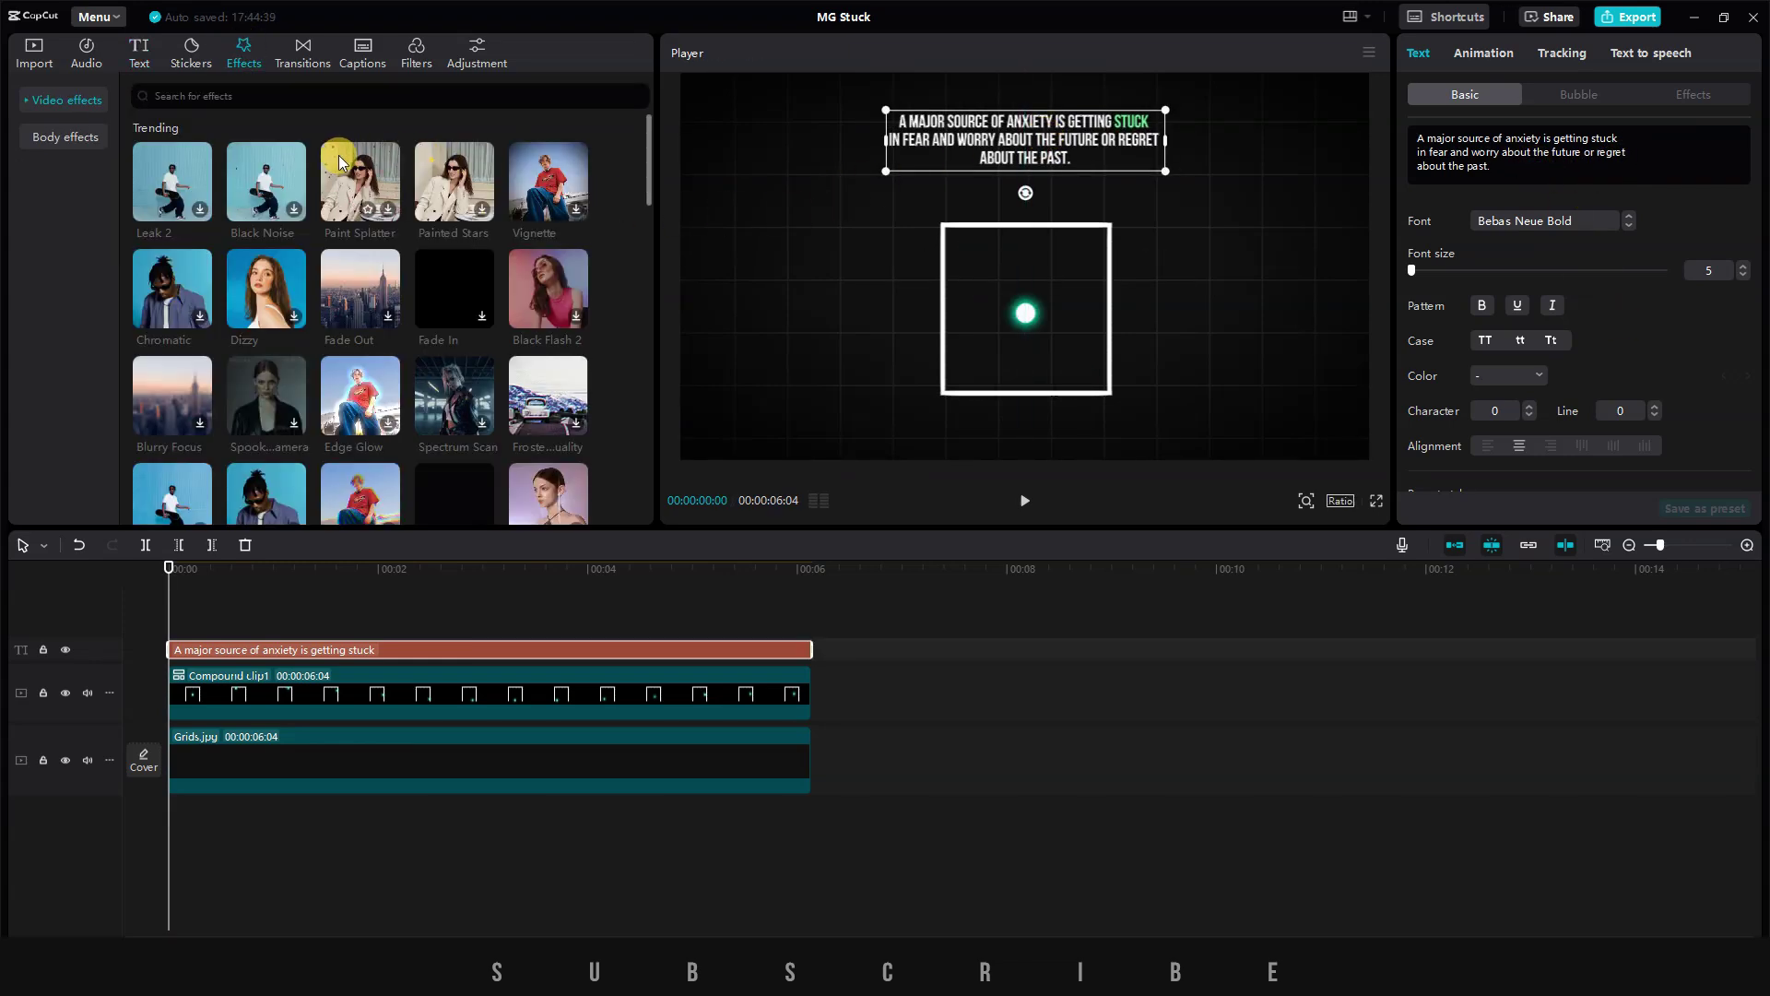
{"action": "left_click", "coordinate": [26, 101]}
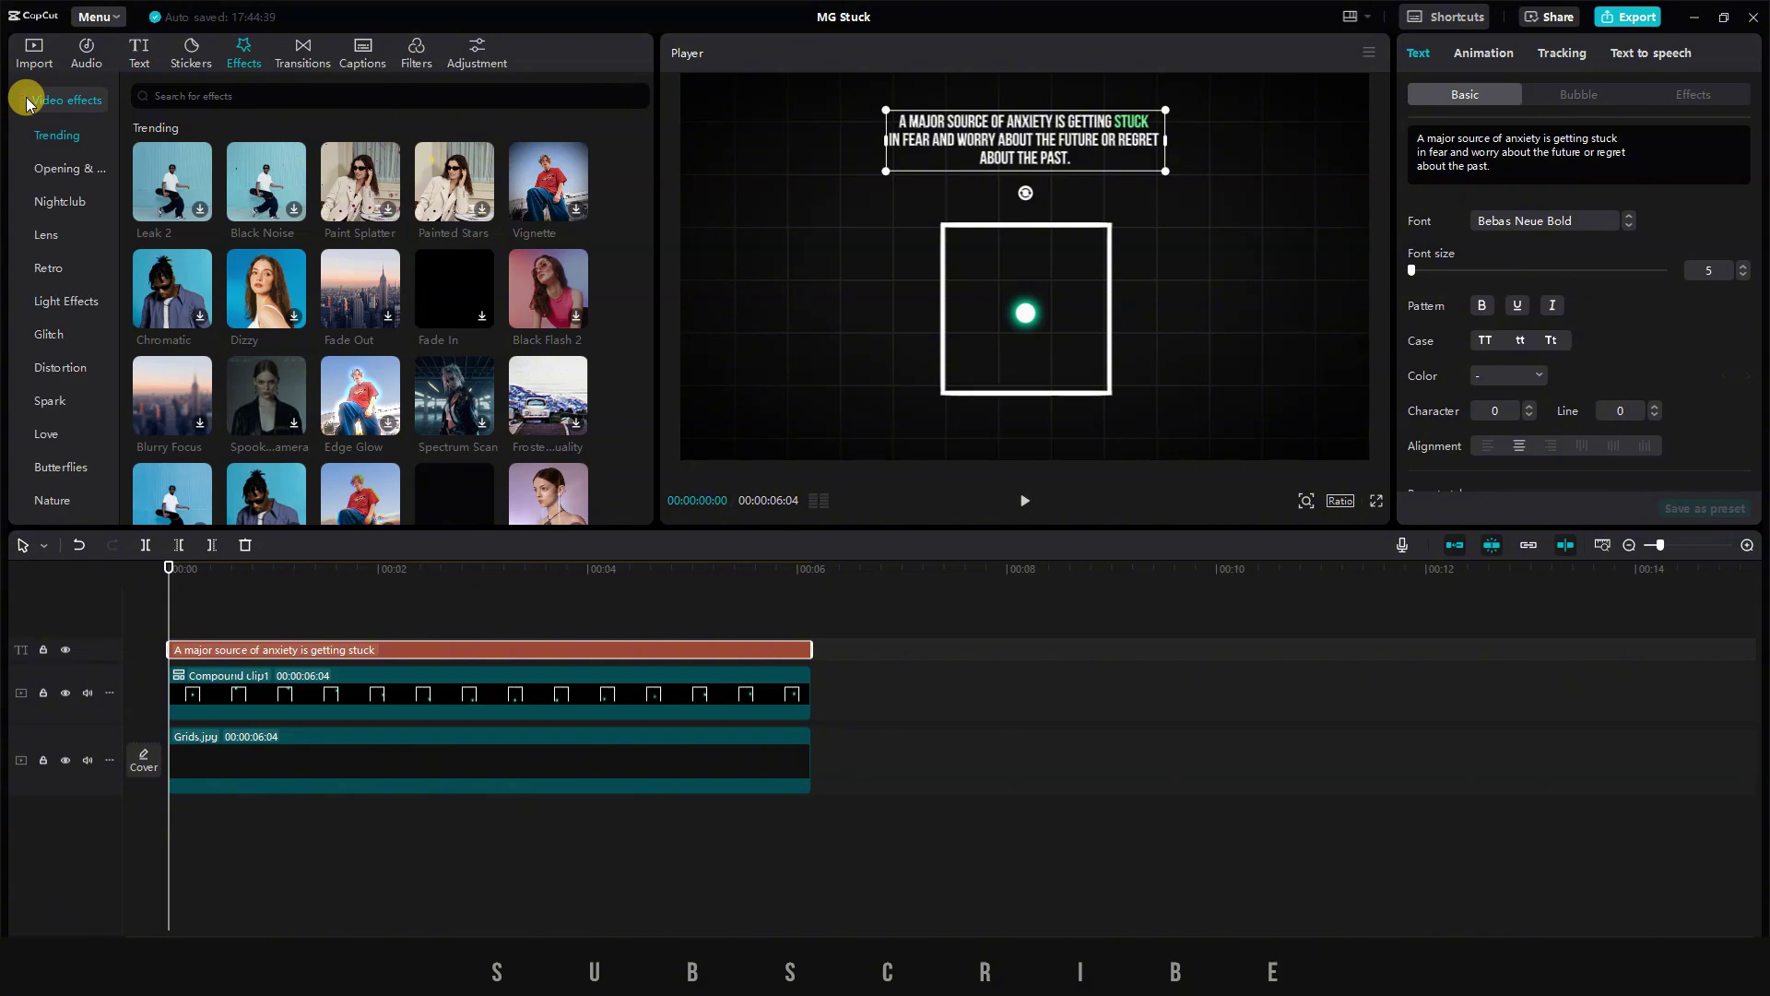
{"action": "left_click", "coordinate": [54, 269]}
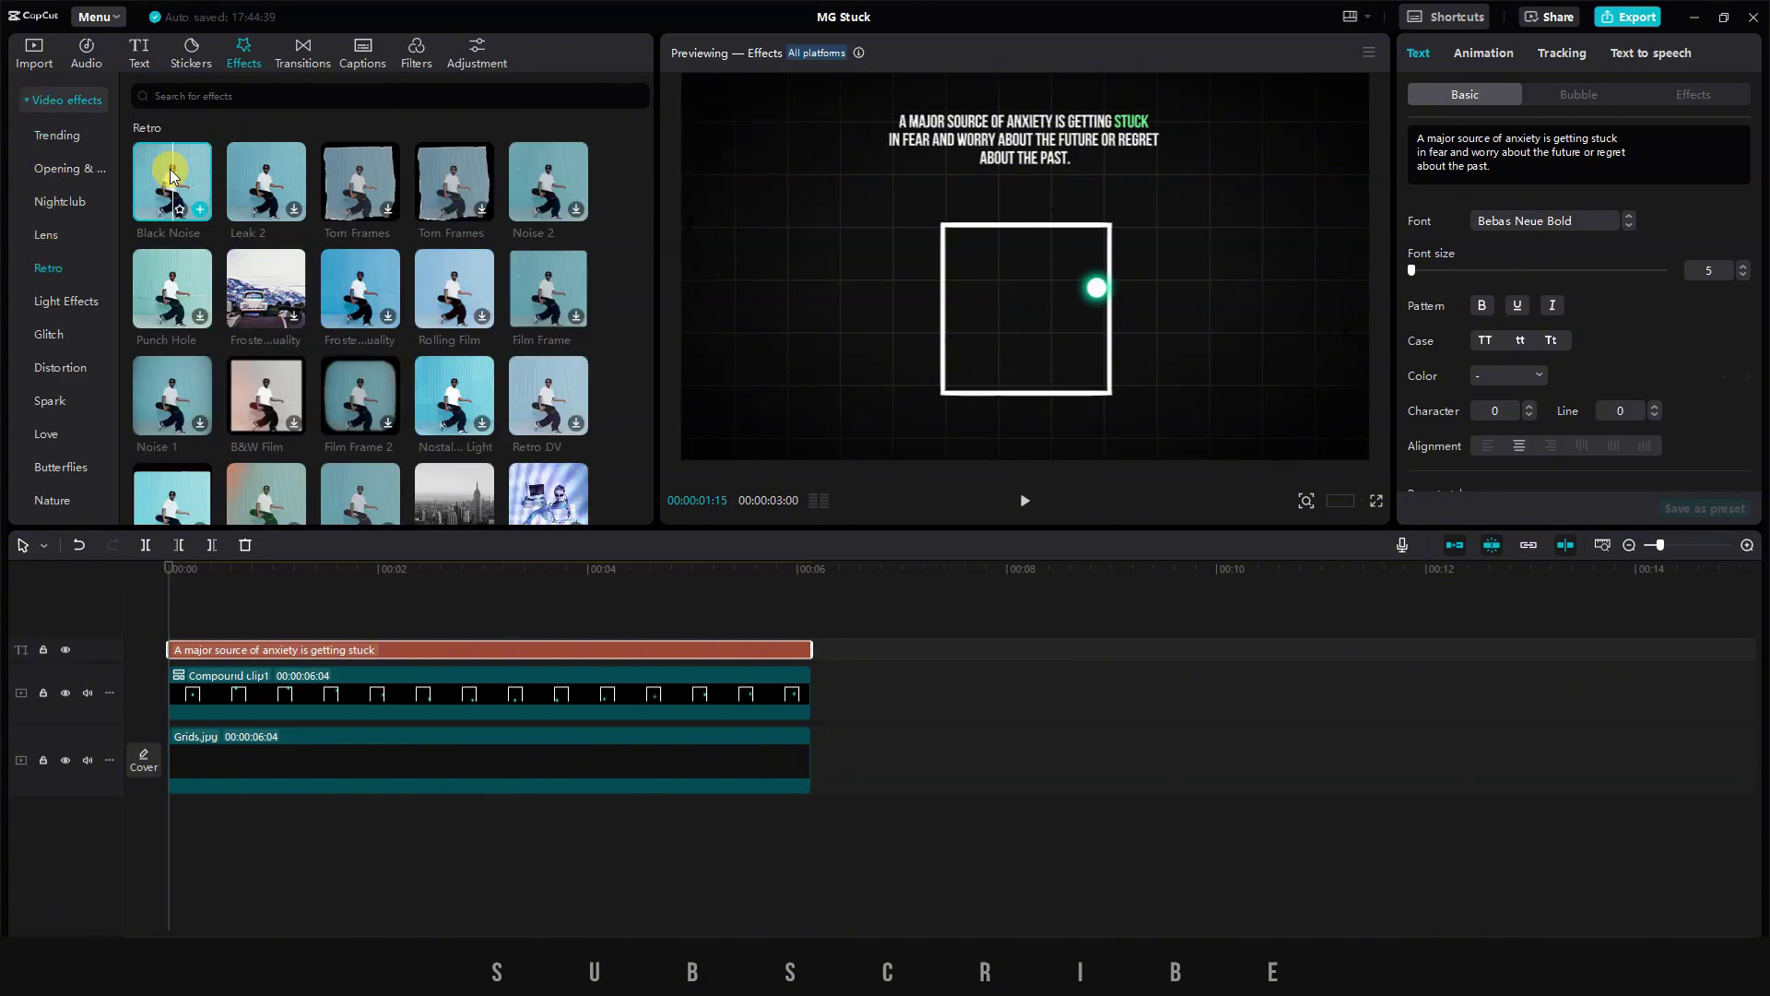
{"action": "left_click_drag", "start_coordinate": [549, 187], "coordinate": [175, 608]}
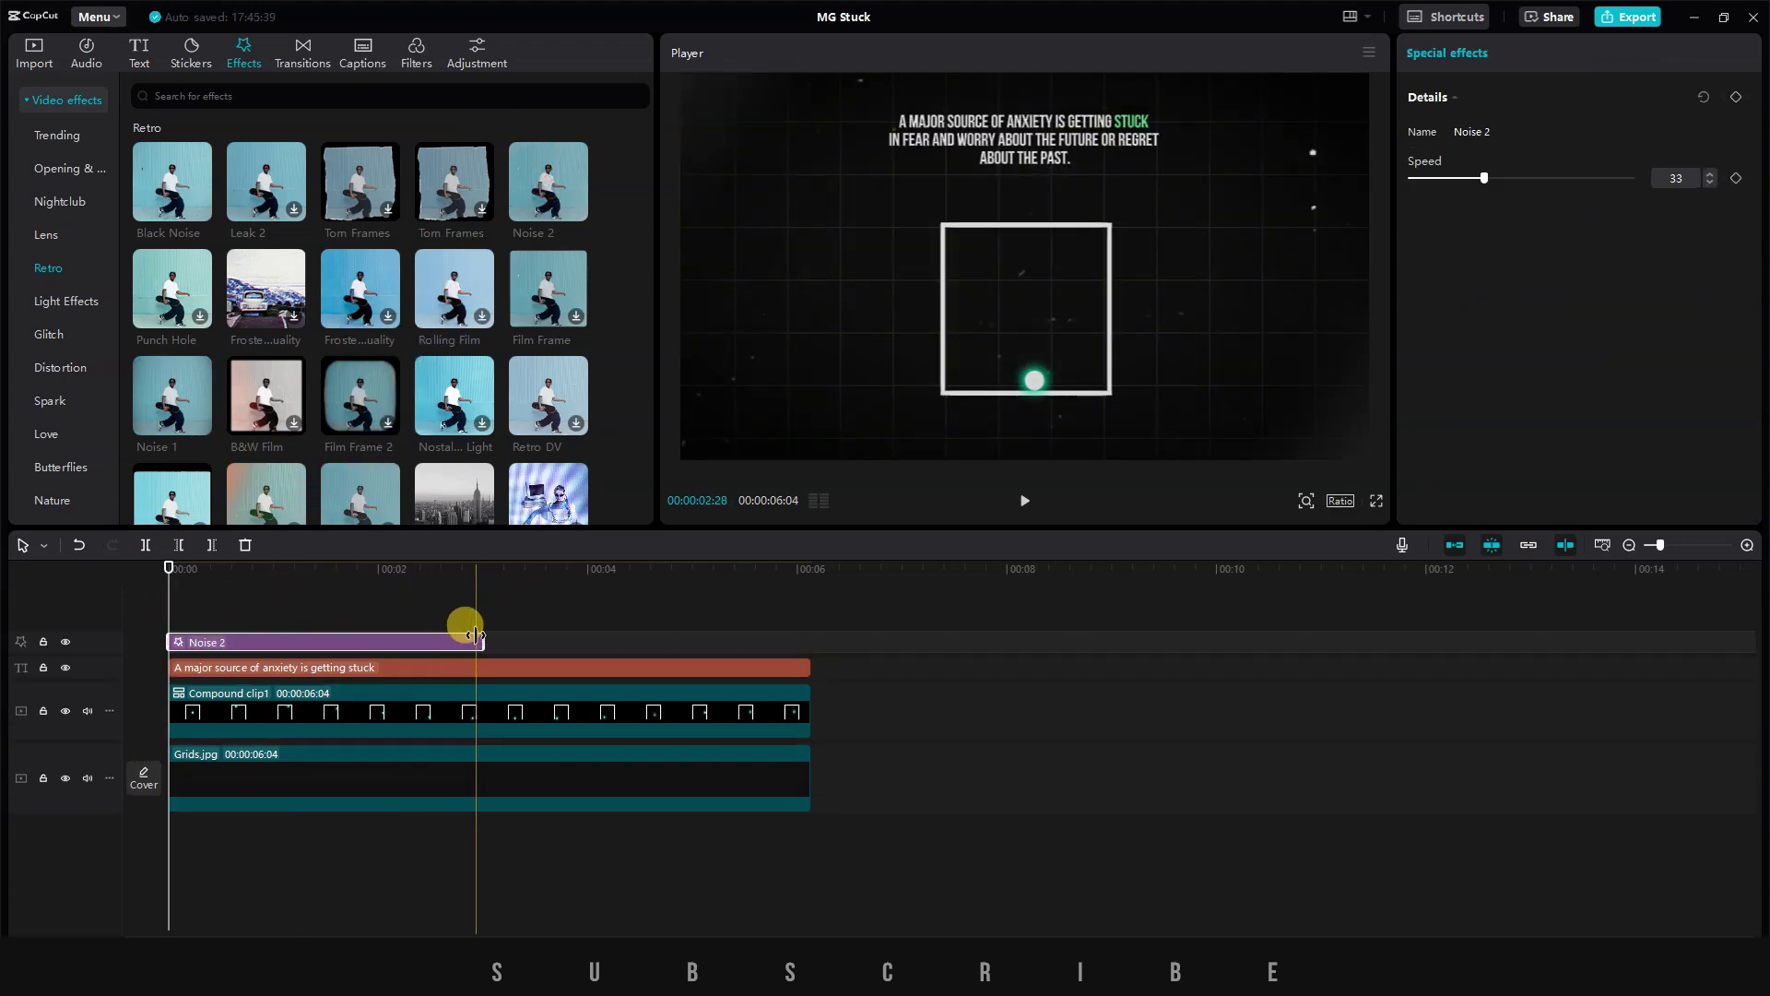
- Stretch the Noise 2 effect from the start to 00:00:06:04, and lower its speed
{"action": "left_click_drag", "start_coordinate": [467, 640], "coordinate": [774, 636]}
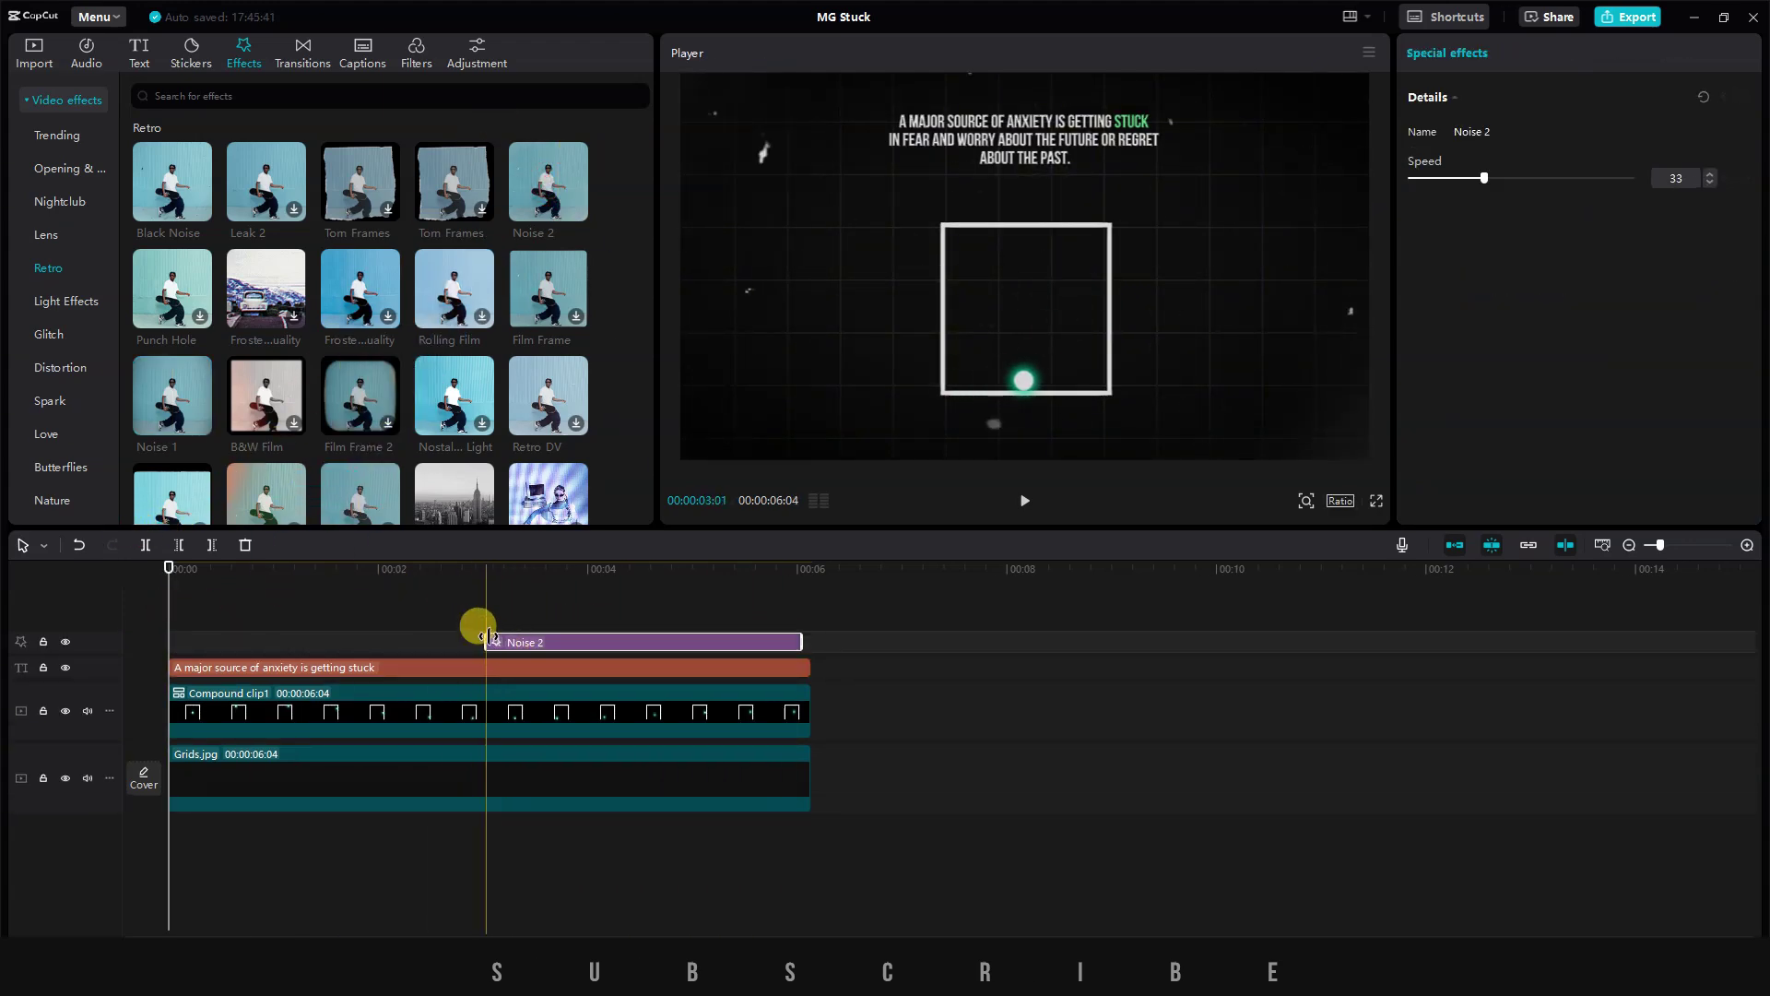
{"action": "left_click_drag", "start_coordinate": [485, 642], "coordinate": [168, 642]}
{"action": "left_click", "coordinate": [816, 651]}
{"action": "left_click_drag", "start_coordinate": [798, 643], "coordinate": [818, 642]}
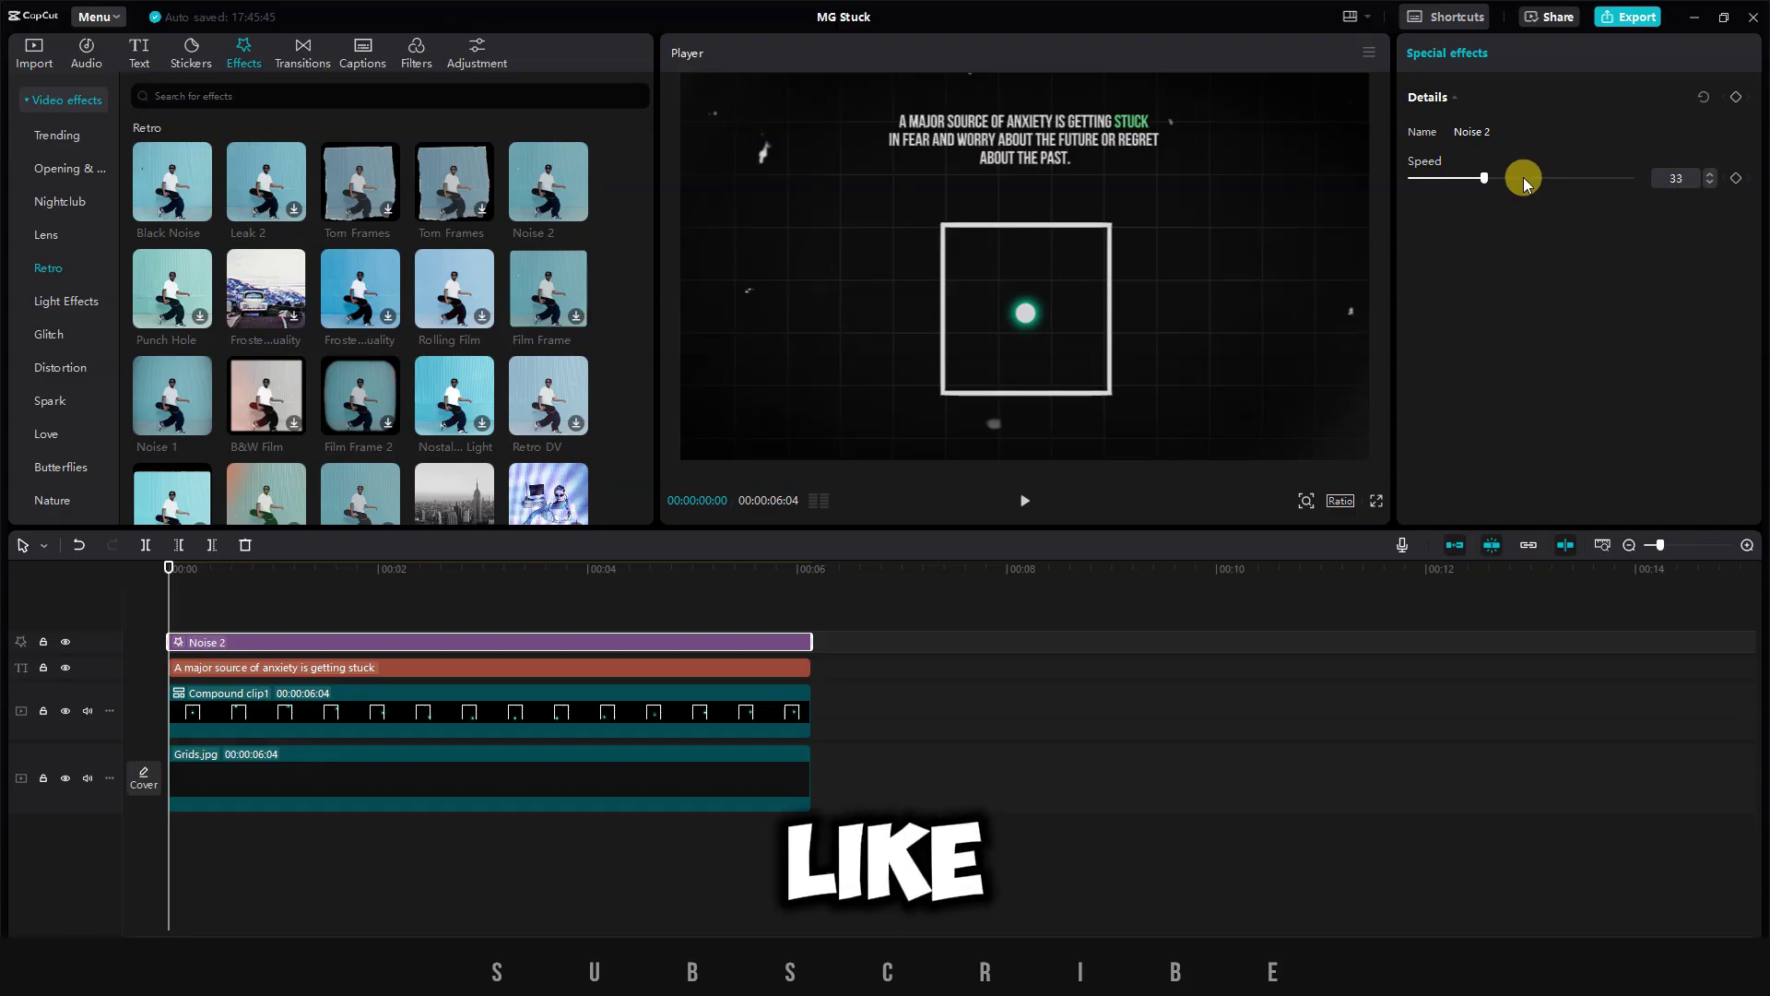
{"action": "left_click_drag", "start_coordinate": [1523, 177], "coordinate": [1444, 177]}
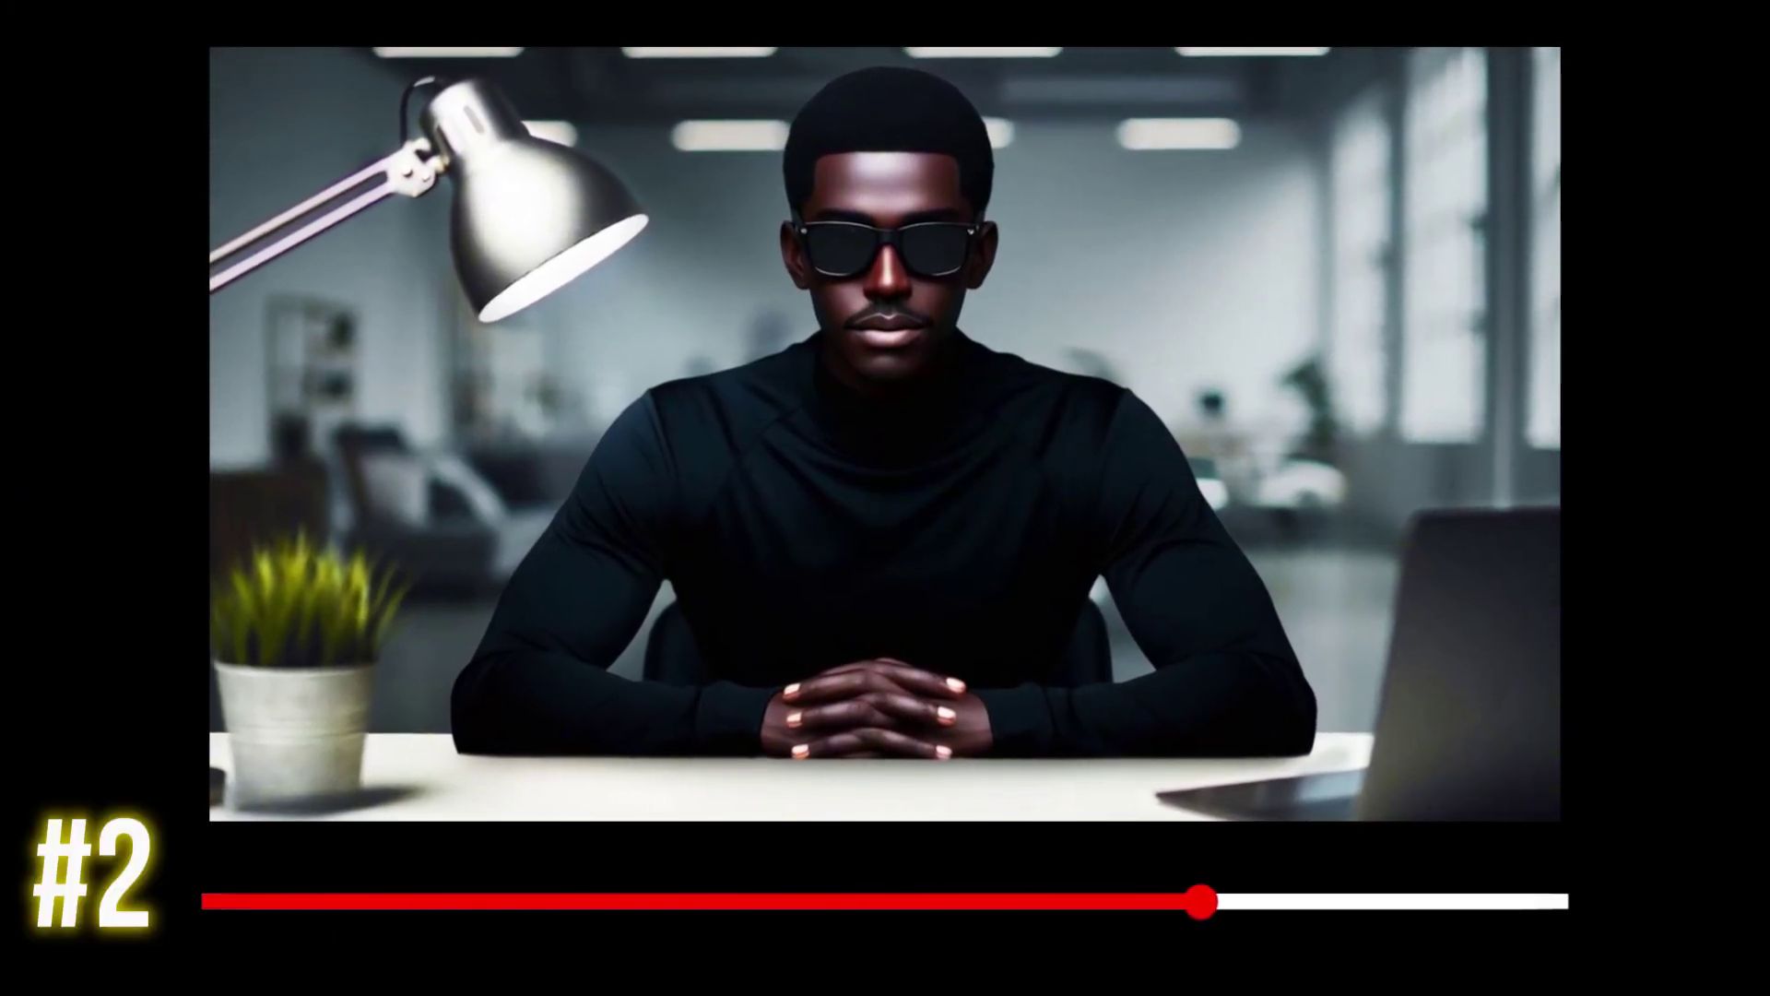
- In project 0808, place Zoom In.mp4 on the timeline, scale it to 76% and raise it to about Y 139
{"action": "left_click_drag", "start_coordinate": [138, 194], "coordinate": [222, 763]}
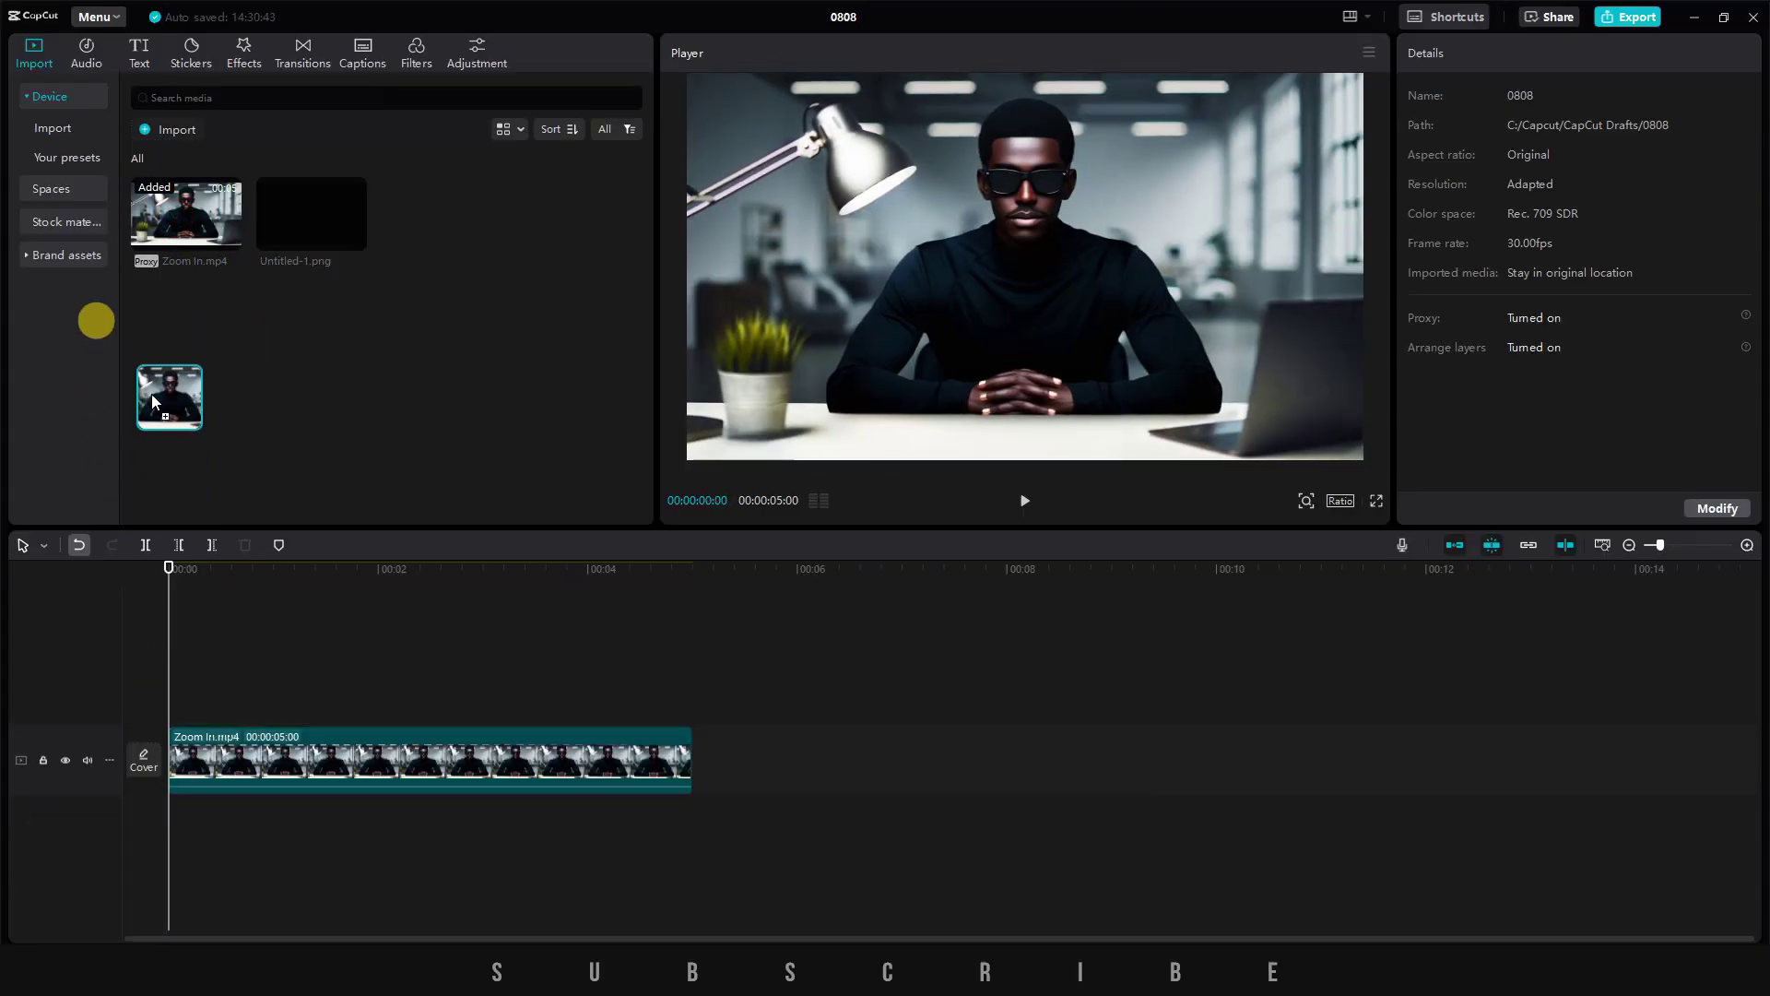
{"action": "left_click", "coordinate": [335, 783]}
{"action": "left_click", "coordinate": [336, 783]}
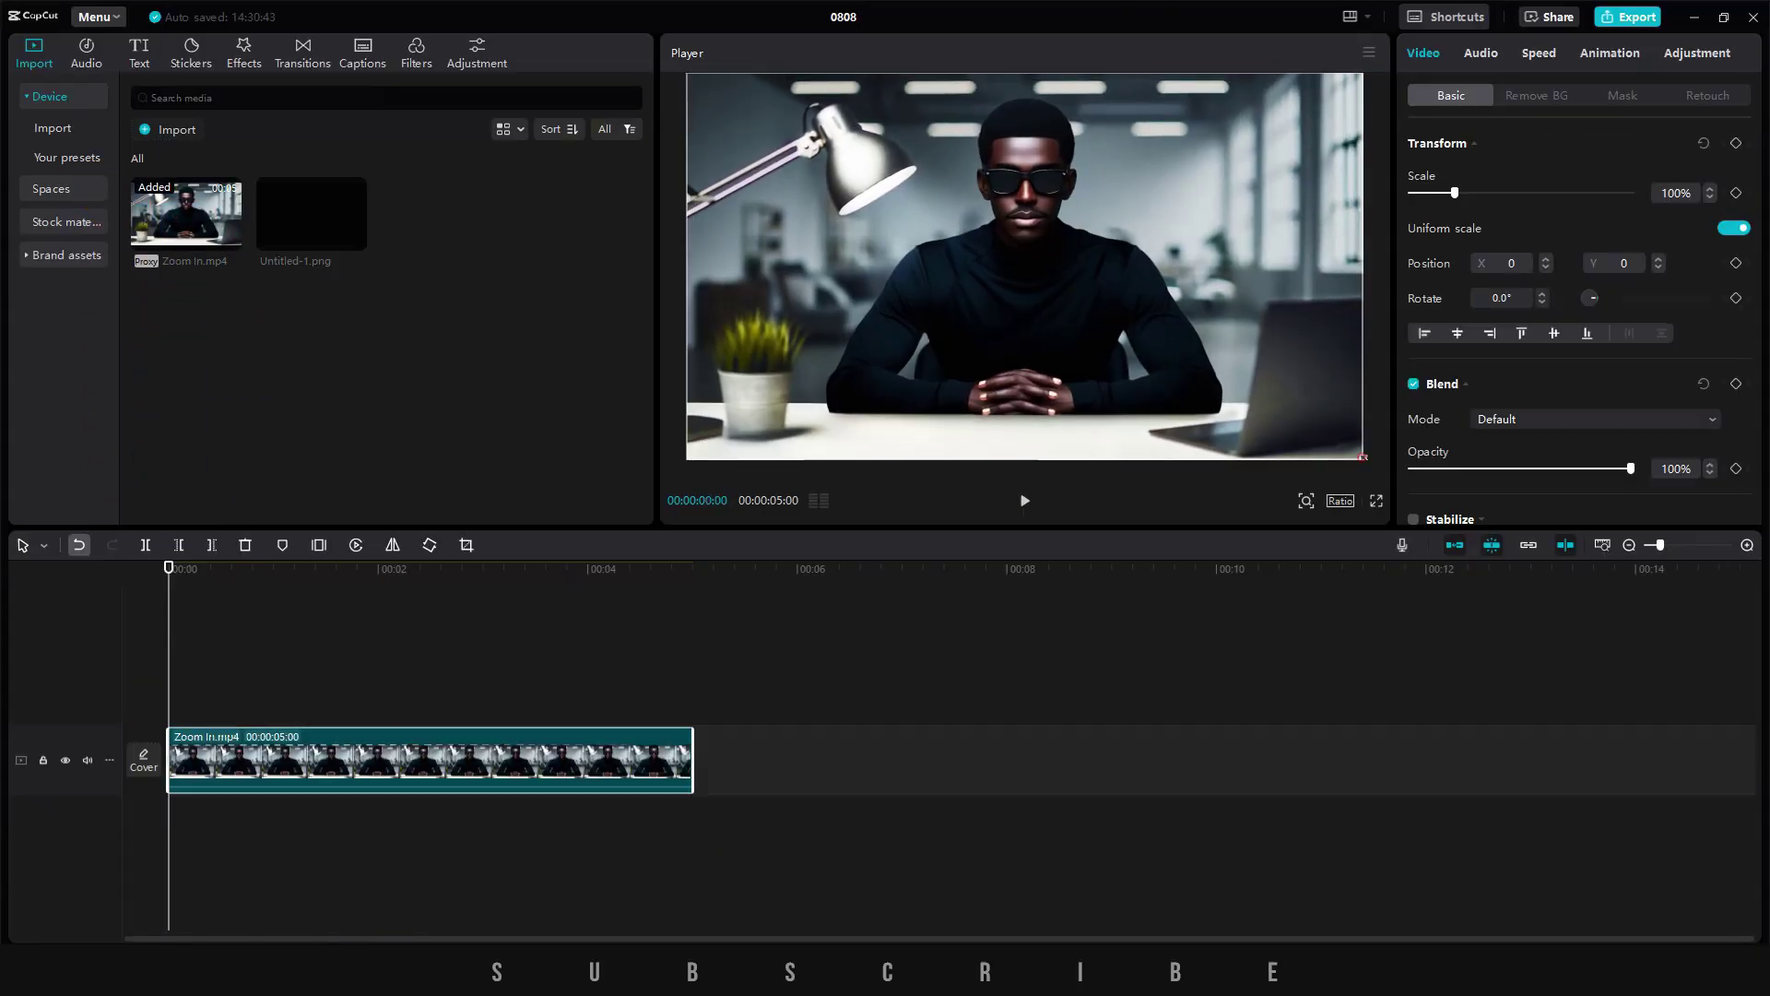
{"action": "left_click_drag", "start_coordinate": [1363, 458], "coordinate": [1274, 393]}
{"action": "left_click_drag", "start_coordinate": [1166, 337], "coordinate": [1159, 318]}
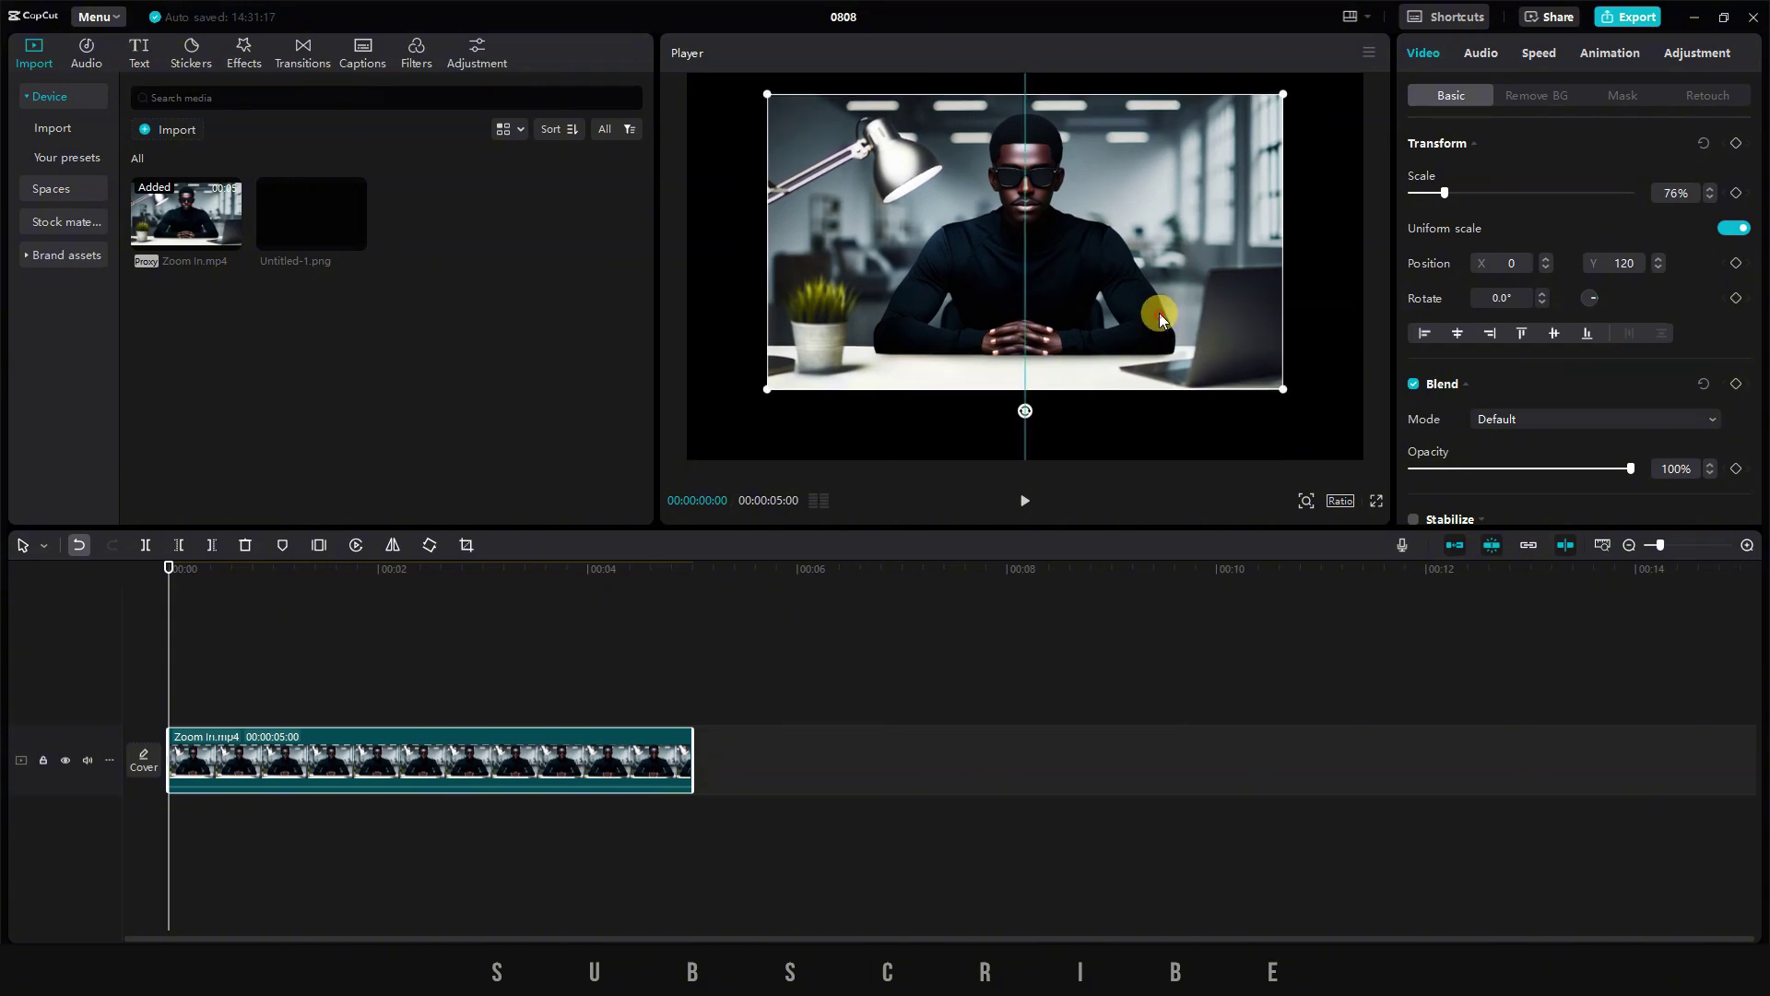
- Add a default text clip above the video and extend it to the video's end at 00:00:05:00
{"action": "left_click", "coordinate": [138, 58]}
{"action": "left_click", "coordinate": [199, 172]}
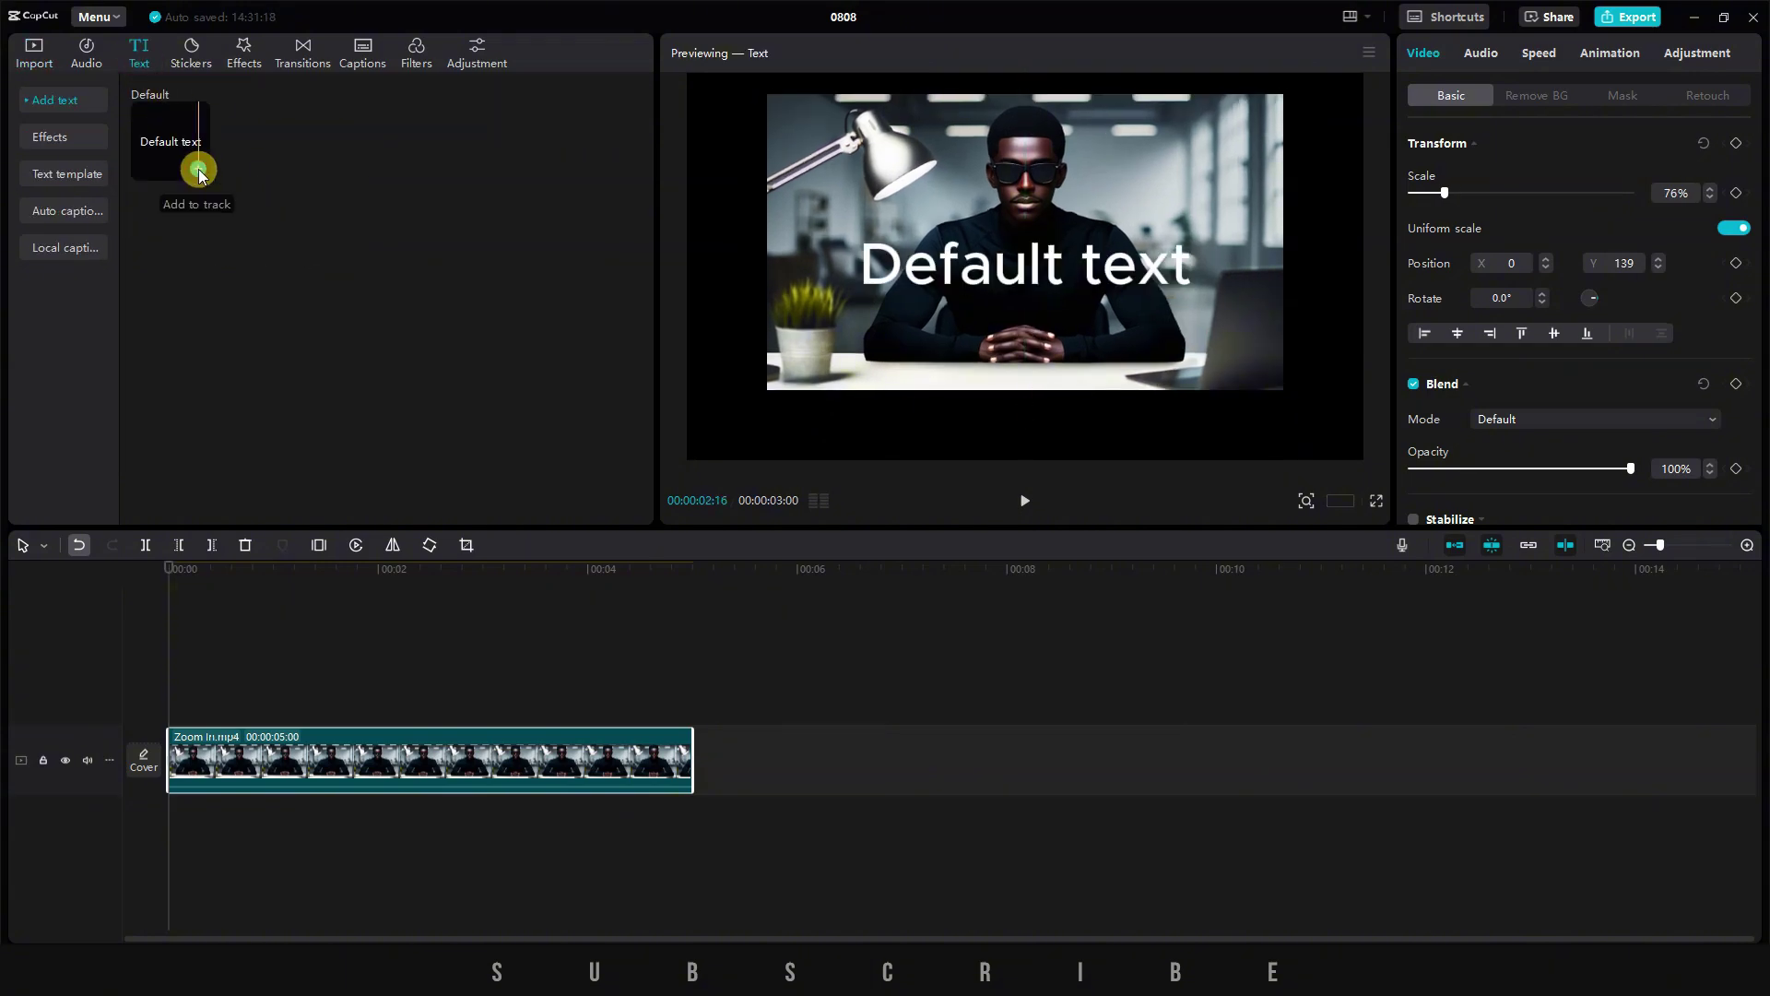
{"action": "left_click", "coordinate": [199, 171]}
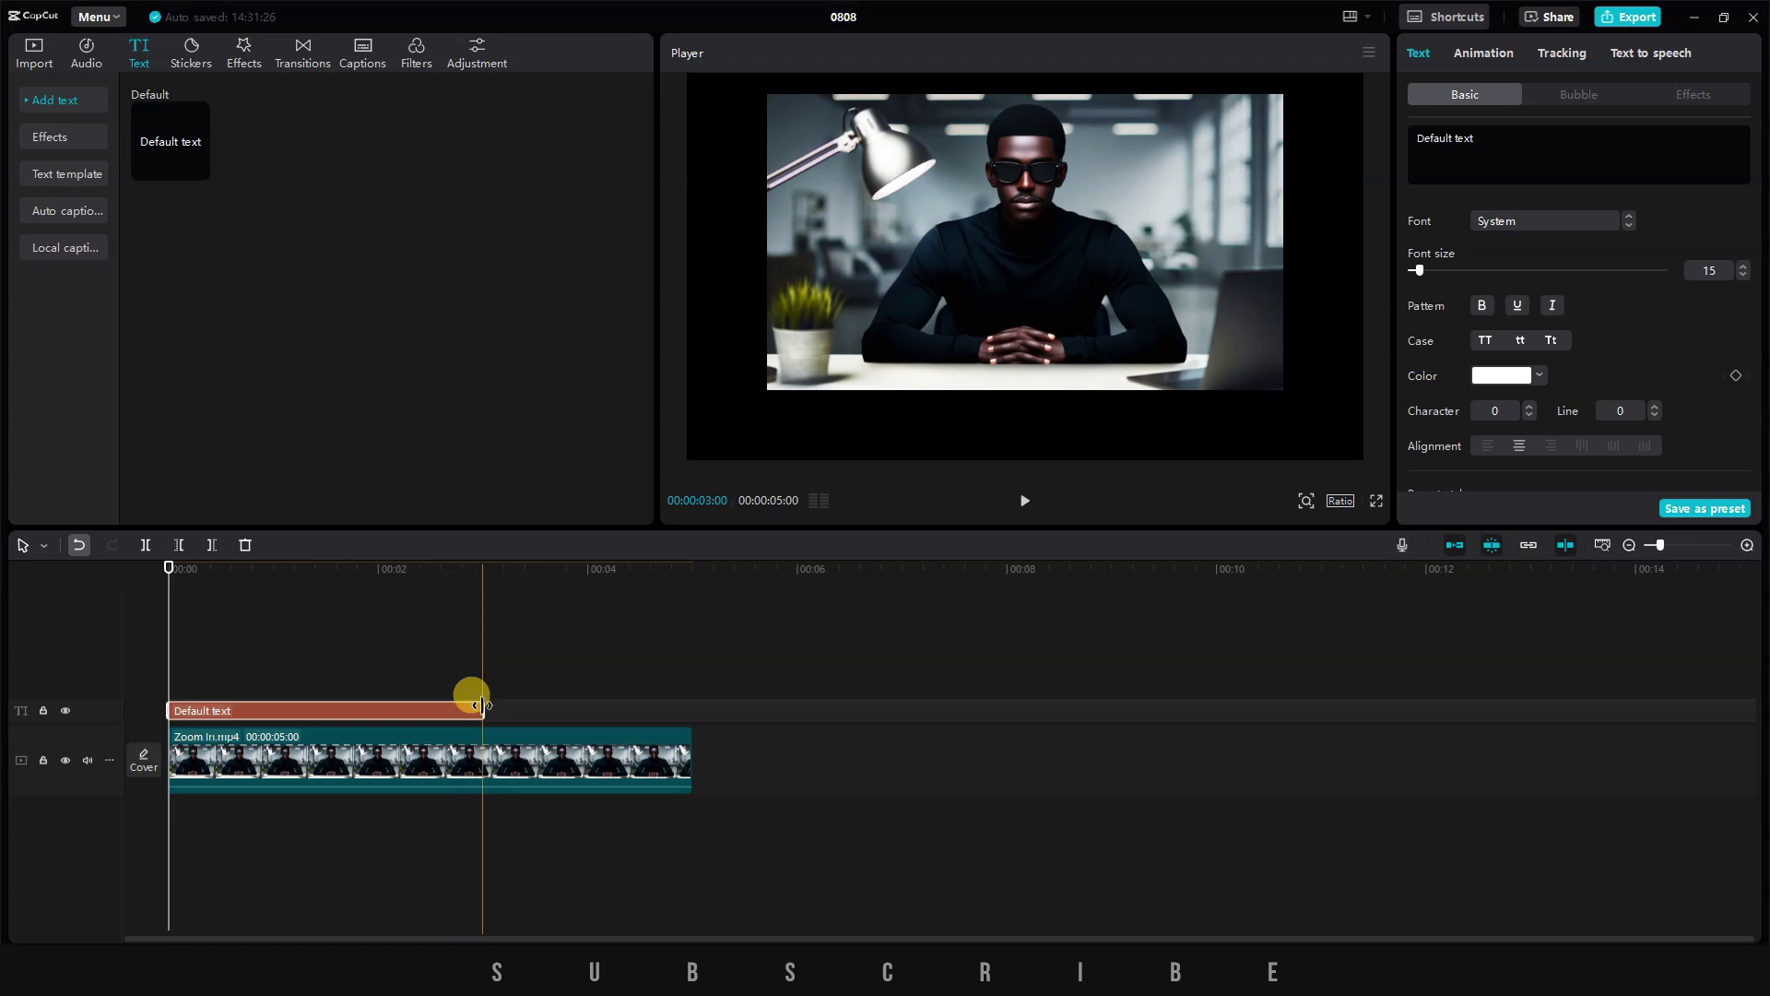
{"action": "left_click_drag", "start_coordinate": [481, 705], "coordinate": [660, 710]}
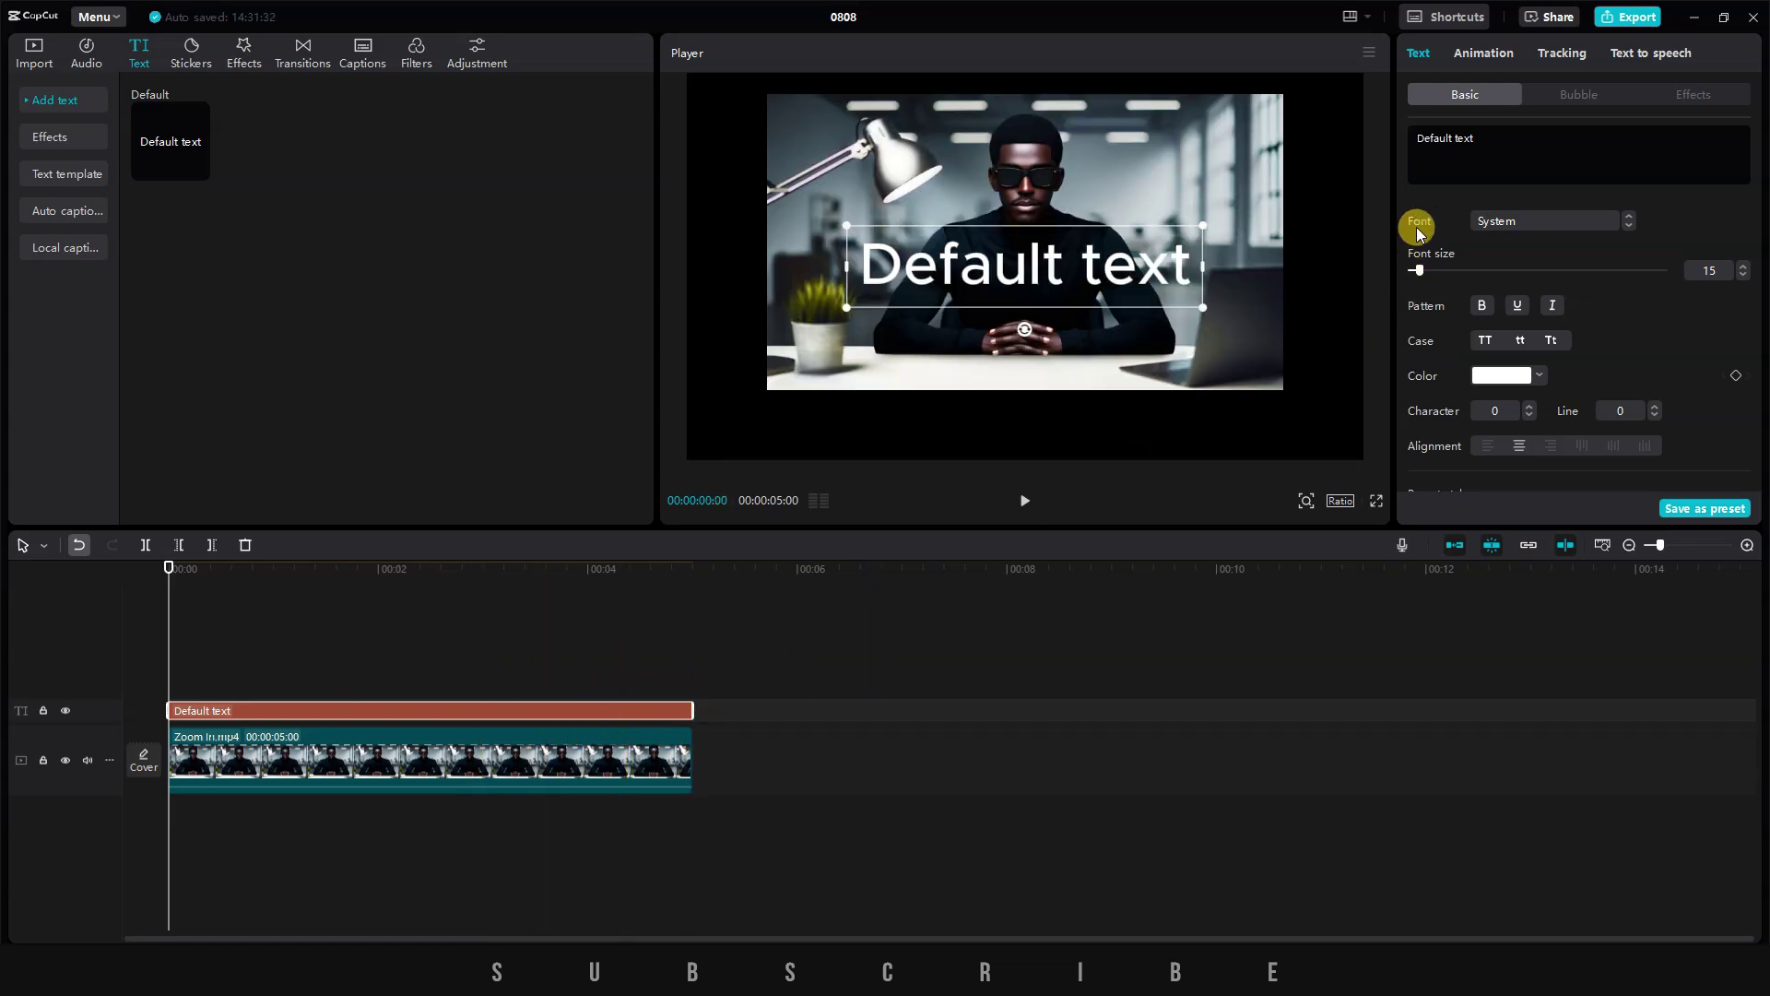
- Replace the text with a long row of hyphens and set its character spacing to -6 for a solid line
{"action": "key", "text": "ctrl+a"}
{"action": "type", "text": "------------------------------------------------------------------------------------------"}
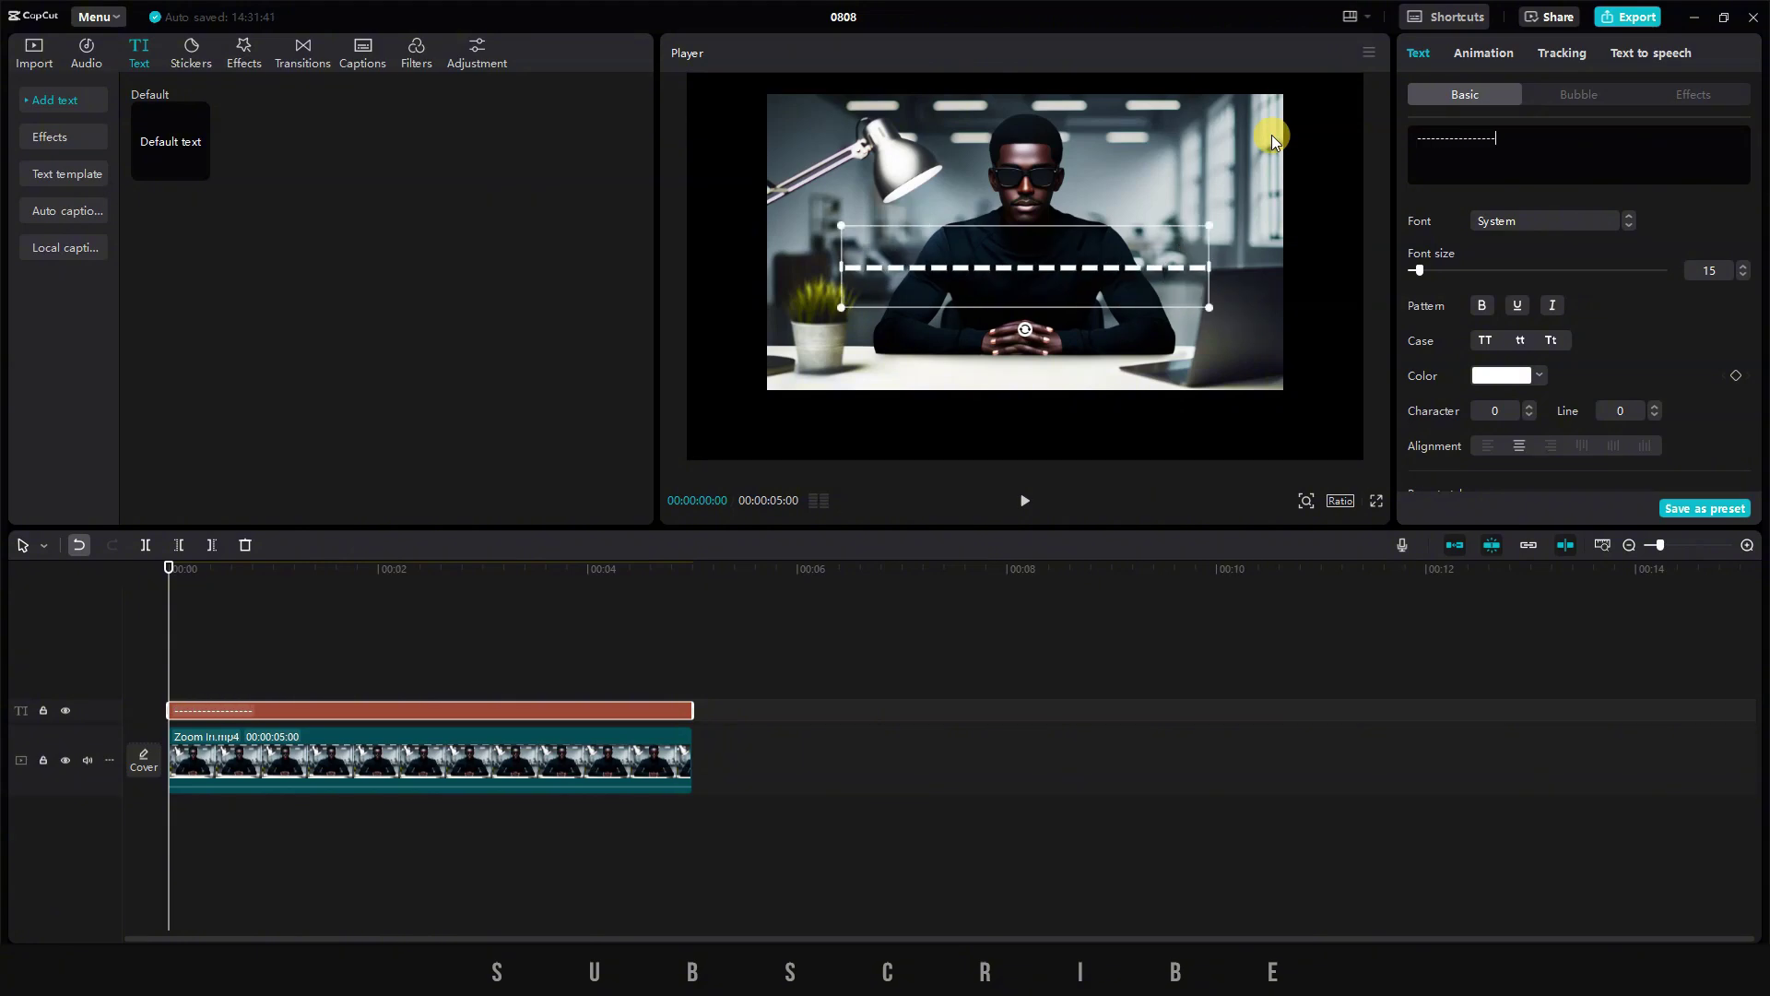
{"action": "left_click", "coordinate": [1529, 415]}
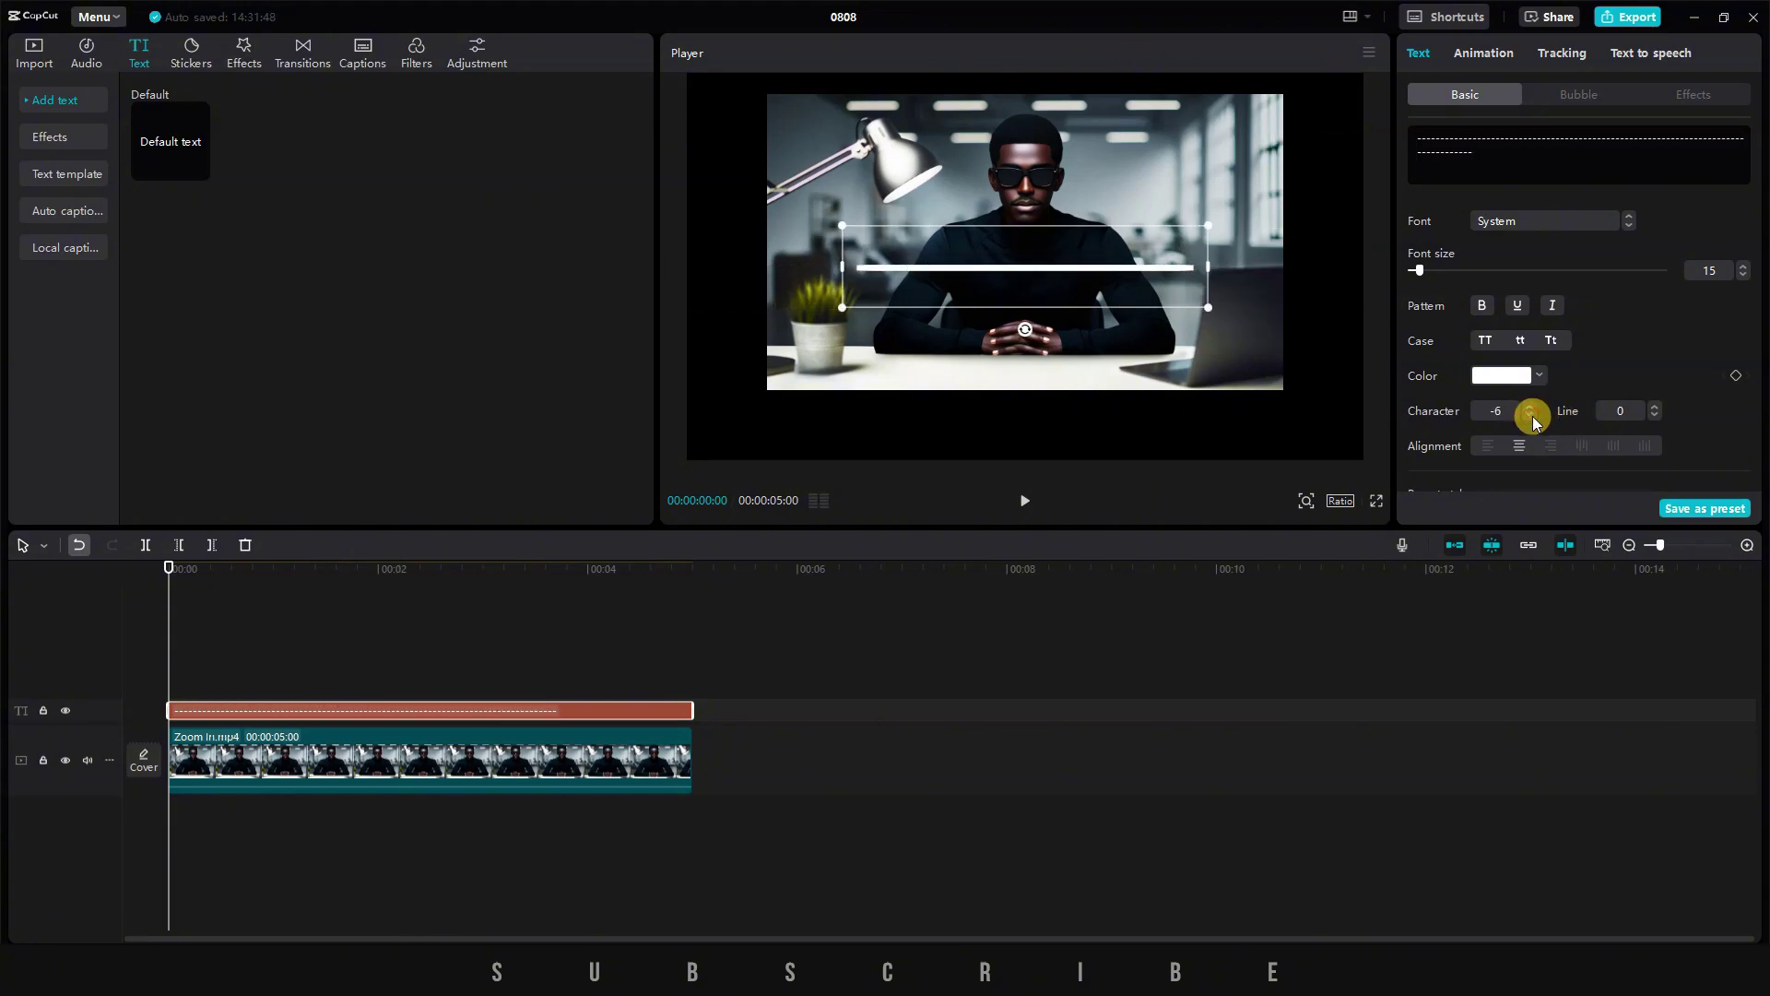
- Move the hyphen line below the video at Y -866, disable uniform scaling, and widen it to match the video's width
{"action": "left_click_drag", "start_coordinate": [1105, 279], "coordinate": [1123, 428]}
{"action": "scroll", "coordinate": [1665, 319], "scroll_direction": "down", "scroll_amount": 2}
{"action": "scroll", "coordinate": [1665, 319], "scroll_direction": "down", "scroll_amount": 3}
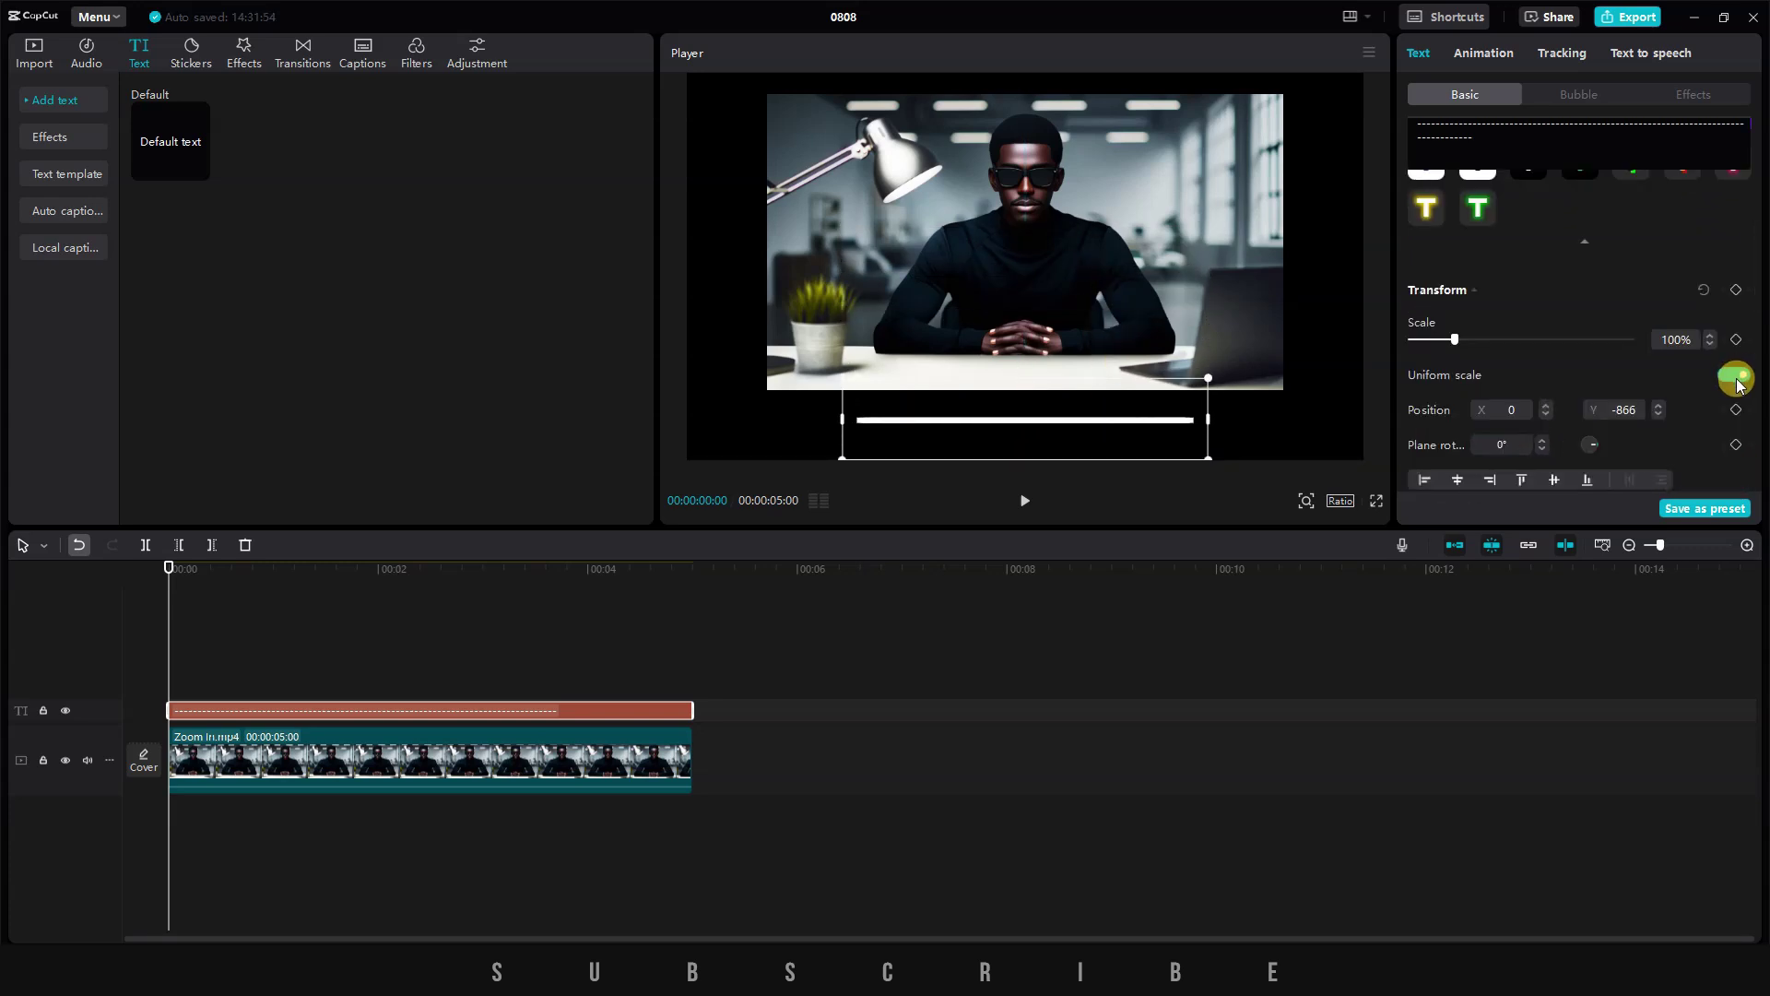
{"action": "left_click", "coordinate": [1737, 378]}
{"action": "scroll", "coordinate": [1457, 245], "scroll_direction": "down", "scroll_amount": 2}
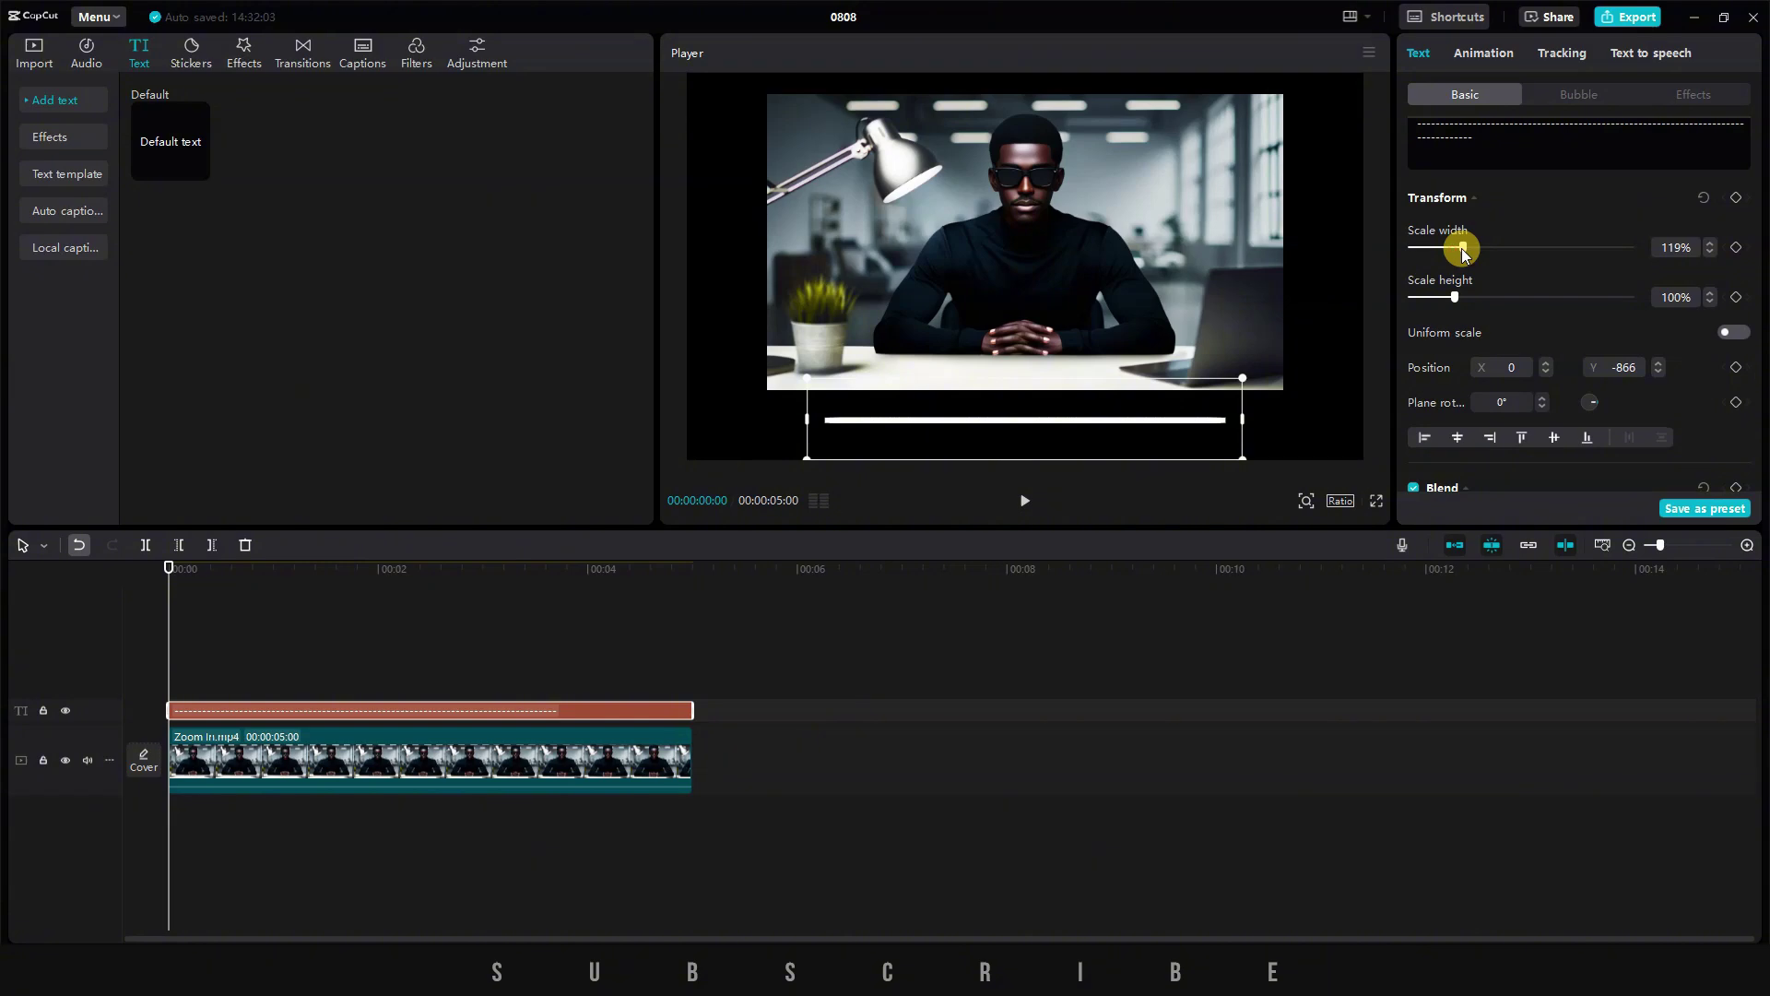
{"action": "left_click_drag", "start_coordinate": [1465, 254], "coordinate": [1478, 260]}
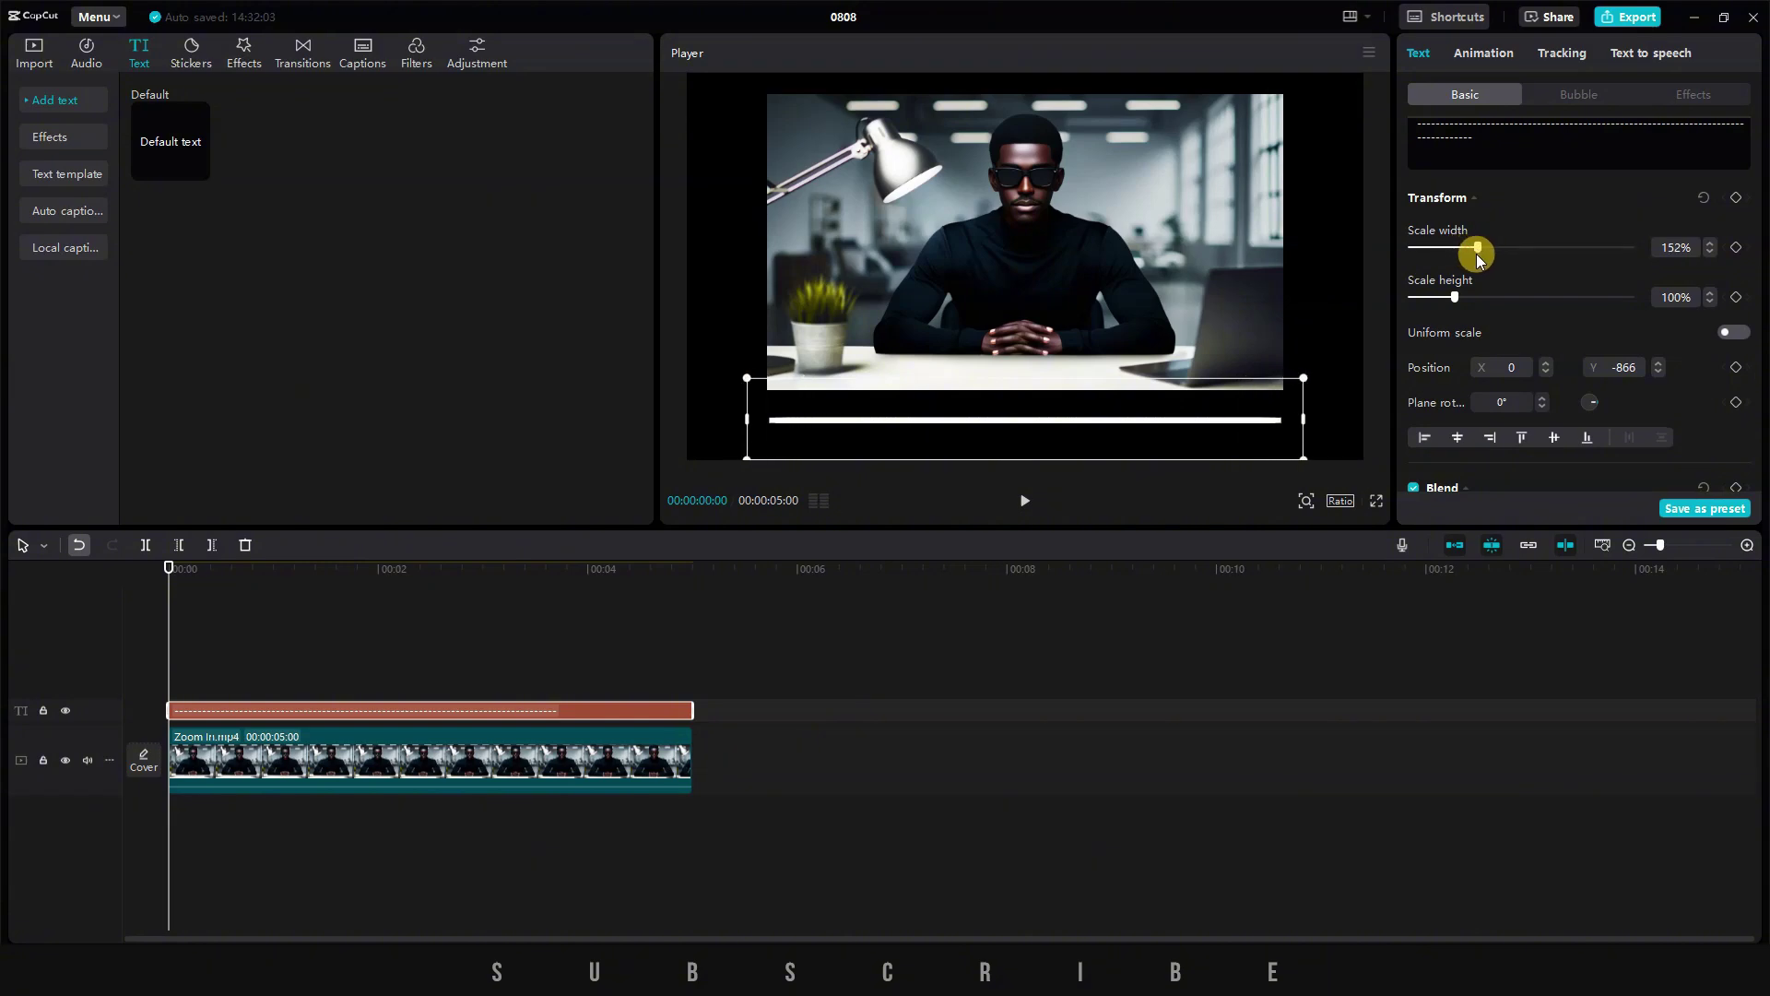
- Duplicate the line text clip on a track above the original and colour the copy red (FF0000)
{"action": "left_click", "coordinate": [260, 703]}
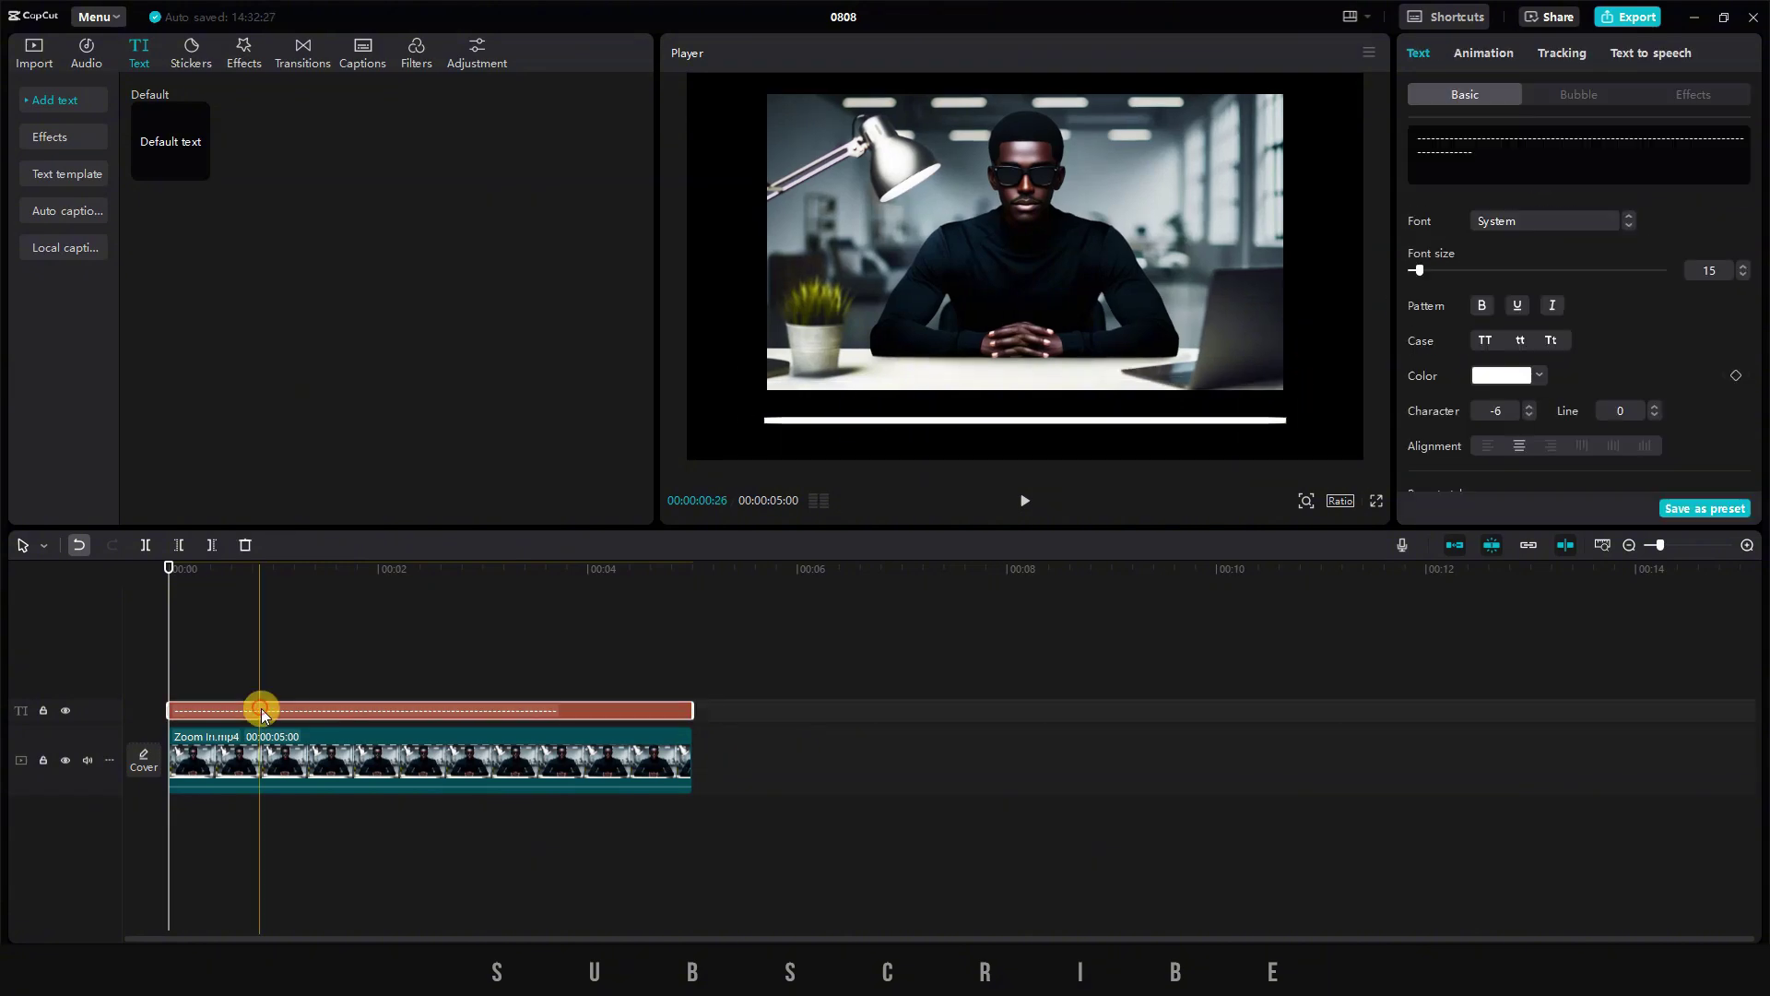
{"action": "right_click", "coordinate": [267, 710]}
{"action": "left_click", "coordinate": [451, 374]}
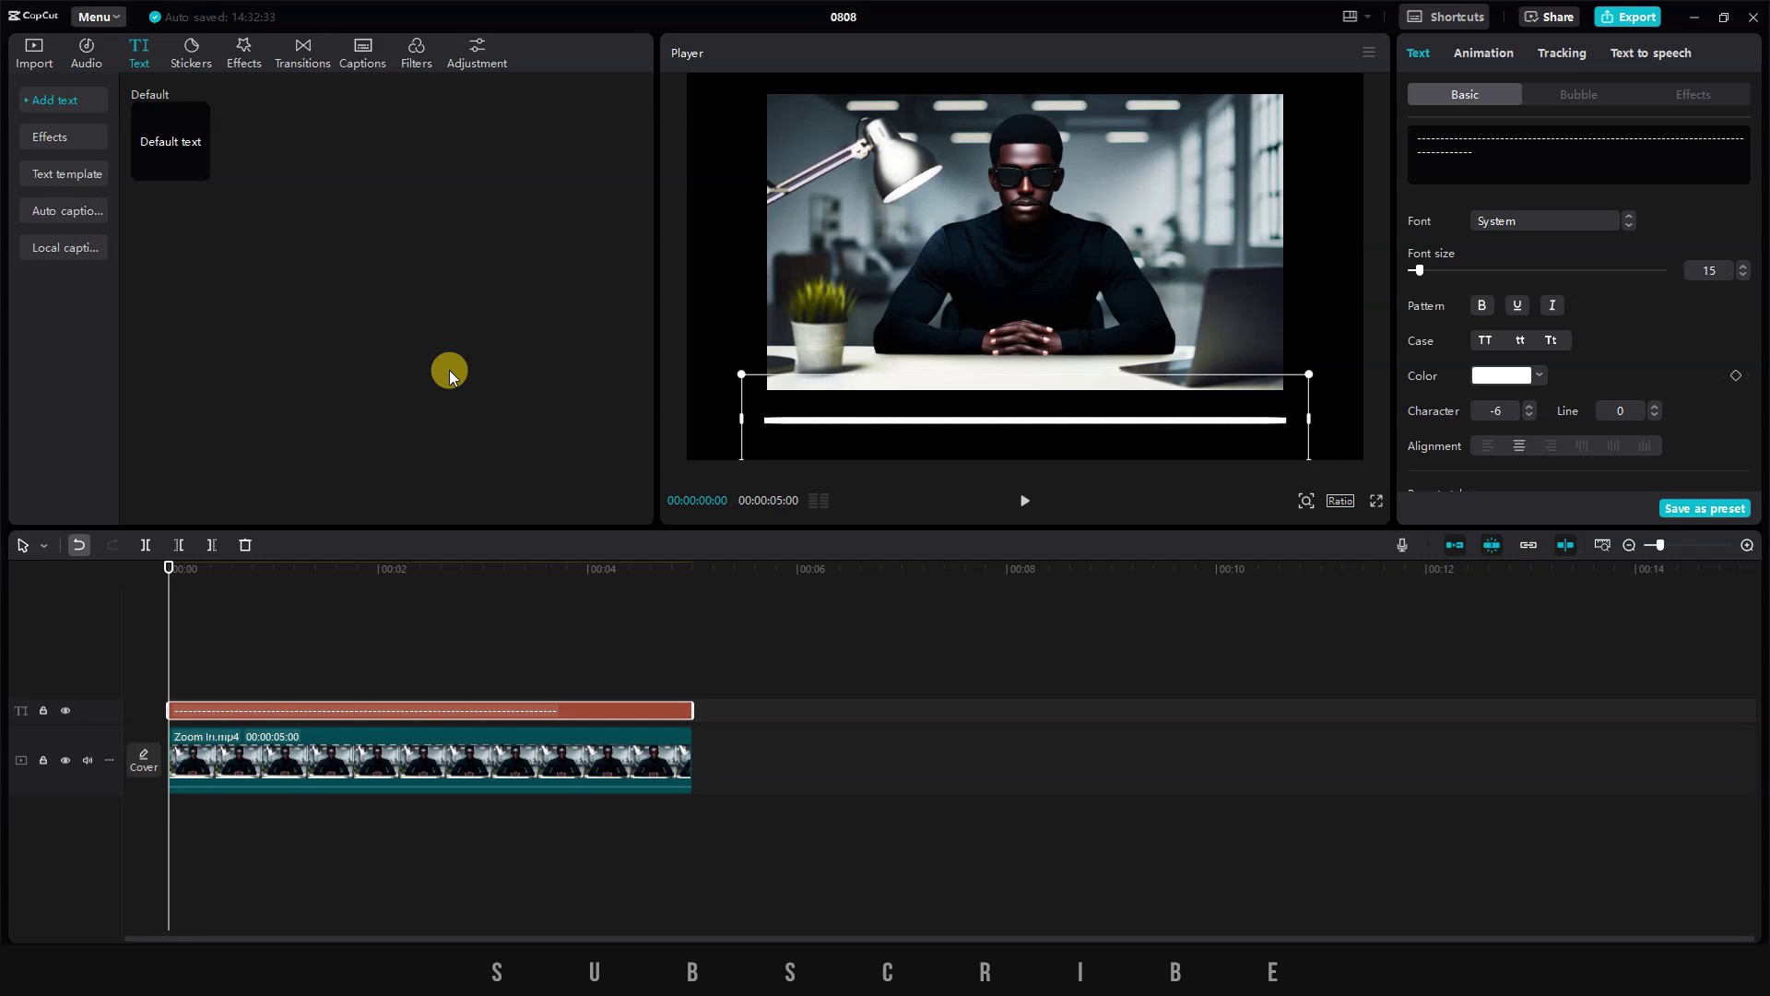
{"action": "key", "text": "ctrl+v"}
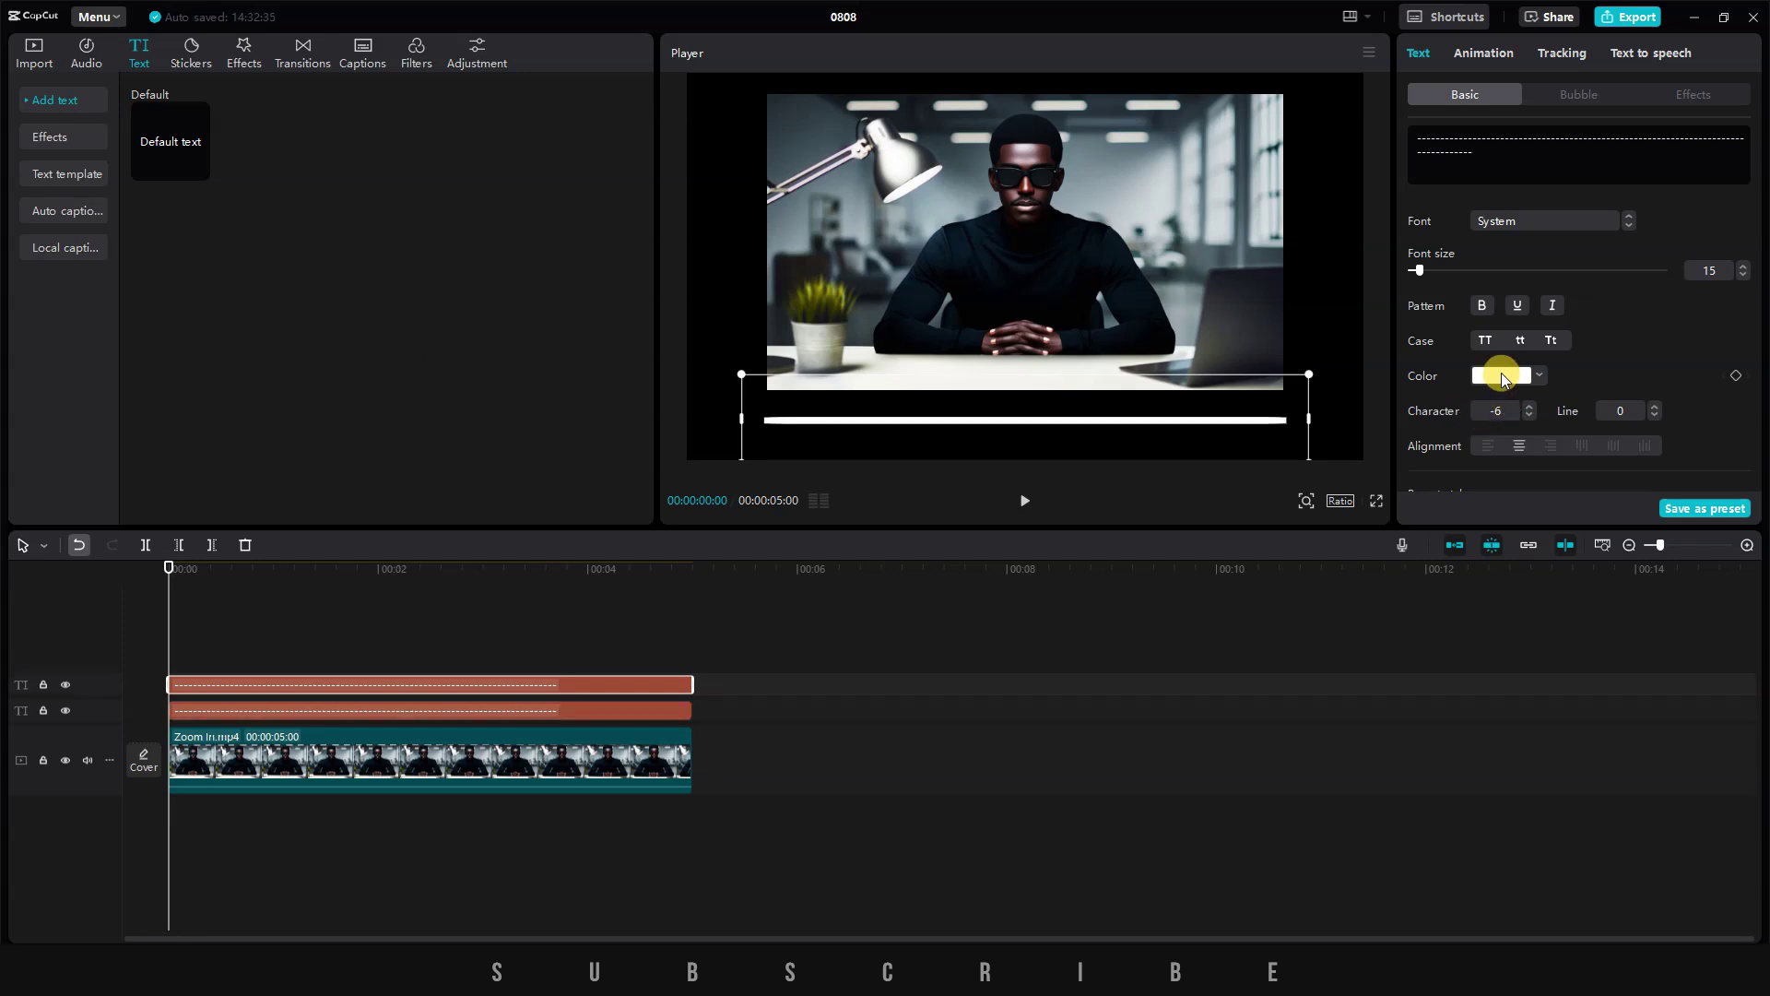
{"action": "left_click", "coordinate": [1500, 374]}
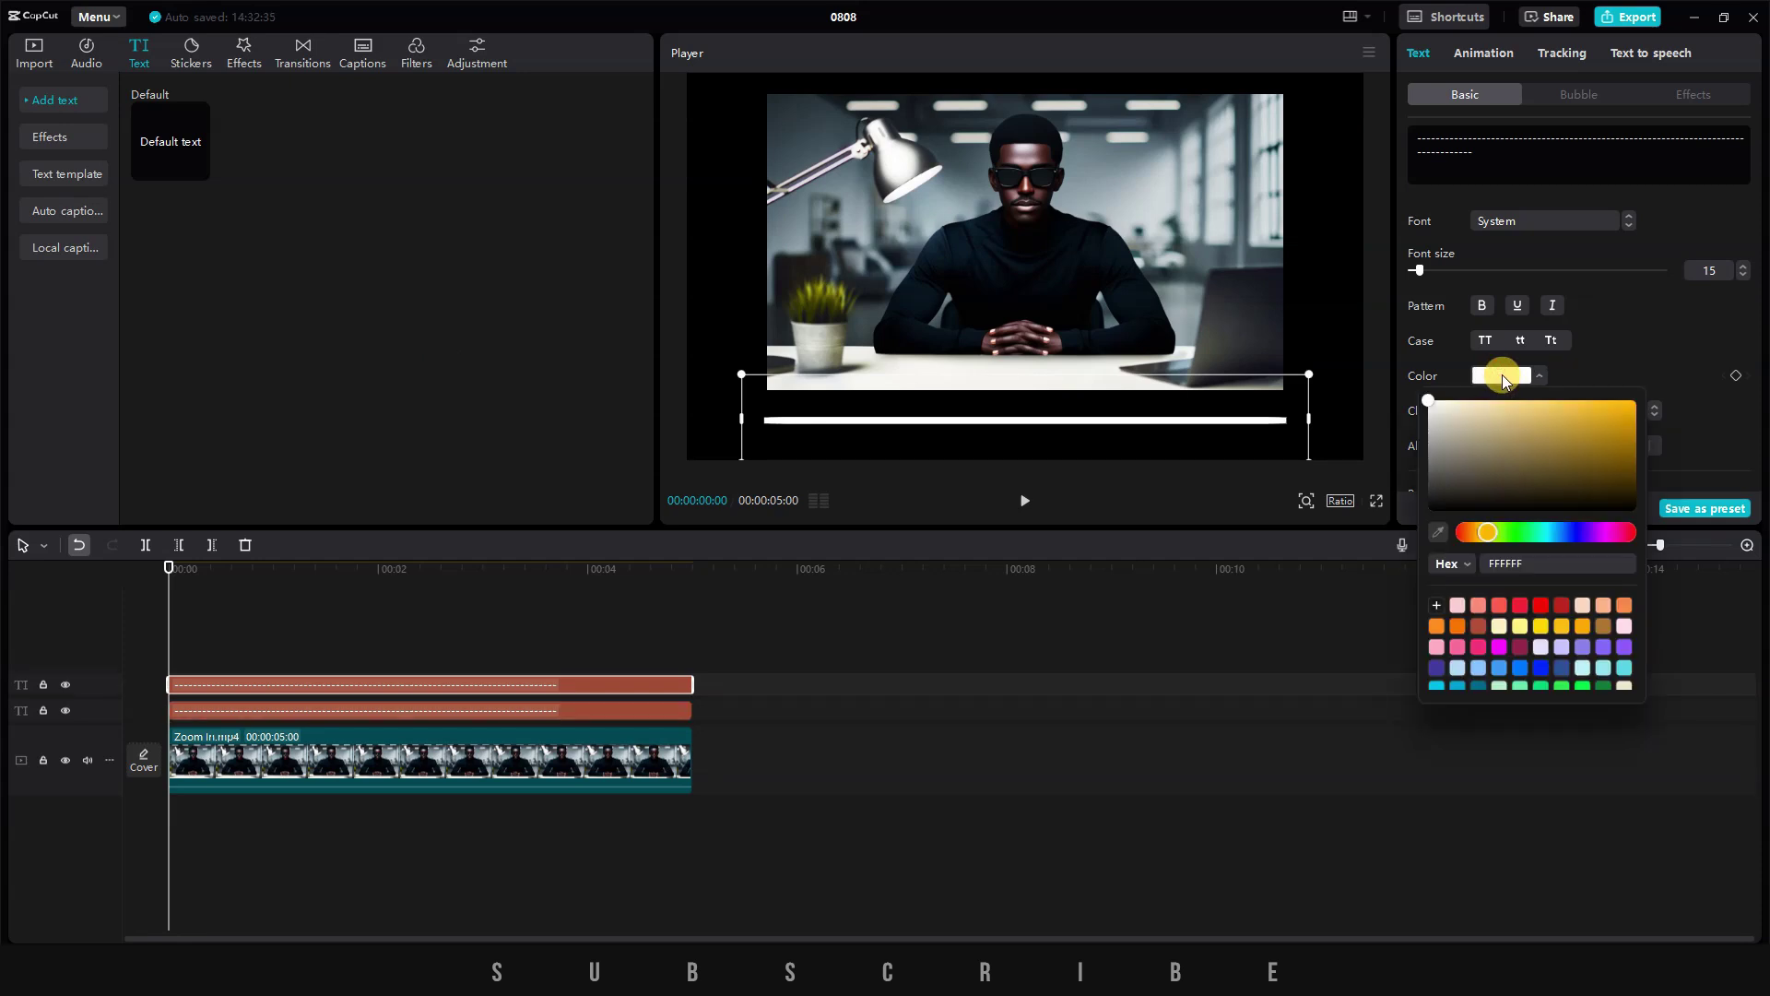
{"action": "left_click", "coordinate": [1540, 606]}
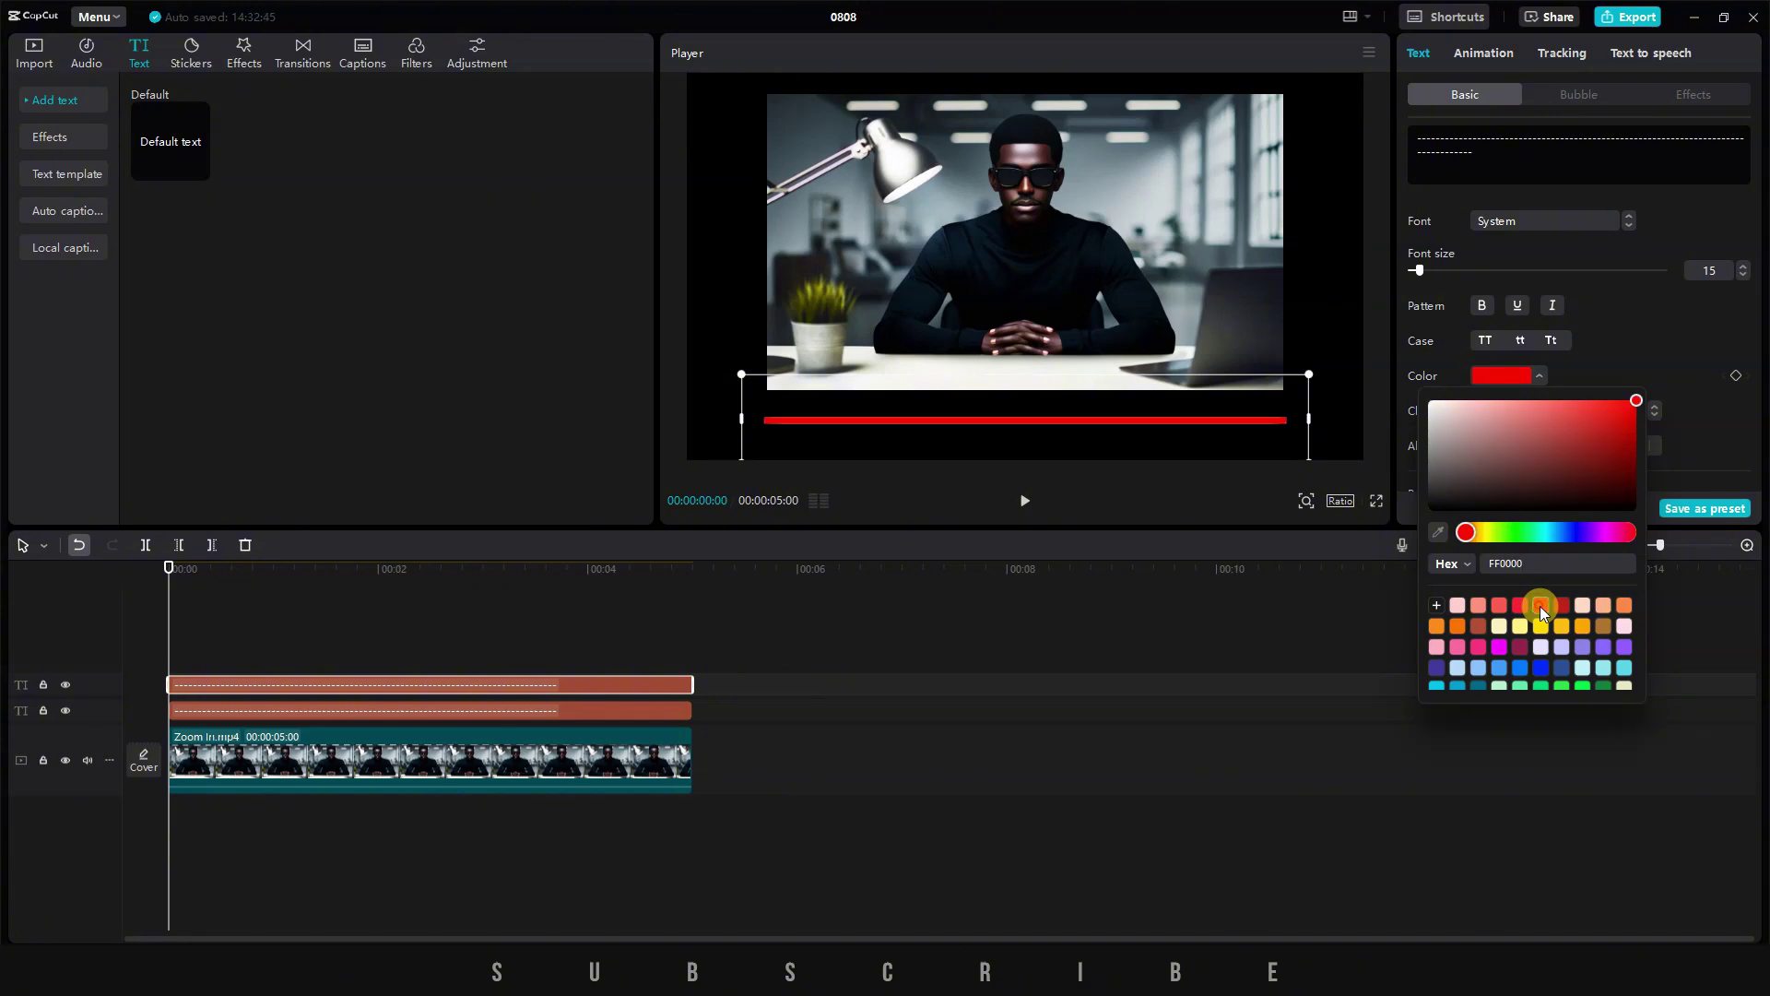
- Turn the red line into a compound clip and add a Horizontal mask rotated -90° with a position keyframe at X -743, Y 16
{"action": "left_click", "coordinate": [267, 682]}
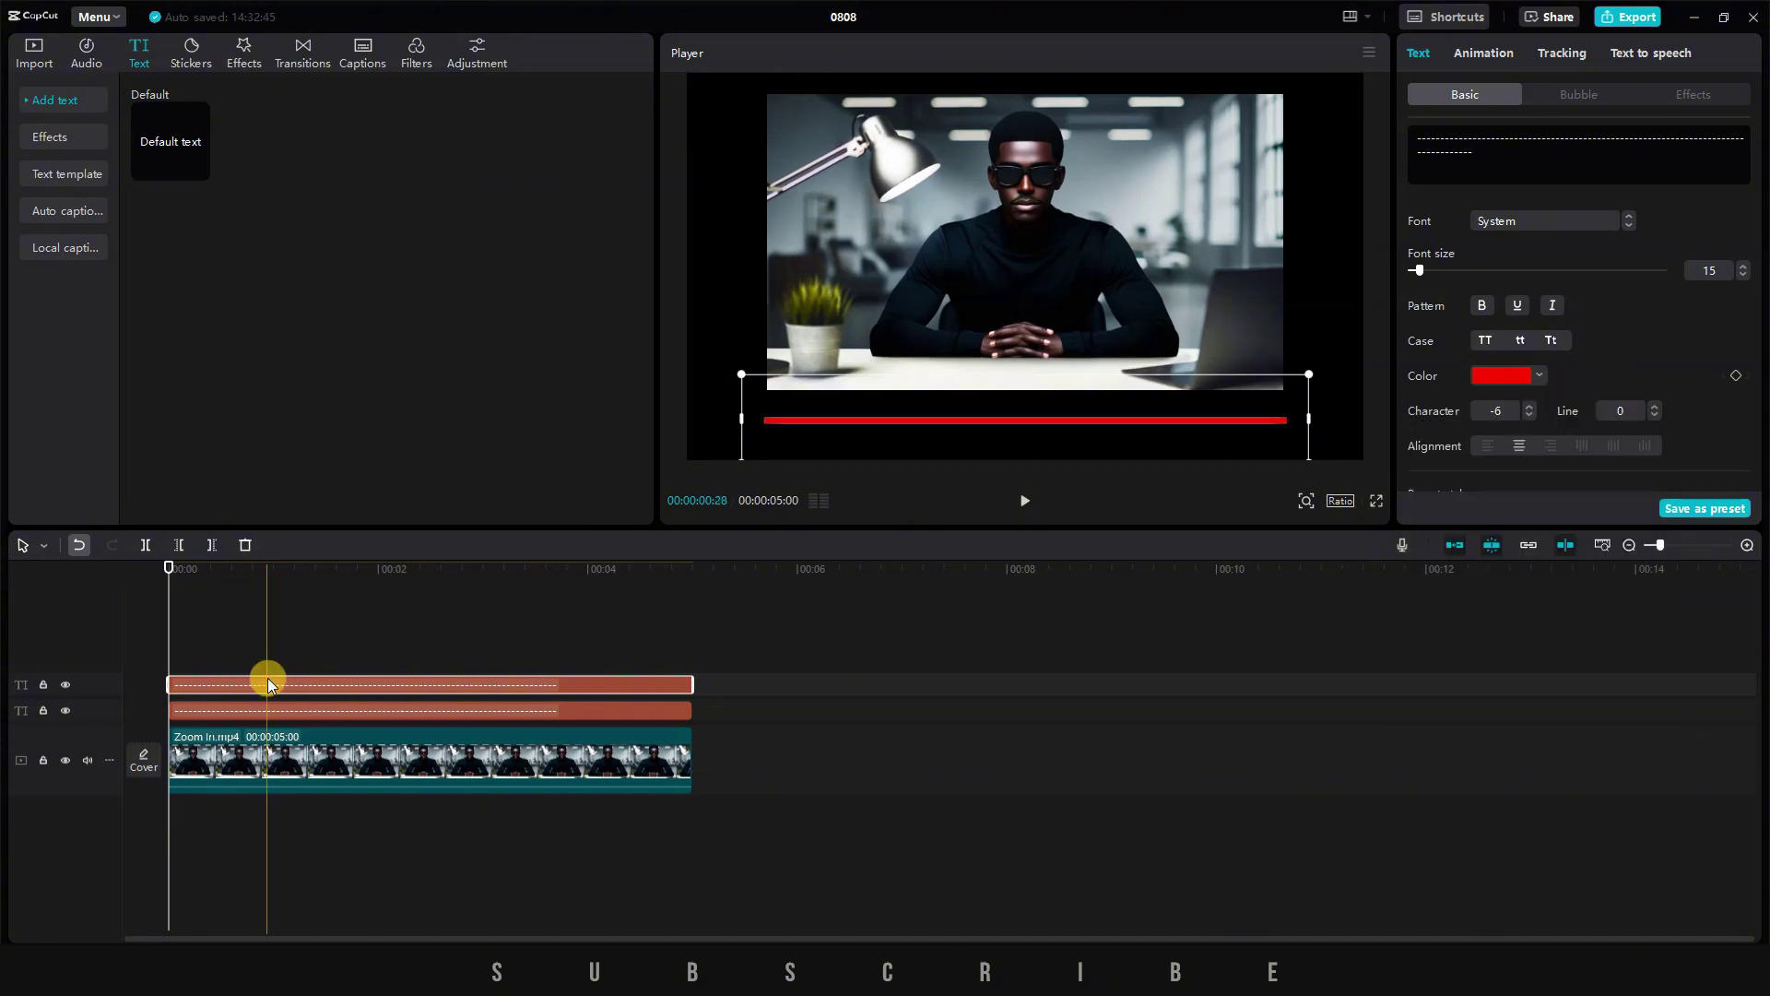
{"action": "right_click", "coordinate": [270, 684]}
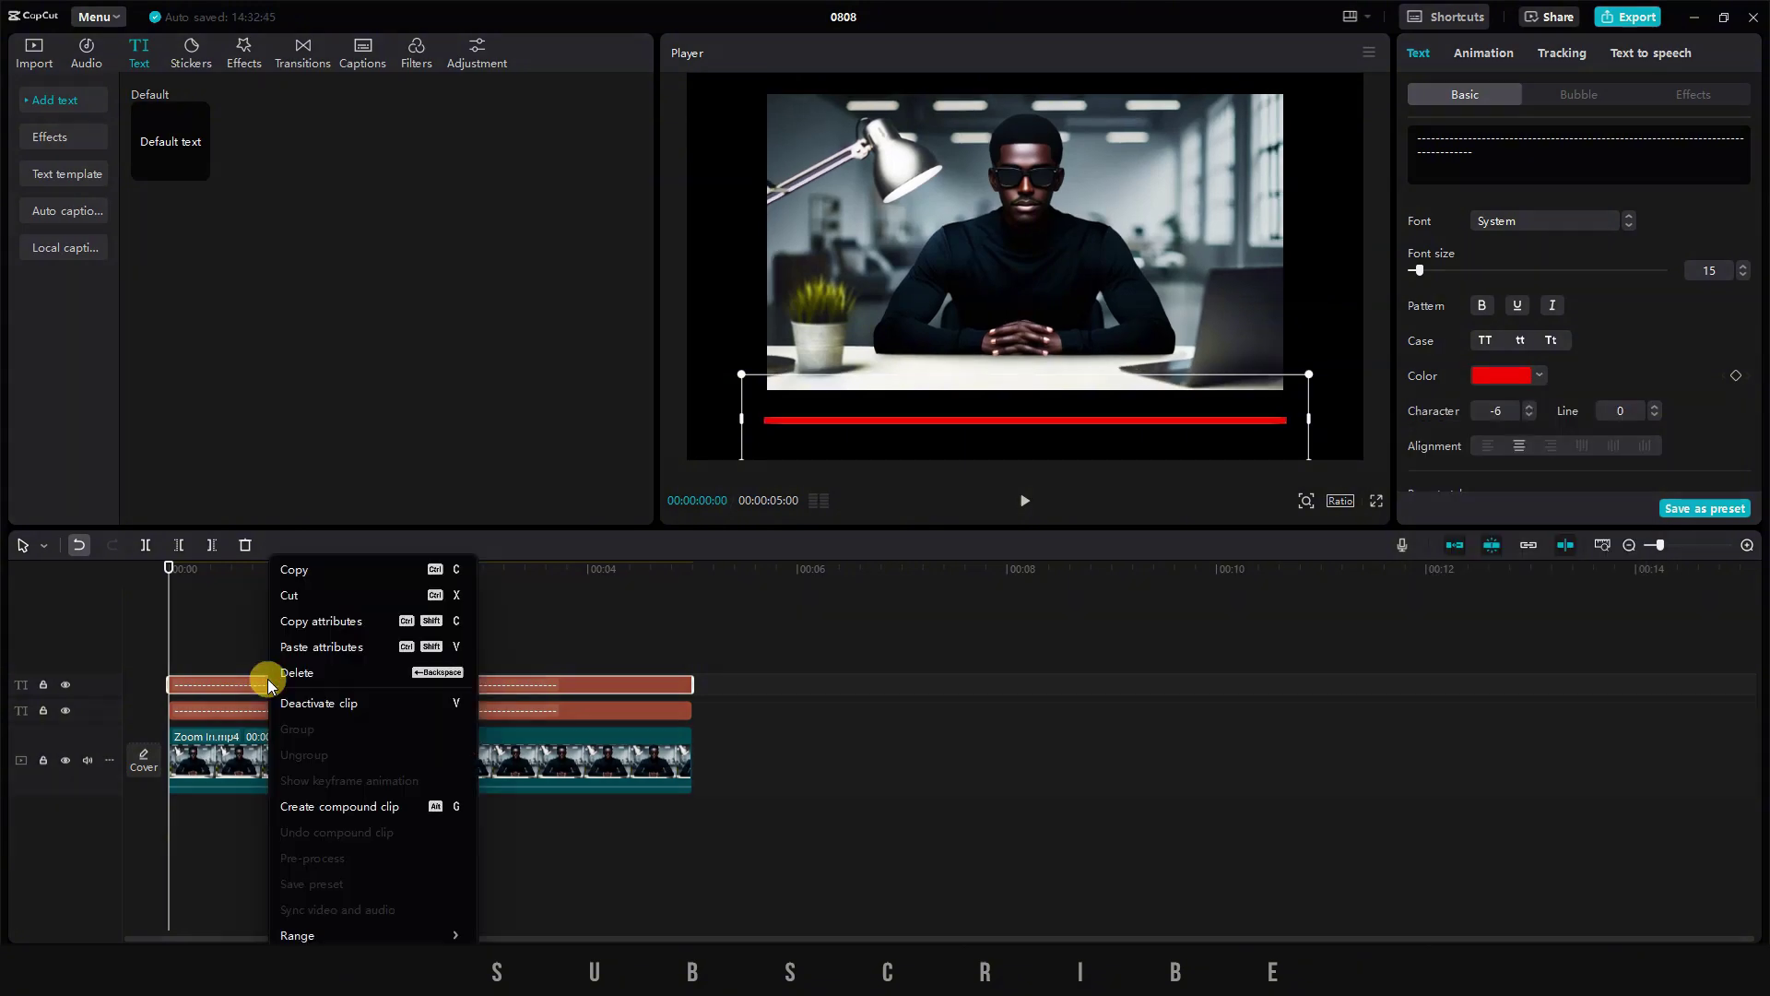
{"action": "left_click", "coordinate": [343, 808]}
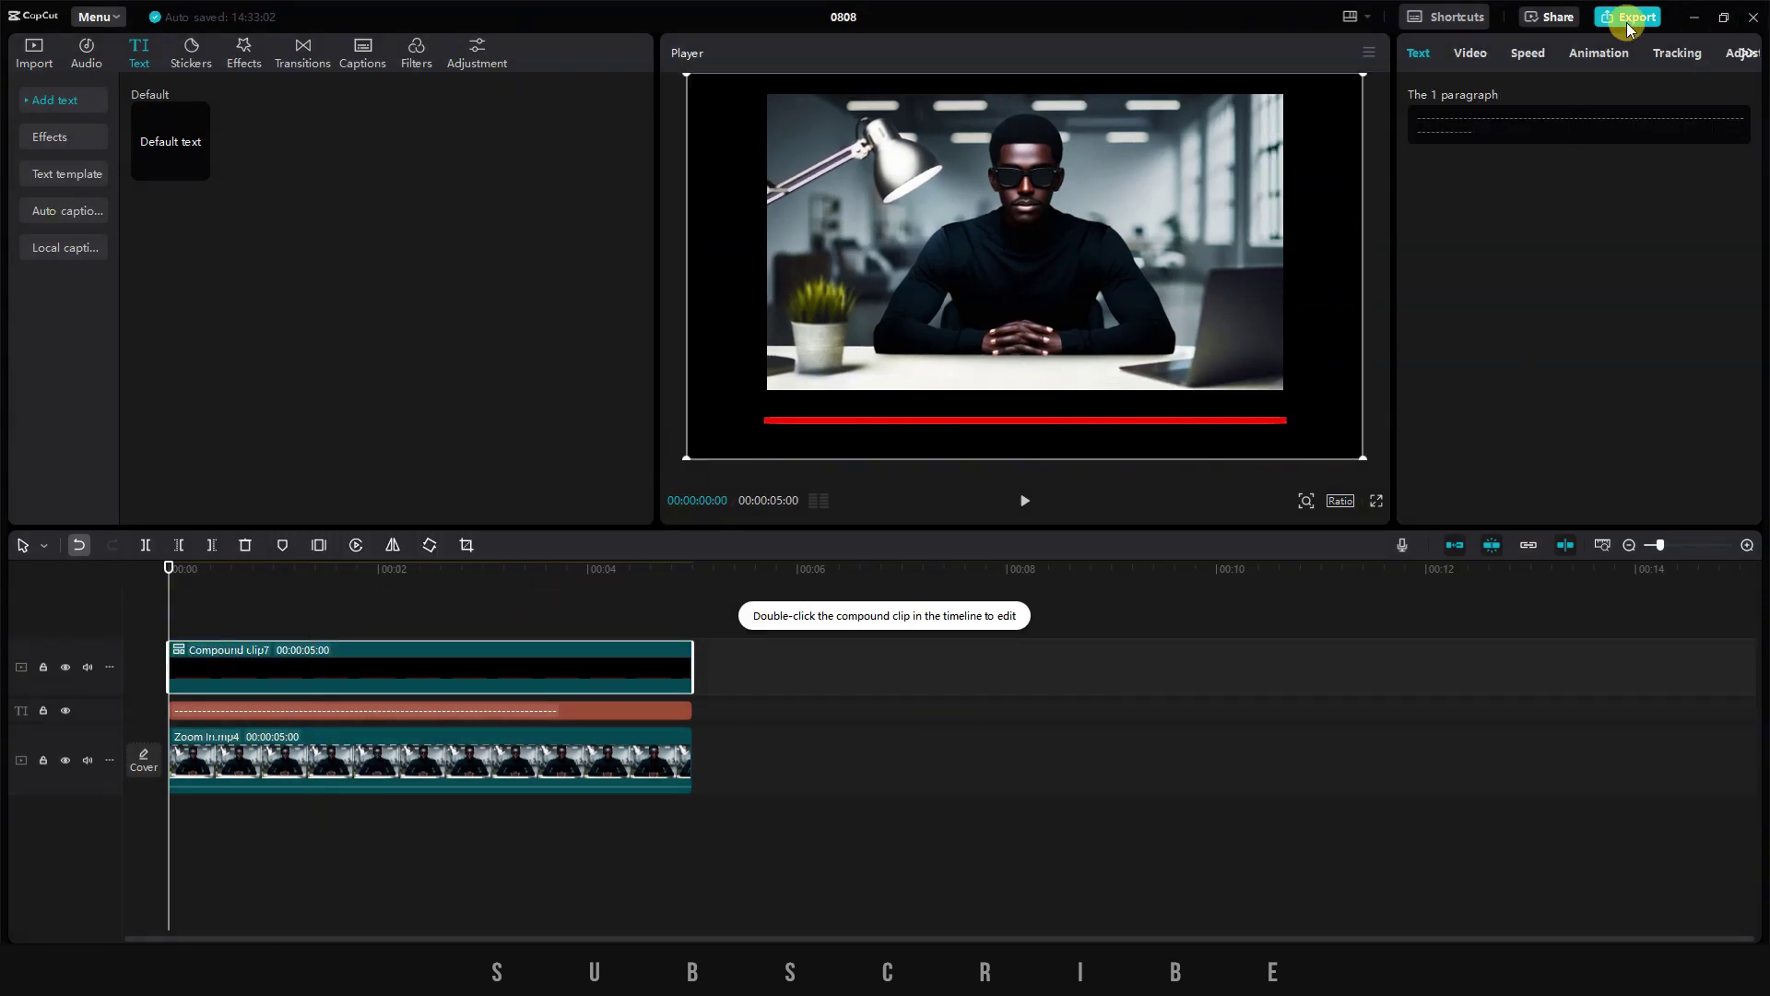
{"action": "left_click", "coordinate": [1466, 55]}
{"action": "left_click", "coordinate": [1621, 98]}
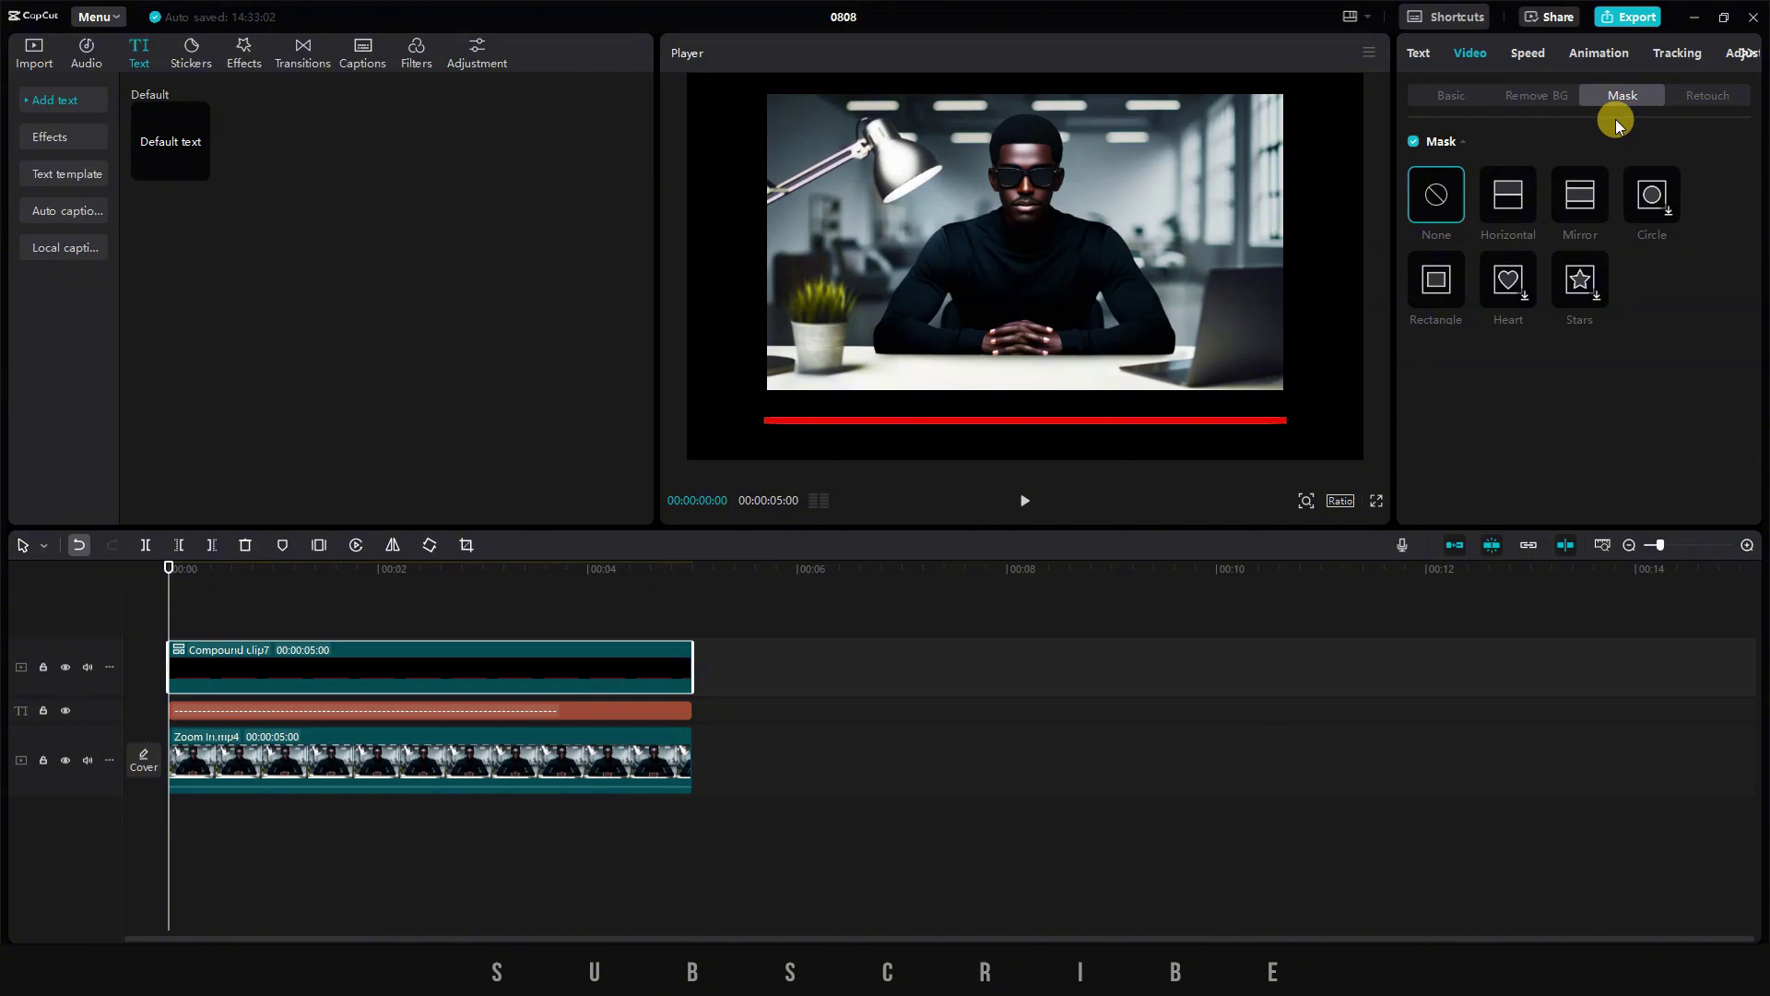
{"action": "left_click", "coordinate": [1510, 205]}
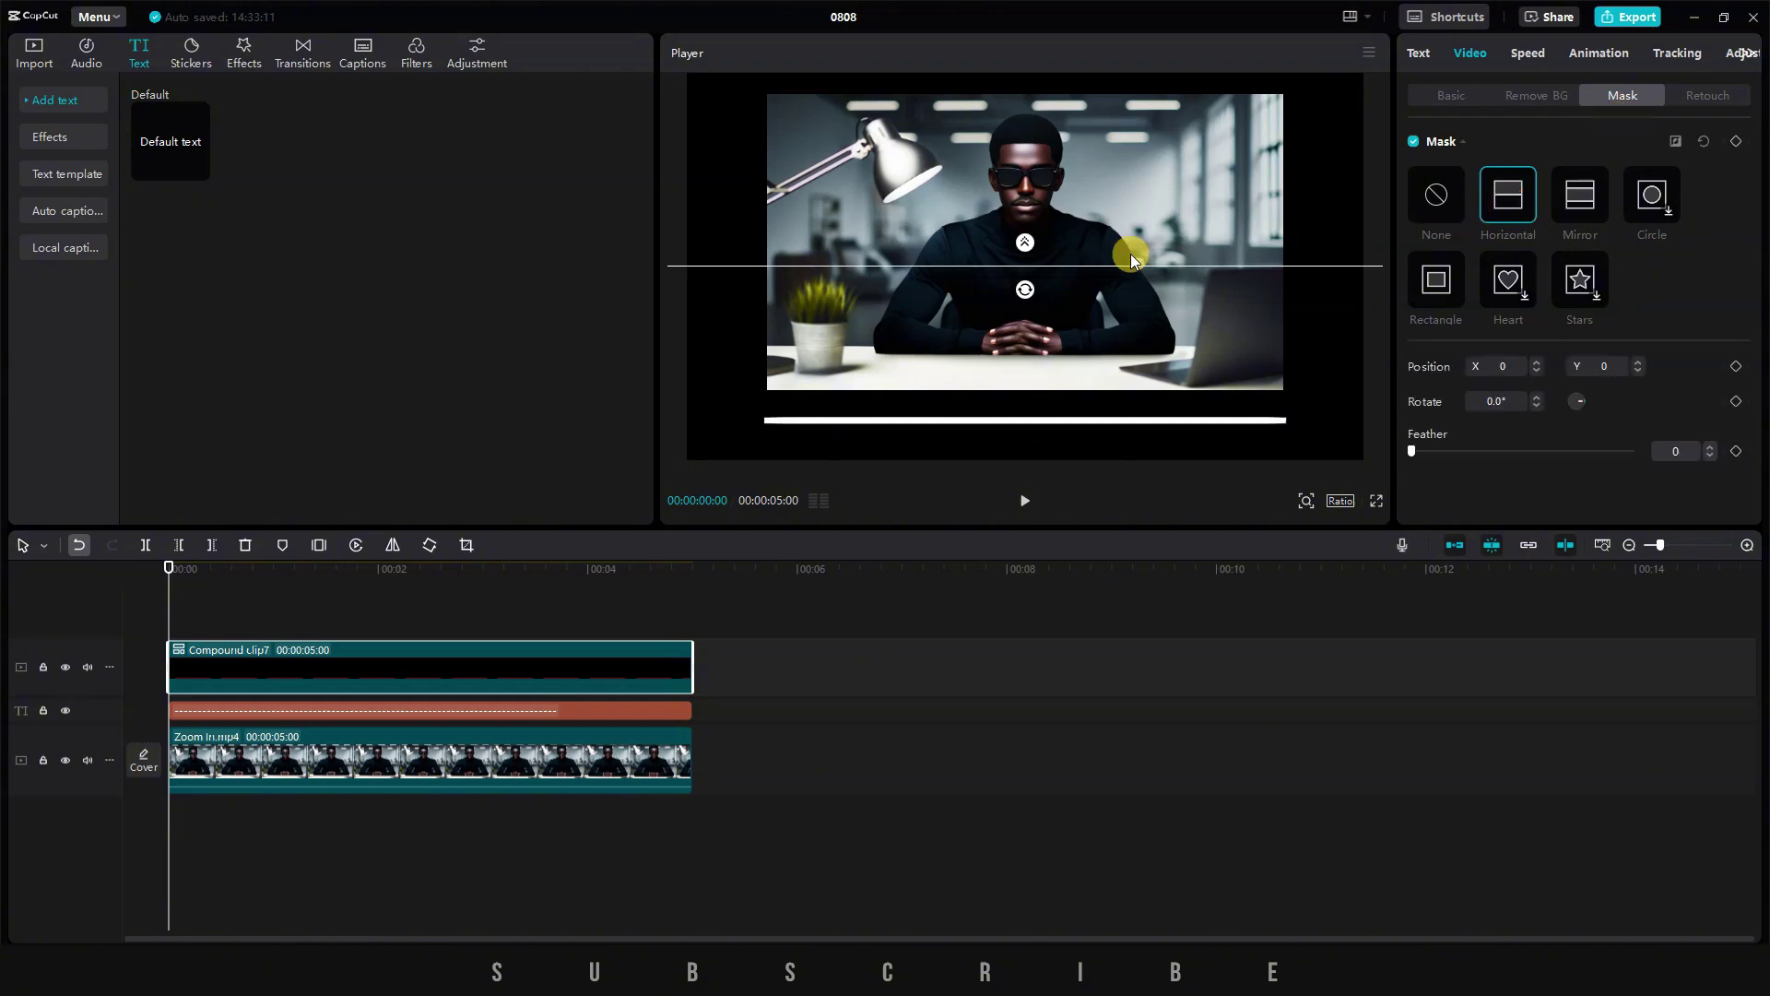
{"action": "left_click_drag", "start_coordinate": [1055, 315], "coordinate": [767, 217]}
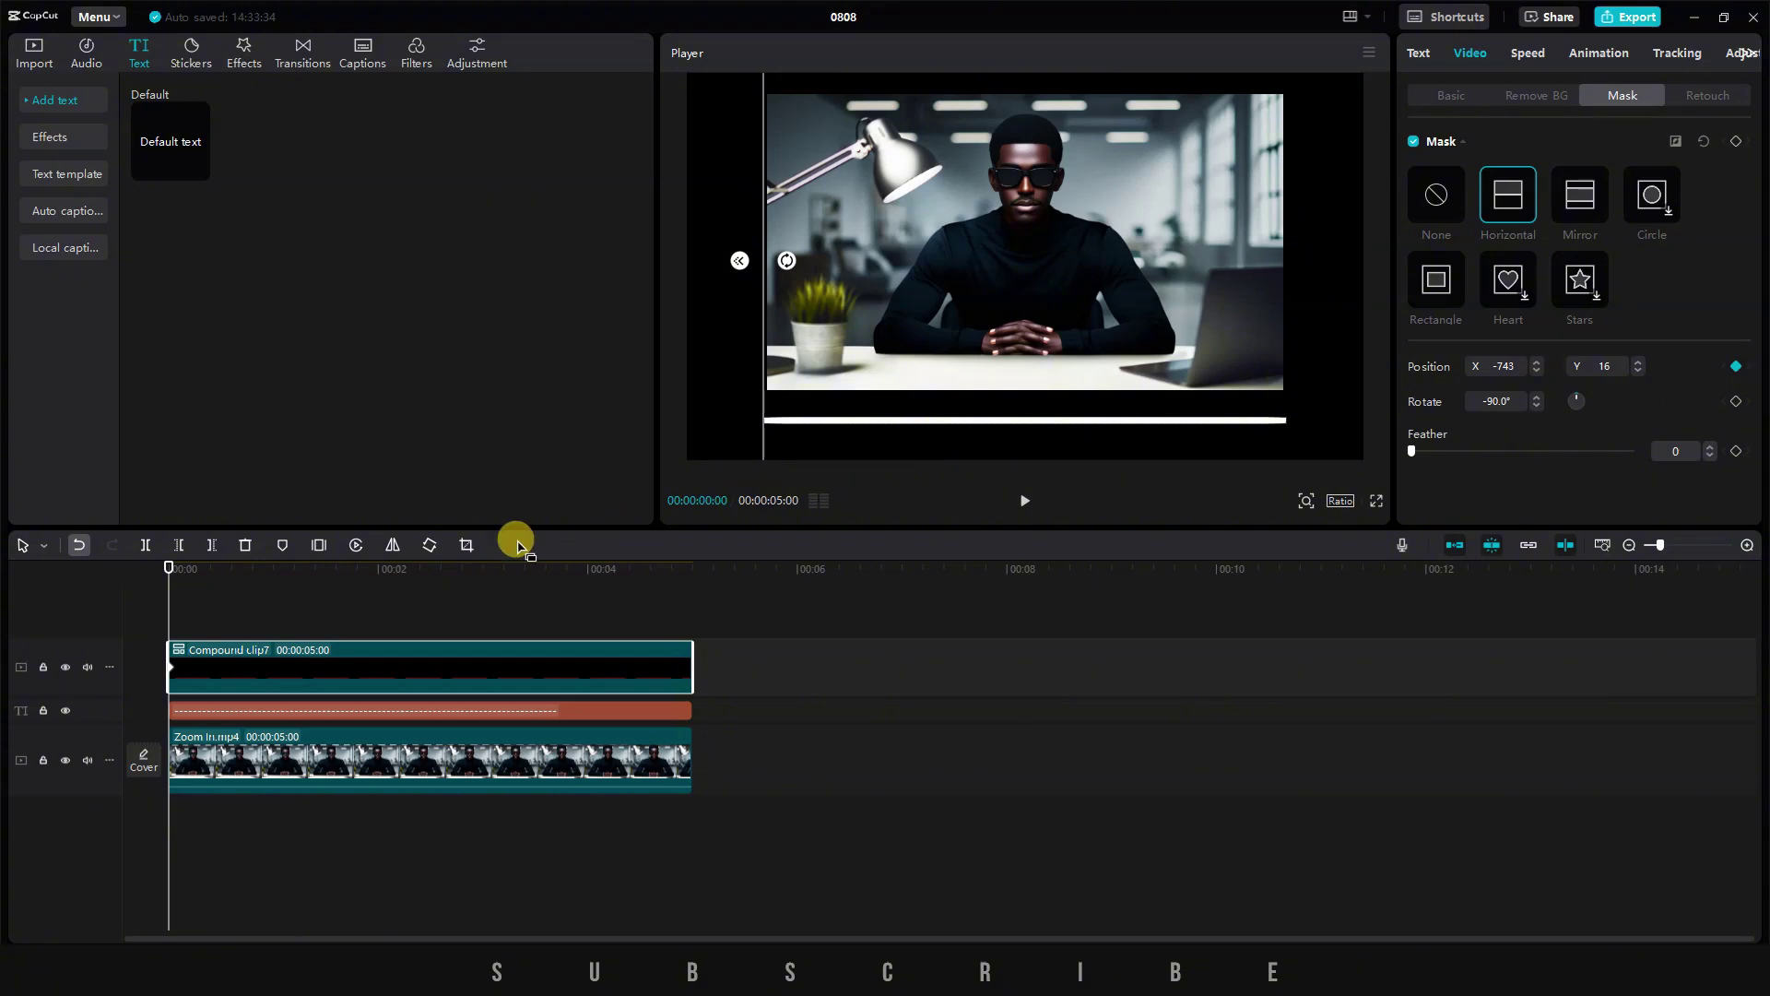
- At the end of the compound clip, move the mask to the line's right end to reveal the red line, and play it back
{"action": "left_click_drag", "start_coordinate": [166, 564], "coordinate": [685, 553]}
{"action": "left_click_drag", "start_coordinate": [763, 345], "coordinate": [1295, 324]}
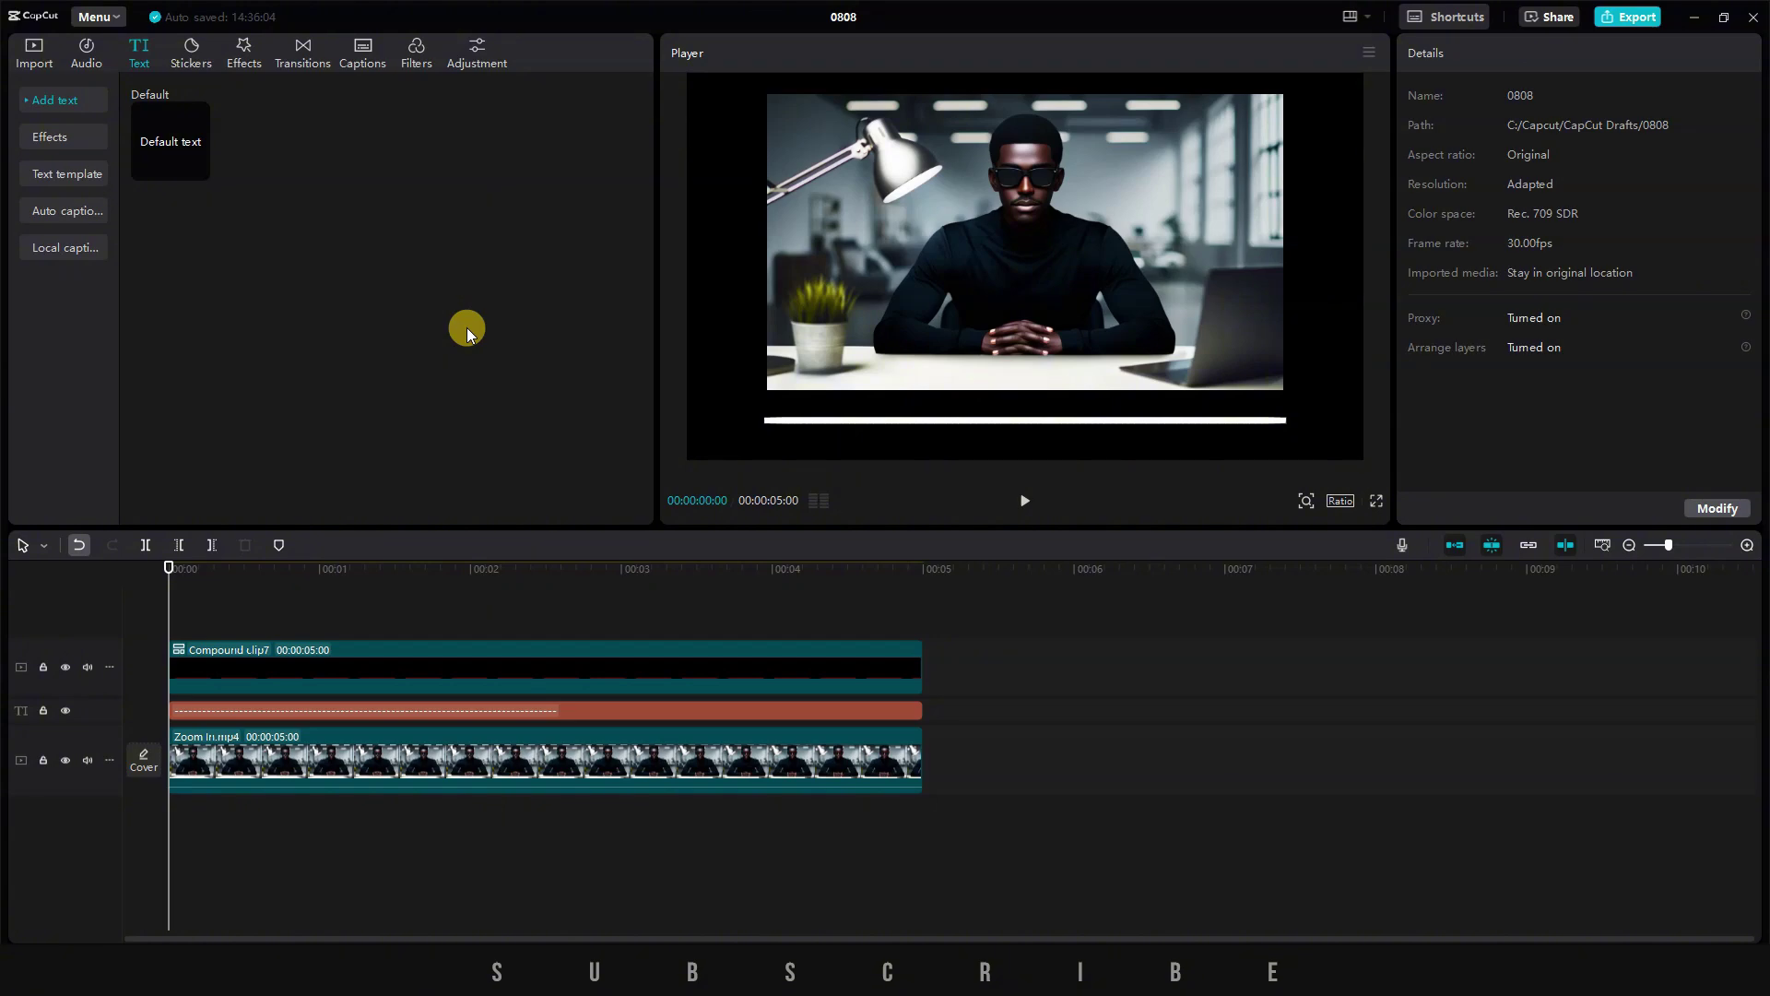
{"action": "key", "text": "space"}
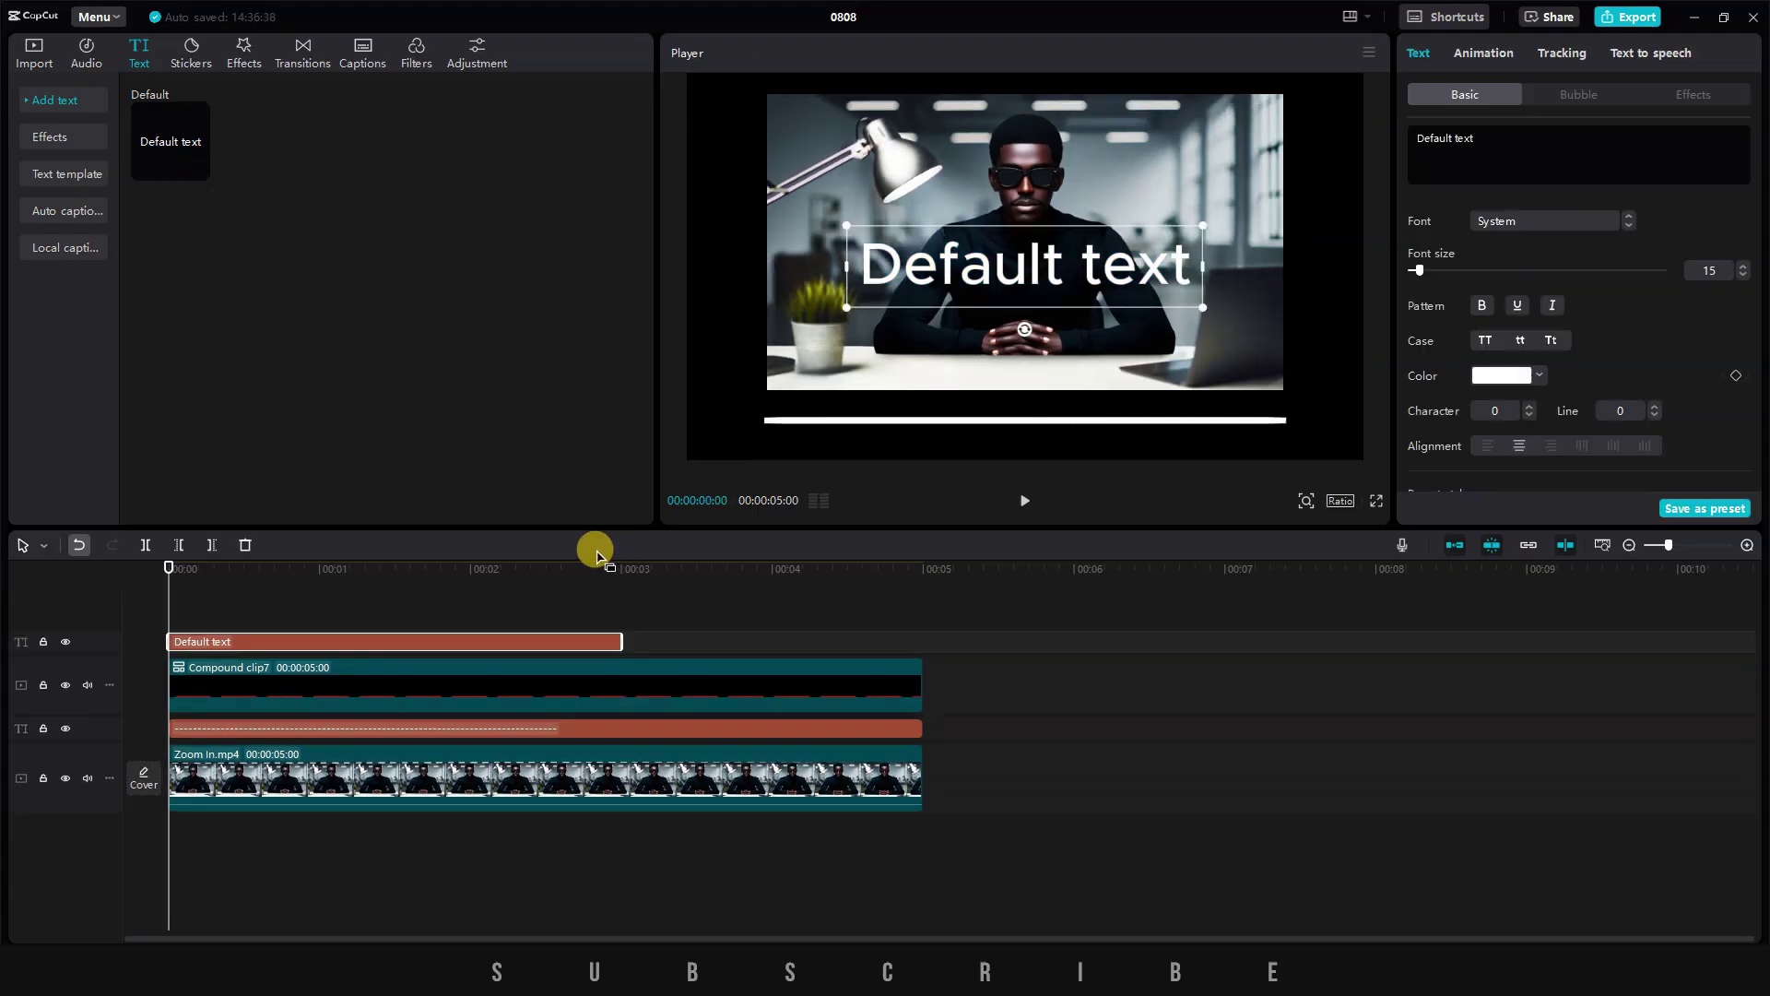
- Extend the new default text clip to the video's end, replace its text with a period, and enlarge the dot to about 169%
{"action": "left_click_drag", "start_coordinate": [623, 638], "coordinate": [917, 636]}
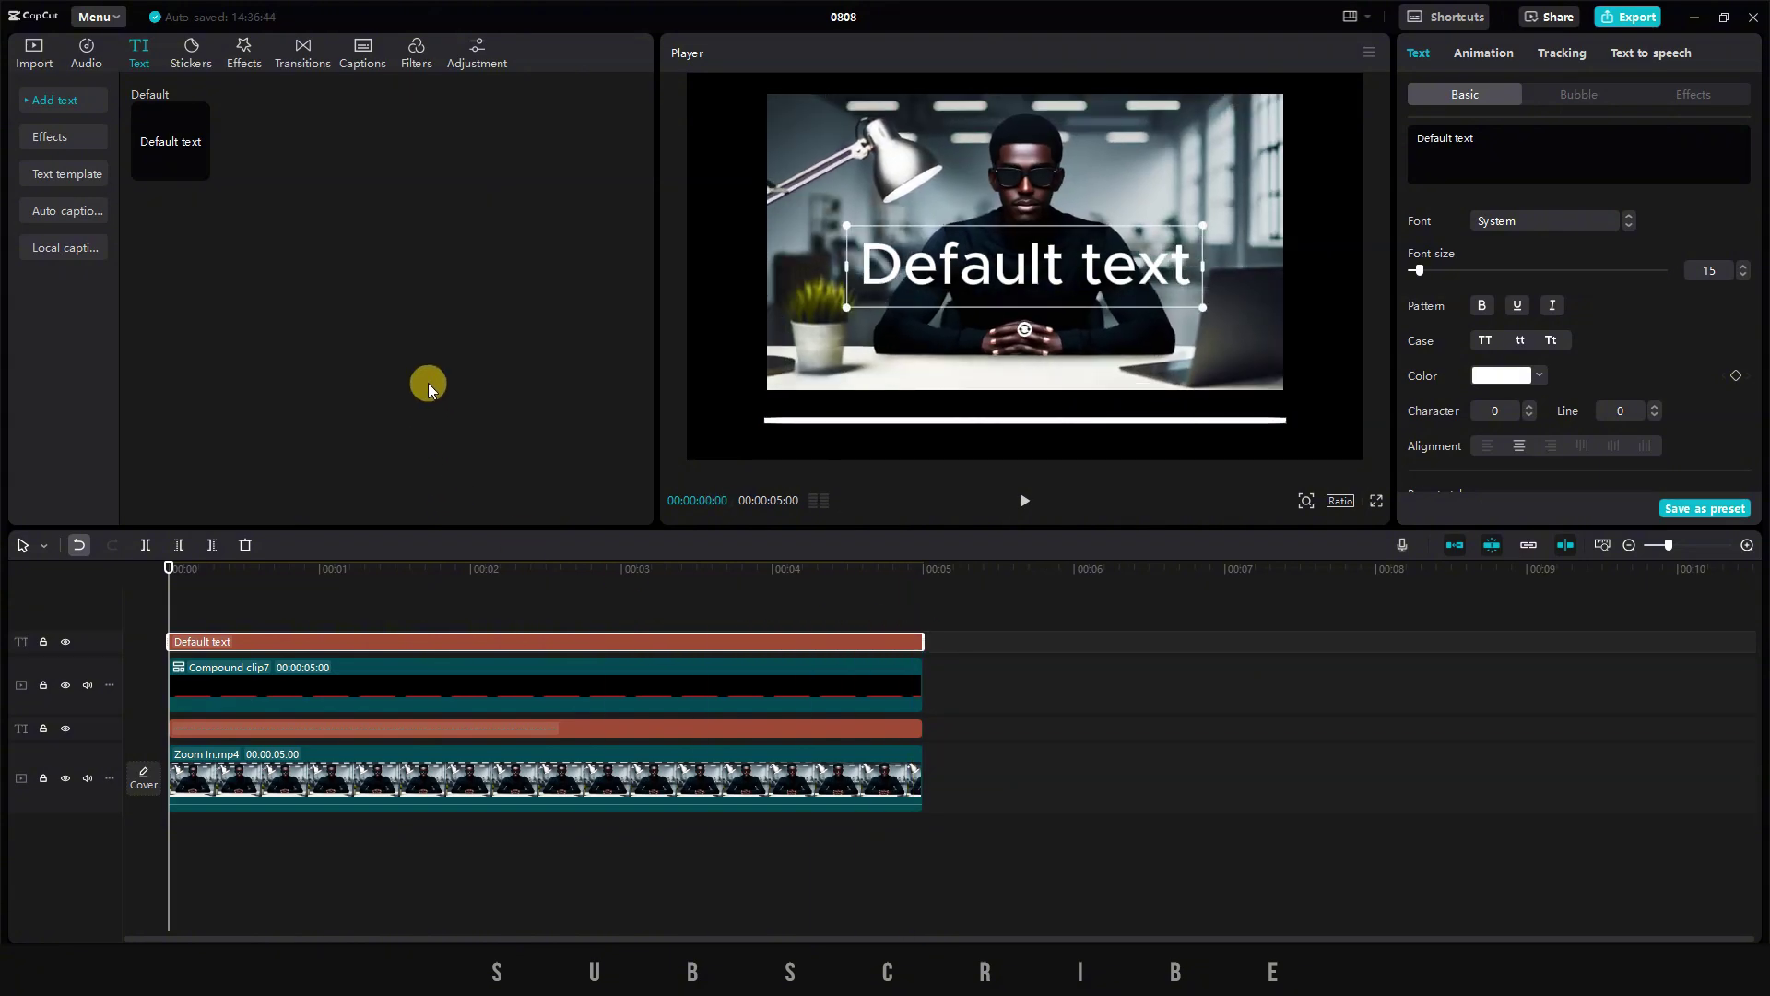
{"action": "left_click_drag", "start_coordinate": [1480, 129], "coordinate": [1359, 139]}
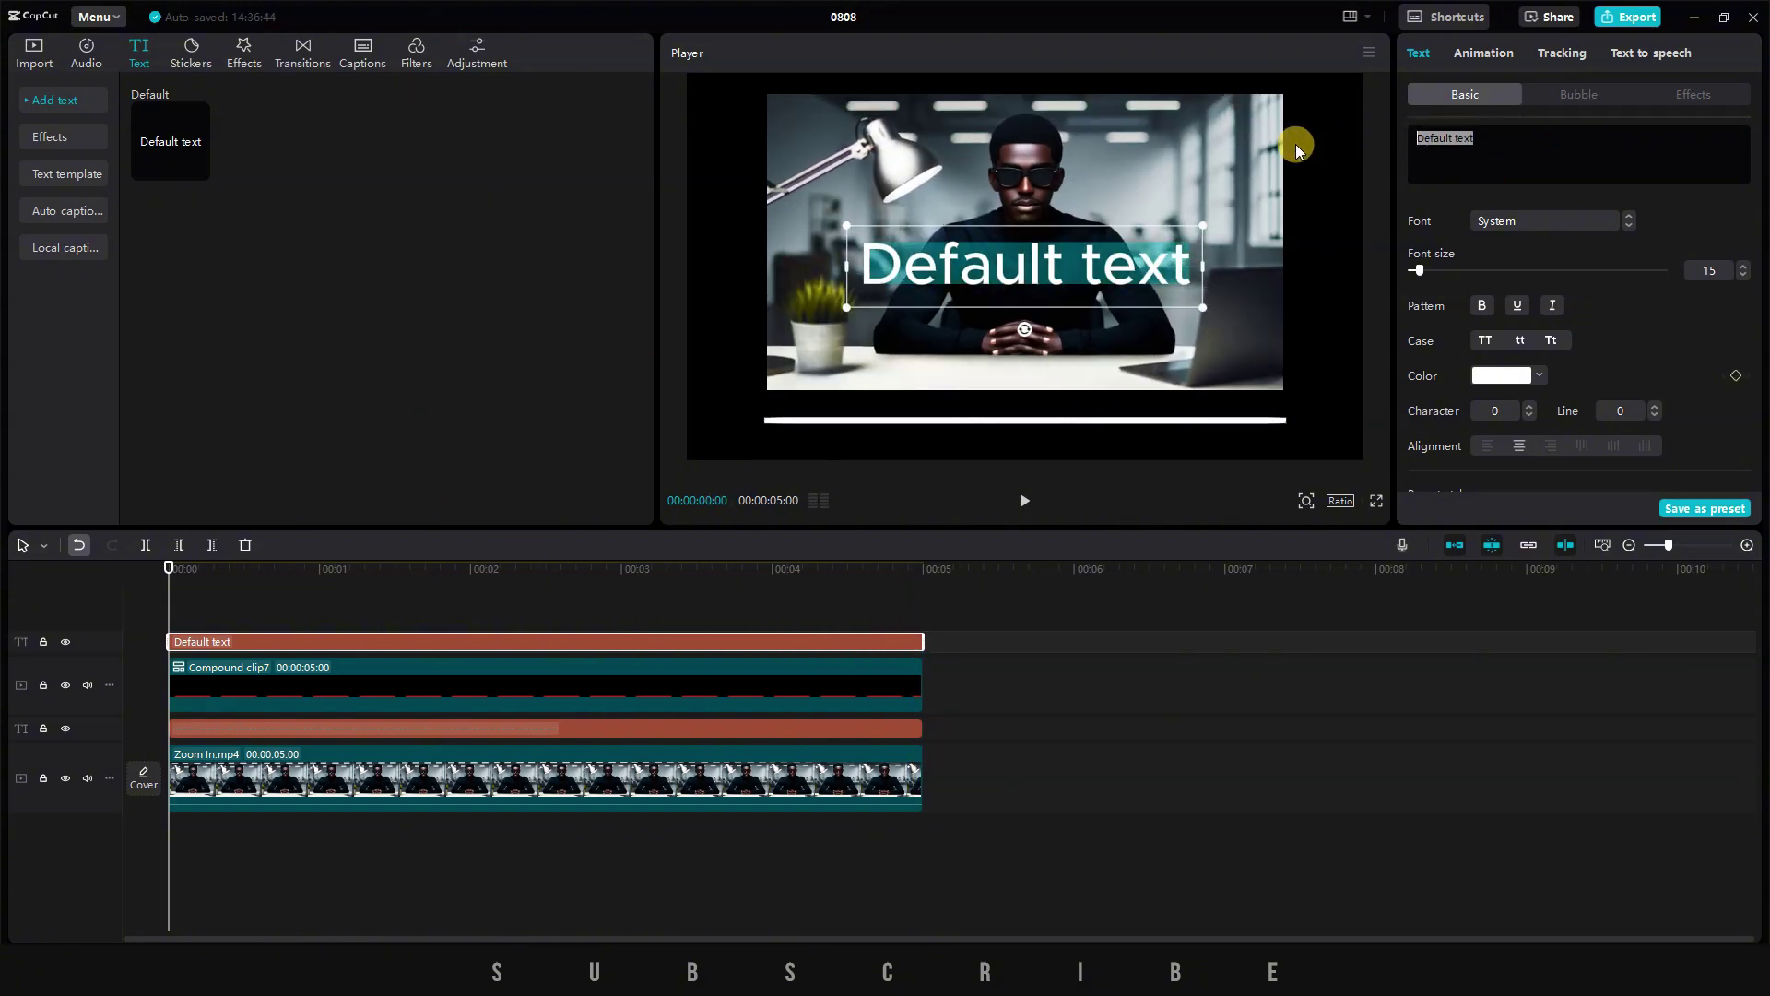
{"action": "key", "text": "BackSpace"}
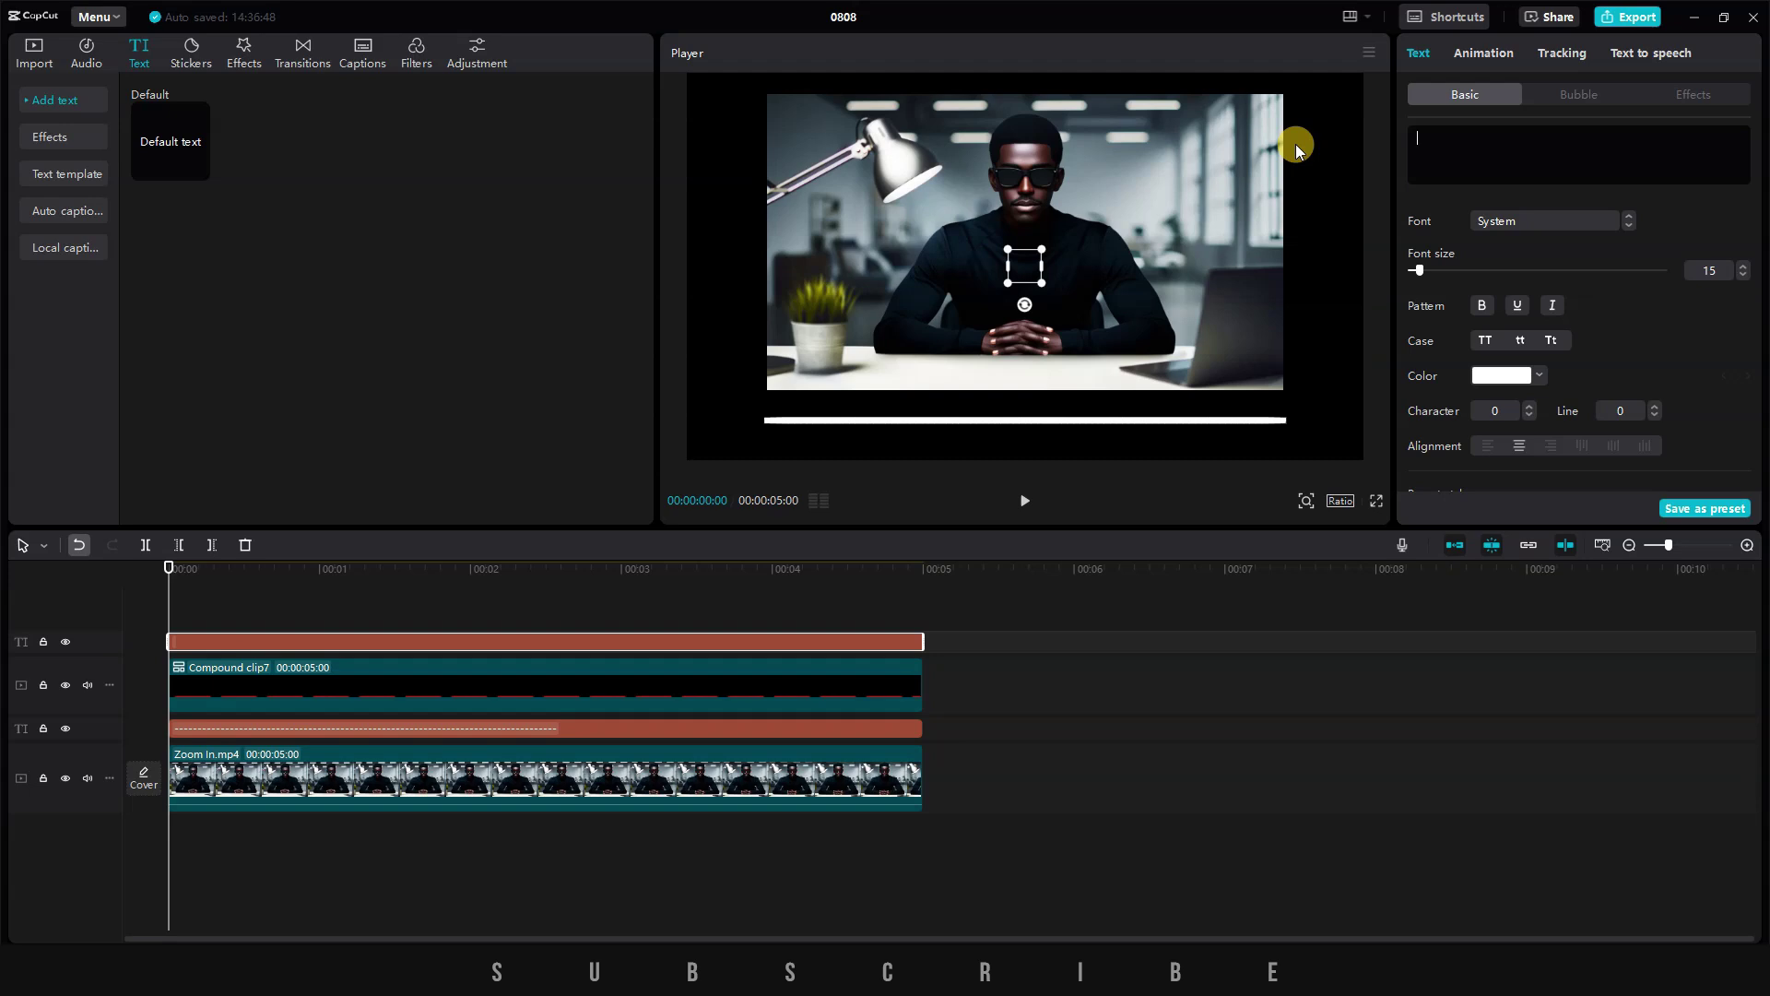
{"action": "key", "text": "Return"}
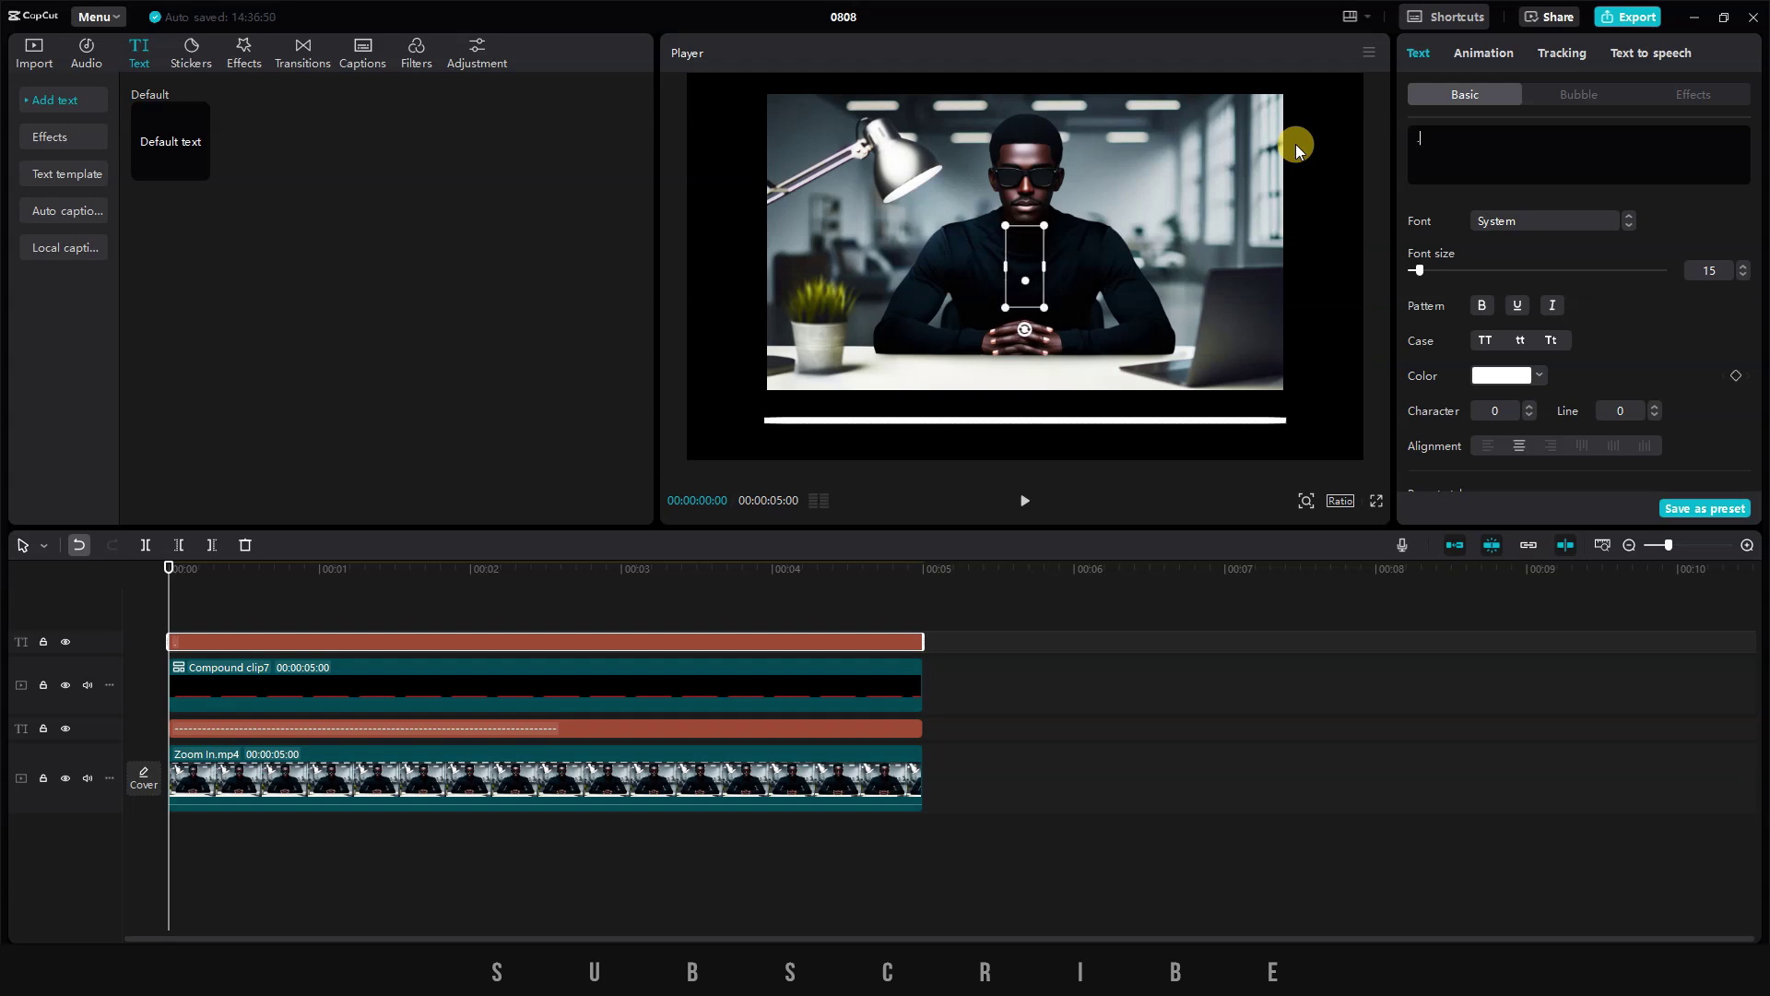
{"action": "left_click_drag", "start_coordinate": [1044, 225], "coordinate": [1122, 195]}
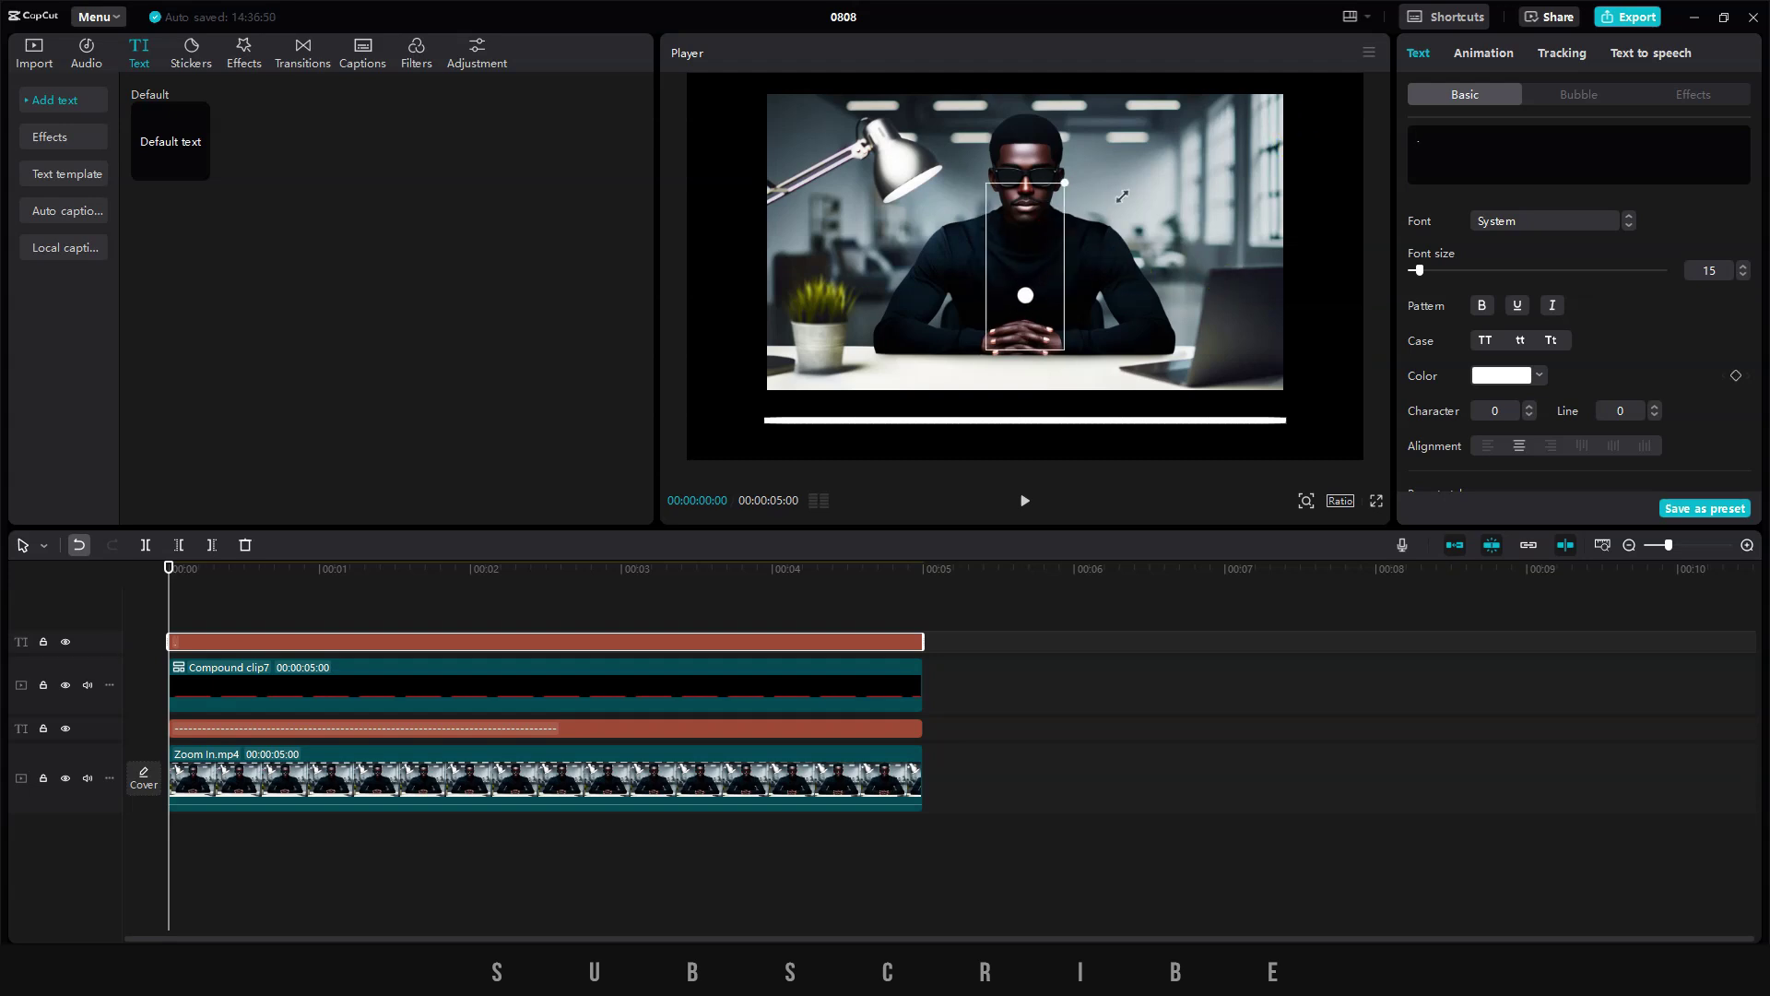
- Colour the dot red (FF0000) and place it on the left end of the line
{"action": "left_click", "coordinate": [1500, 375]}
{"action": "left_click_drag", "start_coordinate": [1623, 411], "coordinate": [1704, 394]}
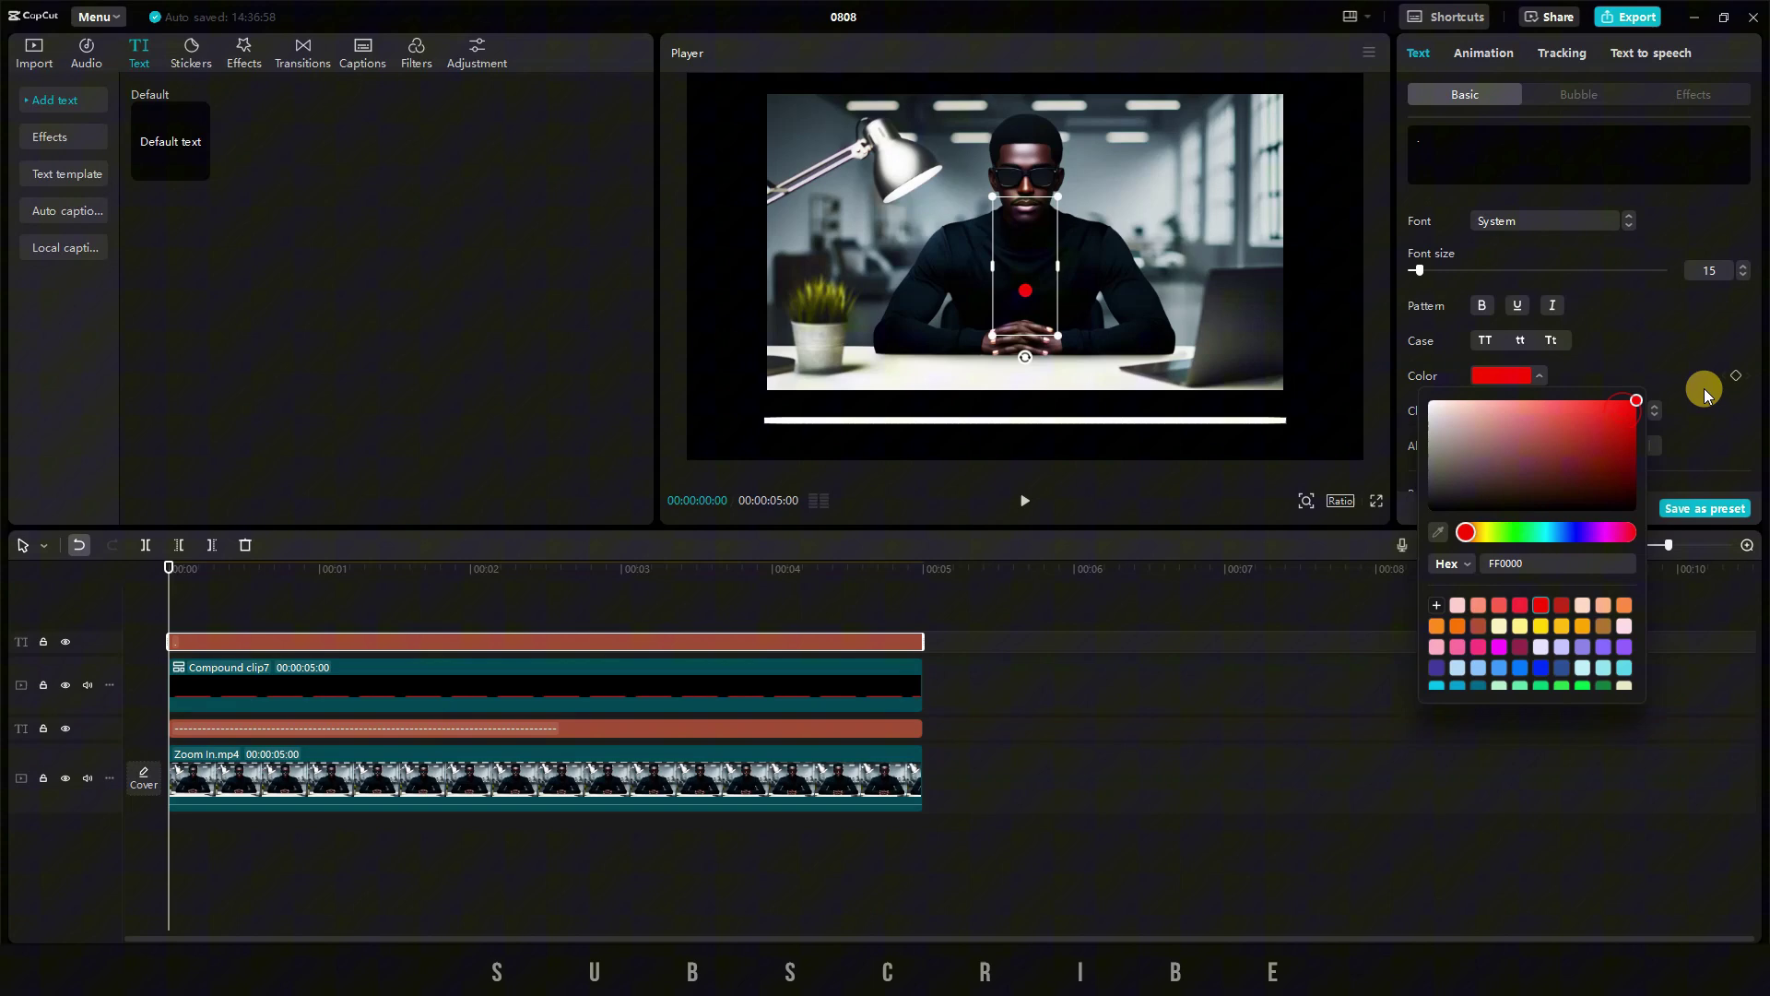
{"action": "left_click", "coordinate": [1667, 323]}
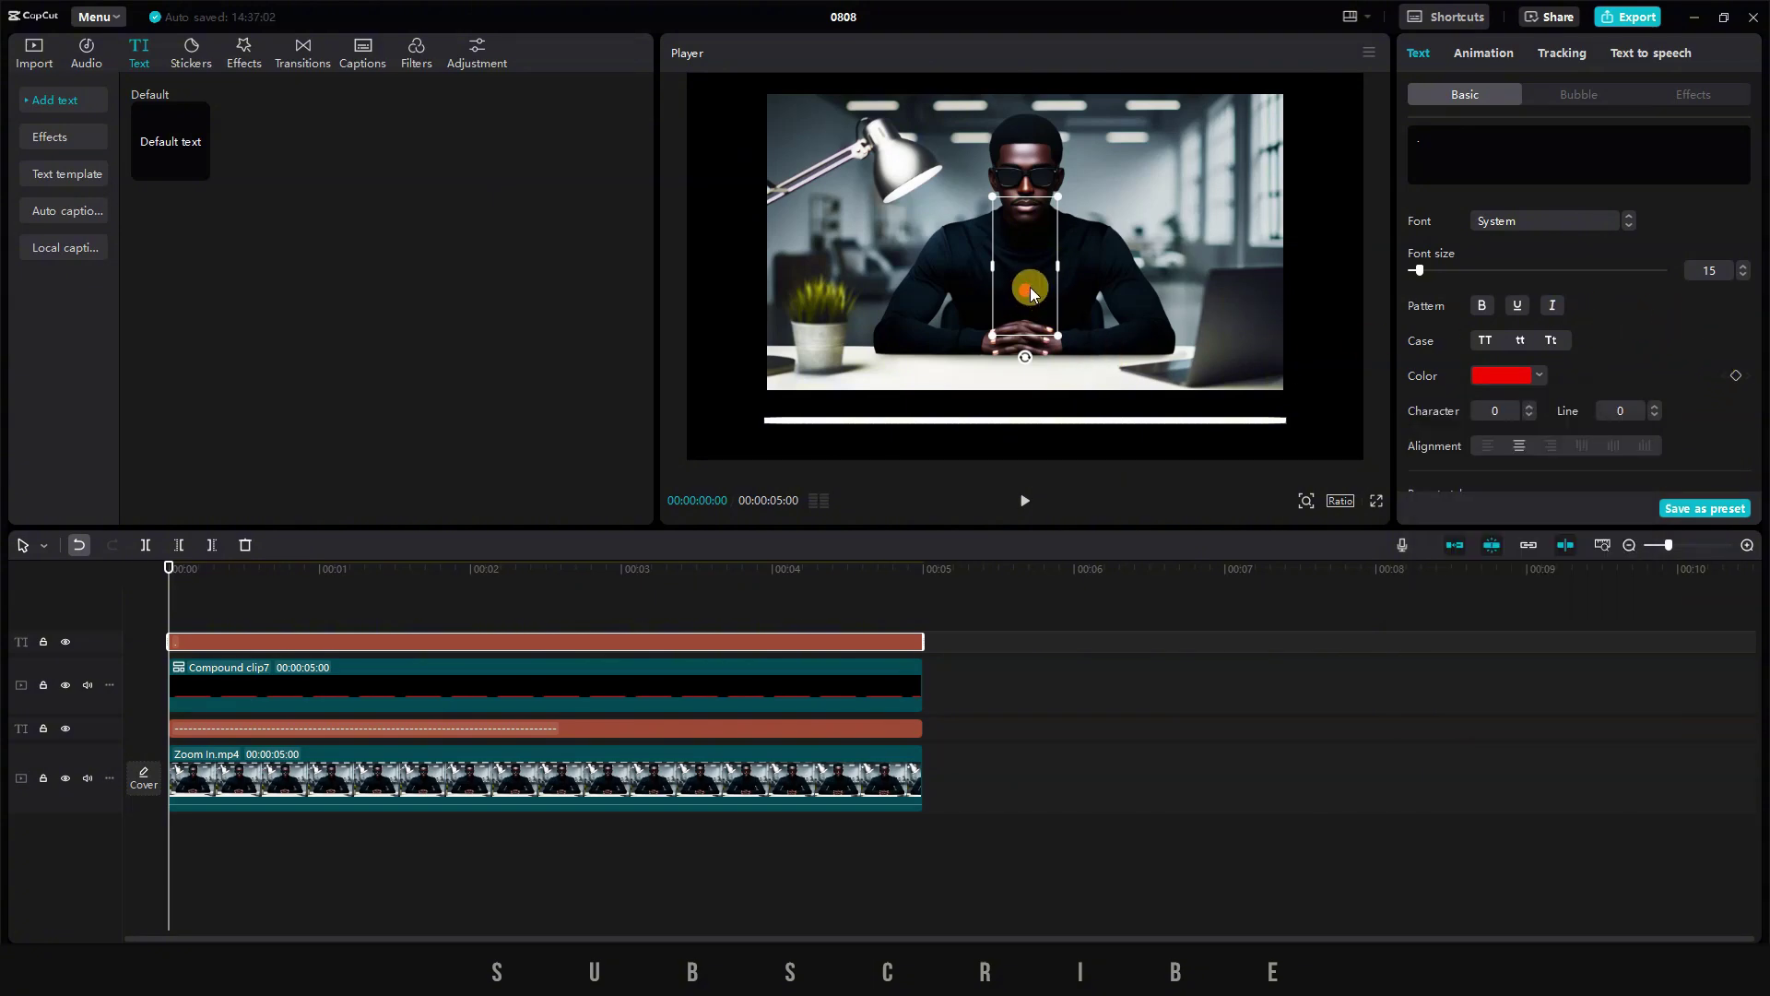
{"action": "left_click_drag", "start_coordinate": [1029, 295], "coordinate": [772, 424]}
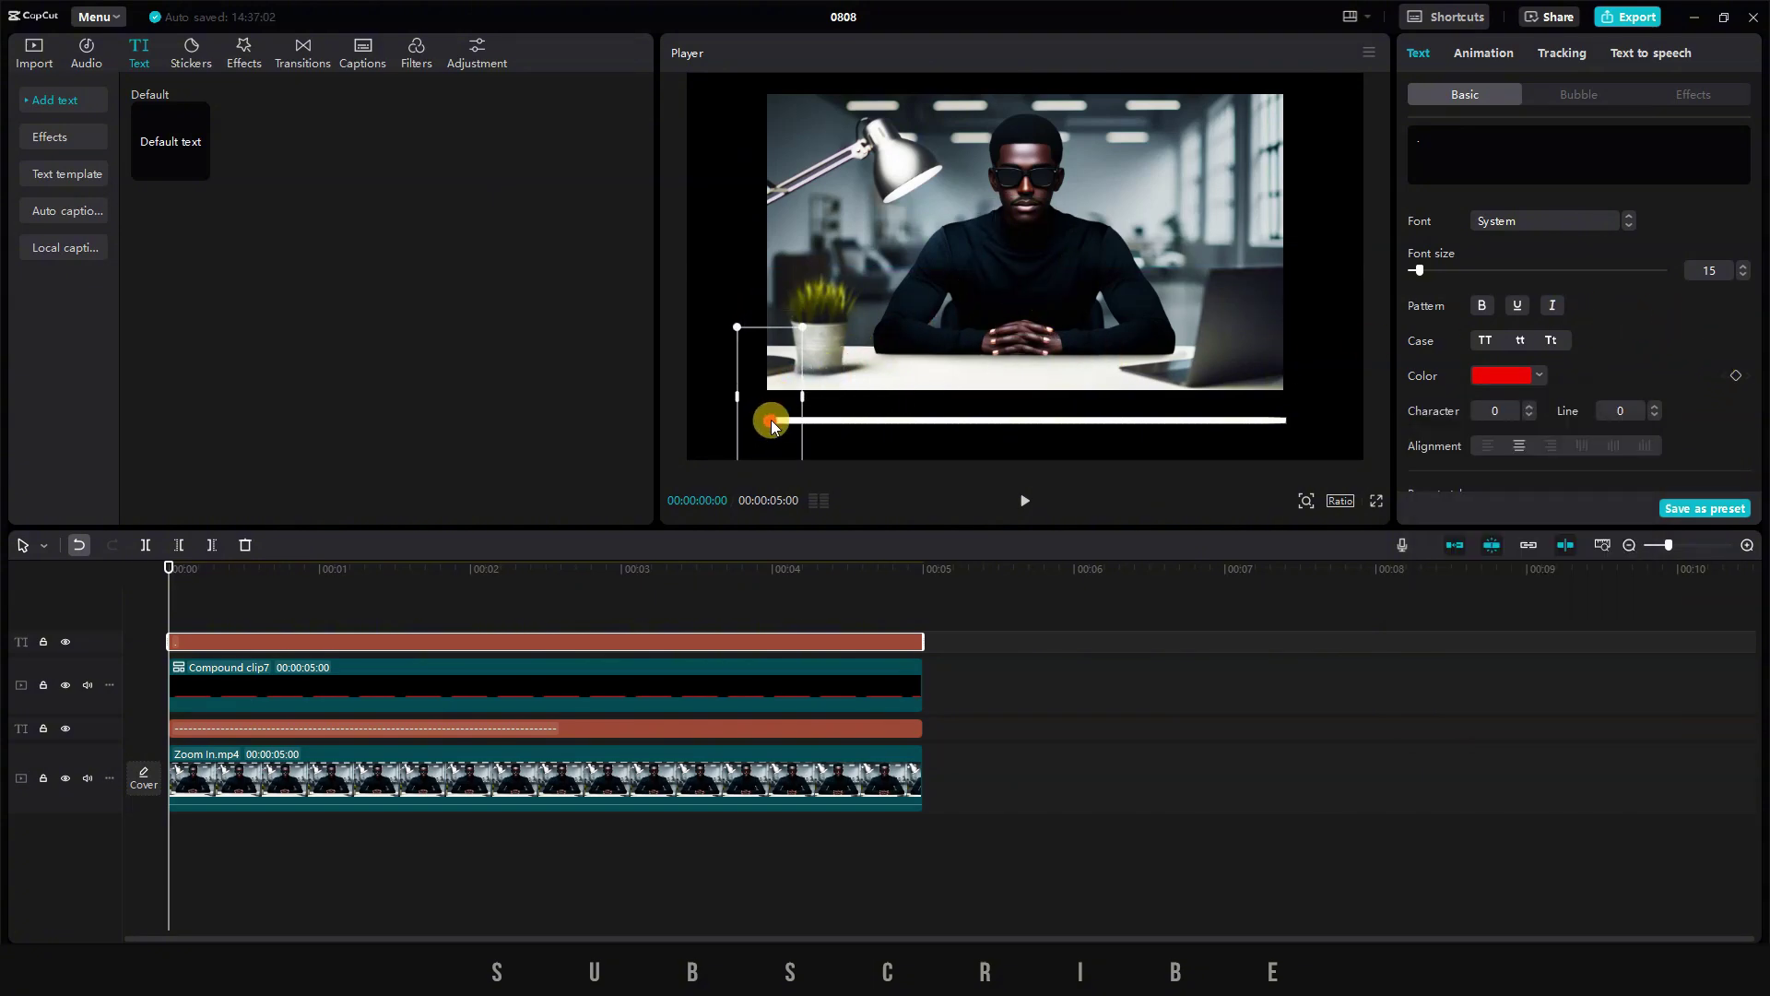
{"action": "right_click", "coordinate": [258, 641]}
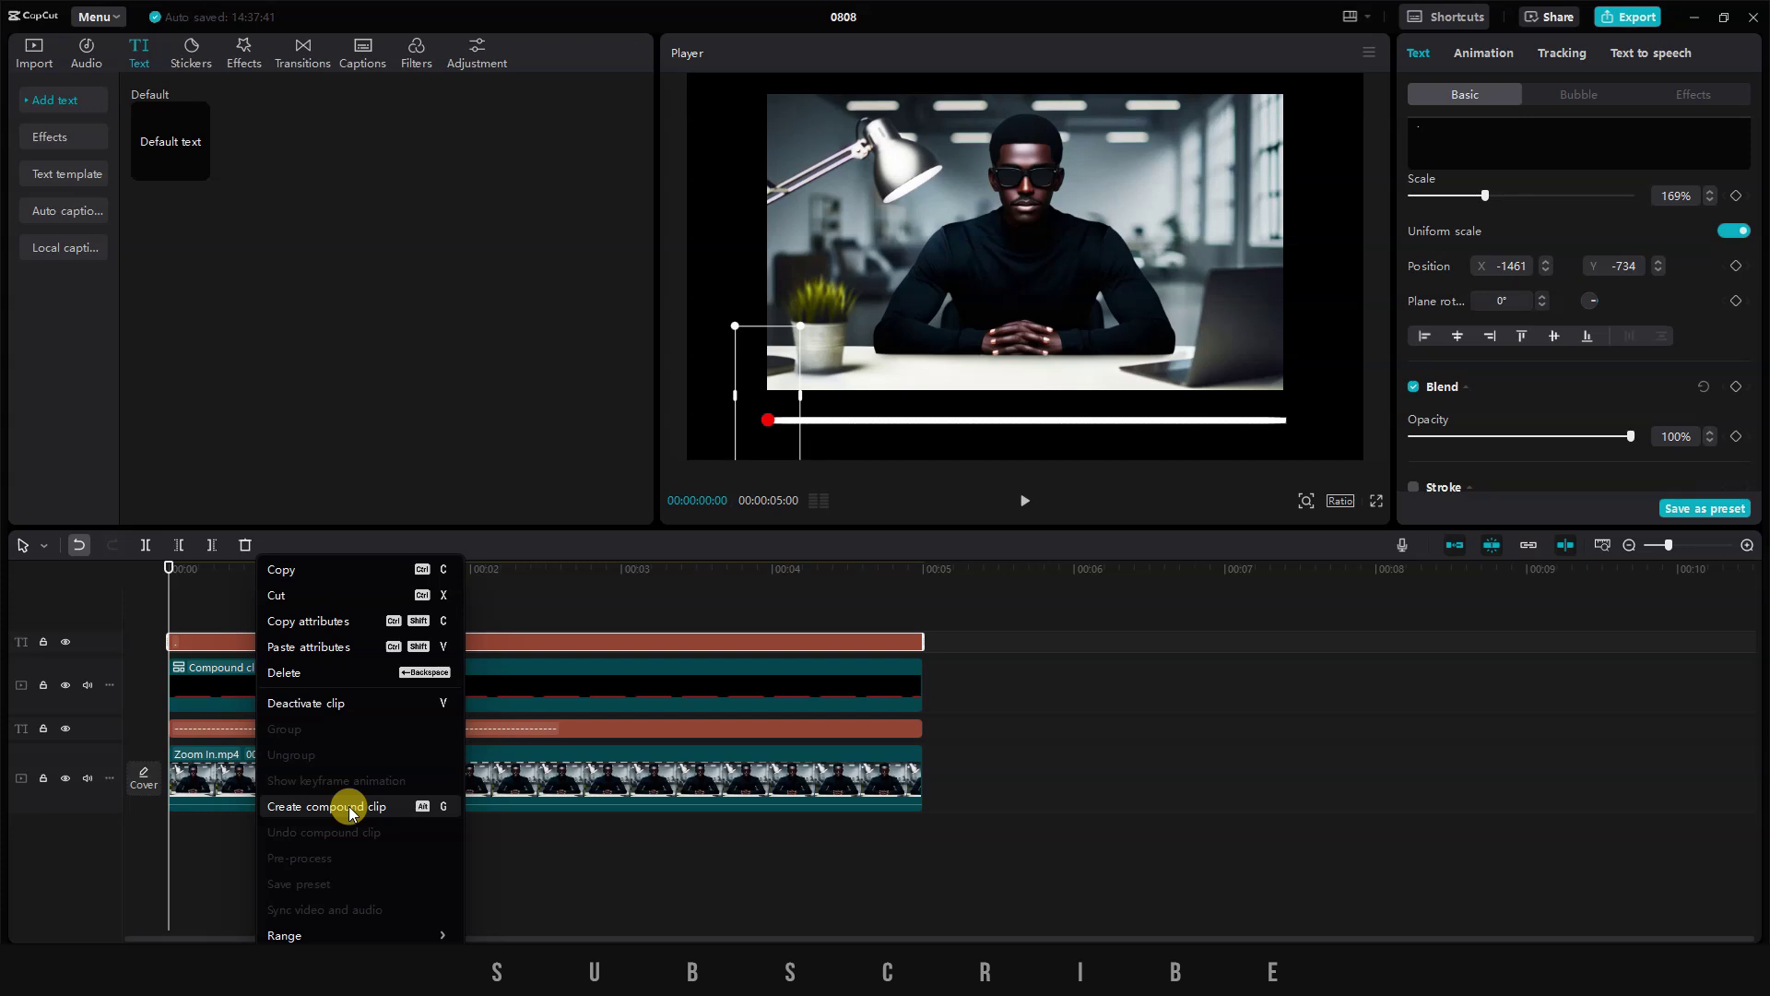
{"action": "left_click", "coordinate": [349, 806]}
{"action": "left_click", "coordinate": [1468, 54]}
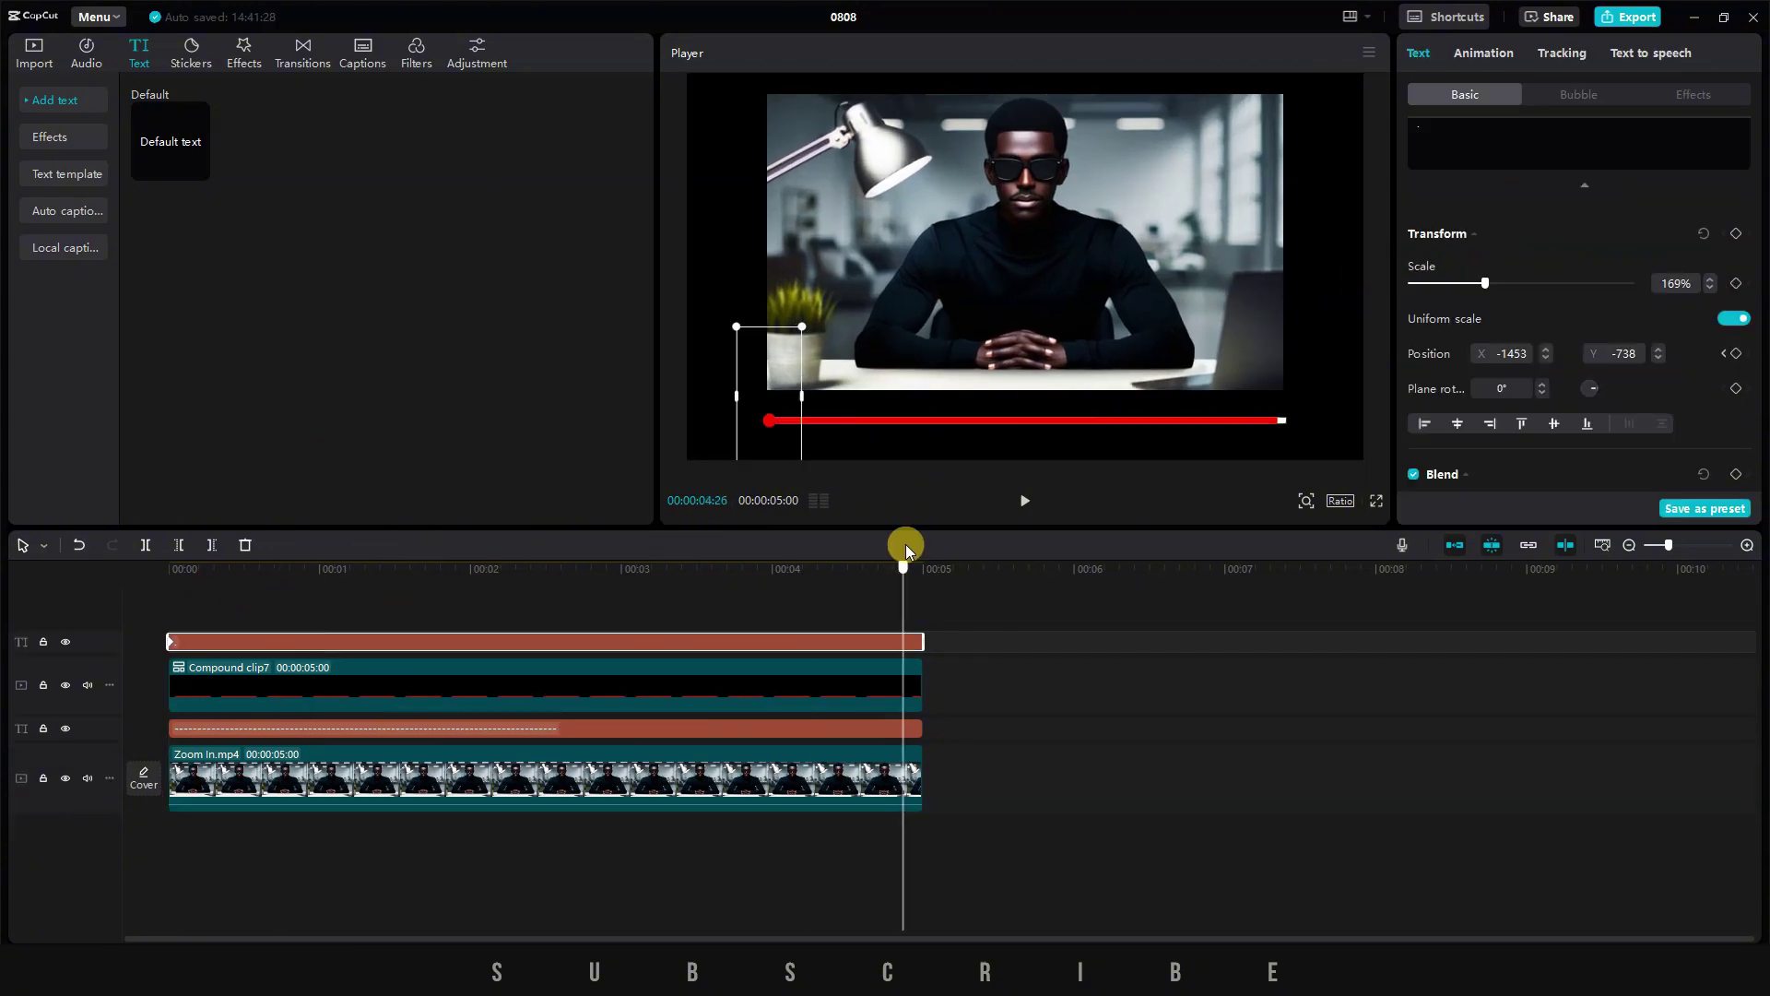
- At 00:00:05:00, move the red dot to the line's right end, set its Y position to -738, and play the animation
{"action": "left_click", "coordinate": [906, 553]}
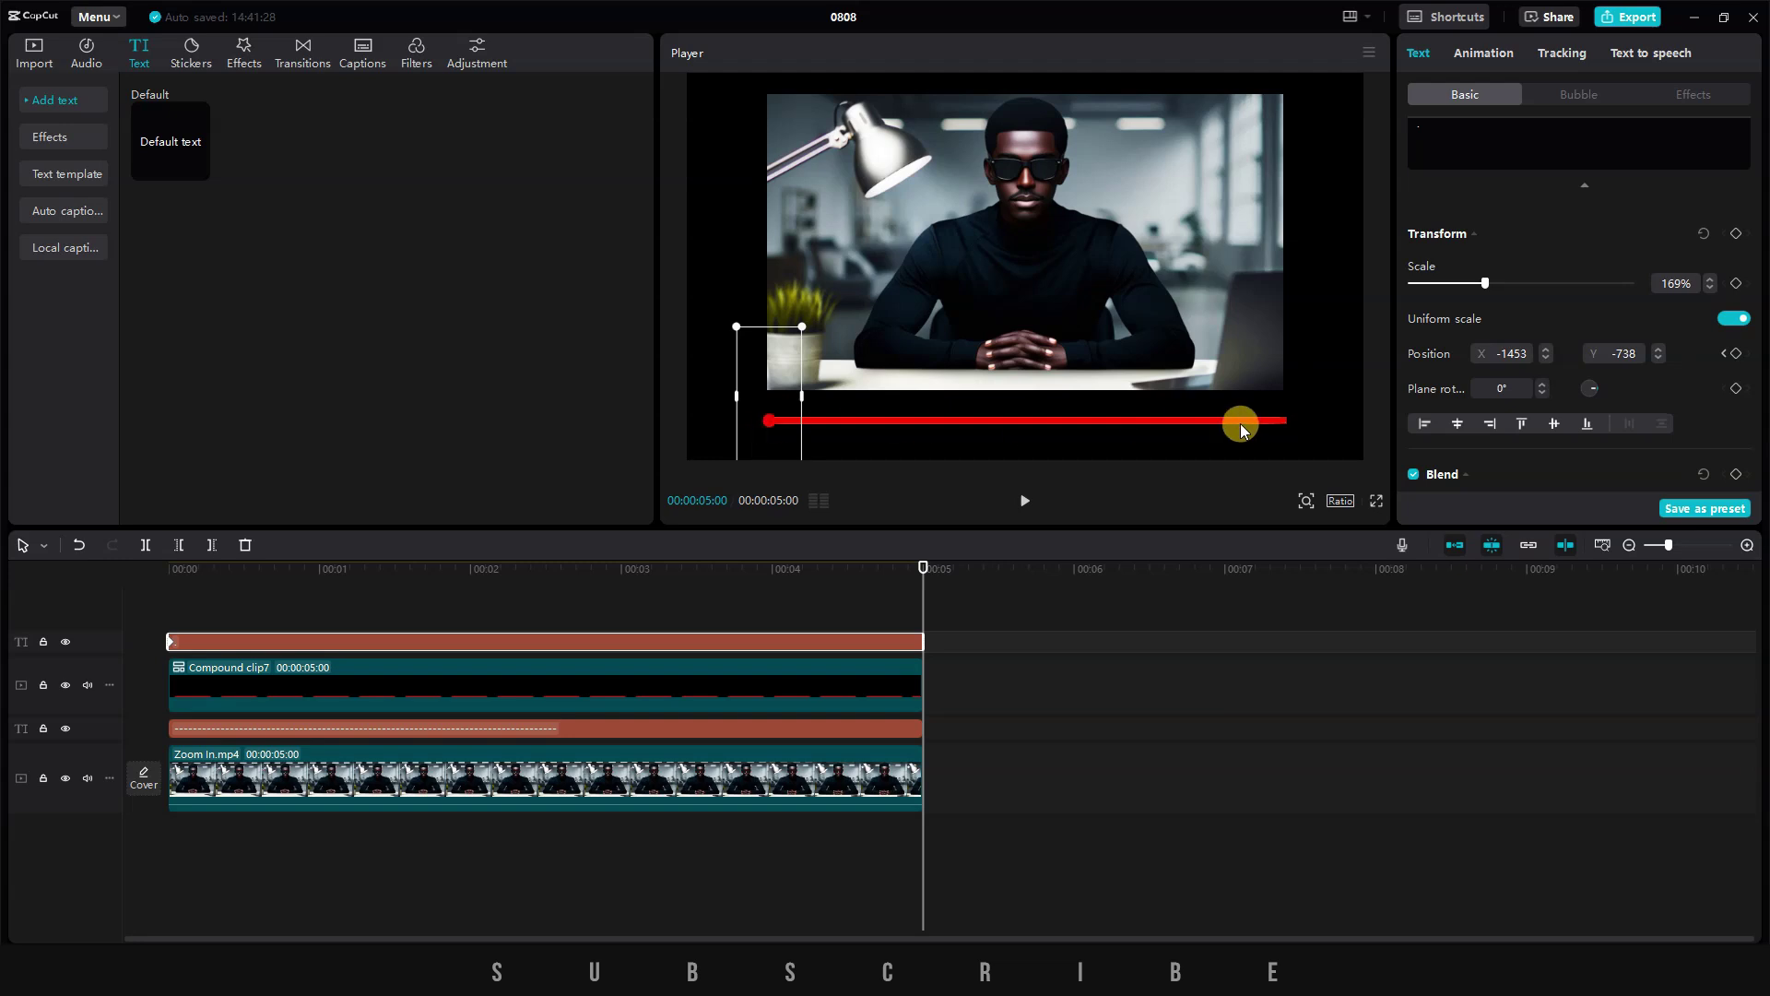
{"action": "left_click_drag", "start_coordinate": [1646, 358], "coordinate": [1612, 348]}
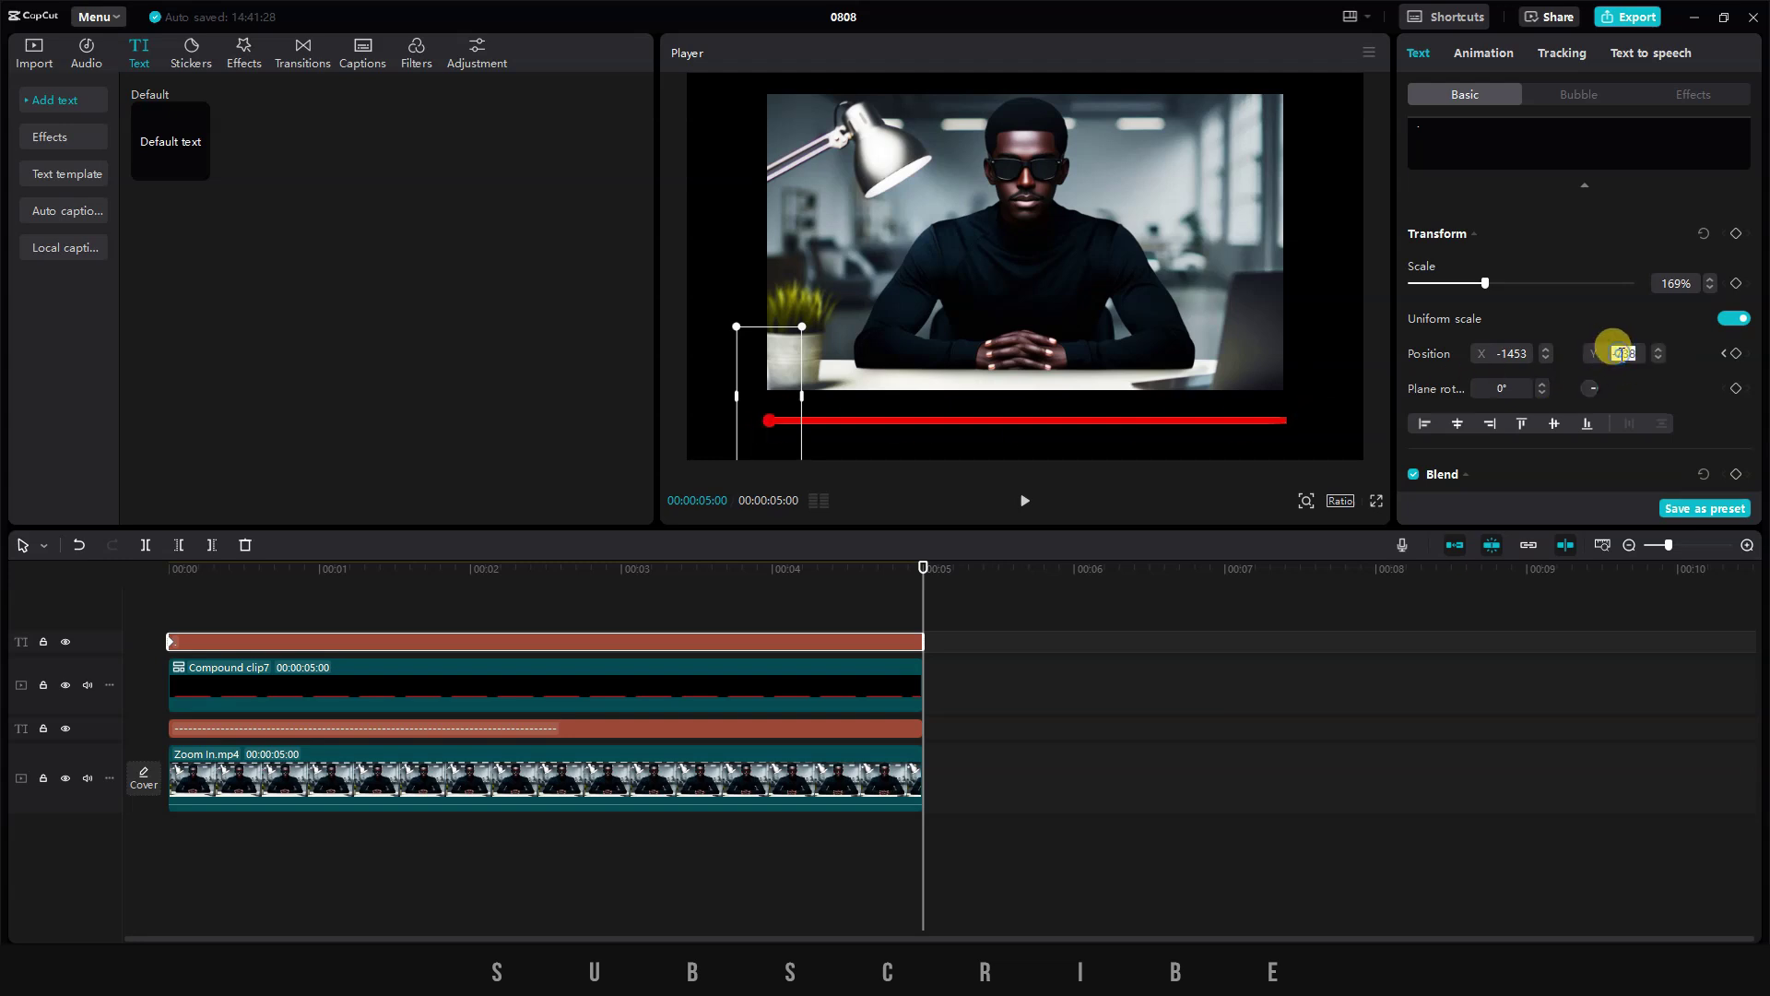
{"action": "left_click_drag", "start_coordinate": [770, 419], "coordinate": [1290, 390]}
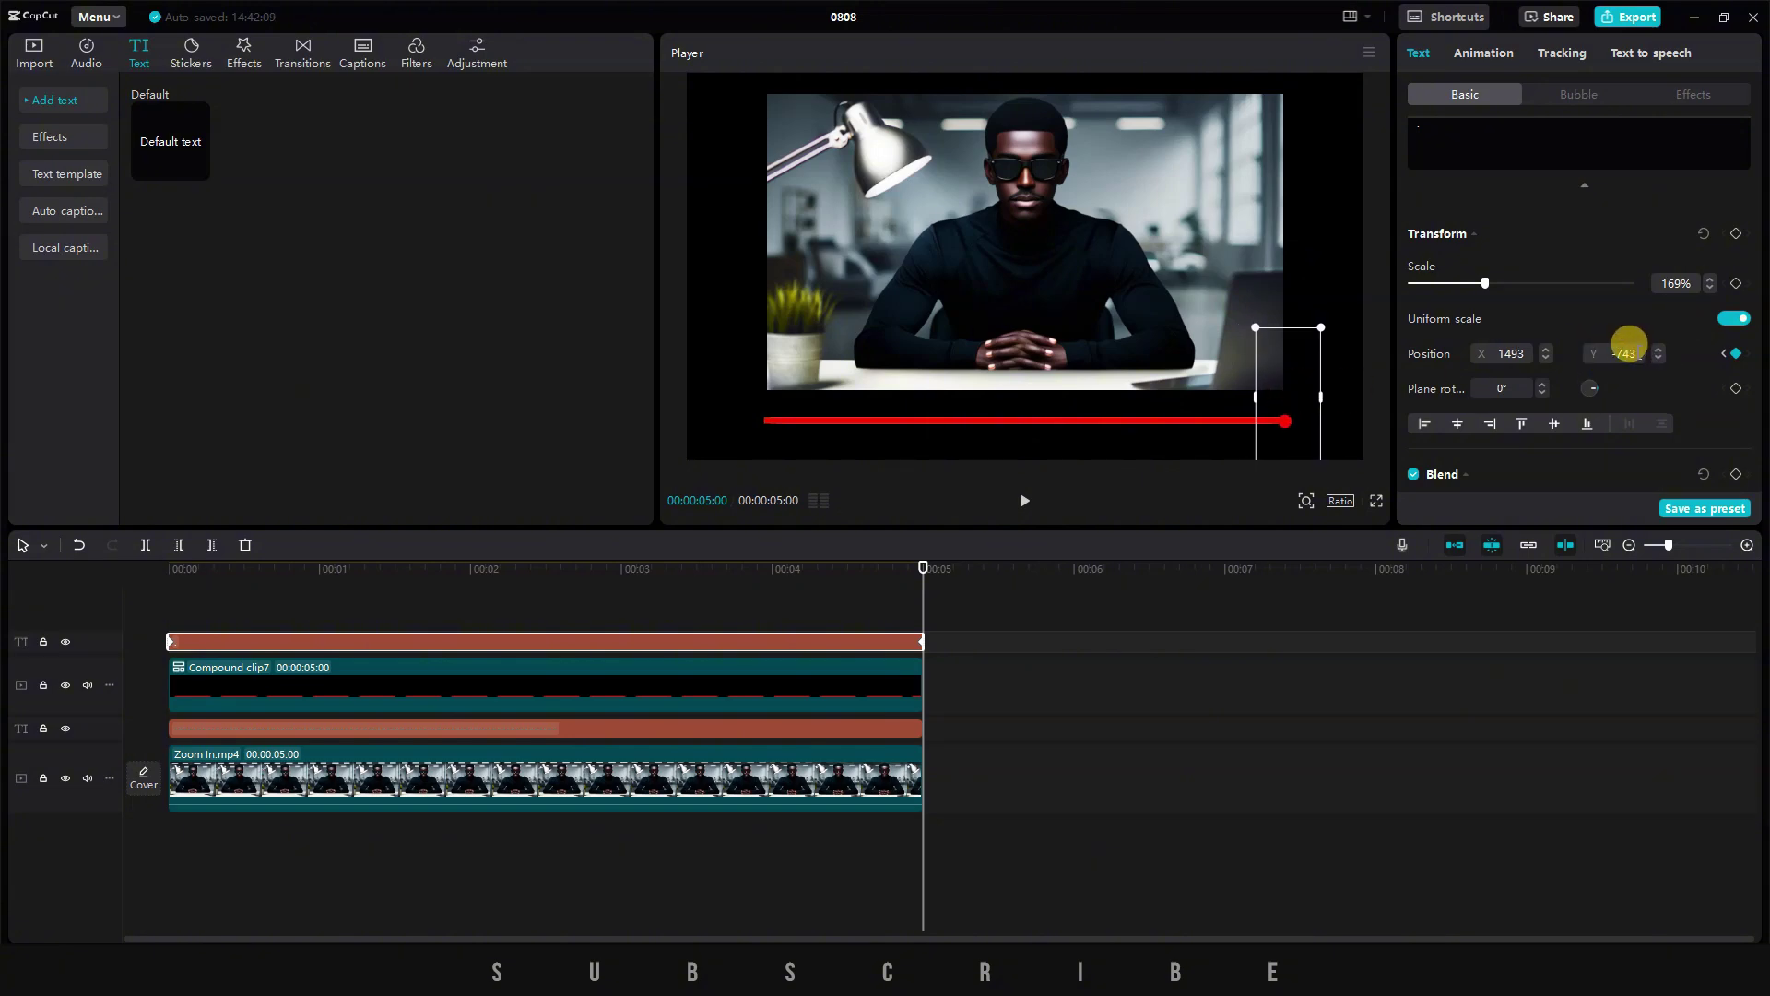
{"action": "type", "text": "-738"}
{"action": "key", "text": "Return"}
{"action": "left_click", "coordinate": [181, 593]}
{"action": "key", "text": "space"}
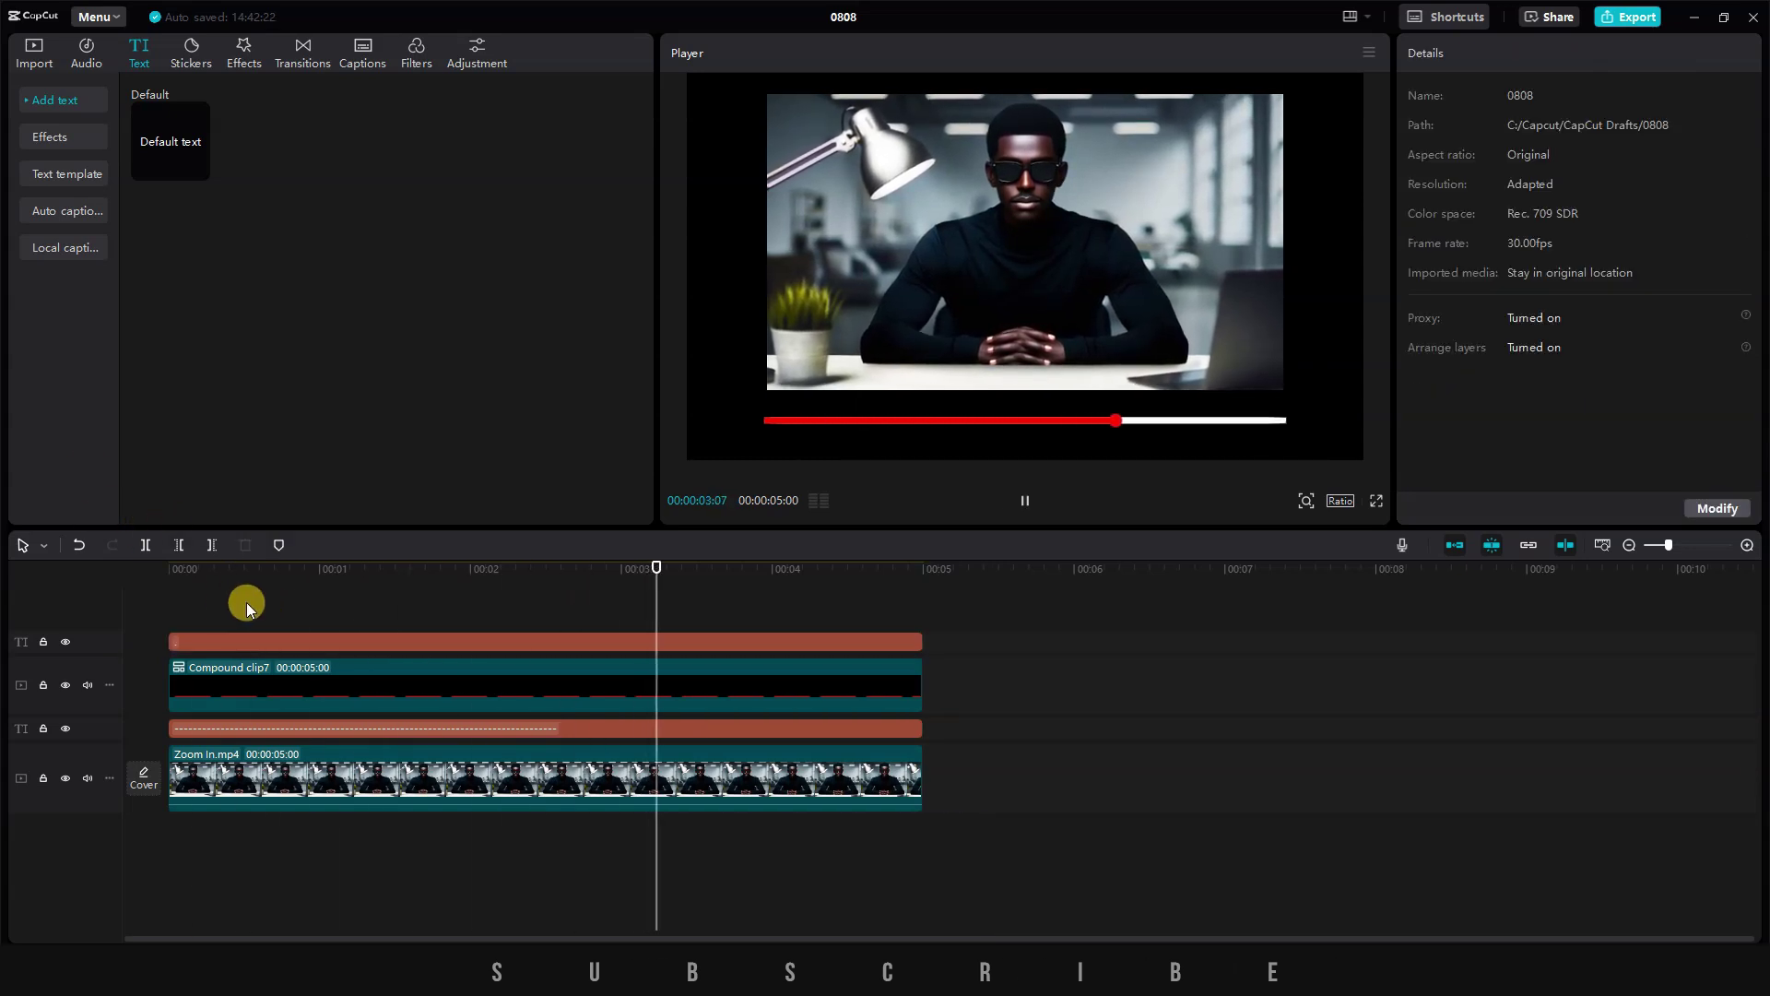
- Select the dot's text clip at the start of the timeline and realign the dot with the line's left end
{"action": "left_click", "coordinate": [171, 592]}
{"action": "left_click", "coordinate": [175, 641]}
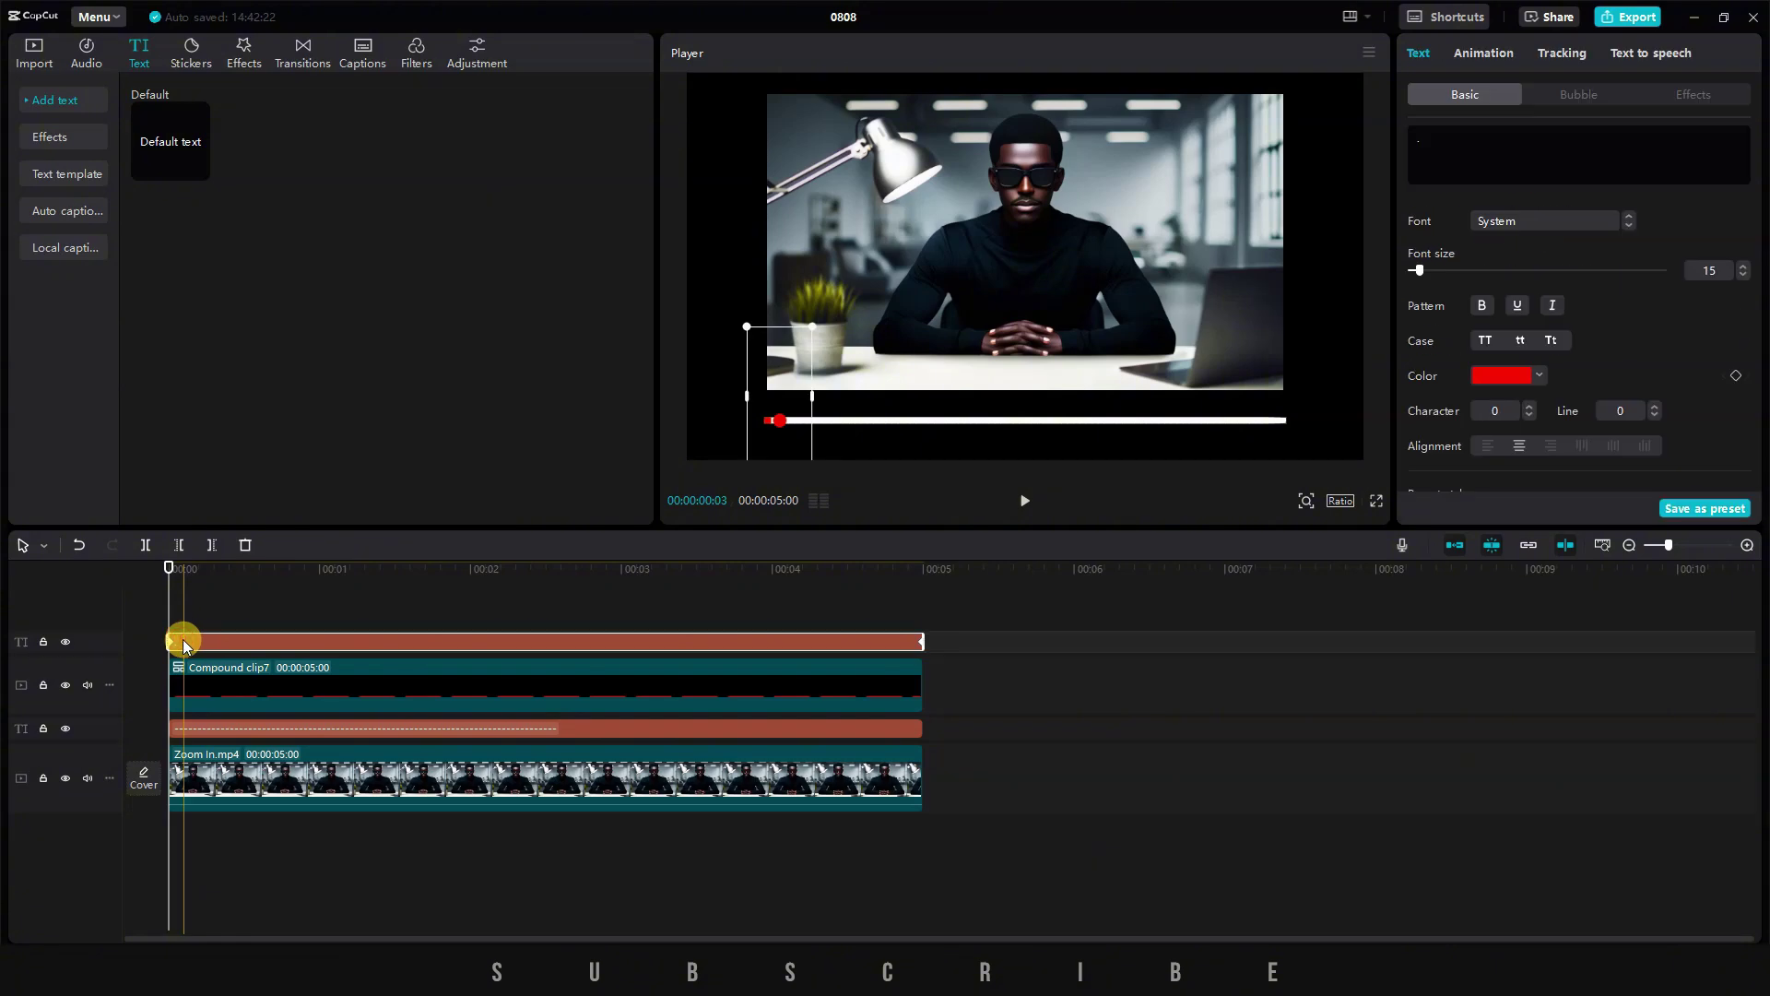
{"action": "key", "text": "ctrl+equal"}
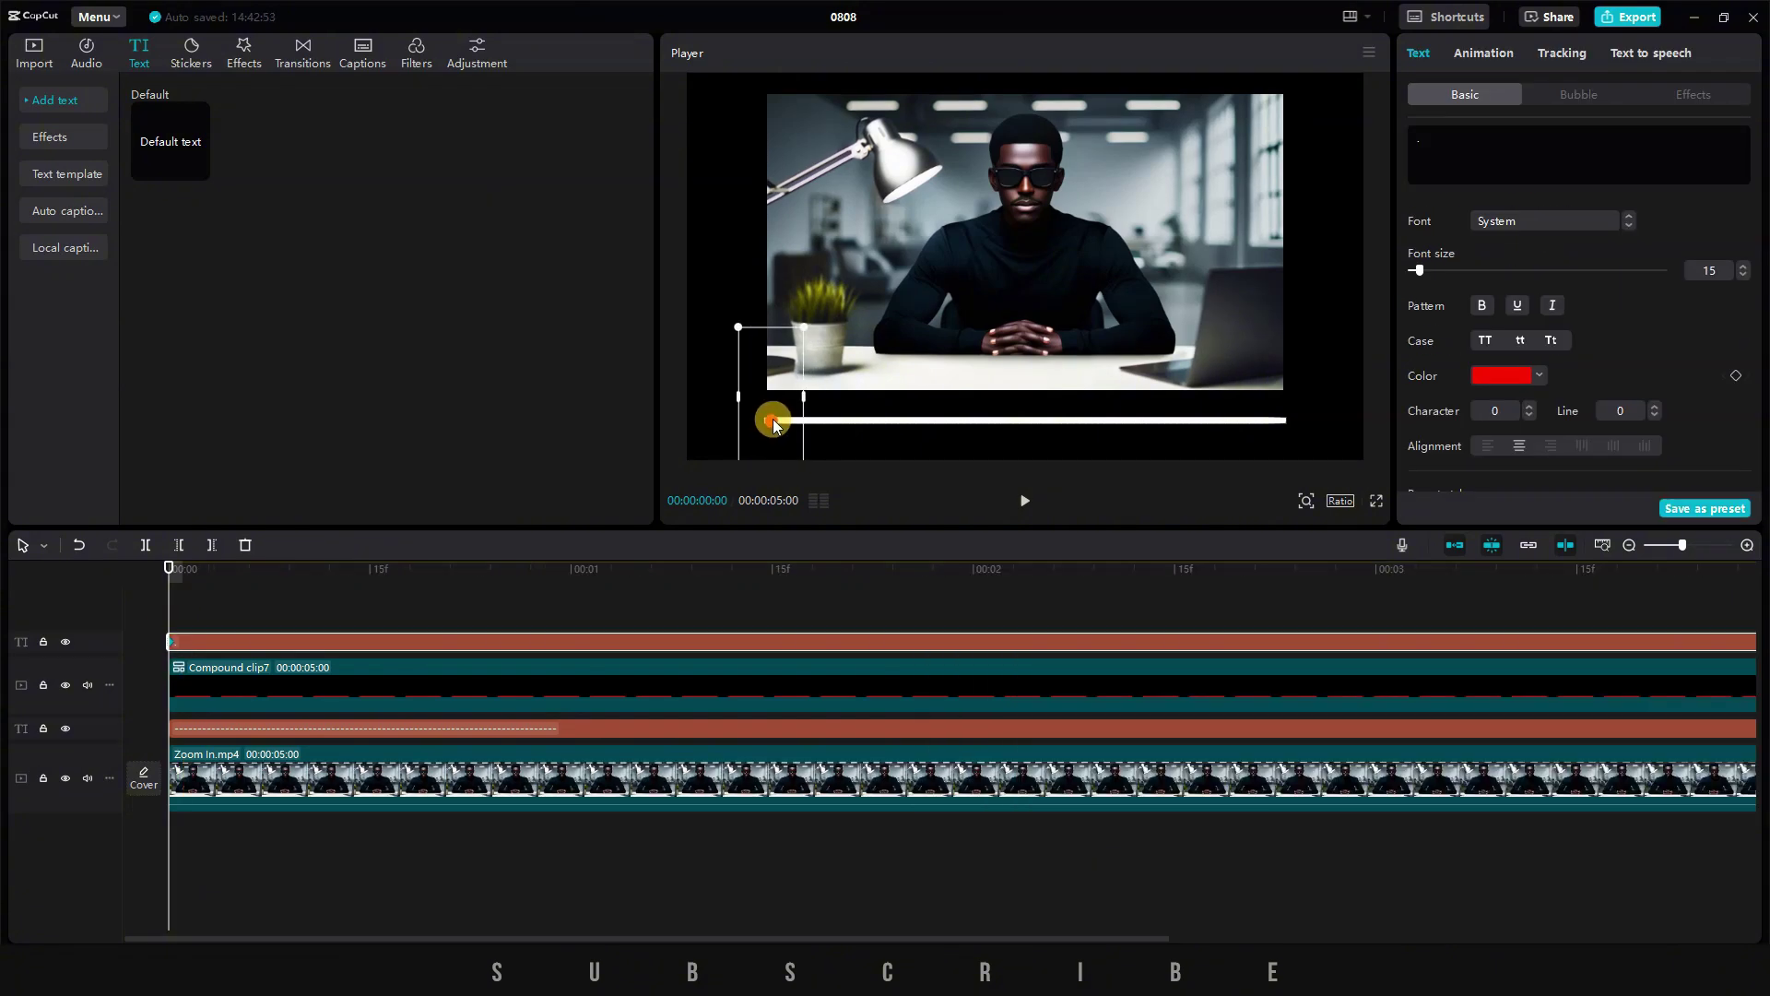
{"action": "left_click", "coordinate": [474, 600]}
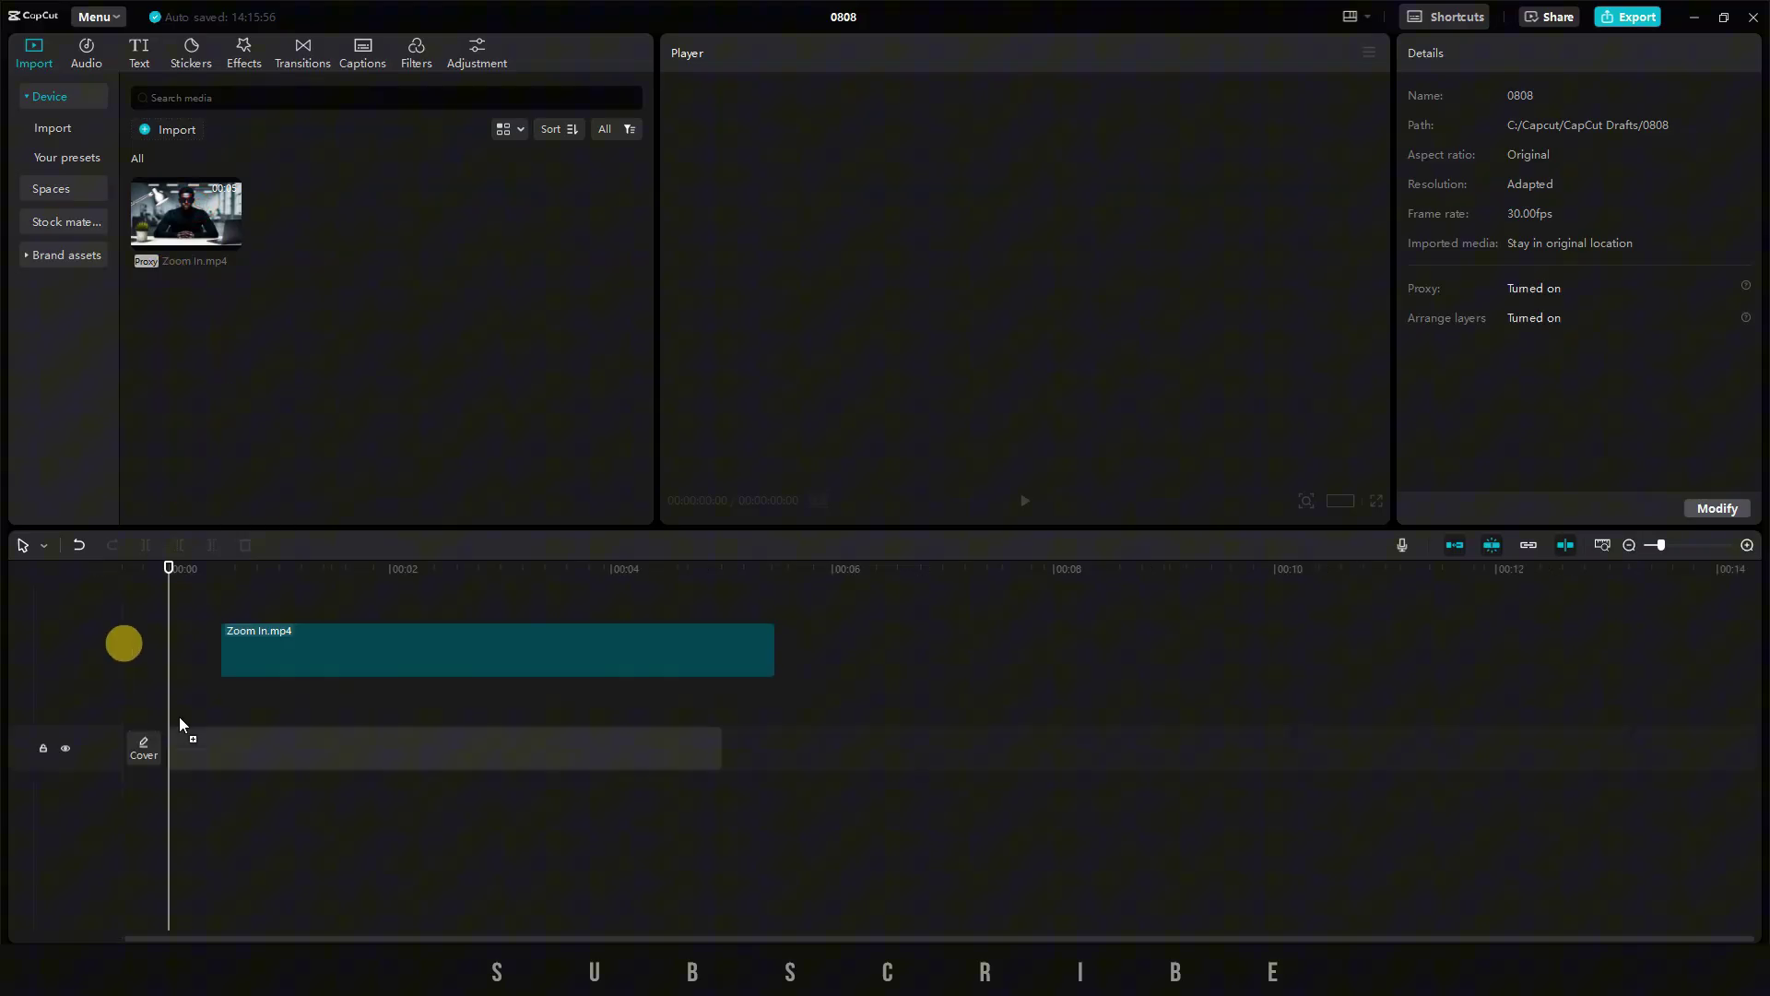
- Place Zoom In.mp4 at the start of the timeline and add a default text clip above it, extended to the video's end
{"action": "left_click_drag", "start_coordinate": [179, 724], "coordinate": [169, 729]}
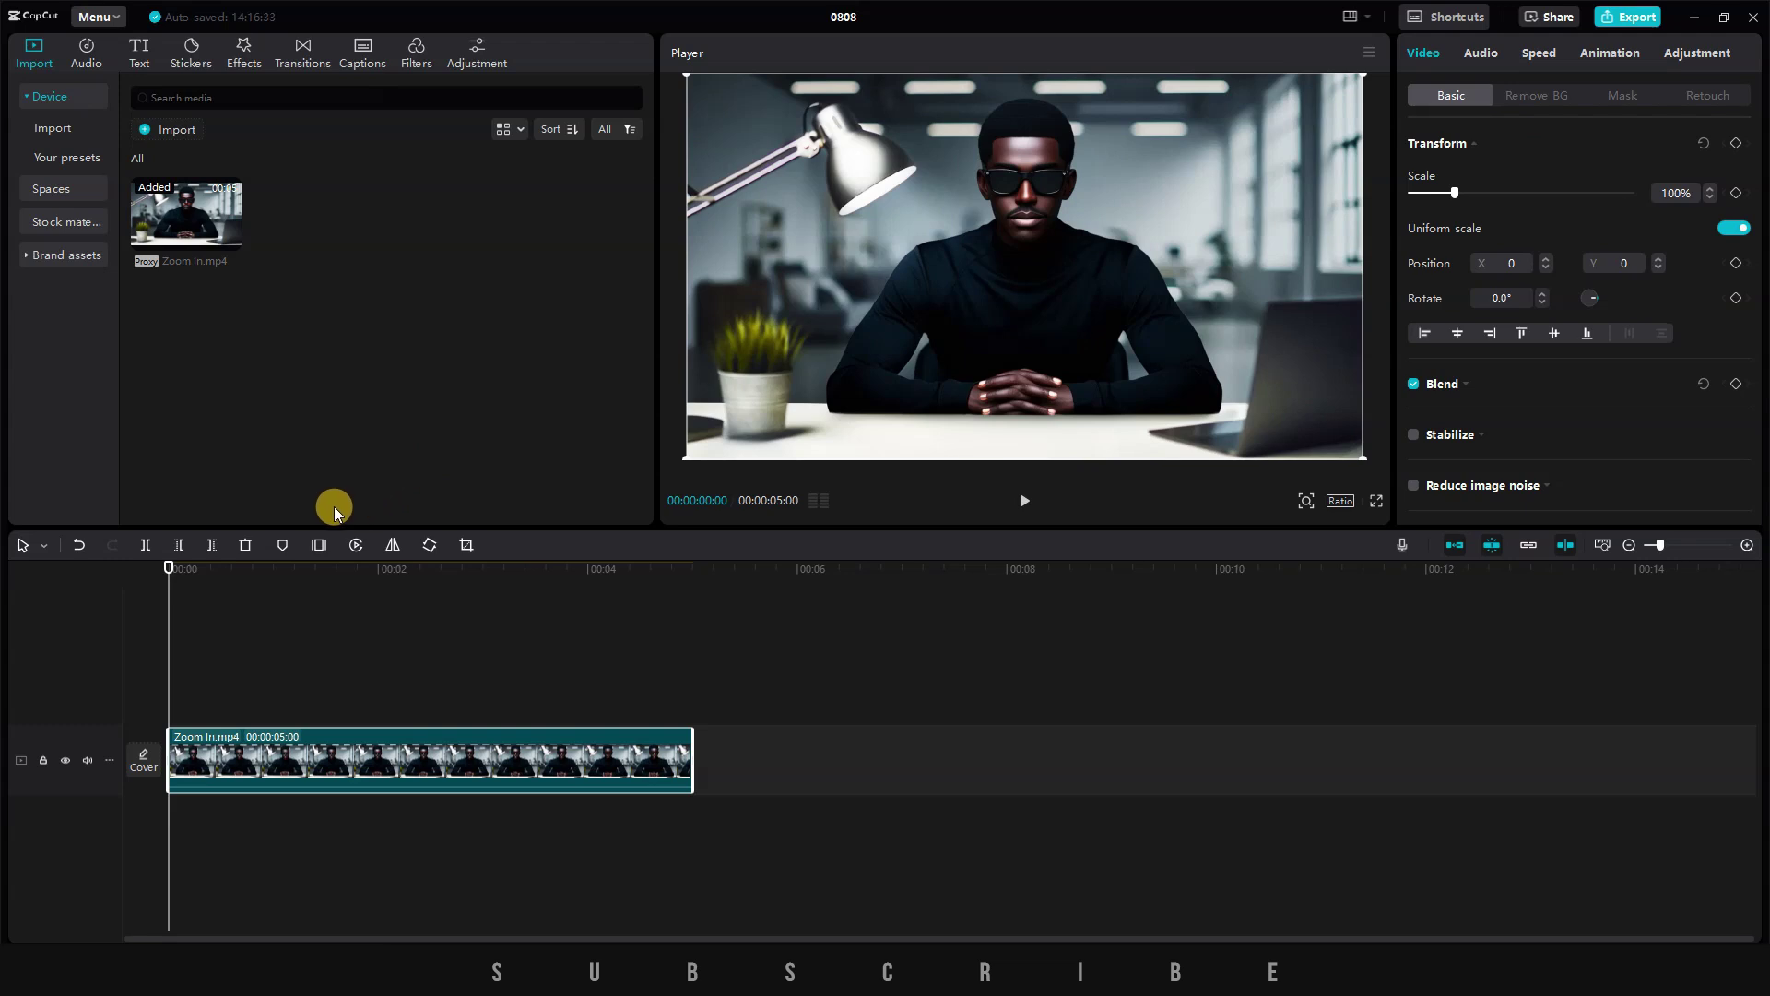
{"action": "left_click", "coordinate": [724, 521]}
{"action": "left_click", "coordinate": [143, 58]}
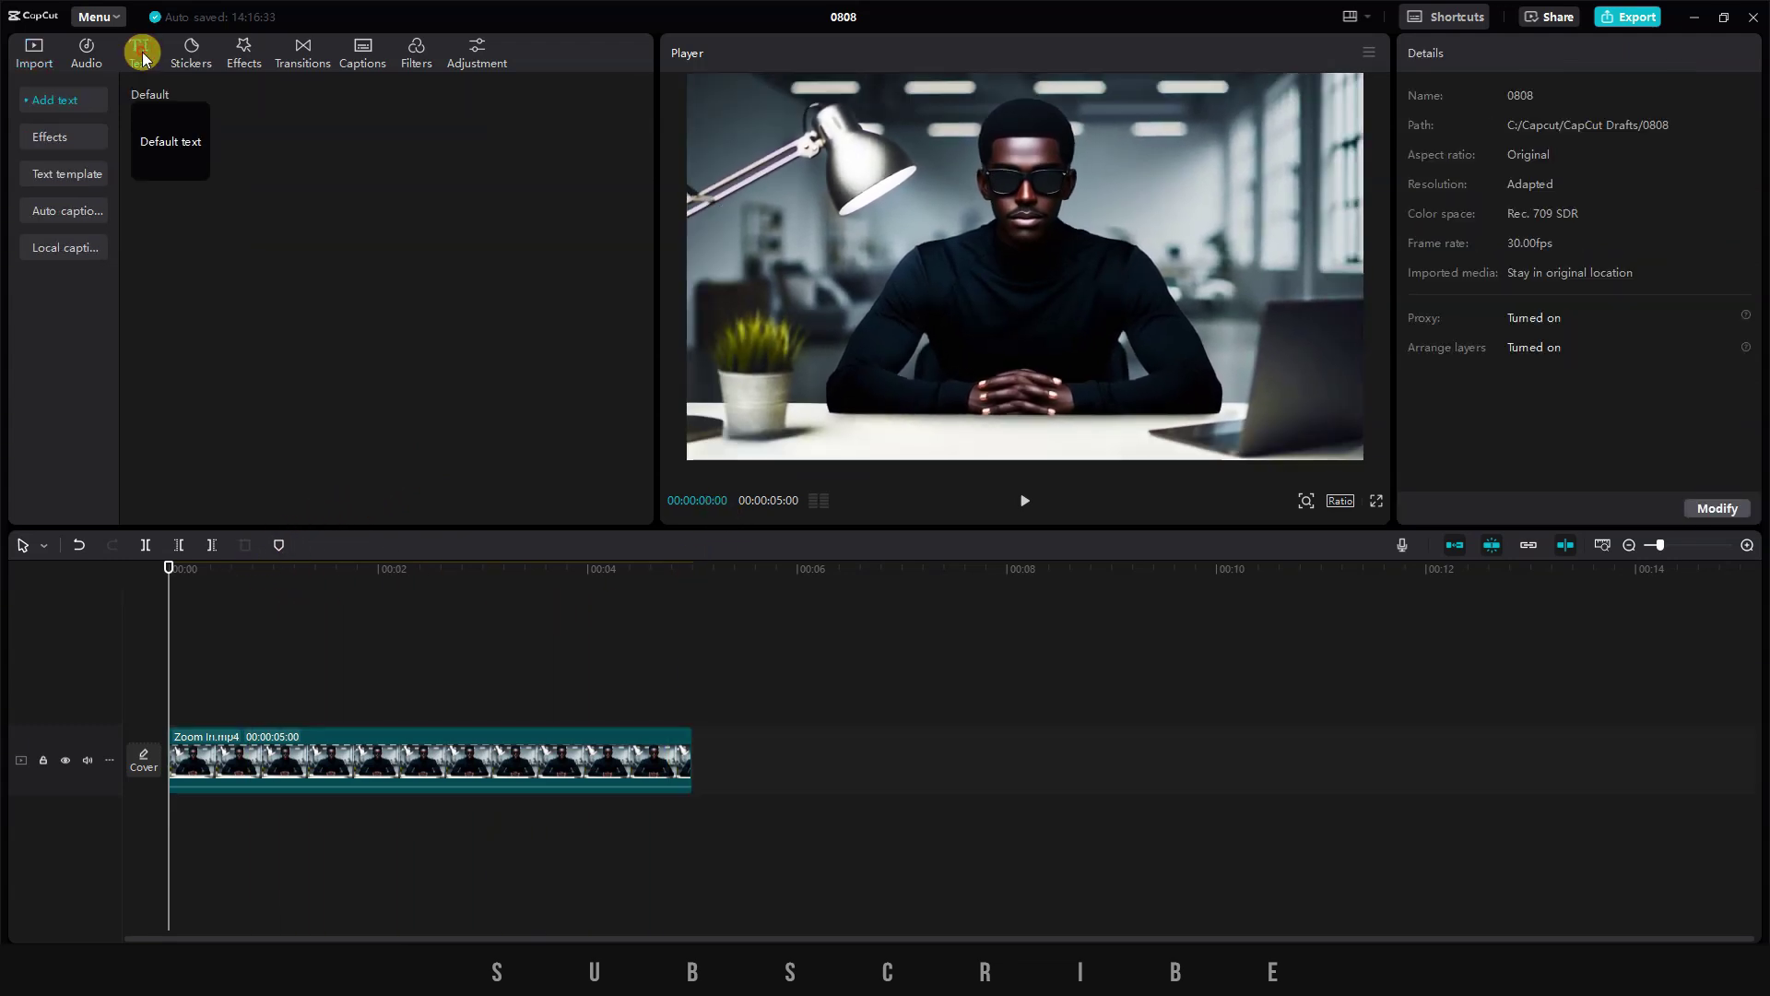
{"action": "left_click", "coordinate": [157, 119]}
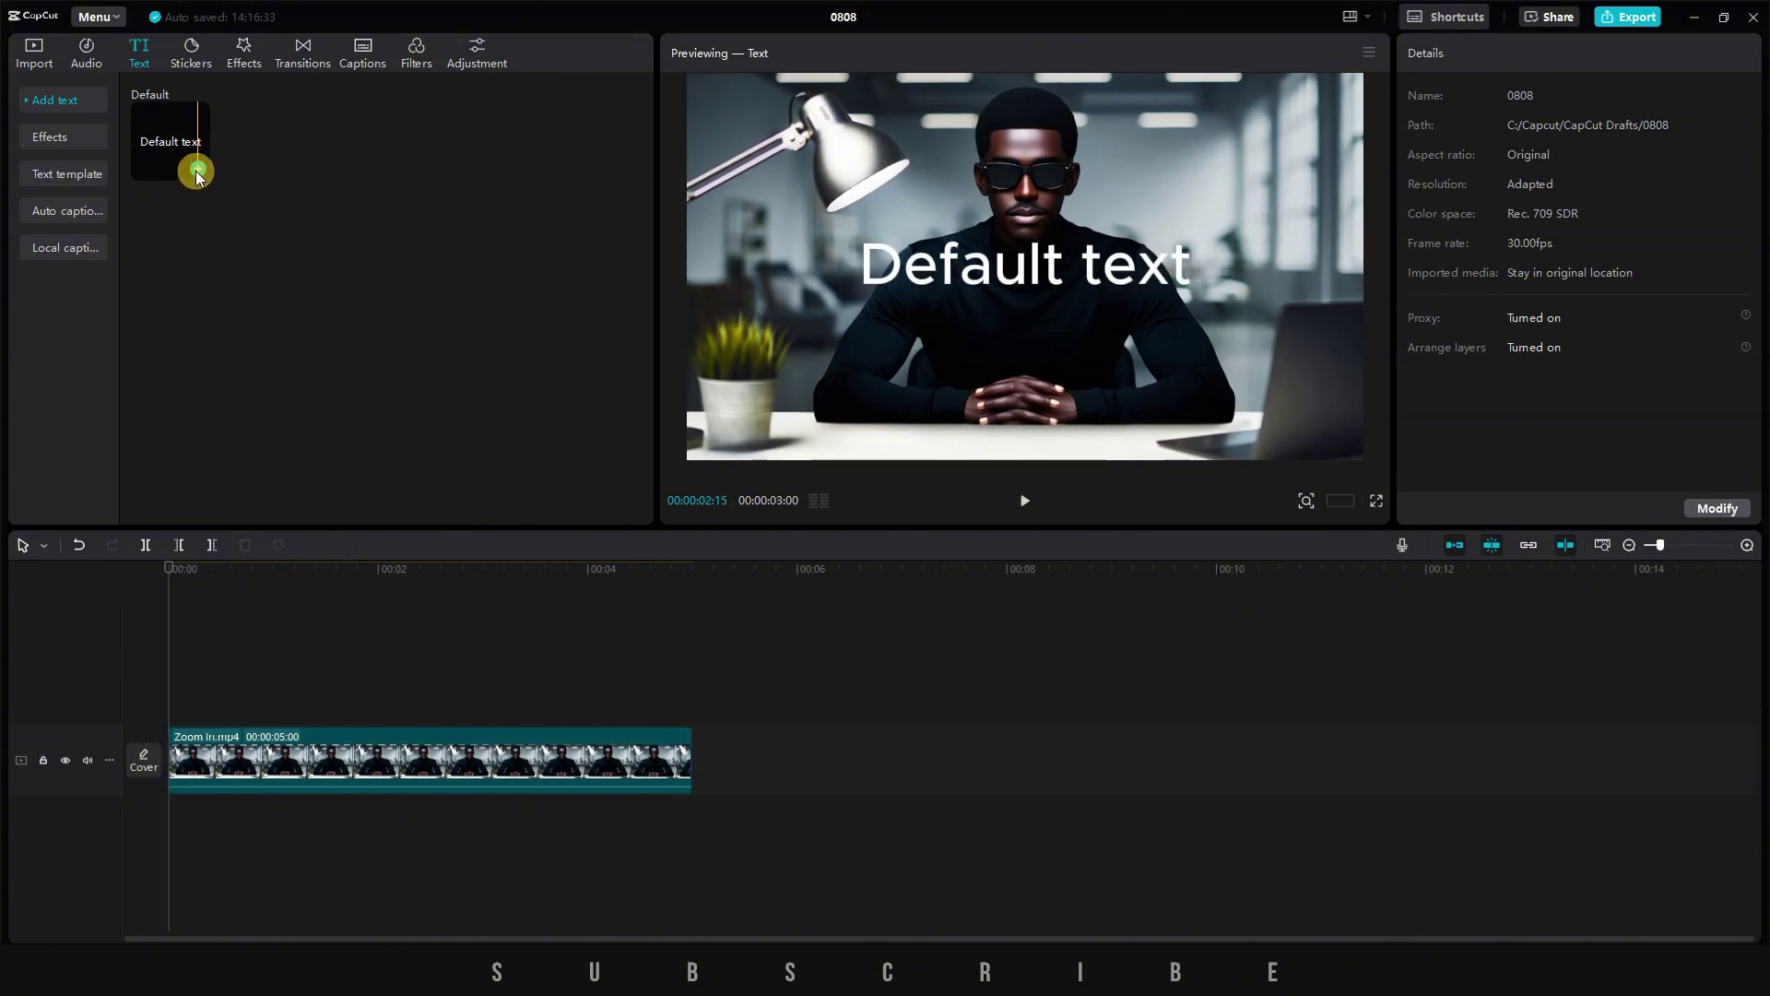
{"action": "left_click_drag", "start_coordinate": [171, 140], "coordinate": [163, 690]}
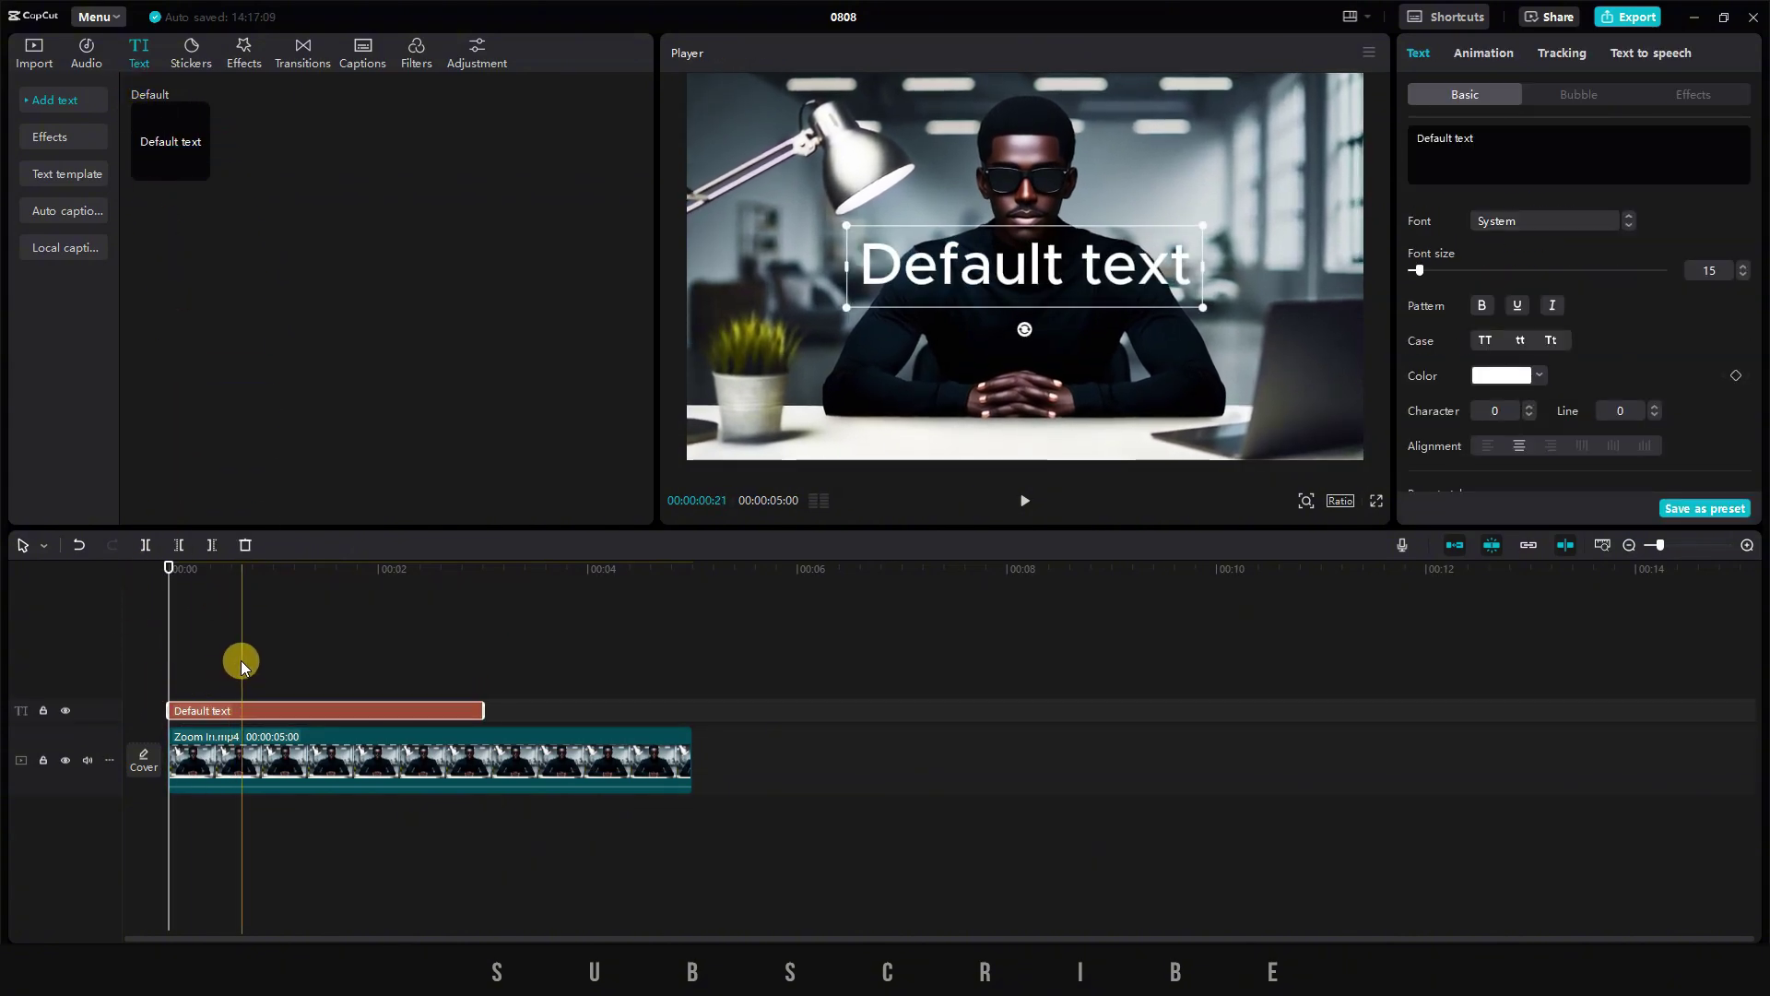
{"action": "left_click_drag", "start_coordinate": [483, 710], "coordinate": [682, 710]}
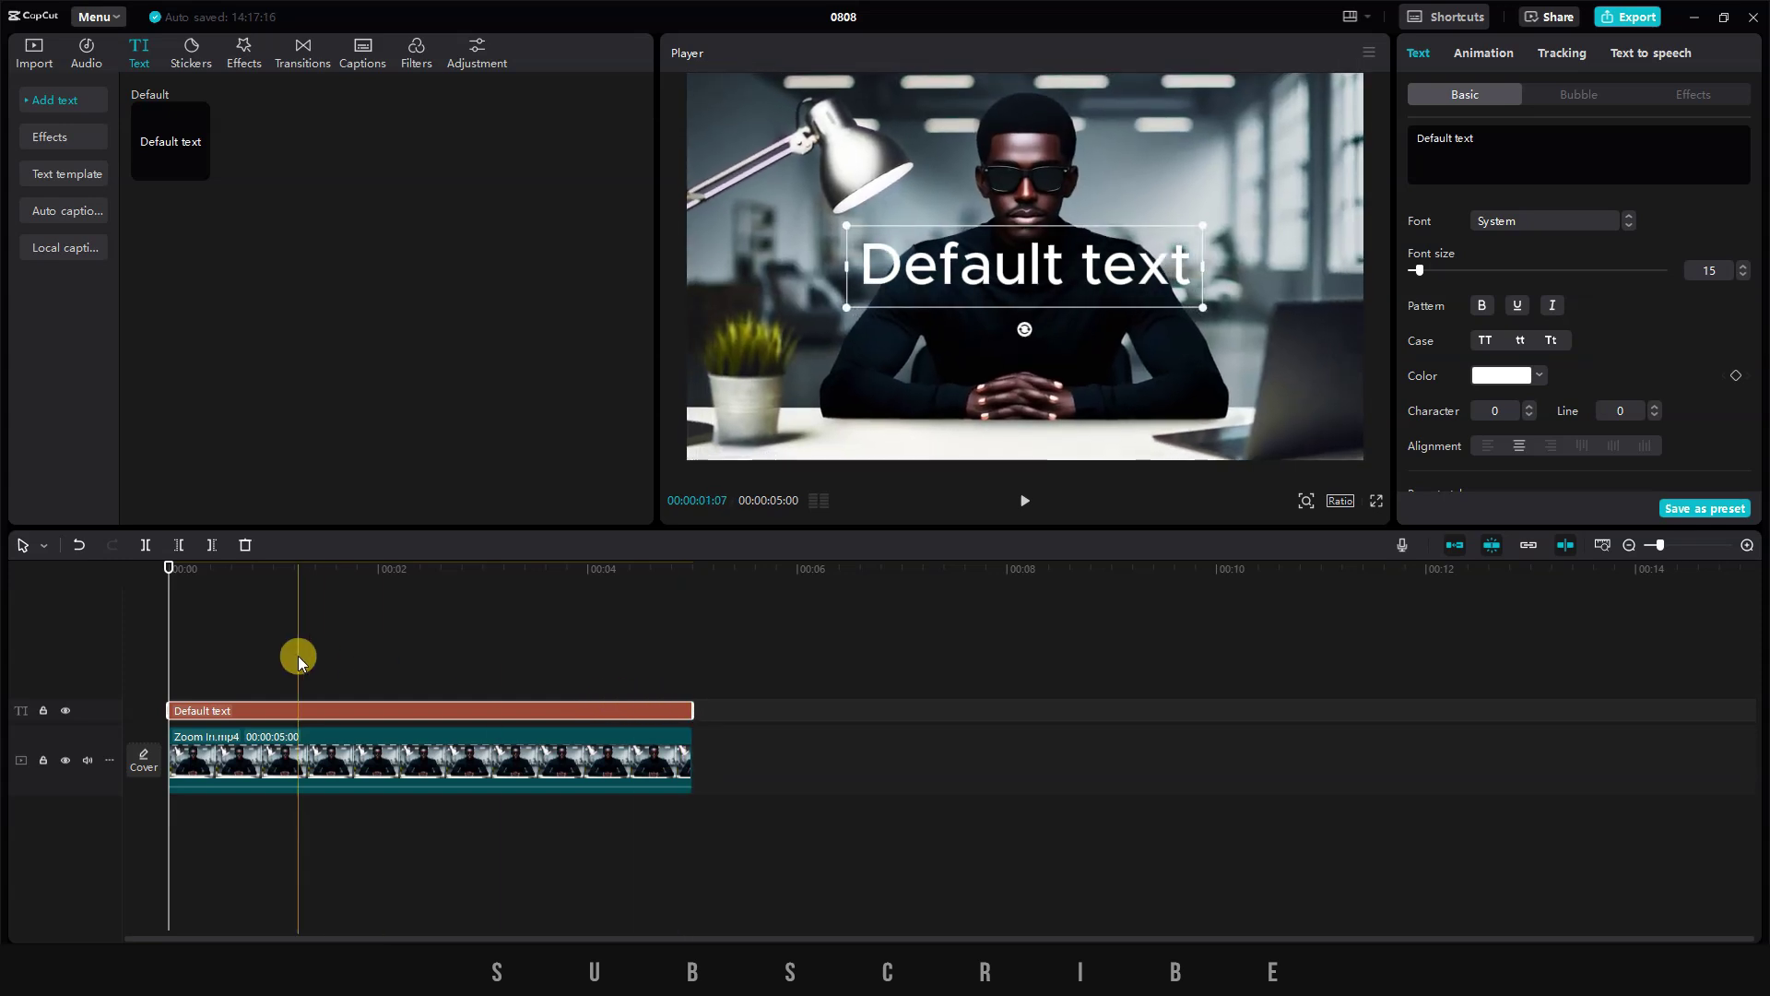
- Replace the default text with a long row of hyphens and set the character spacing to -7 so they merge into a solid line
{"action": "key", "text": "ctrl+a"}
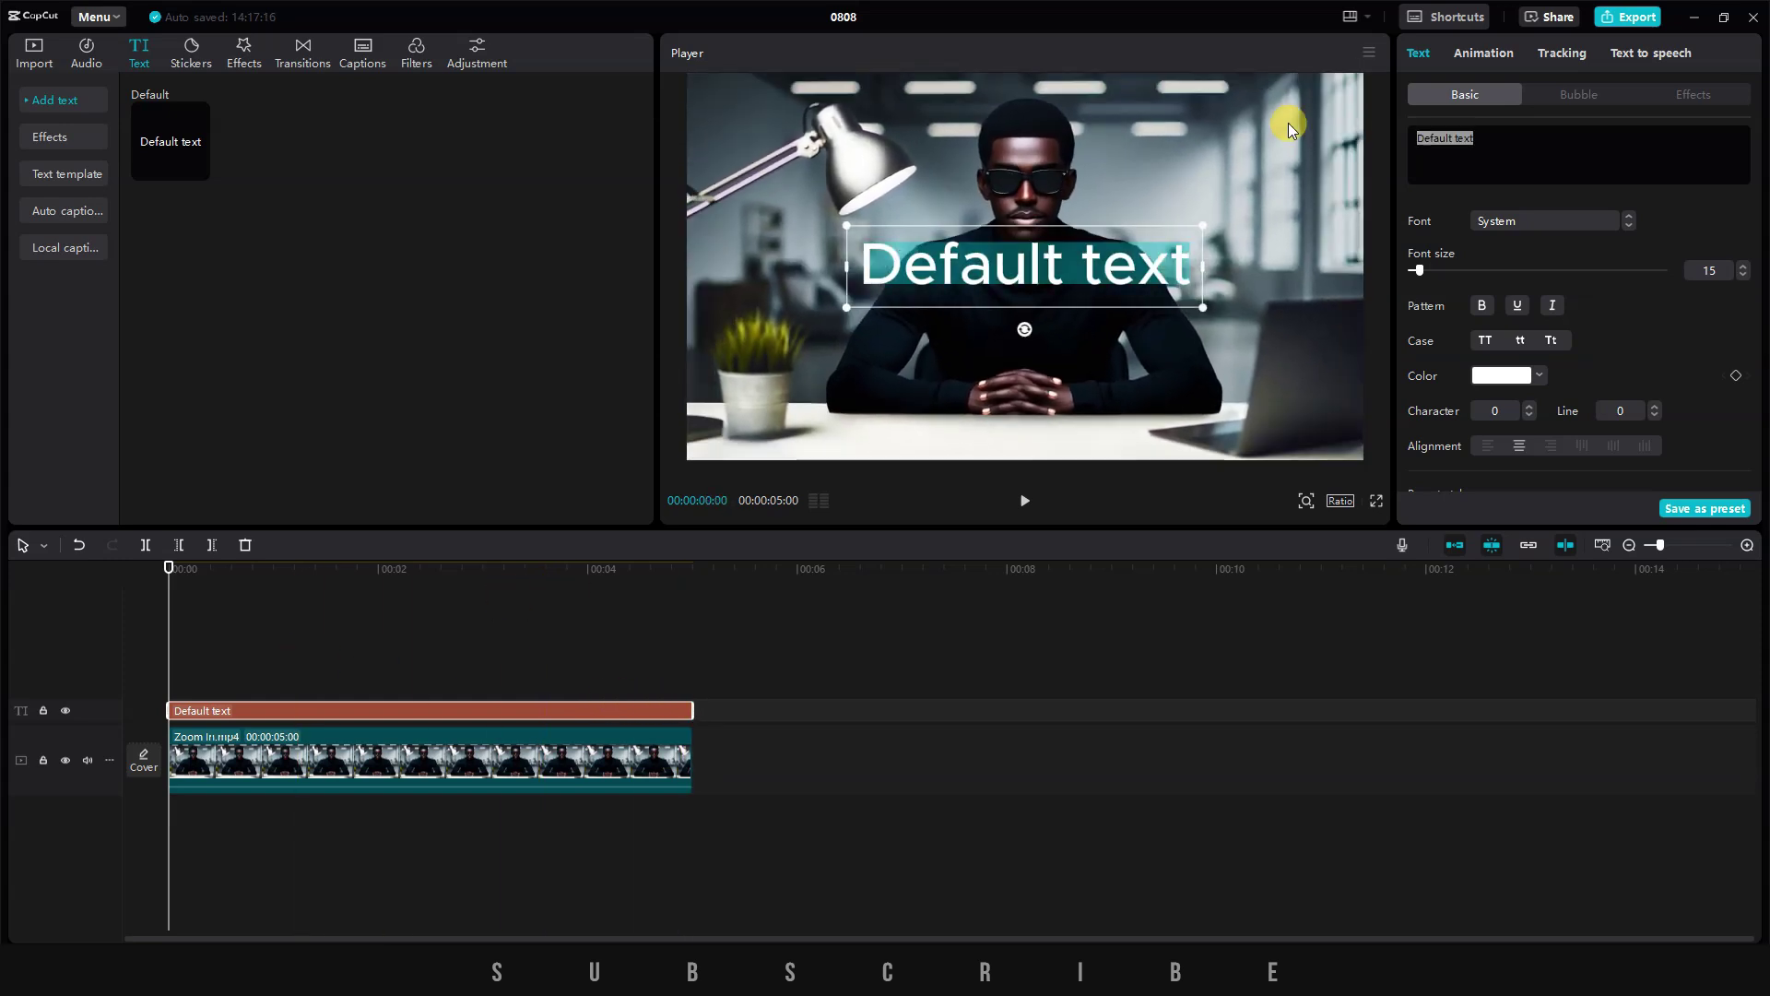
{"action": "type", "text": "----------------------------------------------------"}
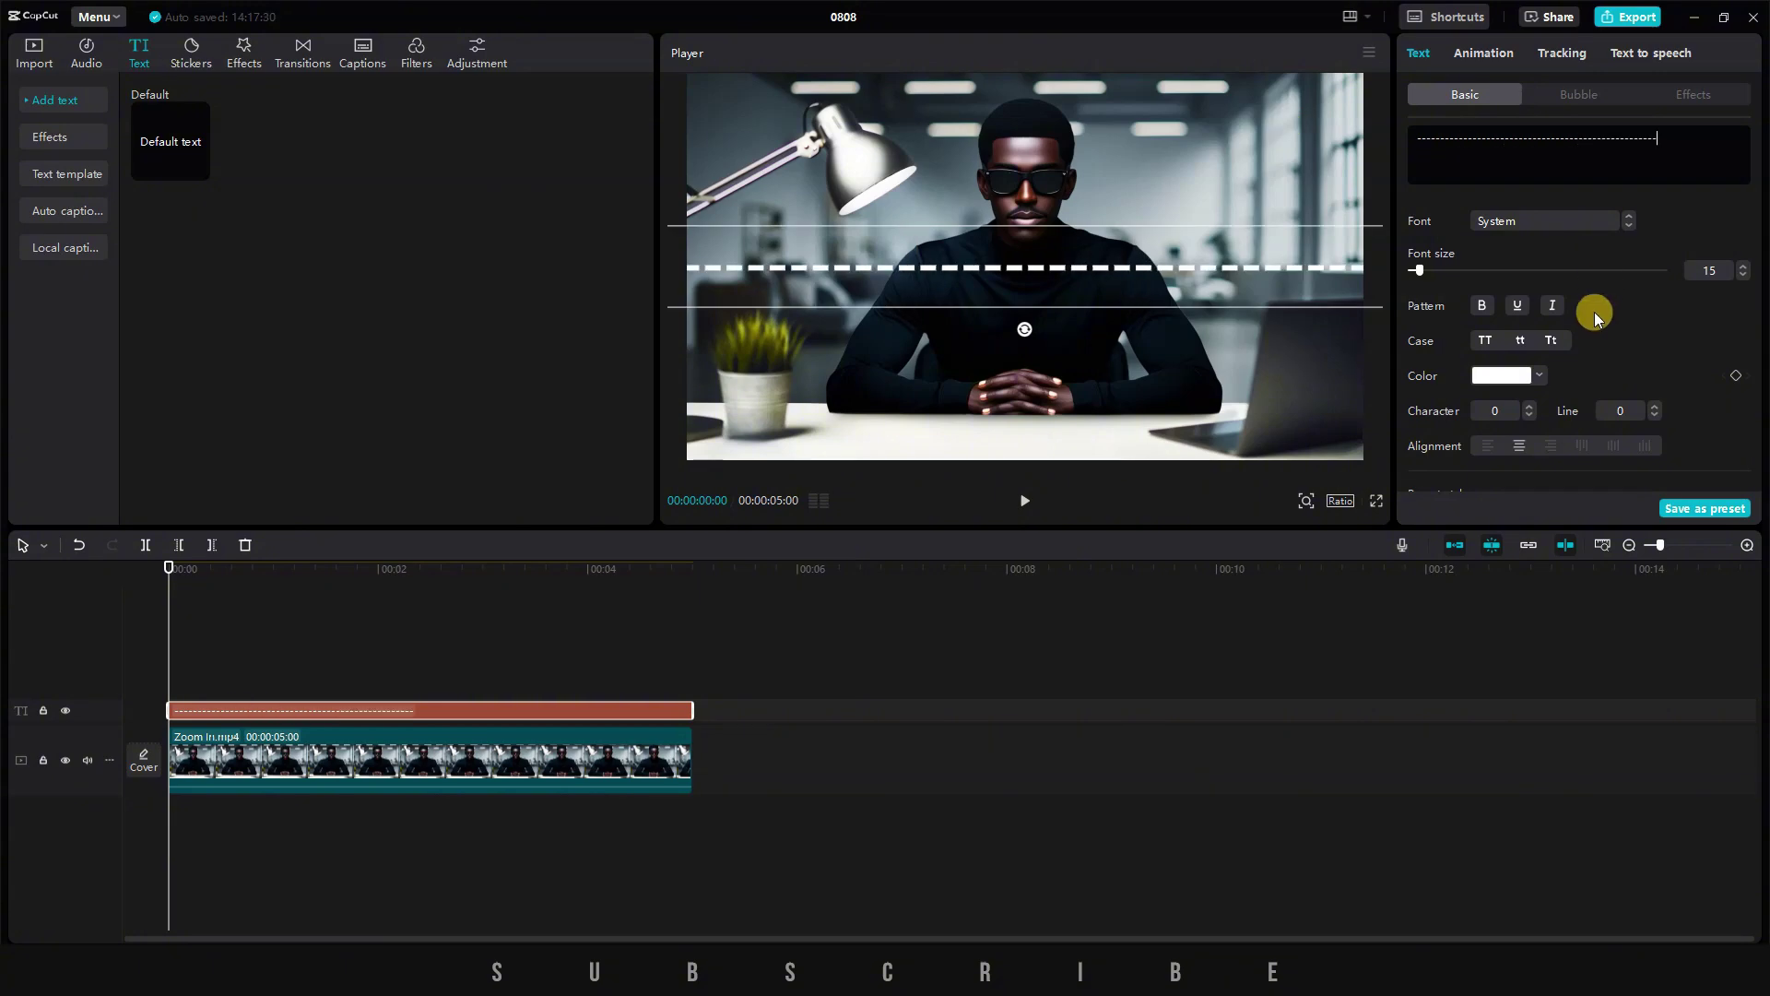
{"action": "left_click", "coordinate": [1530, 414]}
{"action": "left_click", "coordinate": [1530, 413]}
{"action": "left_click", "coordinate": [1531, 413]}
{"action": "left_click", "coordinate": [1530, 413]}
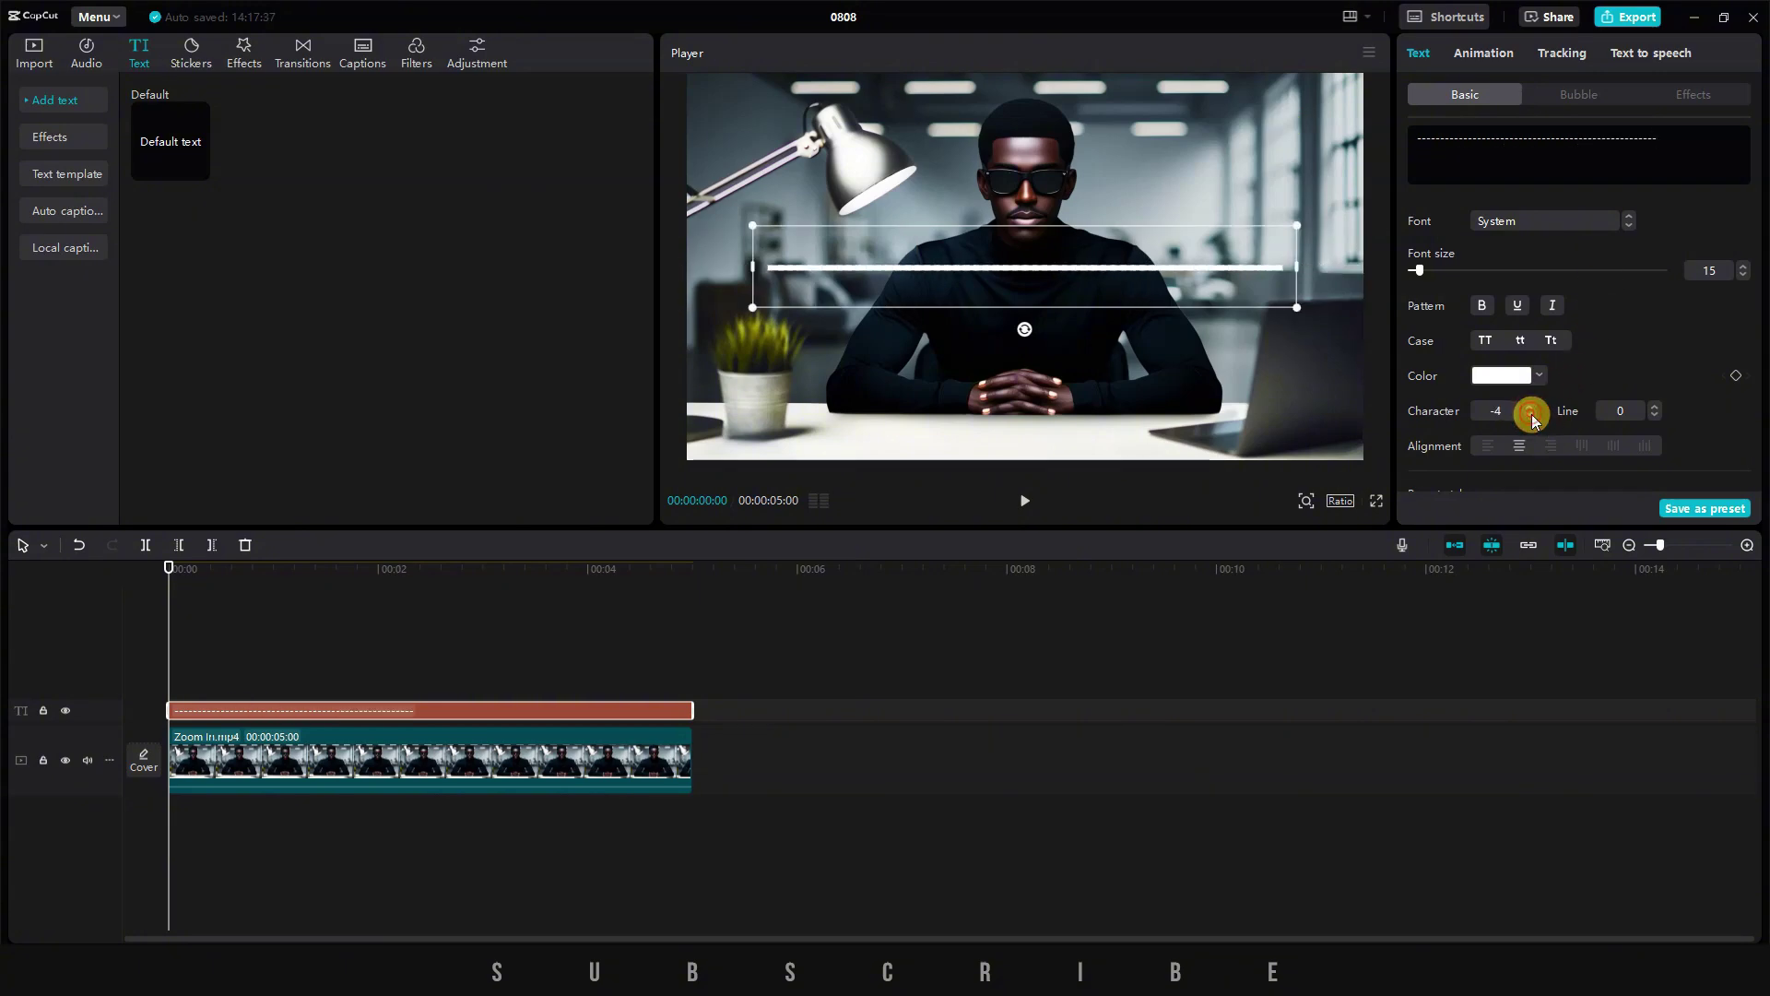
{"action": "left_click", "coordinate": [1531, 413]}
{"action": "left_click", "coordinate": [1530, 413]}
- Turn off uniform scale for the hyphen line and set its scale width to 500% and scale height to about 354%
{"action": "scroll", "coordinate": [1662, 314], "scroll_direction": "down", "scroll_amount": 3}
{"action": "scroll", "coordinate": [1662, 314], "scroll_direction": "down", "scroll_amount": 3}
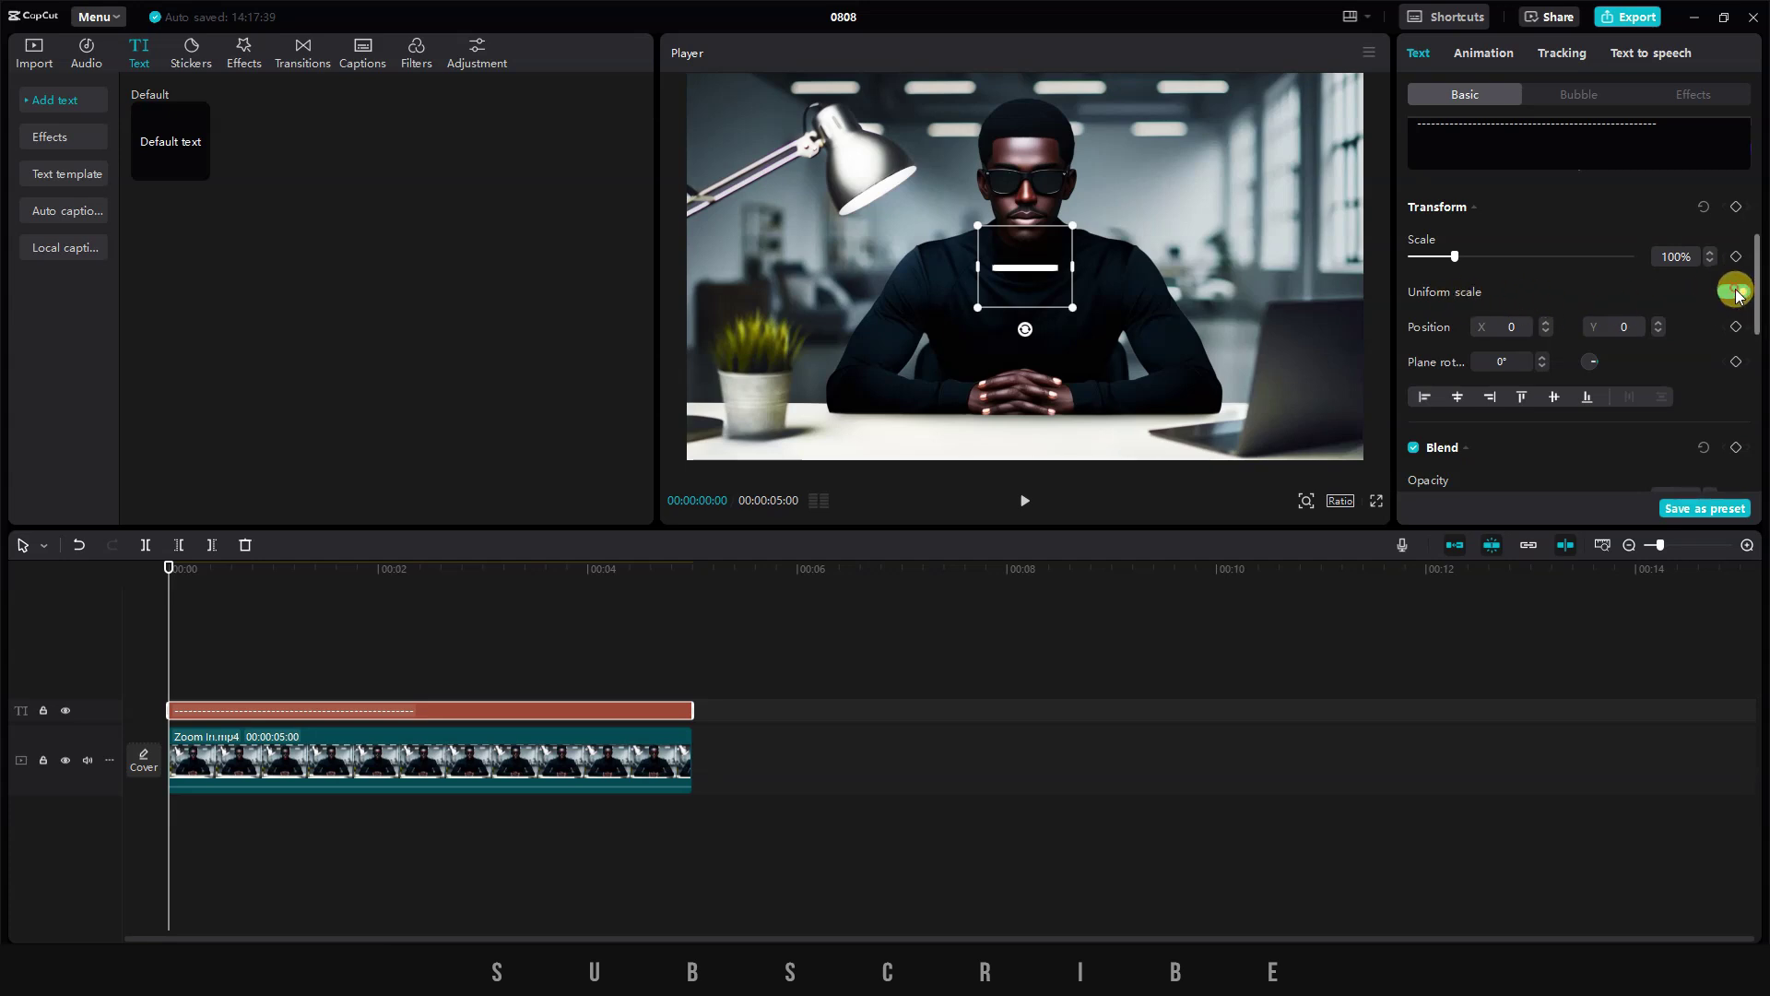
{"action": "left_click", "coordinate": [1735, 292]}
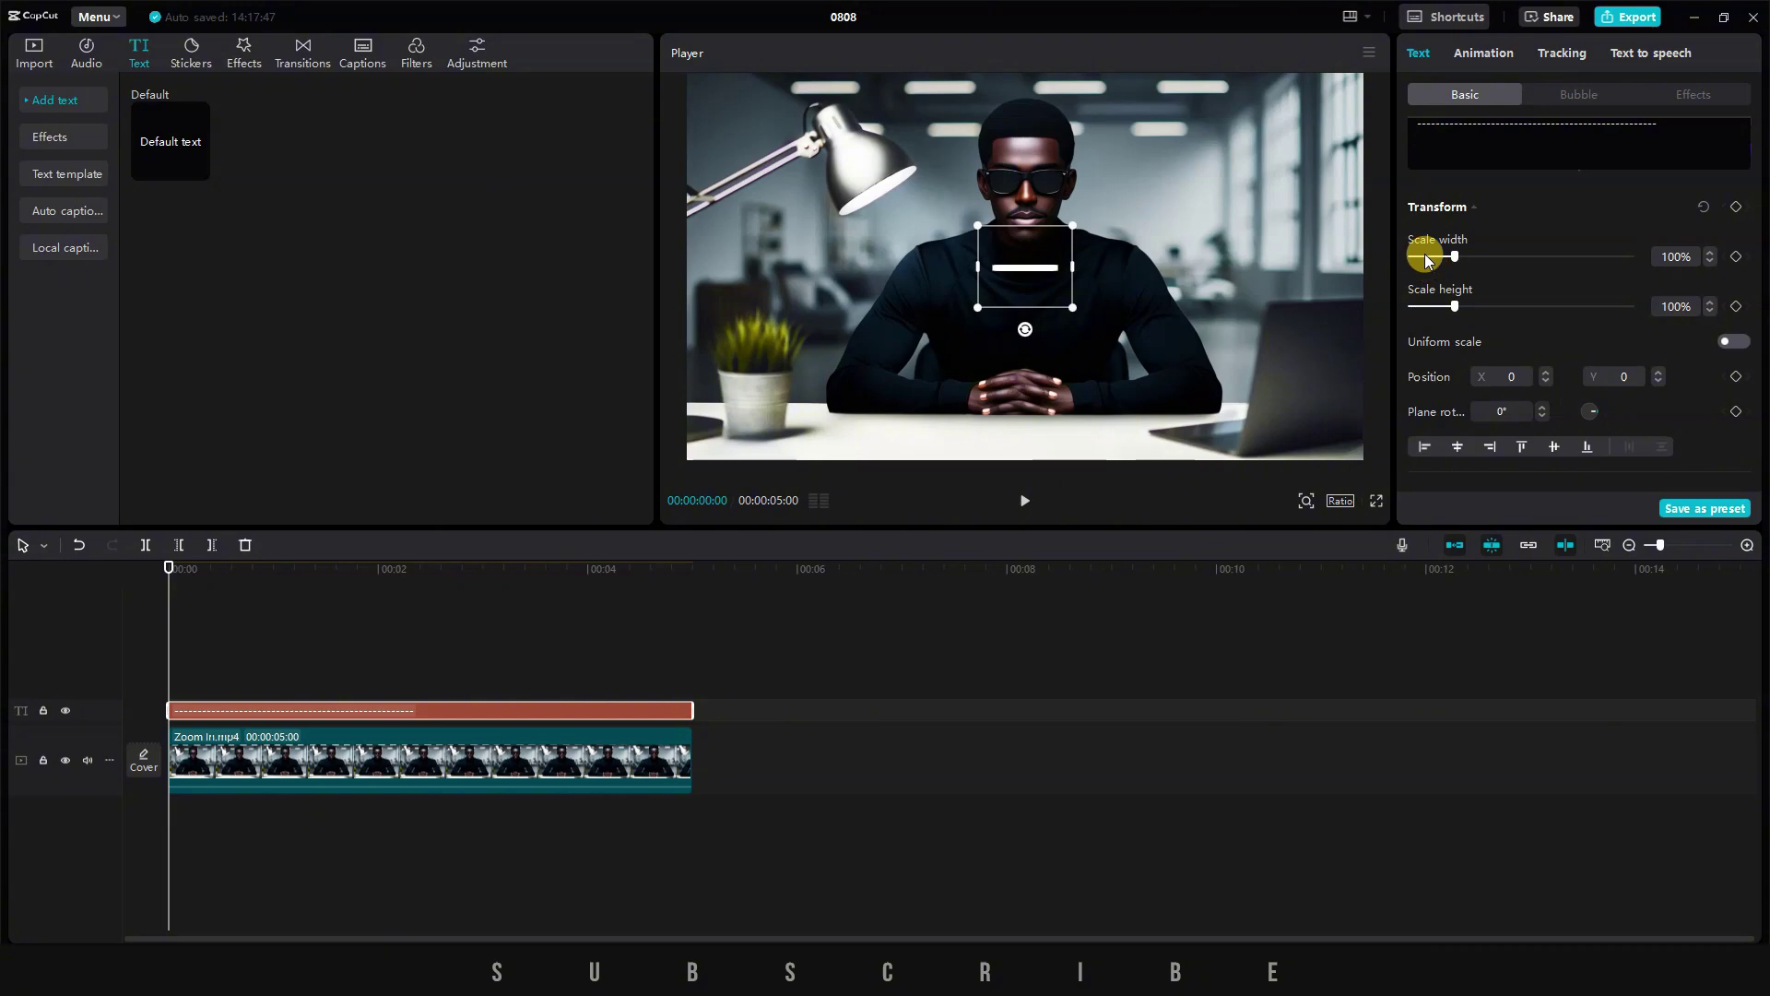
{"action": "left_click_drag", "start_coordinate": [1425, 259], "coordinate": [1618, 264]}
{"action": "left_click_drag", "start_coordinate": [1454, 306], "coordinate": [1565, 307]}
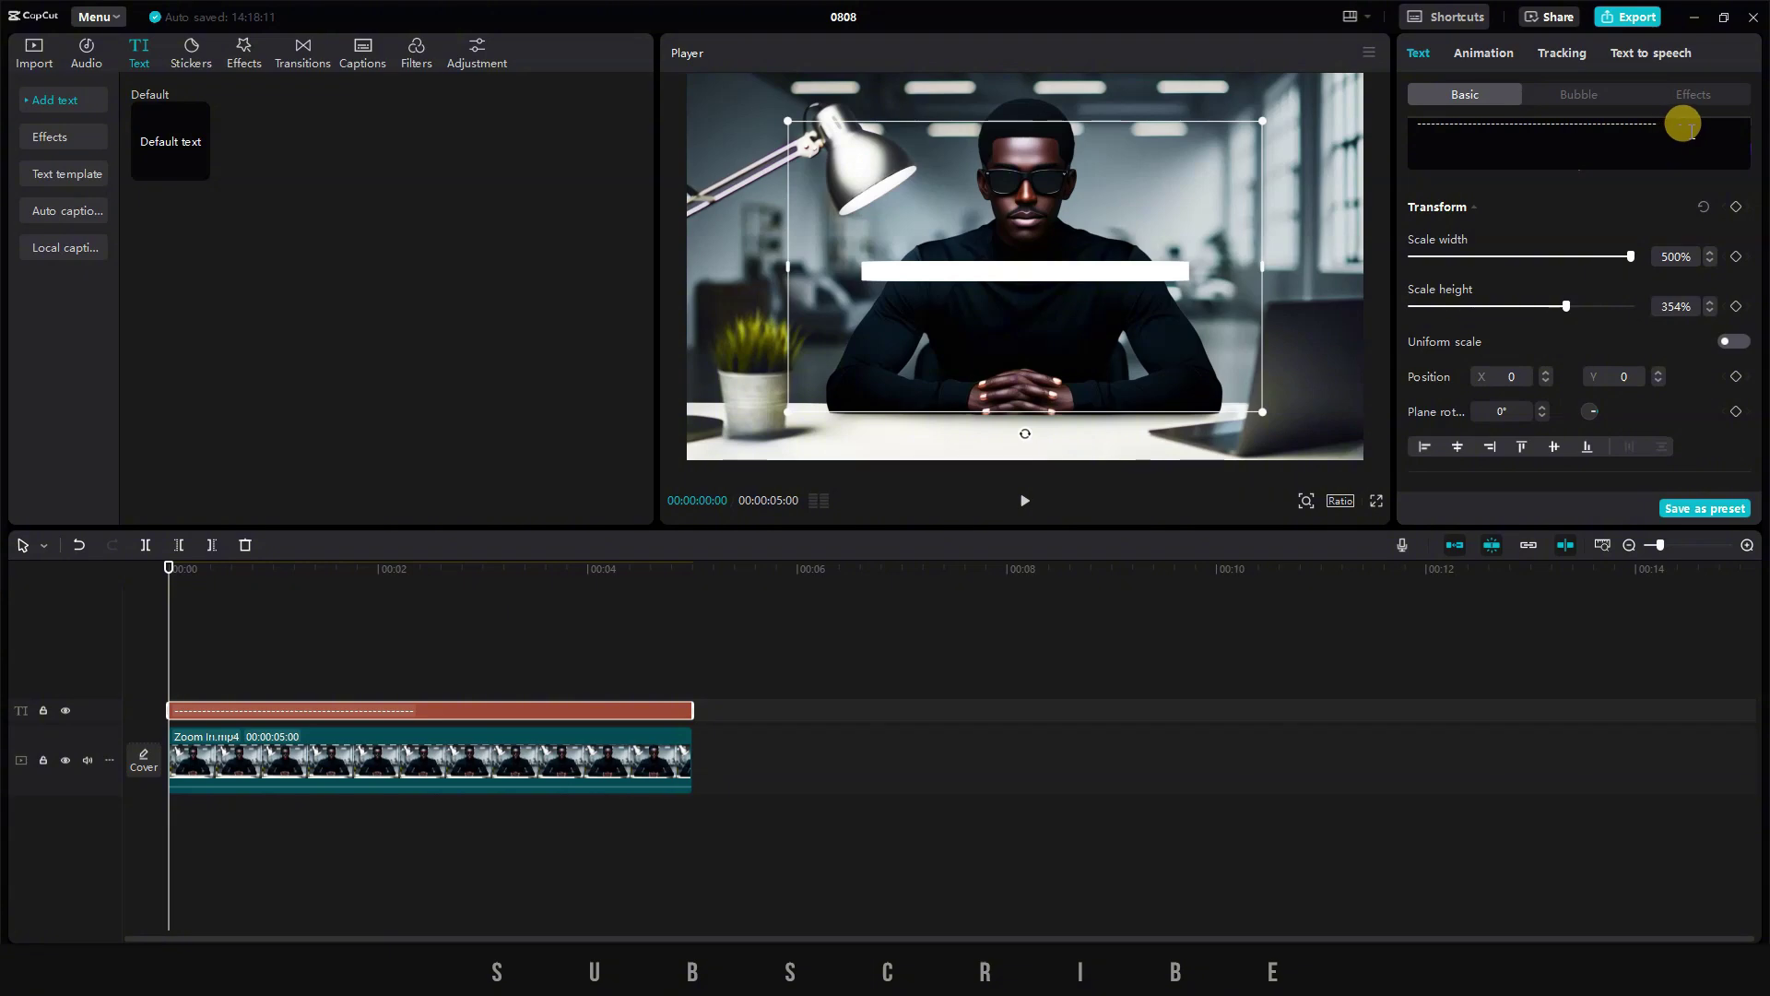
- Add more hyphens to lengthen the white bar across most of the frame, and move it down to the lower part of the video
{"action": "type", "text": "--------------------------"}
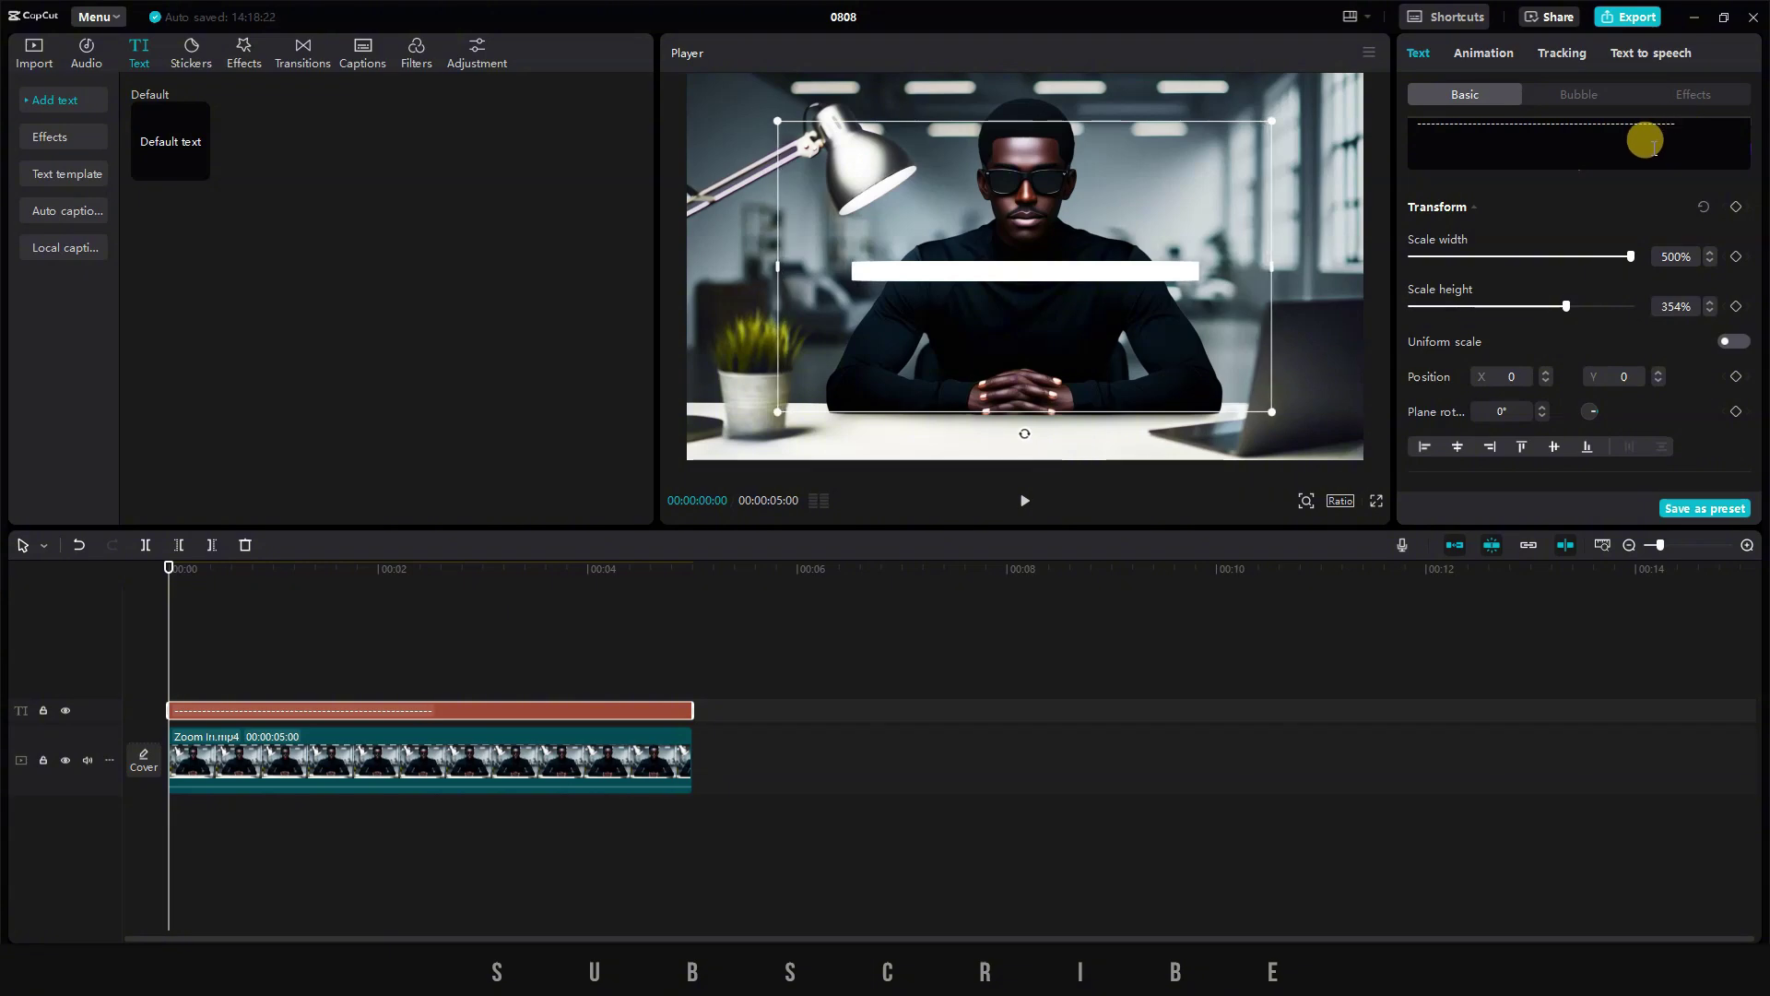
{"action": "type", "text": "-------------------------"}
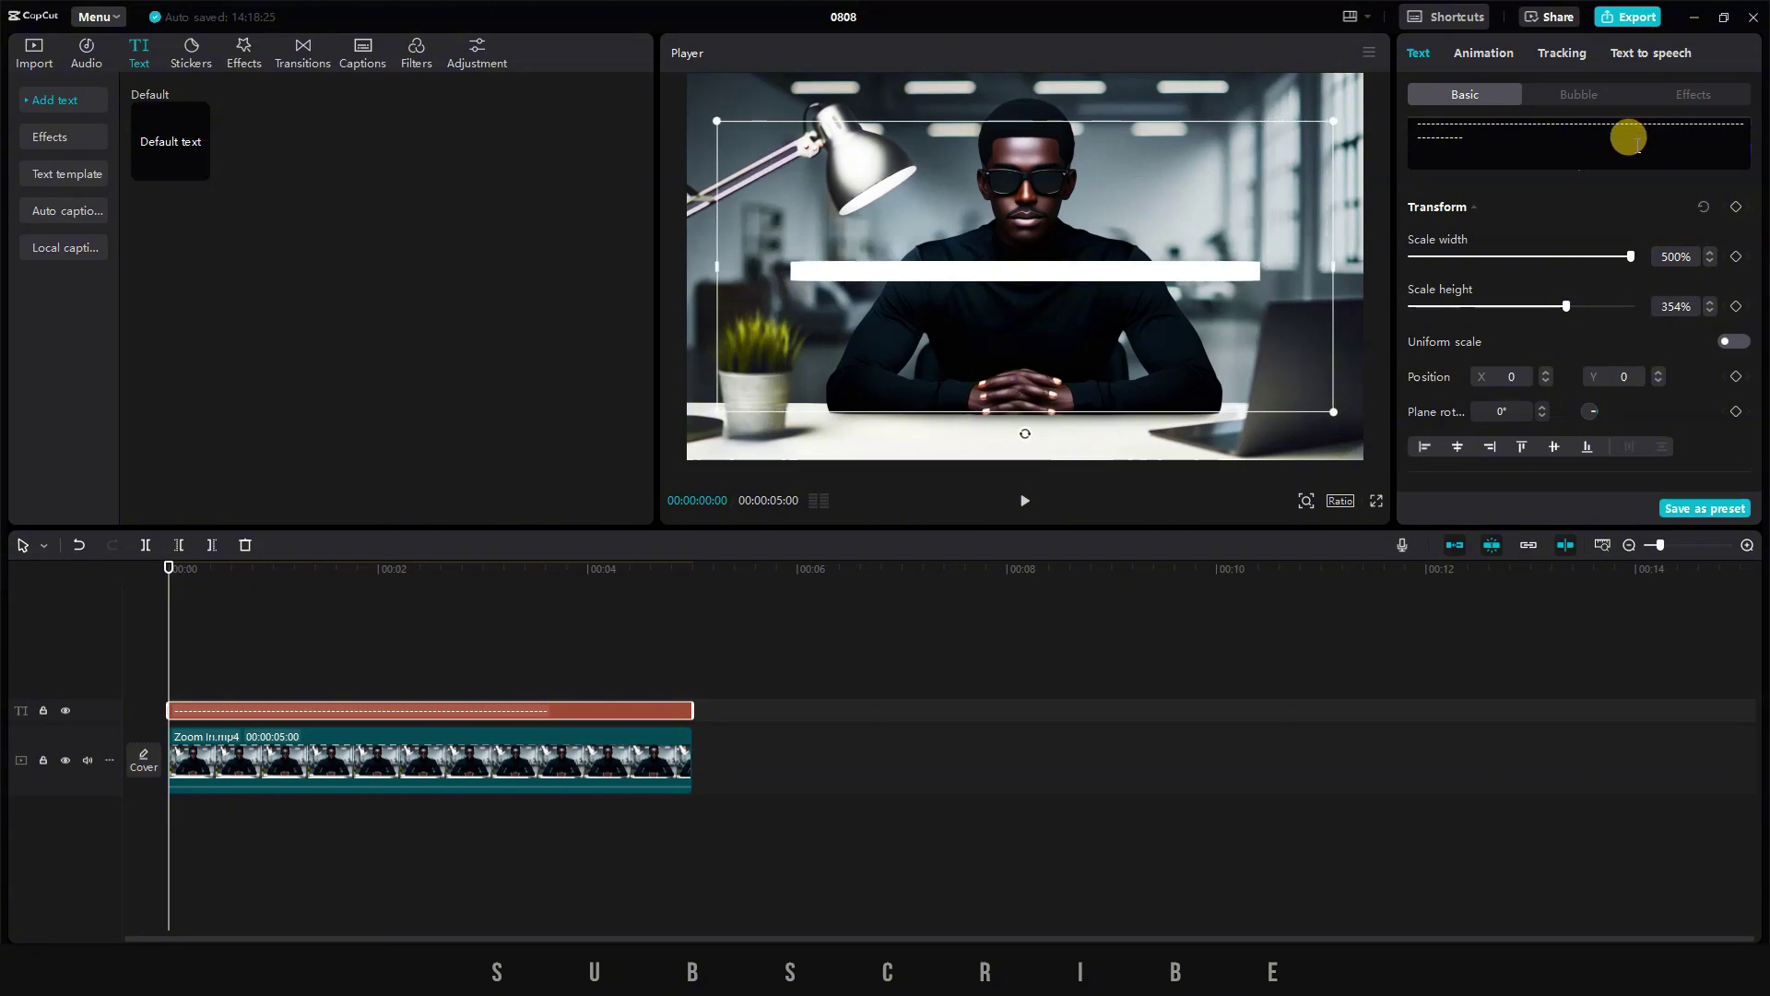
{"action": "left_click_drag", "start_coordinate": [1095, 318], "coordinate": [1071, 394]}
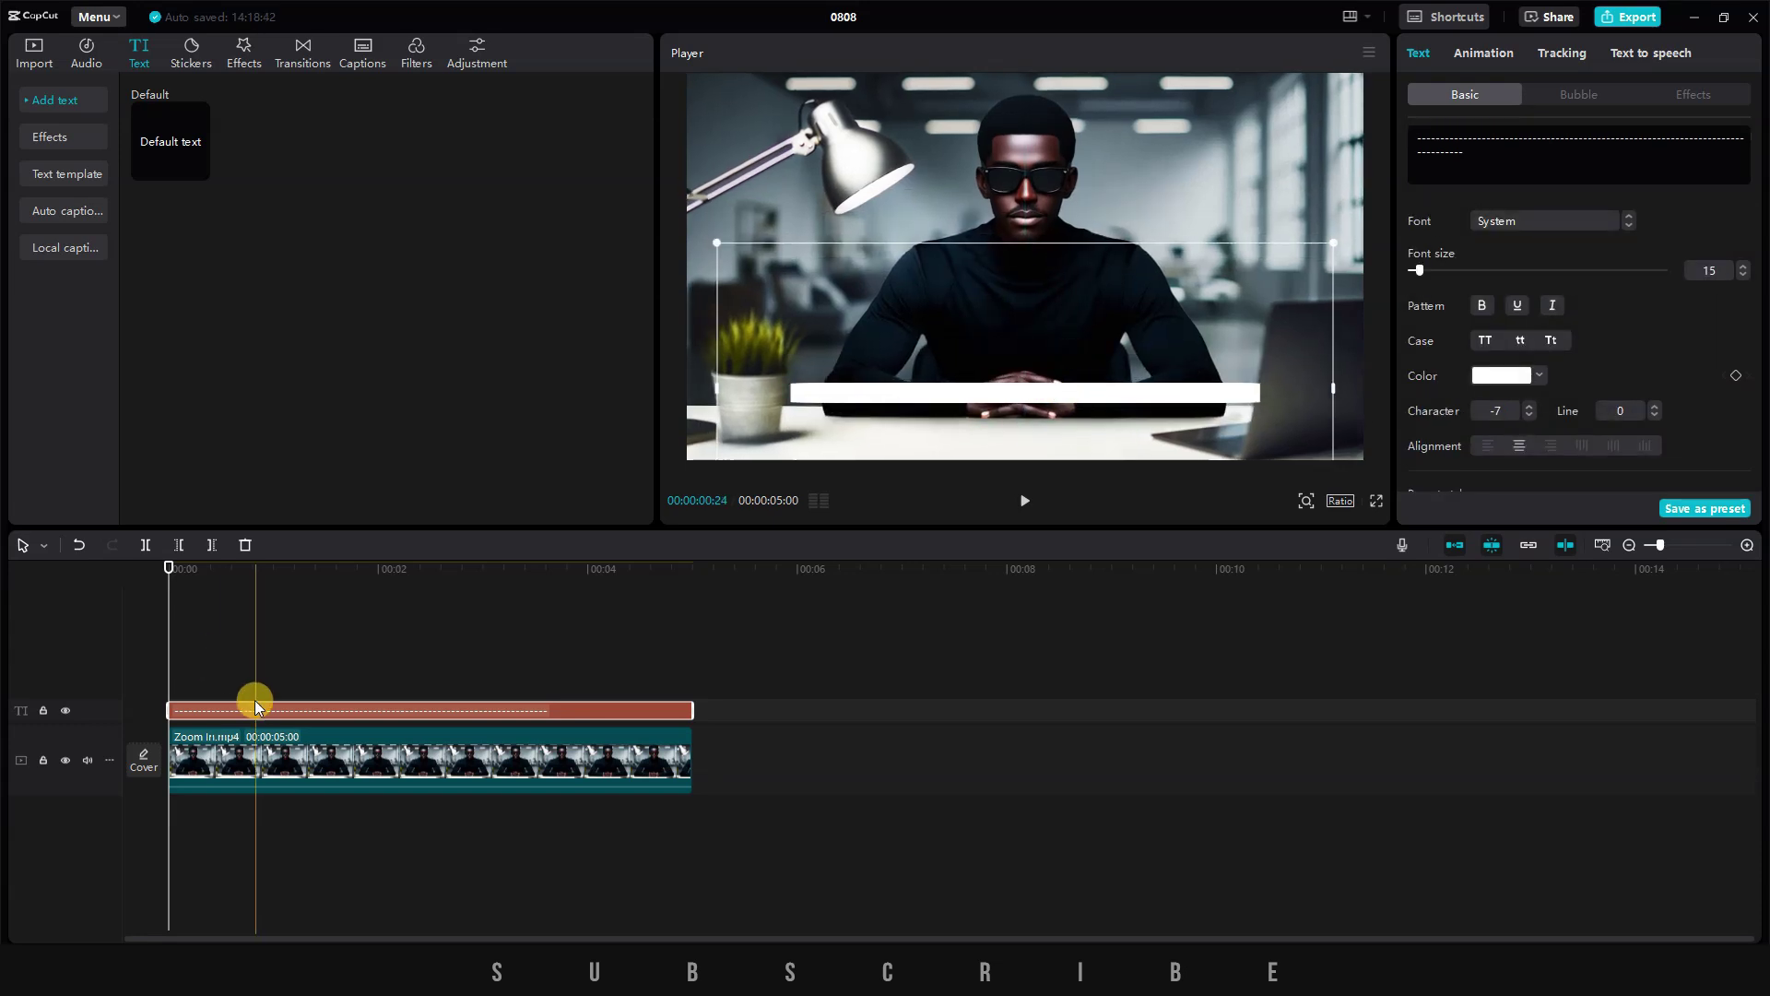
- Duplicate the white bar's text clip onto a track above and align the copy with the start of the timeline
{"action": "right_click", "coordinate": [222, 711]}
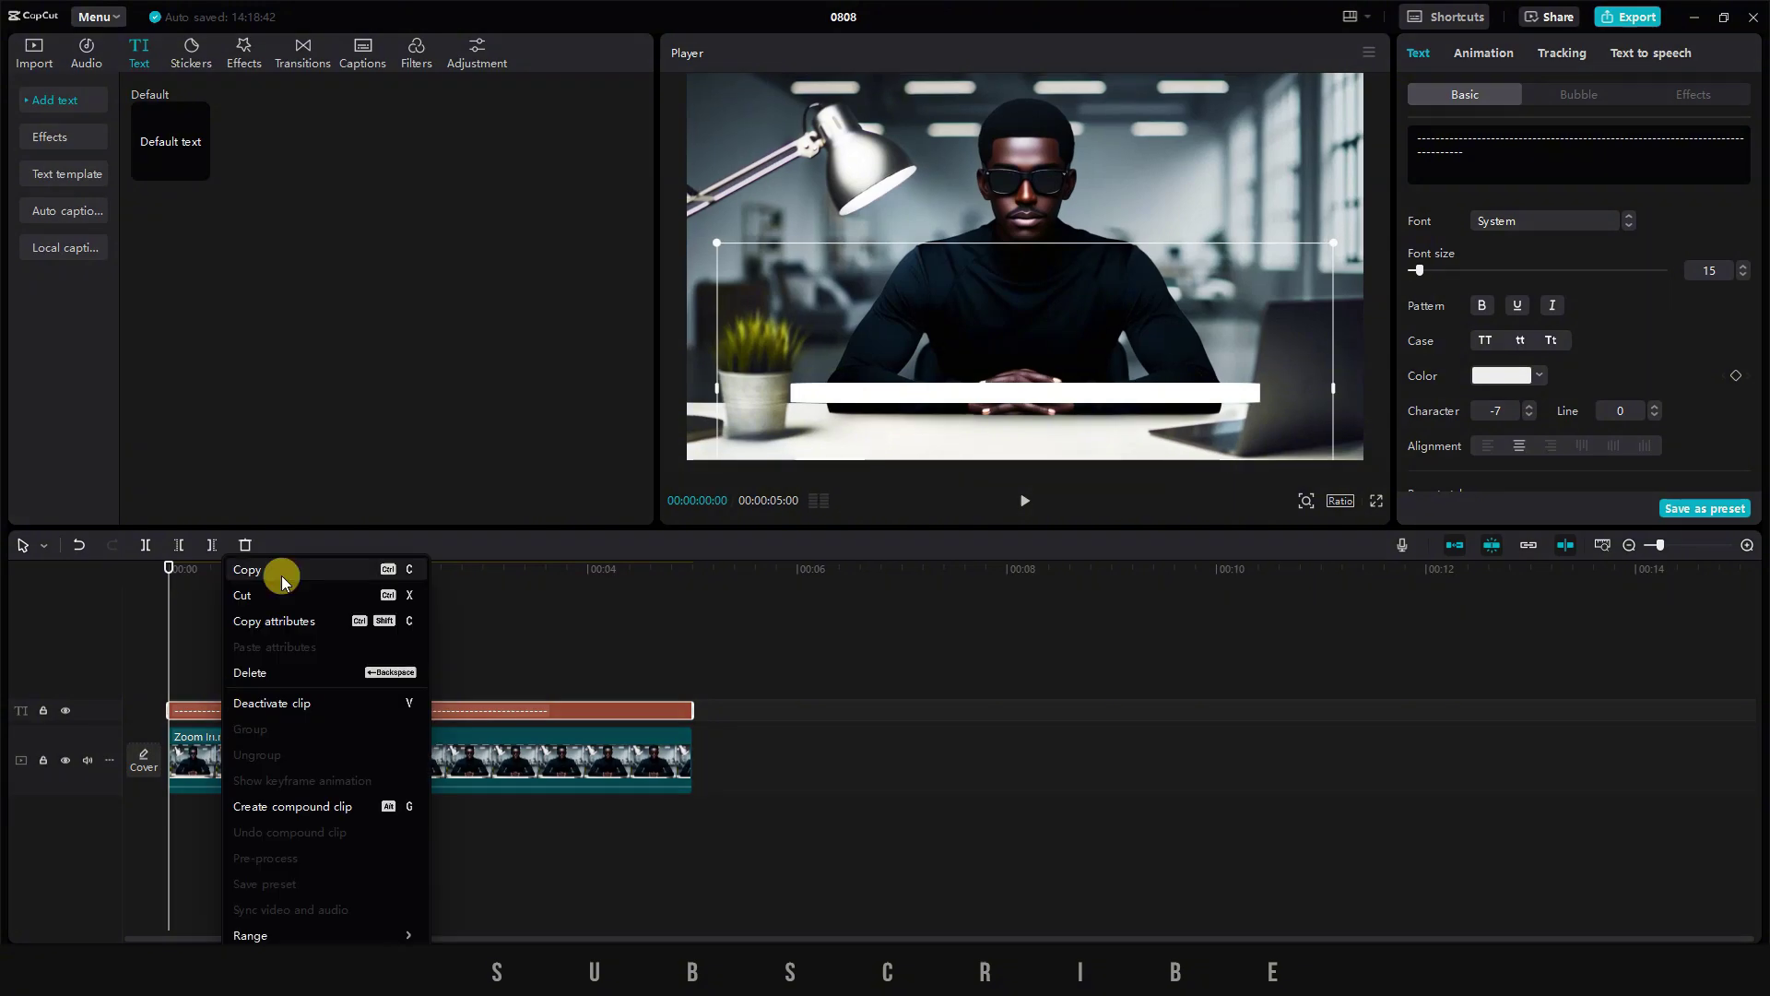
{"action": "left_click", "coordinate": [293, 573]}
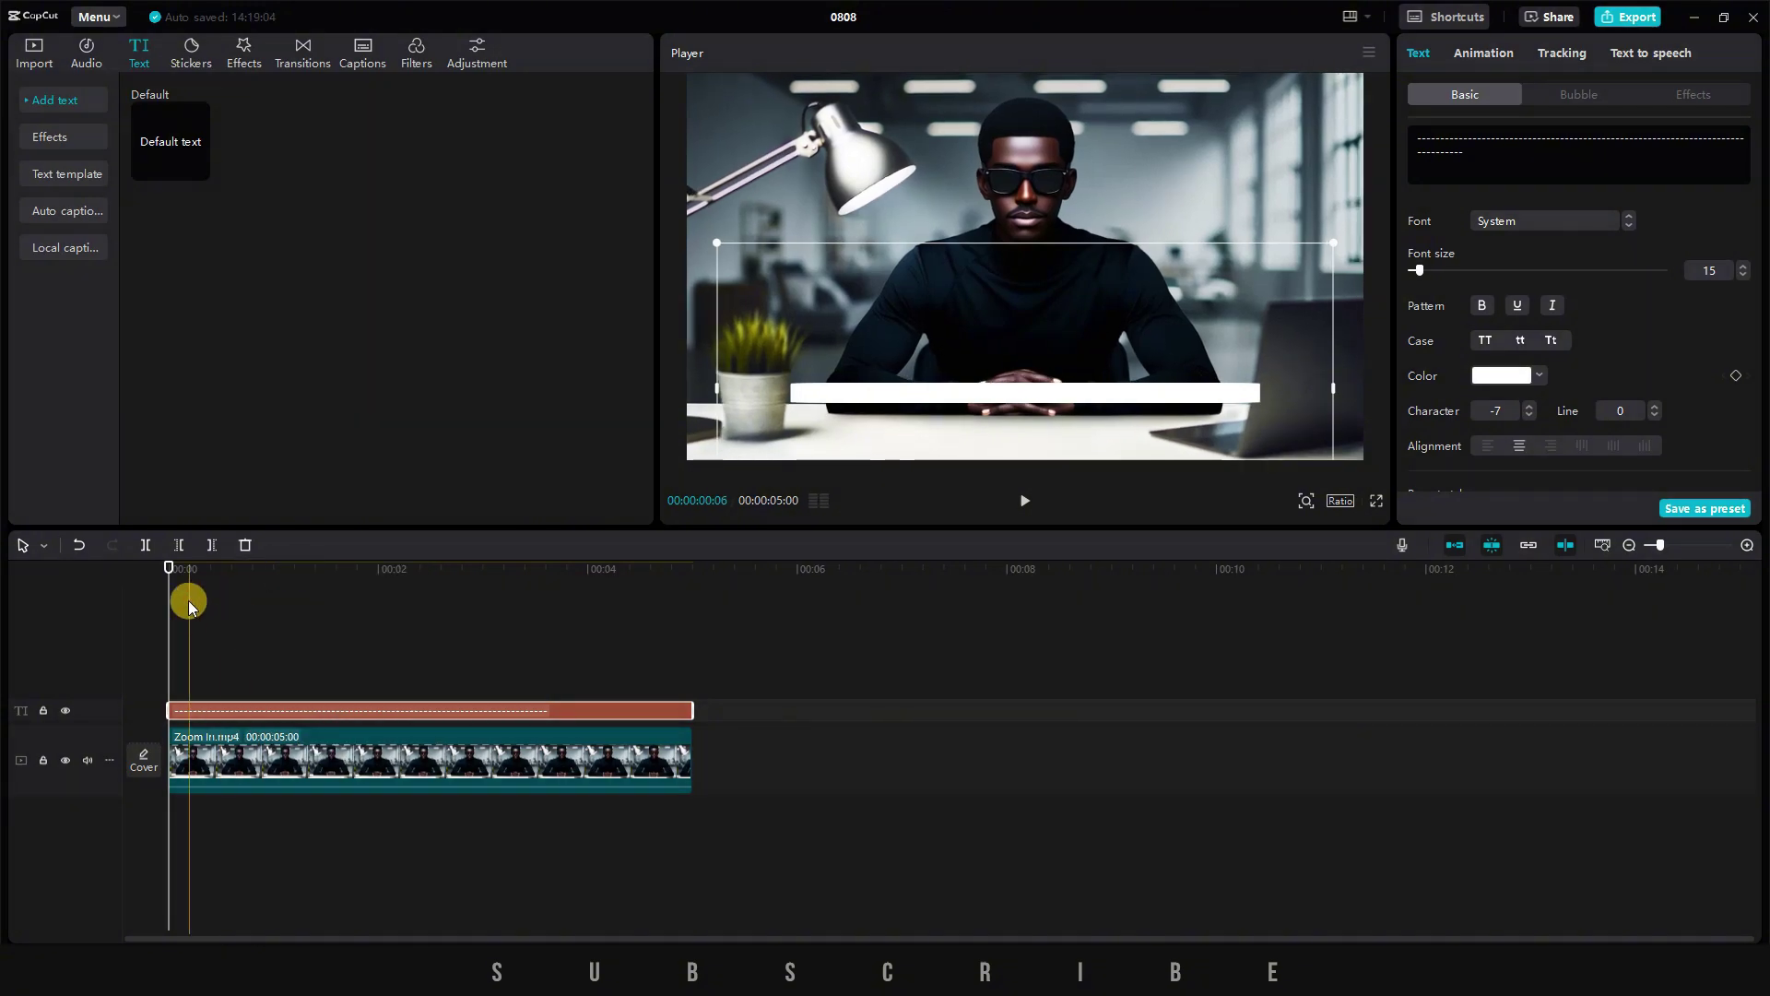
{"action": "key", "text": "ctrl+v"}
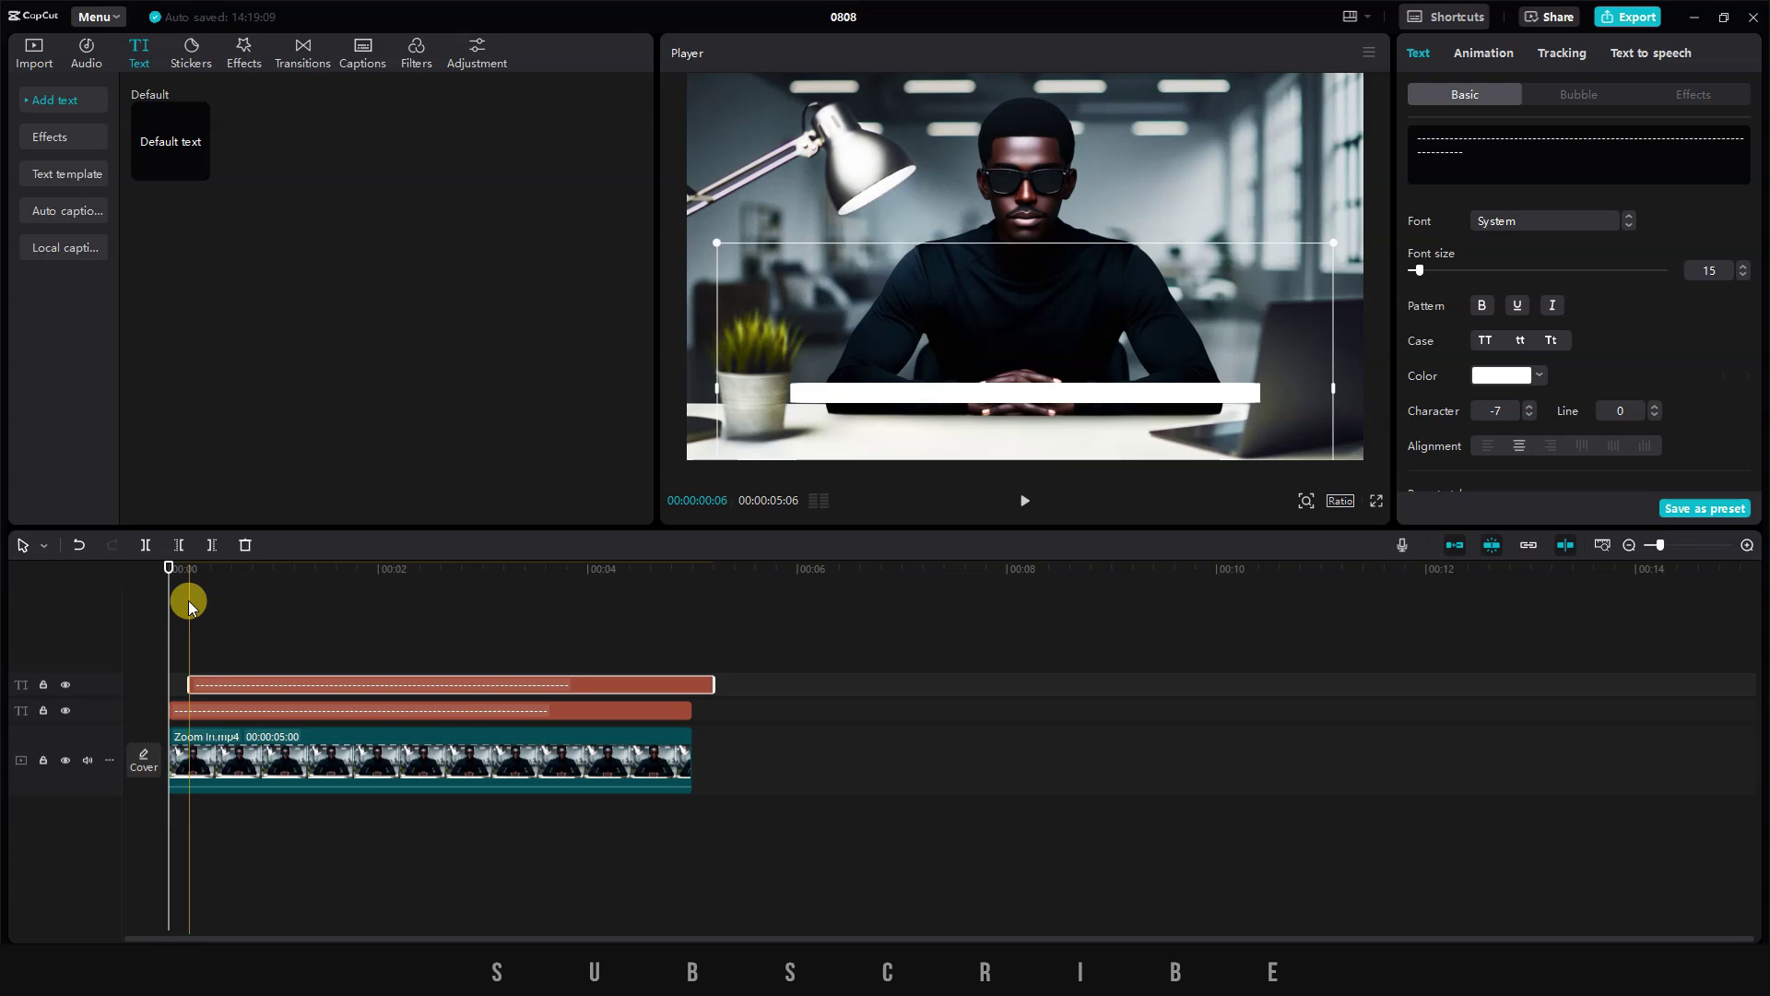
{"action": "left_click_drag", "start_coordinate": [258, 684], "coordinate": [237, 691]}
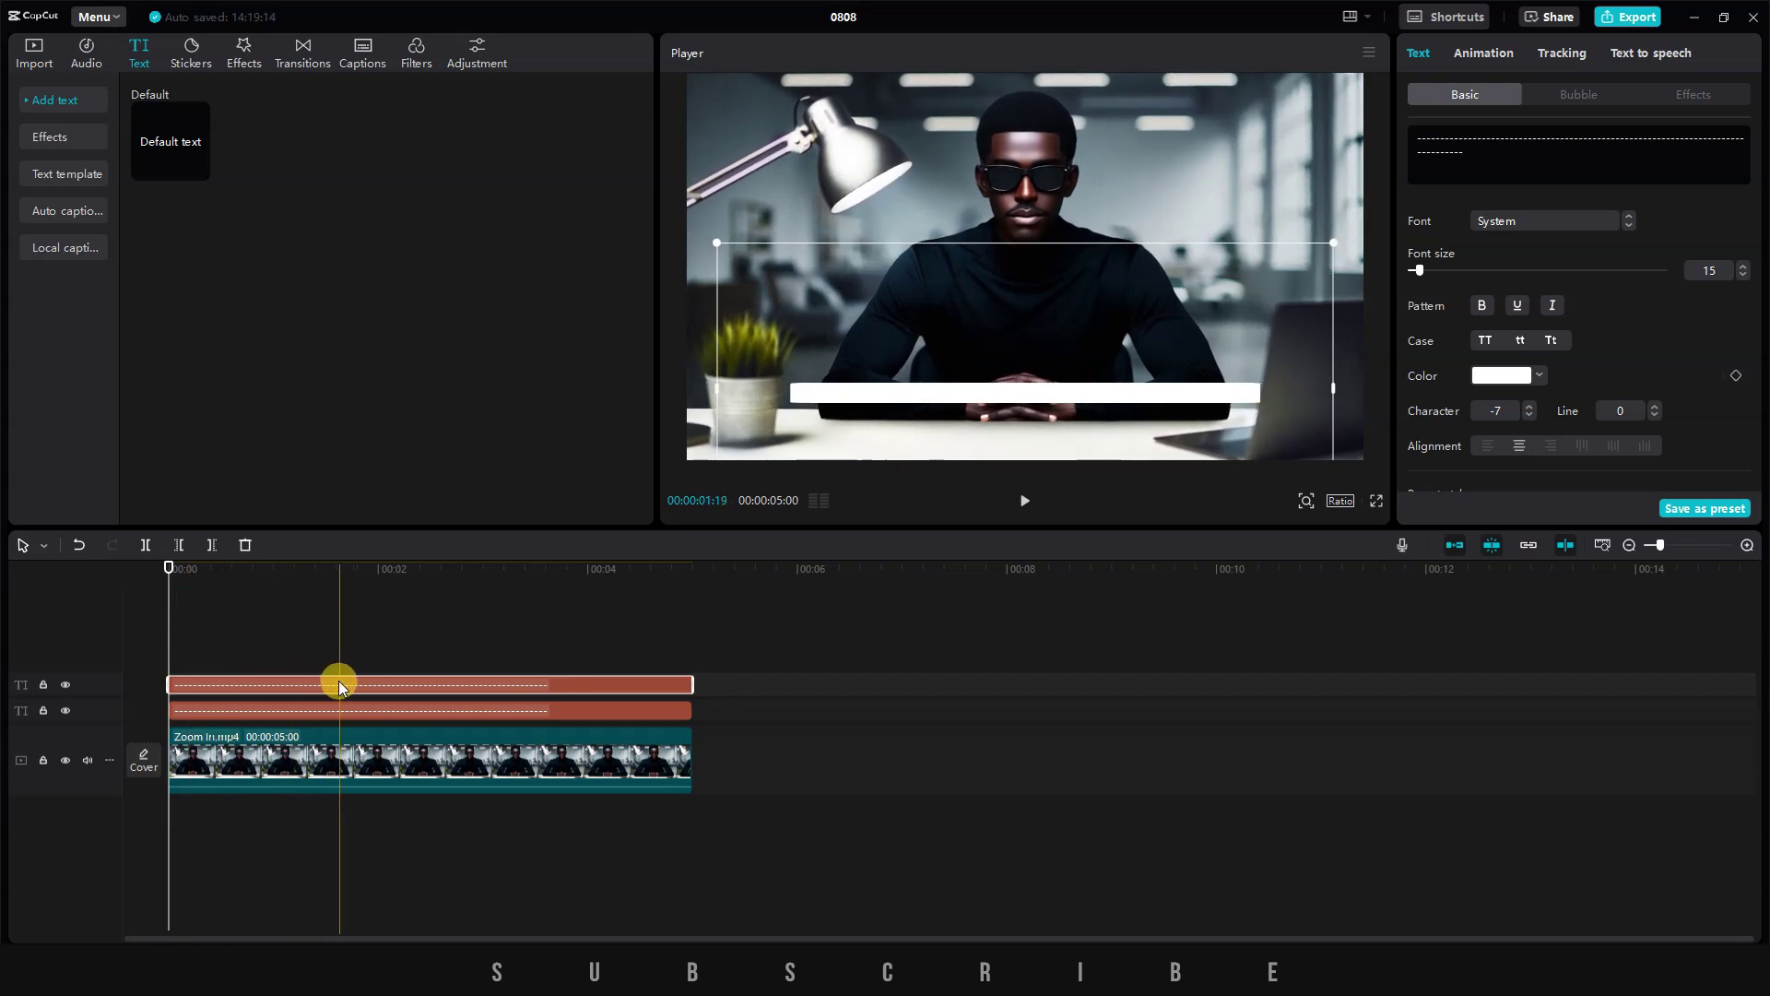
- Colour the copied bar red (FF0000) and deselect its clip
{"action": "left_click", "coordinate": [1505, 378]}
{"action": "left_click", "coordinate": [1636, 400]}
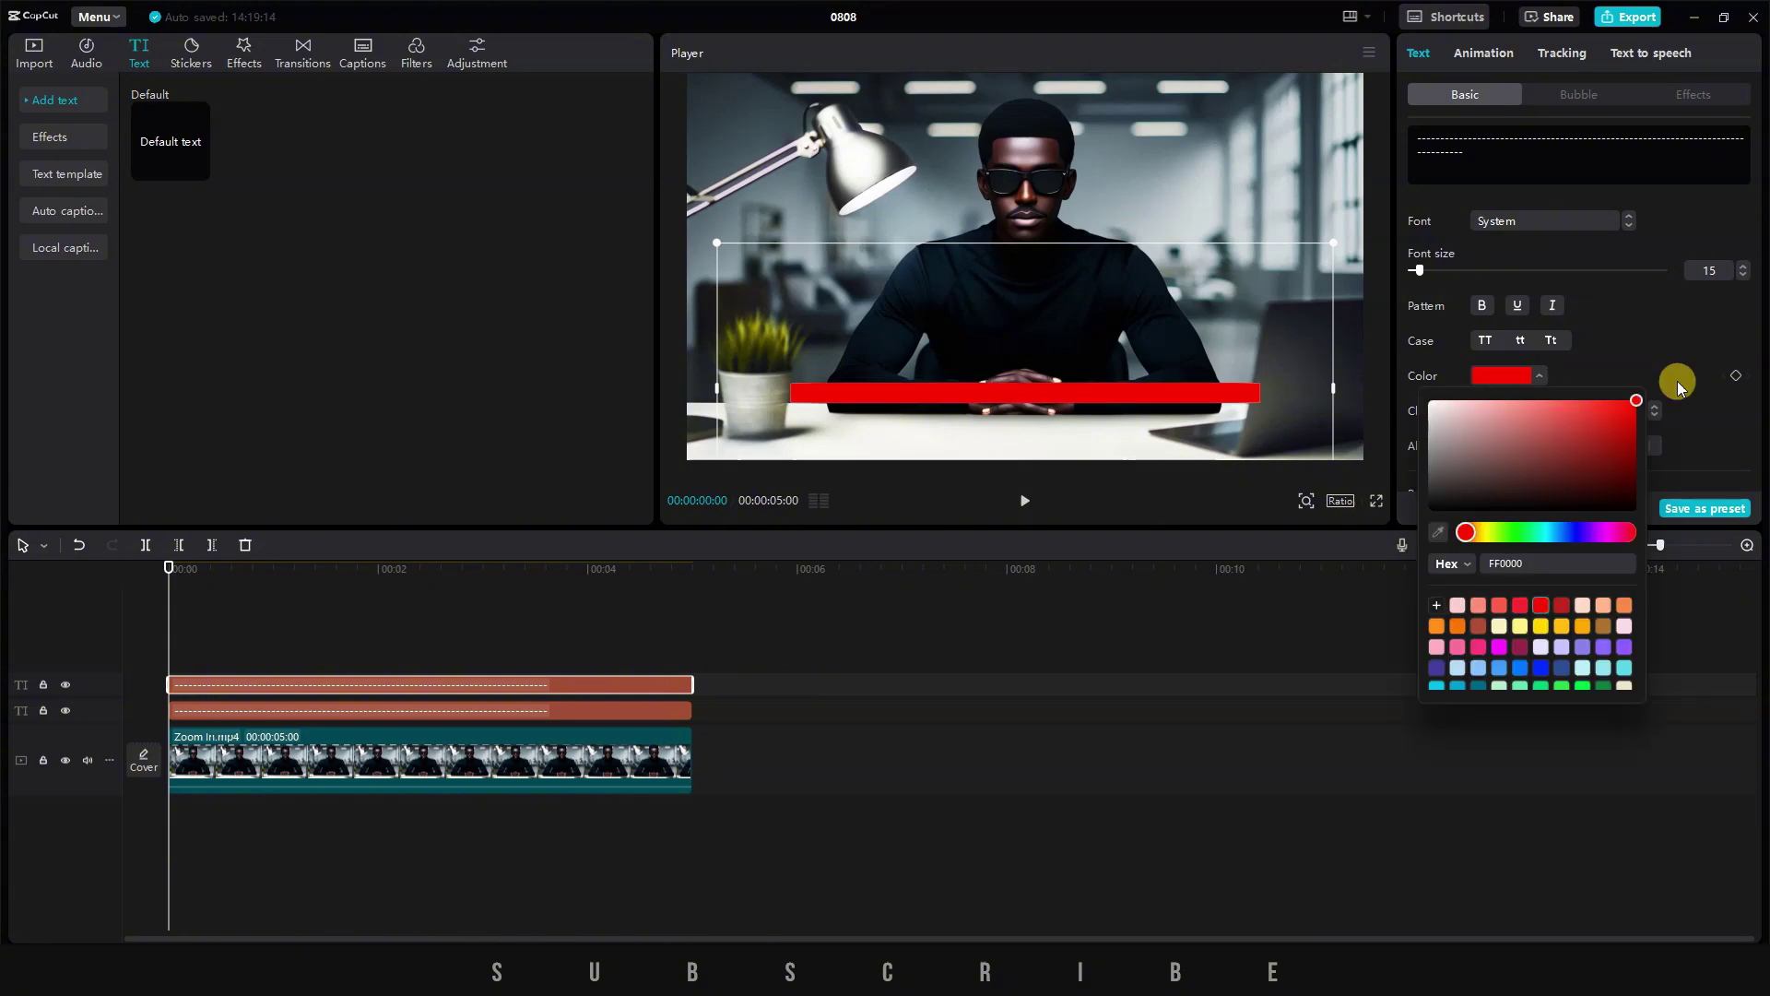
{"action": "left_click", "coordinate": [1678, 385]}
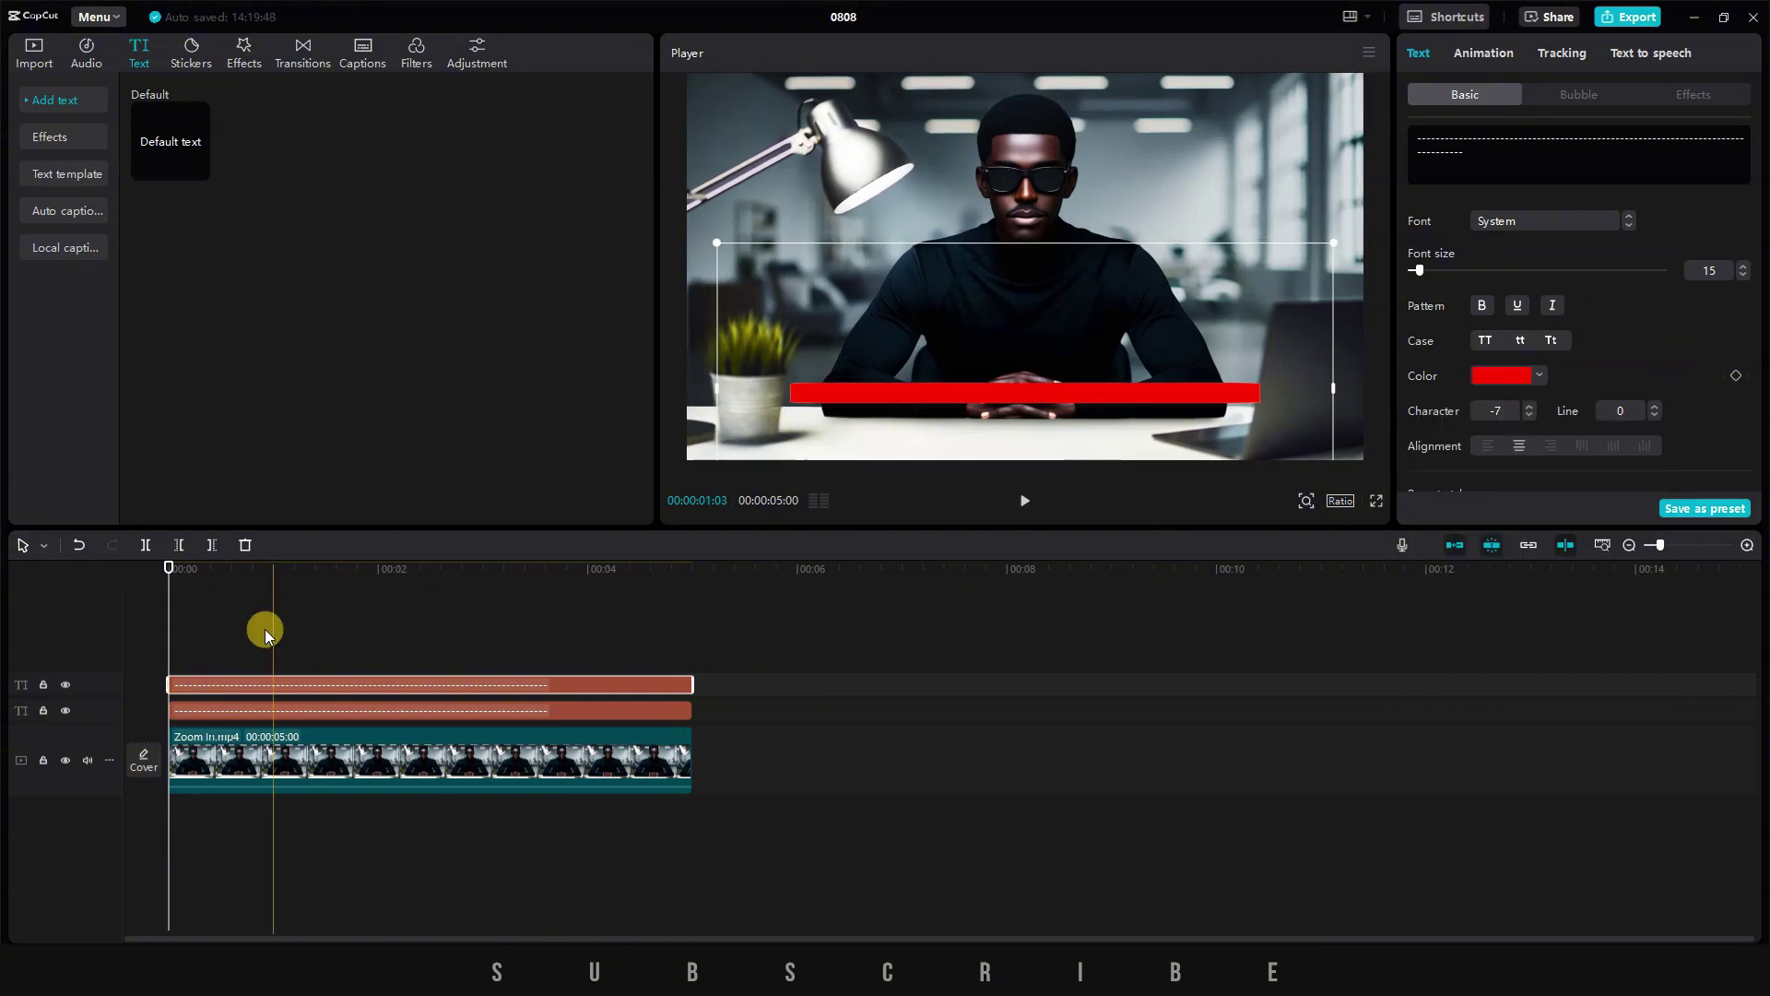
{"action": "left_click", "coordinate": [246, 630]}
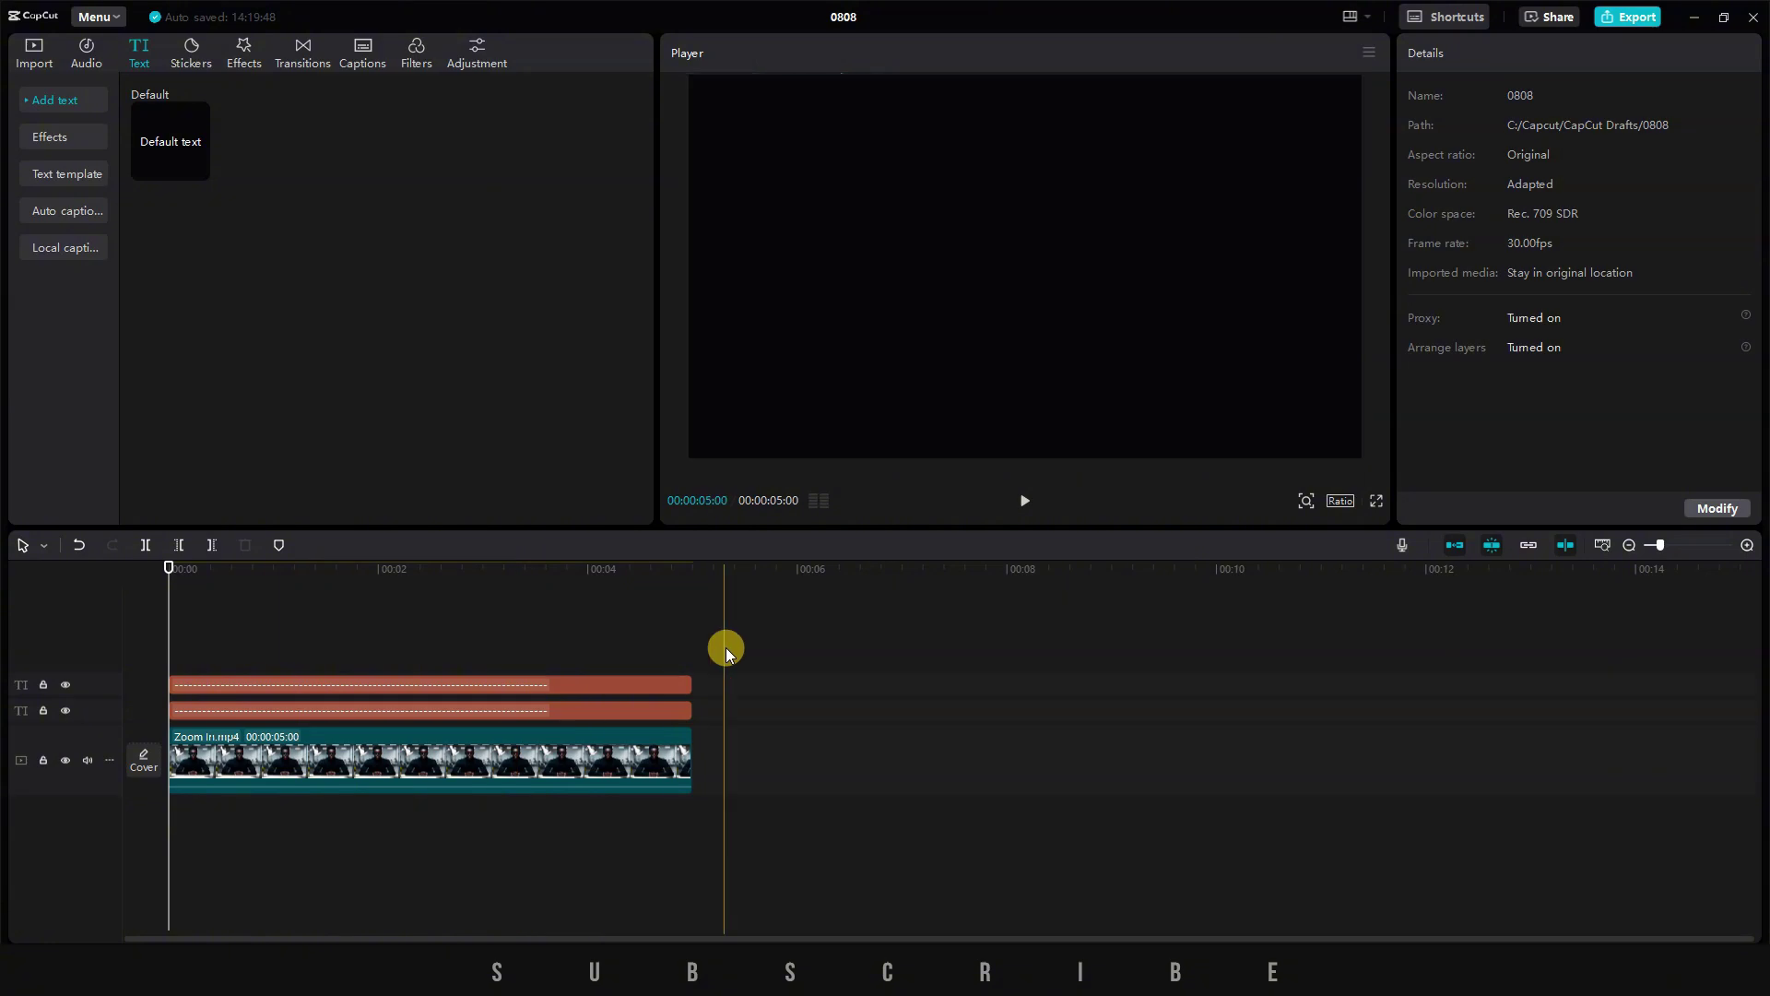
{"action": "left_click", "coordinate": [273, 683]}
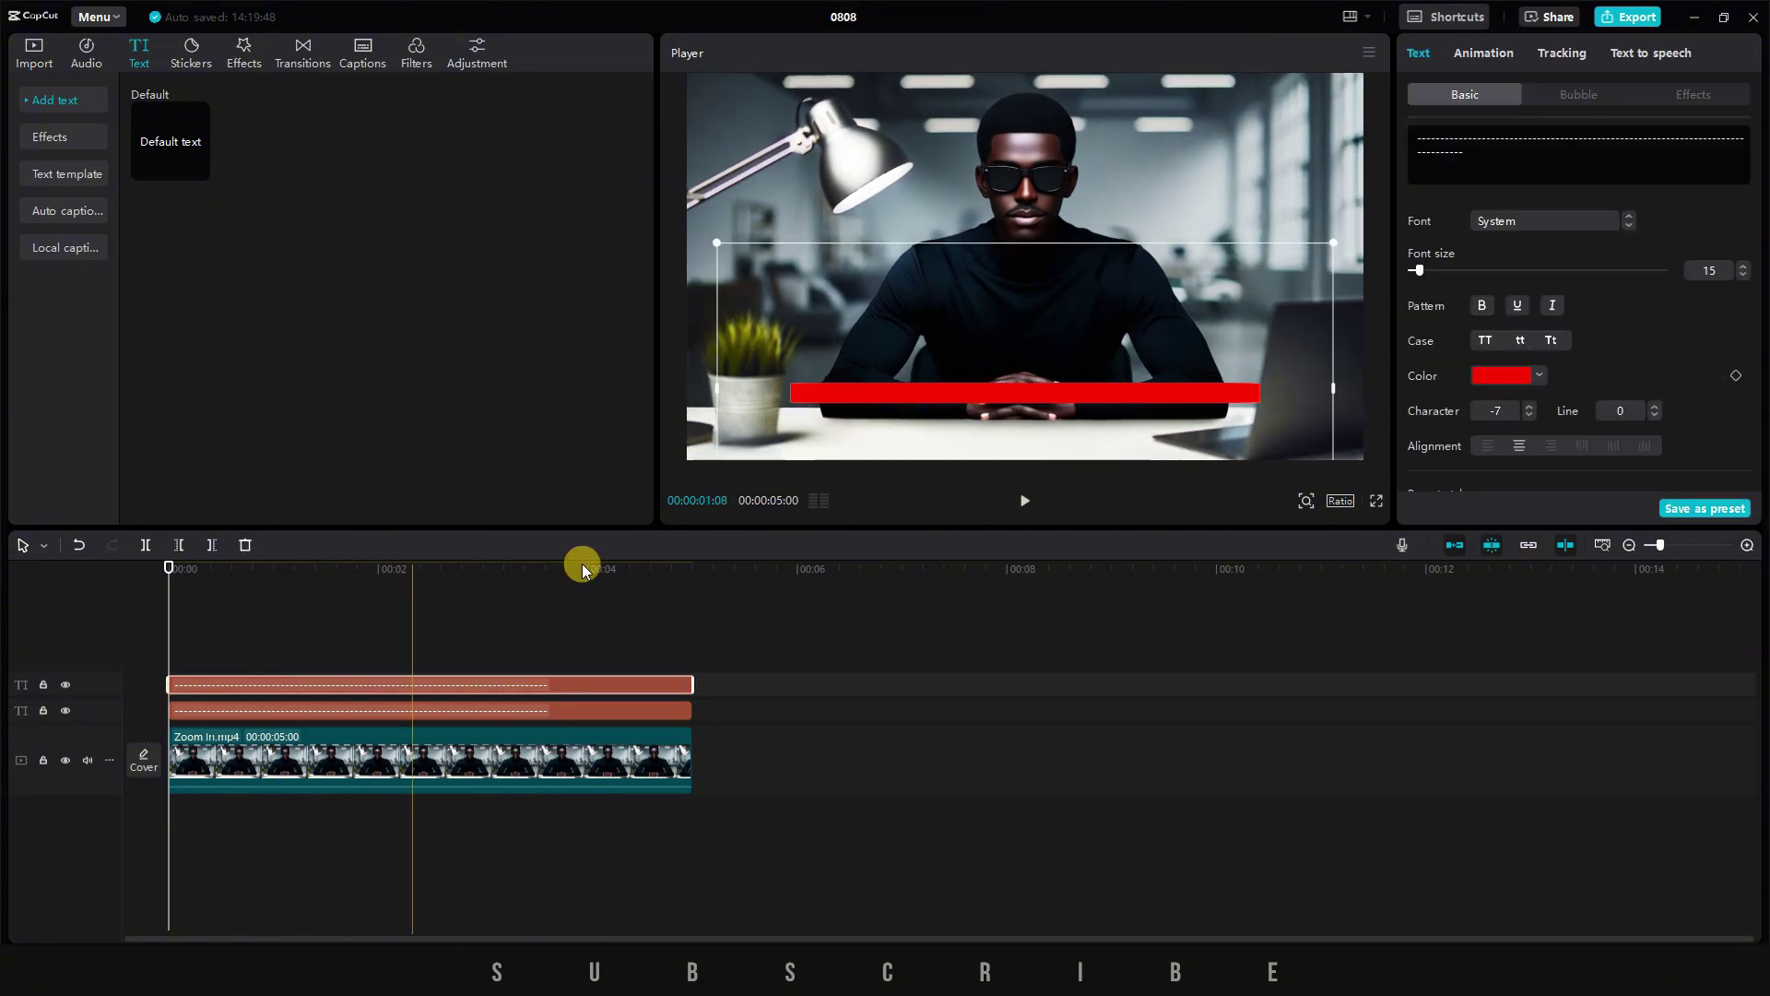
{"action": "left_click", "coordinate": [1482, 53]}
{"action": "left_click", "coordinate": [1566, 55]}
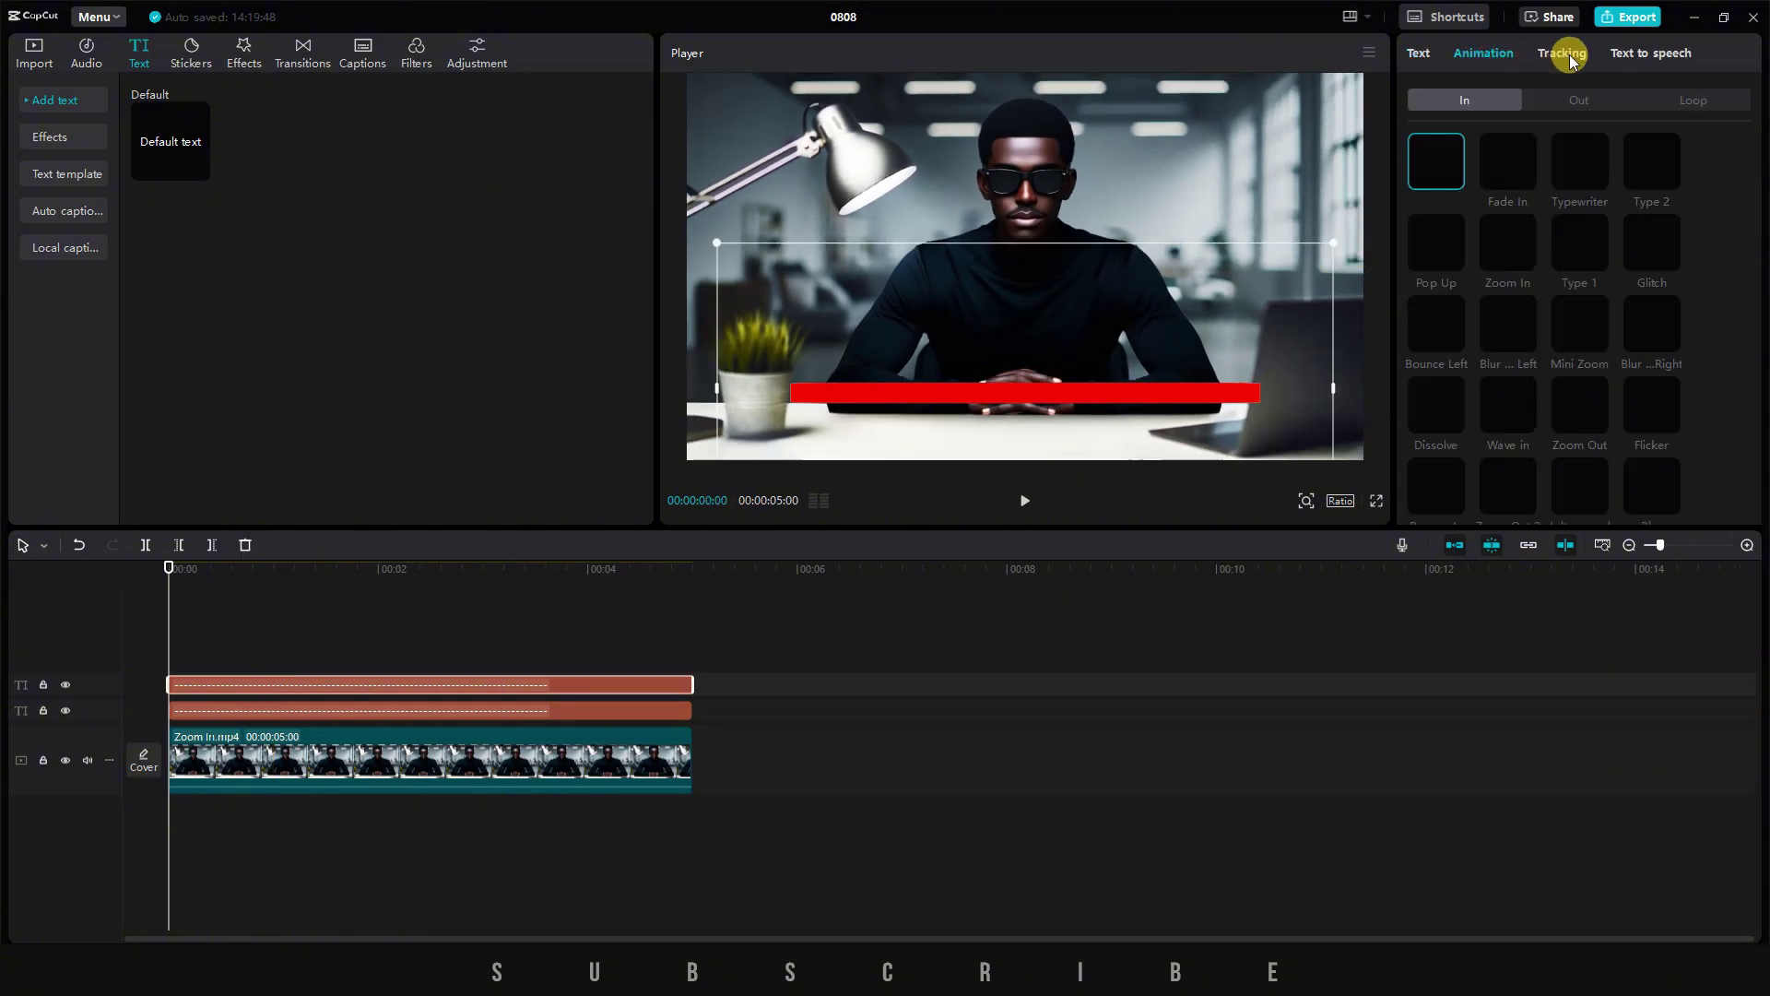
{"action": "left_click", "coordinate": [1421, 55]}
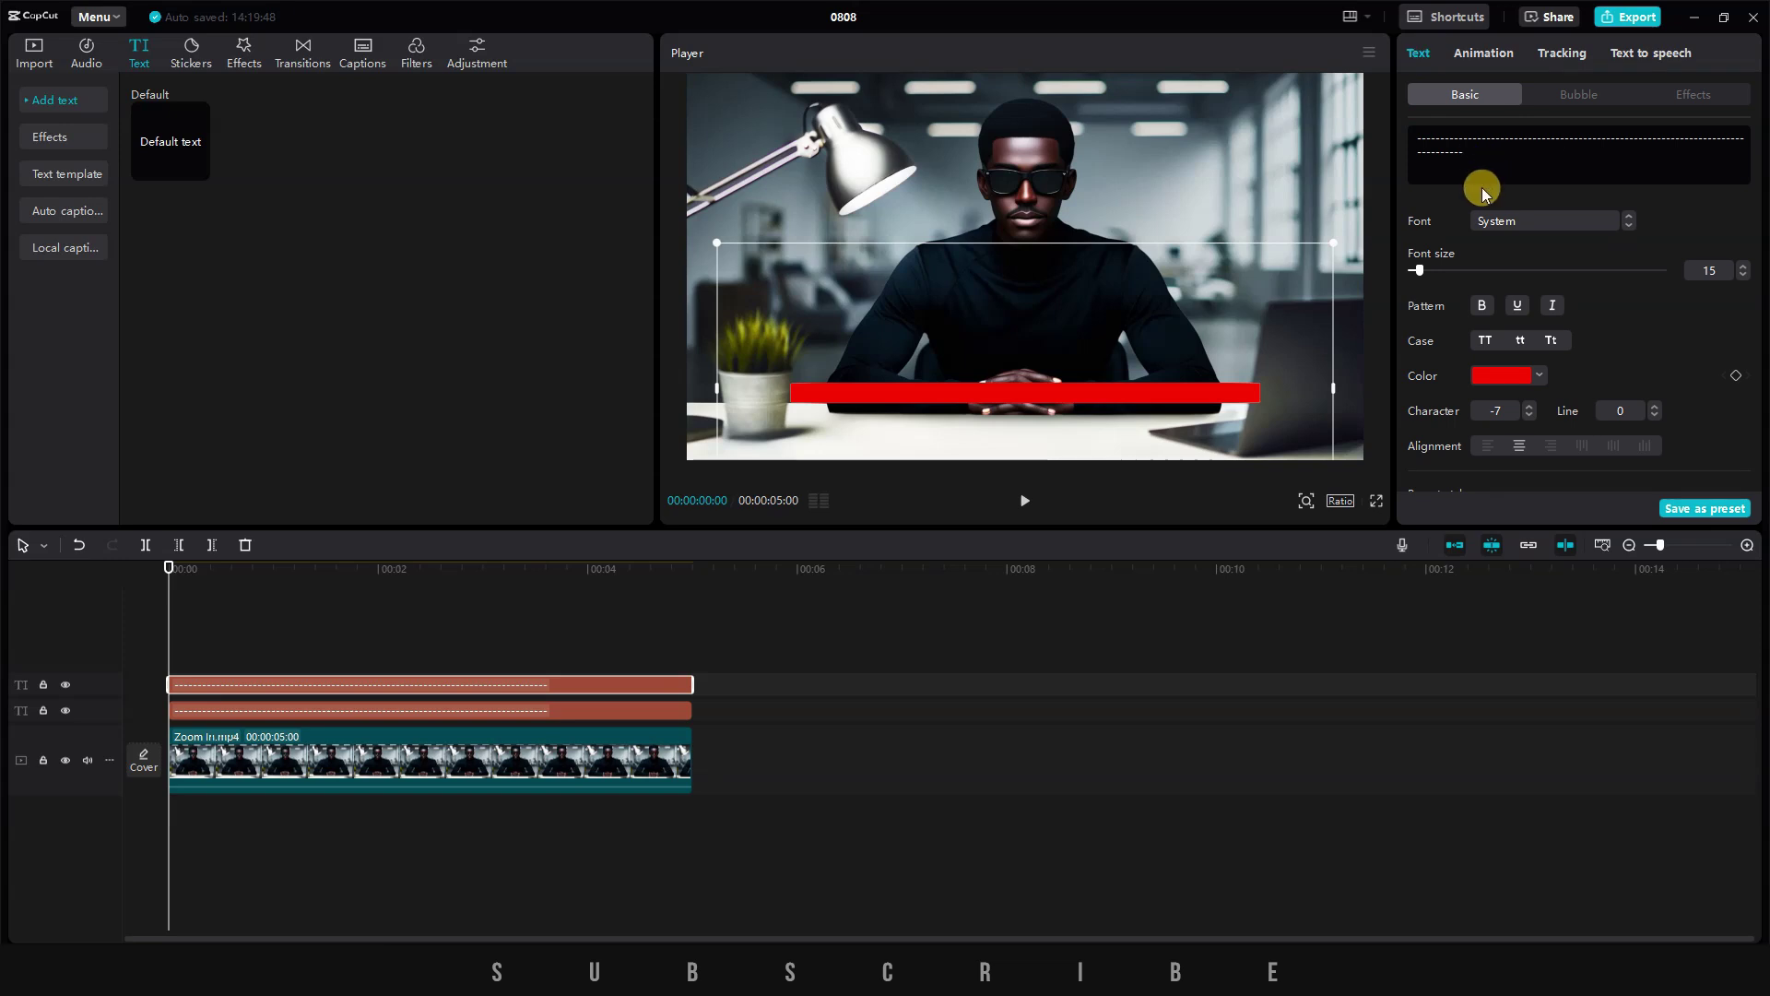
- Convert the white bar's text clip and the red bar's text clip into two separate compound clips
{"action": "left_click", "coordinate": [416, 719]}
{"action": "left_click", "coordinate": [285, 714]}
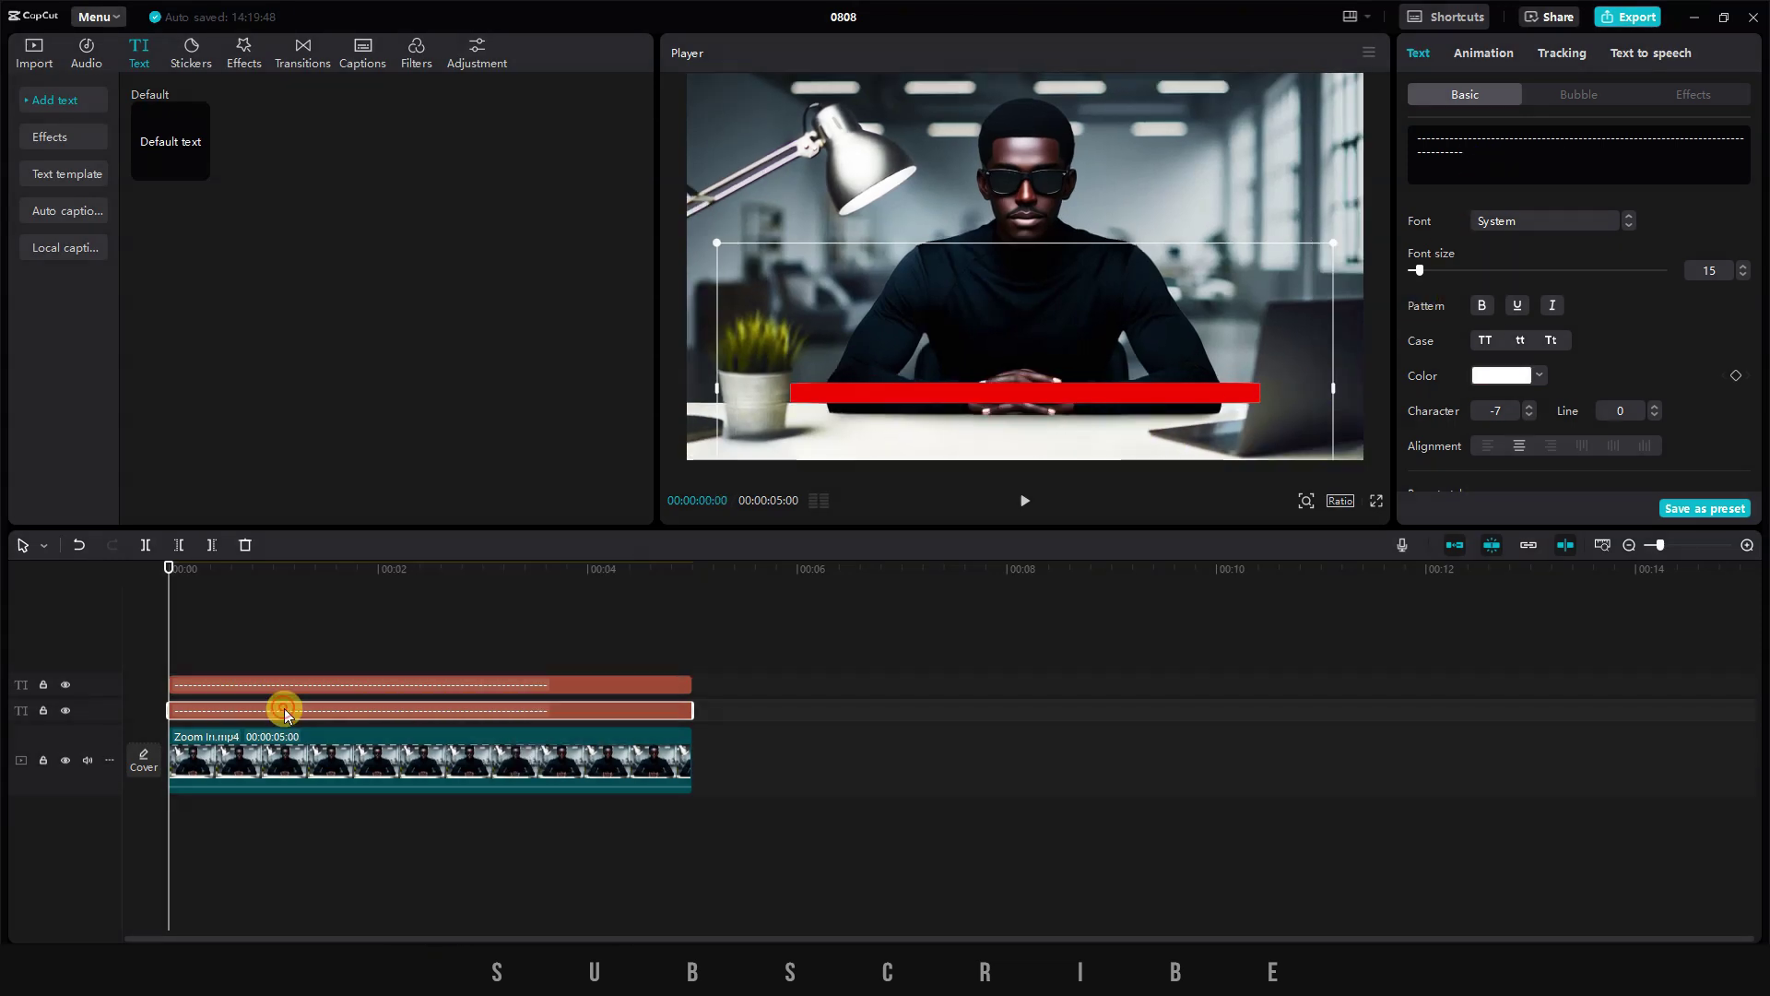
{"action": "right_click", "coordinate": [285, 714]}
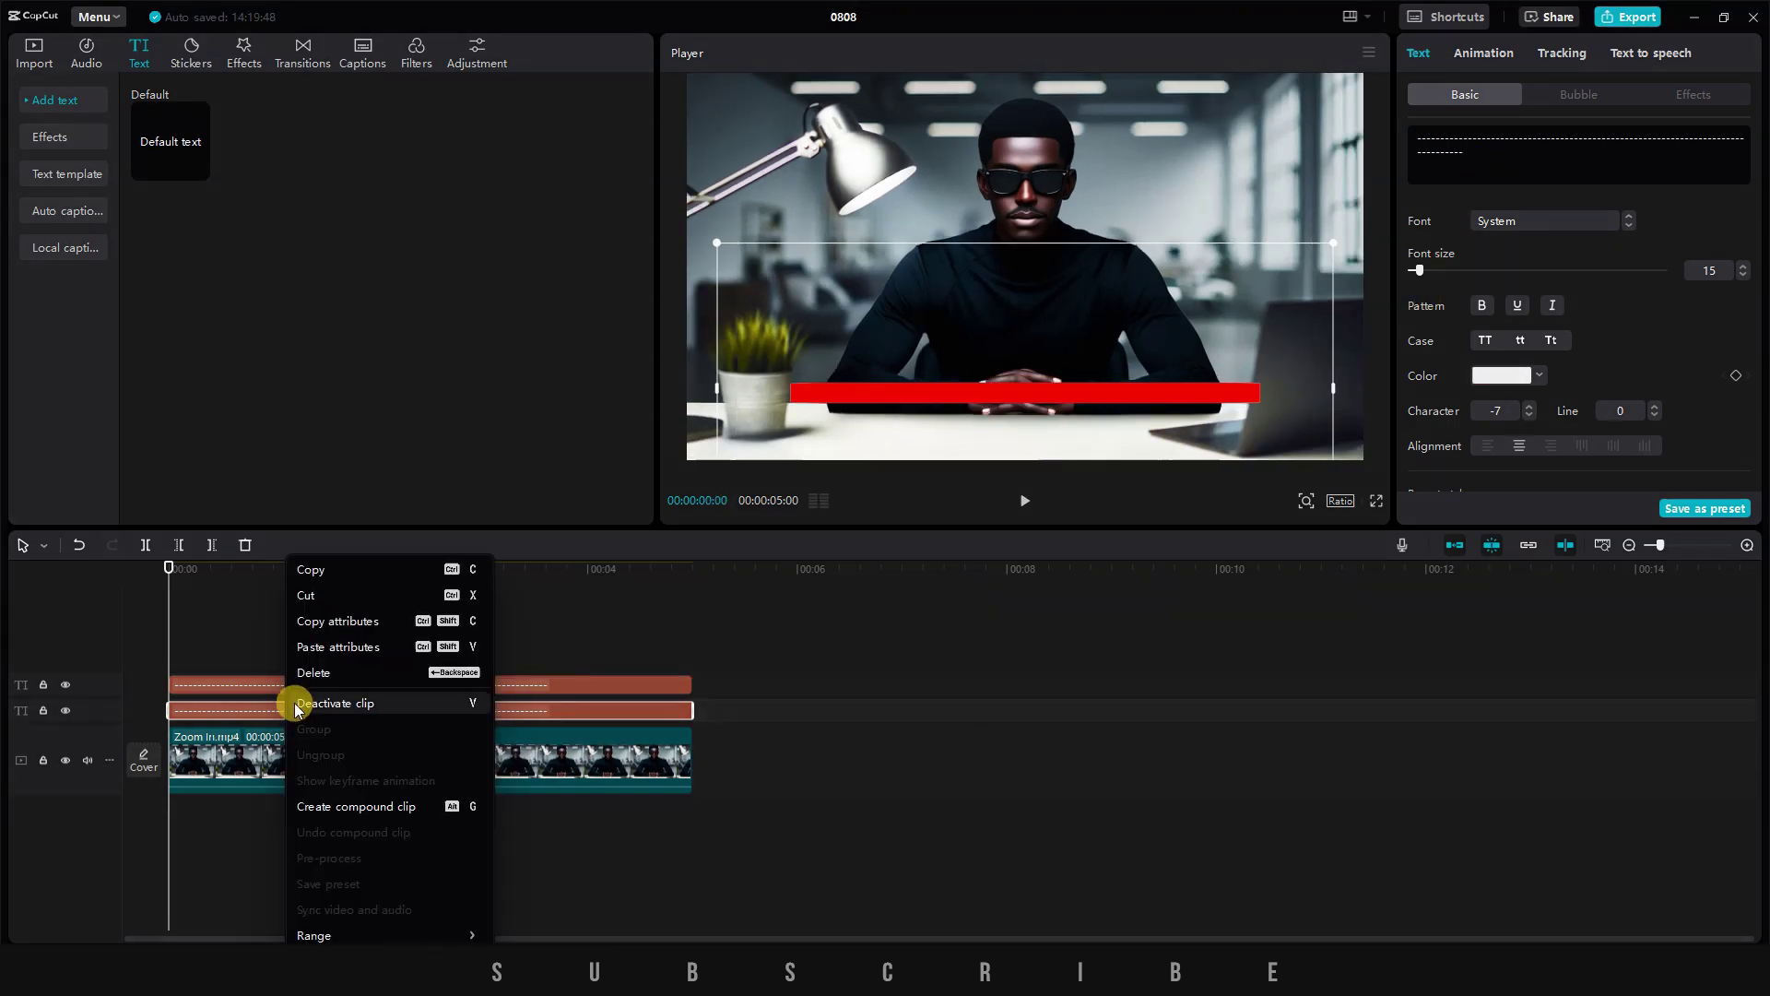
{"action": "left_click", "coordinate": [378, 807]}
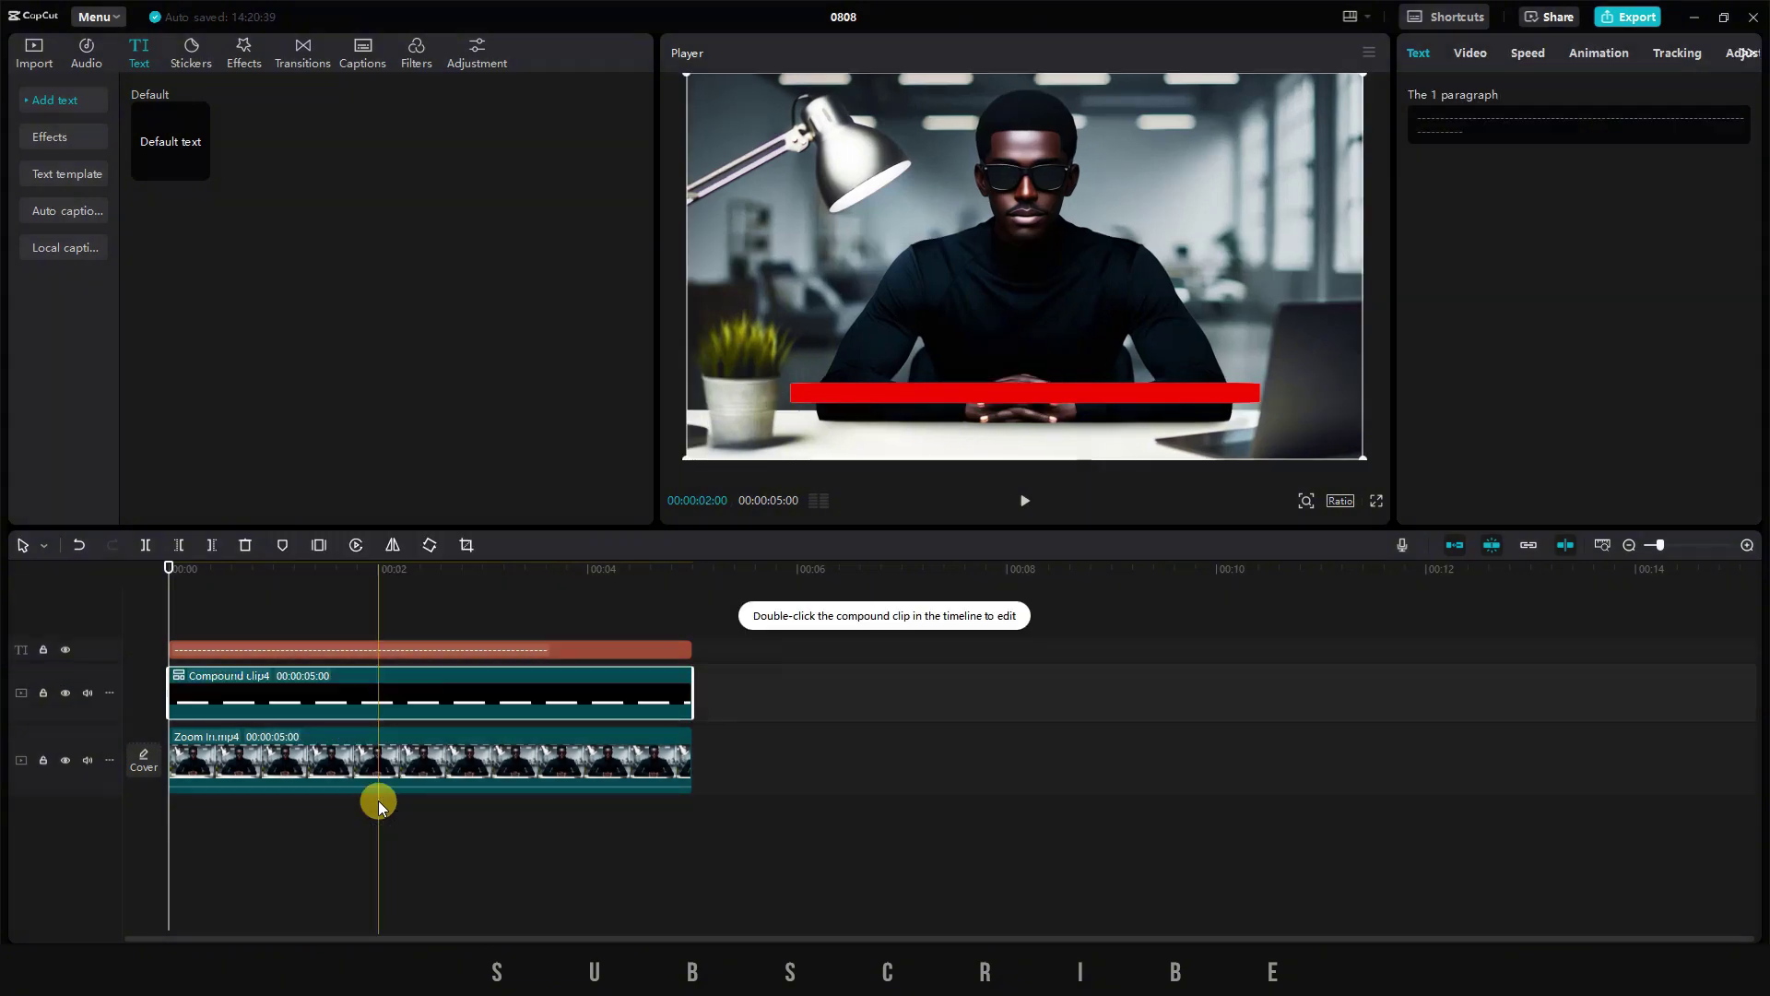
{"action": "right_click", "coordinate": [279, 649]}
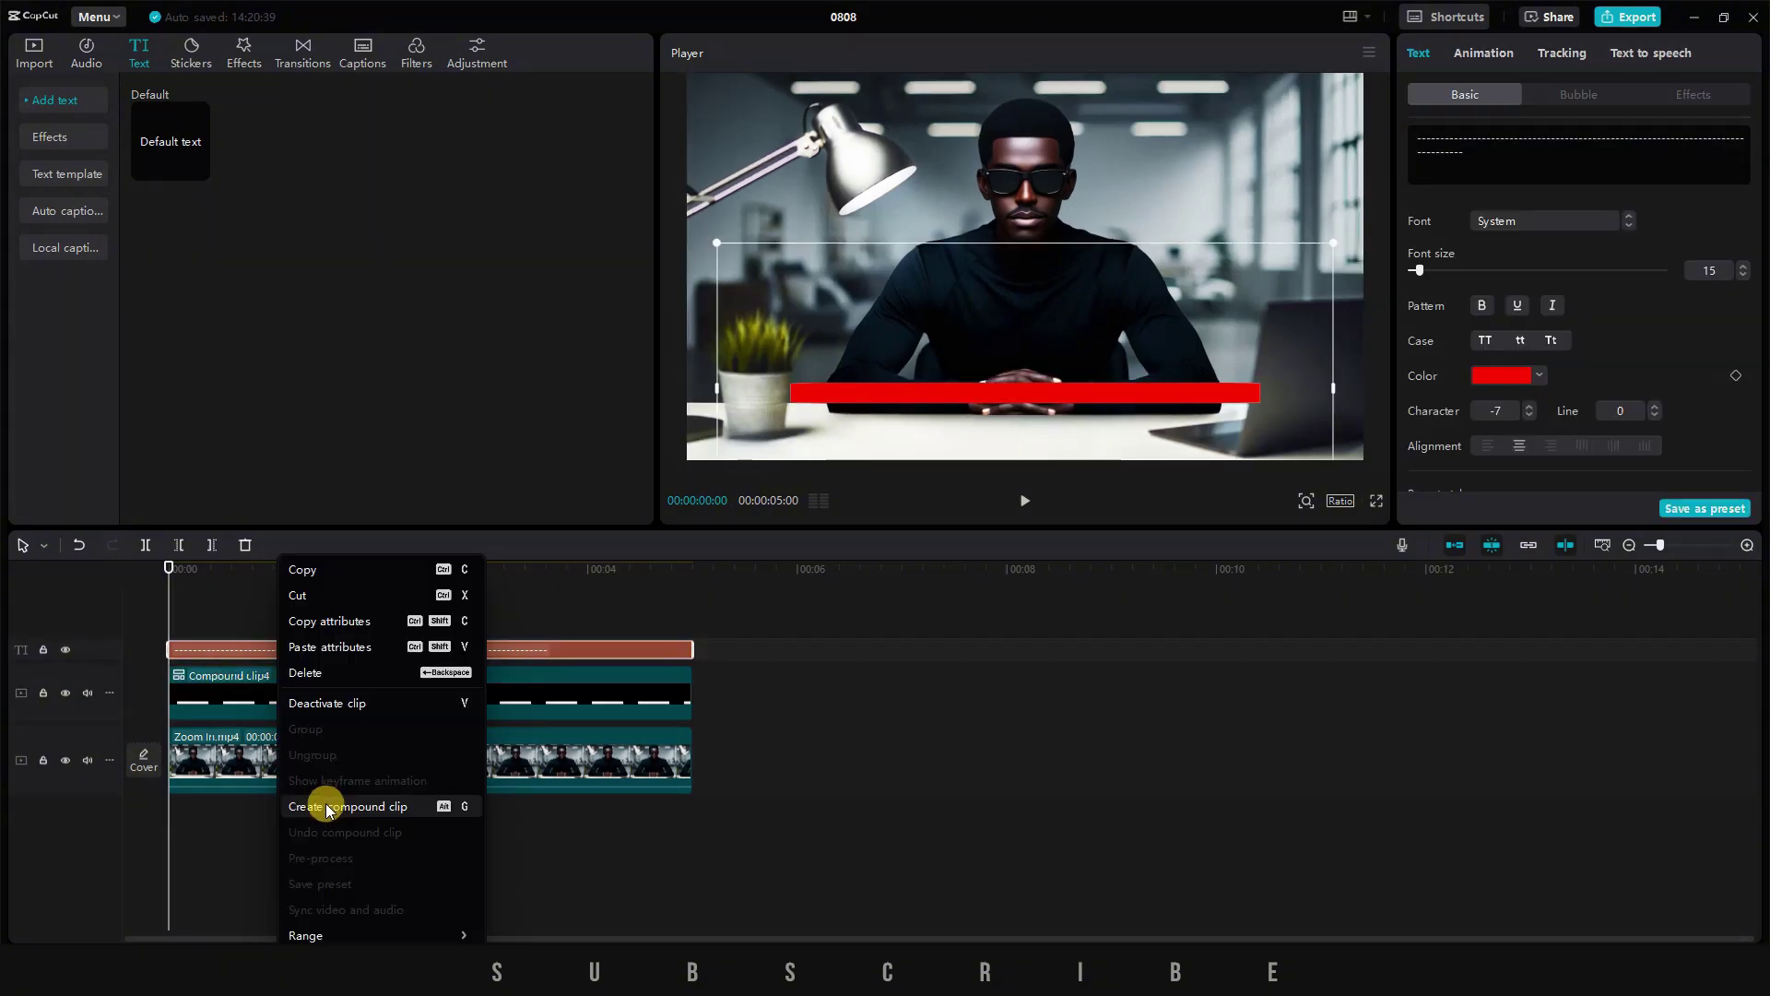
{"action": "left_click", "coordinate": [395, 808]}
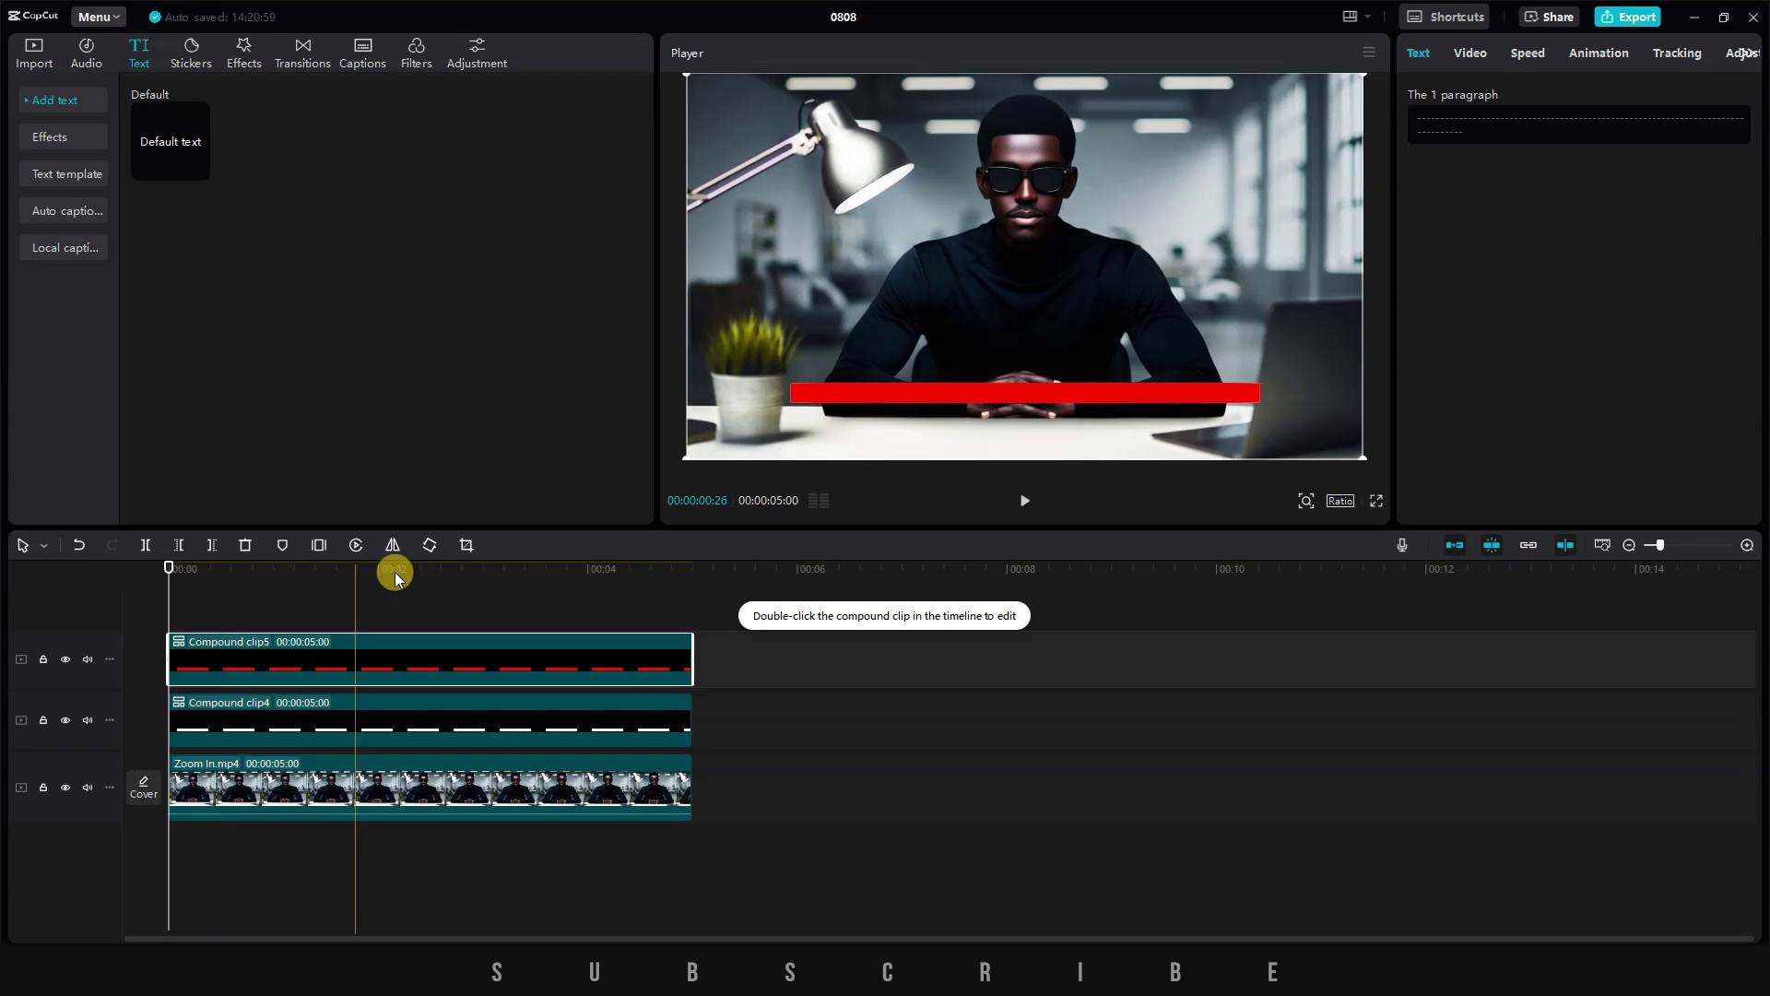
- Apply a Horizontal mask to the red bar's compound clip, rotated -90° at the bar's left end (X -667, Y -21), with a position keyframe
{"action": "left_click", "coordinate": [1473, 56]}
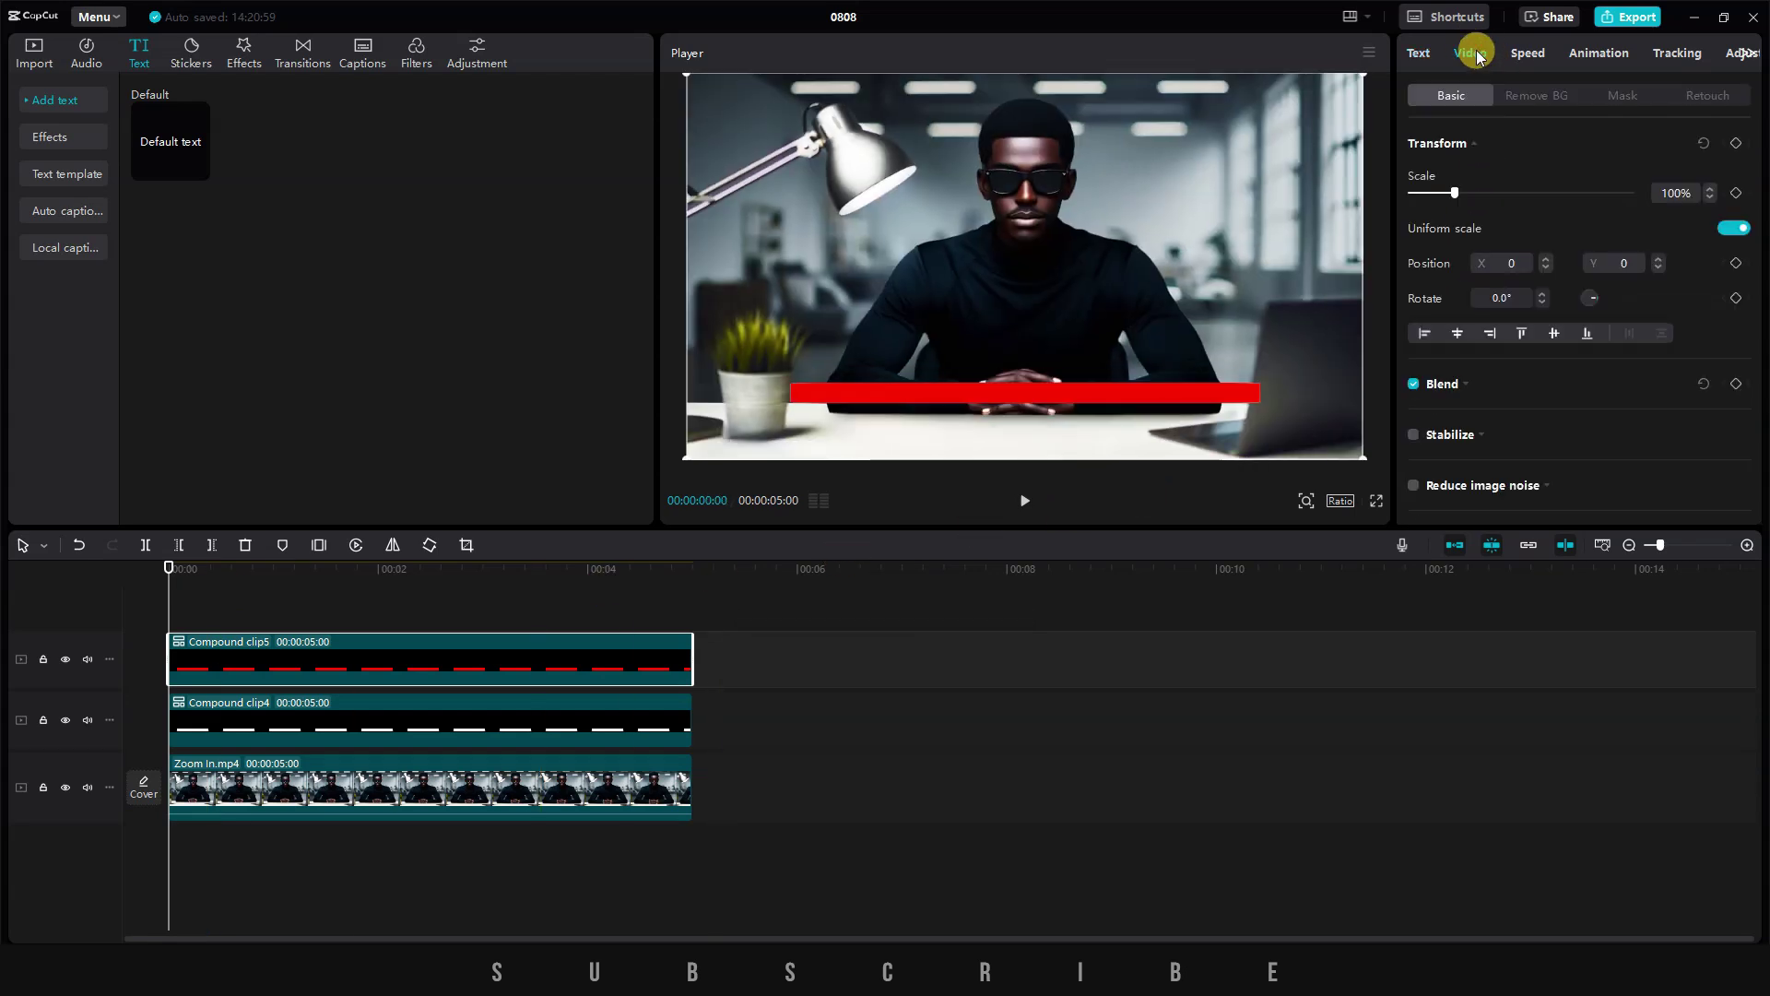
{"action": "left_click", "coordinate": [1624, 97]}
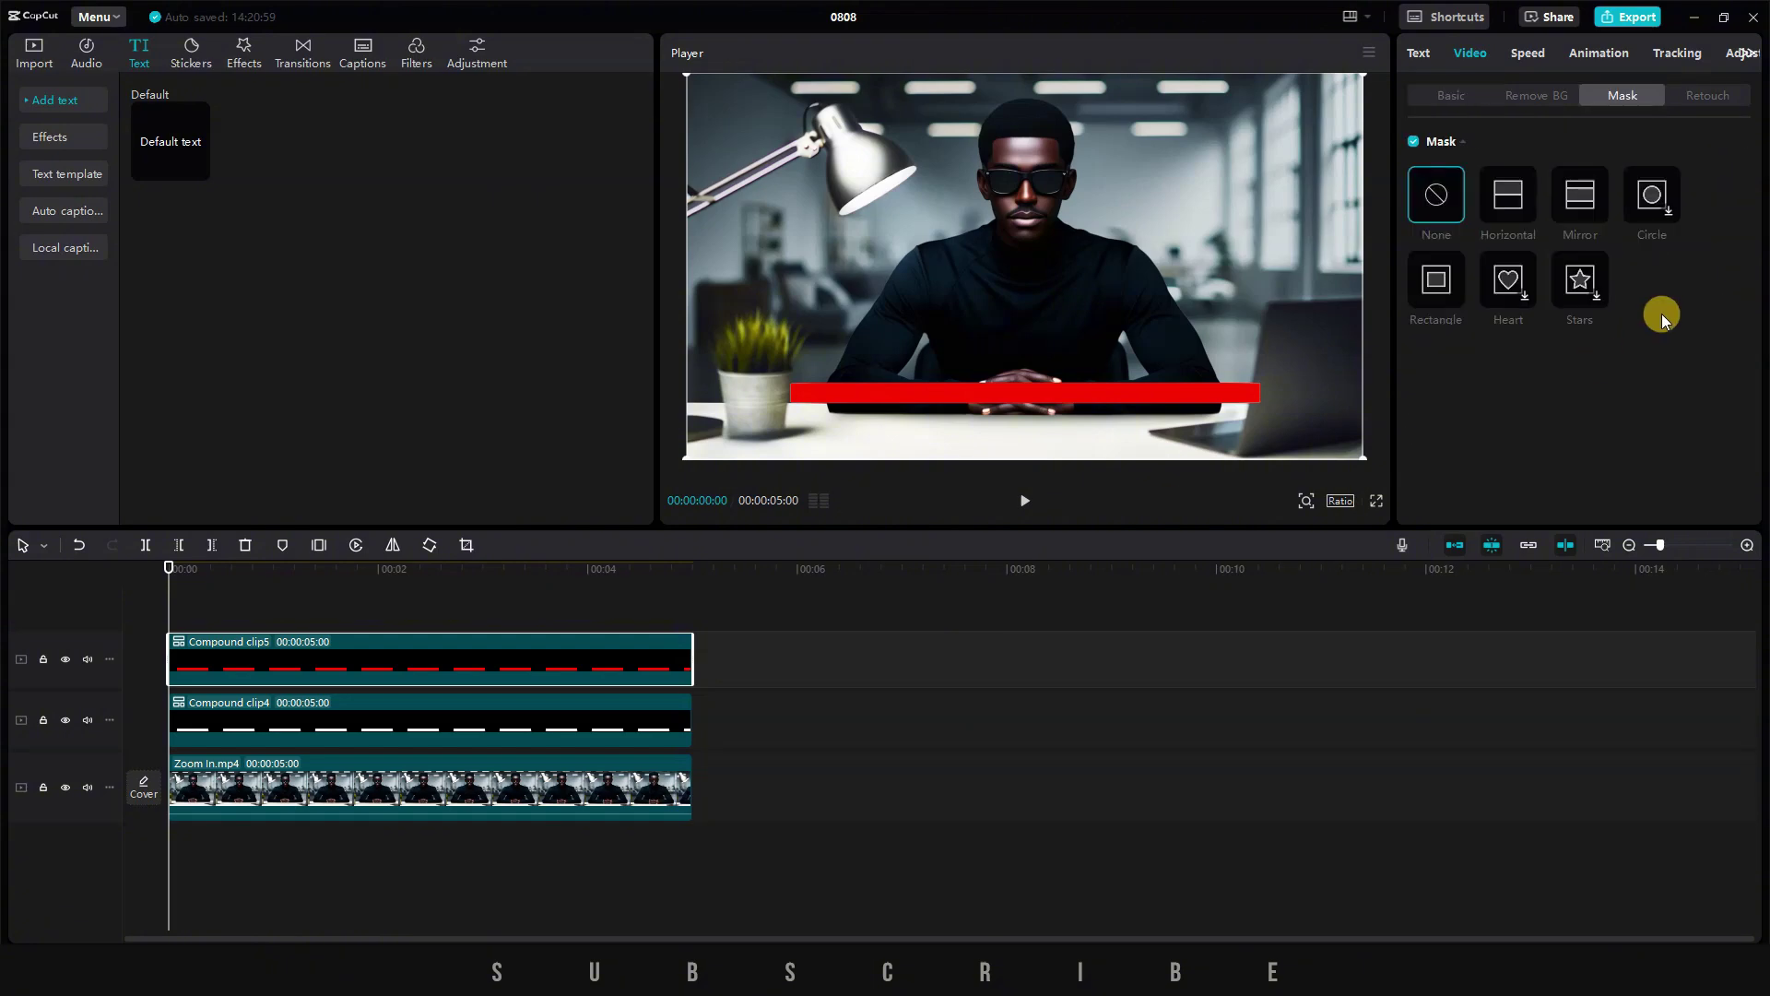
{"action": "left_click", "coordinate": [1509, 196]}
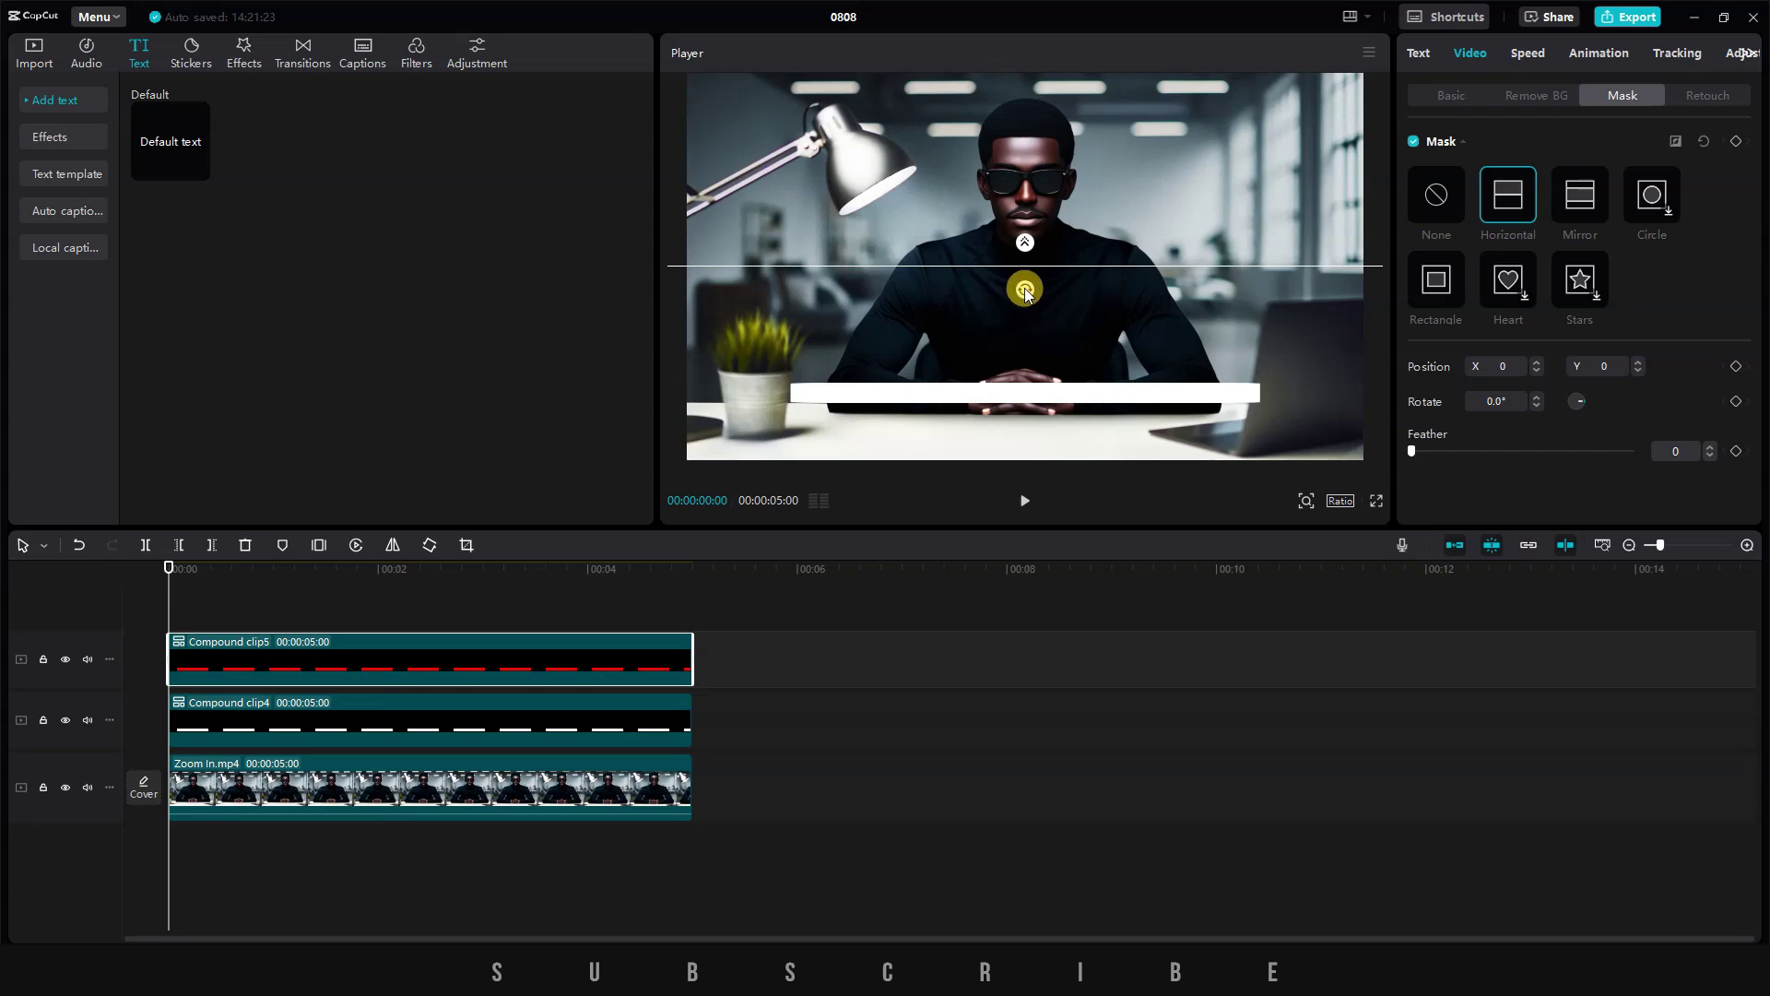
{"action": "left_click_drag", "start_coordinate": [1026, 289], "coordinate": [790, 330]}
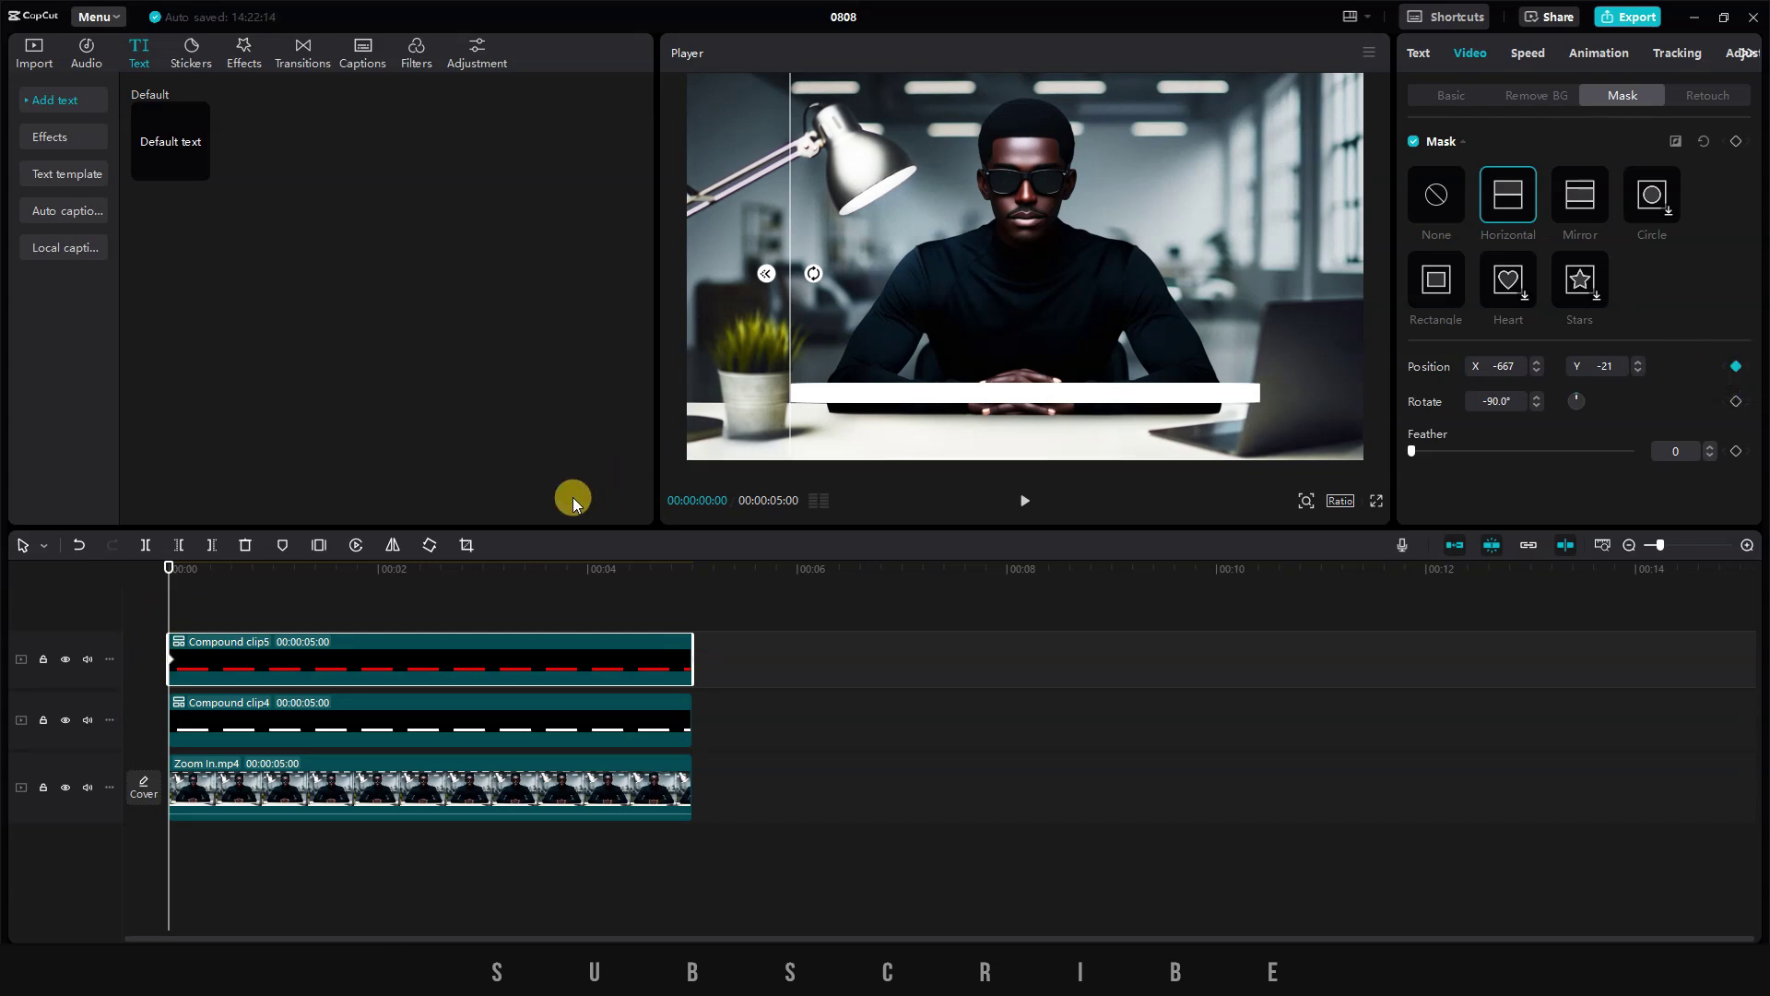
- At 00:00:05:00, move the mask just past the red bar's right end (X 706, Y -24), and return the playhead to the start
{"action": "left_click_drag", "start_coordinate": [169, 567], "coordinate": [693, 580]}
{"action": "left_click_drag", "start_coordinate": [790, 201], "coordinate": [1274, 199]}
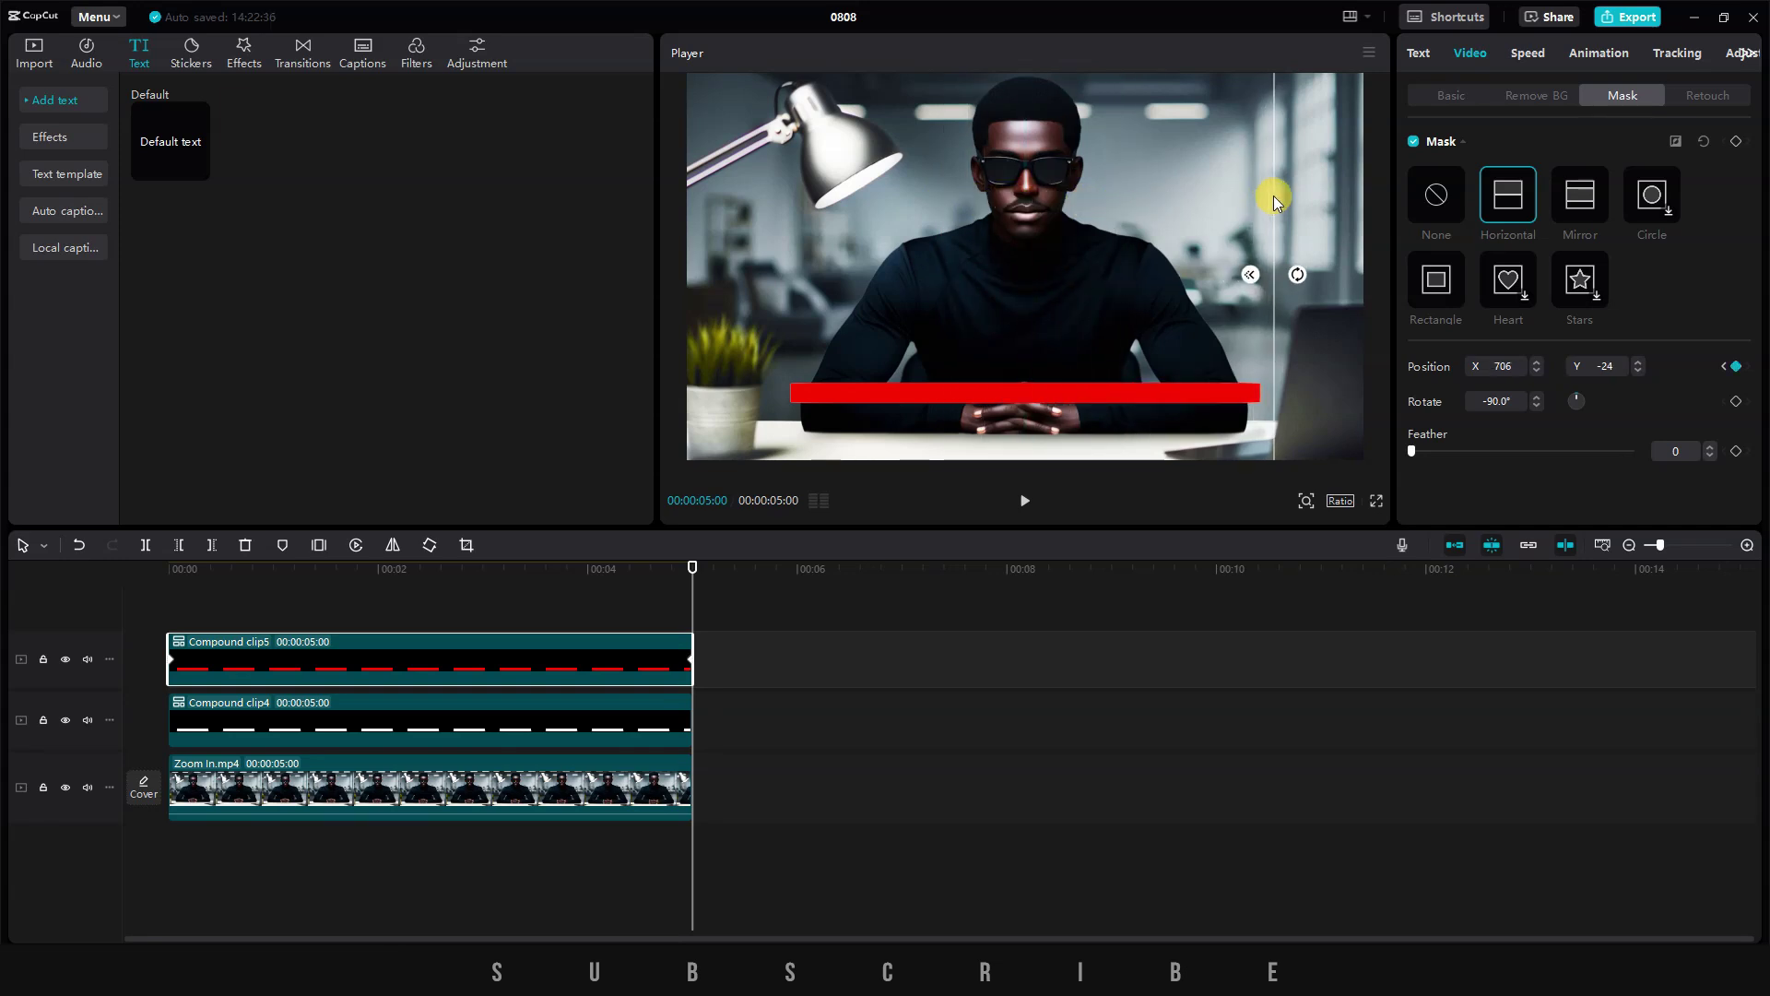
{"action": "mouse_move", "coordinate": [178, 565]}
{"action": "left_mouse_down"}
{"action": "mouse_move", "coordinate": [175, 581]}
{"action": "mouse_move", "coordinate": [157, 573]}
{"action": "left_mouse_up"}
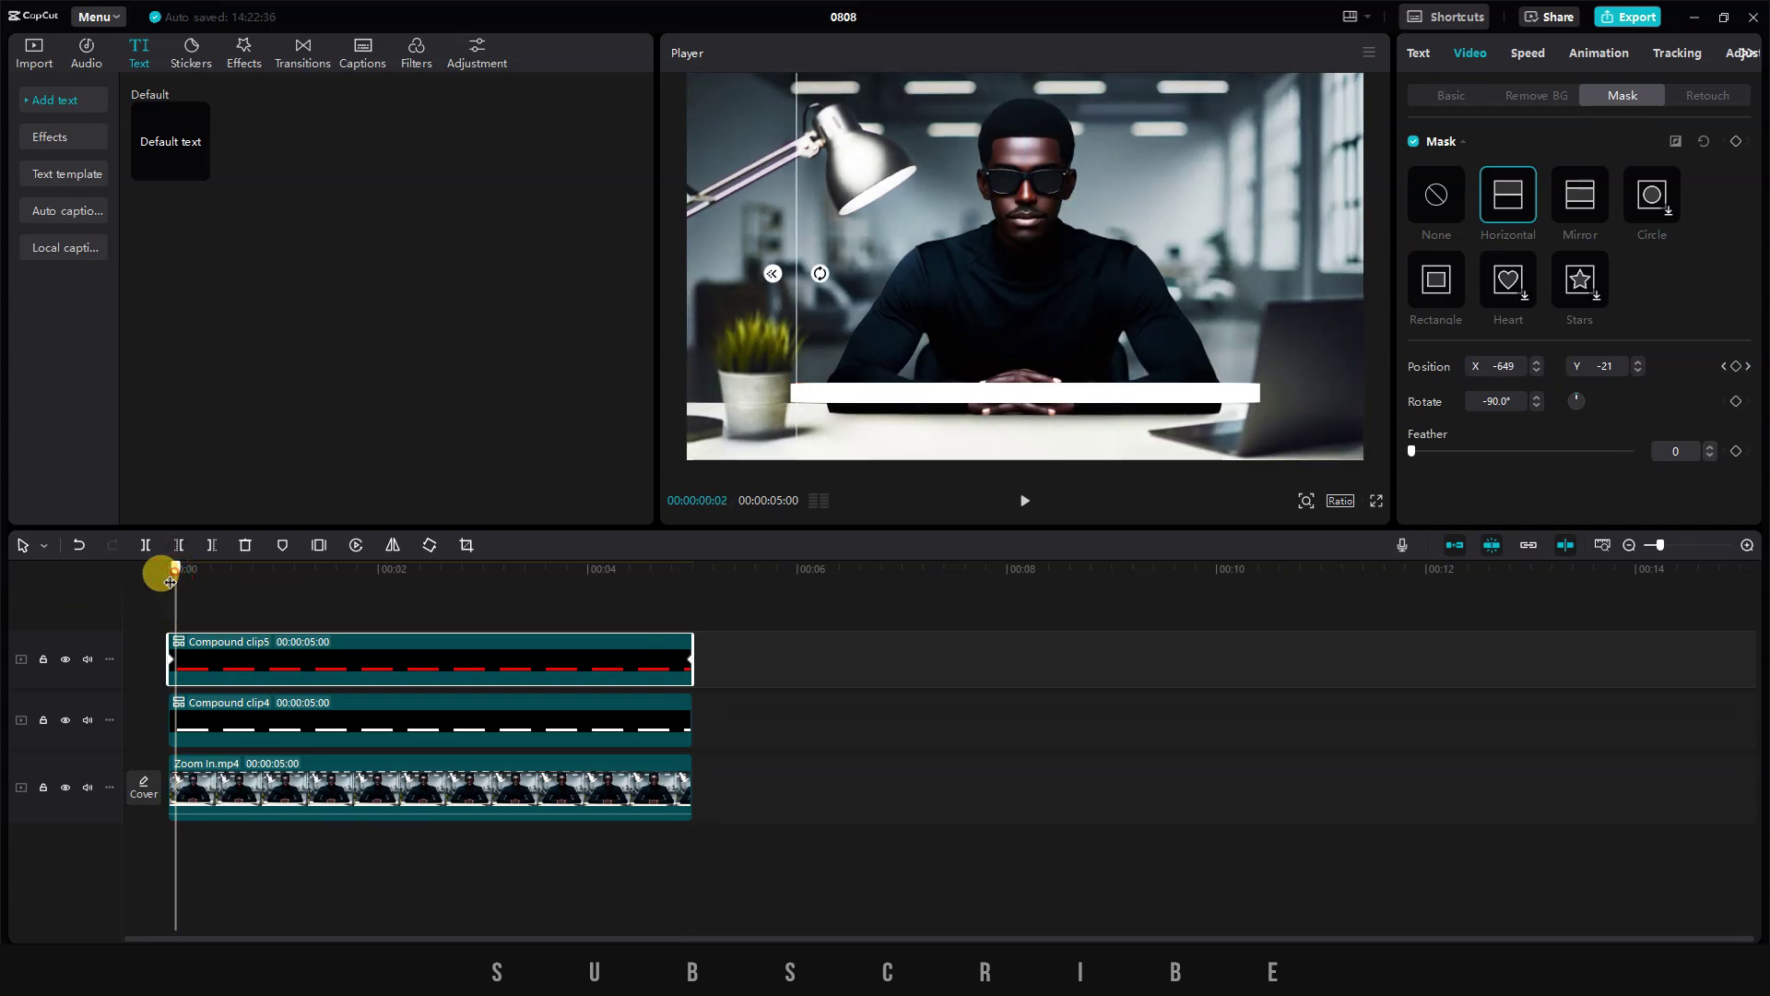
- Play the red bar's fill animation from the start of the timeline
{"action": "left_click", "coordinate": [92, 535]}
{"action": "key", "text": "space"}
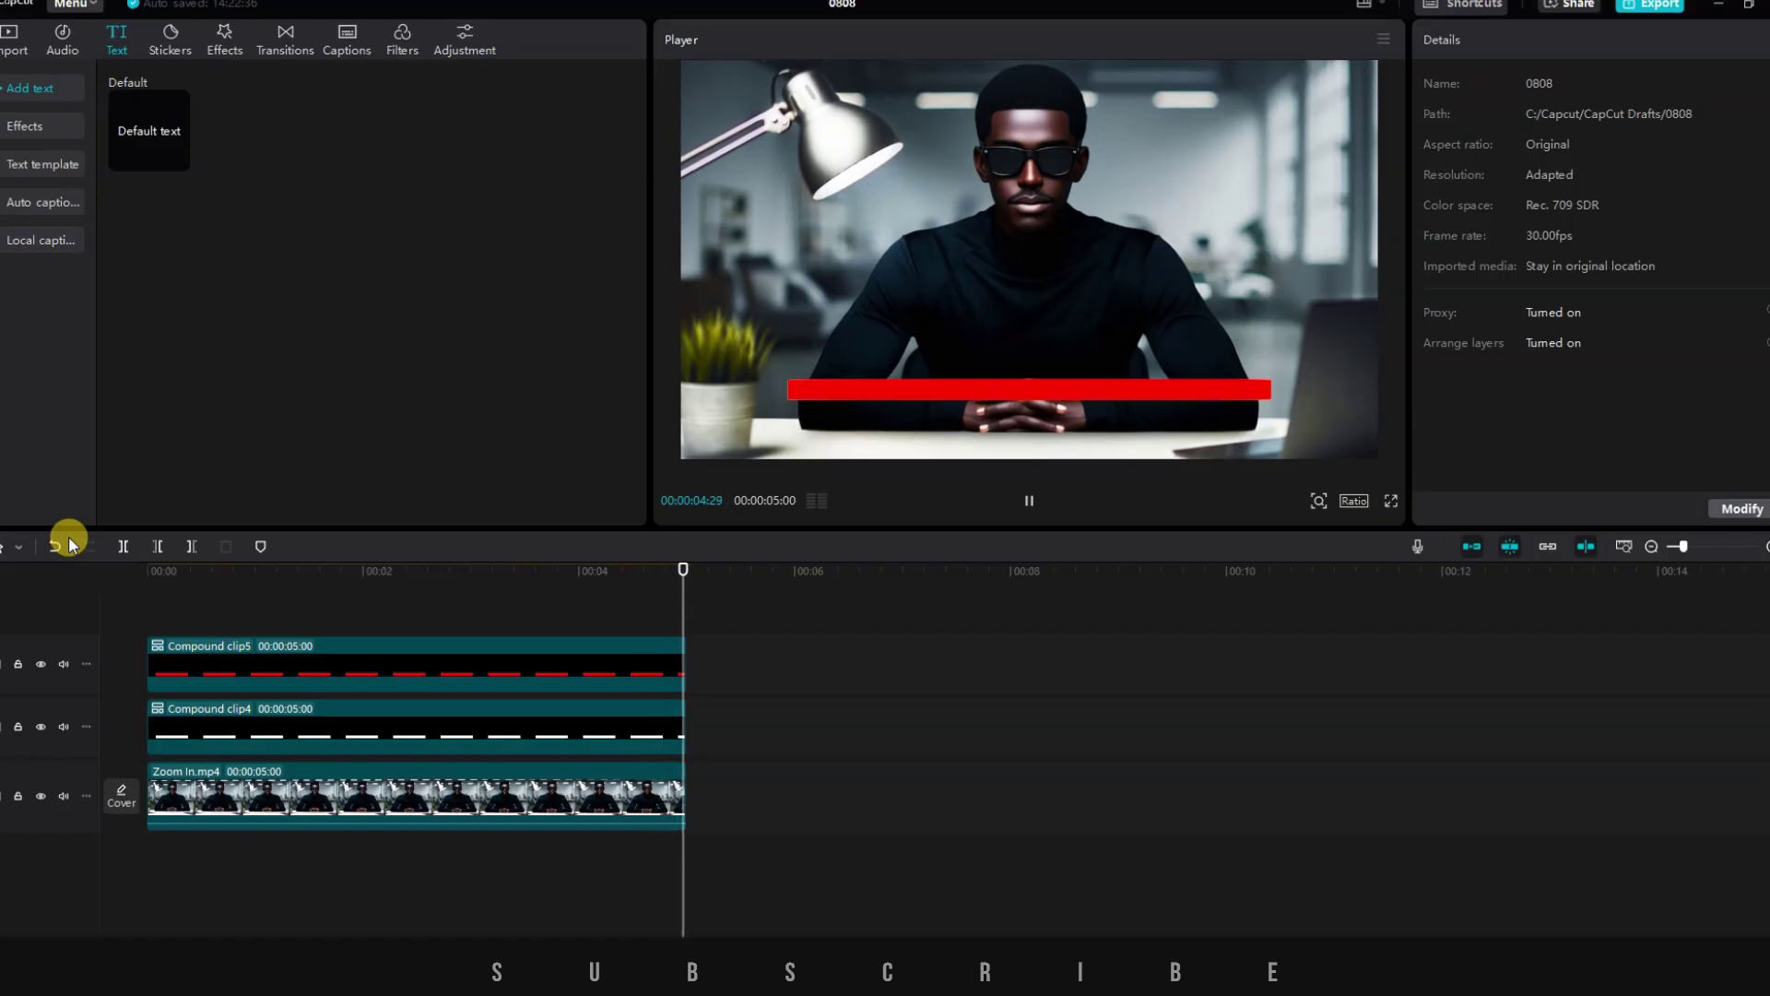
- Set the mask feather of the red bar's compound clip to about 5 and show a frame about three seconds in
{"action": "left_click", "coordinate": [360, 625]}
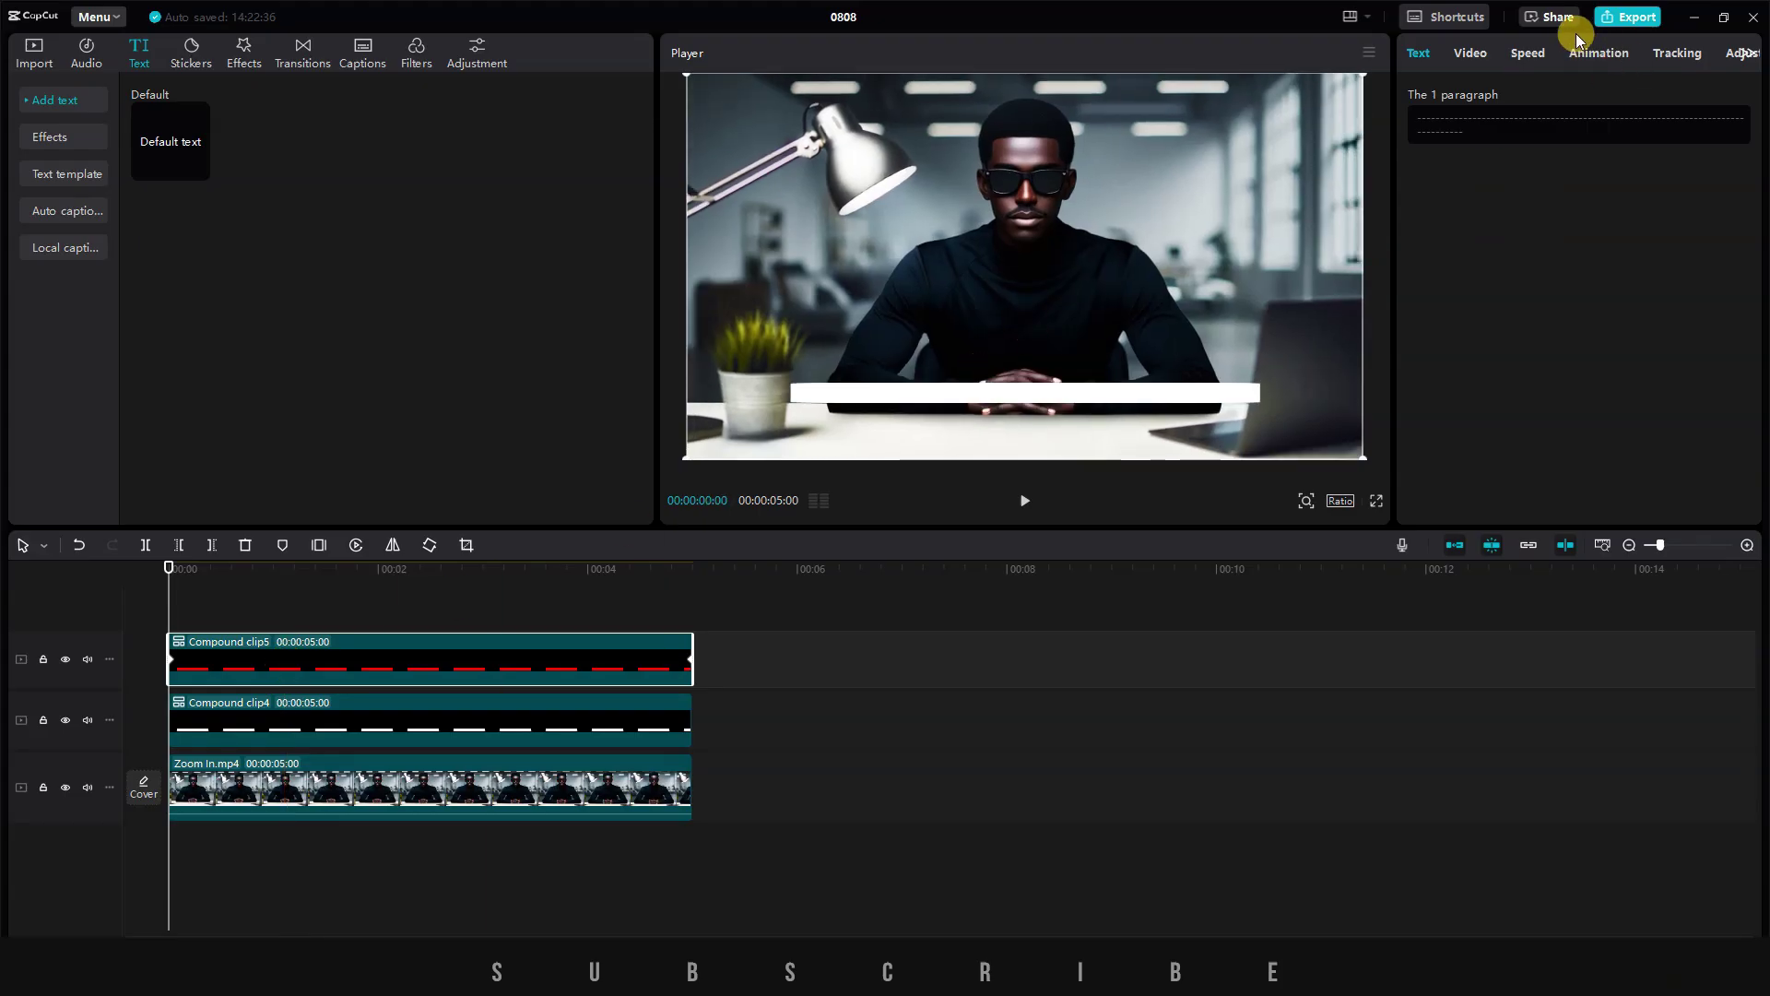
{"action": "left_click", "coordinate": [1472, 55]}
{"action": "left_click", "coordinate": [1630, 96]}
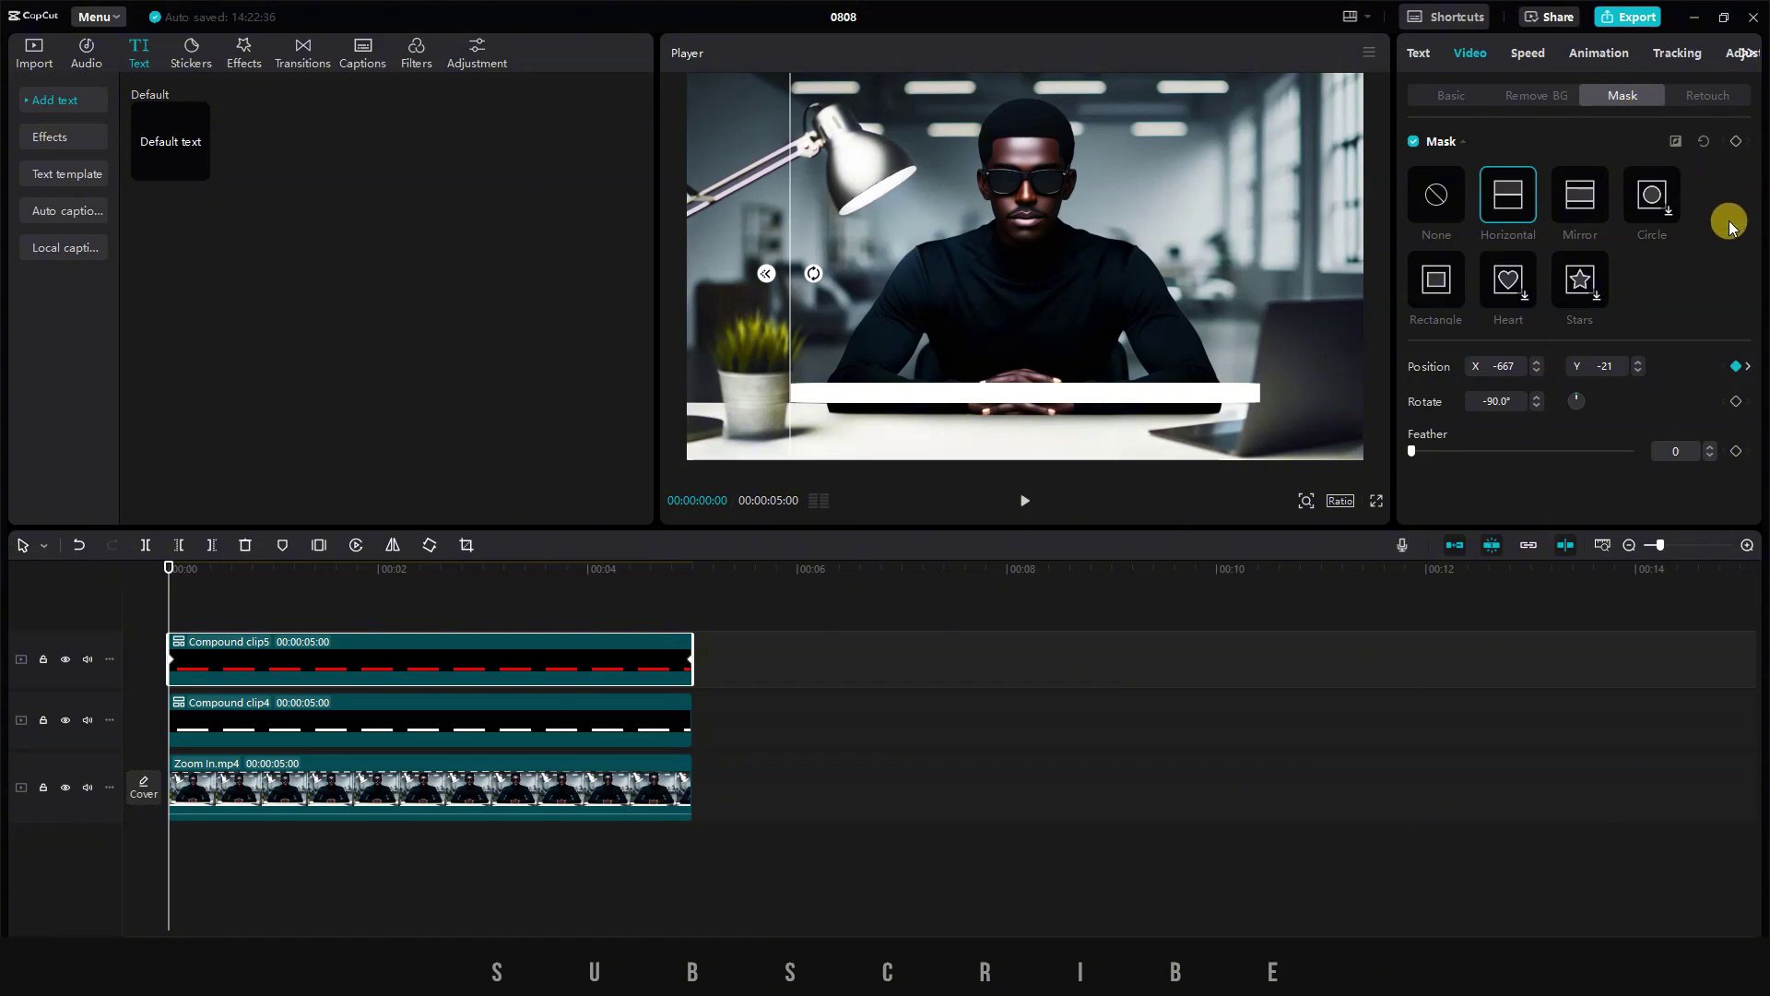
{"action": "left_click_drag", "start_coordinate": [1414, 450], "coordinate": [1423, 450]}
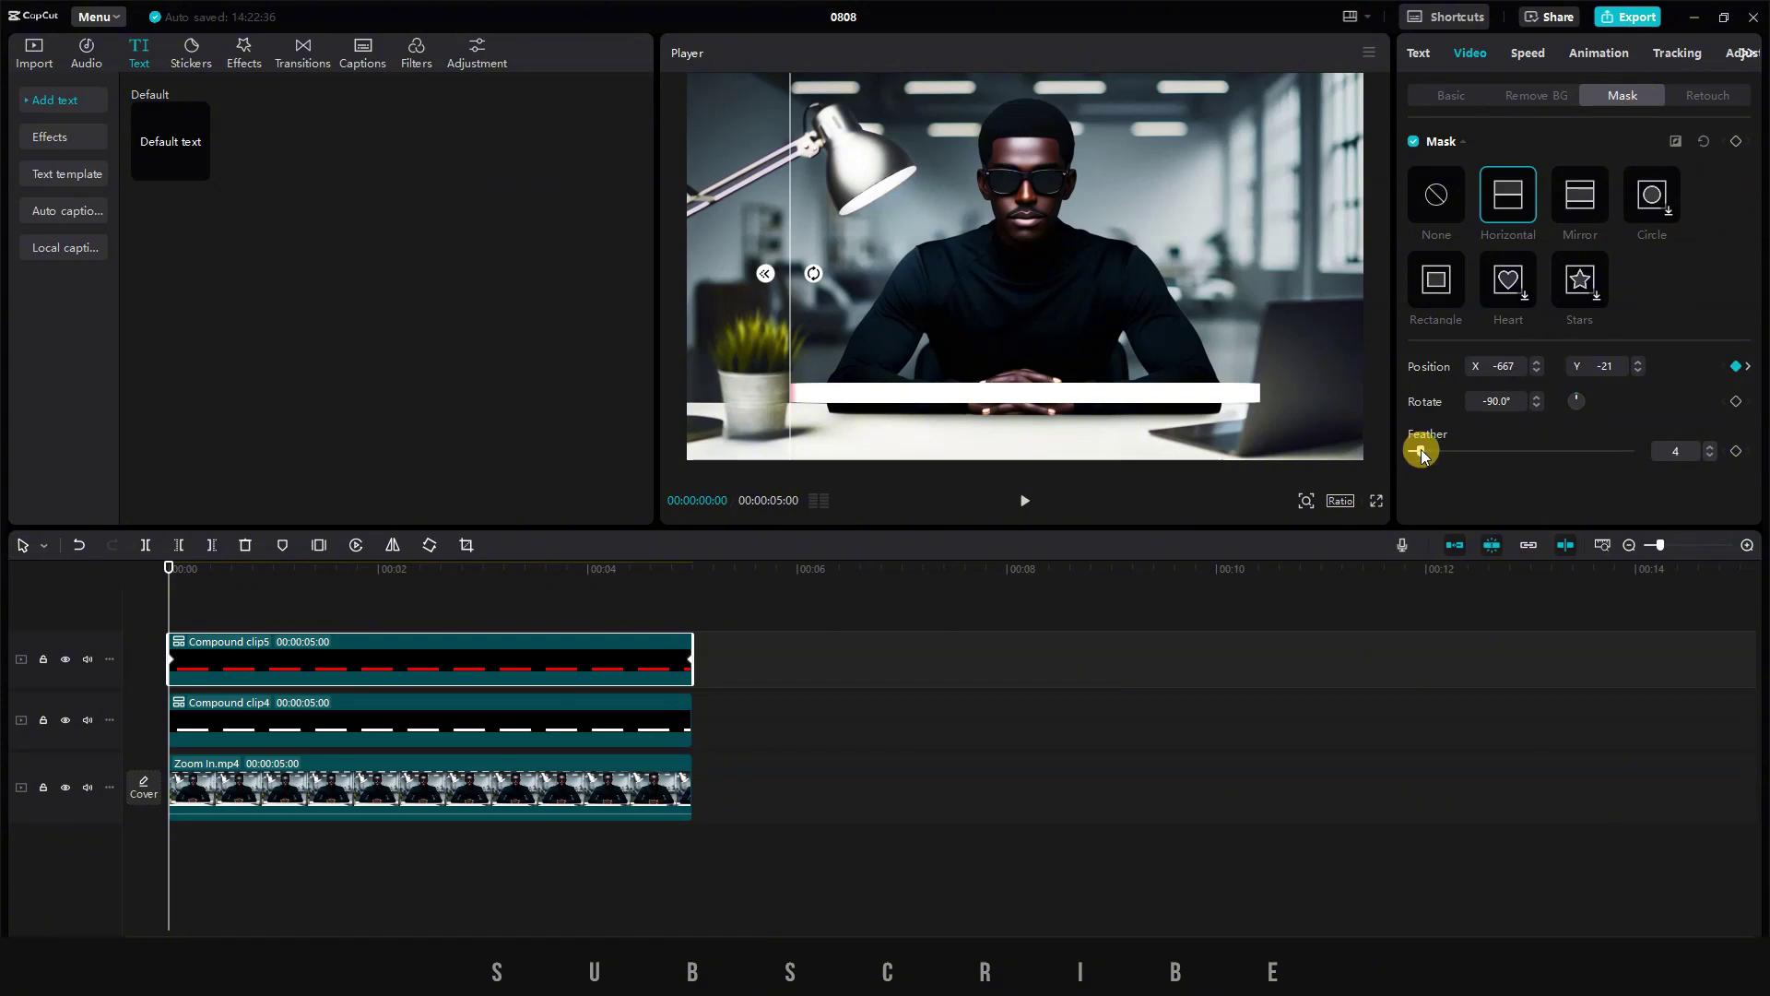
{"action": "left_click", "coordinate": [501, 569]}
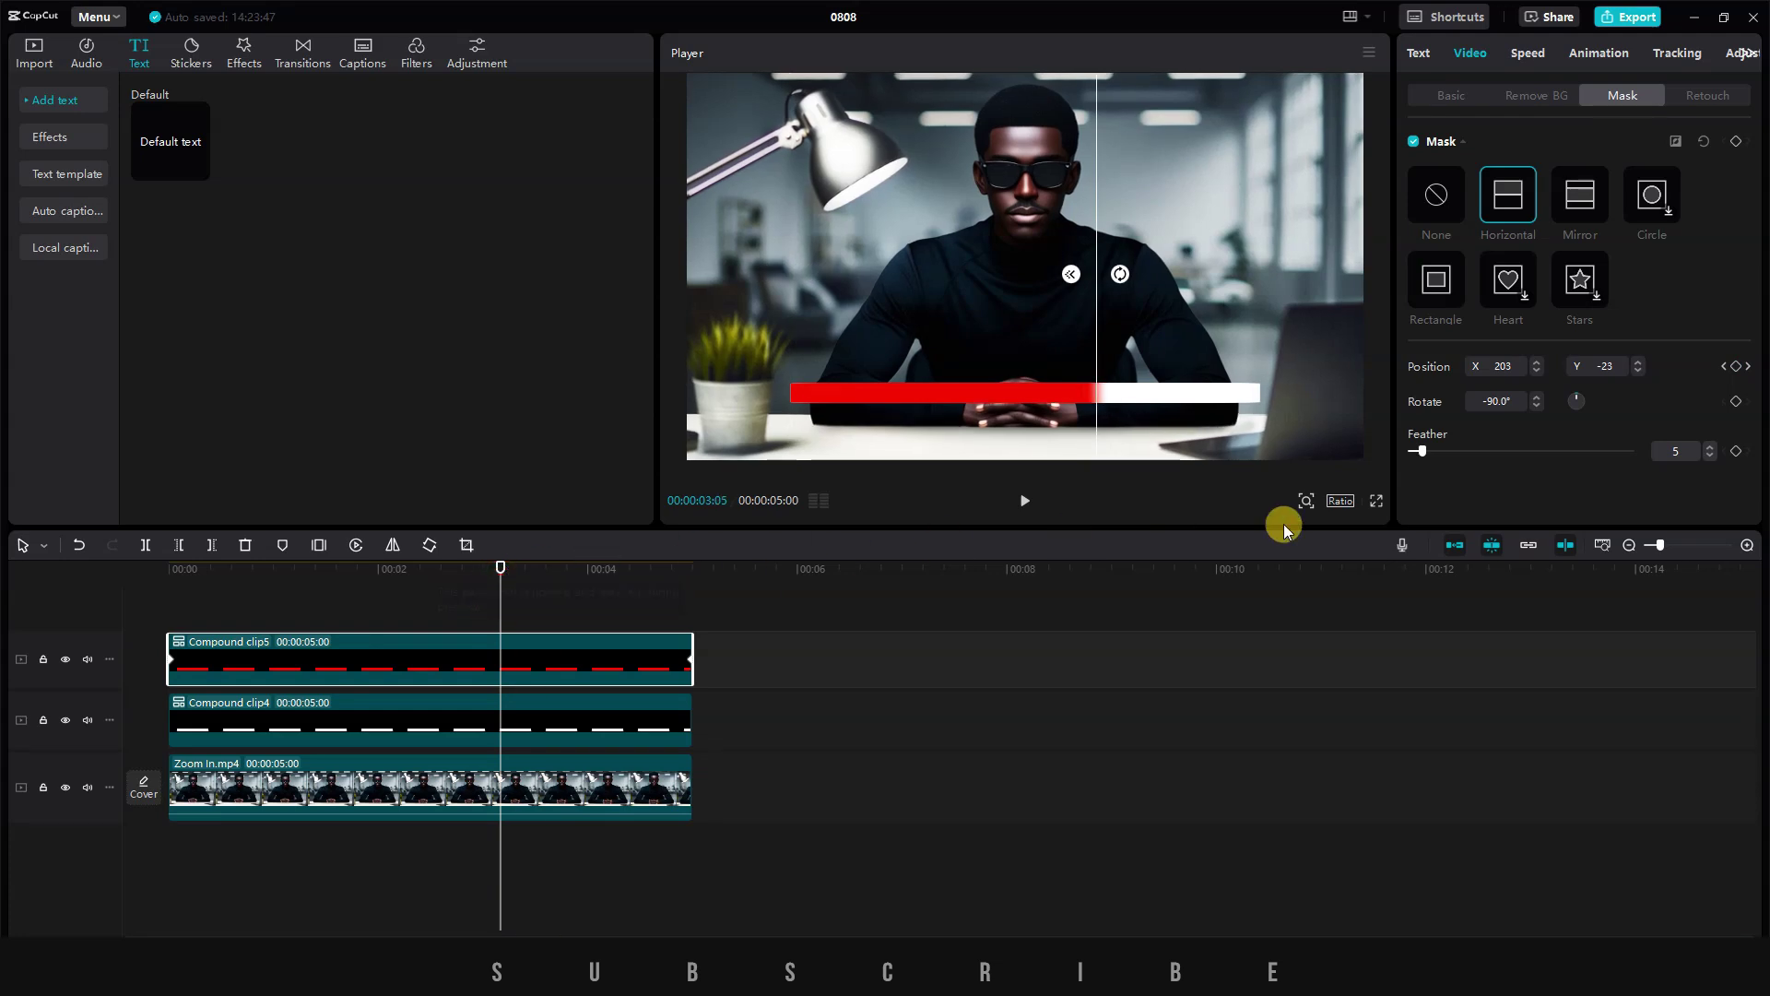
- Try a mask feather of 79 on the red bar, reduce it to about 4, and play the result
{"action": "left_click_drag", "start_coordinate": [1429, 454], "coordinate": [1585, 459]}
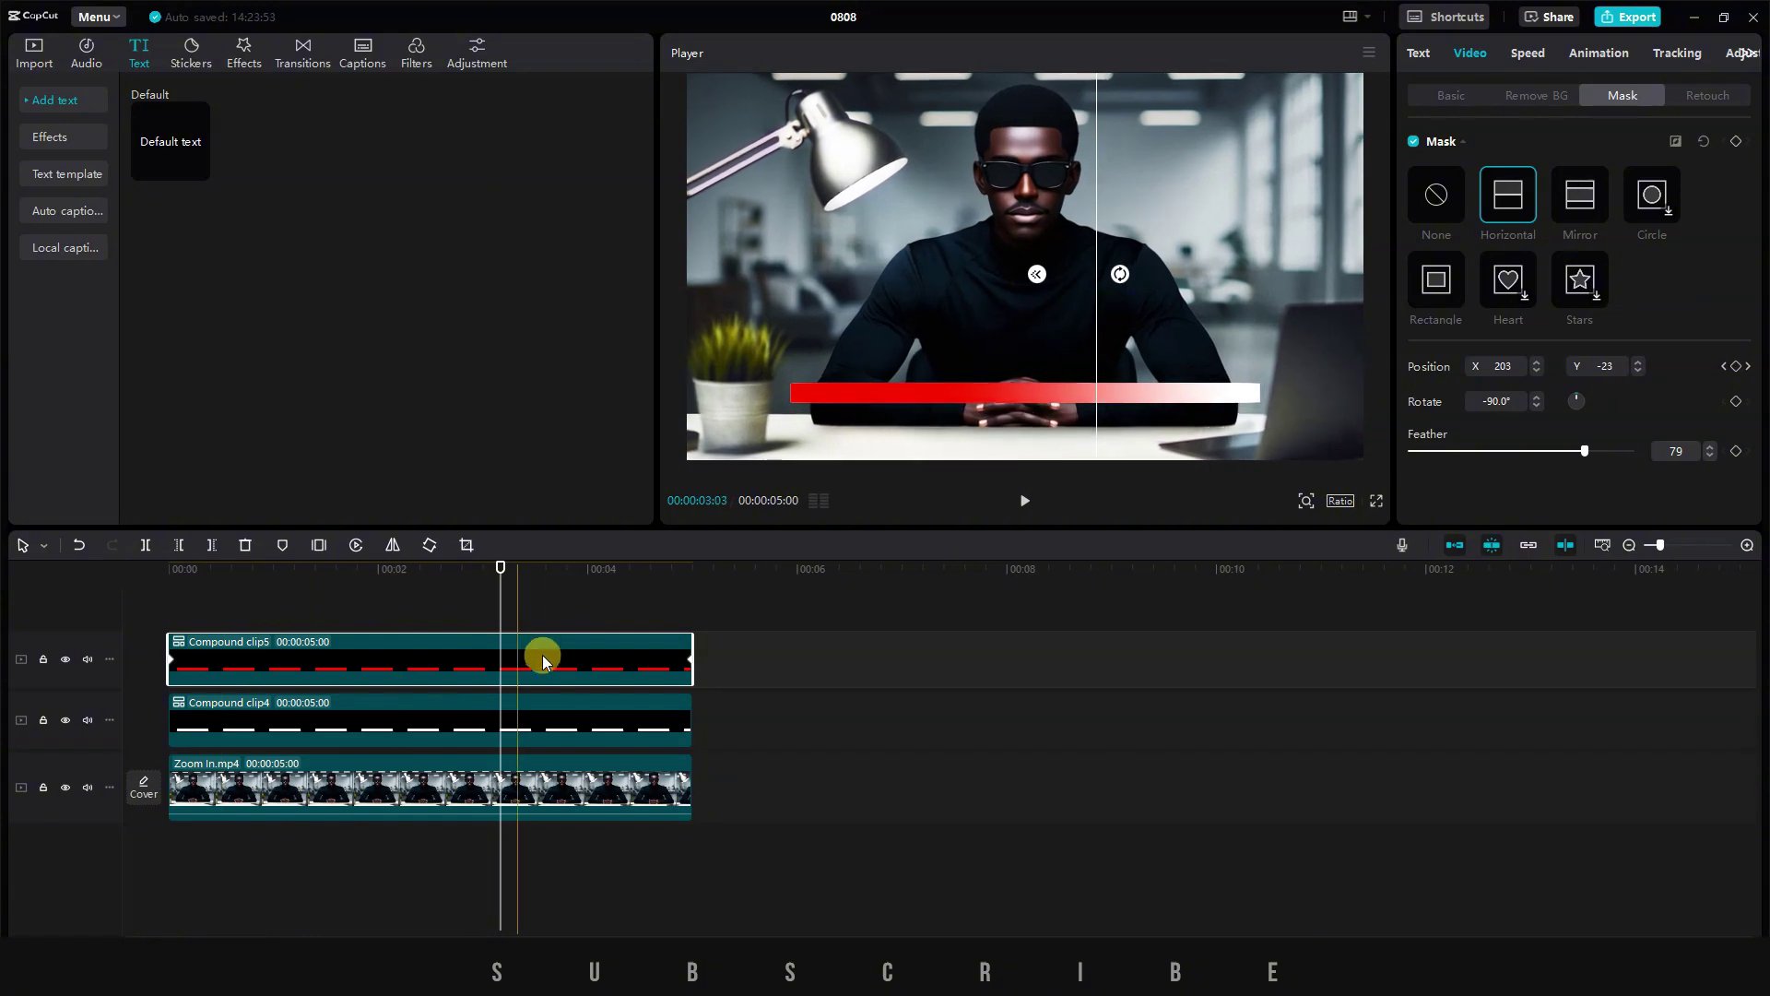
{"action": "left_click_drag", "start_coordinate": [1585, 451], "coordinate": [1436, 452]}
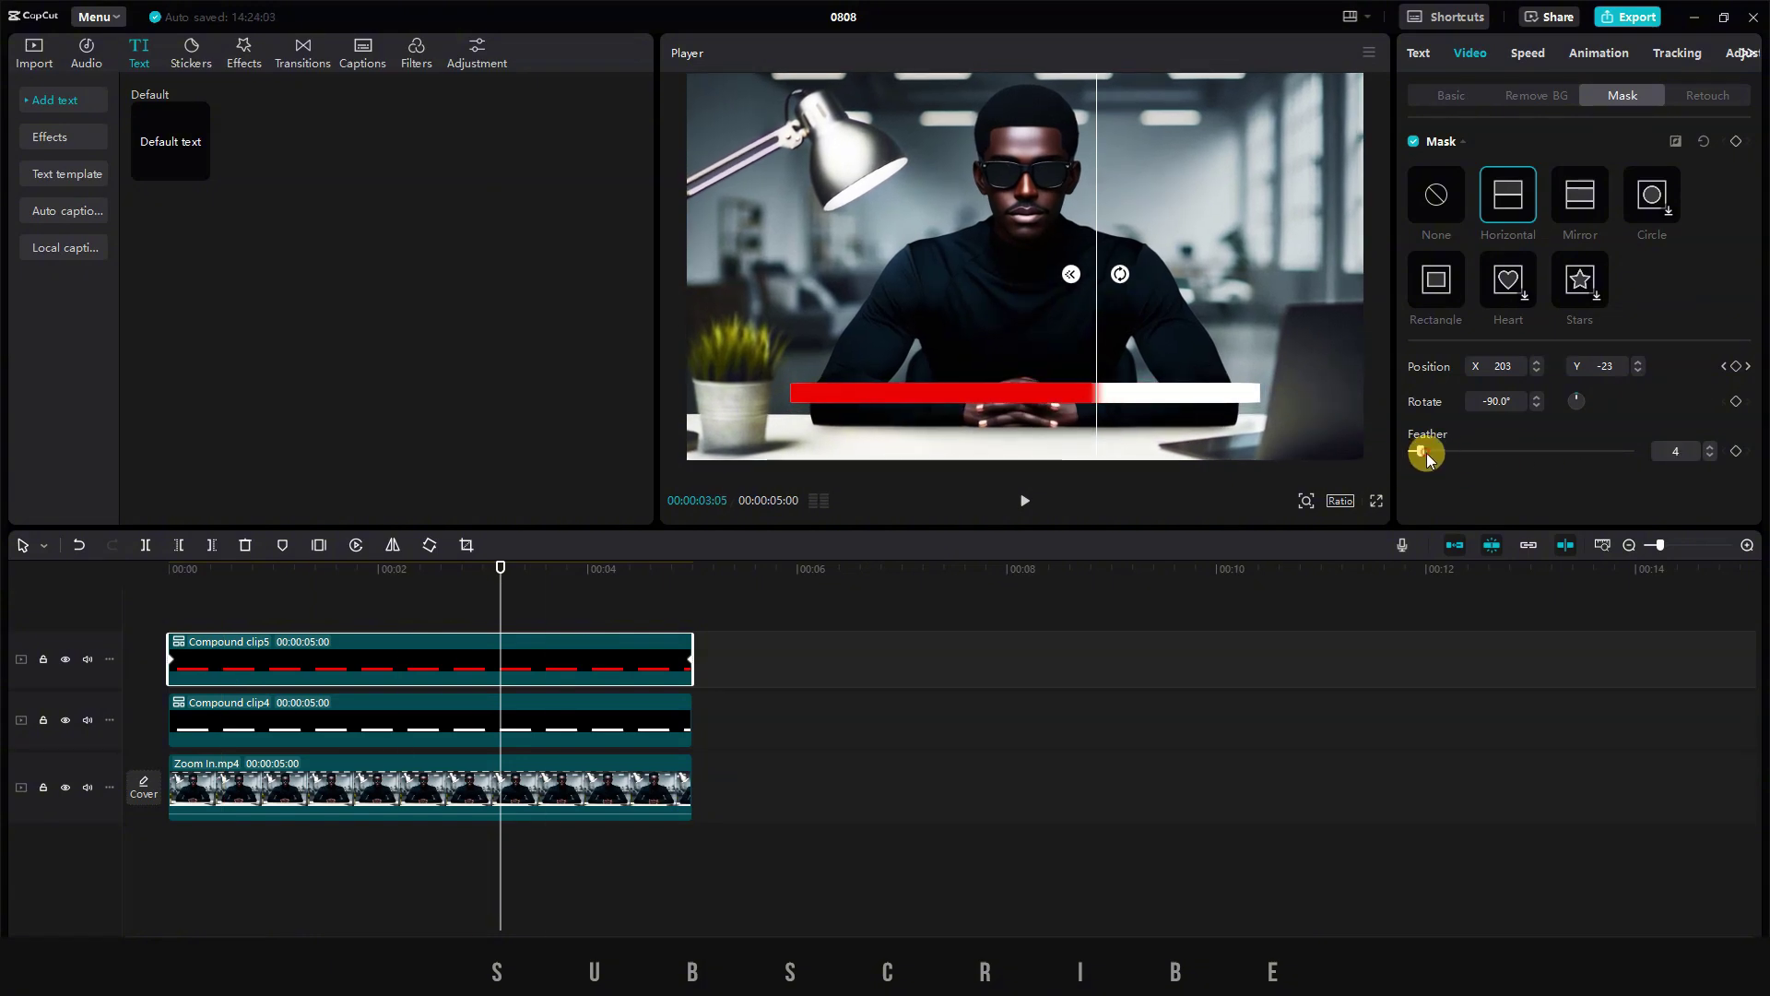
{"action": "left_click", "coordinate": [1024, 501]}
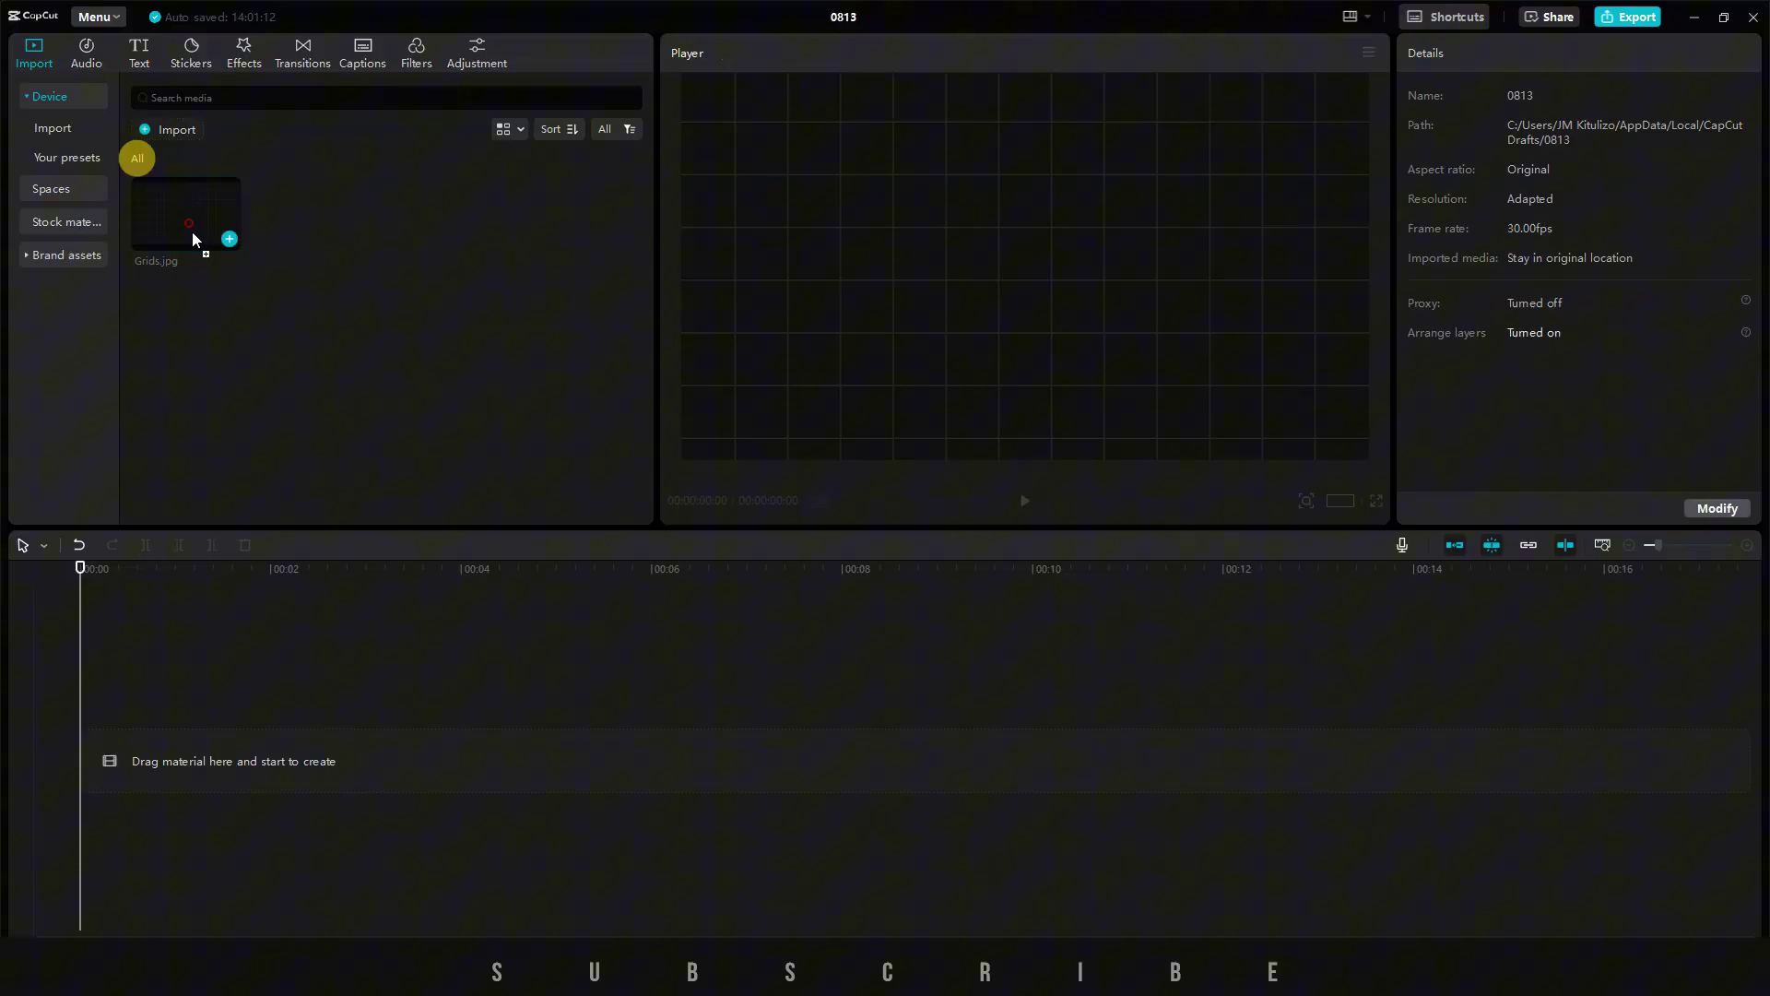
- In project 0813, place Grids.jpg at the start of the timeline and darken its edges with a vignette adjustment
{"action": "left_click_drag", "start_coordinate": [191, 230], "coordinate": [175, 695]}
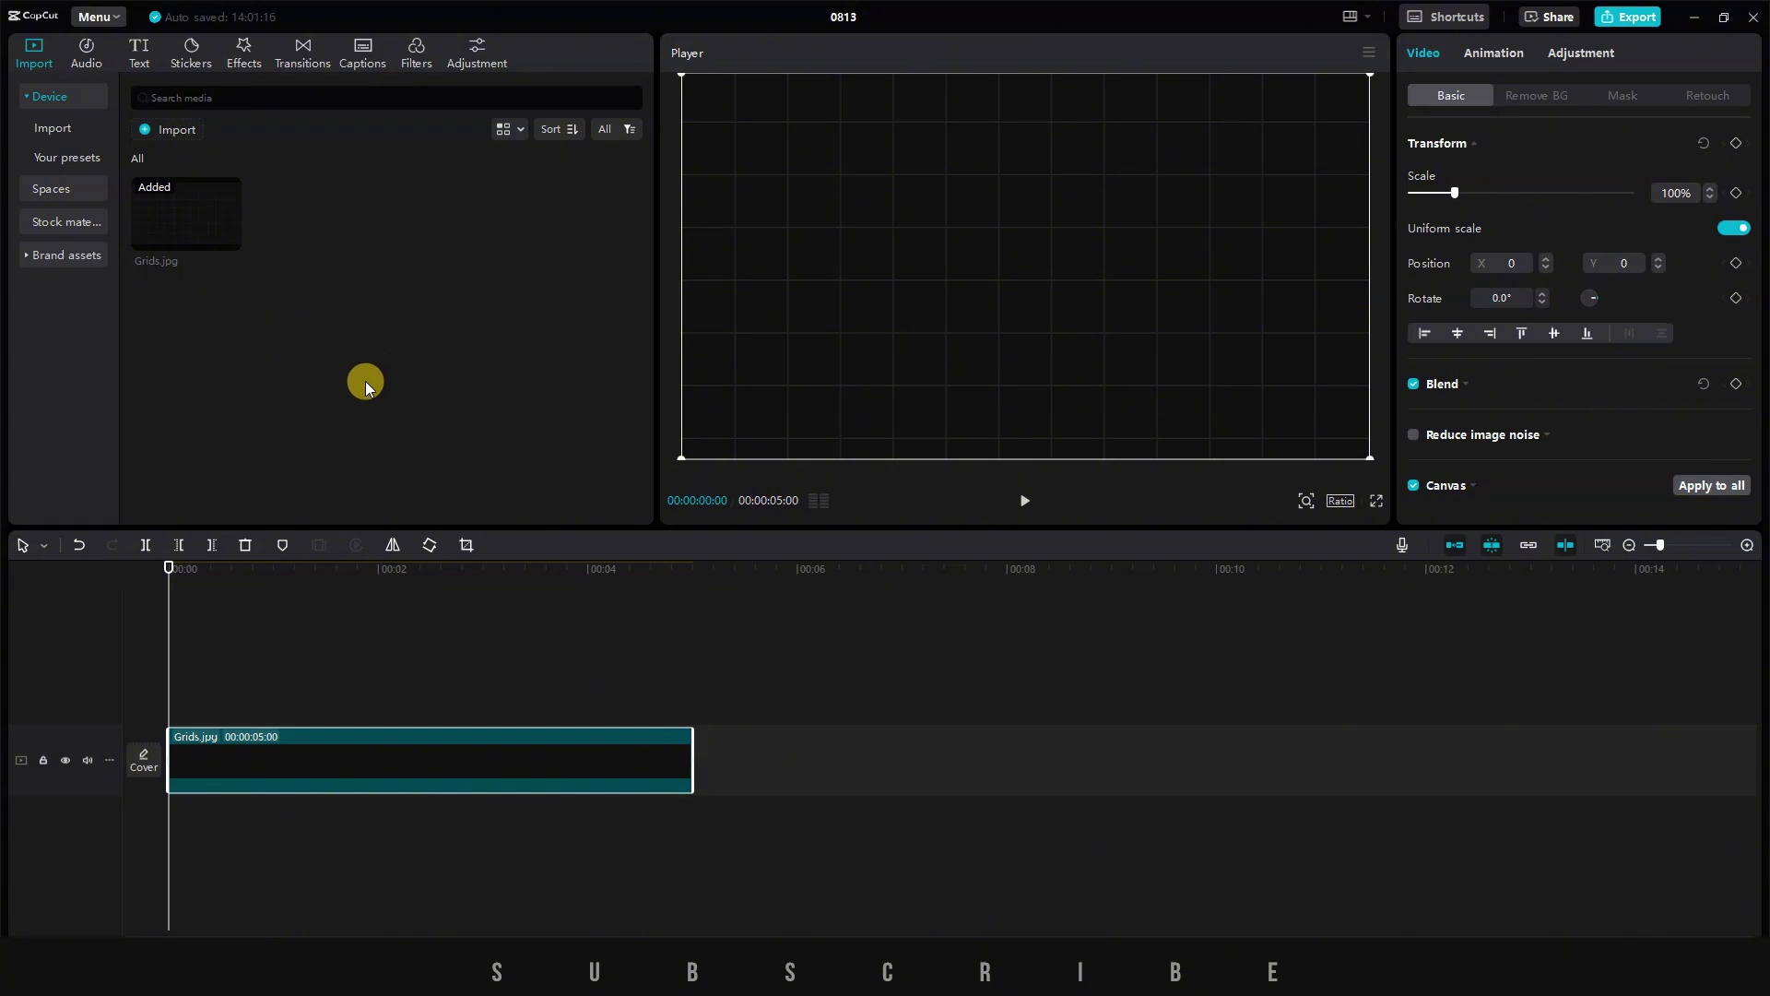
{"action": "left_click", "coordinate": [1580, 53]}
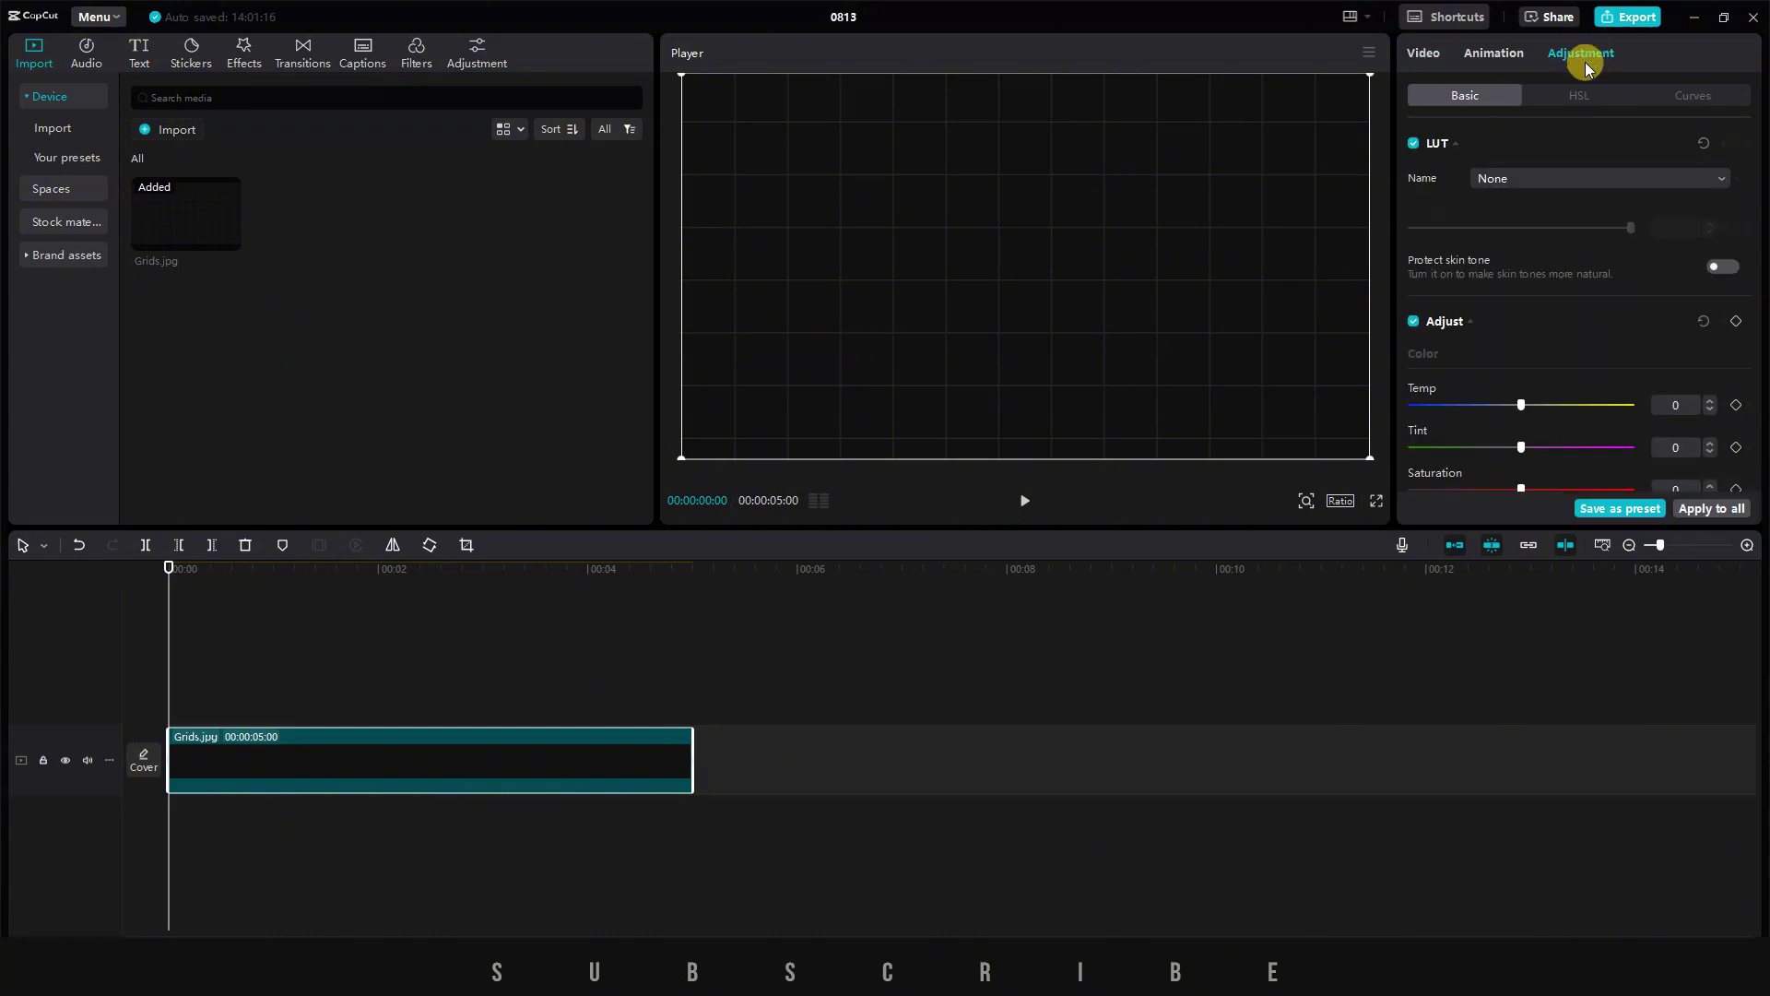
{"action": "scroll", "coordinate": [1630, 387], "scroll_direction": "down", "scroll_amount": 5}
{"action": "left_click_drag", "start_coordinate": [1530, 479], "coordinate": [1606, 481]}
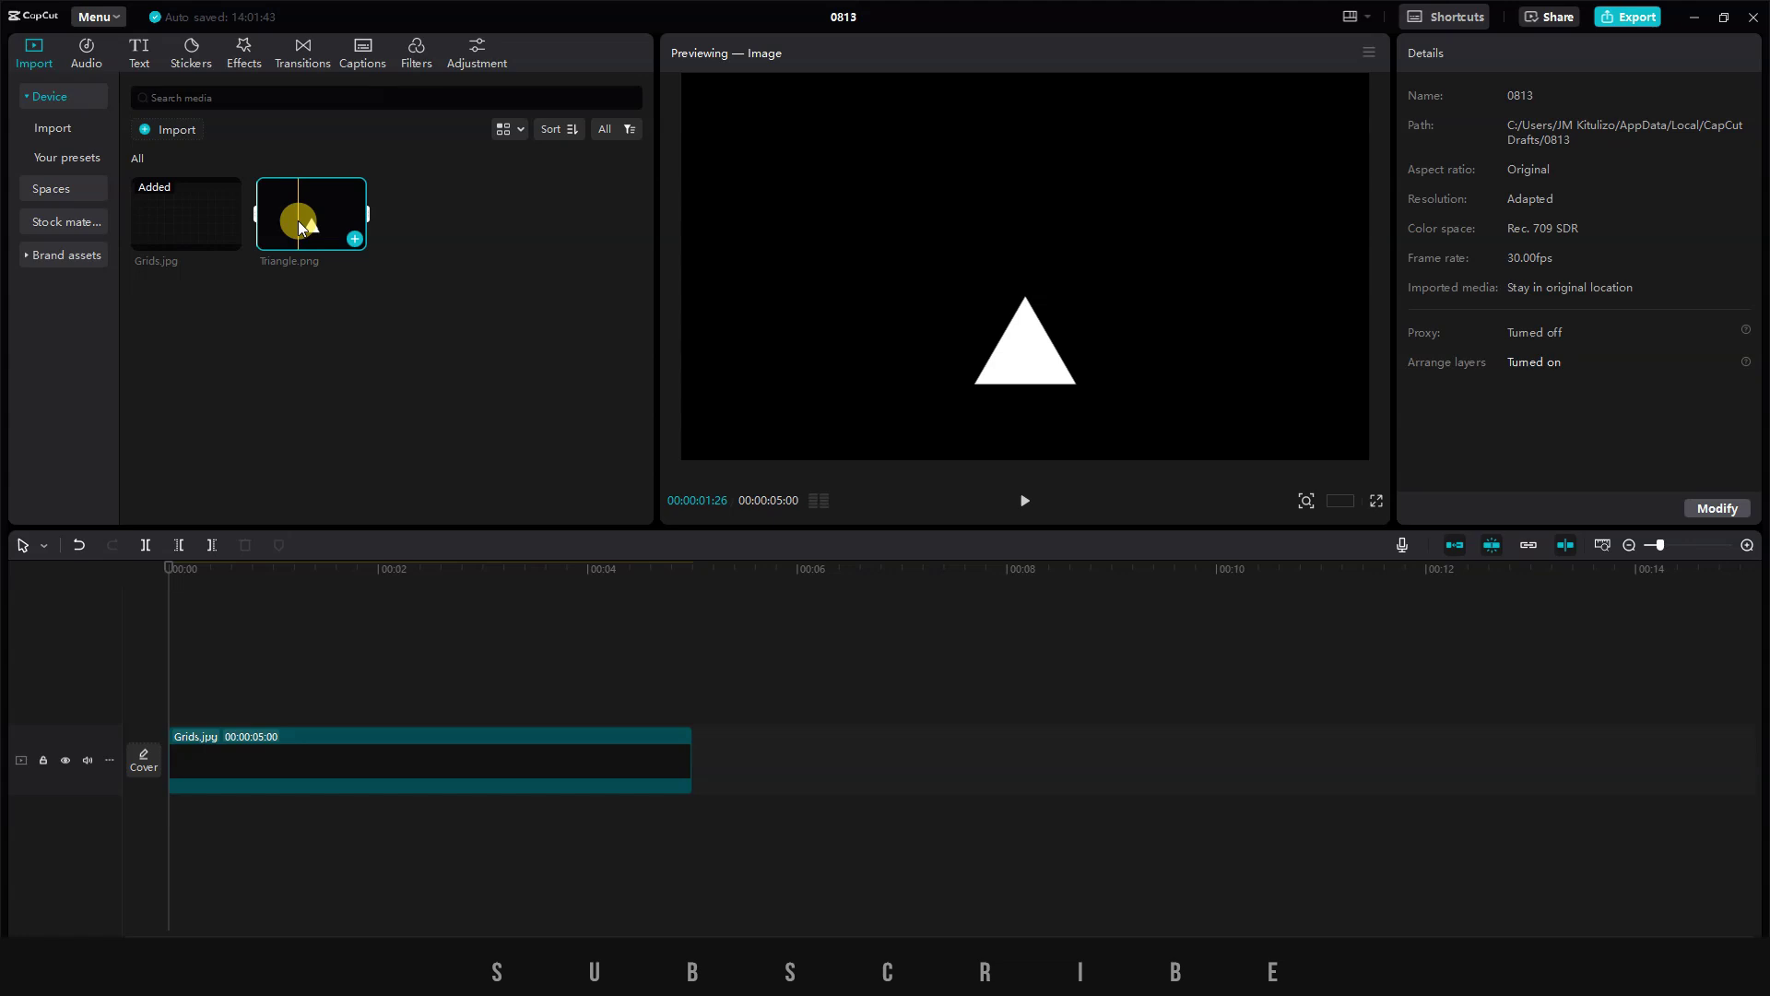
- Place Triangle.png on a track above Grids.jpg at the timeline's start, filling the frame
{"action": "left_click_drag", "start_coordinate": [297, 223], "coordinate": [166, 655]}
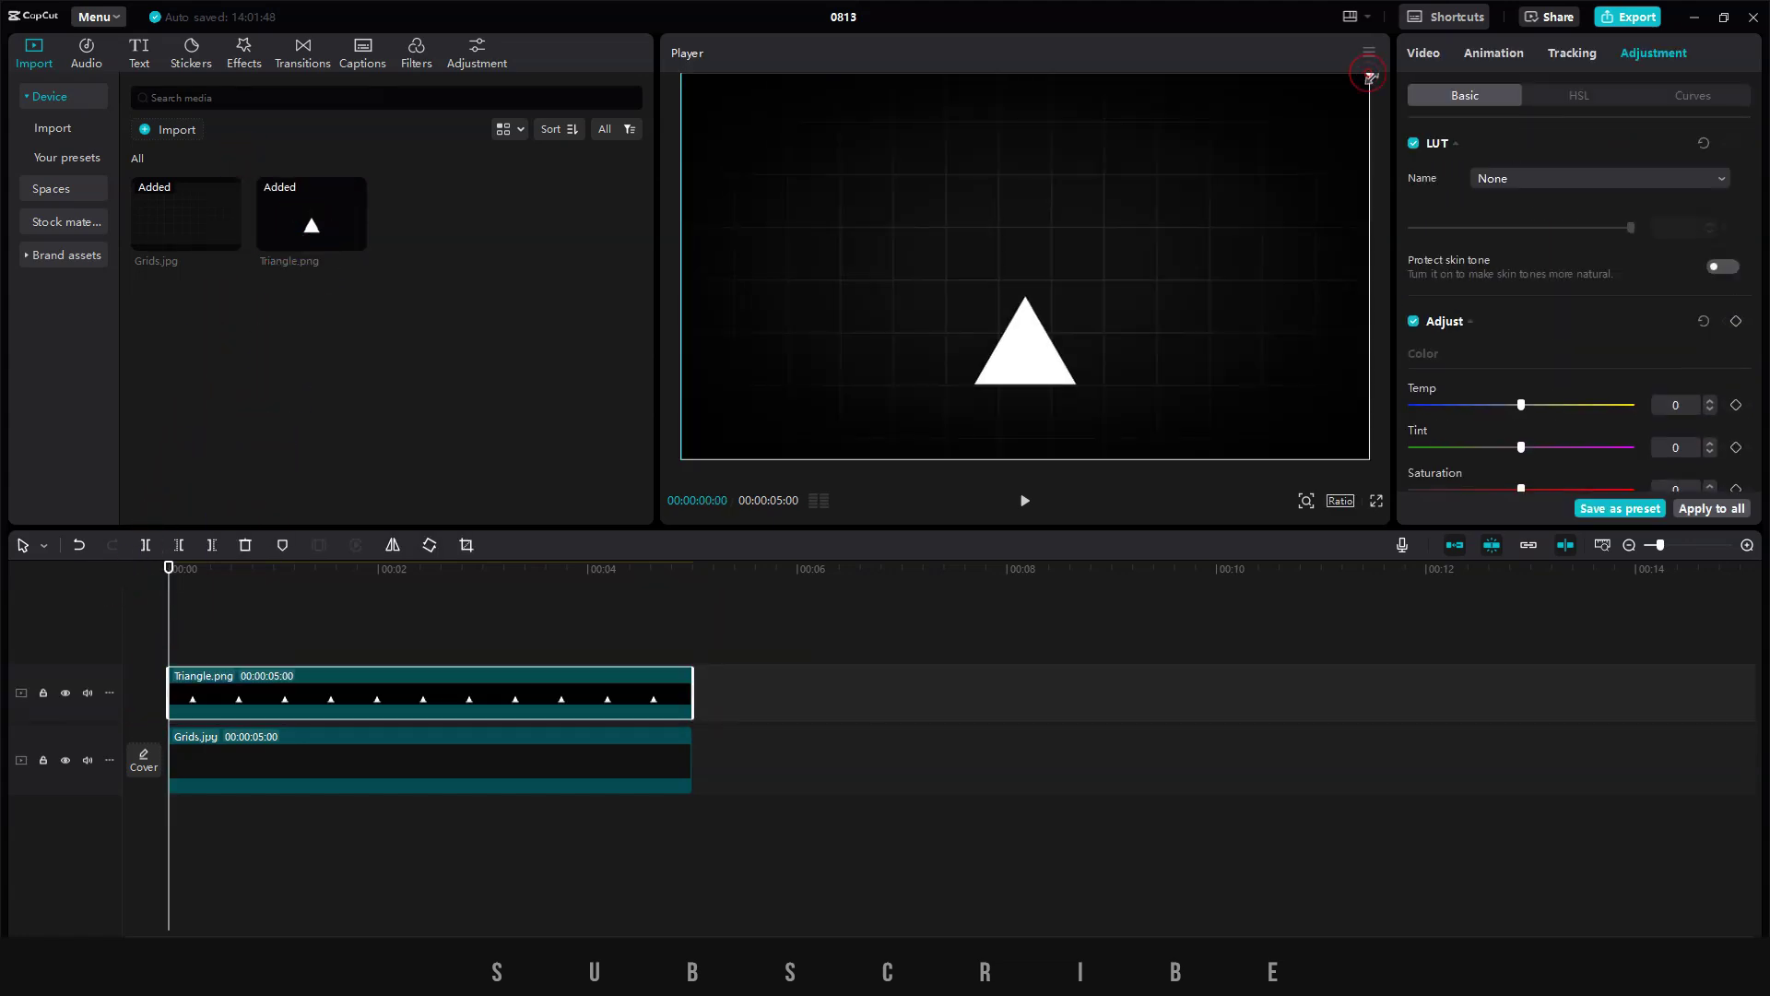
{"action": "mouse_move", "coordinate": [1325, 123]}
{"action": "left_mouse_down"}
{"action": "mouse_move", "coordinate": [1134, 257]}
{"action": "mouse_move", "coordinate": [1345, 138]}
{"action": "left_mouse_up"}
- Add a default text clip above the triangle at the timeline's start and replace its text with a long row of hyphens
{"action": "left_click", "coordinate": [140, 53]}
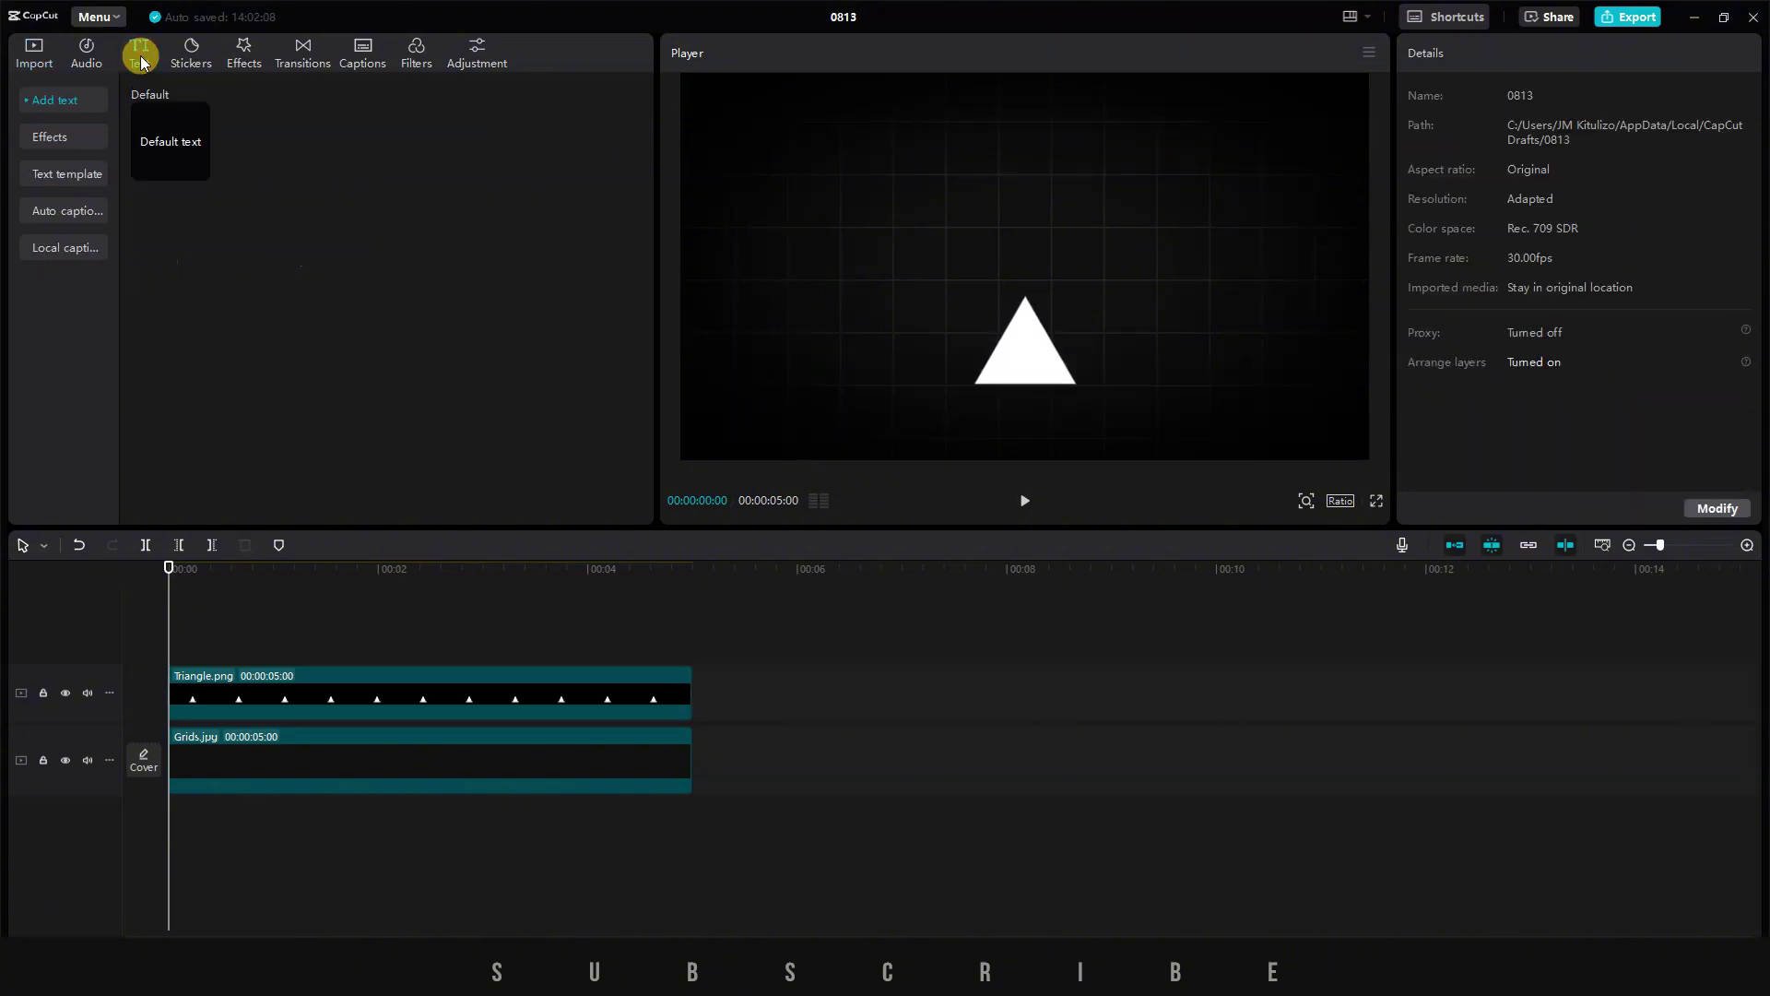
{"action": "left_click_drag", "start_coordinate": [178, 150], "coordinate": [204, 612]}
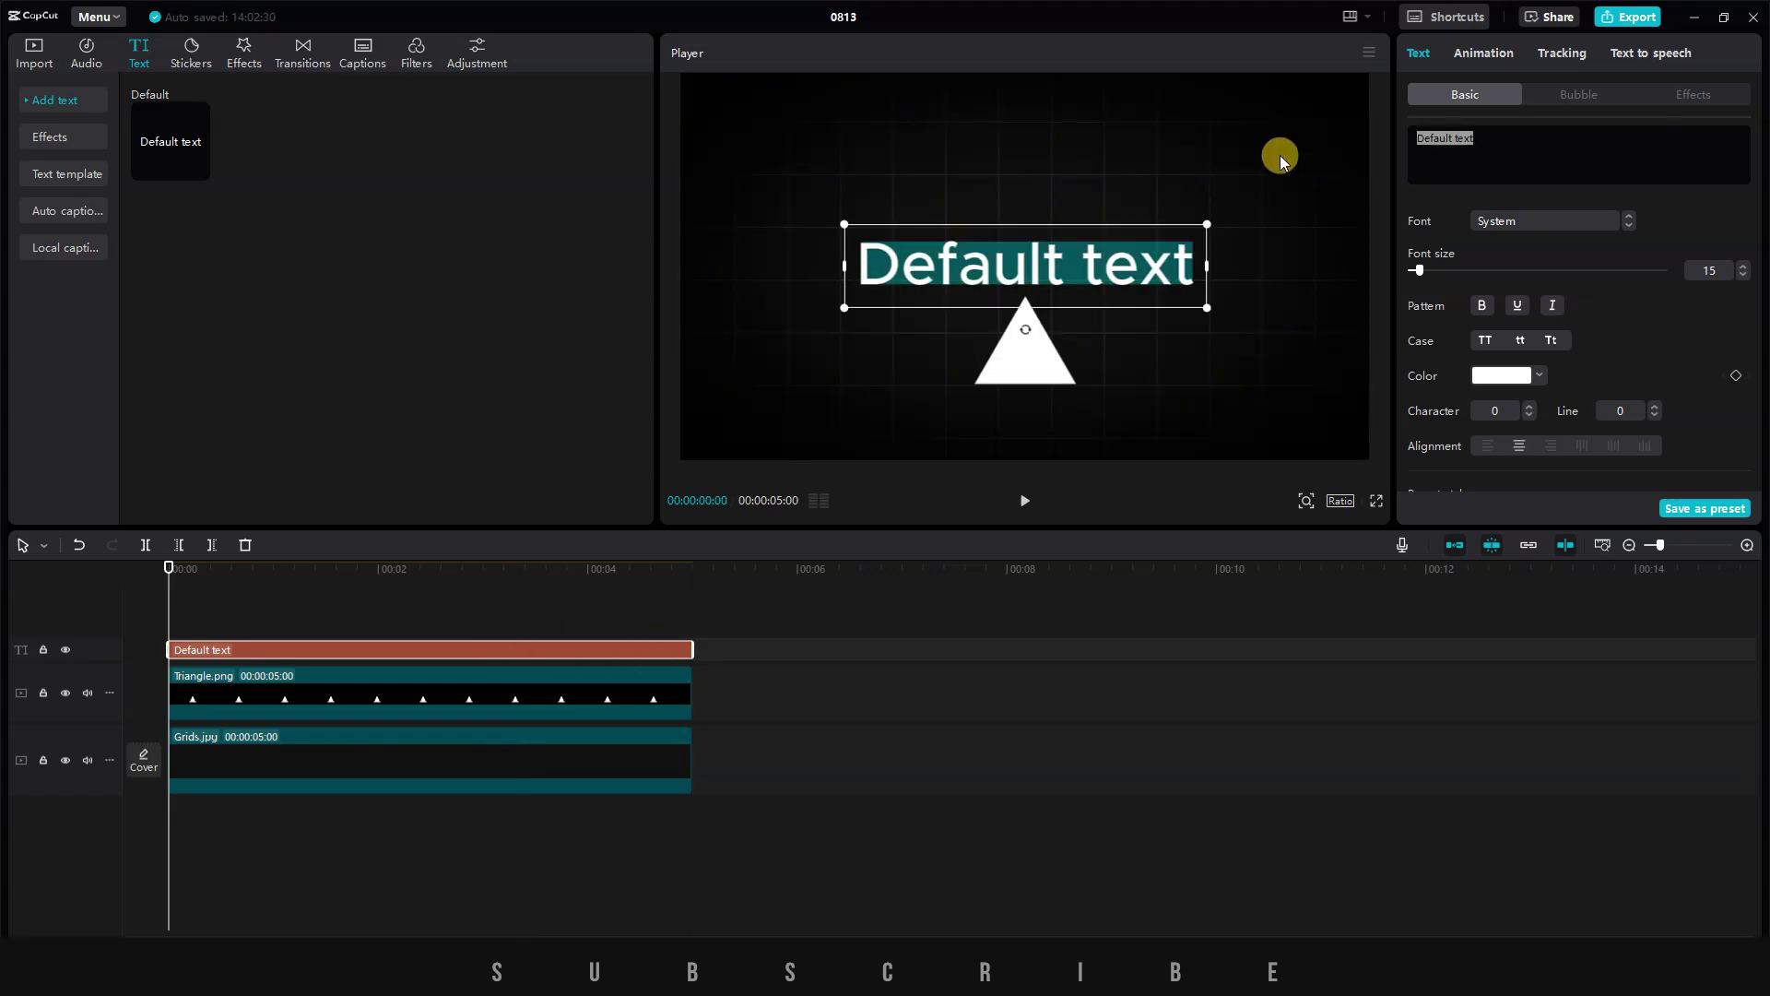
{"action": "key", "text": "BackSpace"}
{"action": "type", "text": "---------"}
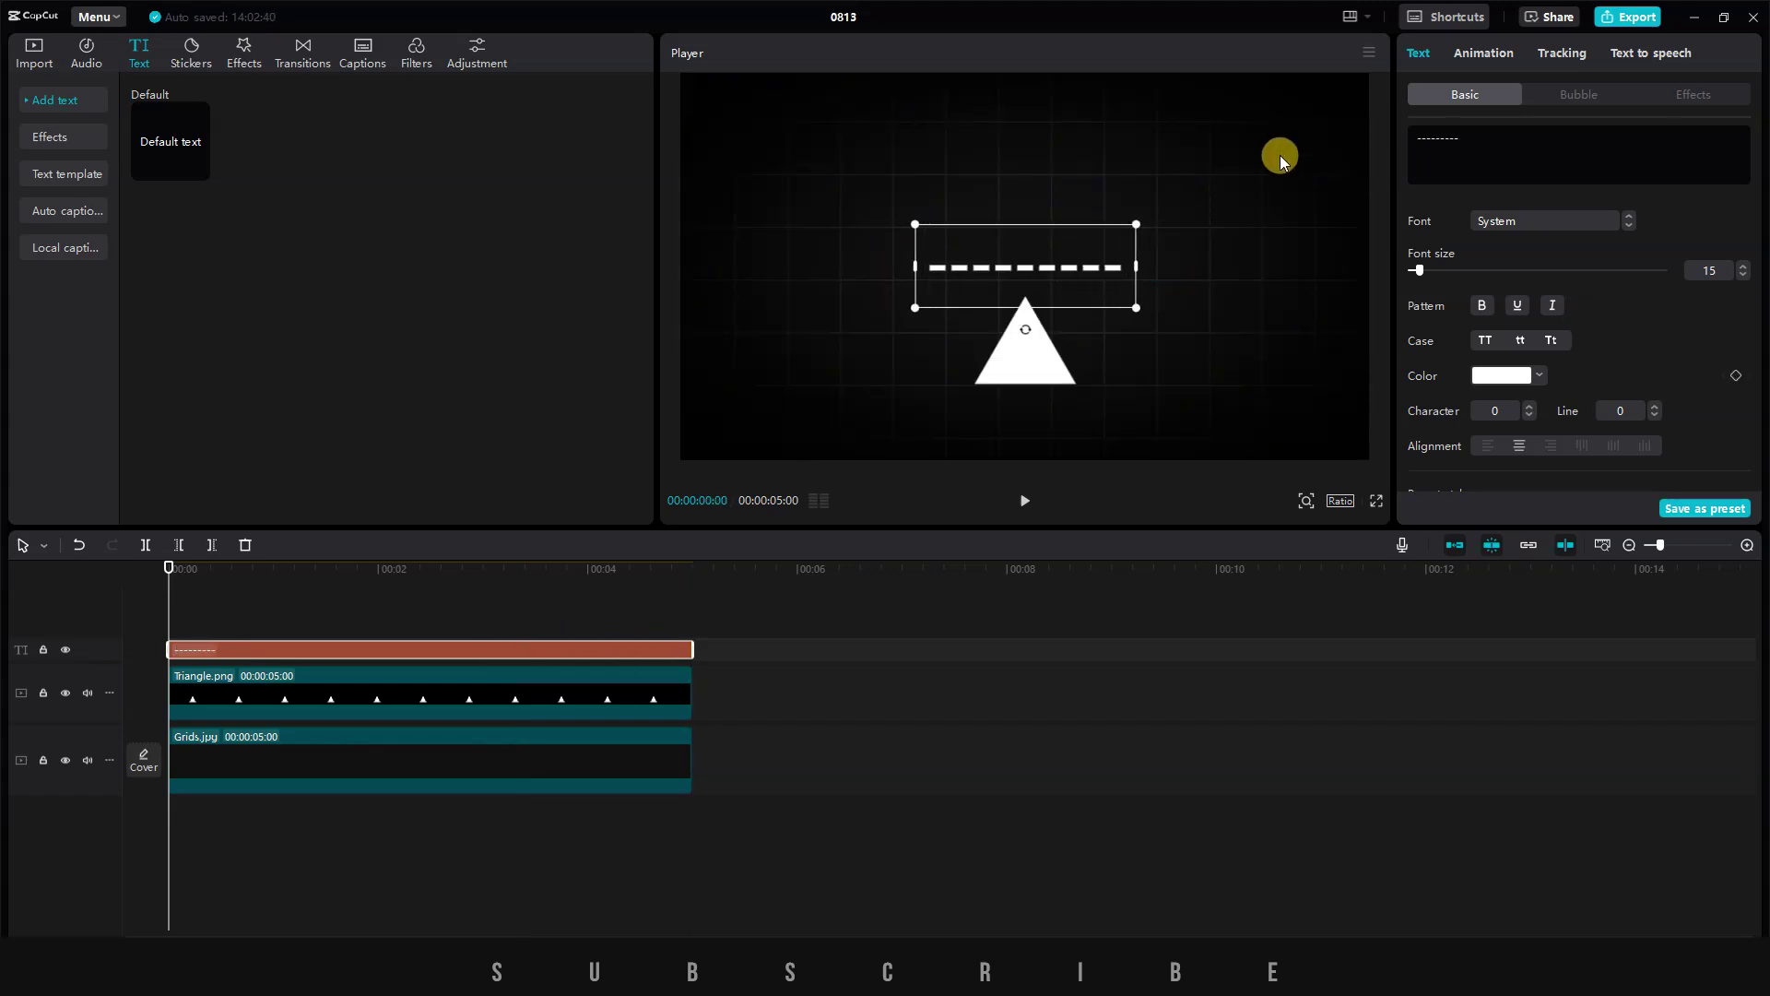
{"action": "type", "text": "---------------------"}
- Set the hyphen text's character spacing to -6 so the dashes merge into a solid bar
{"action": "scroll", "coordinate": [1600, 197], "scroll_direction": "down", "scroll_amount": 2}
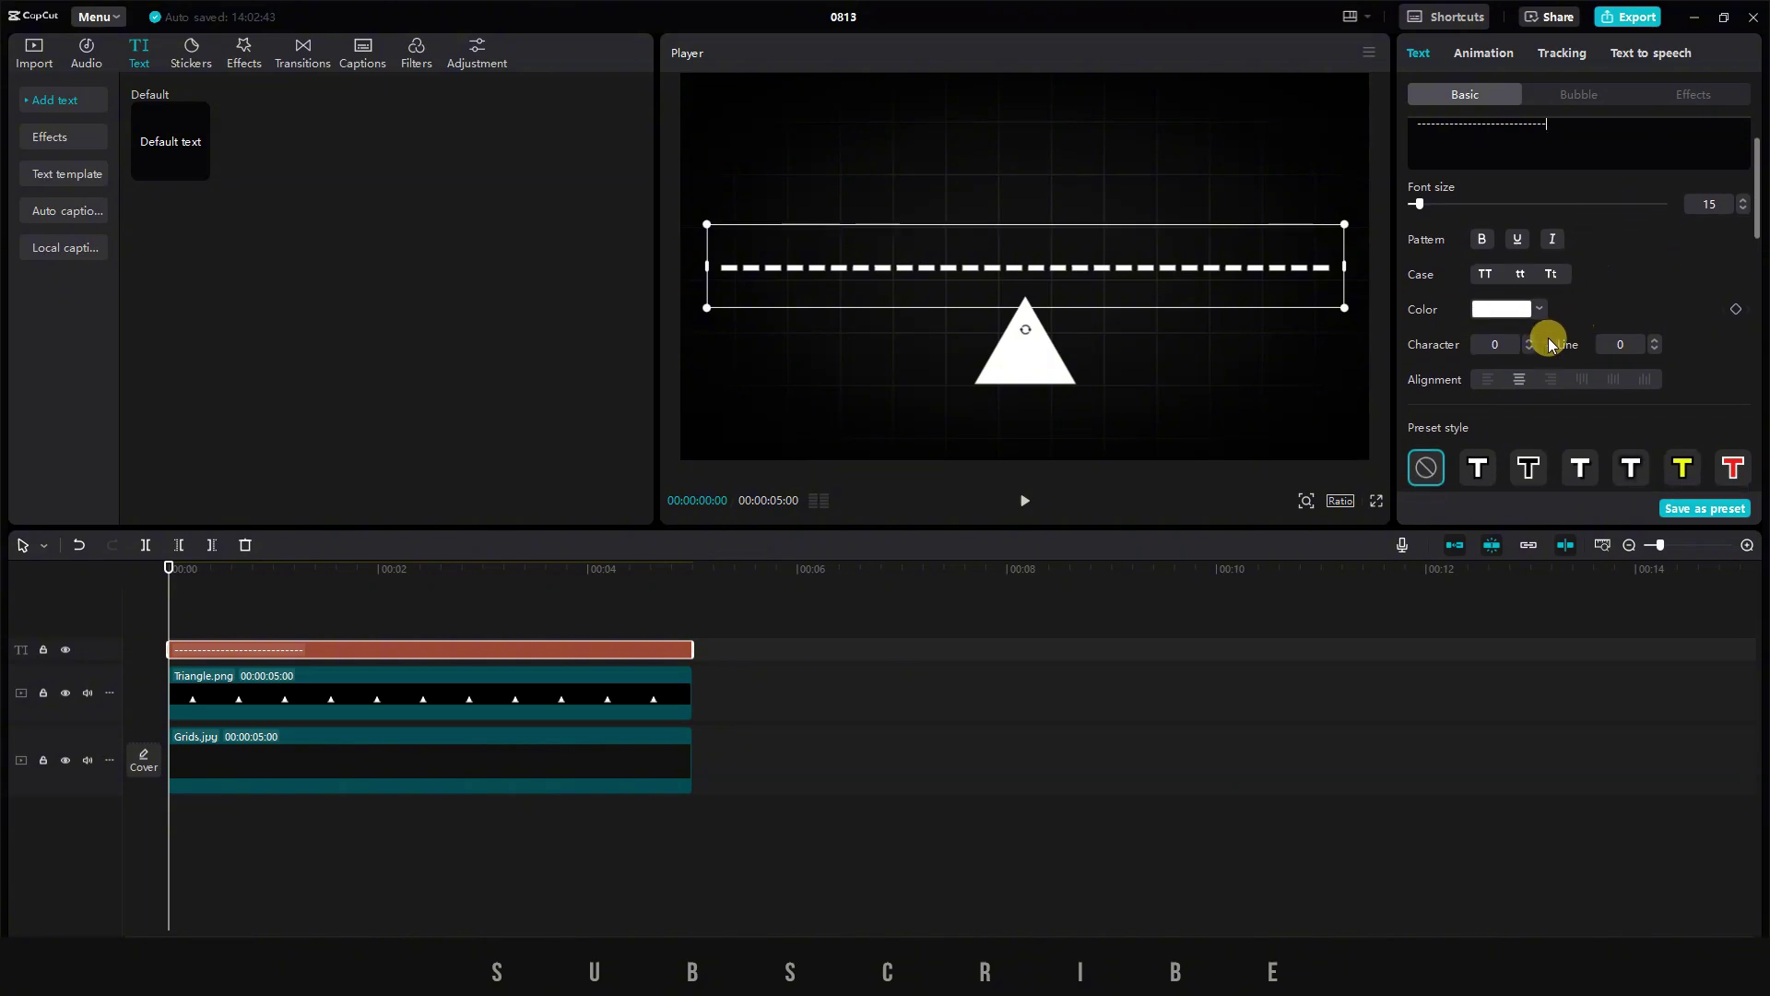
{"action": "left_click", "coordinate": [1529, 349]}
{"action": "left_click", "coordinate": [1528, 349]}
{"action": "left_click", "coordinate": [1529, 349]}
{"action": "left_click", "coordinate": [1529, 350]}
{"action": "left_click", "coordinate": [1529, 350]}
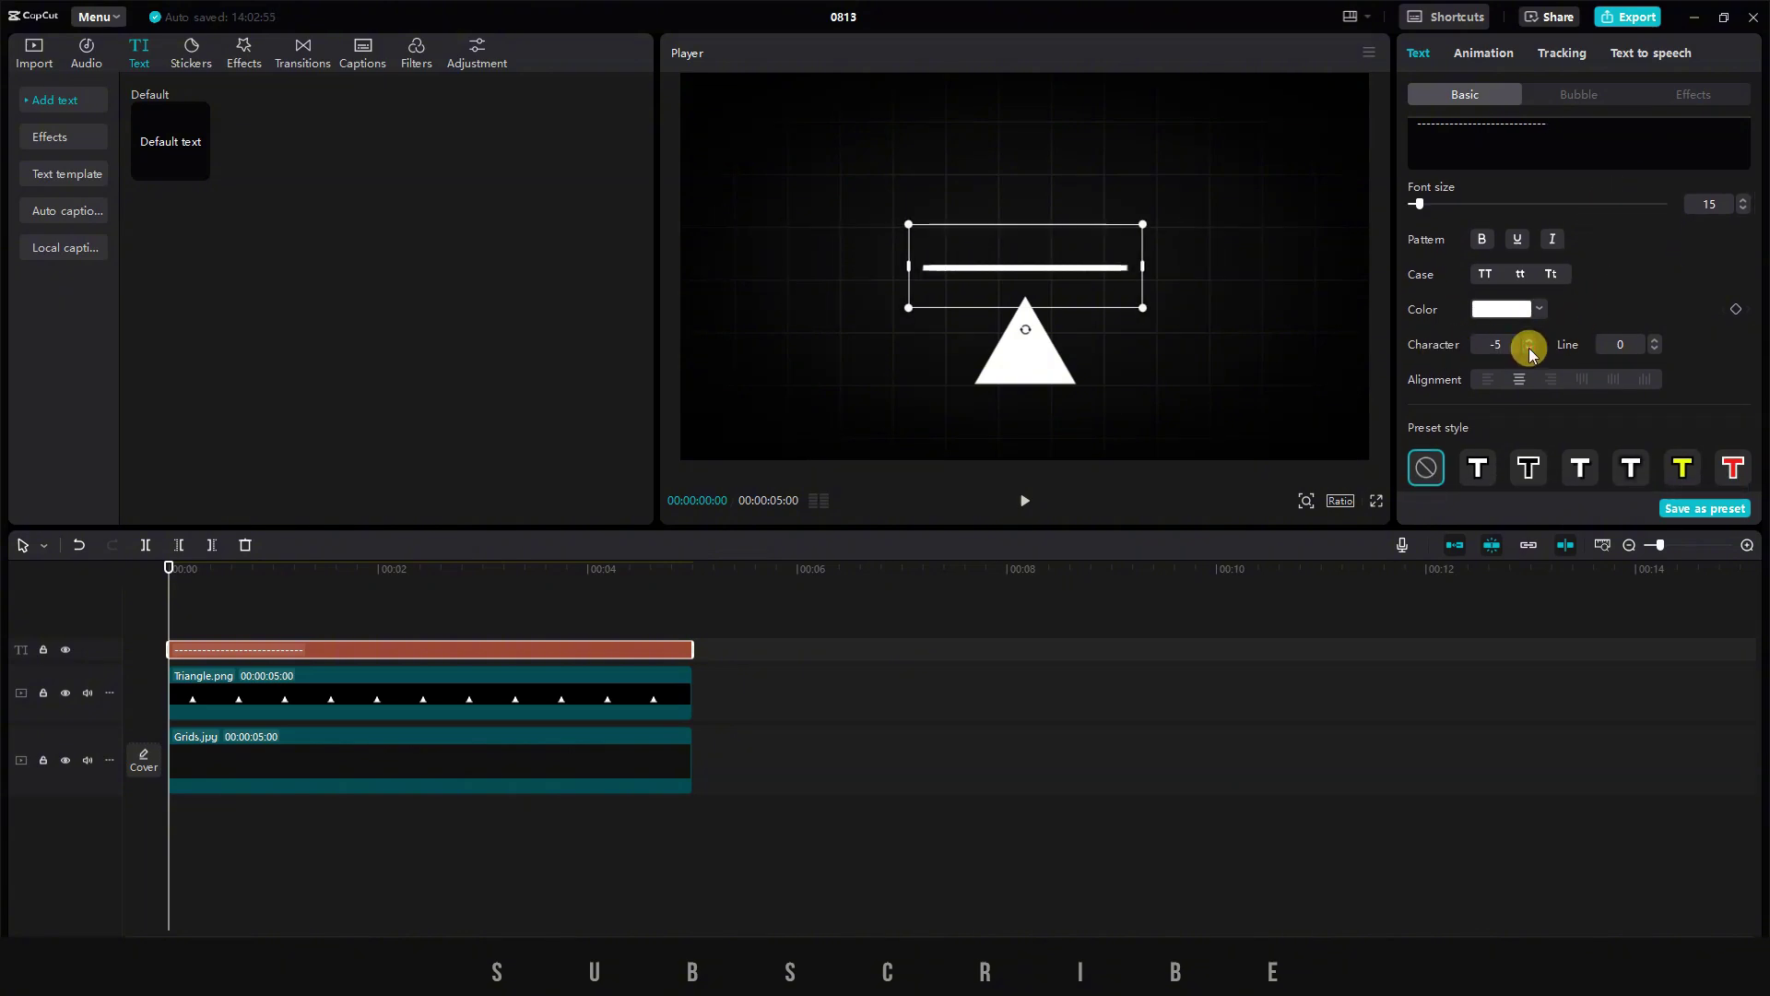
{"action": "left_click", "coordinate": [1528, 350]}
- Turn off uniform scale for the bar and stretch it to 150% width and about 134% height
{"action": "scroll", "coordinate": [1651, 286], "scroll_direction": "down", "scroll_amount": 1}
{"action": "scroll", "coordinate": [1651, 286], "scroll_direction": "down", "scroll_amount": 5}
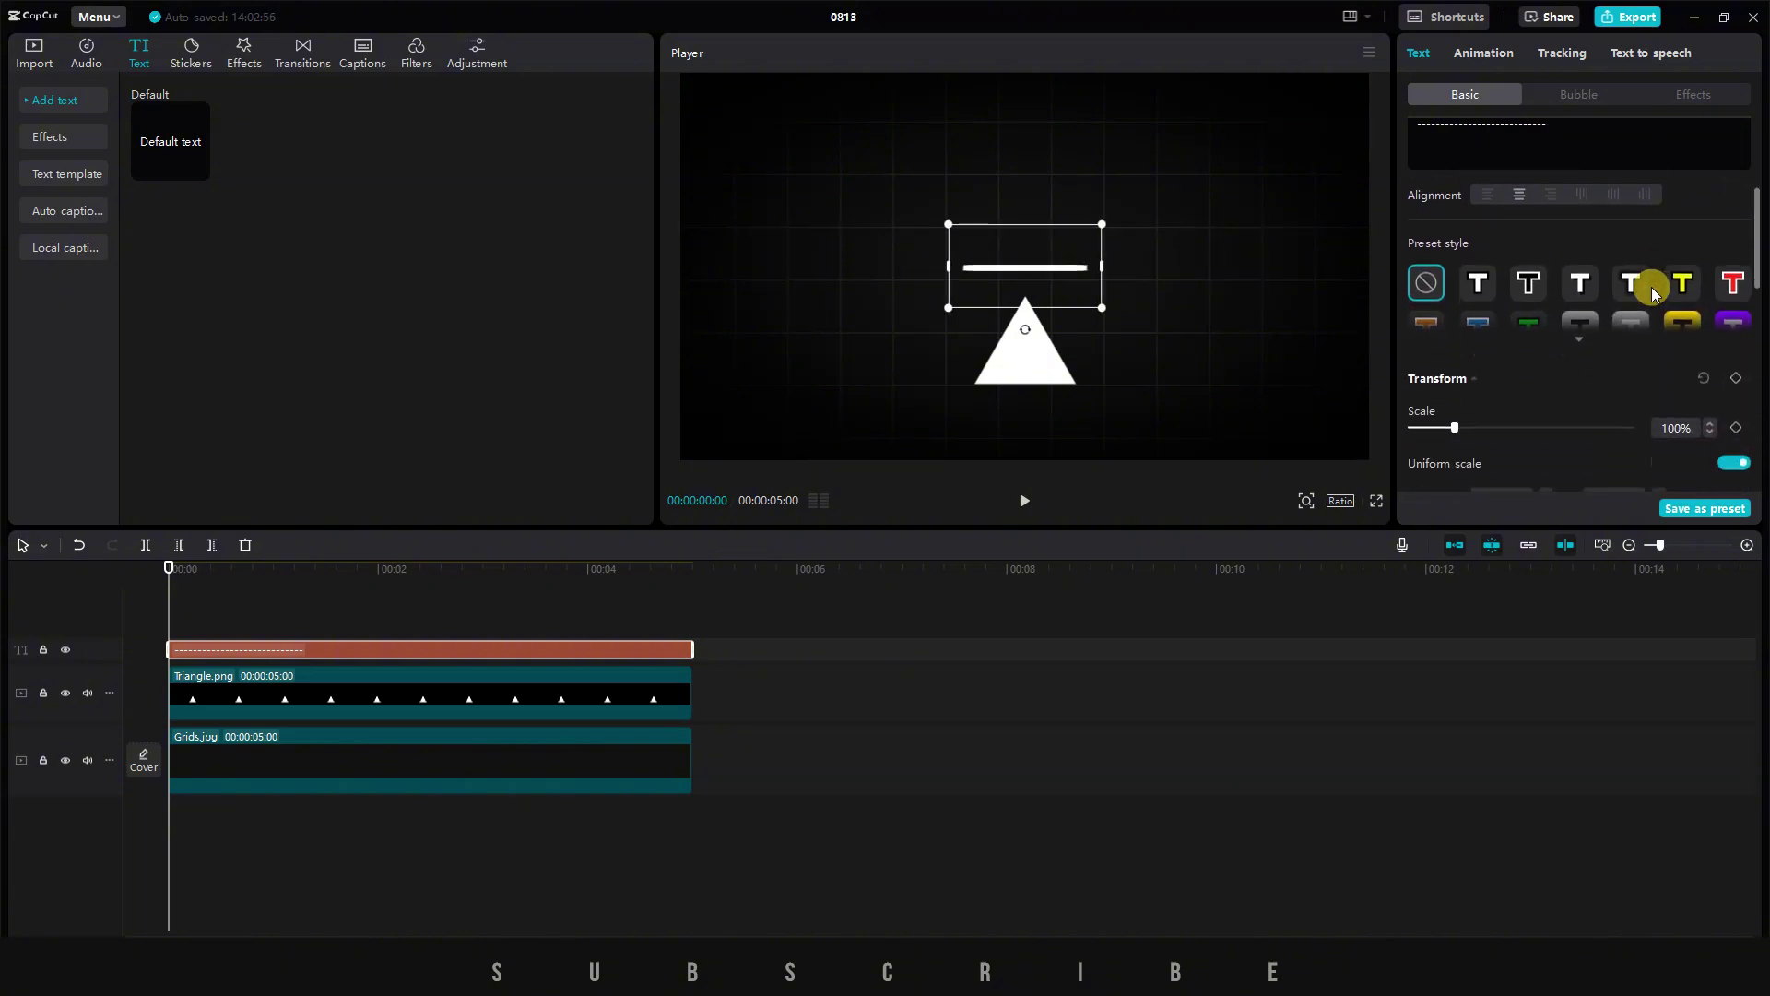
{"action": "left_click", "coordinate": [1727, 317]}
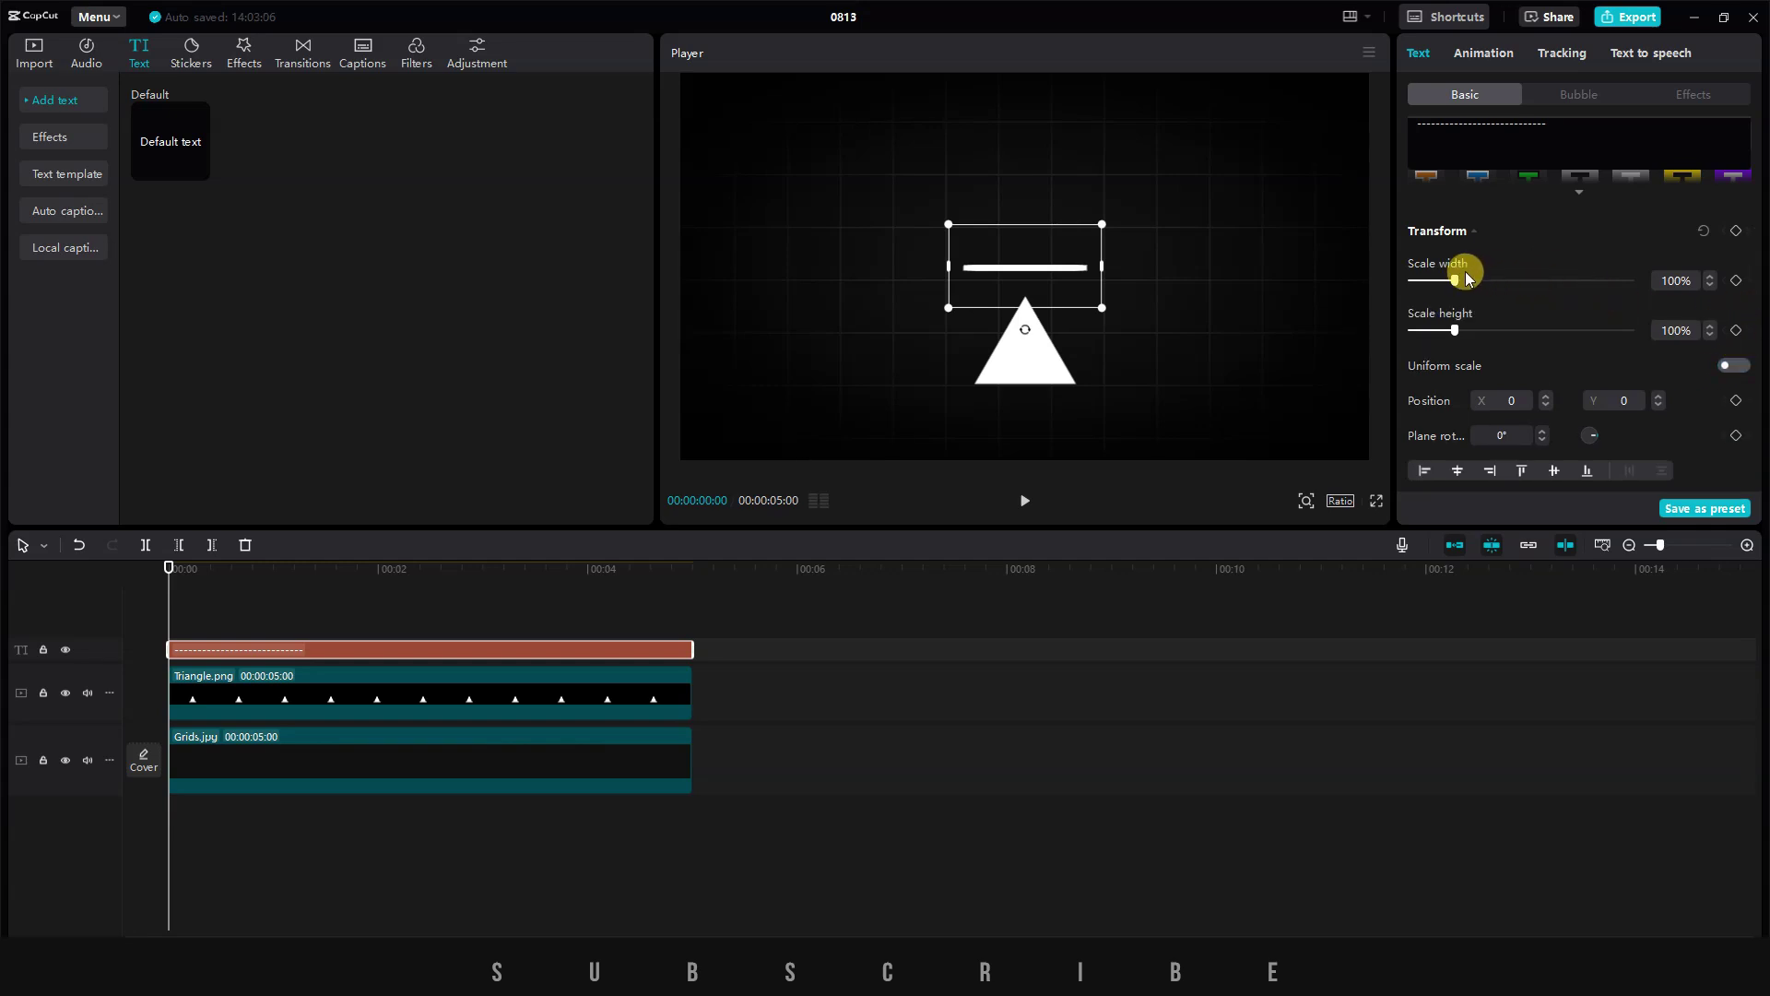
{"action": "left_click_drag", "start_coordinate": [1455, 280], "coordinate": [1471, 334]}
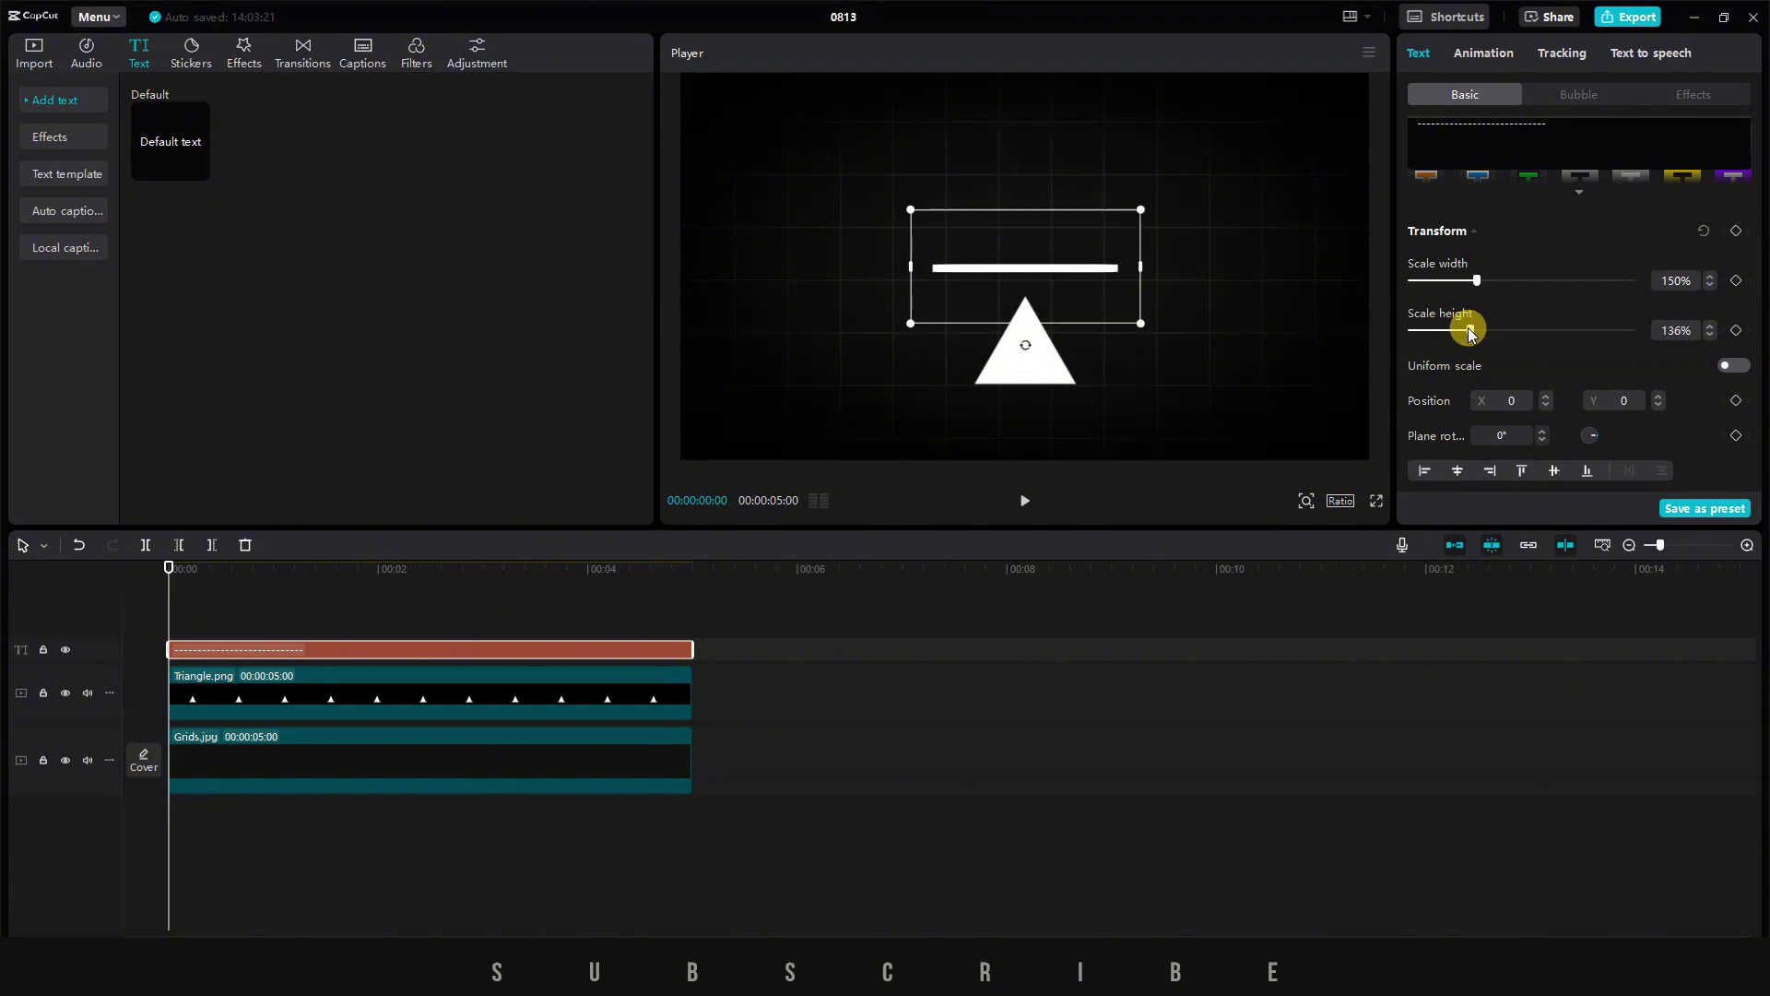
- Move the bar onto the triangle's tip (X 0, Y -154), check it in full screen, and deselect it
{"action": "left_click_drag", "start_coordinate": [1033, 274], "coordinate": [1031, 300]}
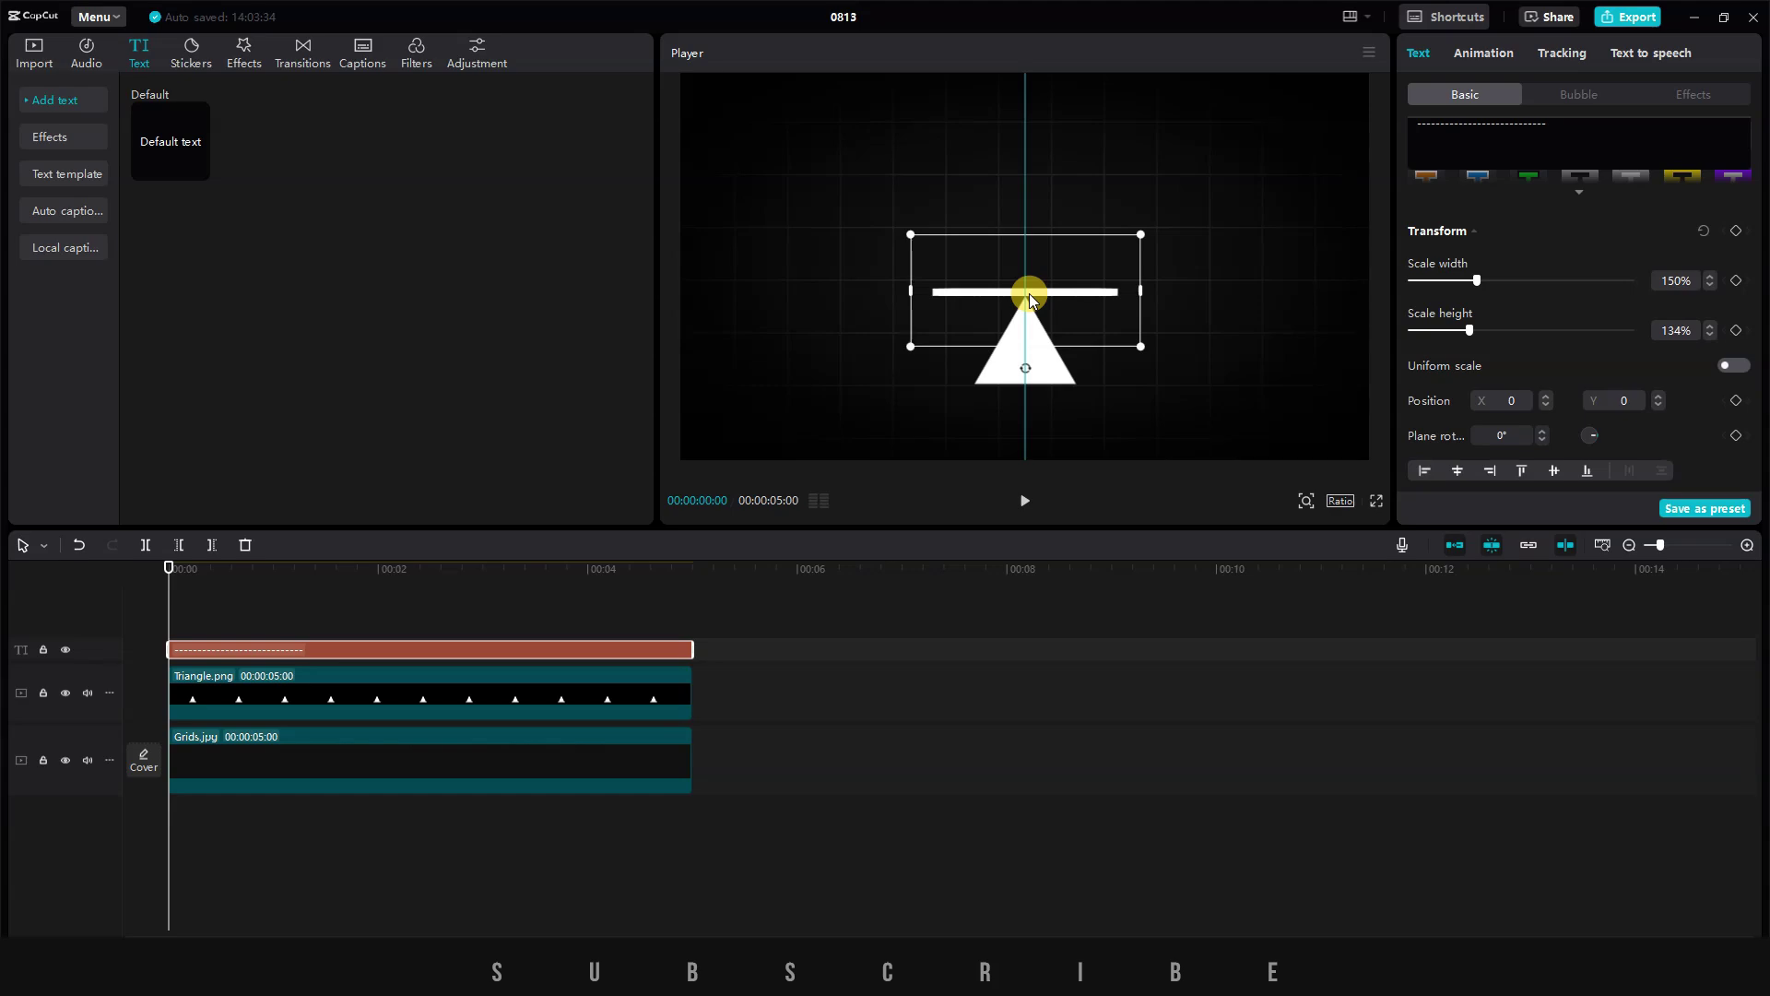
{"action": "left_click", "coordinate": [1377, 500]}
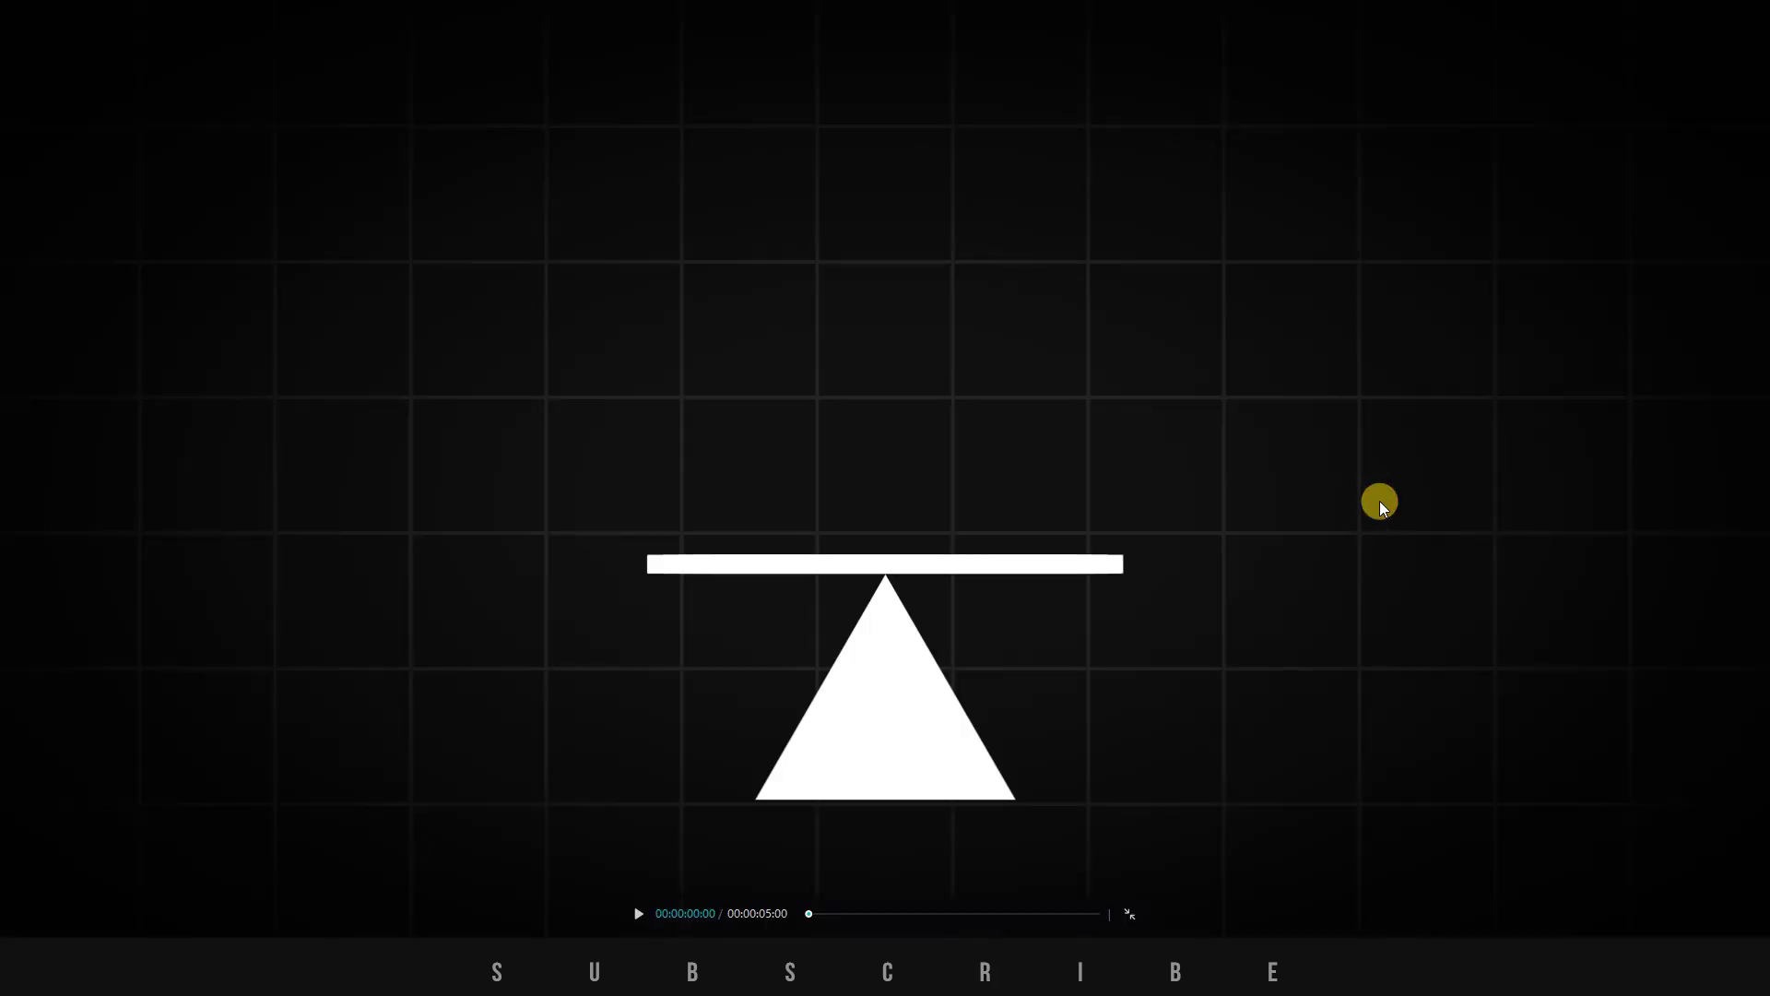
{"action": "key", "text": "Escape"}
{"action": "left_click", "coordinate": [280, 597]}
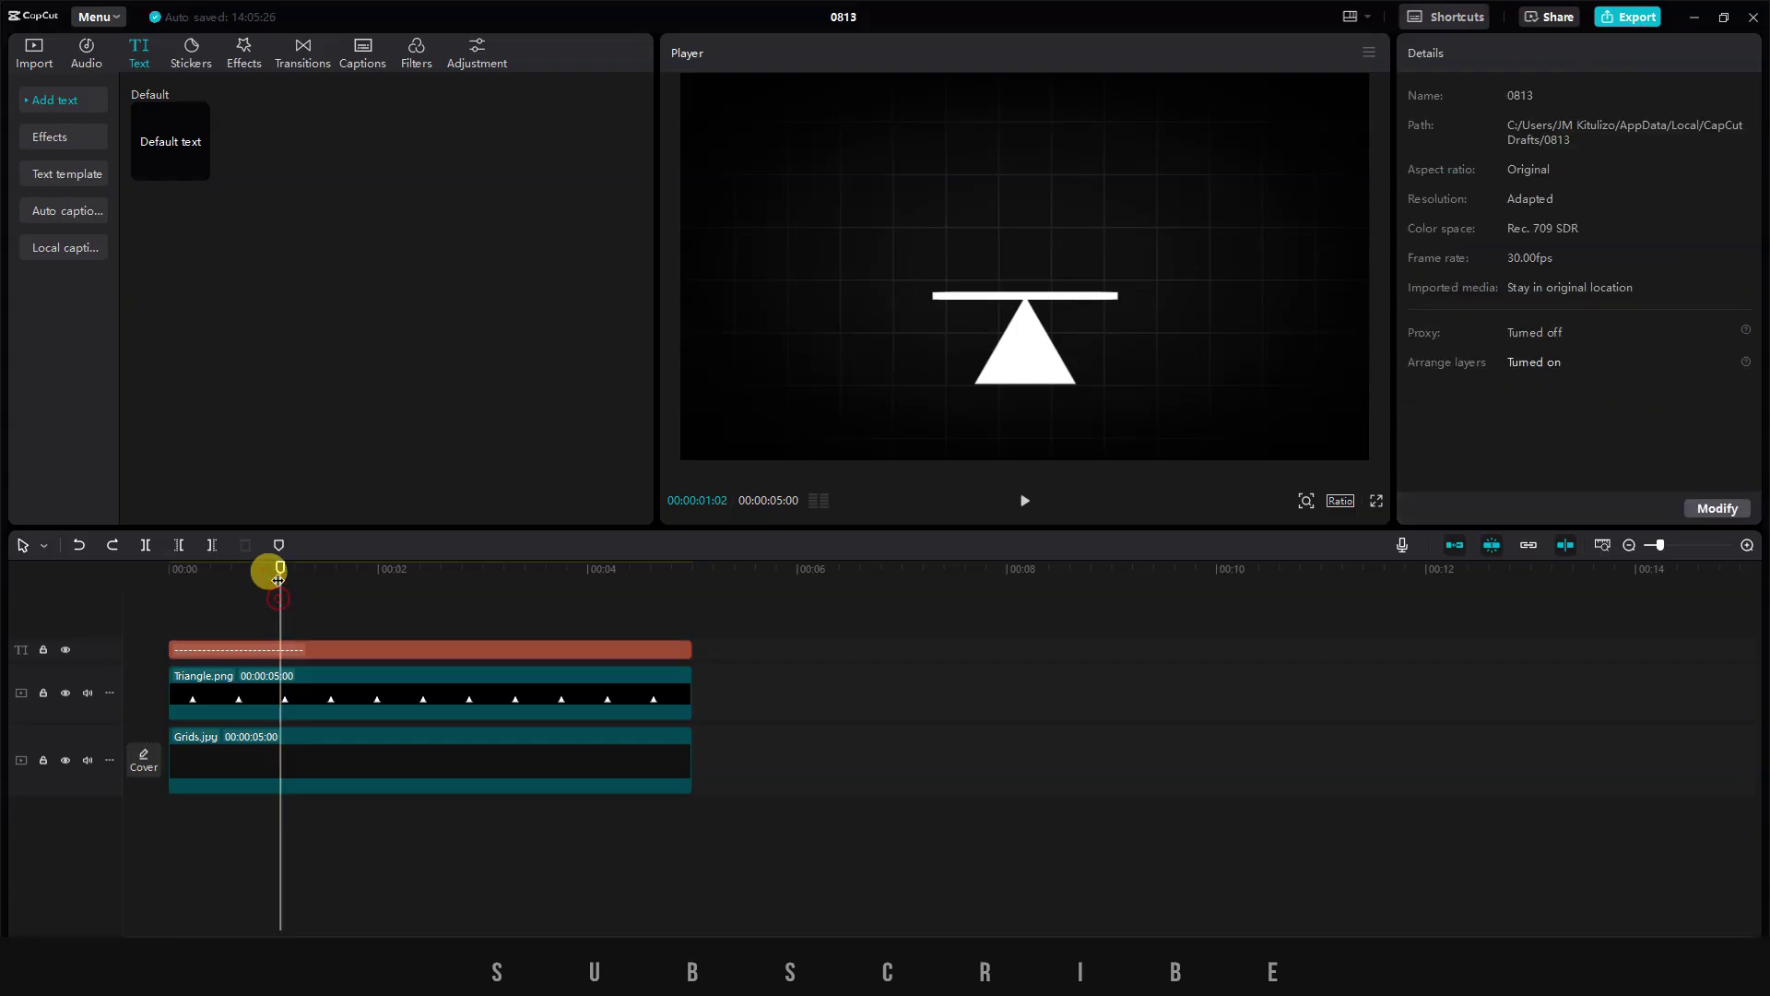
- Add a plane rotation keyframe at 0° to the bar's text clip at the start of the timeline
{"action": "left_click", "coordinate": [306, 651]}
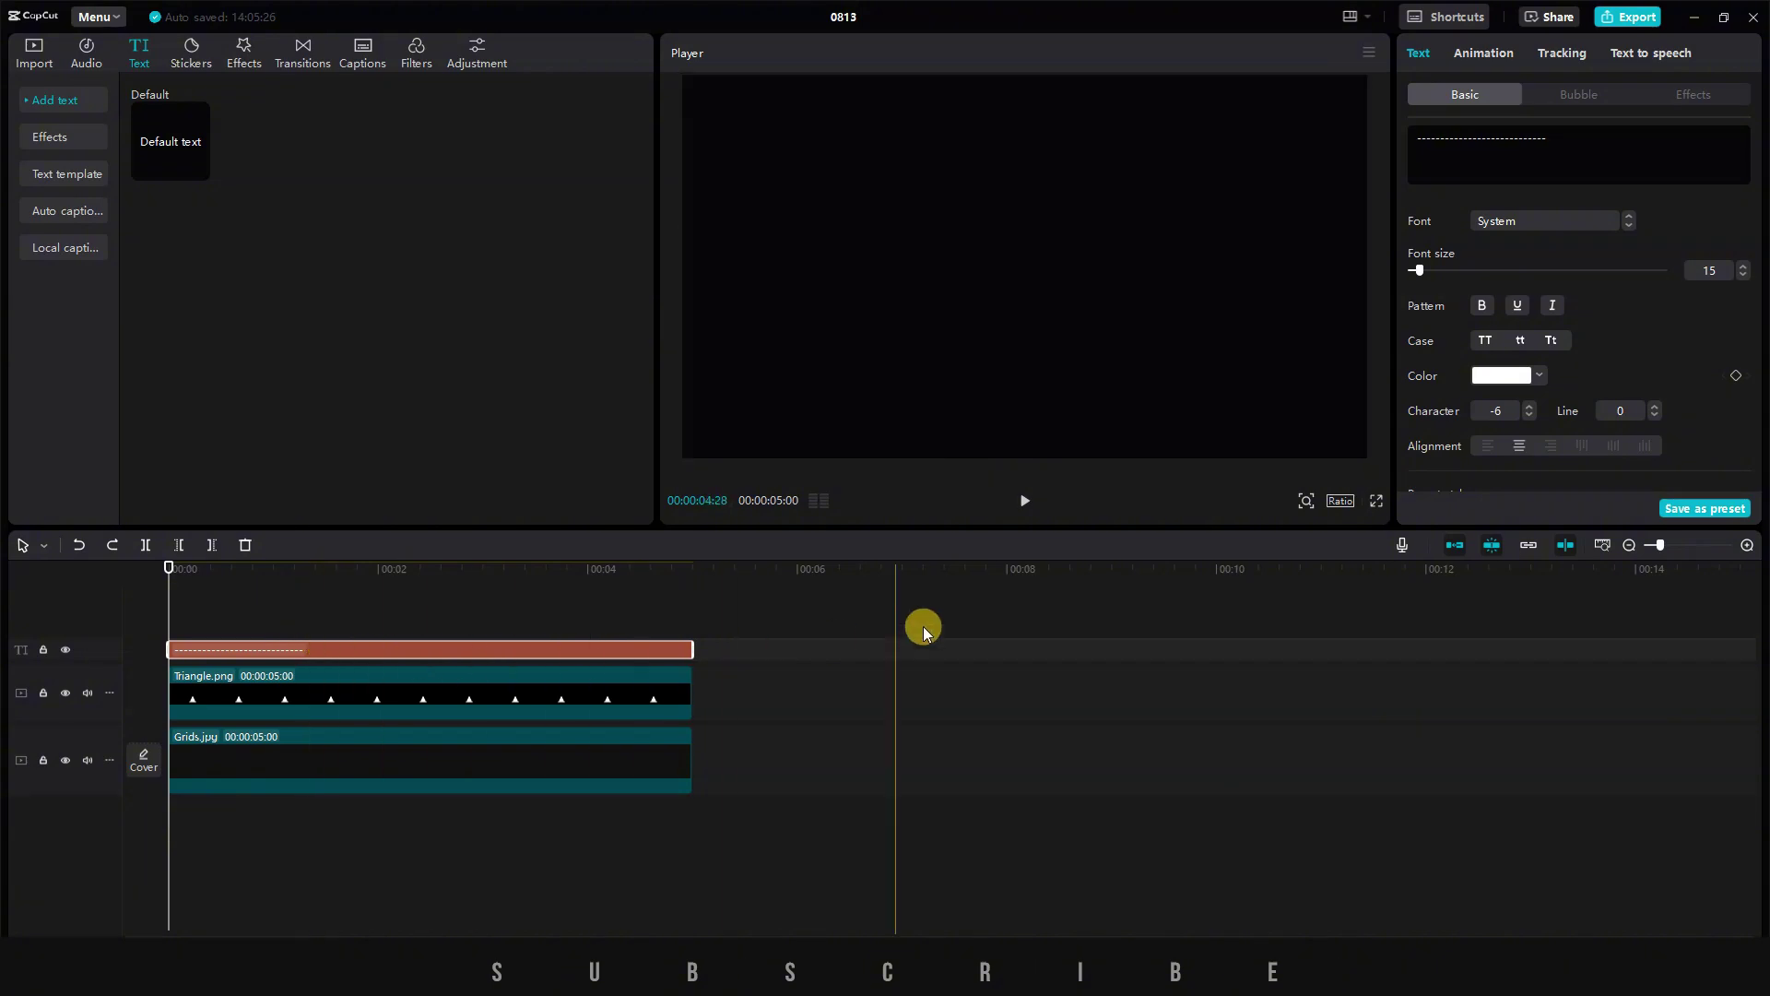
{"action": "scroll", "coordinate": [1734, 284], "scroll_direction": "down", "scroll_amount": 5}
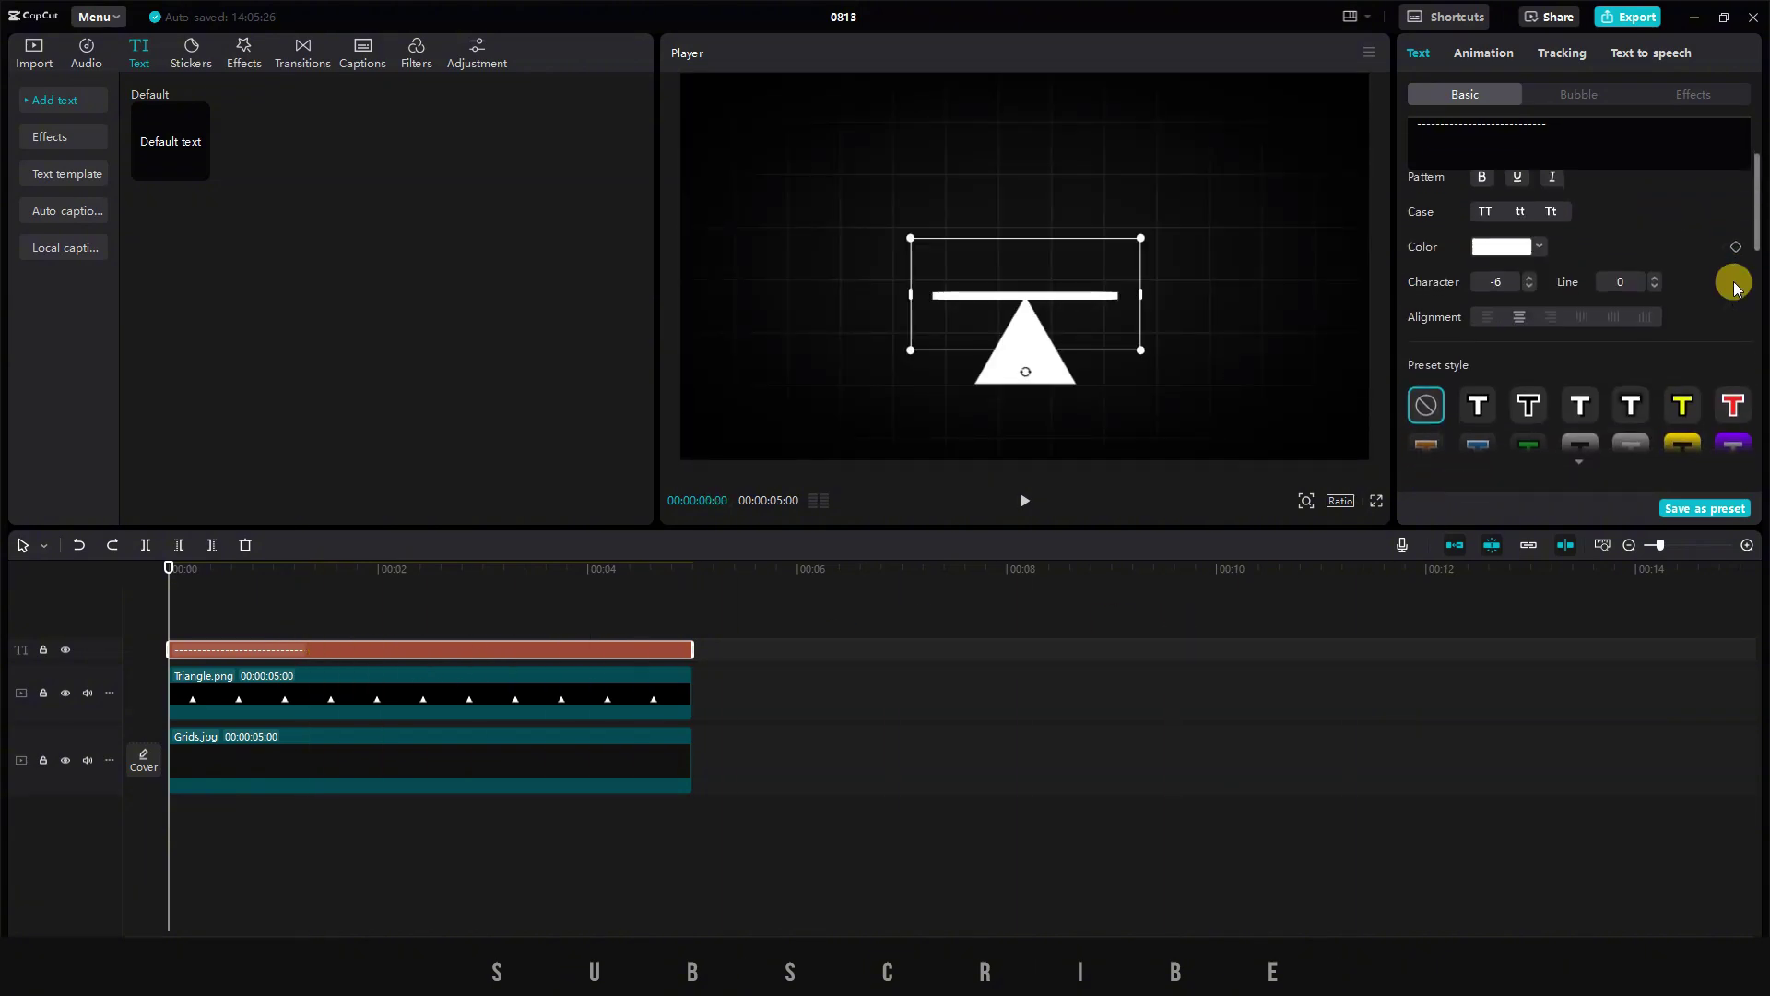
{"action": "scroll", "coordinate": [1732, 286], "scroll_direction": "down", "scroll_amount": 2}
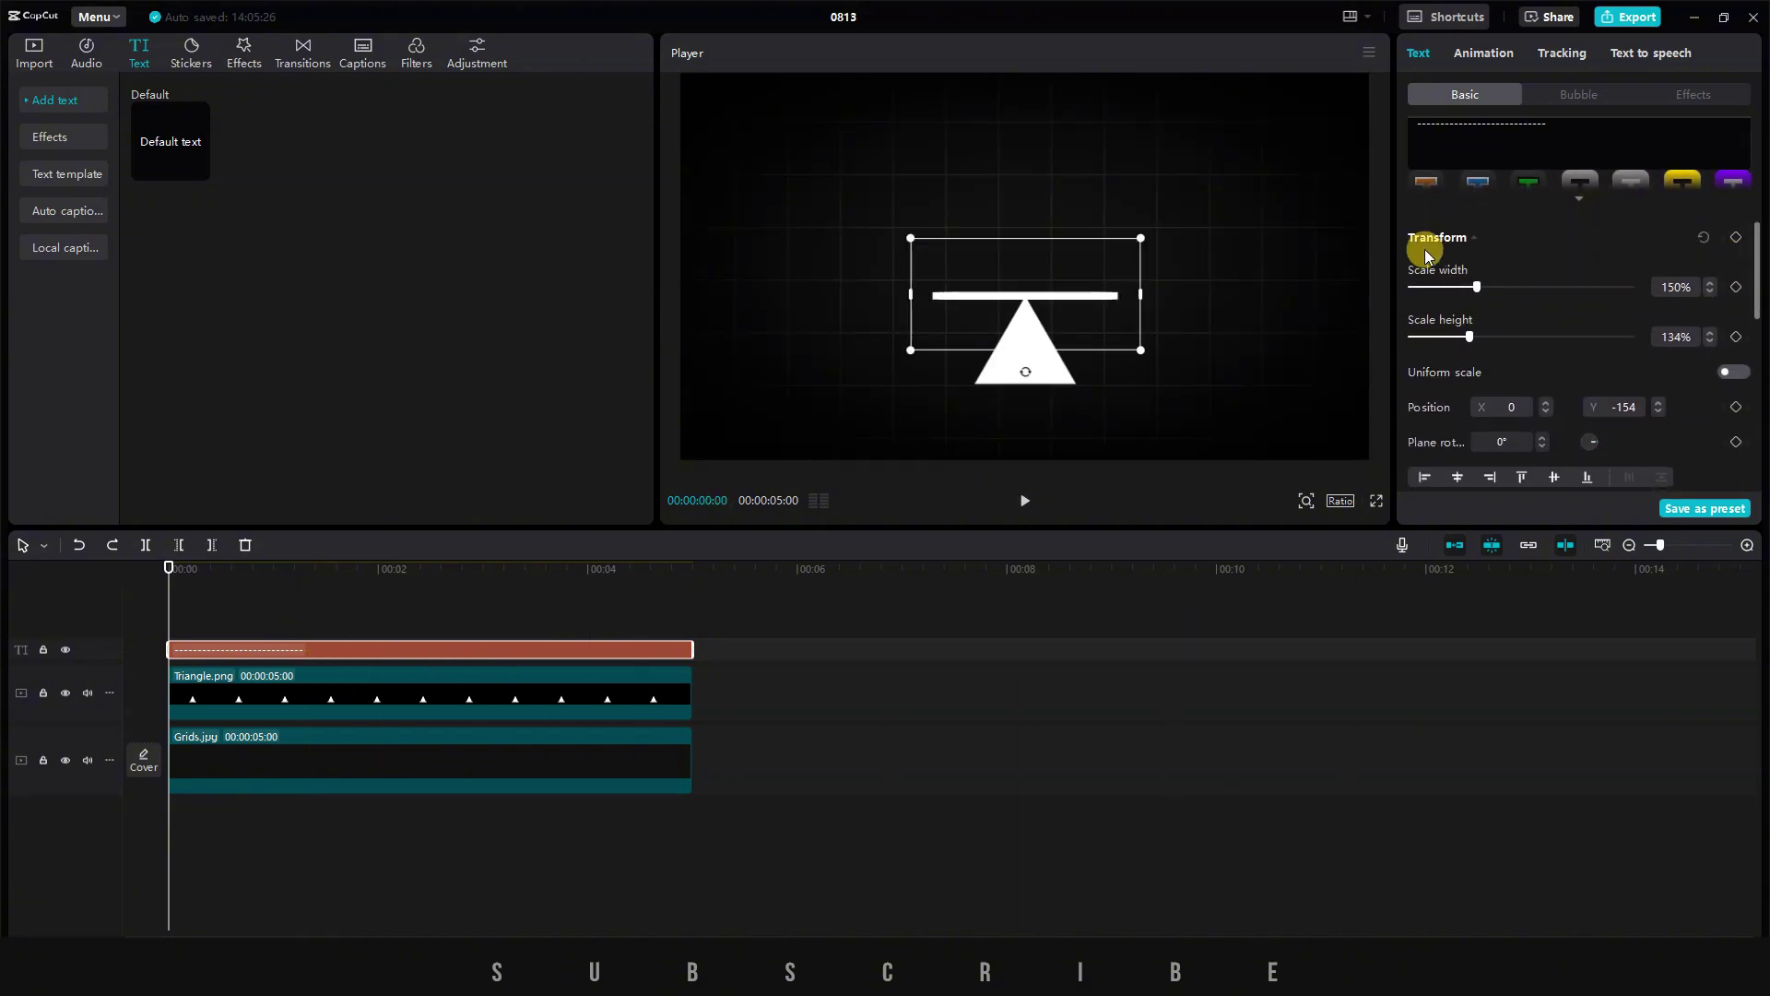
{"action": "scroll", "coordinate": [1714, 296], "scroll_direction": "down", "scroll_amount": 2}
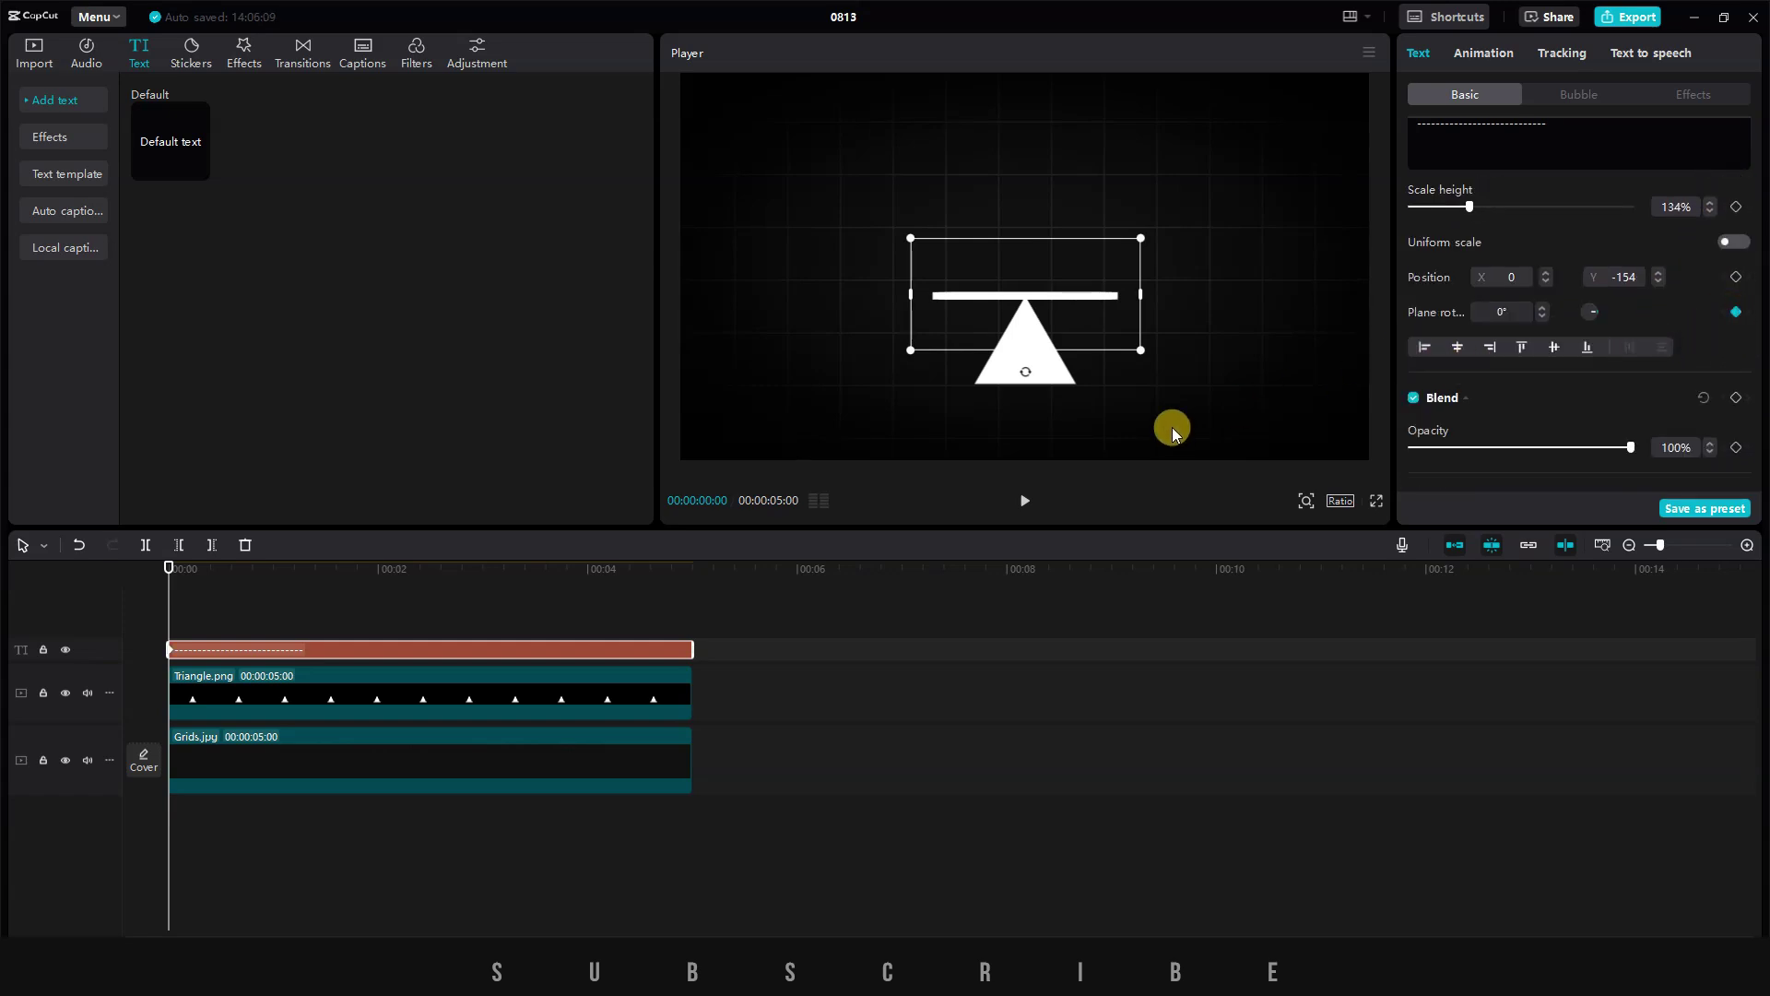
- Extend the grid, triangle and bar clips to the same length of 00:00:10:07
{"action": "left_click_drag", "start_coordinate": [692, 760], "coordinate": [1239, 751]}
{"action": "left_click_drag", "start_coordinate": [691, 698], "coordinate": [1240, 698]}
{"action": "left_click_drag", "start_coordinate": [692, 650], "coordinate": [1226, 653]}
{"action": "left_click", "coordinate": [1291, 650]}
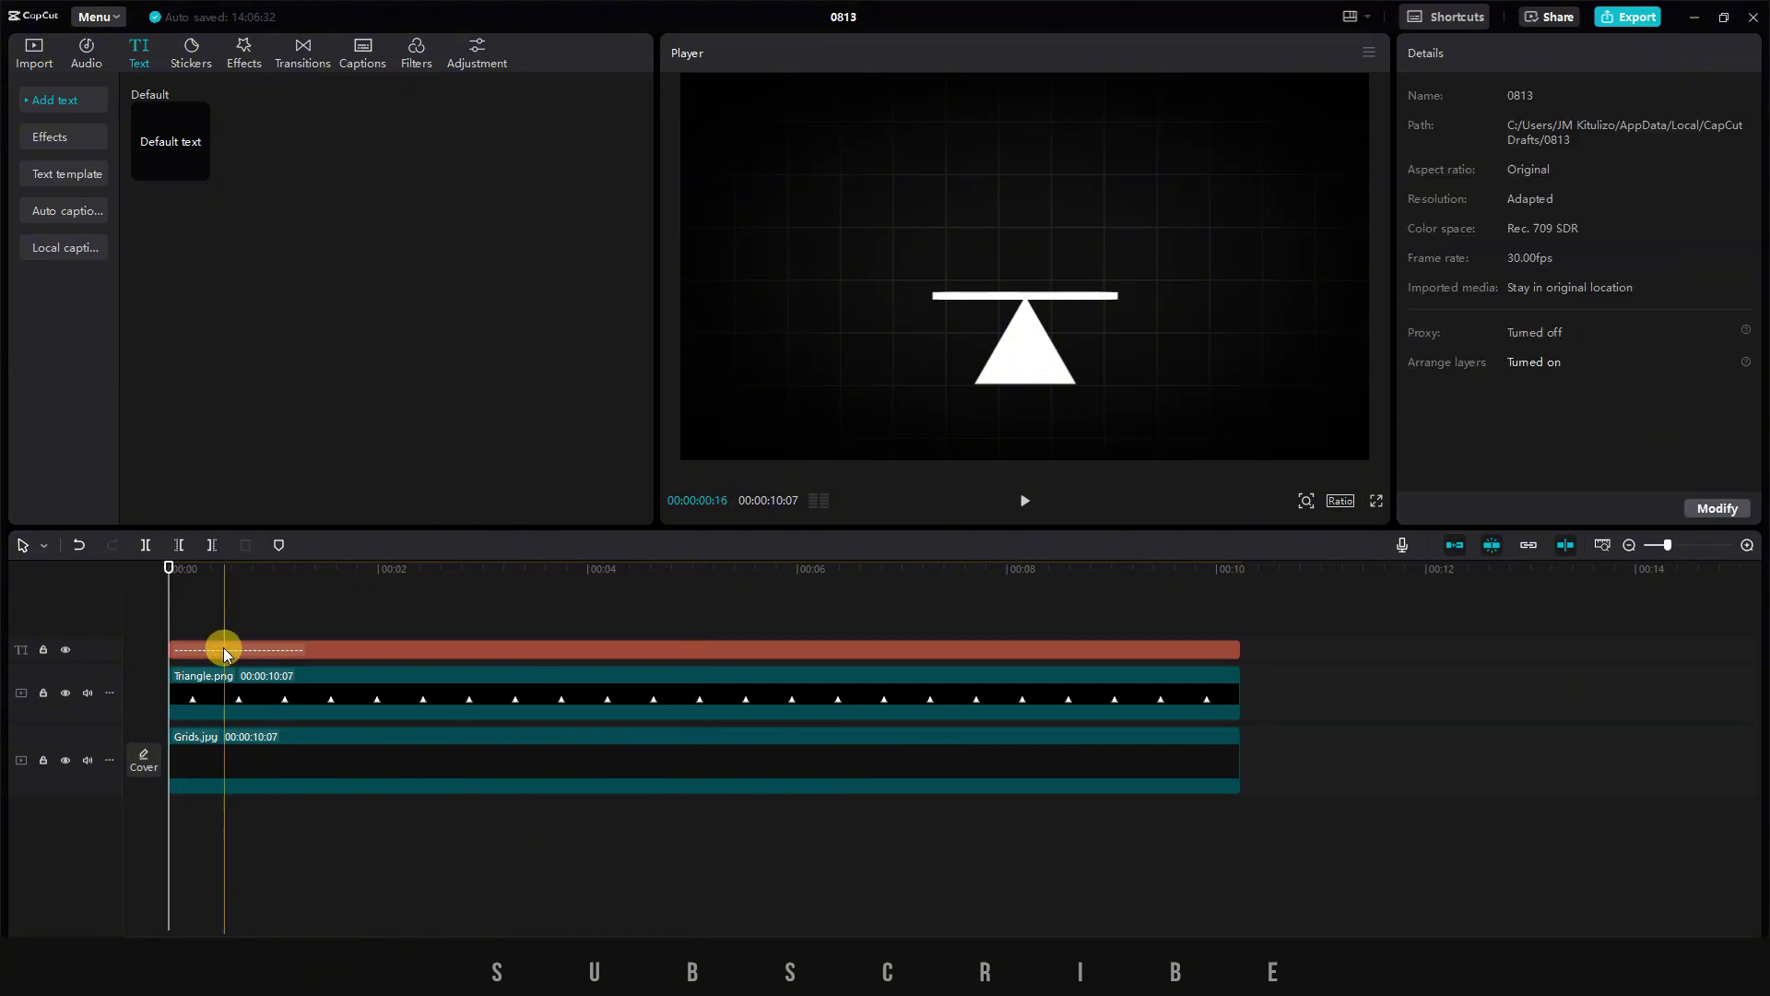
- Tilt the bar left end down at 00:00:01:11 and right end down at about 2.7 seconds
{"action": "left_click", "coordinate": [221, 649]}
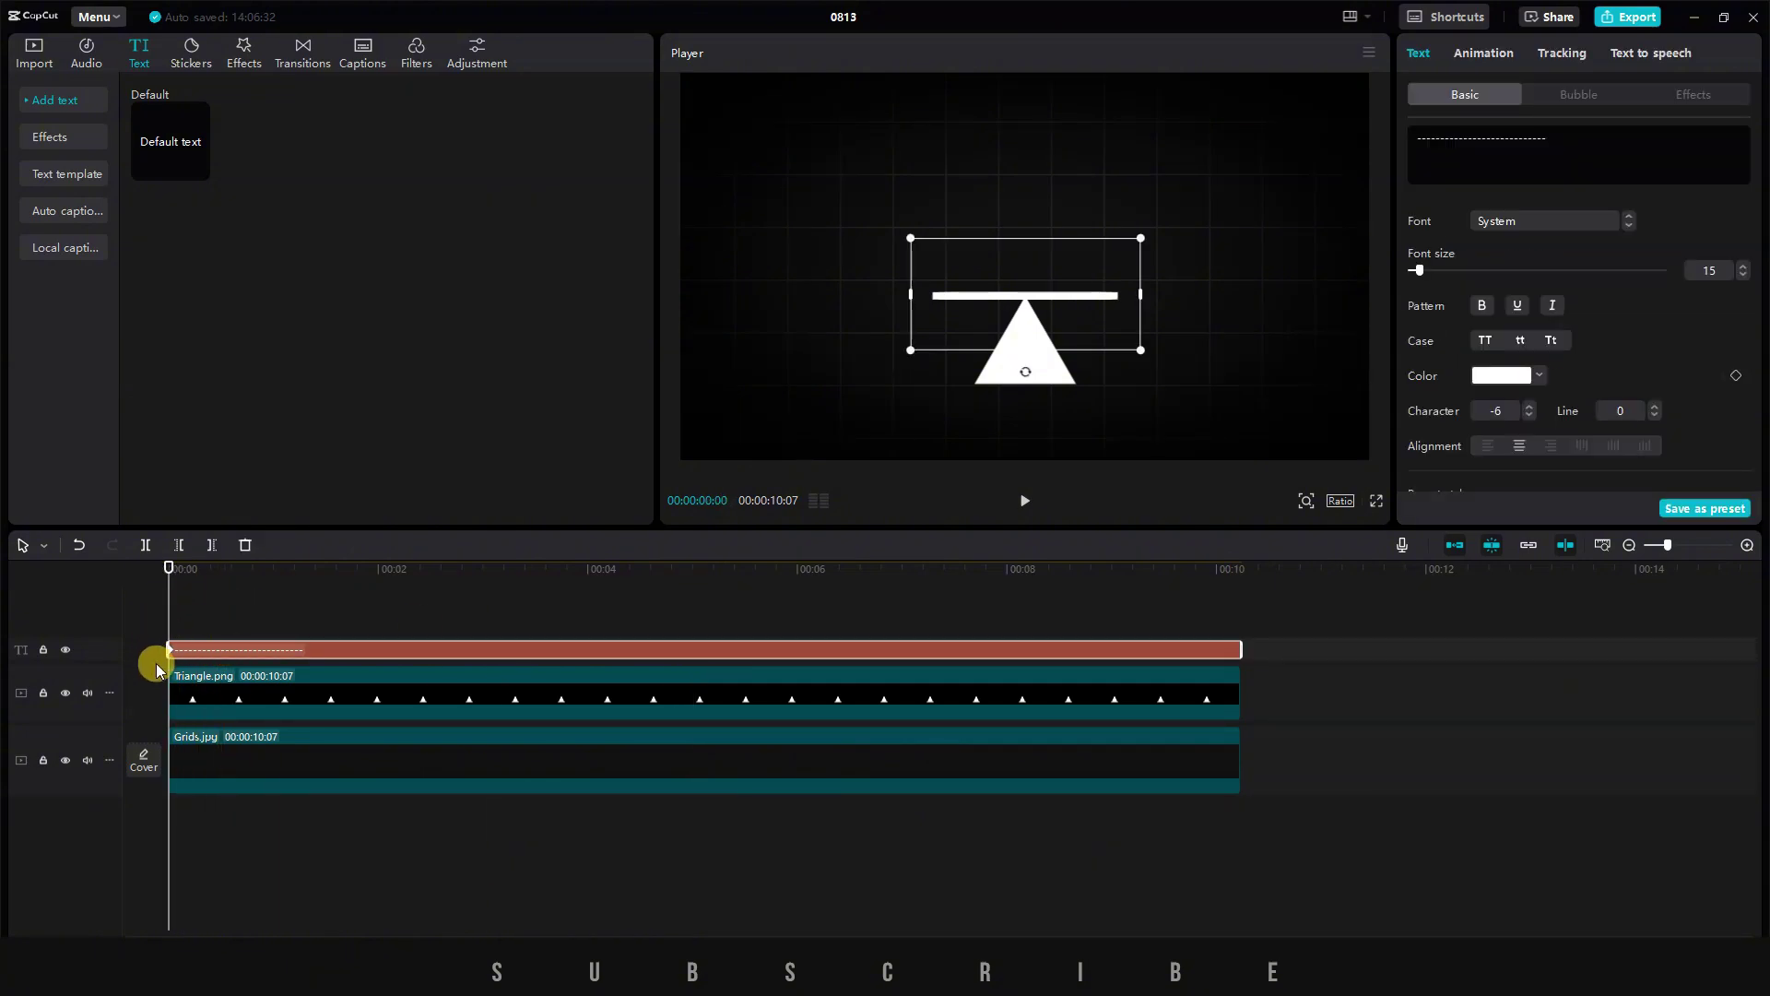
{"action": "left_click", "coordinate": [177, 583]}
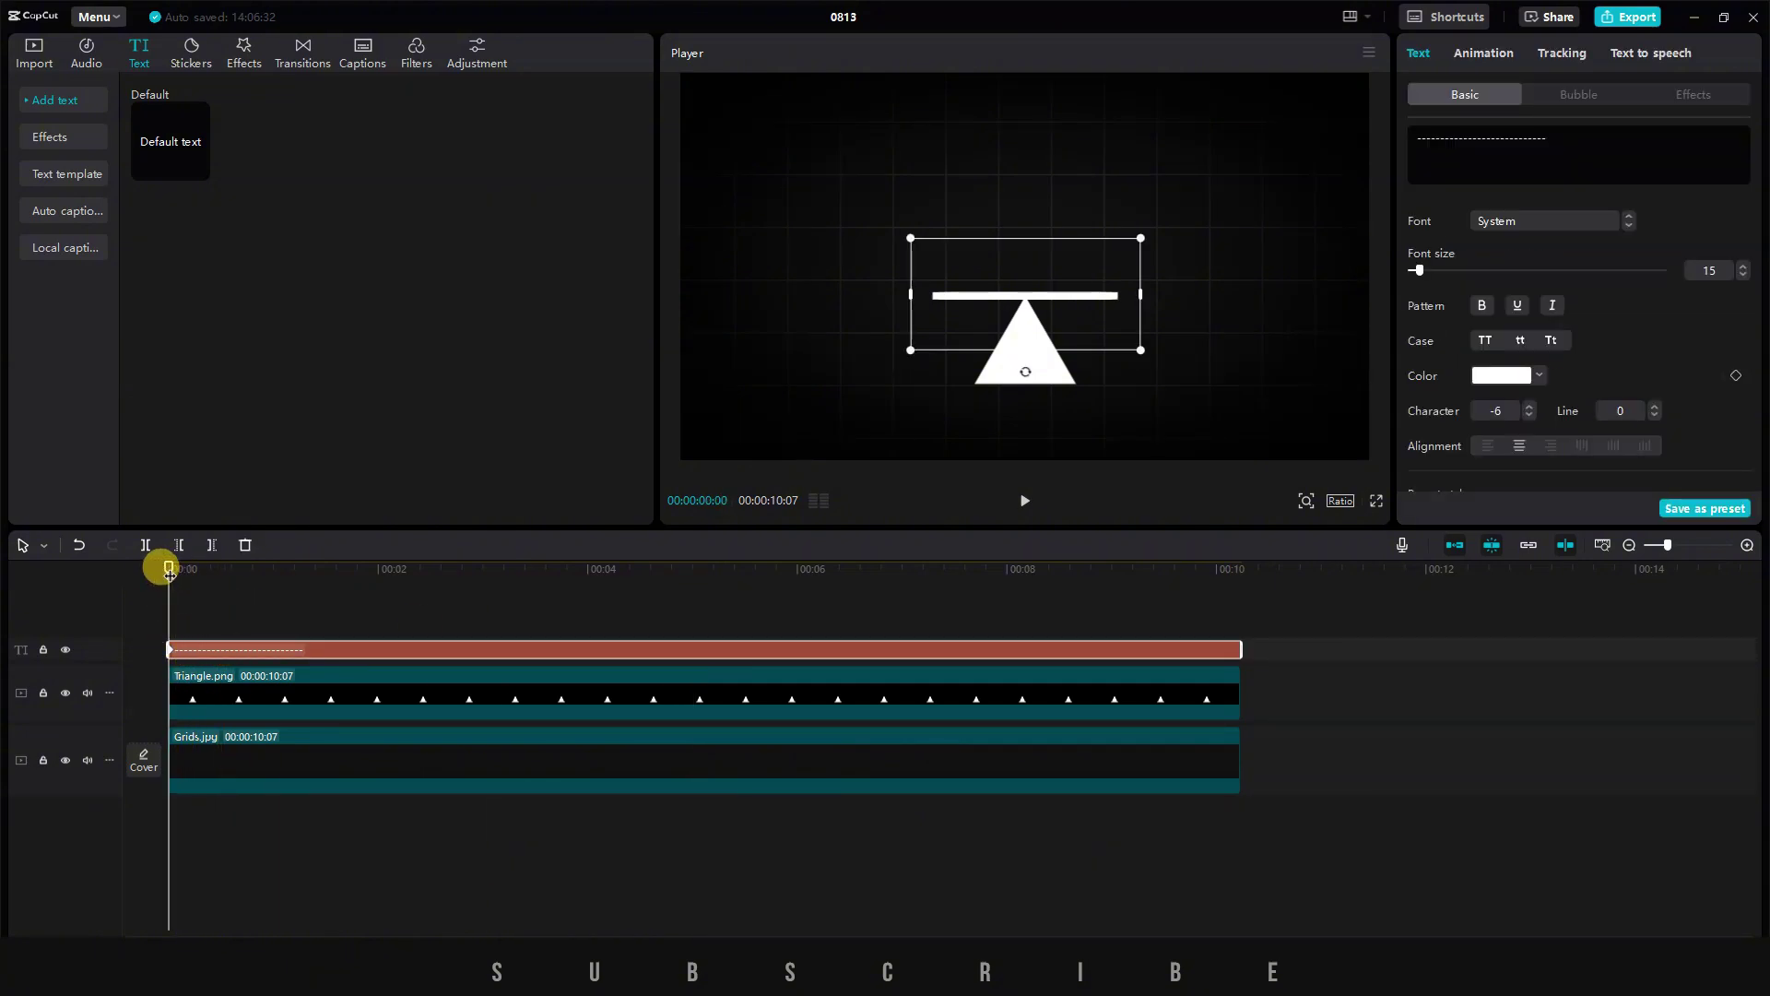
{"action": "left_click_drag", "start_coordinate": [175, 576], "coordinate": [312, 570]}
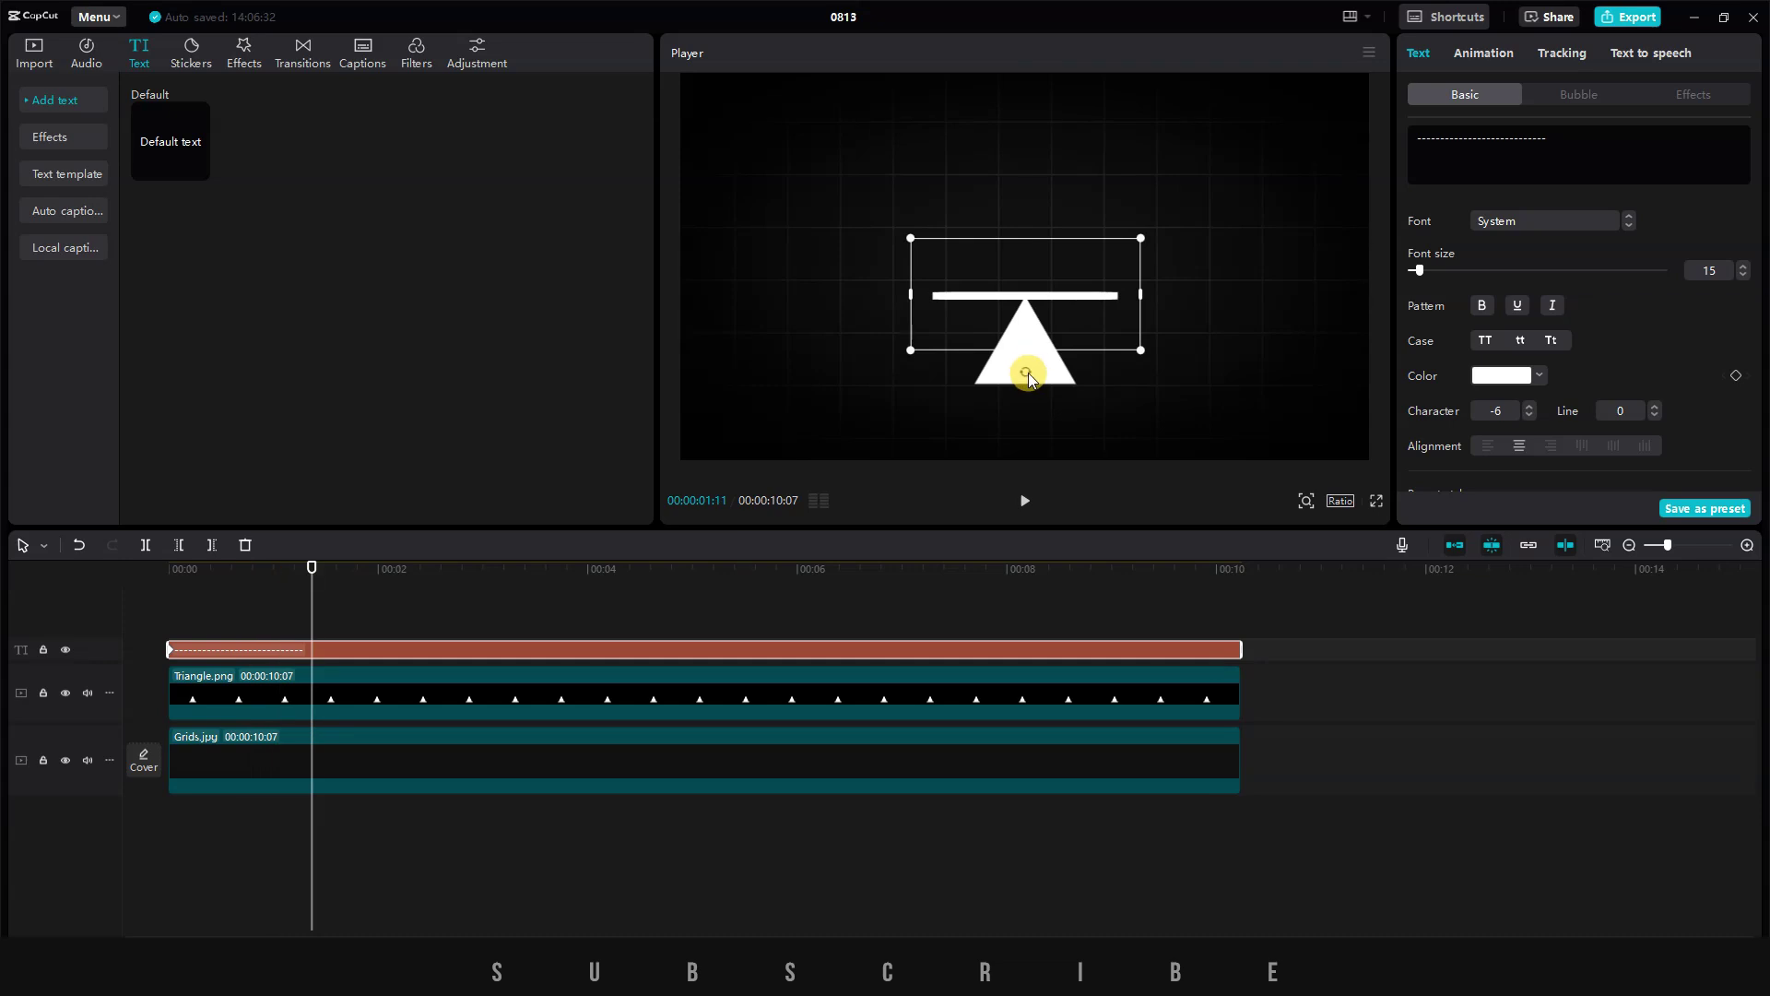
{"action": "left_click_drag", "start_coordinate": [1025, 375], "coordinate": [1046, 363]}
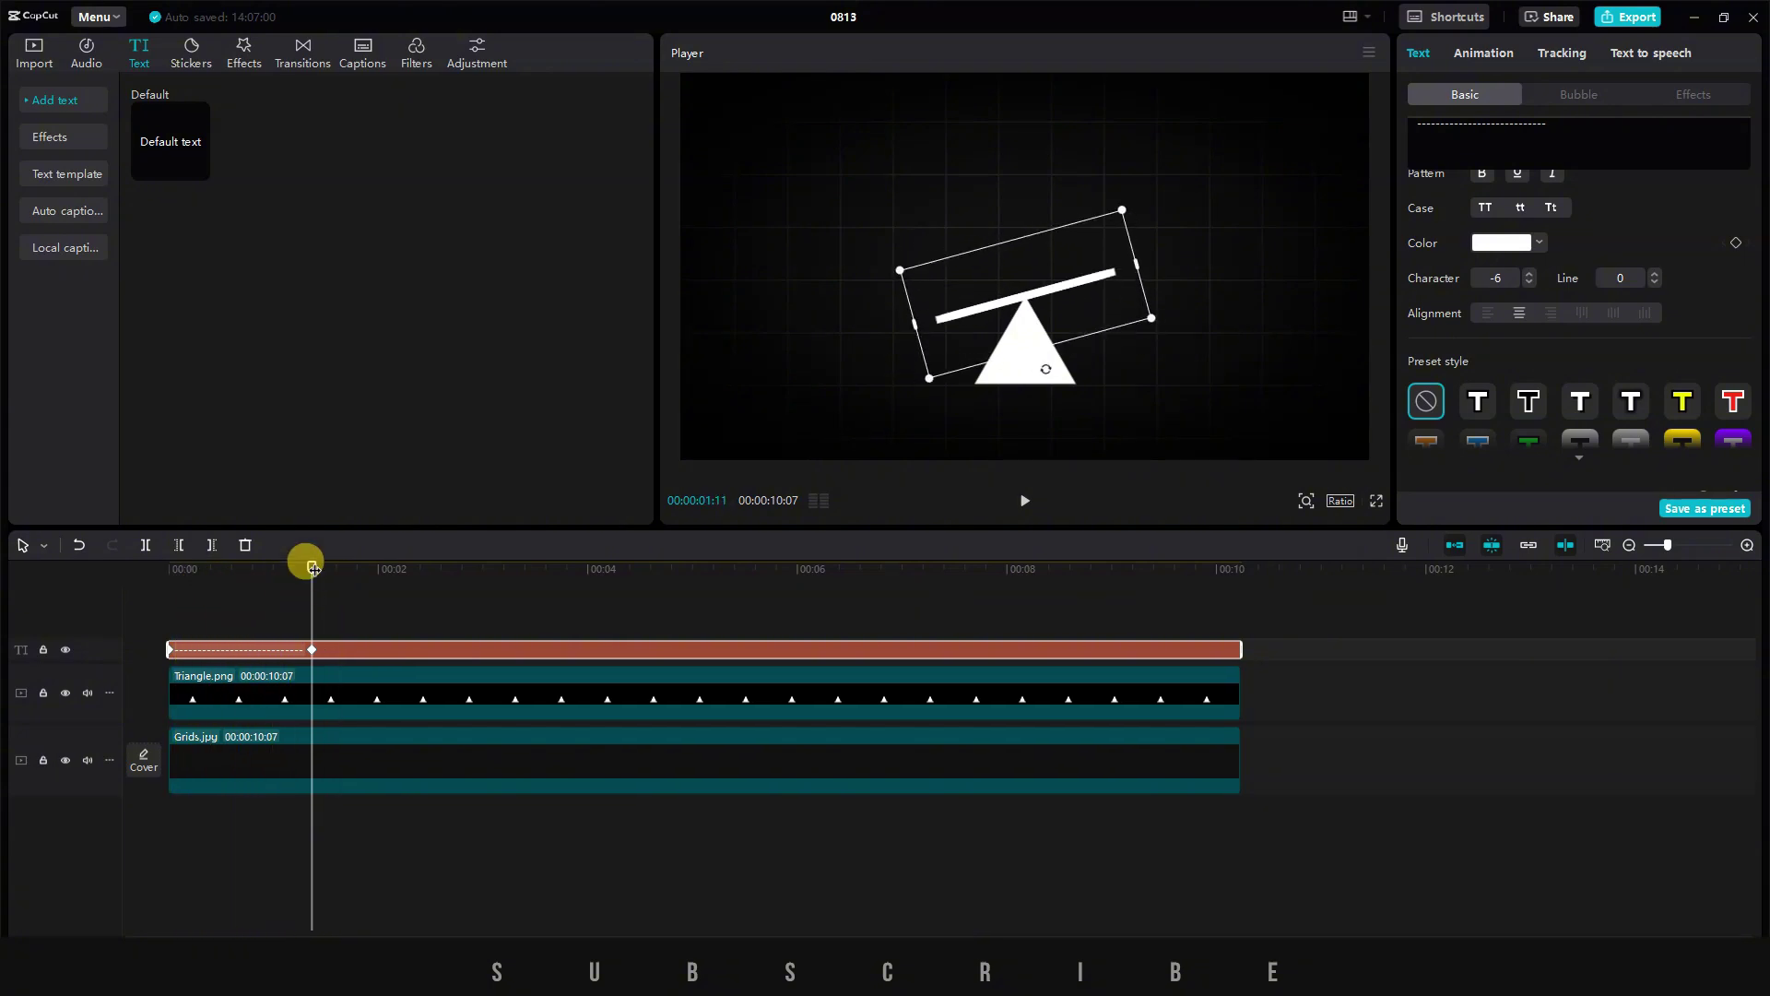
{"action": "left_click_drag", "start_coordinate": [313, 566], "coordinate": [455, 568]}
{"action": "left_click_drag", "start_coordinate": [1045, 368], "coordinate": [1015, 366]}
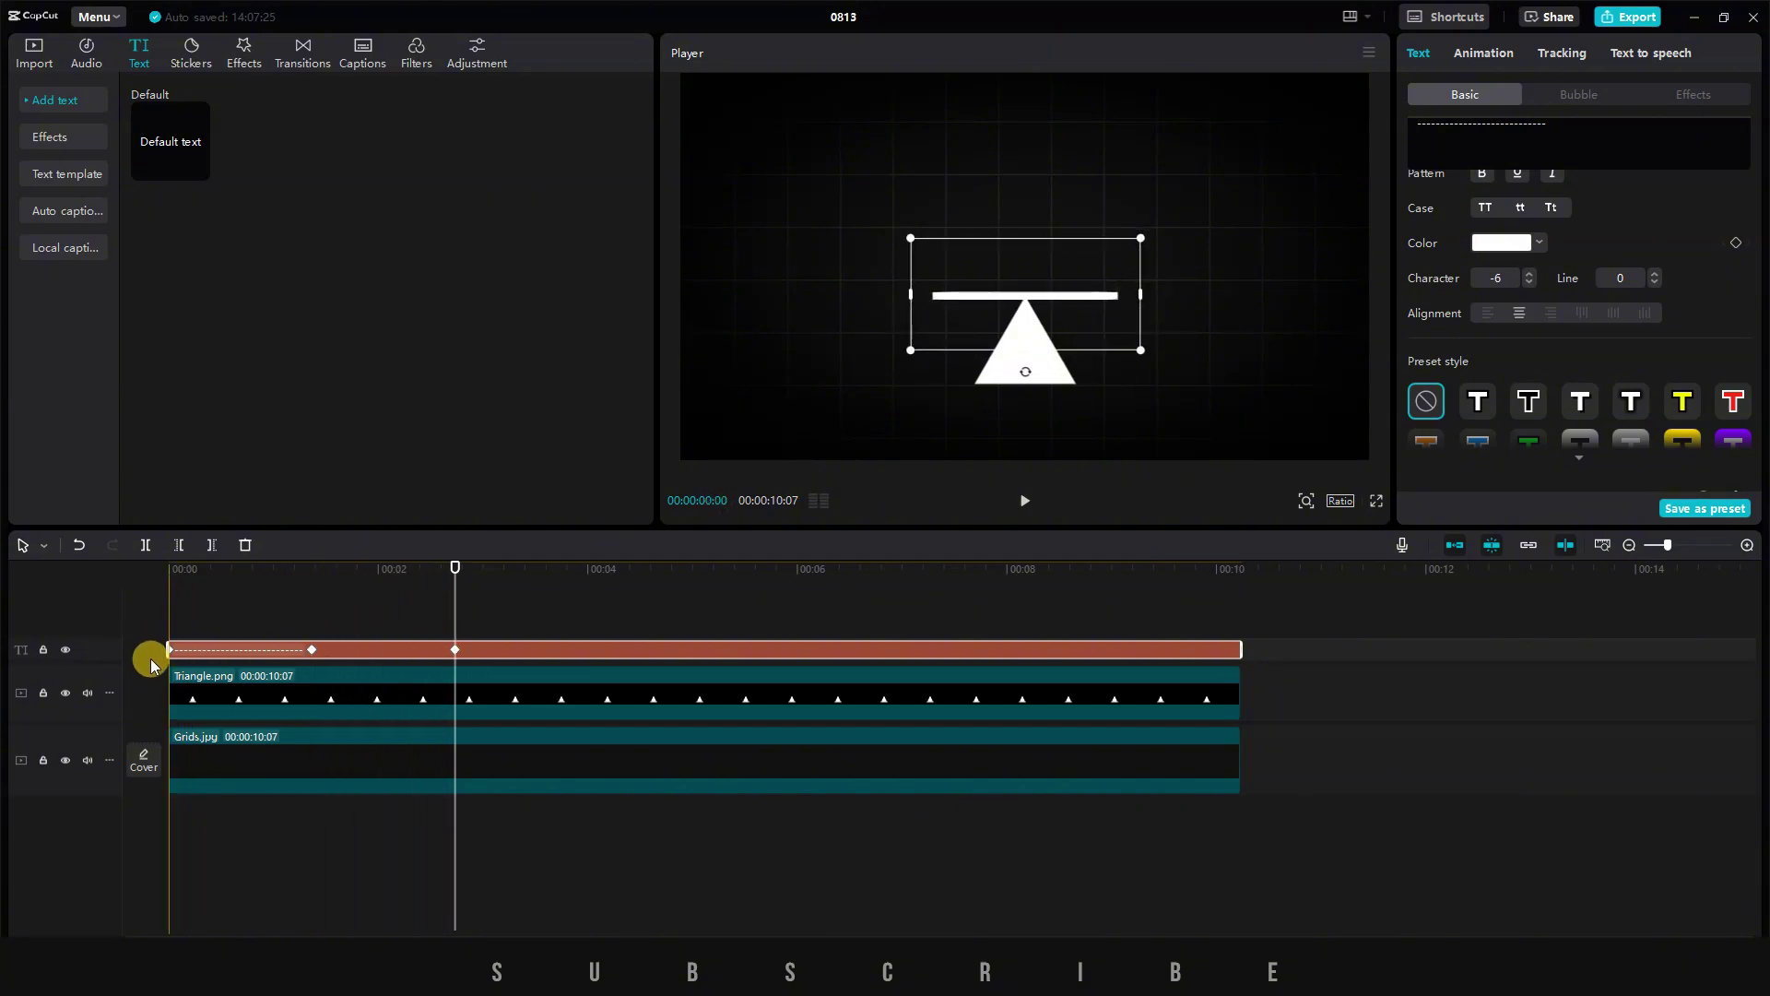
- Keep alternating the bar's tilt: left end down at about 4 seconds, right end down at 5.3, left end down at 6.7
{"action": "left_click_drag", "start_coordinate": [453, 568], "coordinate": [591, 568]}
{"action": "mouse_move", "coordinate": [1000, 369]}
{"action": "left_mouse_down"}
{"action": "mouse_move", "coordinate": [1035, 355]}
{"action": "mouse_move", "coordinate": [1007, 370]}
{"action": "left_mouse_up"}
{"action": "left_click", "coordinate": [724, 566]}
{"action": "left_click_drag", "start_coordinate": [728, 566], "coordinate": [869, 566]}
{"action": "left_click_drag", "start_coordinate": [992, 363], "coordinate": [1052, 367]}
- Tilt the bar right end down at about 7.8 seconds and left end down at about 8.9 seconds
{"action": "left_click_drag", "start_coordinate": [866, 566], "coordinate": [986, 566]}
{"action": "left_click_drag", "start_coordinate": [1052, 370], "coordinate": [1053, 373]}
{"action": "left_click_drag", "start_coordinate": [986, 566], "coordinate": [1104, 566]}
{"action": "left_click_drag", "start_coordinate": [1010, 384], "coordinate": [1048, 371]}
- Tilt the bar right end down at about 9.6 seconds and level it to 0° at 00:00:10:07
{"action": "left_click_drag", "start_coordinate": [1104, 566], "coordinate": [1162, 569]}
{"action": "left_click_drag", "start_coordinate": [1051, 366], "coordinate": [1009, 370]}
{"action": "left_click_drag", "start_coordinate": [1158, 561], "coordinate": [1236, 554]}
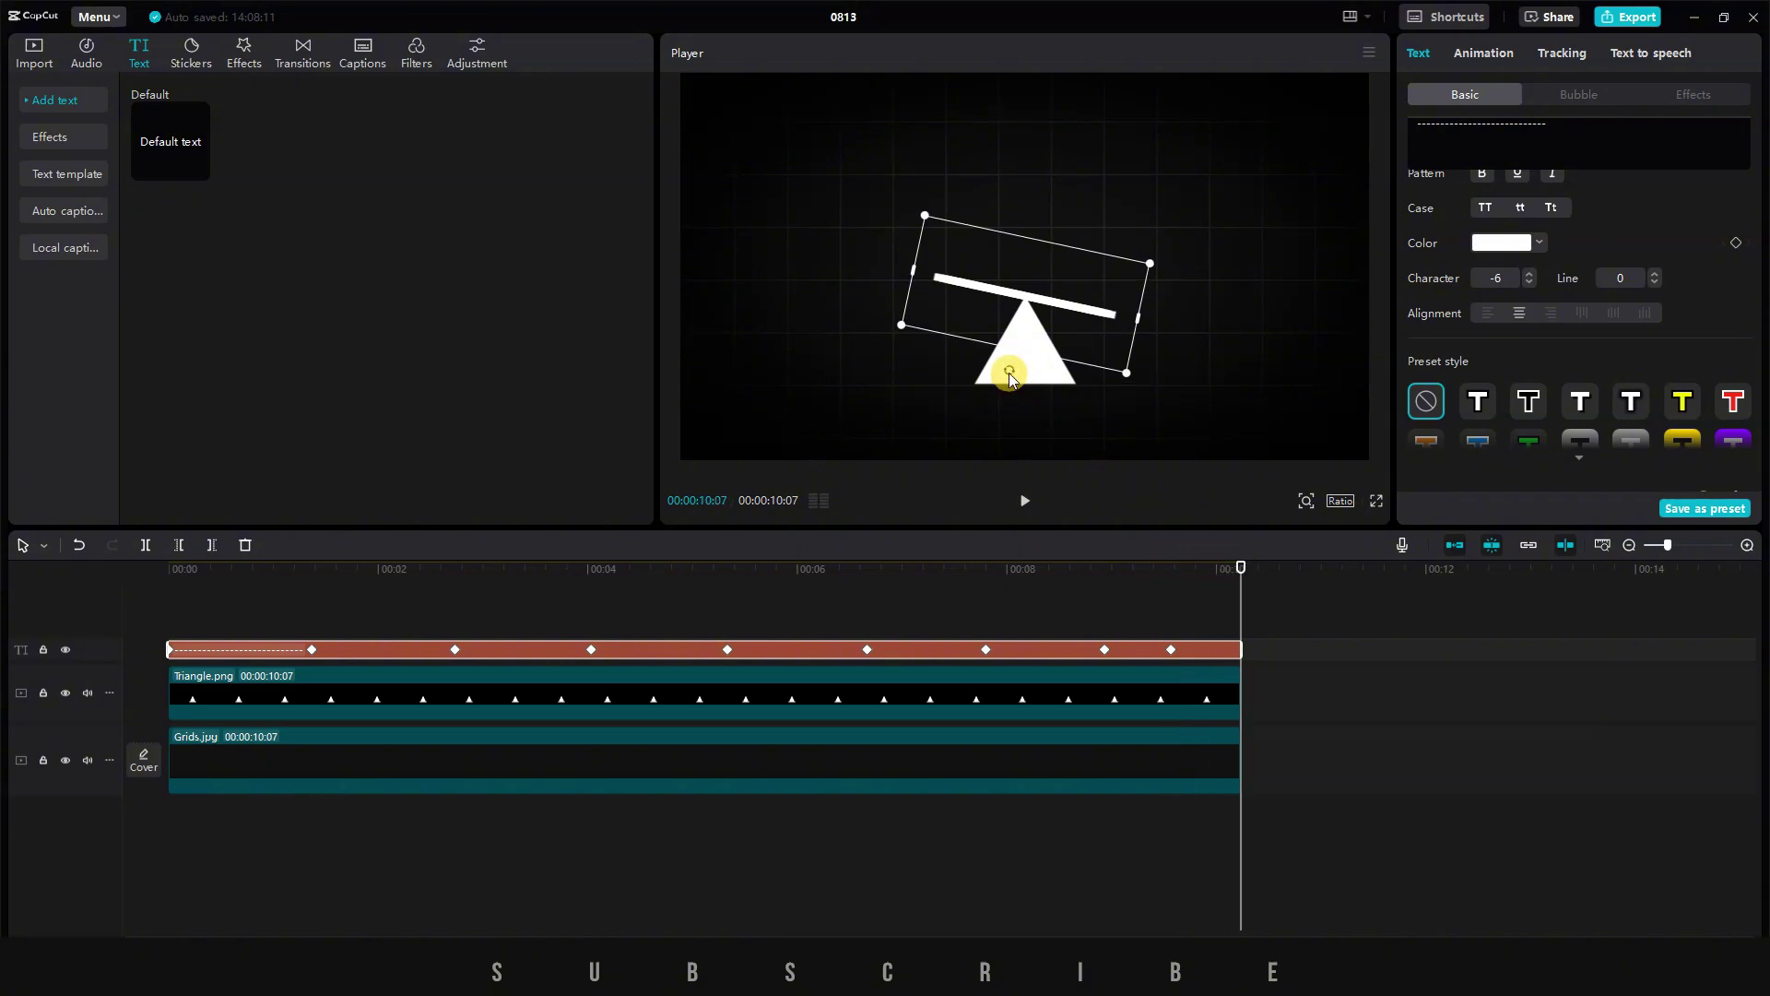
{"action": "left_click_drag", "start_coordinate": [1009, 378], "coordinate": [1022, 377]}
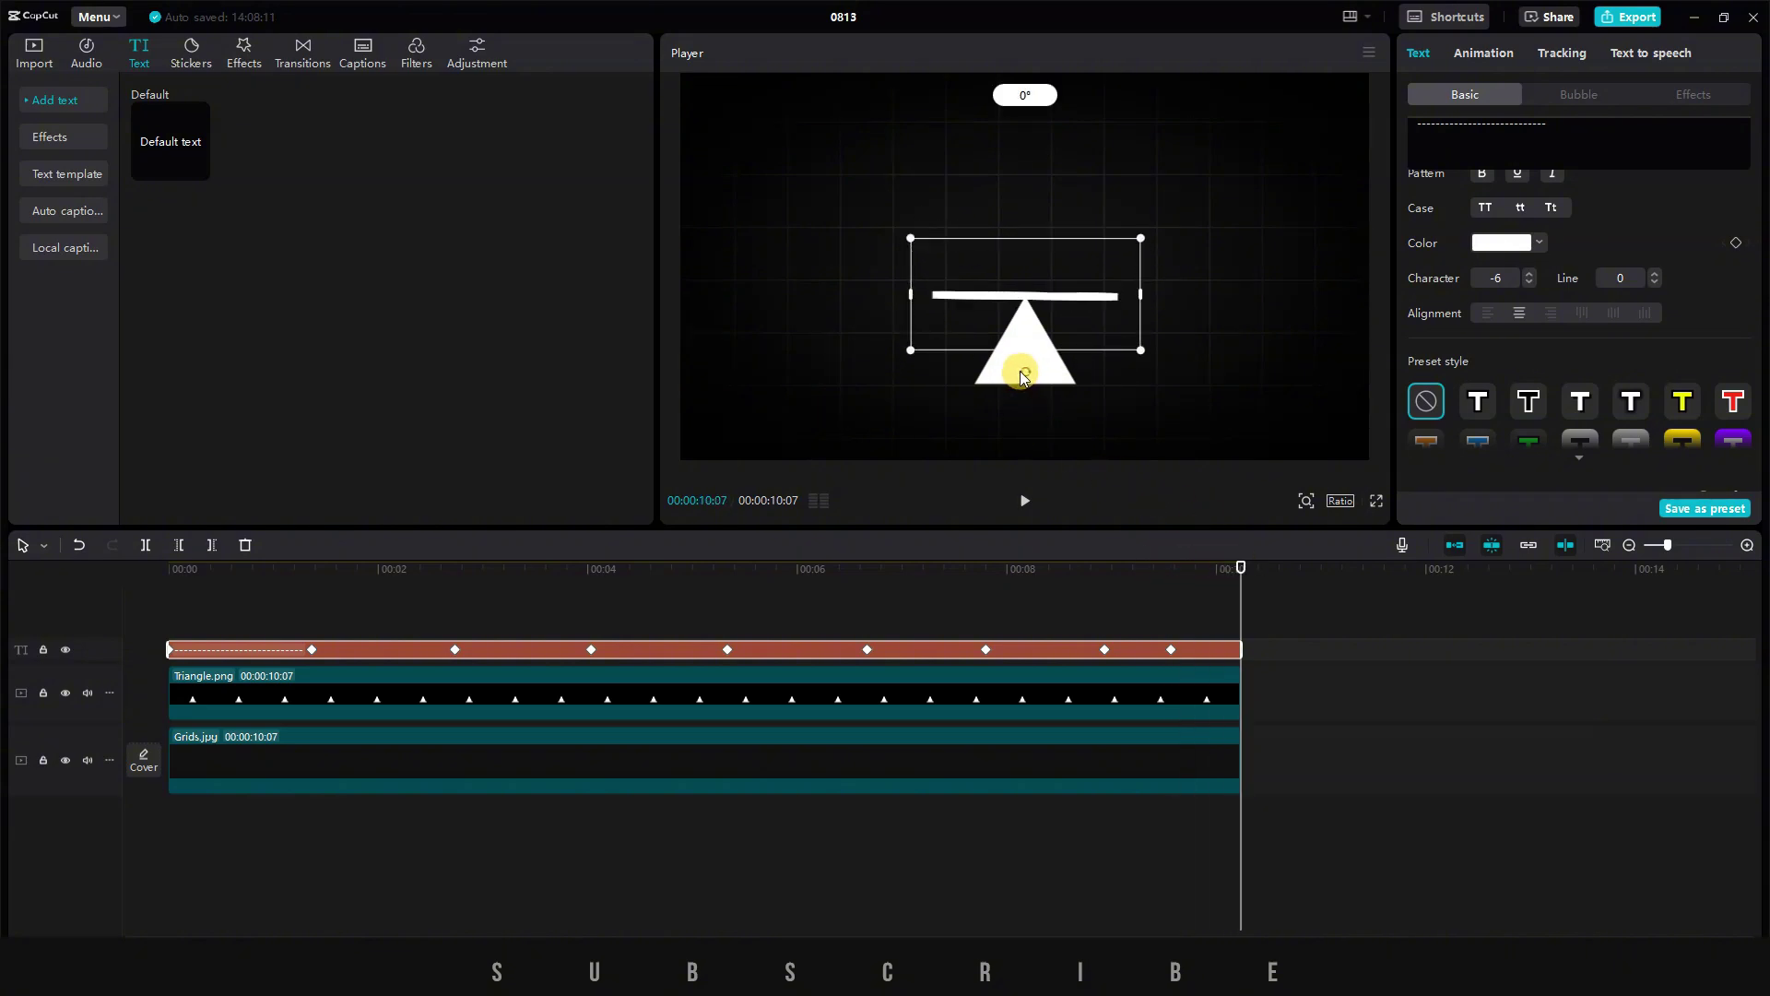
- Extend the bar, triangle and grid clips to 00:00:11:15 and shift the bar's last two tilt keyframes outward, the final one to the end
{"action": "left_click", "coordinate": [194, 593]}
{"action": "key", "text": "space"}
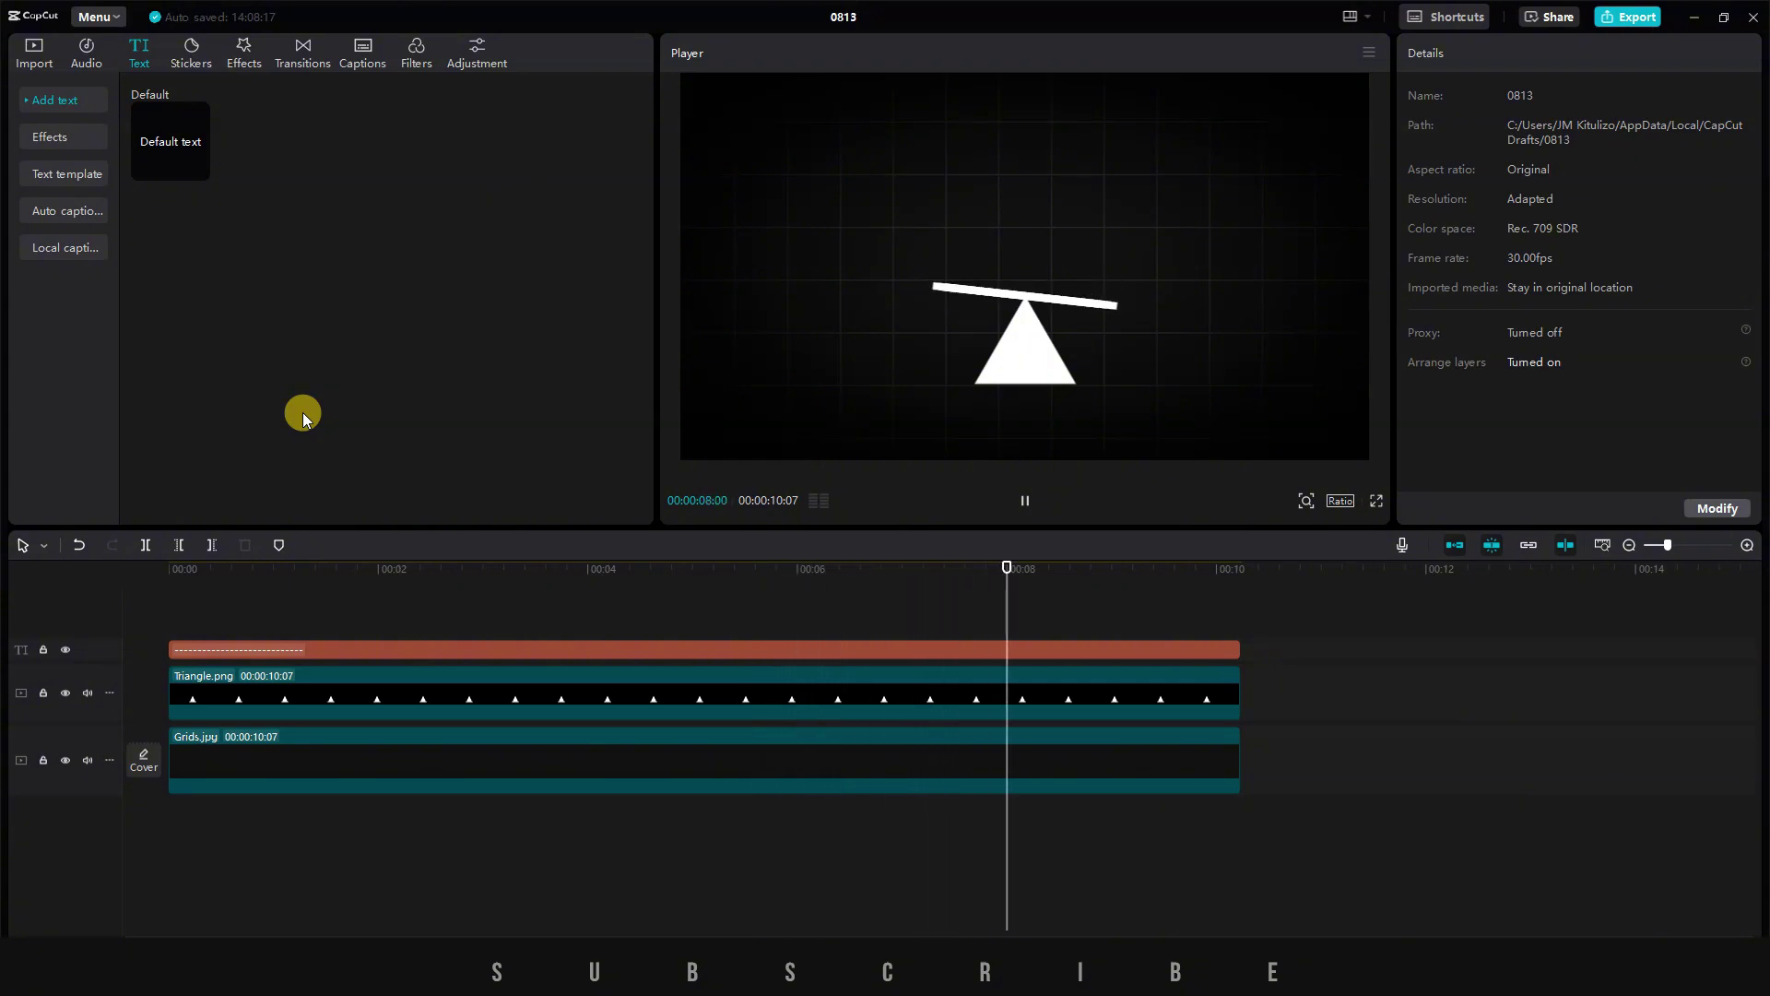
{"action": "left_click", "coordinate": [1058, 705]}
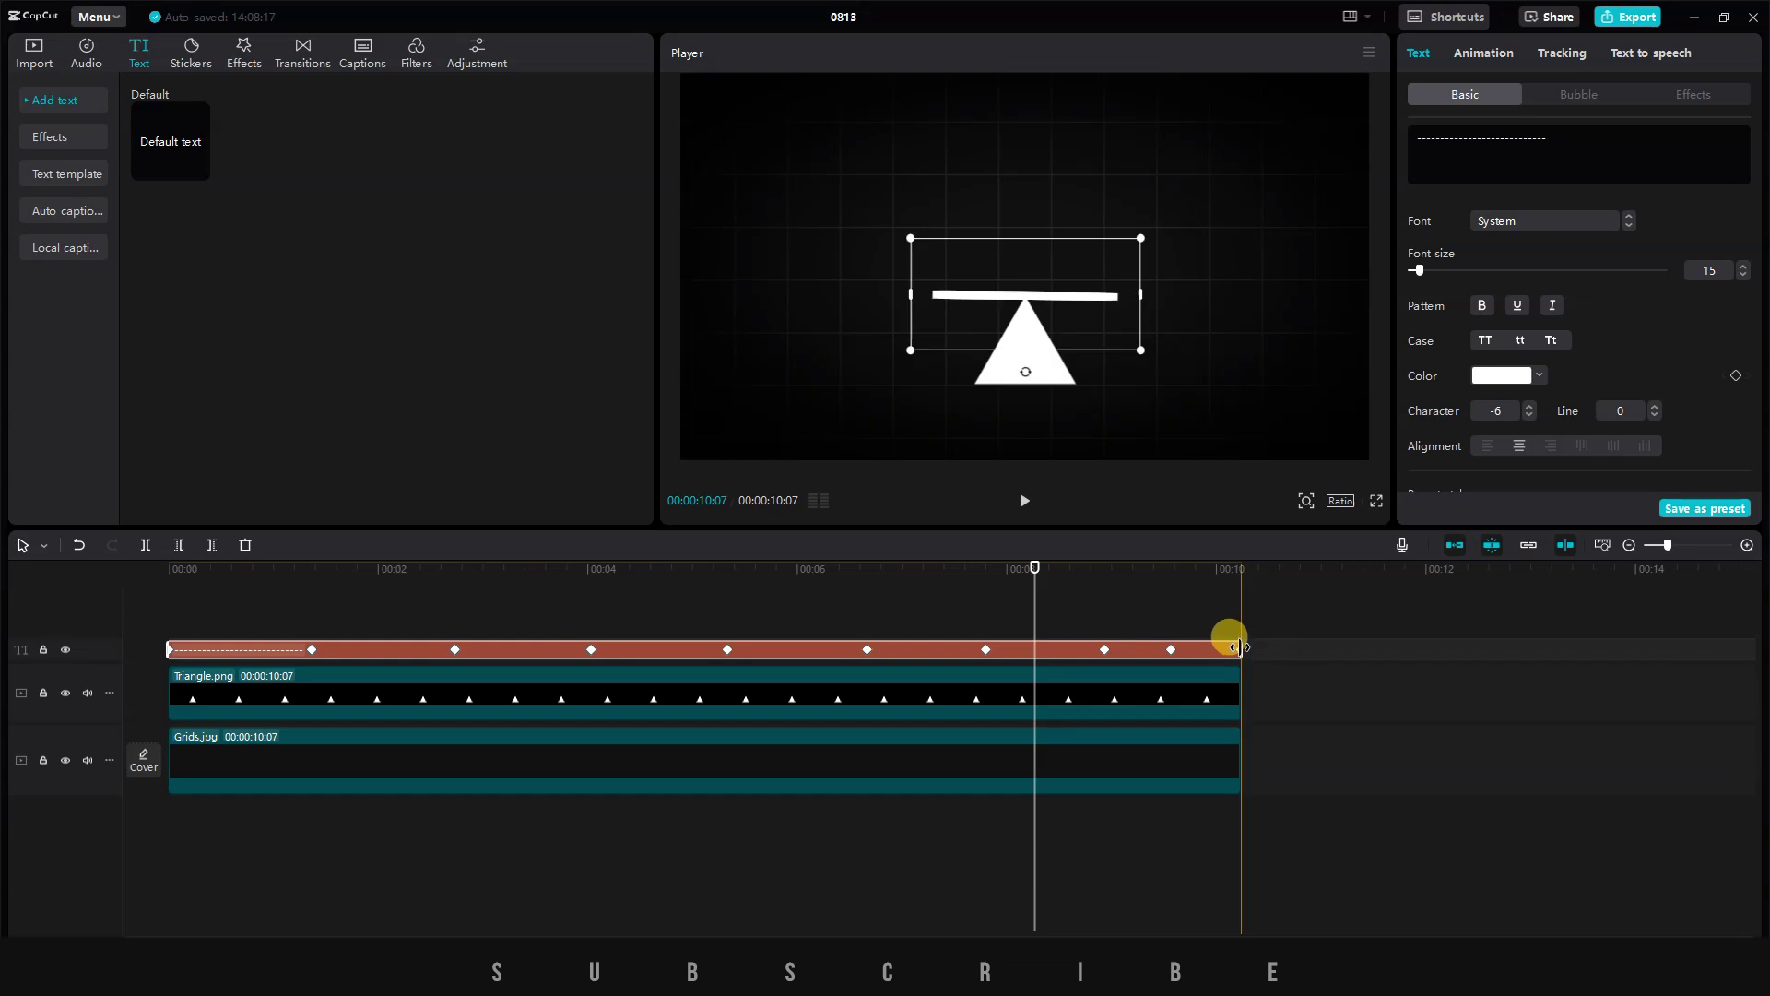
{"action": "left_click_drag", "start_coordinate": [1240, 648], "coordinate": [1371, 627]}
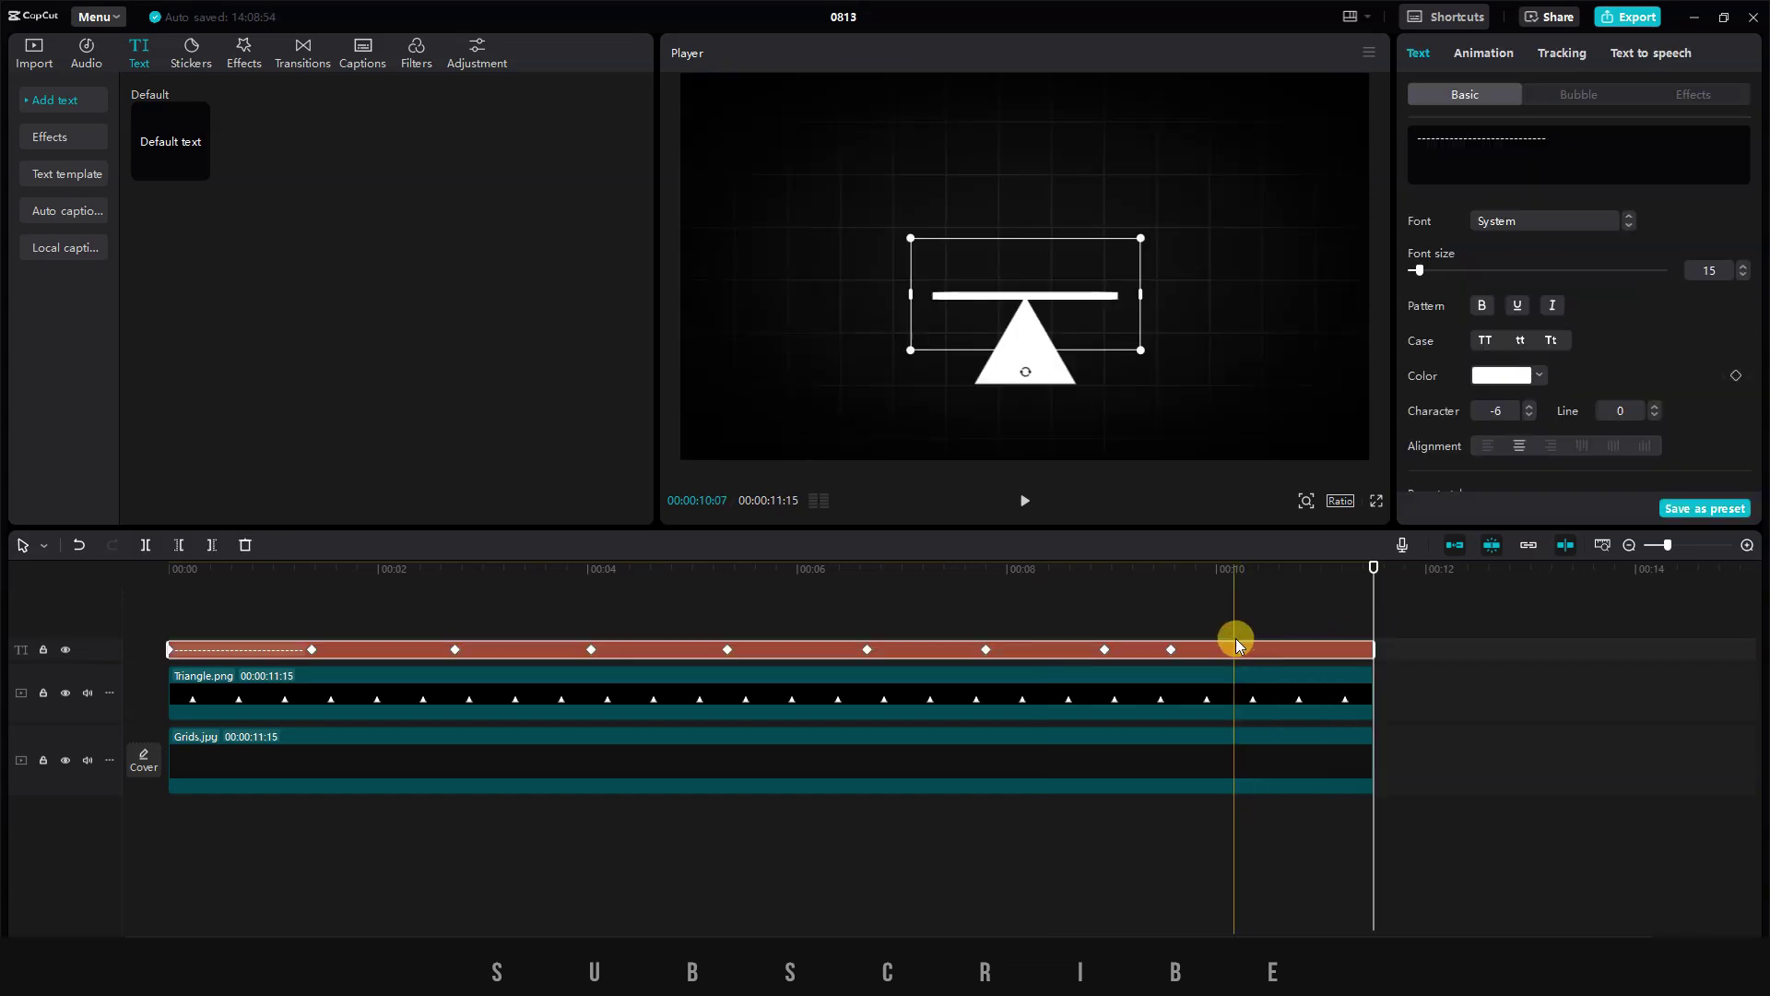
{"action": "left_click", "coordinate": [1237, 648]}
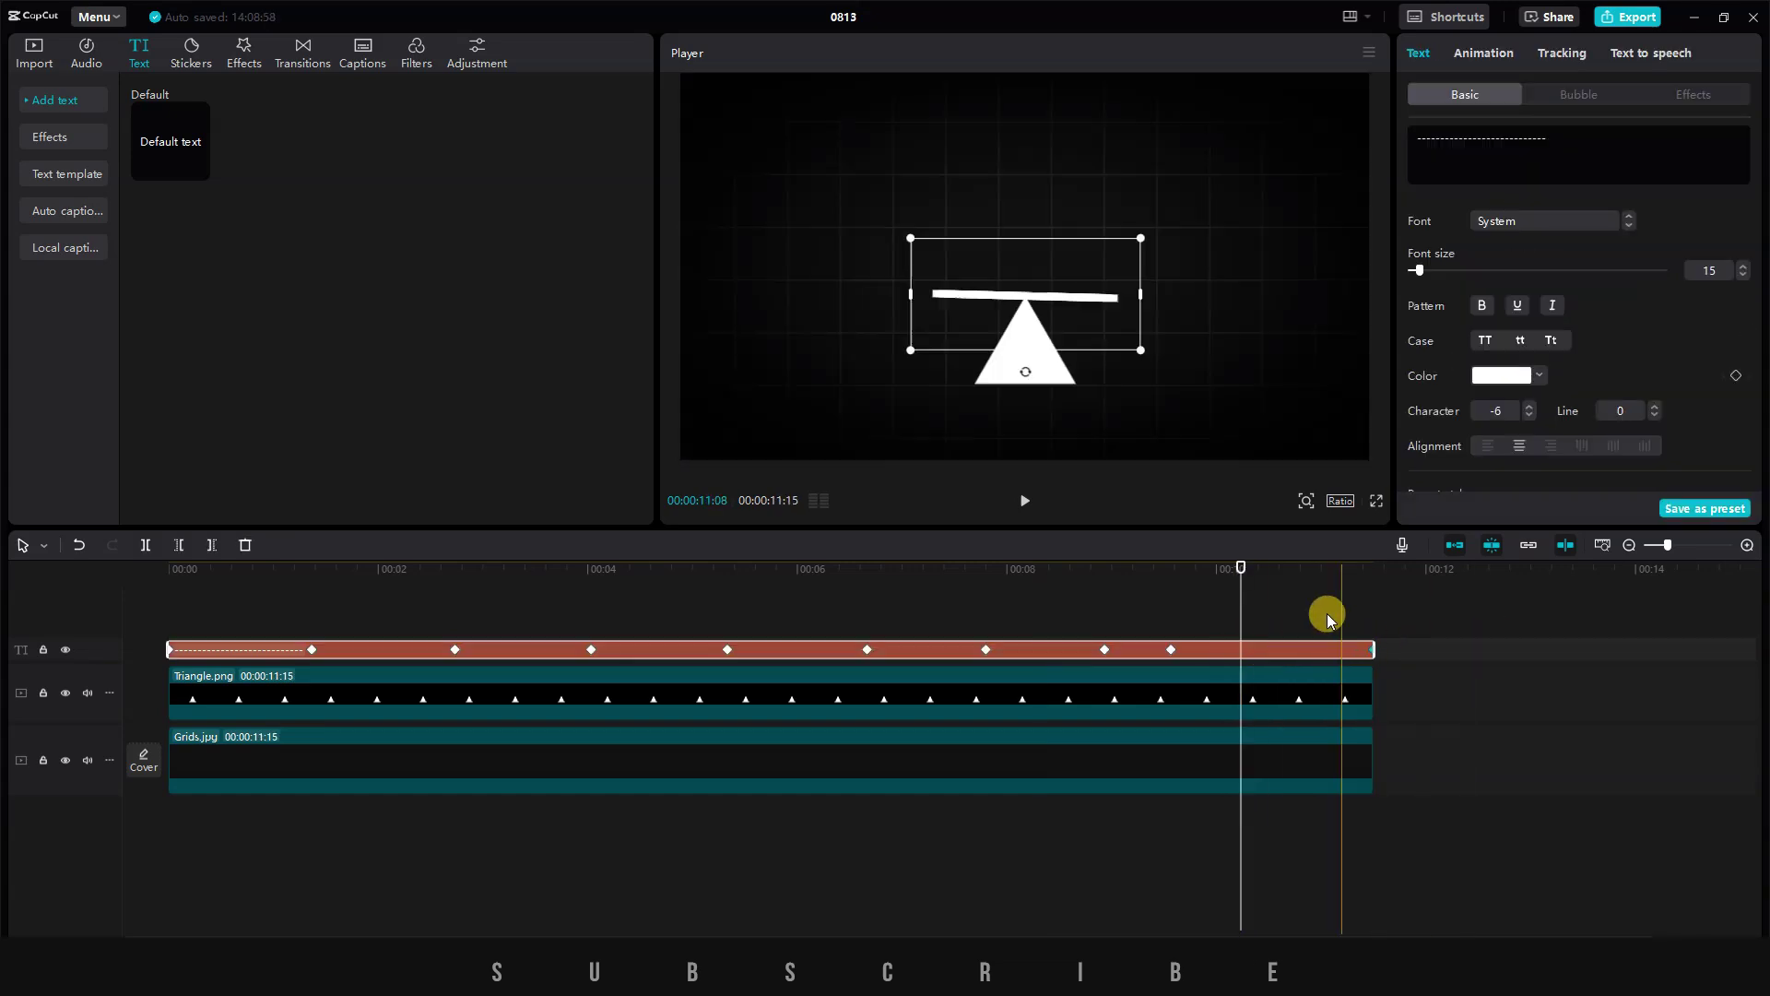
{"action": "left_click", "coordinate": [1373, 570]}
- Add a default text clip spanning 00:00:00:00 to 00:00:11:15 and replace its content with a single period
{"action": "left_click_drag", "start_coordinate": [1374, 569], "coordinate": [116, 579]}
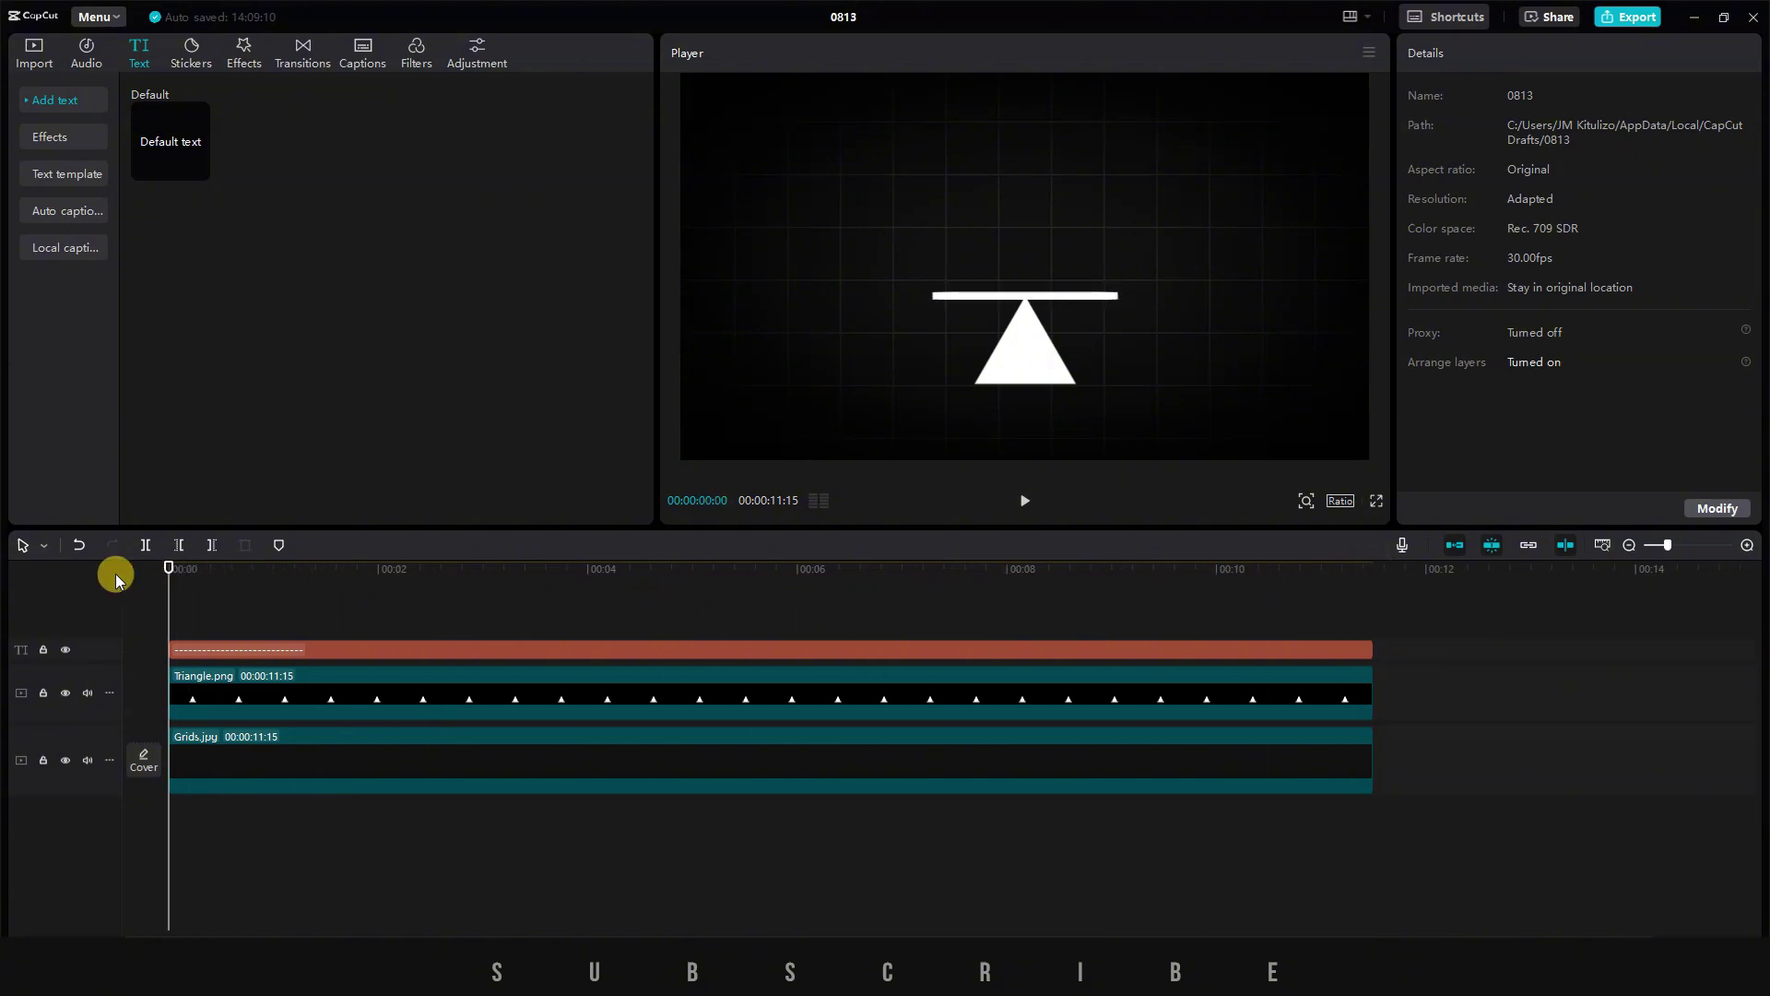
{"action": "left_click", "coordinate": [199, 168]}
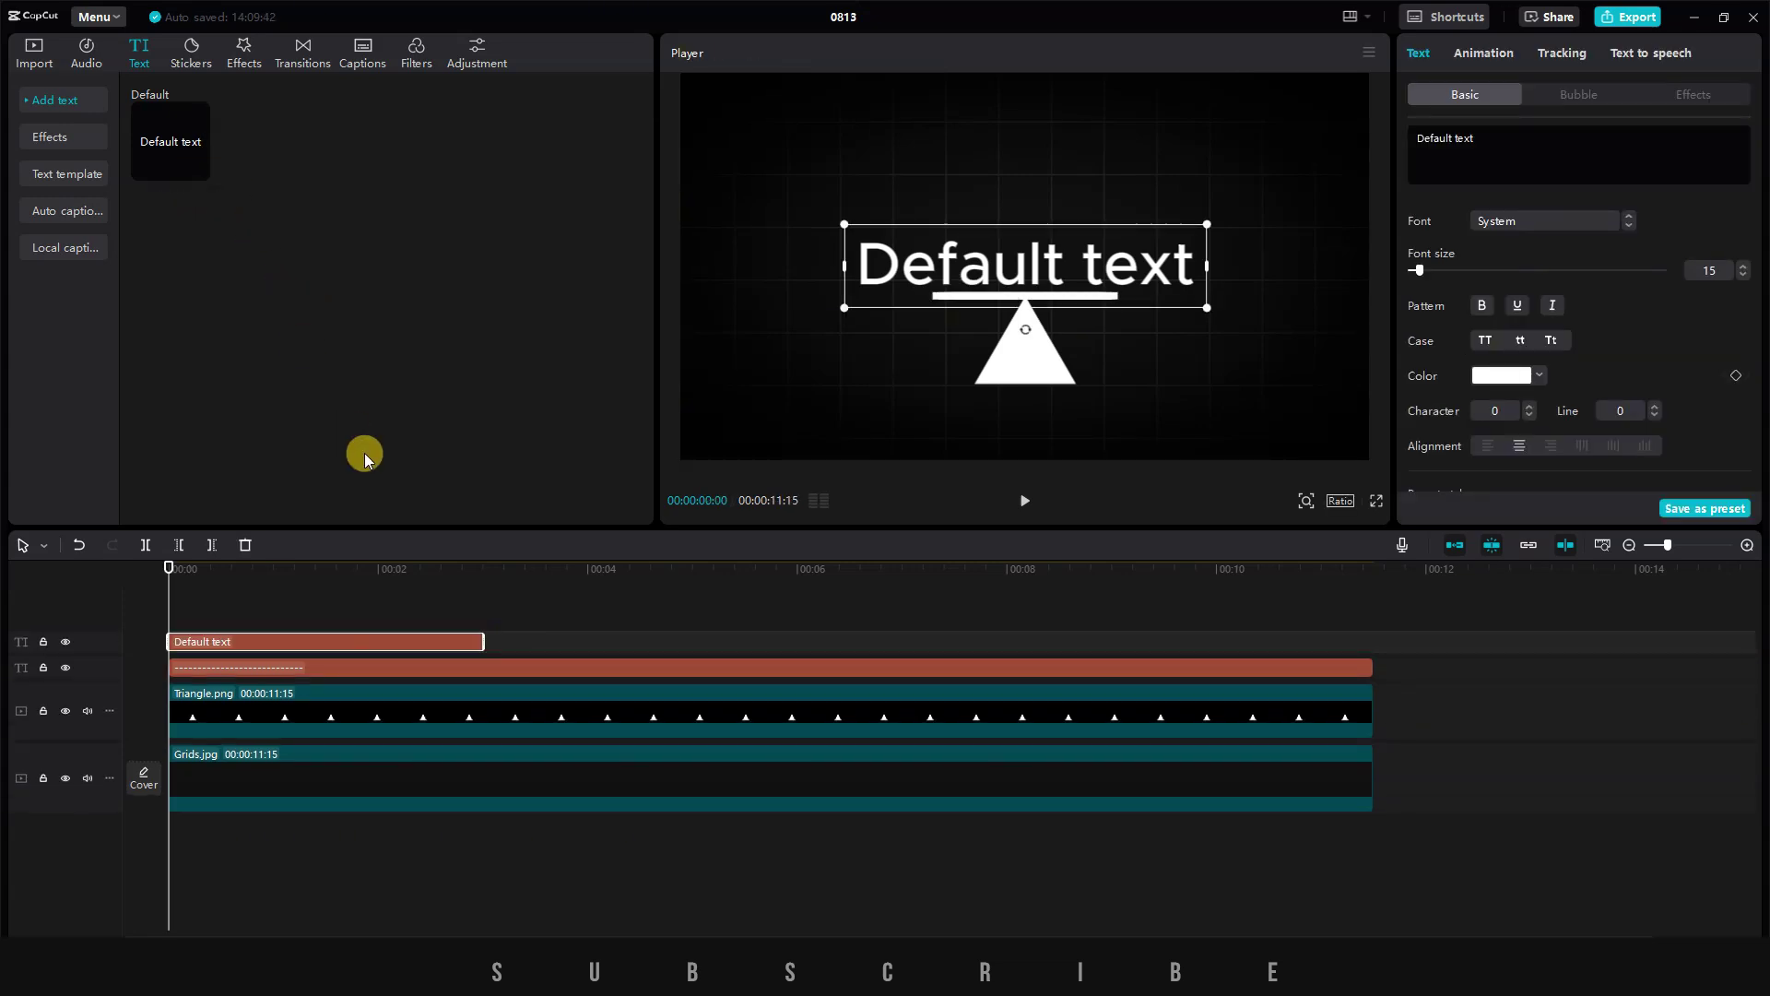
{"action": "left_click_drag", "start_coordinate": [479, 640], "coordinate": [1373, 608]}
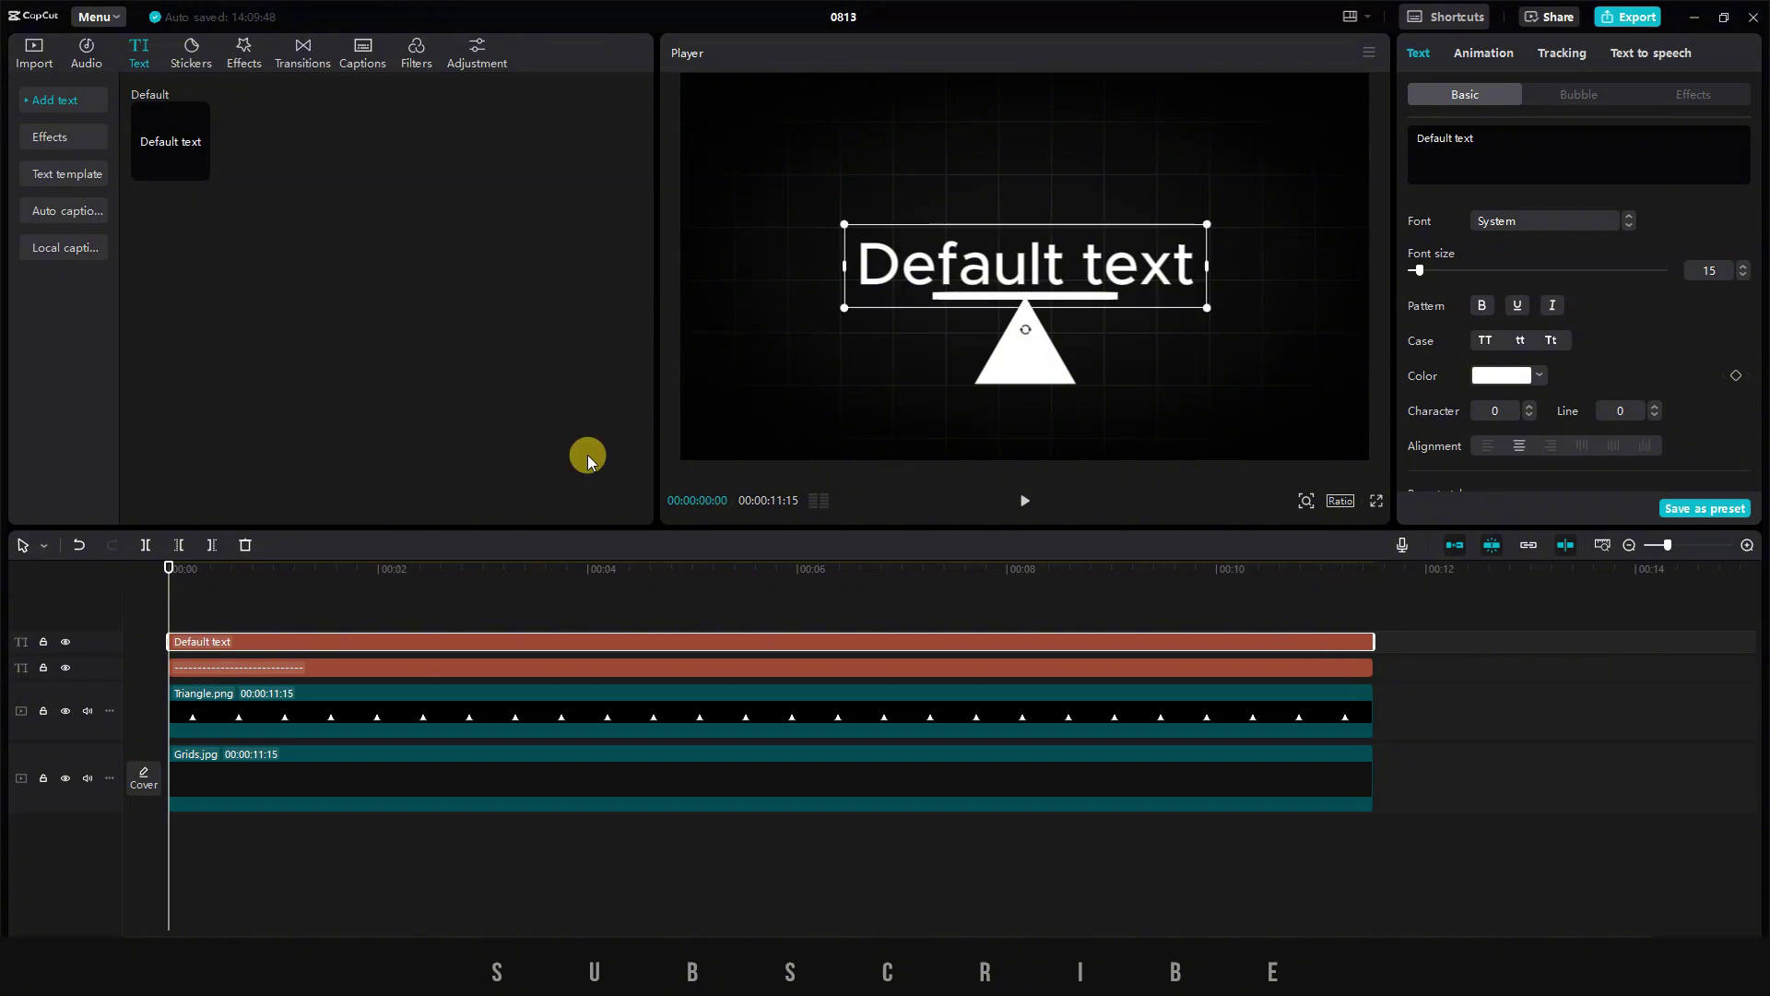
{"action": "left_click", "coordinate": [1521, 147]}
{"action": "key", "text": "ctrl+a"}
{"action": "key", "text": "BackSpace"}
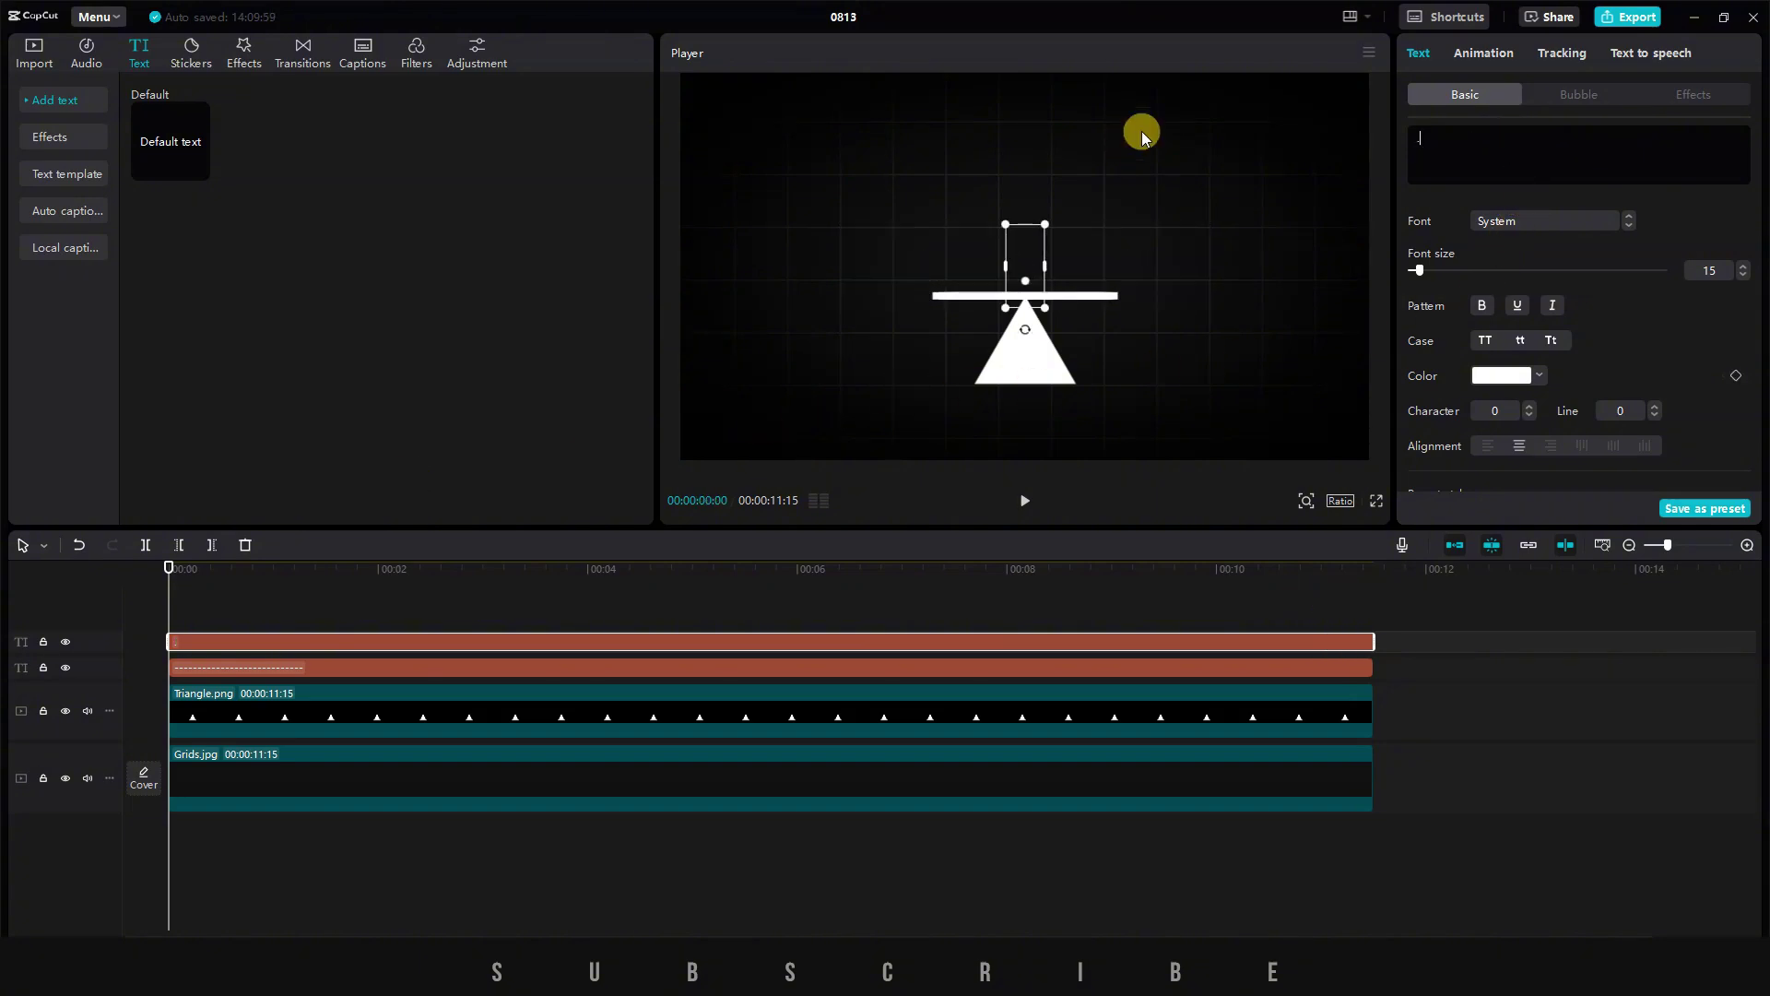
- Scale the dot to about 276% and rest it on the bar's middle at about X -10, Y 134
{"action": "left_click_drag", "start_coordinate": [1045, 224], "coordinate": [1186, 151]}
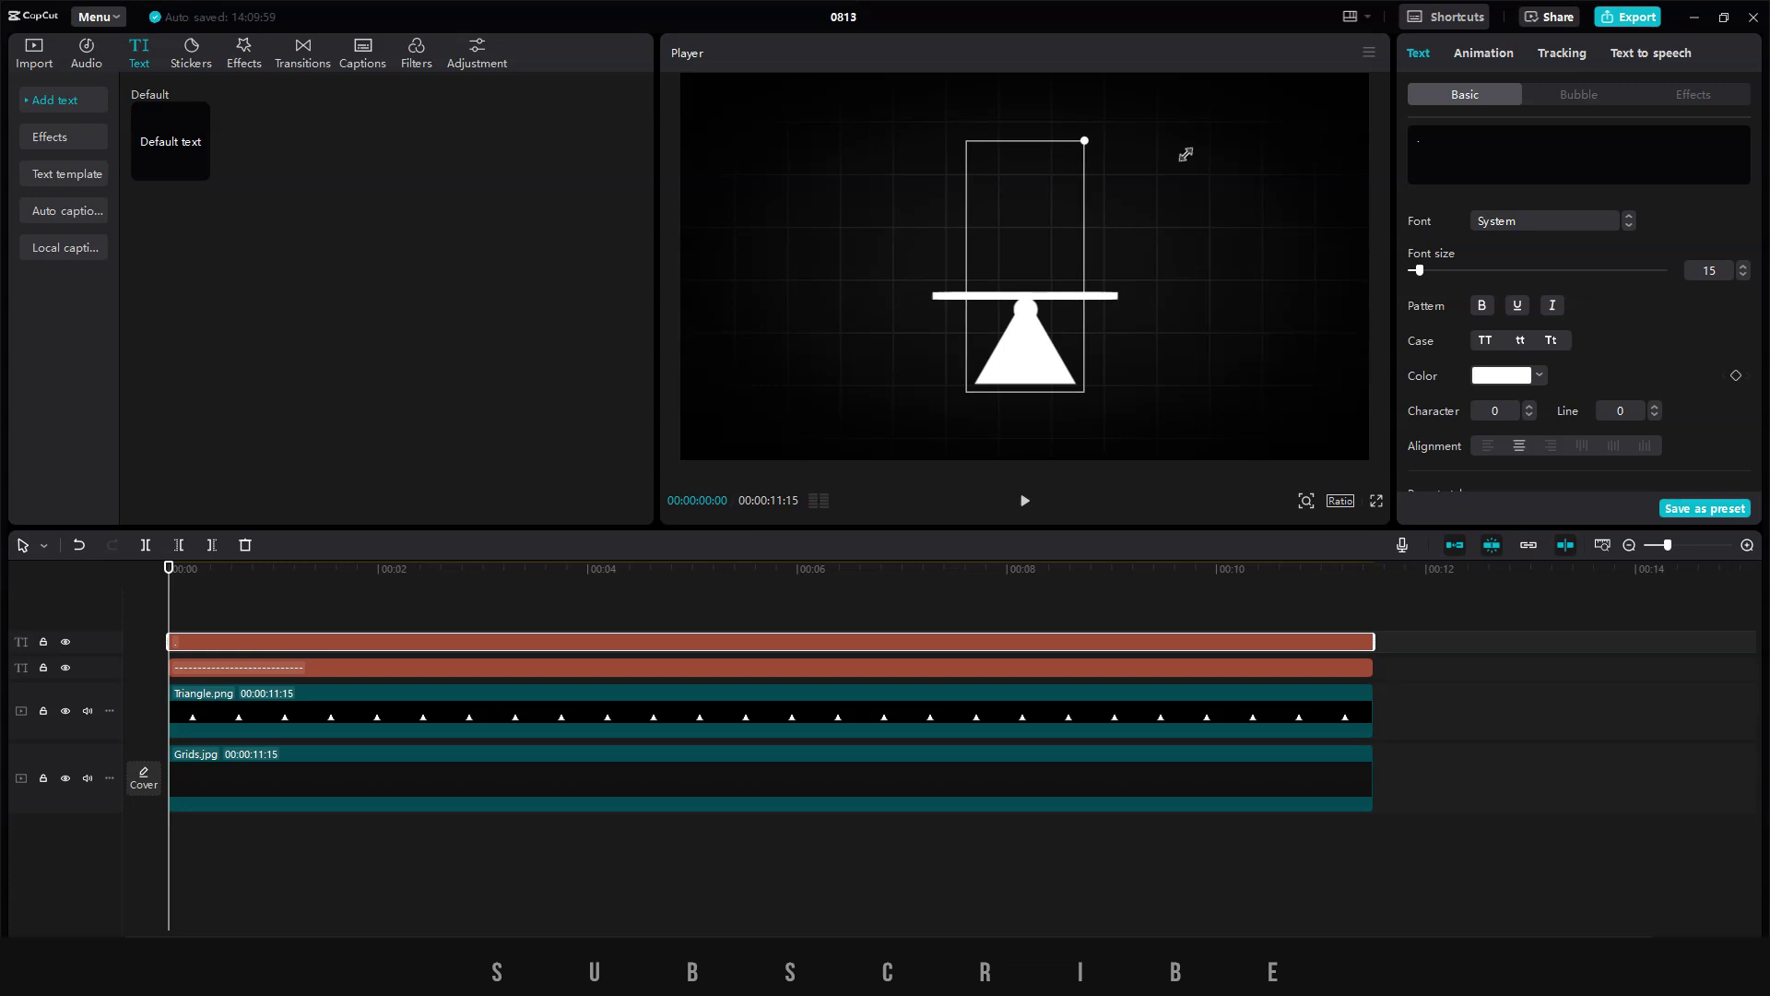
{"action": "mouse_move", "coordinate": [1026, 309]}
{"action": "left_mouse_down"}
{"action": "mouse_move", "coordinate": [1025, 280]}
{"action": "mouse_move", "coordinate": [1042, 279]}
{"action": "left_mouse_up"}
{"action": "left_click_drag", "start_coordinate": [162, 581], "coordinate": [966, 585]}
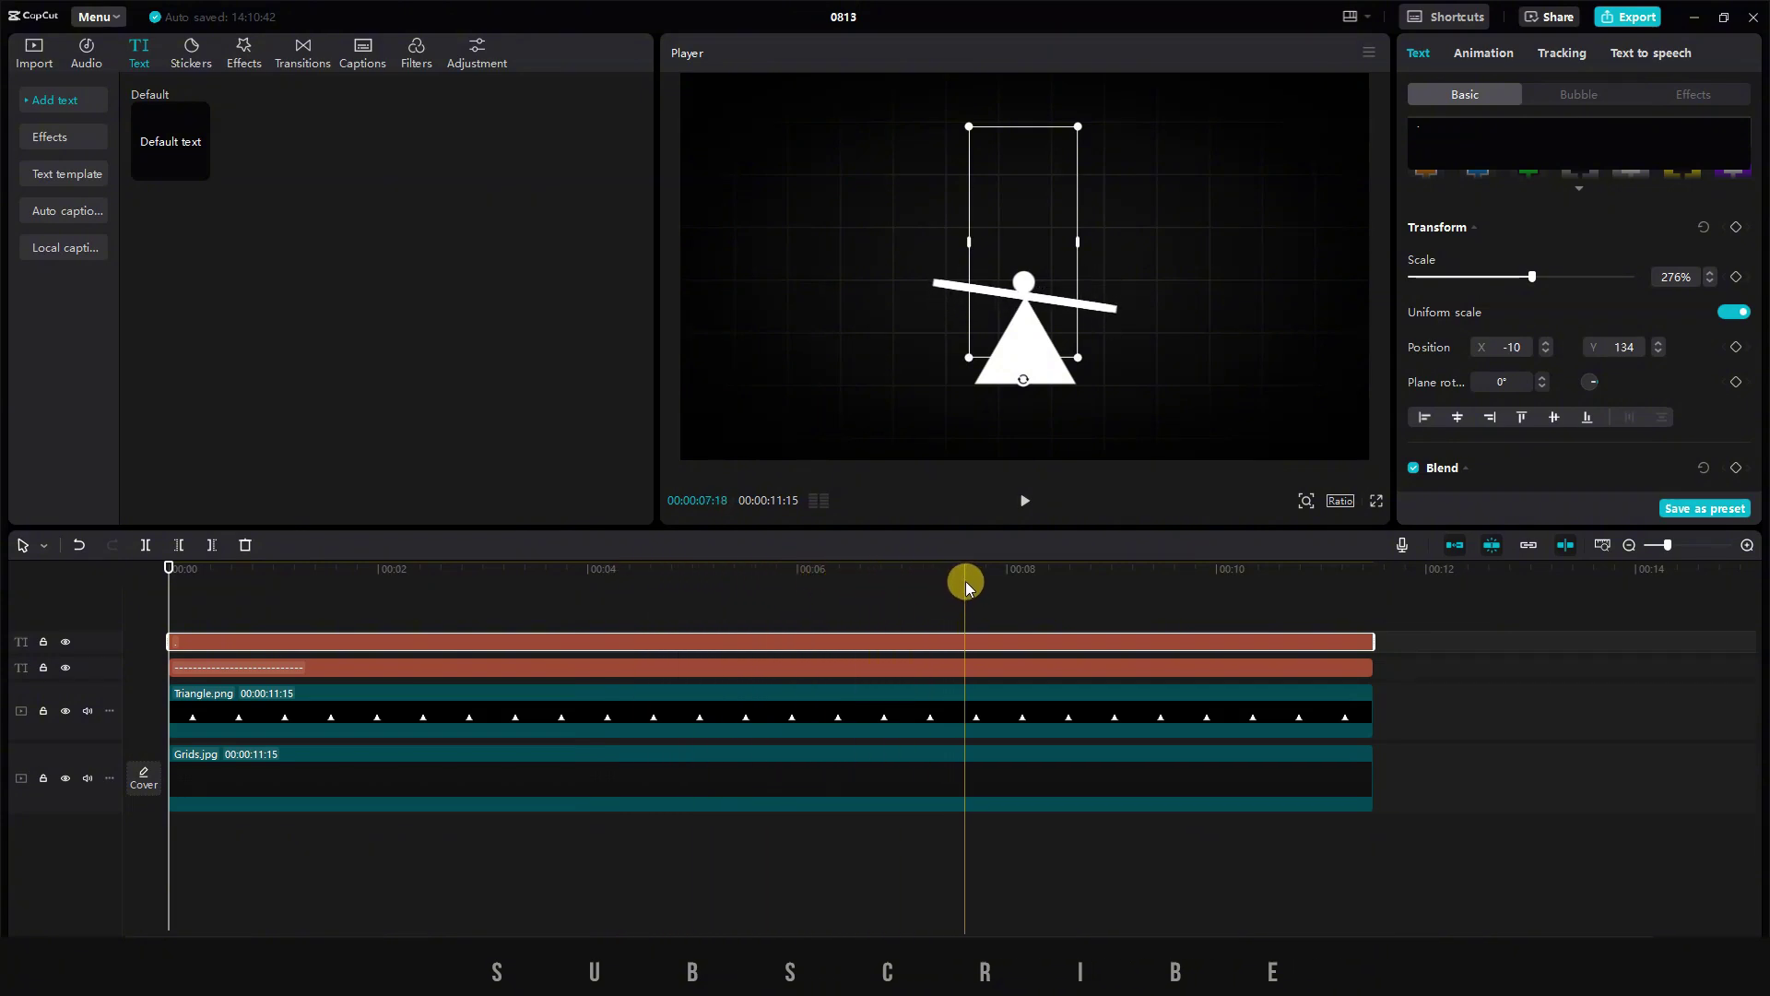
{"action": "key", "text": "Home"}
- Give the dot a yellow-orange glow with intensity 36 and range 65
{"action": "scroll", "coordinate": [1619, 296], "scroll_direction": "down", "scroll_amount": 8}
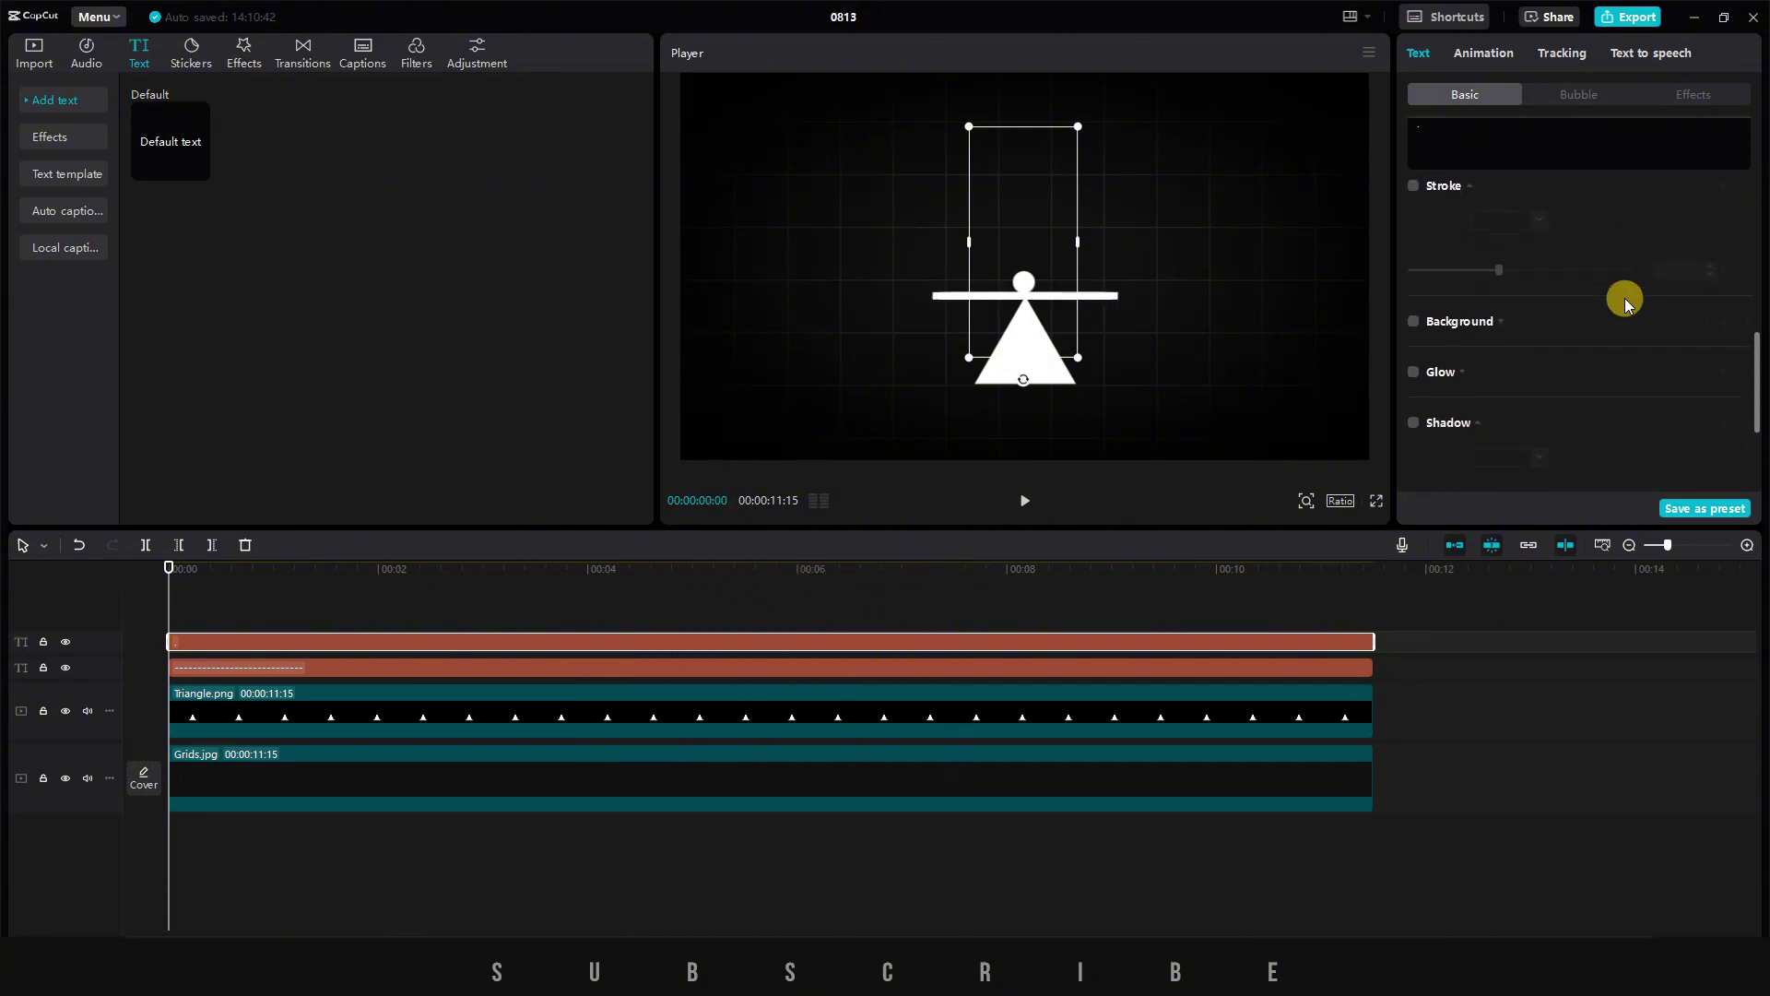
{"action": "left_click", "coordinate": [1411, 298]}
{"action": "left_click", "coordinate": [1492, 413]}
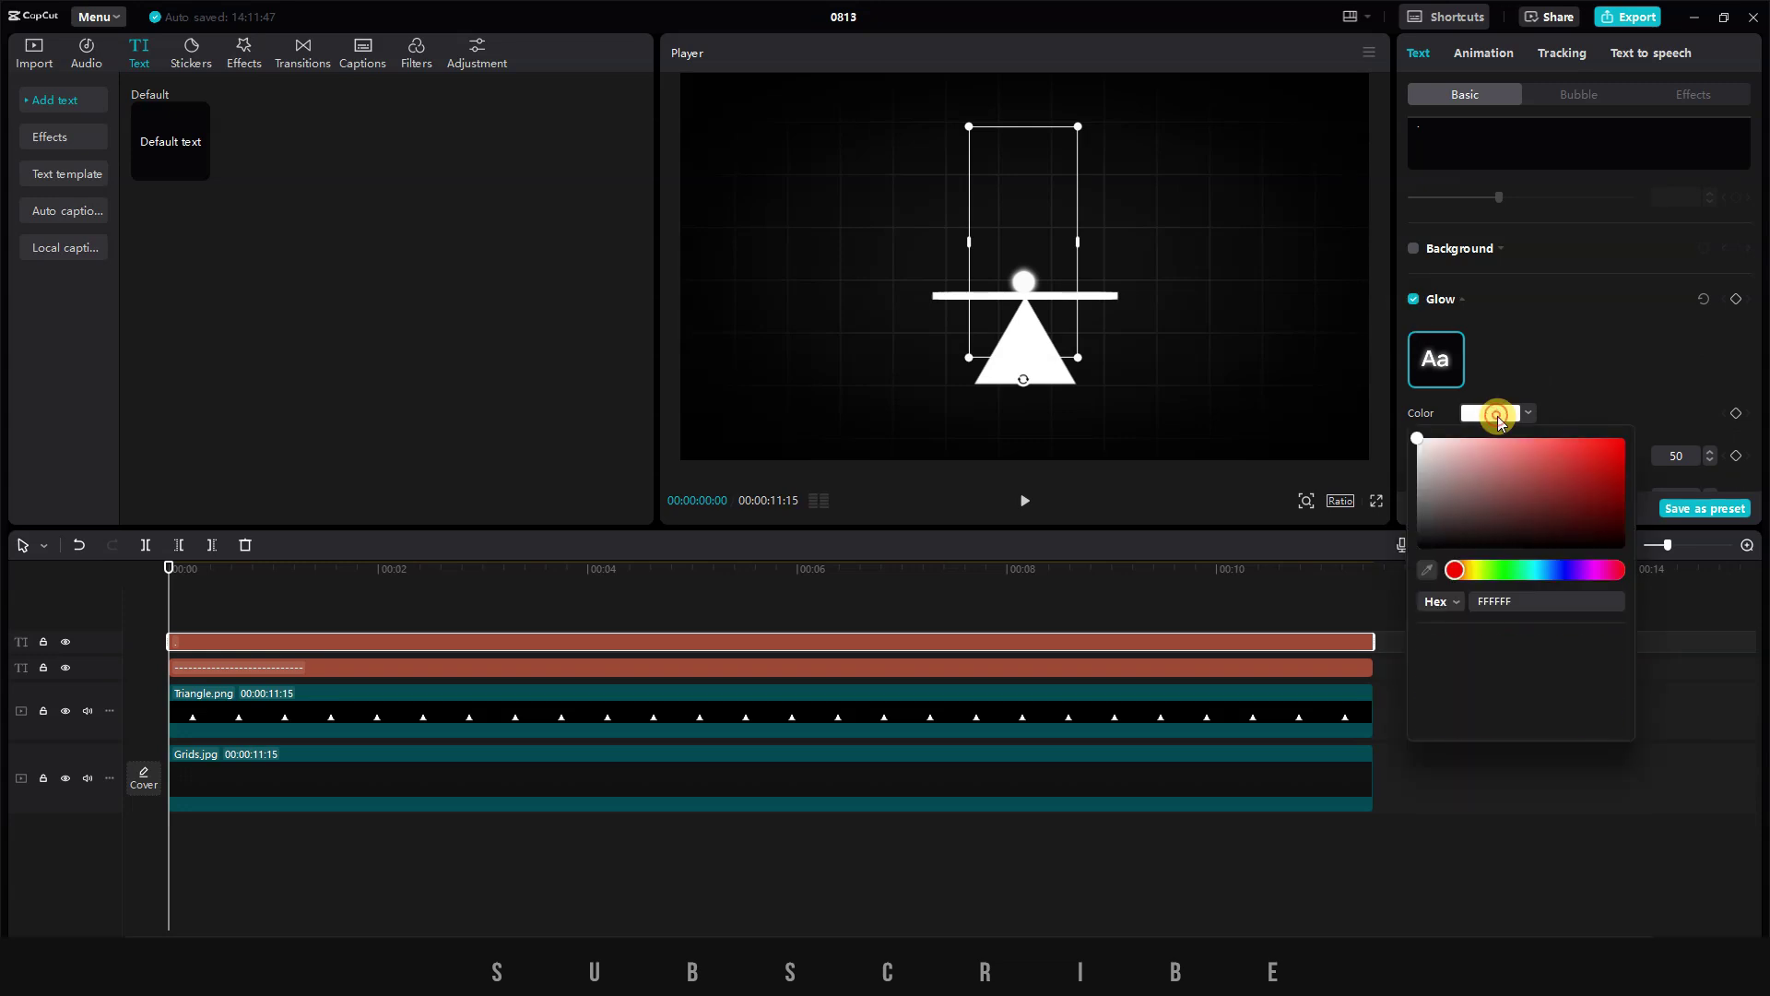
{"action": "left_click", "coordinate": [1551, 664]}
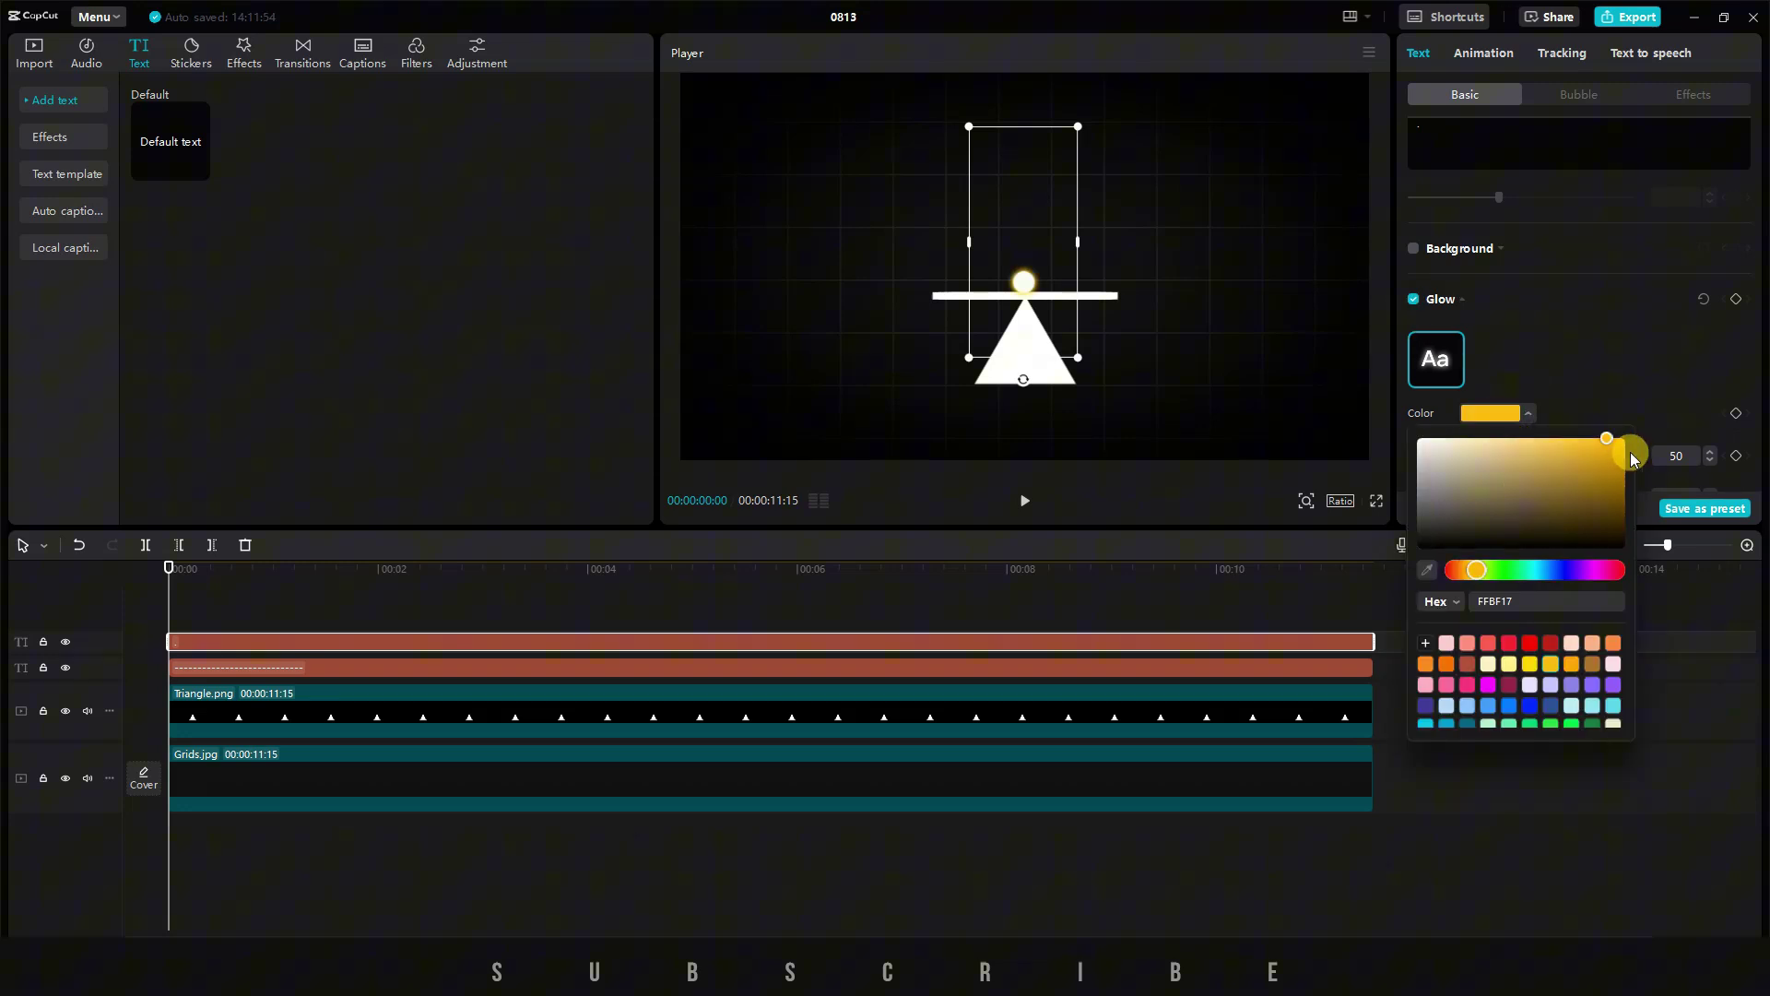
{"action": "scroll", "coordinate": [1630, 458], "scroll_direction": "down", "scroll_amount": 1}
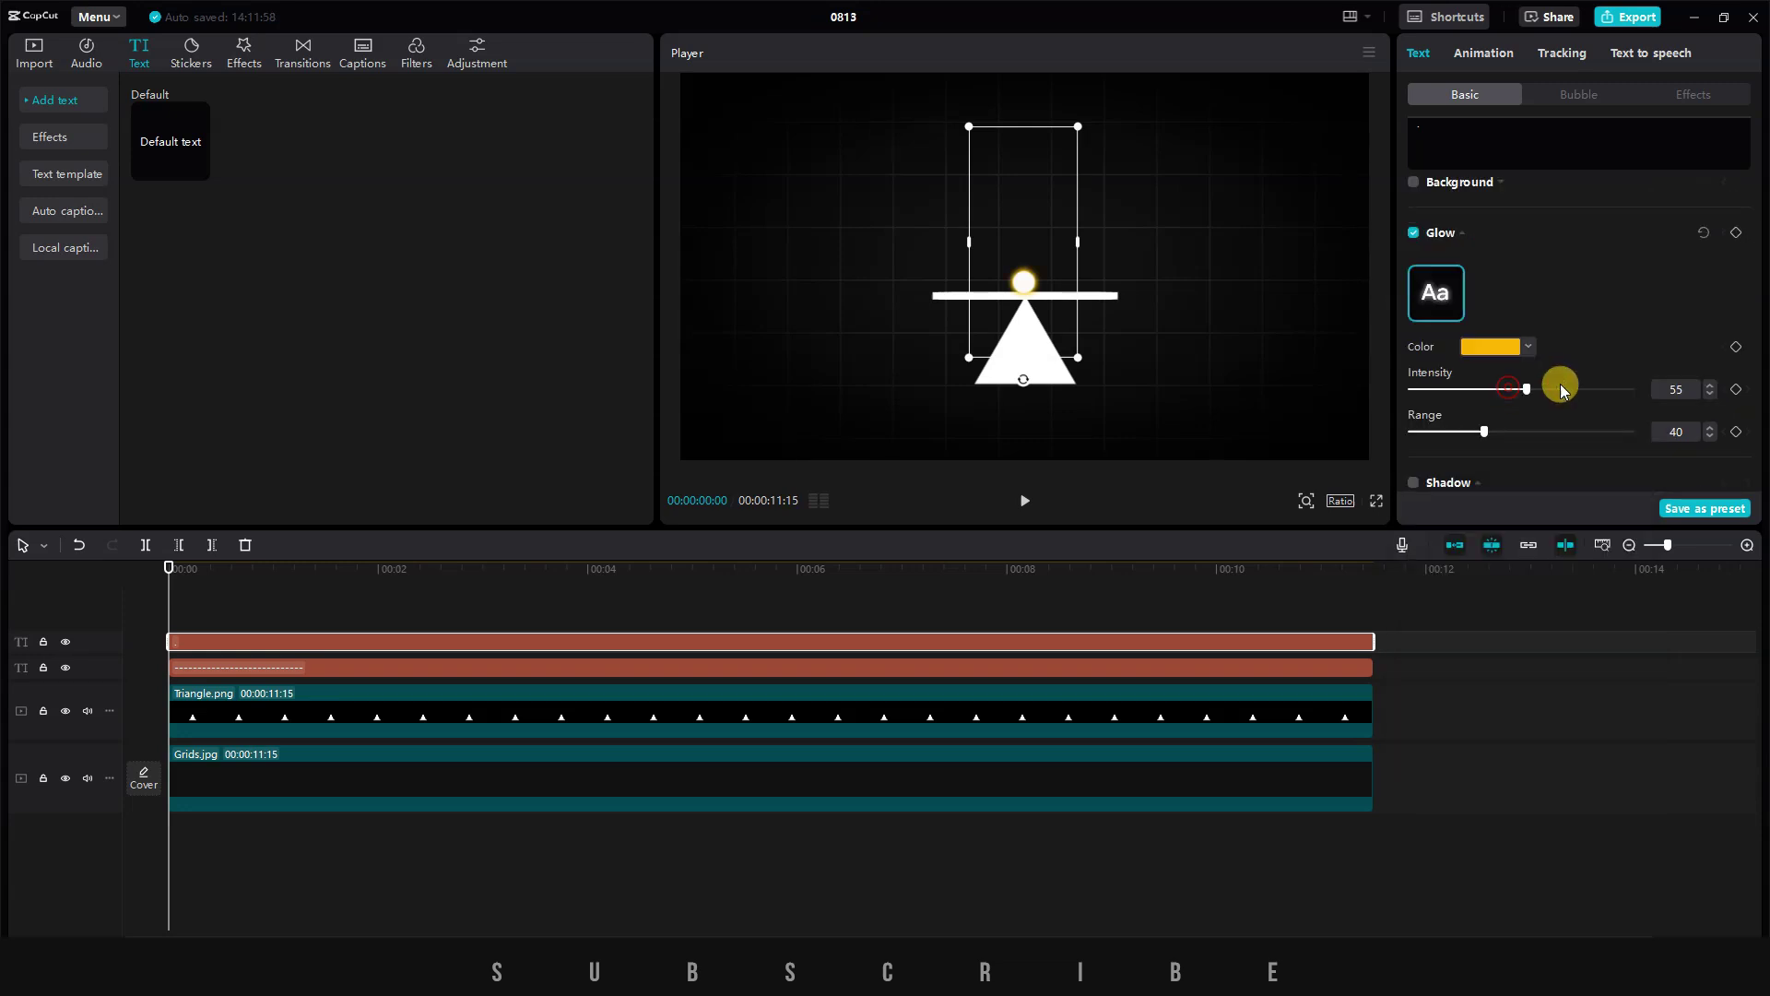
{"action": "left_click_drag", "start_coordinate": [1493, 430], "coordinate": [1558, 429]}
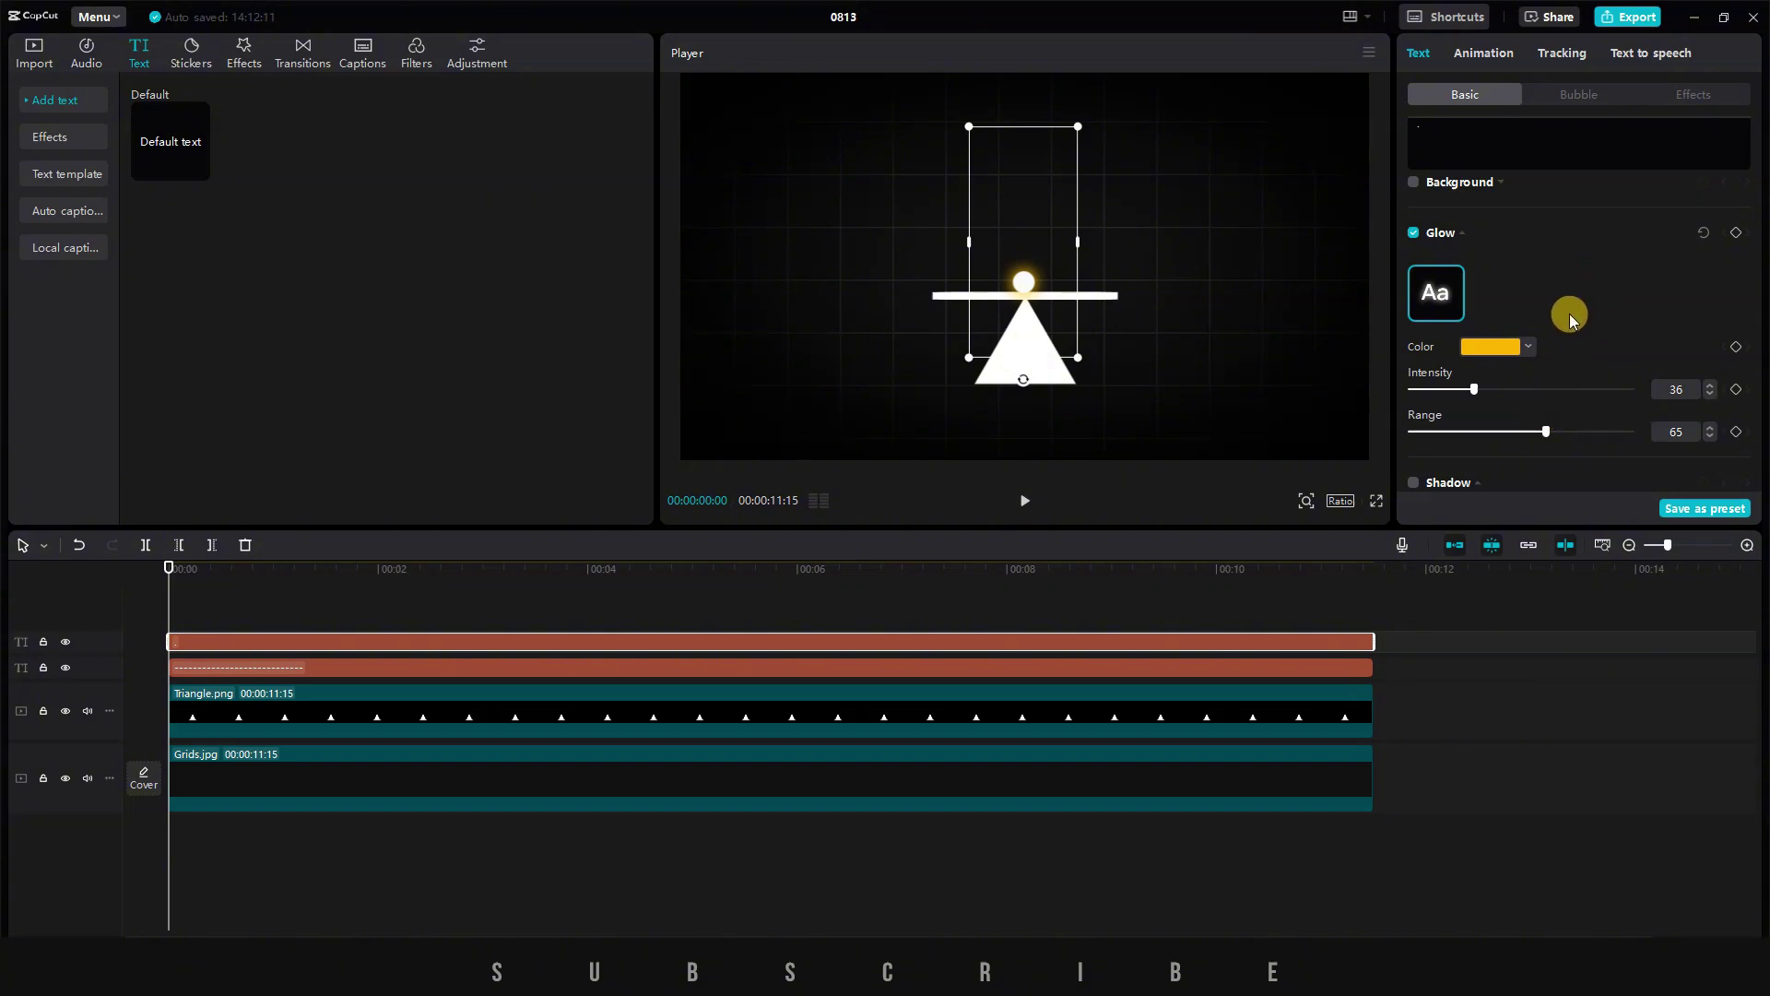
- Set a starting position keyframe for the dot at 00:00:00:00
{"action": "left_click", "coordinate": [237, 666]}
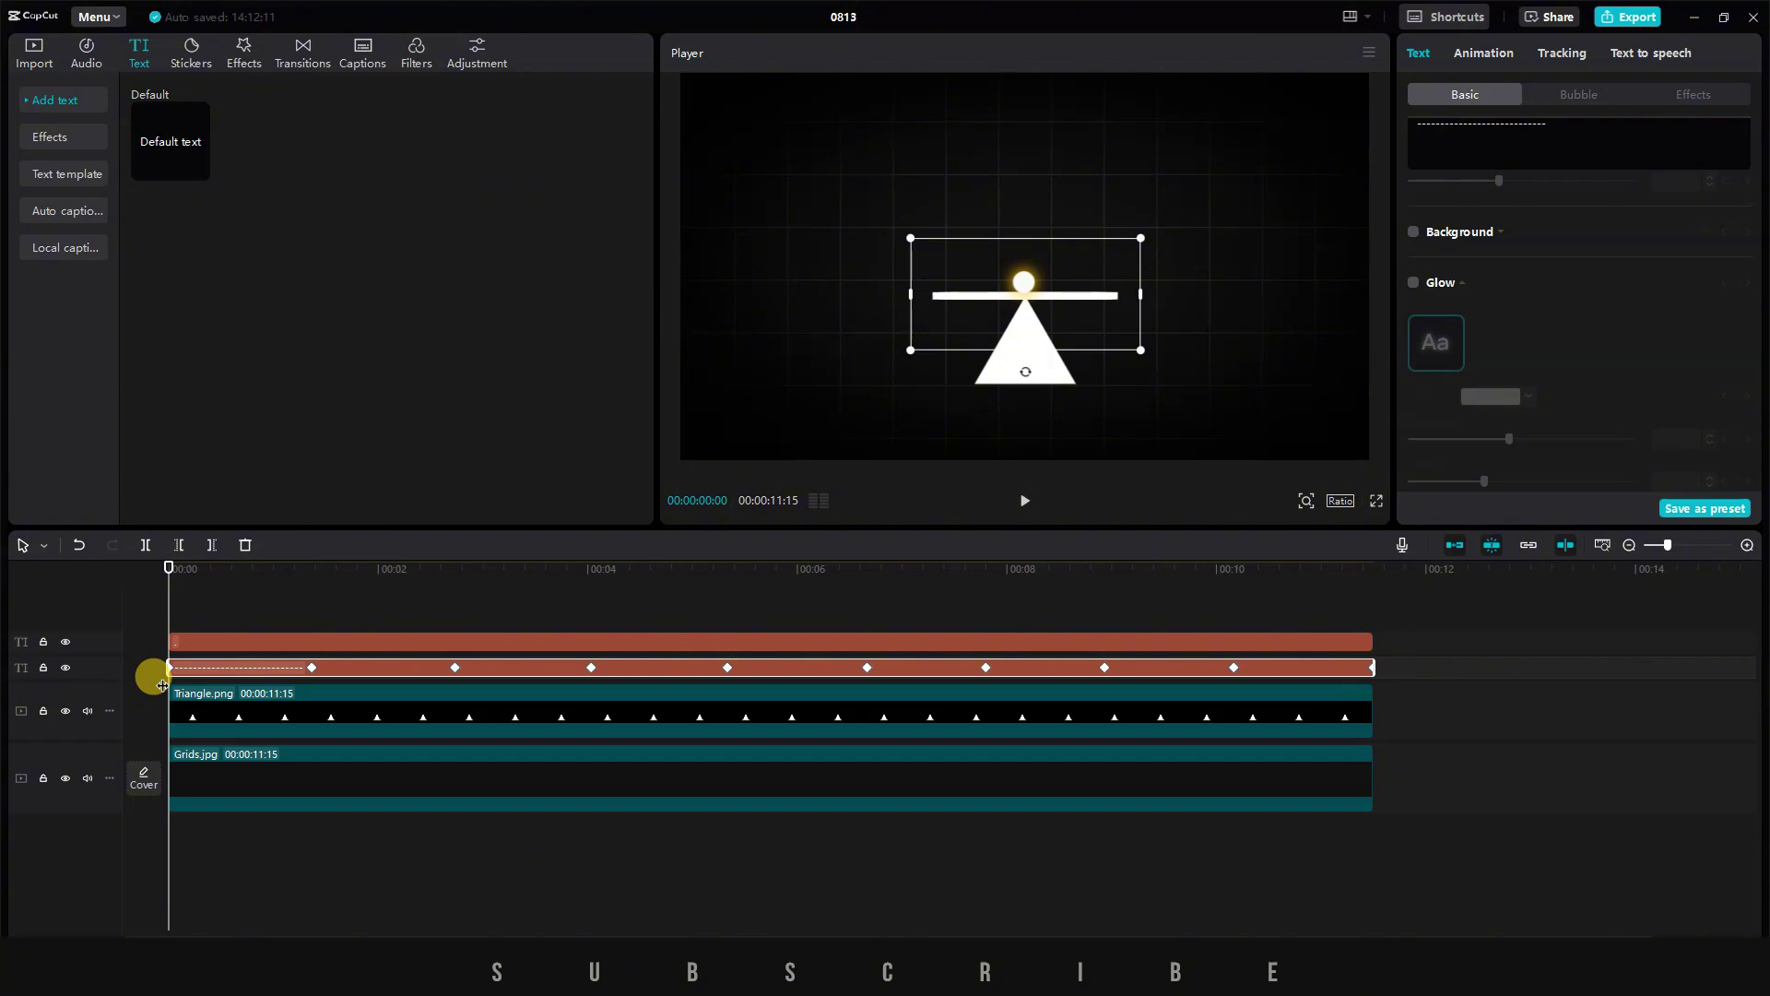
{"action": "left_click", "coordinate": [187, 642]}
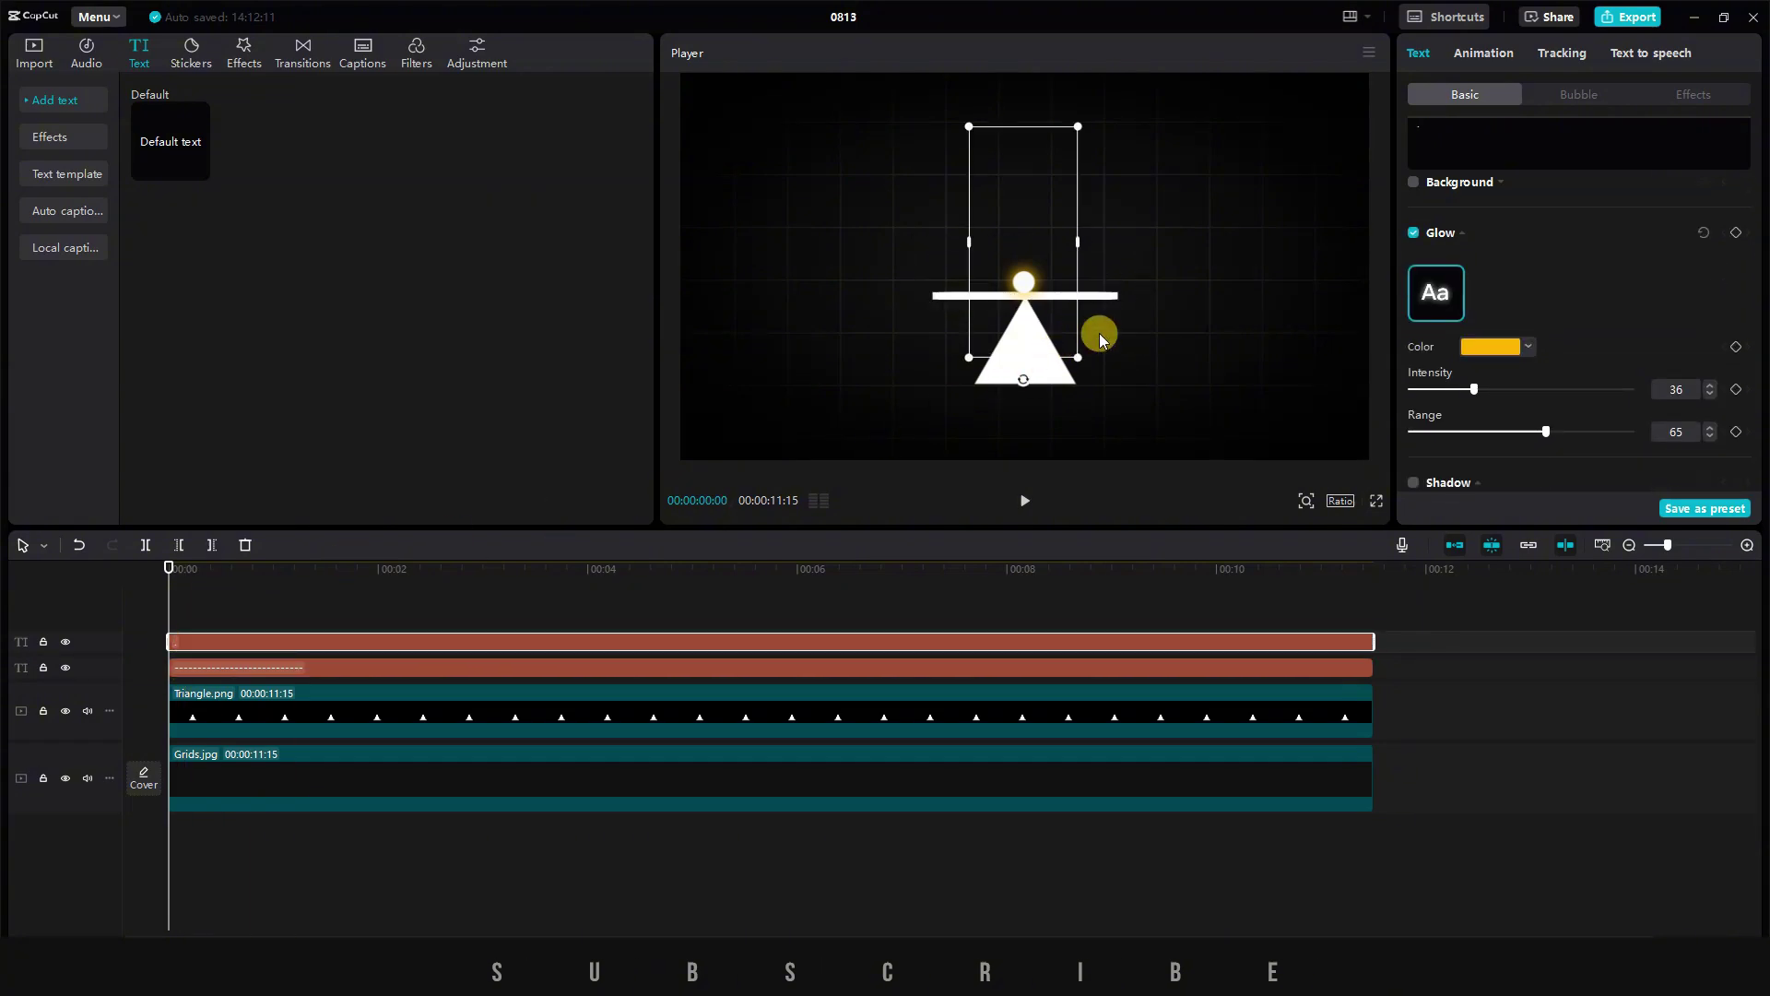
{"action": "scroll", "coordinate": [1659, 286], "scroll_direction": "up", "scroll_amount": 8}
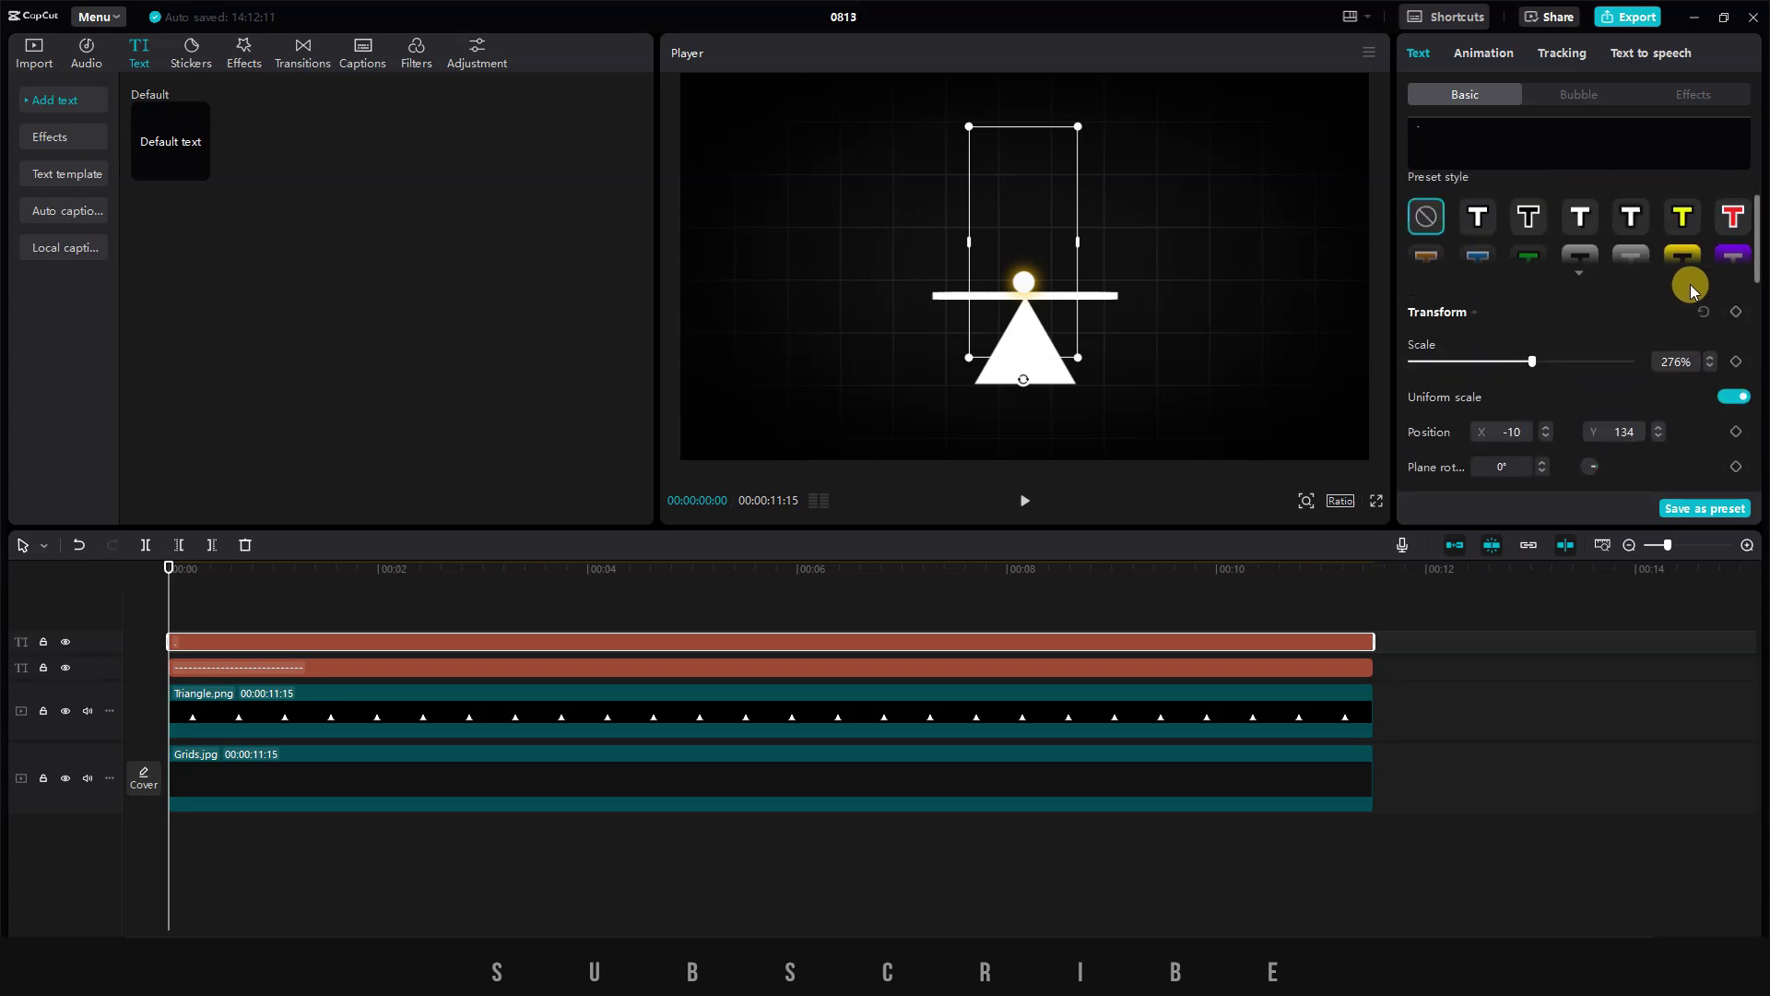
{"action": "scroll", "coordinate": [1714, 313], "scroll_direction": "down", "scroll_amount": 3}
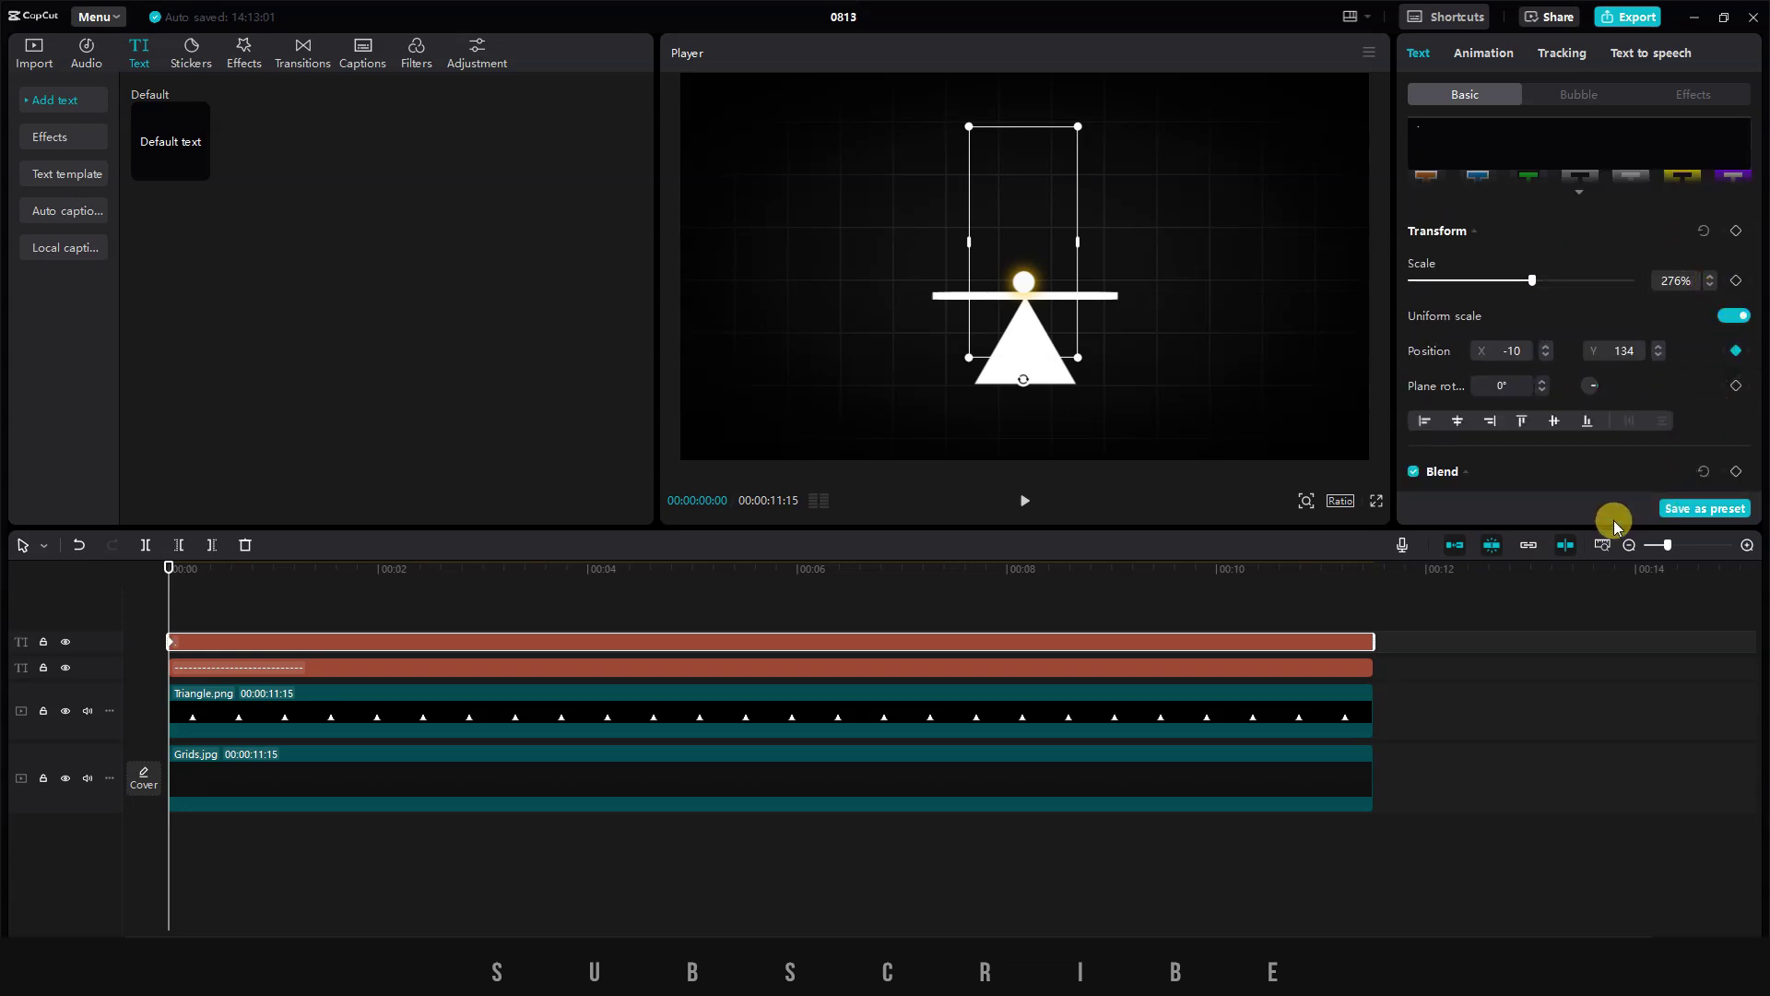
- At 00:00:01:11, move the dot onto the bar's lowered left end at about X -411, Y 34, checking contact in full-screen preview
{"action": "left_click", "coordinate": [313, 665]}
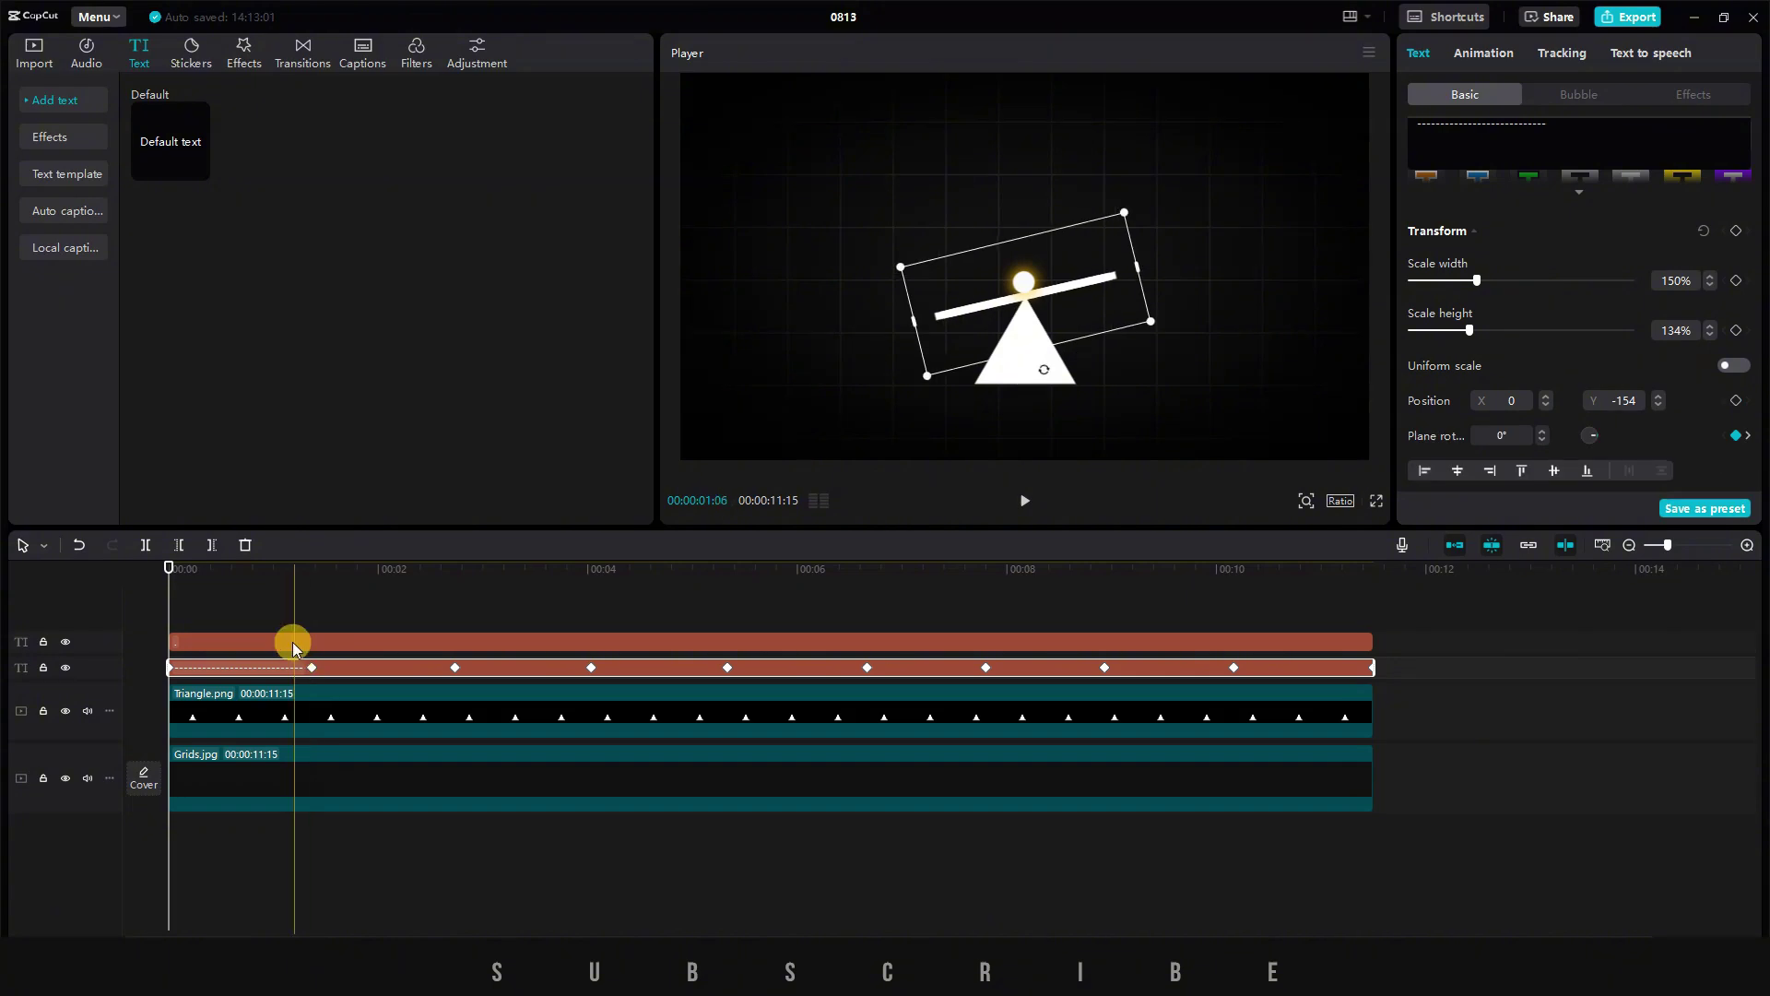
{"action": "left_click", "coordinate": [314, 667]}
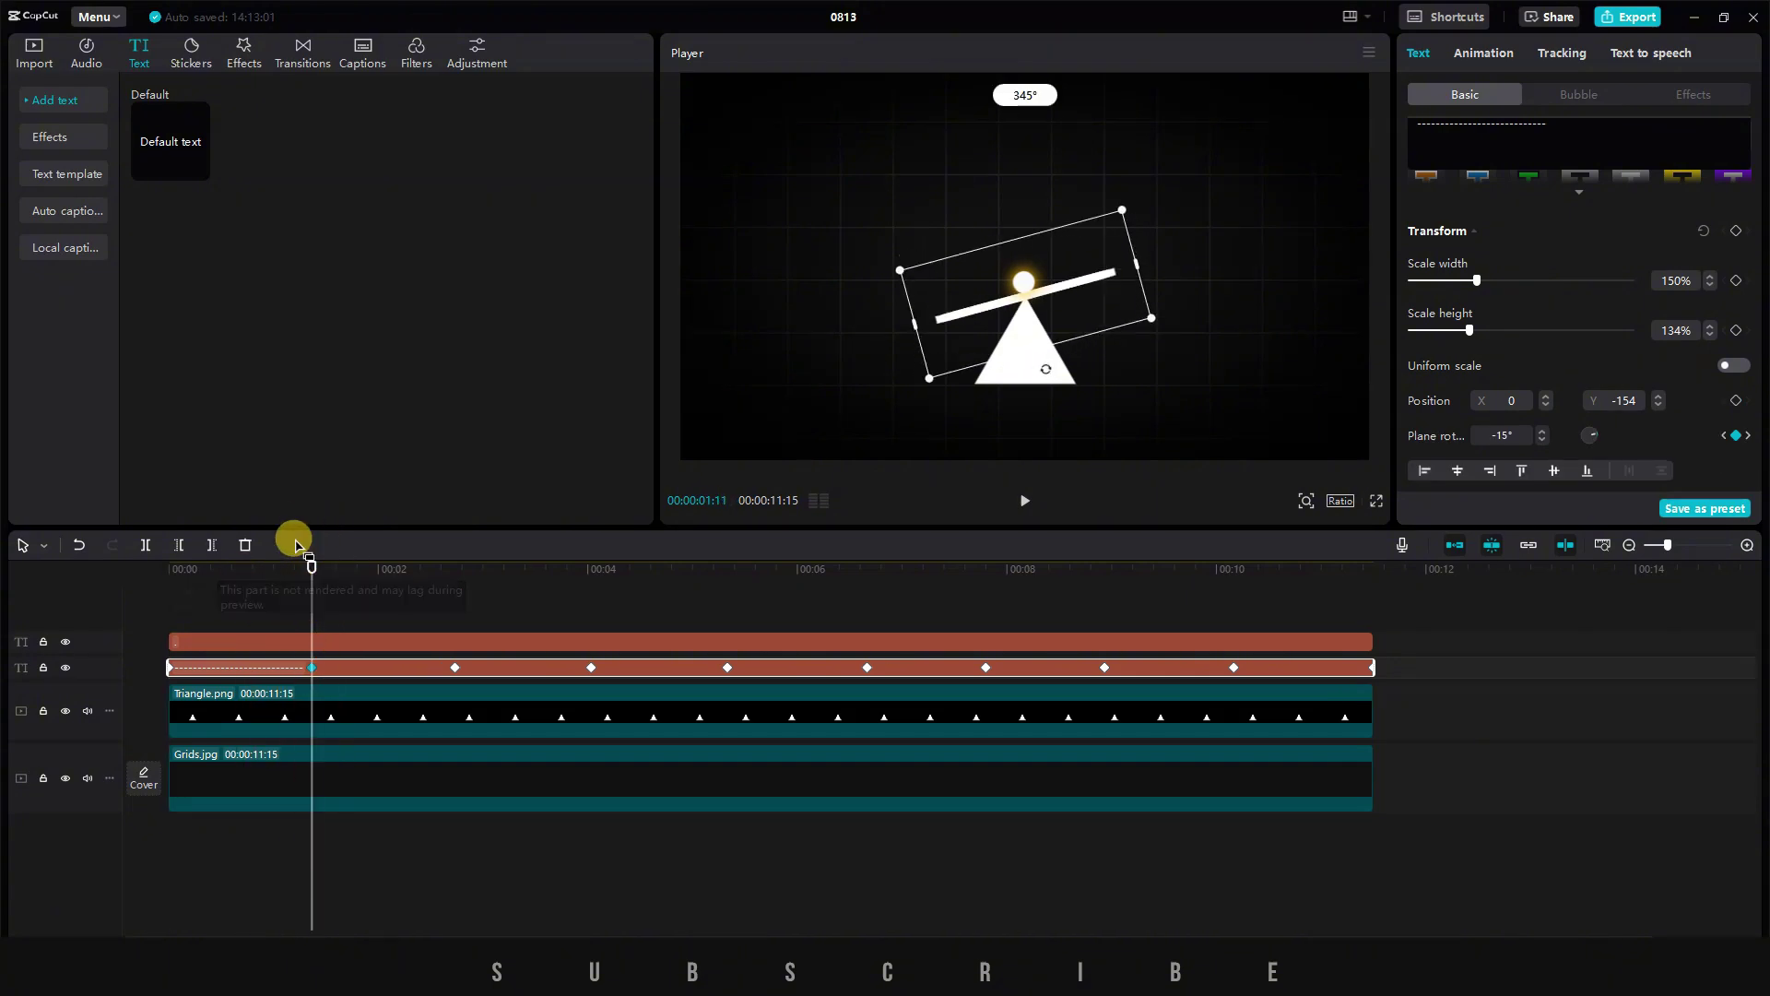
{"action": "left_click", "coordinate": [322, 640]}
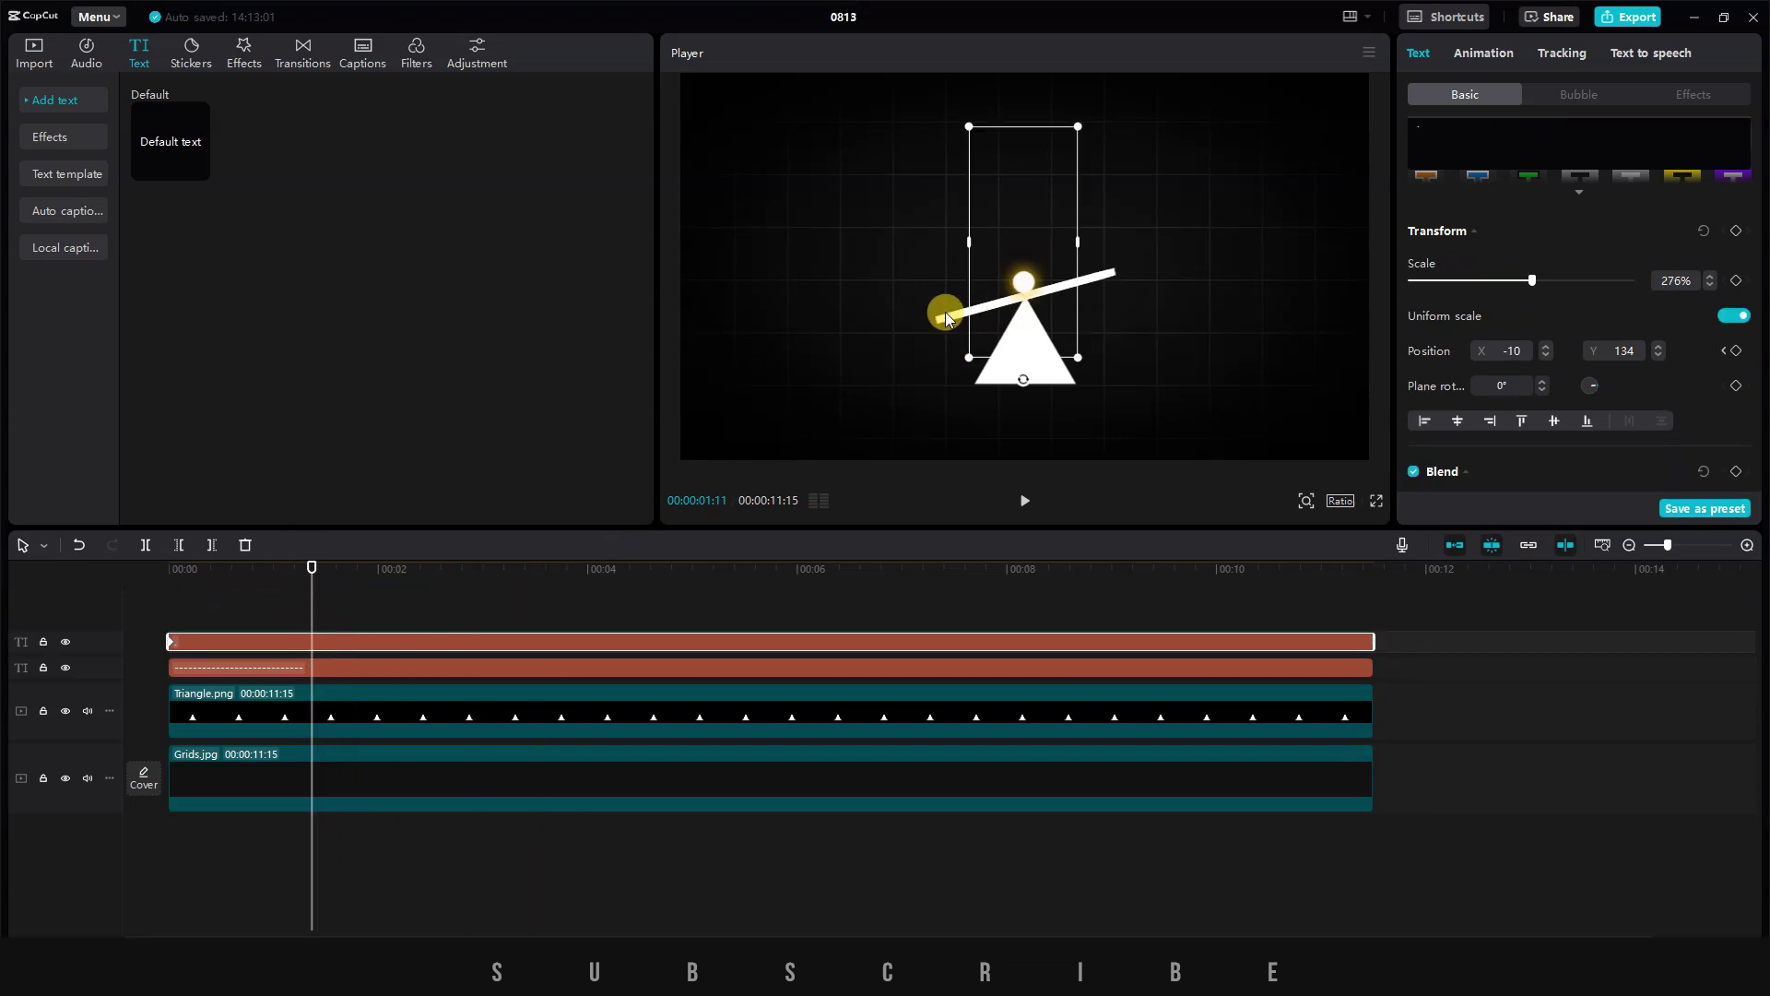
{"action": "left_click", "coordinate": [1375, 501]}
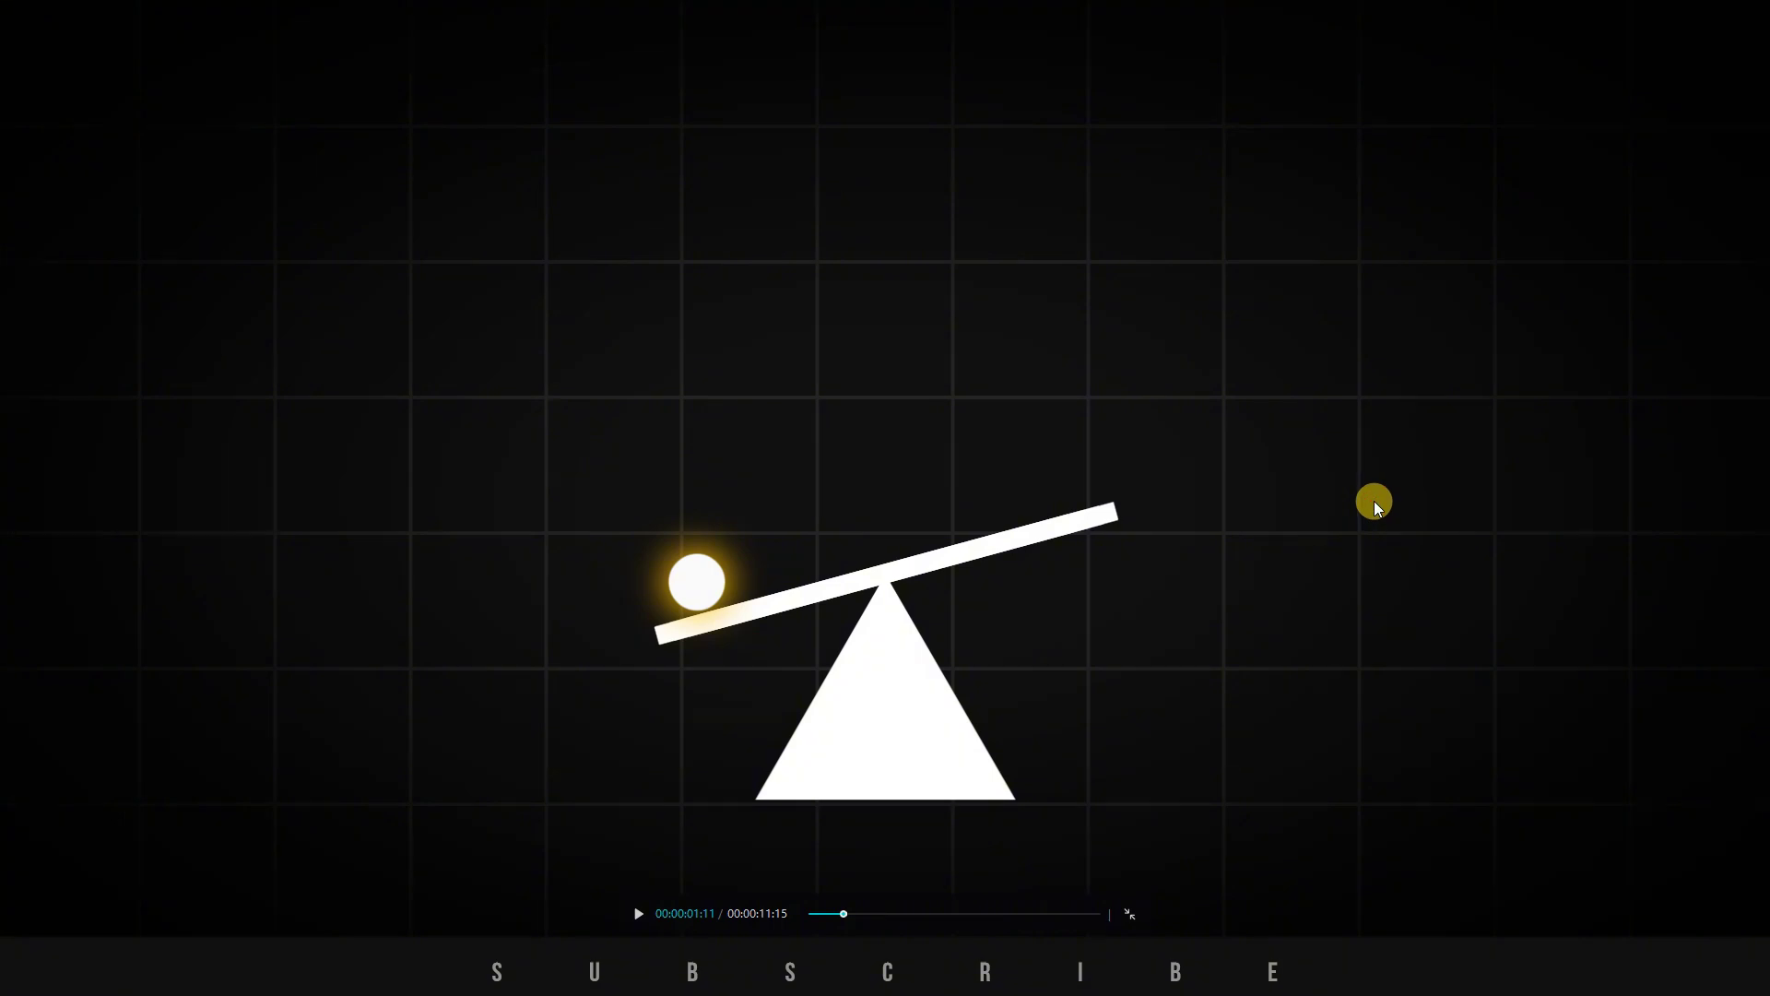
{"action": "left_click", "coordinate": [1131, 915]}
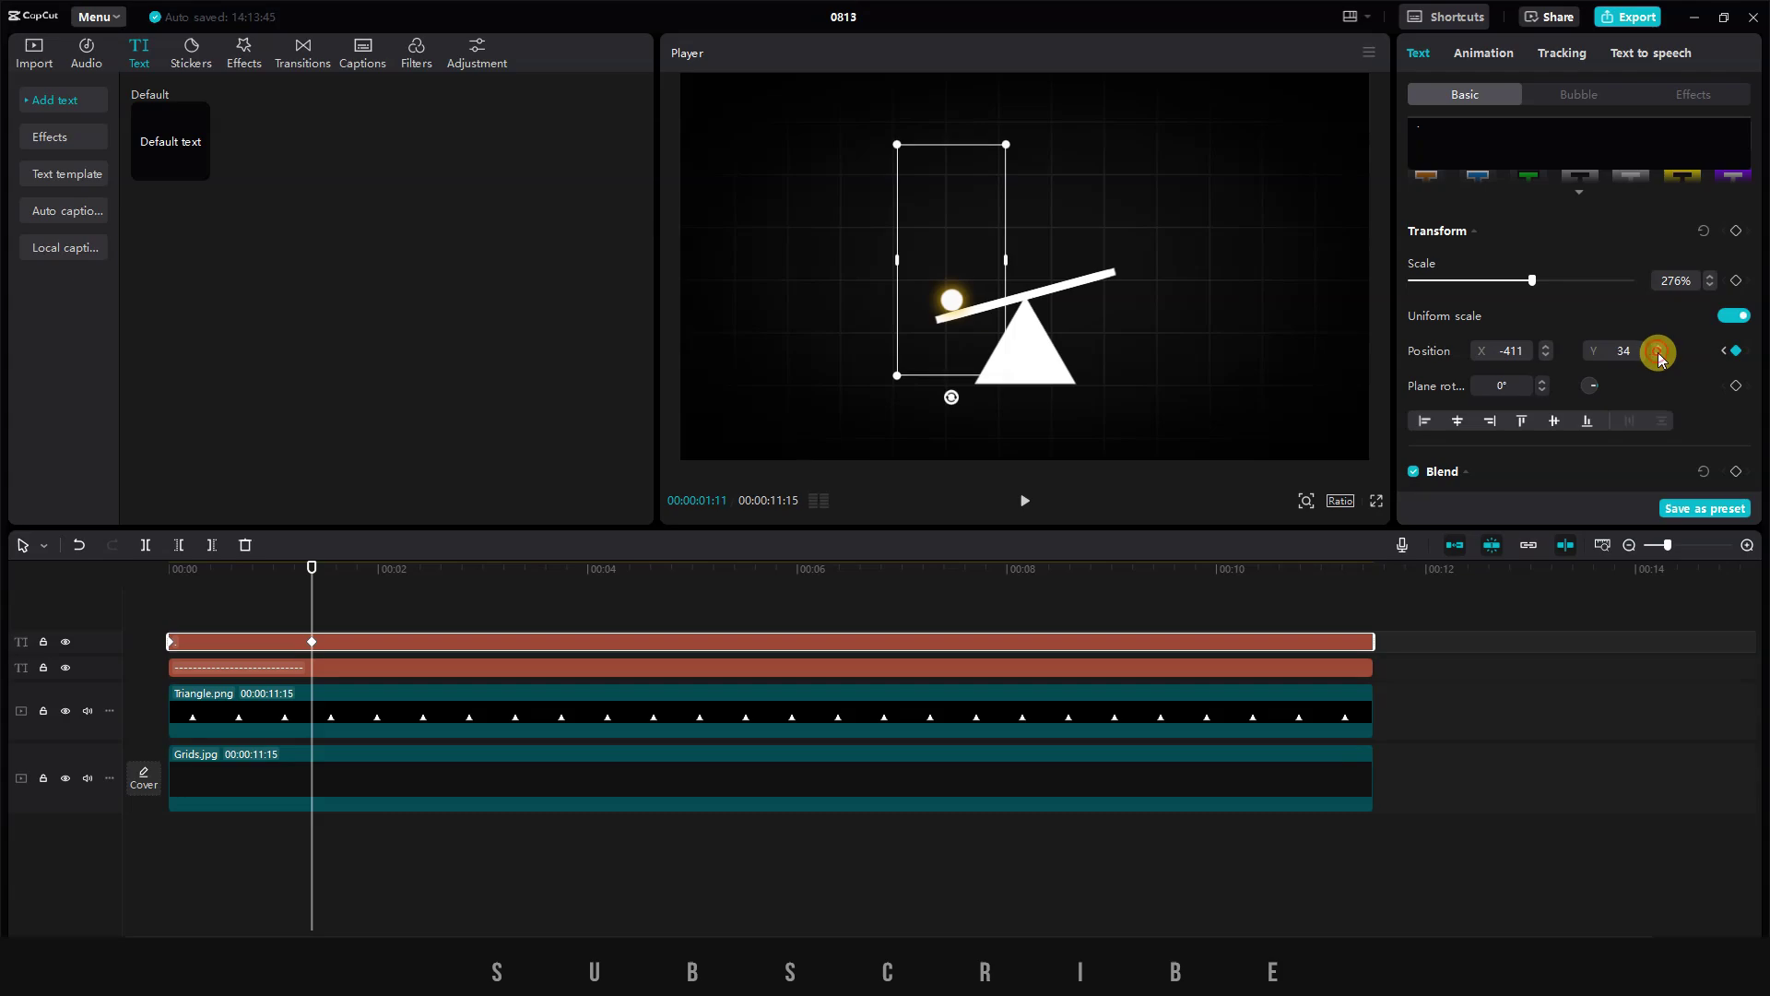
{"action": "left_click", "coordinate": [1375, 500]}
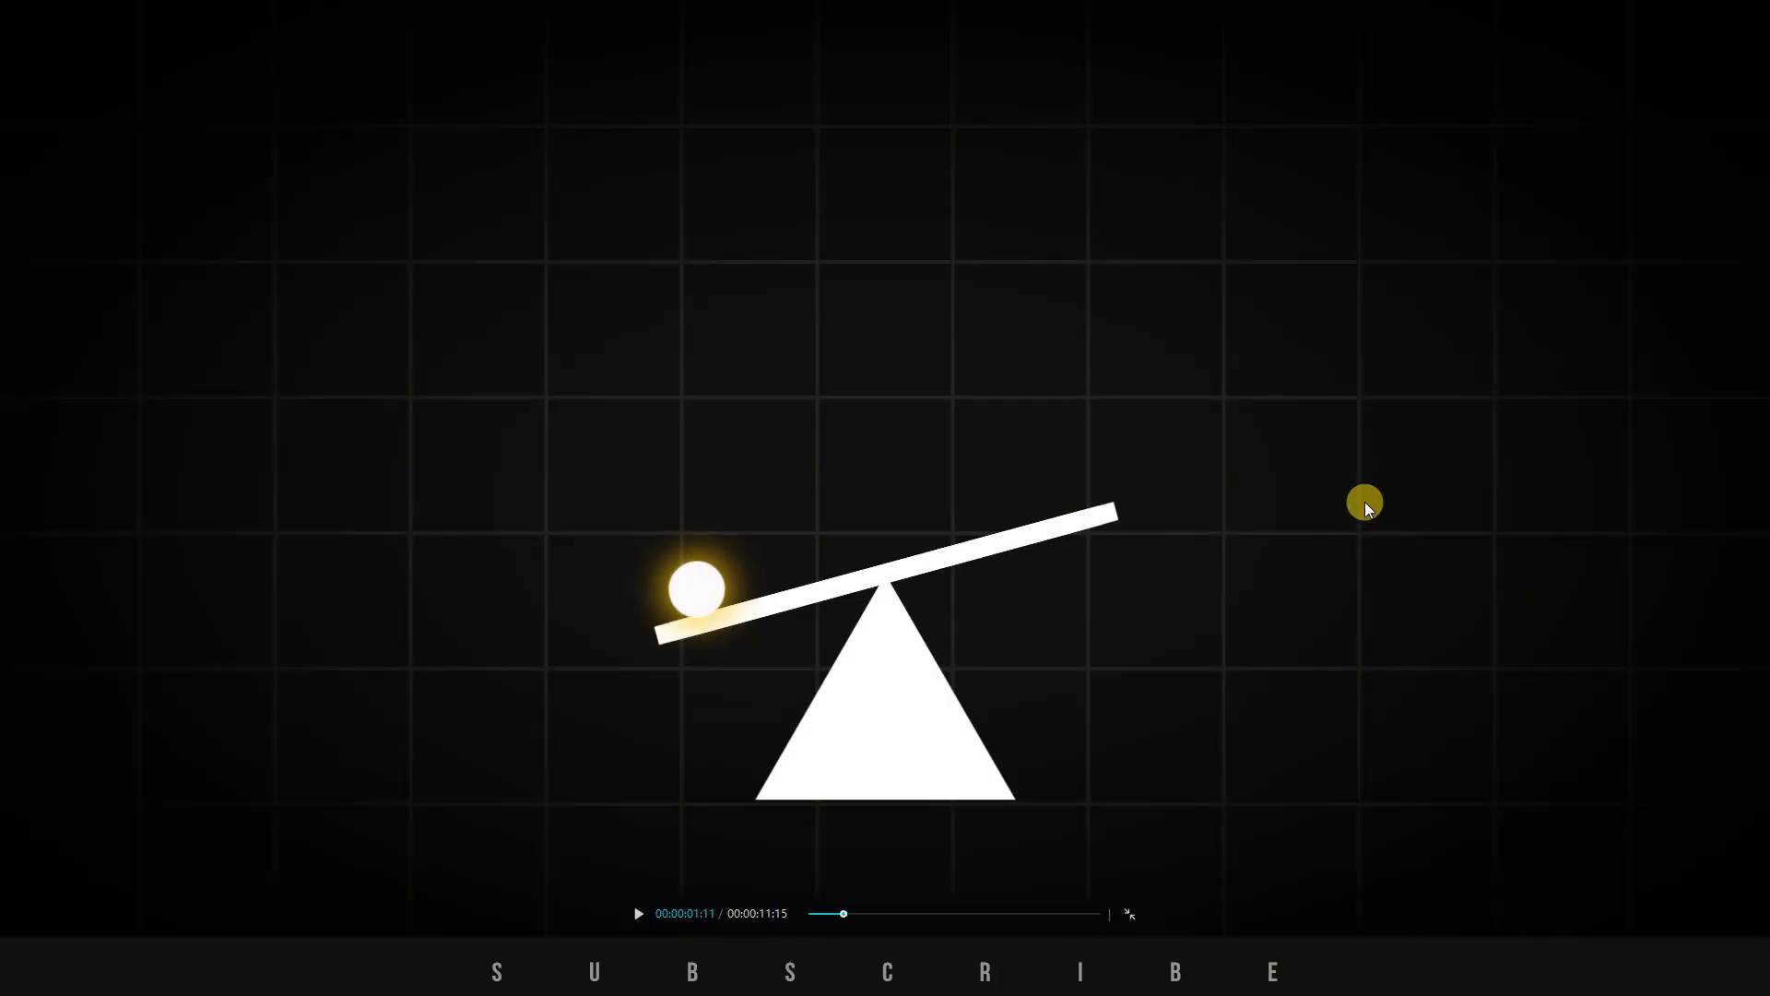
{"action": "key", "text": "Escape"}
- Place the dot on the bar's right end at 00:00:02:22, left end at about 4 seconds and right end at about 5.3 seconds
{"action": "left_click", "coordinate": [395, 668]}
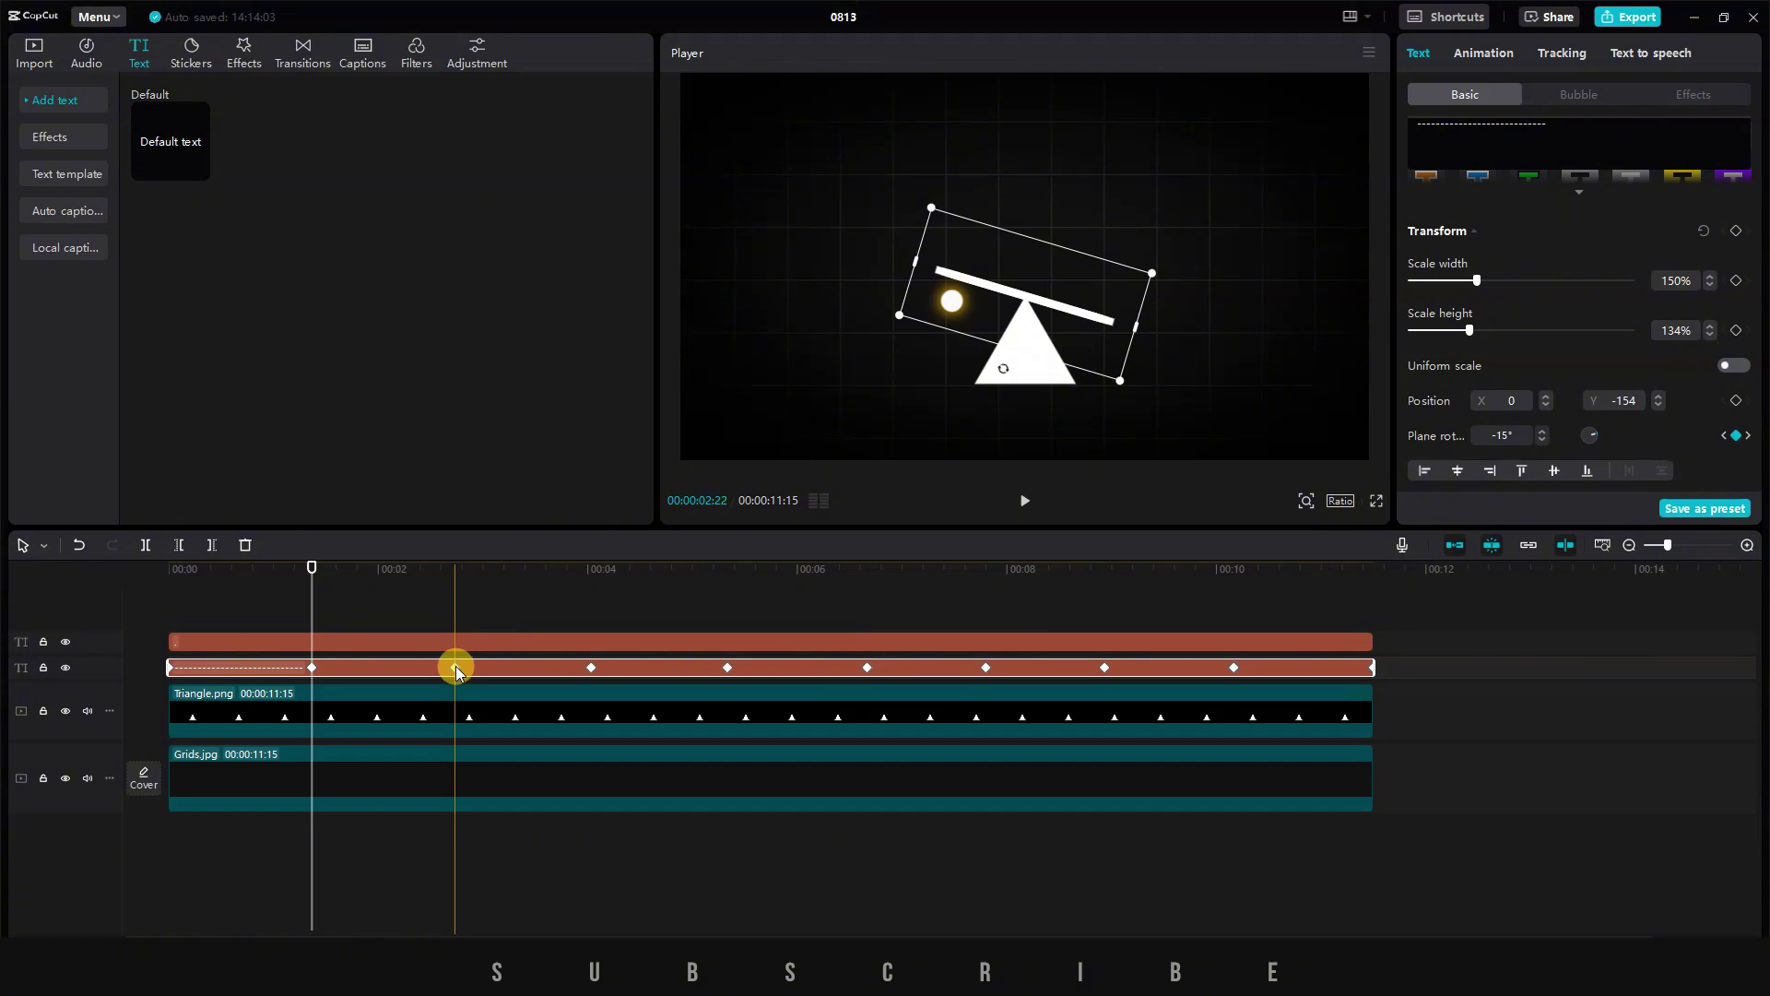
{"action": "left_click", "coordinate": [456, 666]}
{"action": "left_click", "coordinate": [465, 640]}
{"action": "mouse_move", "coordinate": [953, 306]}
{"action": "left_mouse_down"}
{"action": "mouse_move", "coordinate": [1098, 306]}
{"action": "mouse_move", "coordinate": [949, 301]}
{"action": "left_mouse_up"}
{"action": "left_click", "coordinate": [592, 667]}
{"action": "left_click", "coordinate": [649, 641]}
{"action": "left_click", "coordinate": [727, 668]}
- Move the dot to the bar's left end at about 6.7 seconds and to its right end at 00:00:07:24
{"action": "left_click", "coordinate": [866, 668]}
{"action": "left_click", "coordinate": [899, 640]}
{"action": "left_click_drag", "start_coordinate": [1101, 312], "coordinate": [950, 303]}
{"action": "left_click", "coordinate": [985, 667]}
{"action": "left_click_drag", "start_coordinate": [949, 304], "coordinate": [1106, 296]}
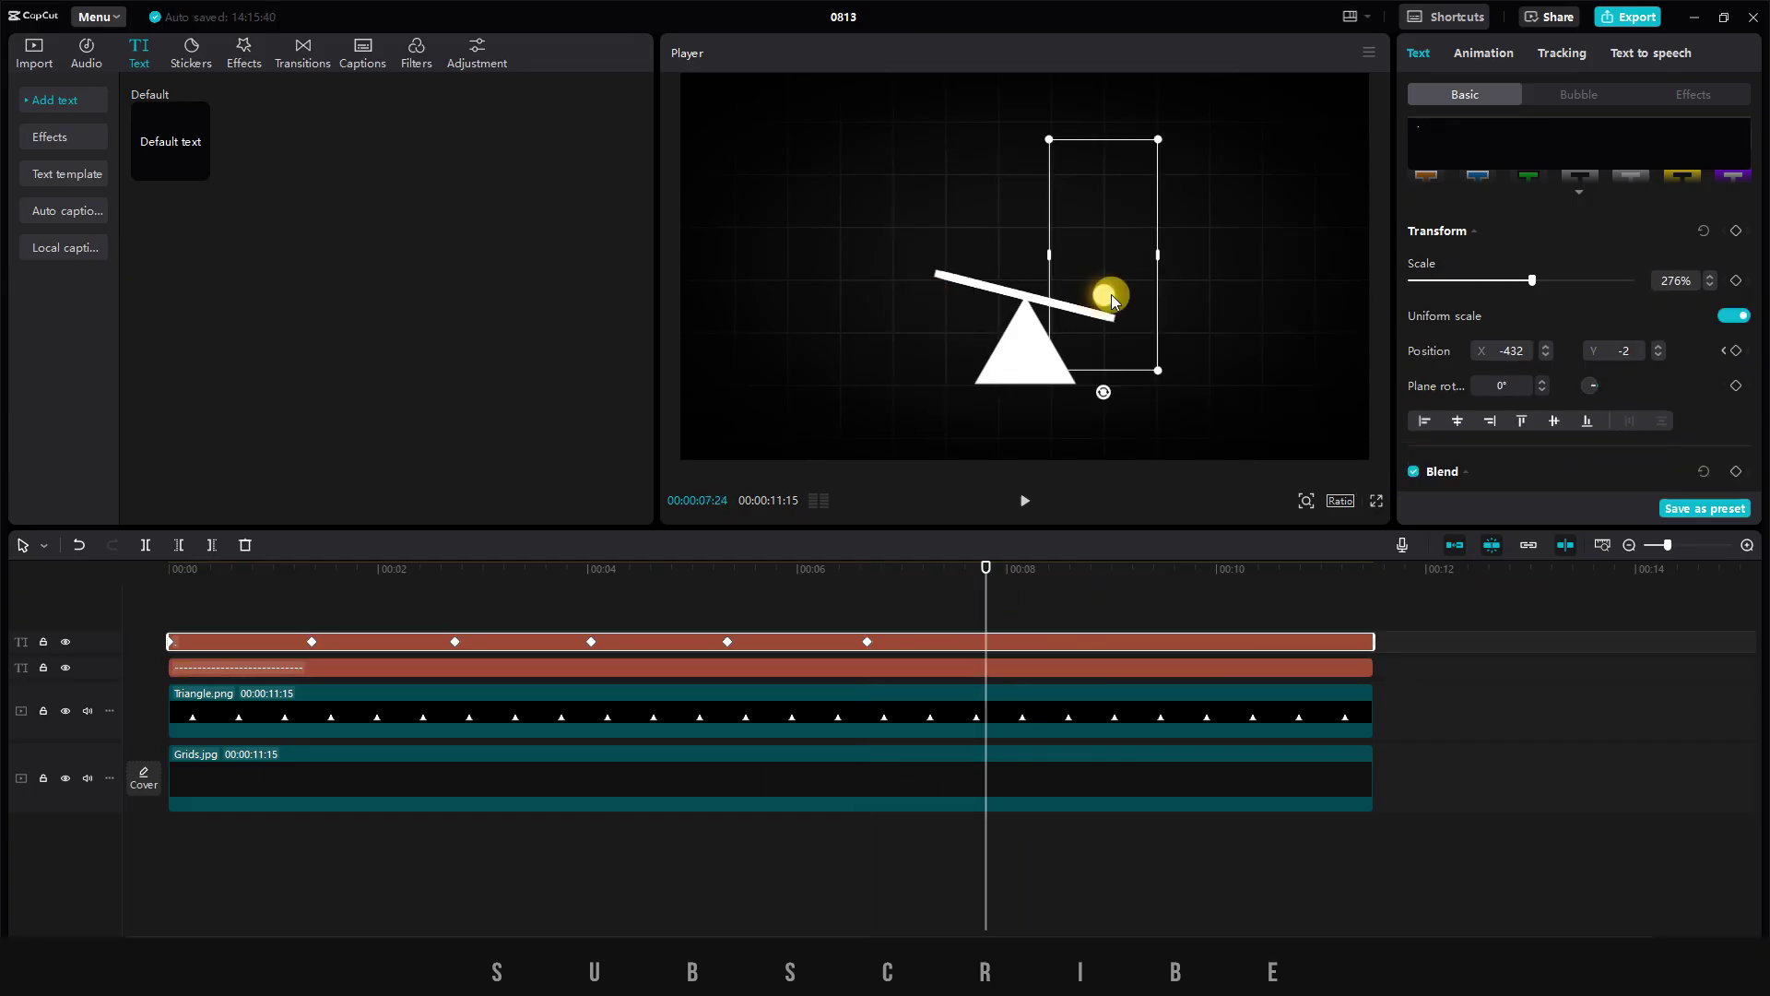
- Keyframe the dot on the bar's left end at about 8.9 seconds, right end at about 10.2 seconds, and centre at the clip's end
{"action": "left_click", "coordinate": [1104, 667]}
{"action": "left_click", "coordinate": [1129, 641]}
{"action": "left_click", "coordinate": [1233, 667]}
{"action": "left_click", "coordinate": [1258, 640]}
{"action": "left_click_drag", "start_coordinate": [949, 308], "coordinate": [1101, 298]}
{"action": "left_click", "coordinate": [1366, 668]}
{"action": "left_click", "coordinate": [1368, 643]}
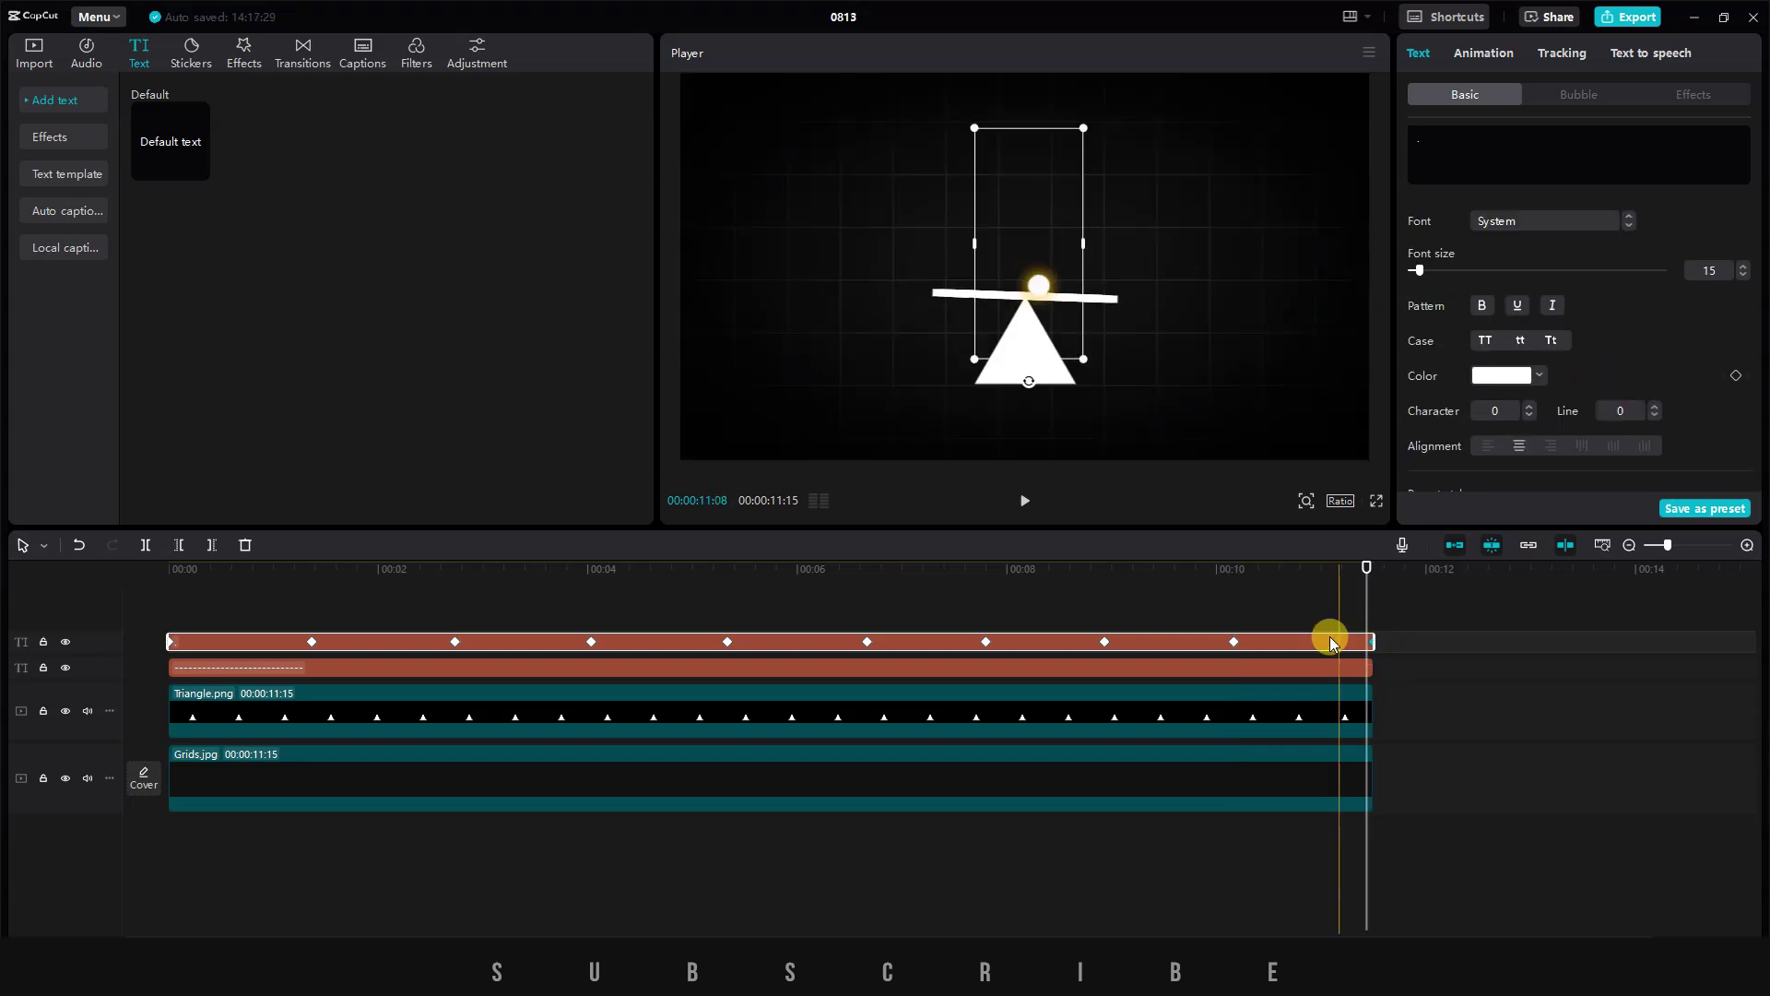
- Play back the seesaw from the start to check how the dot follows the bar
{"action": "left_click", "coordinate": [1244, 607]}
{"action": "key", "text": "space"}
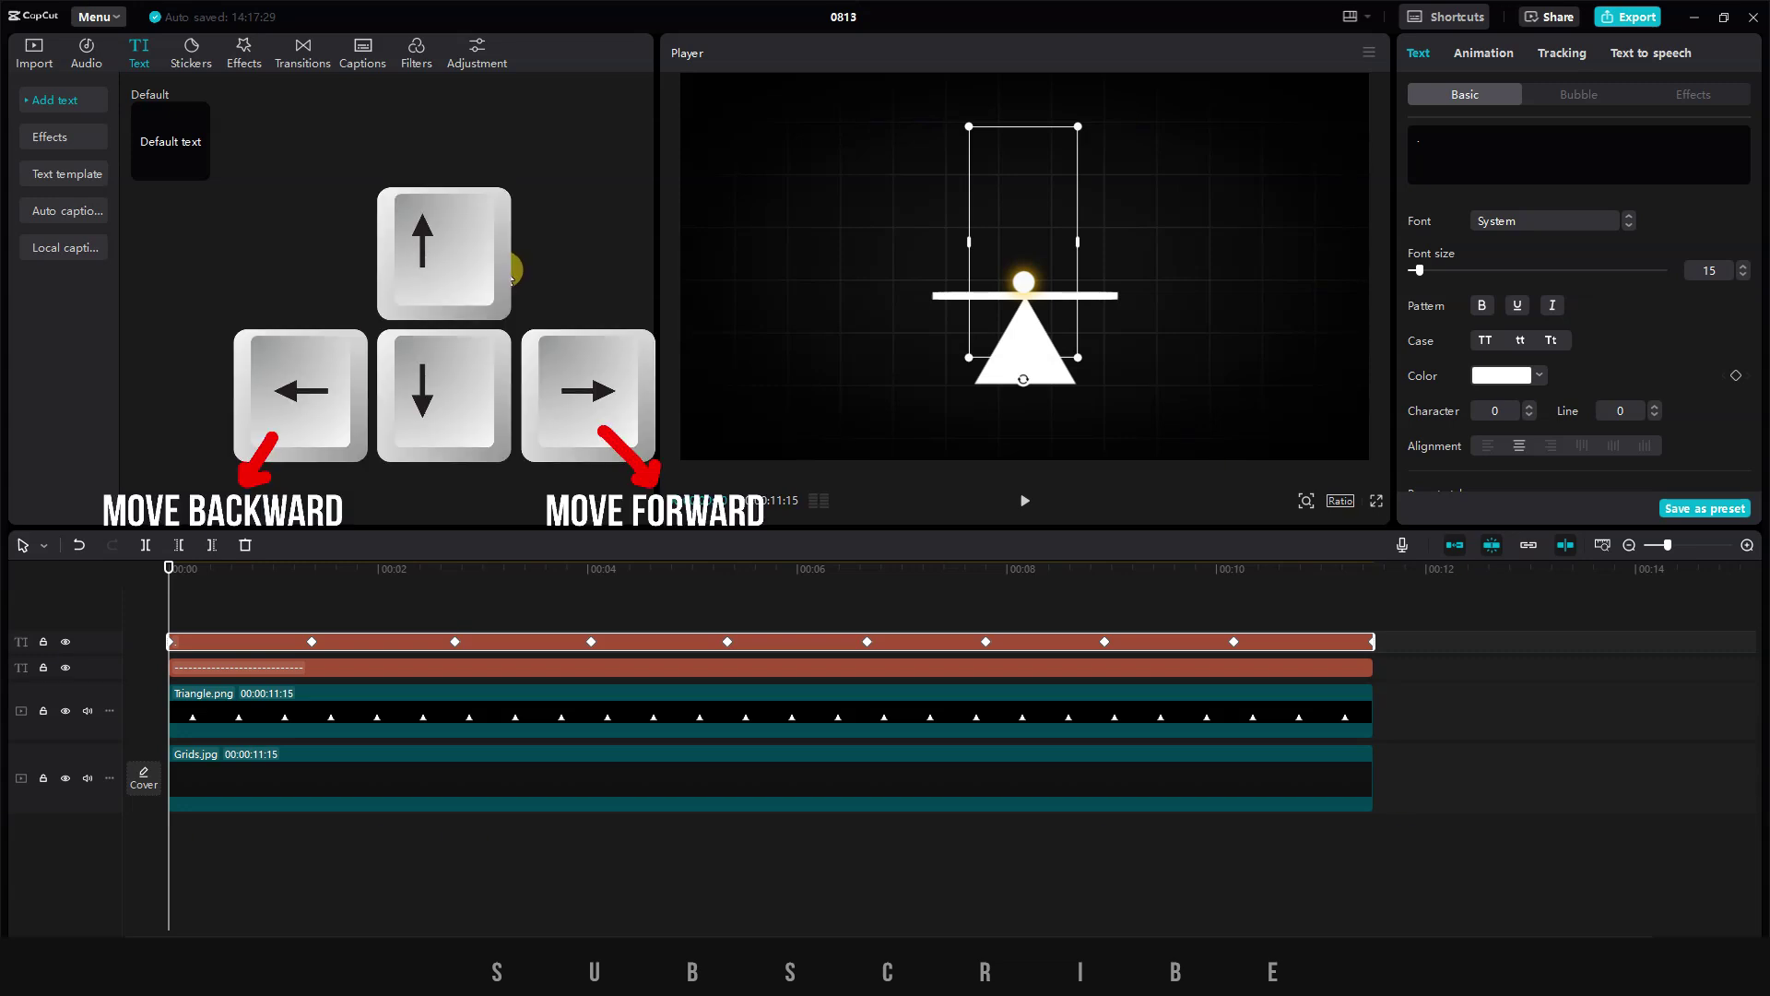
{"action": "key", "text": "space"}
{"action": "key", "text": "space"}
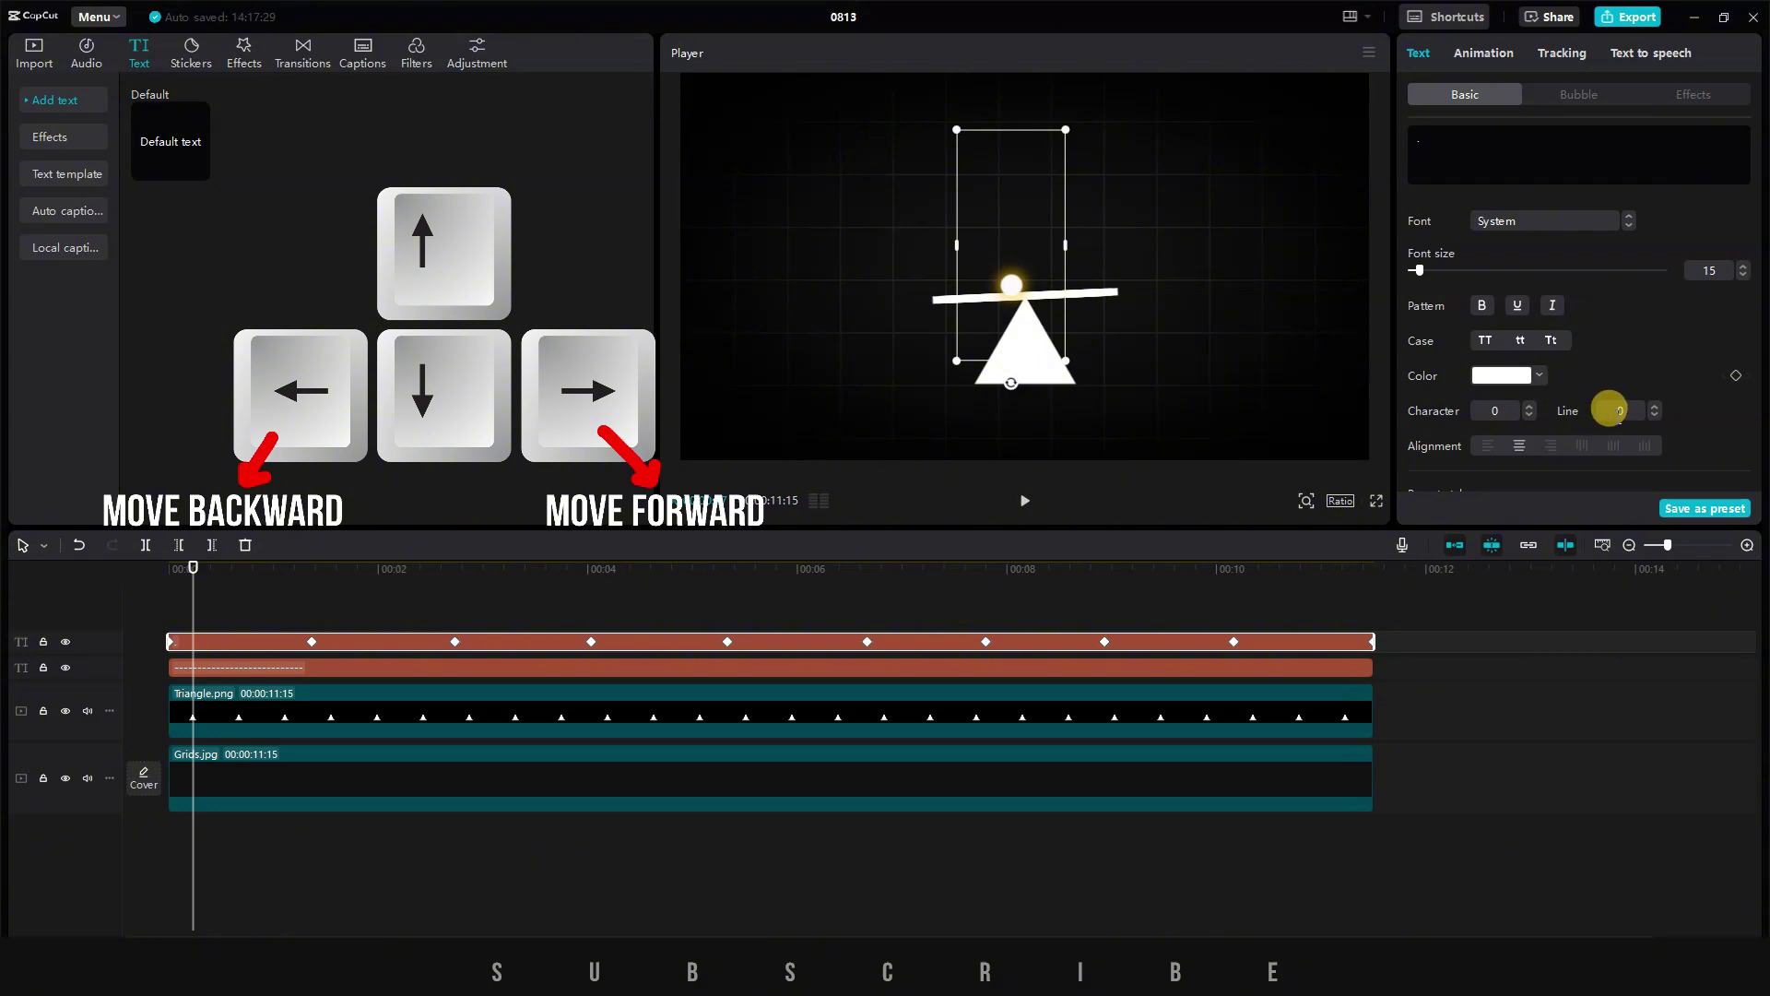
- Adjust the dot's Y position at successive frames from 00:00:00:07 to 00:00:01:12 so it rests on the tilting bar
{"action": "scroll", "coordinate": [1631, 359], "scroll_direction": "down", "scroll_amount": 2}
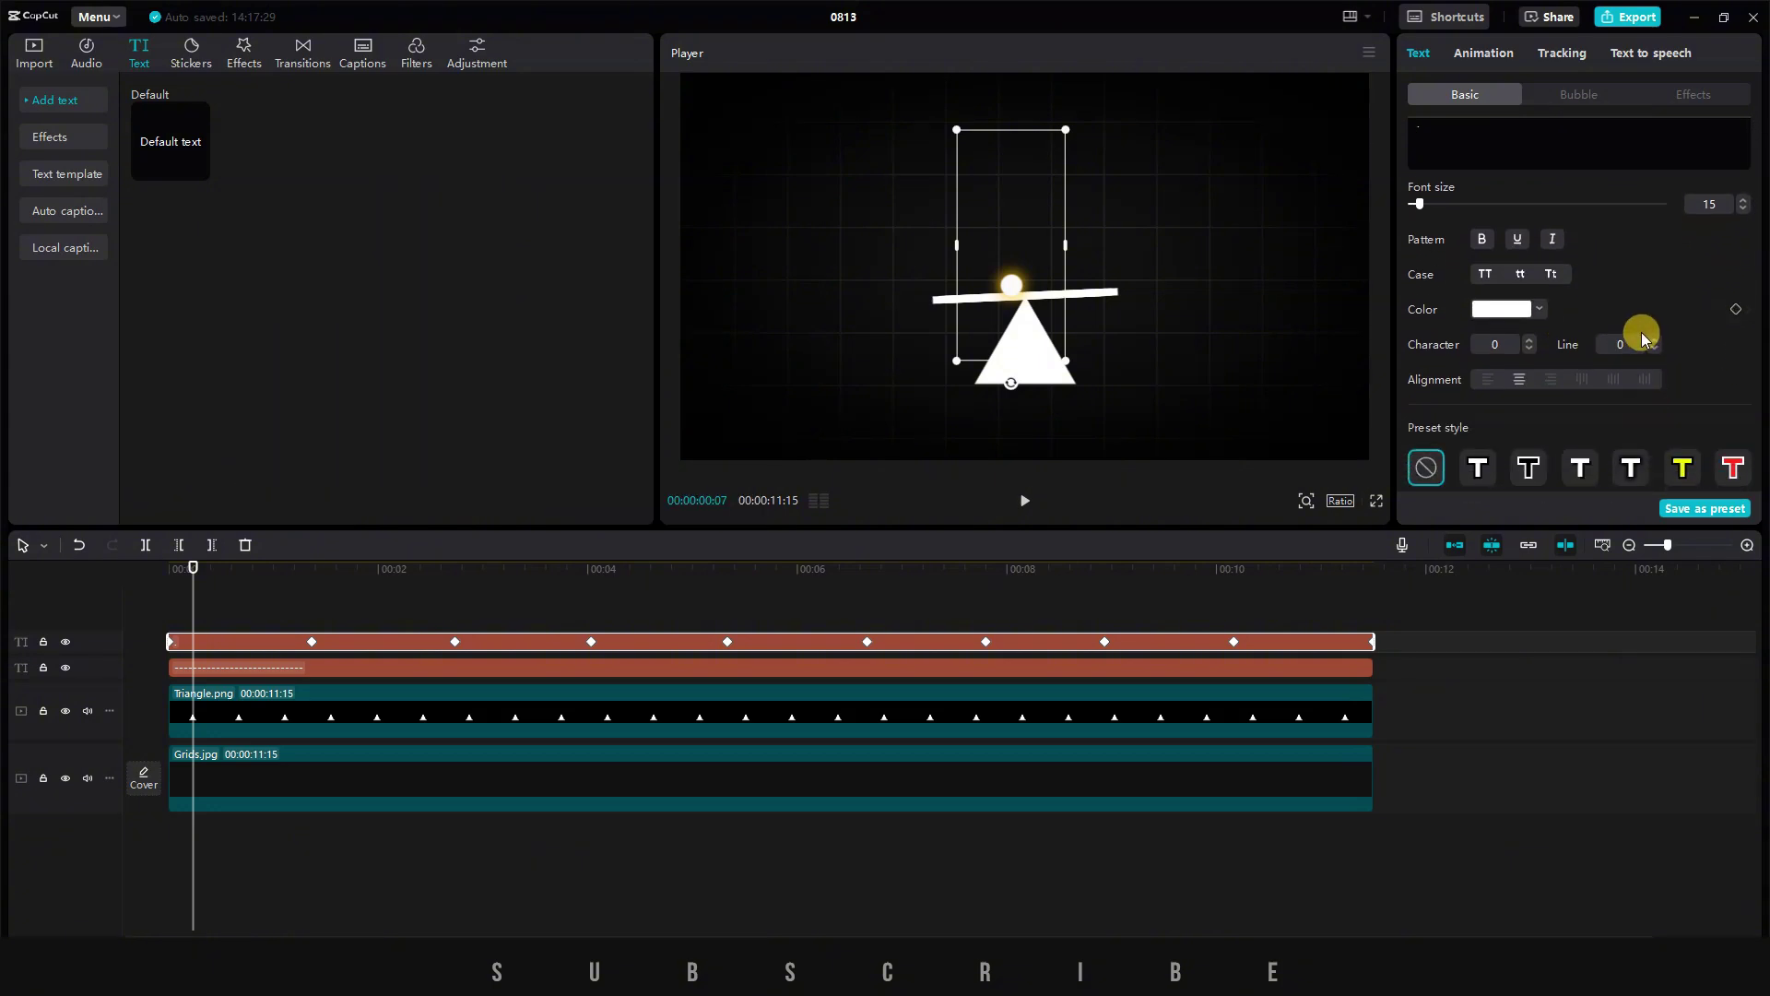
{"action": "scroll", "coordinate": [1619, 362], "scroll_direction": "down", "scroll_amount": 6}
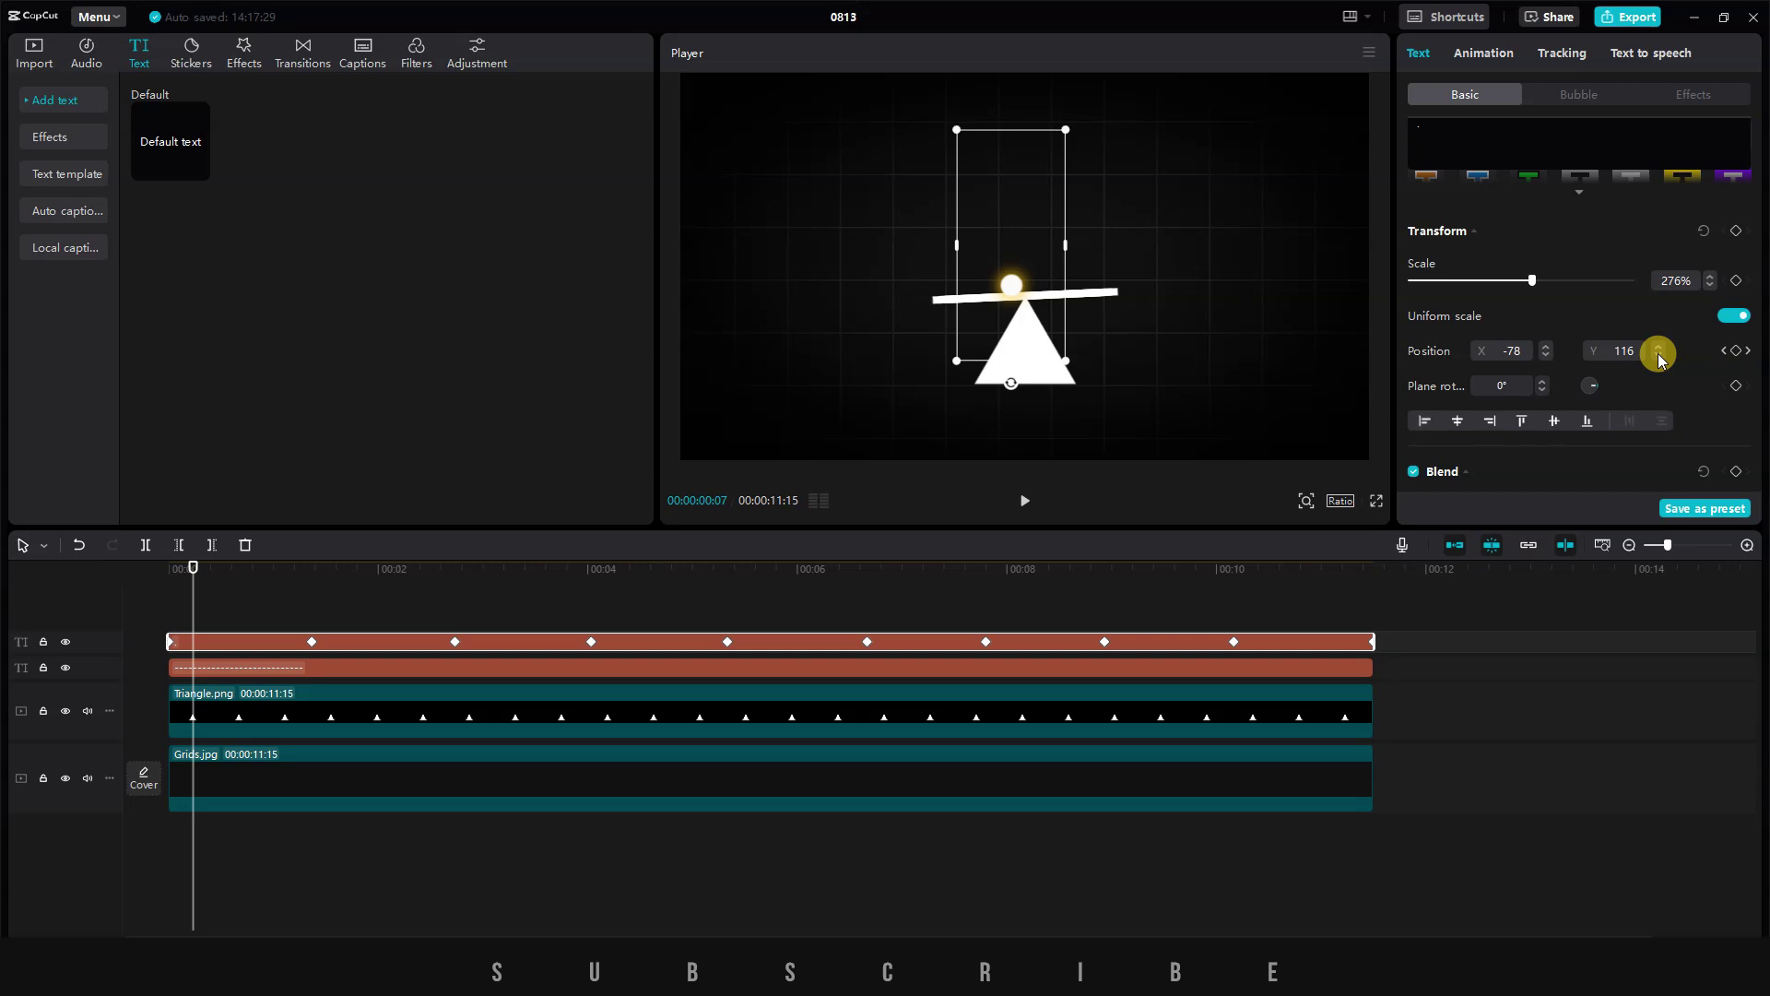
{"action": "left_click", "coordinate": [1660, 351]}
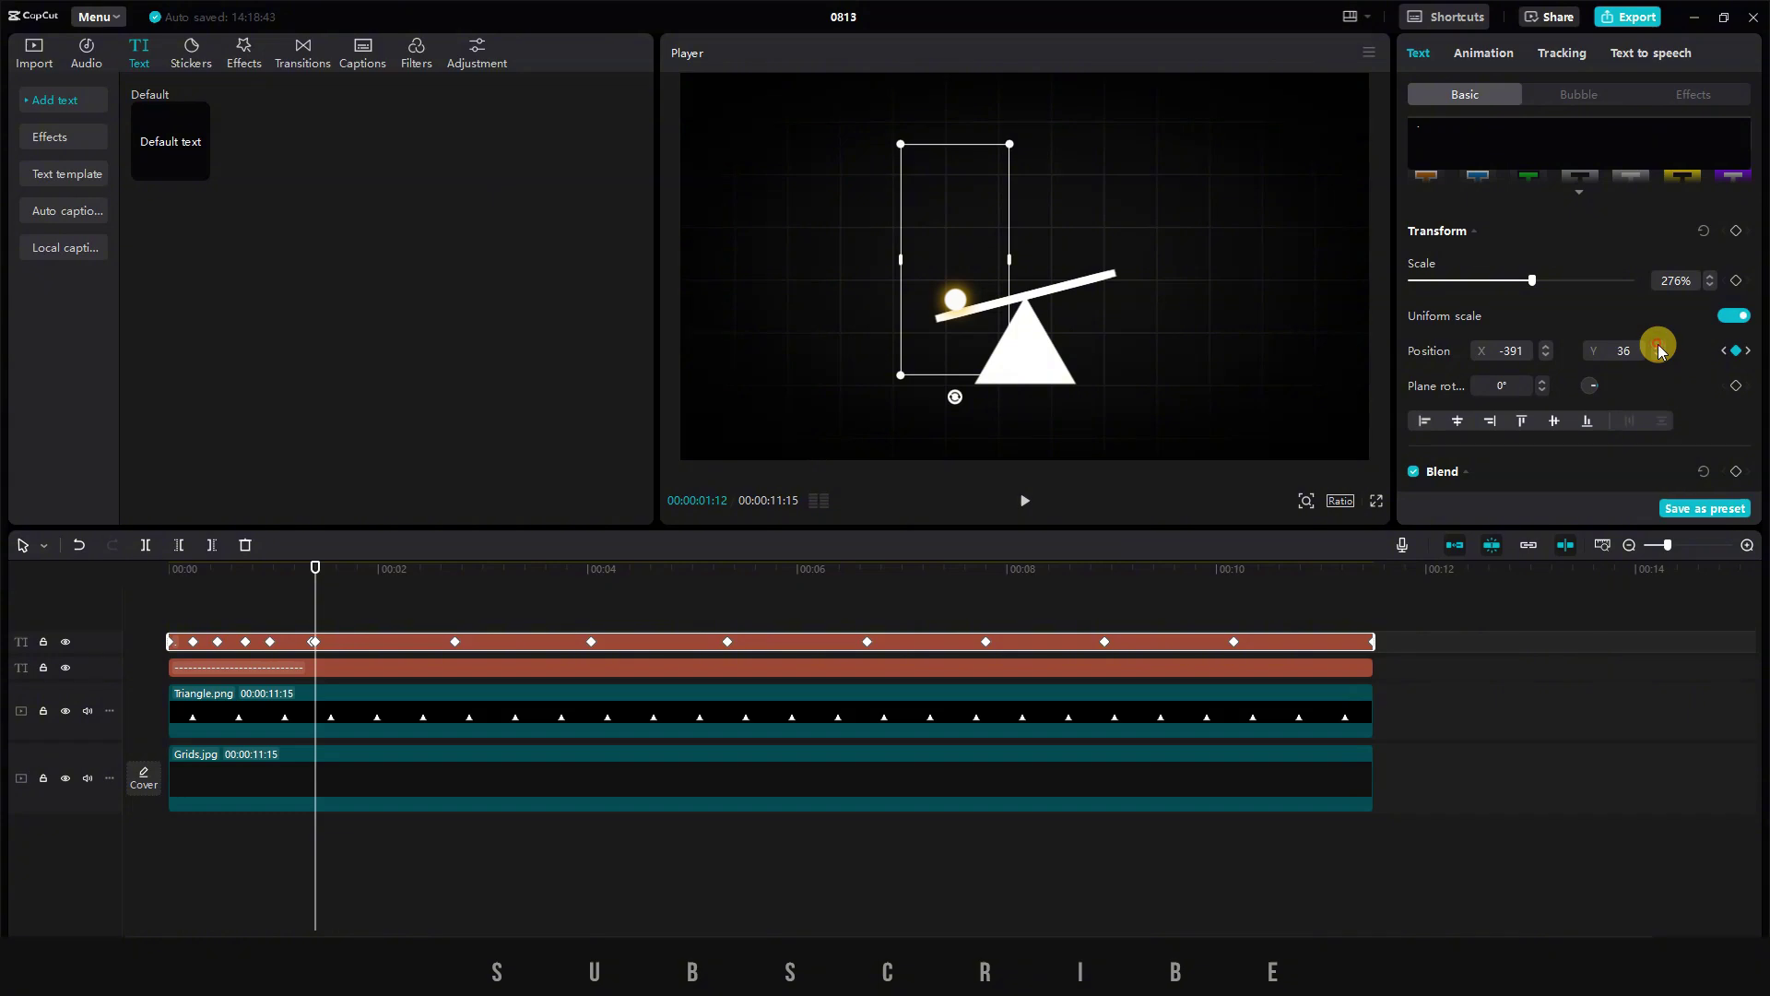
- Adjust the dot's Y position frame by frame from 00:00:01:12 to 00:00:05:11 so it stays resting on the tilting bar
{"action": "key", "text": "Right"}
{"action": "key", "text": "Right"}
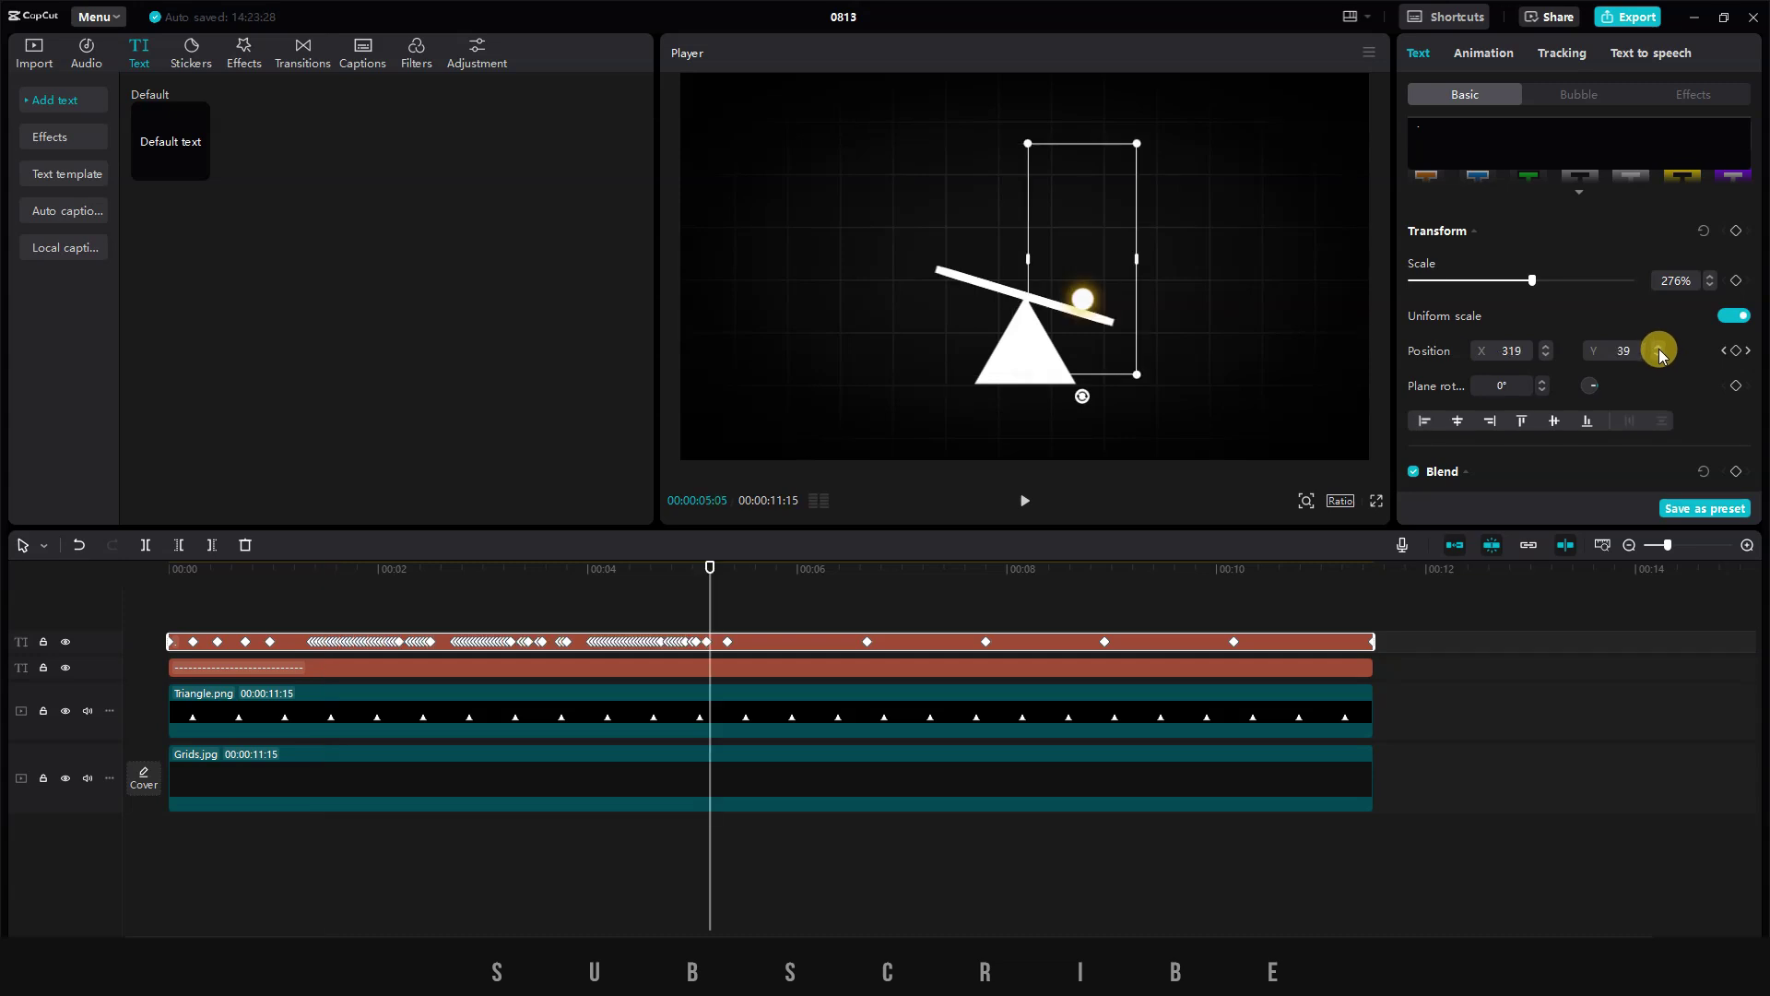
{"action": "key", "text": "Right"}
{"action": "key", "text": "Right"}
{"action": "key", "text": "Right"}
{"action": "key", "text": "Right"}
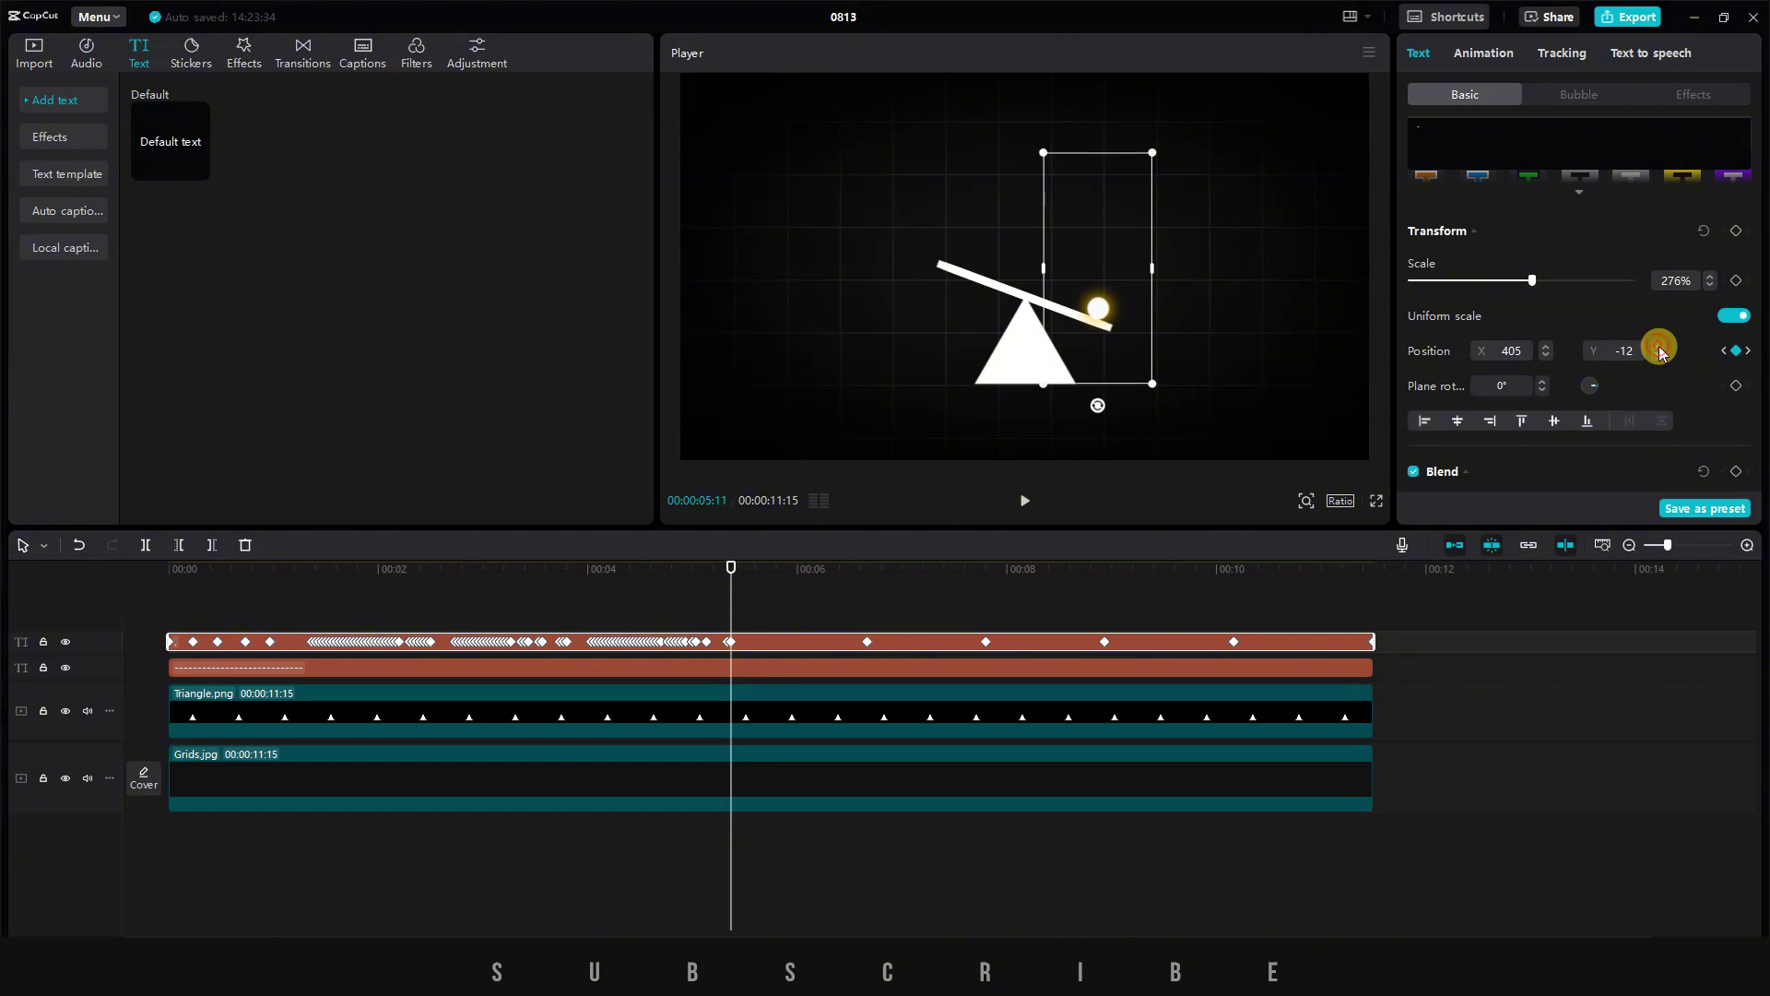
- Keyframe the dot's Y position at successive frames from 00:00:05:11 to 00:00:06:27 to follow the bar, and play back the motion
{"action": "left_click", "coordinate": [1660, 350]}
{"action": "key", "text": "Right"}
{"action": "key", "text": "Right"}
{"action": "key", "text": "Right"}
{"action": "key", "text": "Right"}
{"action": "key", "text": "Right"}
{"action": "key", "text": "Right"}
{"action": "key", "text": "Right"}
{"action": "key", "text": "Right"}
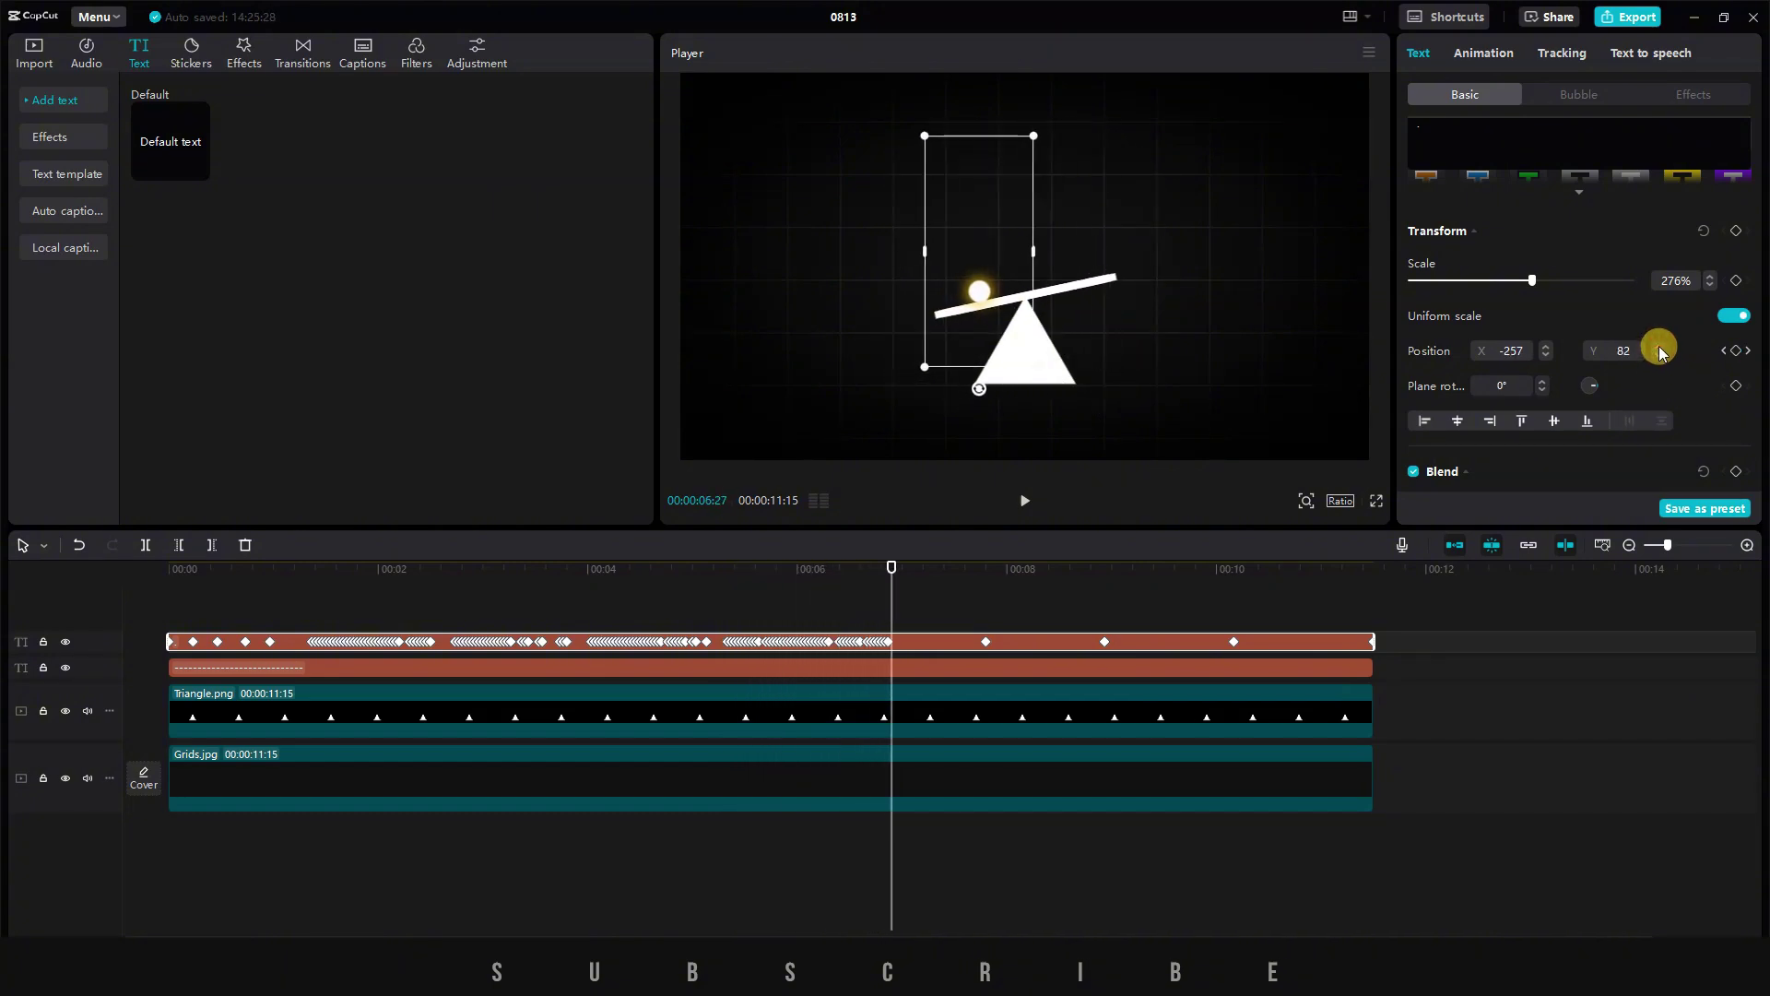
{"action": "key", "text": "space"}
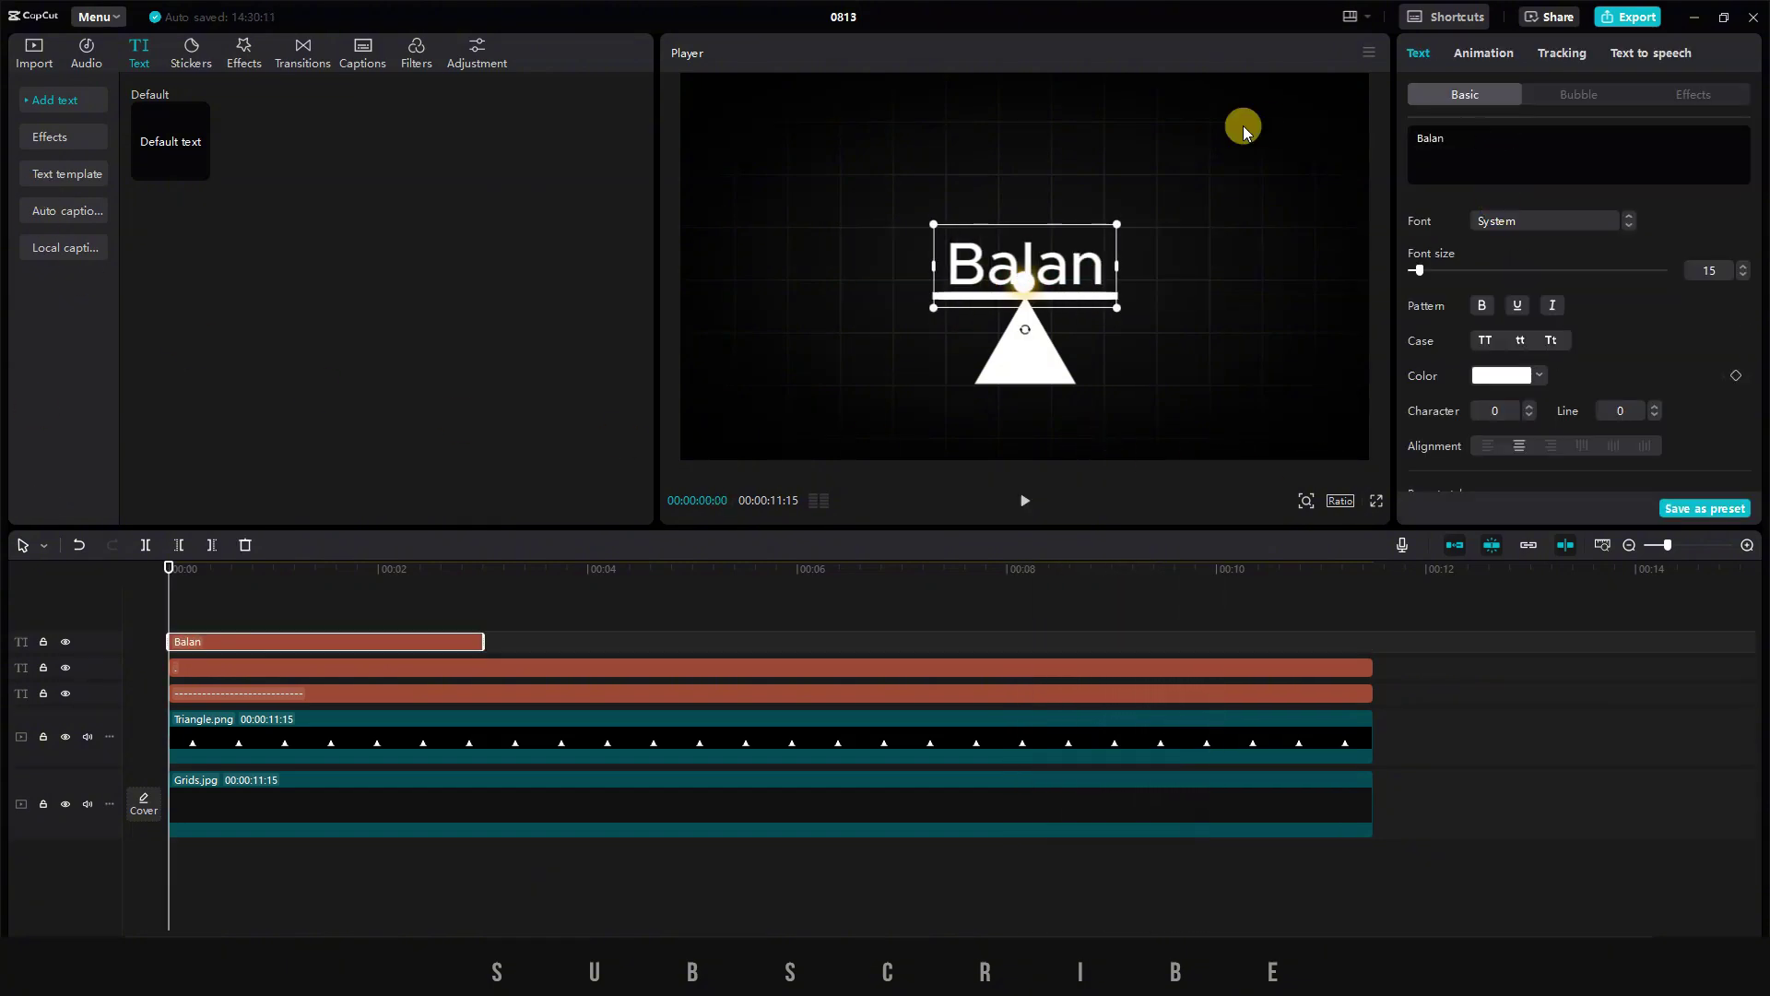
- Complete the title text as "Balance", give it a condensed all-caps font, and place it above the seesaw at Y 589
{"action": "type", "text": "ce"}
{"action": "left_click", "coordinate": [1540, 221]}
{"action": "left_click", "coordinate": [1511, 443]}
{"action": "left_click_drag", "start_coordinate": [1088, 265], "coordinate": [1088, 155]}
{"action": "scroll", "coordinate": [1542, 341], "scroll_direction": "down", "scroll_amount": 5}
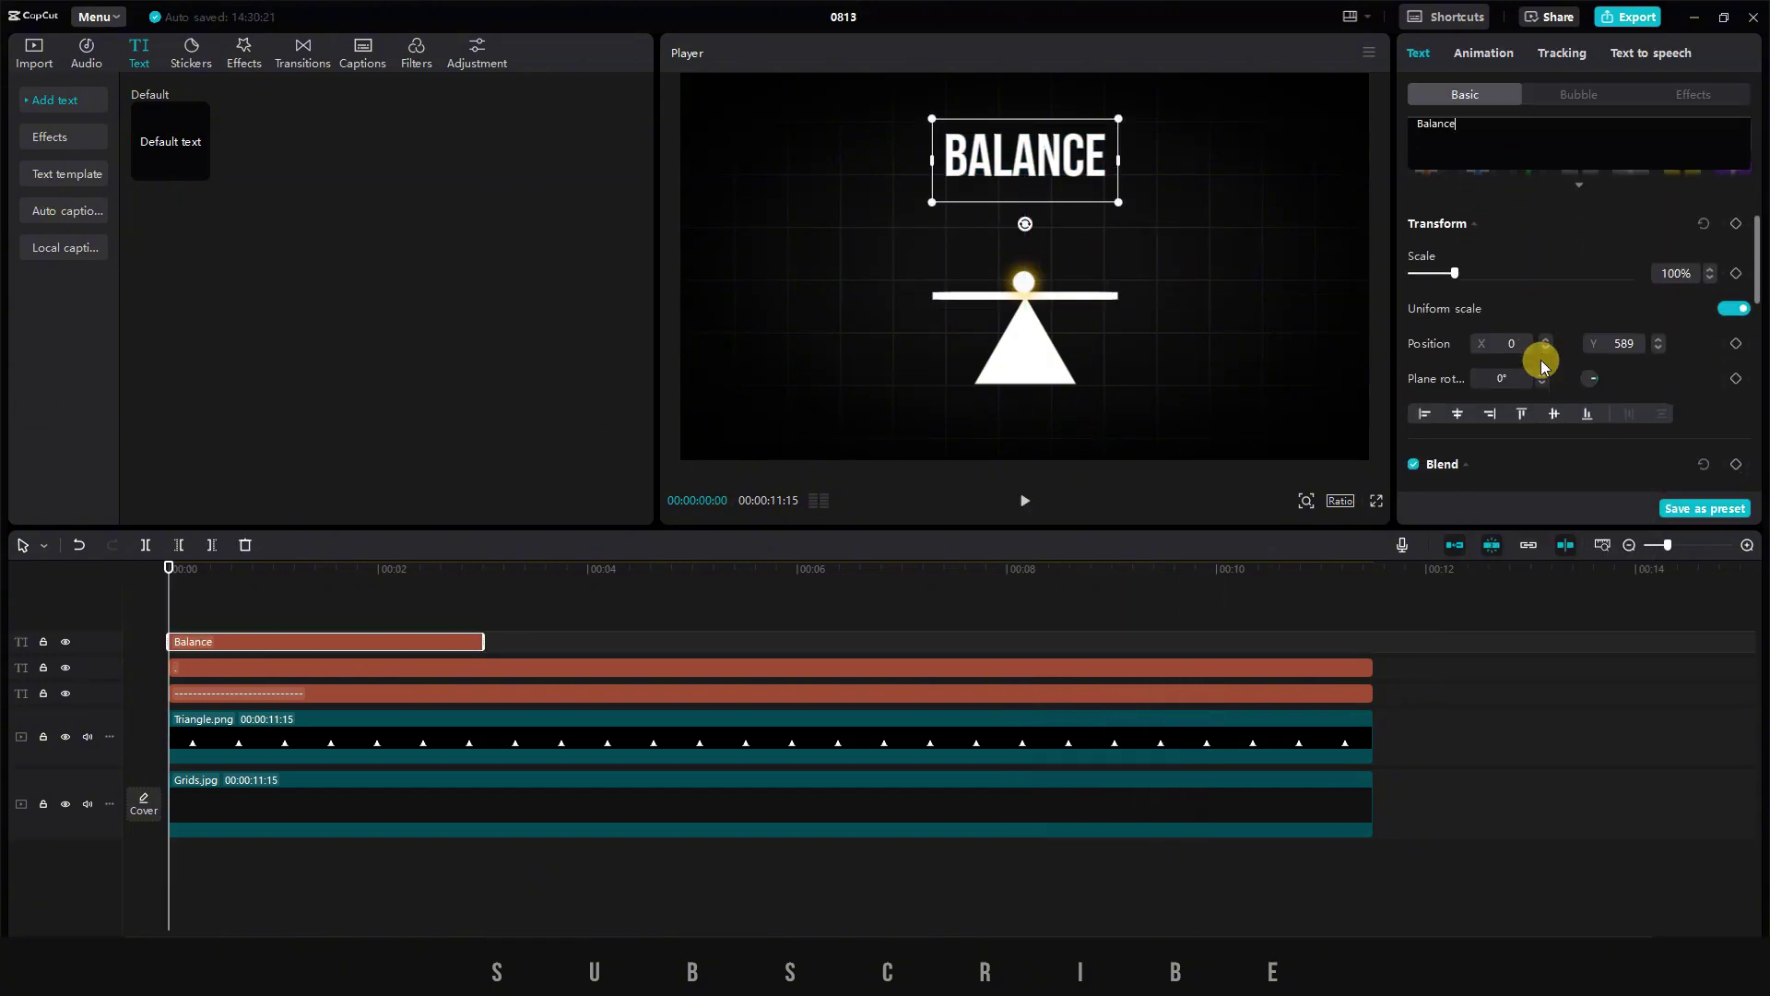
- Give the Balance title a white glow with intensity 24 and range 62, and extend its clip to 00:00:11:15
{"action": "scroll", "coordinate": [1541, 366], "scroll_direction": "down", "scroll_amount": 5}
{"action": "left_click", "coordinate": [1413, 236]}
{"action": "left_click", "coordinate": [1528, 352]}
{"action": "left_click_drag", "start_coordinate": [1506, 393], "coordinate": [1445, 393]}
{"action": "left_click_drag", "start_coordinate": [1483, 435], "coordinate": [1535, 436]}
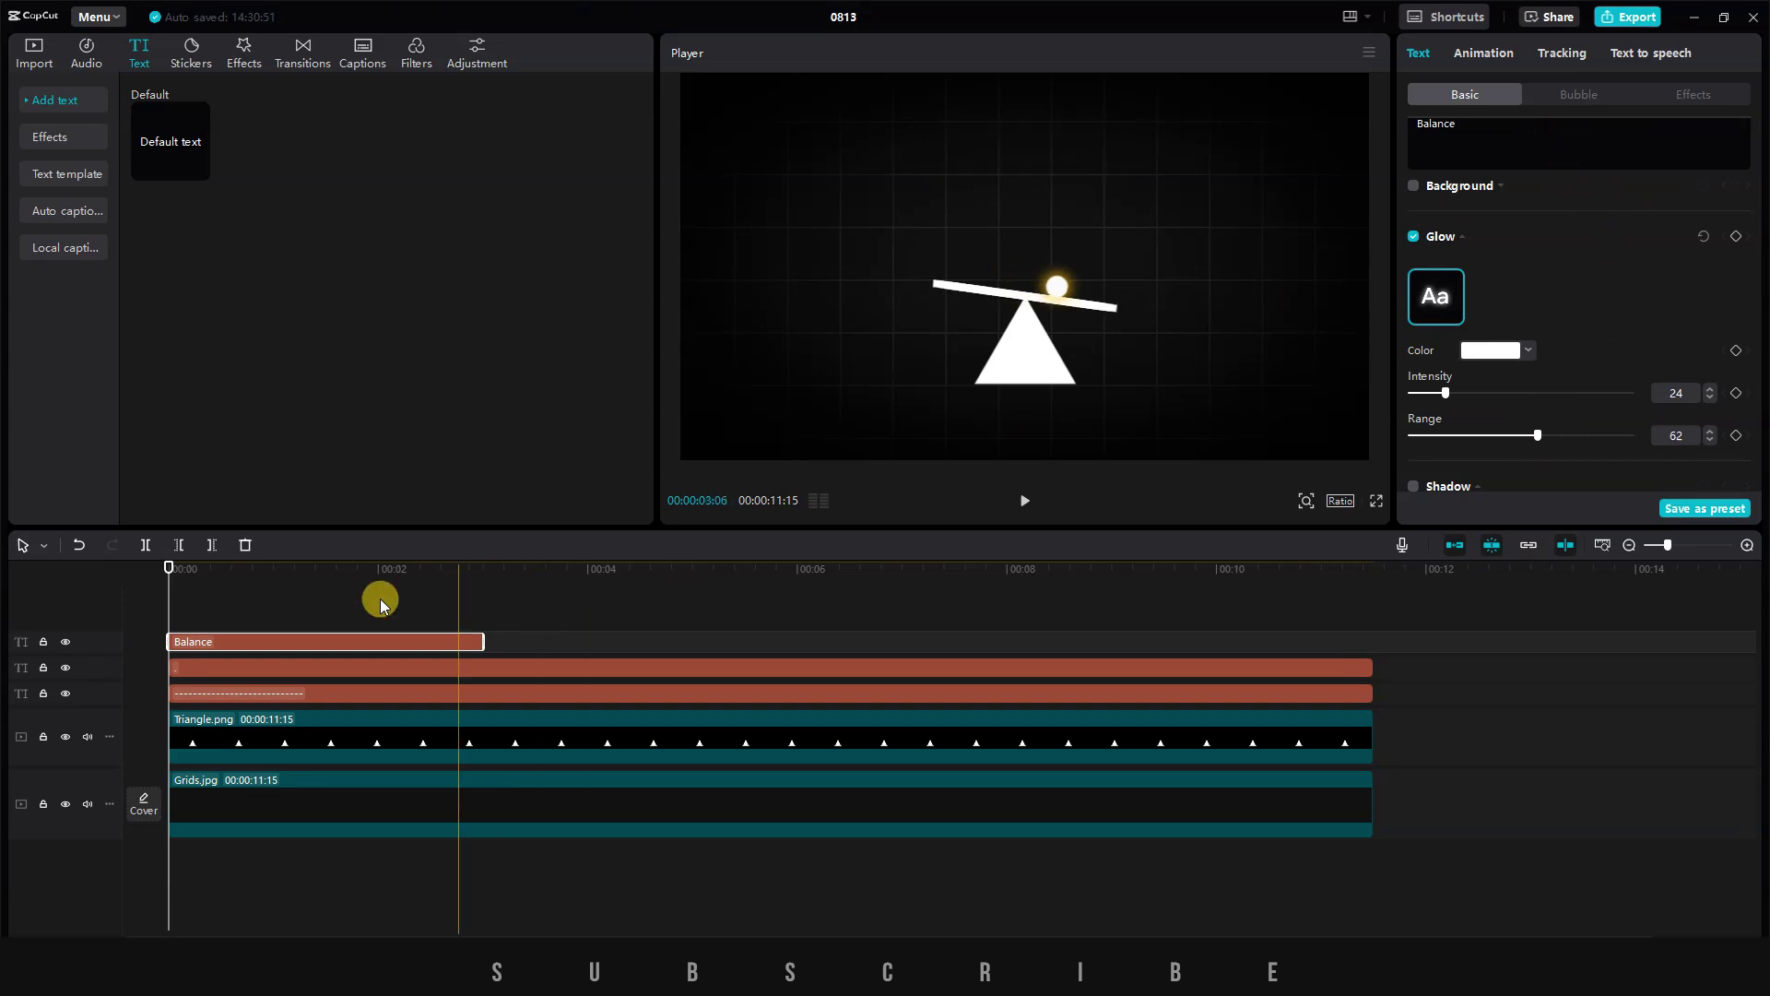
{"action": "left_click_drag", "start_coordinate": [477, 641], "coordinate": [1370, 655]}
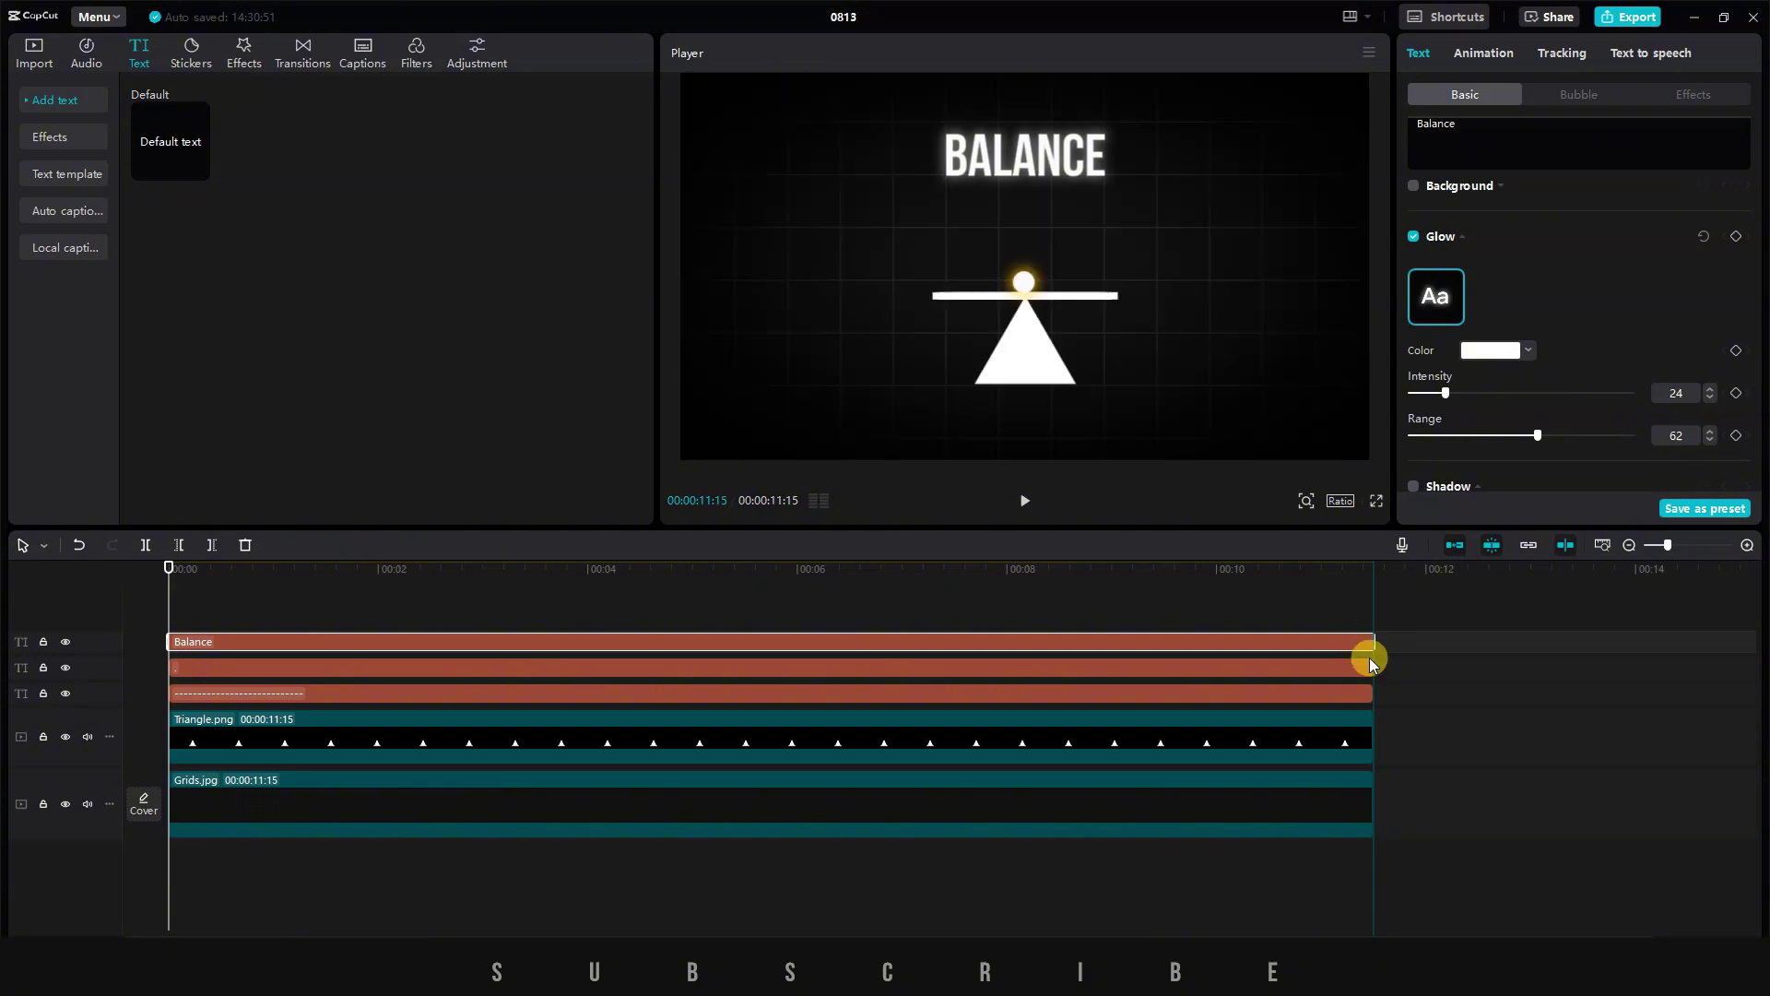
- Show the keyframe animation of the dot's text clip
{"action": "left_click", "coordinate": [417, 667]}
{"action": "right_click", "coordinate": [578, 669]}
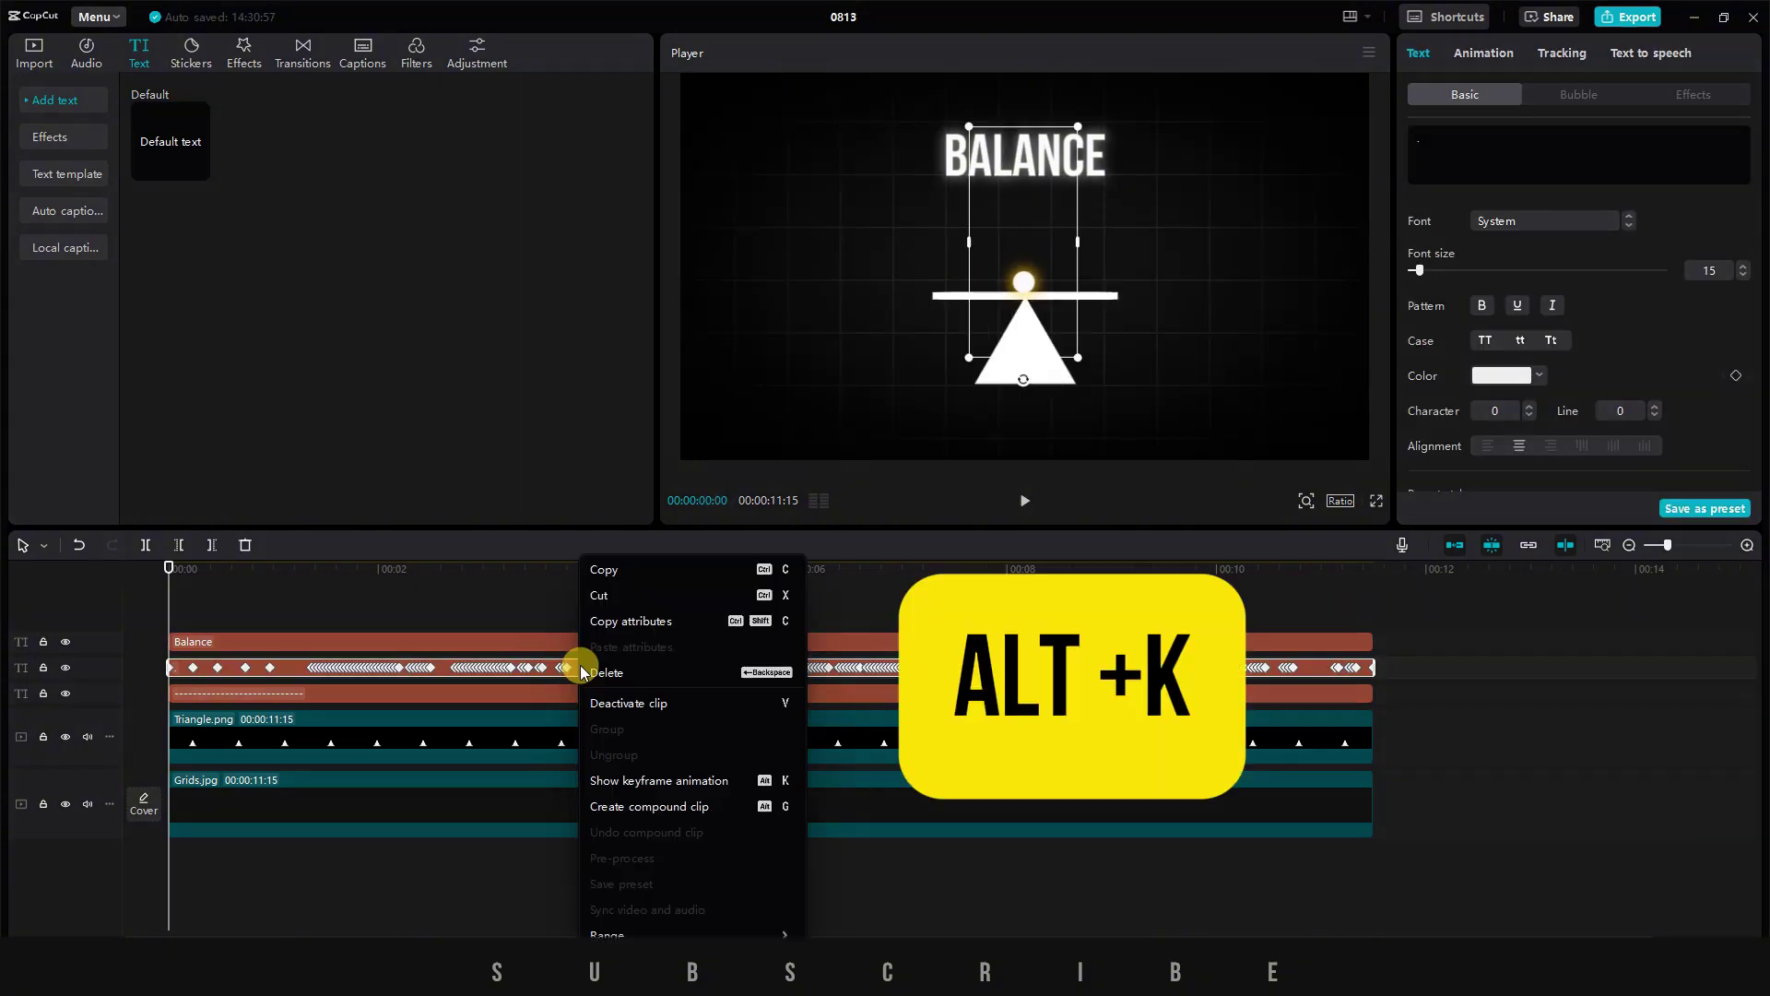
- Show the keyframe animation of the ball's text clip and expand its X position graph
{"action": "left_click", "coordinate": [687, 781]}
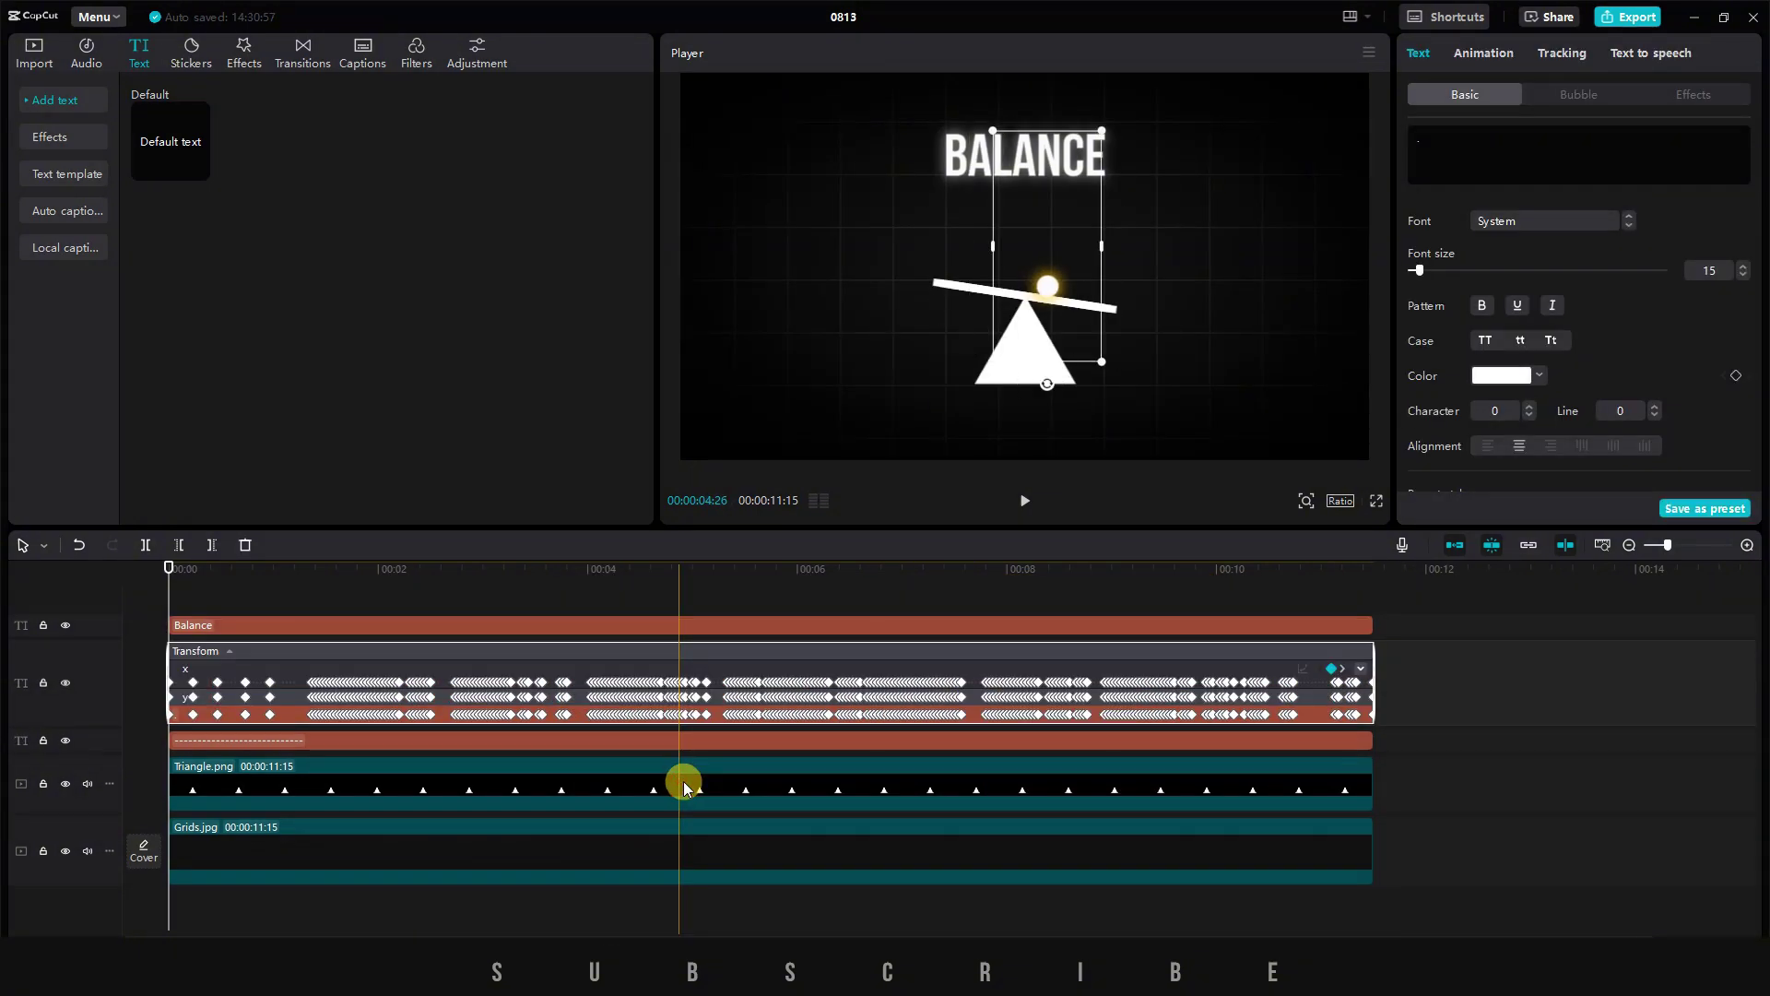
{"action": "scroll", "coordinate": [1097, 659], "scroll_direction": "up", "scroll_amount": 1}
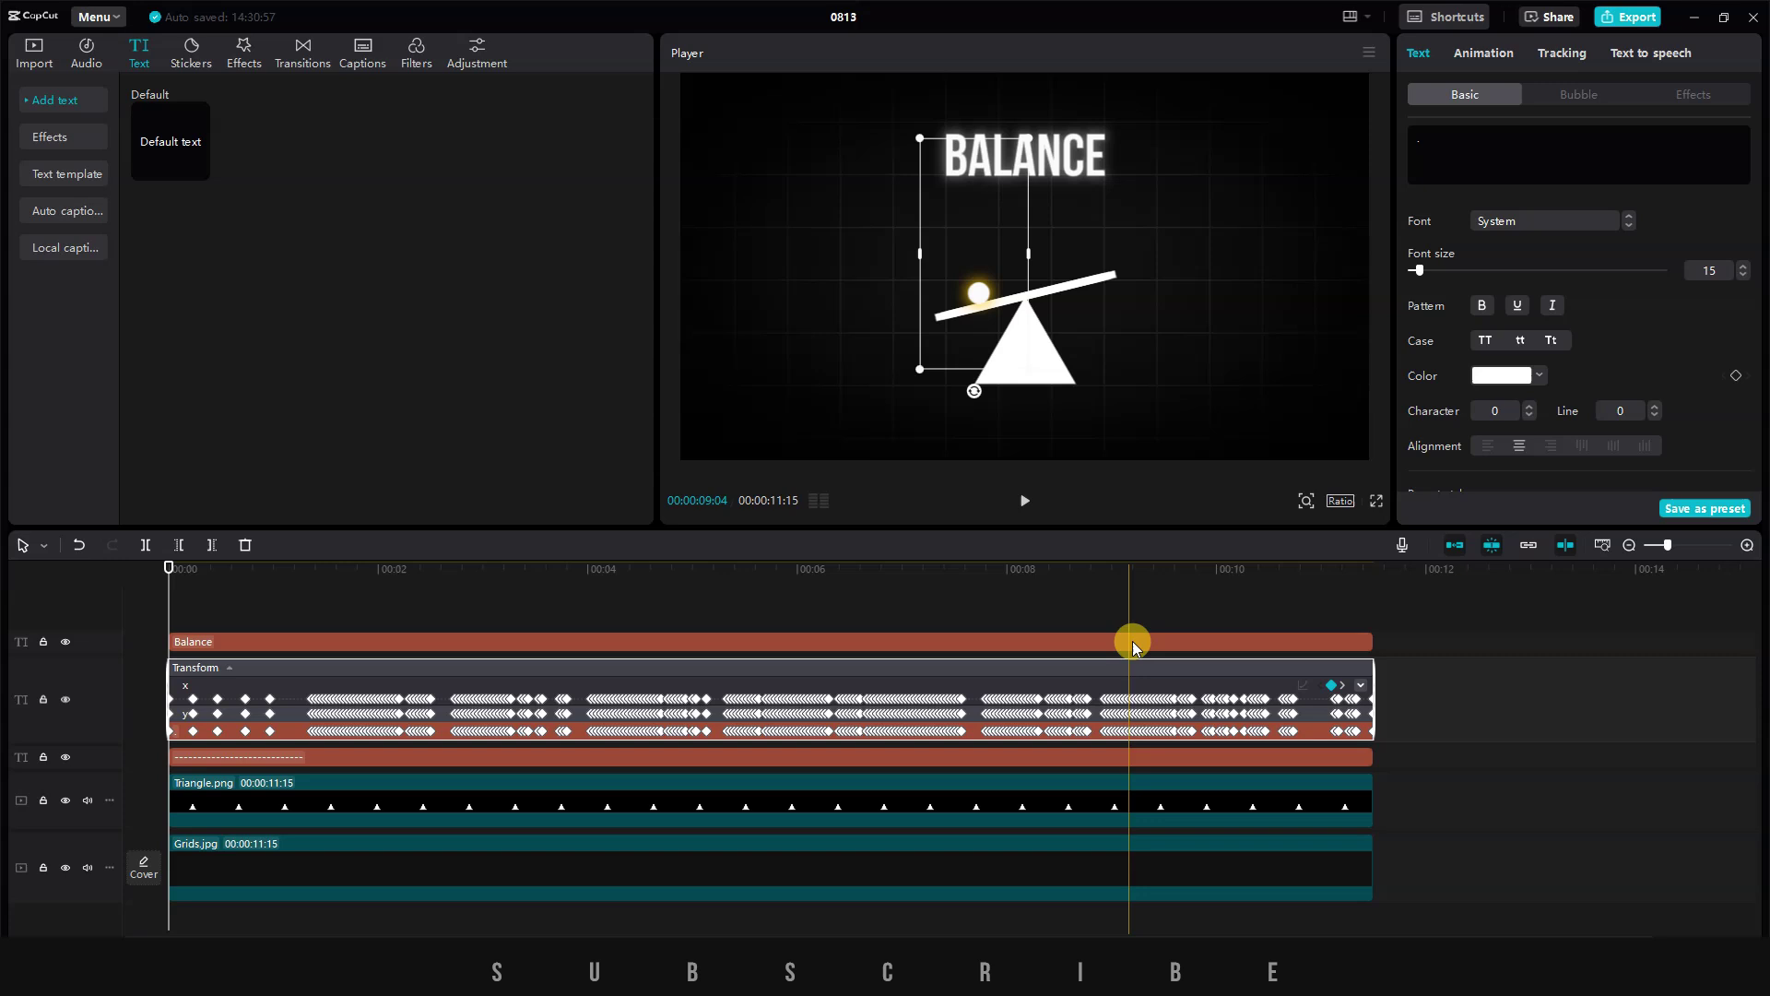
{"action": "left_click", "coordinate": [1360, 688]}
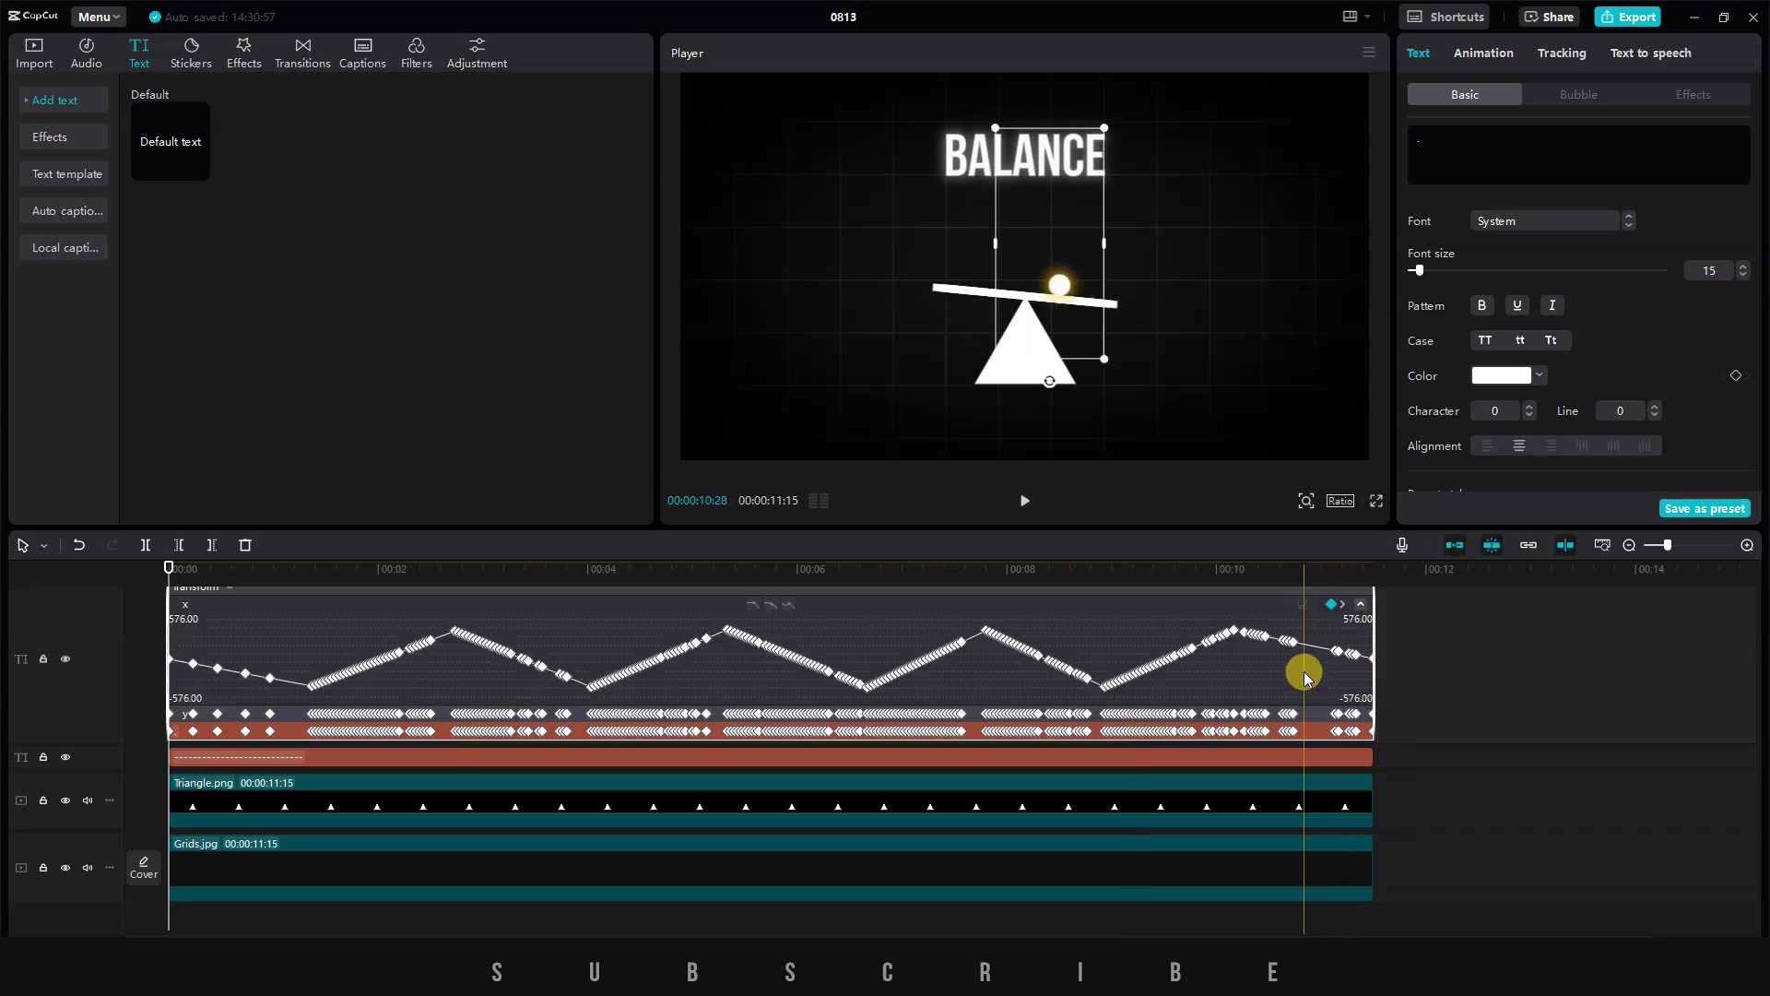
- Select all X position keyframes of the ball and apply the Ease Out 2 graph to them
{"action": "left_click_drag", "start_coordinate": [1373, 645], "coordinate": [5, 733]}
{"action": "left_click", "coordinate": [1302, 609]}
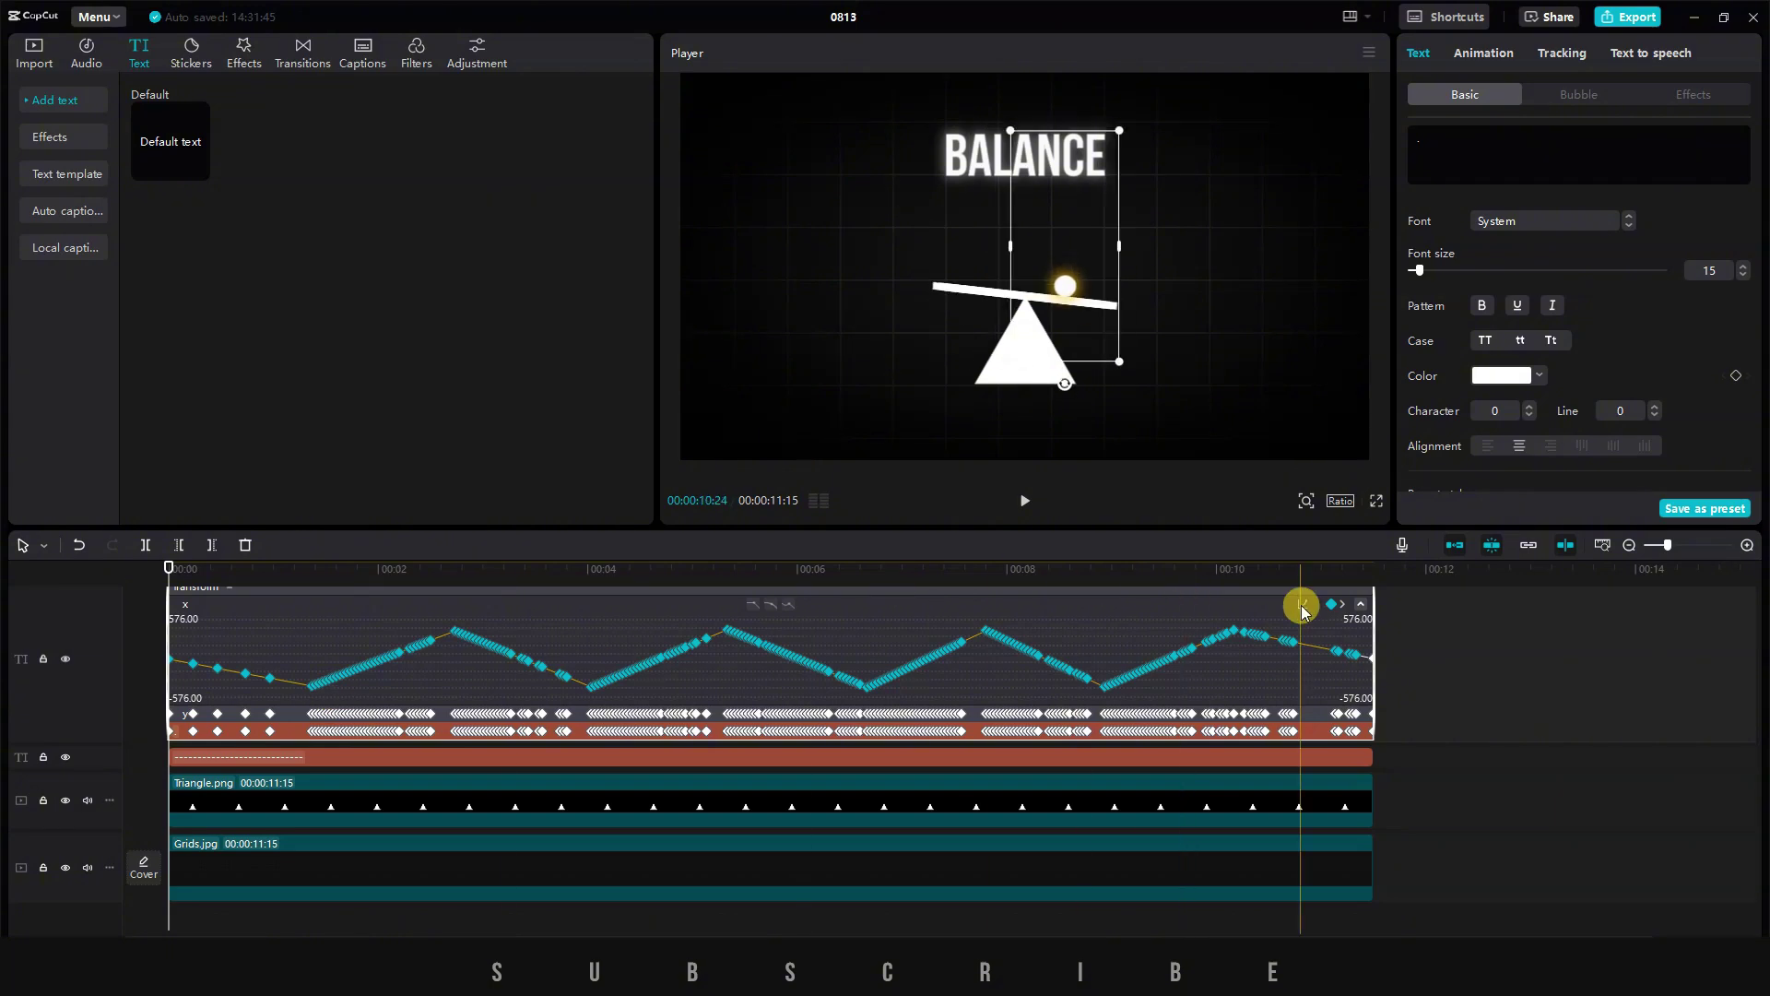
{"action": "left_click", "coordinate": [1302, 609]}
{"action": "left_click", "coordinate": [1640, 670]}
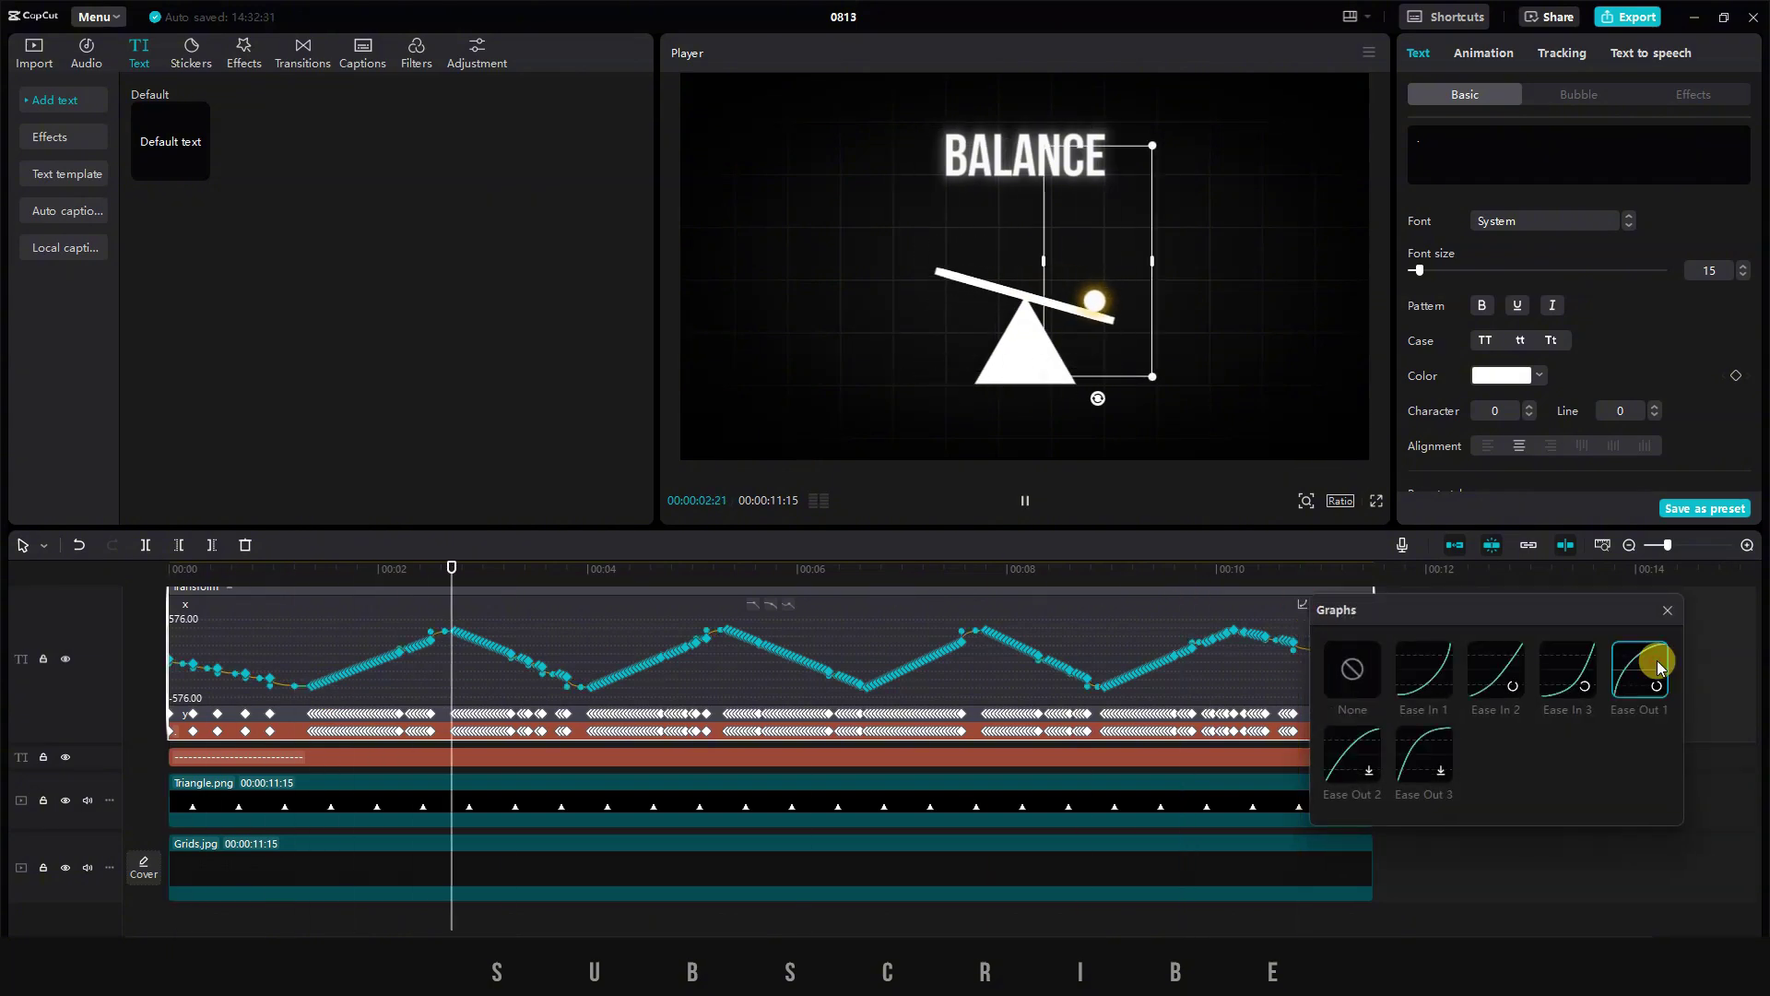
{"action": "left_click", "coordinate": [1355, 755]}
{"action": "left_click", "coordinate": [1421, 756]}
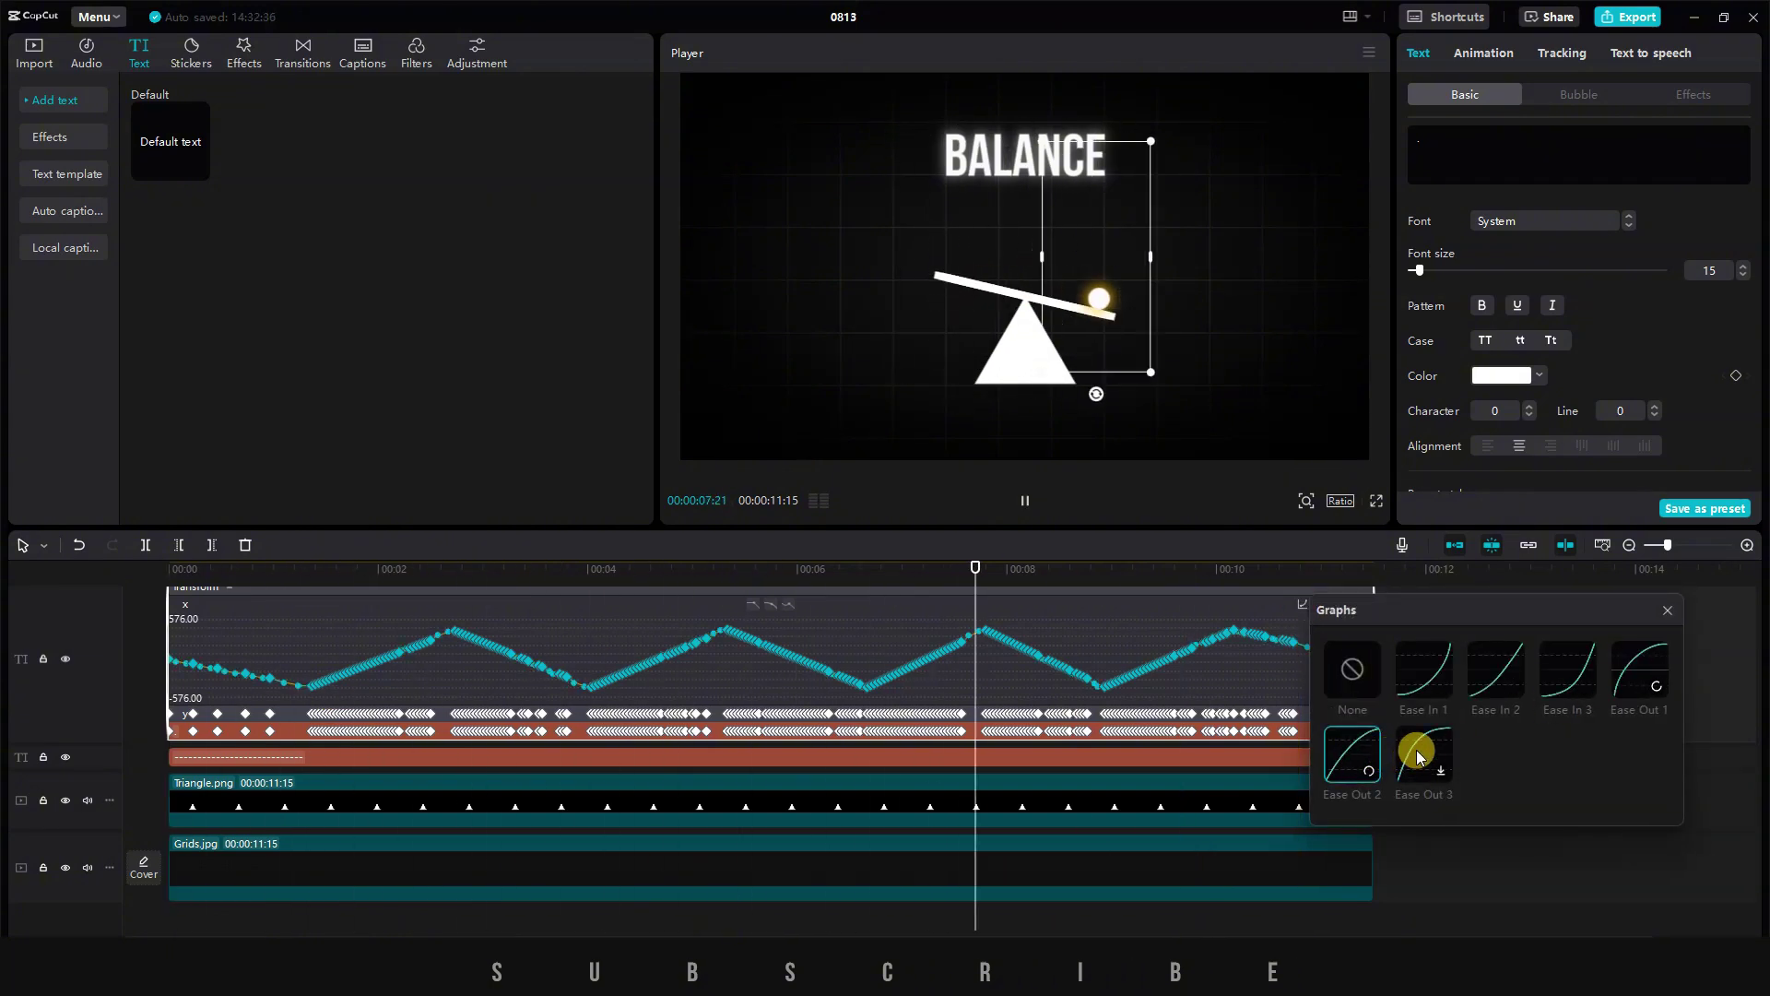
{"action": "left_click", "coordinate": [1353, 752]}
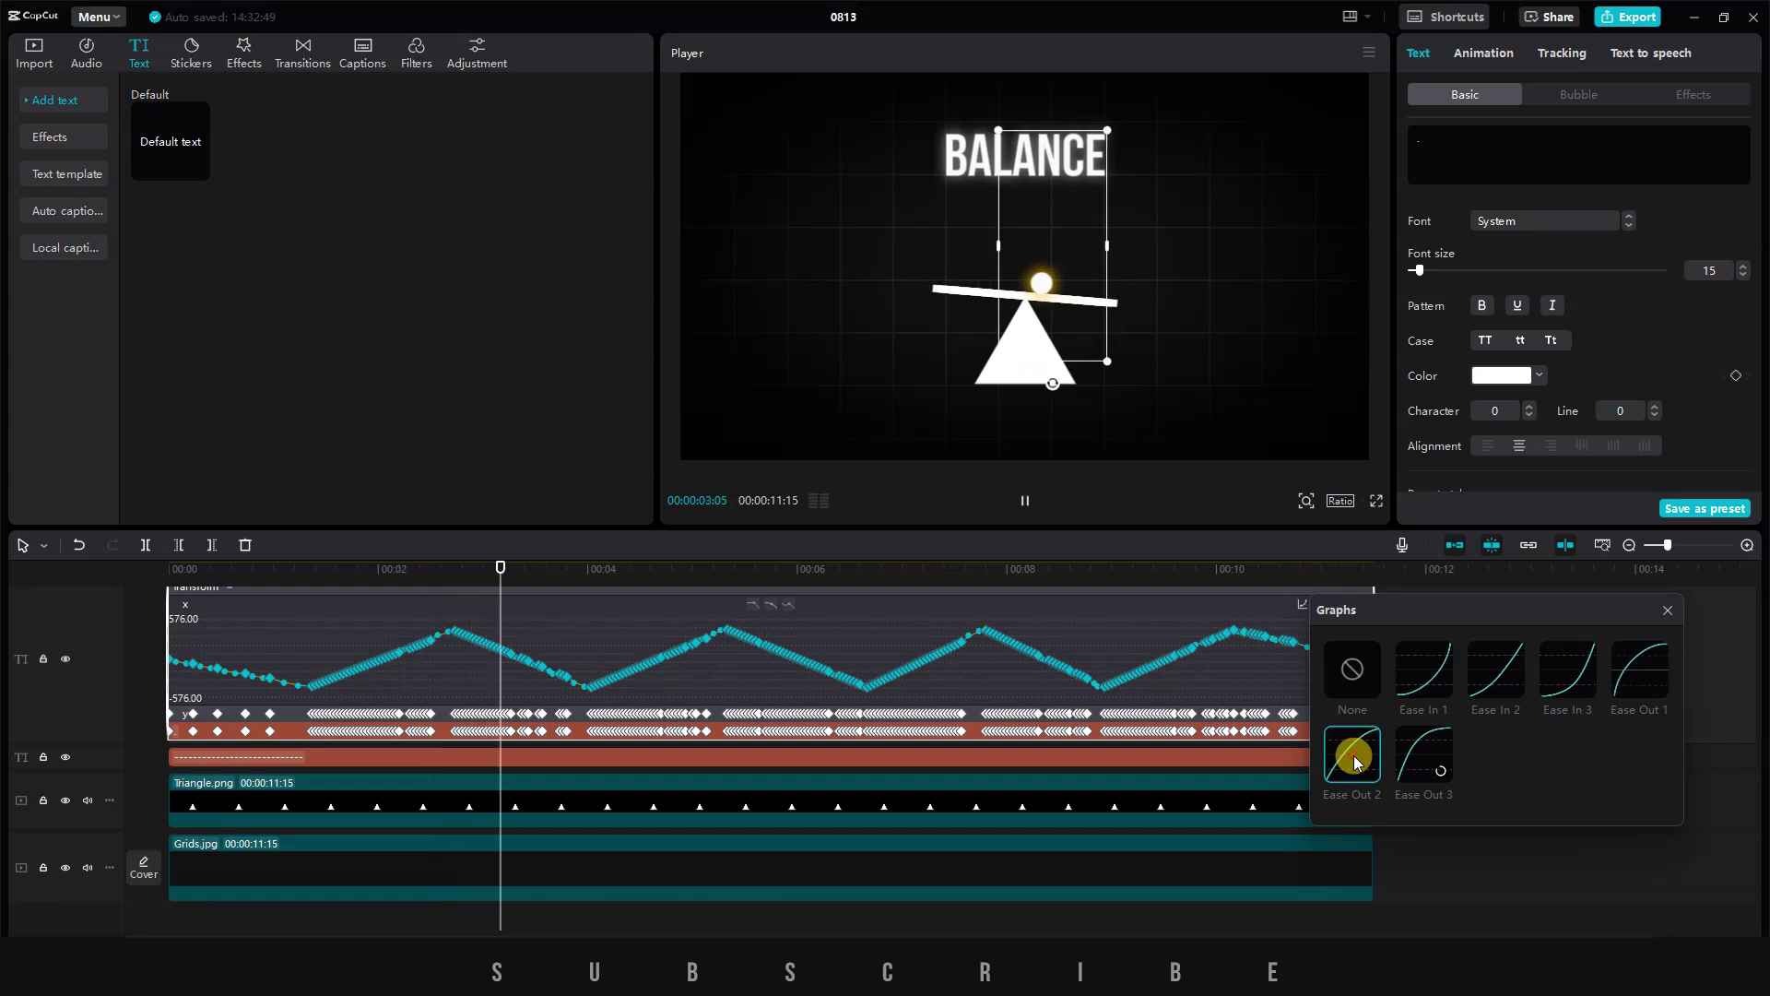
{"action": "left_click", "coordinate": [1667, 610]}
- Hide the keyframe animation of the ball's text clip
{"action": "key", "text": "alt+k"}
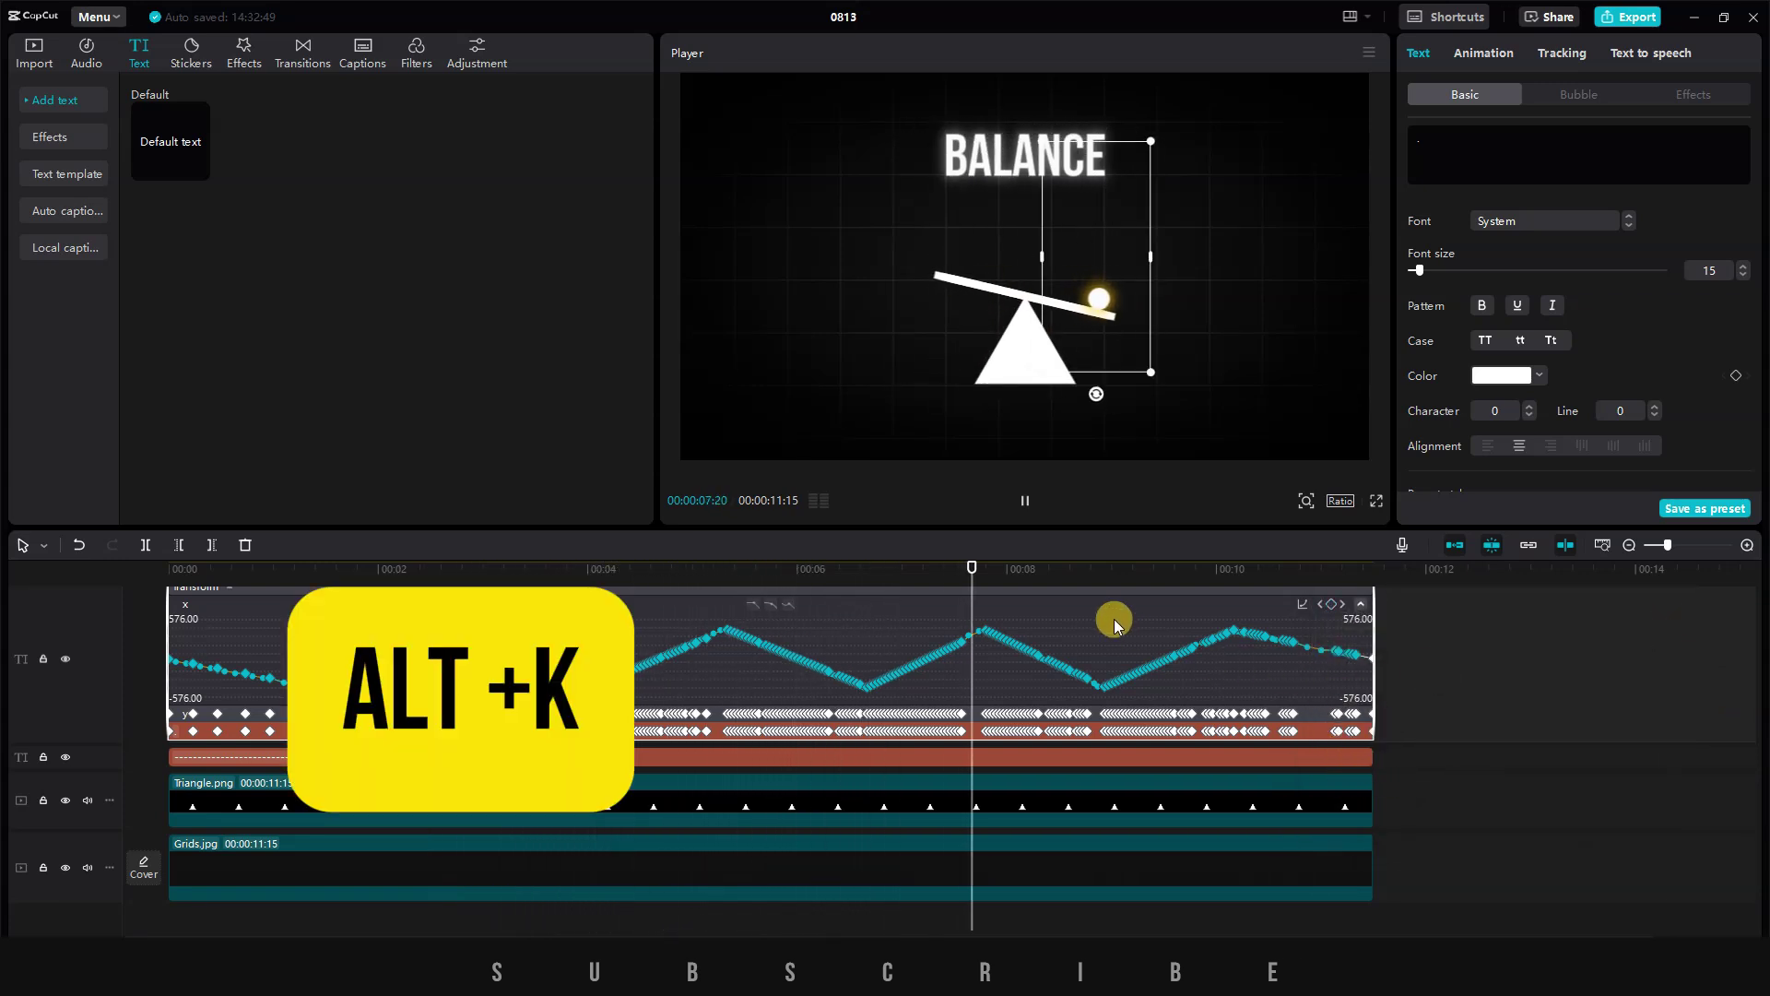
{"action": "right_click", "coordinate": [1108, 617]}
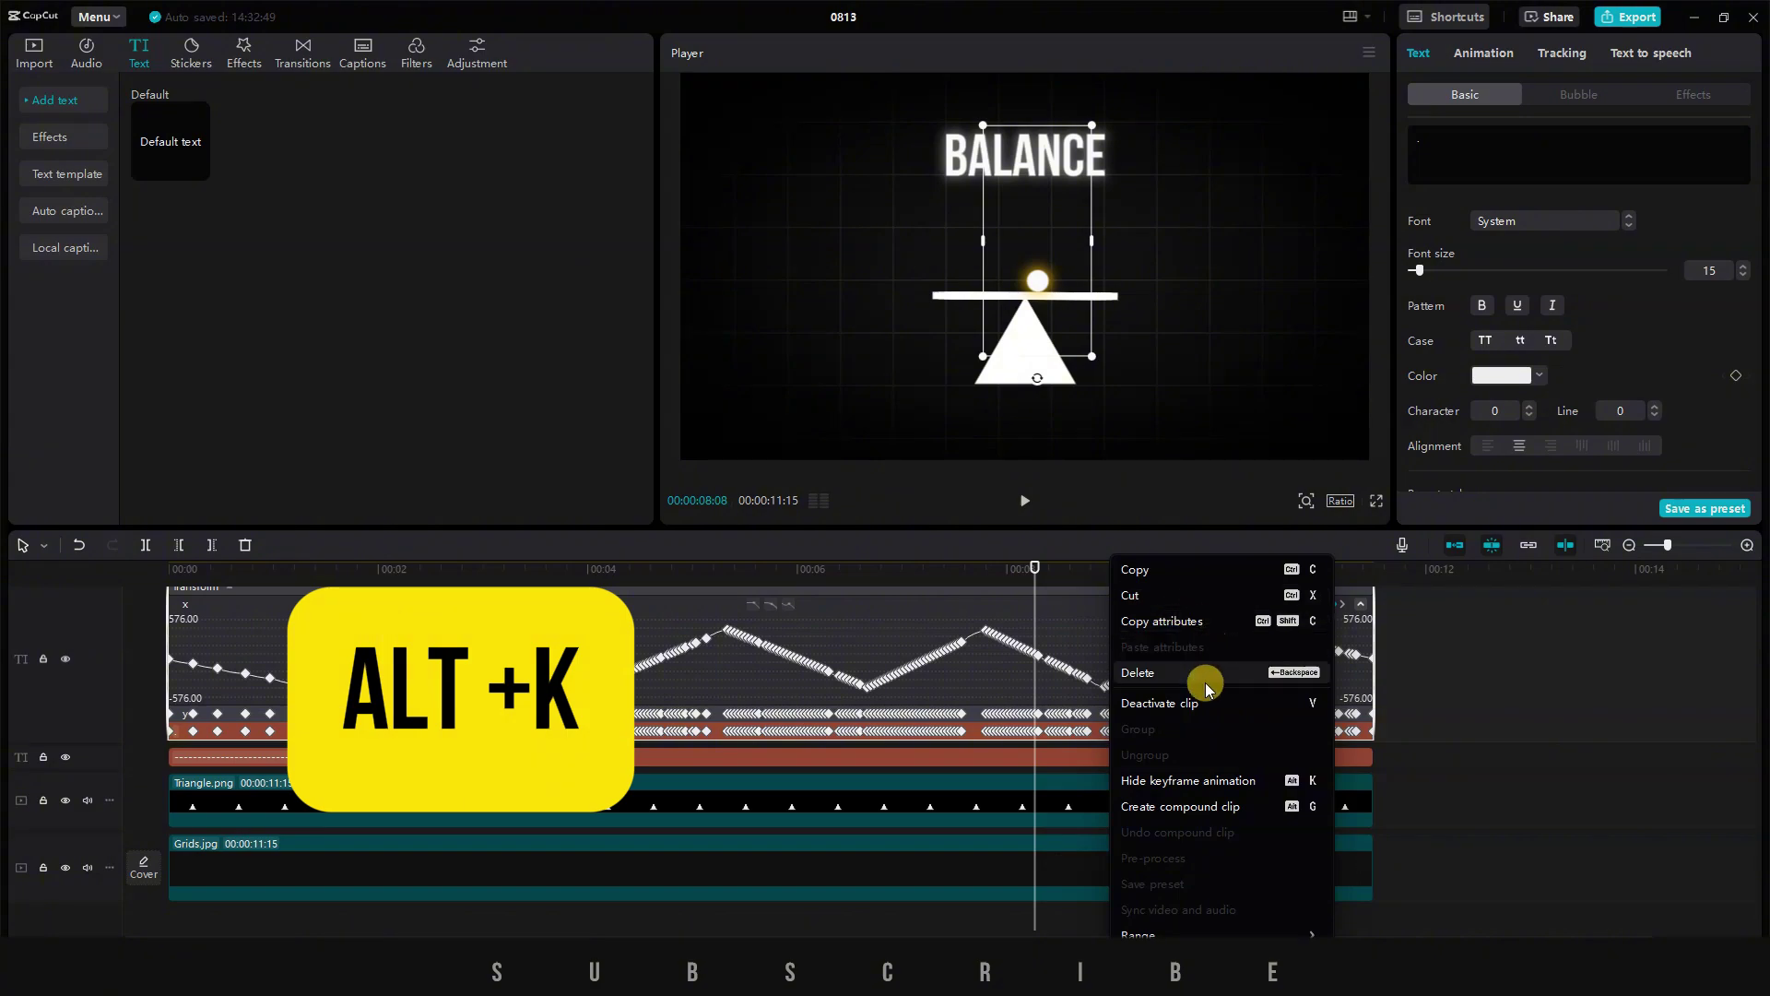
{"action": "left_click", "coordinate": [1173, 781]}
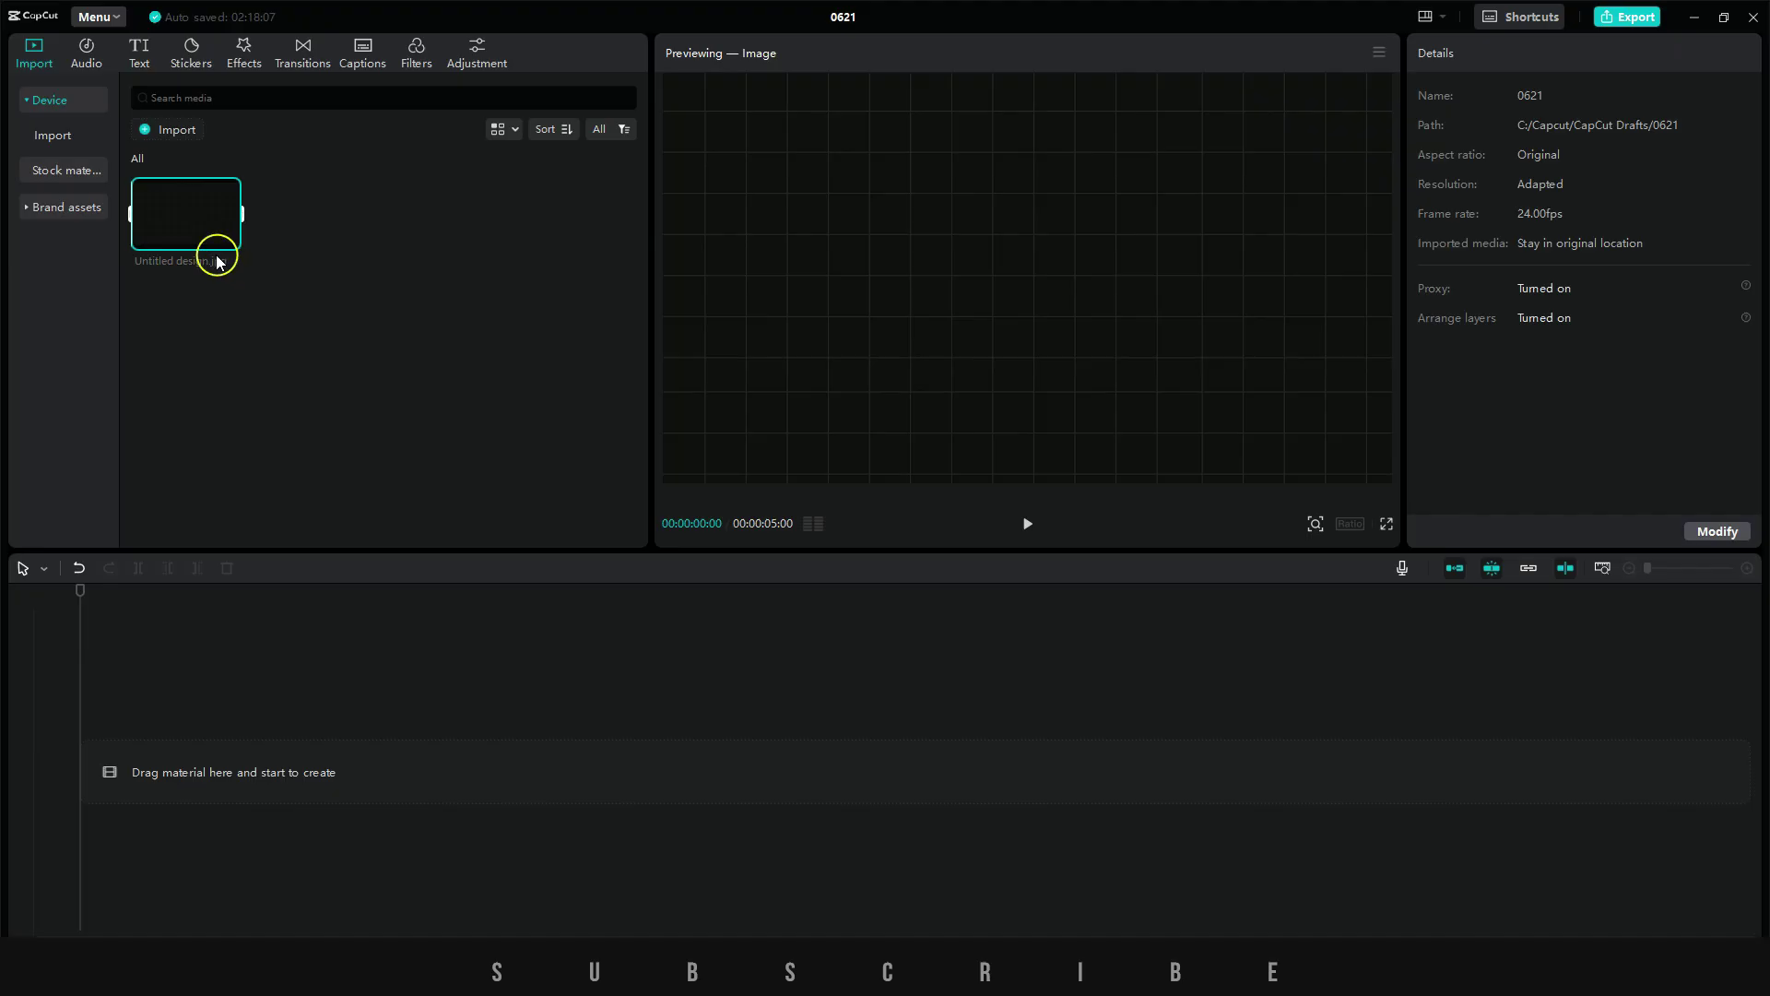
- Place Untitled design.jpg at the start of the 0621 project's timeline and darken its edges with a vignette
{"action": "left_click_drag", "start_coordinate": [217, 260], "coordinate": [146, 728]}
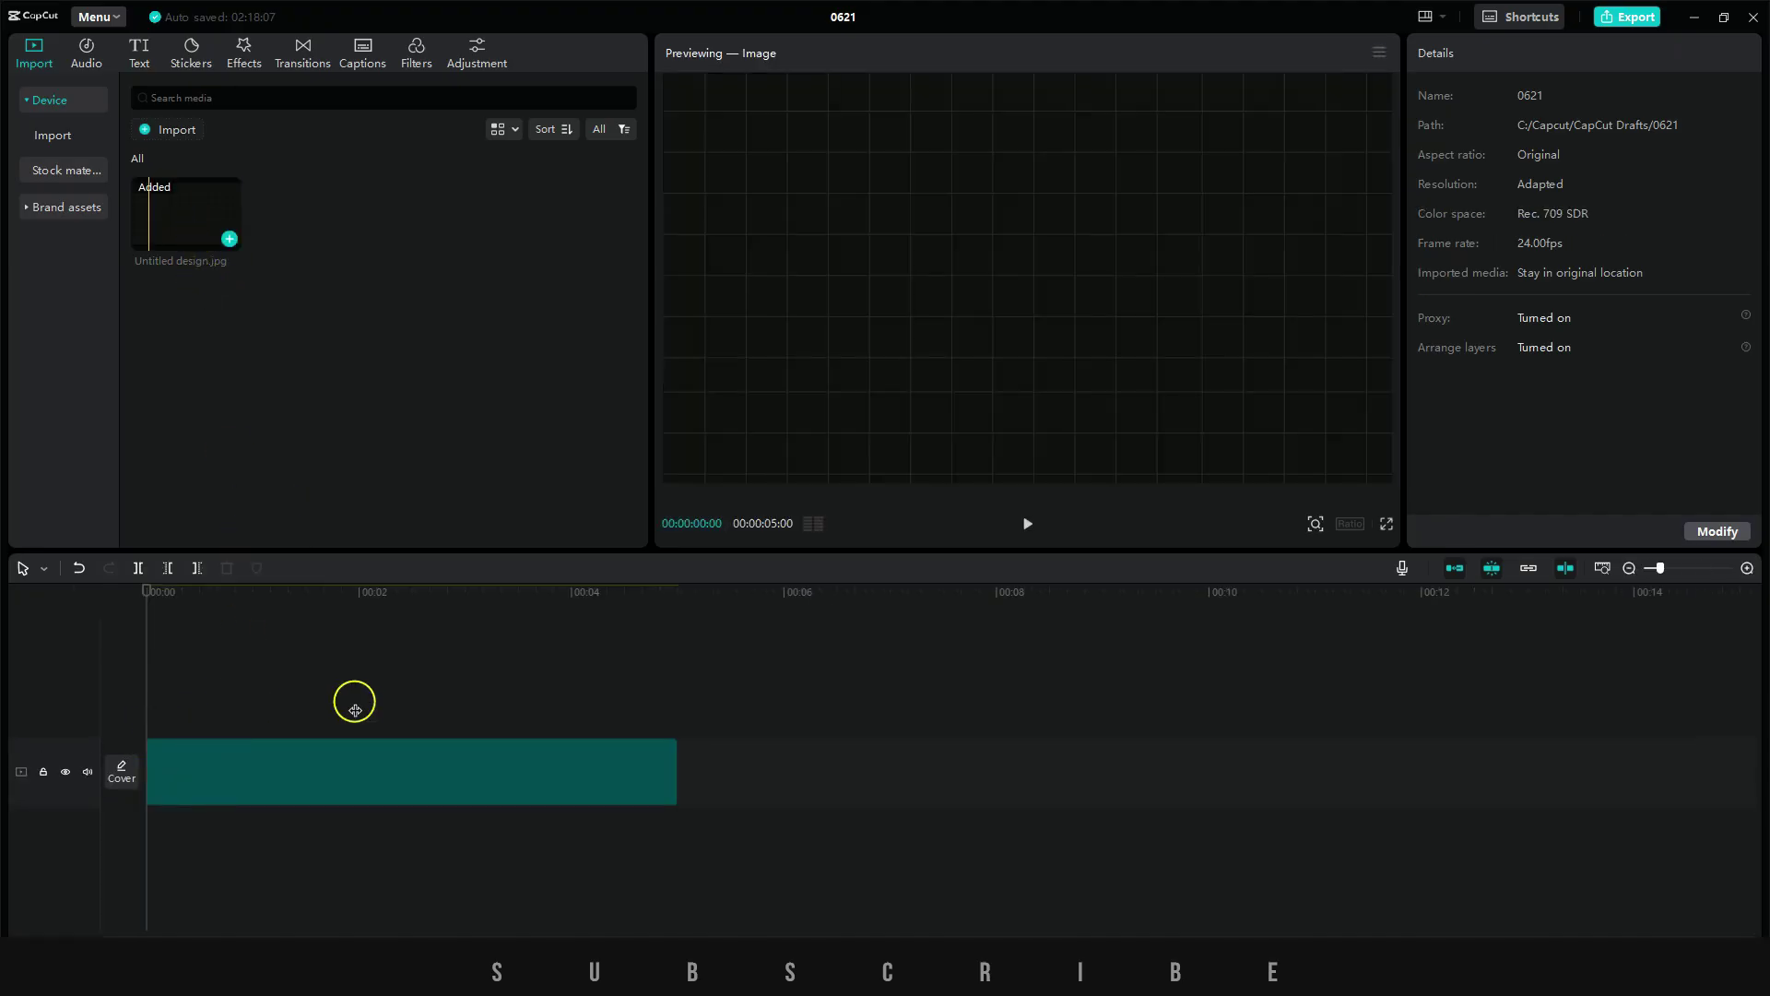
{"action": "left_click", "coordinate": [1591, 52]}
{"action": "scroll", "coordinate": [1597, 349], "scroll_direction": "down", "scroll_amount": 5}
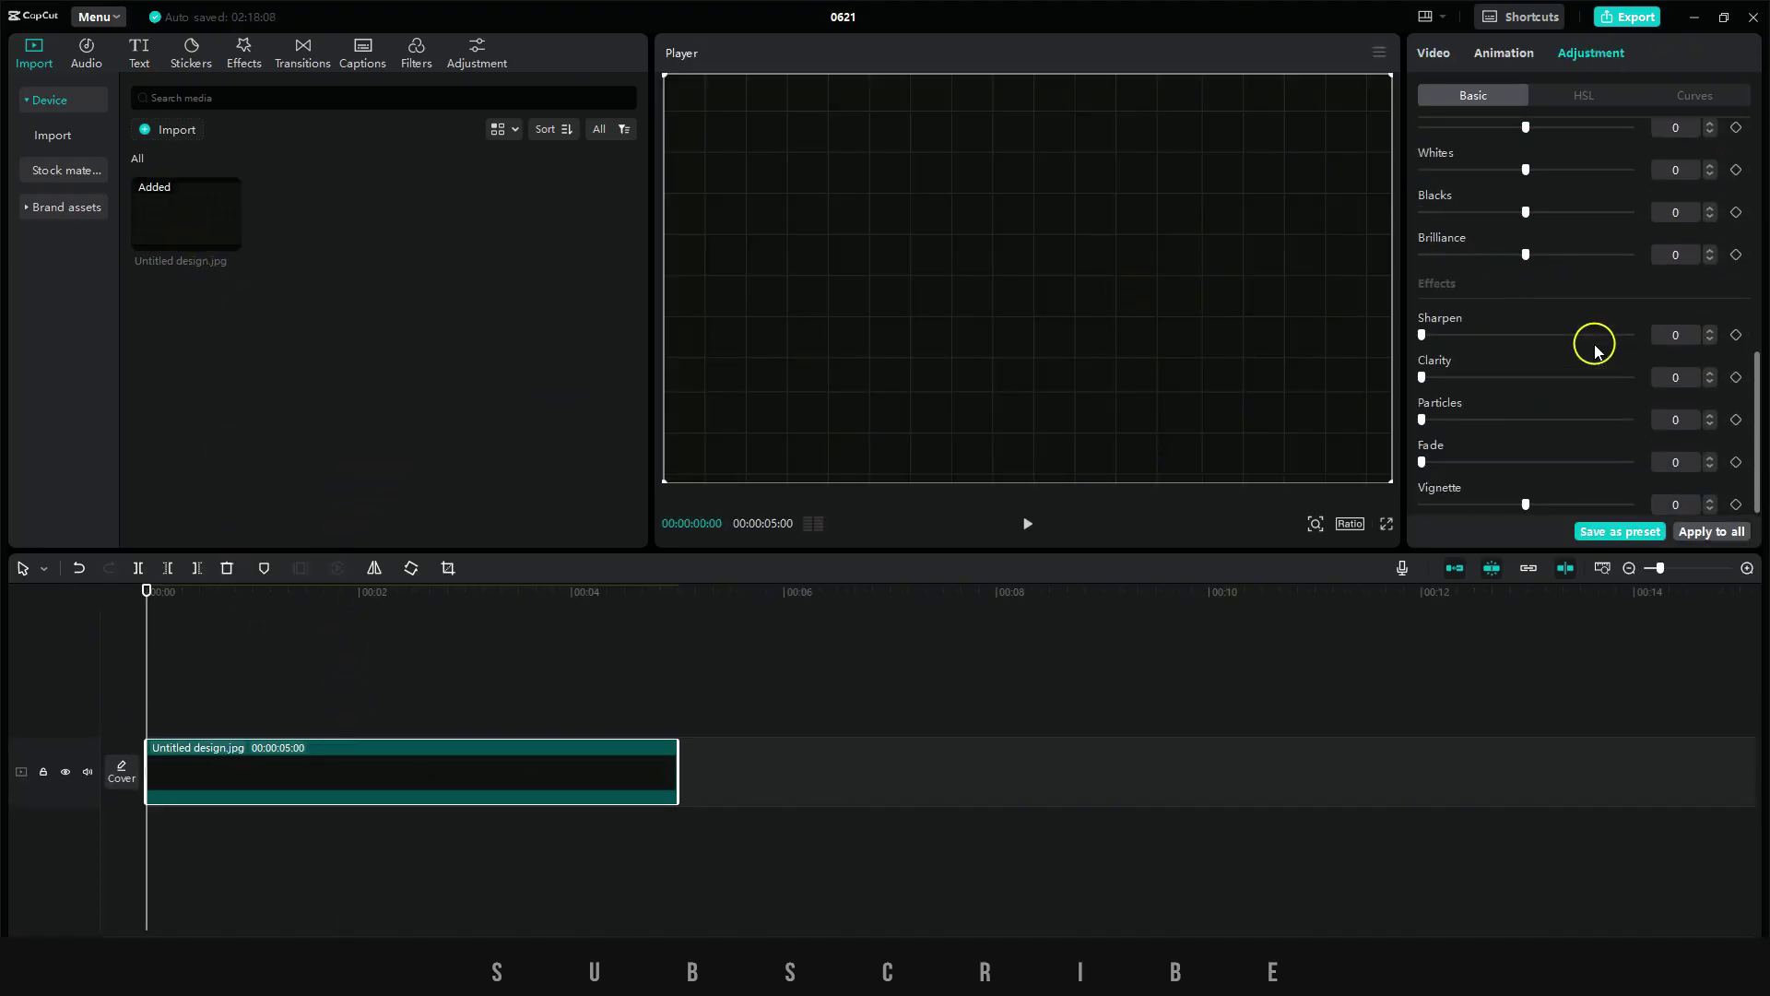
- Add a default text above the background image and extend it to the image's 5-second length
{"action": "left_click", "coordinate": [142, 56]}
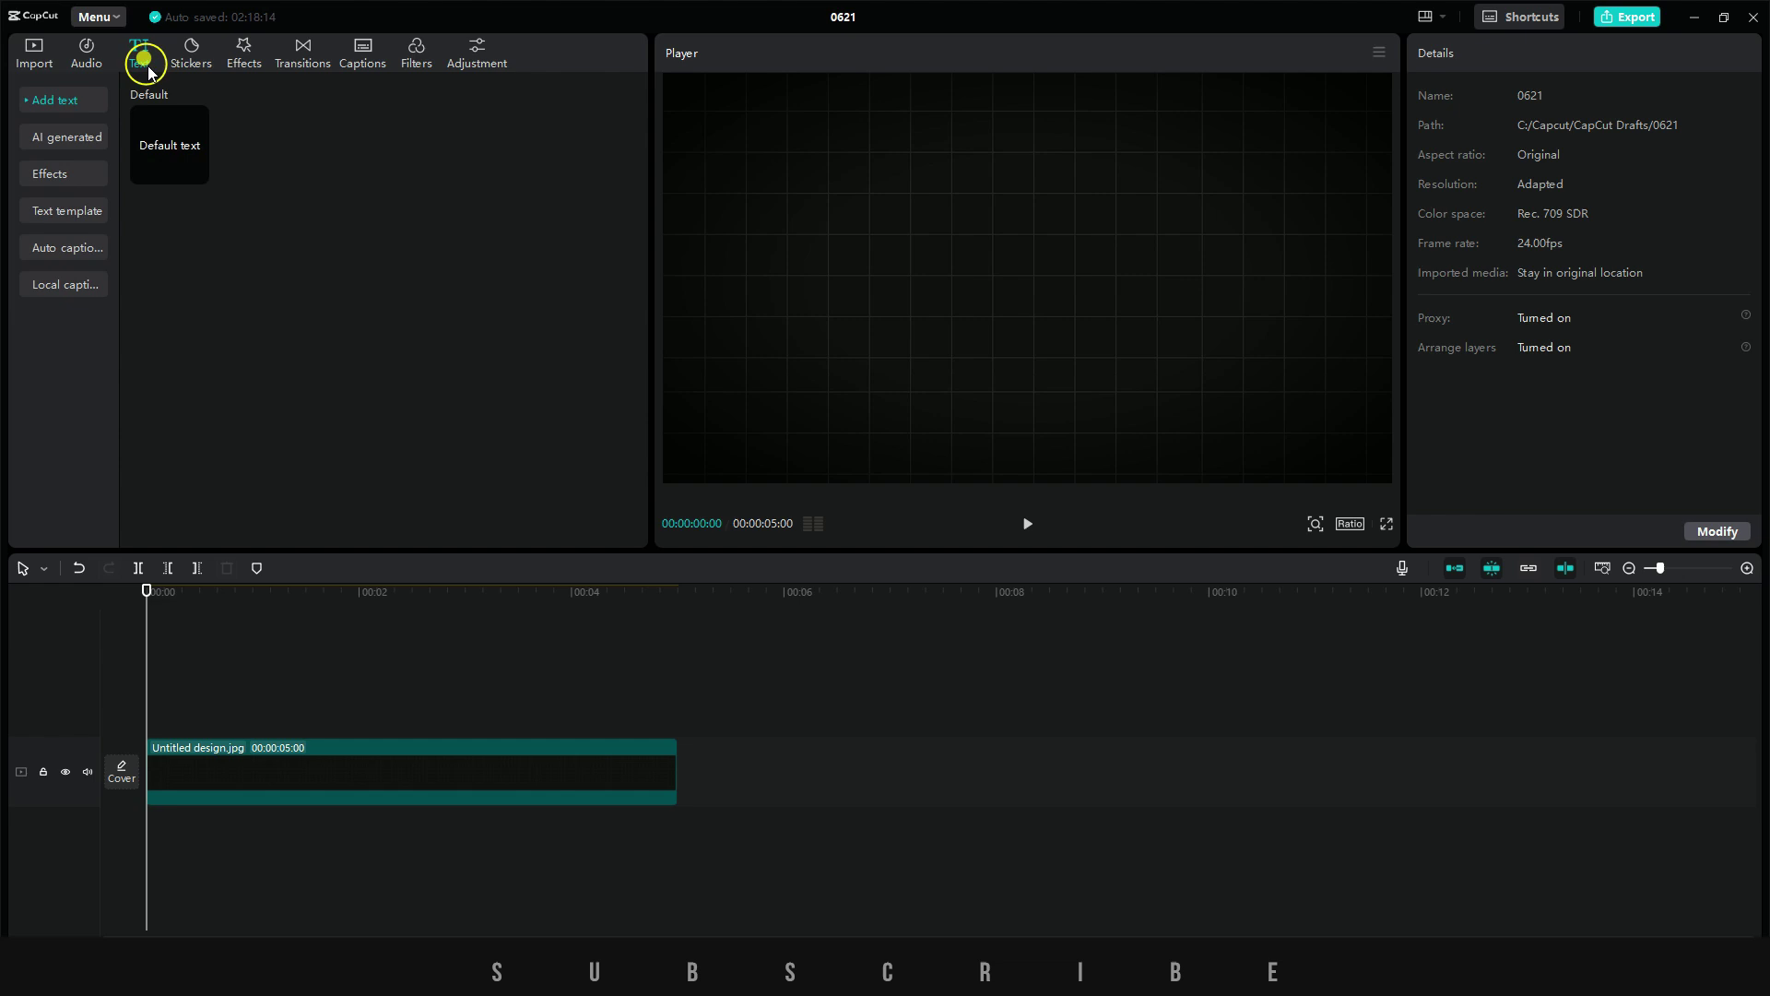
{"action": "left_click", "coordinate": [204, 180]}
{"action": "left_click", "coordinate": [198, 173]}
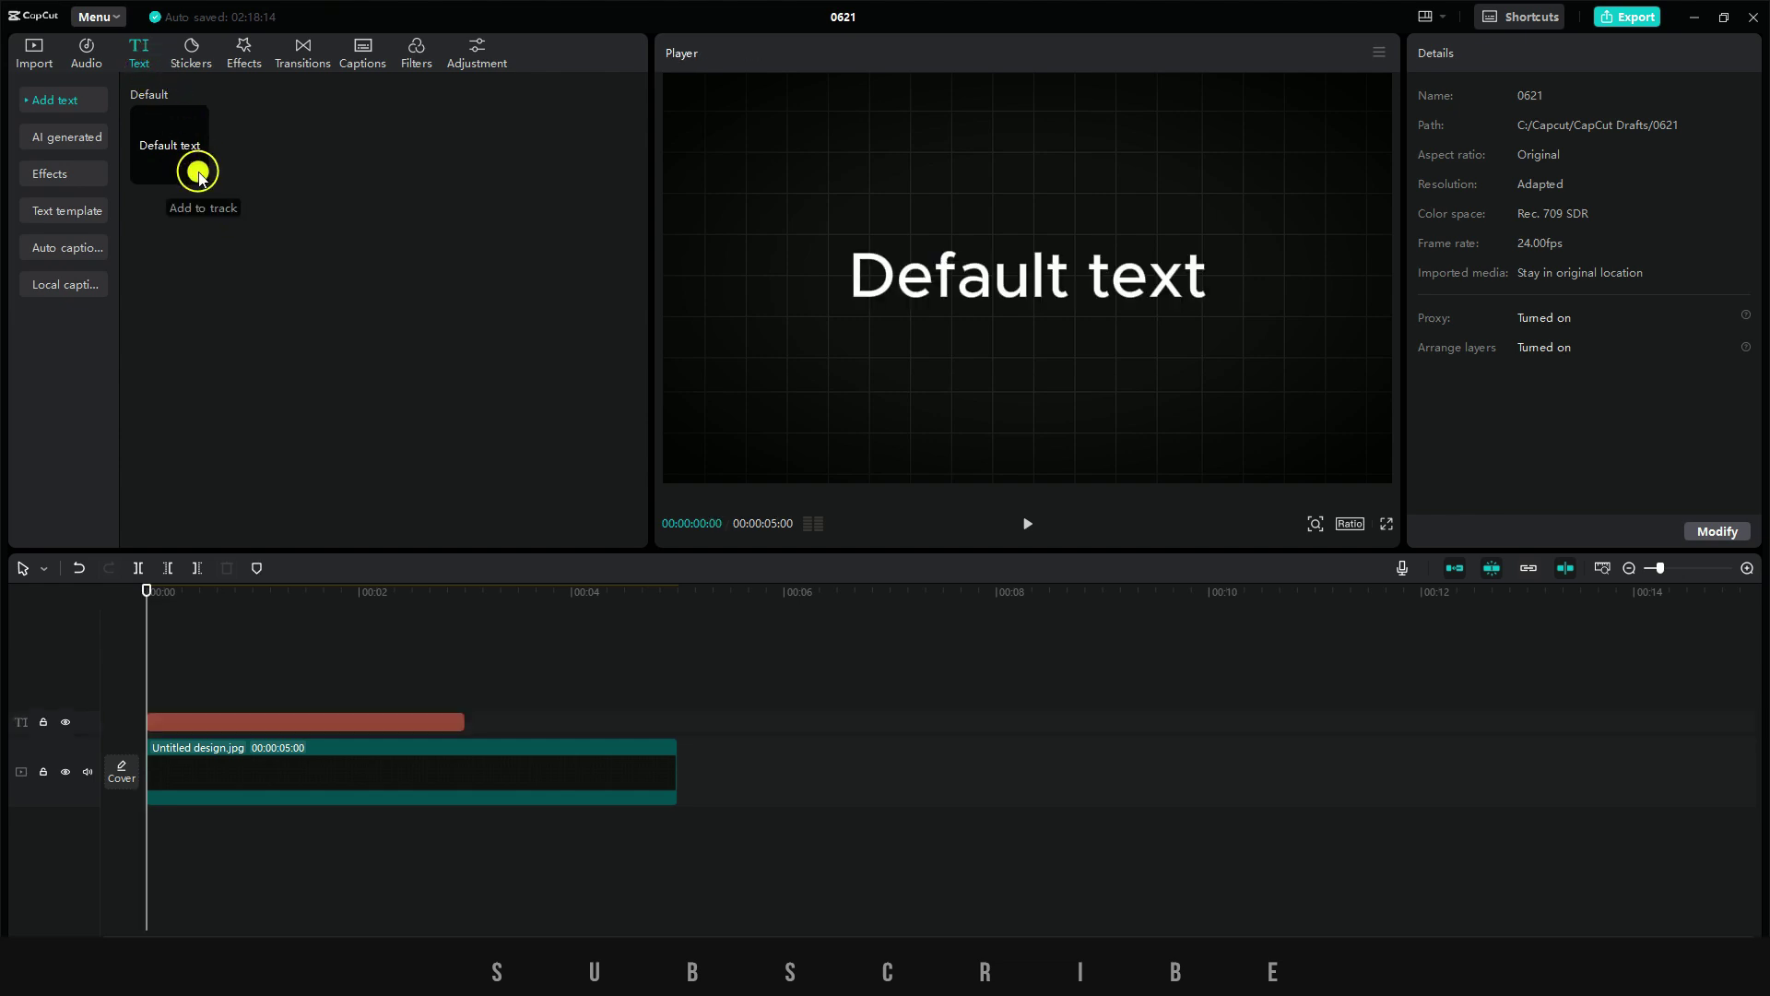
{"action": "left_click_drag", "start_coordinate": [463, 722], "coordinate": [678, 722]}
- Change the text to "1 2 3 4 5 6 7 8 9" in Komika Axis and move it to the lower part of the frame
{"action": "left_click_drag", "start_coordinate": [1512, 139], "coordinate": [1465, 140]}
{"action": "key", "text": "ctrl+a"}
{"action": "type", "text": "123456789"}
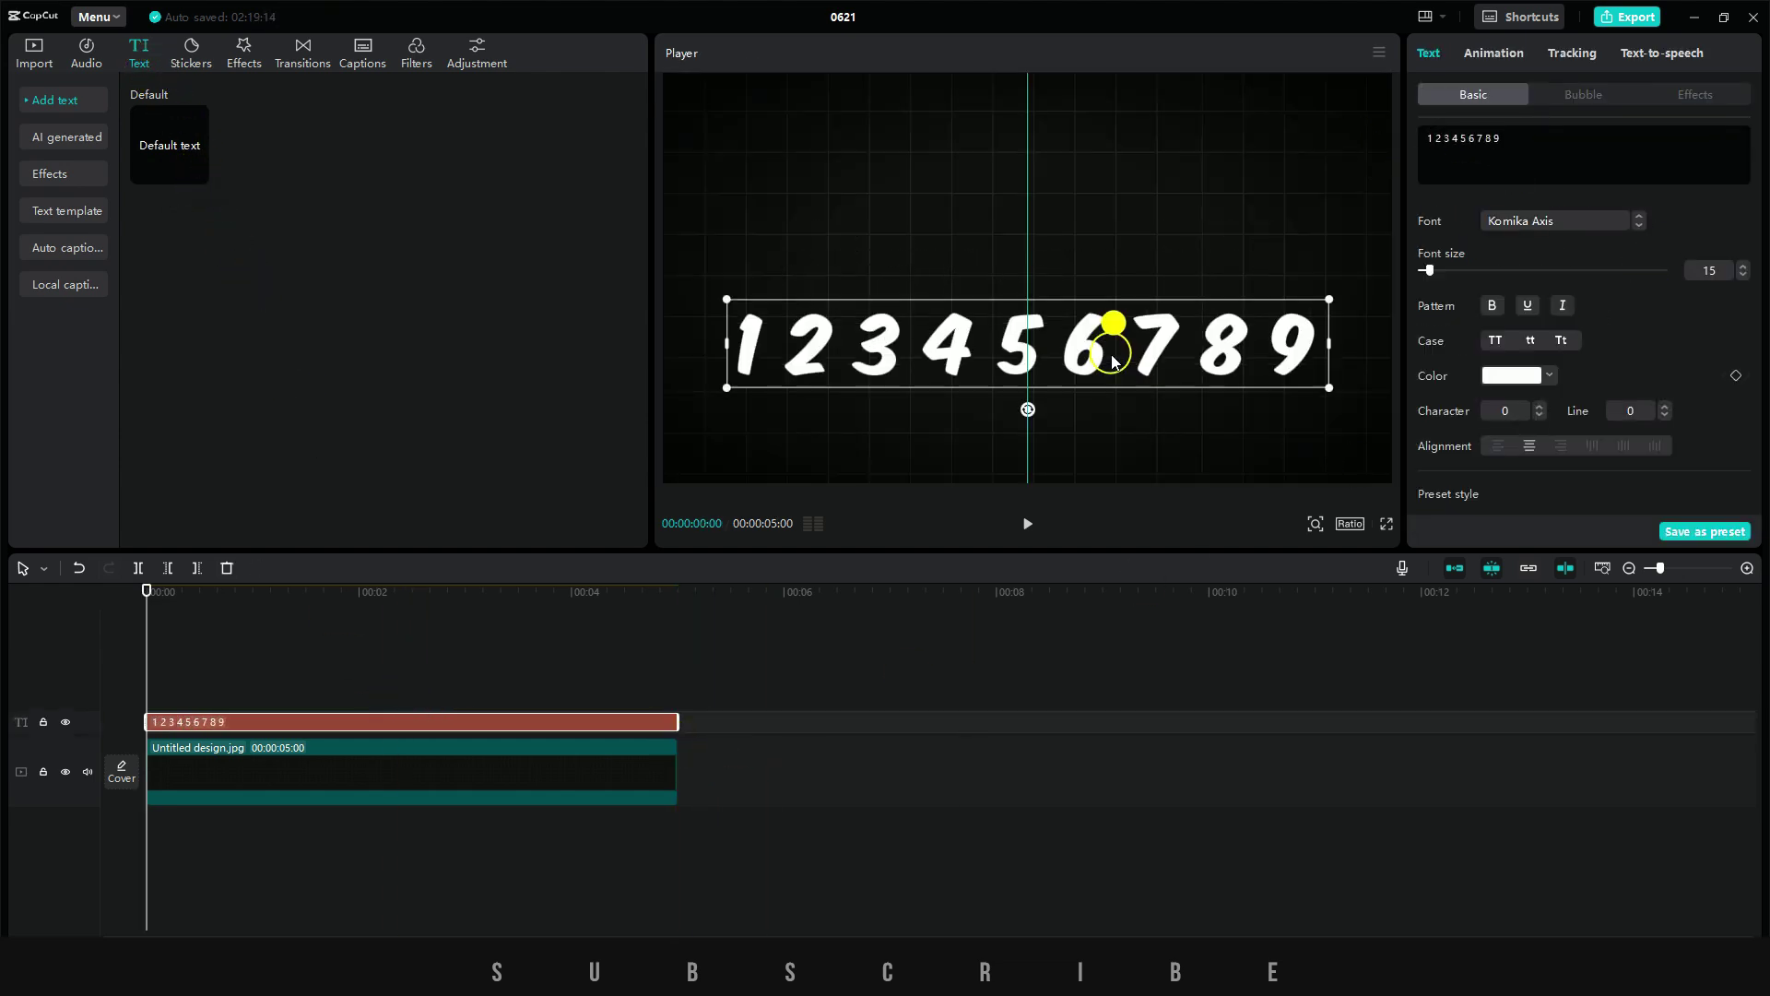
{"action": "left_click_drag", "start_coordinate": [1118, 344], "coordinate": [1118, 407]}
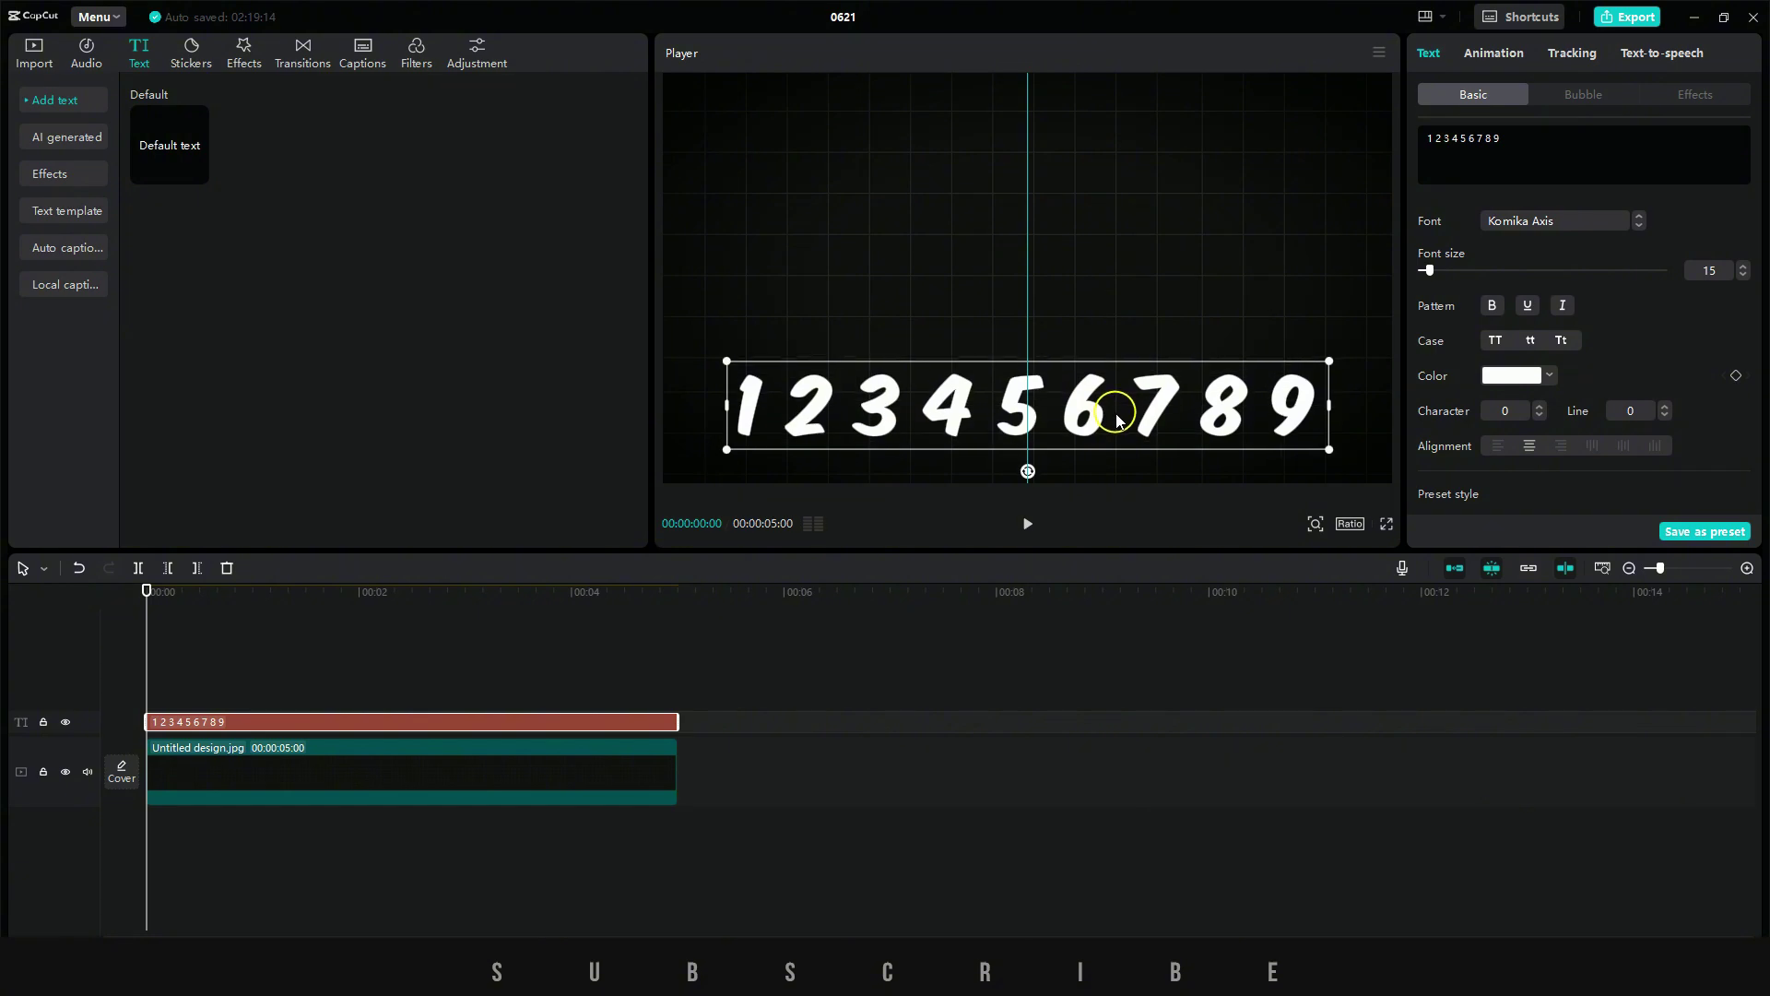
- Turn the number text clip into a compound clip
{"action": "left_click", "coordinate": [129, 687]}
{"action": "left_click", "coordinate": [213, 723]}
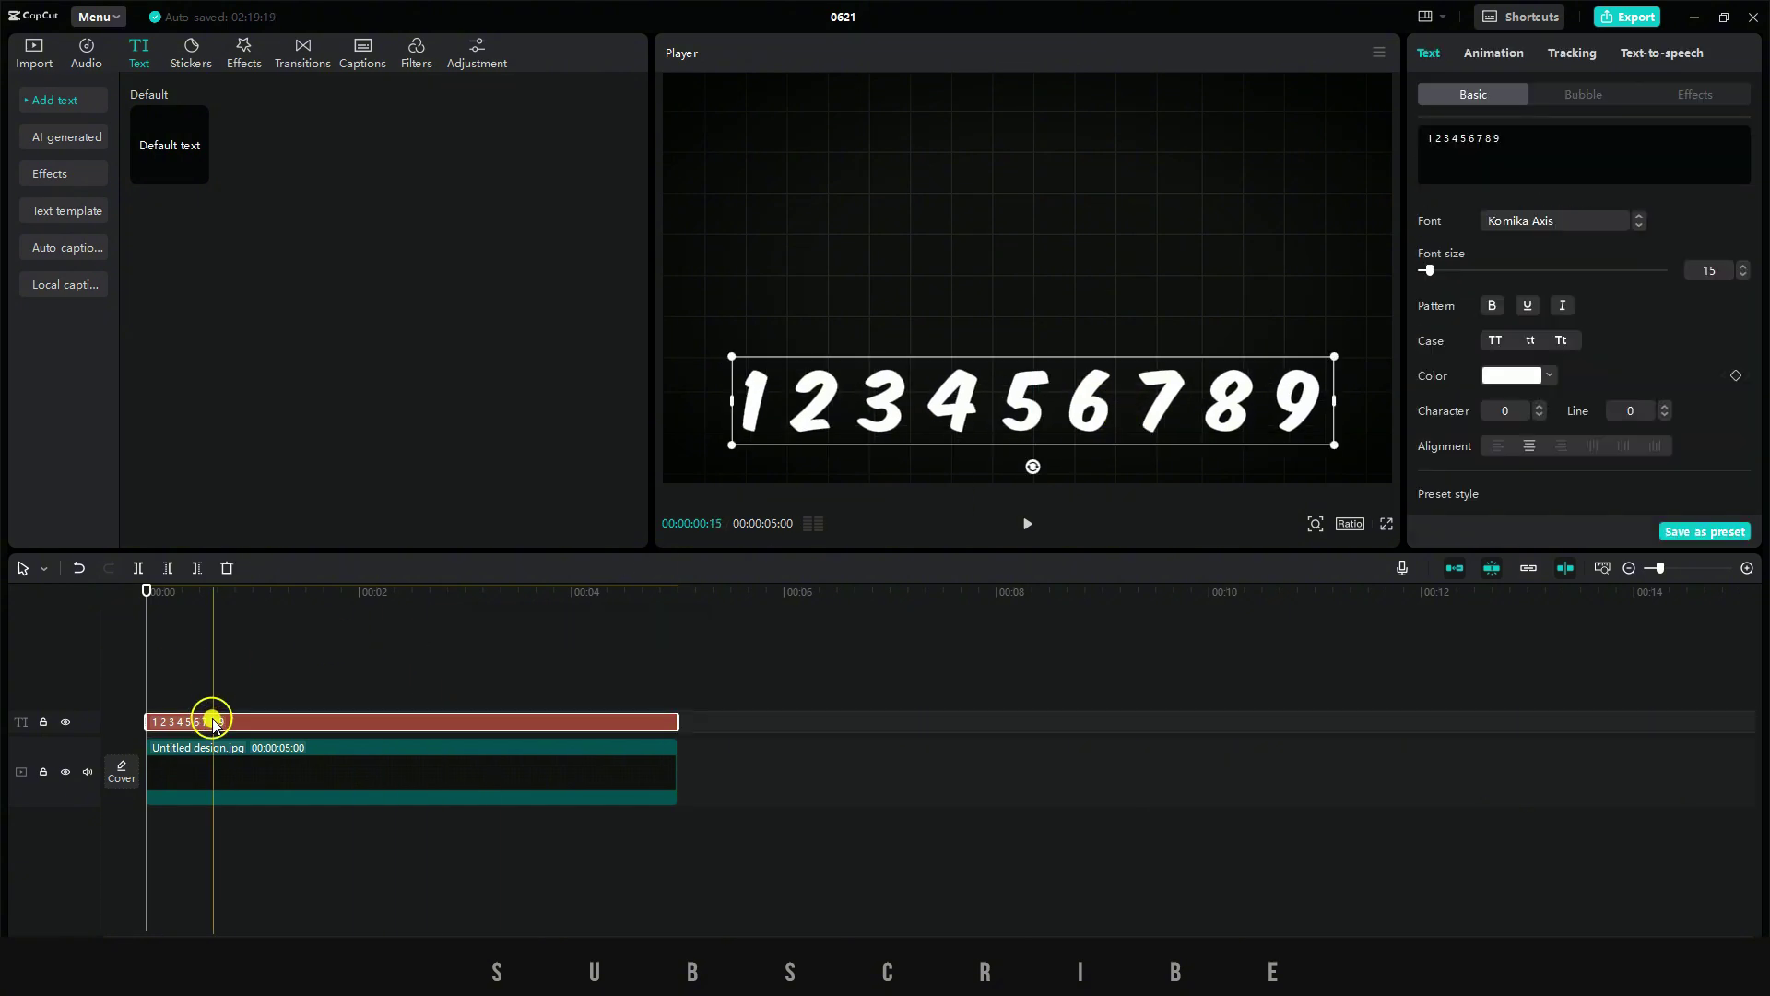
{"action": "right_click", "coordinate": [211, 721]}
{"action": "left_click", "coordinate": [291, 833]}
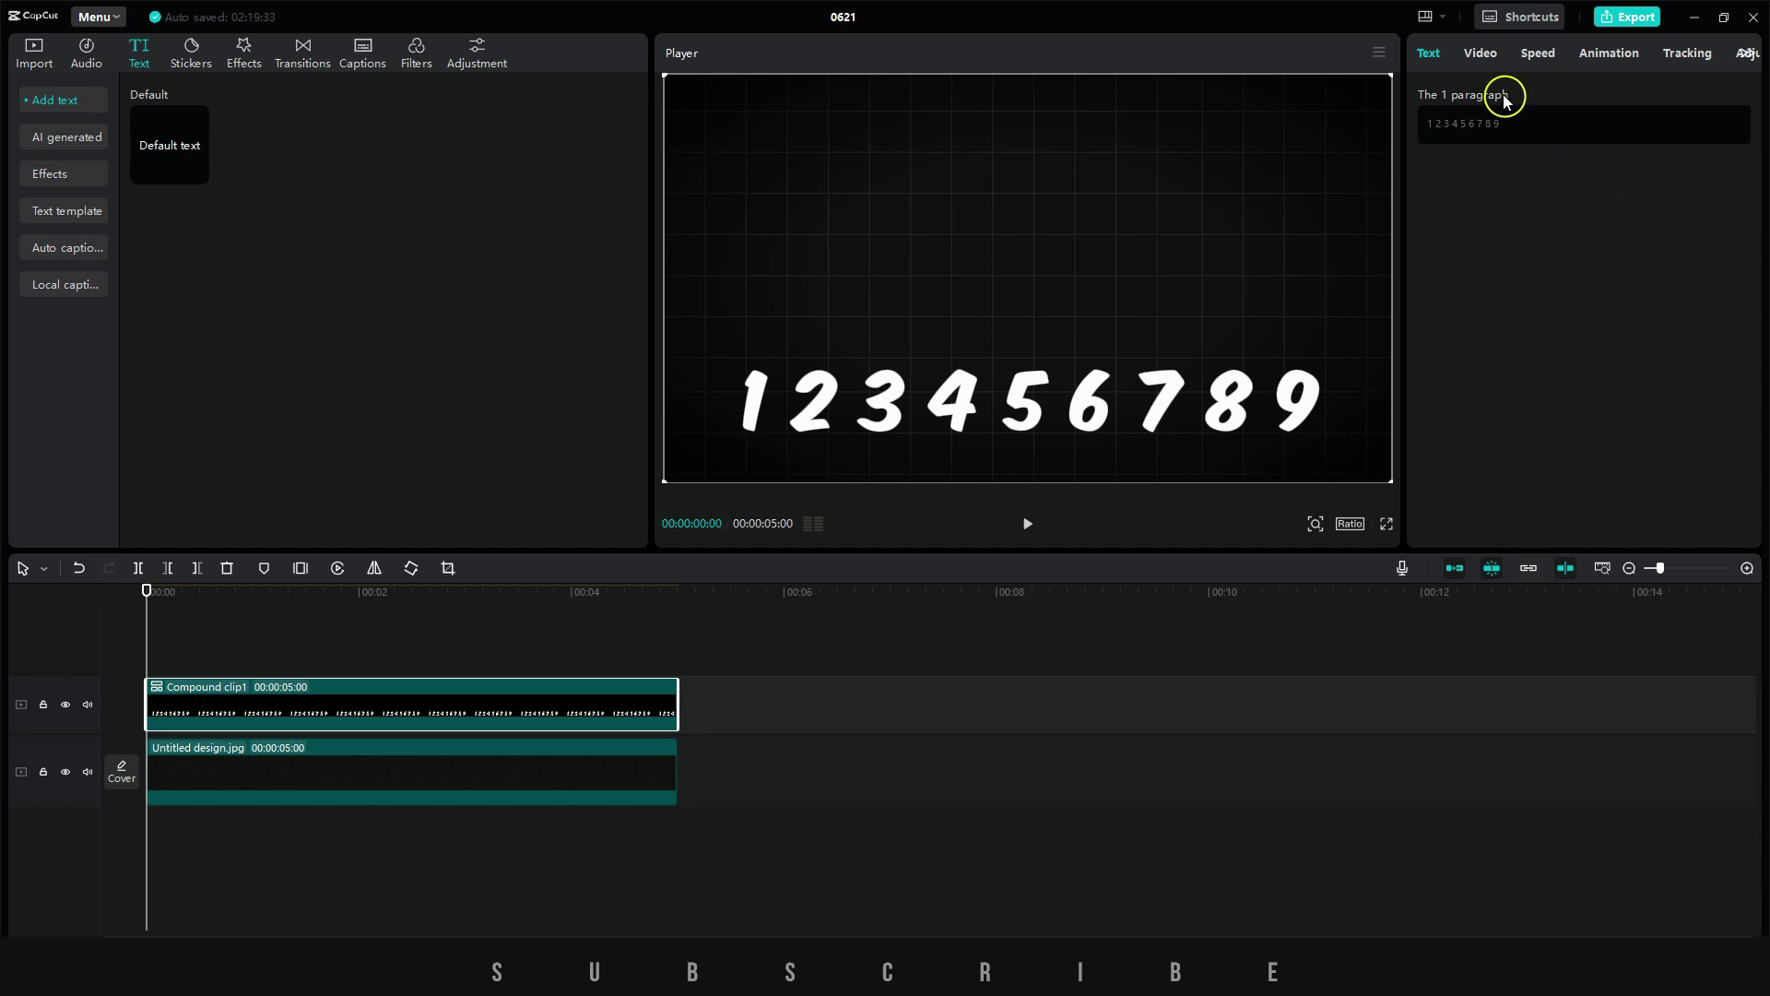
- Apply a circle mask with feather 10 to the compound clip, about 319 by 321 in size, and place it over the number 2
{"action": "left_click", "coordinate": [1481, 58]}
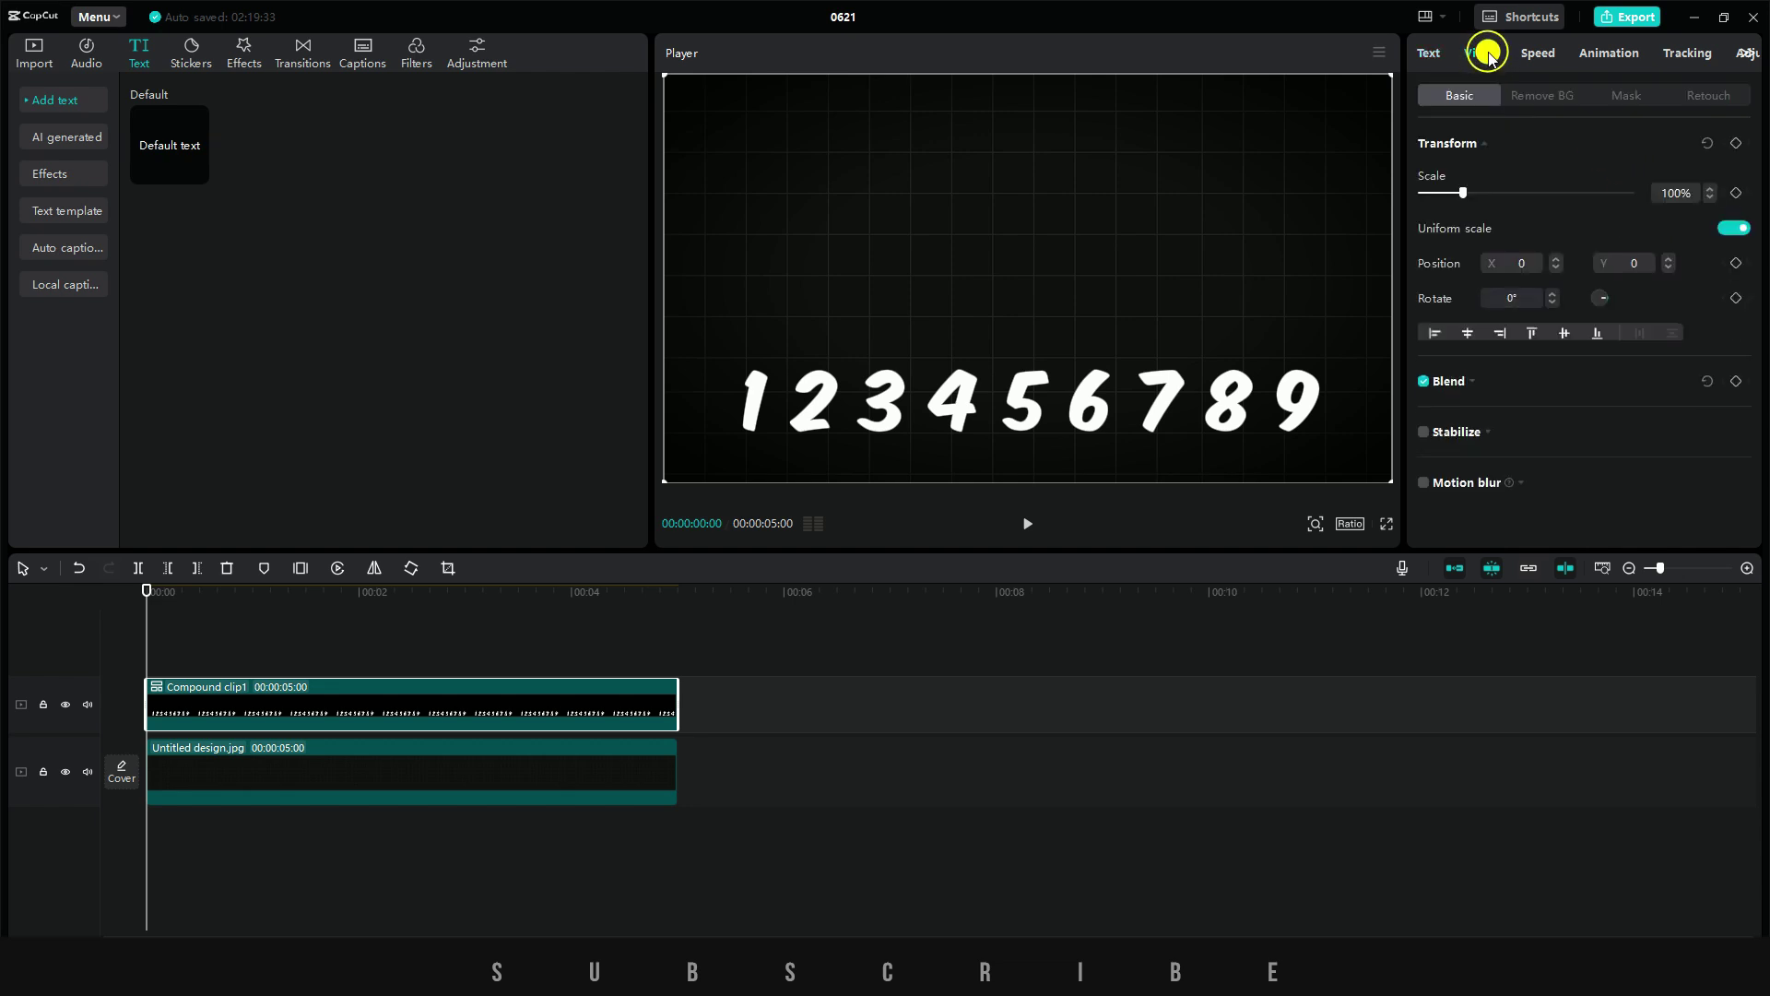
{"action": "left_click", "coordinate": [1631, 96]}
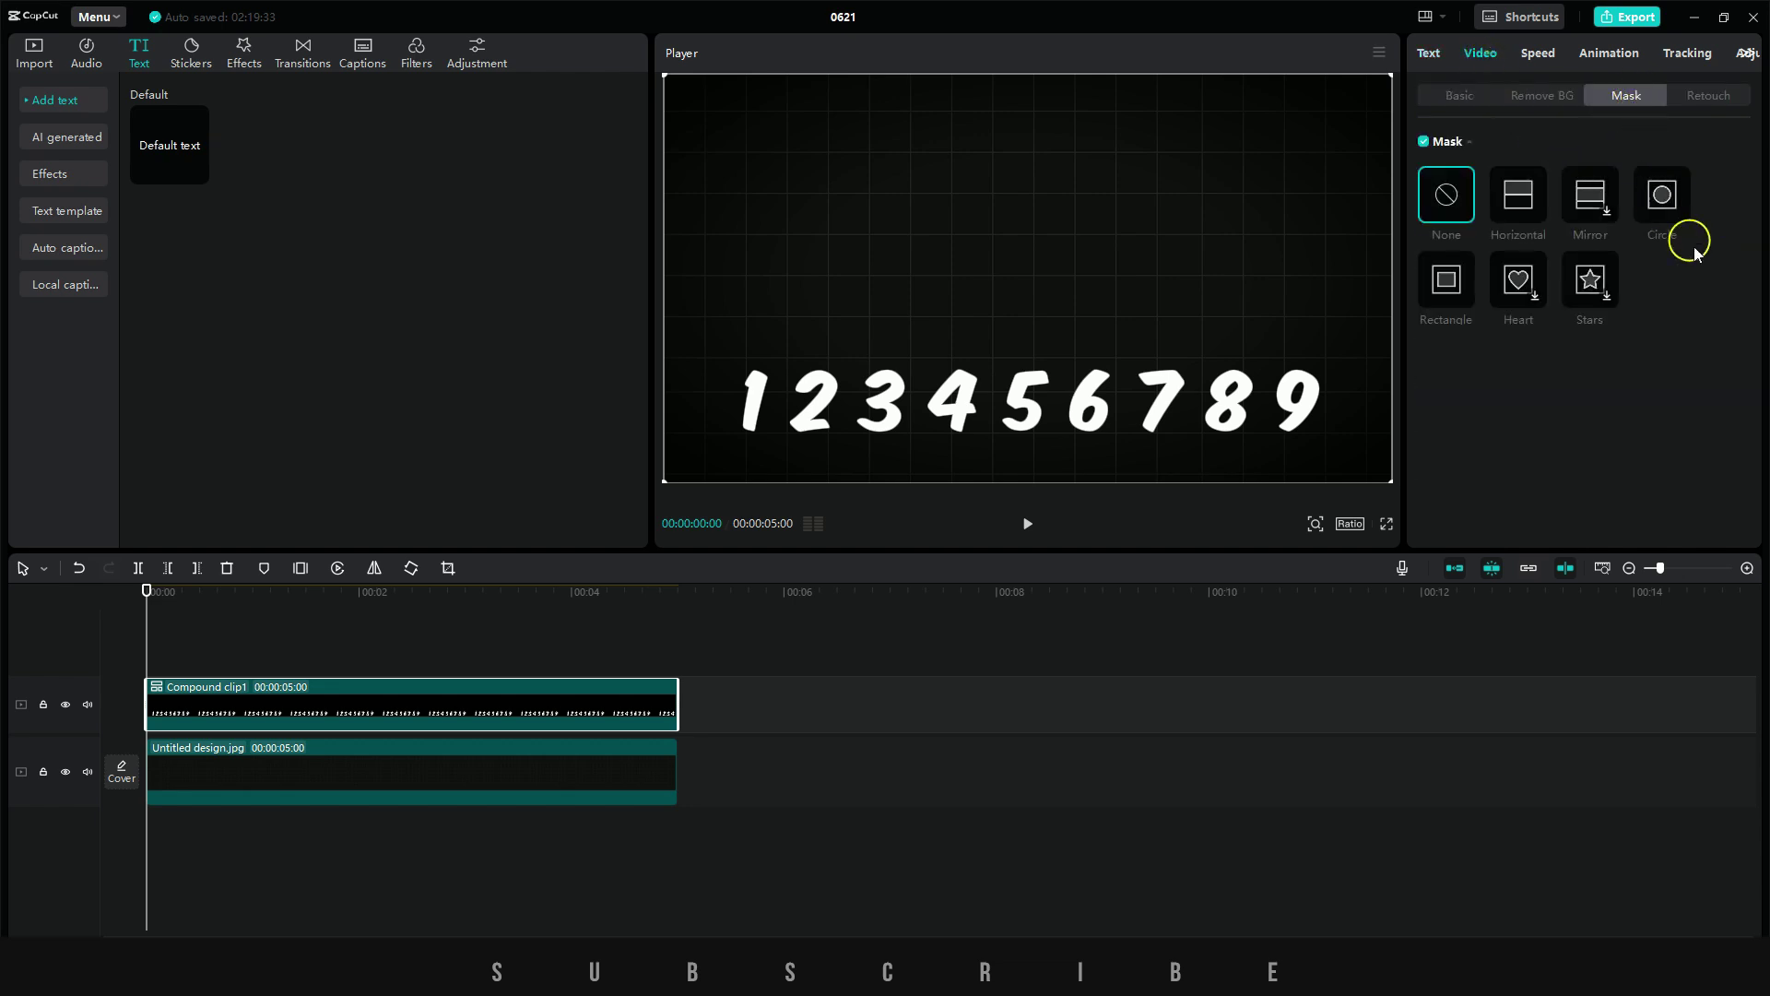
{"action": "left_click", "coordinate": [1663, 196]}
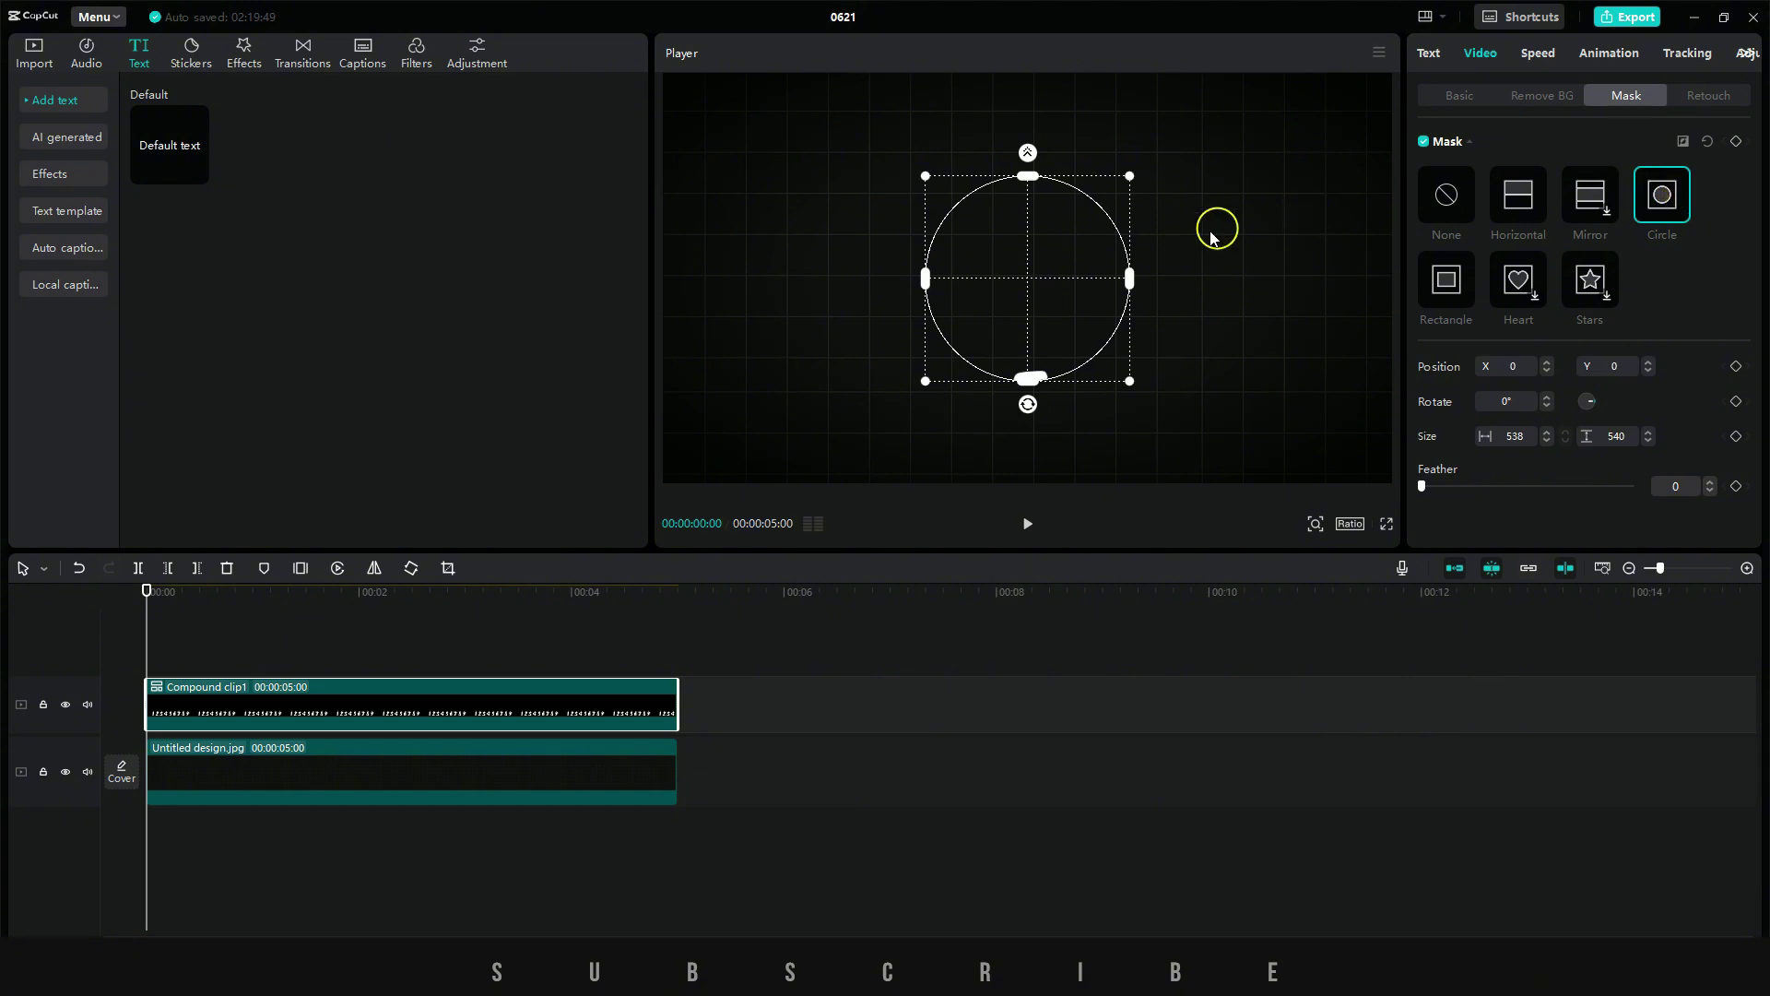
{"action": "left_click_drag", "start_coordinate": [1028, 285], "coordinate": [825, 403]}
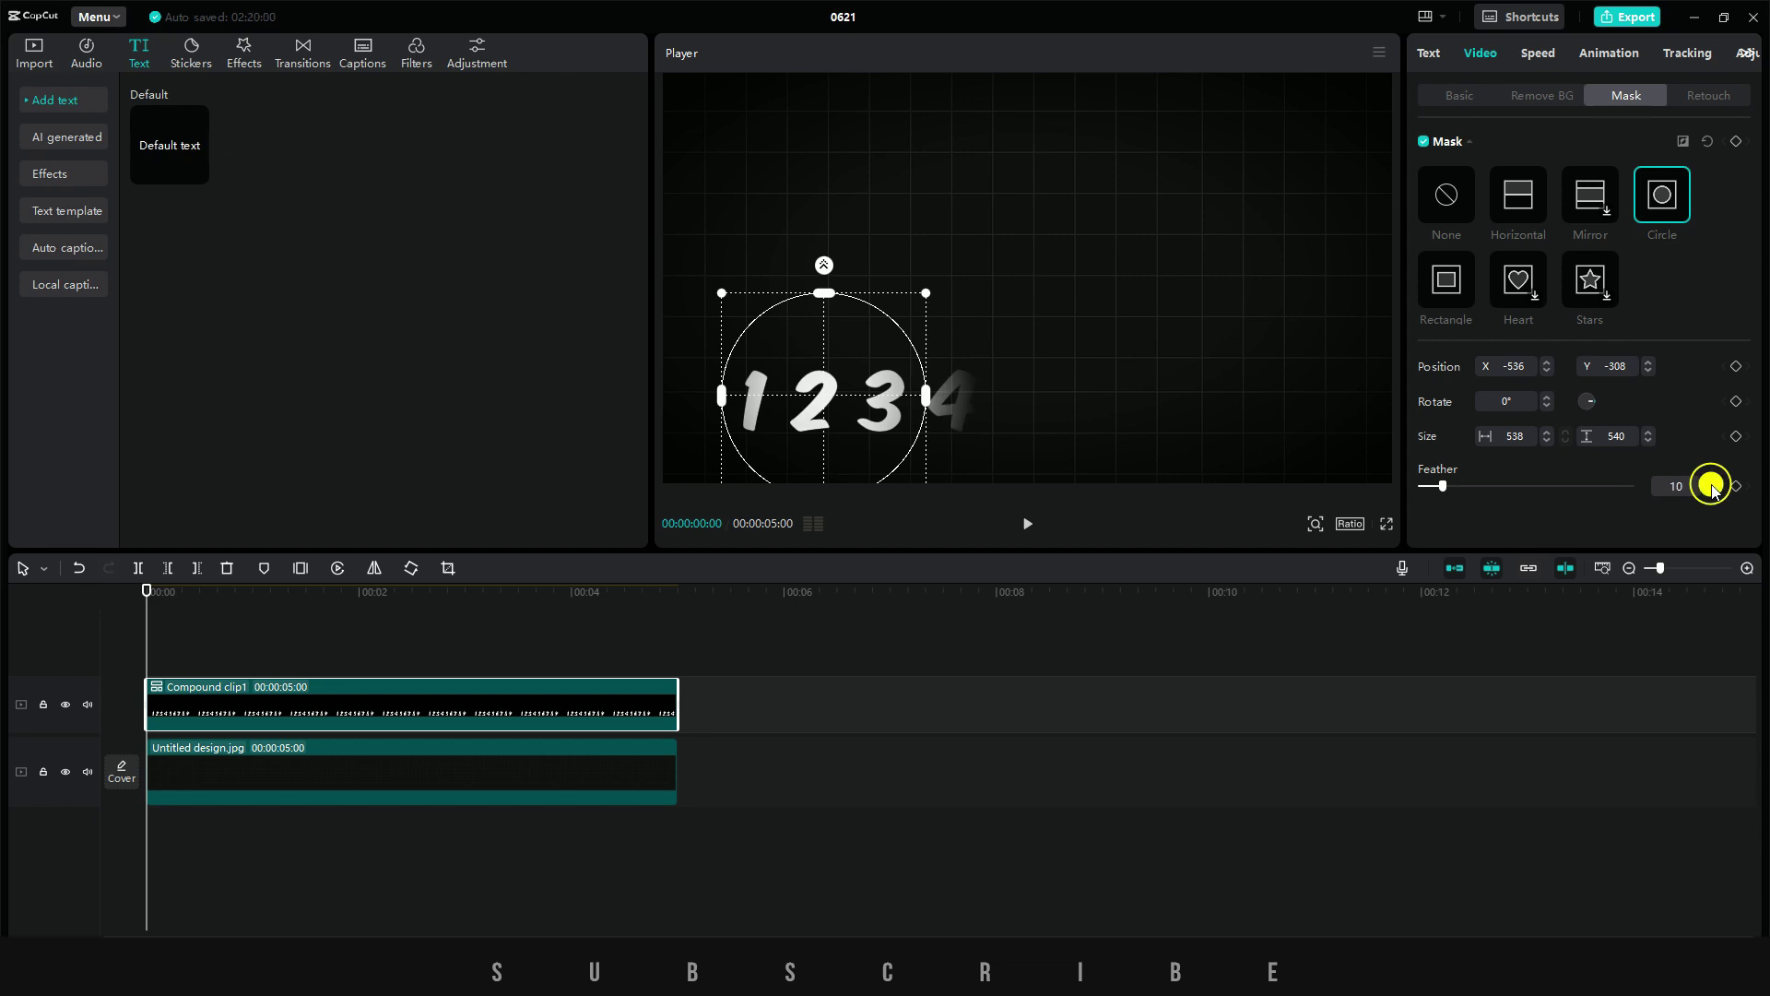
{"action": "left_click_drag", "start_coordinate": [926, 293], "coordinate": [890, 332]}
{"action": "mouse_move", "coordinate": [808, 414]}
{"action": "left_mouse_down"}
{"action": "mouse_move", "coordinate": [1198, 414]}
{"action": "mouse_move", "coordinate": [792, 410]}
{"action": "mouse_move", "coordinate": [814, 410]}
{"action": "left_mouse_up"}
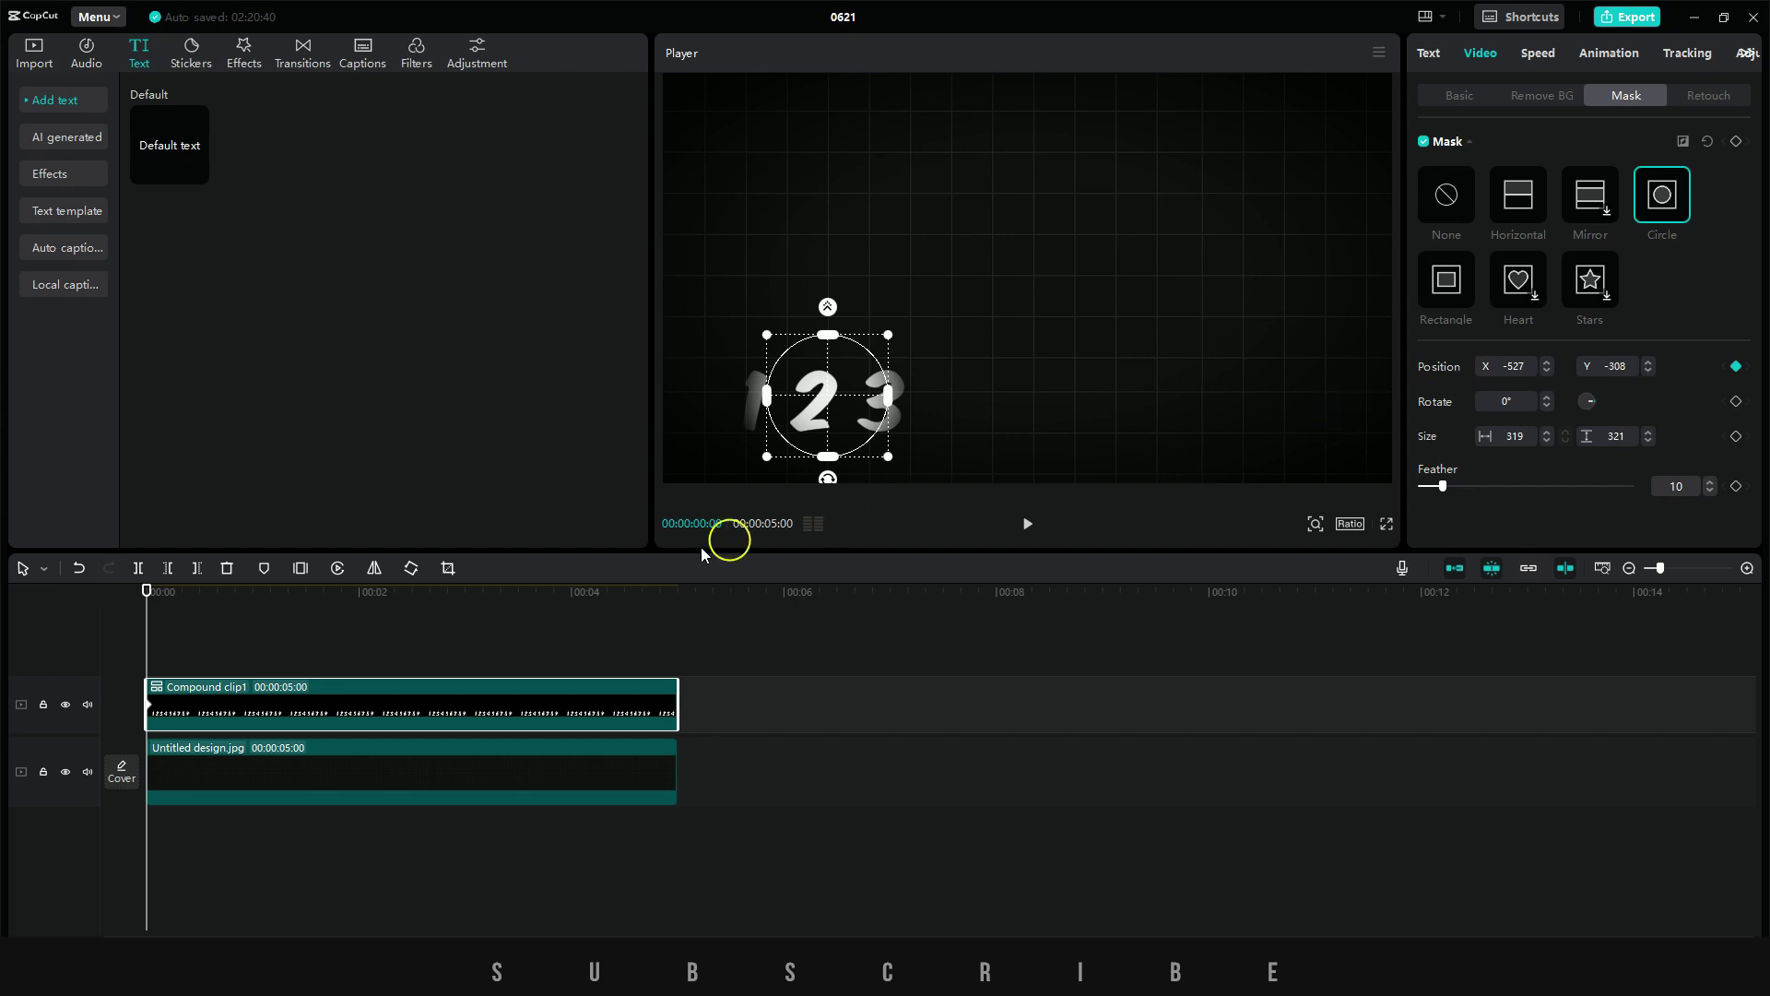
- Move the circle mask across the row of numbers until it sits over the 8
{"action": "left_click_drag", "start_coordinate": [146, 589], "coordinate": [632, 711]}
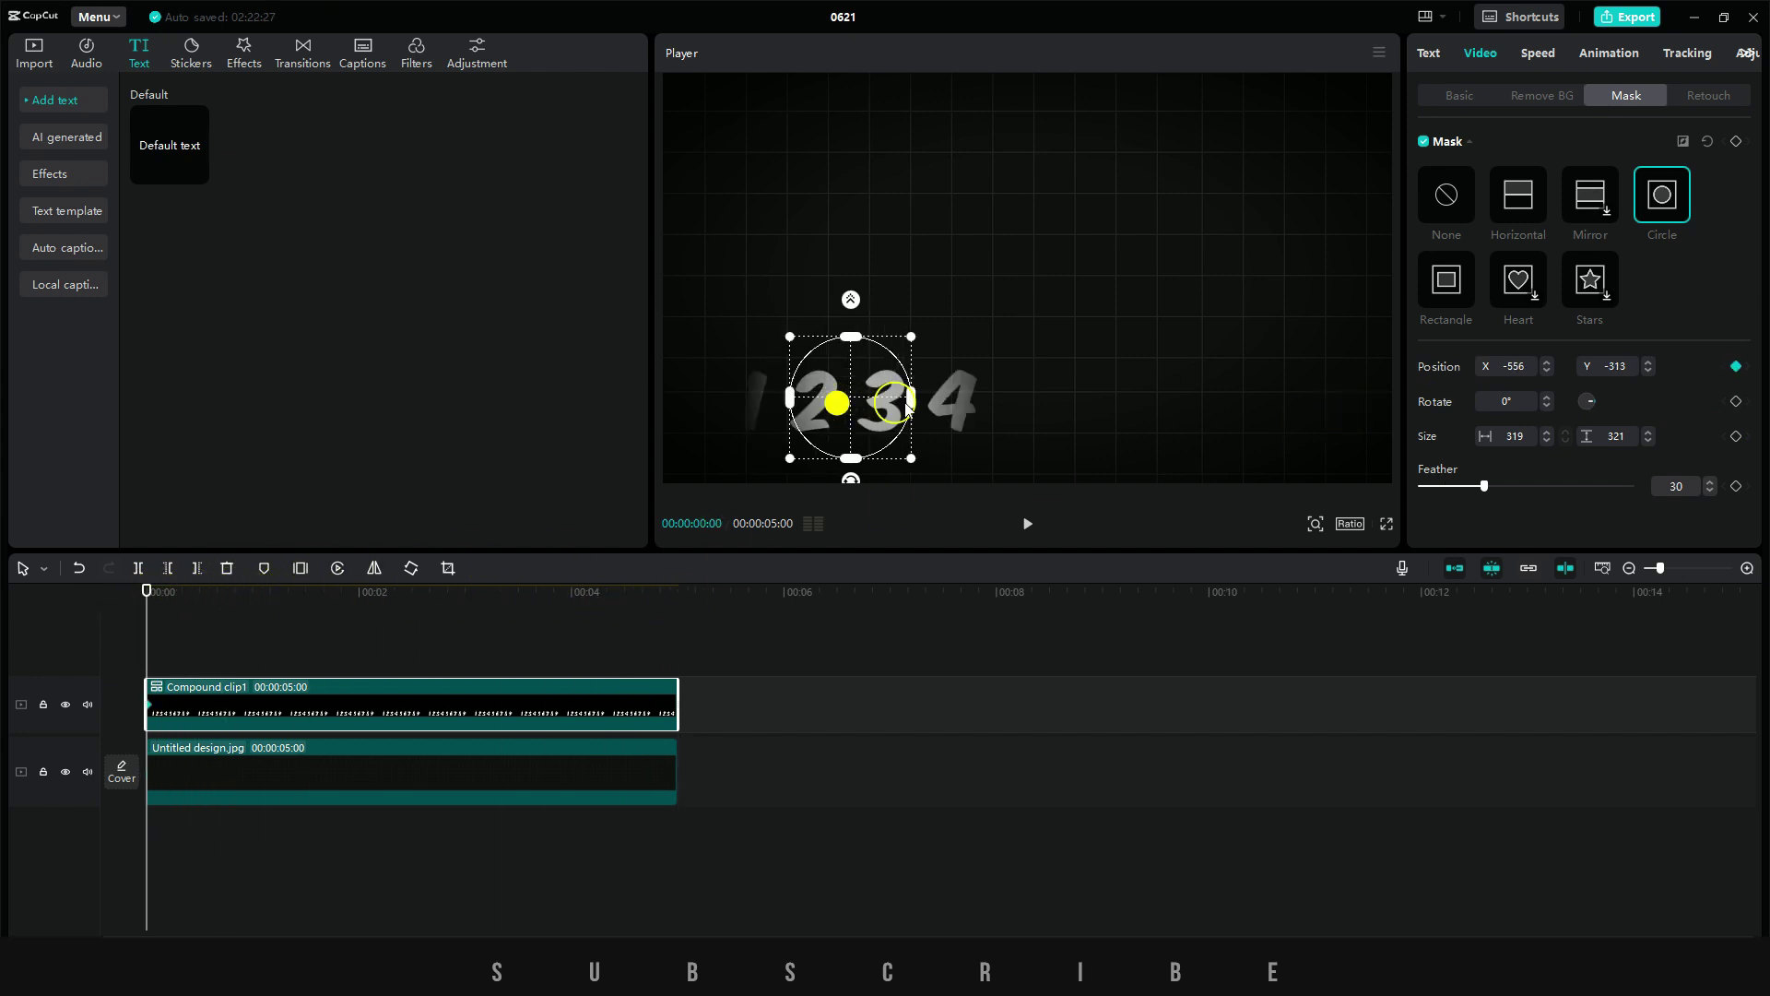
{"action": "left_click_drag", "start_coordinate": [906, 403], "coordinate": [1246, 403]}
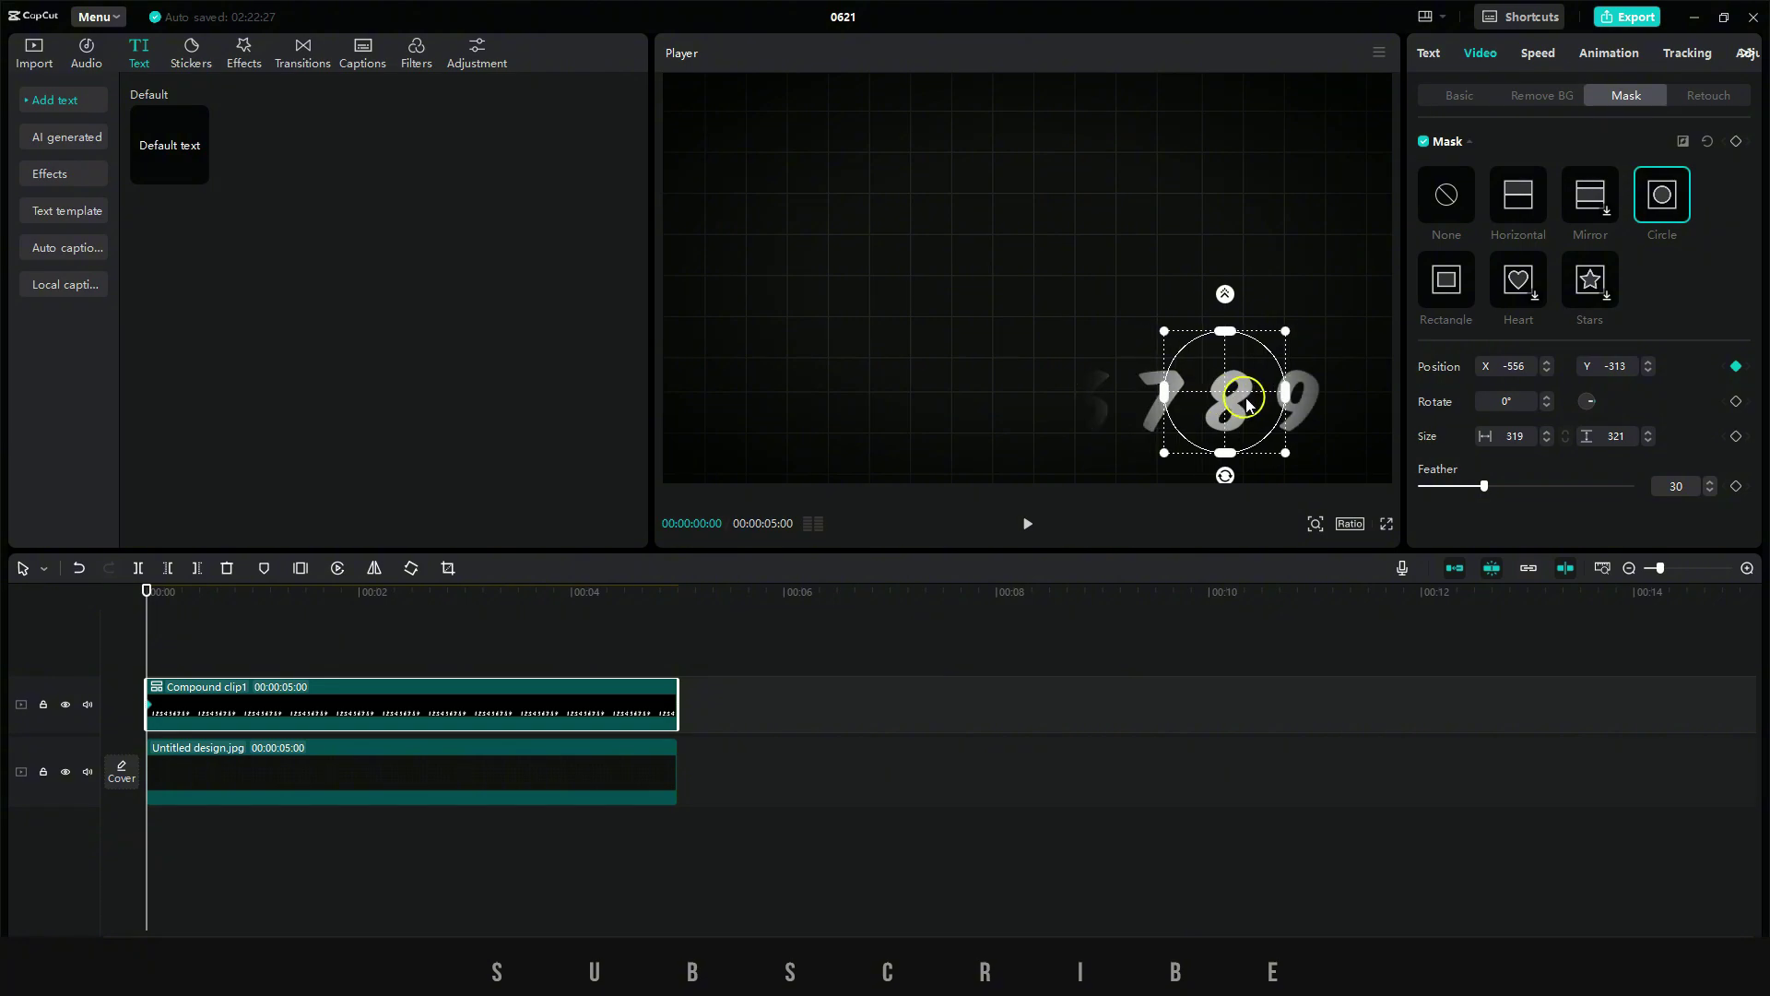
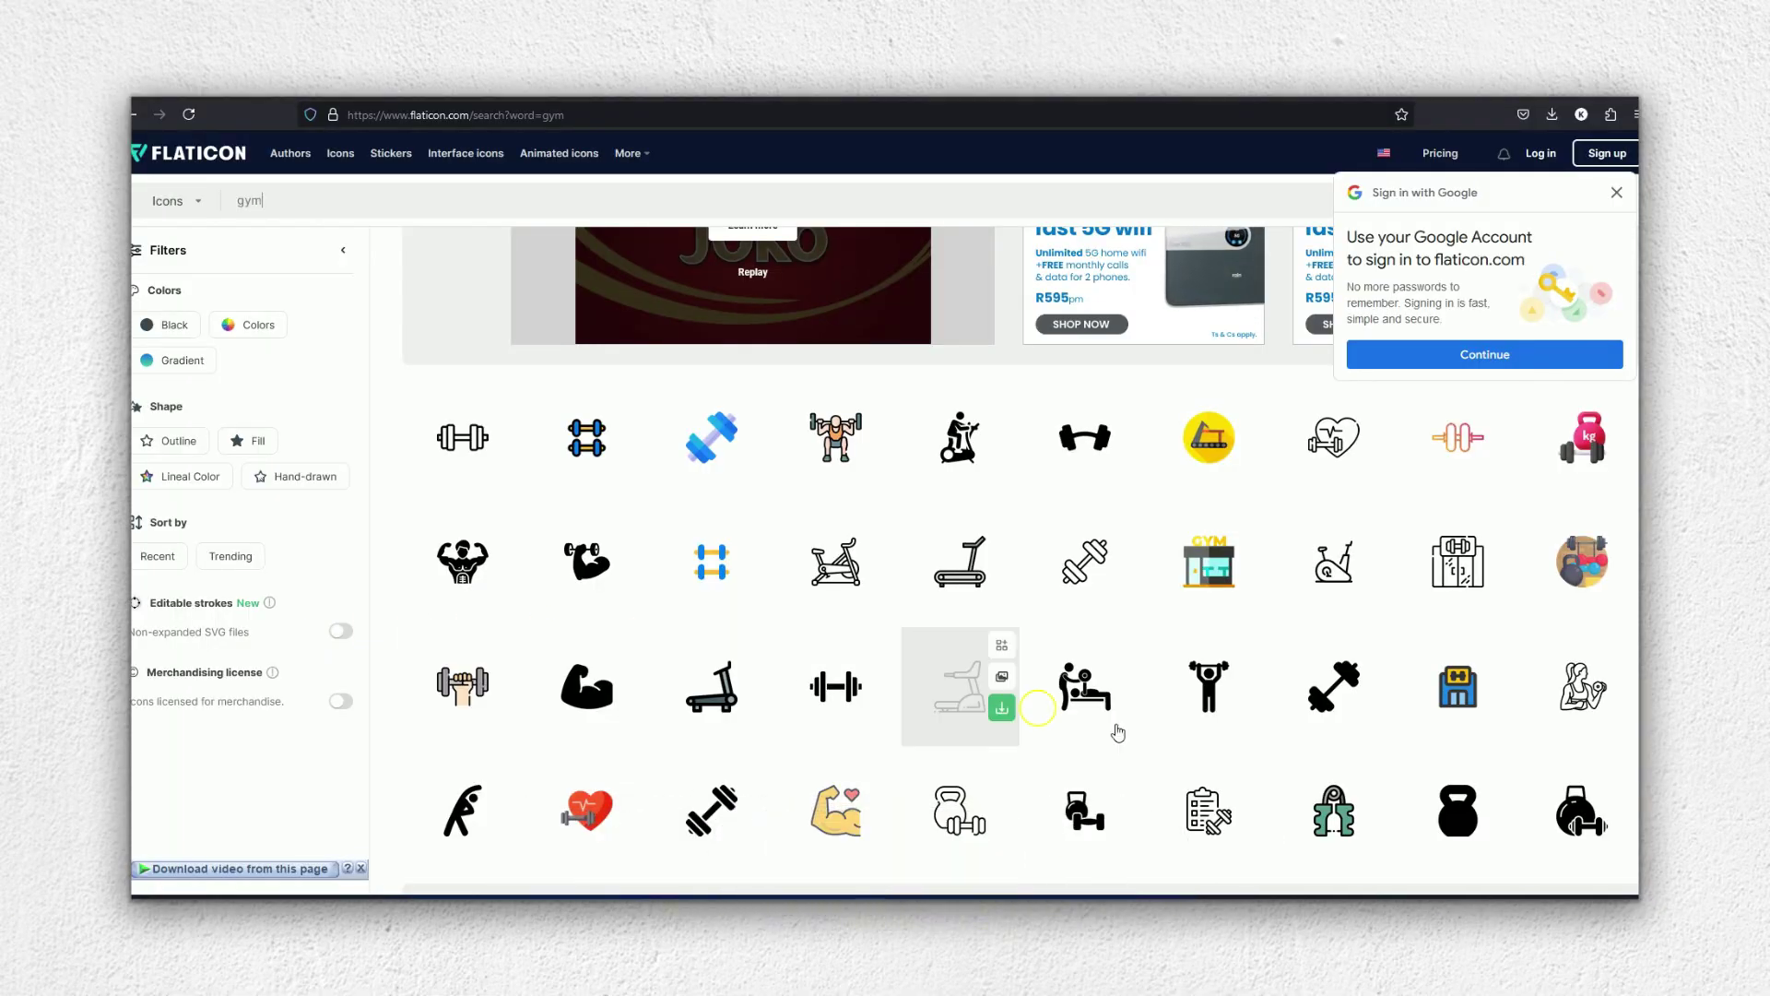
{"action": "scroll", "coordinate": [1493, 645], "scroll_direction": "down", "scroll_amount": 3}
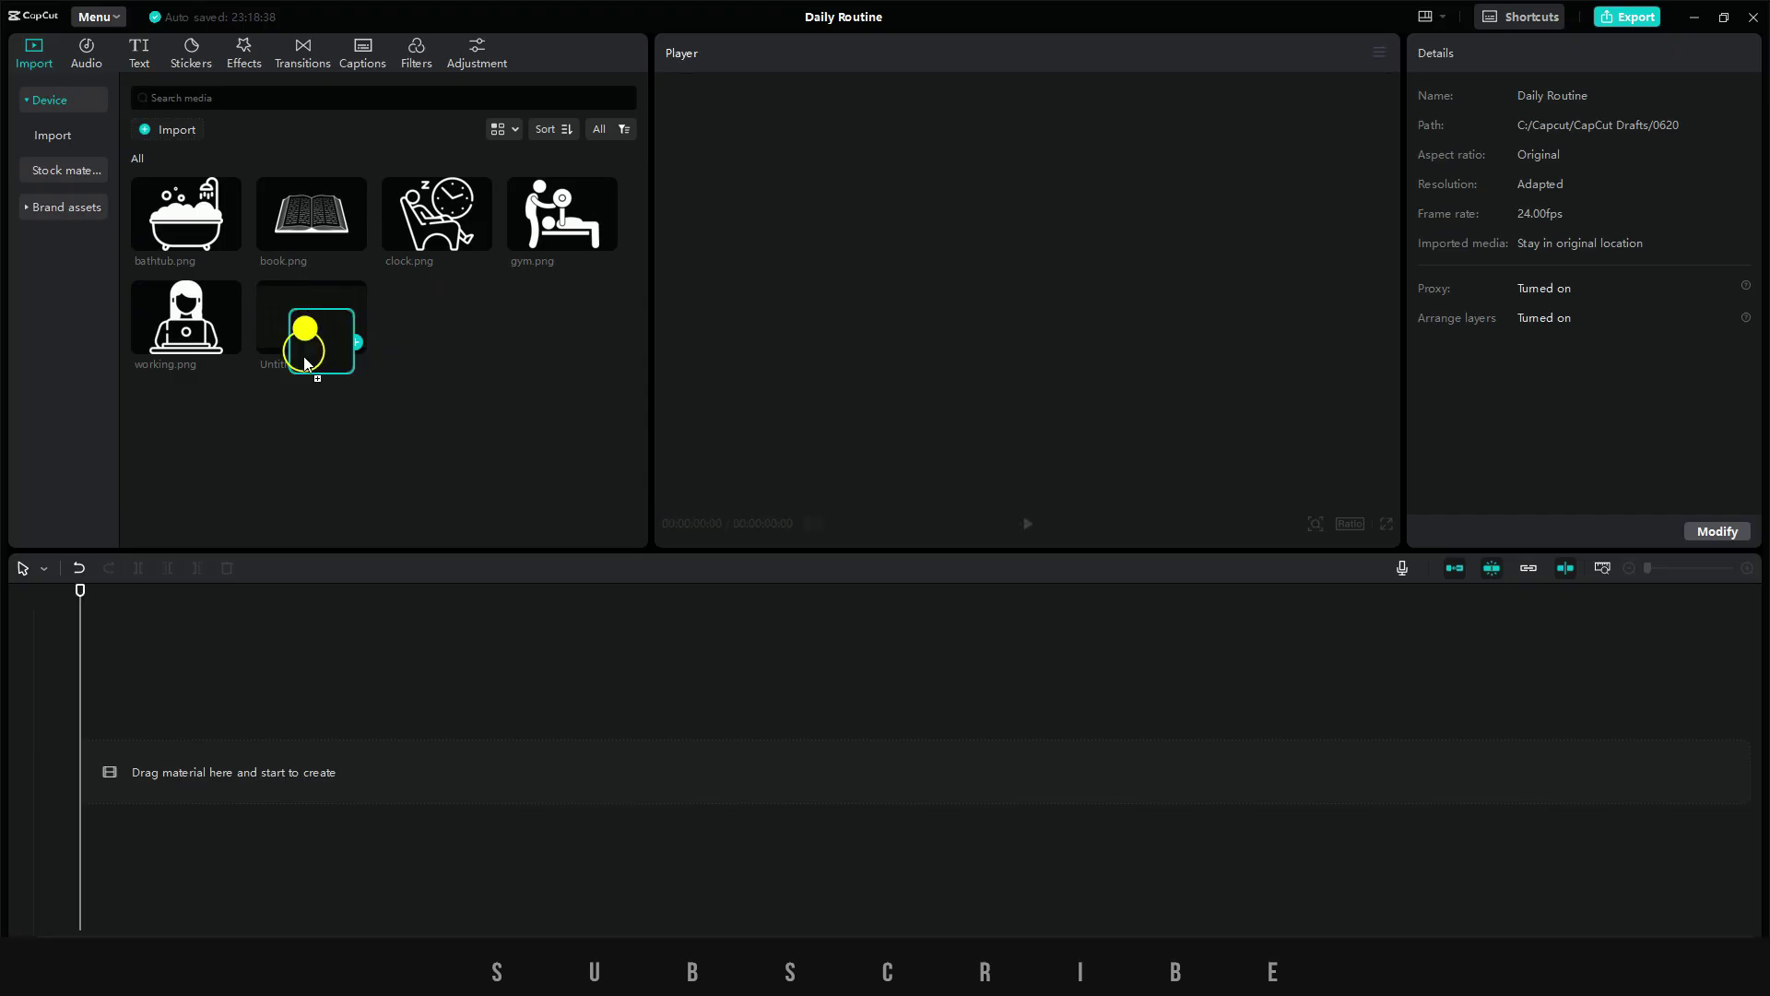
- Place Untitled design.jpg at the start of the Daily Routine project's timeline and raise its vignette to darken the edges
{"action": "left_click_drag", "start_coordinate": [308, 336], "coordinate": [113, 758]}
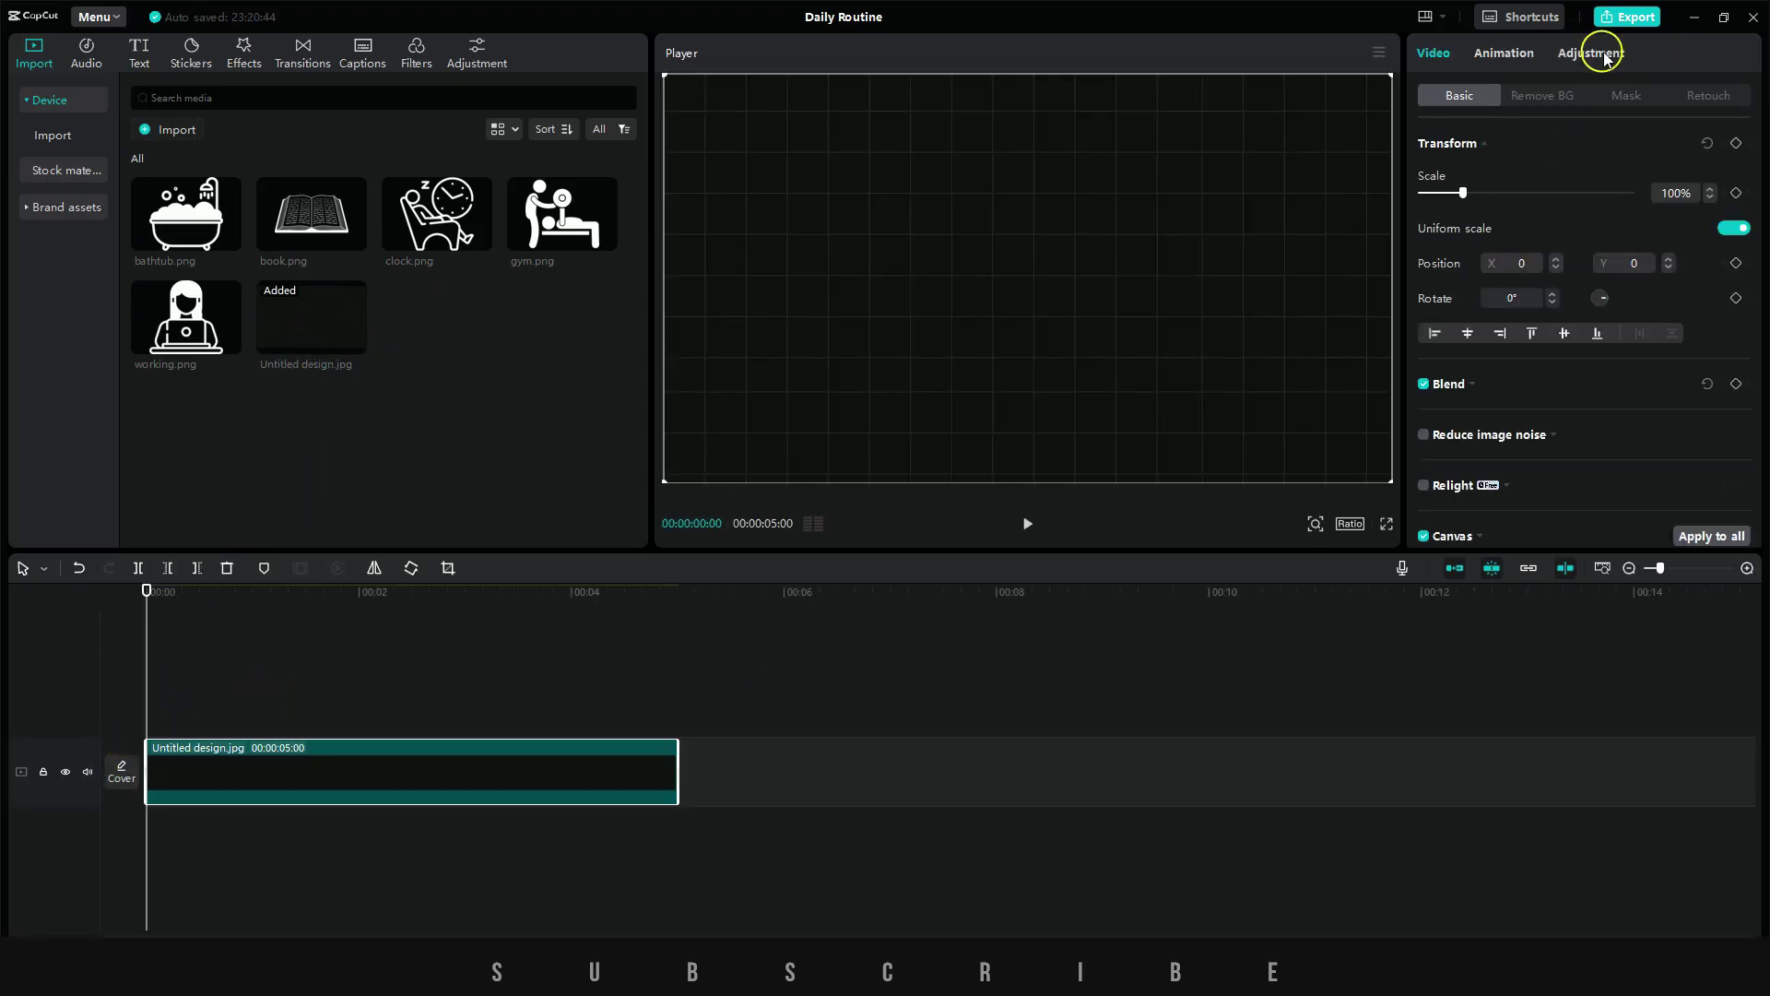
{"action": "left_click", "coordinate": [1604, 53]}
{"action": "scroll", "coordinate": [1650, 456], "scroll_direction": "down", "scroll_amount": 6}
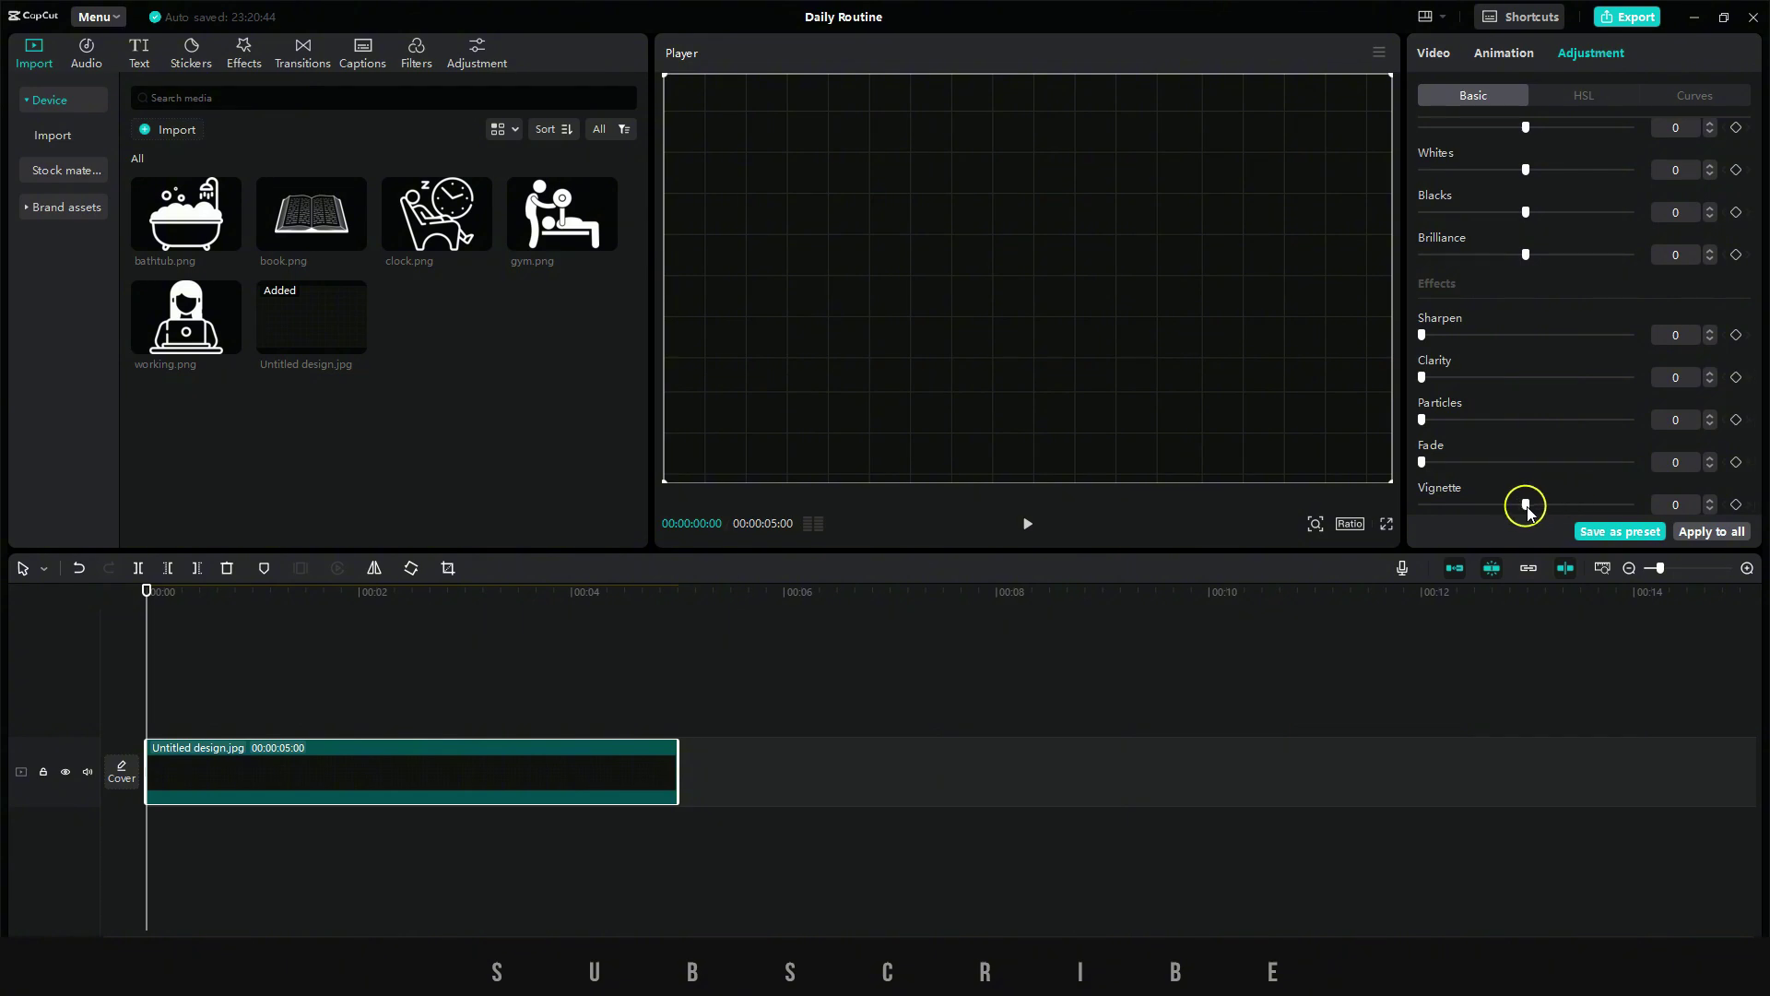
{"action": "left_click_drag", "start_coordinate": [1525, 504], "coordinate": [1580, 506]}
{"action": "left_click", "coordinate": [185, 396]}
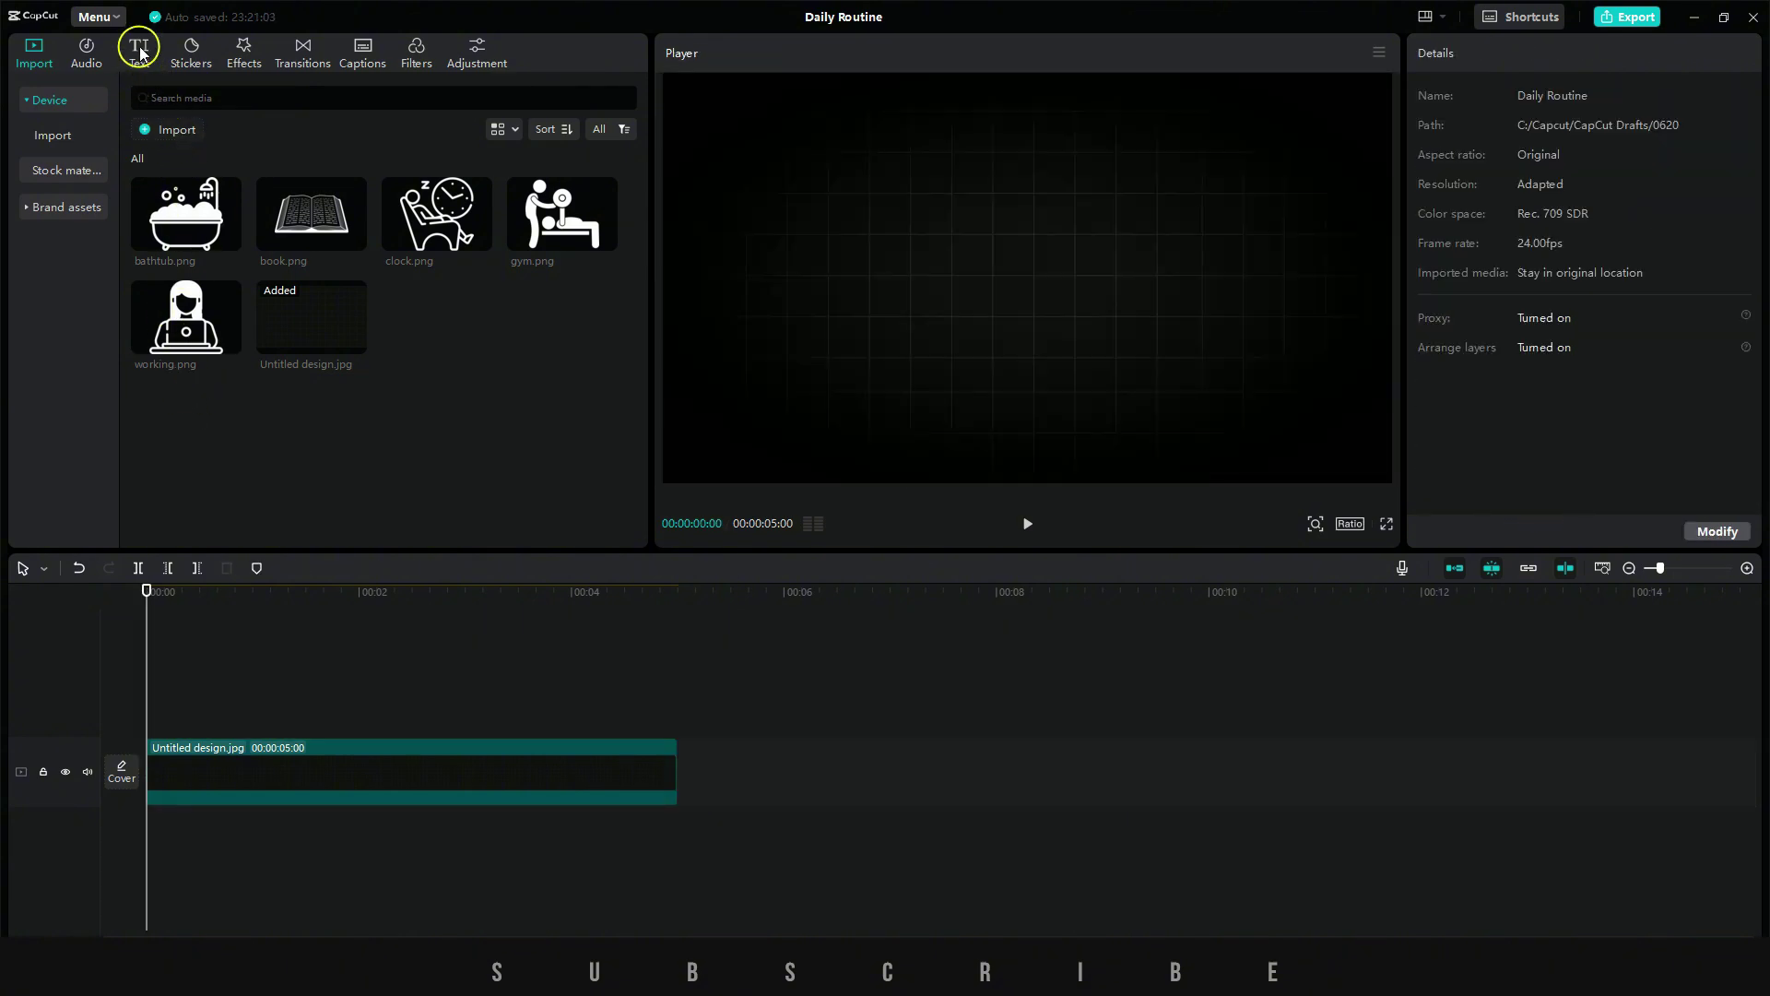
- Add a default text above the background image and change its wording to "Wake Up"
{"action": "left_click", "coordinate": [140, 56]}
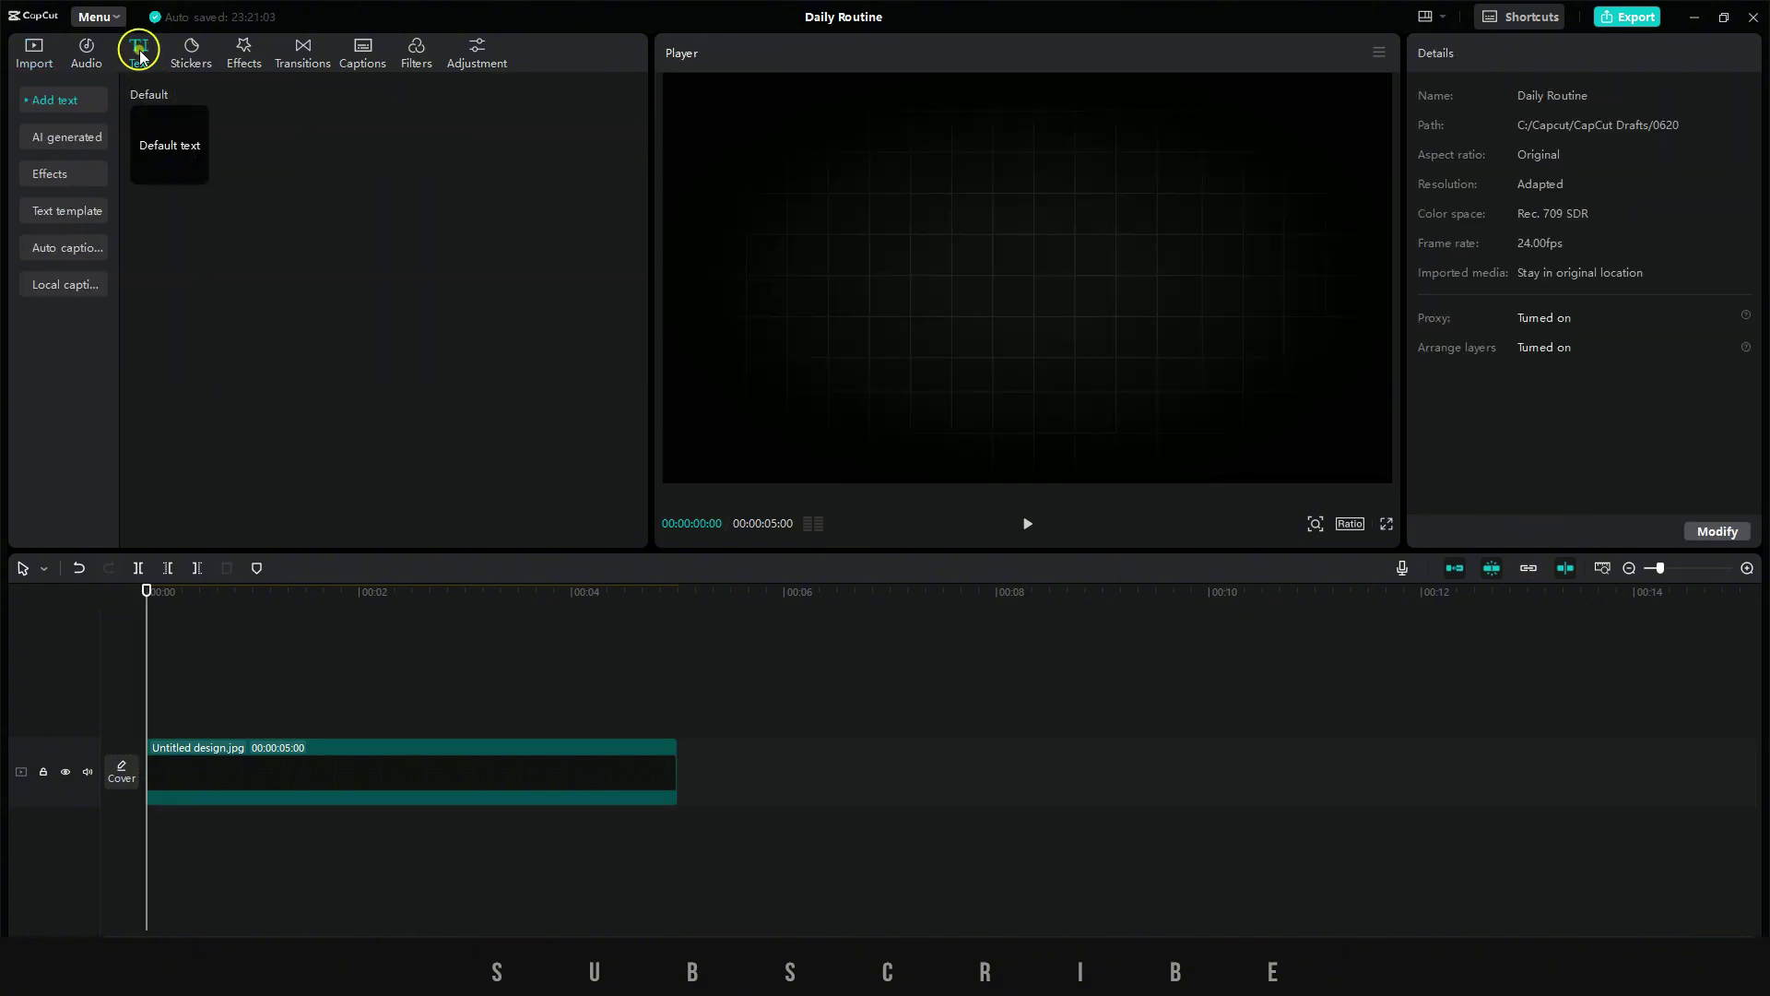
{"action": "left_click", "coordinate": [198, 172]}
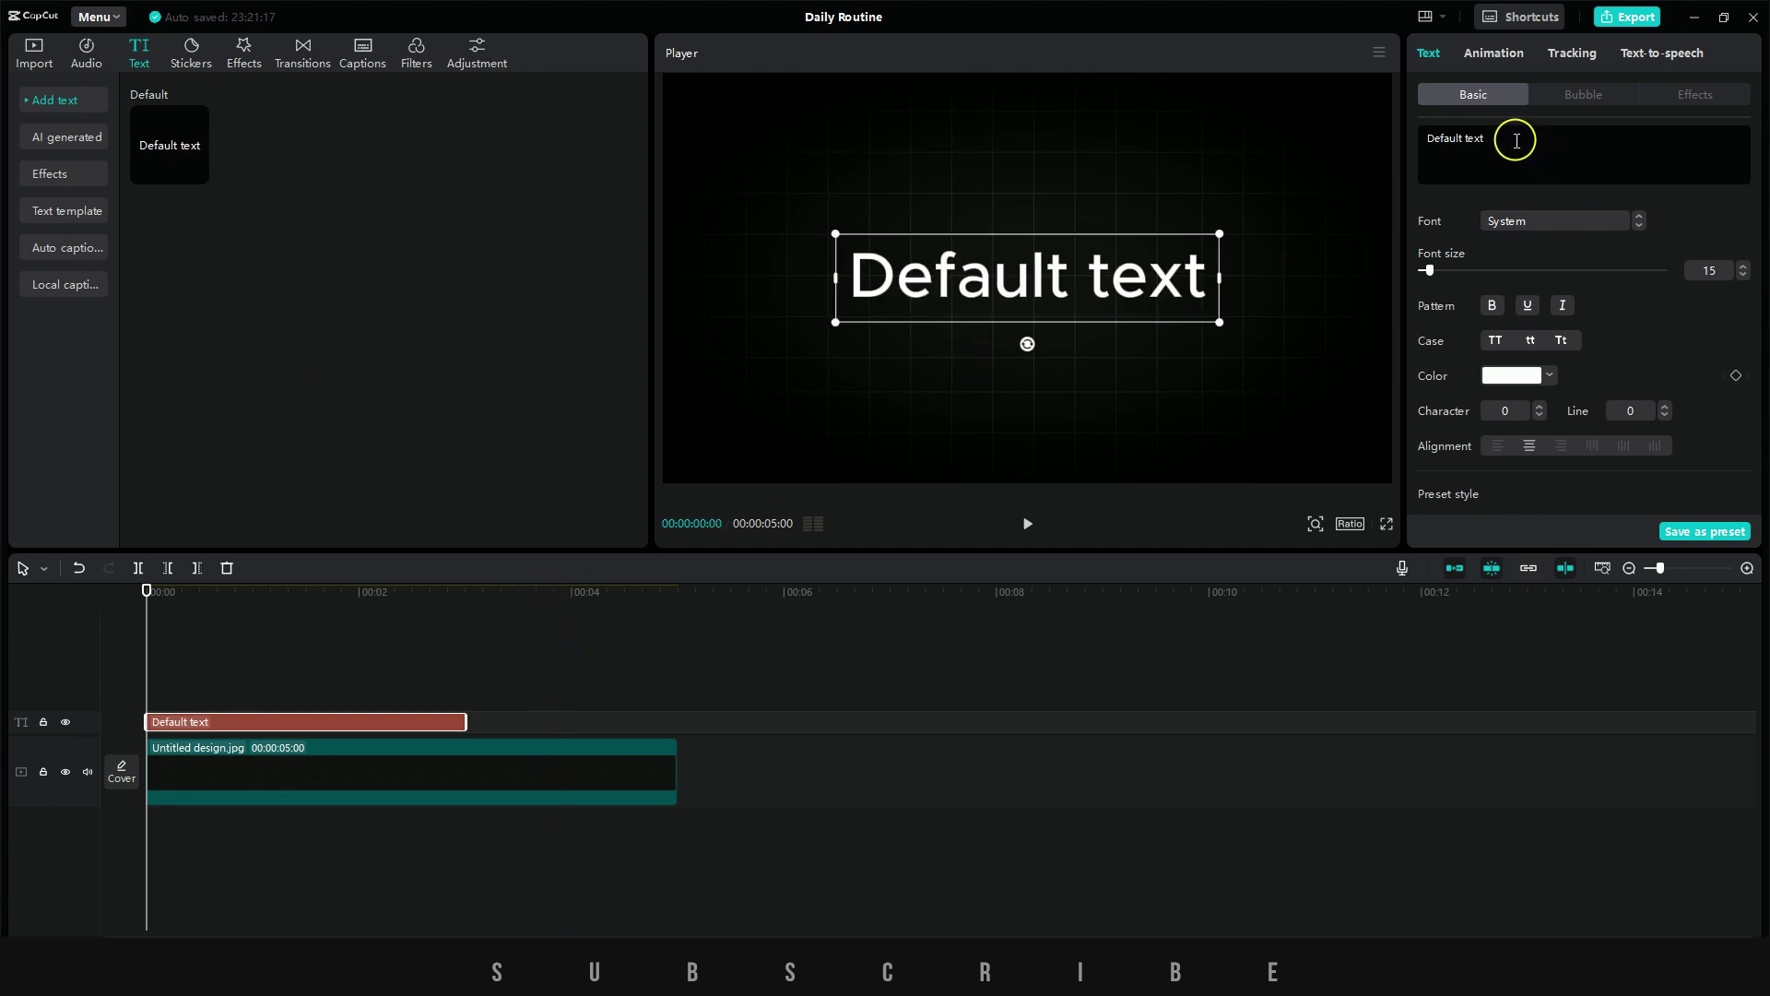
{"action": "left_click_drag", "start_coordinate": [1516, 140], "coordinate": [1424, 138]}
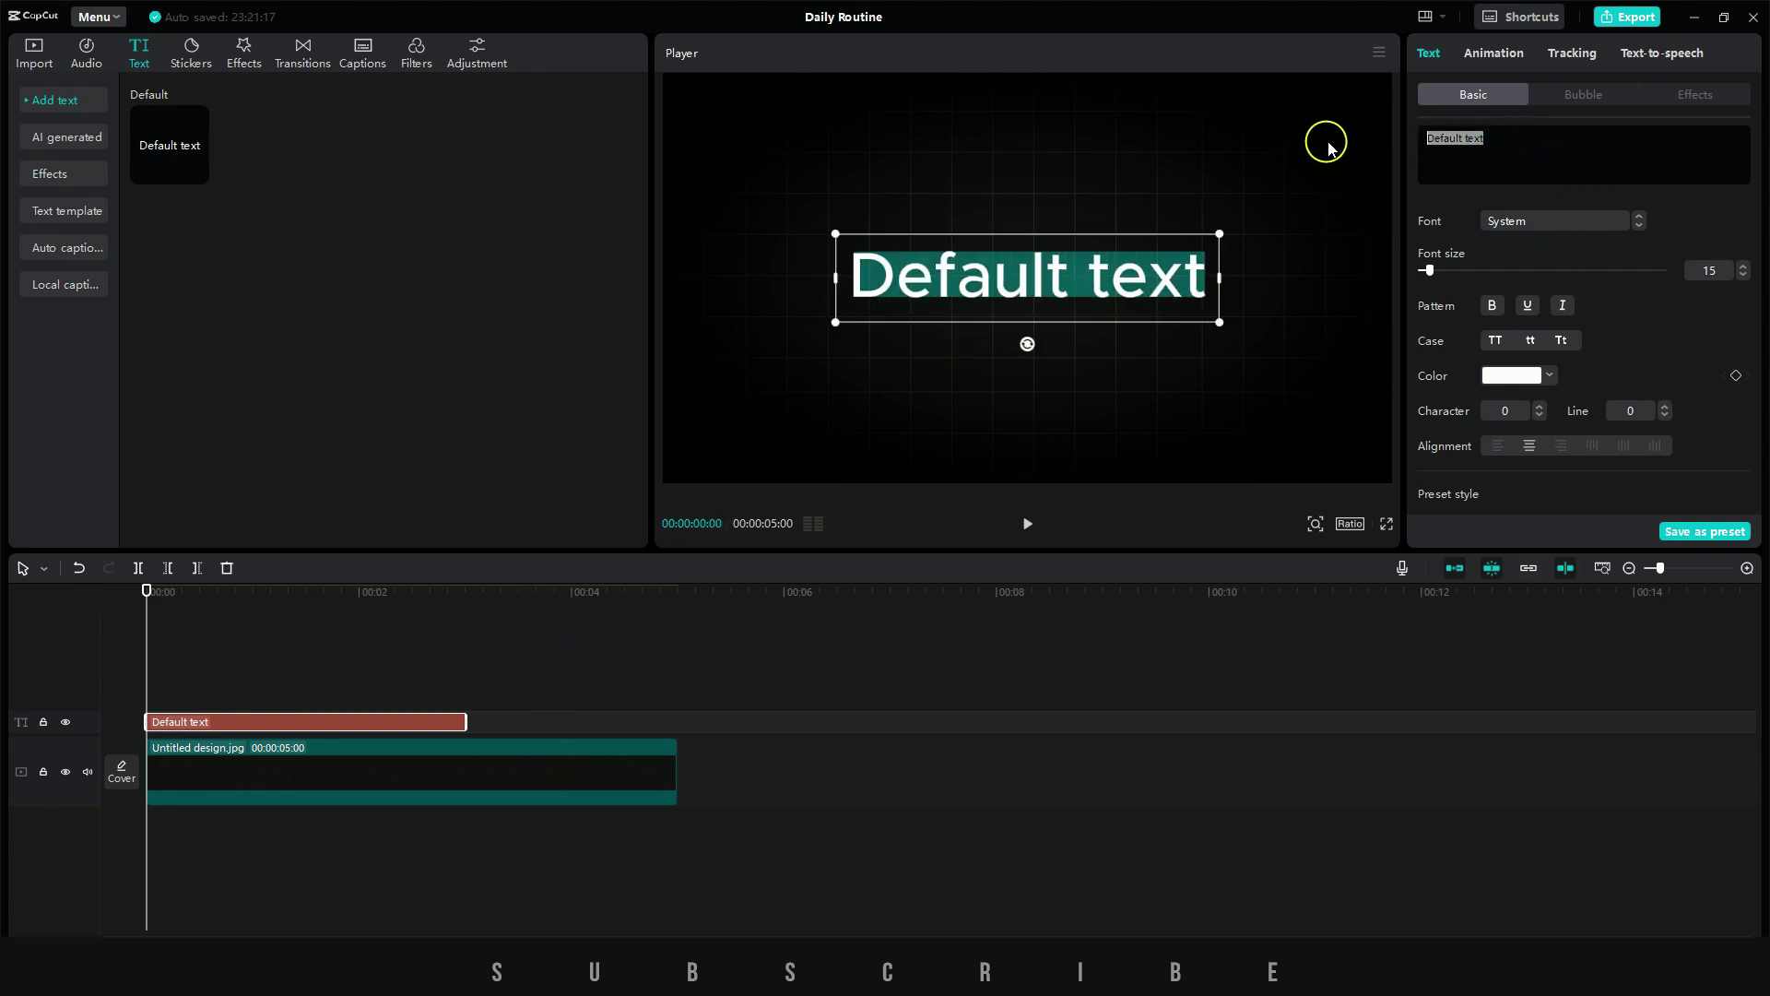
{"action": "type", "text": "Wake"}
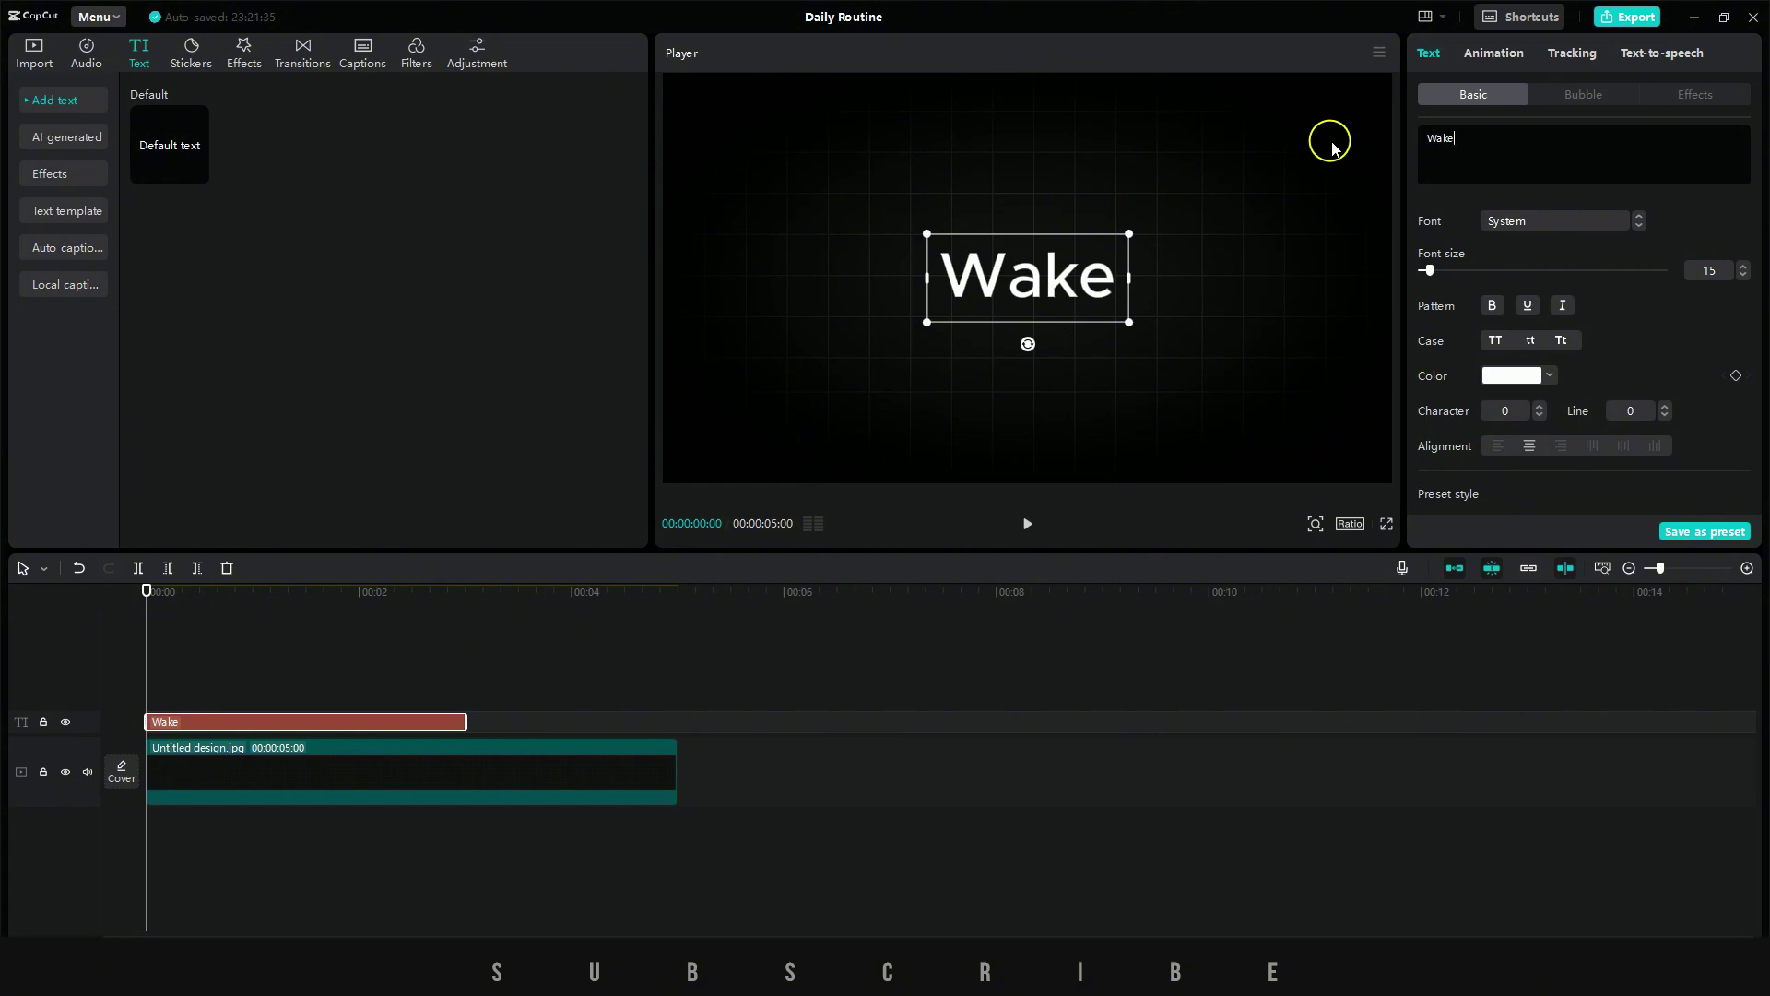
{"action": "type", "text": " Up"}
- Set the "Wake Up" text to Bebas Neue Bold at size 10 and place it centred at the bottom of the frame
{"action": "left_click", "coordinate": [1552, 224]}
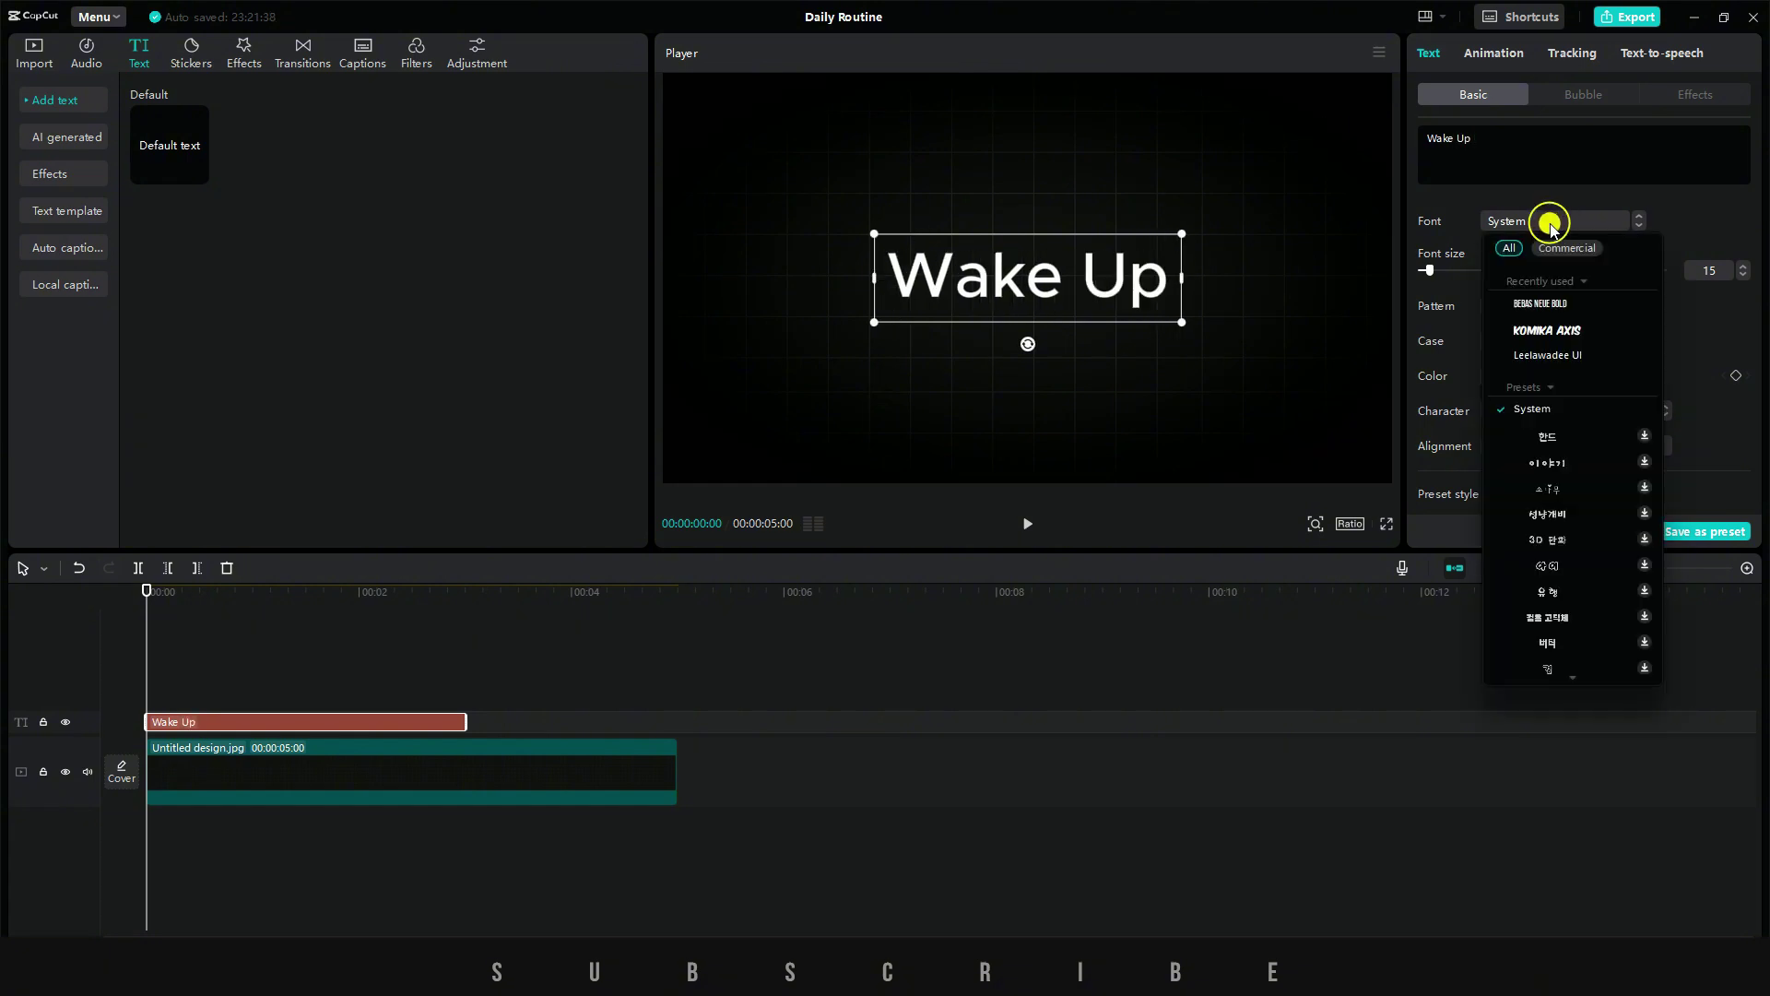
{"action": "left_click", "coordinate": [1552, 305]}
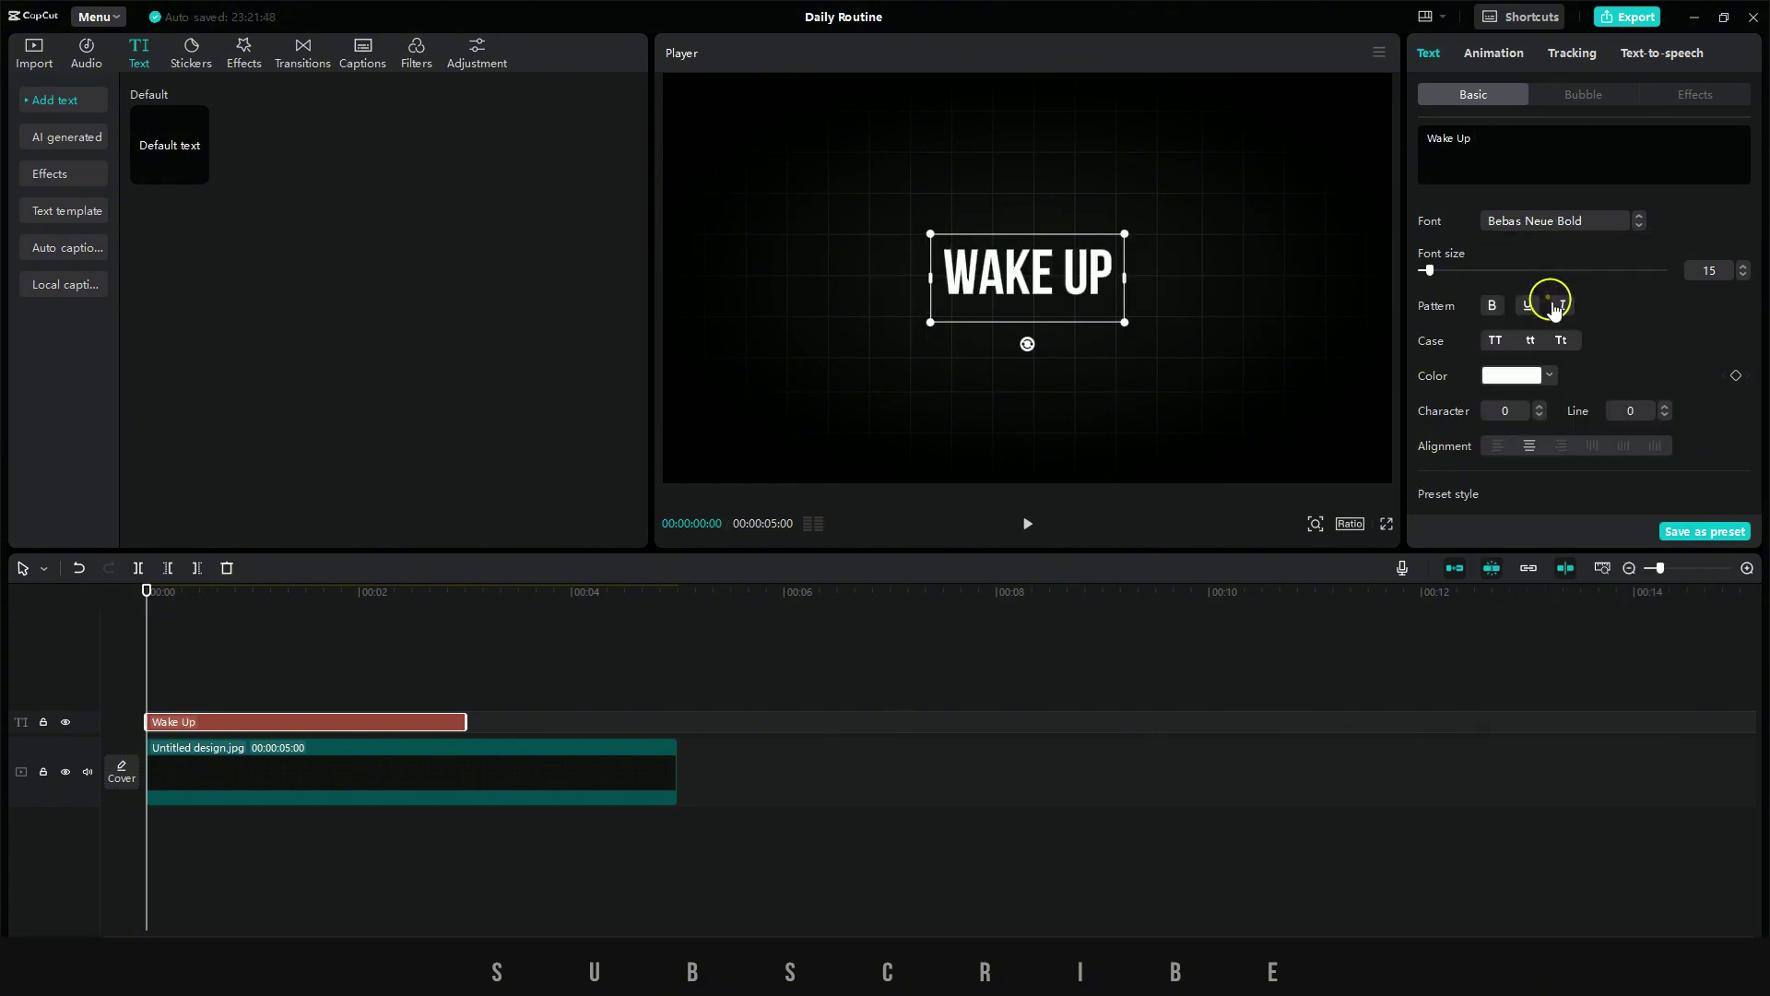
{"action": "left_click_drag", "start_coordinate": [1117, 339], "coordinate": [1097, 319]}
{"action": "left_click_drag", "start_coordinate": [1060, 277], "coordinate": [1058, 446]}
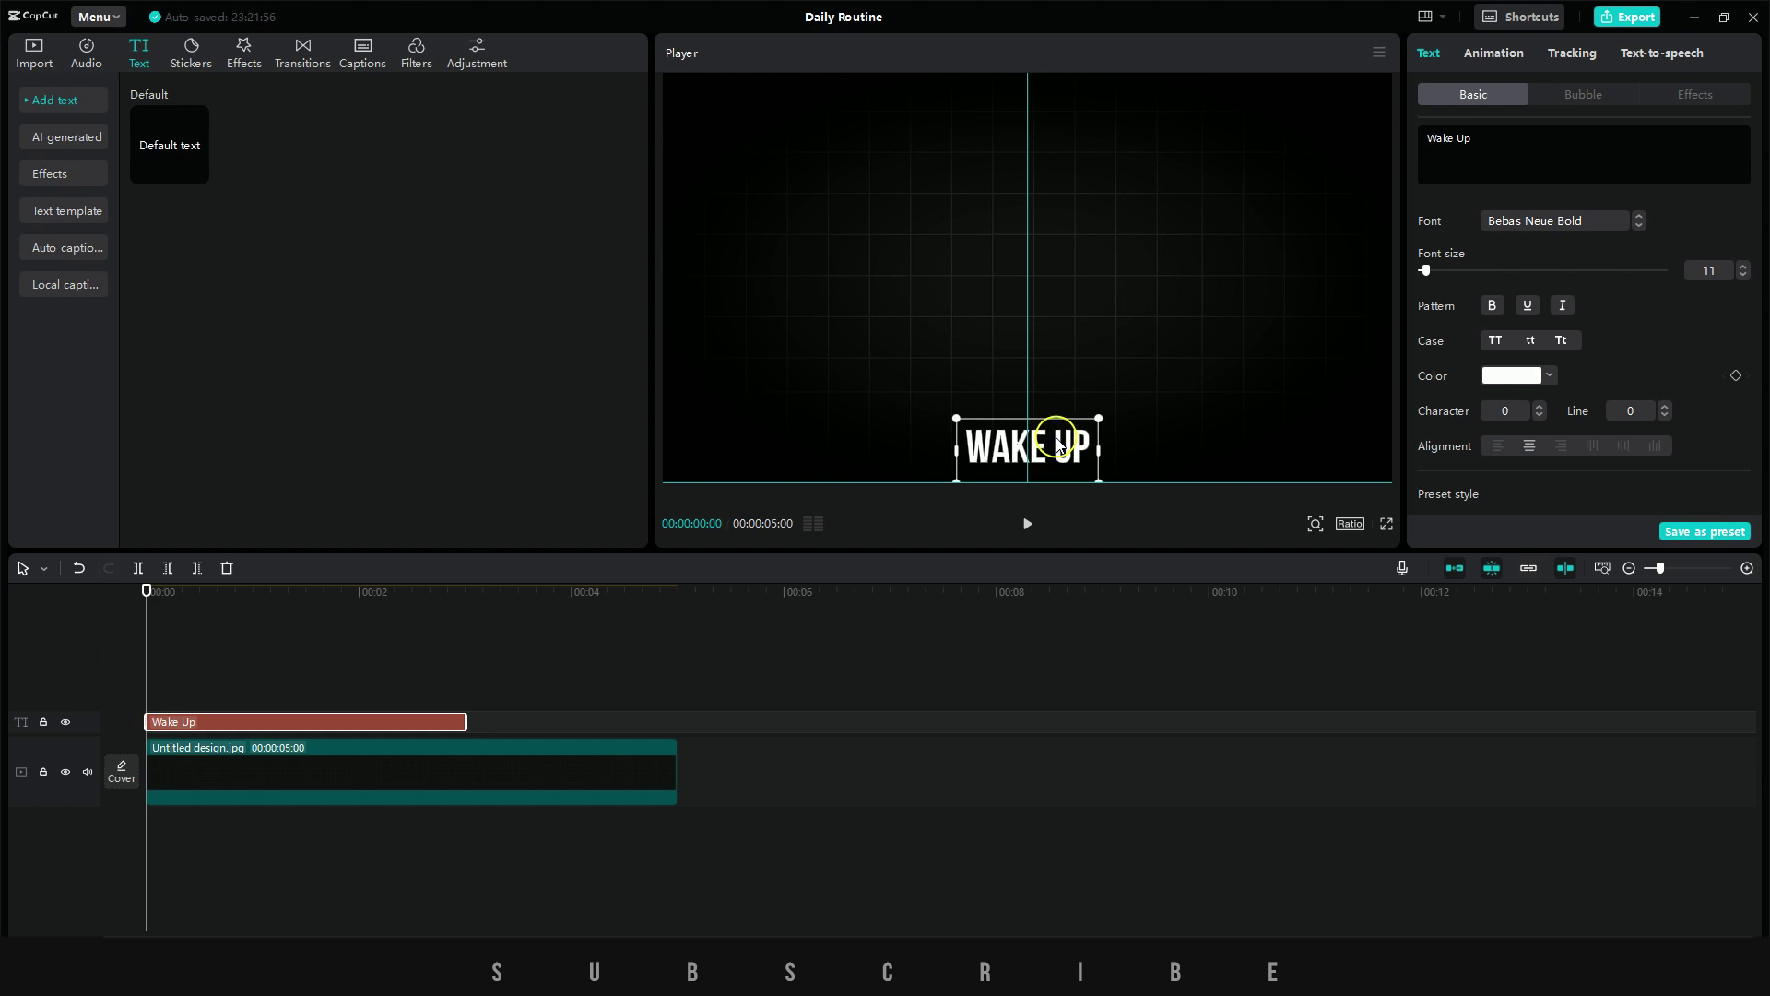
{"action": "left_click", "coordinate": [1743, 276]}
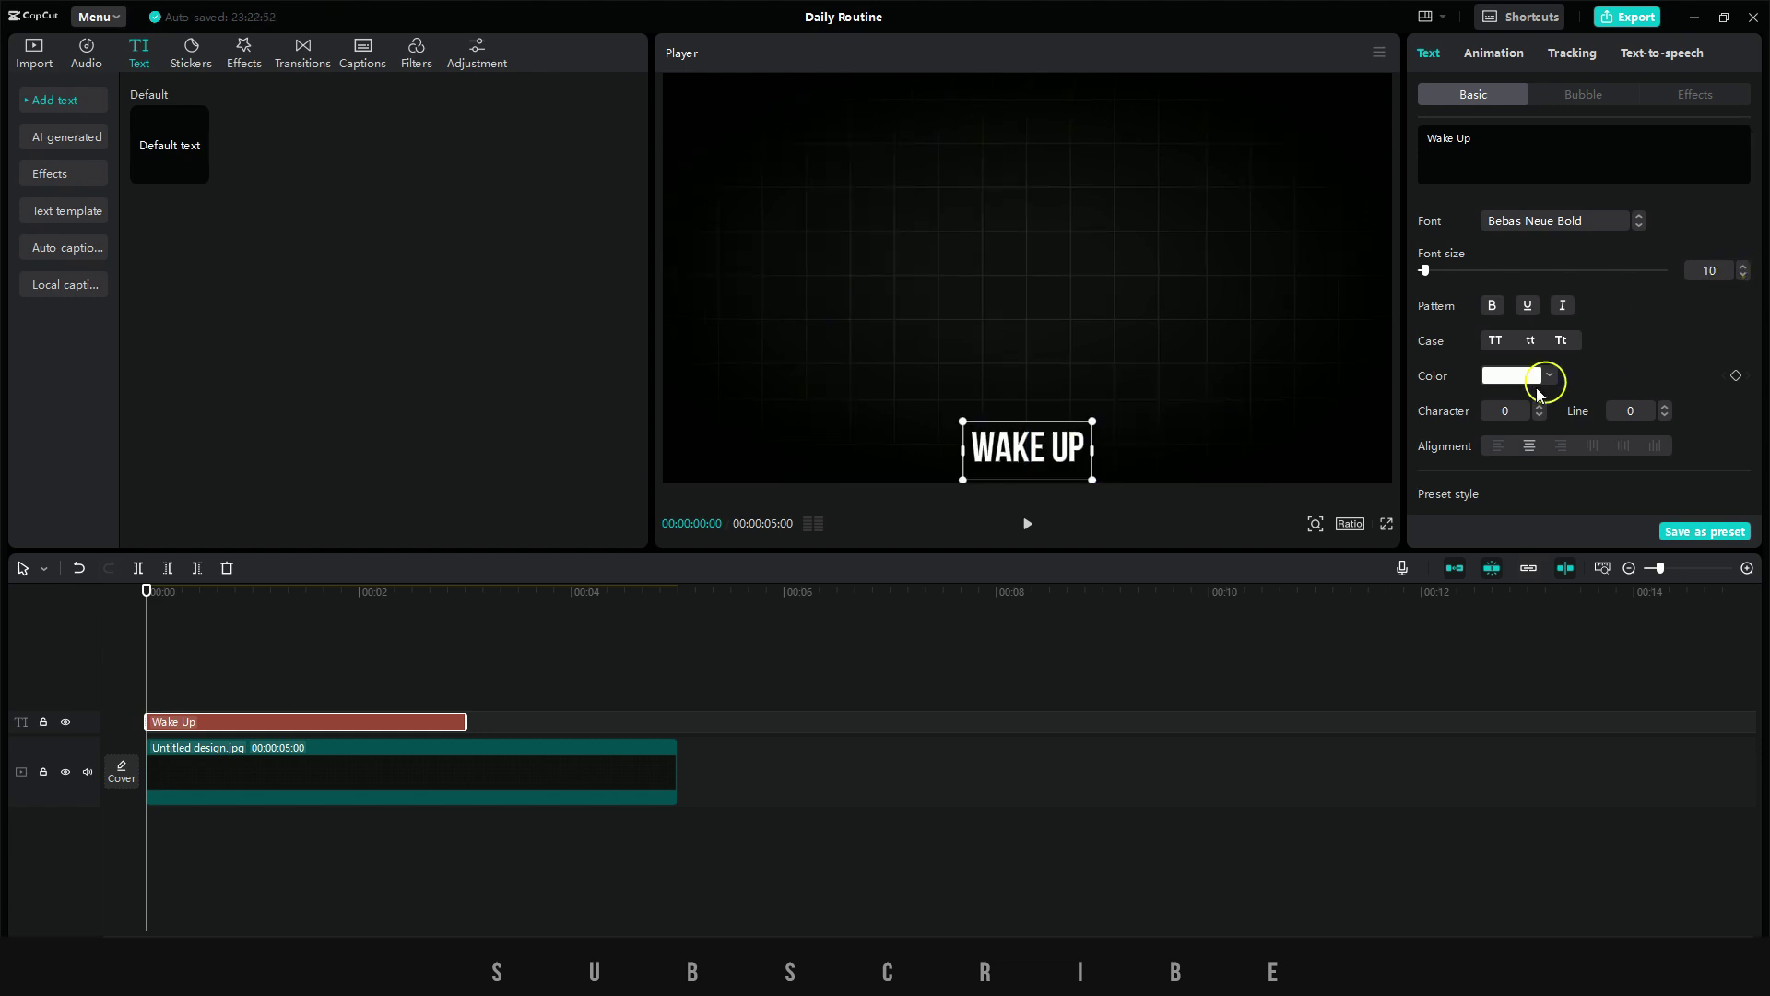
- Add a second default text above the "Wake Up" clip and replace its wording with a row of hyphens
{"action": "left_click", "coordinate": [200, 177]}
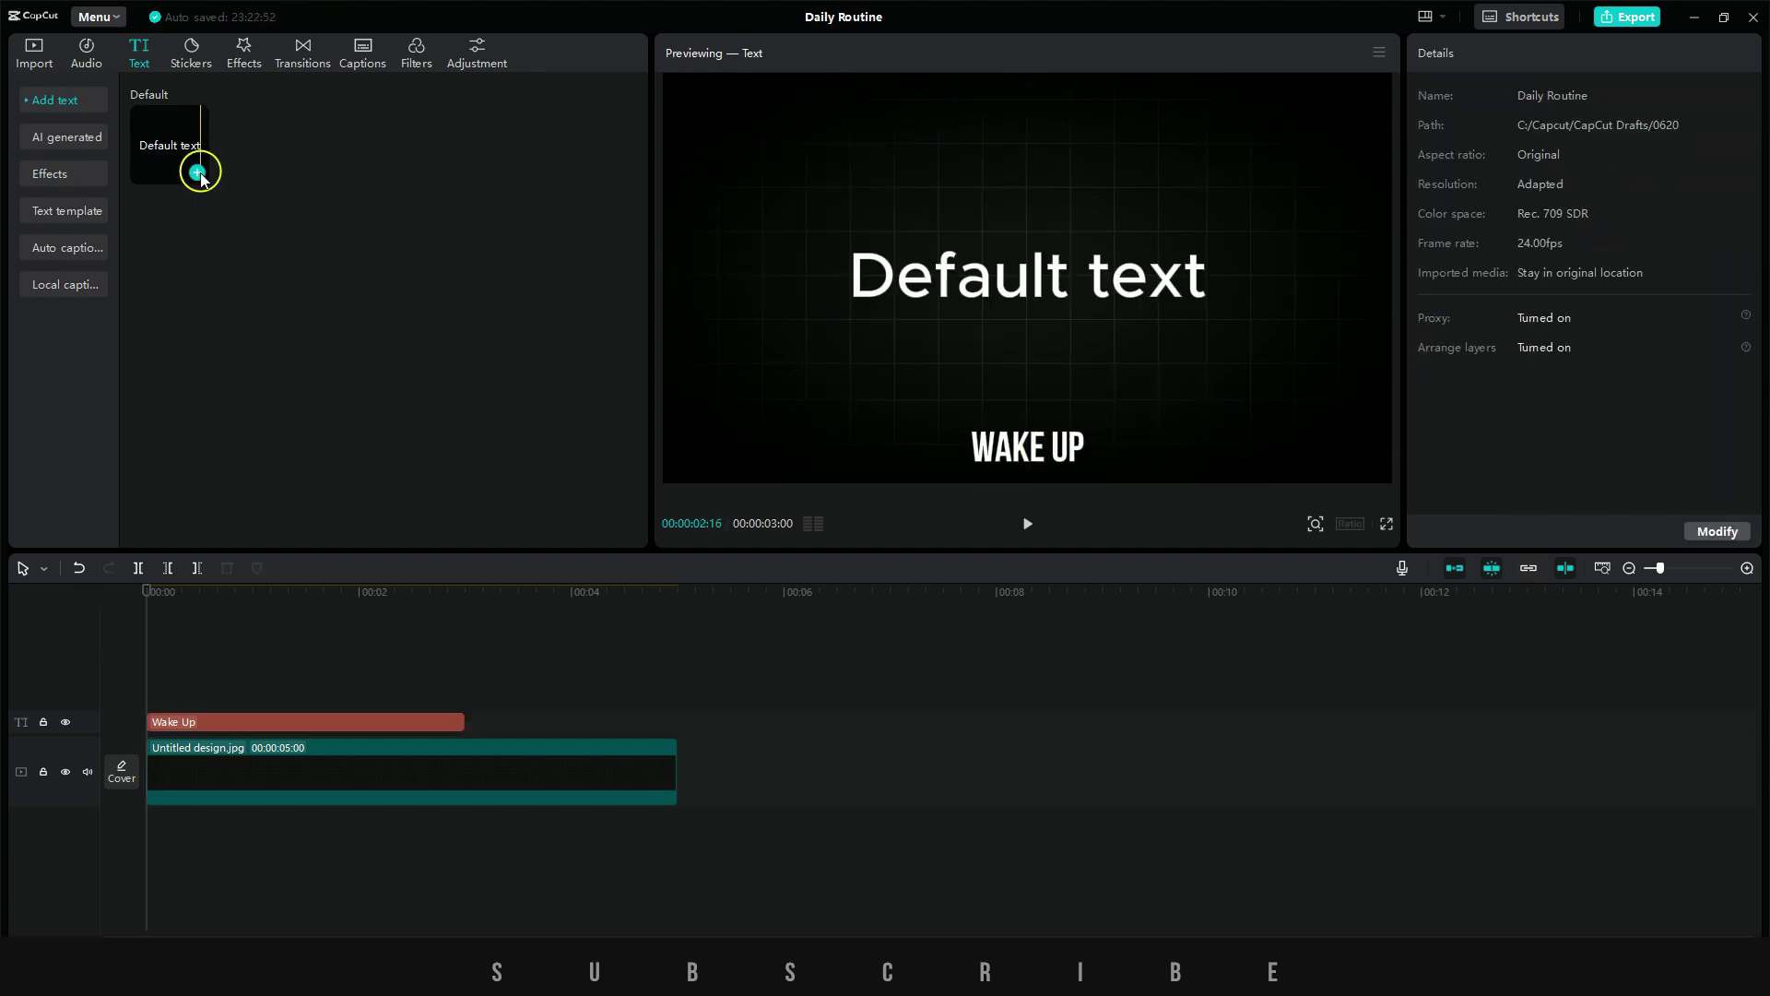
{"action": "left_click", "coordinate": [197, 174]}
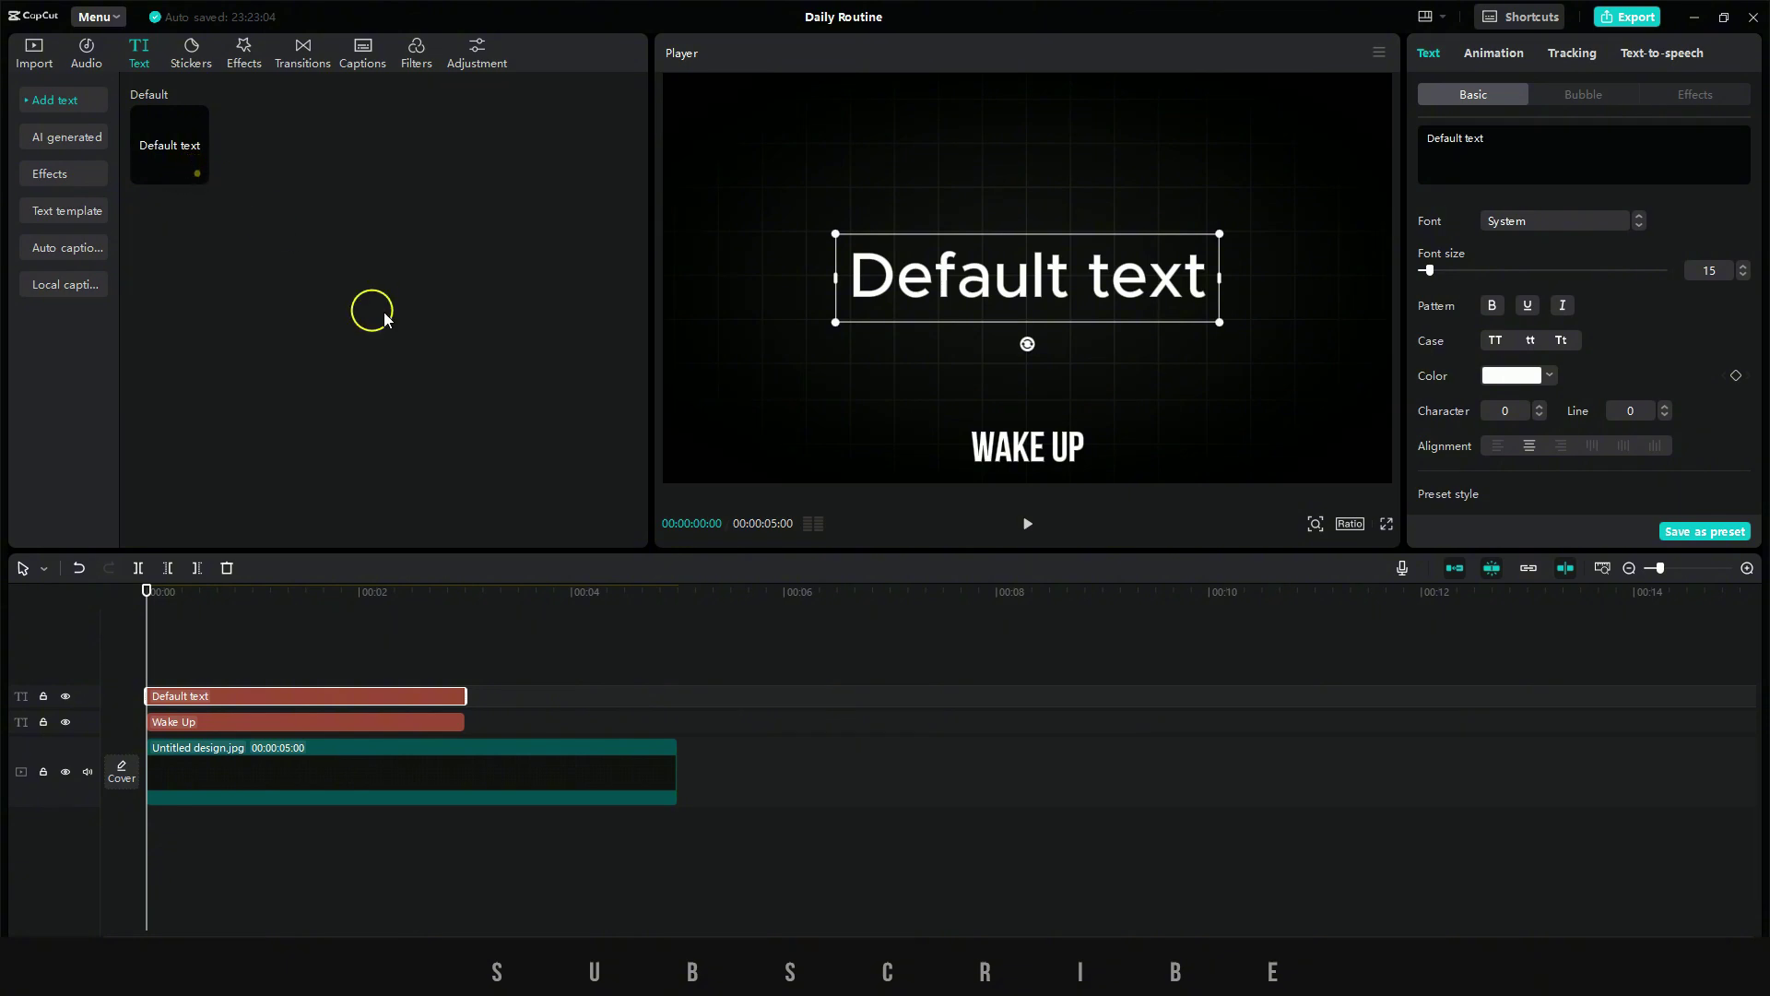
{"action": "key", "text": "ctrl+a"}
{"action": "type", "text": "-----"}
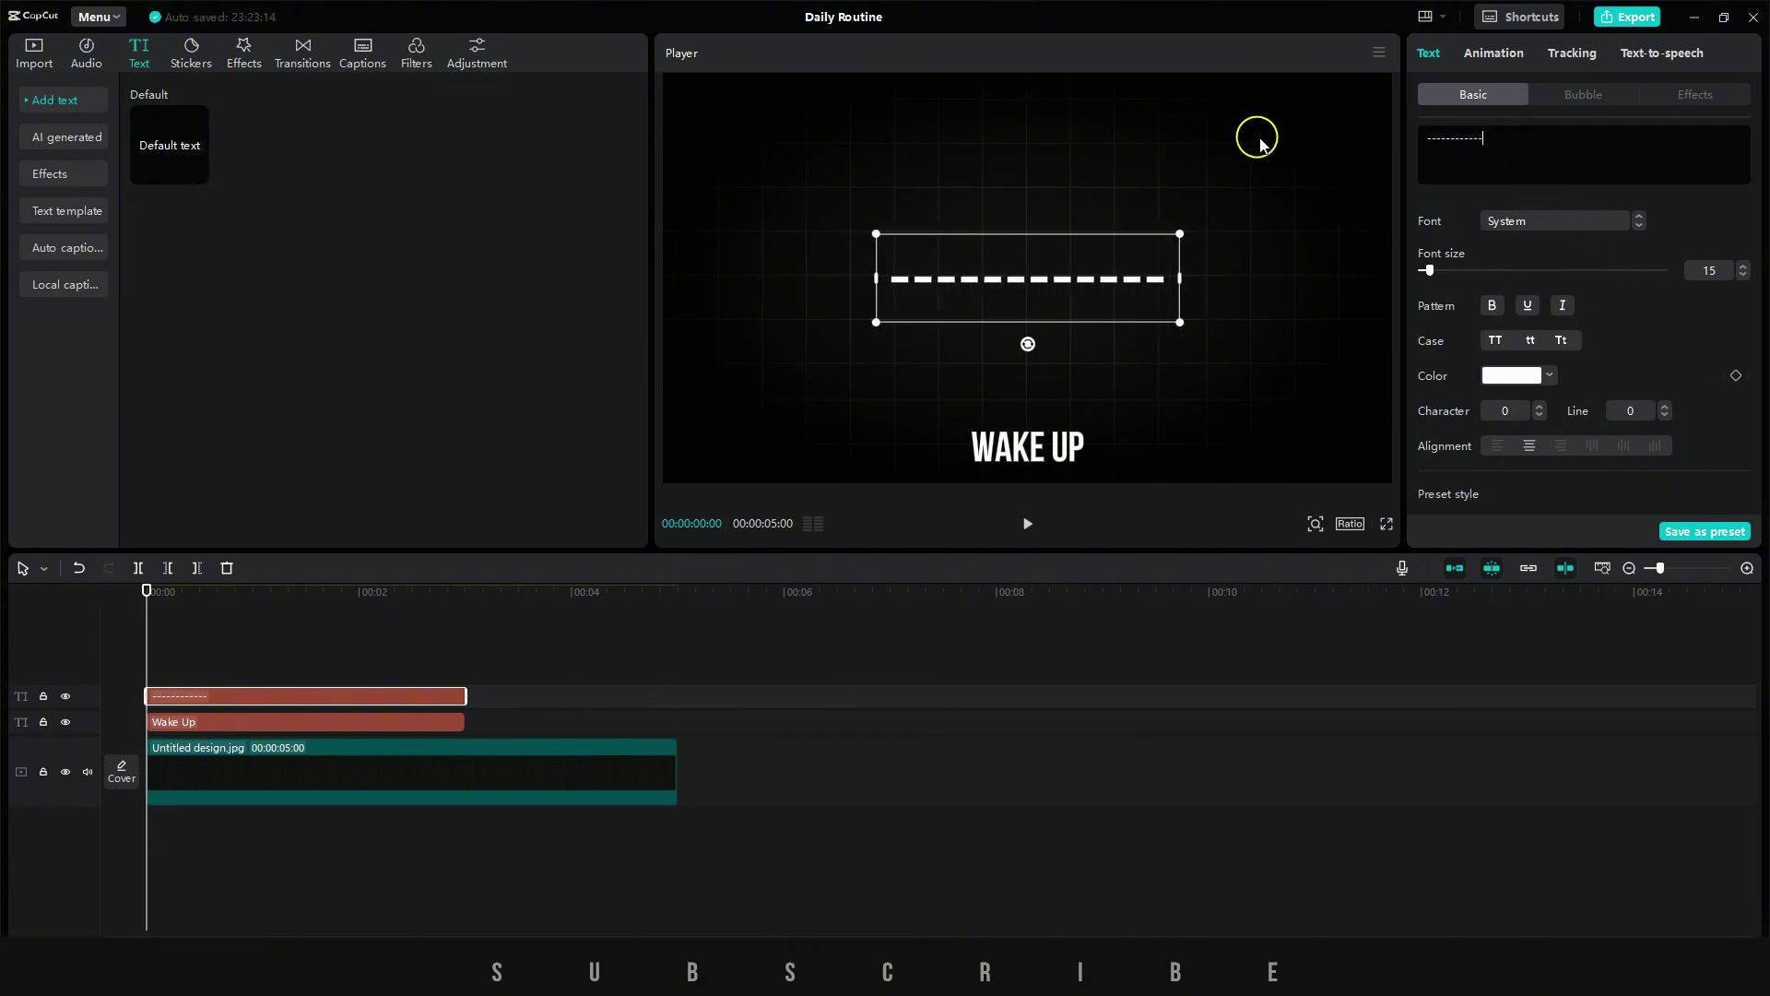
{"action": "type", "text": "------"}
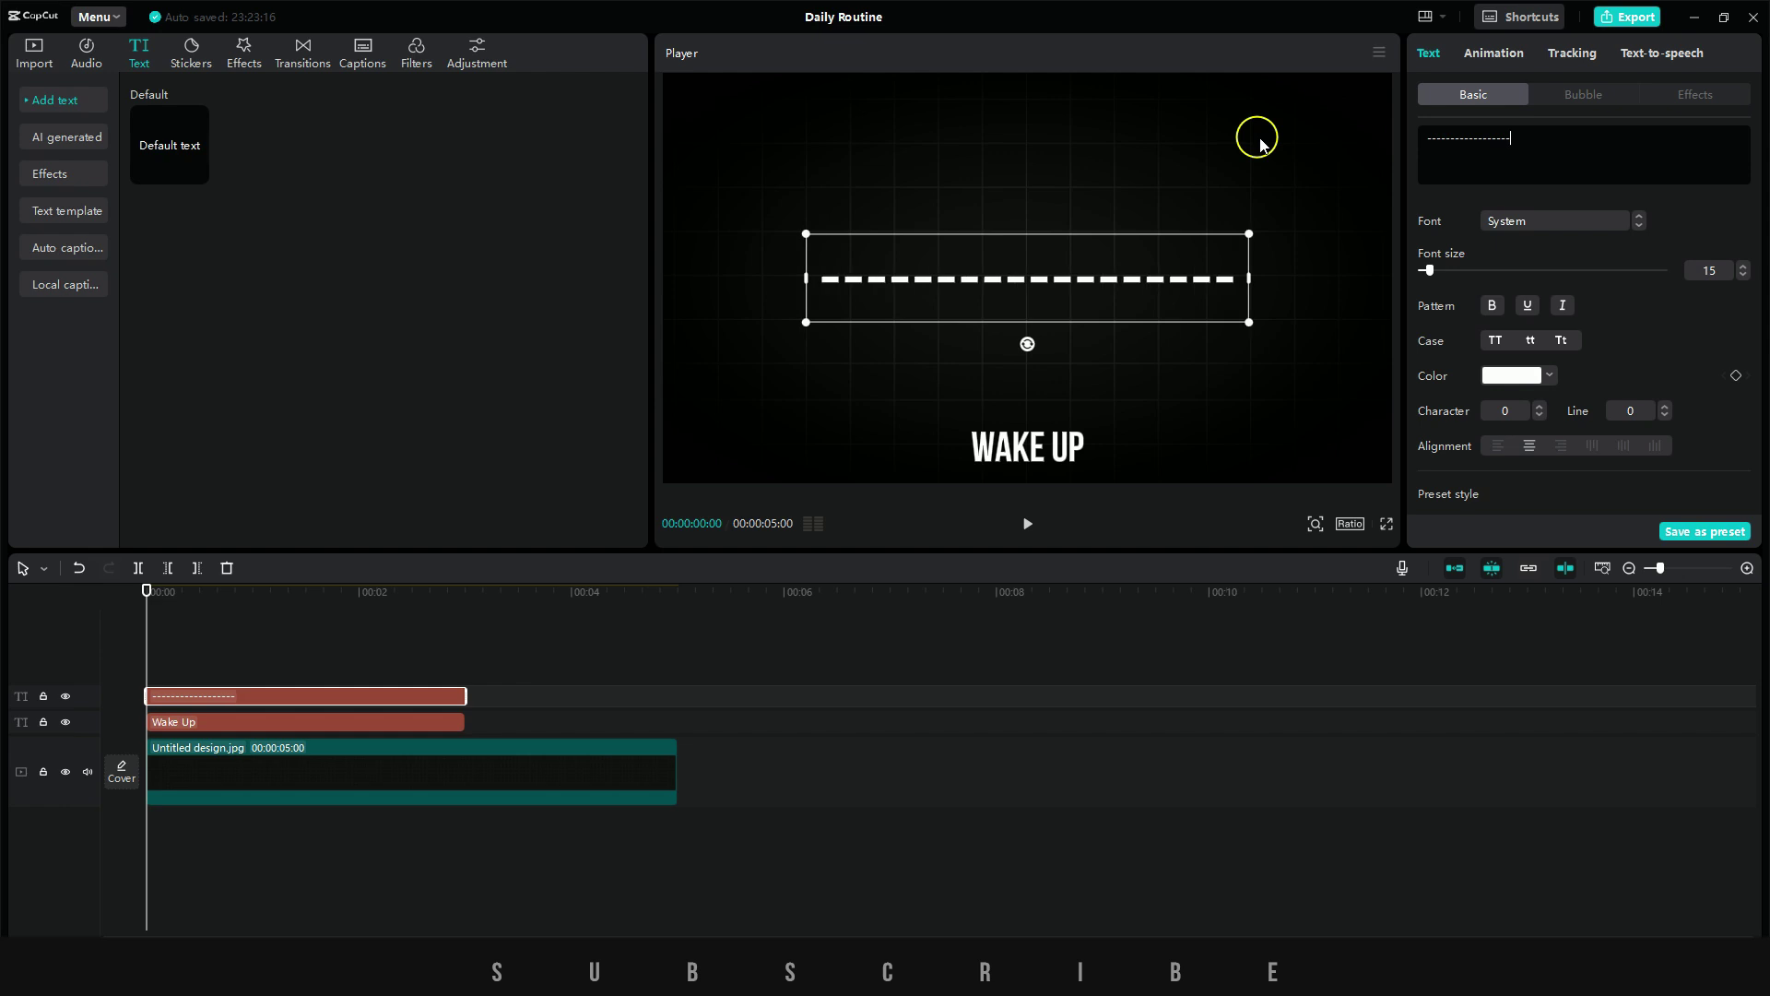
- Set the hyphen text's character spacing to -6 and lengthen the row of hyphens so they merge into one solid line
{"action": "left_click", "coordinate": [1538, 416]}
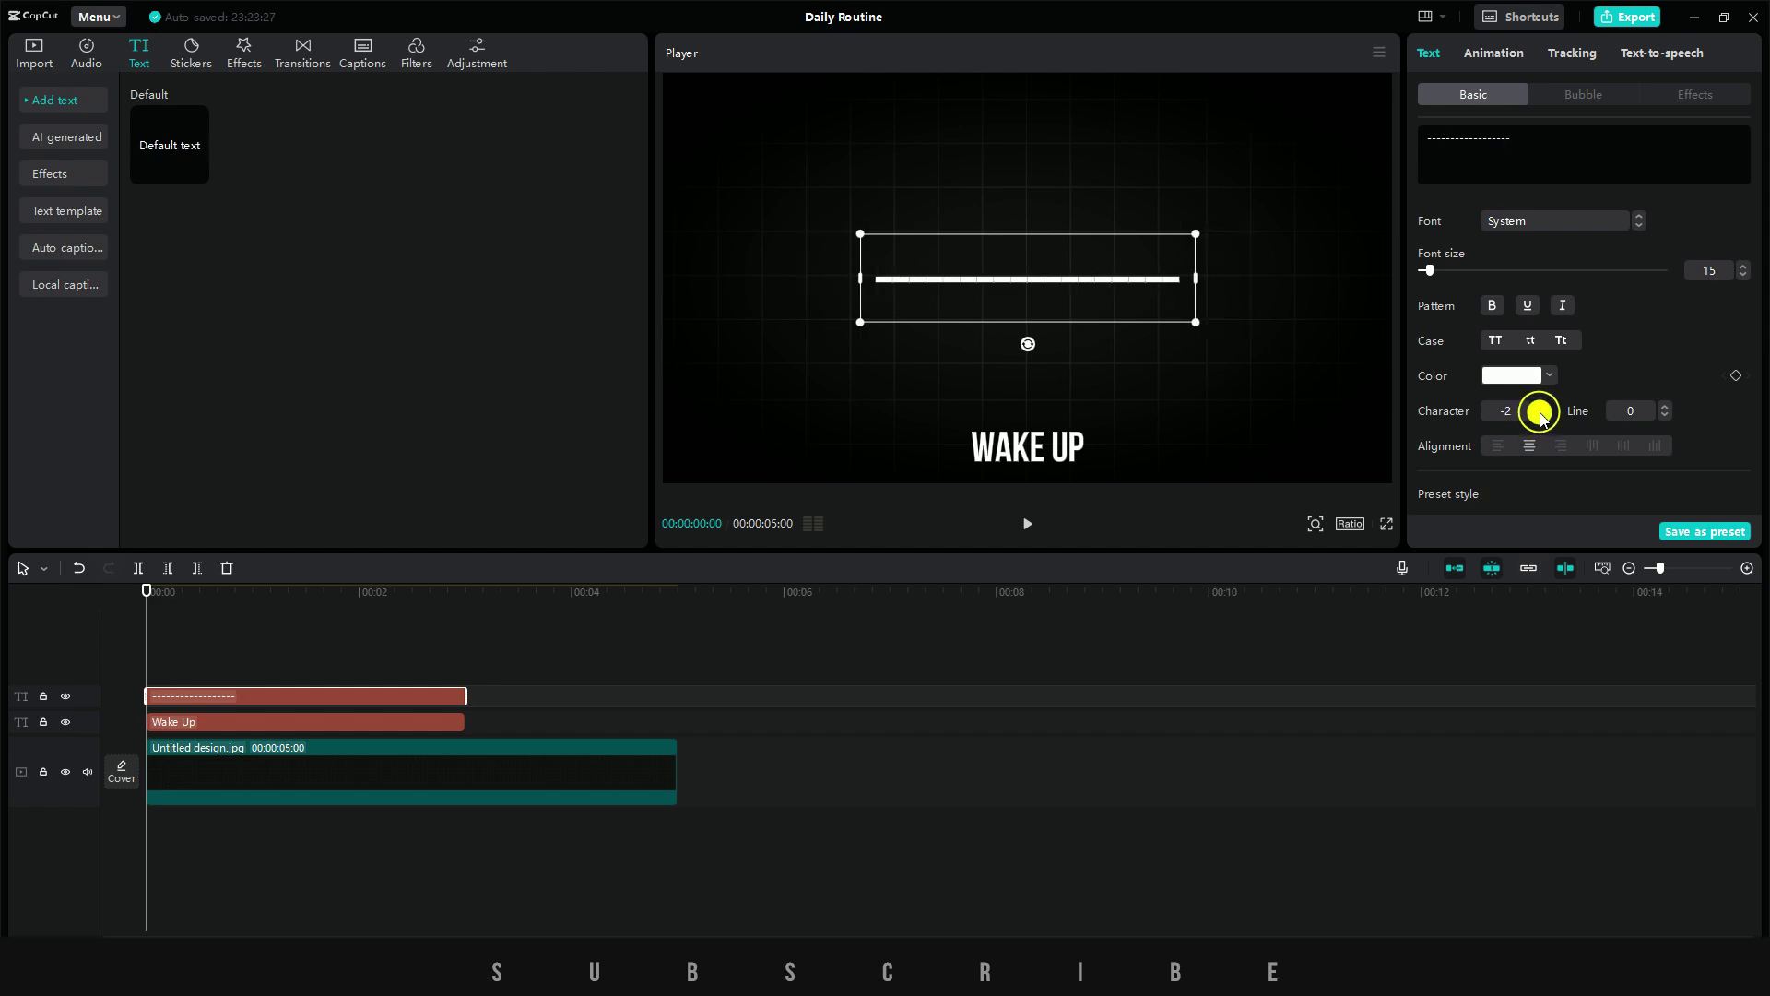
{"action": "left_click", "coordinate": [1539, 416]}
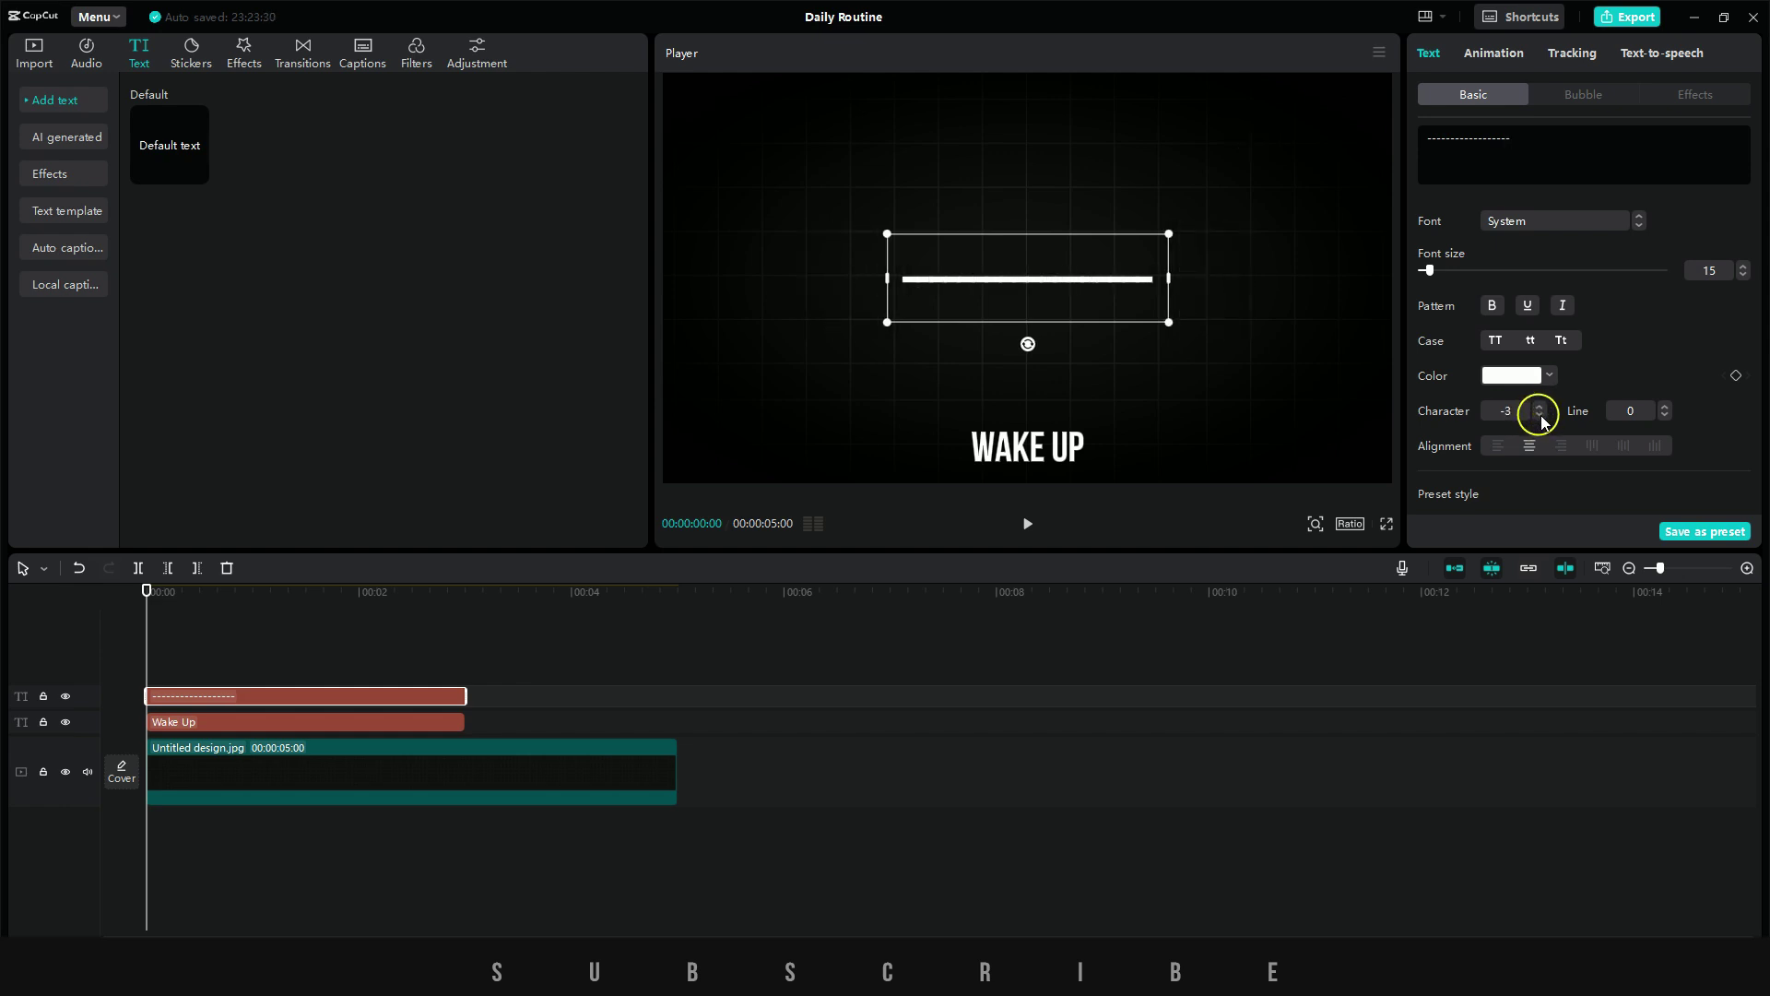
{"action": "left_click", "coordinate": [1539, 416]}
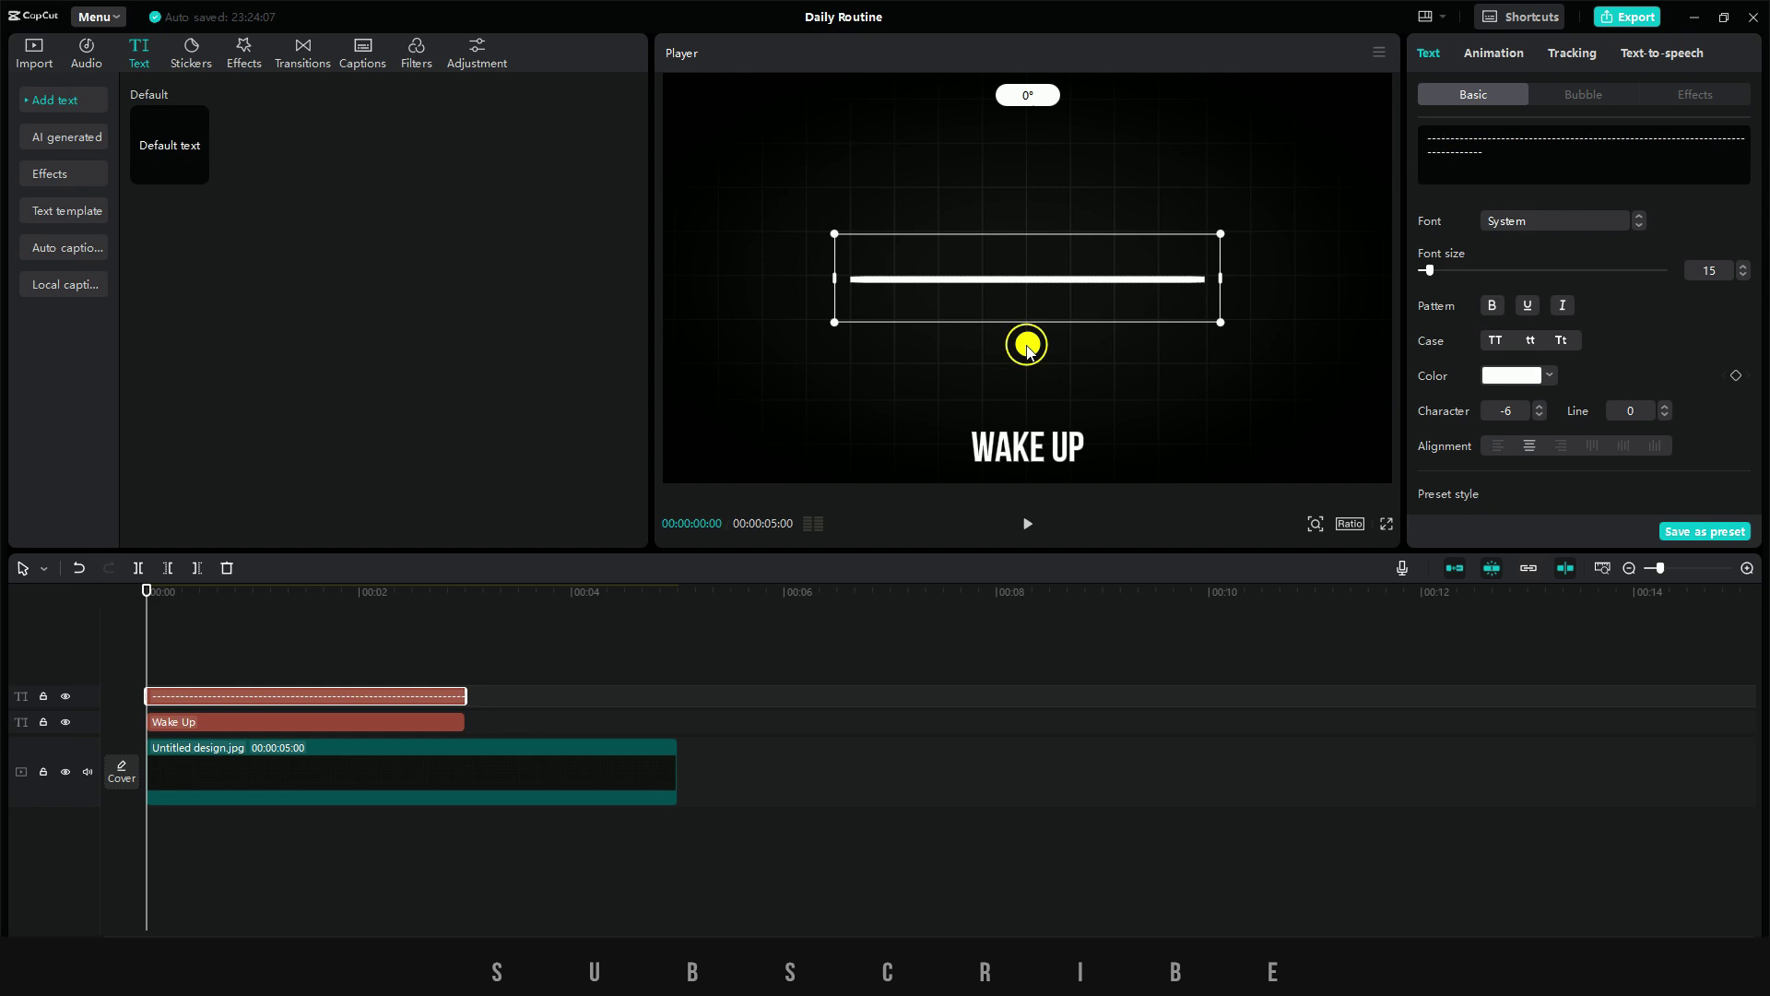
- Rotate the line 90° to vertical, centre it in the frame, and move its clip below the "Wake Up" clip
{"action": "left_click_drag", "start_coordinate": [1027, 346], "coordinate": [1061, 145]}
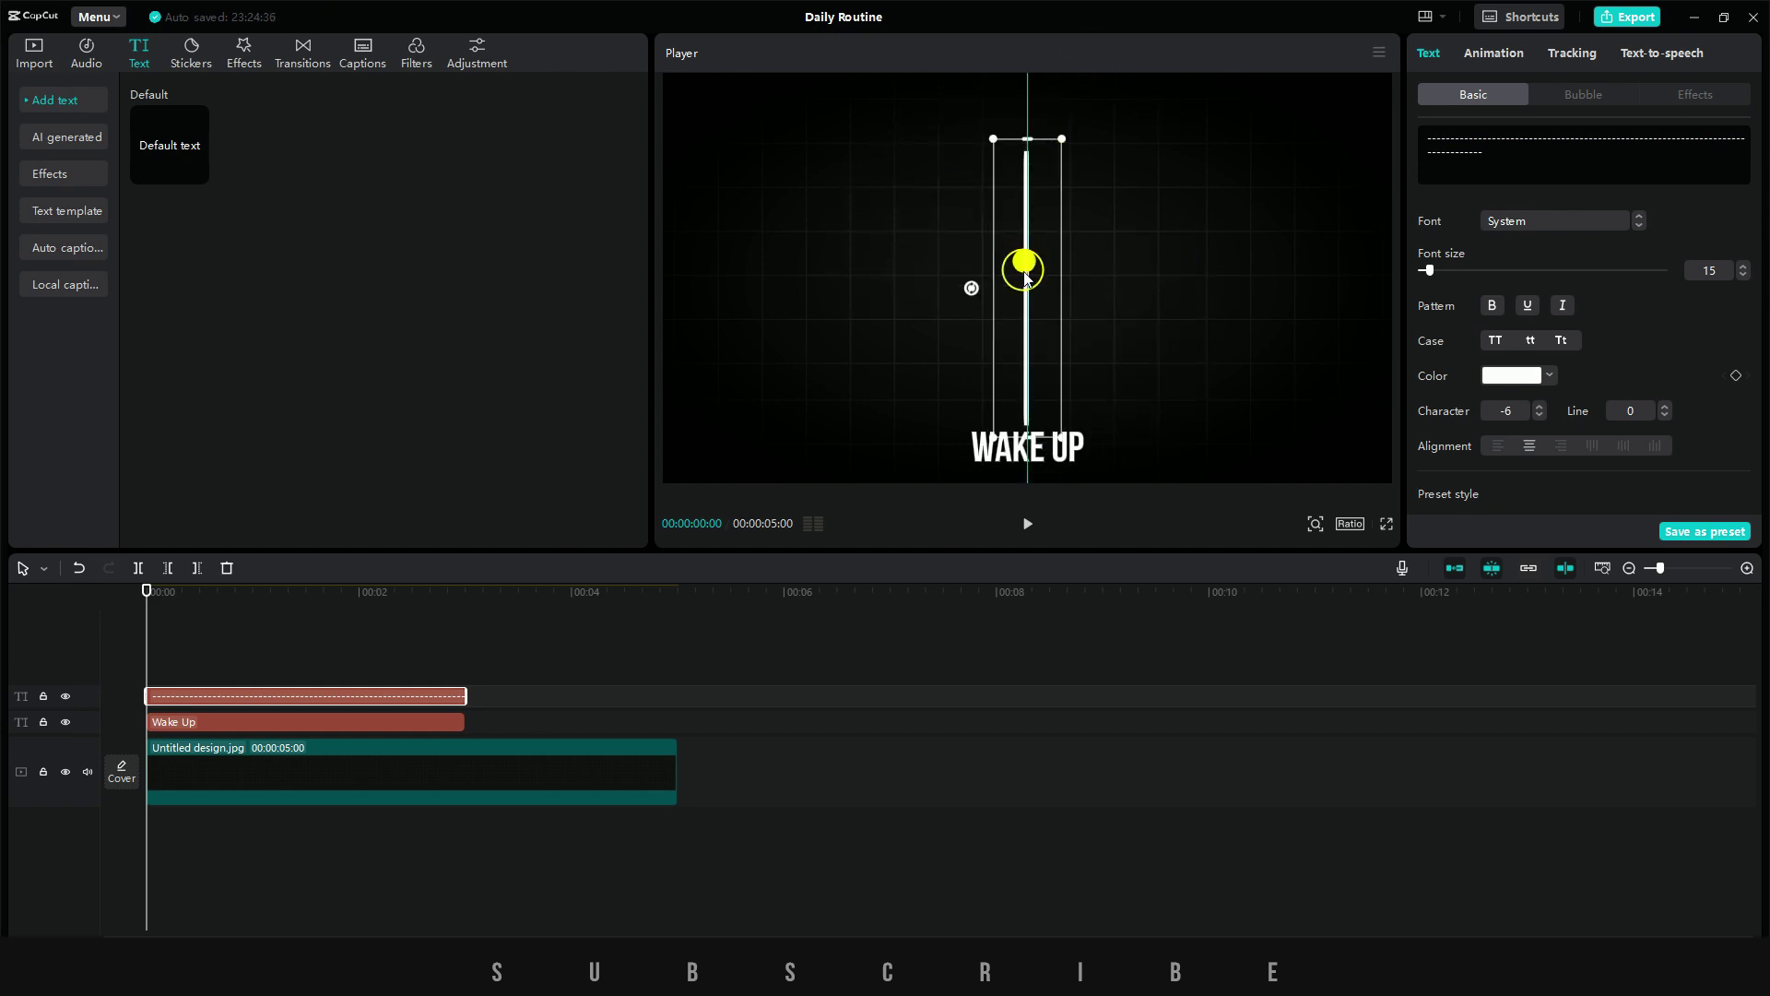
{"action": "left_click_drag", "start_coordinate": [1023, 268], "coordinate": [1023, 281]}
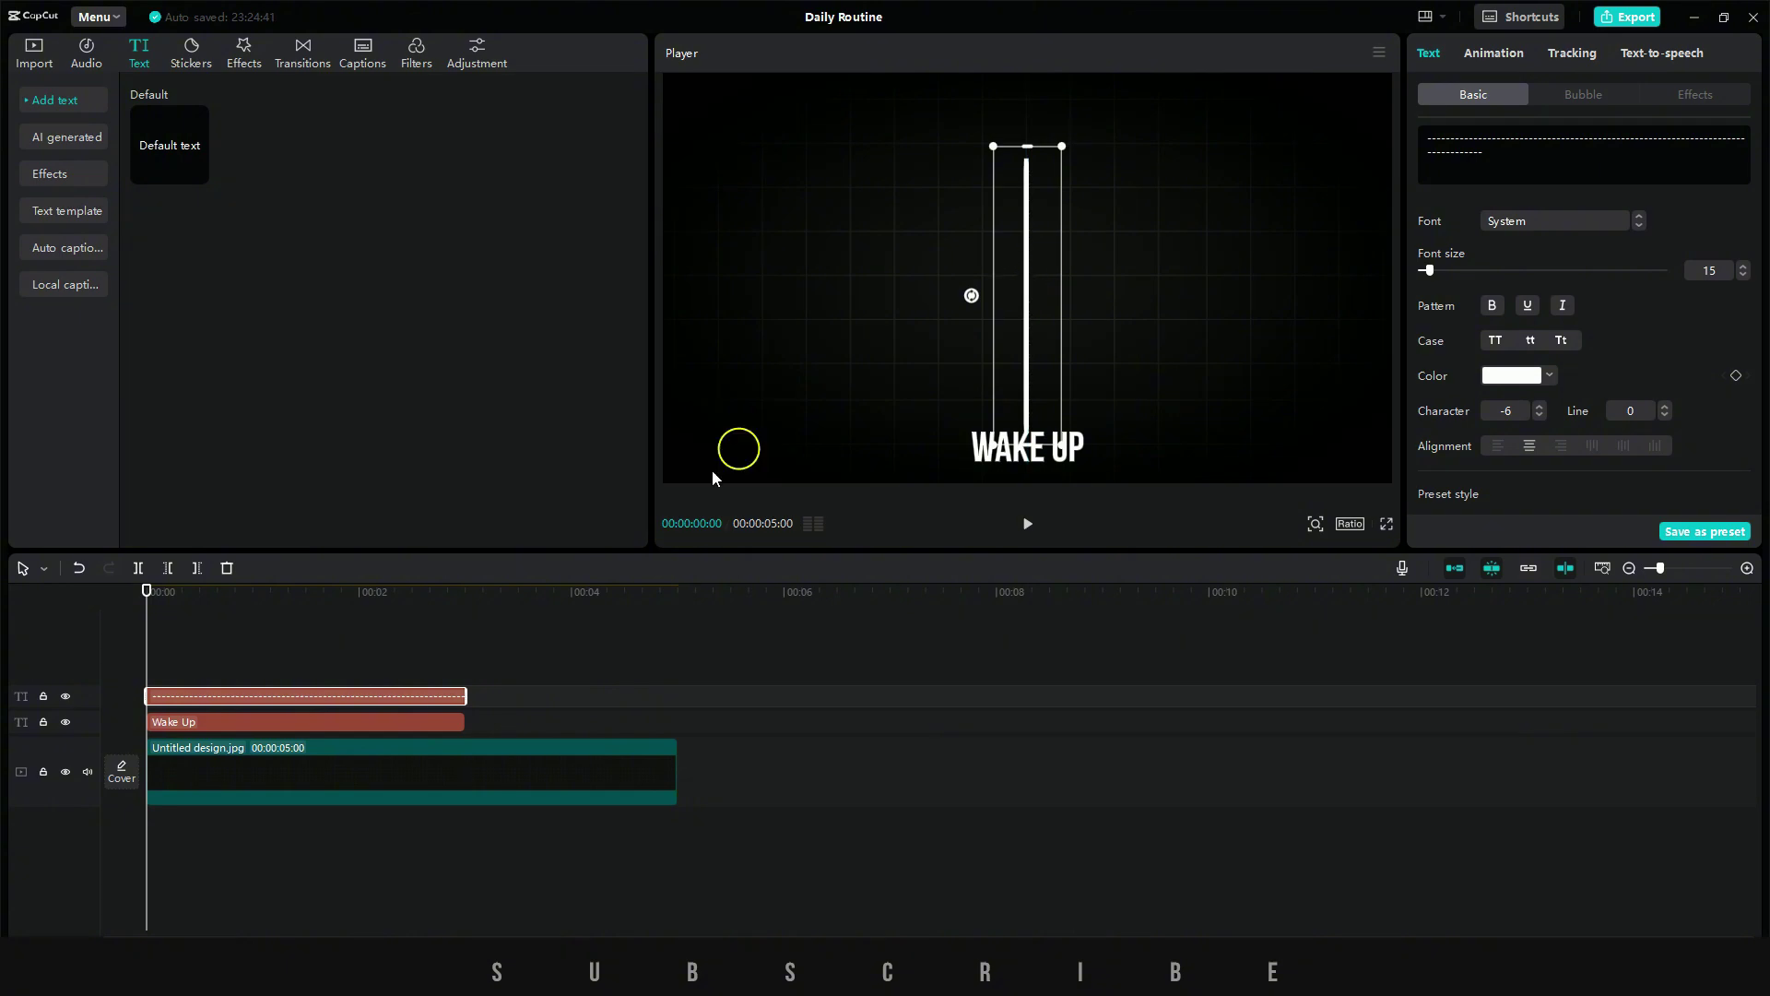
{"action": "left_click_drag", "start_coordinate": [266, 698], "coordinate": [267, 738]}
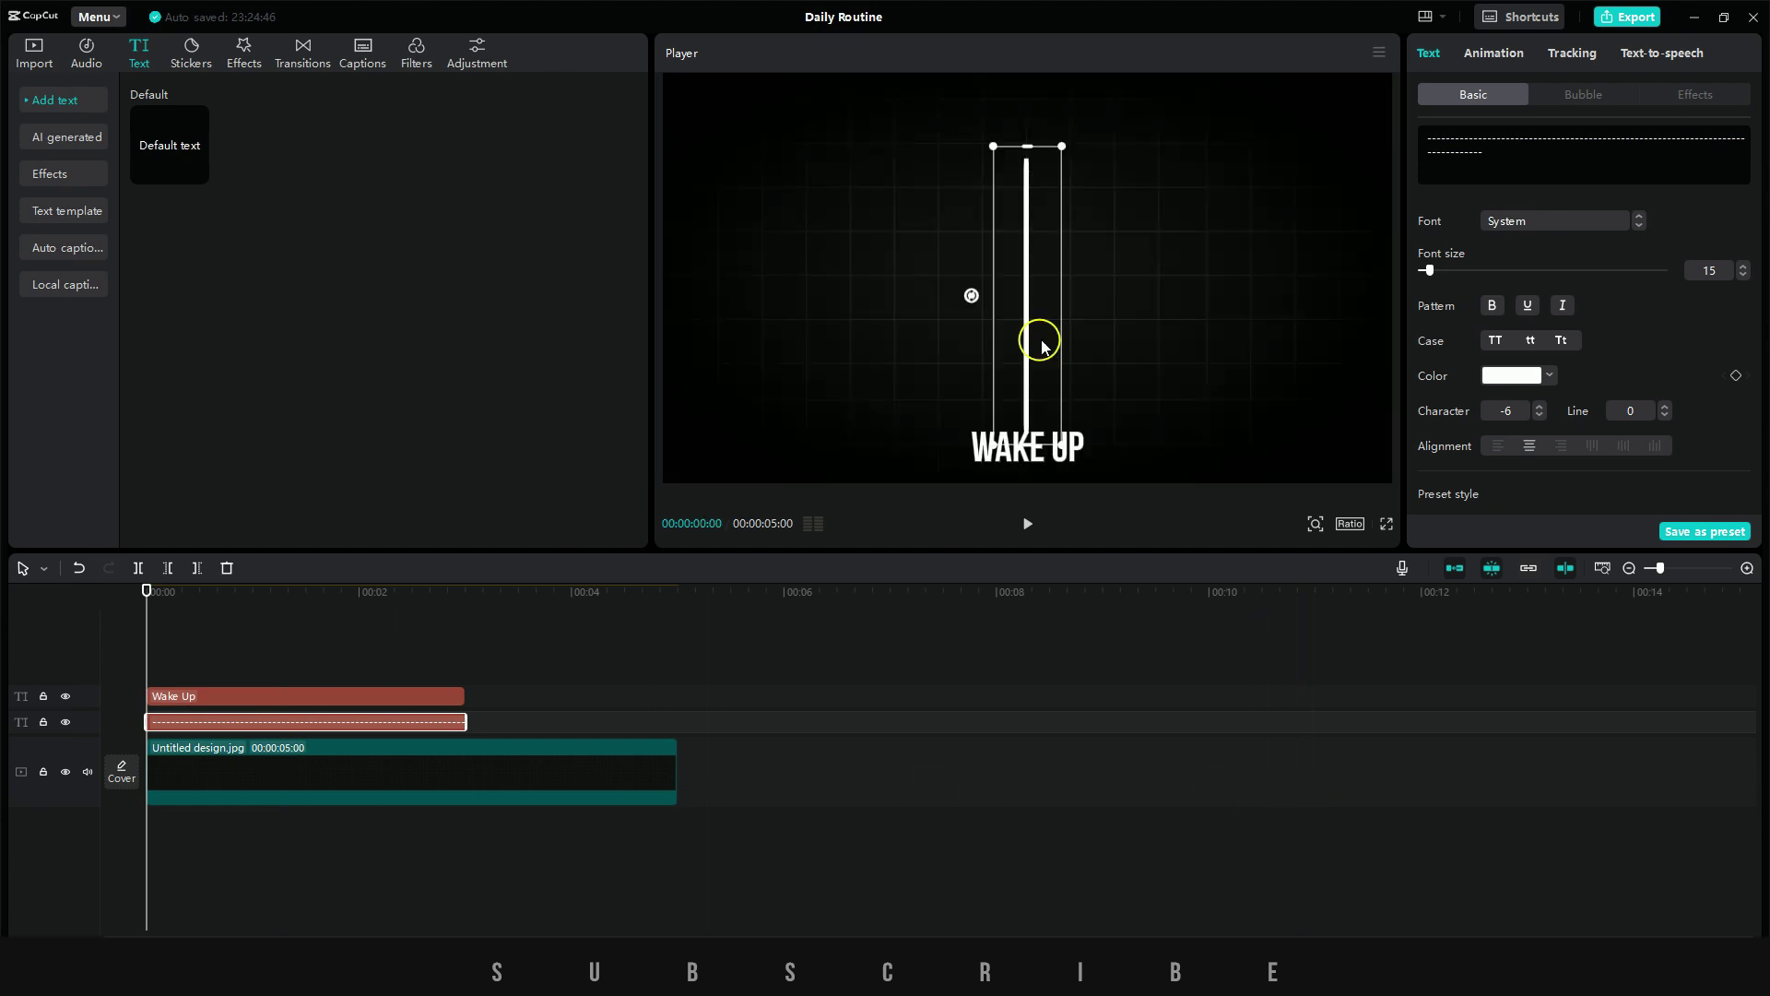
{"action": "left_click_drag", "start_coordinate": [1030, 341], "coordinate": [1029, 330]}
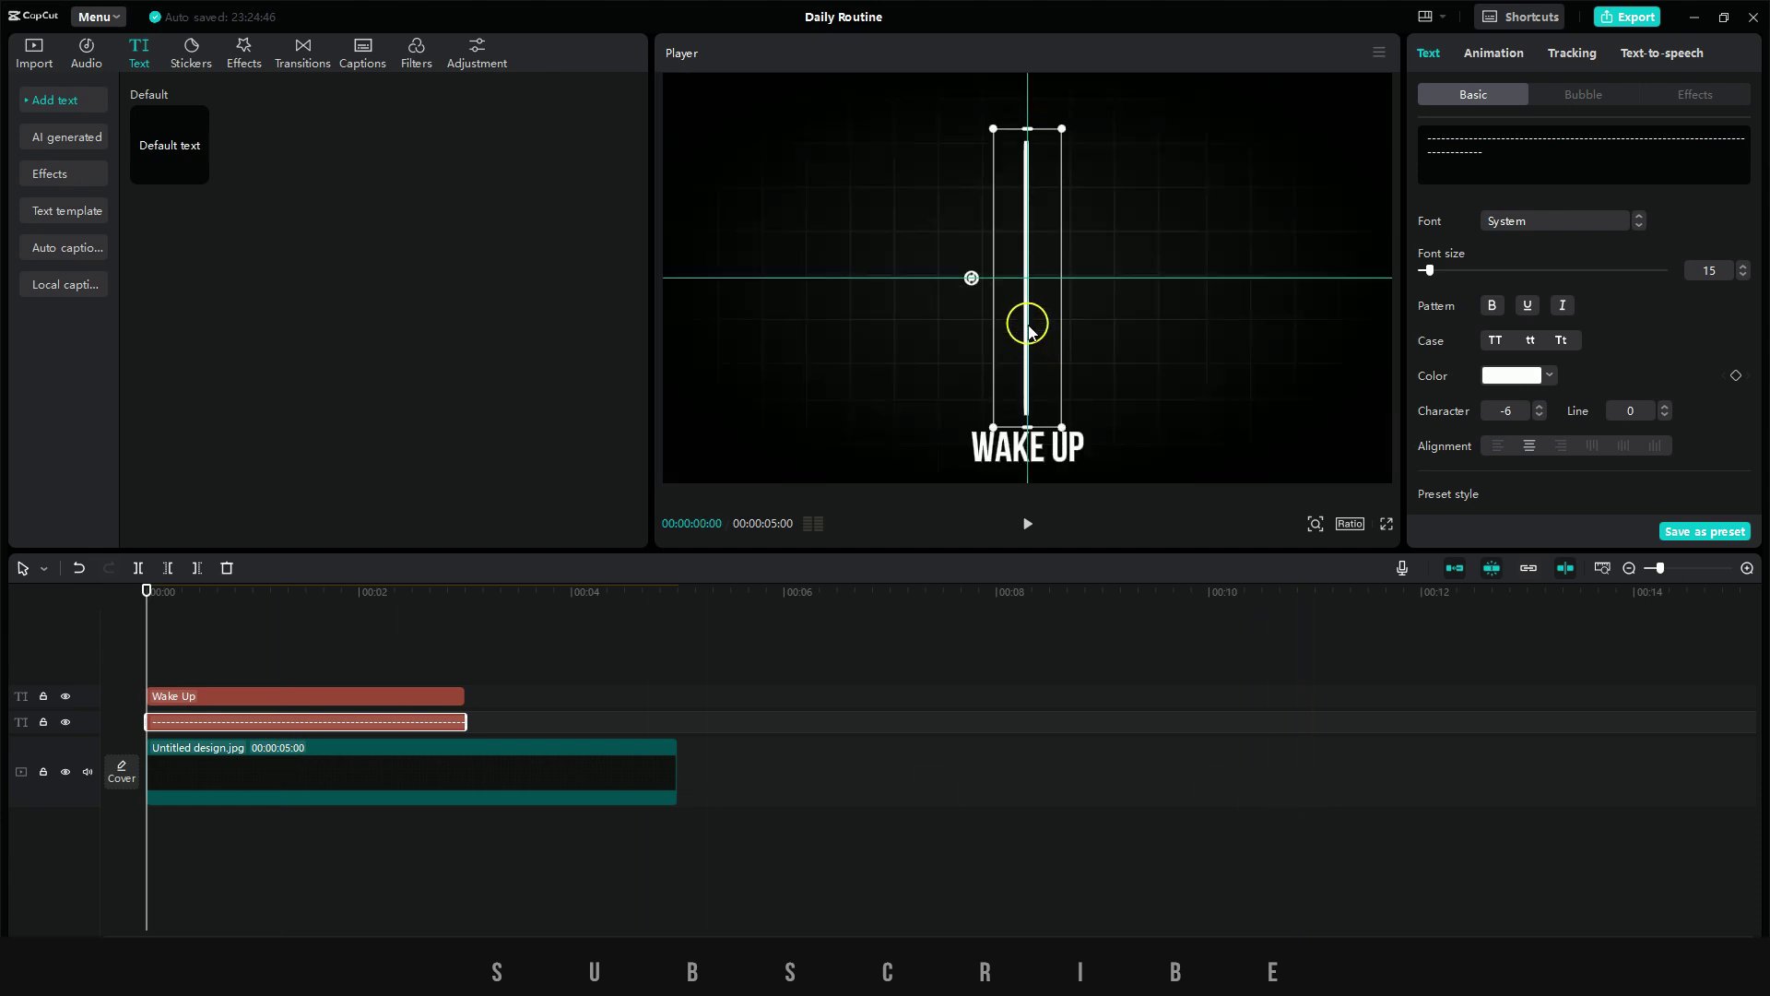
- Duplicate the "Wake Up" text, place the copy centred at the top of the frame, and change its wording to "Success"
{"action": "right_click", "coordinate": [225, 696]}
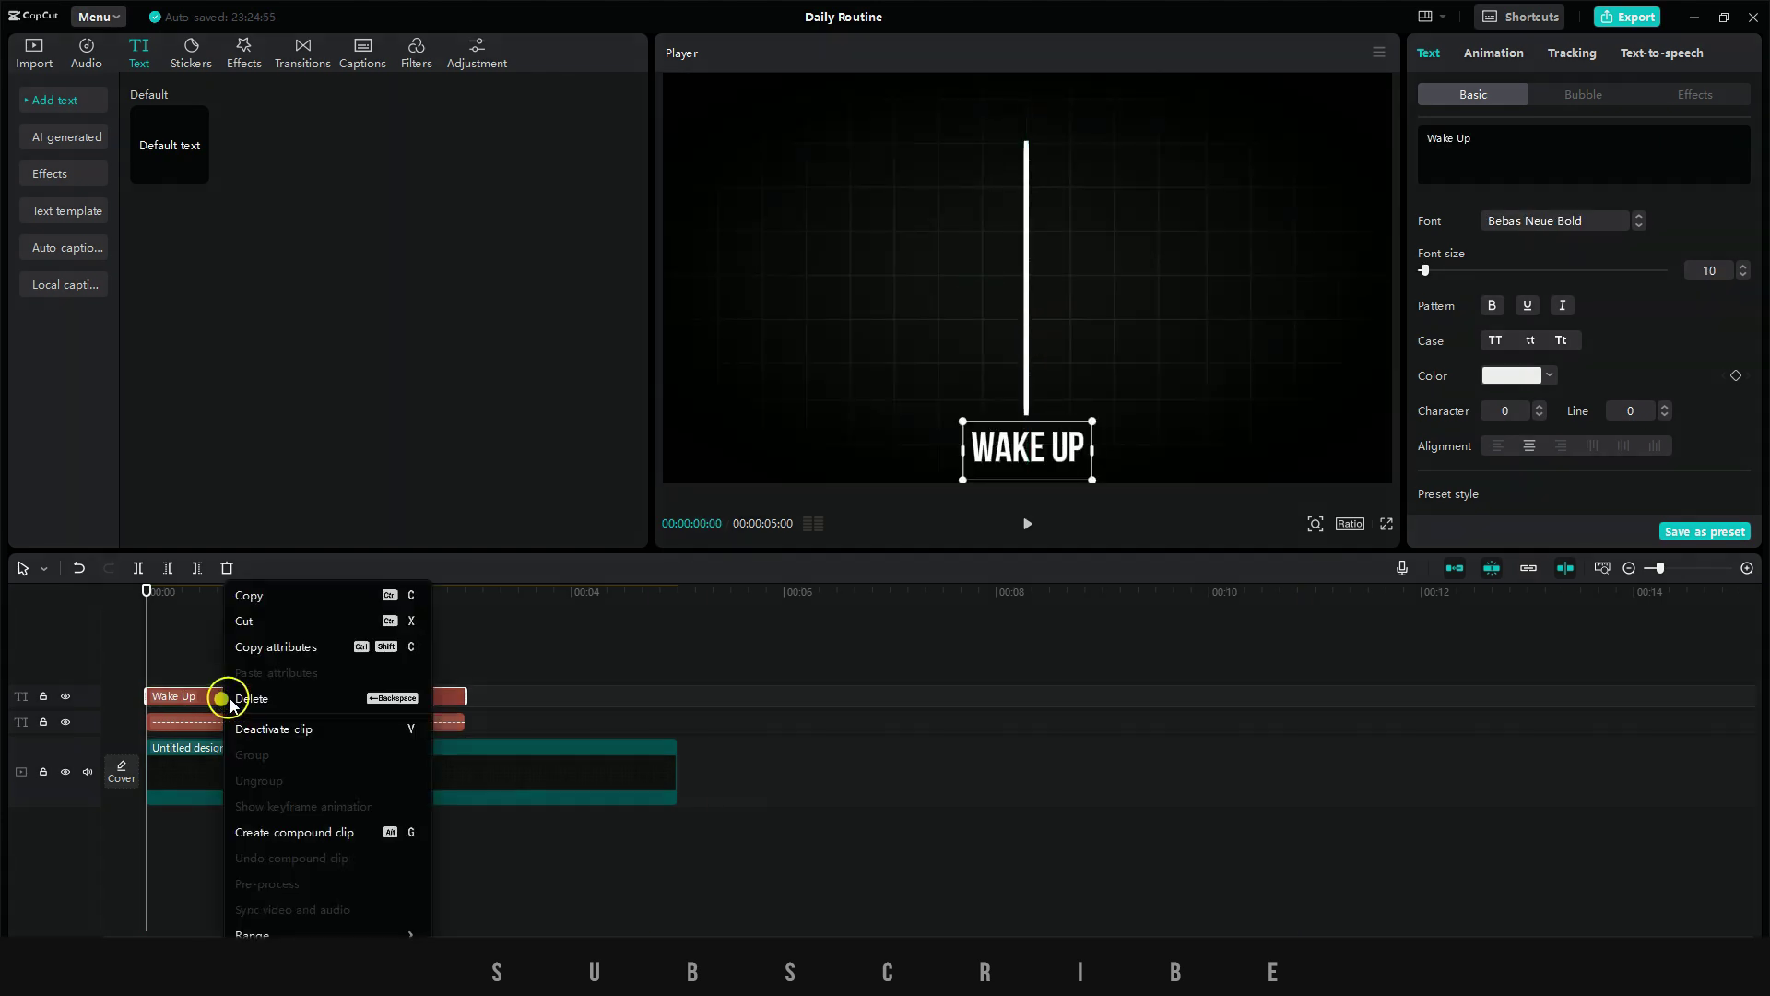
{"action": "left_click", "coordinate": [271, 595]}
{"action": "right_click", "coordinate": [181, 630]}
{"action": "left_click", "coordinate": [198, 645]}
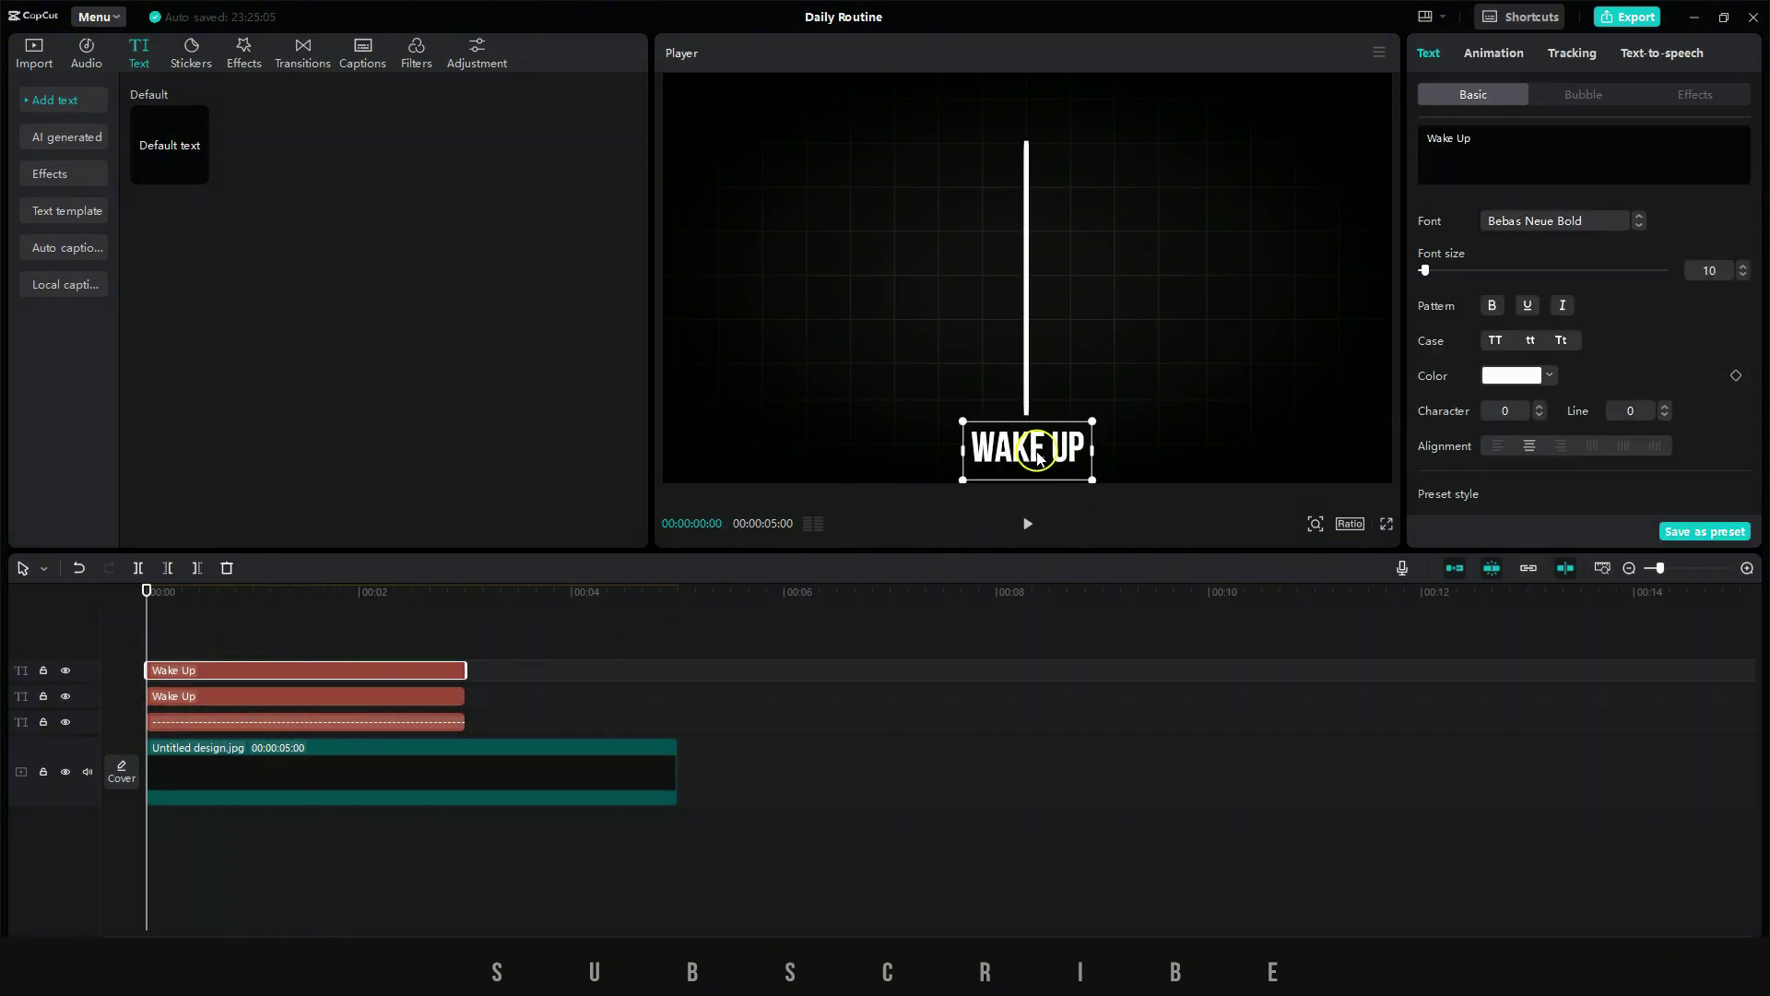
{"action": "left_click_drag", "start_coordinate": [1036, 457], "coordinate": [1041, 112]}
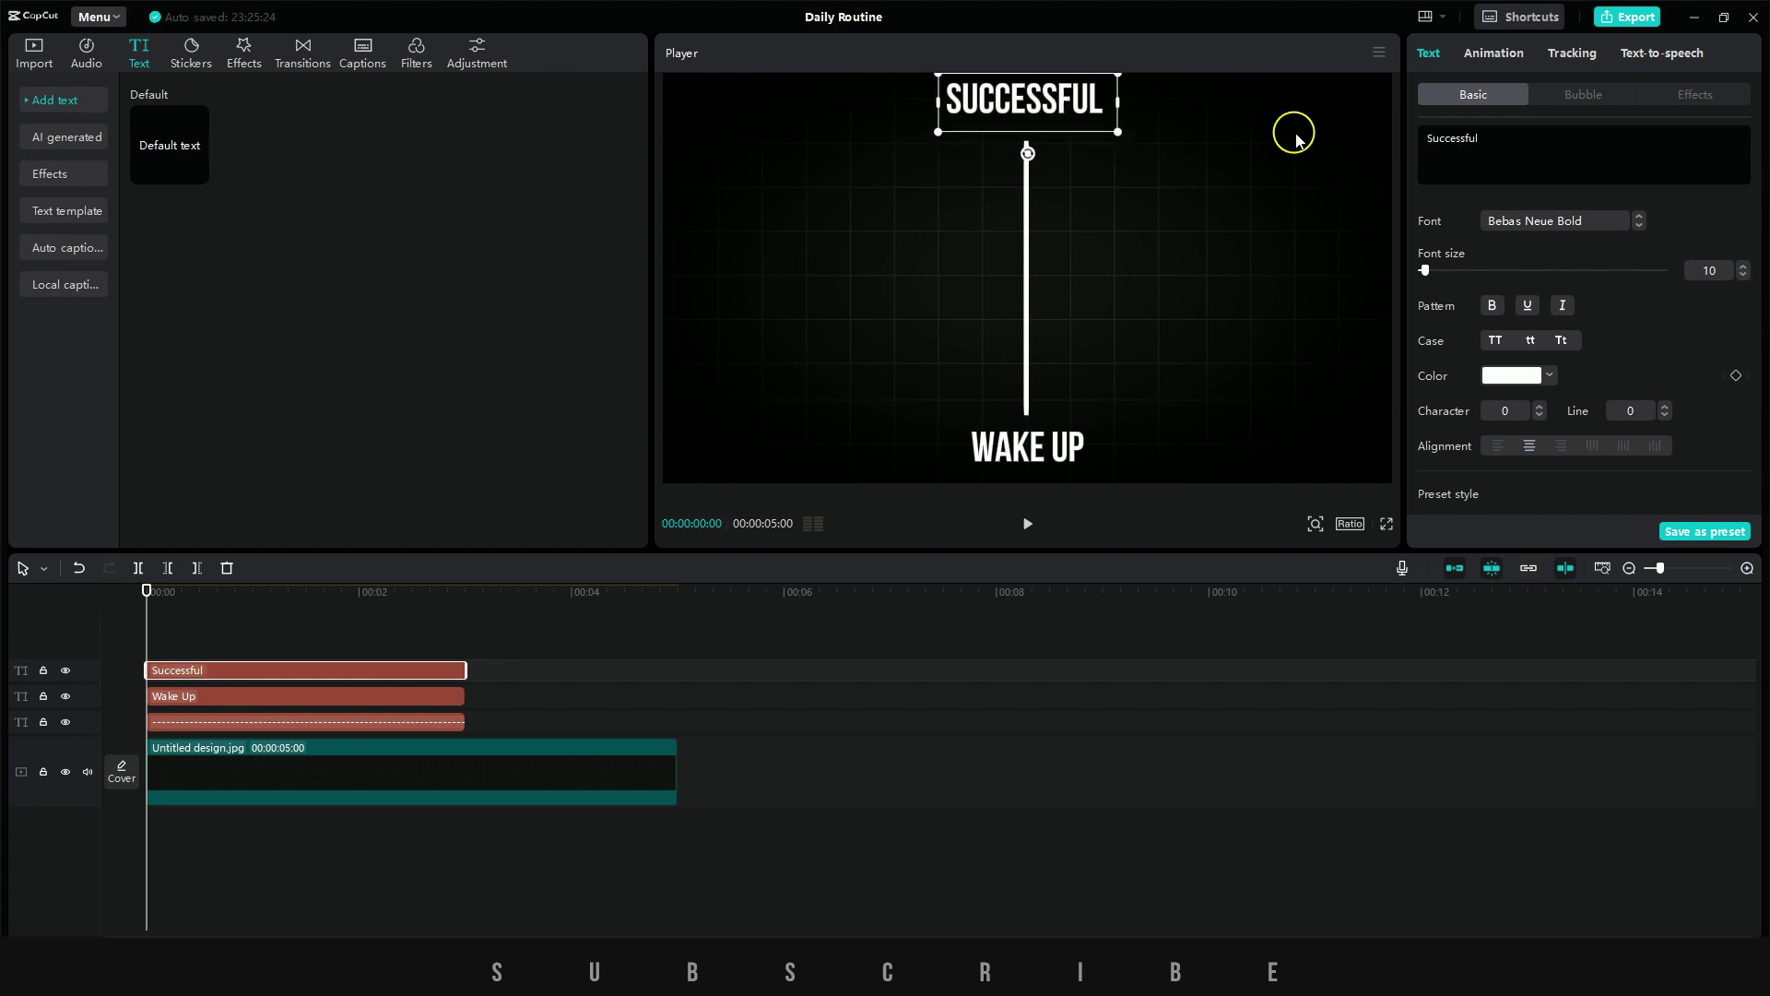
{"action": "type", "text": "Day"}
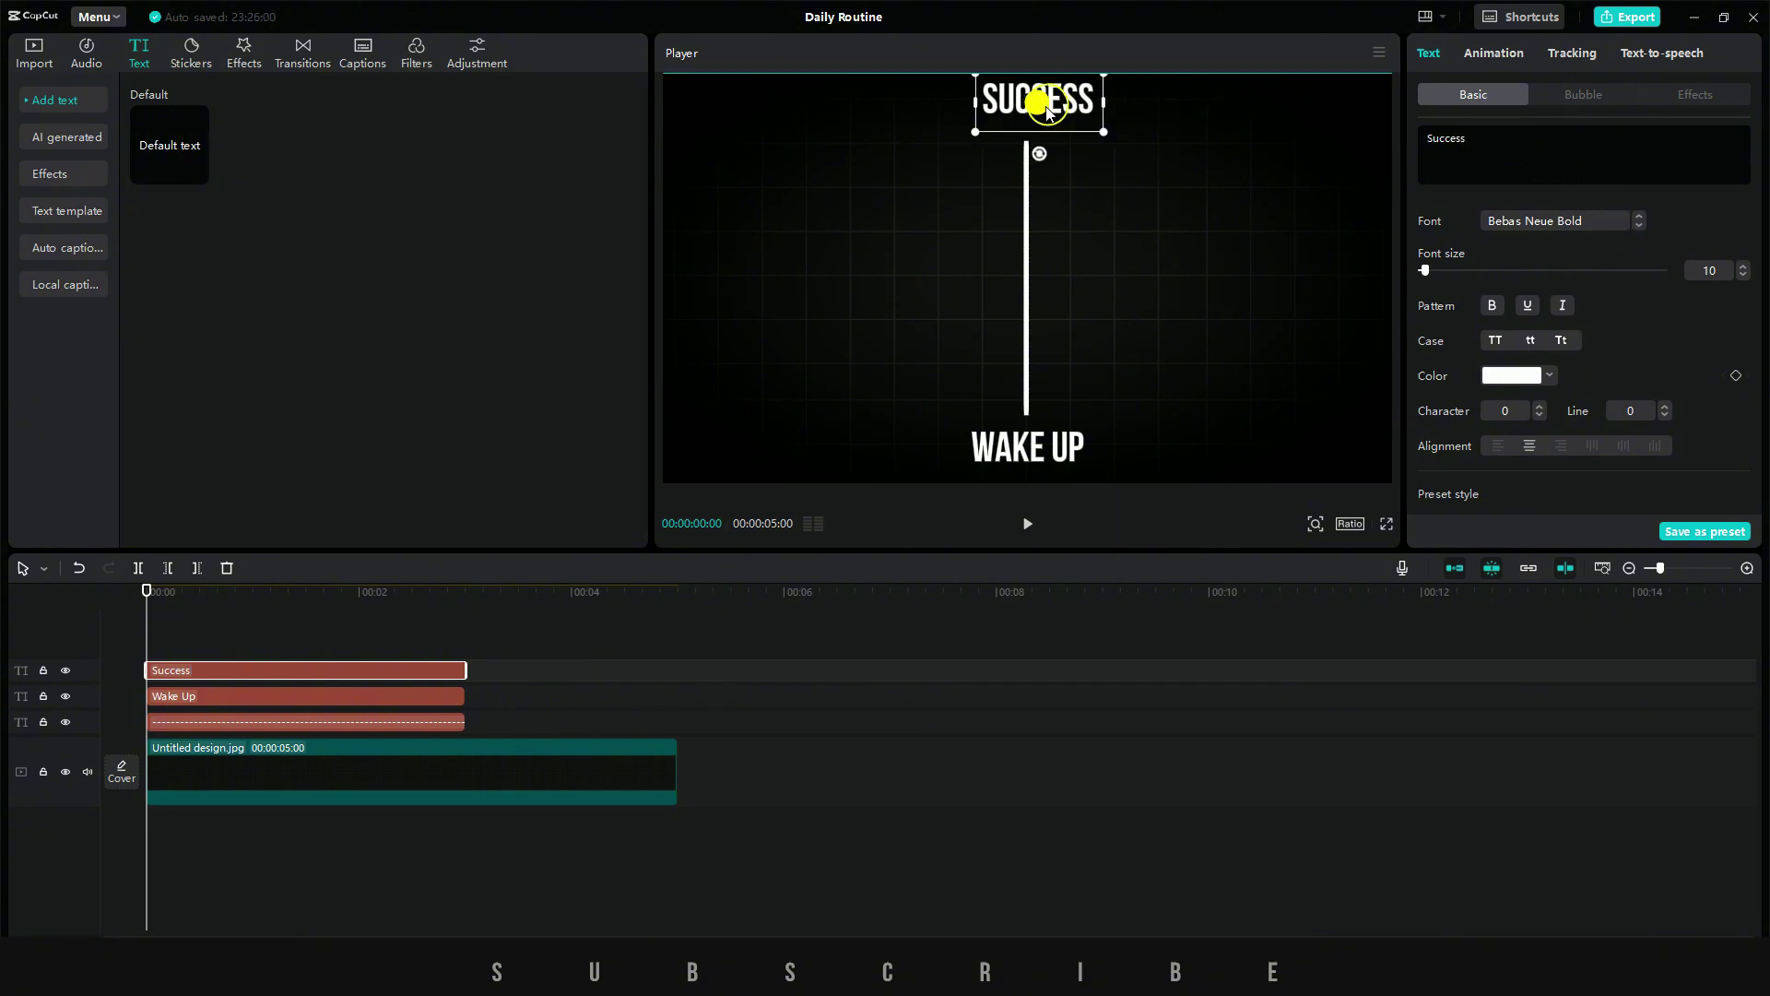
{"action": "left_click_drag", "start_coordinate": [1035, 102], "coordinate": [1036, 111]}
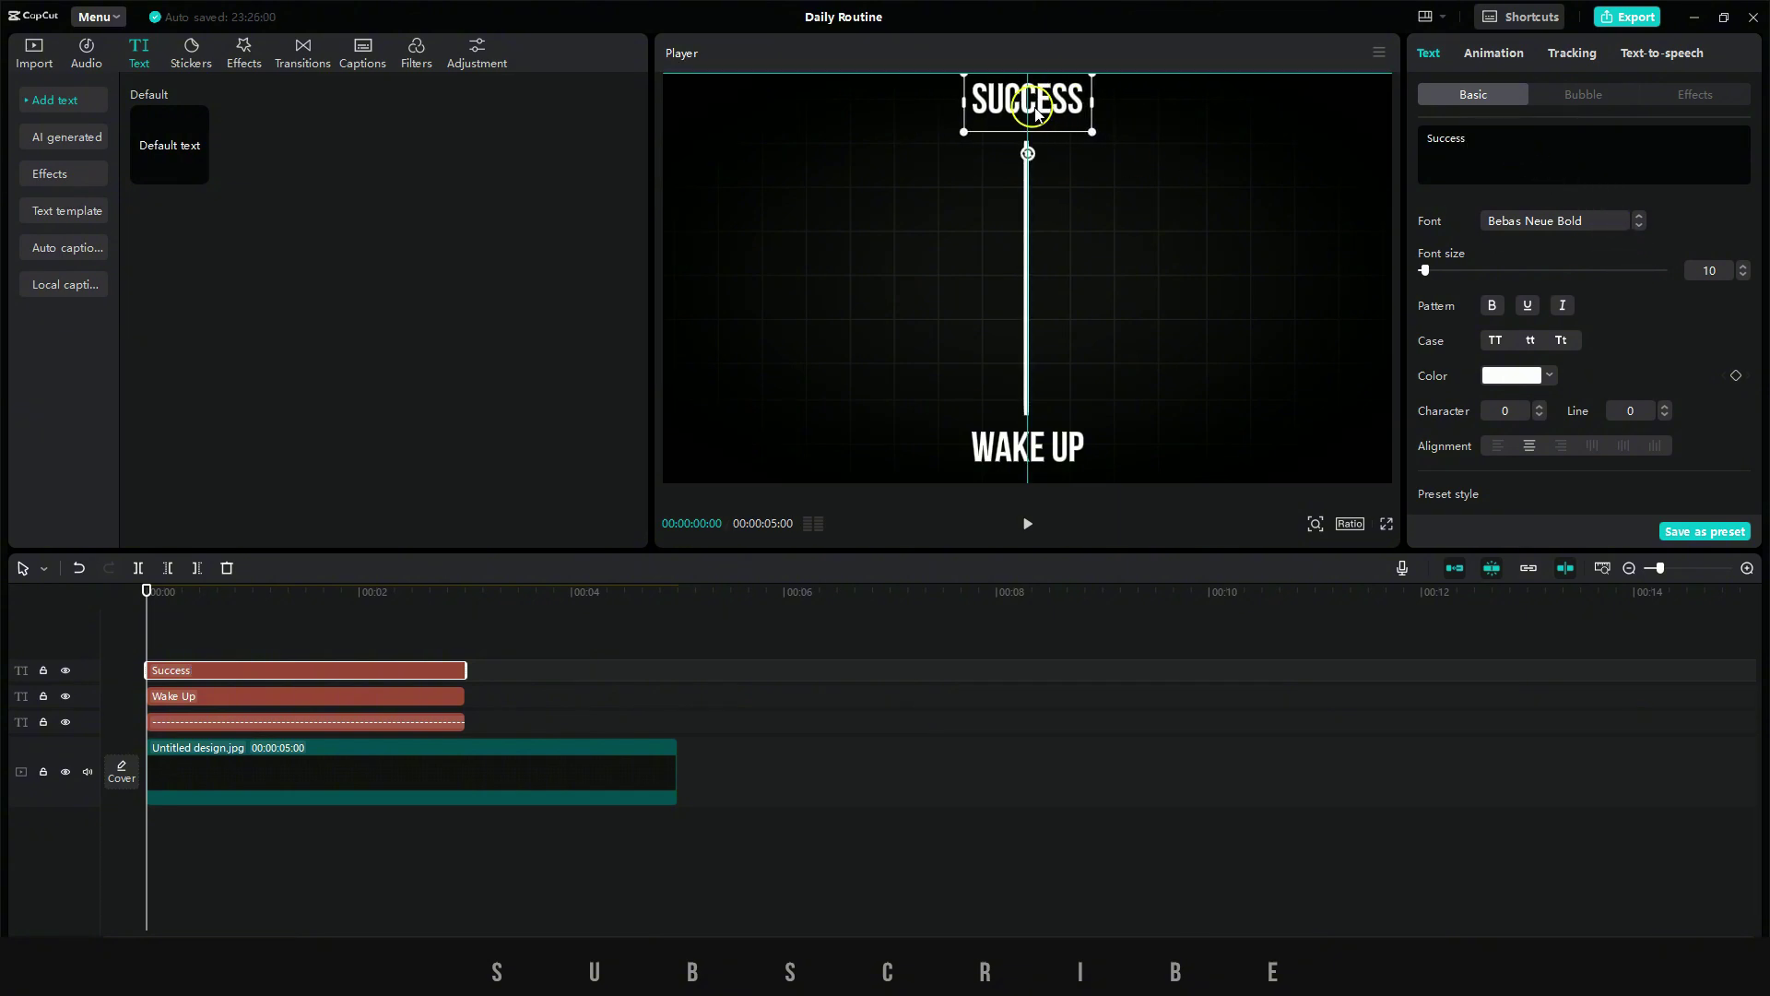
- Scale the line to 78%, turn off its uniform scale, and increase only the scale height to thicken it
{"action": "left_click", "coordinate": [264, 722]}
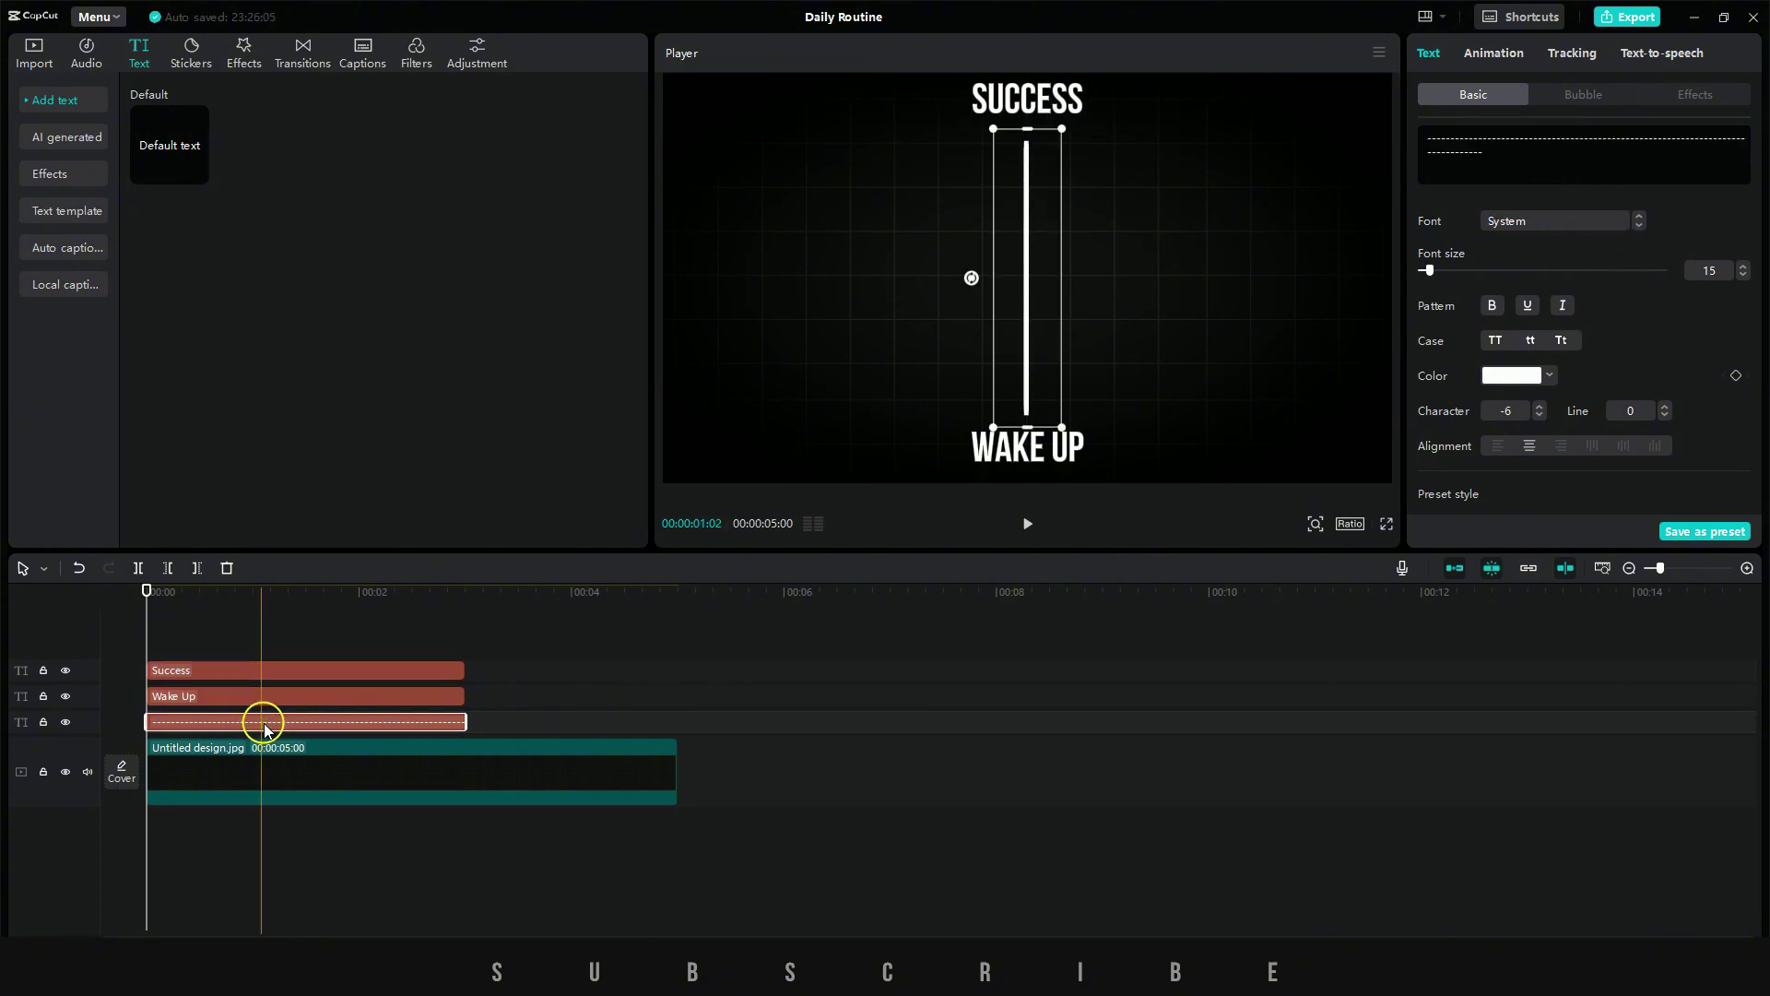
{"action": "scroll", "coordinate": [1699, 336], "scroll_direction": "down", "scroll_amount": 4}
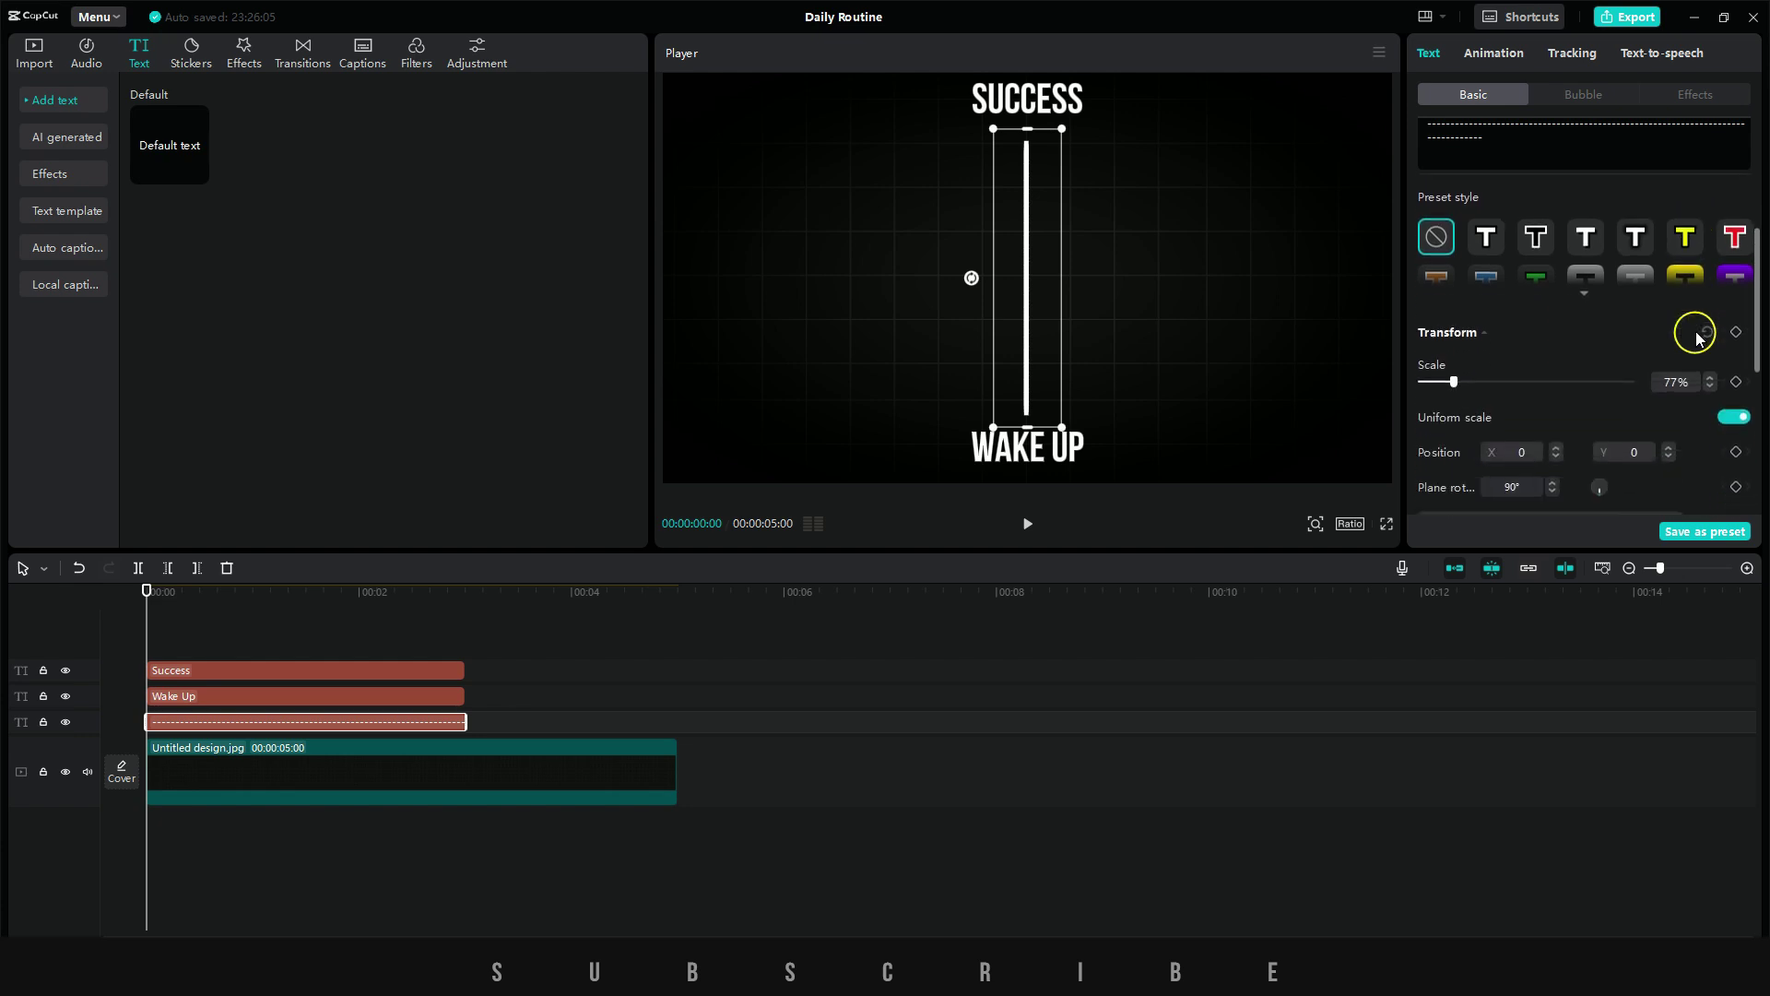
{"action": "scroll", "coordinate": [1699, 337], "scroll_direction": "down", "scroll_amount": 3}
{"action": "scroll", "coordinate": [1692, 336], "scroll_direction": "up", "scroll_amount": 3}
{"action": "left_click", "coordinate": [1710, 345]}
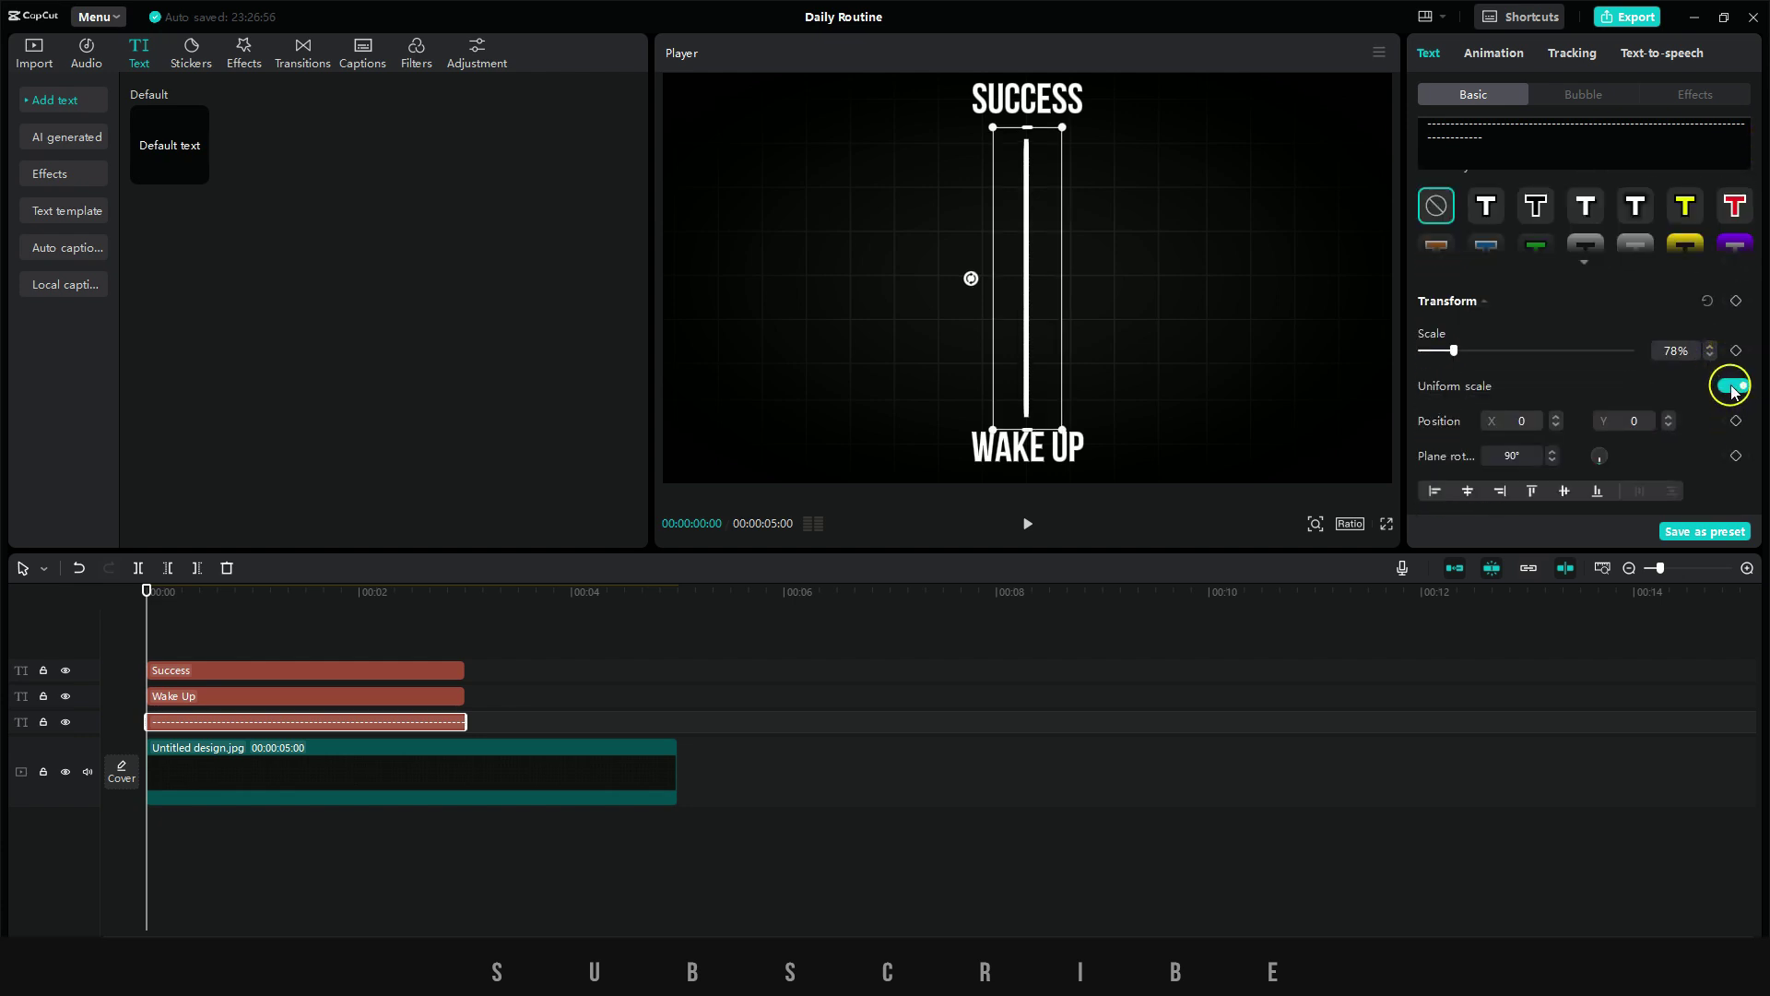
{"action": "left_click", "coordinate": [1731, 386]}
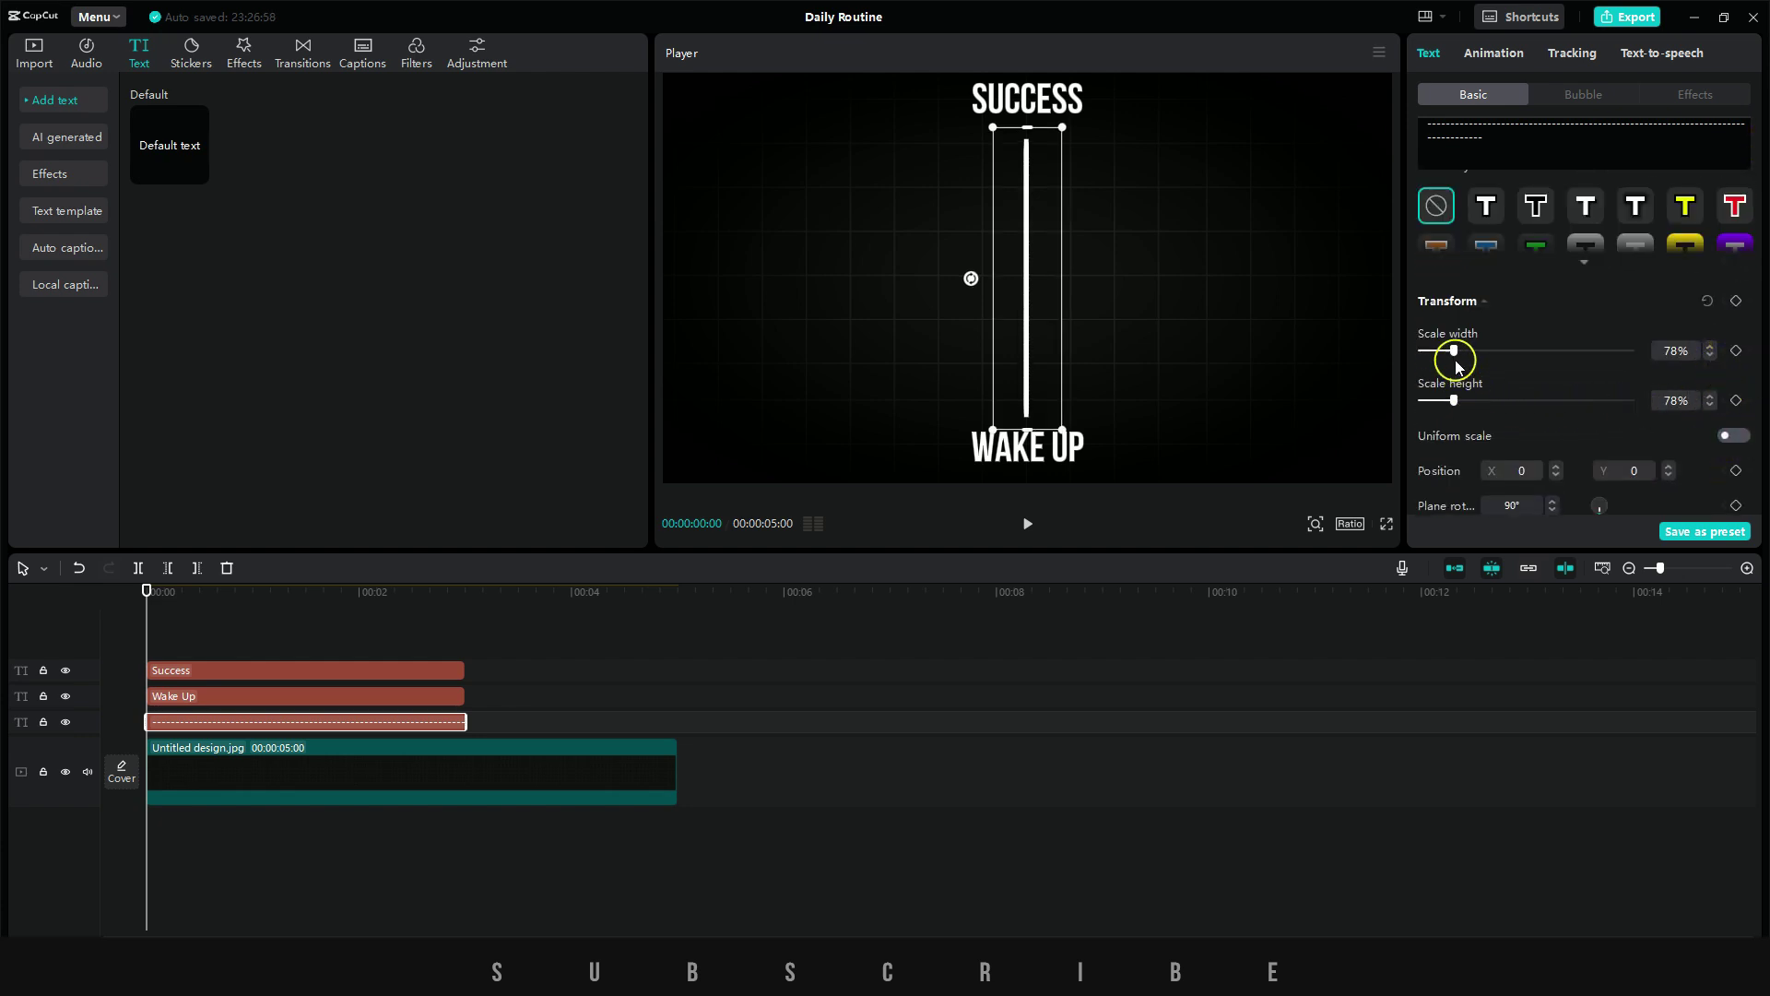
{"action": "left_click_drag", "start_coordinate": [1454, 350], "coordinate": [1529, 349]}
{"action": "key", "text": "ctrl+z"}
{"action": "left_click_drag", "start_coordinate": [1454, 400], "coordinate": [1486, 399]}
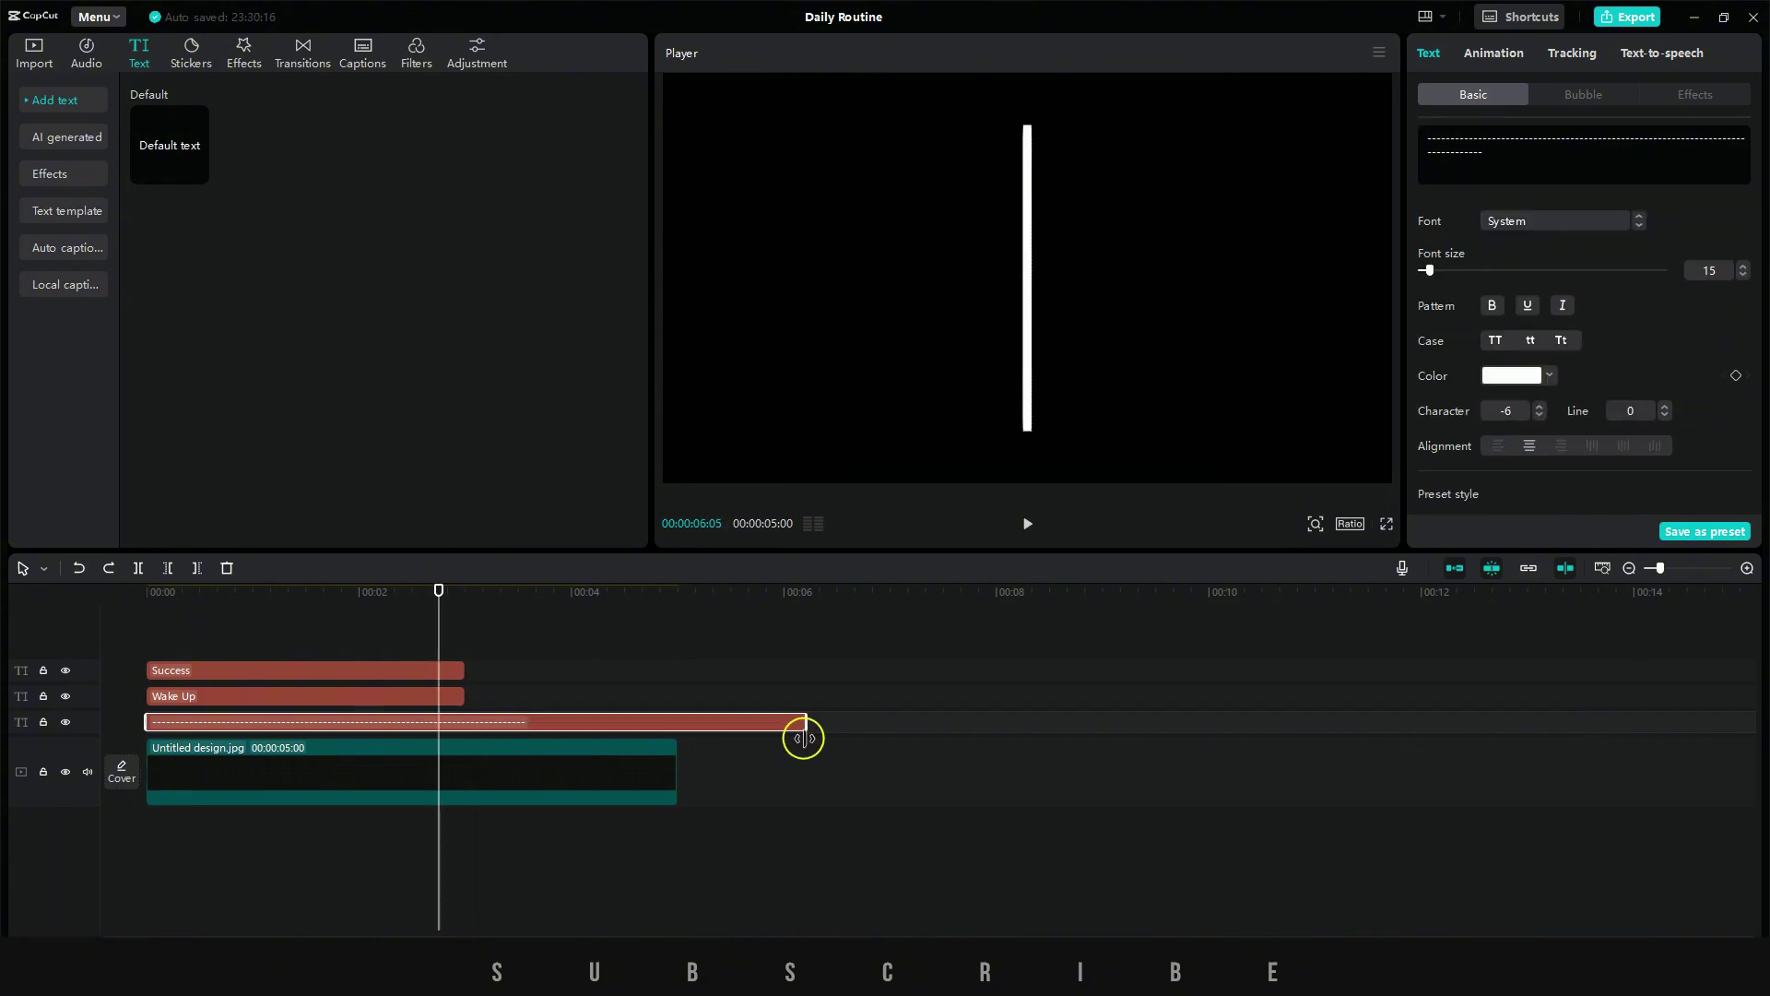
- Extend the background image, line, "Wake Up" and "Success" clips so they all end at 7 seconds
{"action": "left_click", "coordinate": [670, 762]}
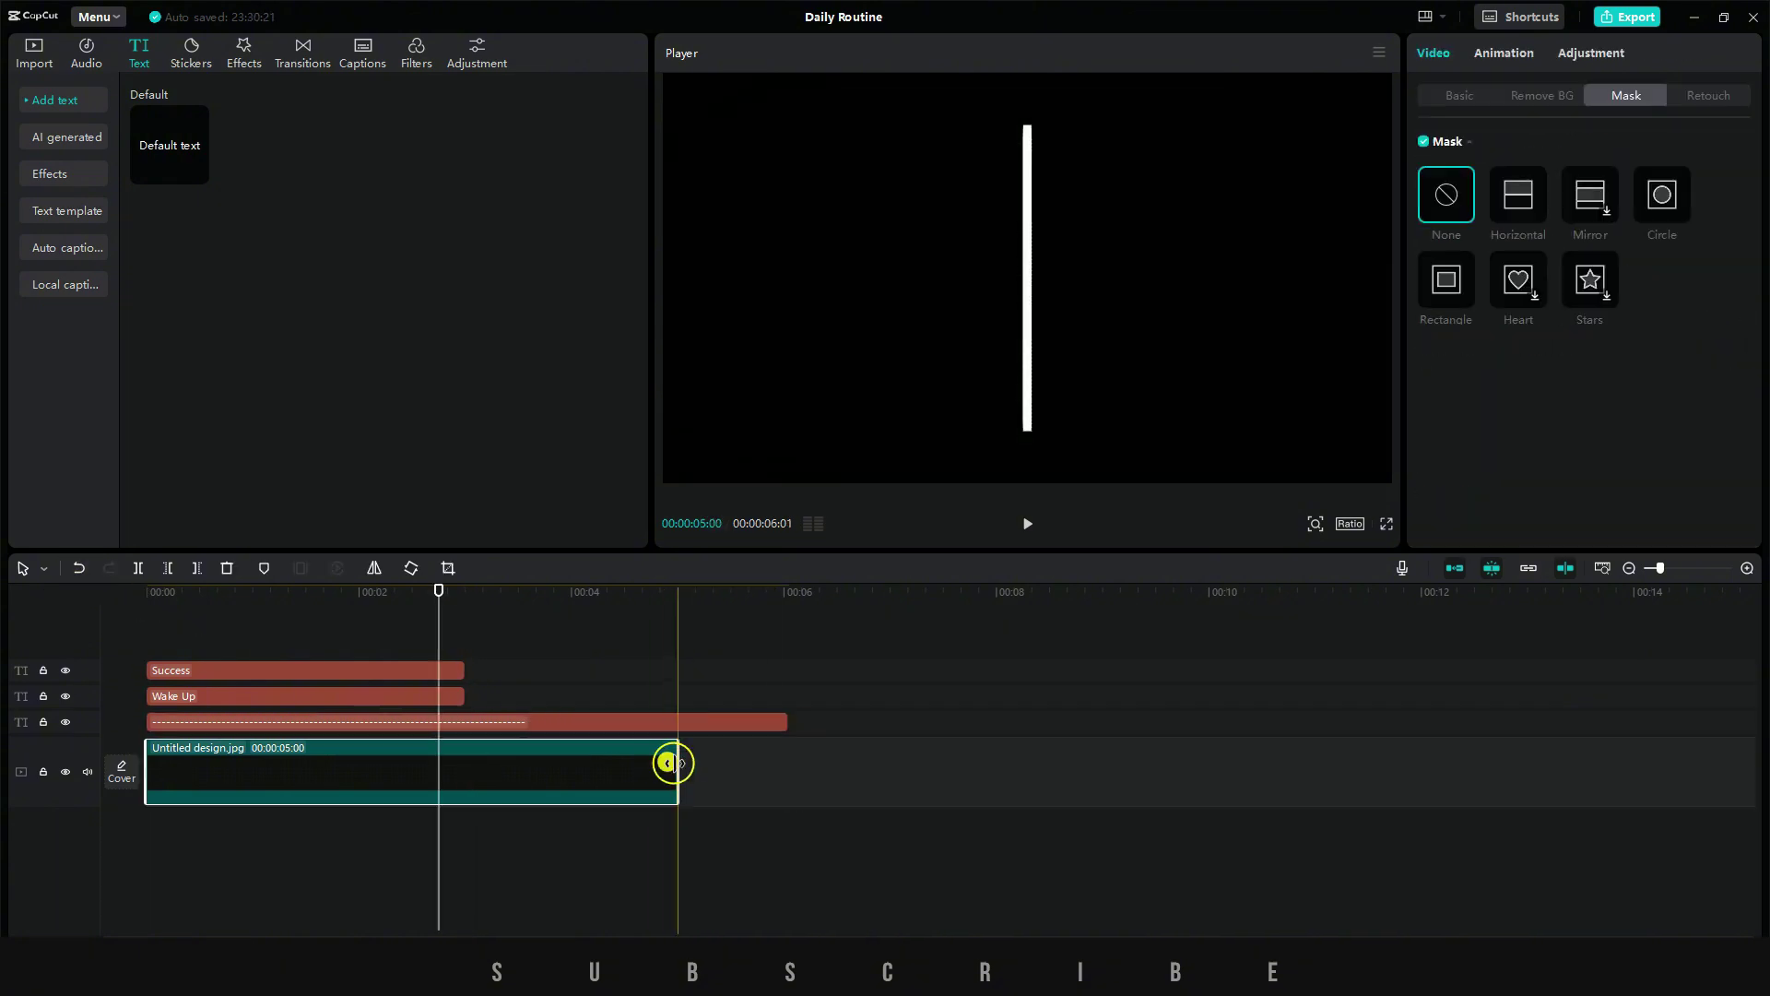
{"action": "left_click_drag", "start_coordinate": [669, 762], "coordinate": [818, 762]}
{"action": "left_click_drag", "start_coordinate": [787, 722], "coordinate": [810, 719]}
{"action": "left_click_drag", "start_coordinate": [464, 696], "coordinate": [818, 670]}
{"action": "left_click", "coordinate": [901, 704]}
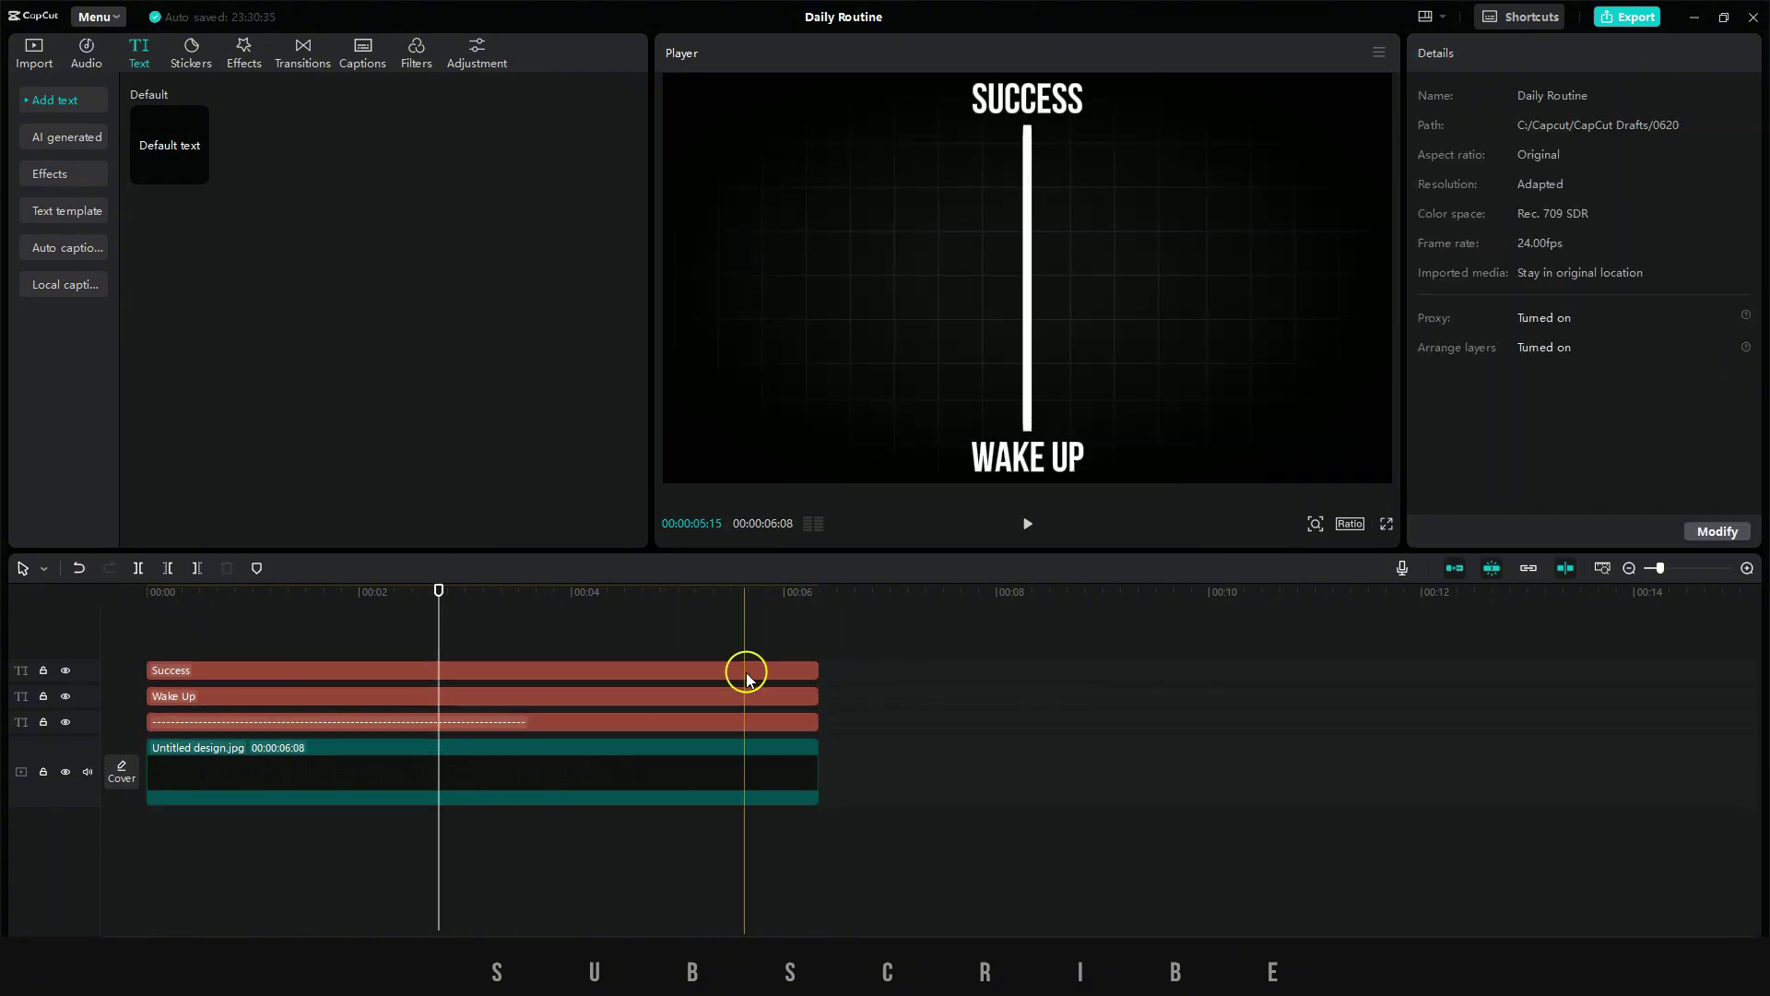
{"action": "left_click", "coordinate": [745, 672]}
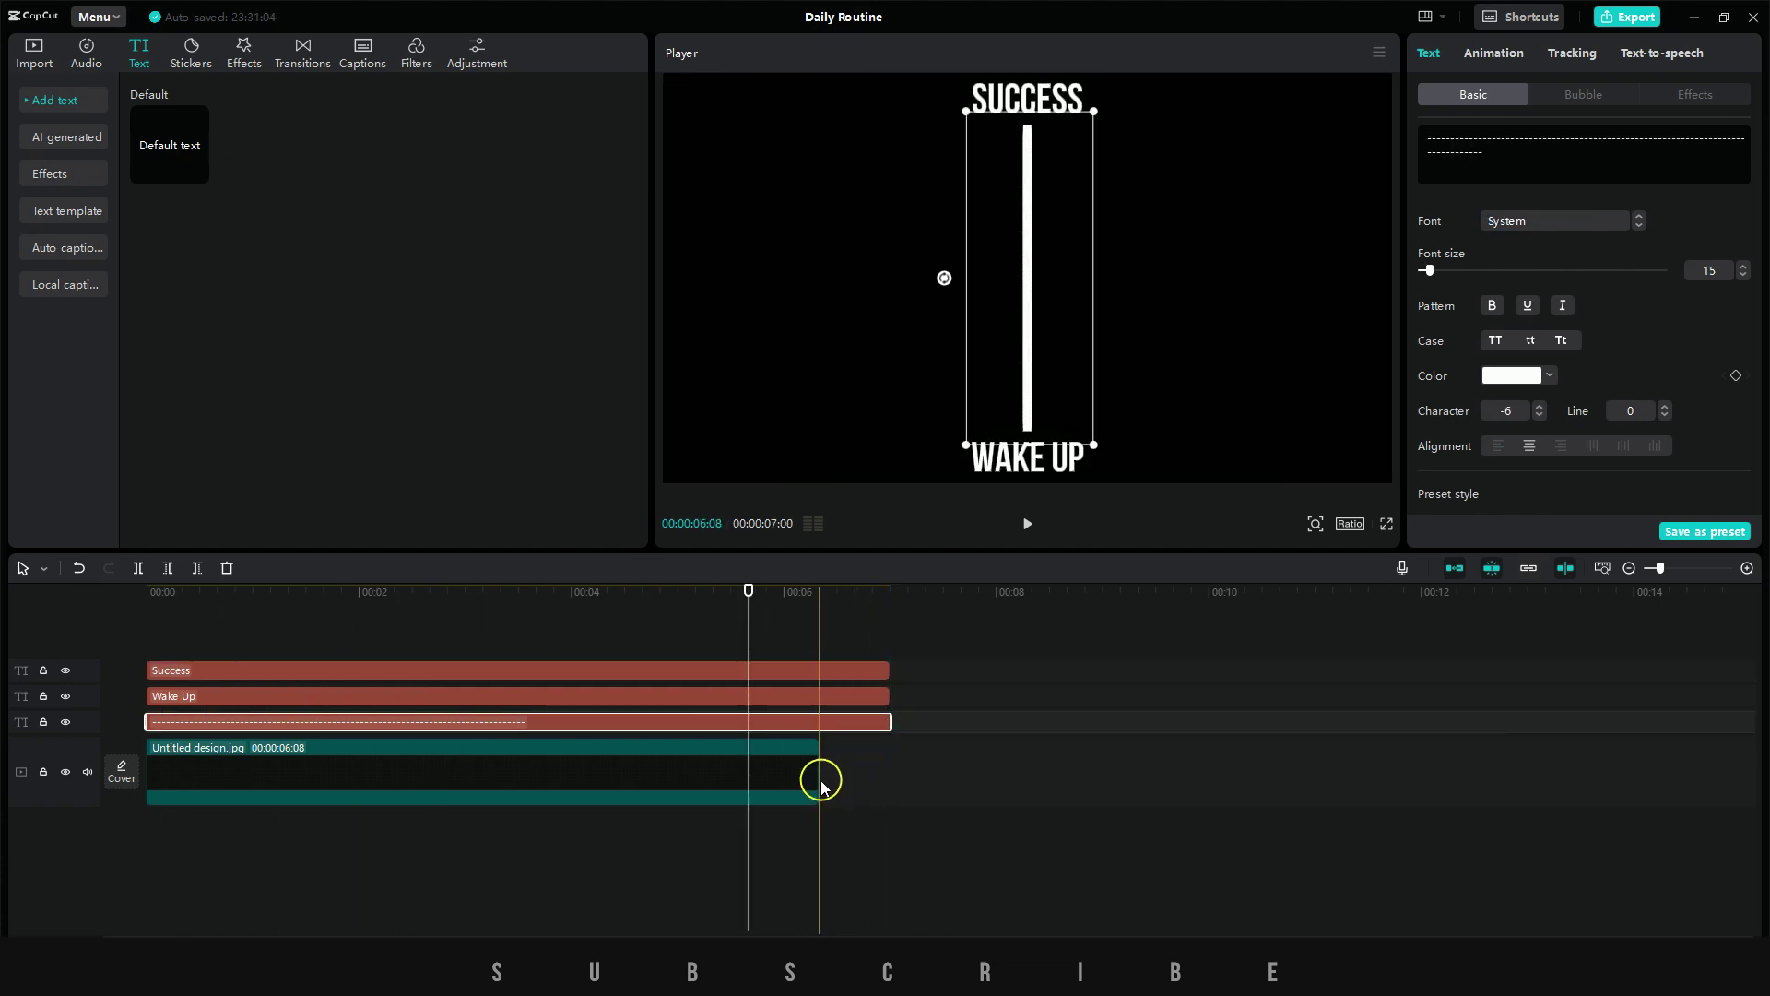
{"action": "left_click_drag", "start_coordinate": [818, 774], "coordinate": [889, 774]}
- Turn the line text into a compound clip and trim its start to 00:00:00:02
{"action": "left_click", "coordinate": [354, 726]}
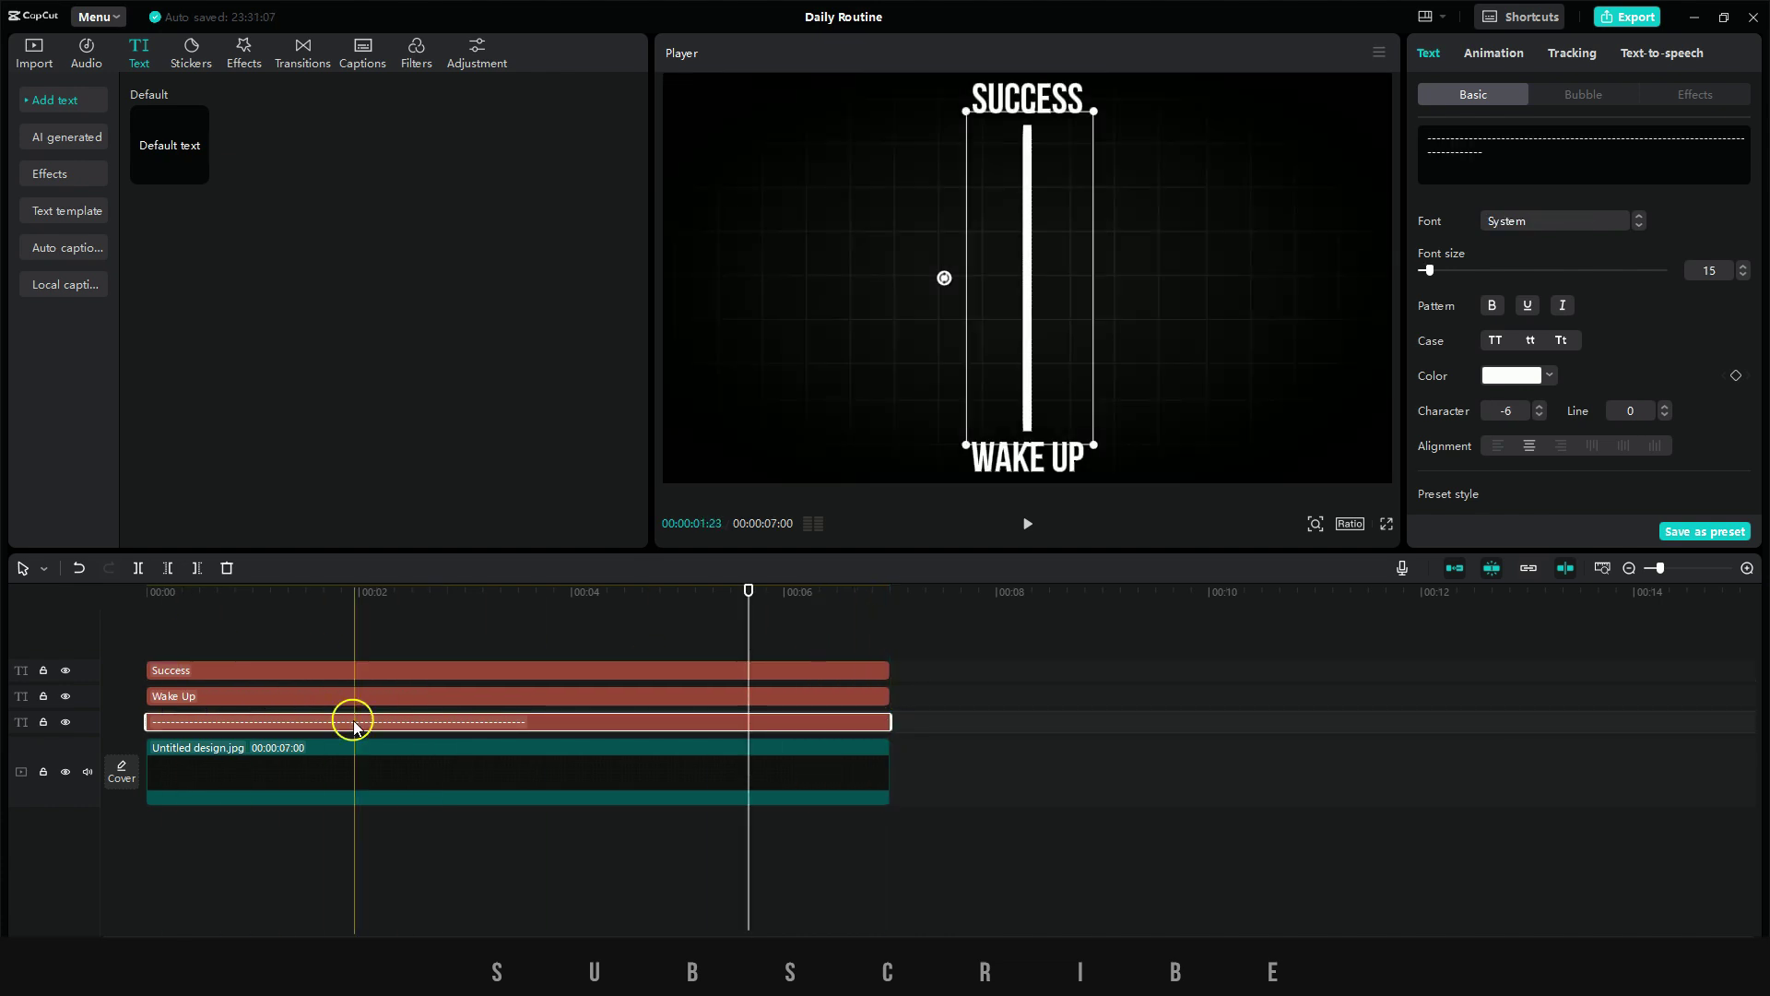
{"action": "right_click", "coordinate": [354, 727]}
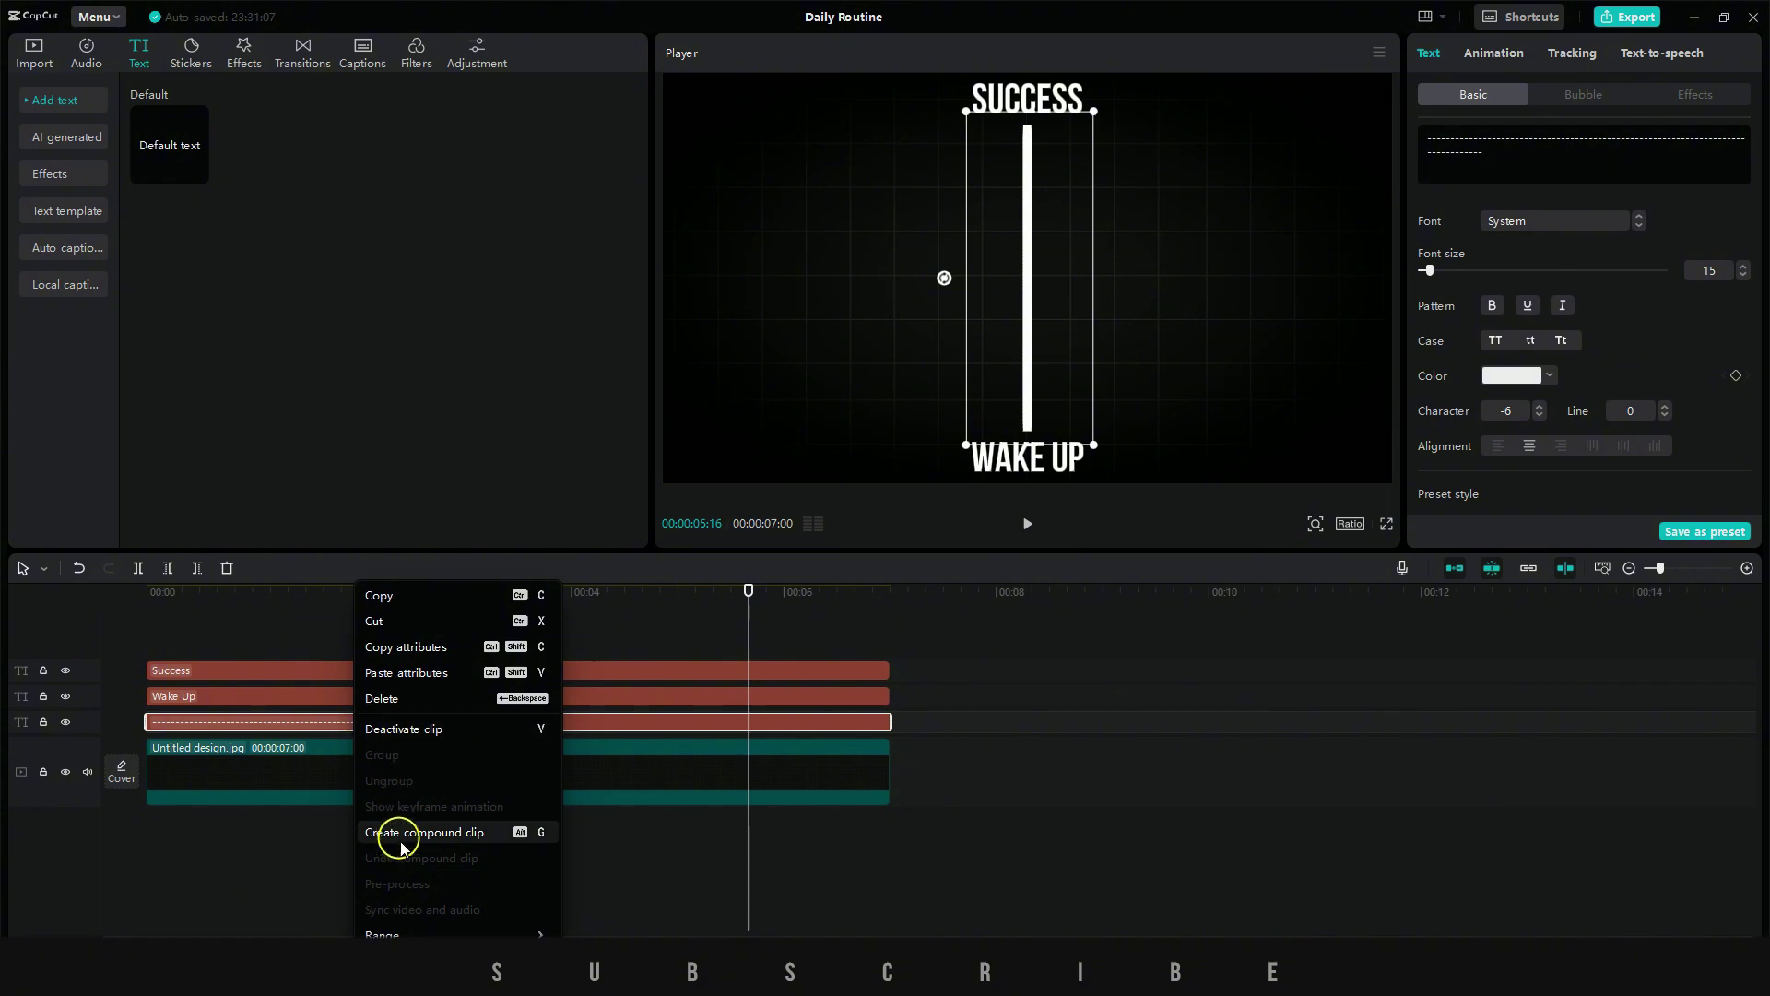
{"action": "left_click", "coordinate": [470, 832]}
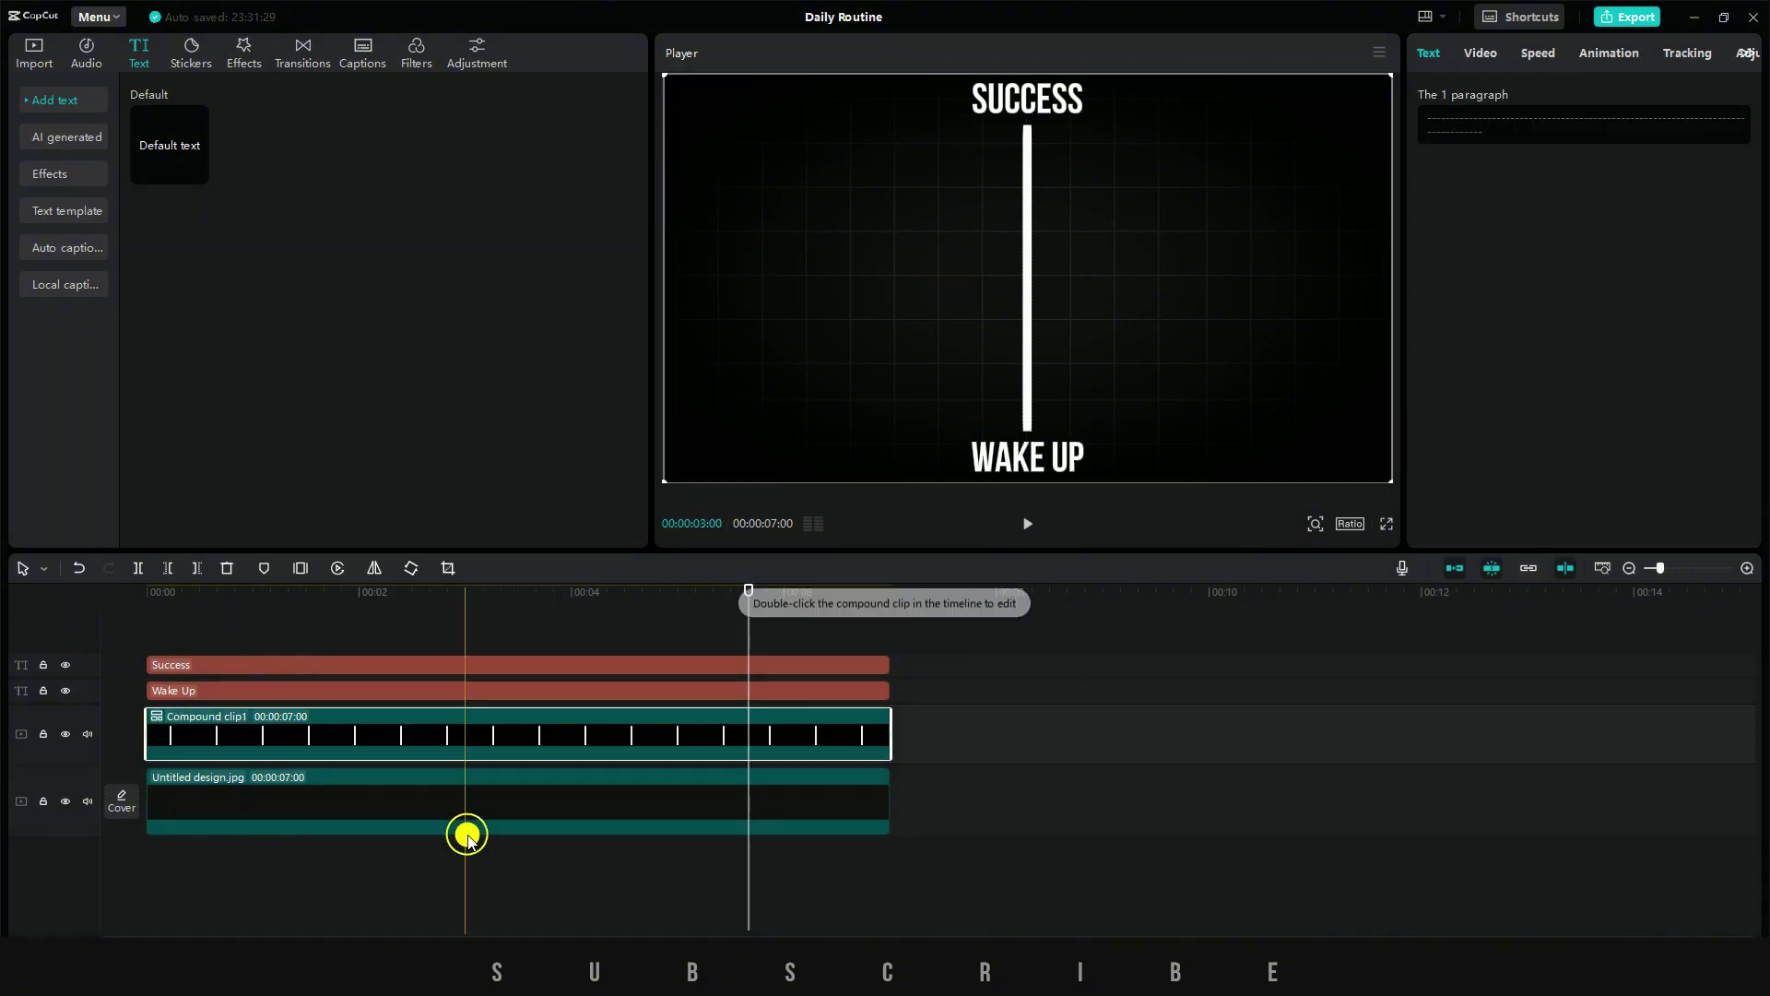
{"action": "left_click", "coordinate": [146, 595]}
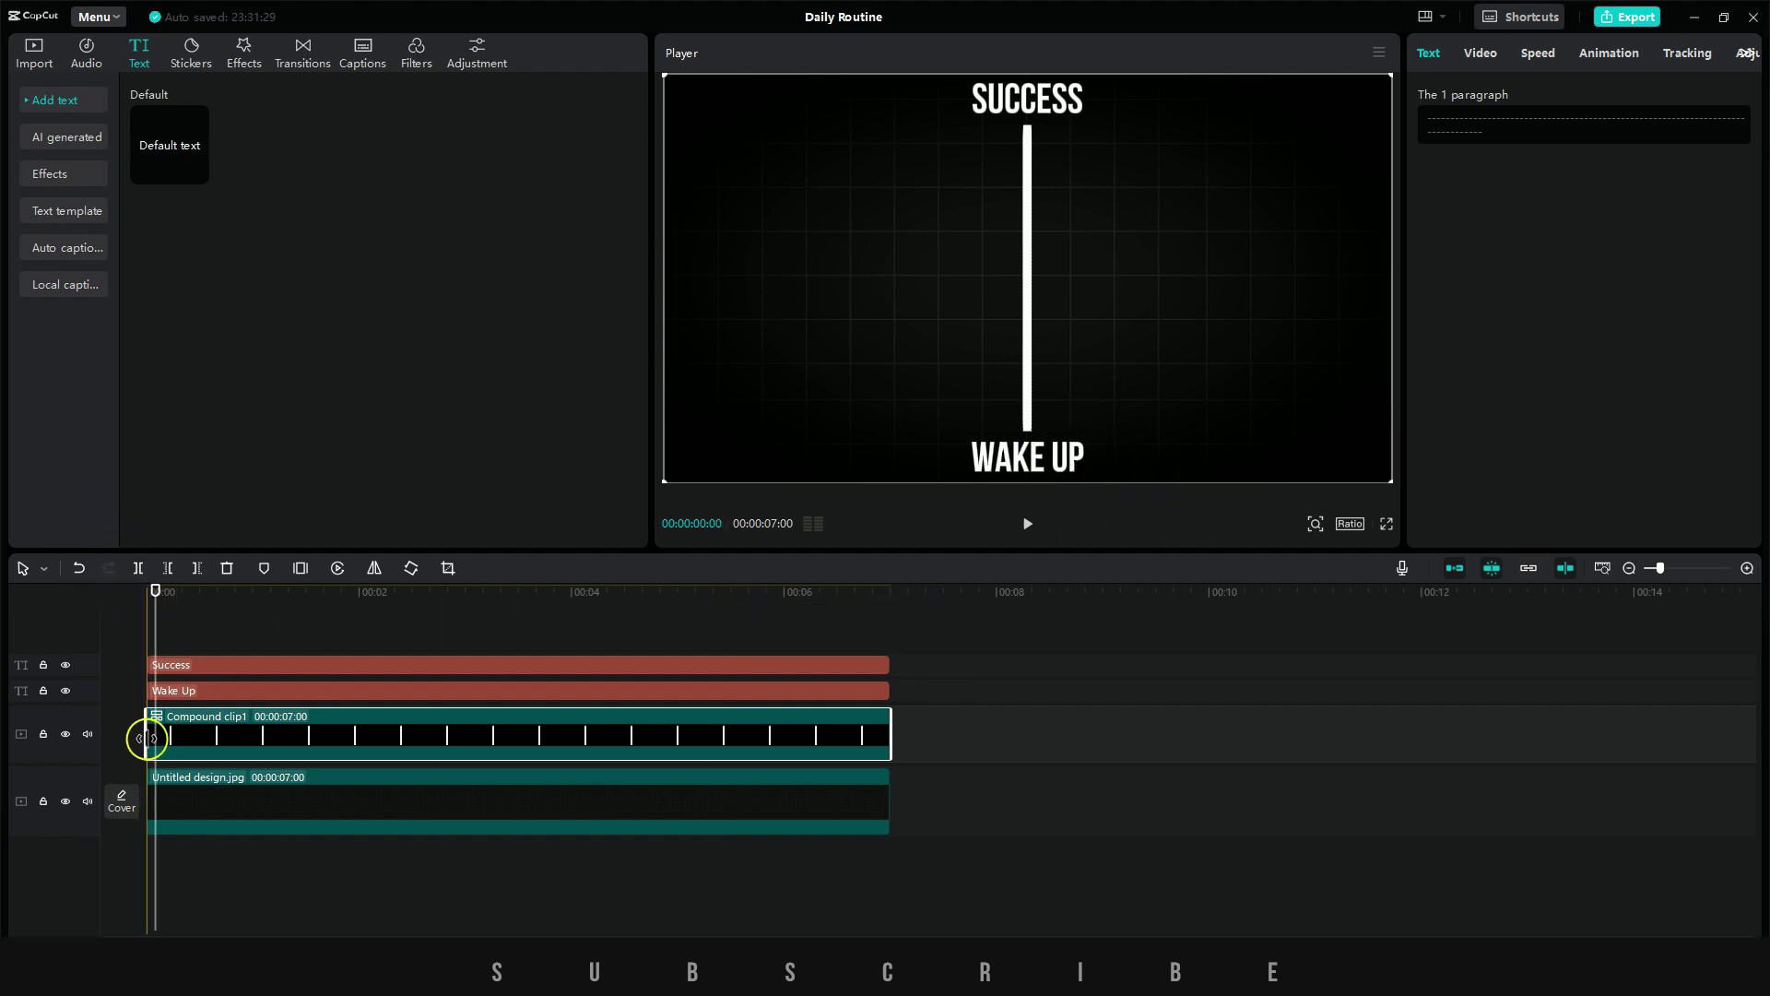
{"action": "left_click_drag", "start_coordinate": [146, 740], "coordinate": [153, 739]}
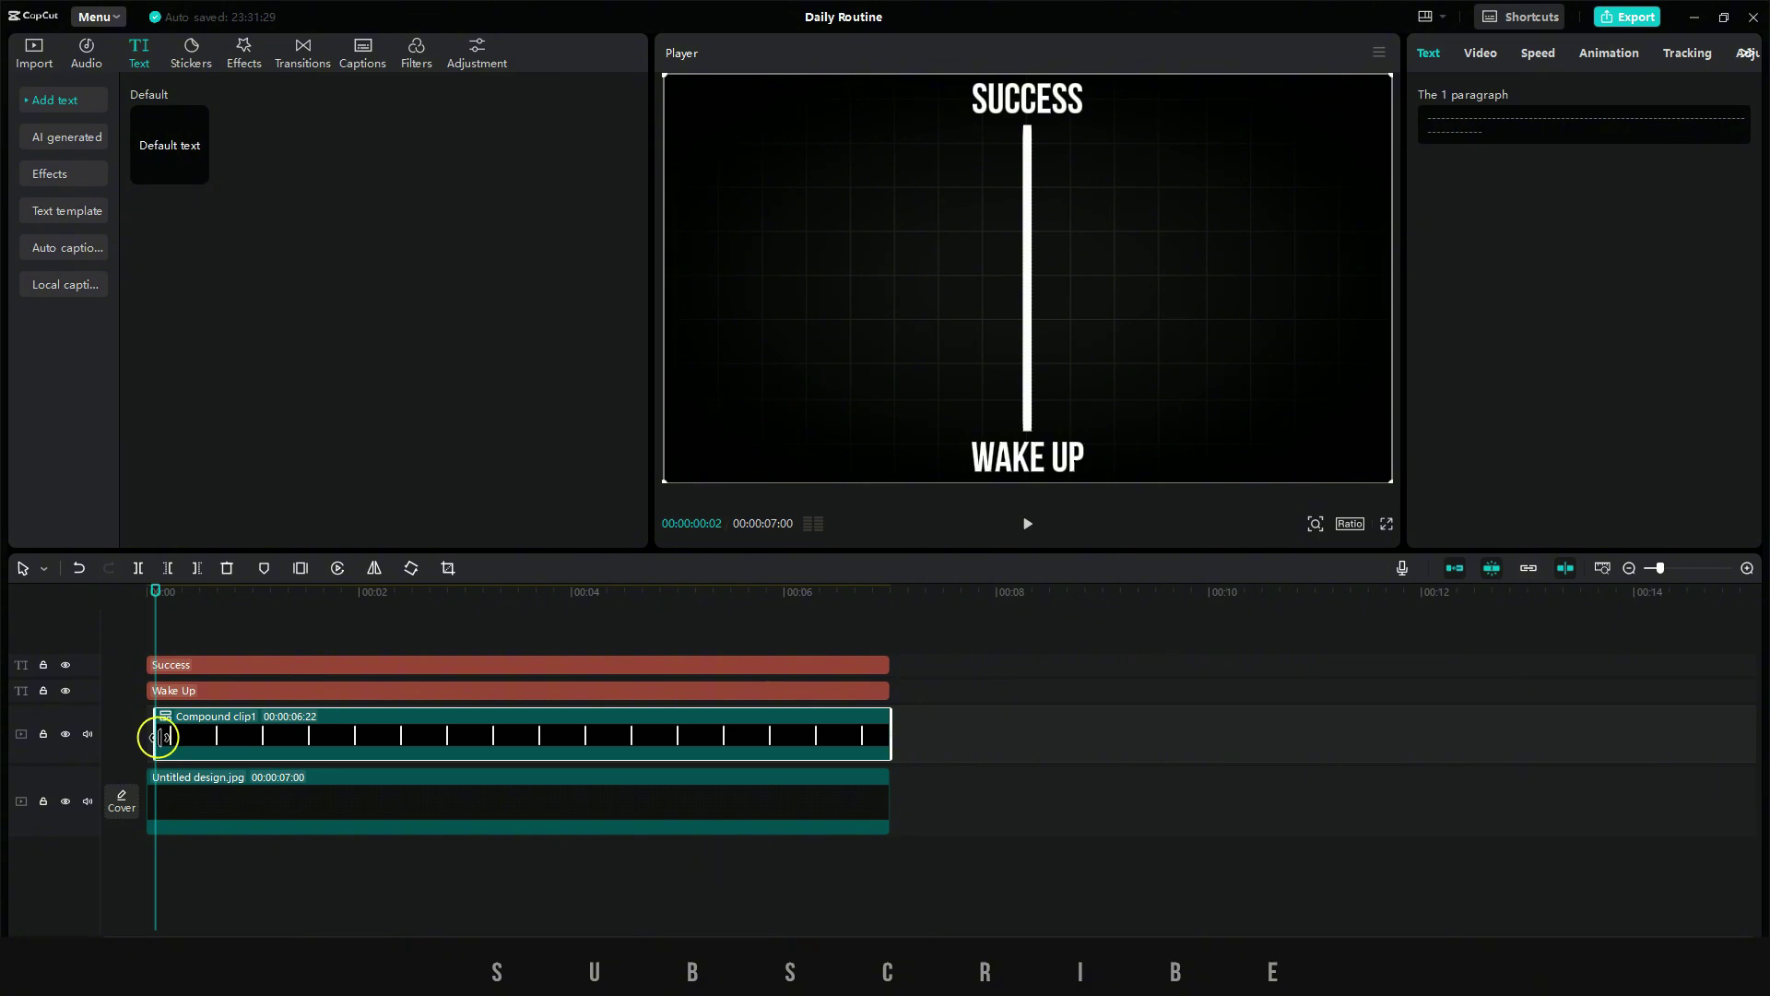
- Apply a horizontal mask to the line's compound clip
{"action": "left_click", "coordinate": [1494, 57]}
{"action": "left_click", "coordinate": [1637, 98]}
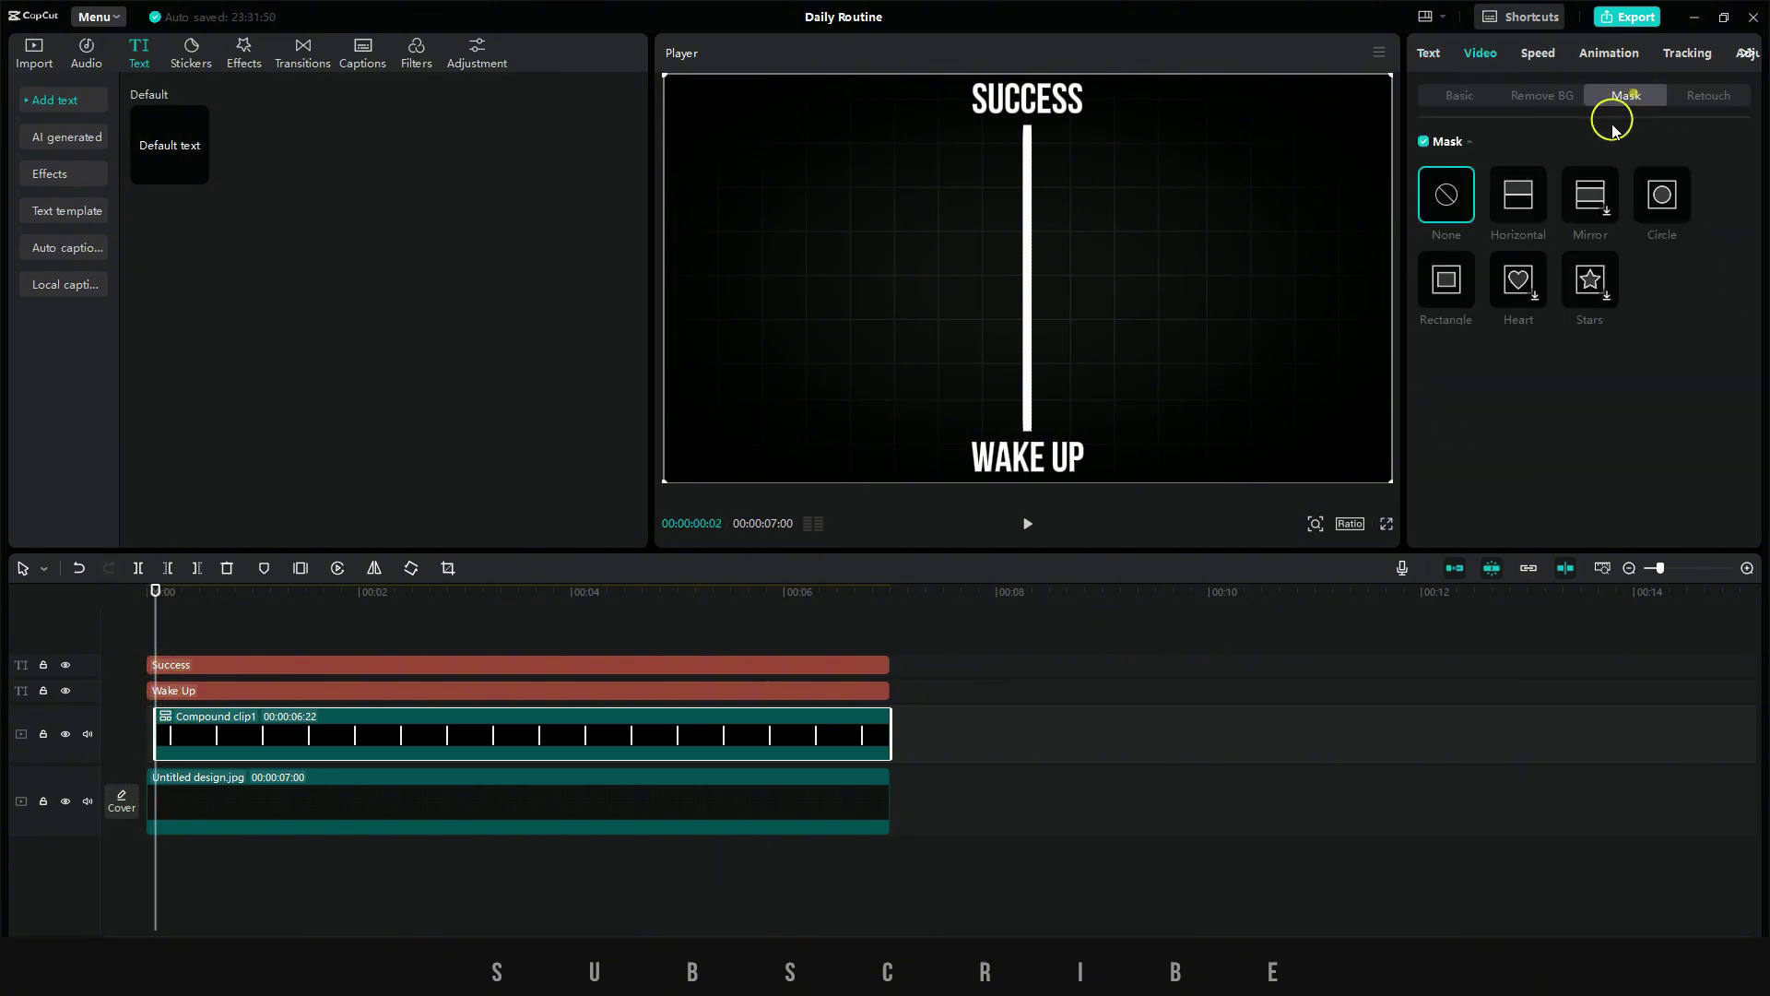
{"action": "left_click", "coordinate": [1520, 196]}
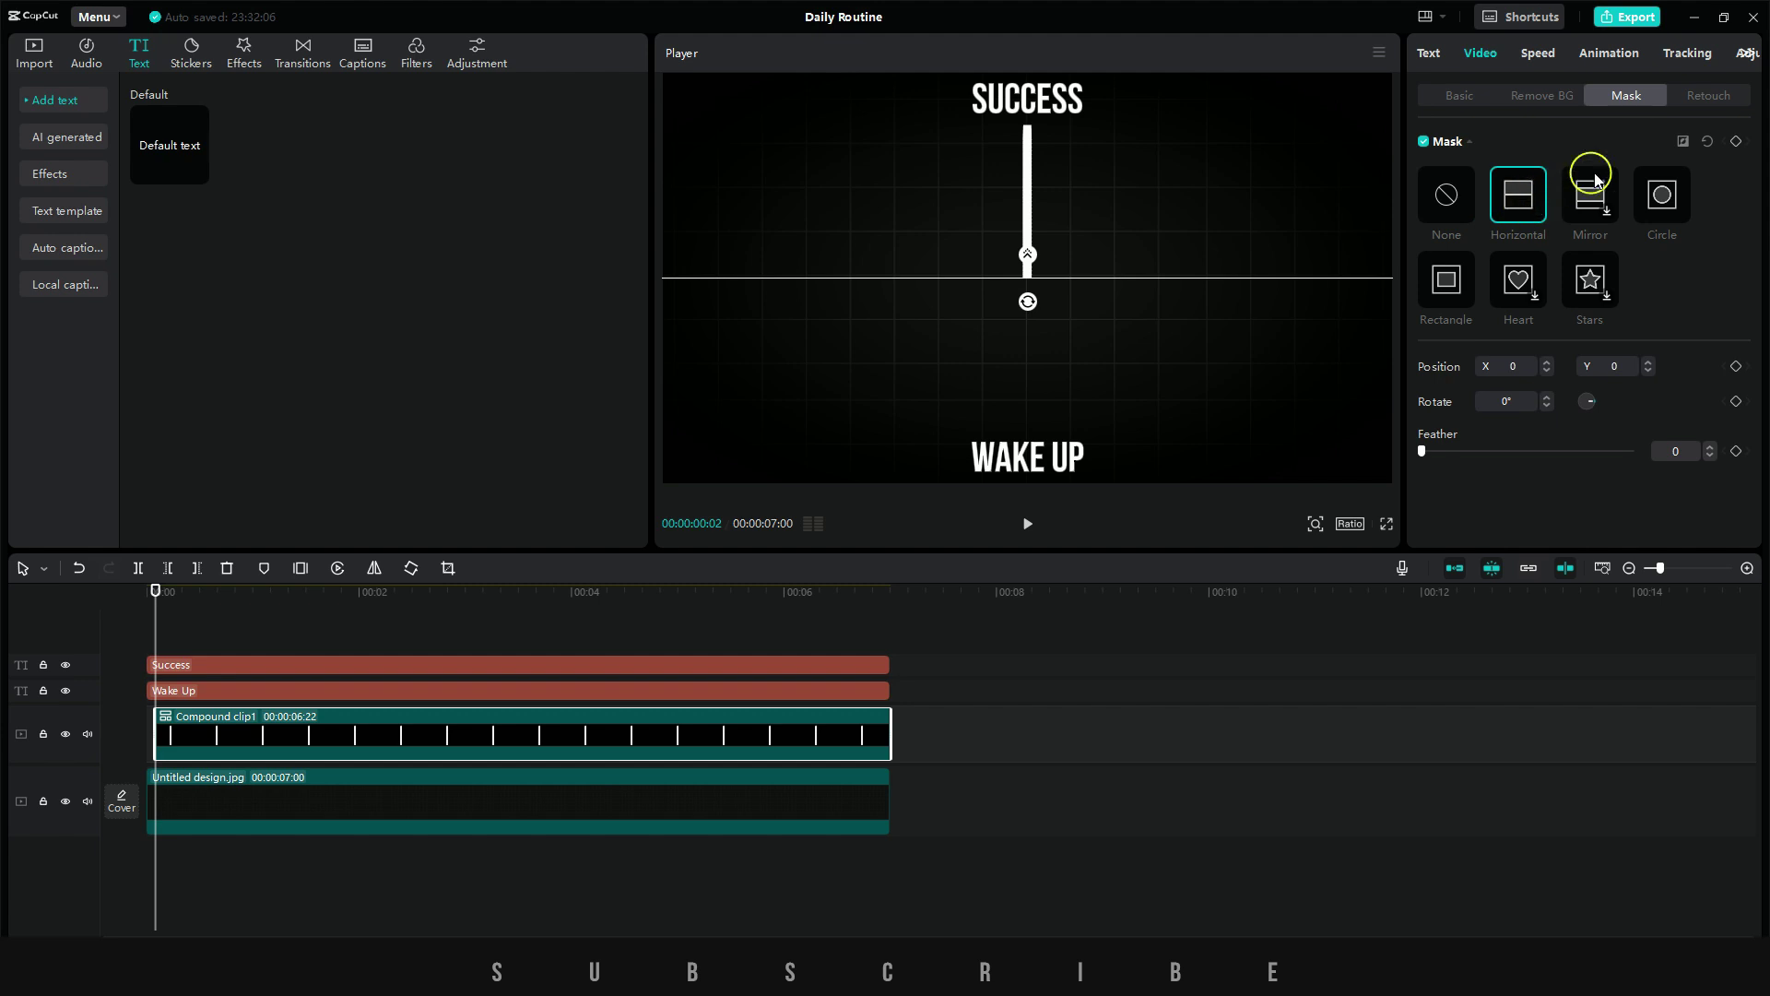
- Invert the line's mask, feather it to 5, and keyframe its position with the edge at the line's base just above "Wake Up"
{"action": "left_click", "coordinate": [1687, 144]}
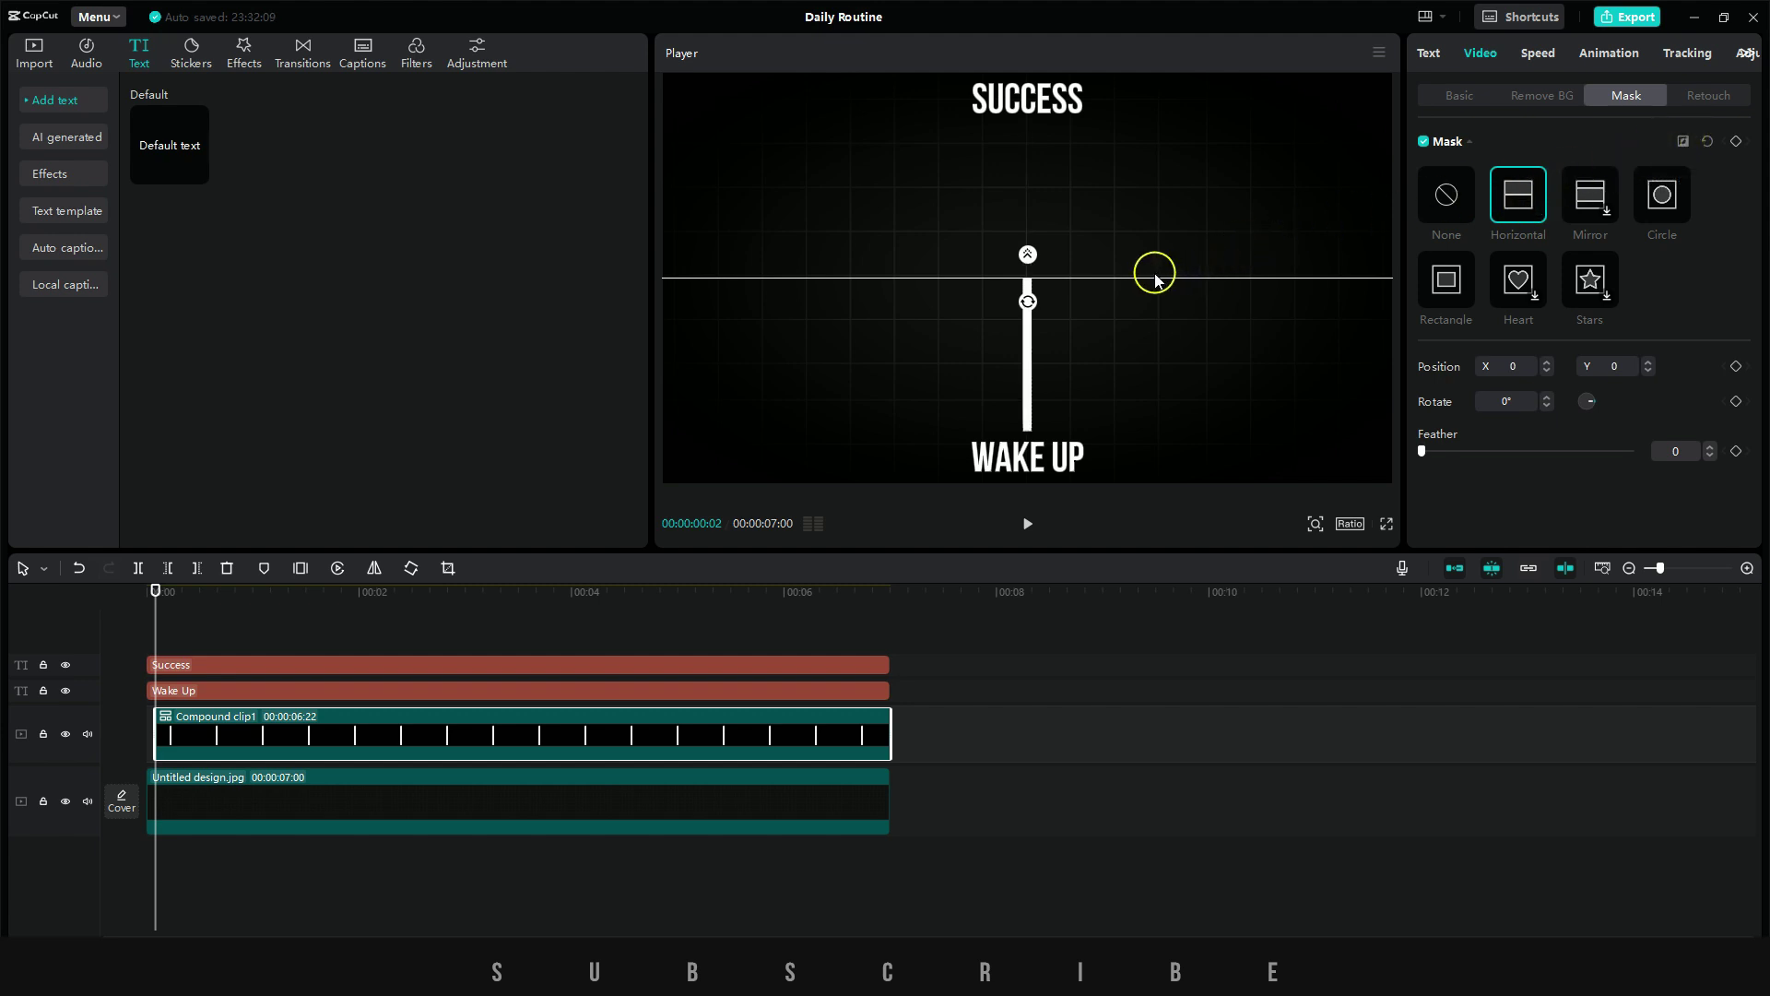
{"action": "left_click_drag", "start_coordinate": [1147, 278], "coordinate": [1119, 435]}
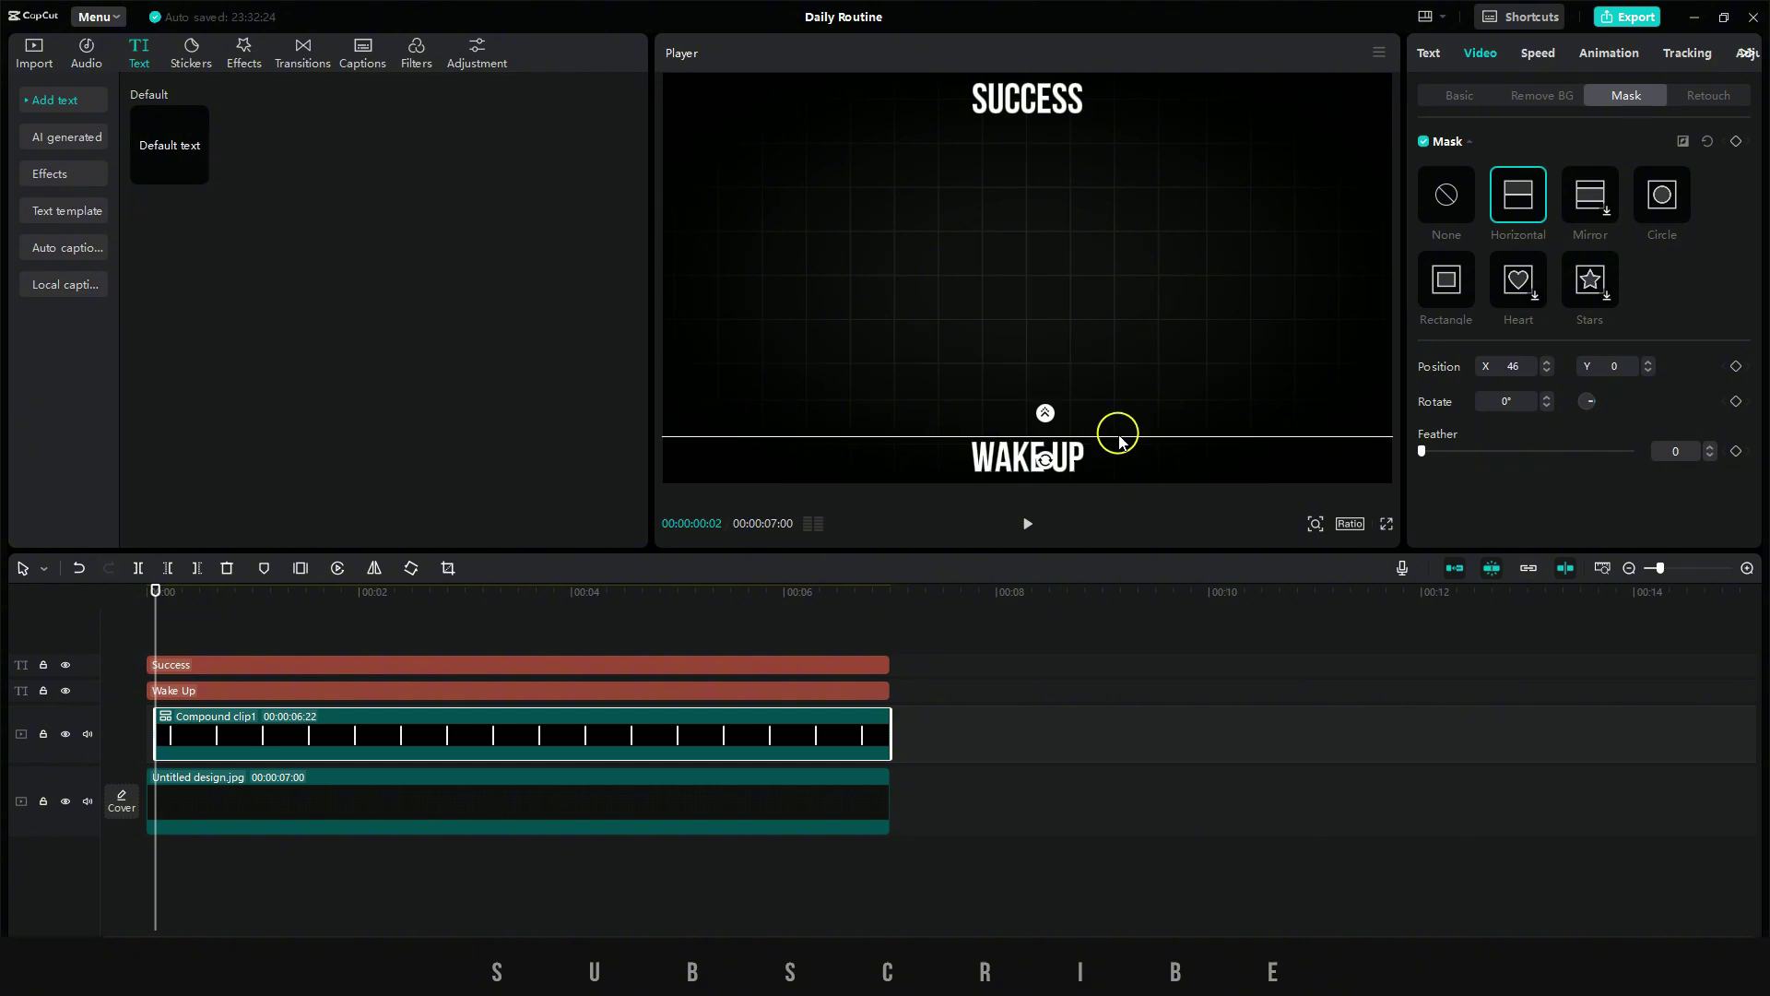
{"action": "left_click", "coordinate": [1712, 446]}
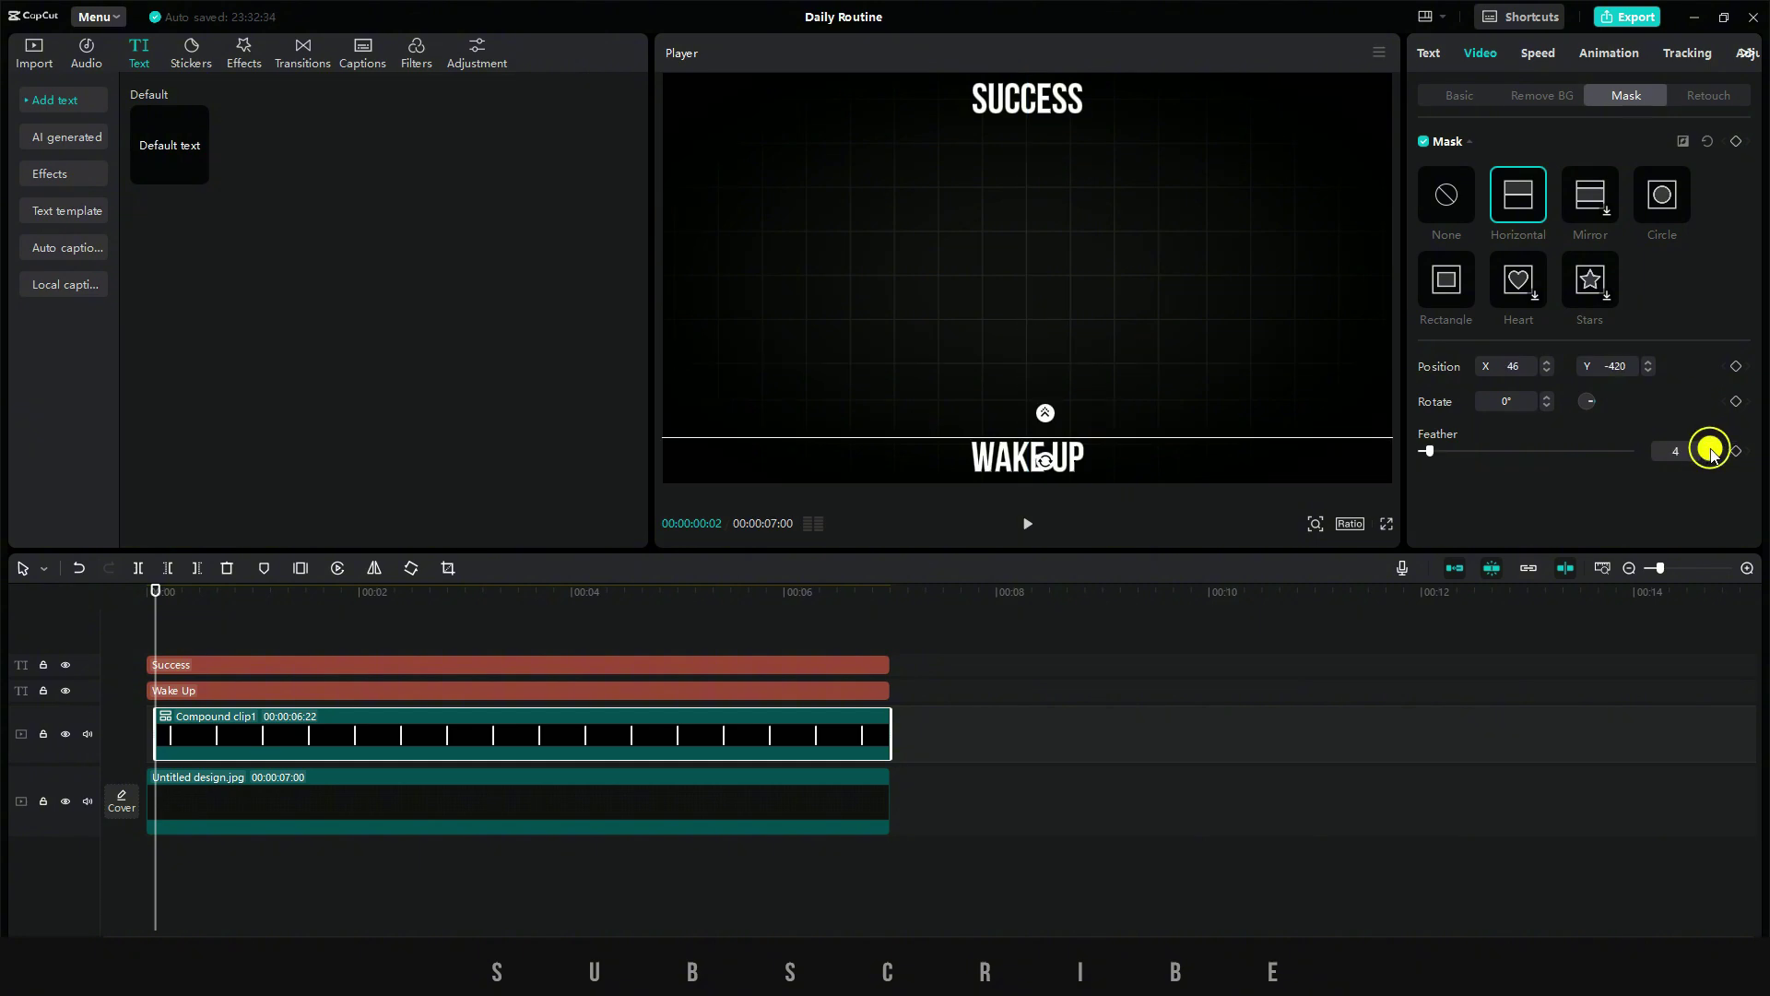
{"action": "left_click_drag", "start_coordinate": [1307, 441], "coordinate": [1201, 449]}
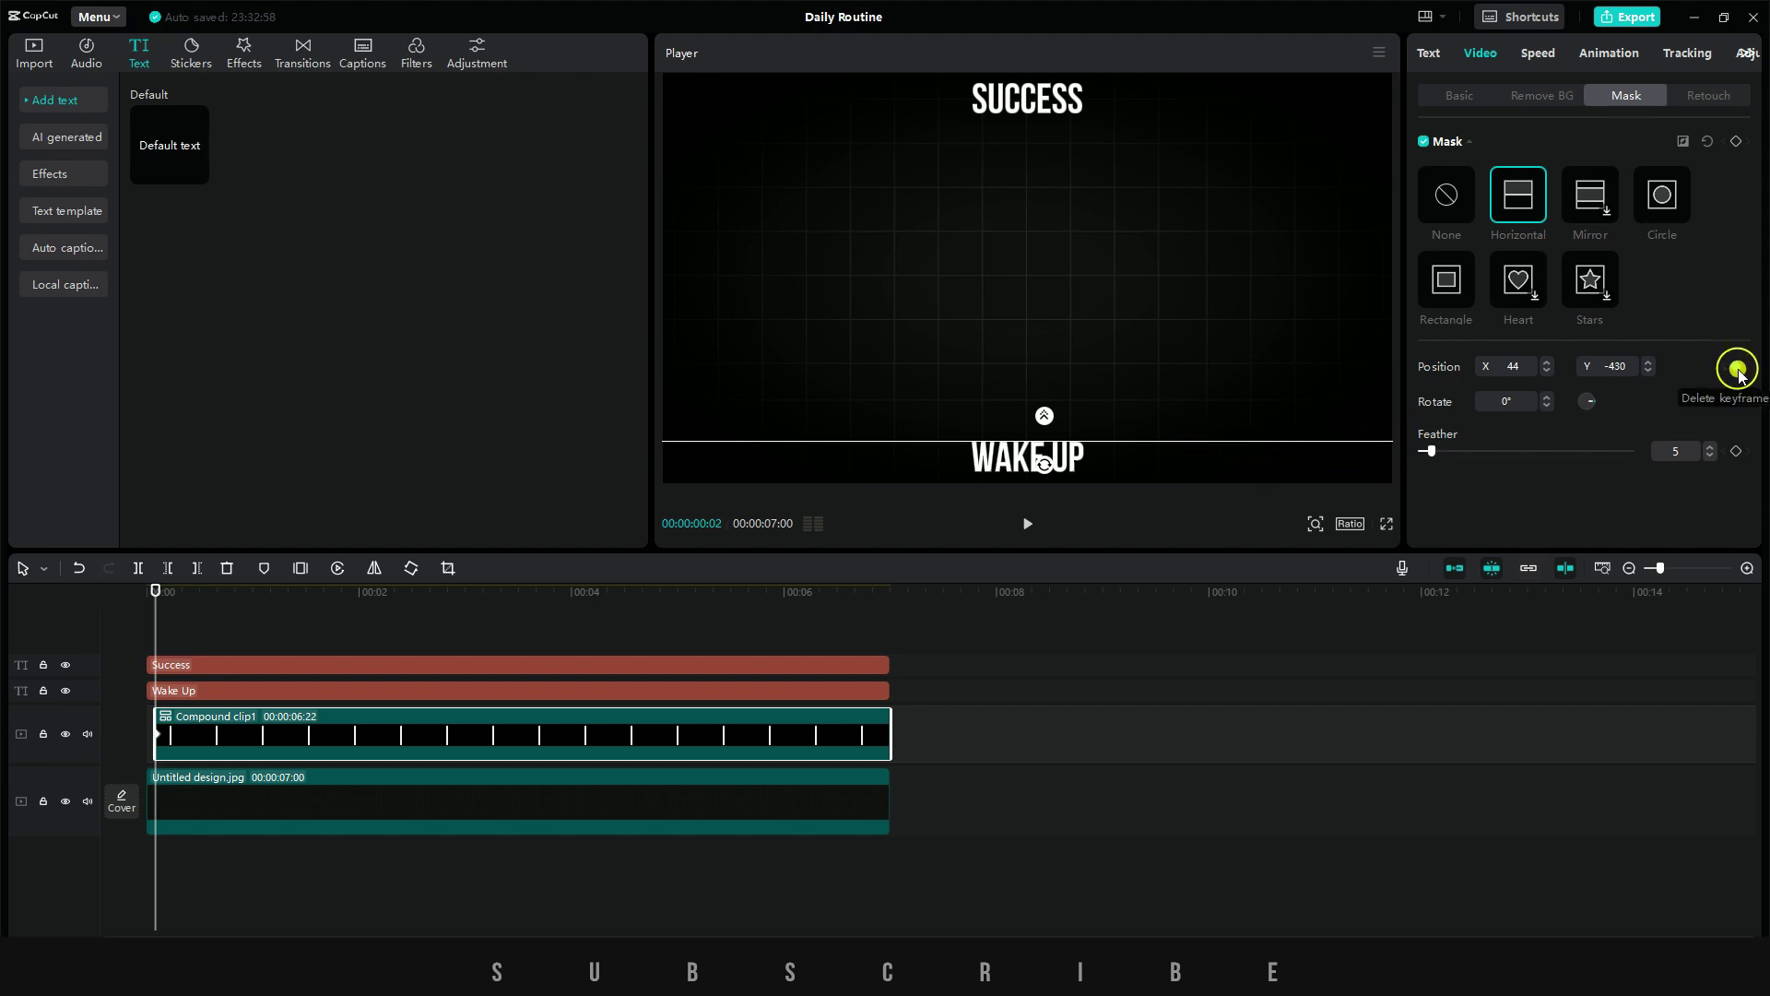
- At 6 seconds, raise the mask edge to the line's upper end just below "Success" and play back the reveal
{"action": "mouse_move", "coordinate": [780, 591]}
{"action": "left_mouse_down"}
{"action": "mouse_move", "coordinate": [815, 593]}
{"action": "mouse_move", "coordinate": [783, 594]}
{"action": "left_mouse_up"}
{"action": "left_click_drag", "start_coordinate": [1088, 441], "coordinate": [1089, 135]}
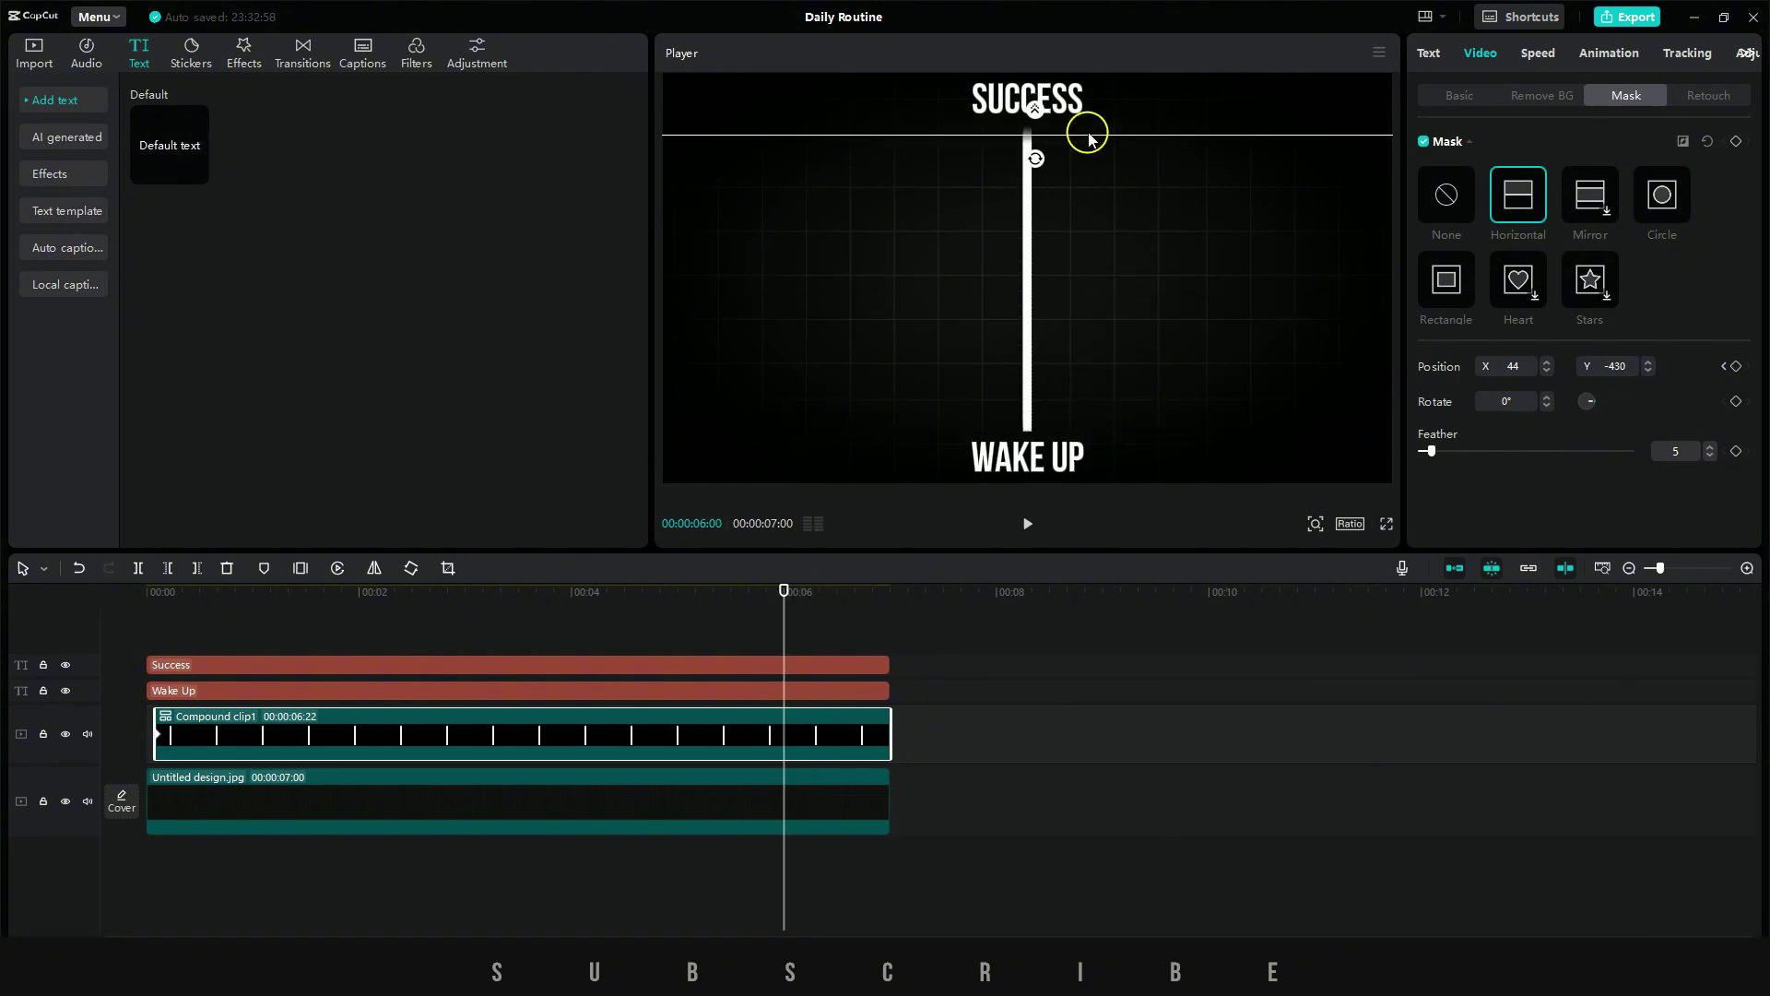
{"action": "left_click_drag", "start_coordinate": [1089, 134], "coordinate": [1089, 135]}
{"action": "left_click", "coordinate": [152, 627]}
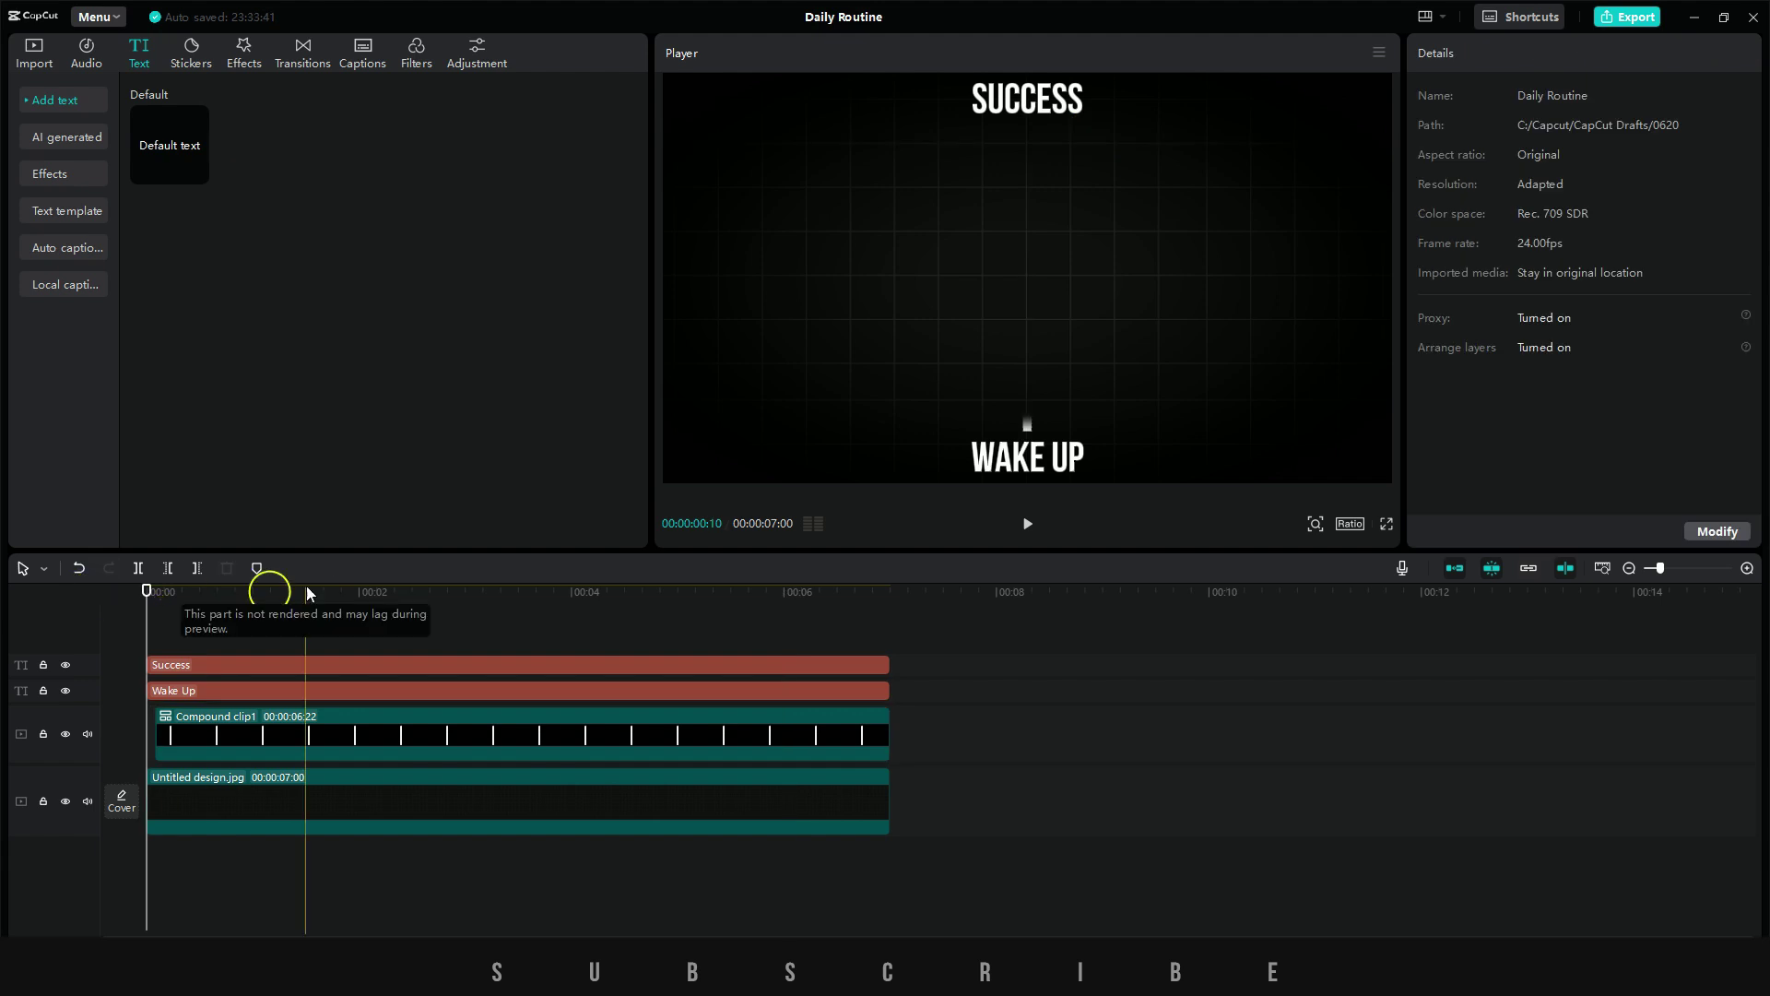
{"action": "left_click", "coordinate": [1028, 524]}
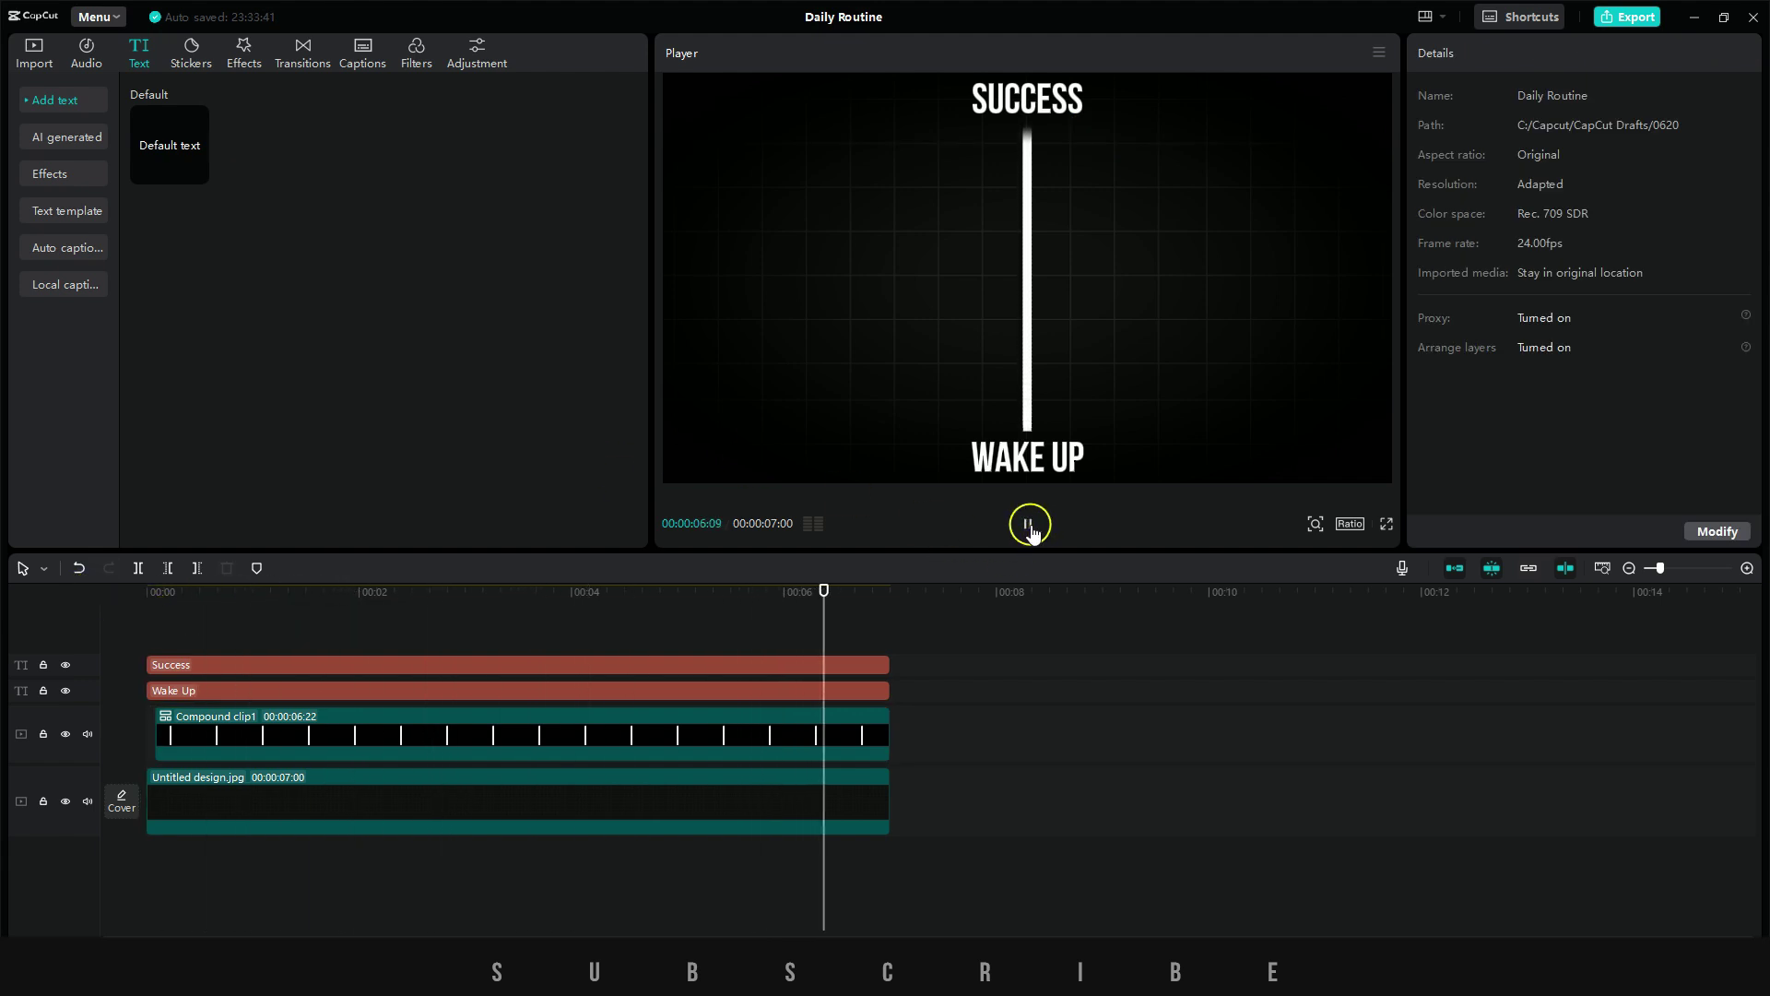
- Trim the start of the "Success" clip to about 6 seconds and preview its appearance
{"action": "left_click", "coordinate": [151, 664]}
{"action": "left_click_drag", "start_coordinate": [230, 665], "coordinate": [791, 655]}
{"action": "left_click", "coordinate": [645, 655]}
{"action": "key", "text": "space"}
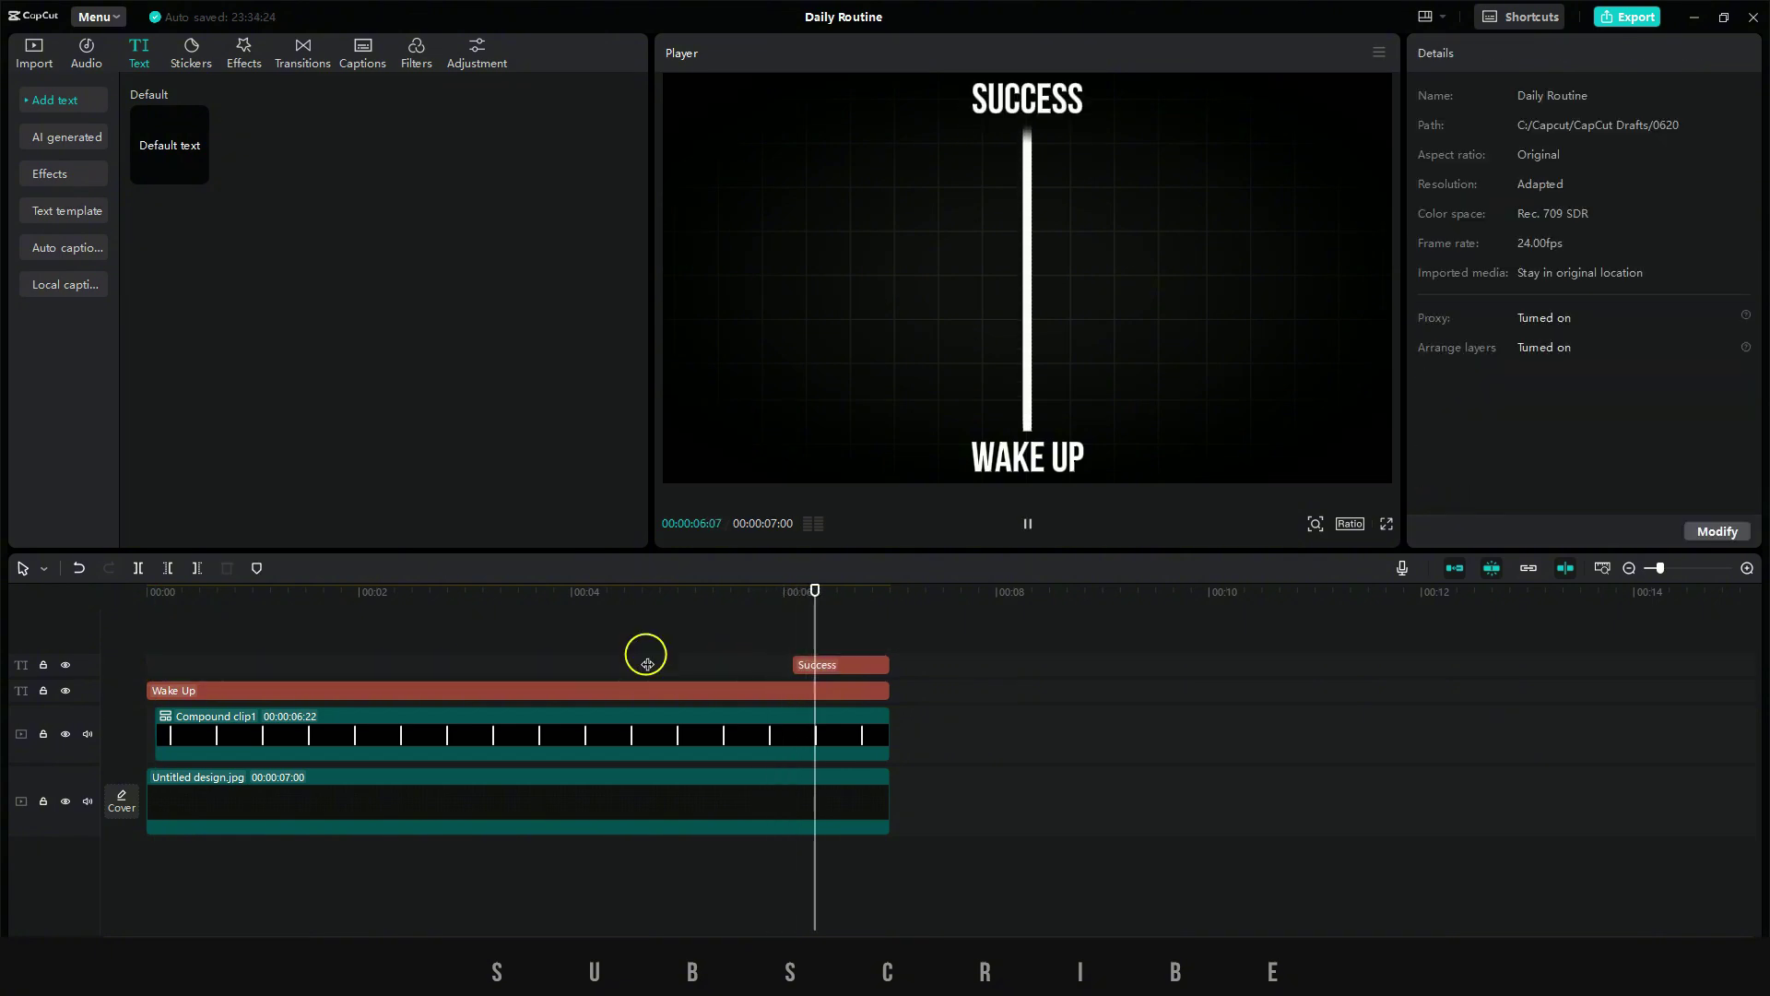
{"action": "key", "text": "space"}
{"action": "key", "text": "space"}
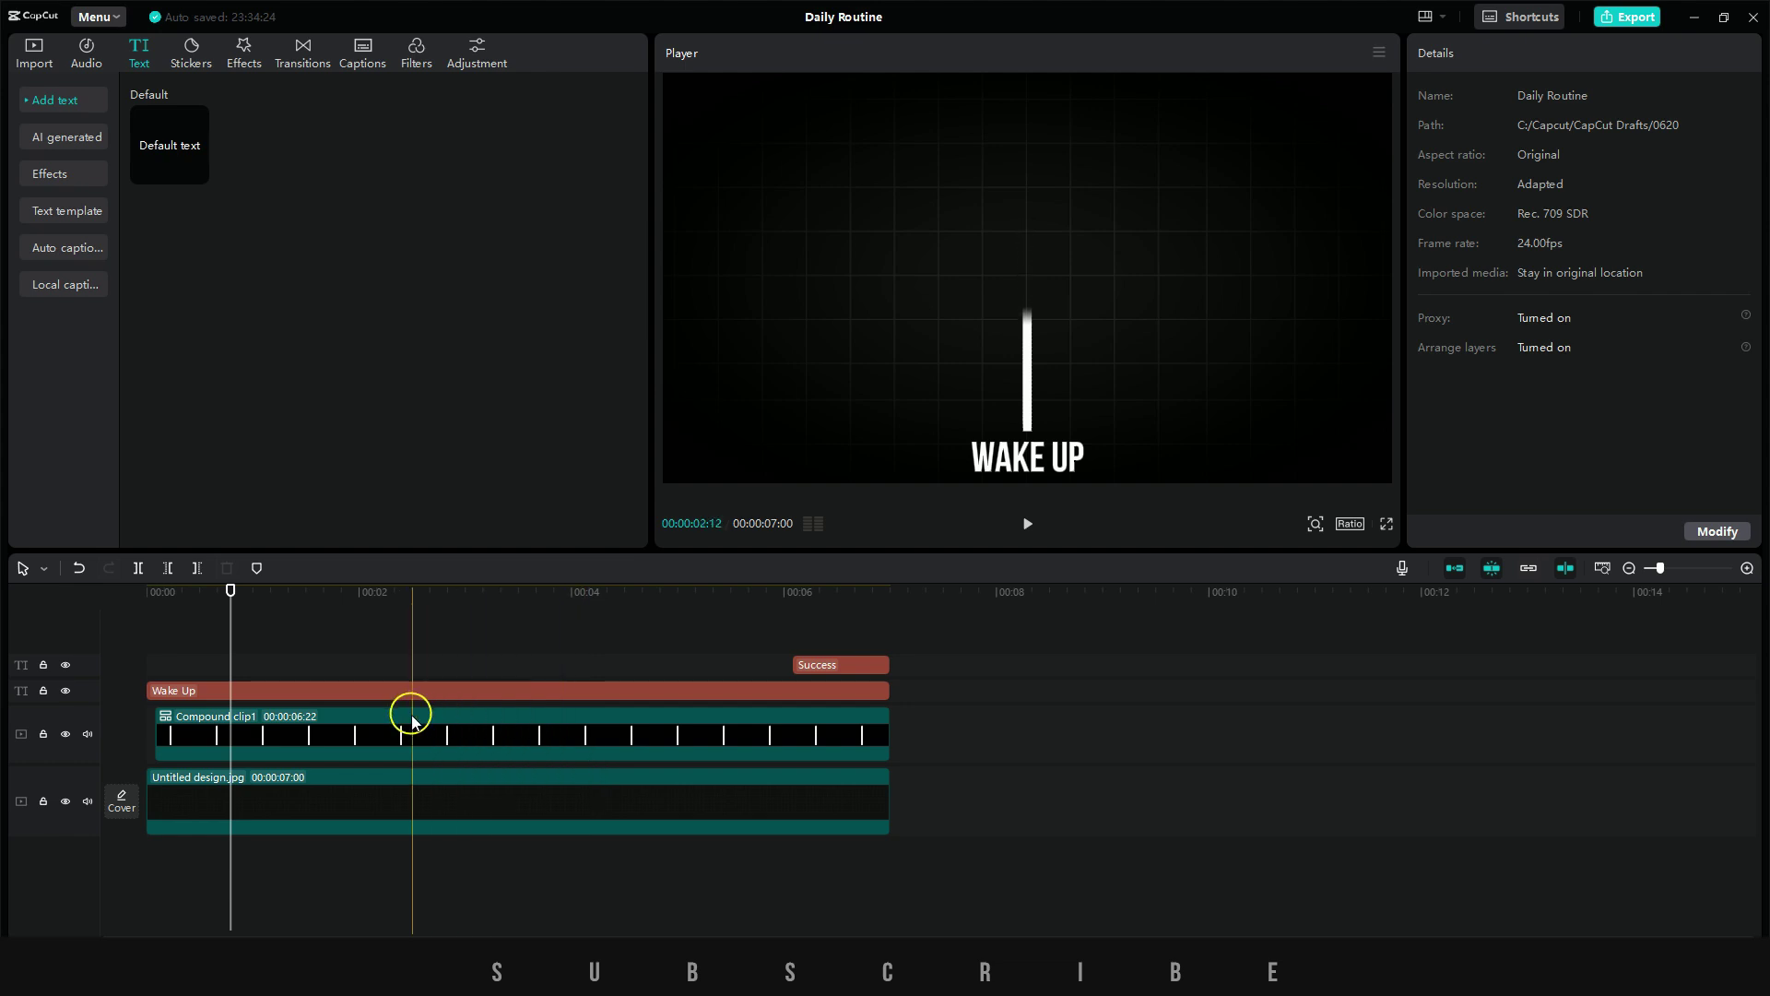
- Add a "Pray" text clip starting at 00:00:00:19 and set its font to Bebas Neue Book
{"action": "left_click", "coordinate": [192, 175]}
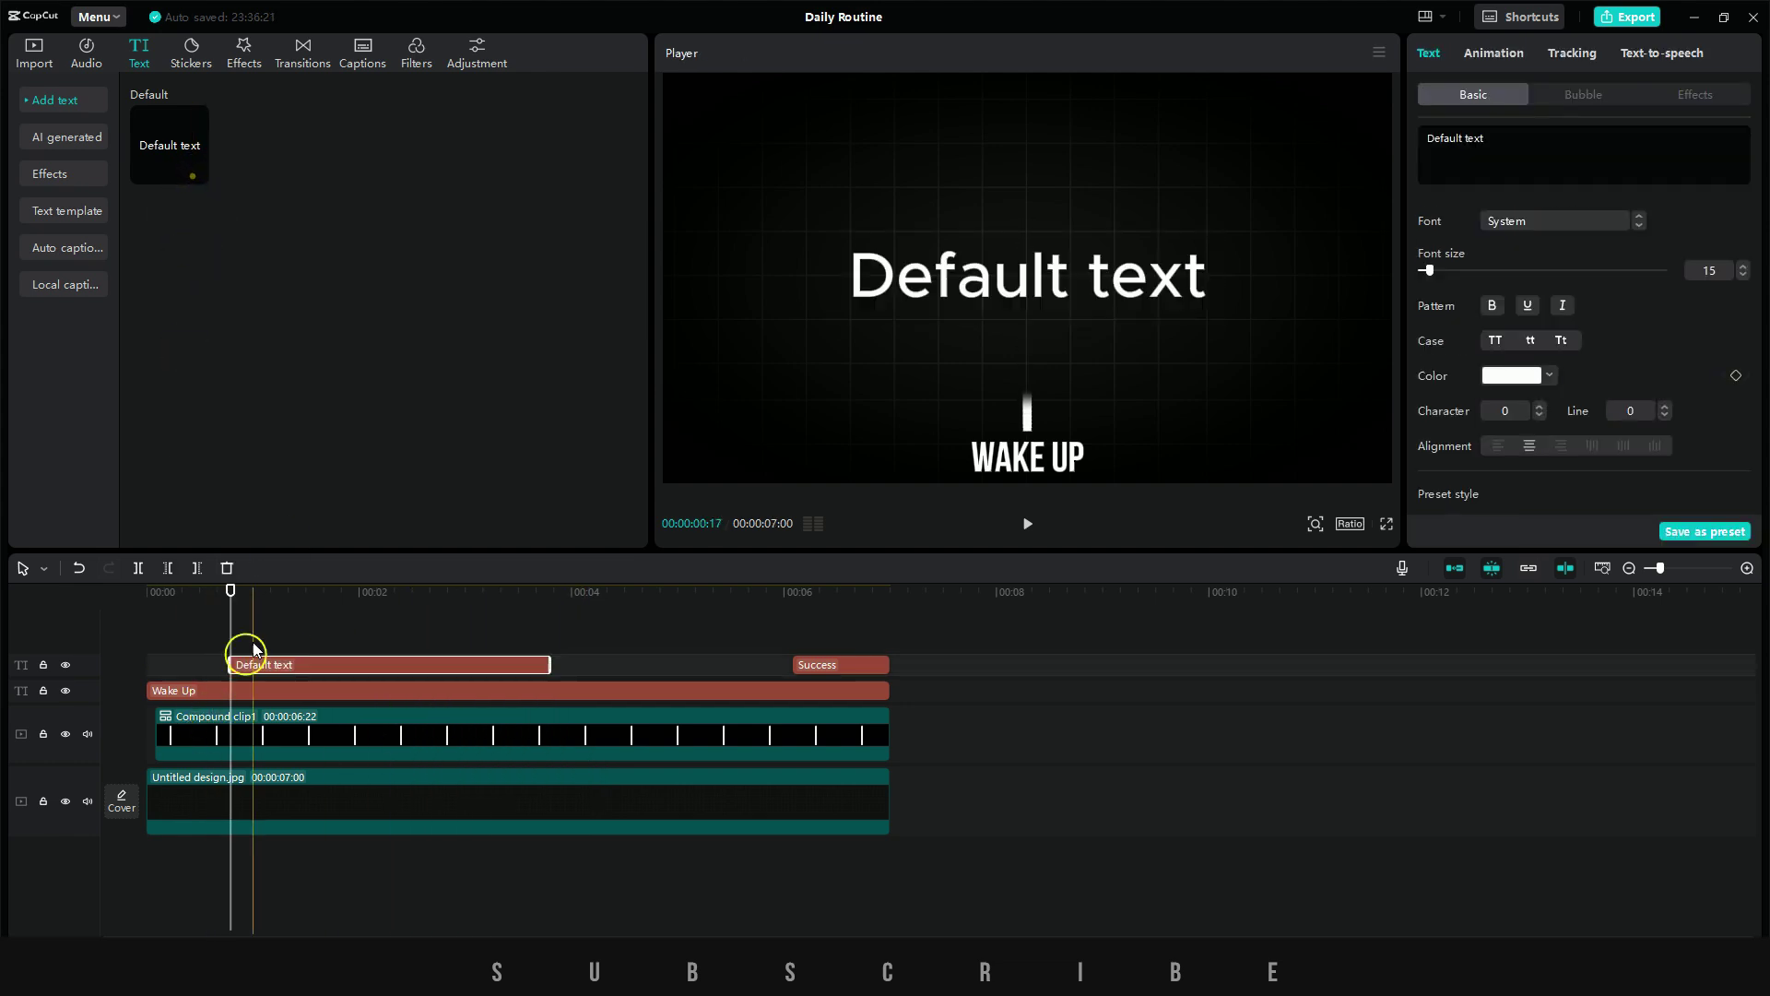
{"action": "type", "text": "Pray"}
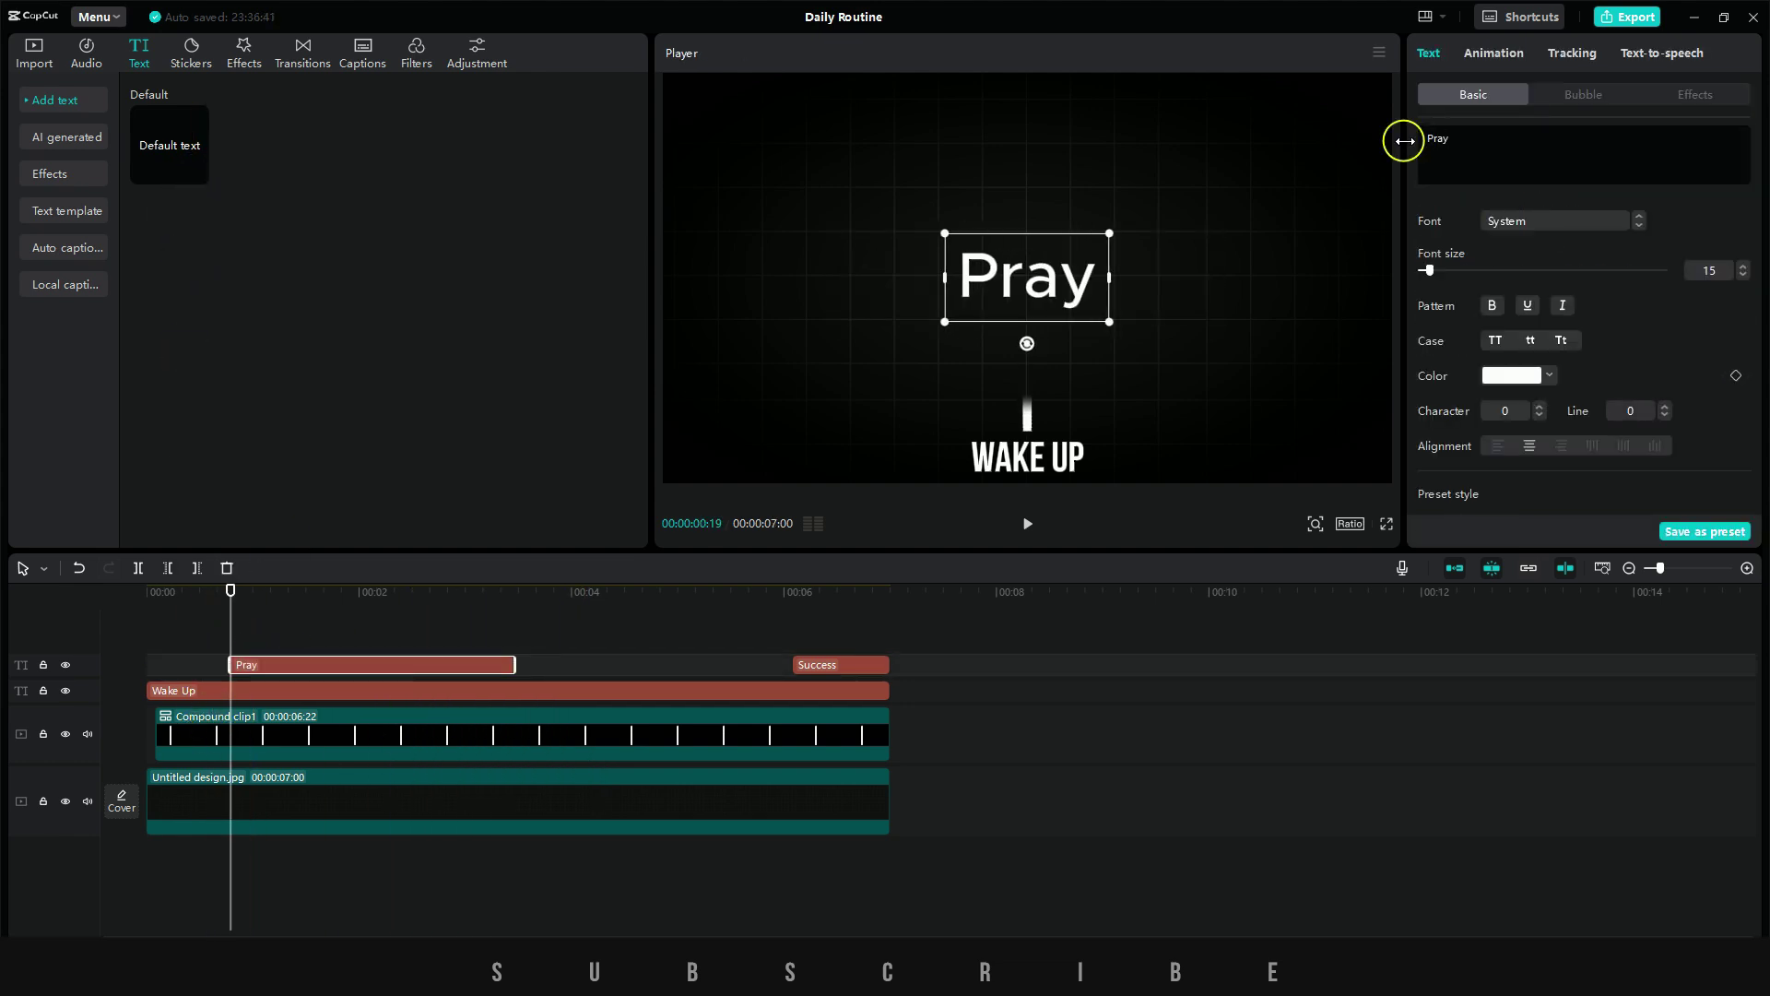
{"action": "left_click", "coordinate": [1558, 220]}
{"action": "left_click", "coordinate": [1540, 408]}
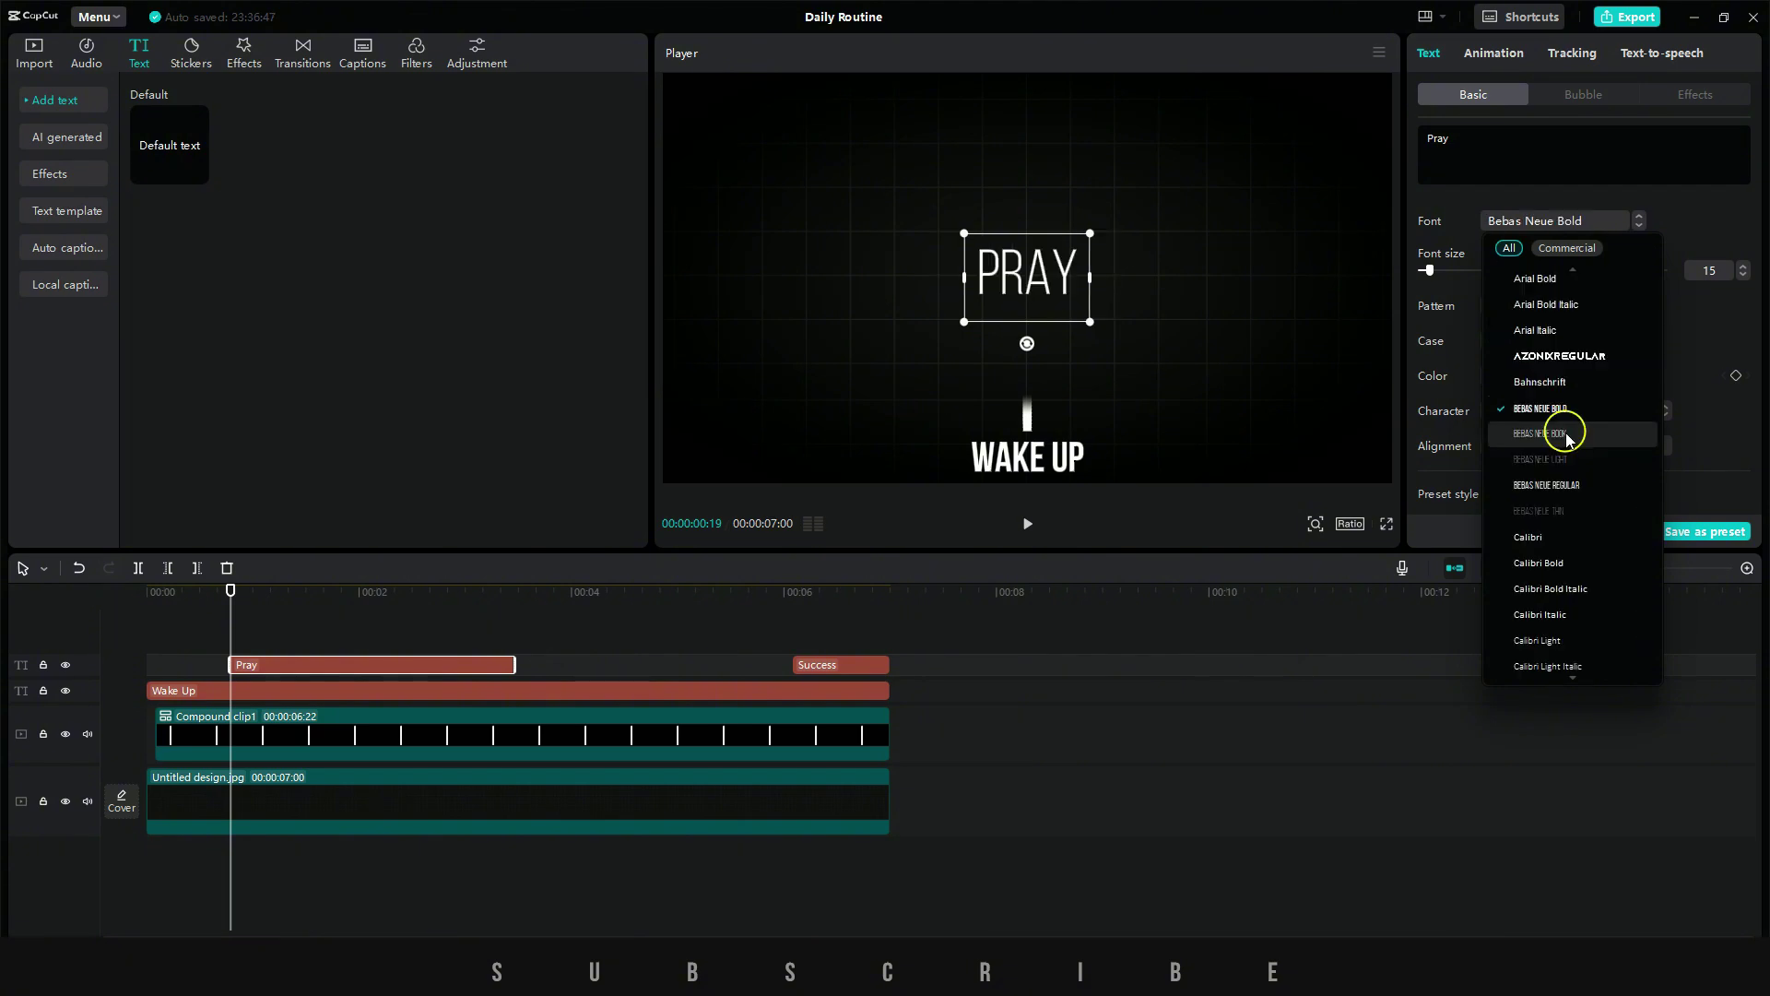
{"action": "left_click", "coordinate": [1566, 435]}
- Reduce the "Pray" text to font size 9 and move it down beside the line
{"action": "left_click", "coordinate": [1742, 274]}
{"action": "left_click", "coordinate": [1742, 275]}
{"action": "left_click", "coordinate": [1742, 275]}
{"action": "left_click", "coordinate": [1742, 274]}
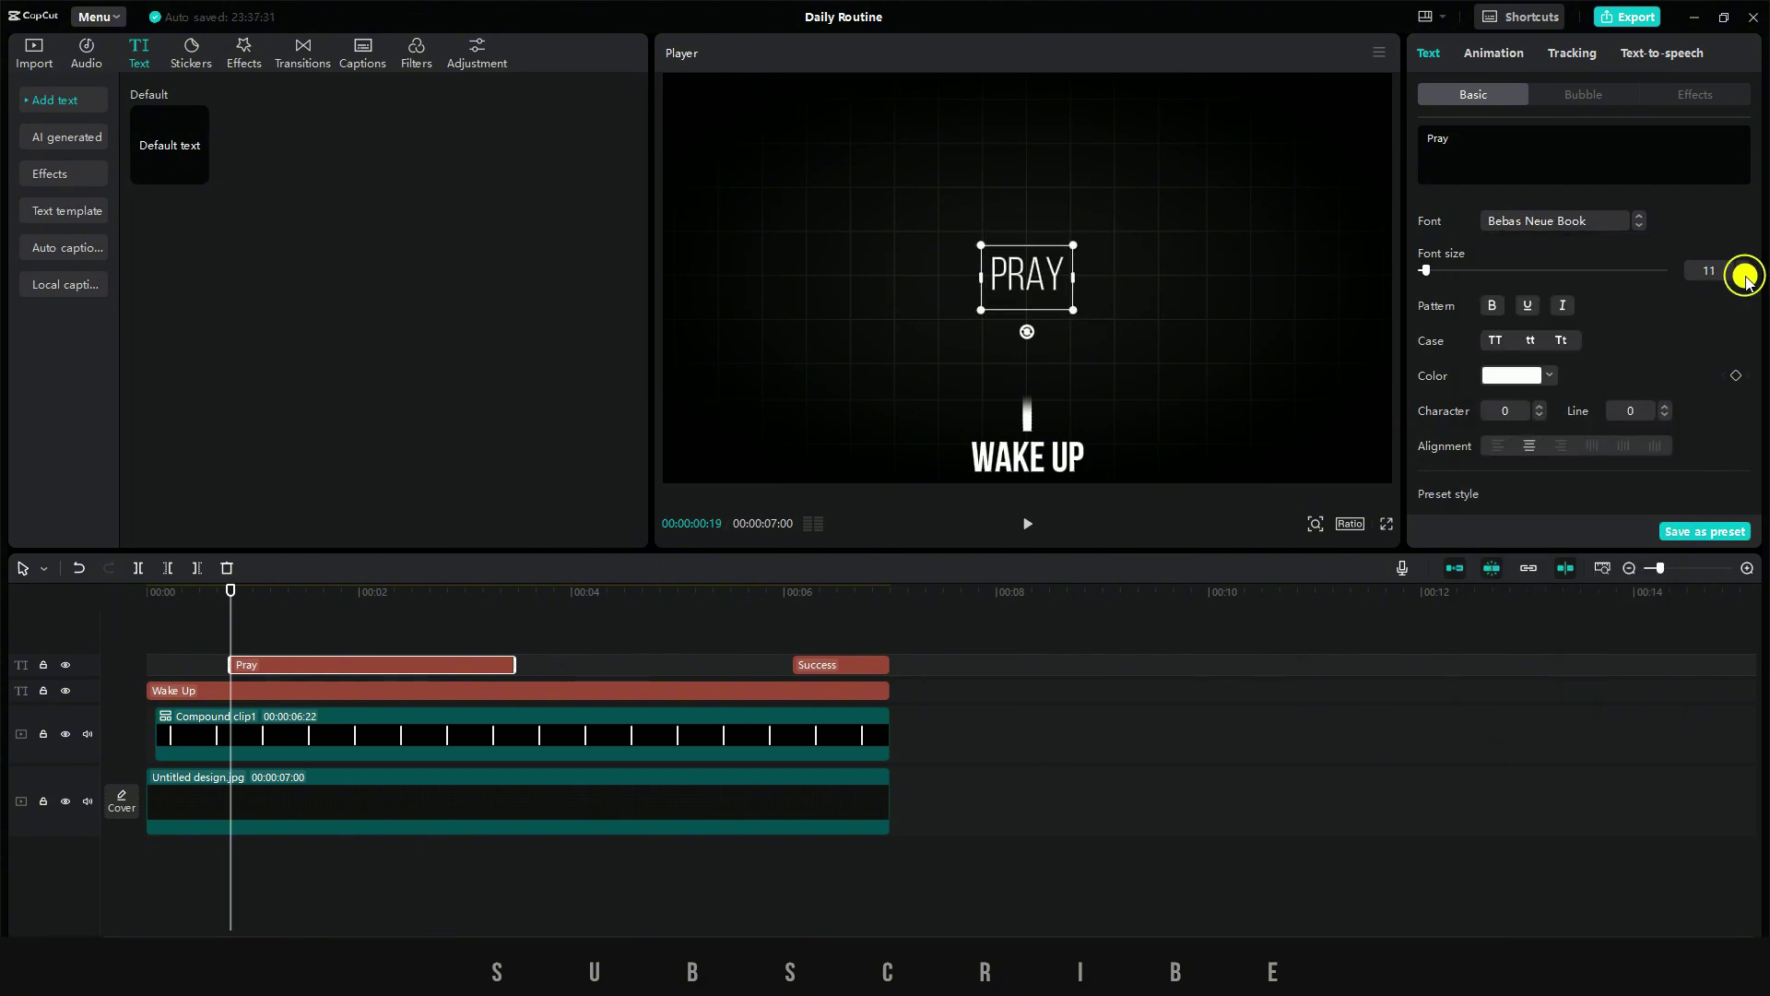
{"action": "left_click", "coordinate": [1742, 274]}
{"action": "left_click", "coordinate": [1742, 275]}
{"action": "left_click_drag", "start_coordinate": [1023, 281], "coordinate": [963, 360]}
- Paste two copies of "Pray", stagger all three on alternating sides of the line, and reword the middle one as "Get Ready"
{"action": "right_click", "coordinate": [314, 616]}
{"action": "left_click", "coordinate": [334, 628]}
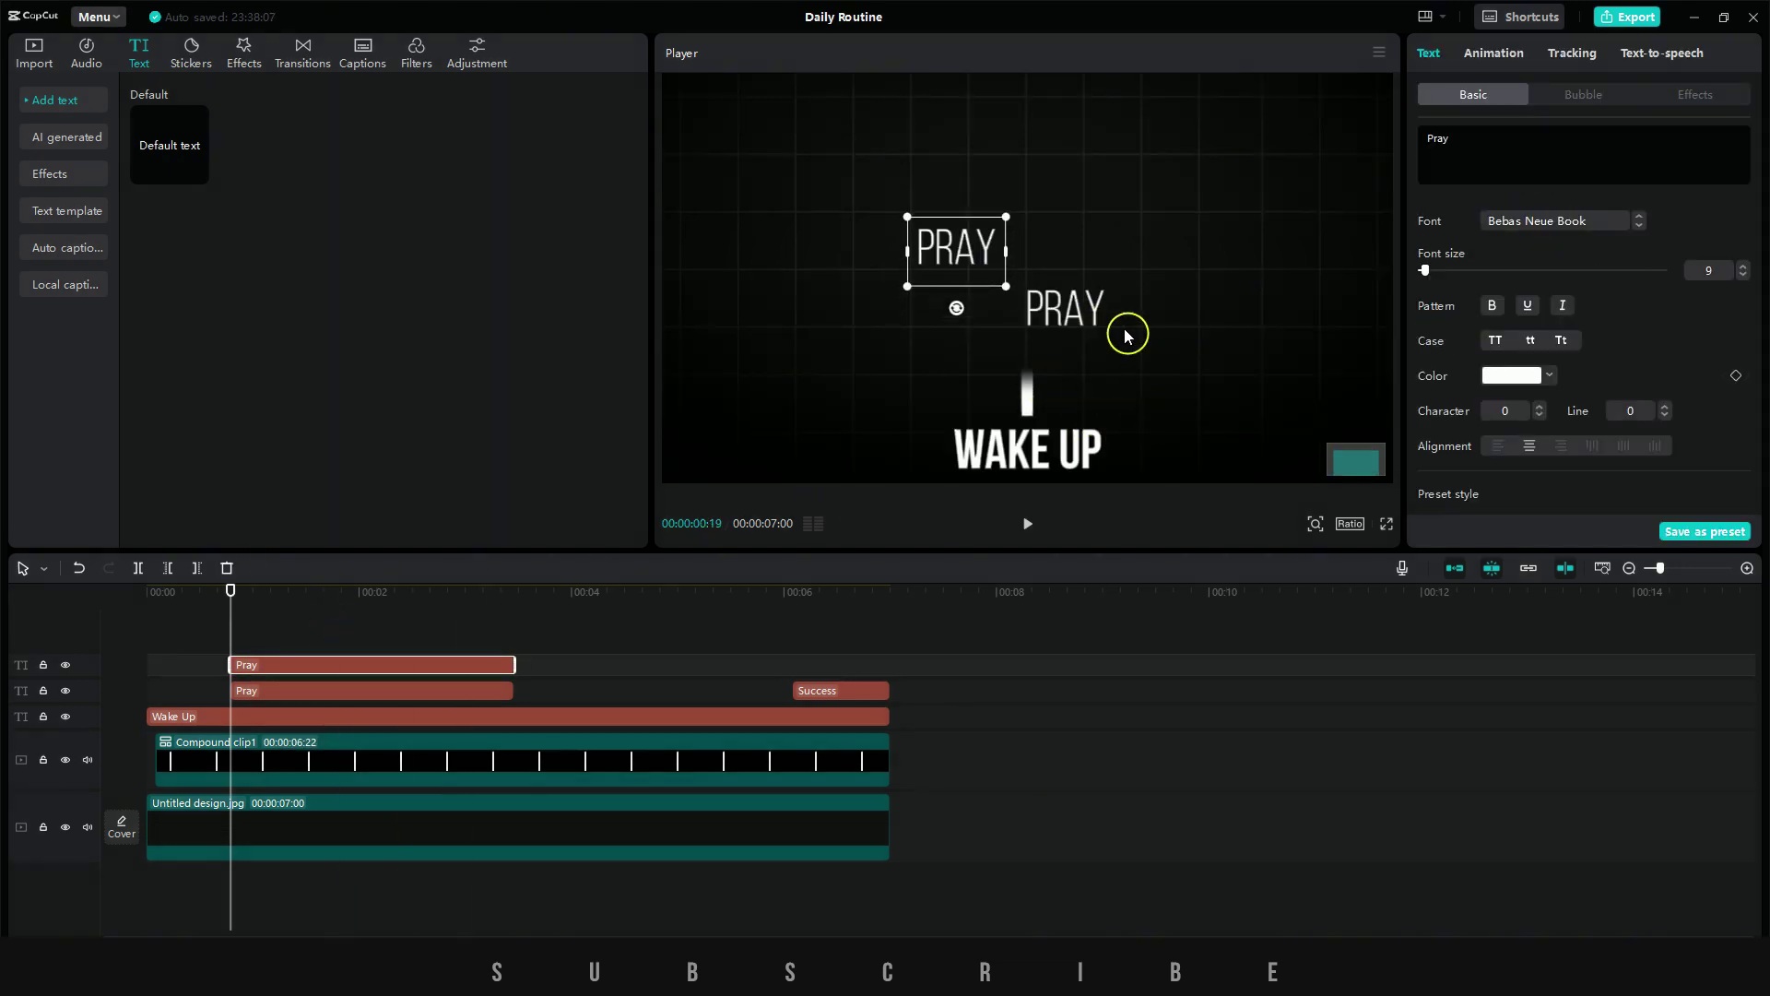
{"action": "key", "text": "ctrl+v"}
{"action": "left_click_drag", "start_coordinate": [1120, 313], "coordinate": [1085, 424]}
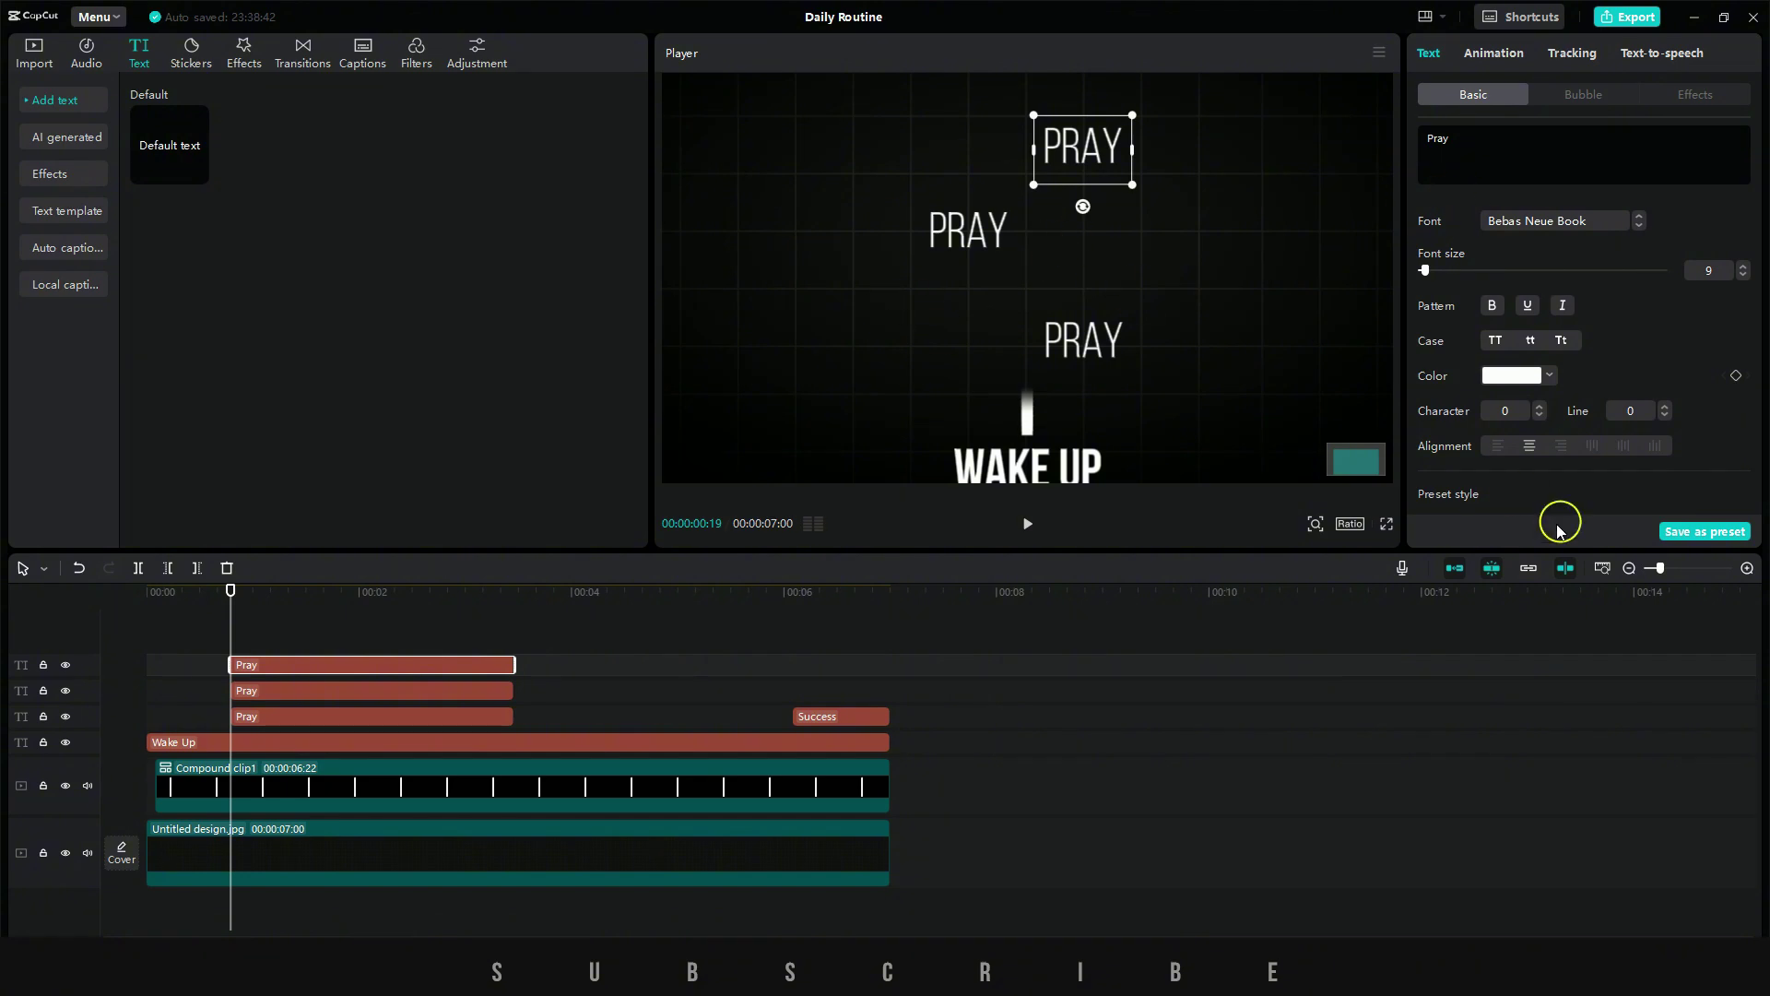
{"action": "left_click_drag", "start_coordinate": [1097, 341], "coordinate": [1082, 379]}
{"action": "left_click_drag", "start_coordinate": [969, 237], "coordinate": [970, 273]}
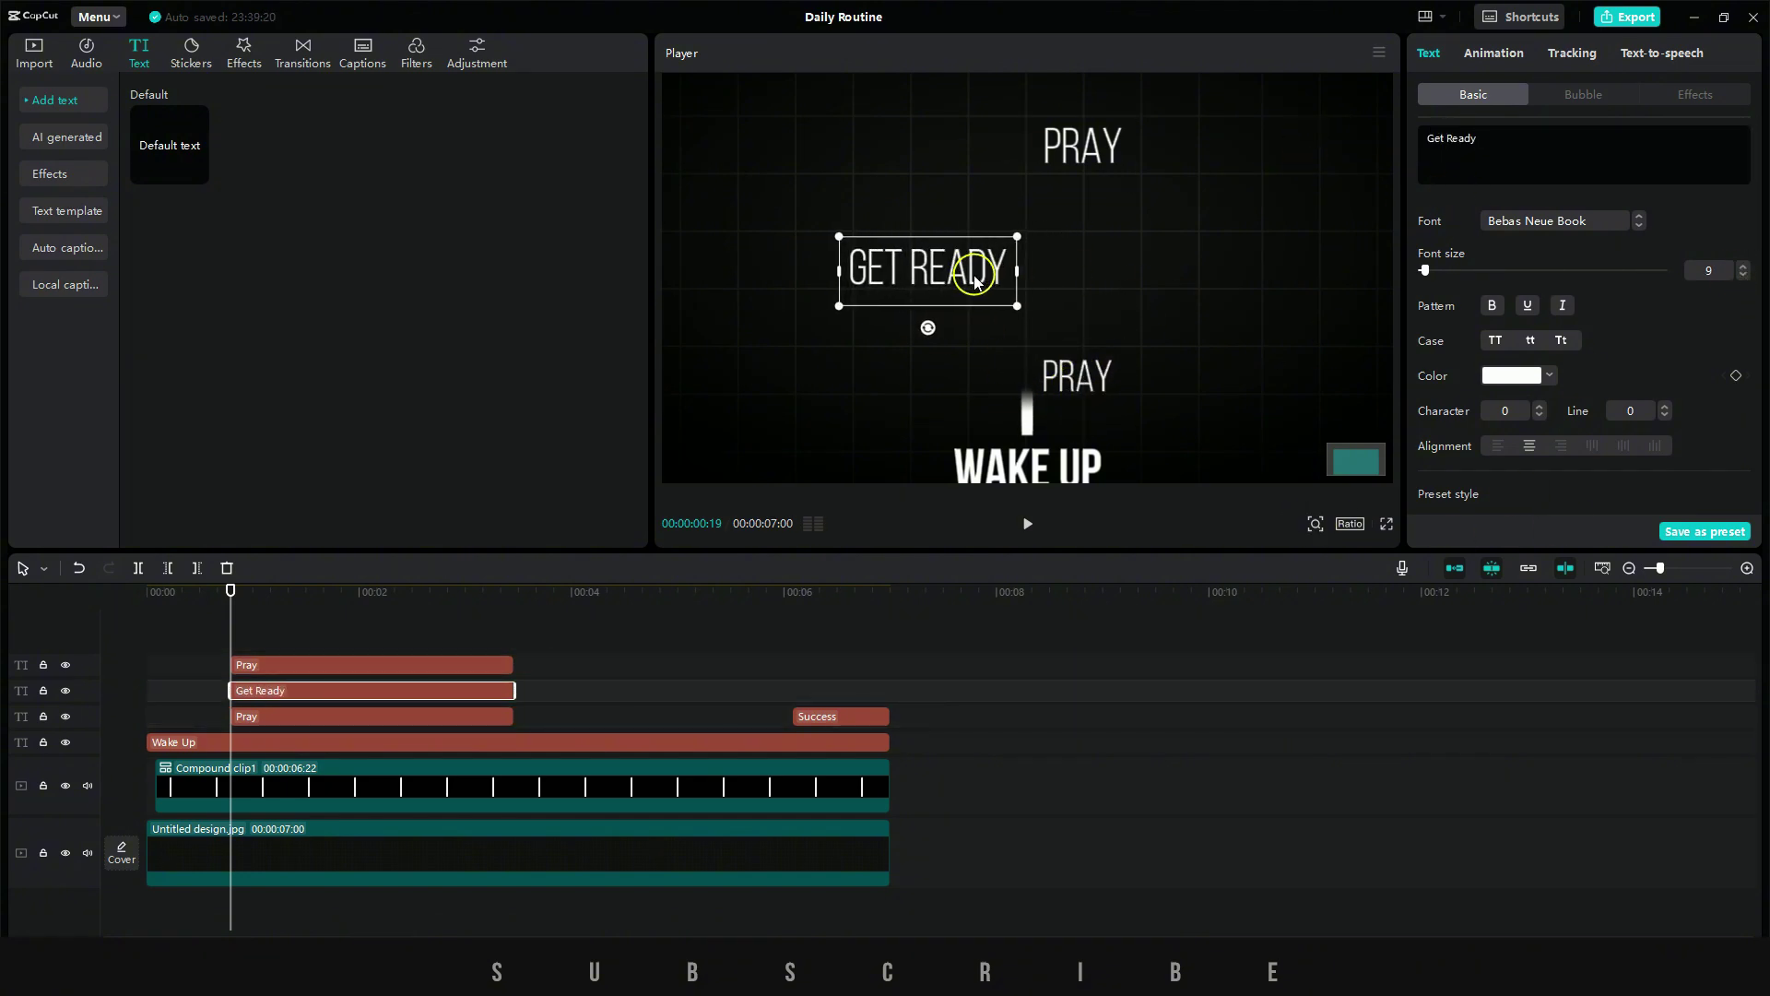
- Complete the routine labels with "Workout", "Focus" and "Rest", using font size 7 for all five labels
{"action": "scroll", "coordinate": [1032, 239], "scroll_direction": "up", "scroll_amount": 1}
{"action": "left_click", "coordinate": [1091, 190]}
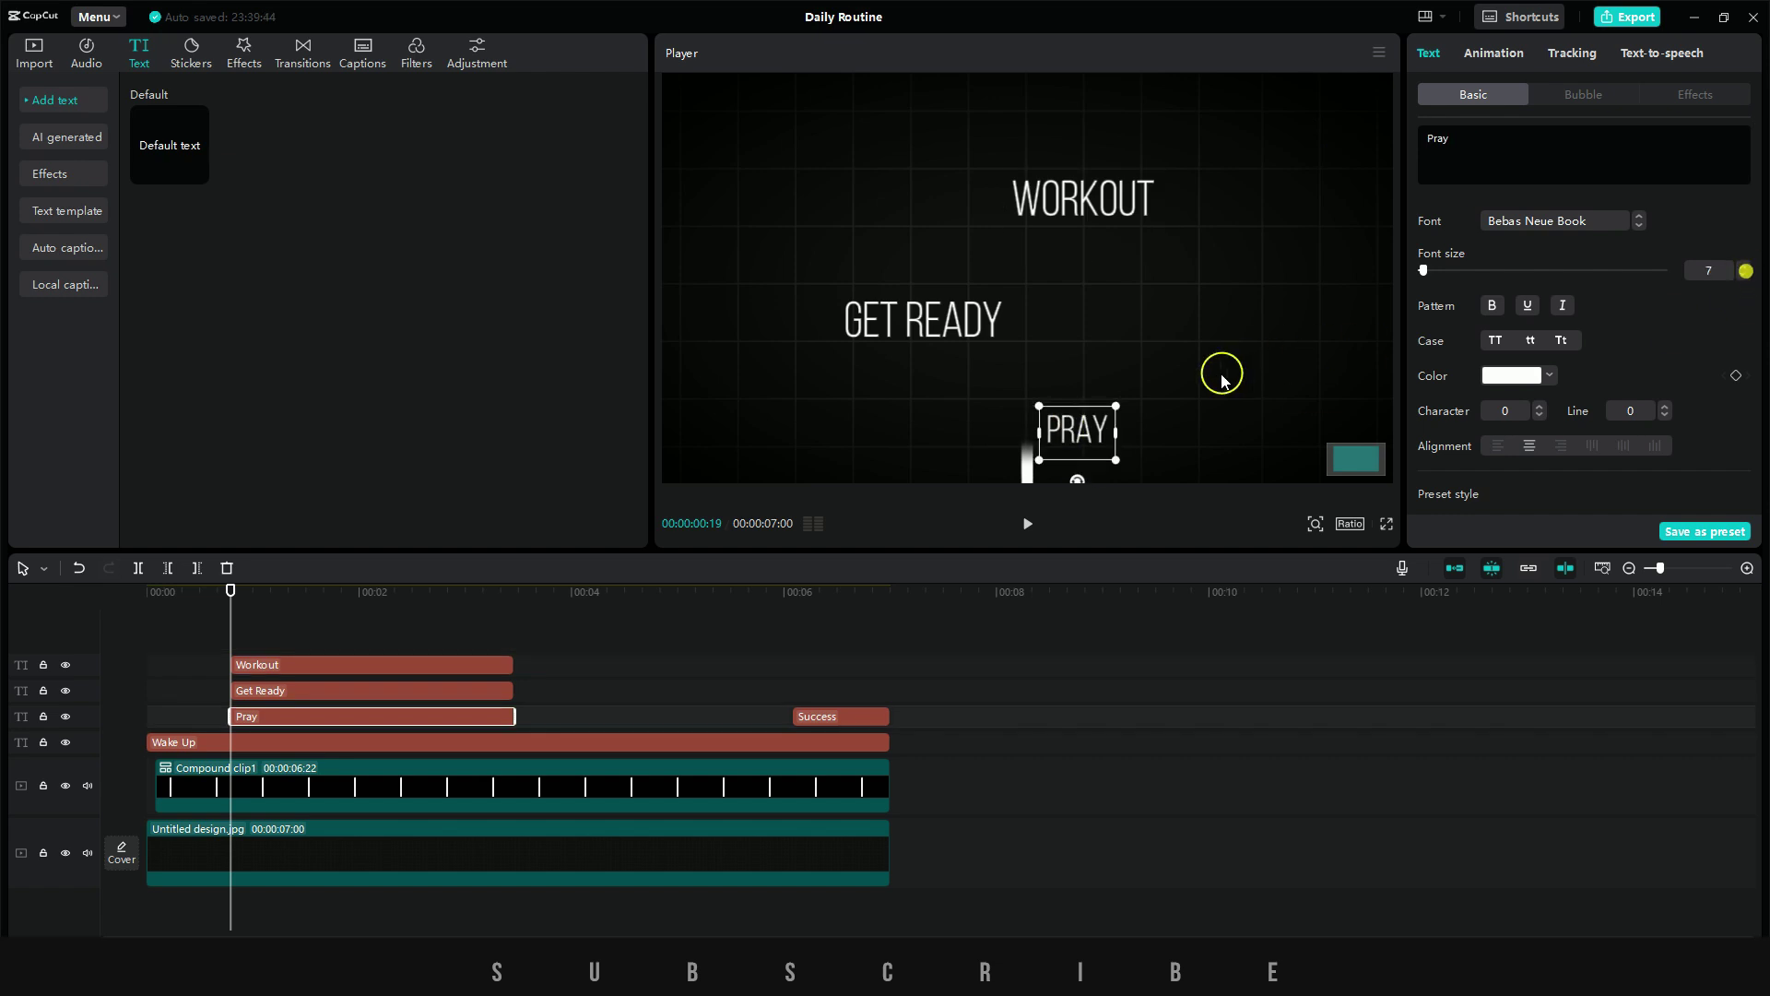
{"action": "left_click", "coordinate": [931, 313]}
{"action": "left_click", "coordinate": [1742, 274]}
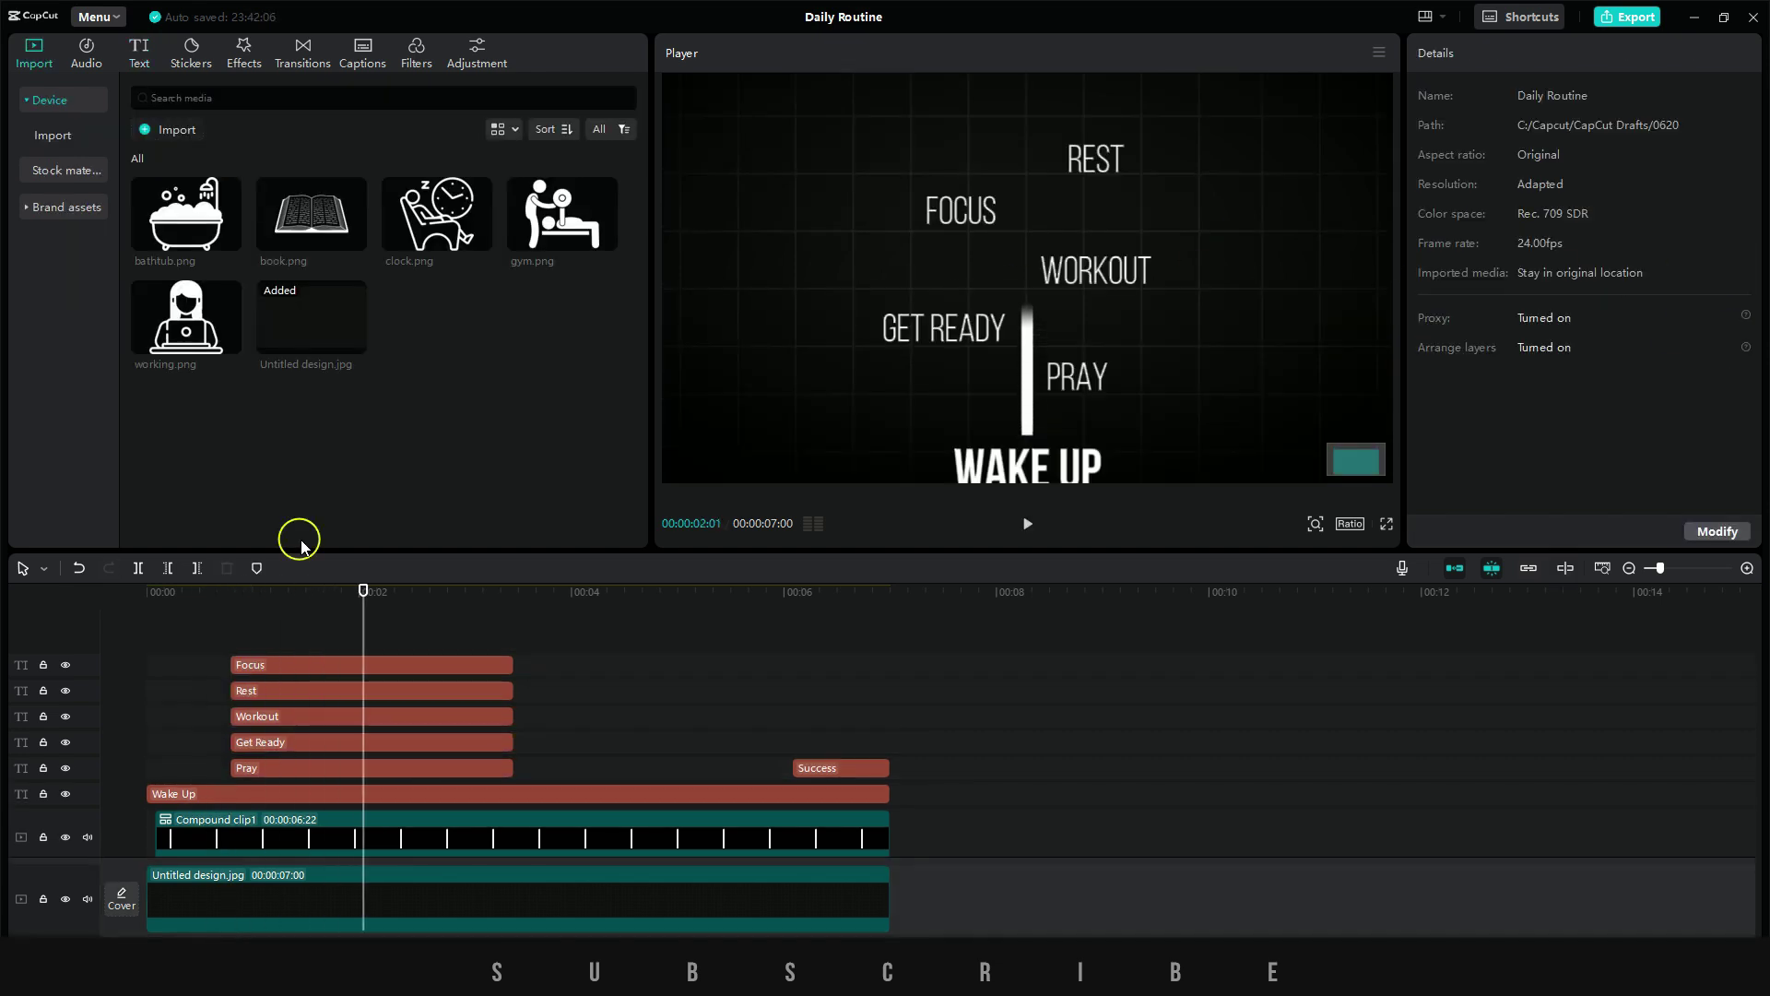
- Extend all five routine label clips so they end at 7 seconds, and play the scene to check the timing
{"action": "key", "text": "space"}
{"action": "scroll", "coordinate": [553, 627], "scroll_direction": "down", "scroll_amount": 1}
{"action": "left_click_drag", "start_coordinate": [553, 628], "coordinate": [291, 747]}
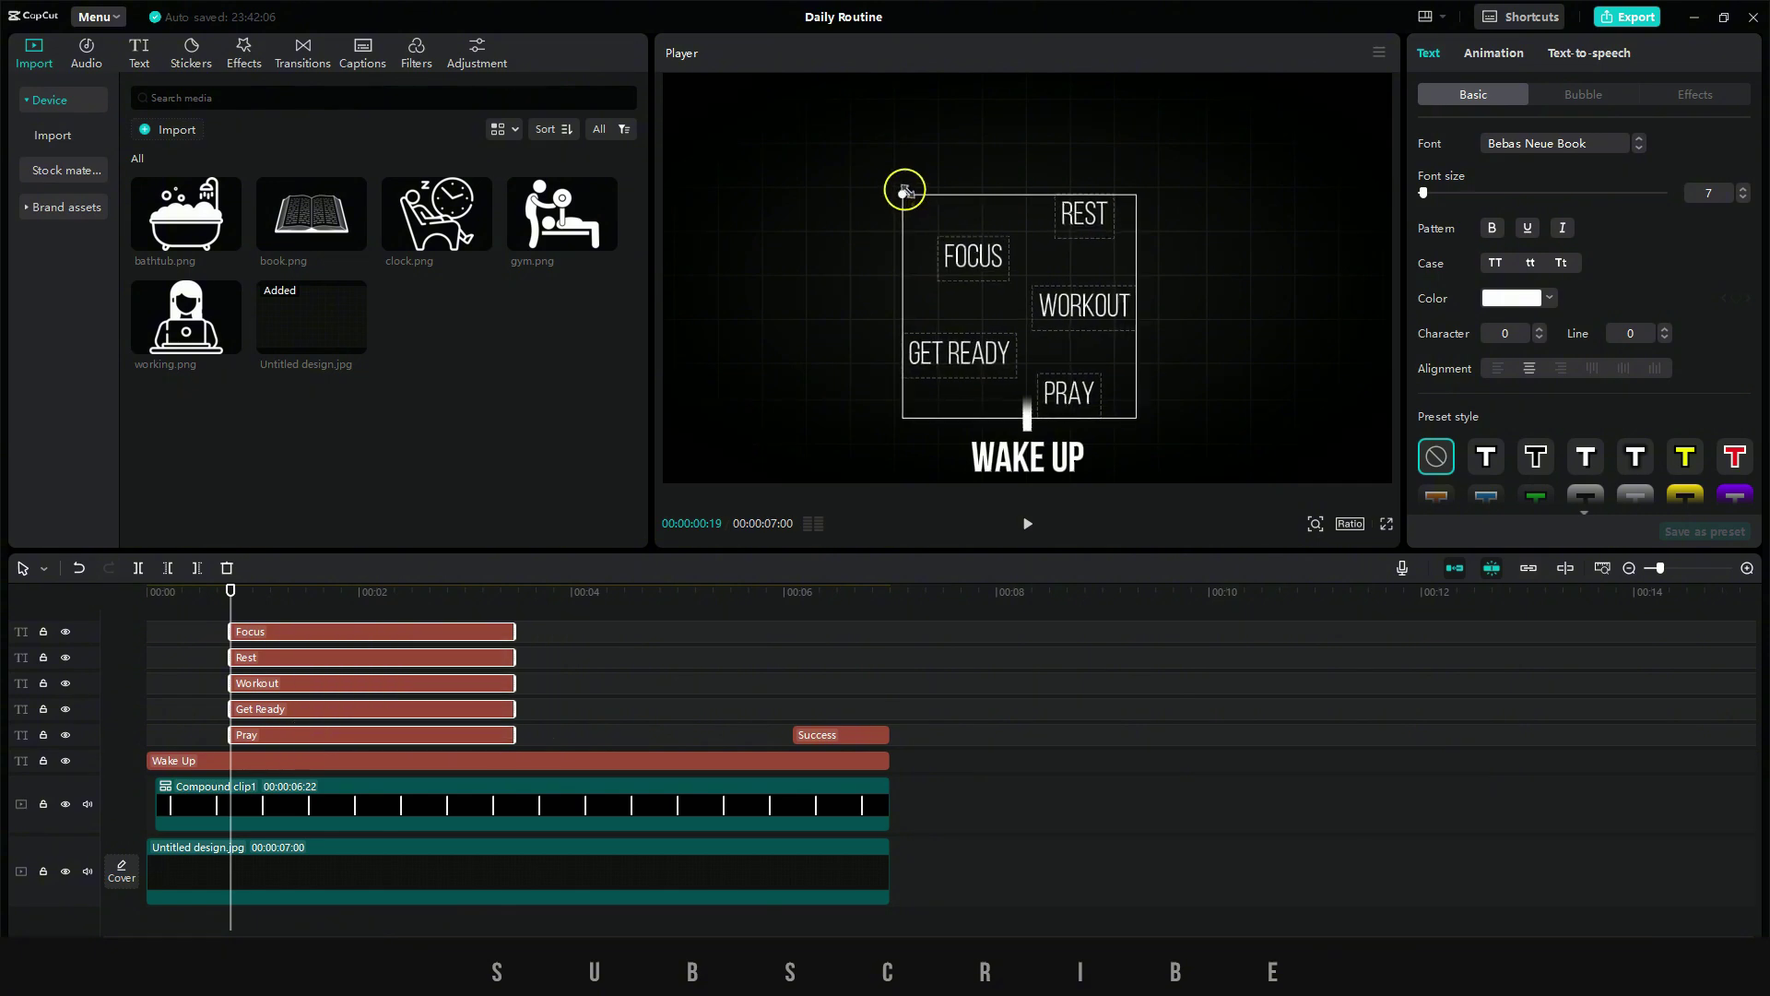
{"action": "left_click_drag", "start_coordinate": [515, 652], "coordinate": [835, 645]}
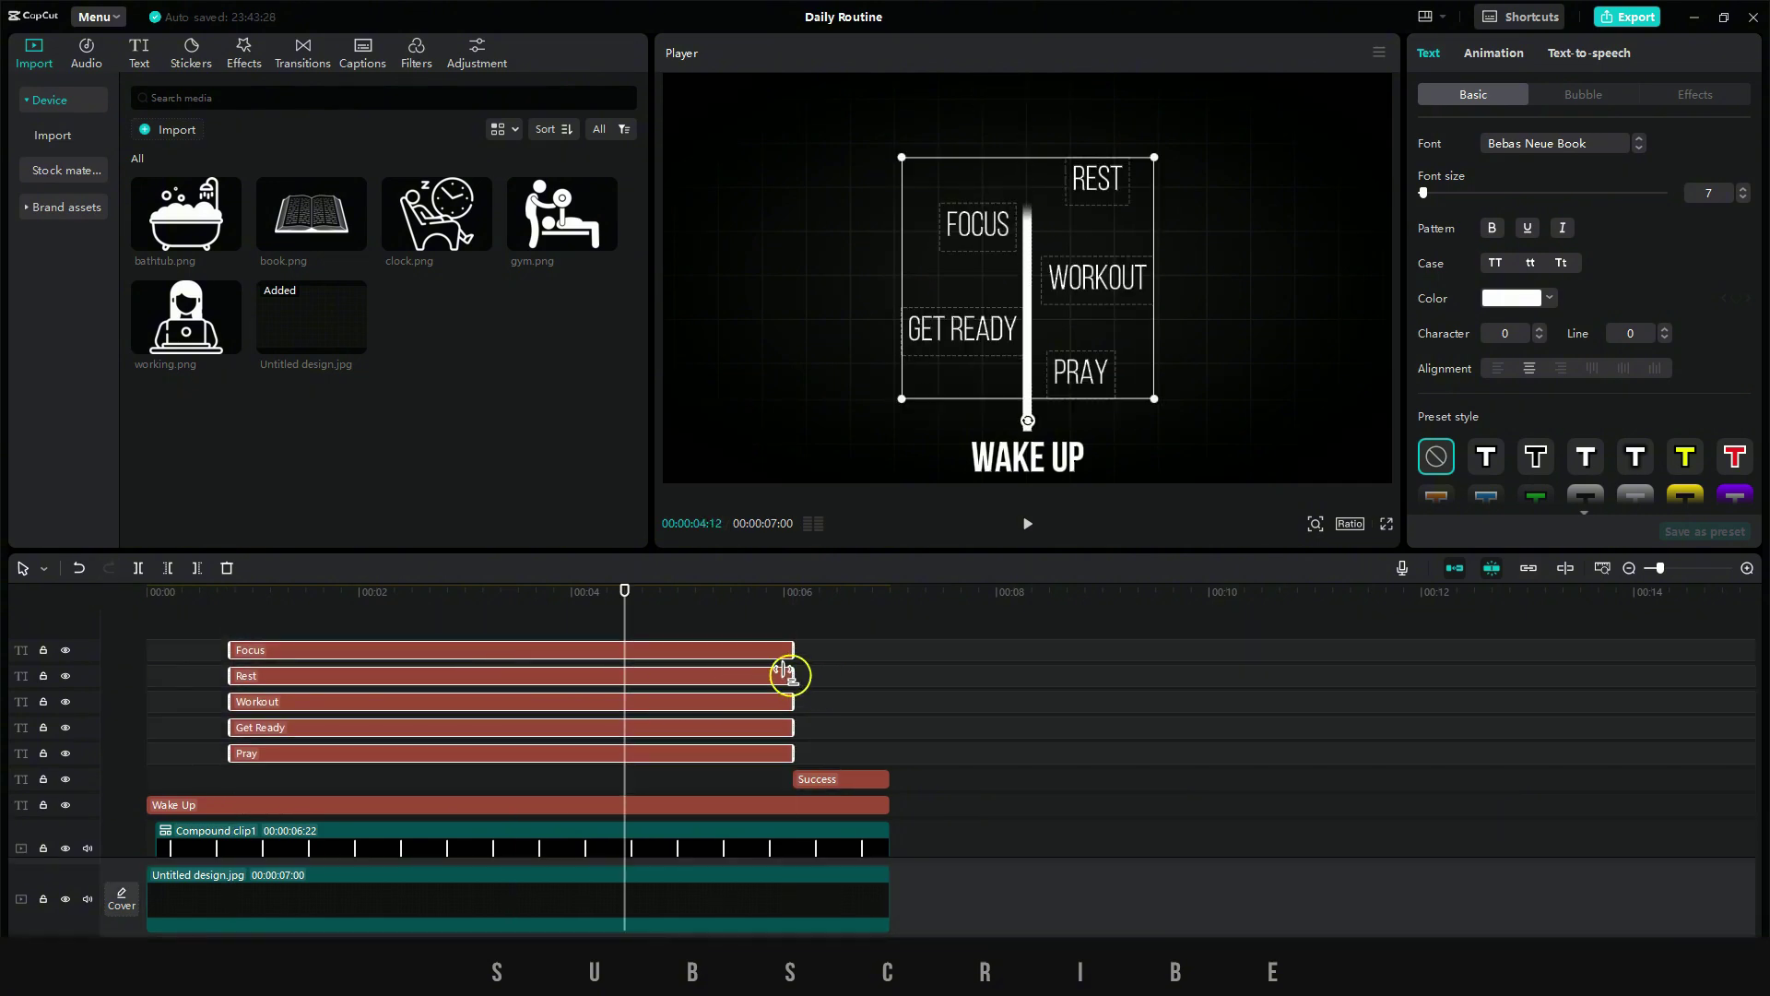
{"action": "left_click_drag", "start_coordinate": [788, 675], "coordinate": [890, 675]}
{"action": "left_click", "coordinate": [214, 627]}
{"action": "key", "text": "space"}
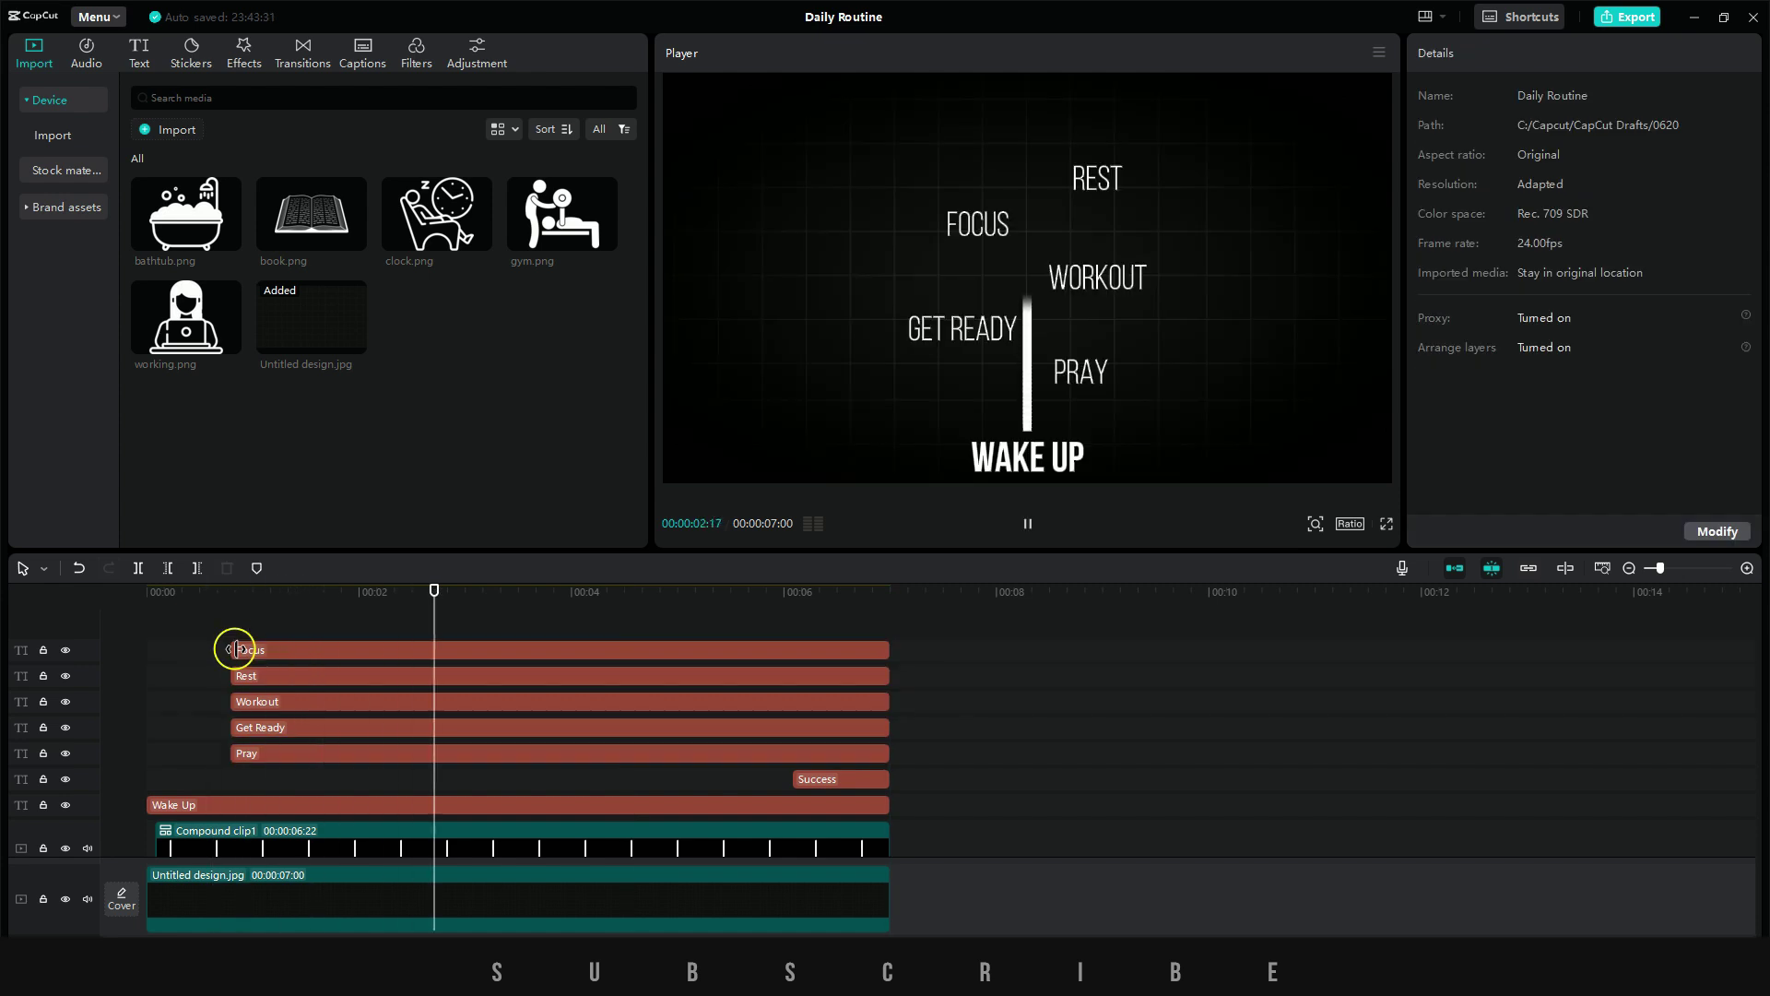
{"action": "key", "text": "space"}
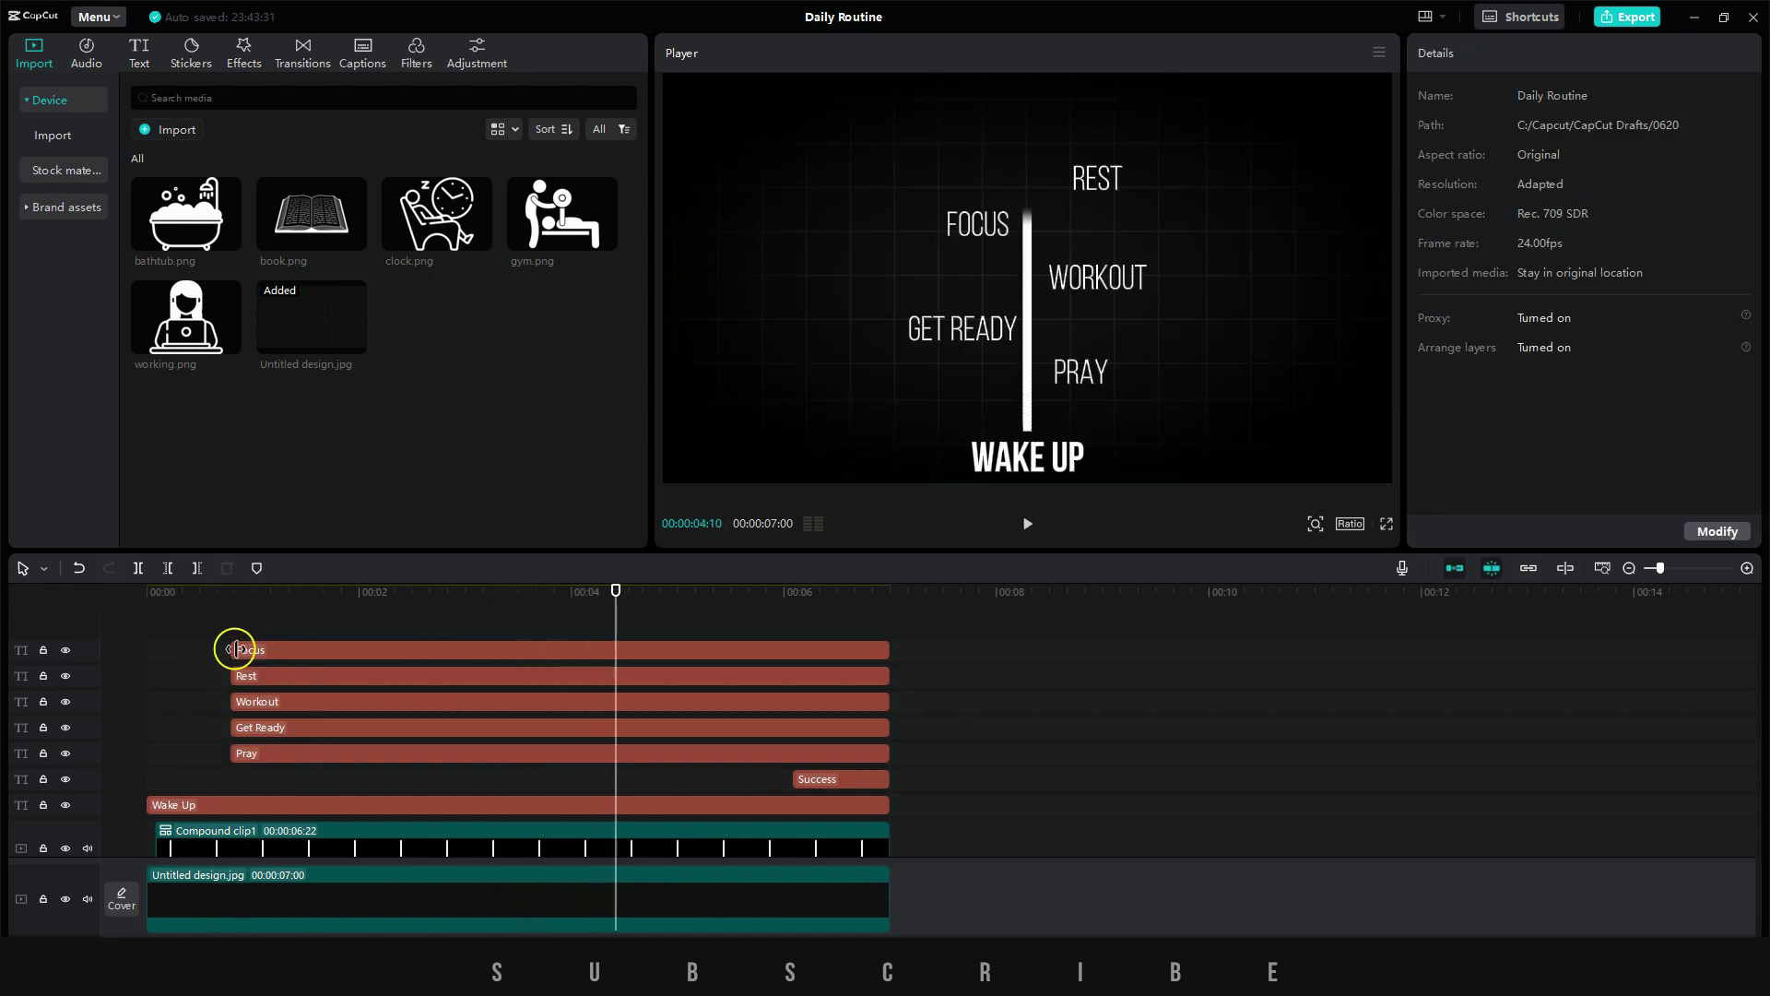
- Trim the clip starts to match the line's growth: "Pray" at 00:00:01:10, "Get Ready" at about 2.4 seconds, "Workout" at about 3.3 seconds
{"action": "left_click", "coordinate": [230, 610]}
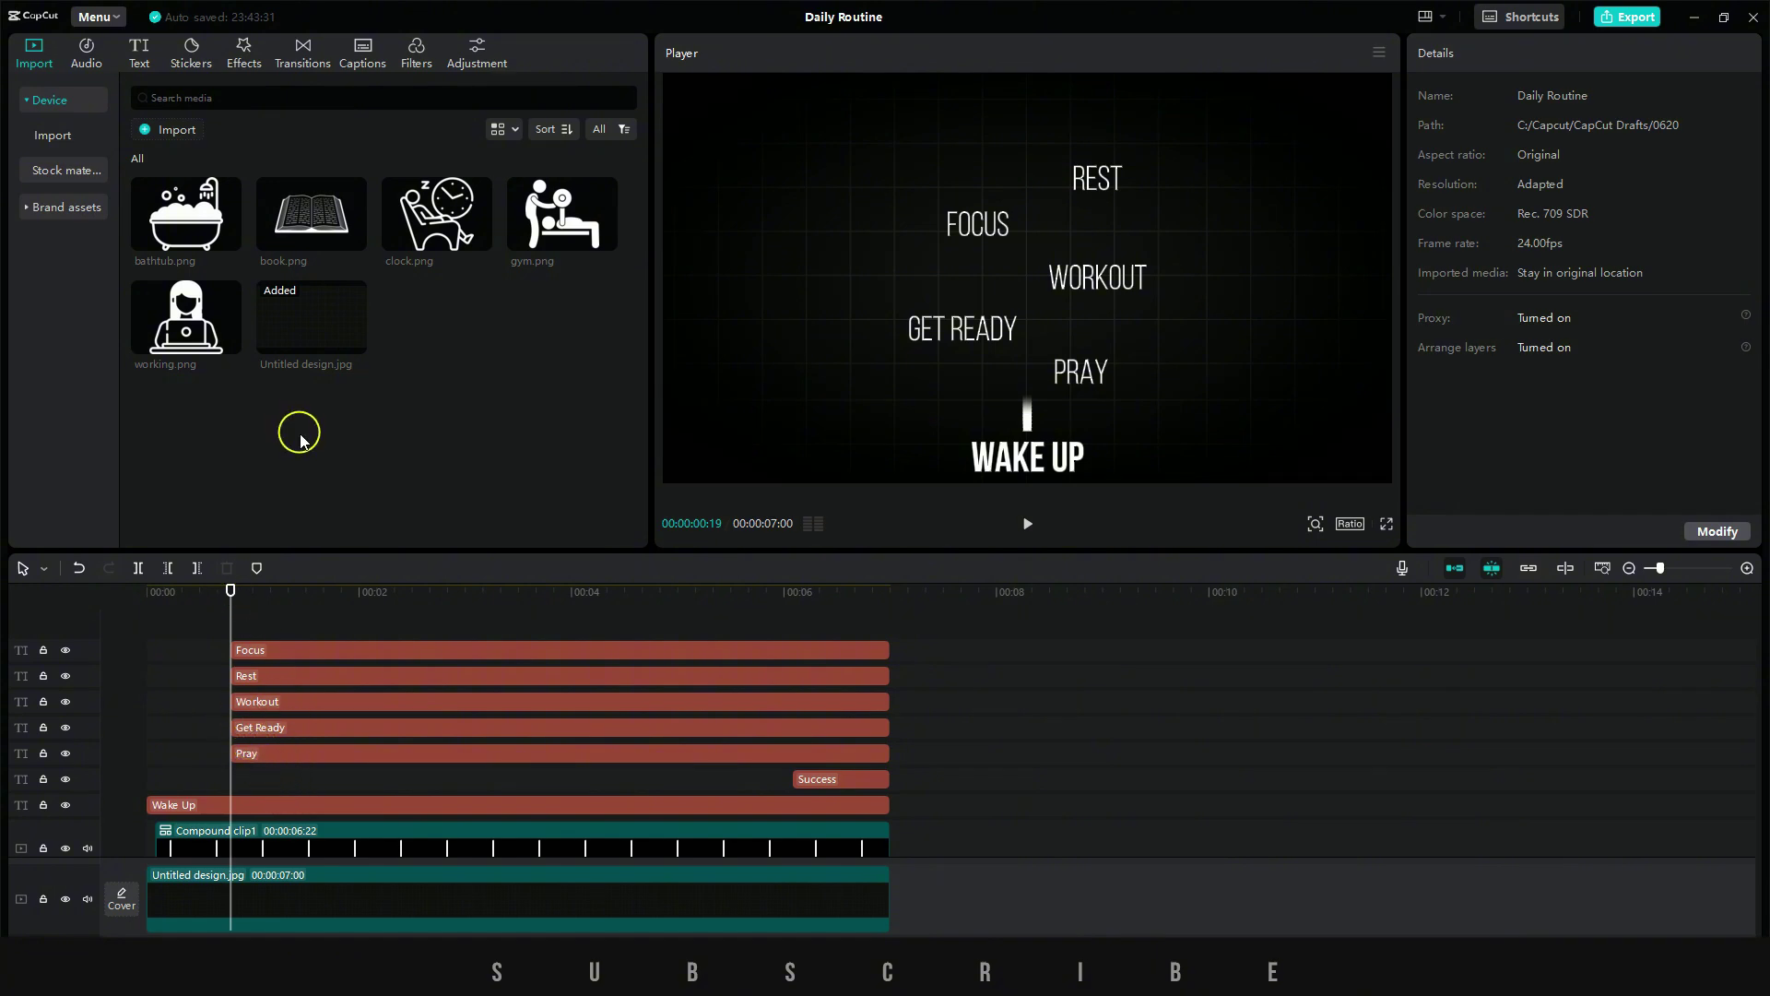
{"action": "key", "text": "space"}
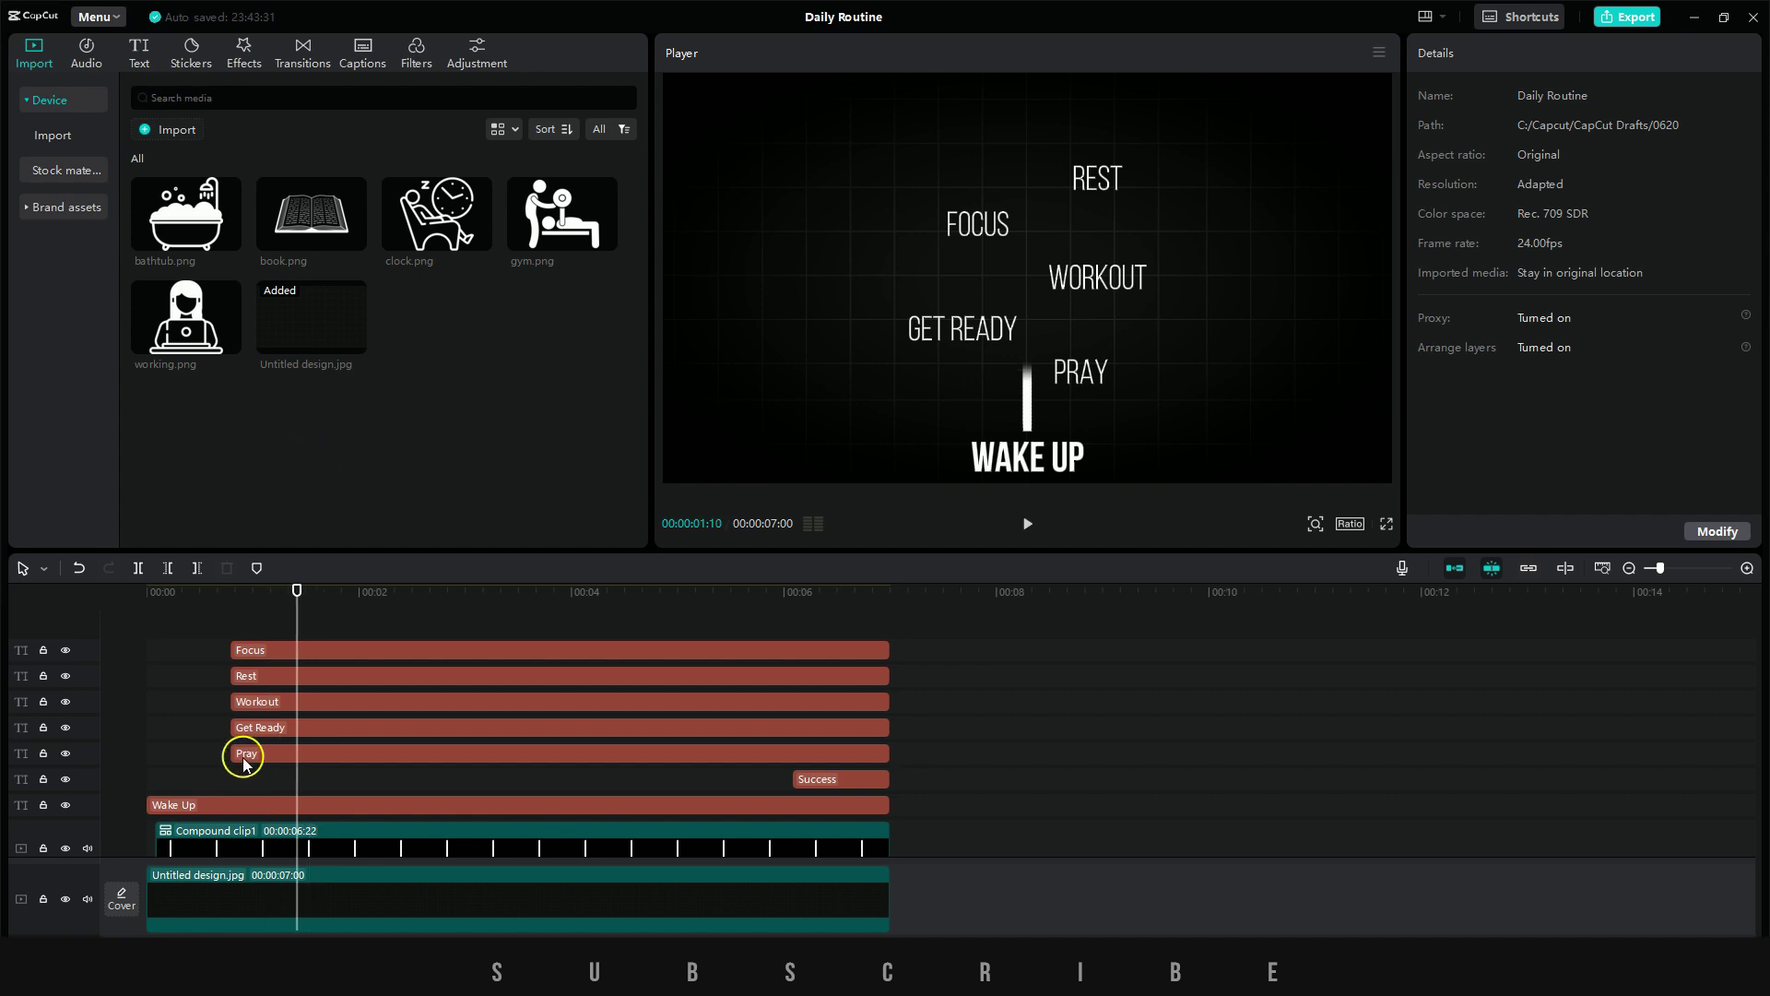
{"action": "left_click_drag", "start_coordinate": [234, 753], "coordinate": [297, 756]}
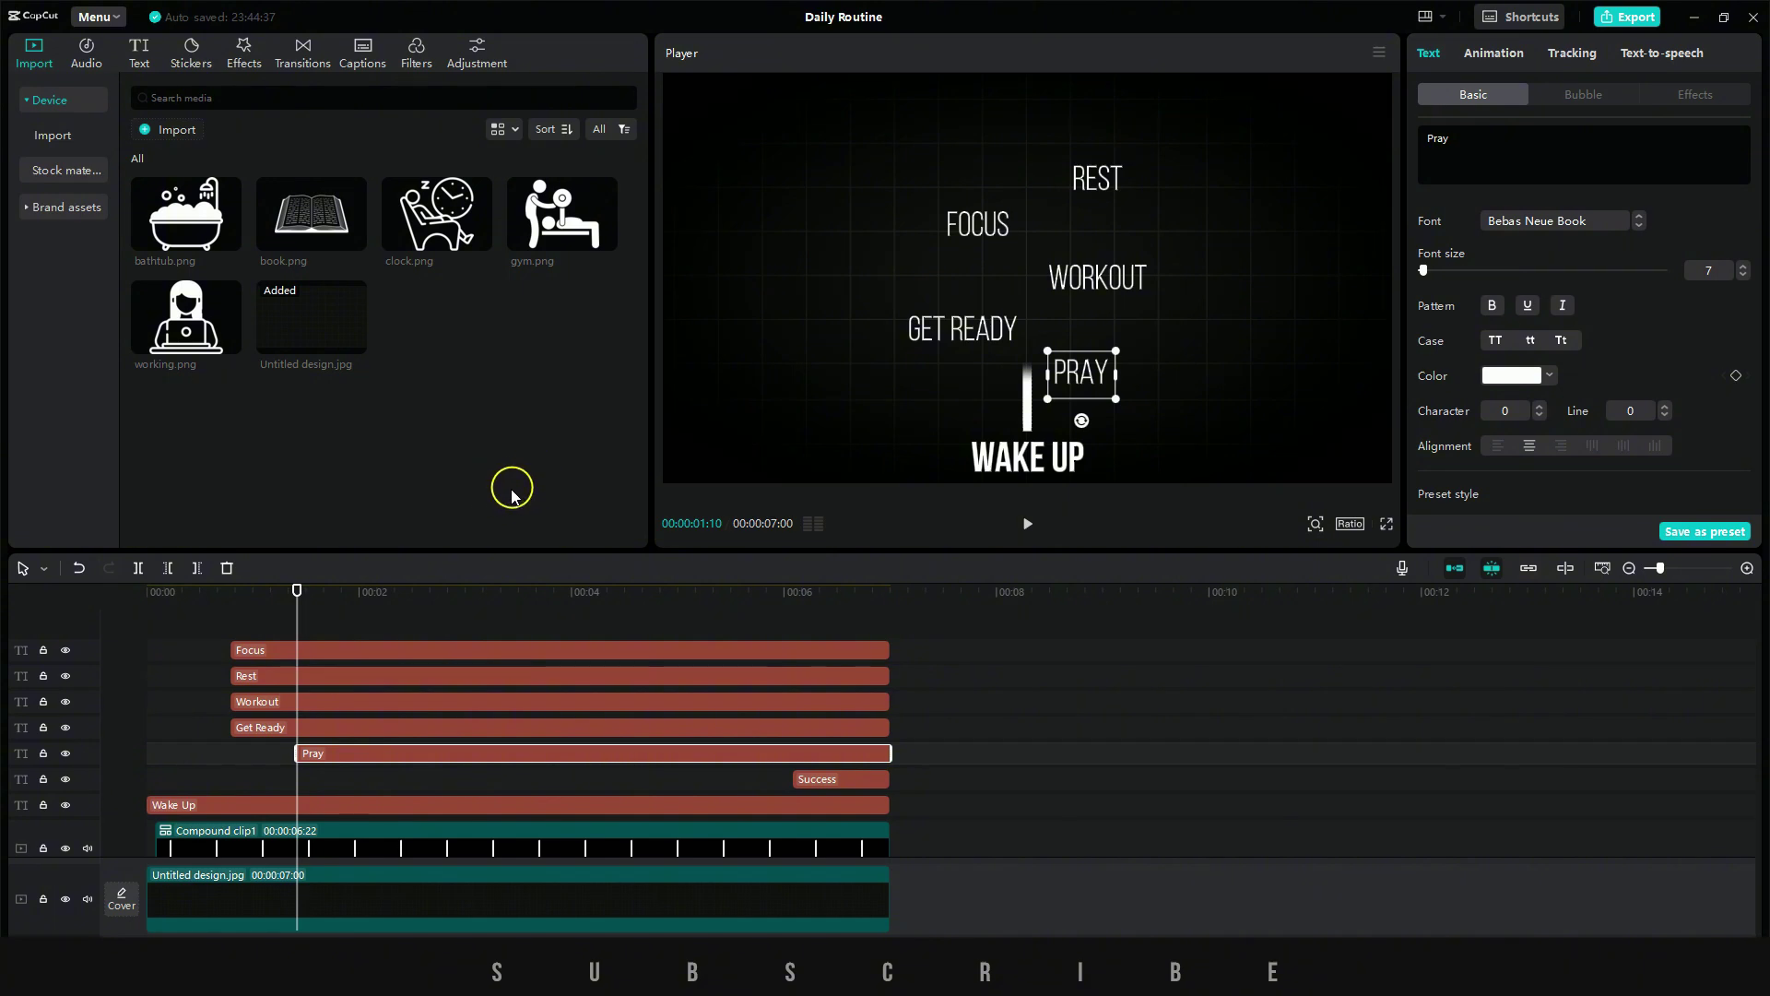
{"action": "left_click_drag", "start_coordinate": [233, 728], "coordinate": [401, 728]}
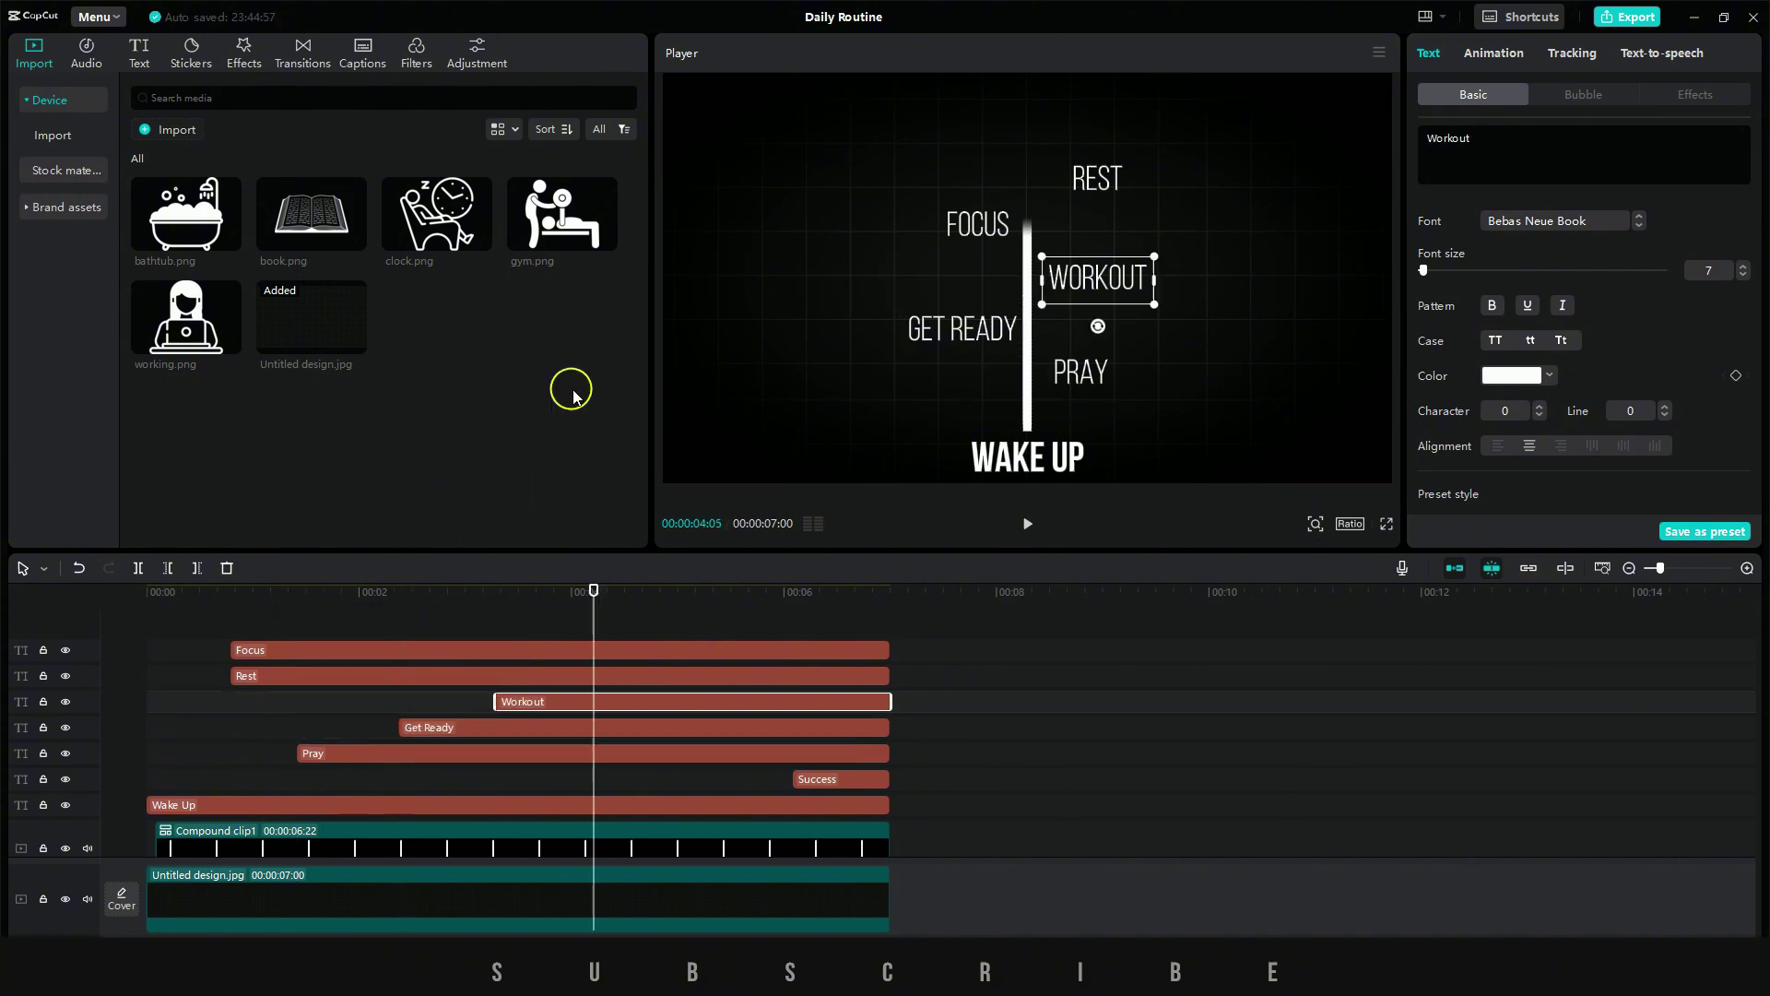
- Trim the start of "Focus" to about 4.3 seconds and "Rest" to about 5.2 seconds, and play the scene
{"action": "key", "text": "space"}
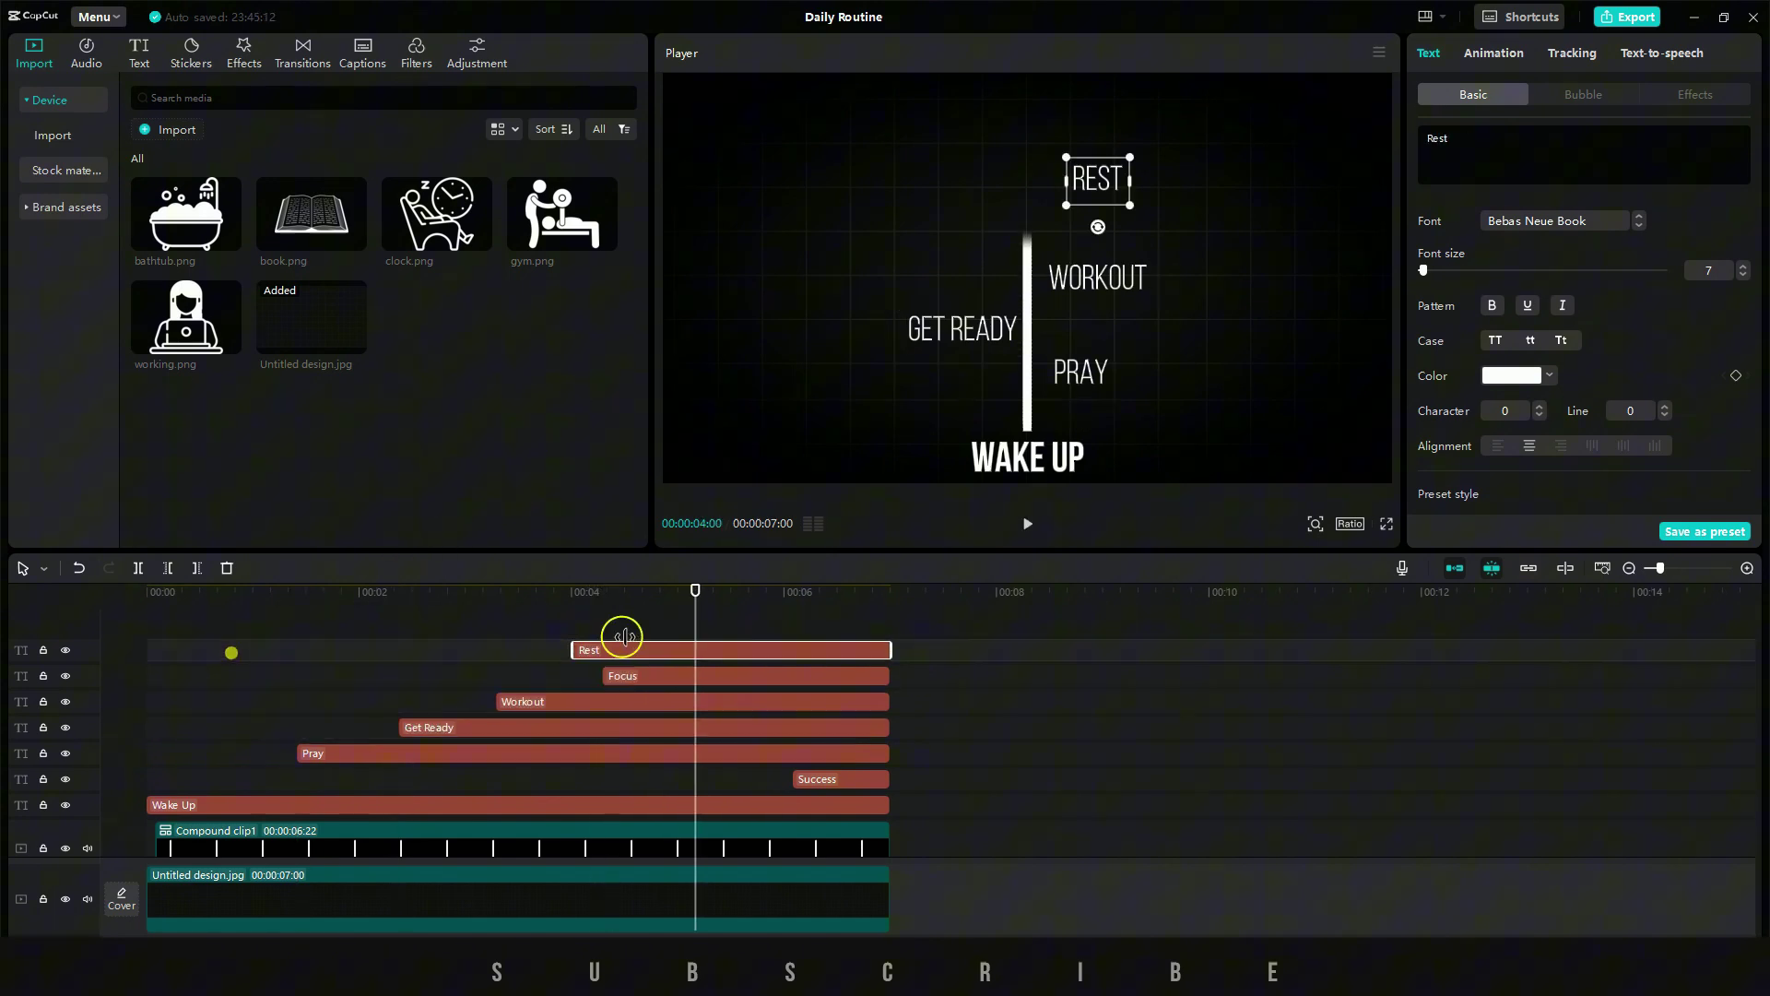
{"action": "left_click_drag", "start_coordinate": [620, 637], "coordinate": [694, 645]}
{"action": "key", "text": "space"}
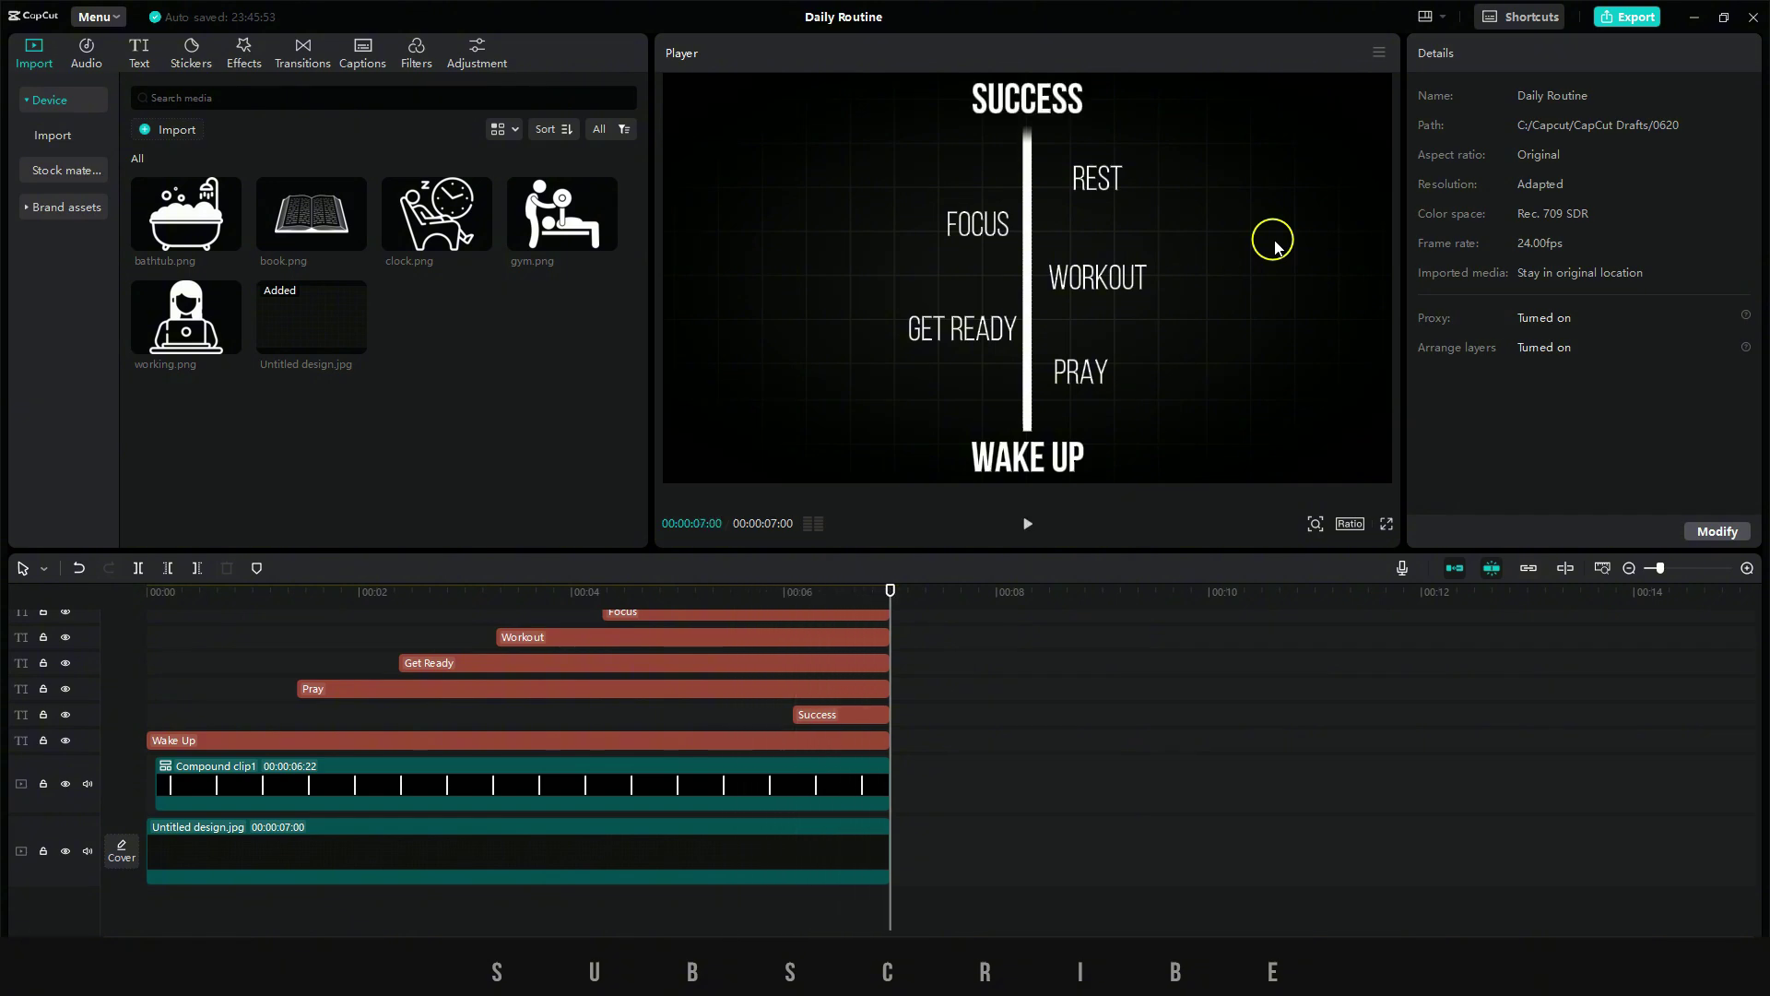
- Move "Rest" closer to the line, "Get Ready" slightly lower, and "Pray" slightly higher to balance the label layout
{"action": "left_click_drag", "start_coordinate": [1097, 184], "coordinate": [1069, 182]}
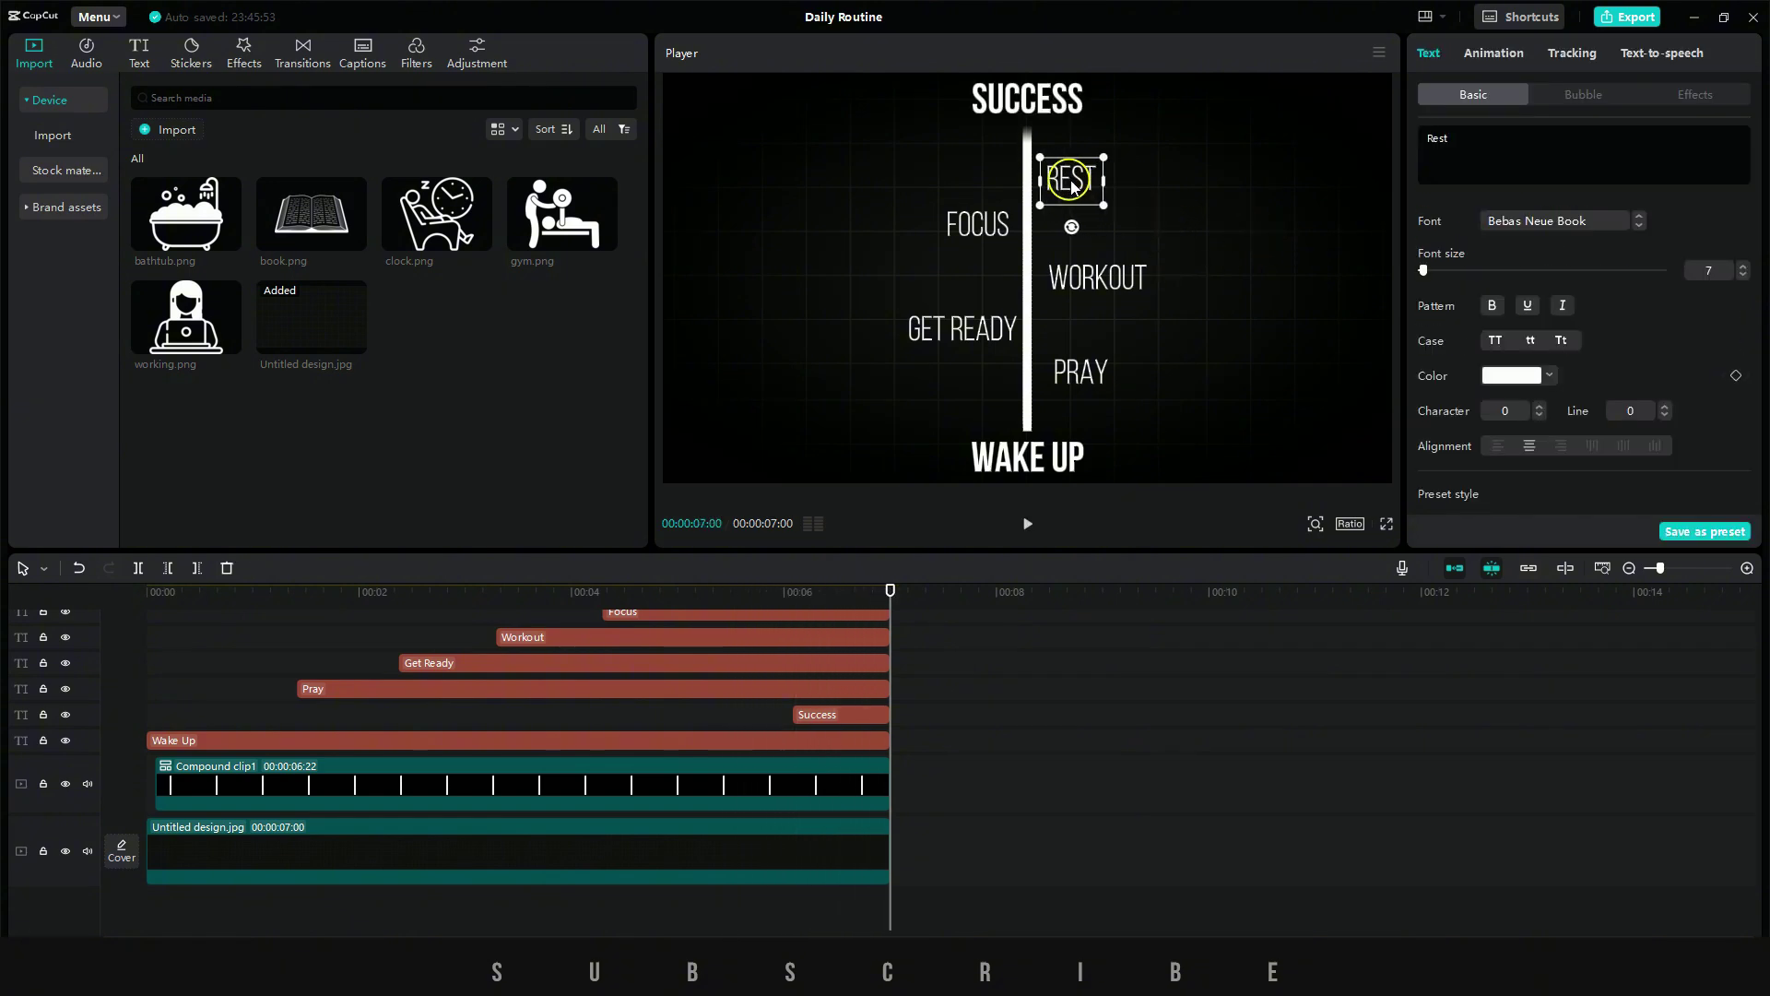
{"action": "left_click", "coordinate": [988, 328]}
{"action": "mouse_move", "coordinate": [966, 334]}
{"action": "left_mouse_down"}
{"action": "mouse_move", "coordinate": [955, 350]}
{"action": "mouse_move", "coordinate": [974, 355]}
{"action": "left_mouse_up"}
{"action": "left_click", "coordinate": [1082, 378]}
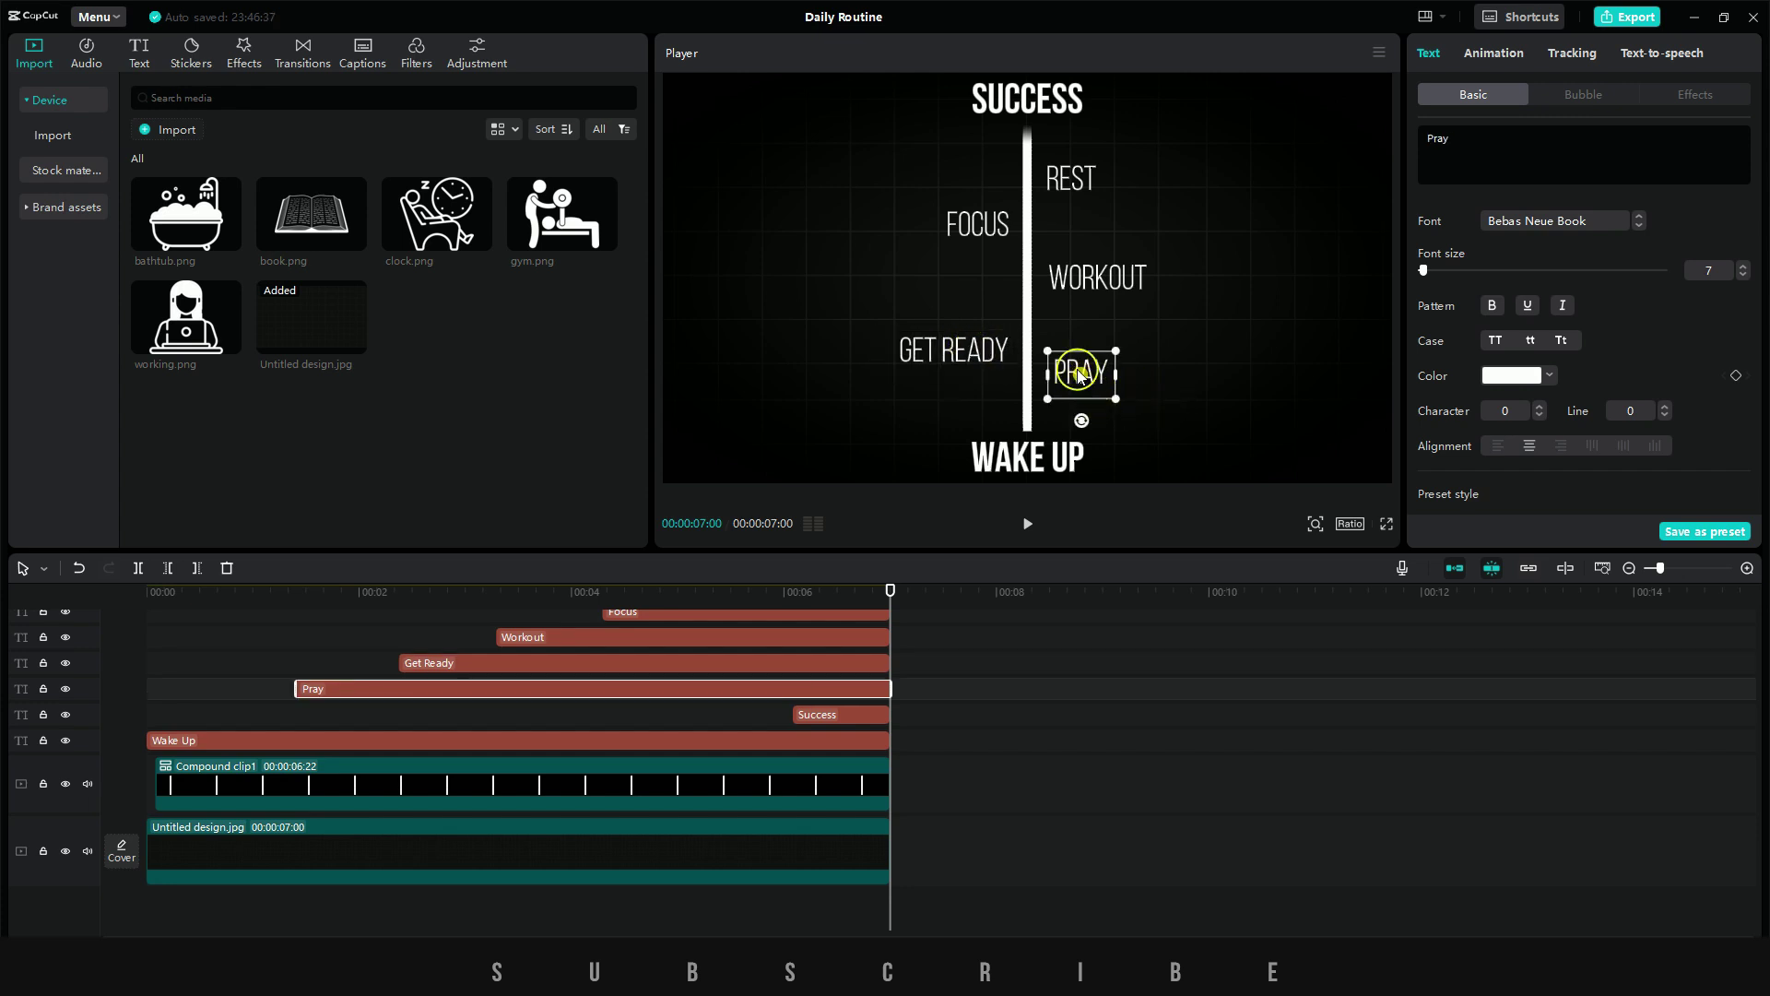
- Place book.png on its own track above the "Pray" clip, spanning from 00:00:01:10 to 7 seconds
{"action": "left_click", "coordinate": [318, 582]}
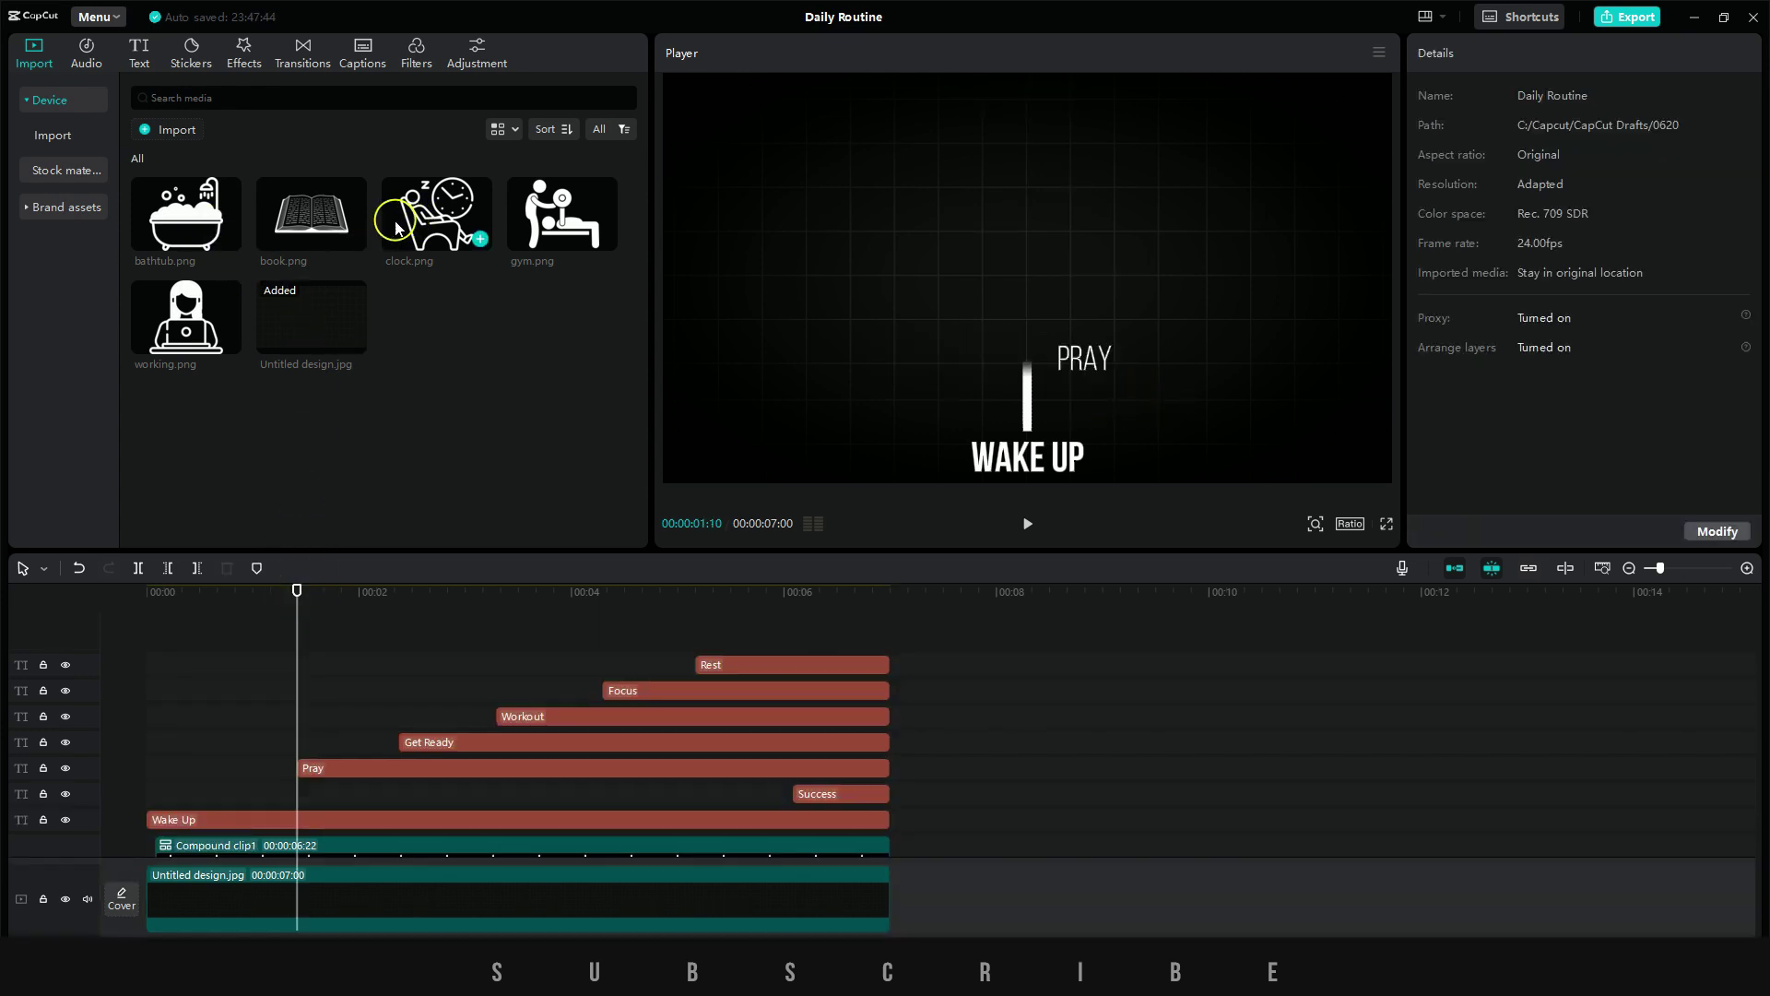
{"action": "left_click", "coordinate": [356, 240]}
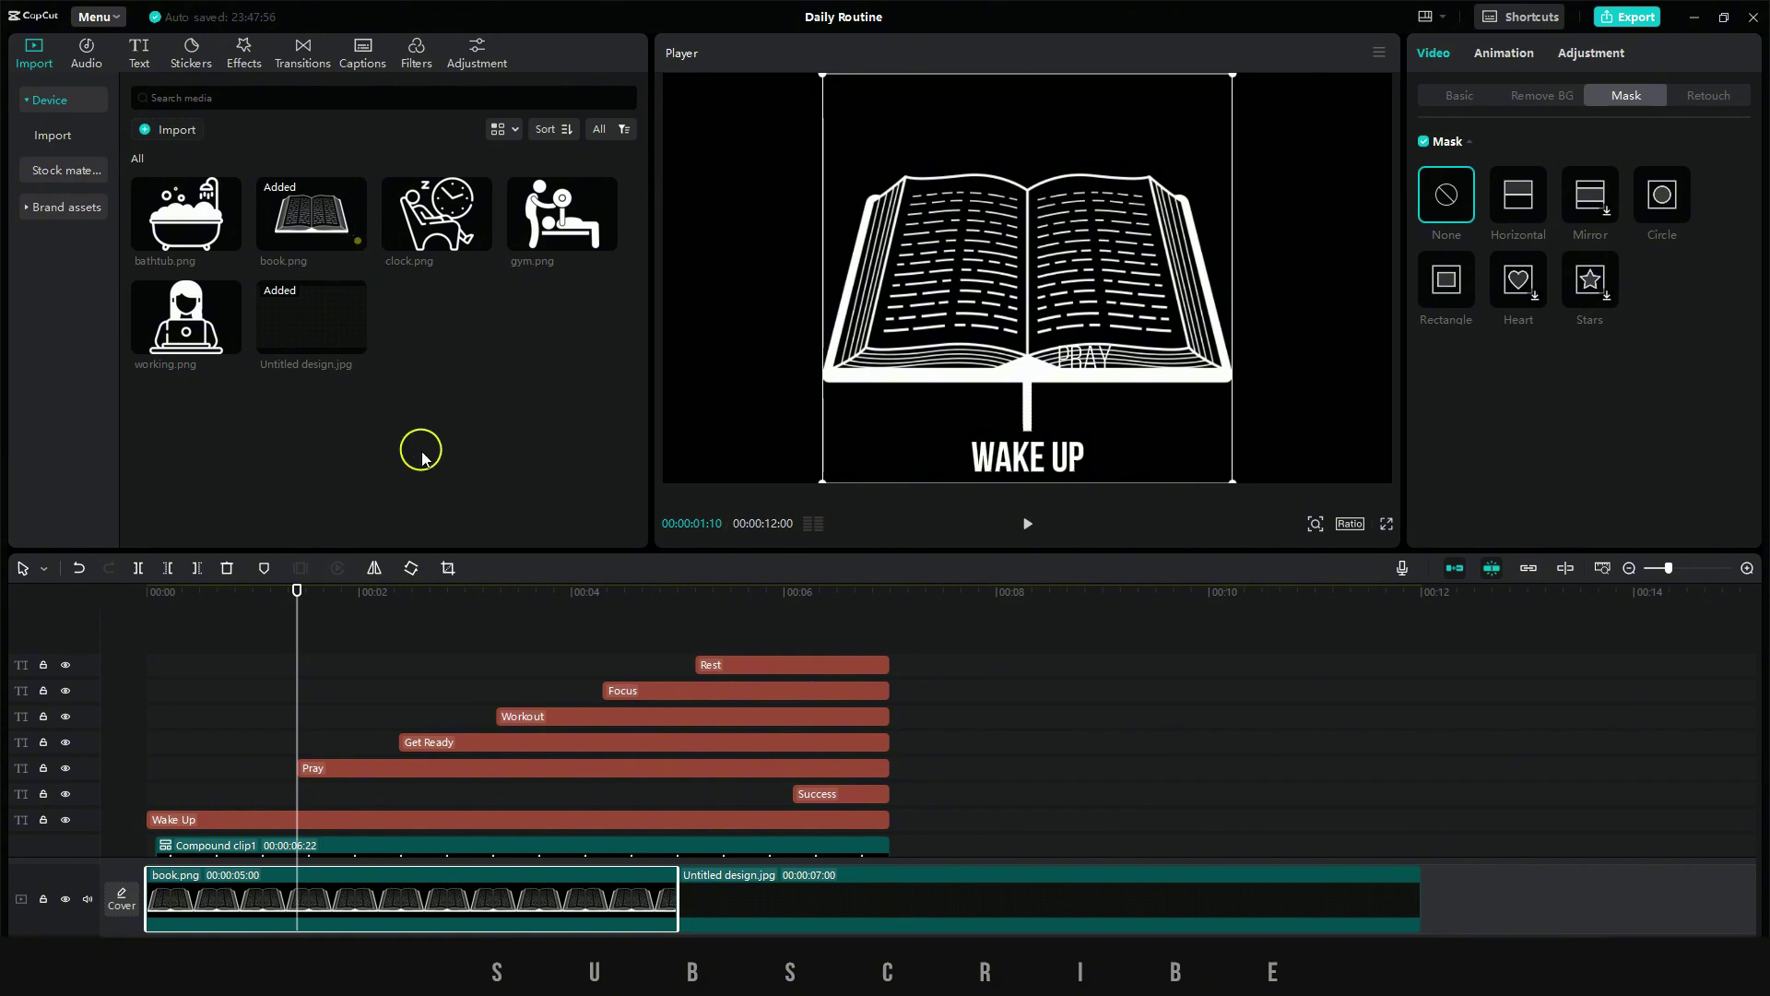
{"action": "key", "text": "Delete"}
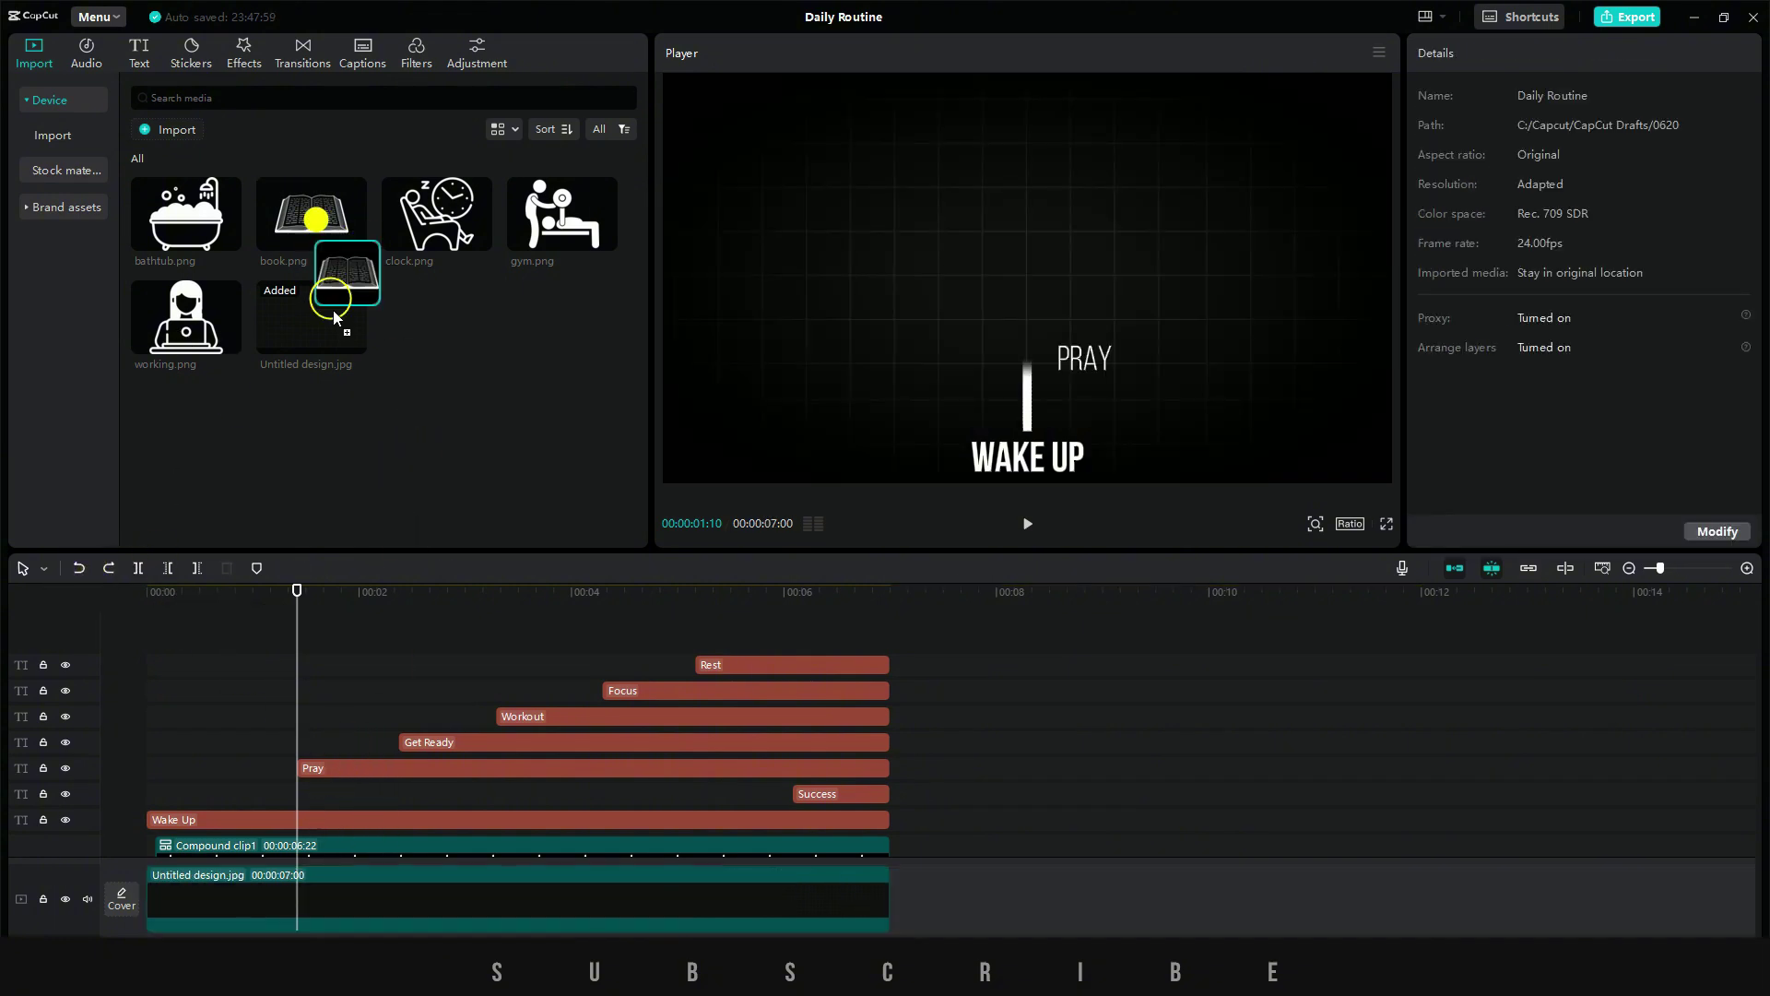
{"action": "left_click_drag", "start_coordinate": [316, 277], "coordinate": [313, 772]}
{"action": "left_click_drag", "start_coordinate": [837, 784], "coordinate": [890, 785]}
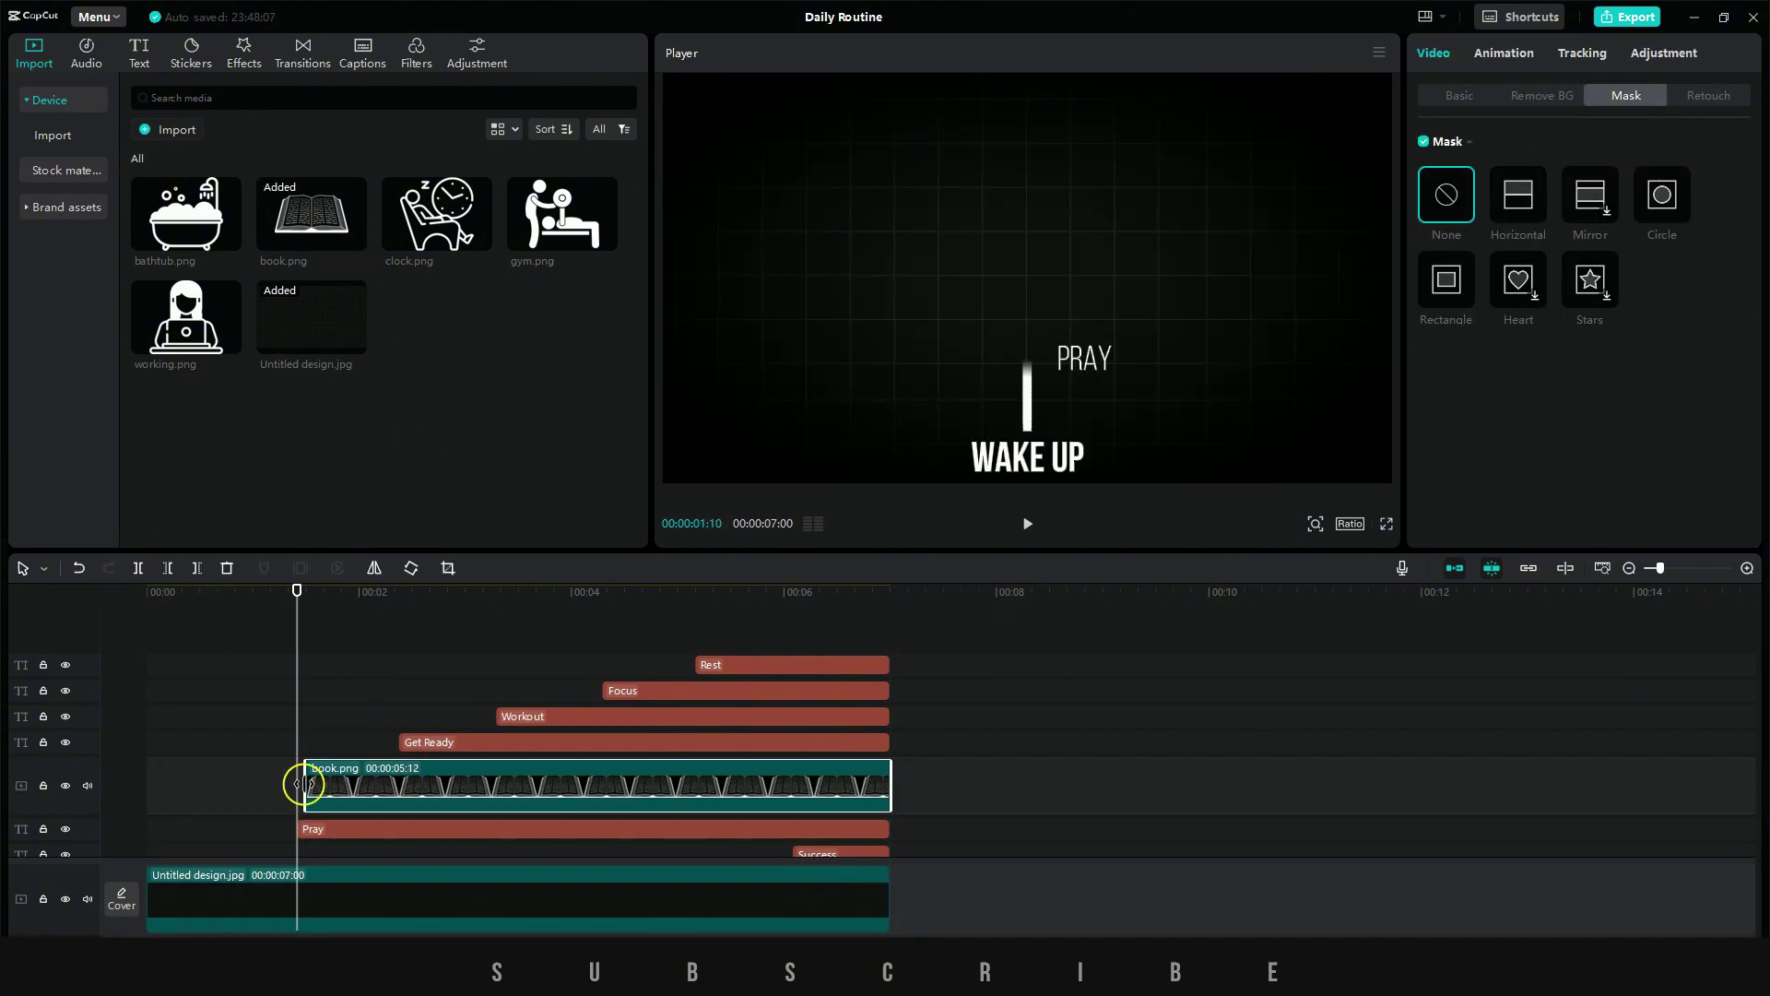
{"action": "left_click_drag", "start_coordinate": [304, 784], "coordinate": [296, 784]}
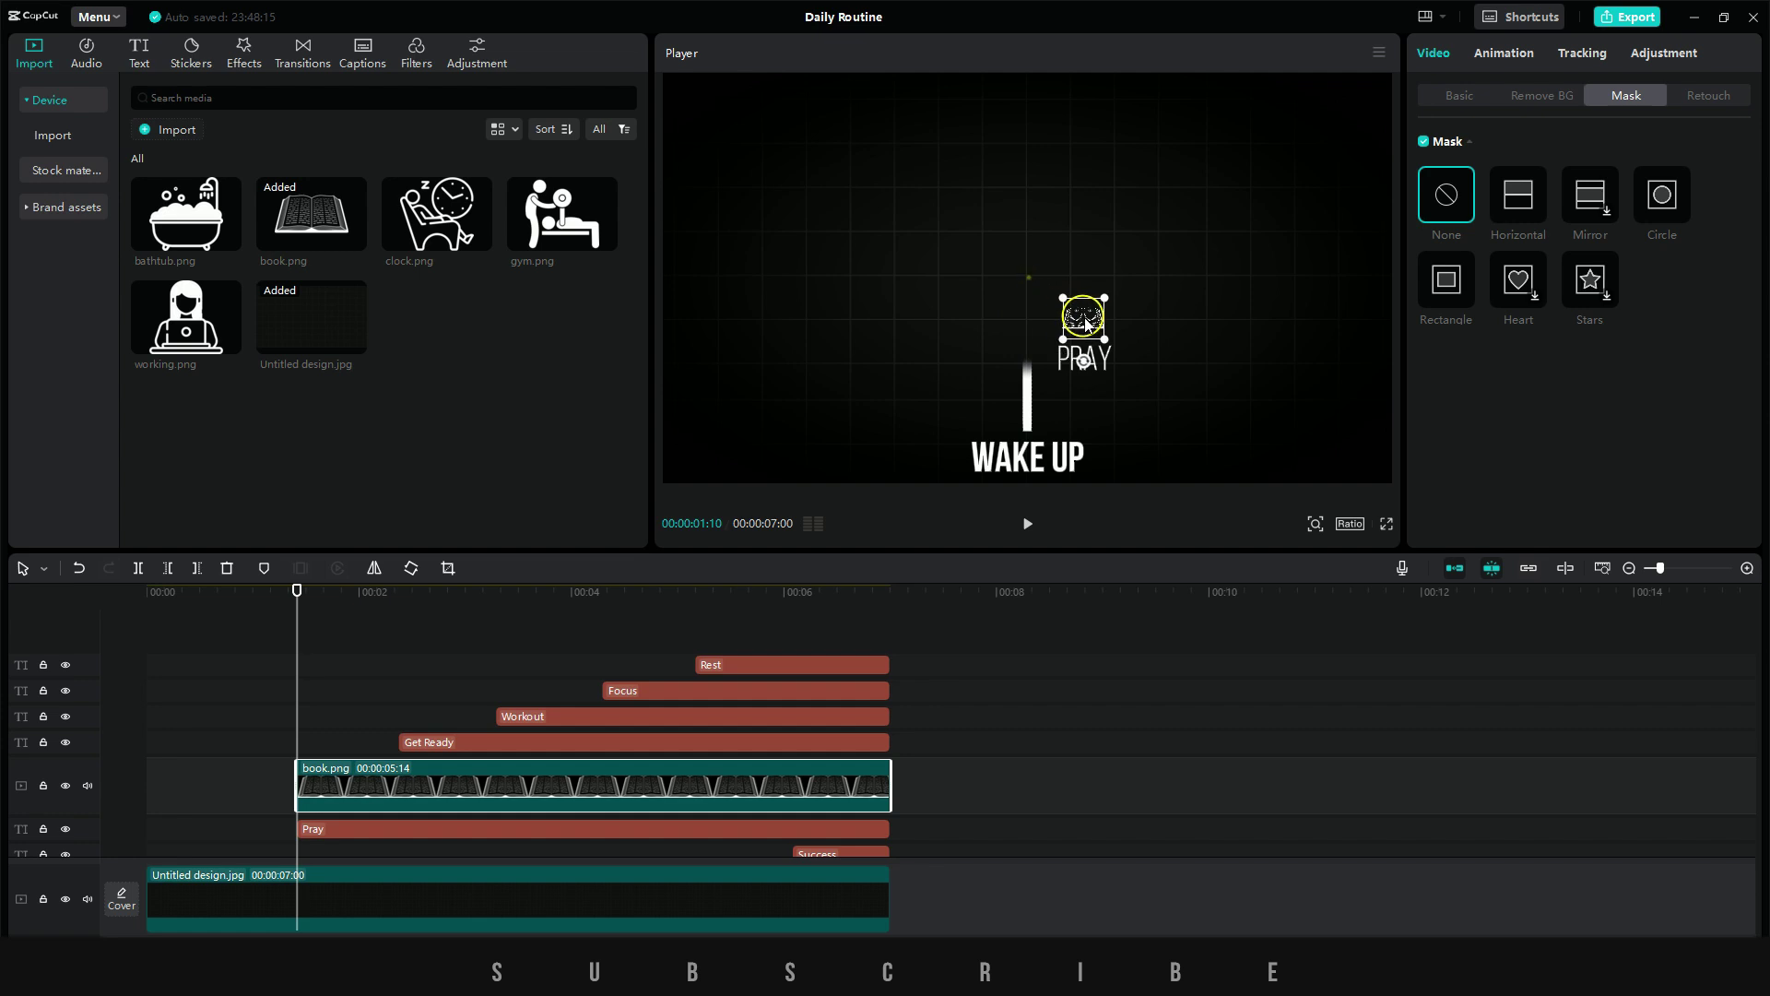
- Place bathtub.png on its own track above the "Get Ready" clip, starting at 00:00:02:09, and trim its end to 7 seconds
{"action": "left_click_drag", "start_coordinate": [186, 214], "coordinate": [399, 762]}
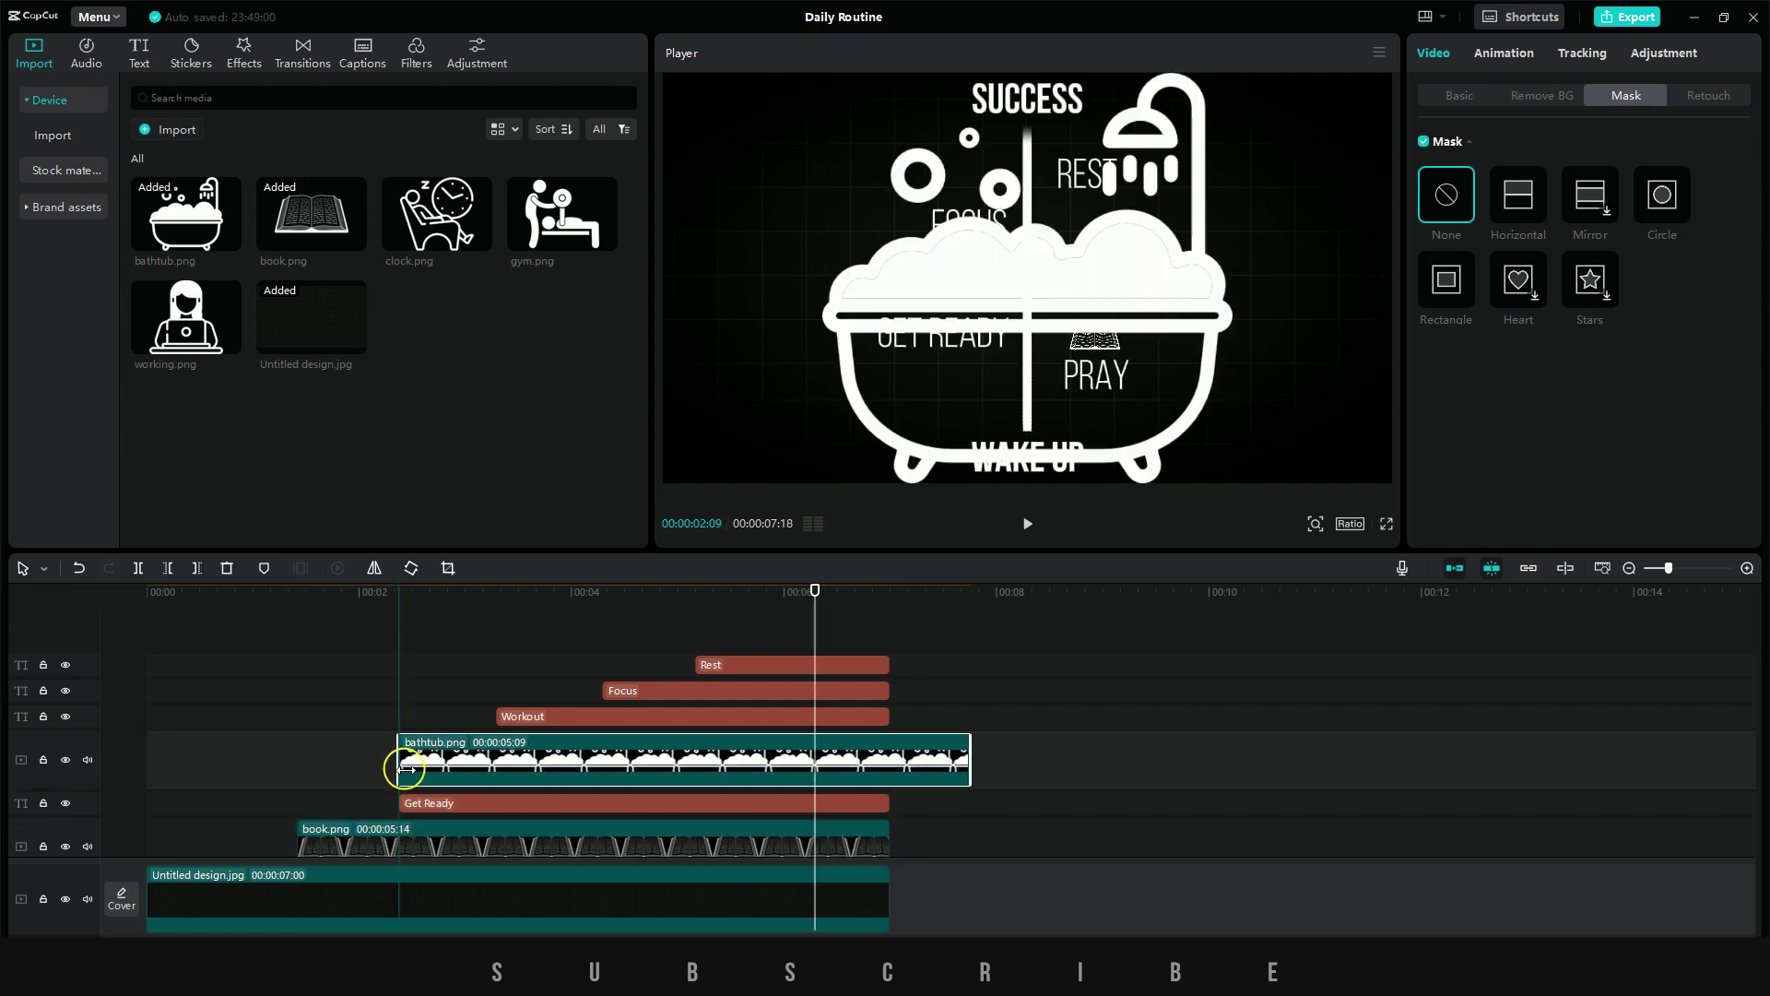
{"action": "left_click_drag", "start_coordinate": [971, 754], "coordinate": [890, 754]}
{"action": "left_click", "coordinate": [581, 627]}
- Place gym.png above the "Workout" clip from about 3.3 to 7 seconds, shrink it to sit over the label, and play the scene
{"action": "left_click_drag", "start_coordinate": [558, 216], "coordinate": [496, 731]}
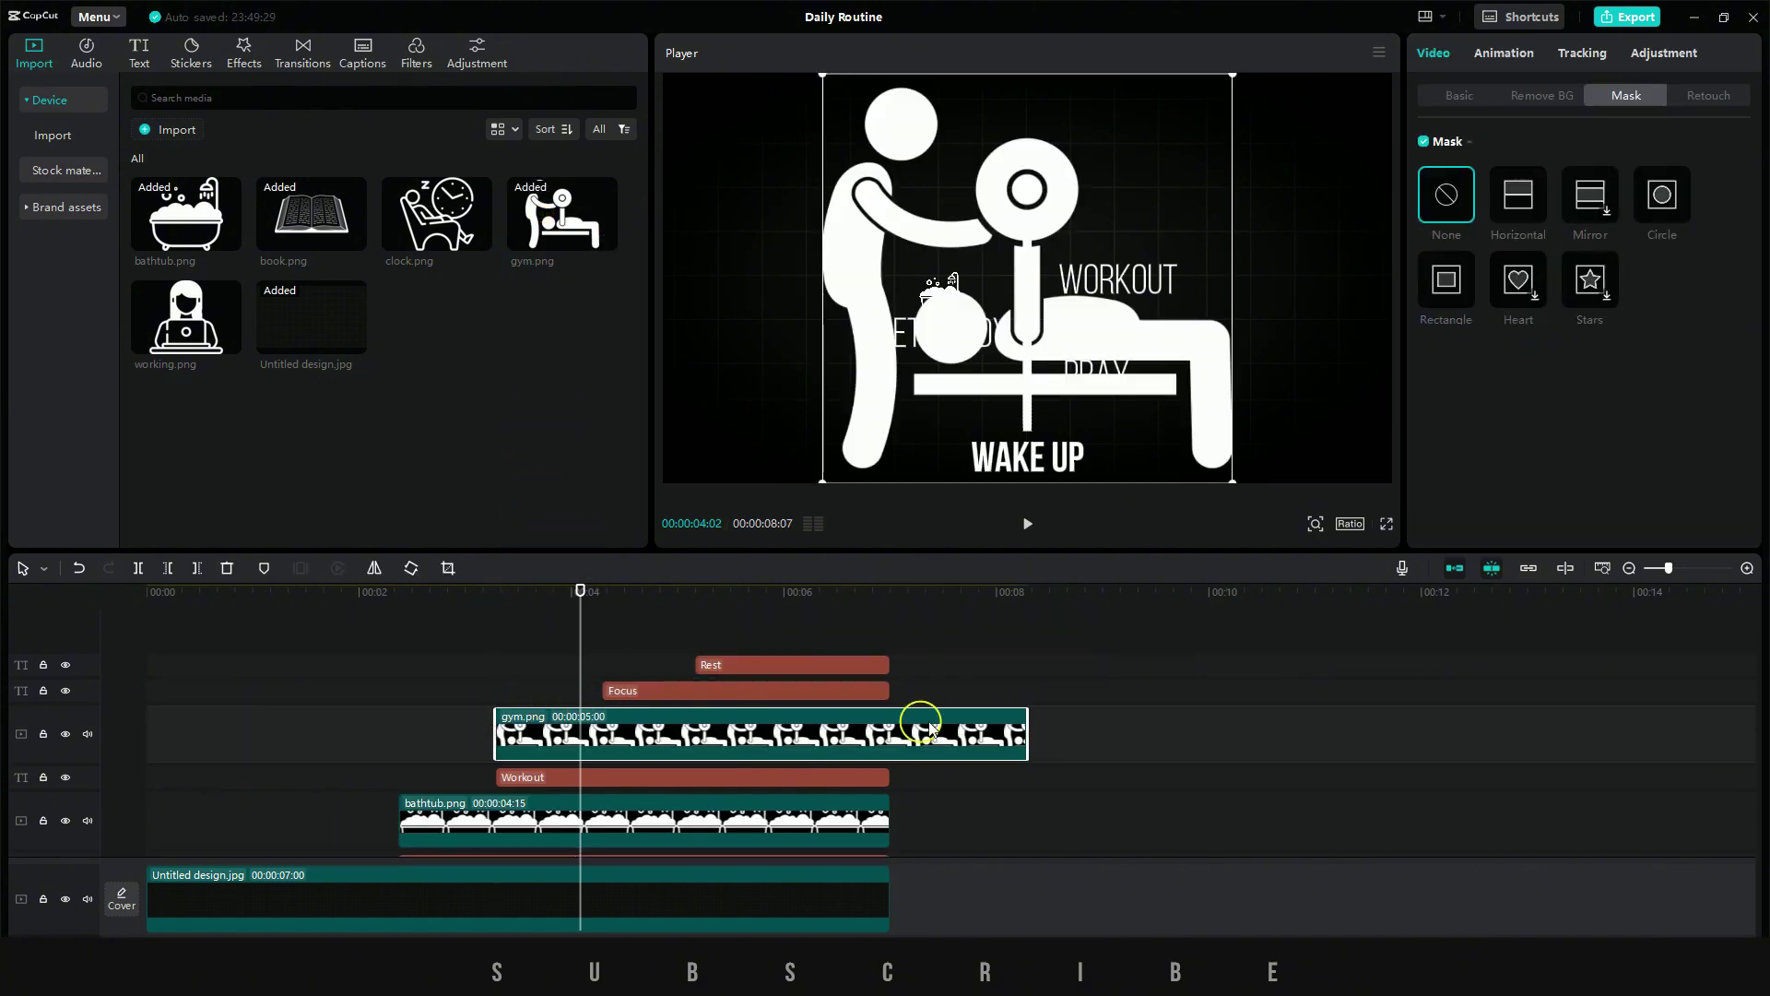
{"action": "left_click_drag", "start_coordinate": [1027, 731], "coordinate": [887, 737]}
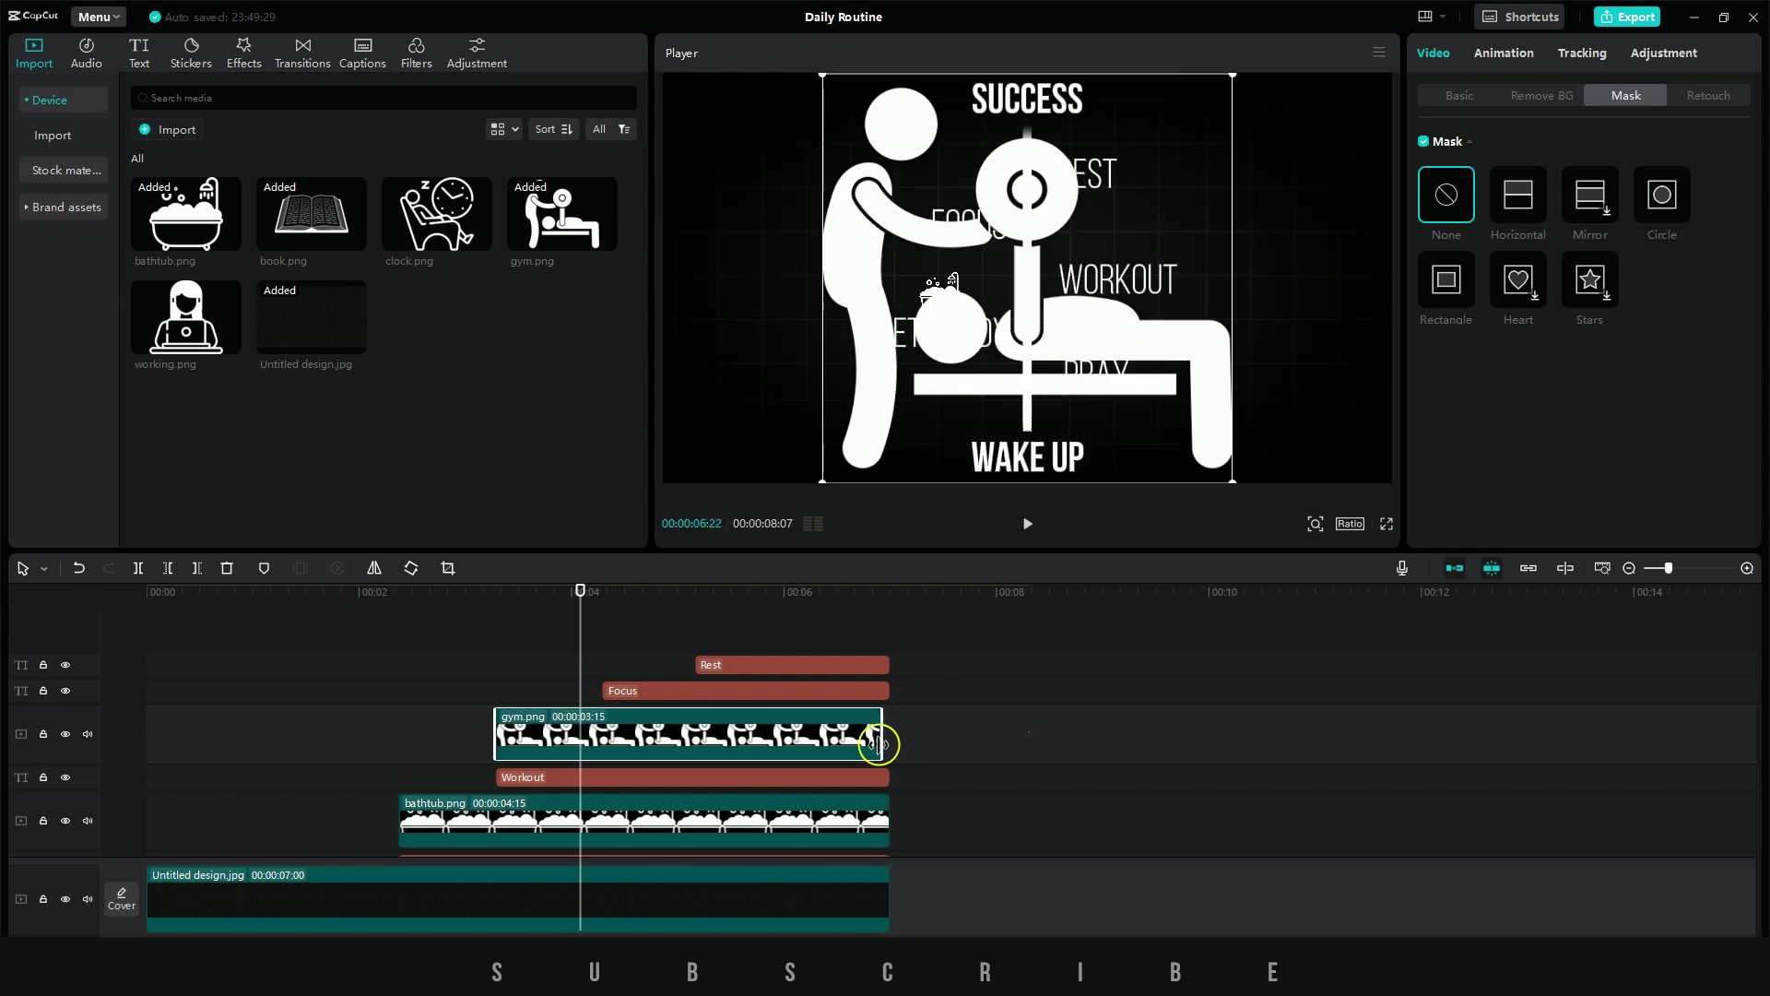
{"action": "left_click_drag", "start_coordinate": [1232, 82], "coordinate": [1124, 231]}
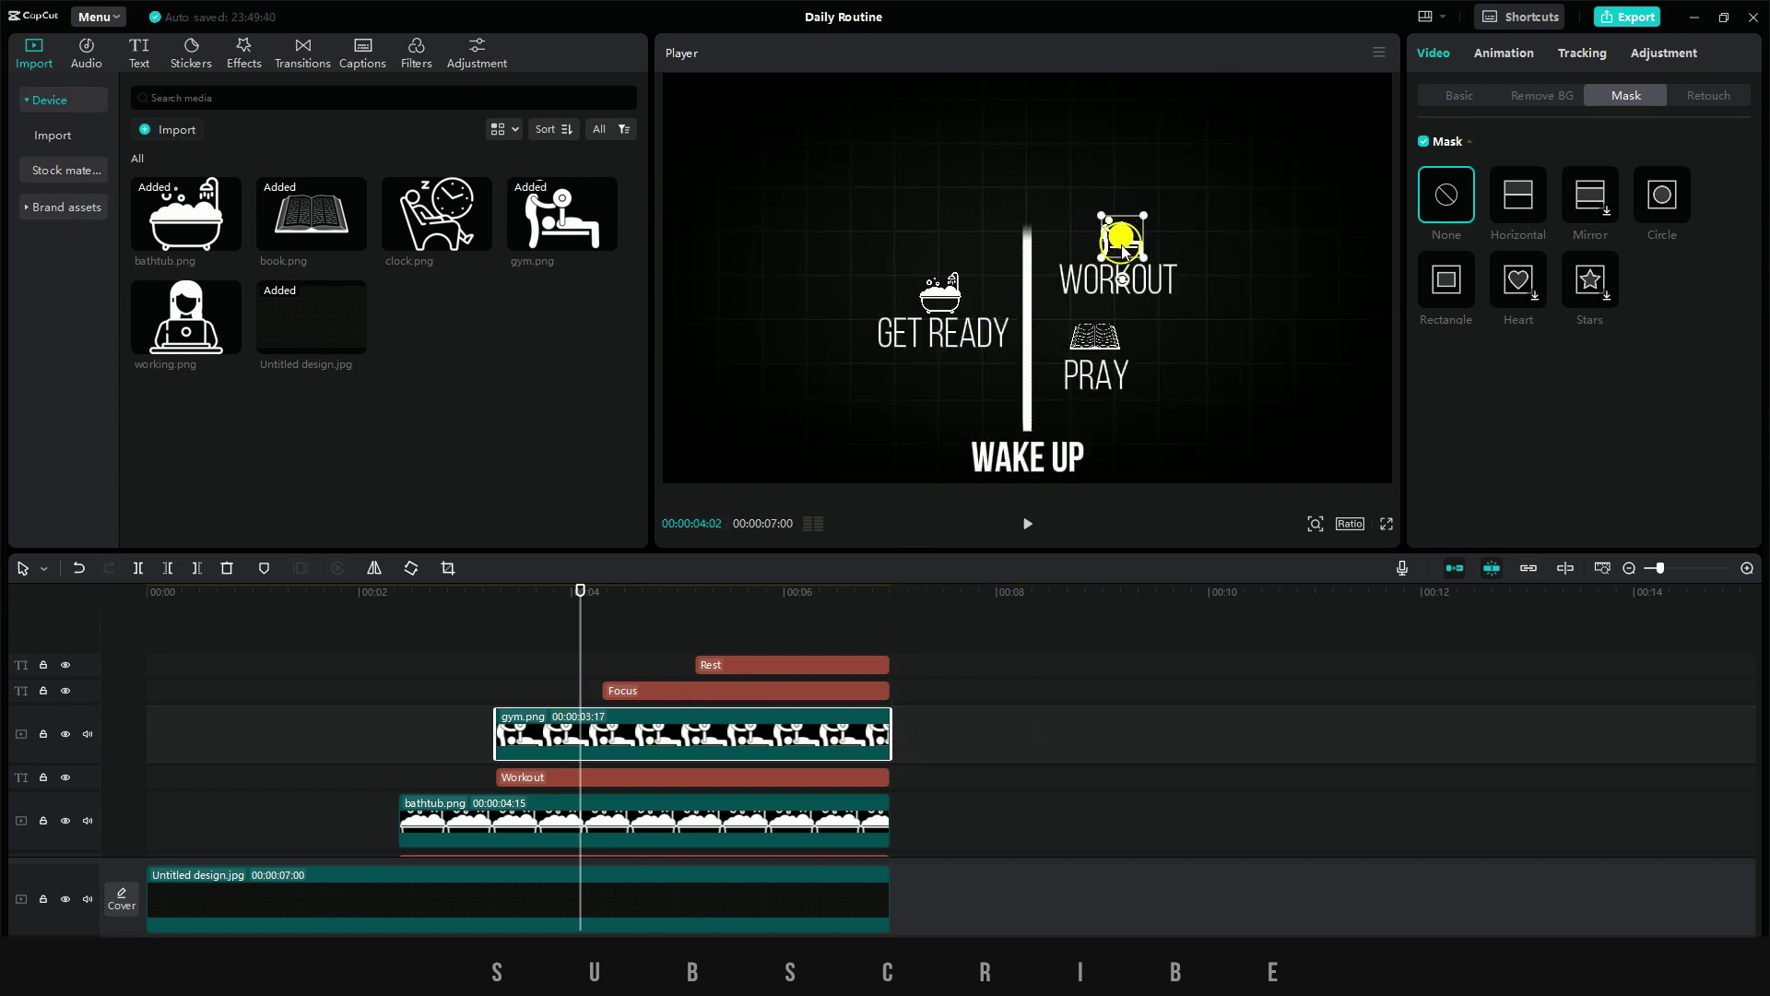
{"action": "left_click", "coordinate": [479, 680]}
{"action": "key", "text": "space"}
- Place working.png above the "Focus" clip from about 4.3 to 7 seconds and shrink it to sit over the "Focus" label
{"action": "left_click_drag", "start_coordinate": [185, 316], "coordinate": [607, 706]}
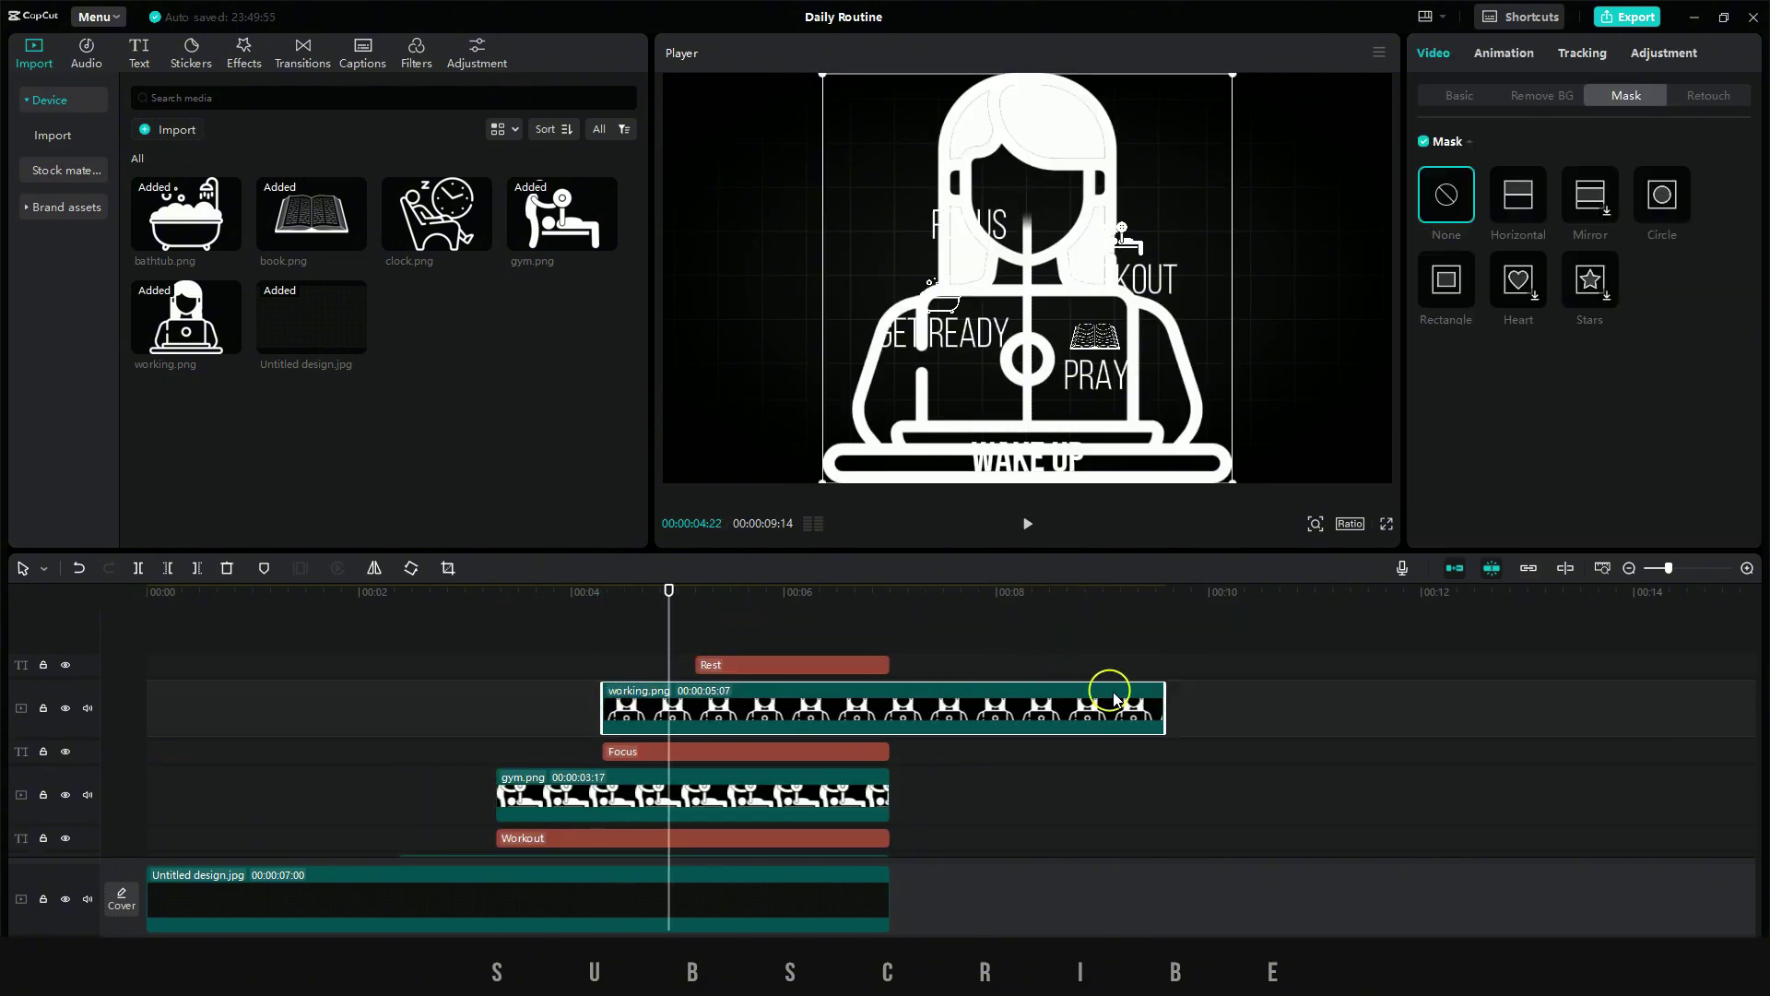
{"action": "left_click_drag", "start_coordinate": [1165, 701], "coordinate": [999, 710]}
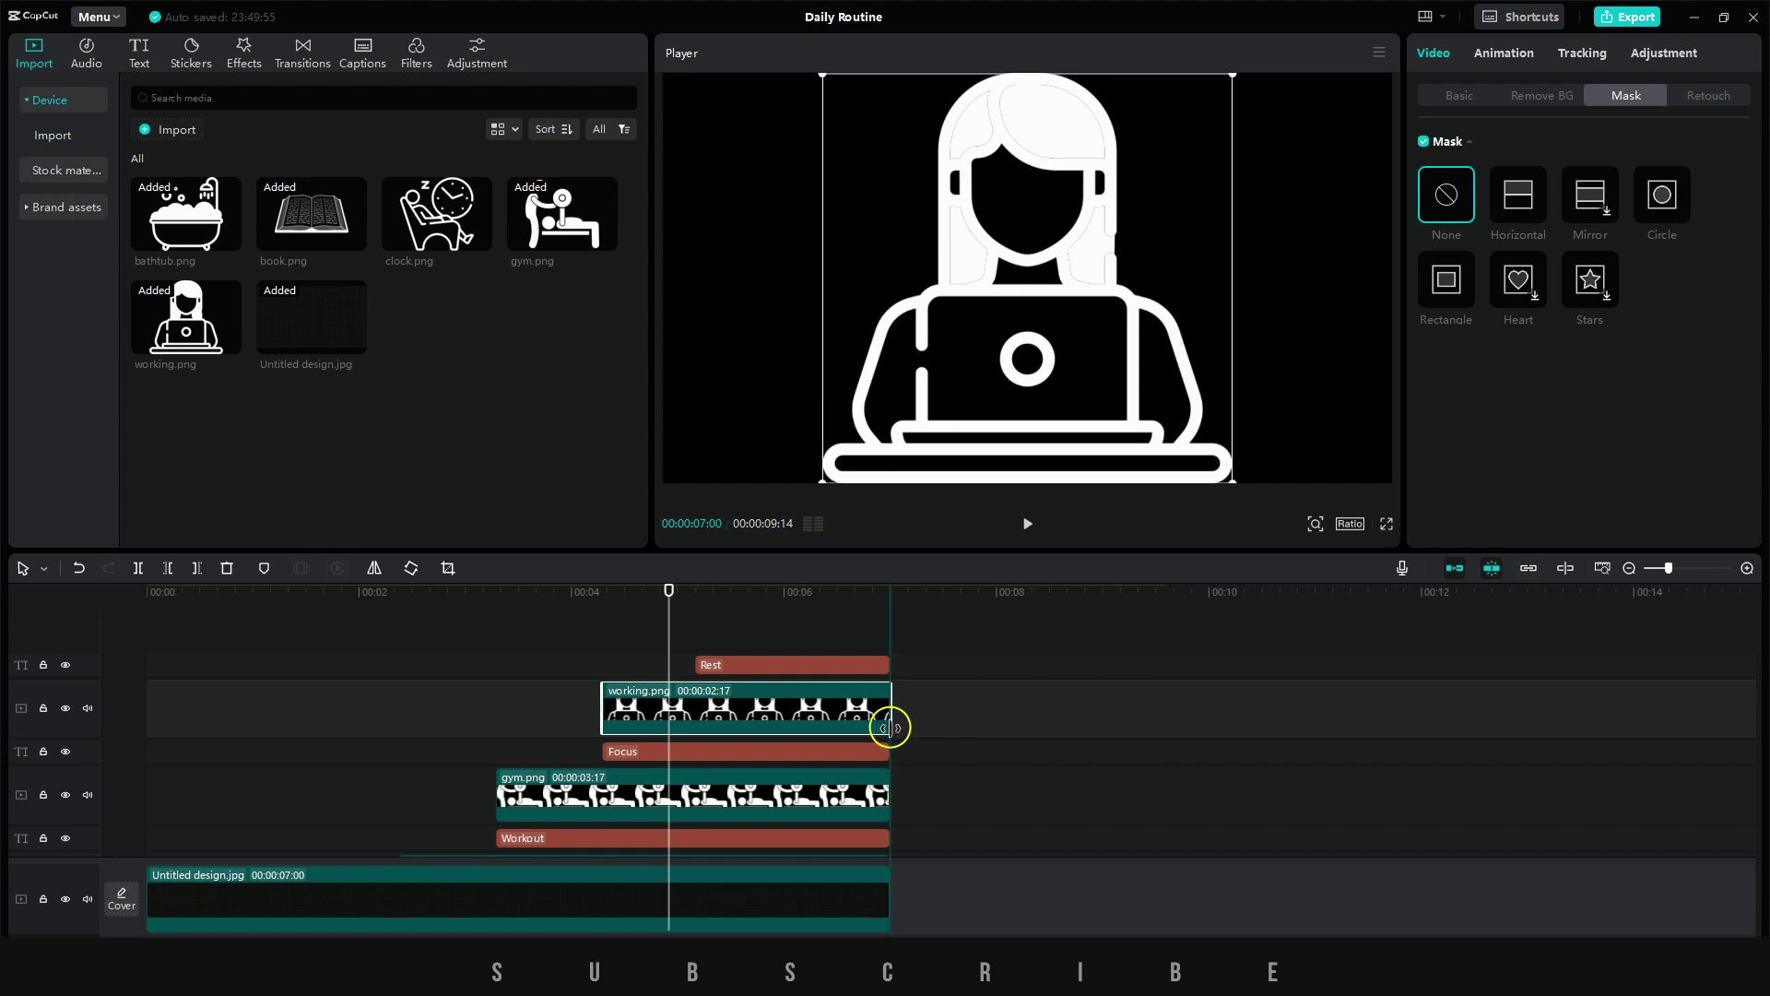
{"action": "left_click_drag", "start_coordinate": [890, 727], "coordinate": [891, 727]}
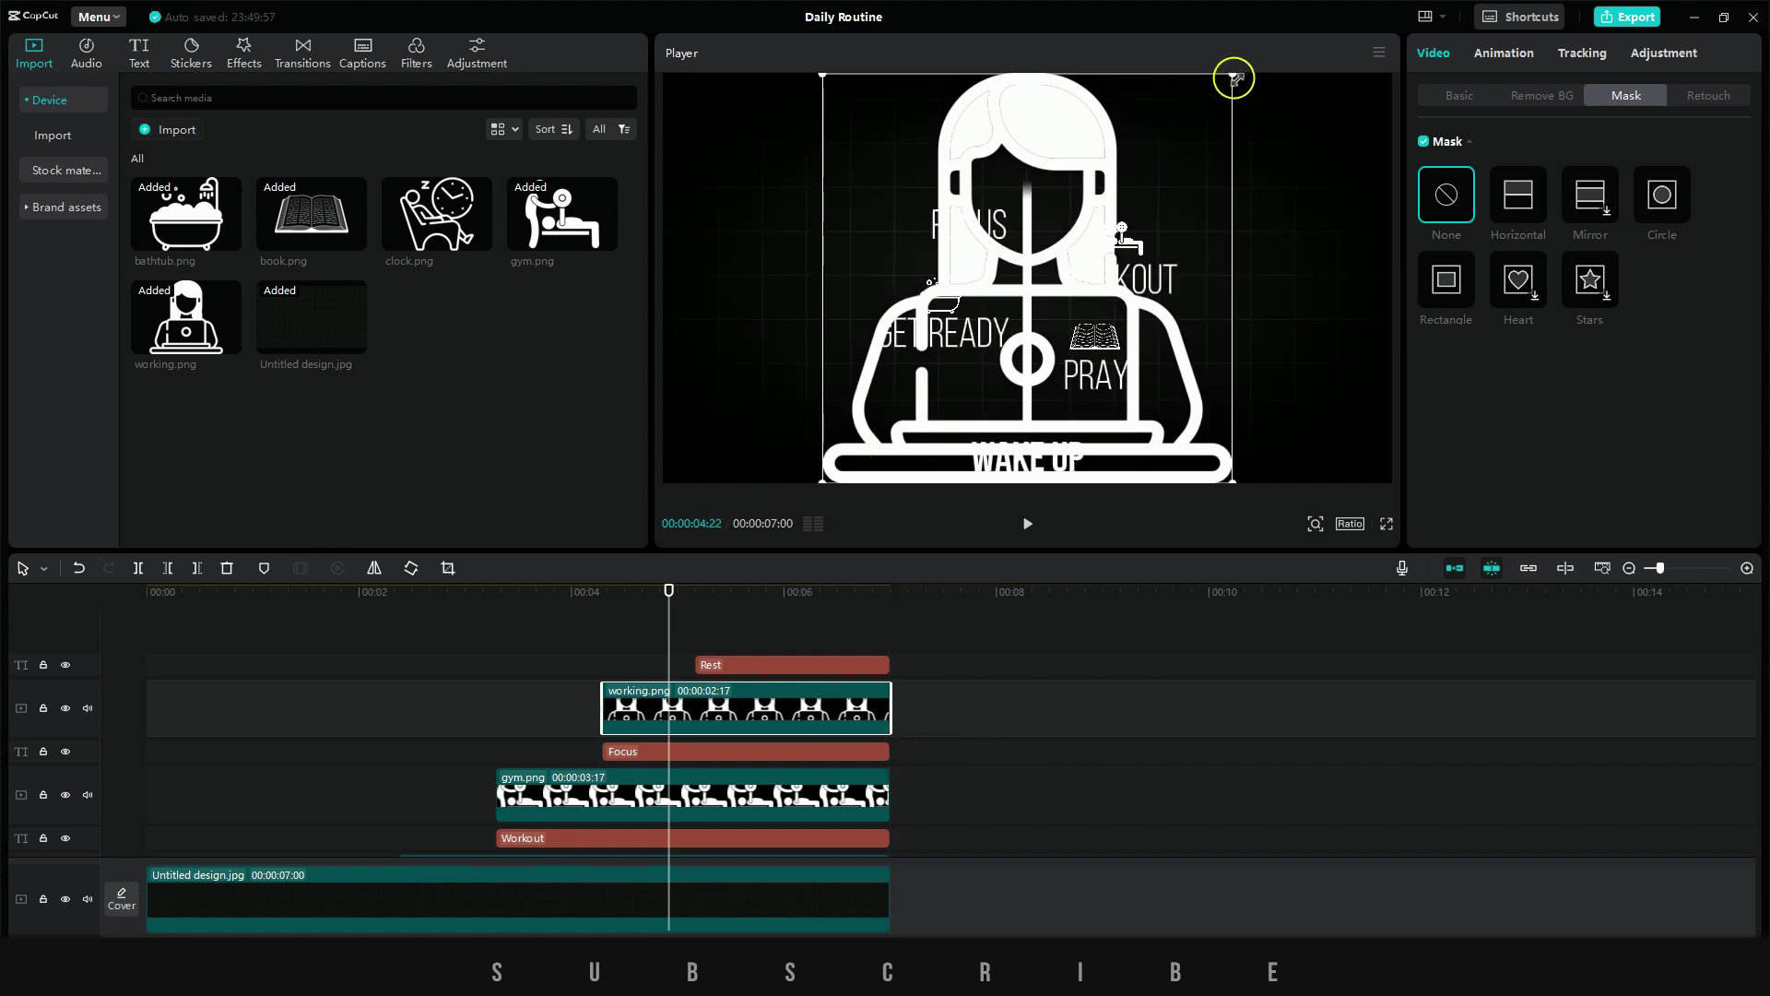
{"action": "left_click_drag", "start_coordinate": [1233, 79], "coordinate": [970, 193]}
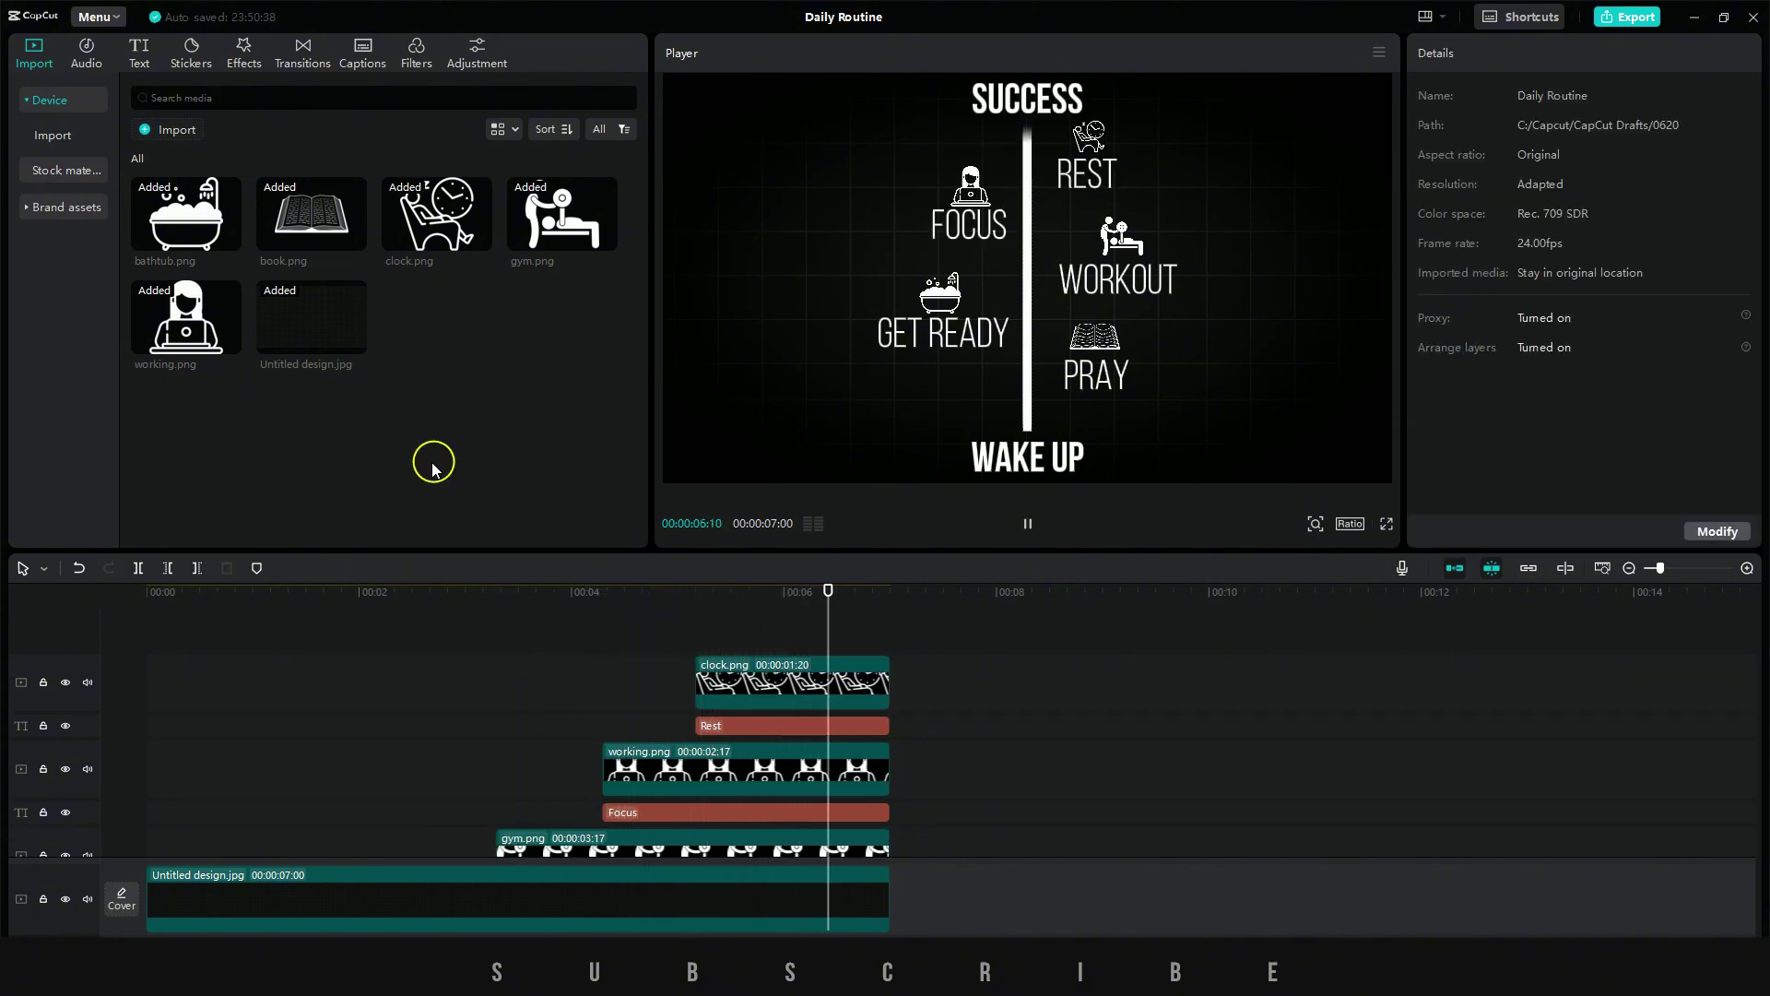
- Add a text clip on its own track above book.png from about 1.4 to 7 seconds and replace its text with a dot
{"action": "left_click", "coordinate": [147, 55]}
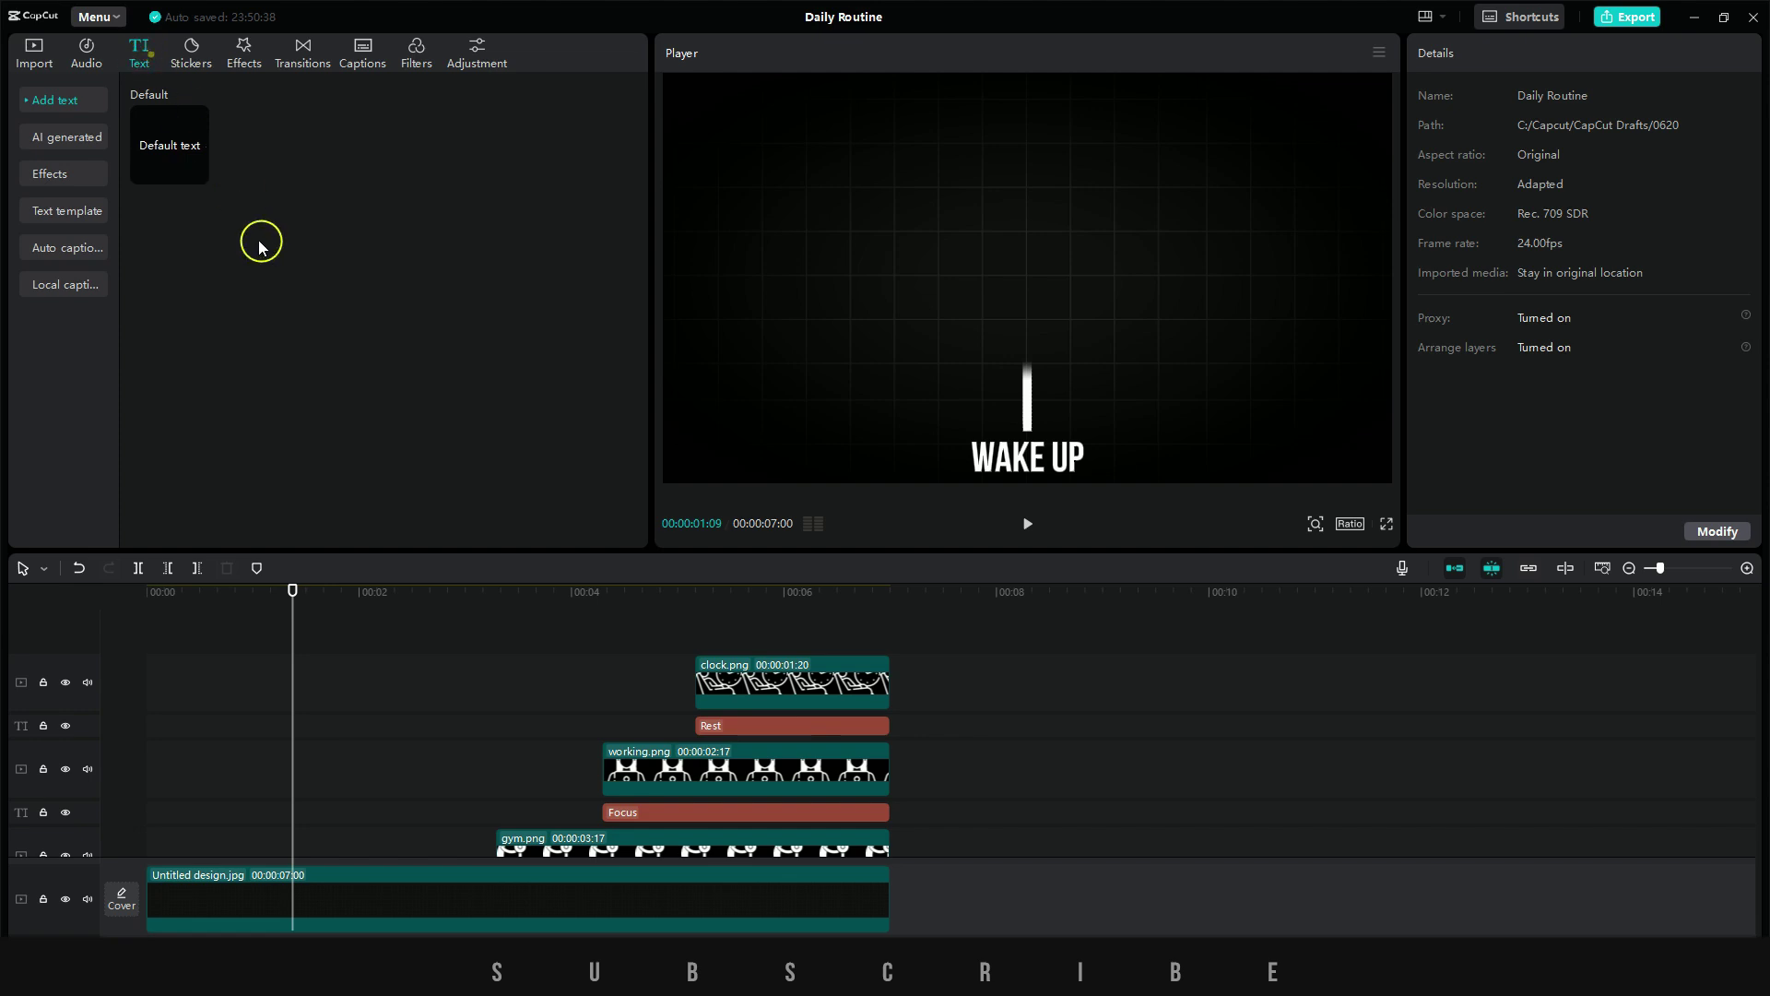
{"action": "left_click", "coordinate": [196, 172]}
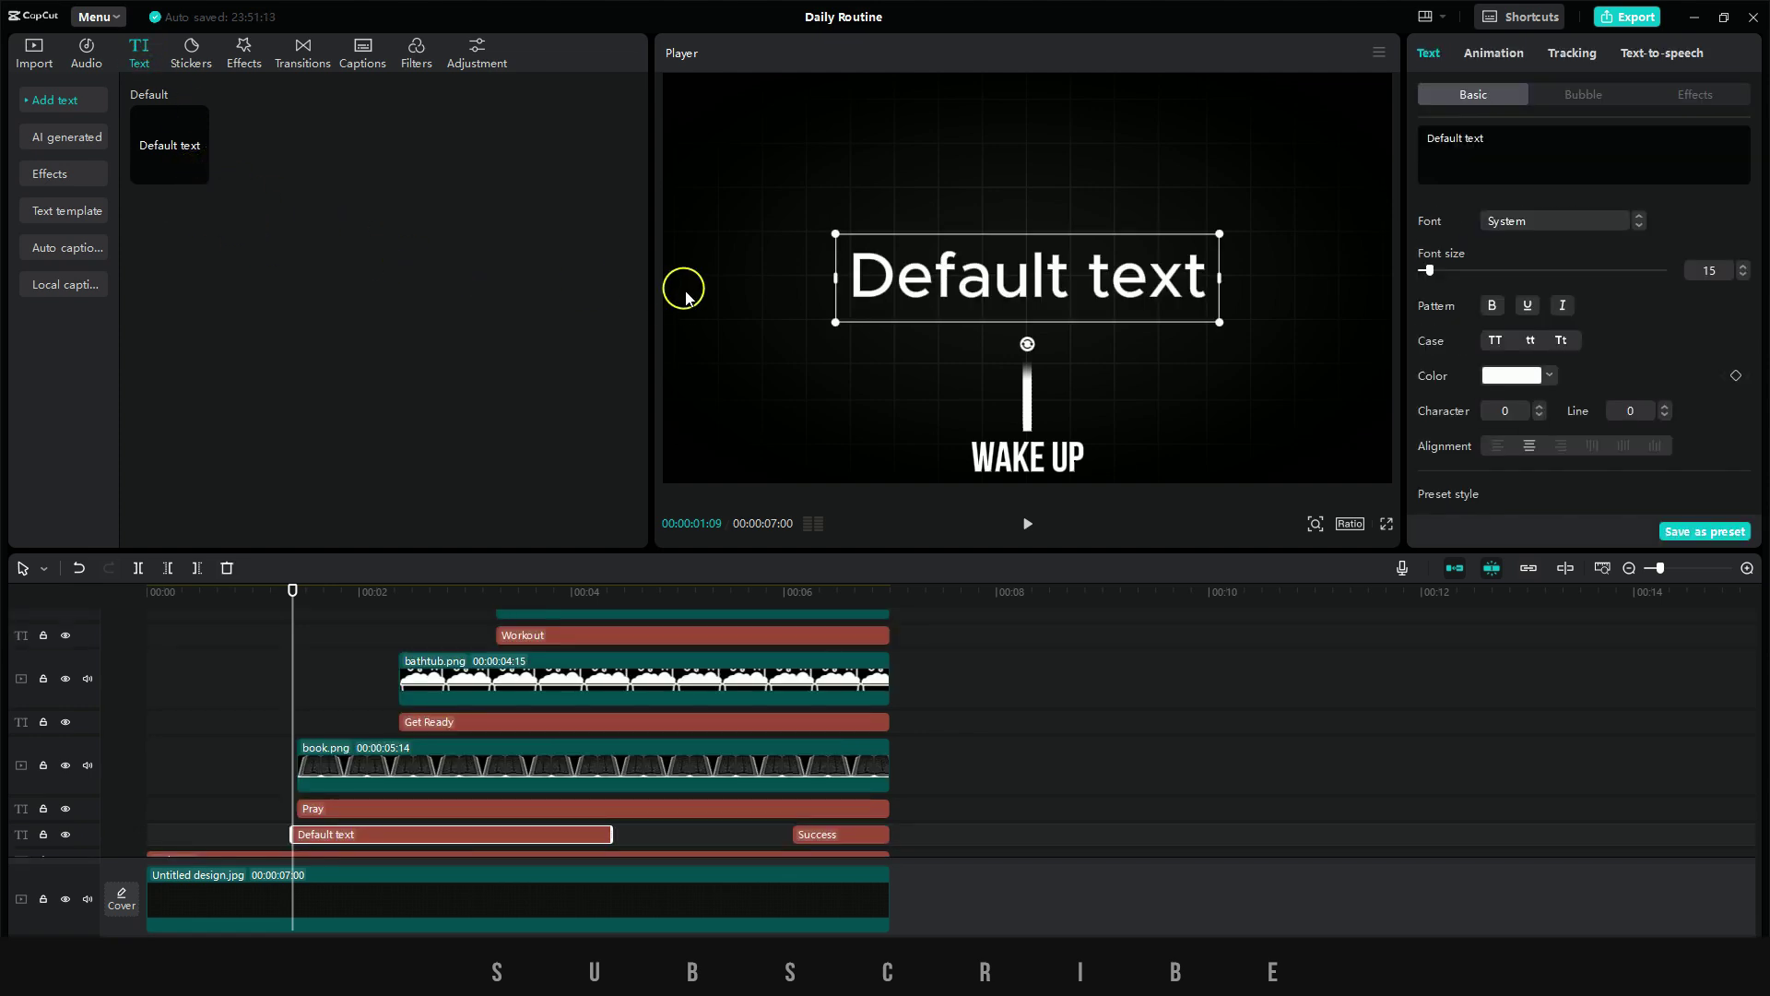
{"action": "left_click_drag", "start_coordinate": [457, 832], "coordinate": [469, 743]}
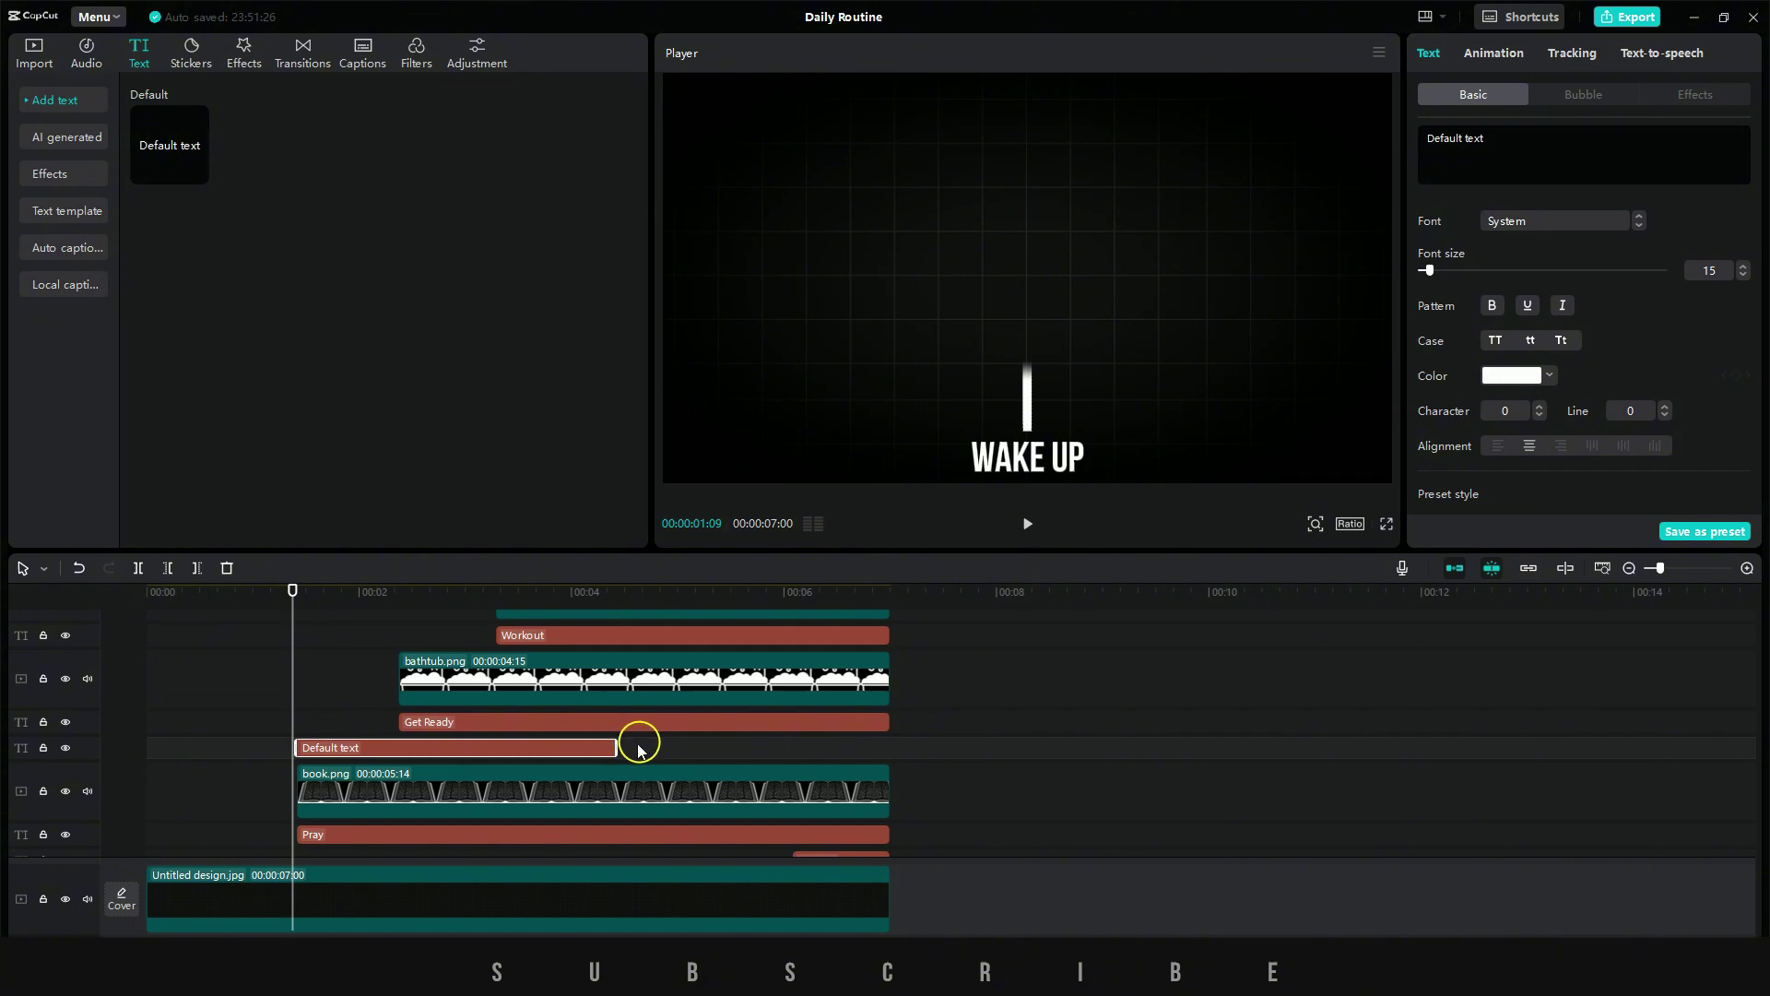
{"action": "left_click_drag", "start_coordinate": [614, 749], "coordinate": [887, 750]}
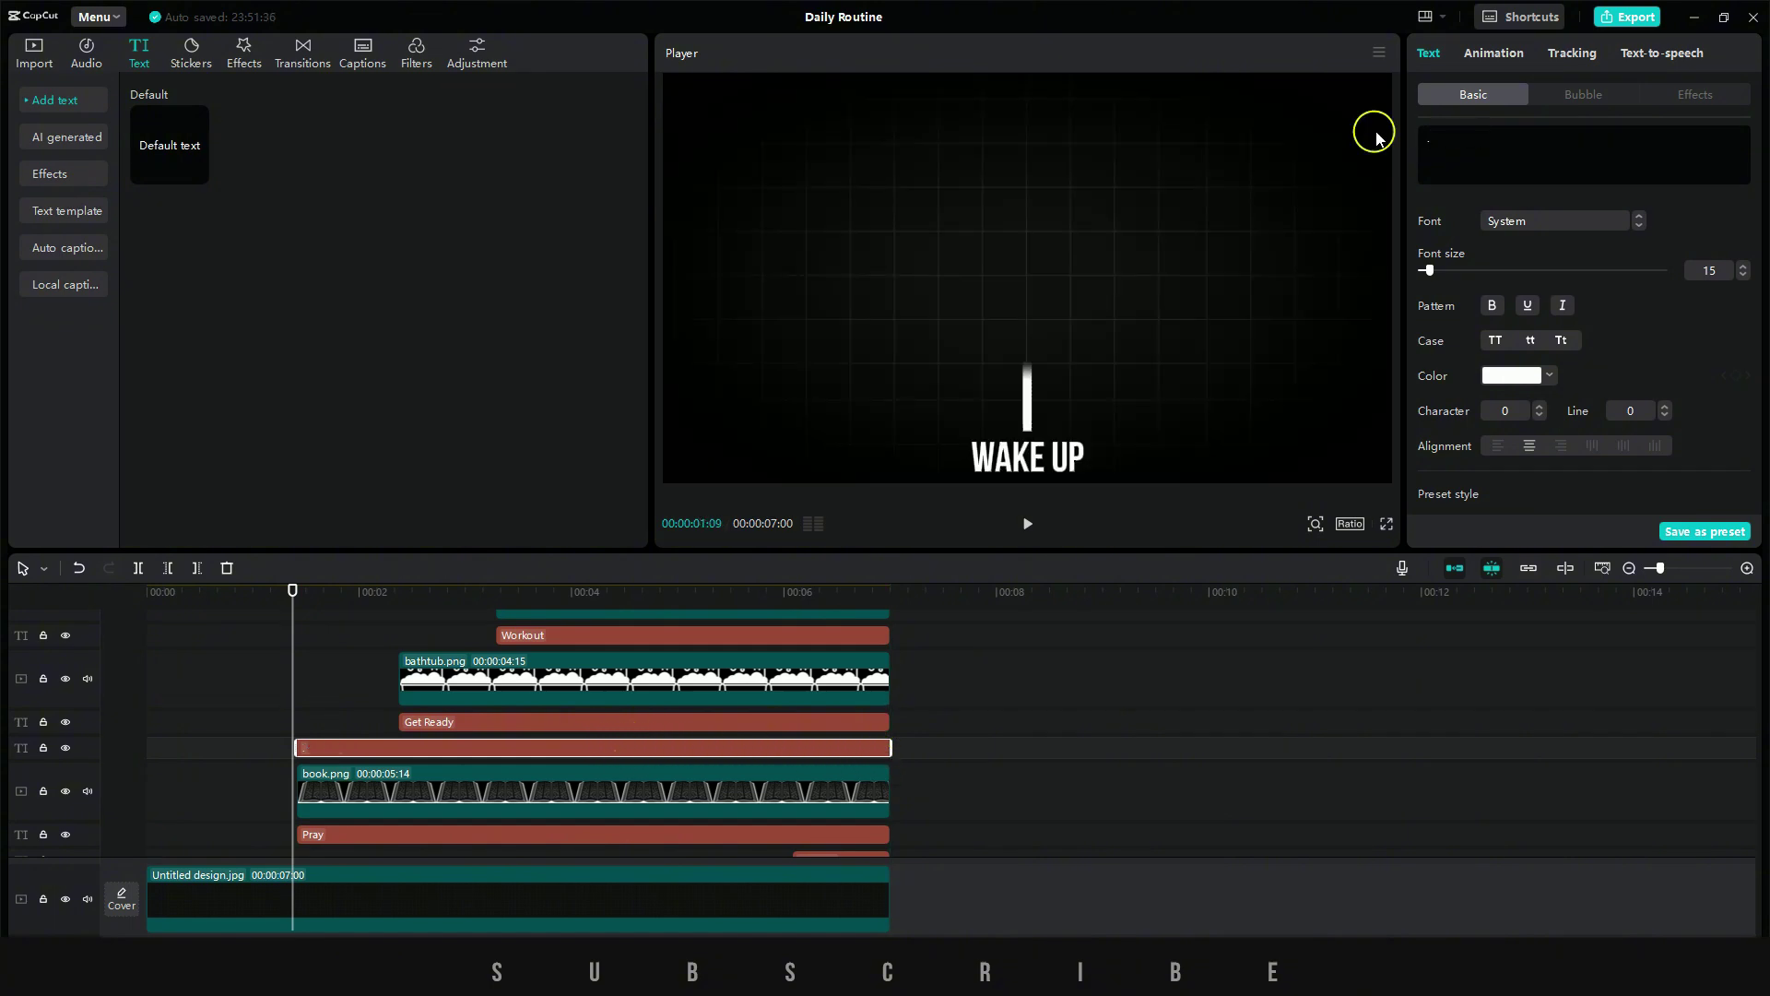
- Set the dot's font size to 50, position it on the line beside the "Pray" label, and play the scene
{"action": "left_click", "coordinate": [1741, 265]}
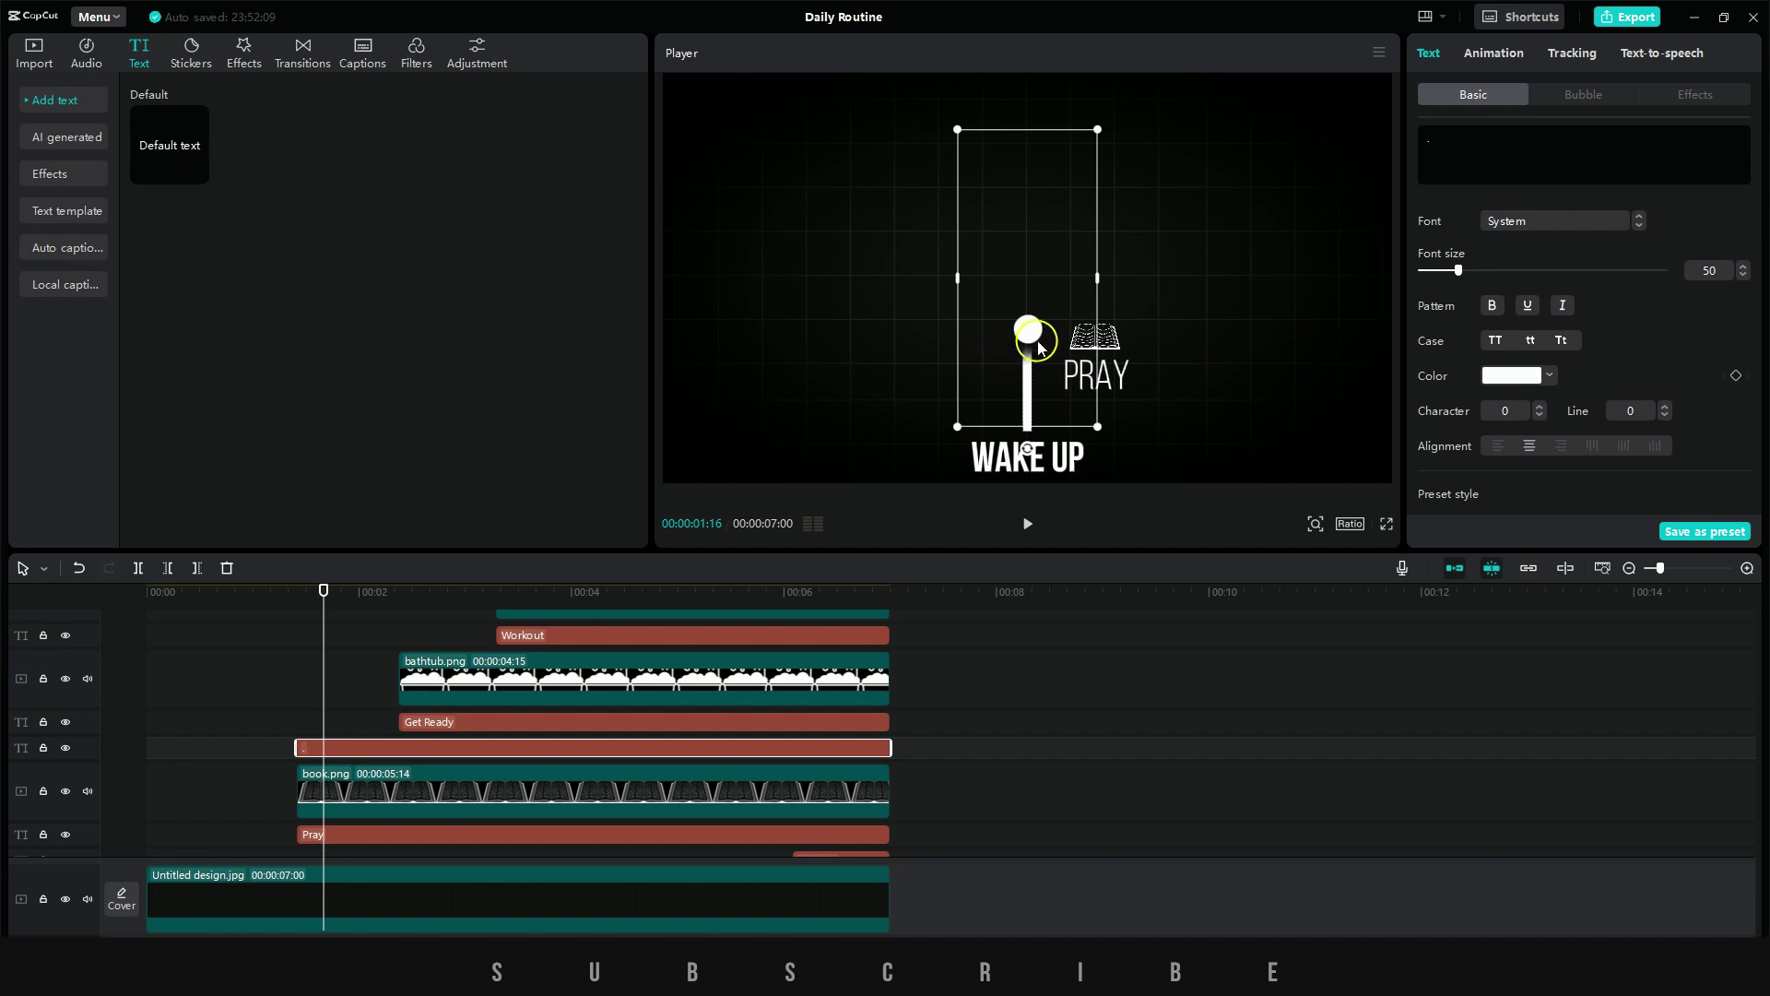
{"action": "left_click_drag", "start_coordinate": [1026, 341], "coordinate": [1030, 368]}
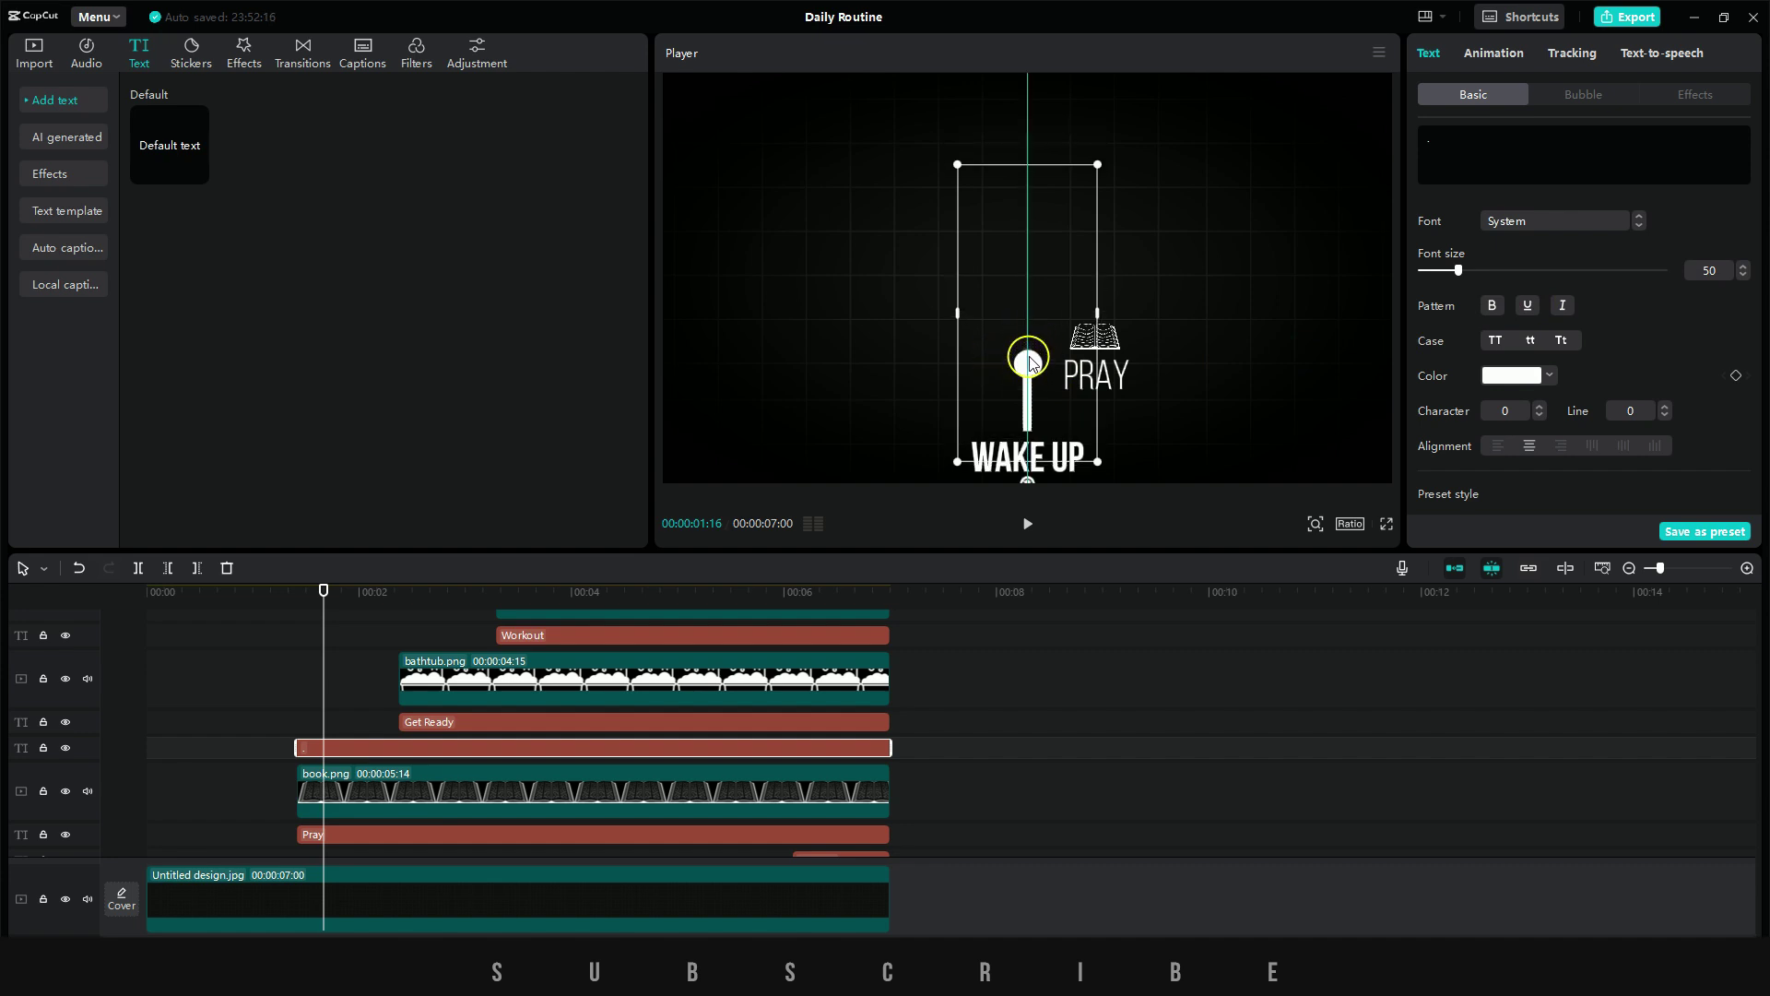
{"action": "left_click", "coordinate": [253, 691]}
{"action": "key", "text": "space"}
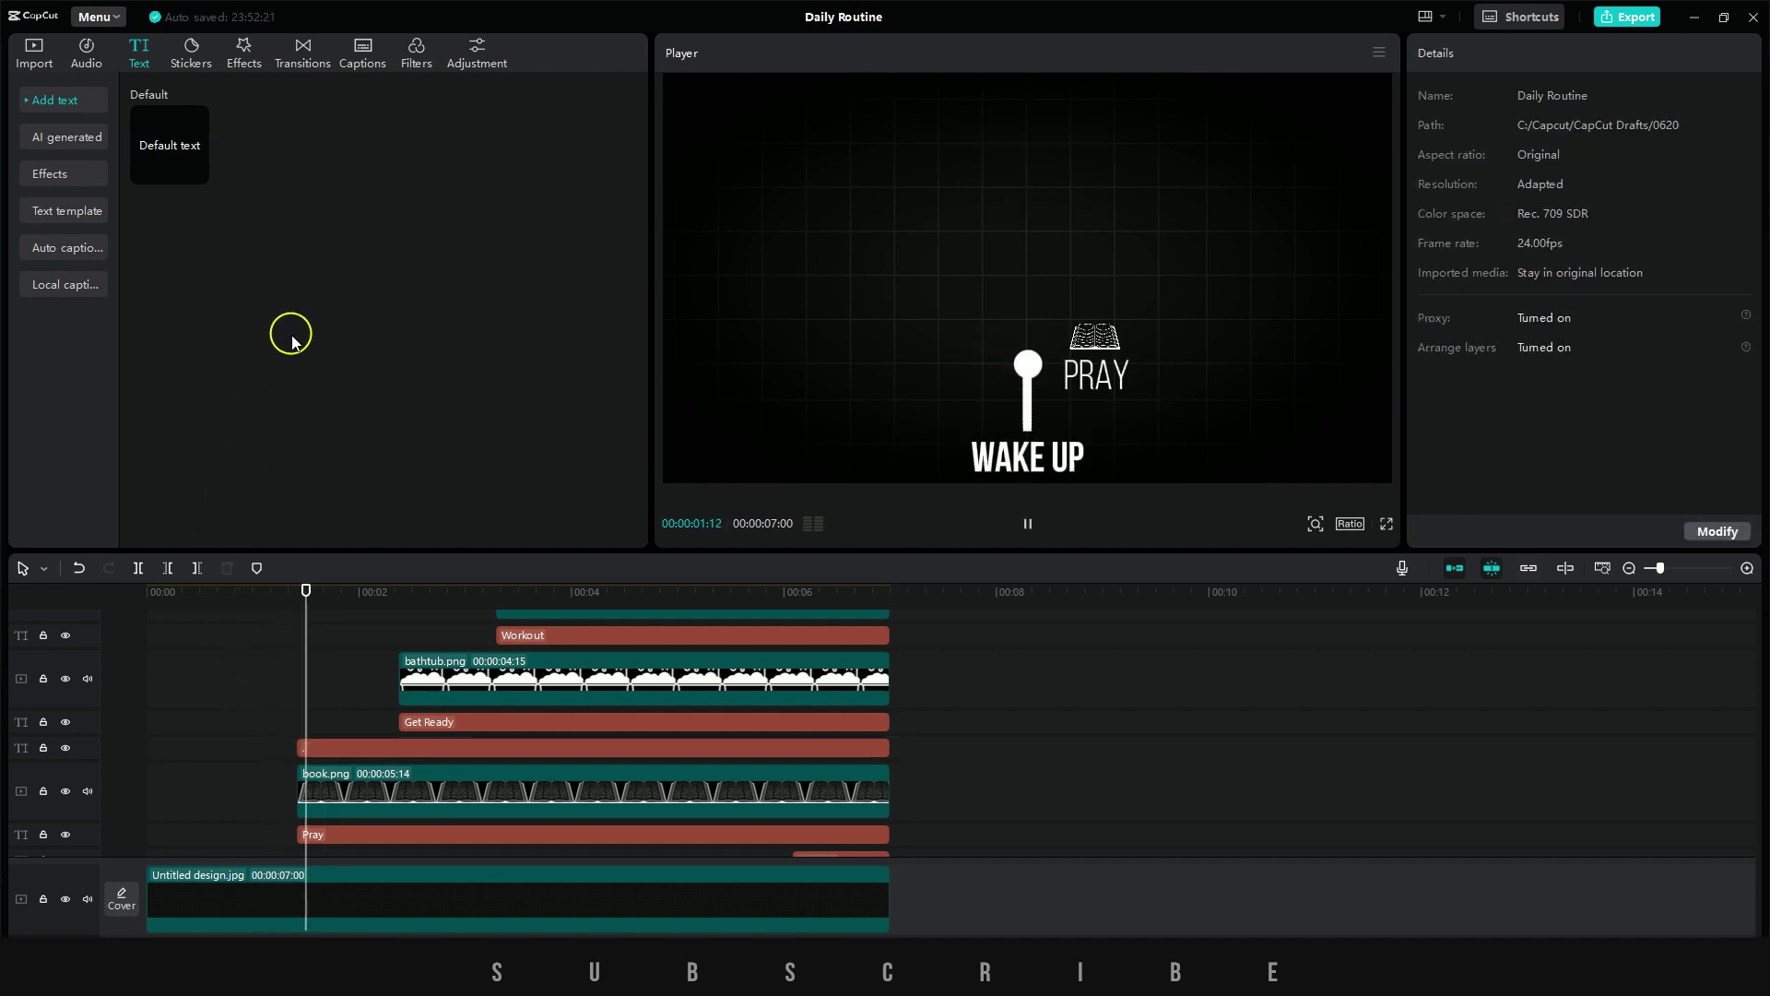
{"action": "key", "text": "space"}
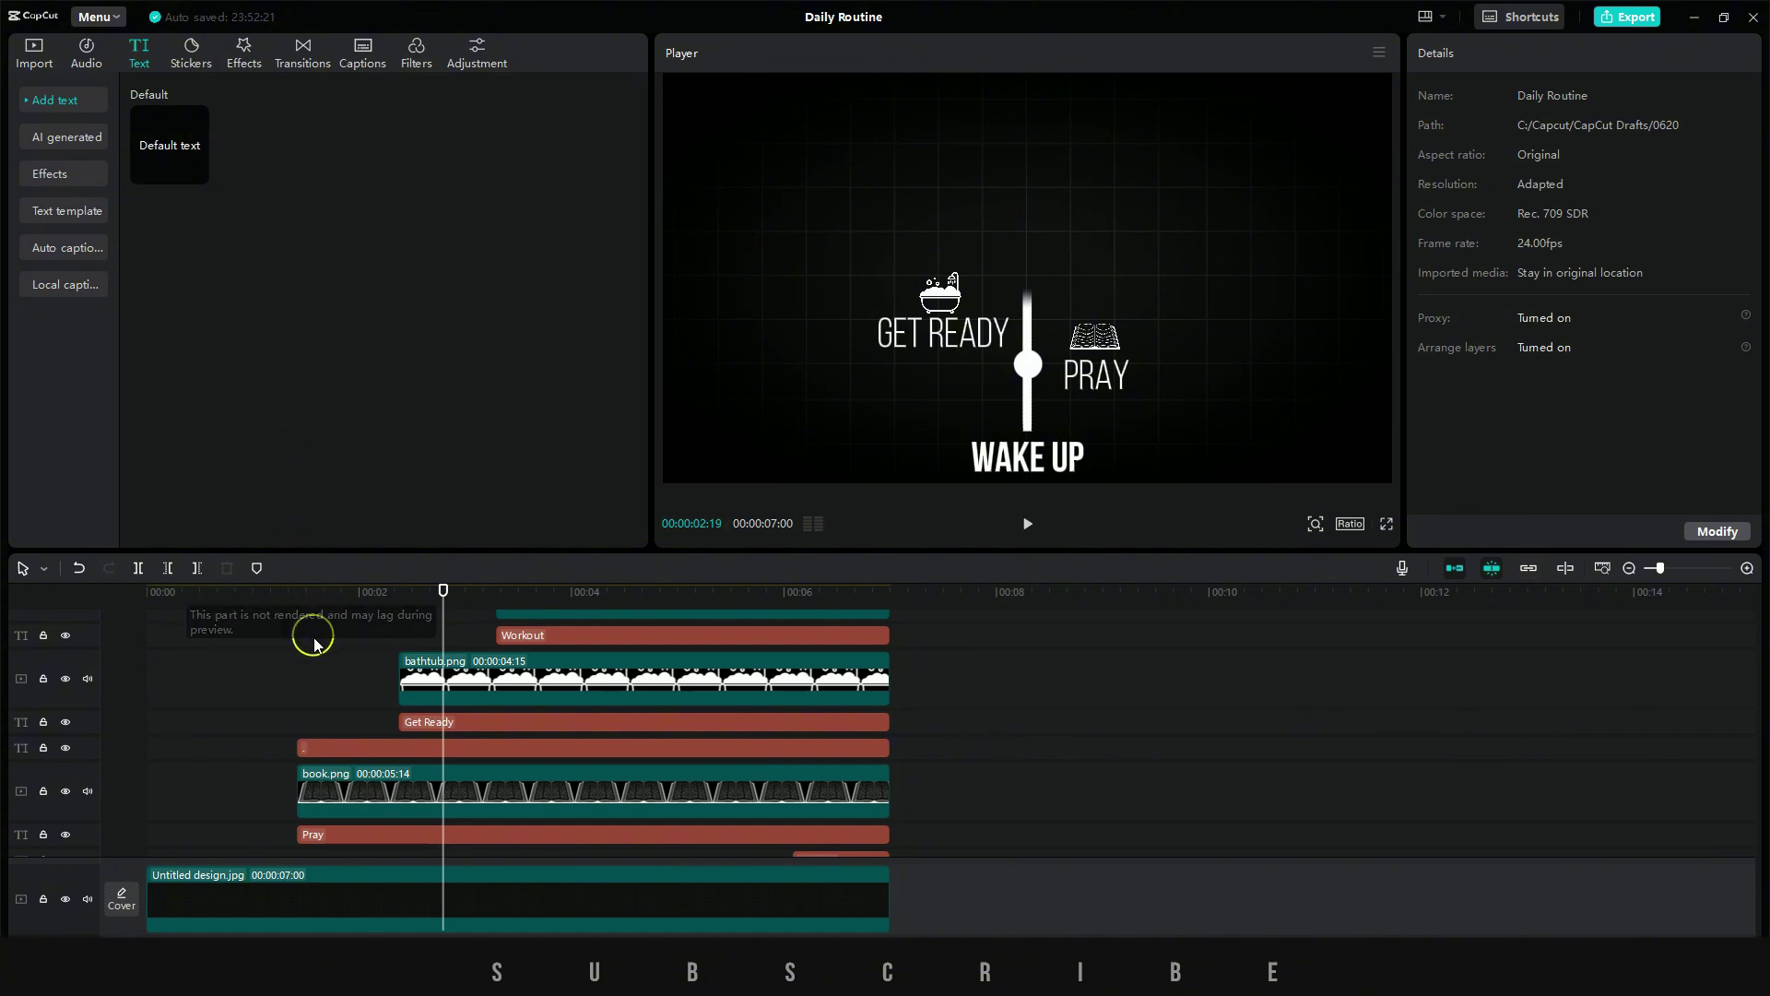
- Copy the dot clip above bathtub.png, spanning 00:00:02:09 to 7 seconds, and position the copy on the line beside "Get Ready"
{"action": "right_click", "coordinate": [398, 745]}
{"action": "left_click", "coordinate": [438, 595]}
{"action": "key", "text": "ctrl+v"}
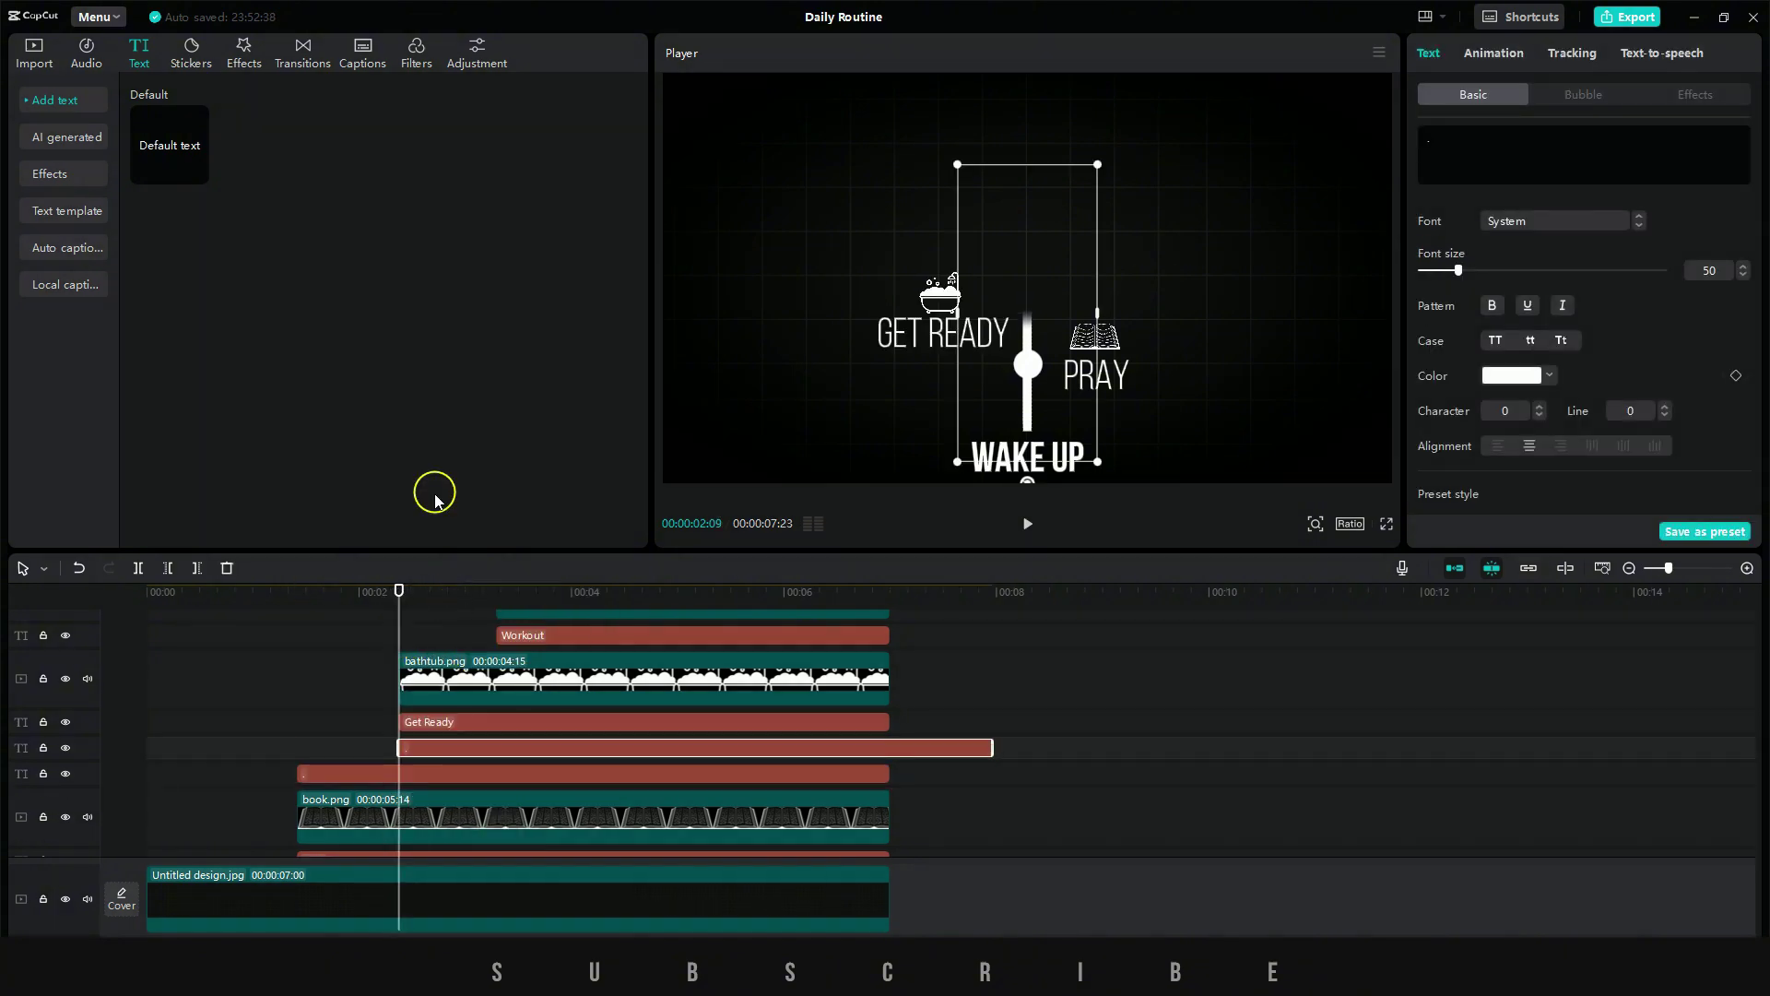
{"action": "left_click_drag", "start_coordinate": [544, 754], "coordinate": [547, 674]}
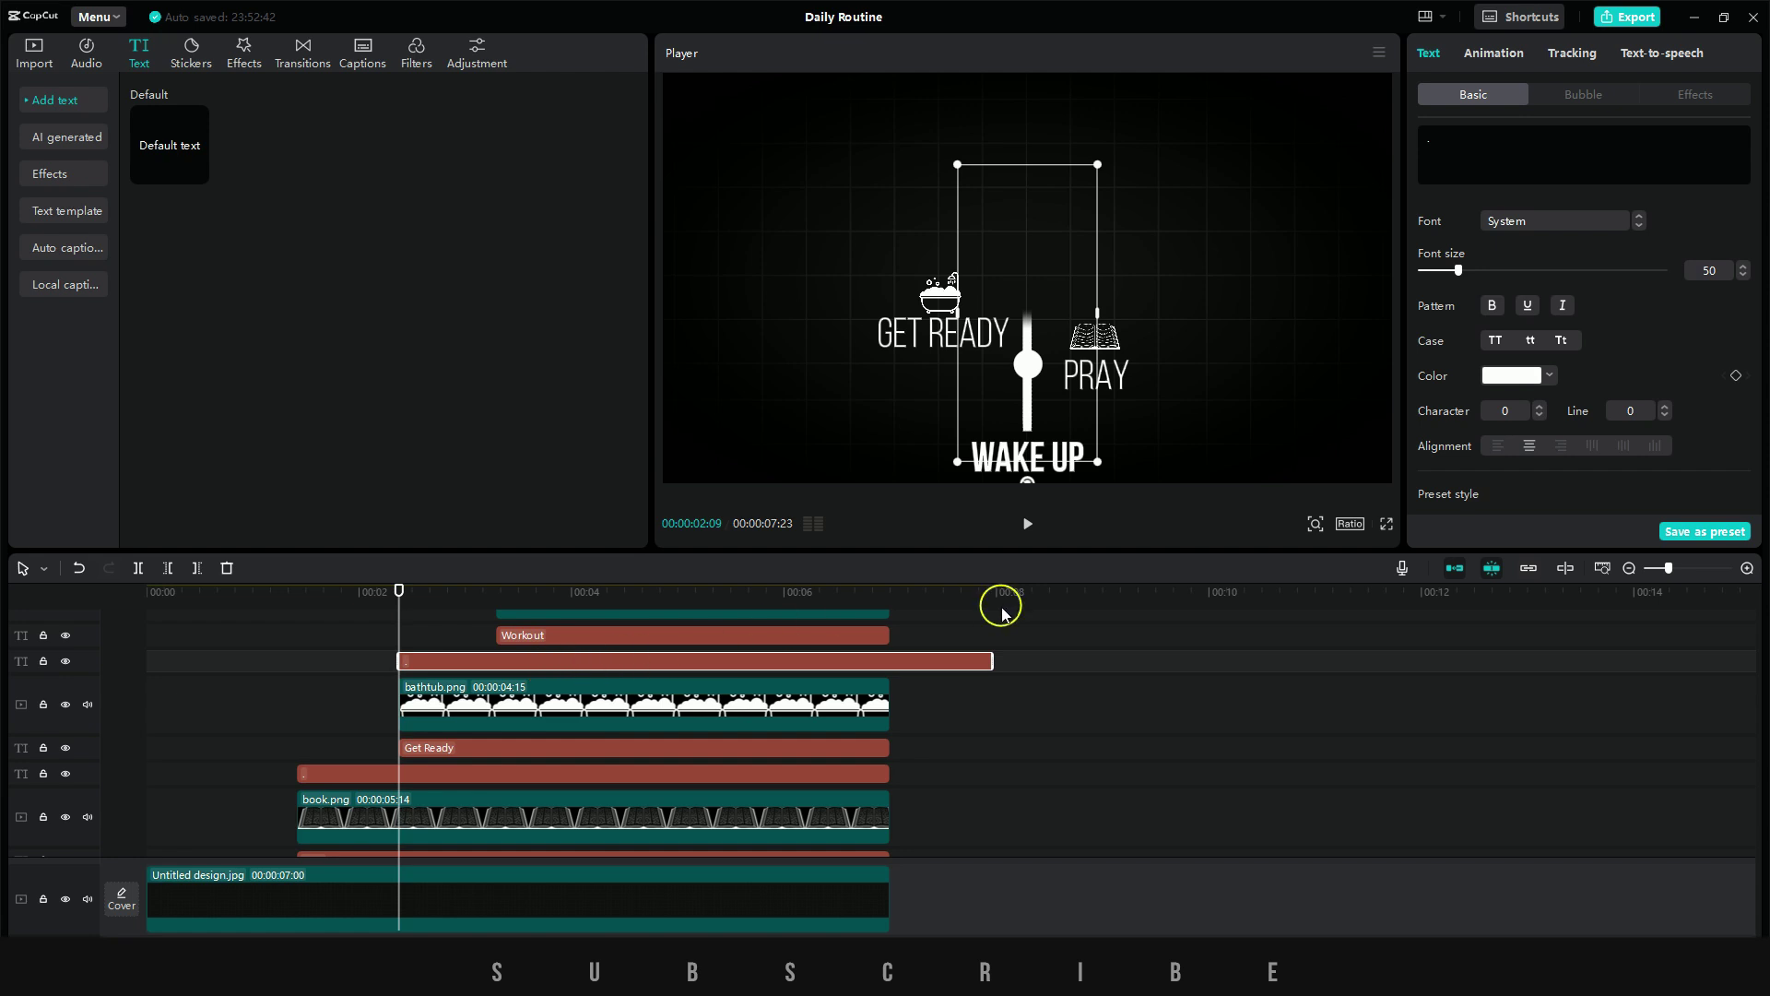
{"action": "left_click_drag", "start_coordinate": [991, 660], "coordinate": [888, 662]}
{"action": "left_click_drag", "start_coordinate": [985, 415], "coordinate": [1034, 316]}
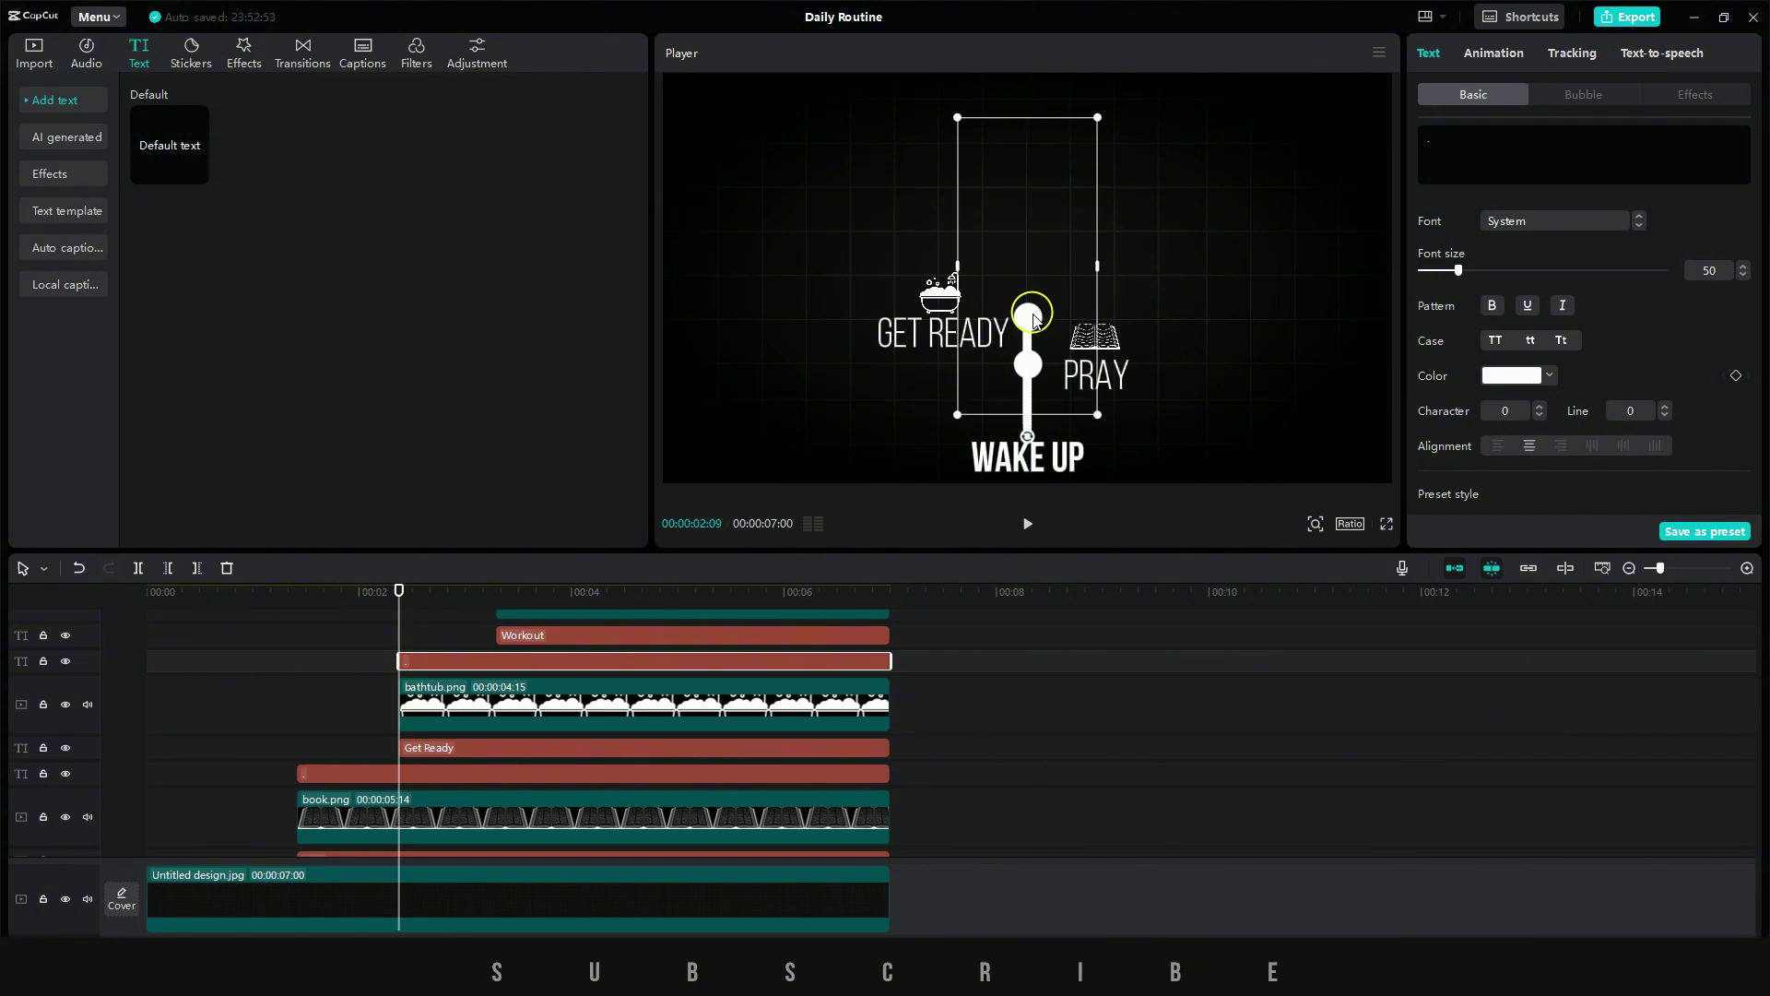
- Play up to the "Workout" label, place a dot copy above gym.png from about 3.3 seconds, and trim its end to 7 seconds
{"action": "key", "text": "space"}
{"action": "key", "text": "space"}
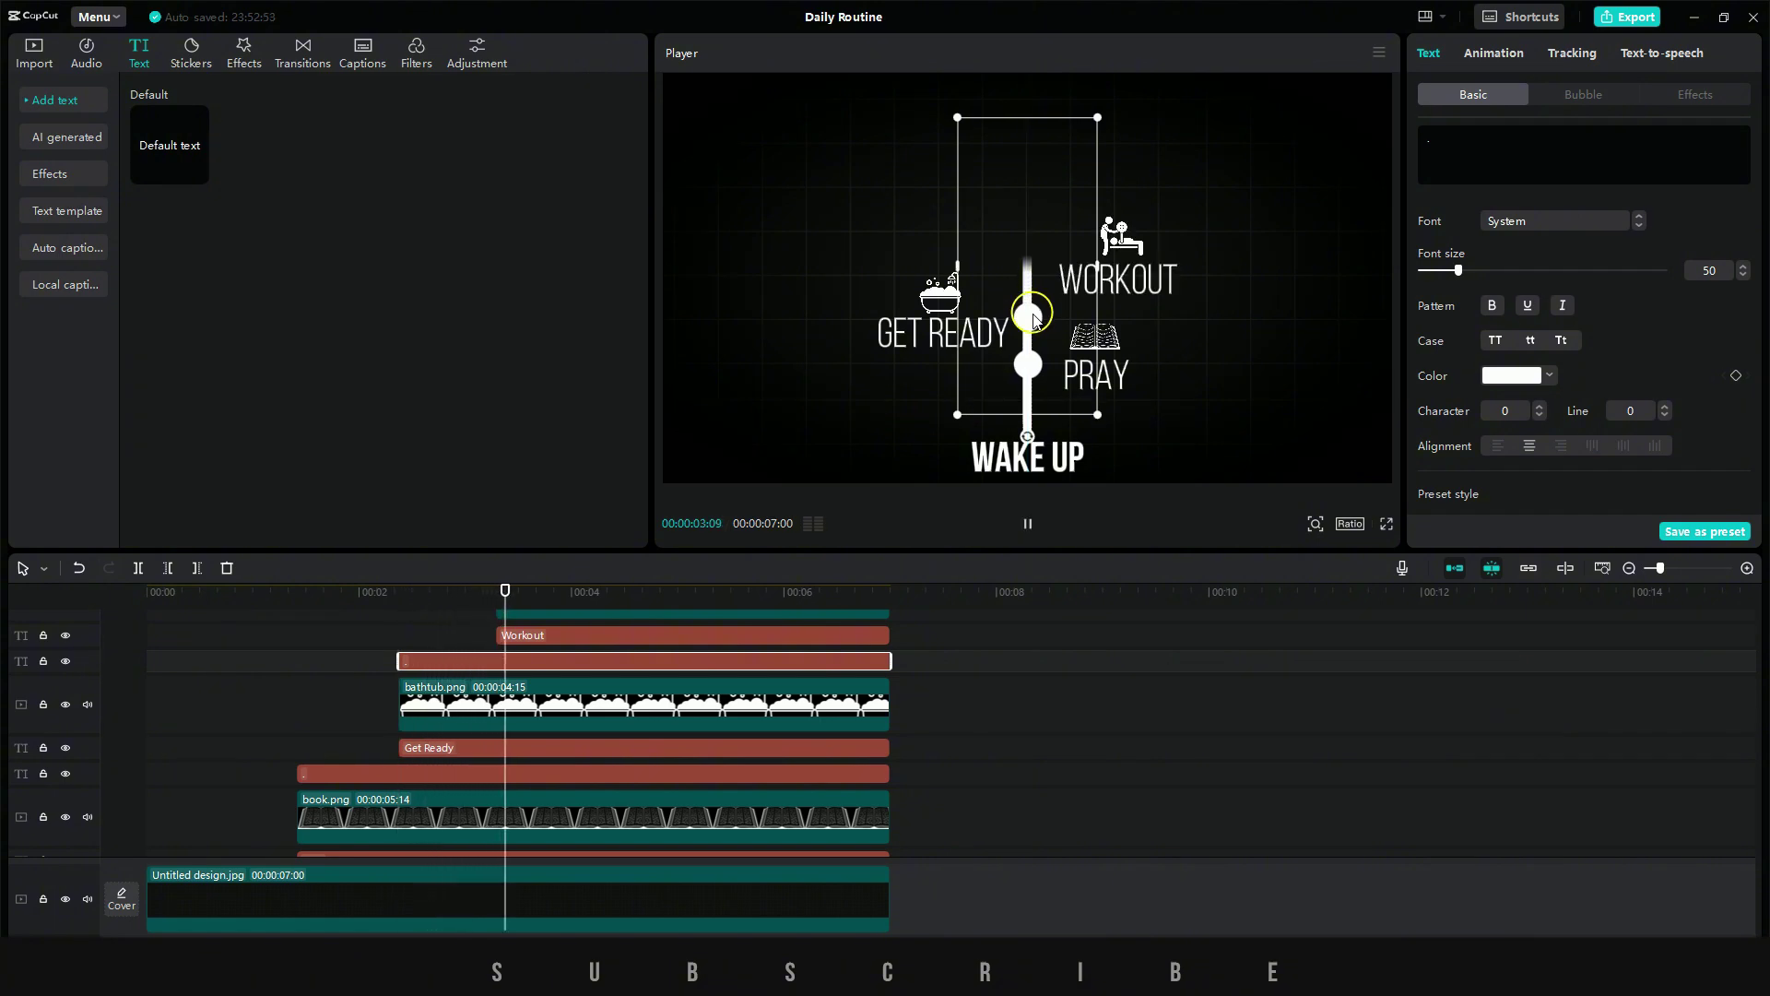
{"action": "left_click_drag", "start_coordinate": [641, 773], "coordinate": [849, 701]}
{"action": "left_click_drag", "start_coordinate": [1088, 700], "coordinate": [889, 700]}
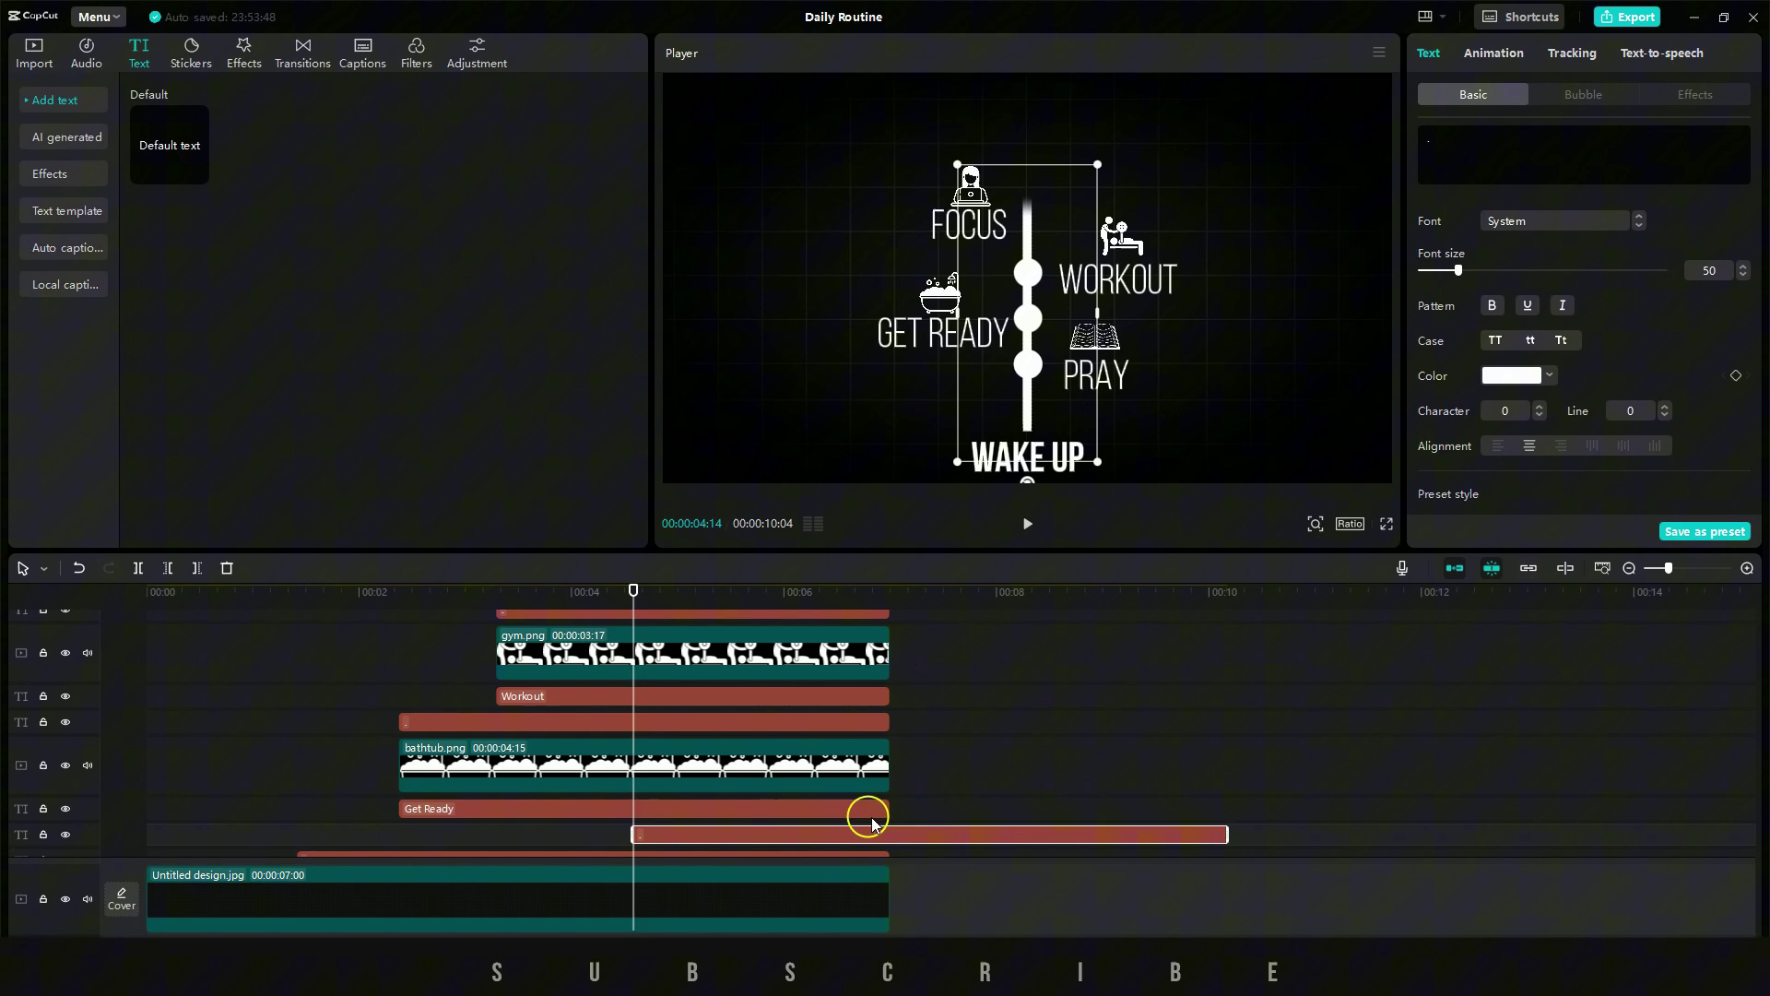
- Move the next dot copy above working.png to start with "Focus" at about 4.3 seconds and trim its end to 7 seconds
{"action": "left_click_drag", "start_coordinate": [890, 834], "coordinate": [925, 693]}
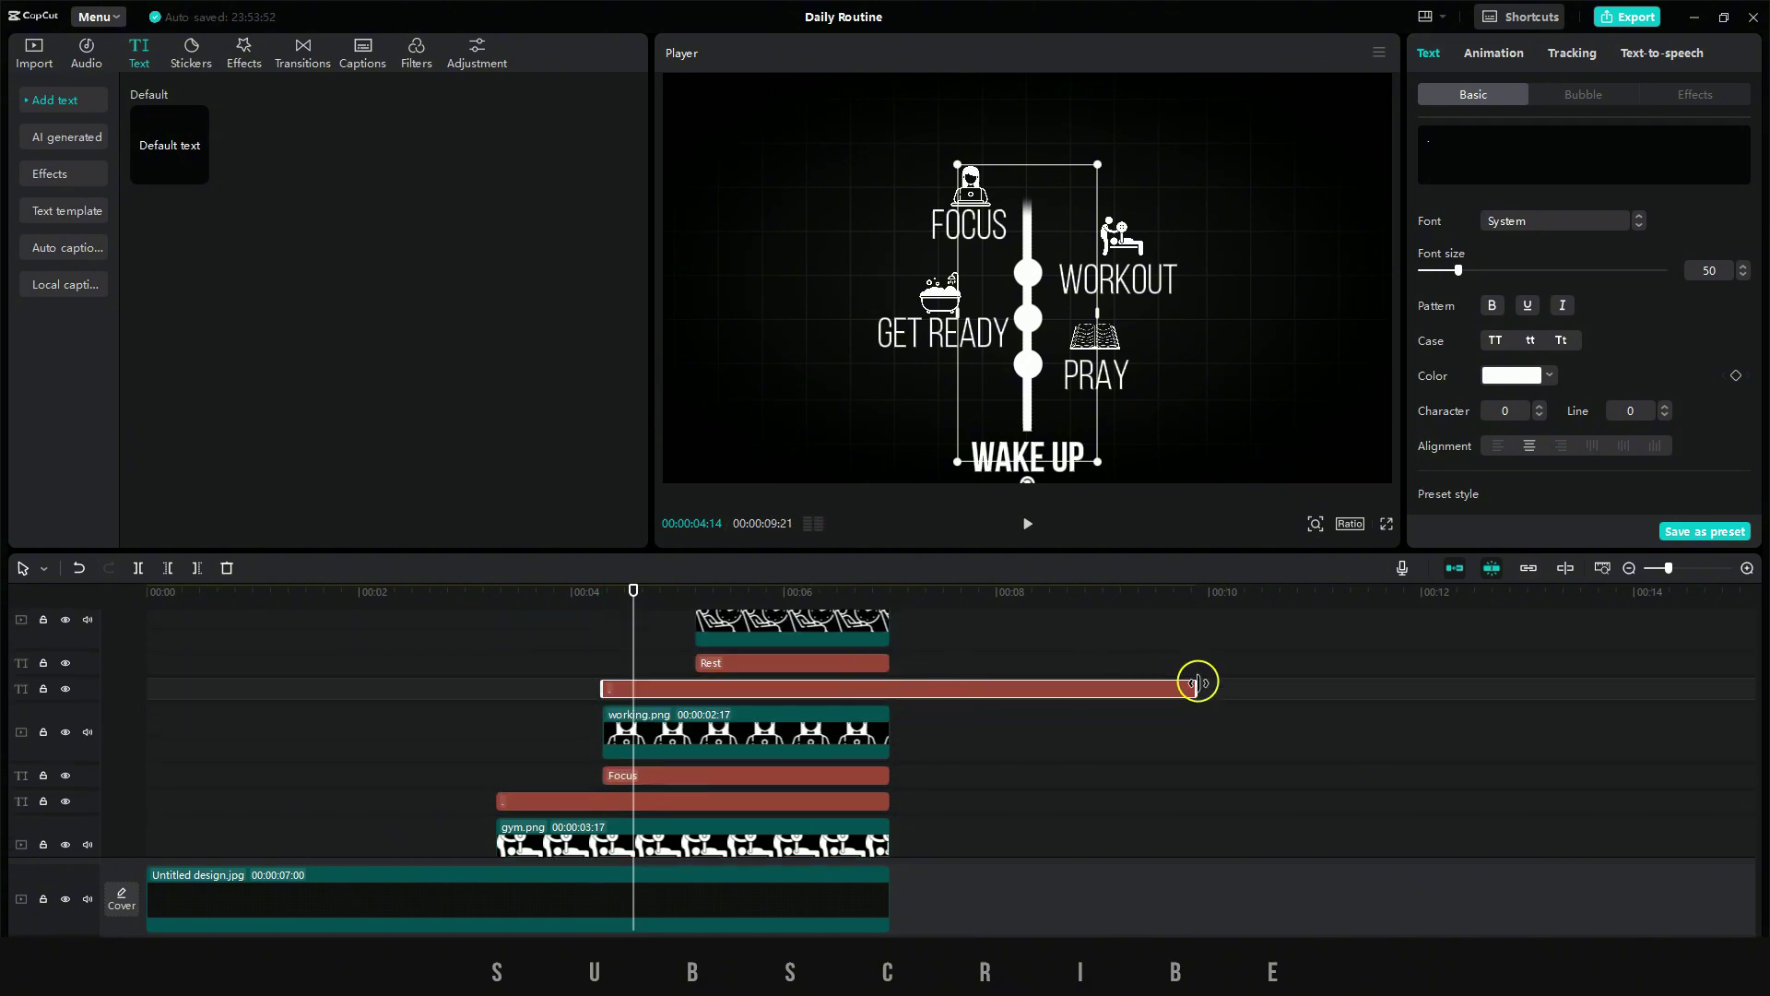
{"action": "left_click_drag", "start_coordinate": [1196, 682], "coordinate": [1053, 647]}
{"action": "key", "text": "ctrl+z"}
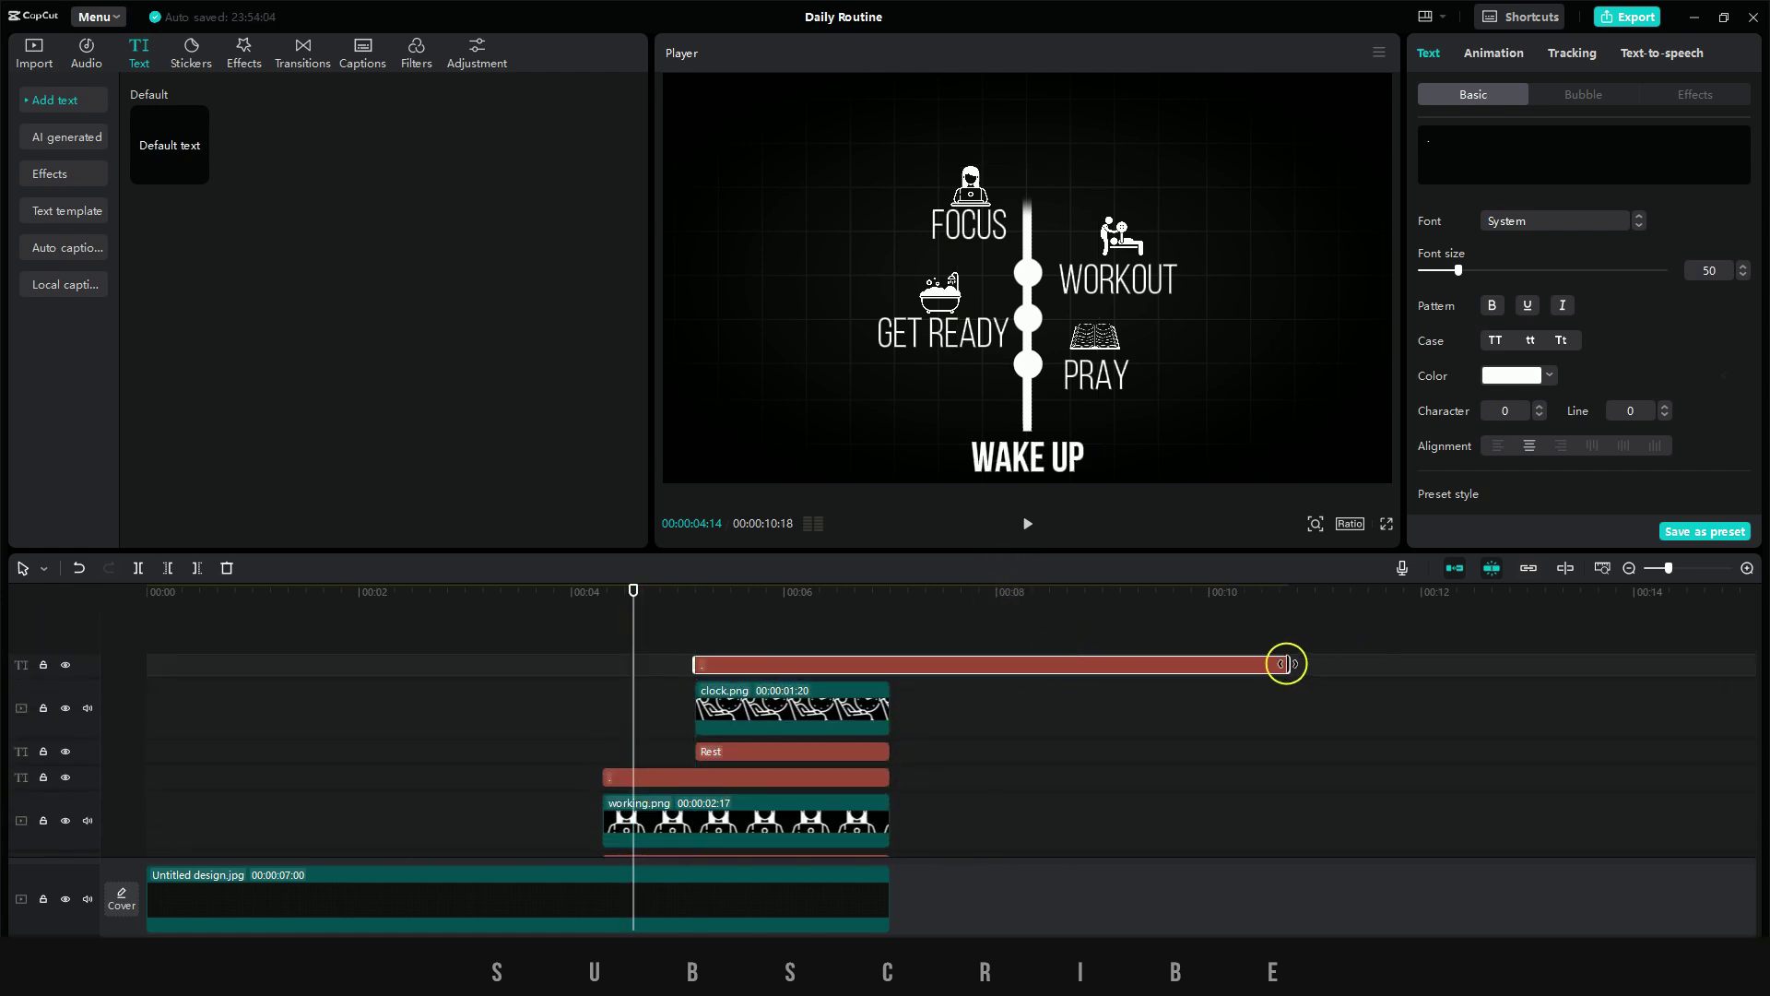
- Trim the dot copy above clock.png to end at 7 seconds and position it on the line beside the "Rest" label
{"action": "left_click_drag", "start_coordinate": [1286, 664], "coordinate": [890, 664]}
{"action": "left_click", "coordinate": [757, 590]}
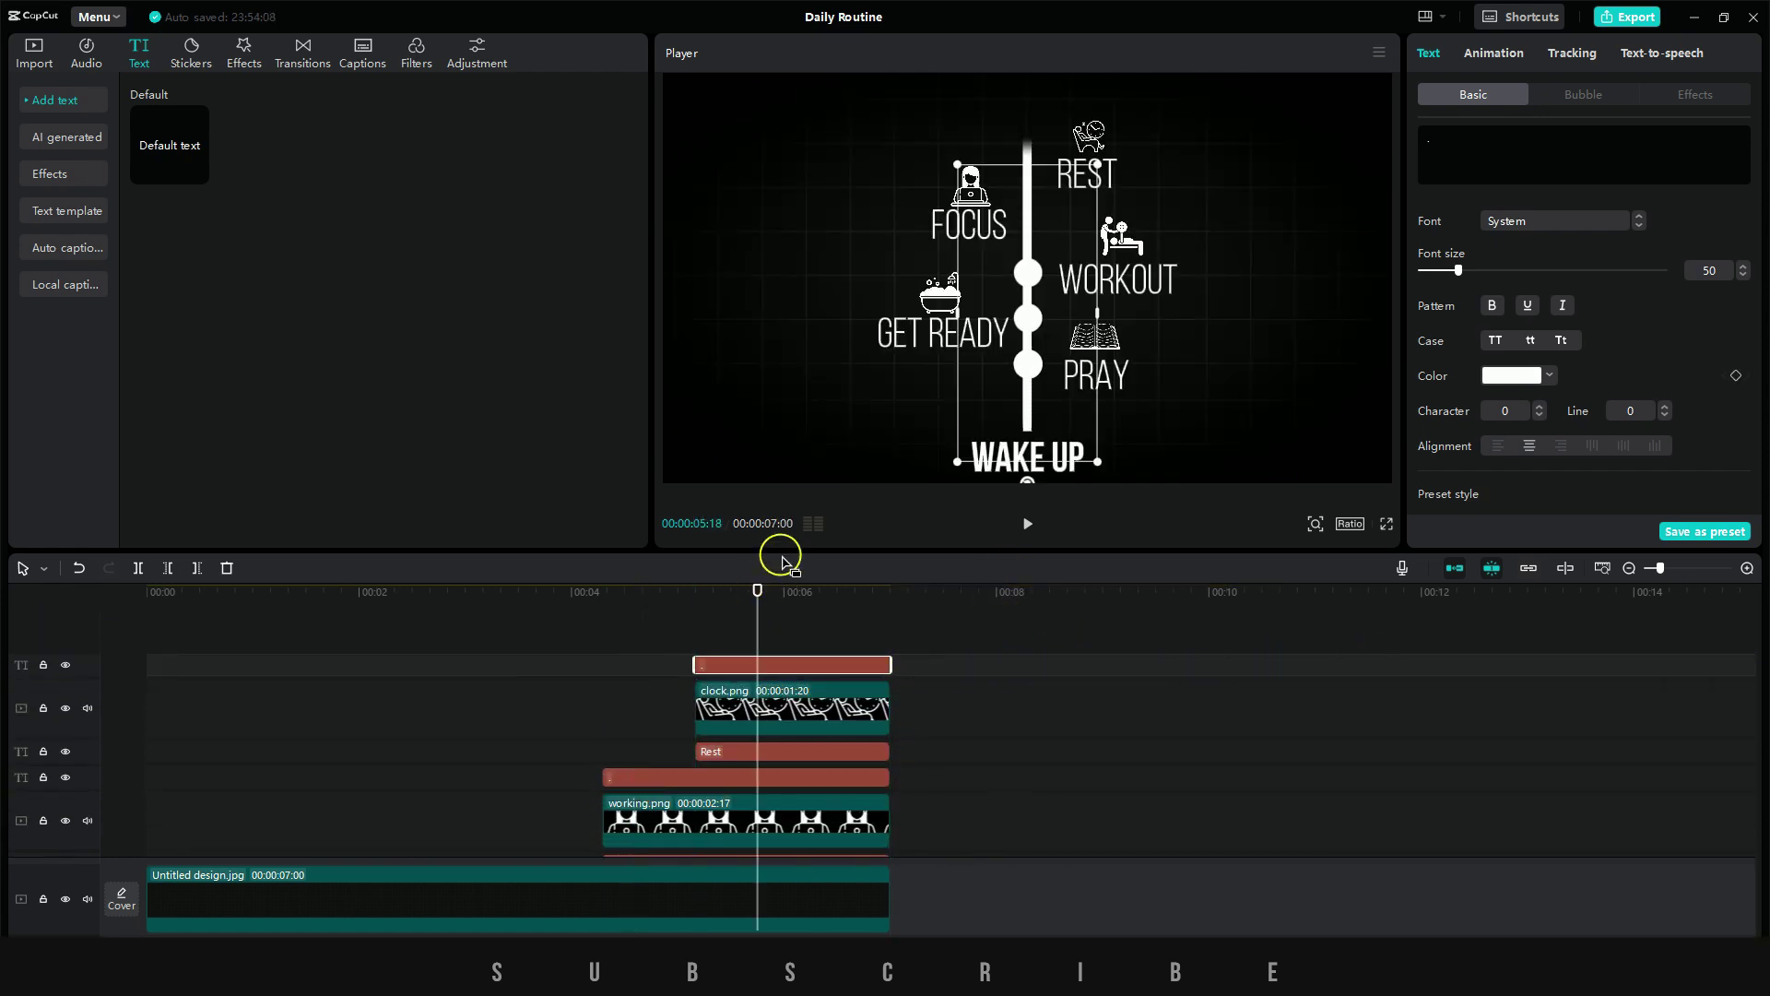
{"action": "left_click_drag", "start_coordinate": [945, 364], "coordinate": [1040, 59]}
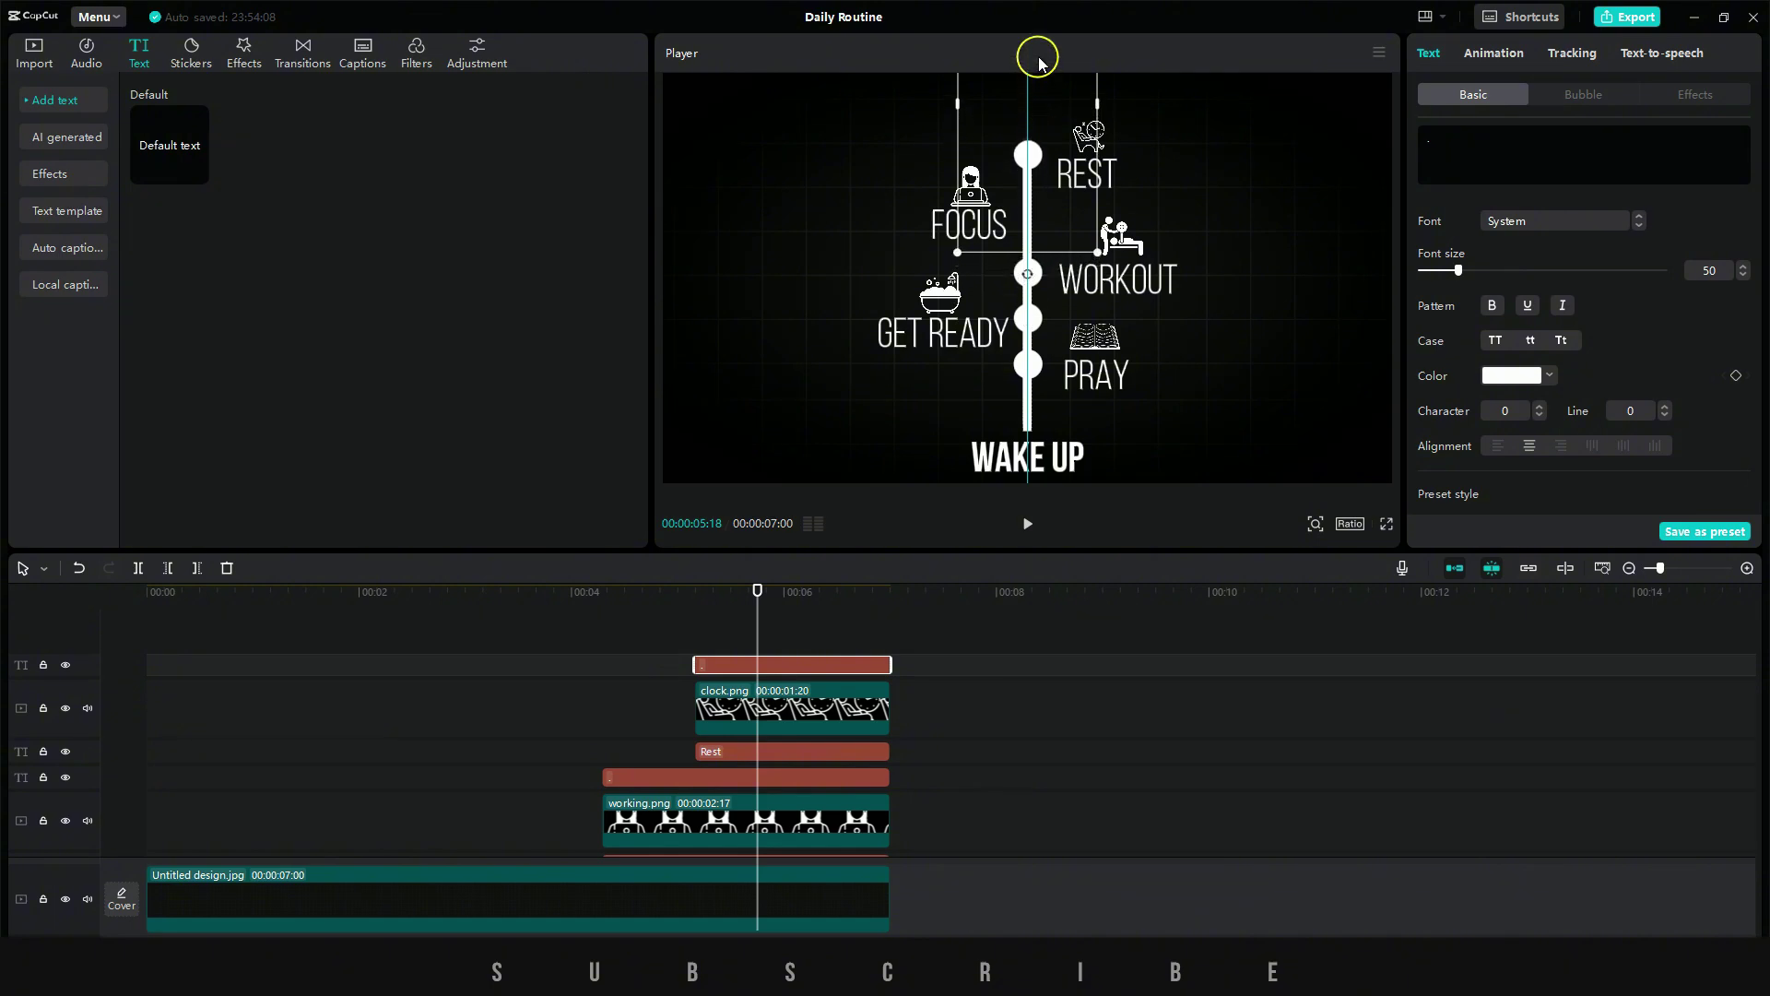
- Position the dot above working.png on the line beside the "Focus" label and play the scene from the start
{"action": "left_click", "coordinate": [788, 776]}
{"action": "left_click_drag", "start_coordinate": [1014, 348], "coordinate": [1034, 164]}
{"action": "key", "text": "Home"}
{"action": "key", "text": "space"}
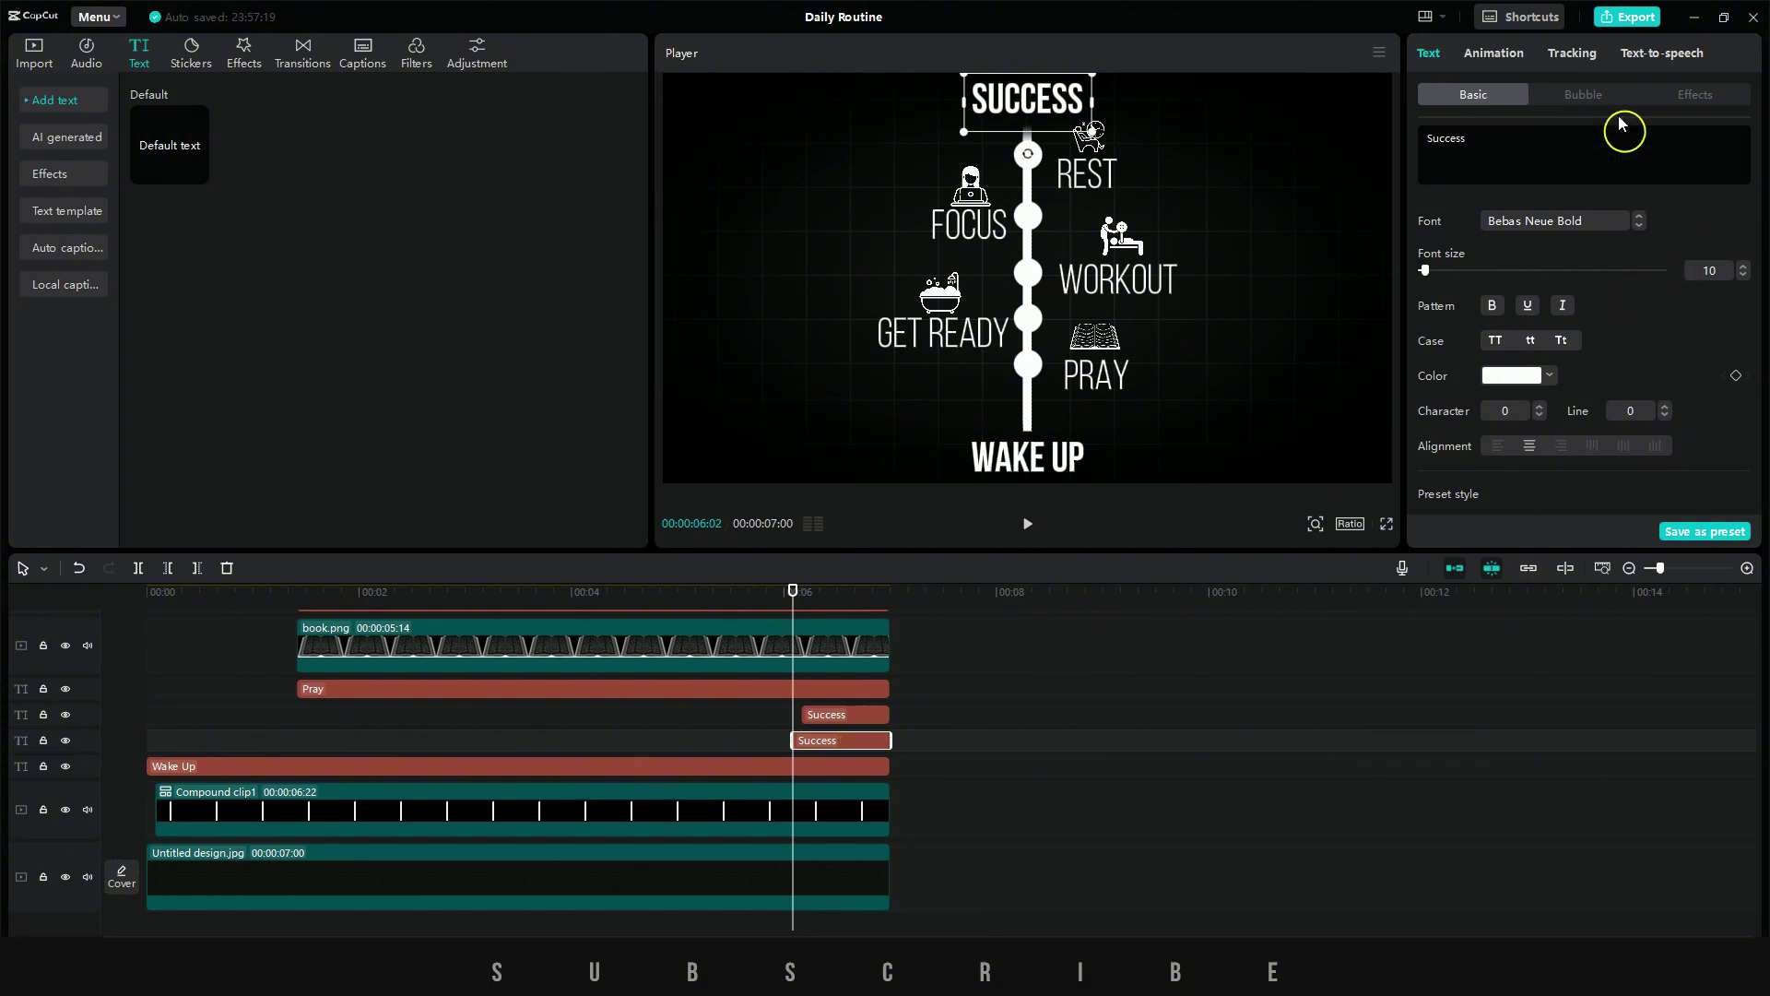
- Apply the Zoom In entrance animation to the lower "Success" text clip
{"action": "left_click", "coordinate": [1494, 53]}
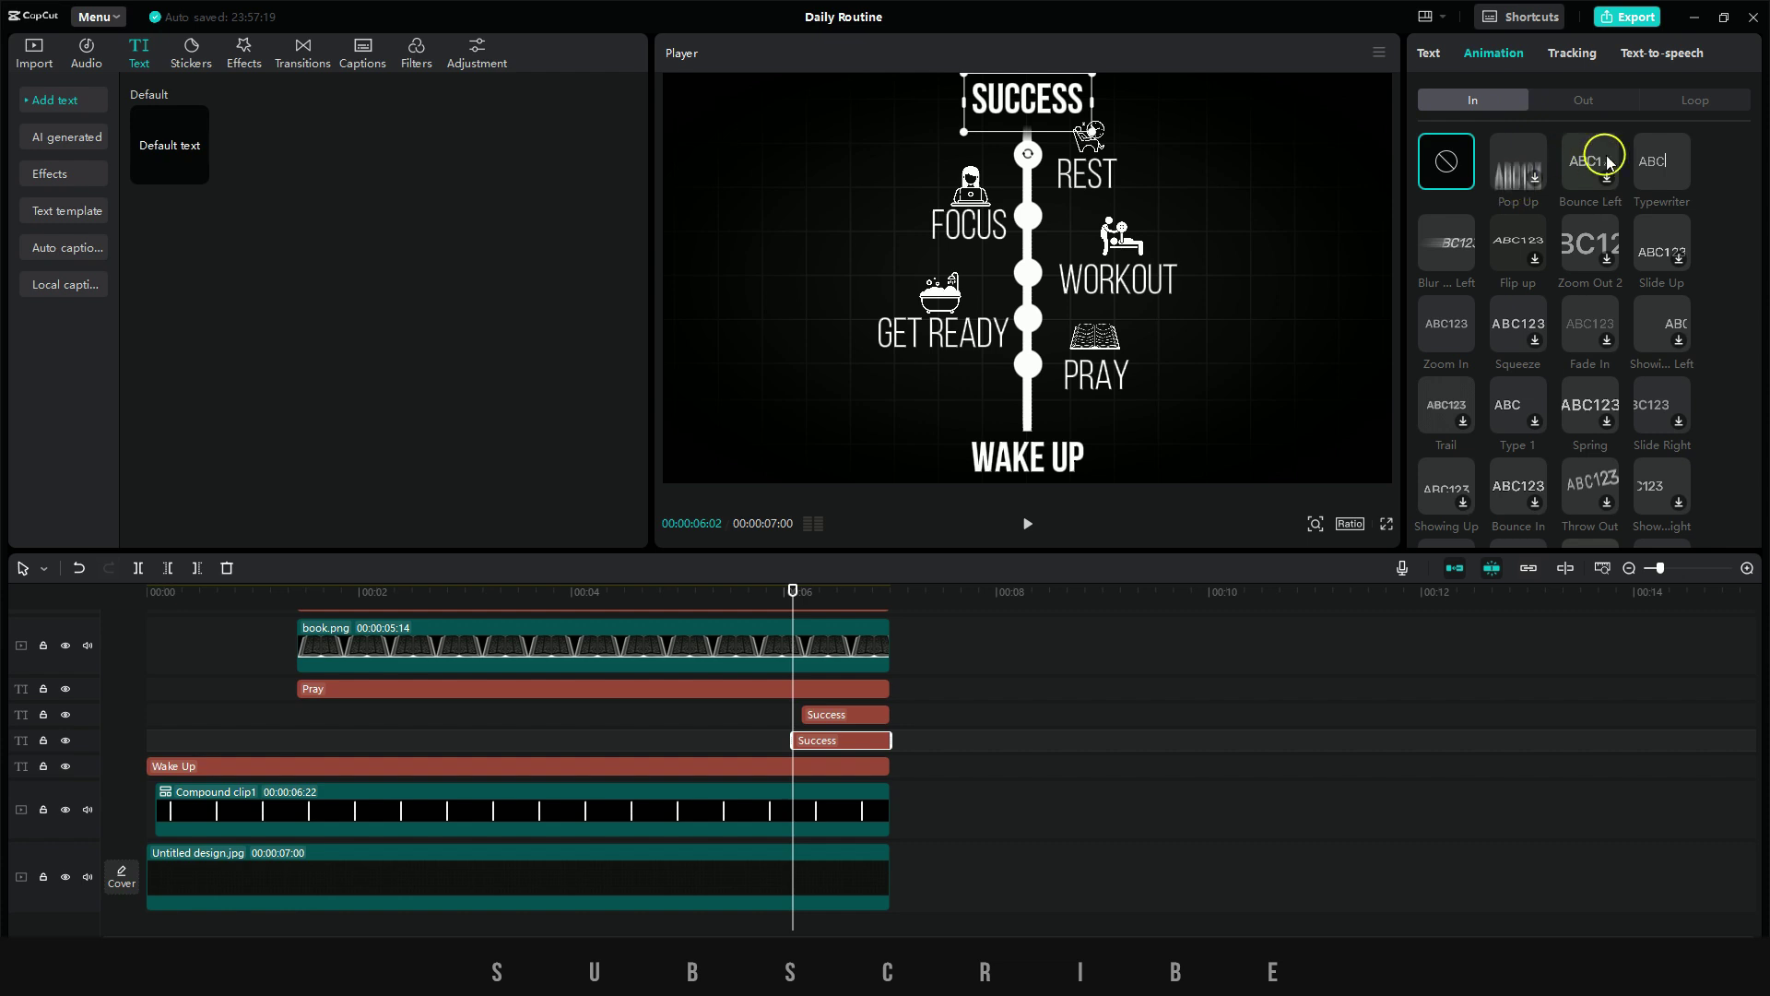
{"action": "left_click", "coordinate": [1454, 332]}
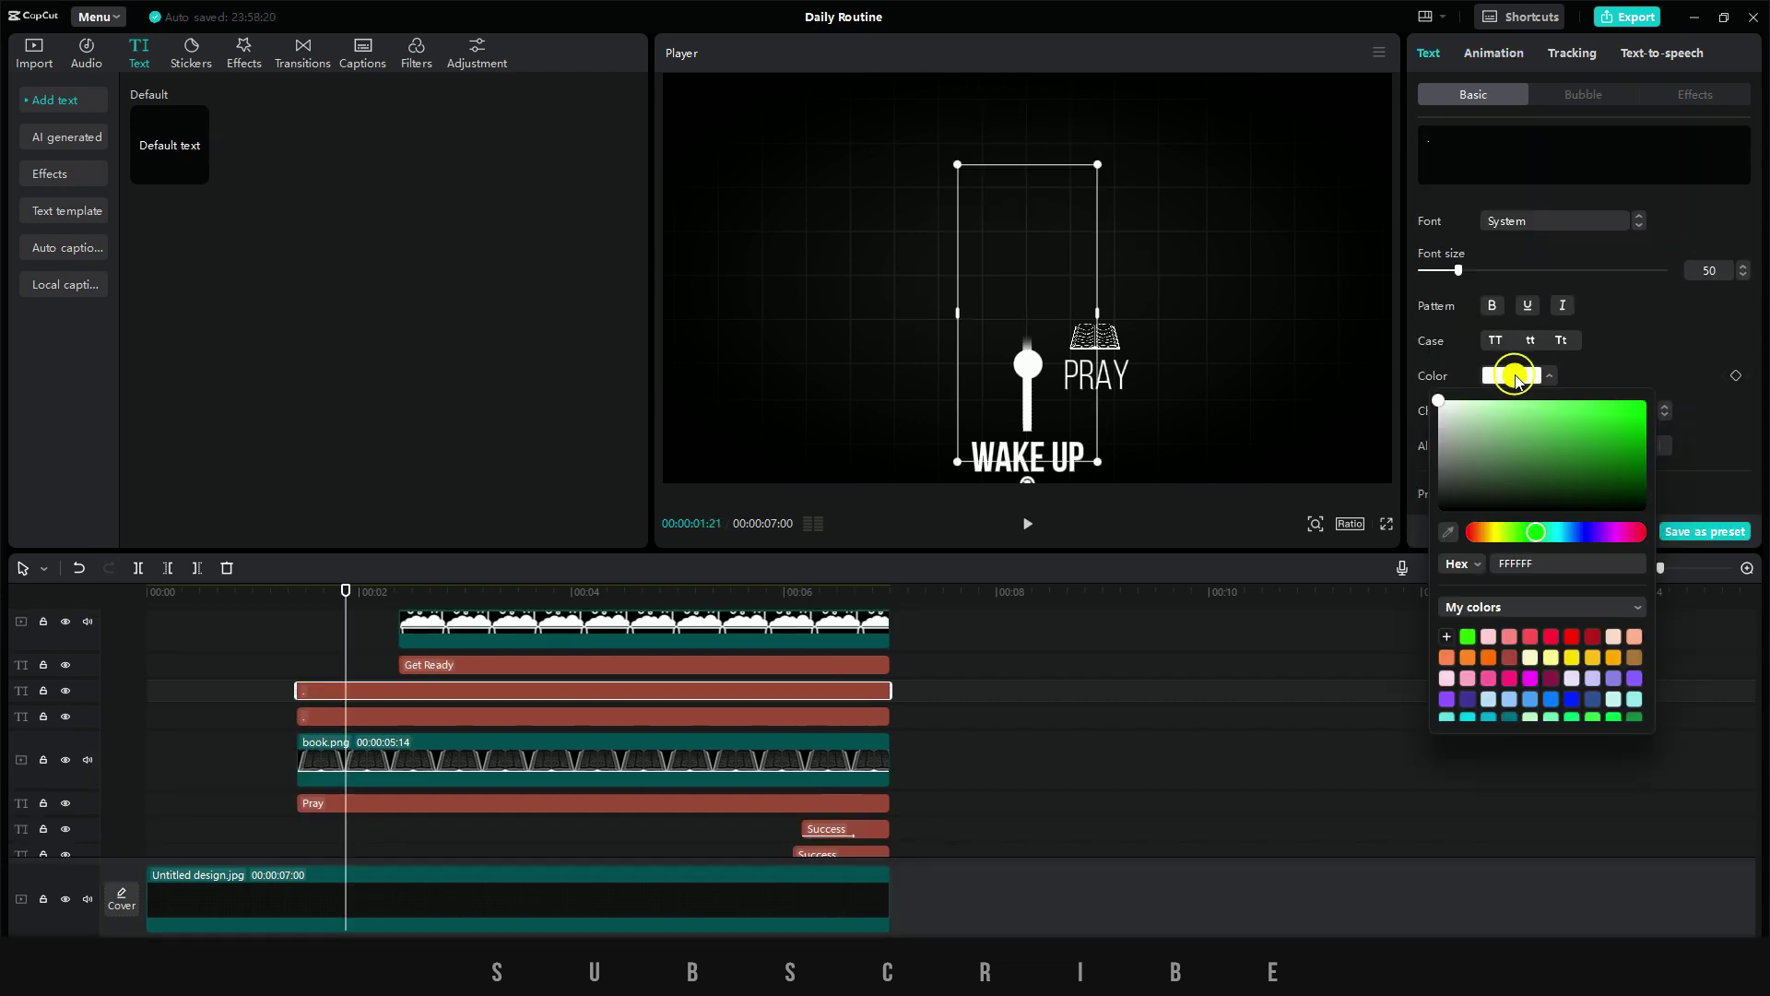
- Color the duplicated dots beside "Pray", "Get Ready", and "Workout" orange
{"action": "left_click", "coordinate": [1614, 658]}
{"action": "left_click", "coordinate": [1077, 757]}
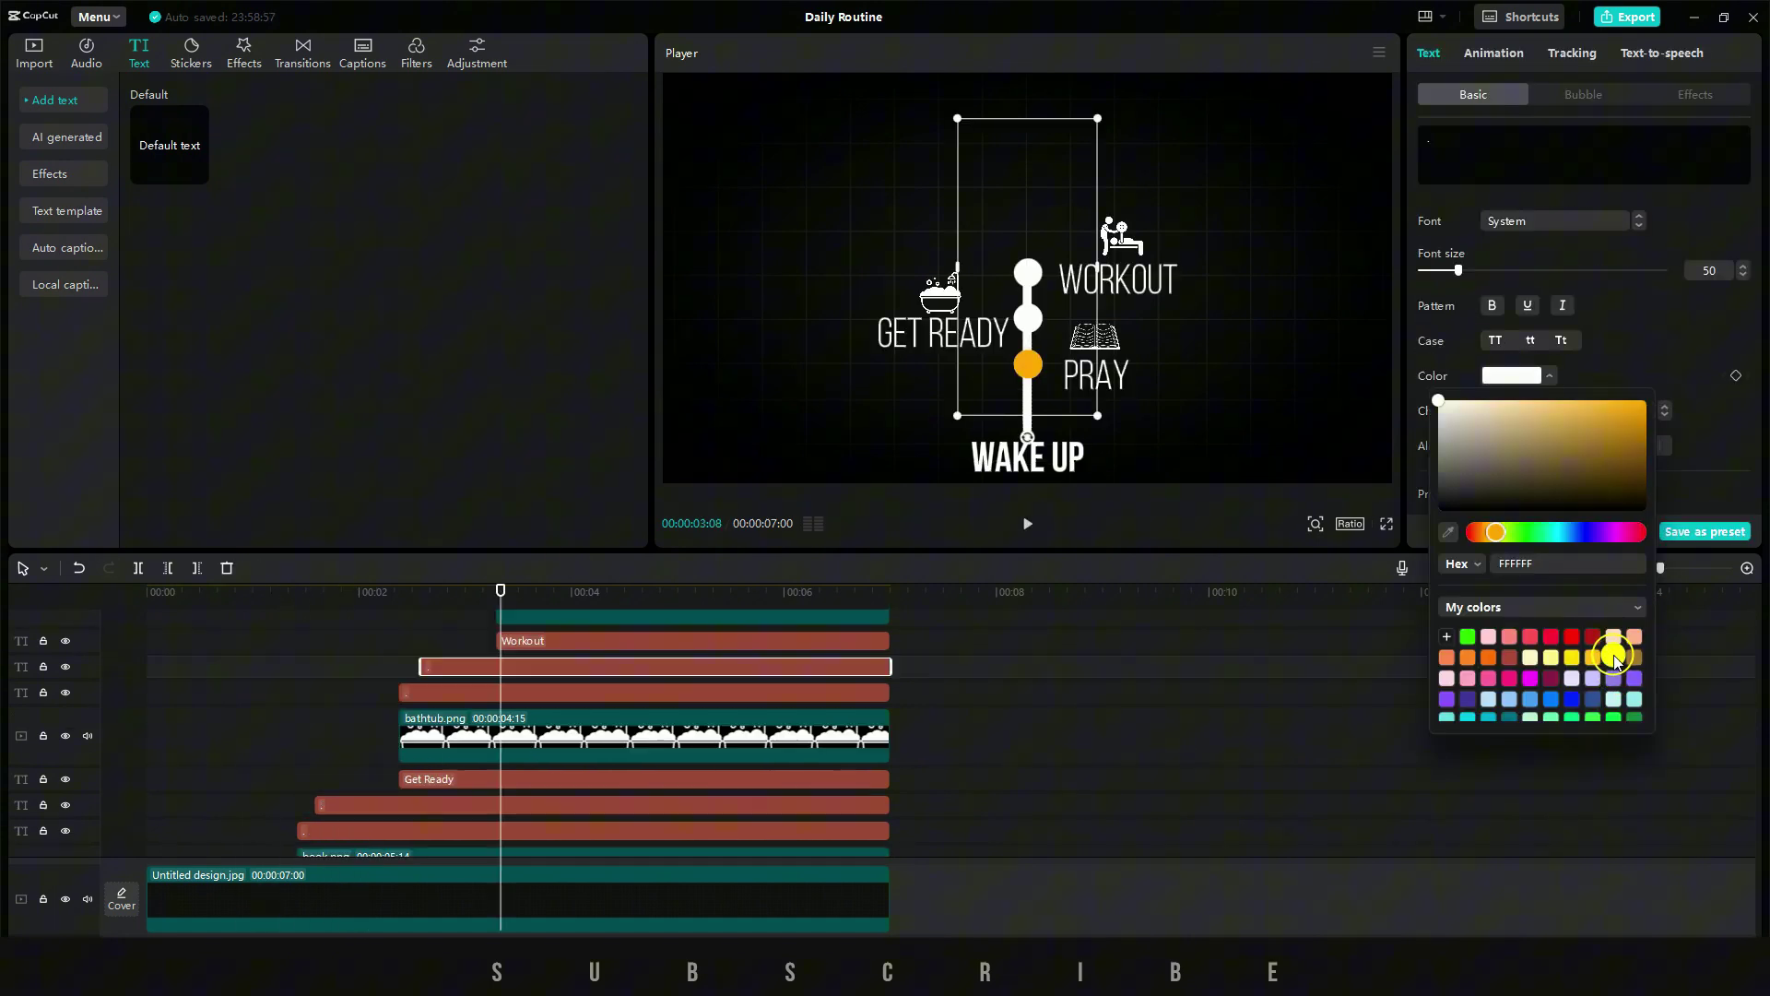
{"action": "left_click", "coordinate": [1614, 658]}
{"action": "left_click", "coordinate": [394, 731]}
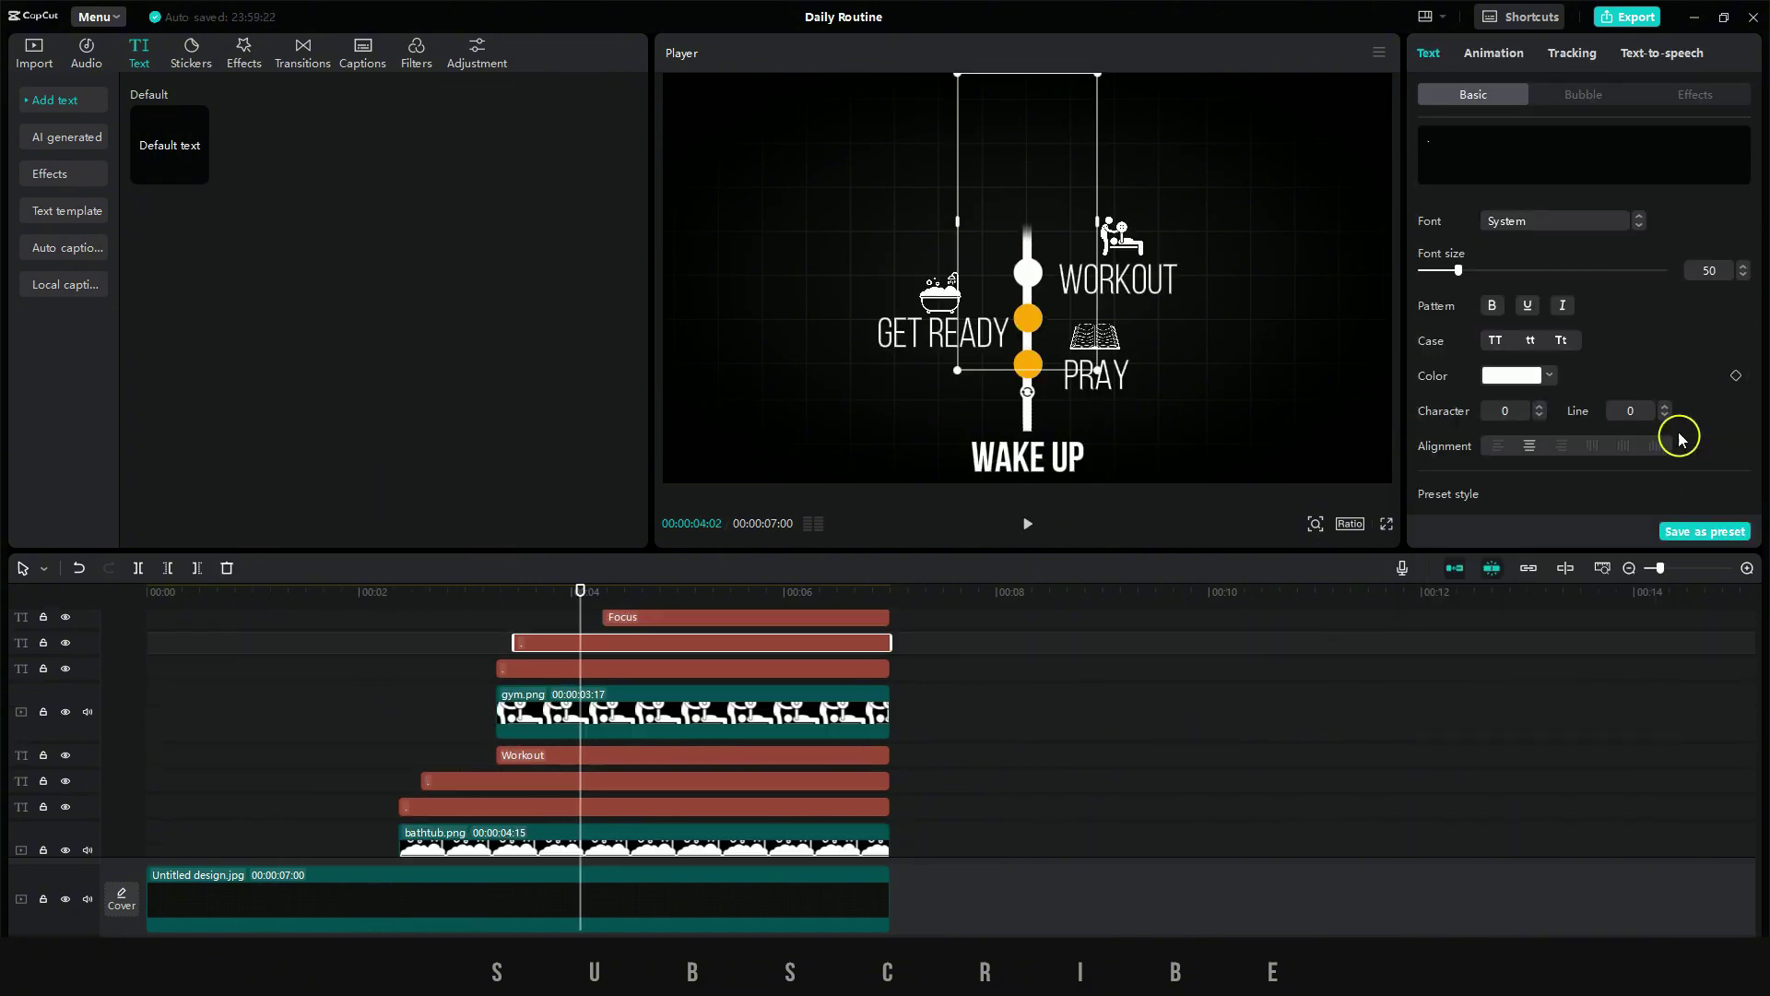
{"action": "left_click", "coordinate": [1505, 375]}
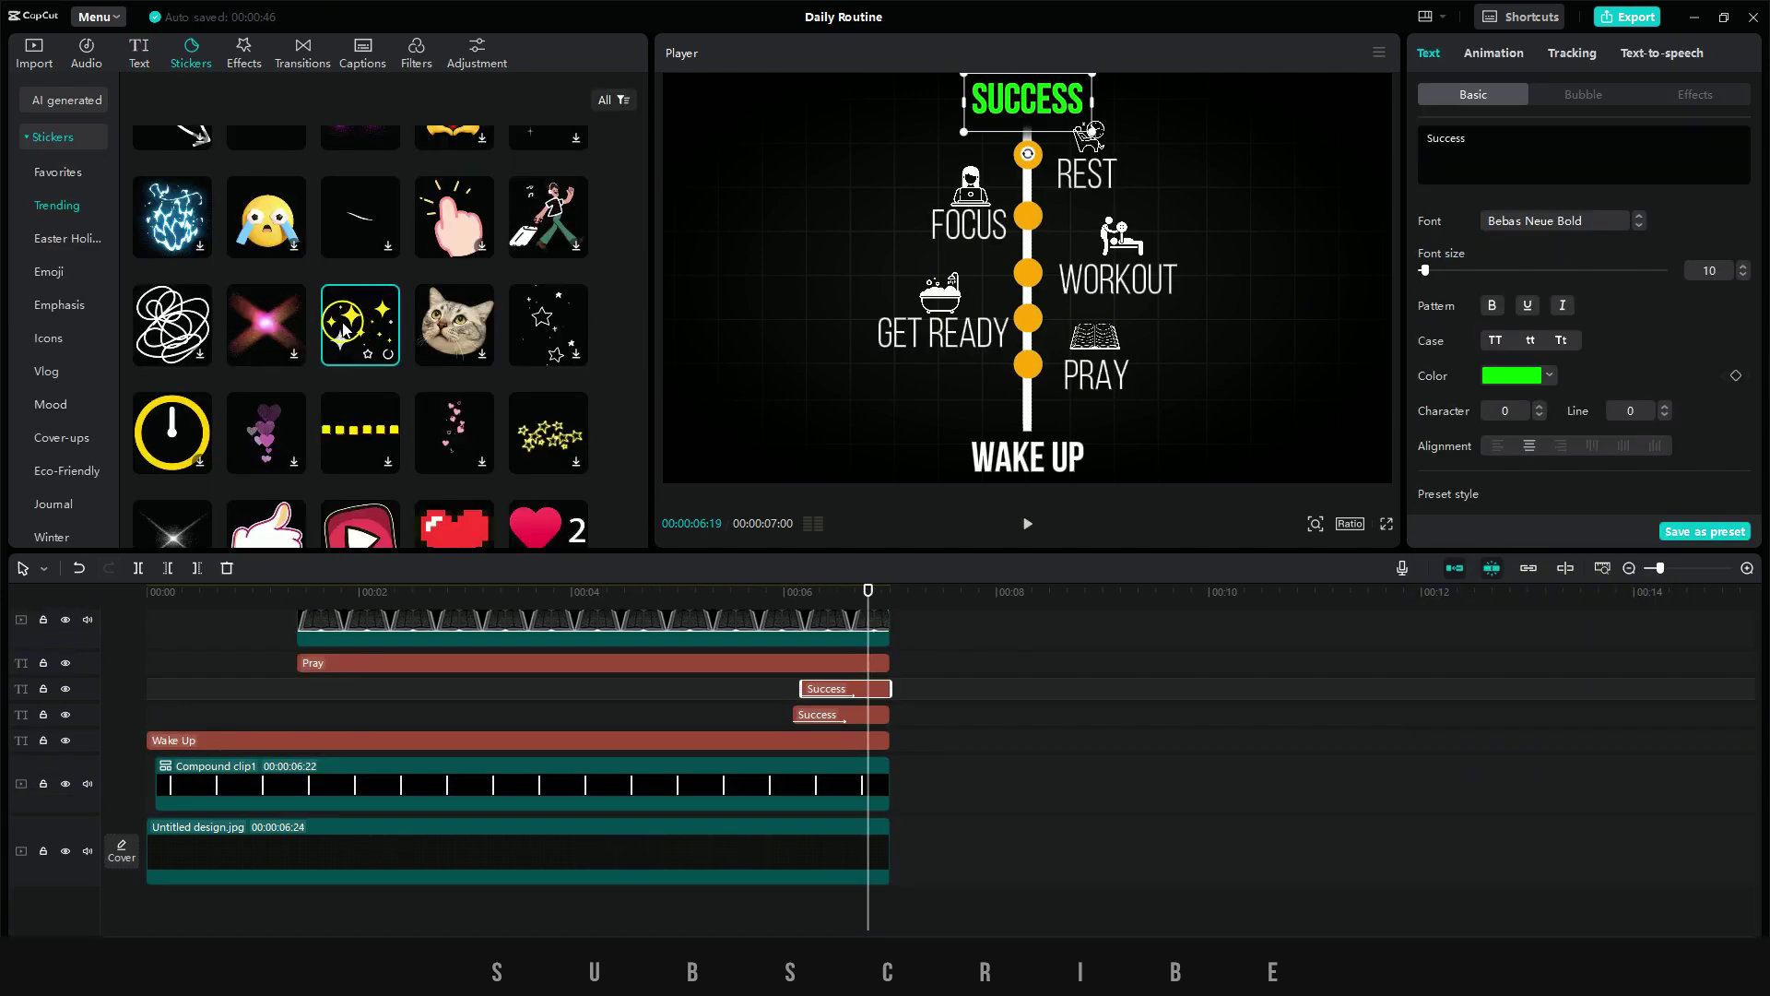
- Preview the yellow sparkle sticker from the Trending stickers
{"action": "left_click", "coordinate": [355, 327]}
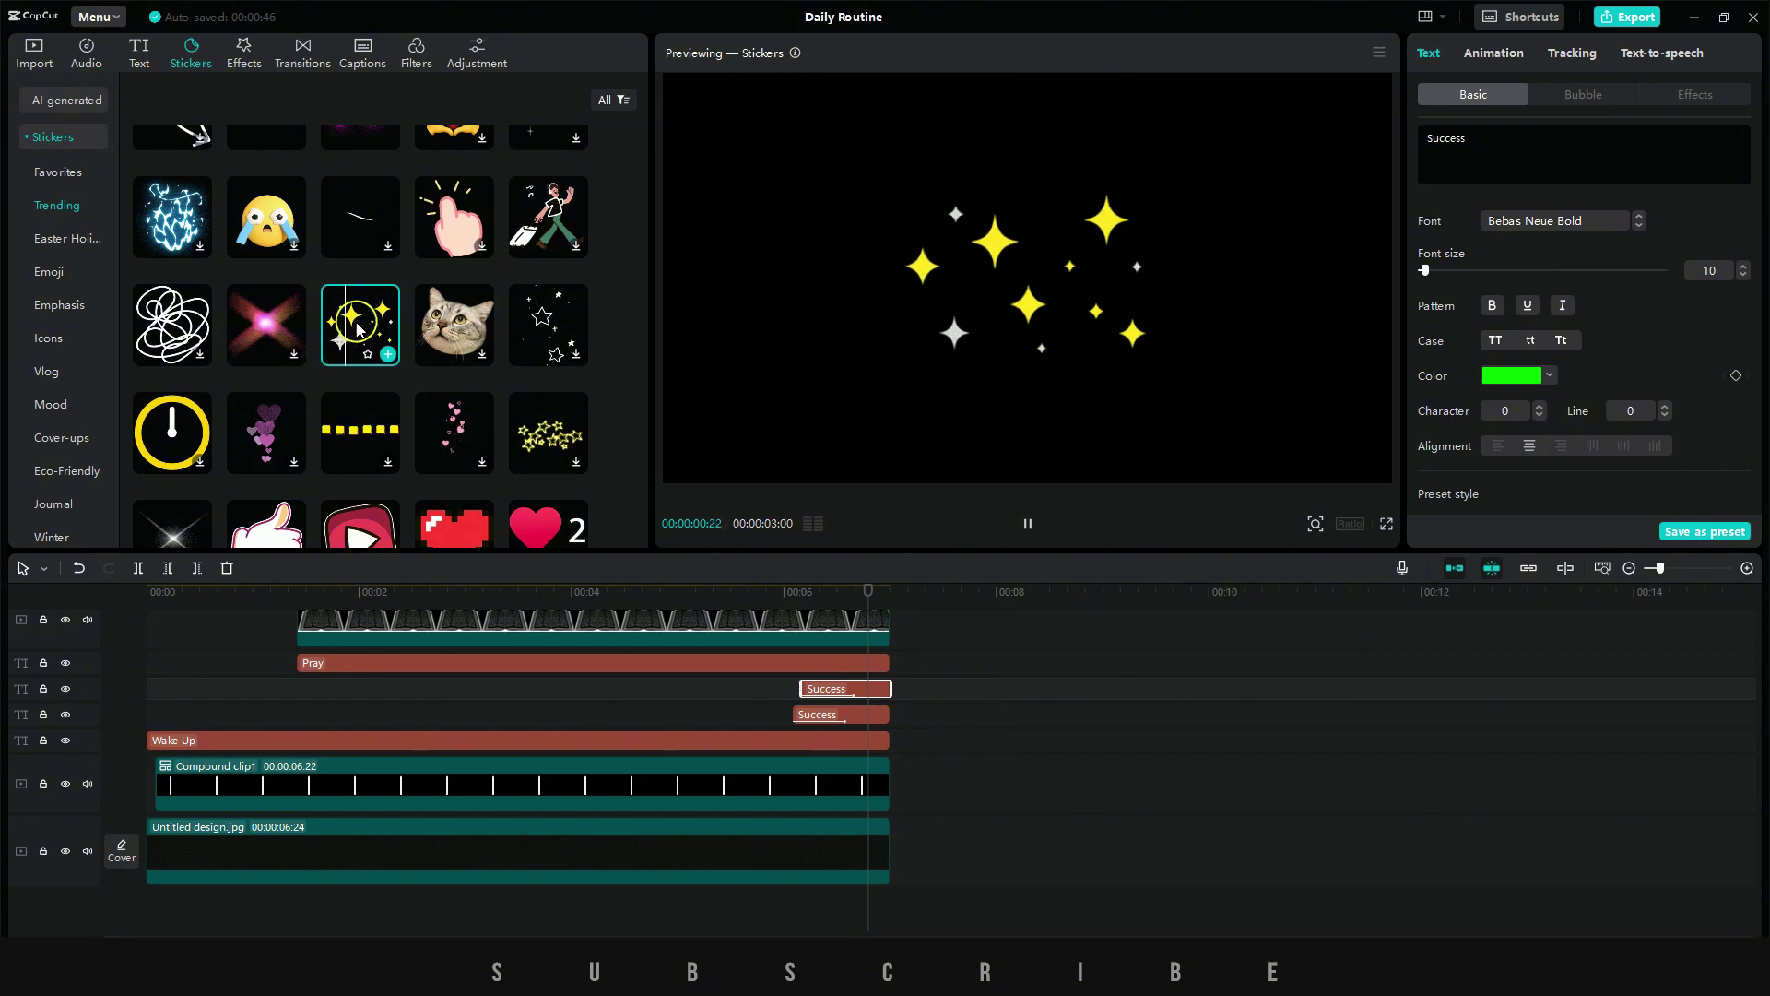
{"action": "scroll", "coordinate": [356, 332], "scroll_direction": "down", "scroll_amount": 2}
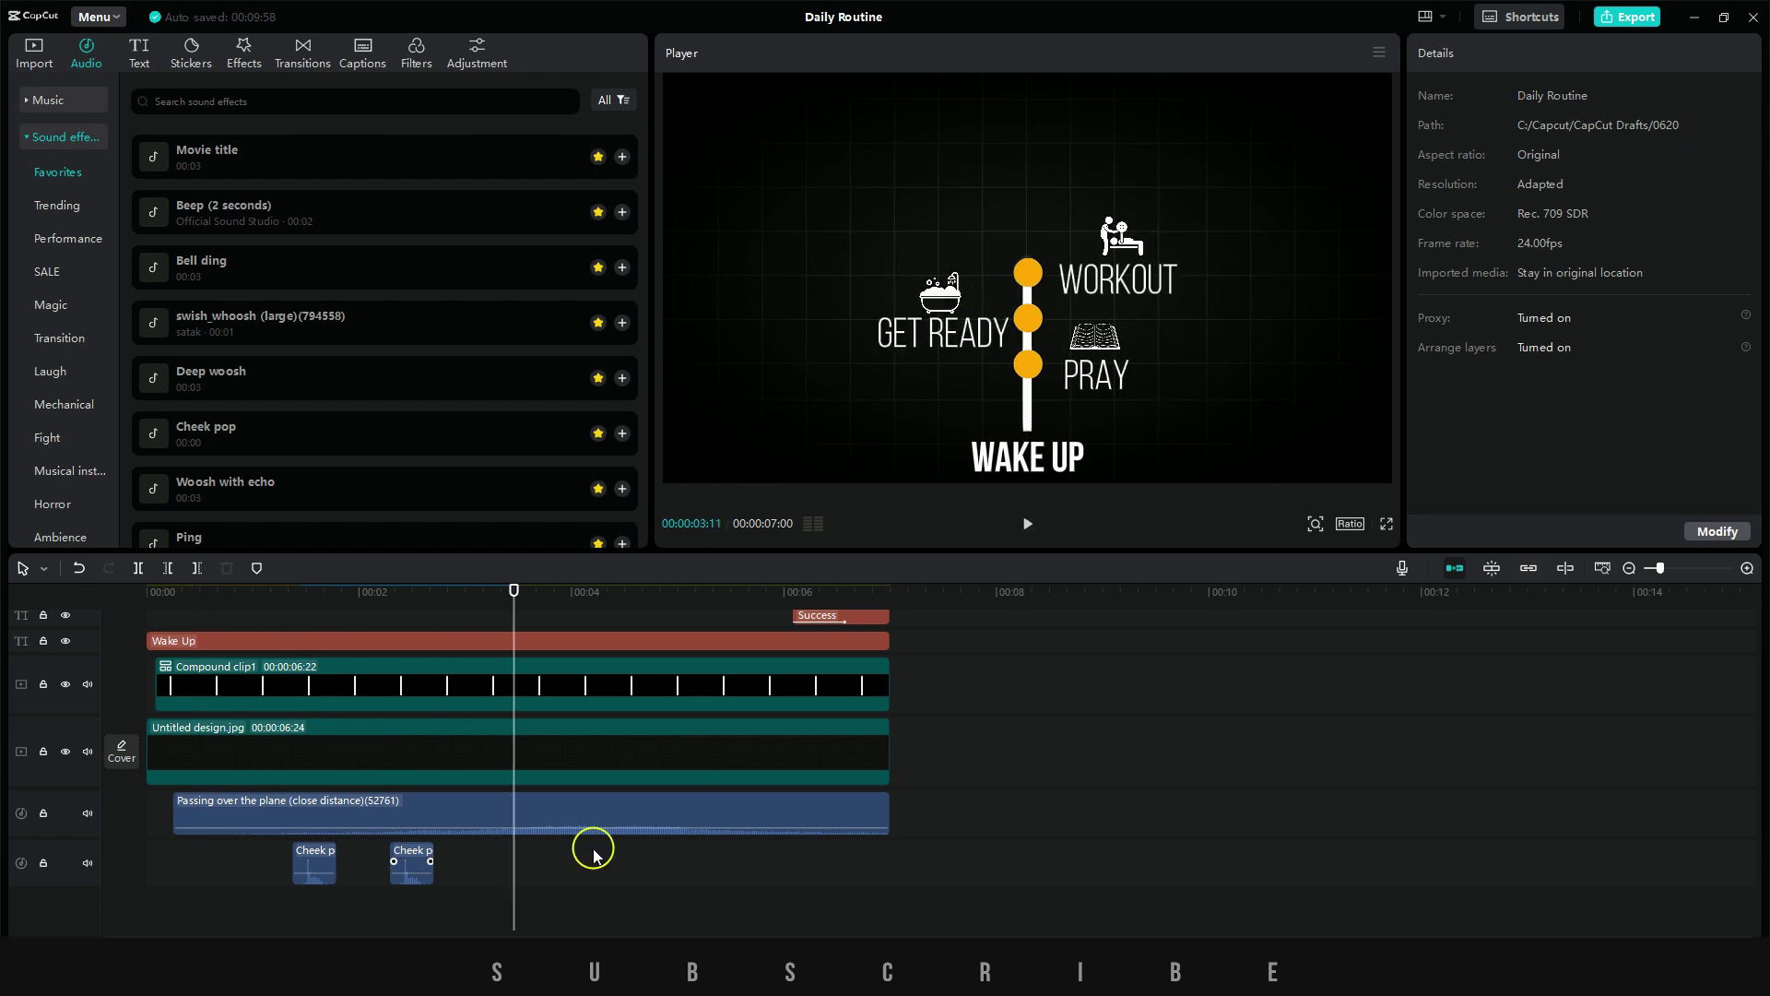
- Paste copies of the "Cheek pop" sound effect at about 3.2 seconds and where the remaining labels appear
{"action": "key", "text": "ctrl+v"}
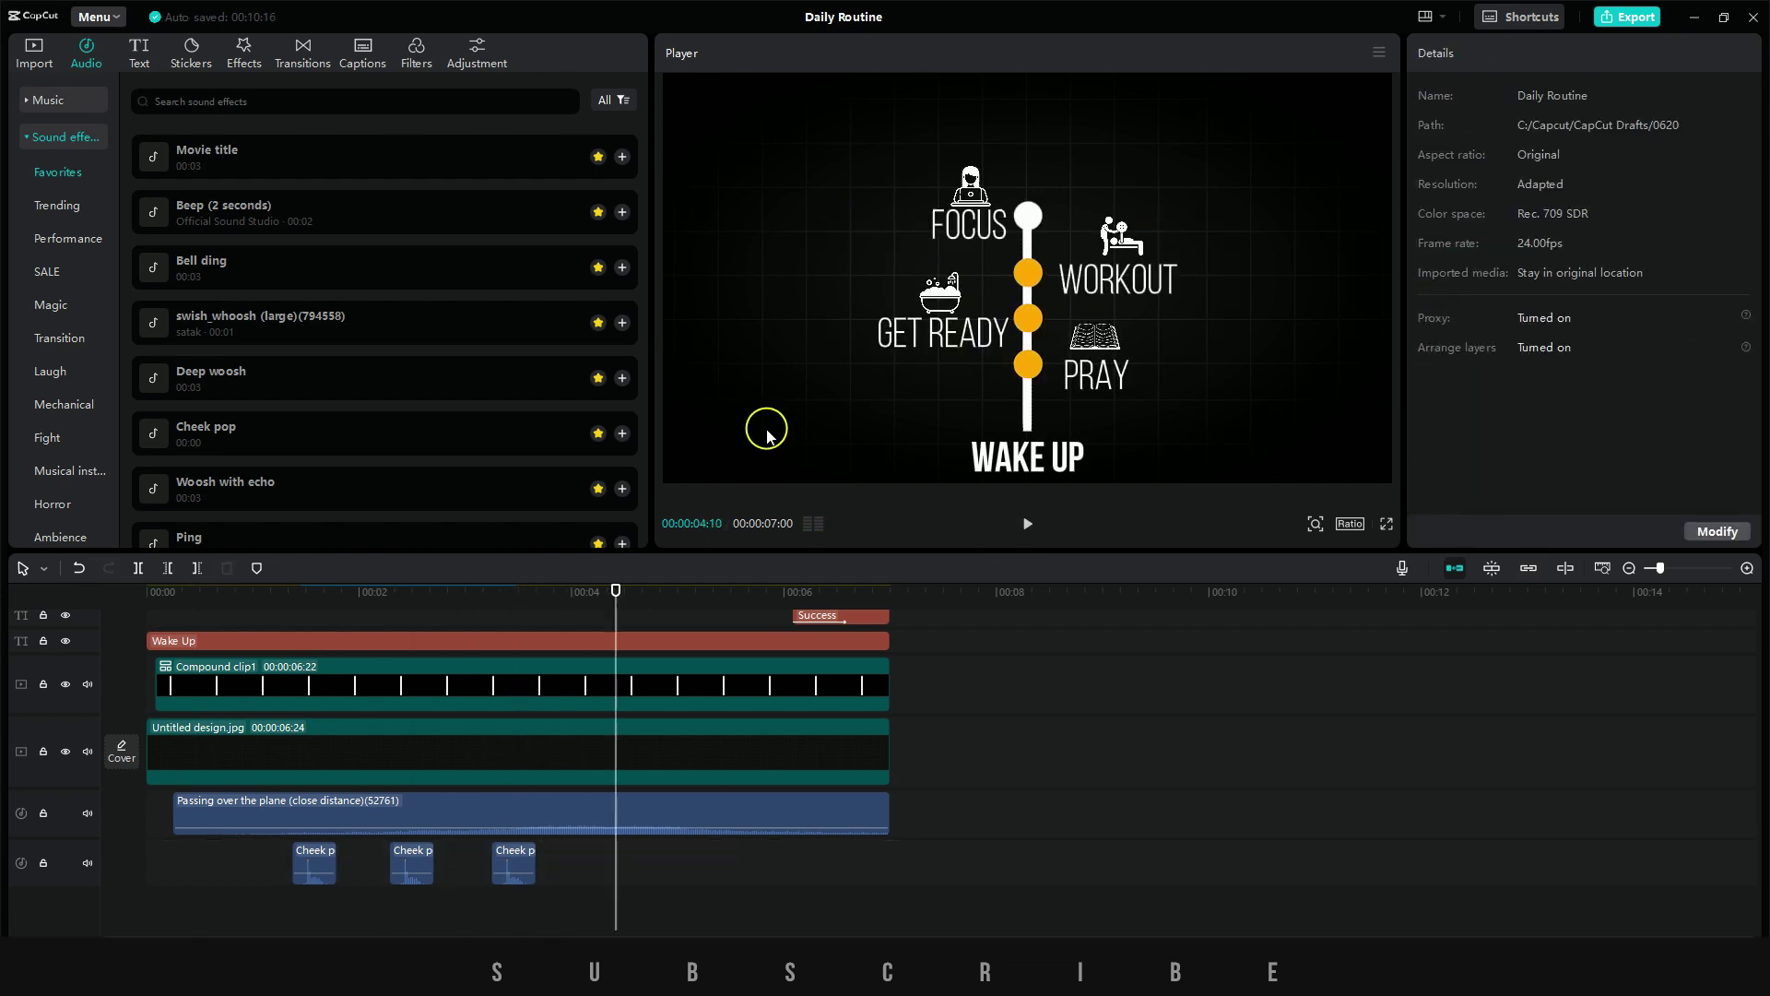
{"action": "key", "text": "ctrl+v"}
{"action": "key", "text": "ctrl+v"}
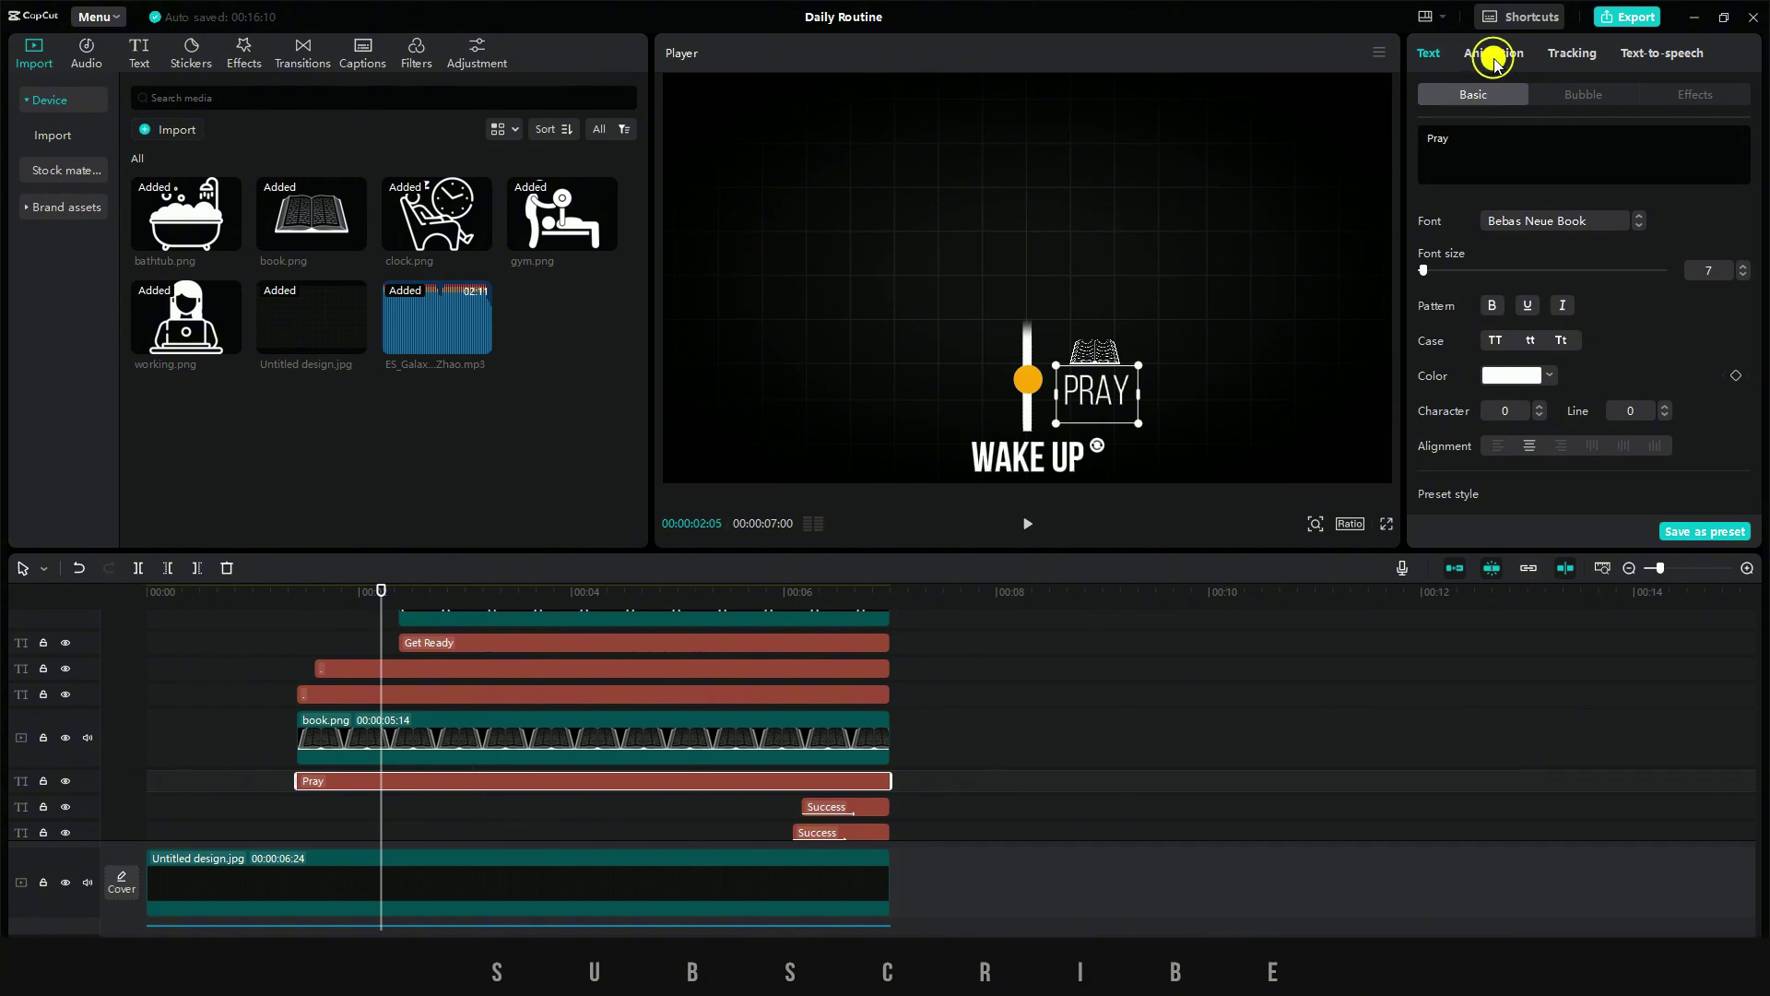
- Apply the Bounce In entrance animation to the "Pray", "Get Ready", and "Workout" text clips
{"action": "left_click", "coordinate": [1494, 61]}
{"action": "scroll", "coordinate": [1528, 403], "scroll_direction": "down", "scroll_amount": 1}
{"action": "left_click", "coordinate": [1529, 403]}
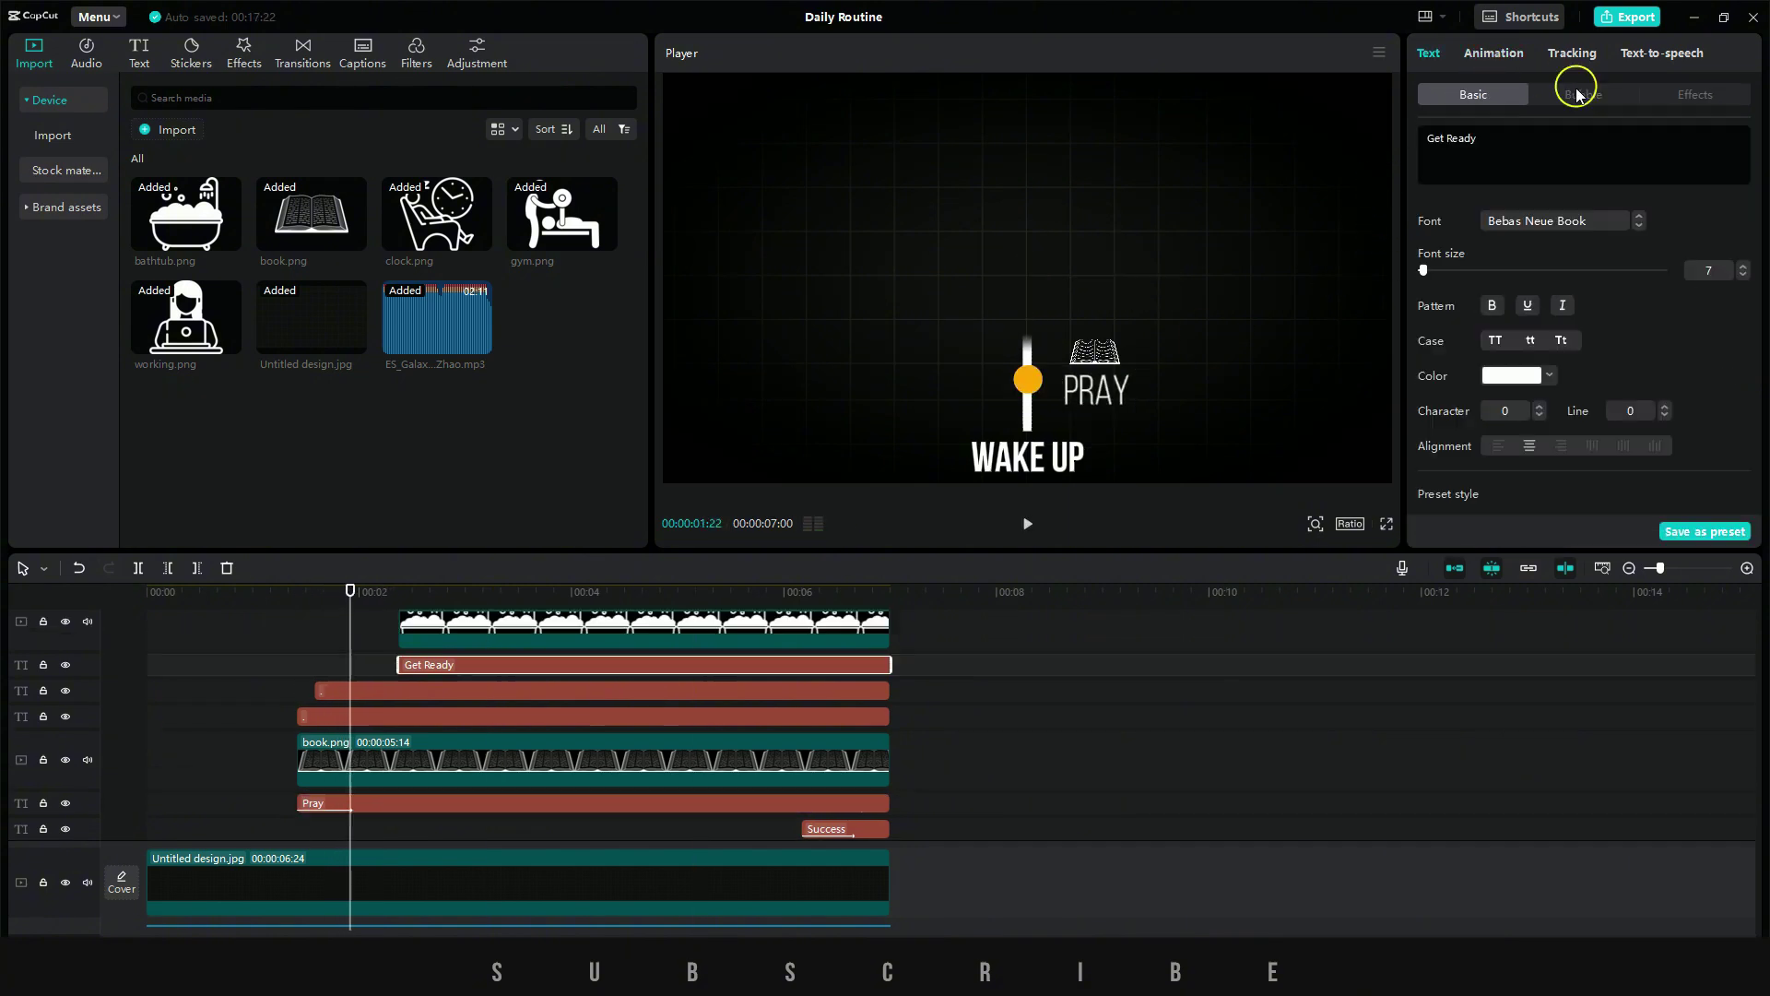
{"action": "left_click", "coordinate": [1508, 56]}
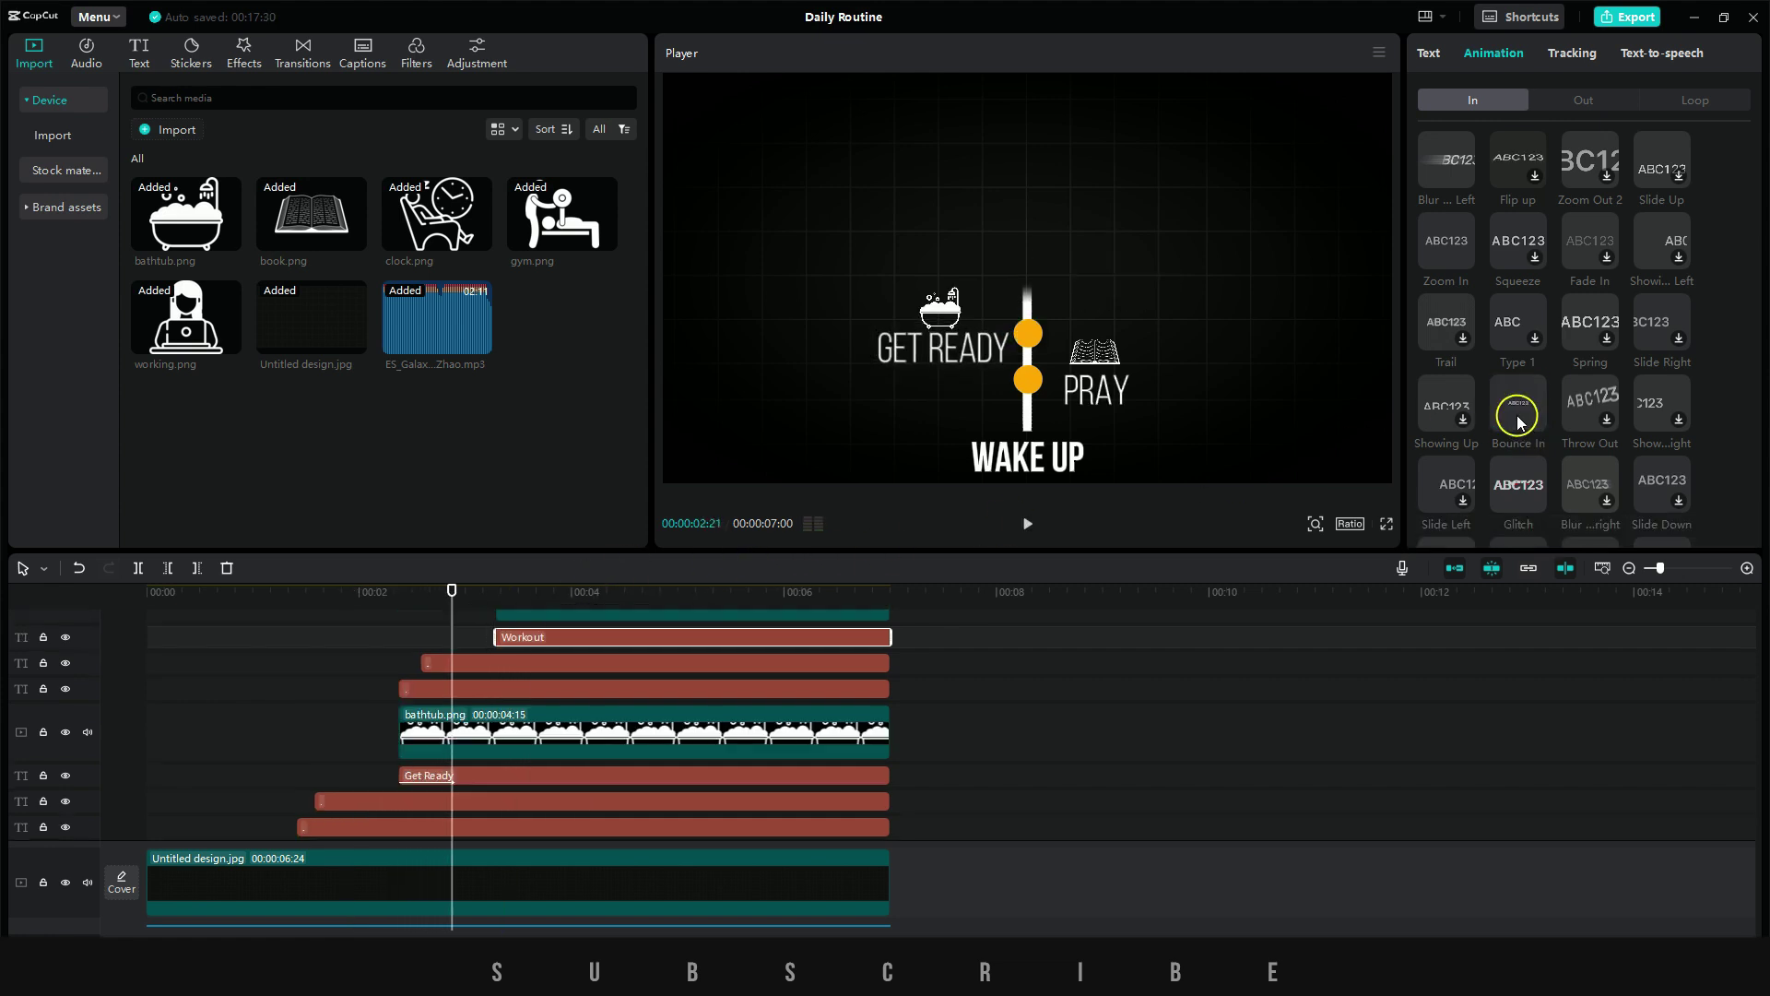
{"action": "left_click", "coordinate": [1514, 406]}
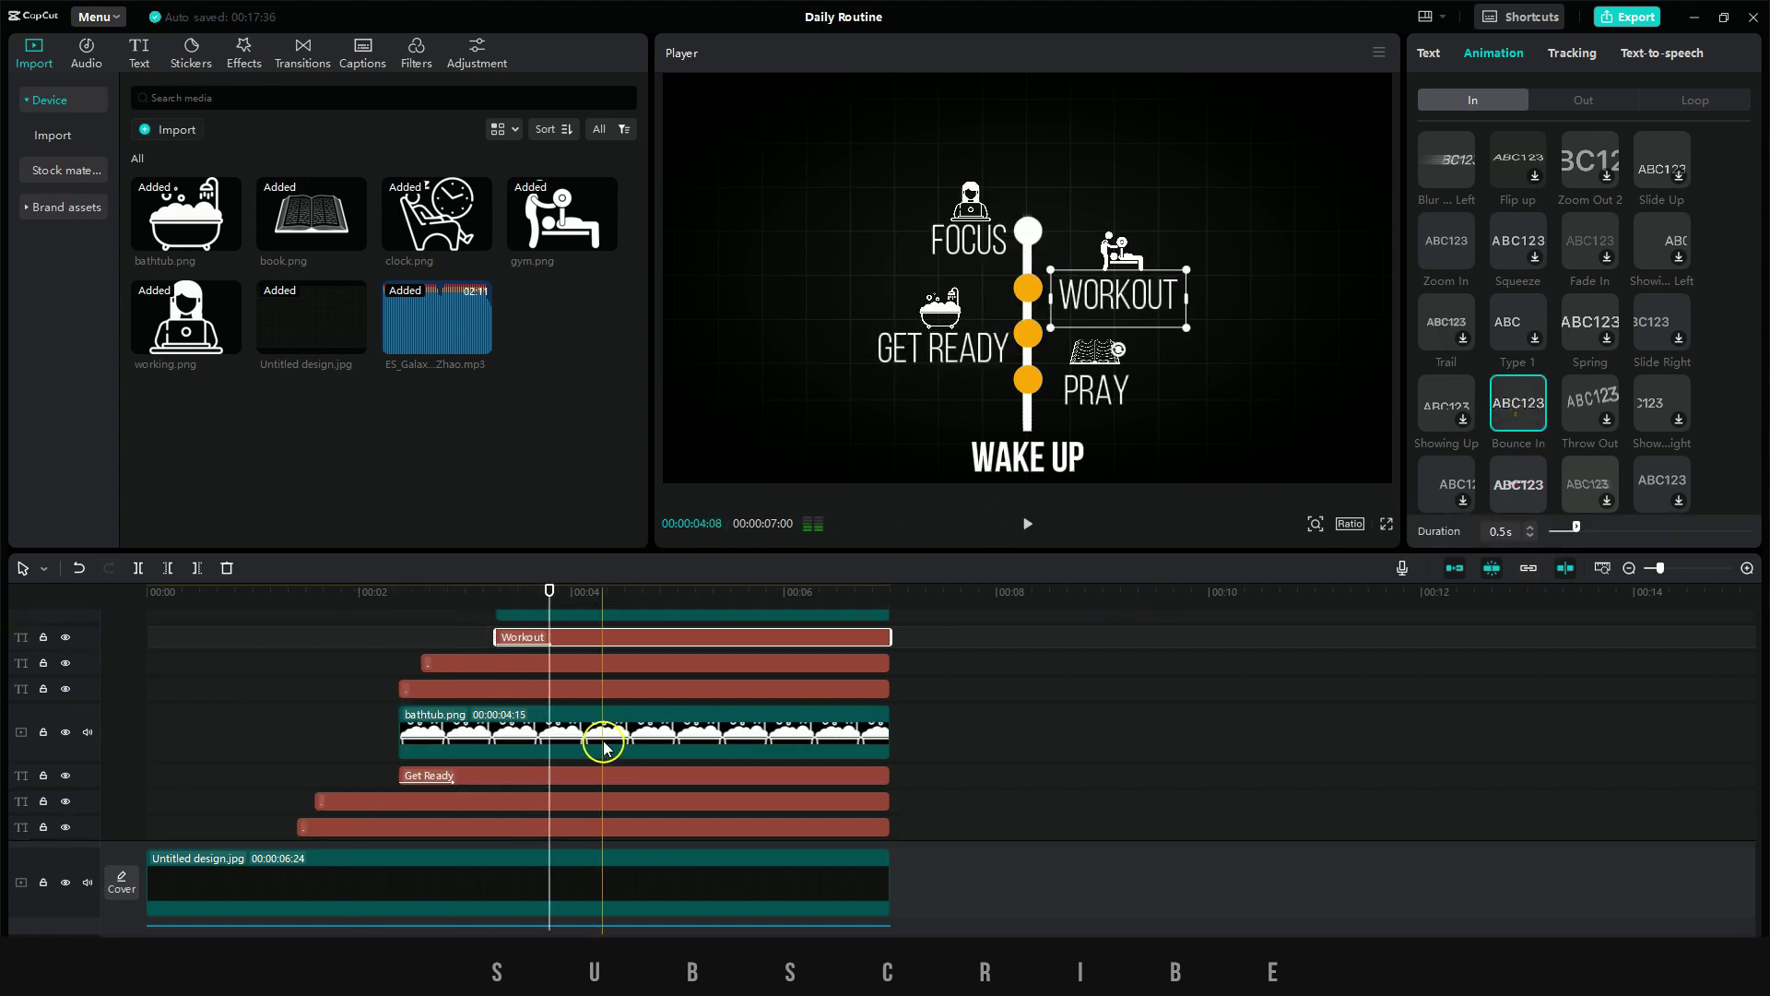
- Apply the Bounce In entrance animation to the "Focus" and "Rest" text clips
{"action": "scroll", "coordinate": [604, 745], "scroll_direction": "up", "scroll_amount": 4}
{"action": "left_click", "coordinate": [646, 697]}
{"action": "left_click", "coordinate": [1508, 56]}
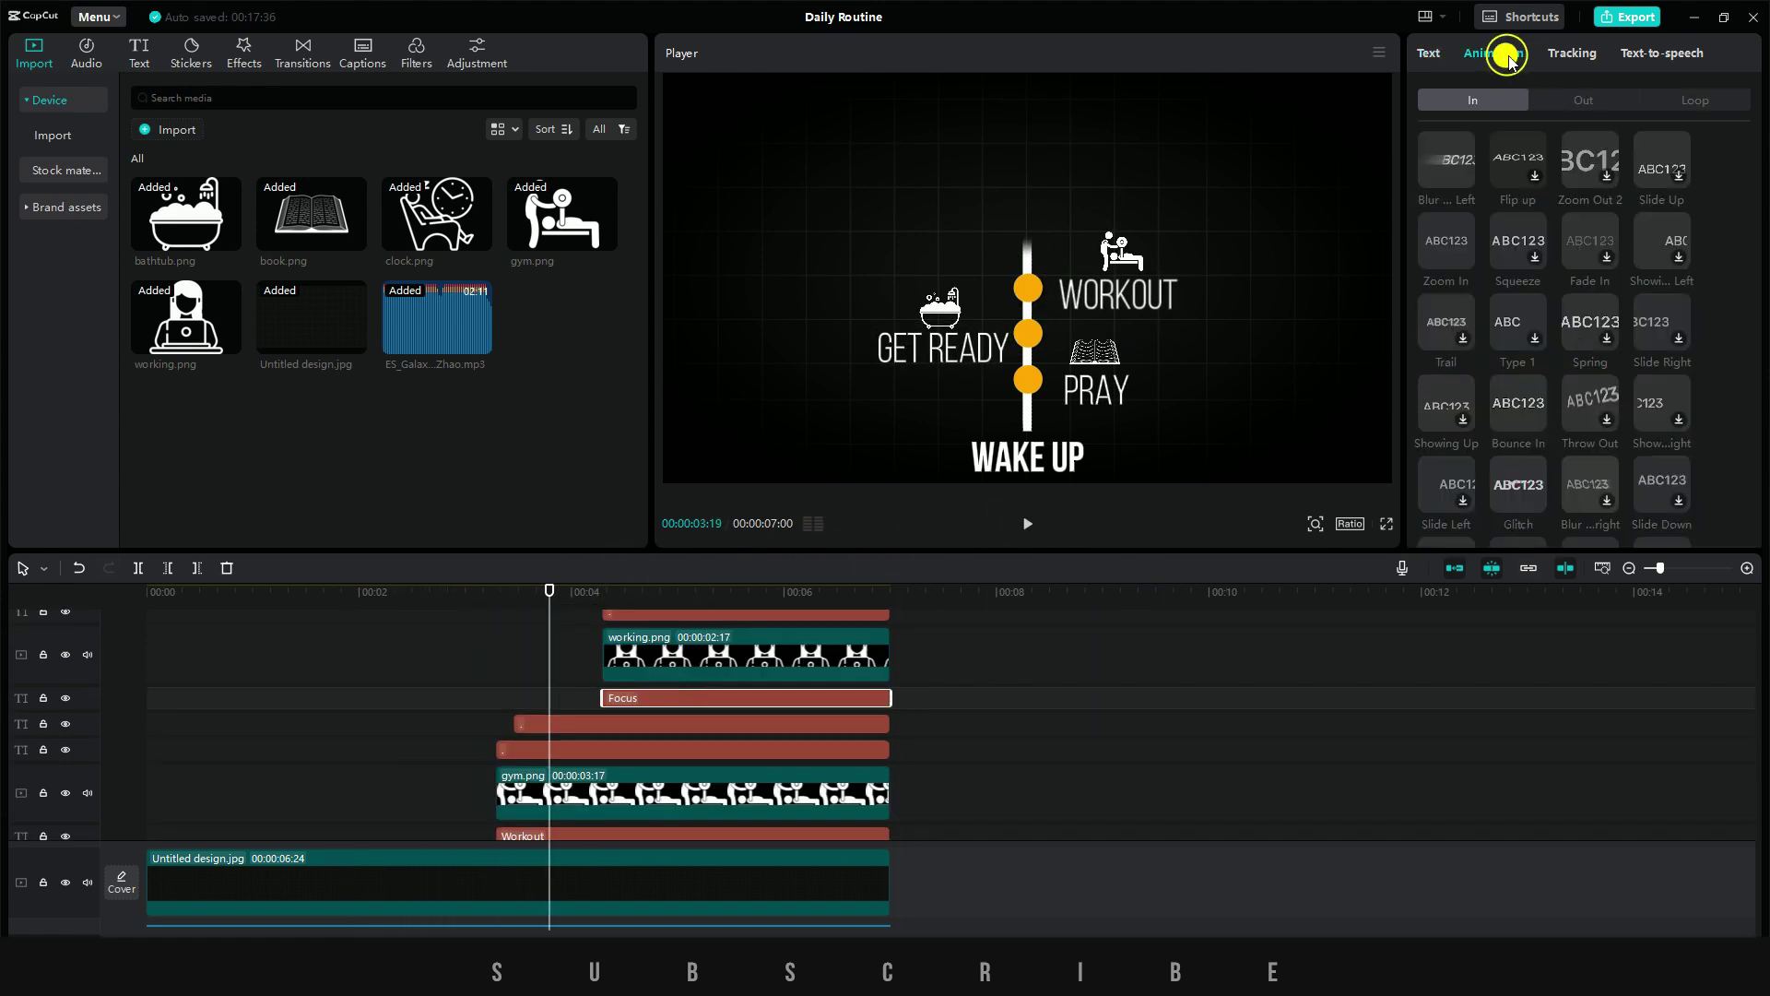
{"action": "left_click", "coordinate": [1521, 417]}
{"action": "scroll", "coordinate": [737, 735], "scroll_direction": "up", "scroll_amount": 3}
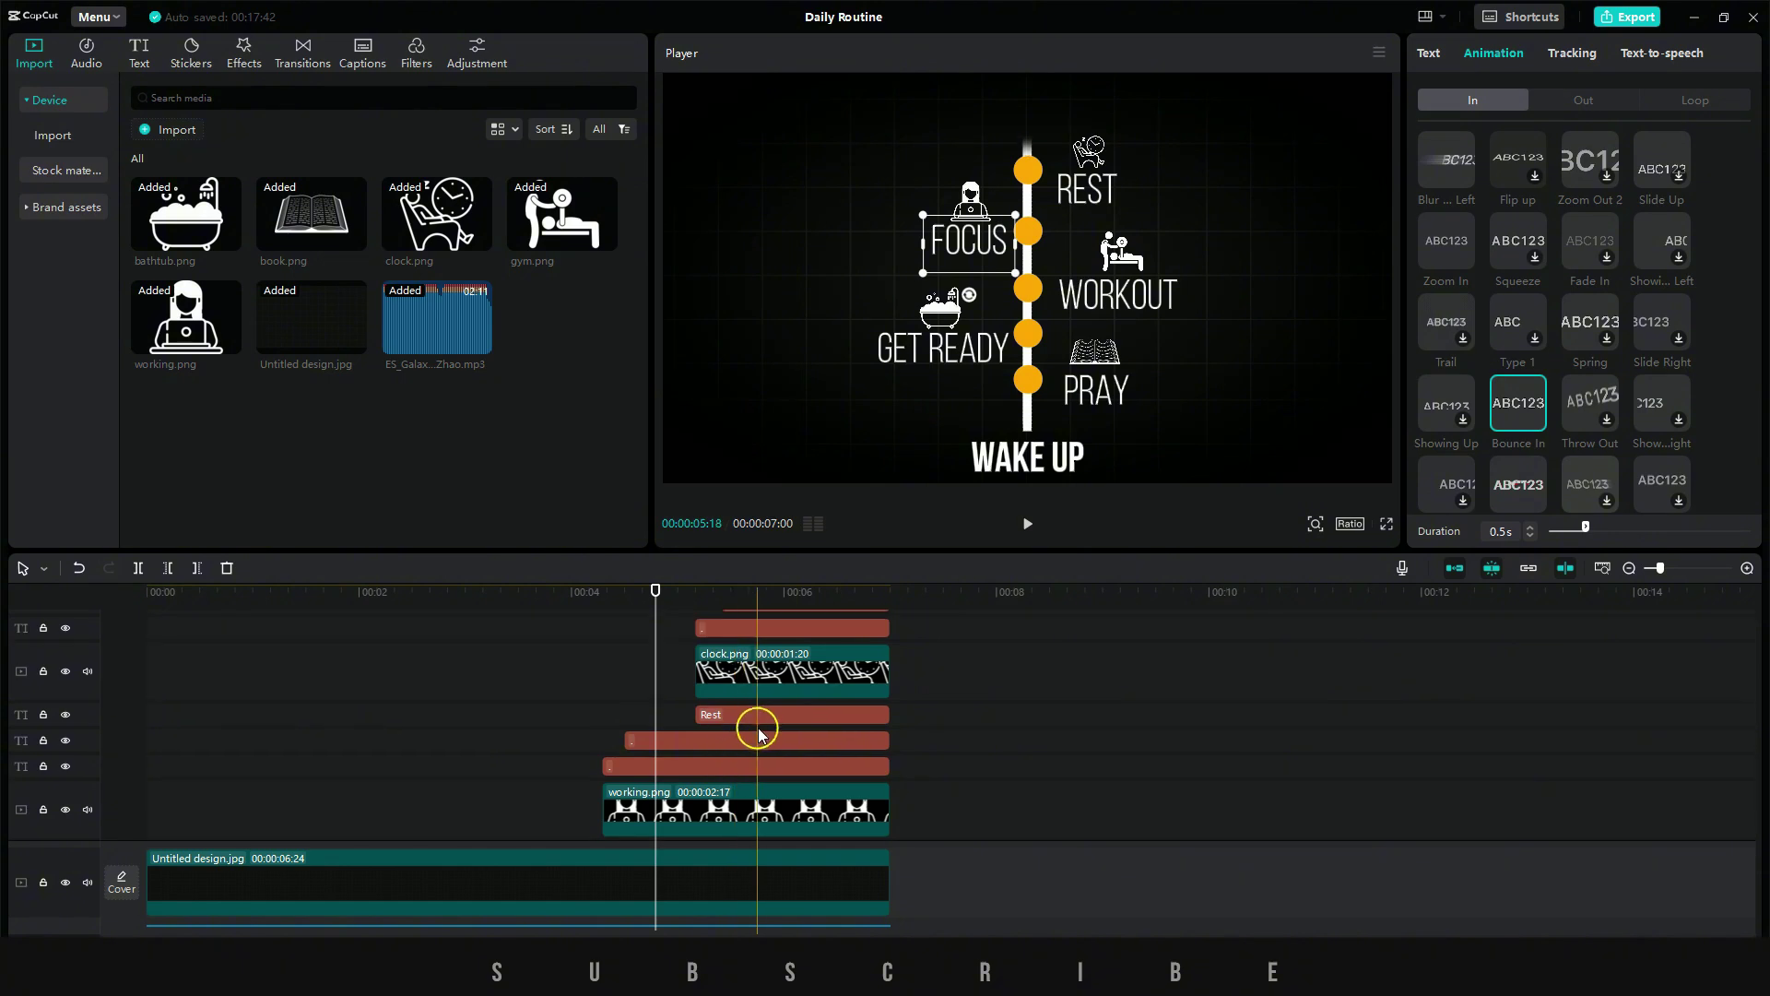
{"action": "left_click", "coordinate": [757, 718]}
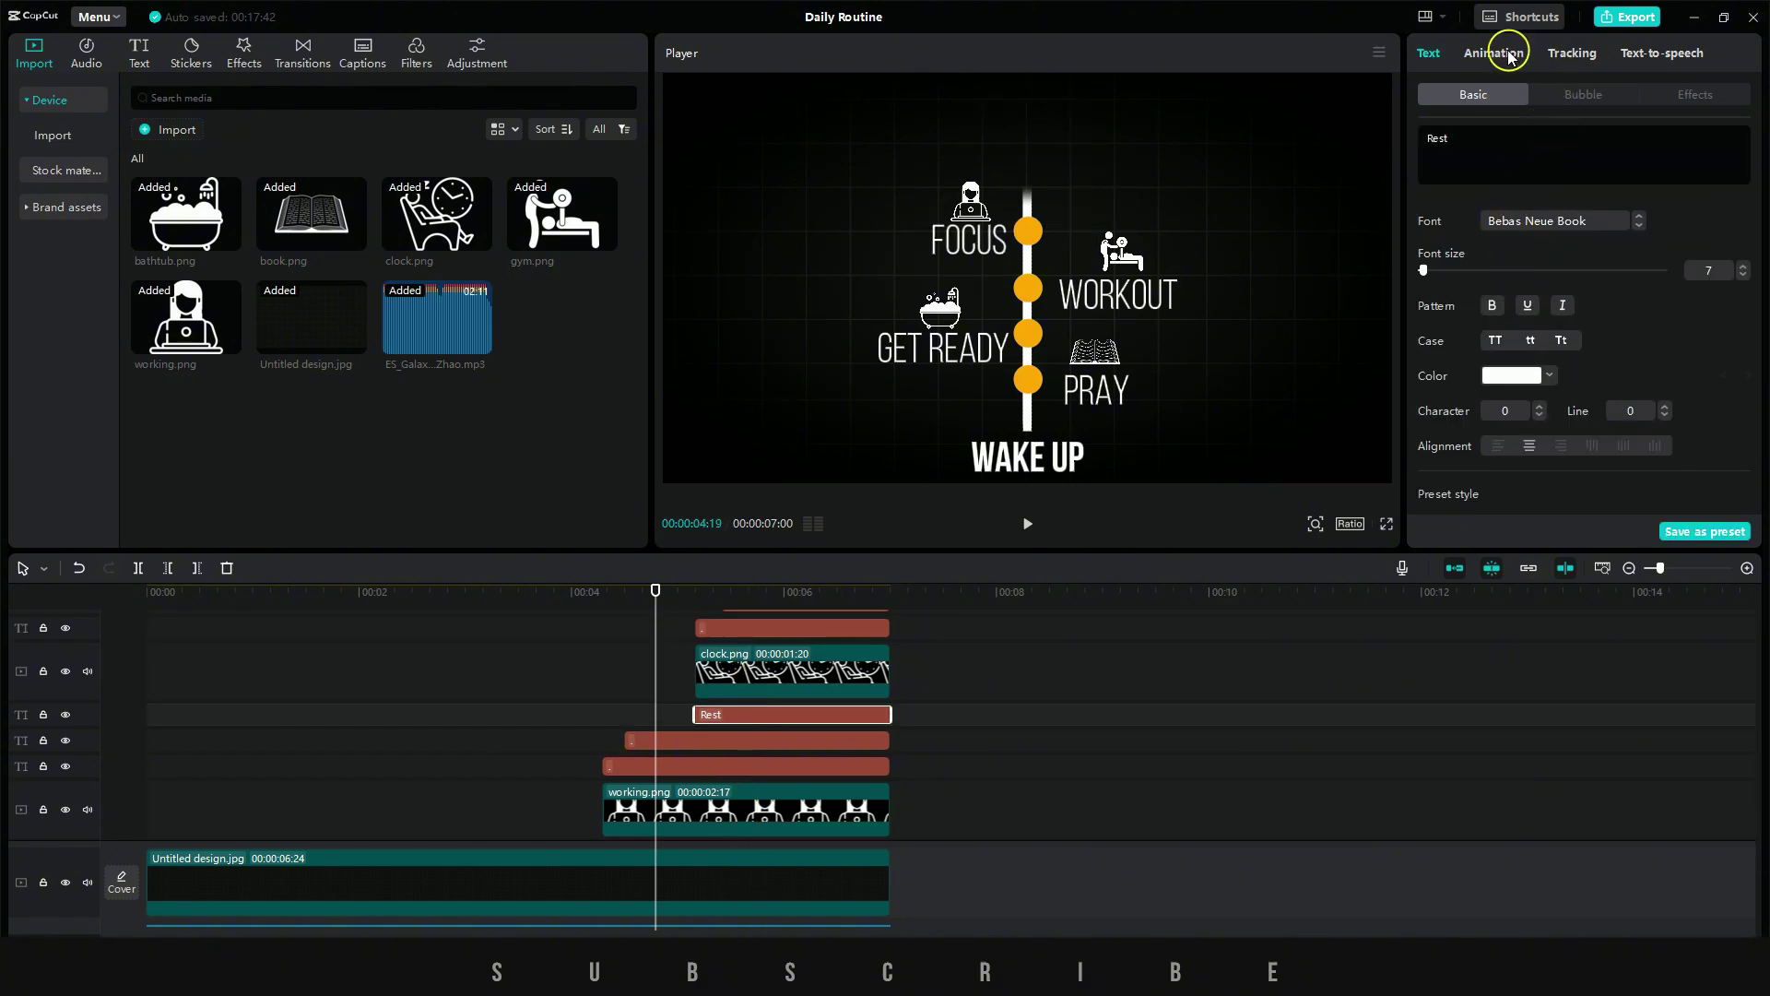
{"action": "left_click", "coordinate": [1509, 55]}
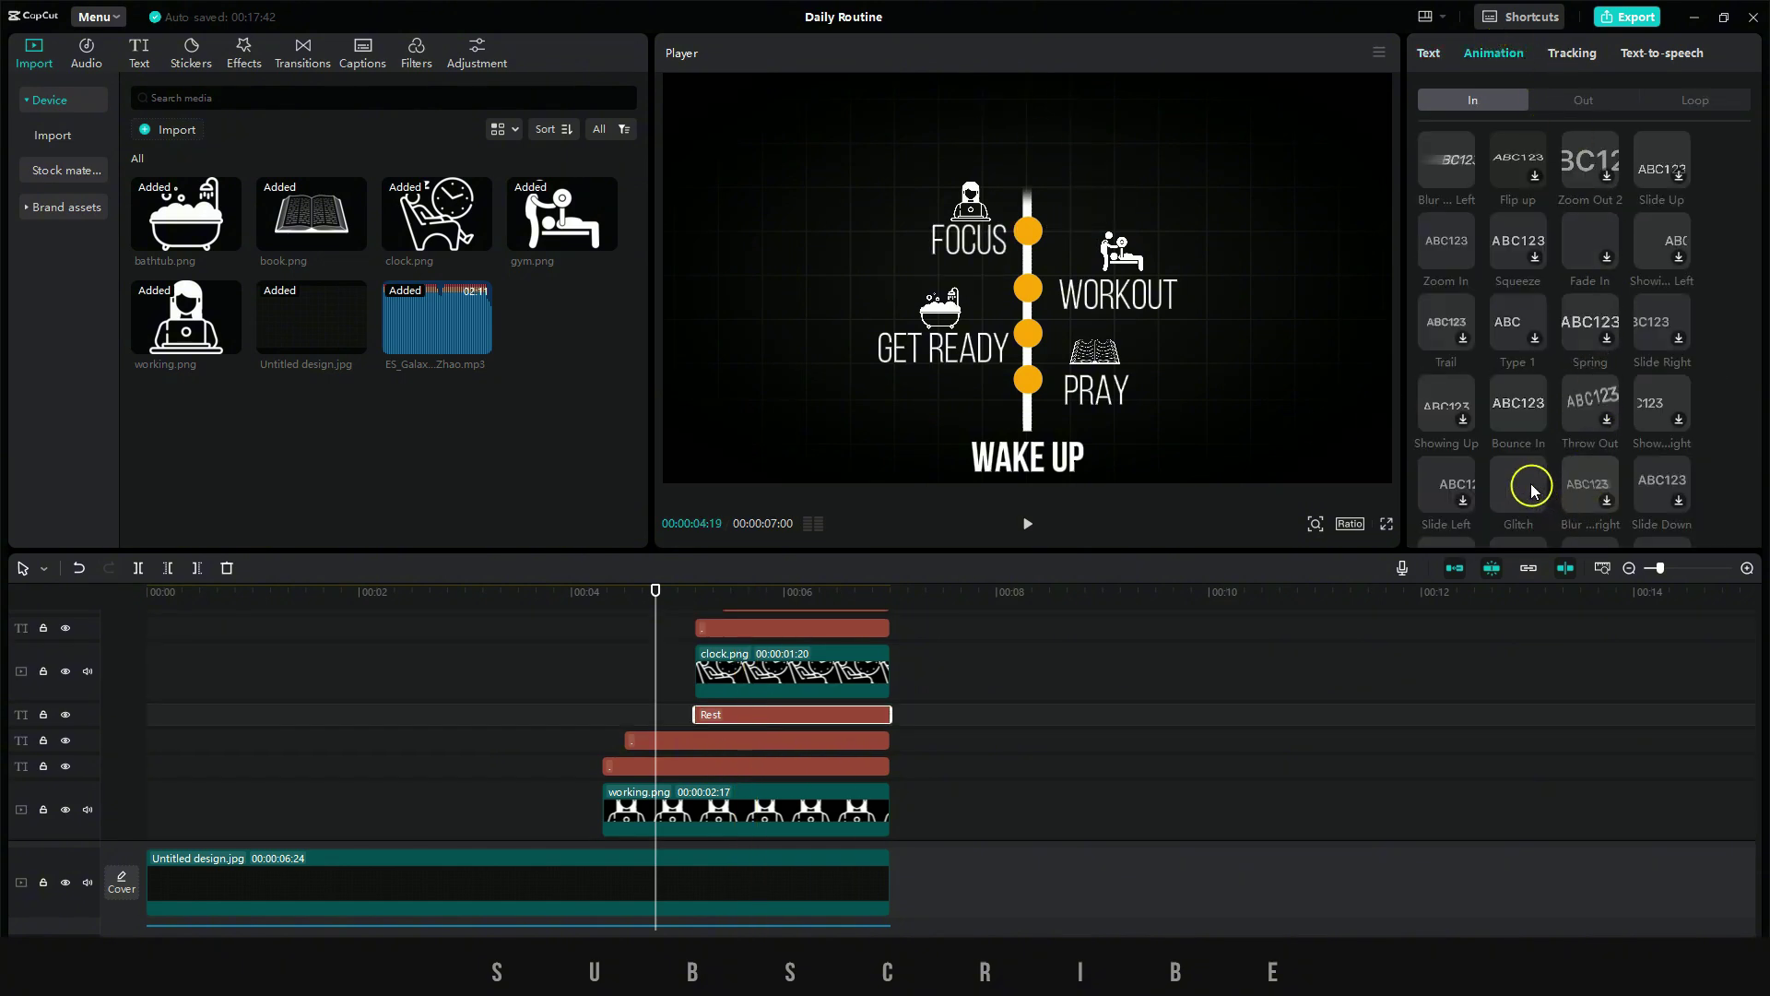
{"action": "left_click", "coordinate": [1521, 416]}
- Apply the Zoom In entrance animation to the clock.png and working.png clips, with a 0.2 s duration on clock.png
{"action": "scroll", "coordinate": [811, 645], "scroll_direction": "up", "scroll_amount": 2}
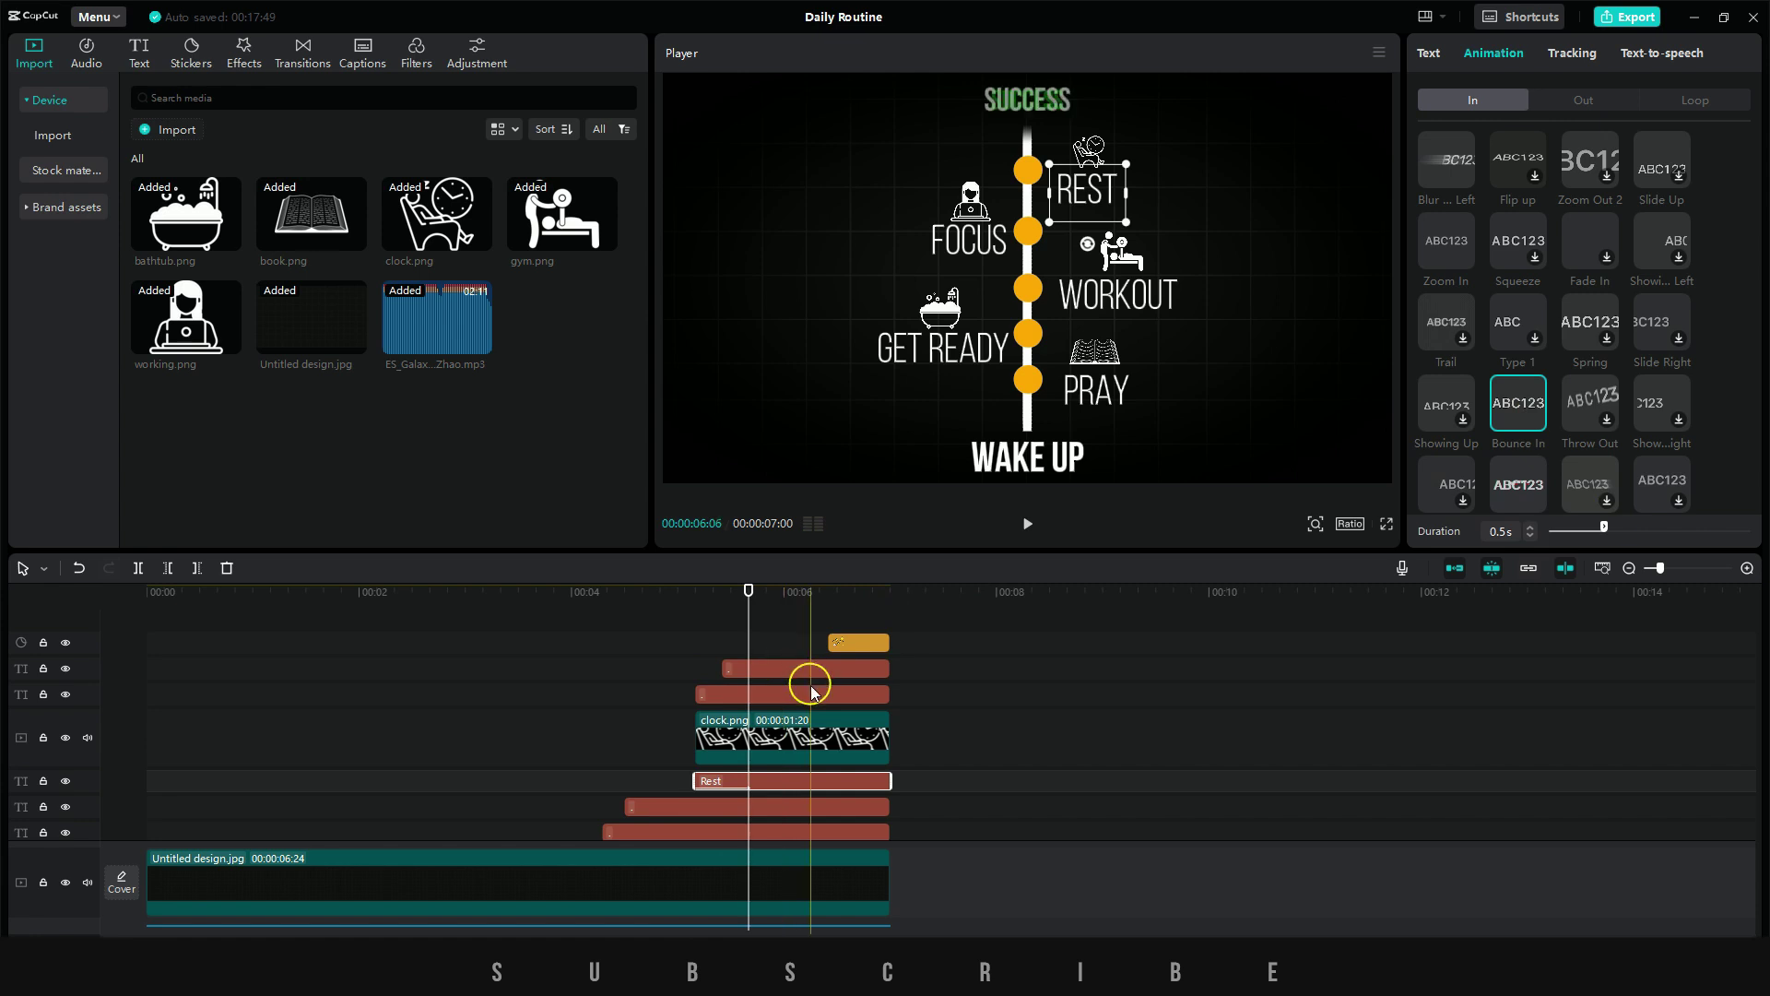
{"action": "left_click", "coordinate": [817, 738]}
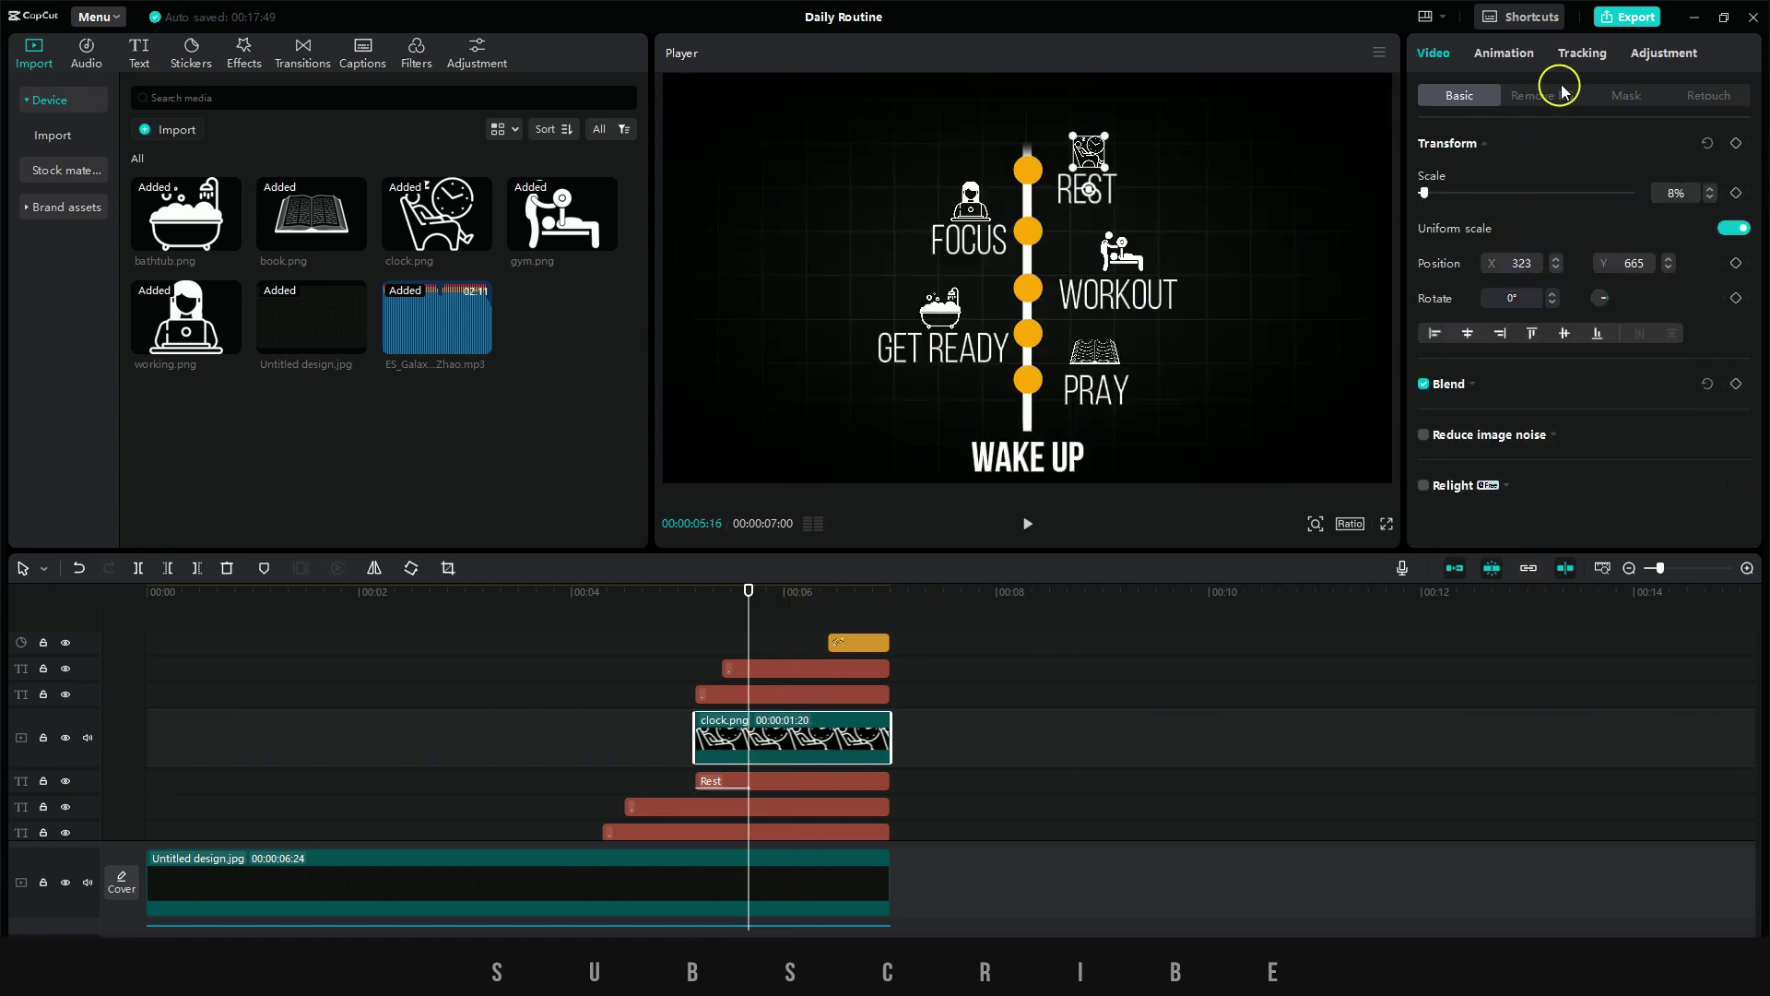
{"action": "left_click", "coordinate": [1516, 55]}
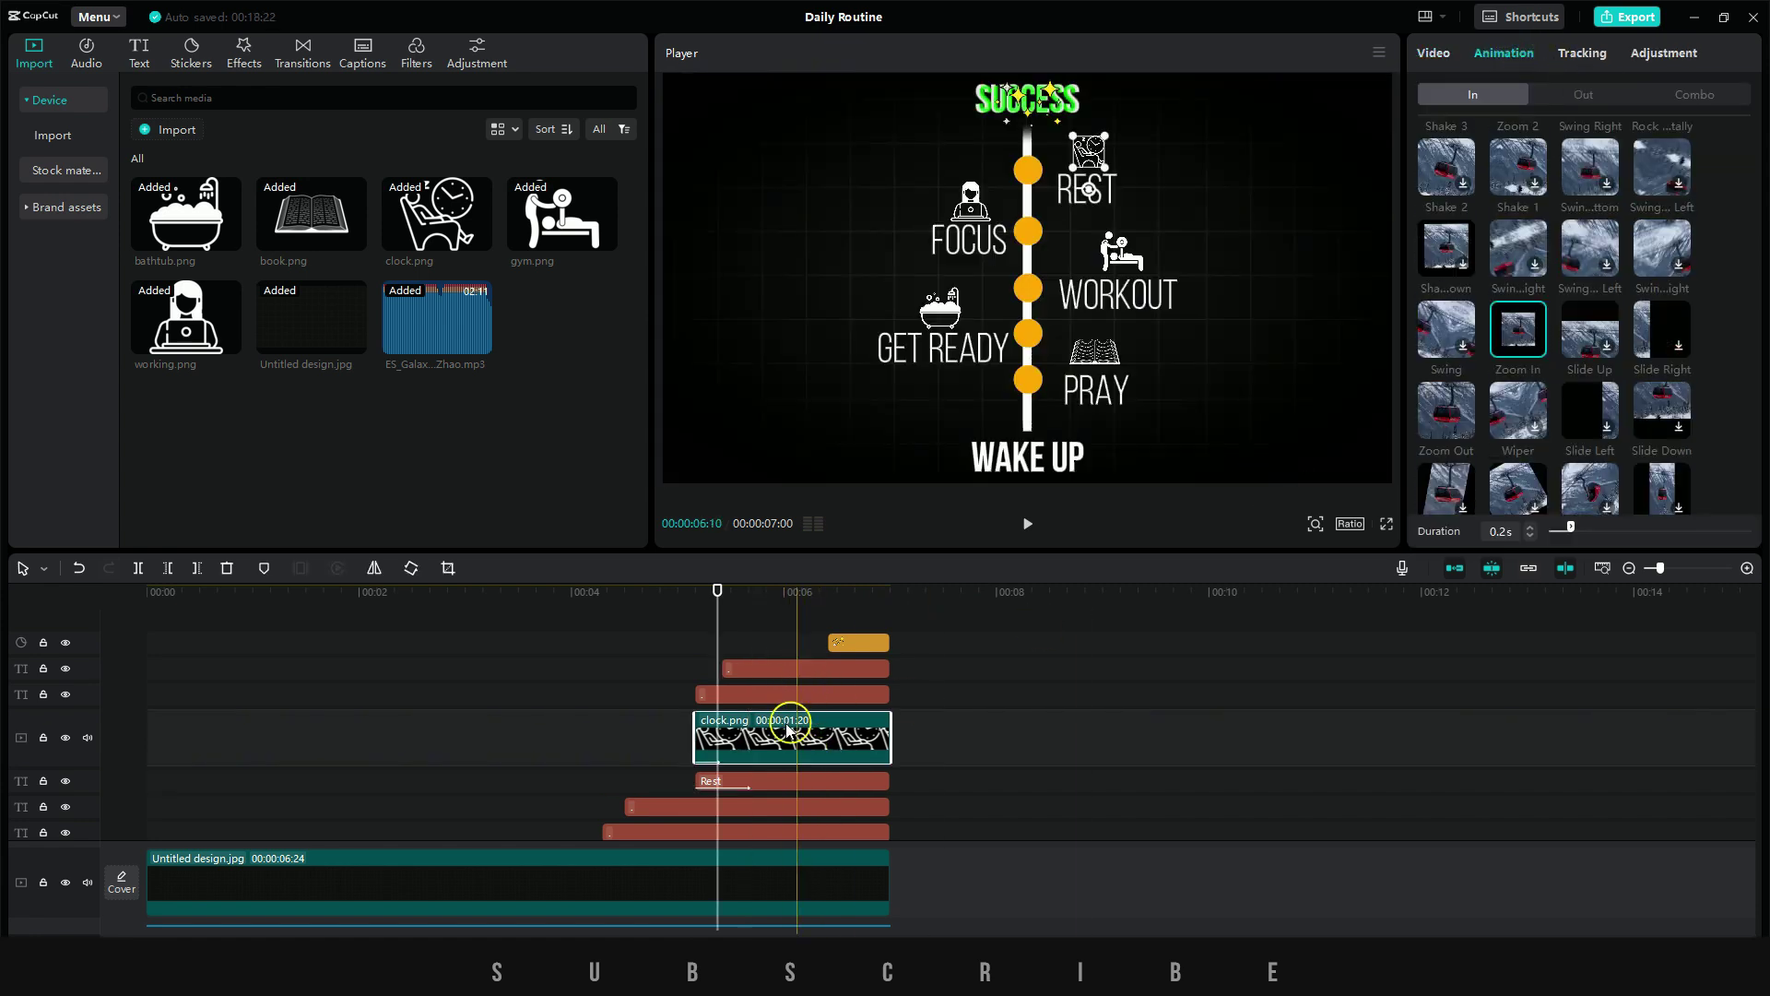
{"action": "scroll", "coordinate": [735, 764], "scroll_direction": "down", "scroll_amount": 3}
{"action": "left_click", "coordinate": [736, 679]}
{"action": "left_click", "coordinate": [1526, 343]}
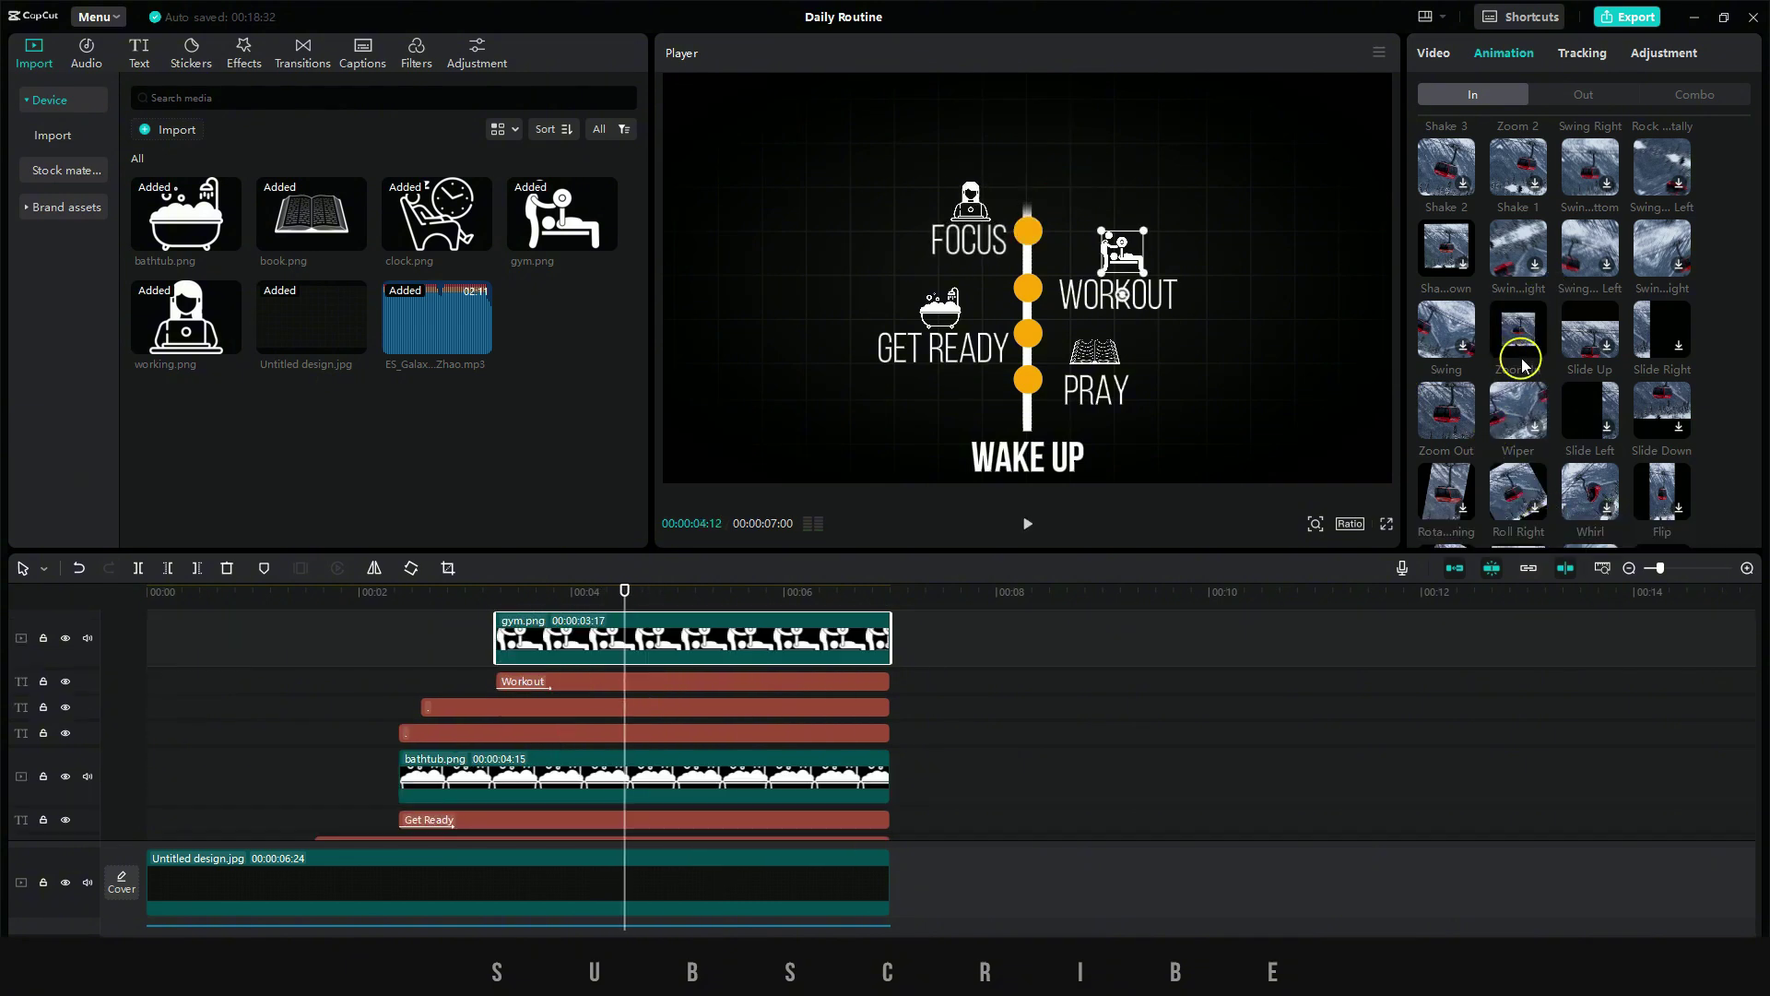
- Apply Zoom In to gym.png and set the Zoom In duration of bathtub.png to 0.2 s
{"action": "left_click", "coordinate": [1518, 343]}
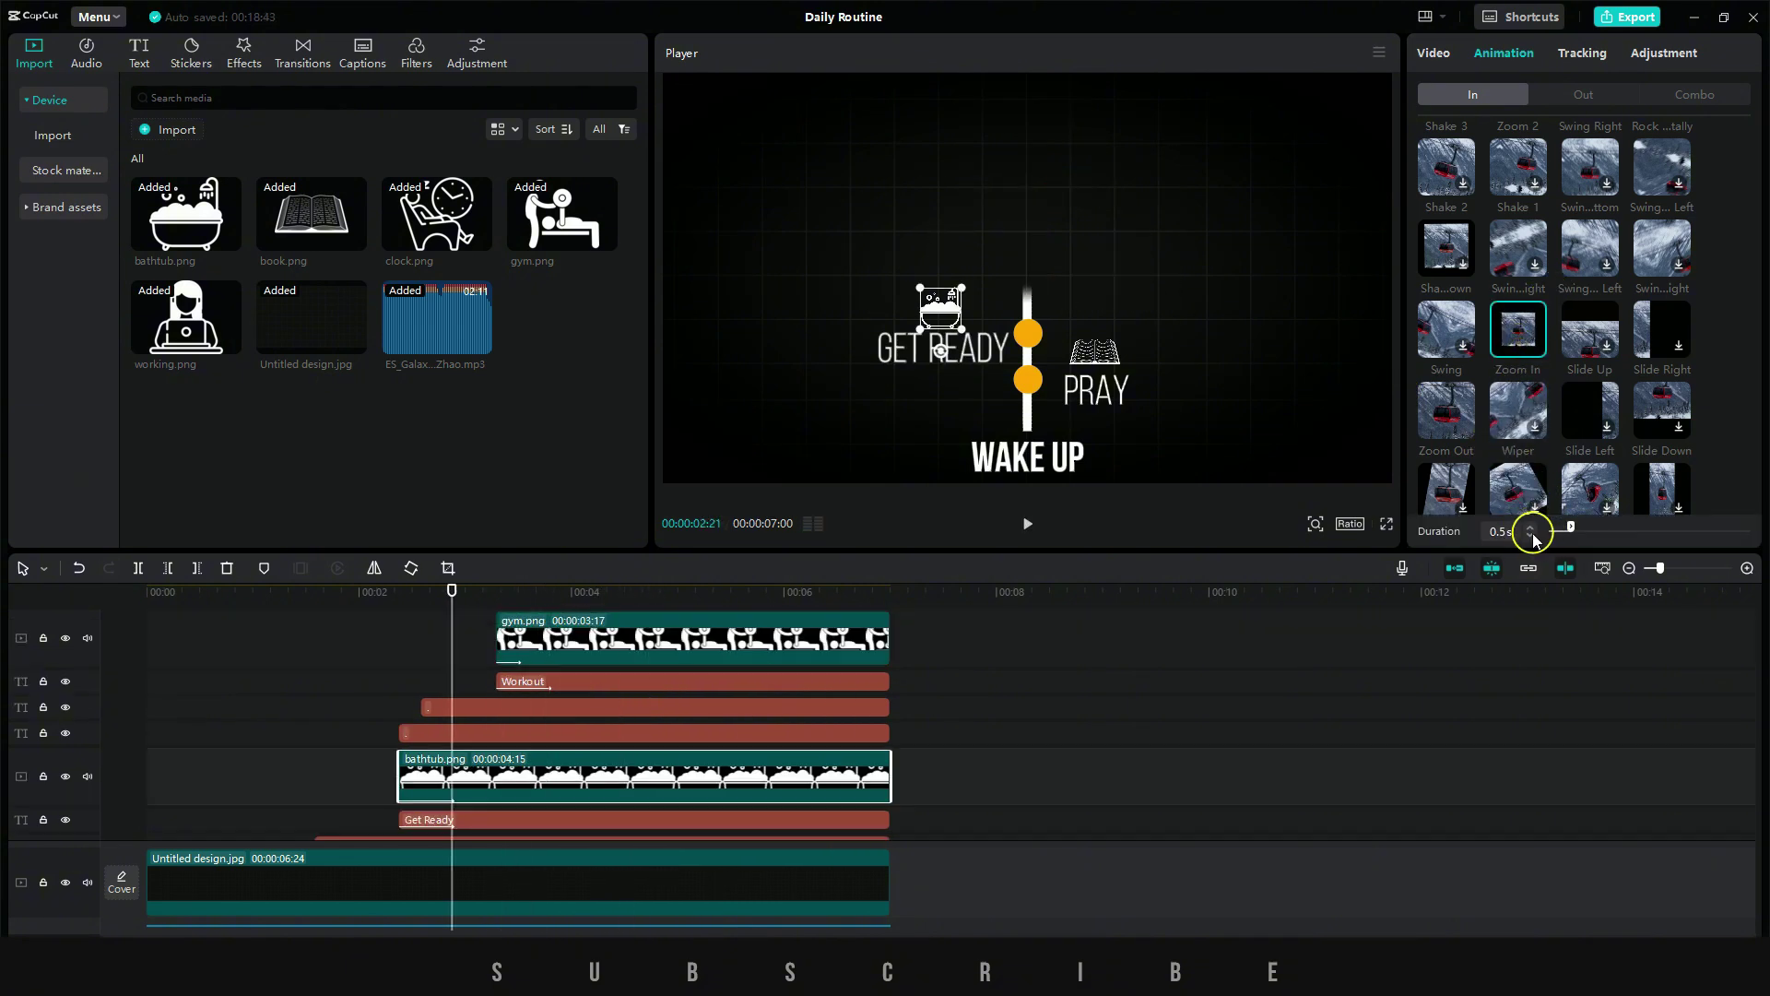
{"action": "left_click", "coordinate": [1531, 536]}
{"action": "left_click", "coordinate": [1530, 537]}
{"action": "left_click", "coordinate": [1530, 536]}
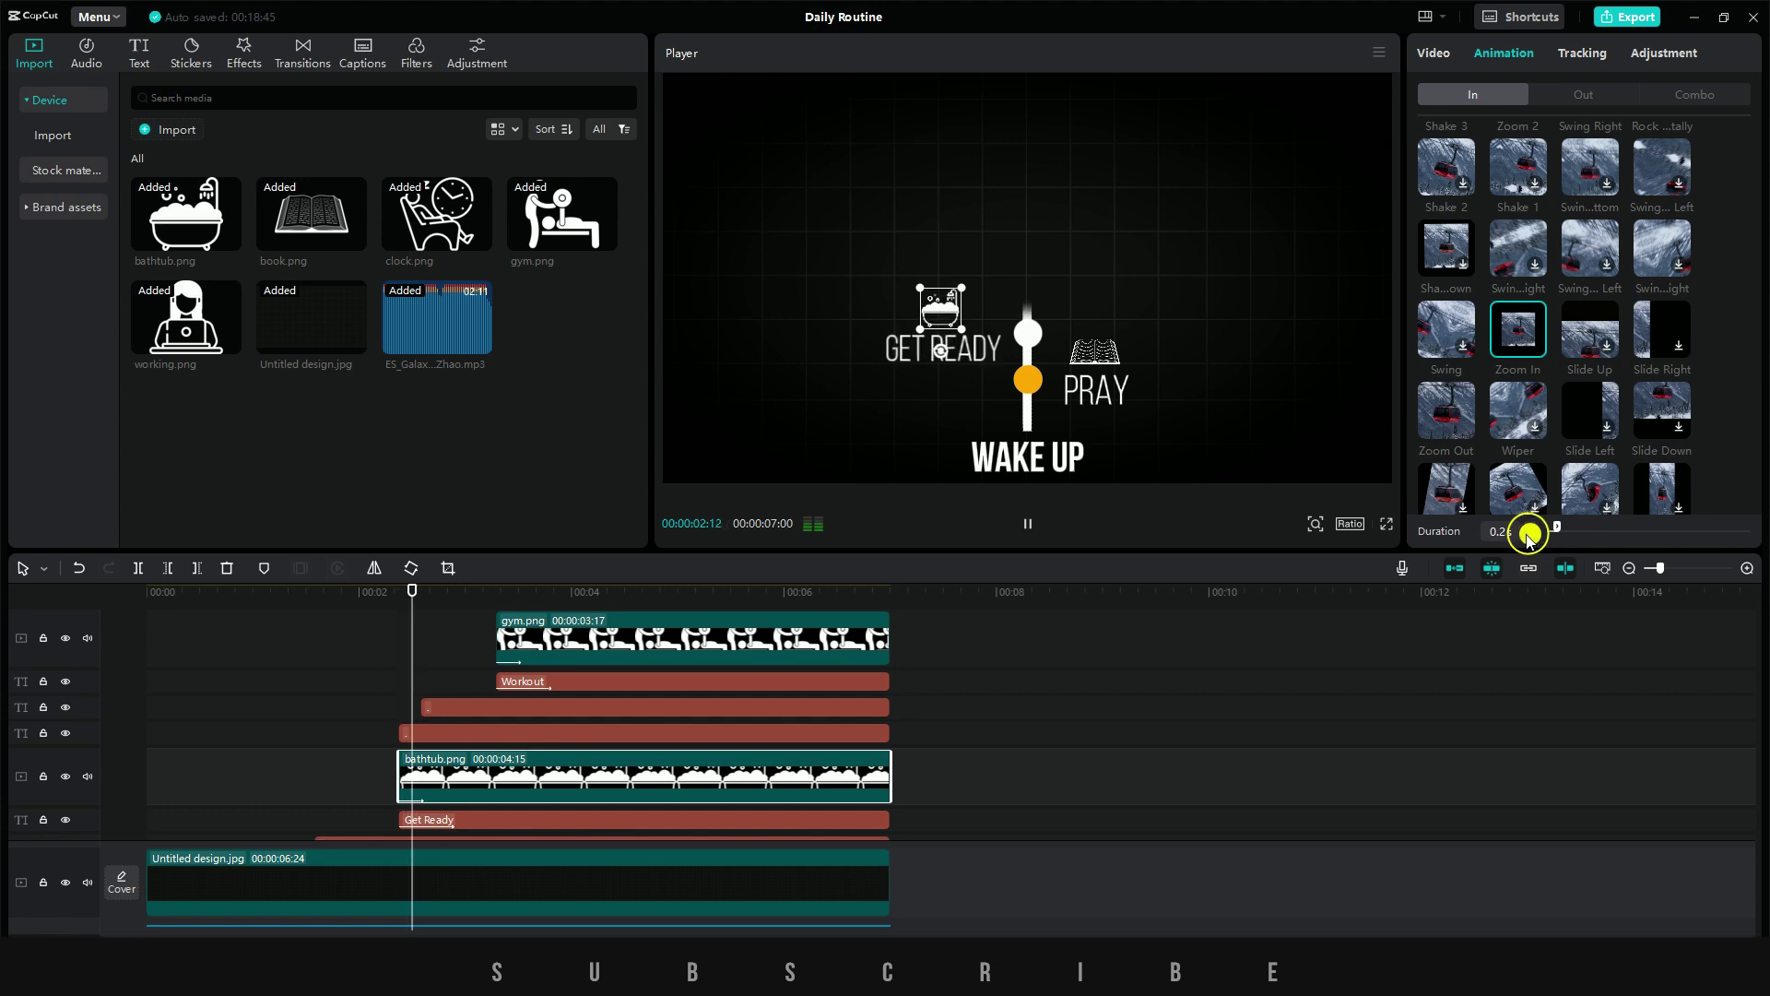
- Apply the Zoom In entrance animation to the book.png clip above the "Pray" text clip
{"action": "scroll", "coordinate": [470, 761], "scroll_direction": "down", "scroll_amount": 2}
{"action": "scroll", "coordinate": [470, 761], "scroll_direction": "down", "scroll_amount": 1}
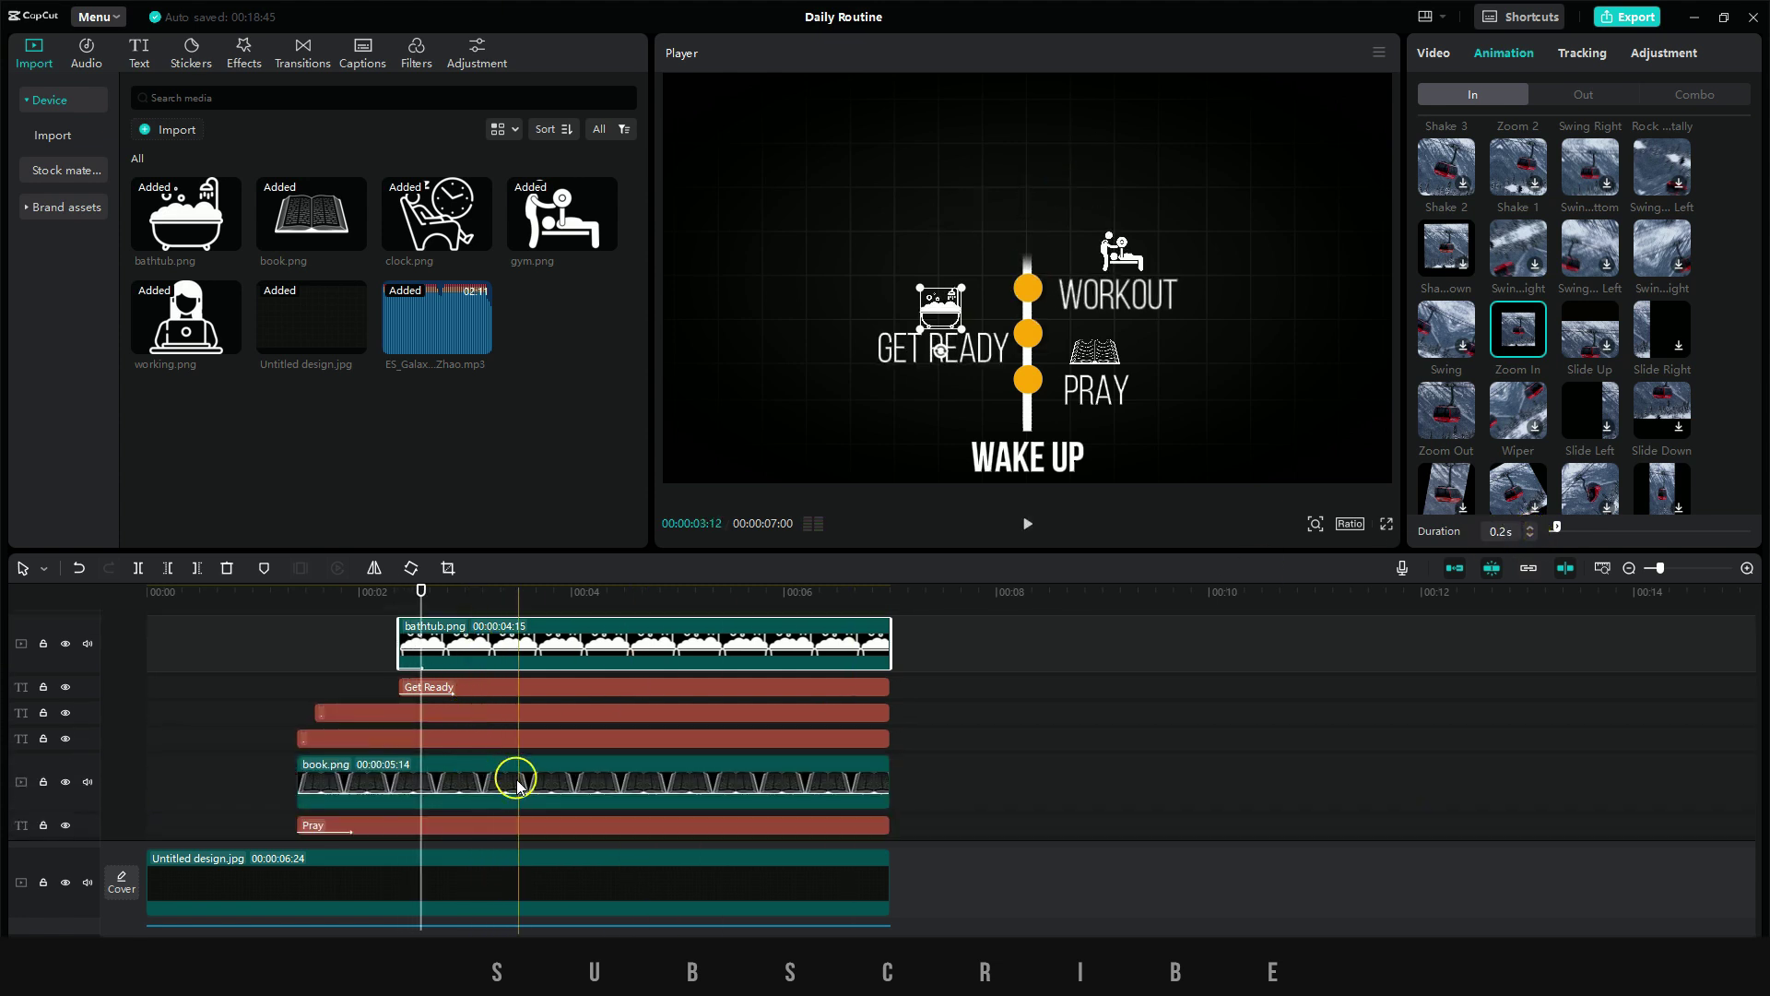
{"action": "left_click", "coordinate": [512, 780]}
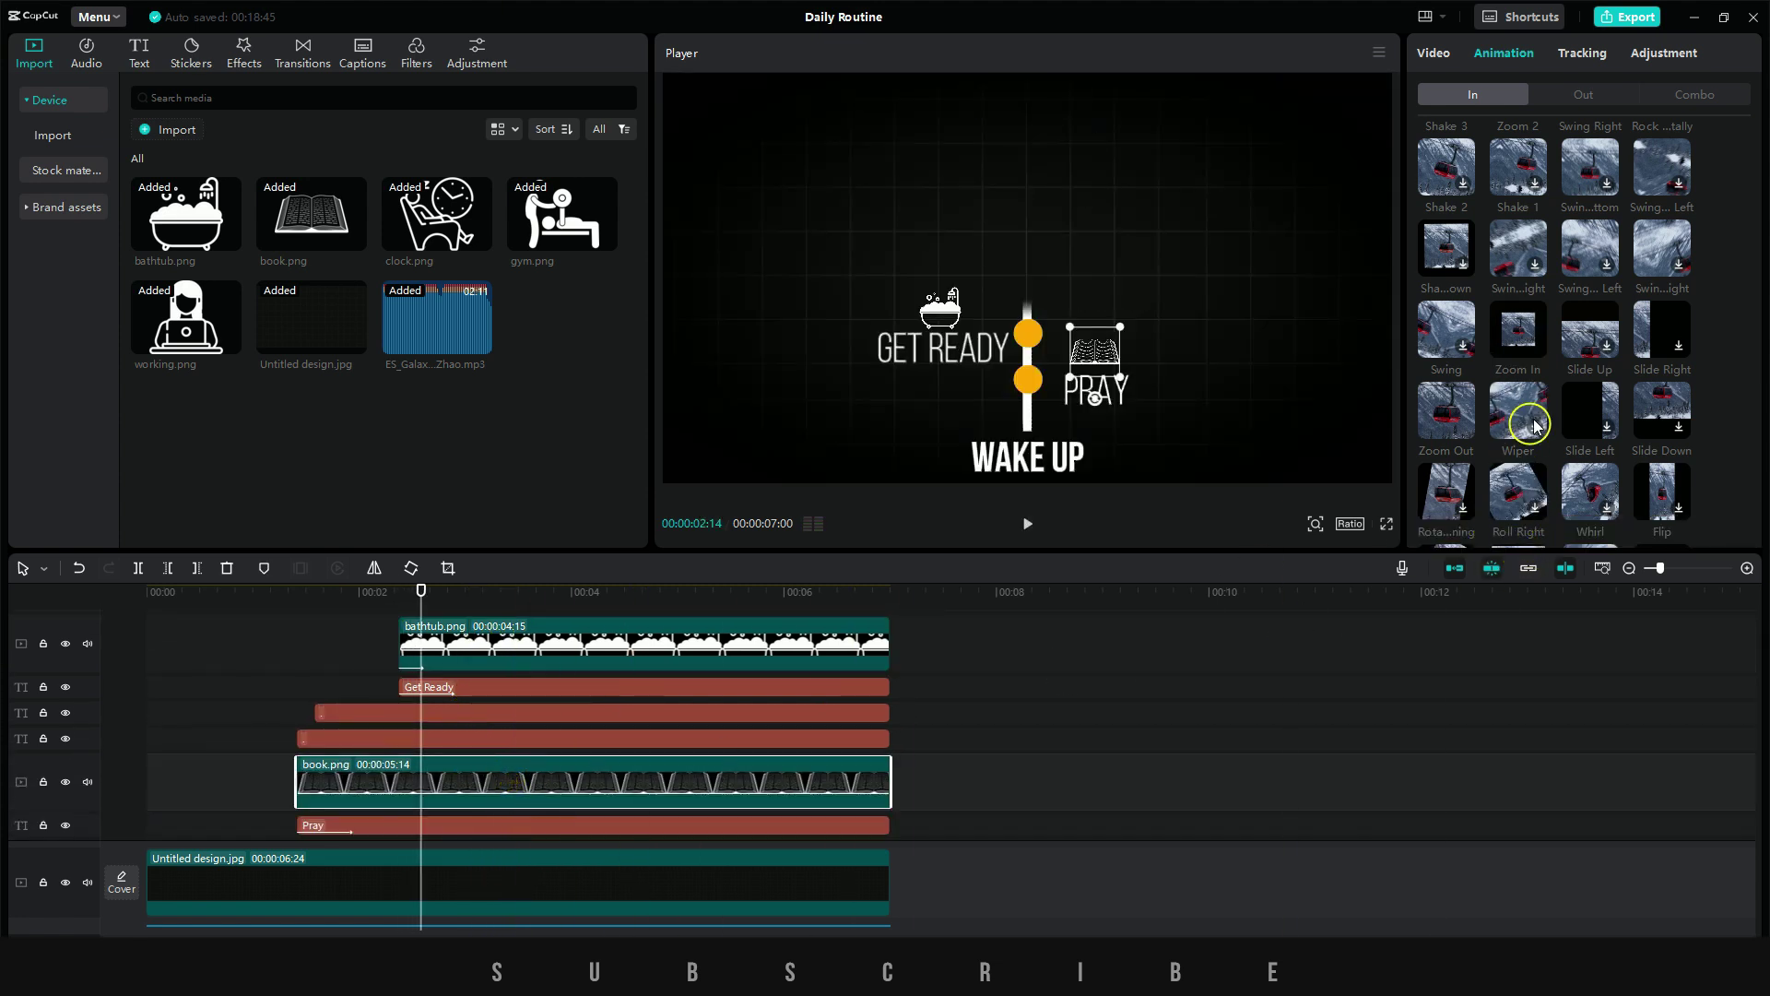
{"action": "left_click", "coordinate": [1517, 338]}
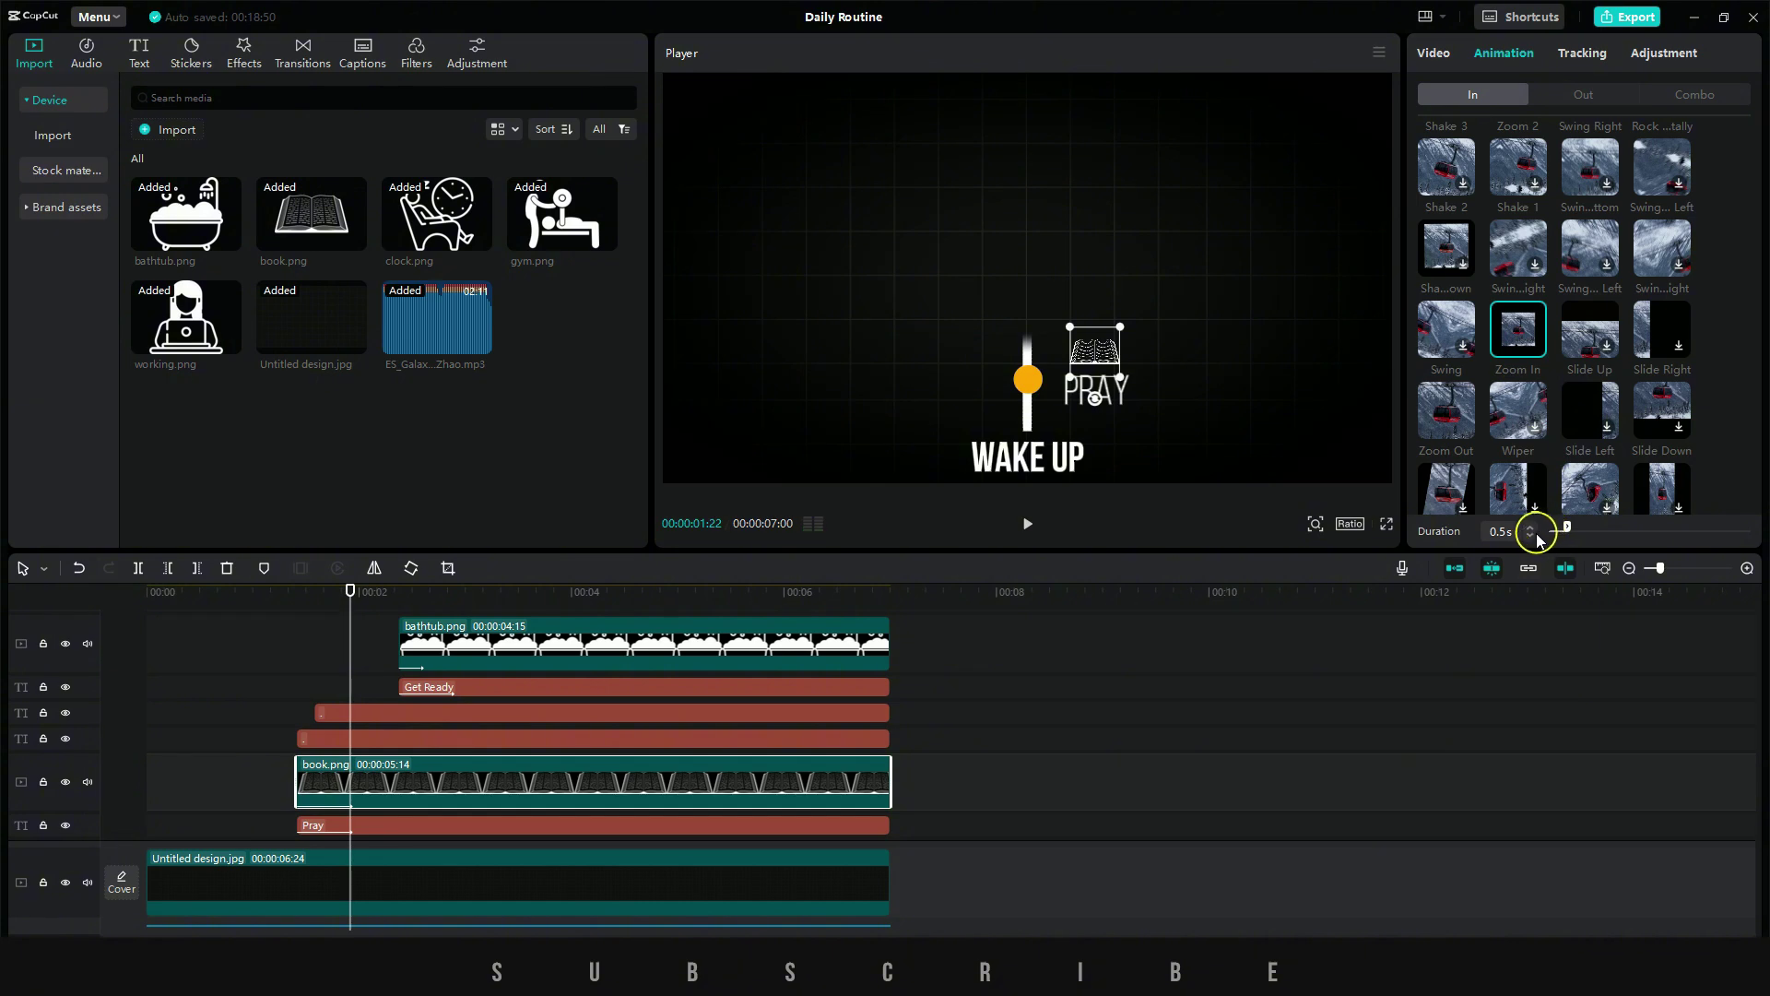
- Add the Edge Glow lens effect above the compound clip and extend it to the end of that clip
{"action": "left_click", "coordinate": [926, 296]}
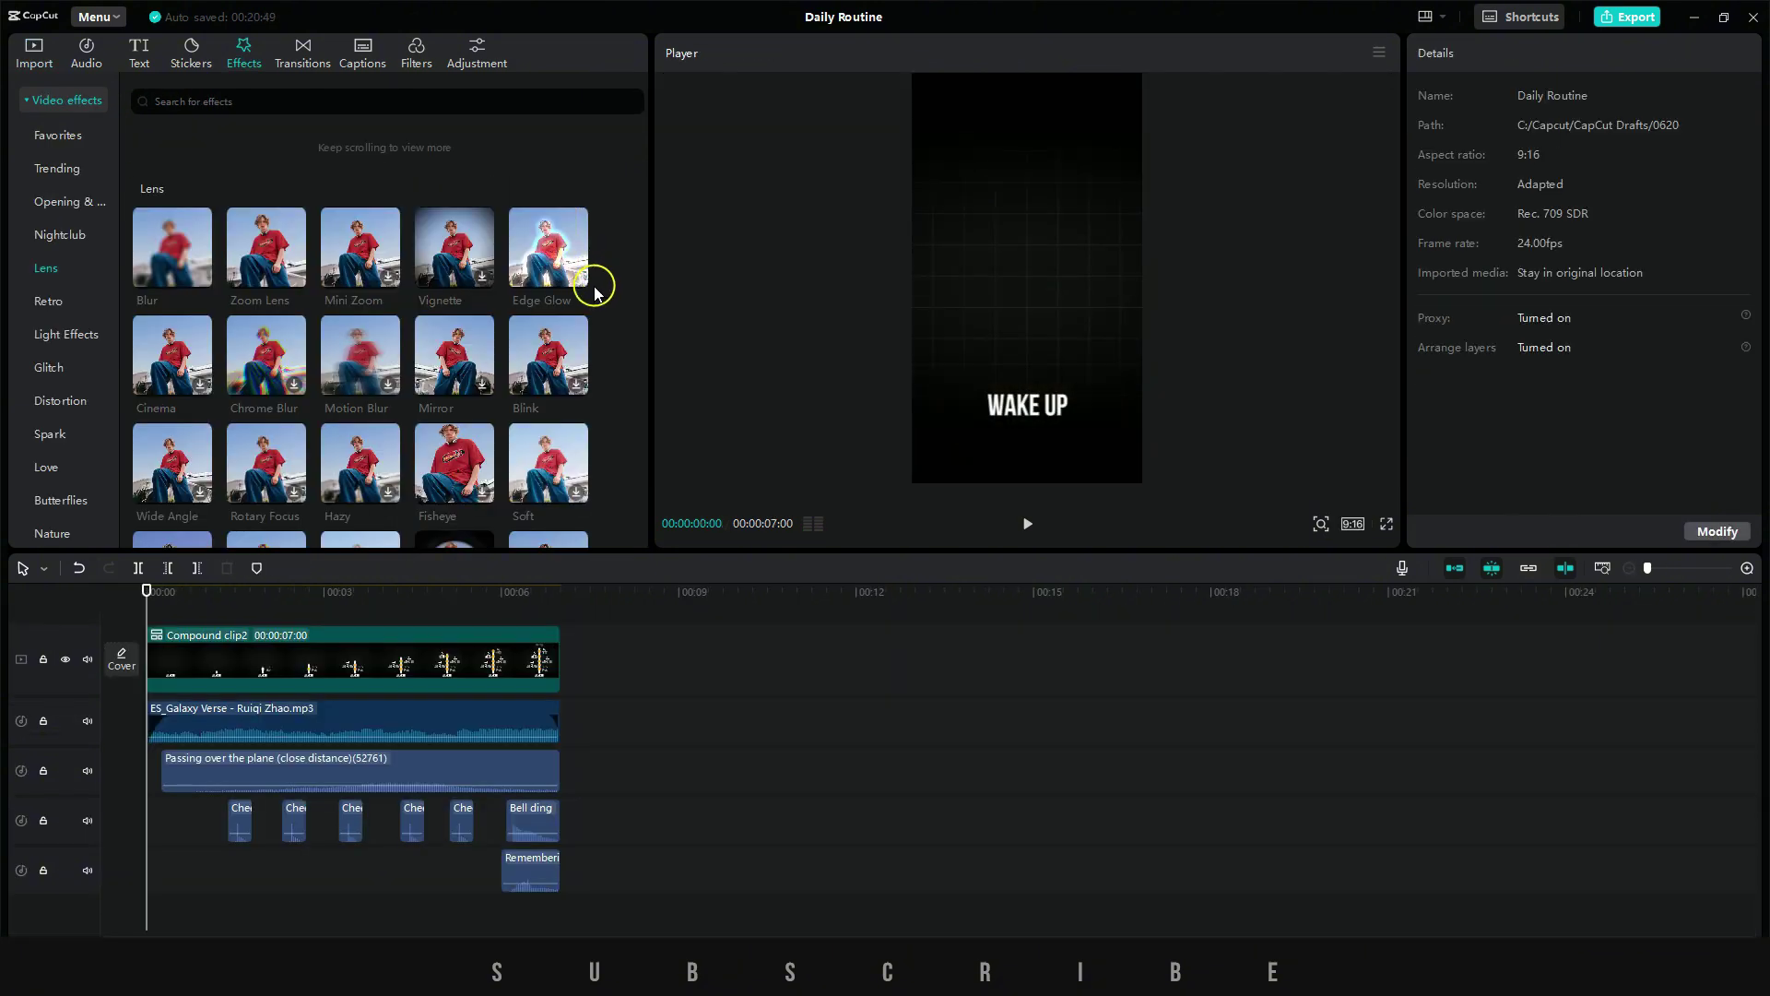
{"action": "left_click", "coordinate": [578, 276]}
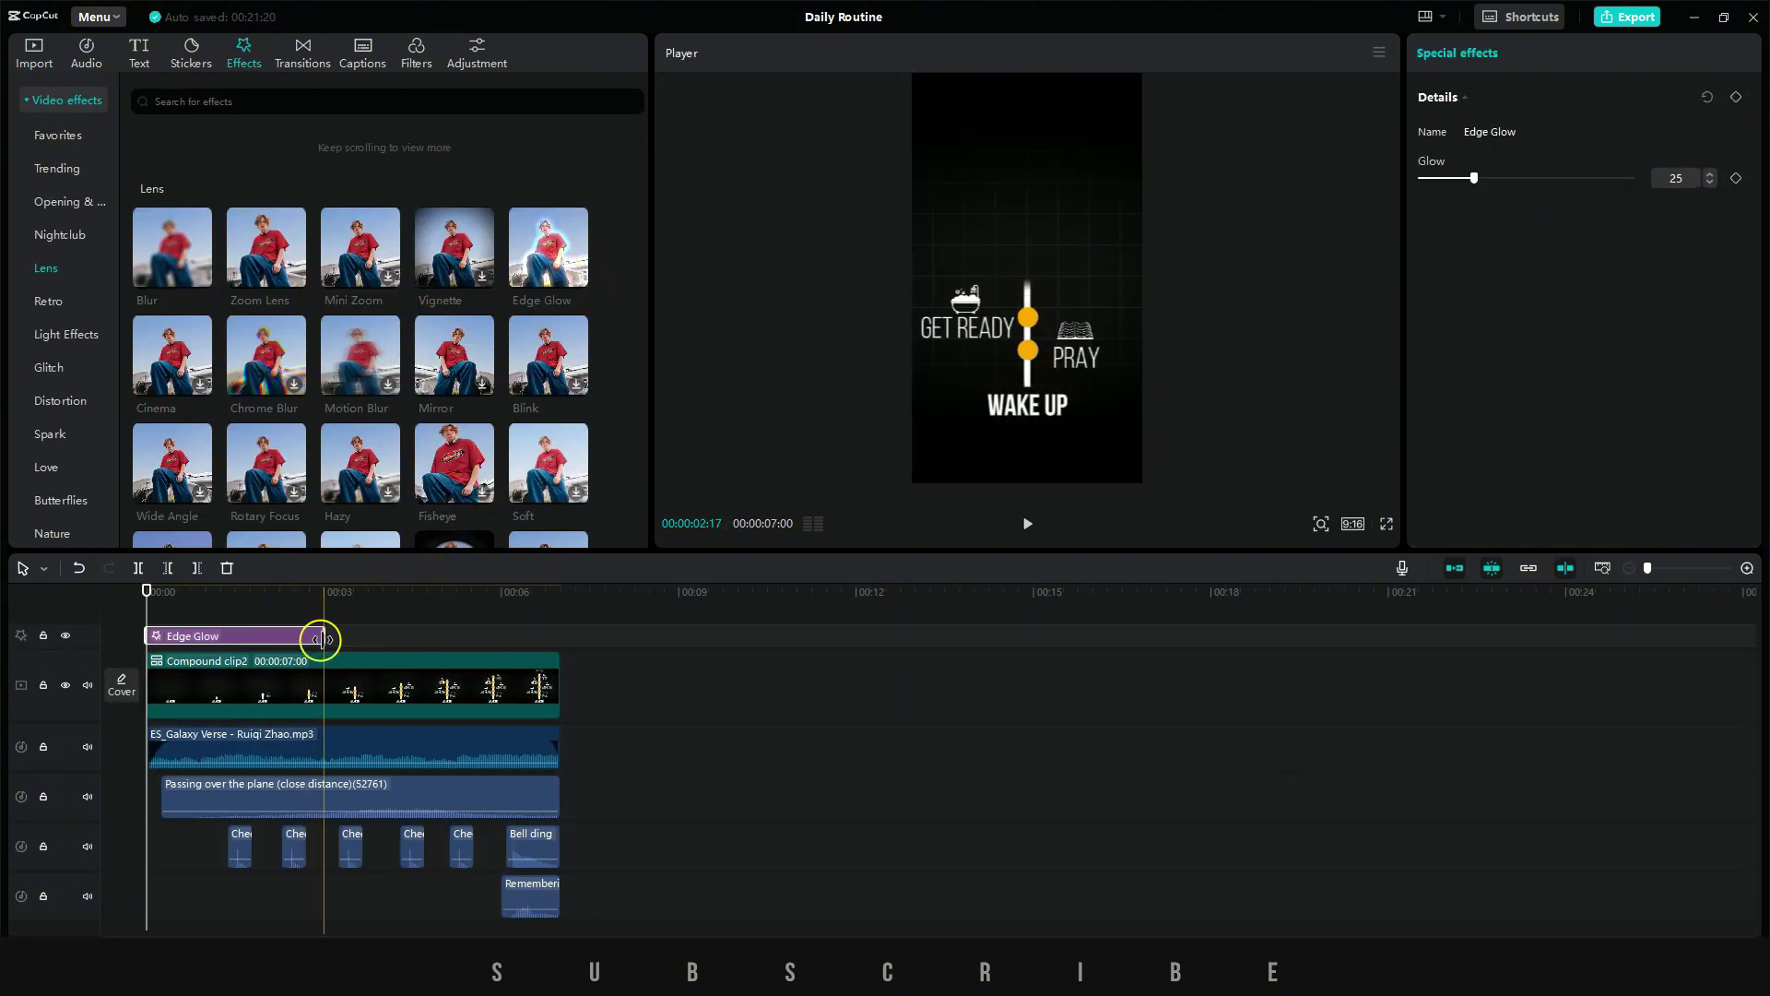
{"action": "left_click_drag", "start_coordinate": [323, 633], "coordinate": [565, 624]}
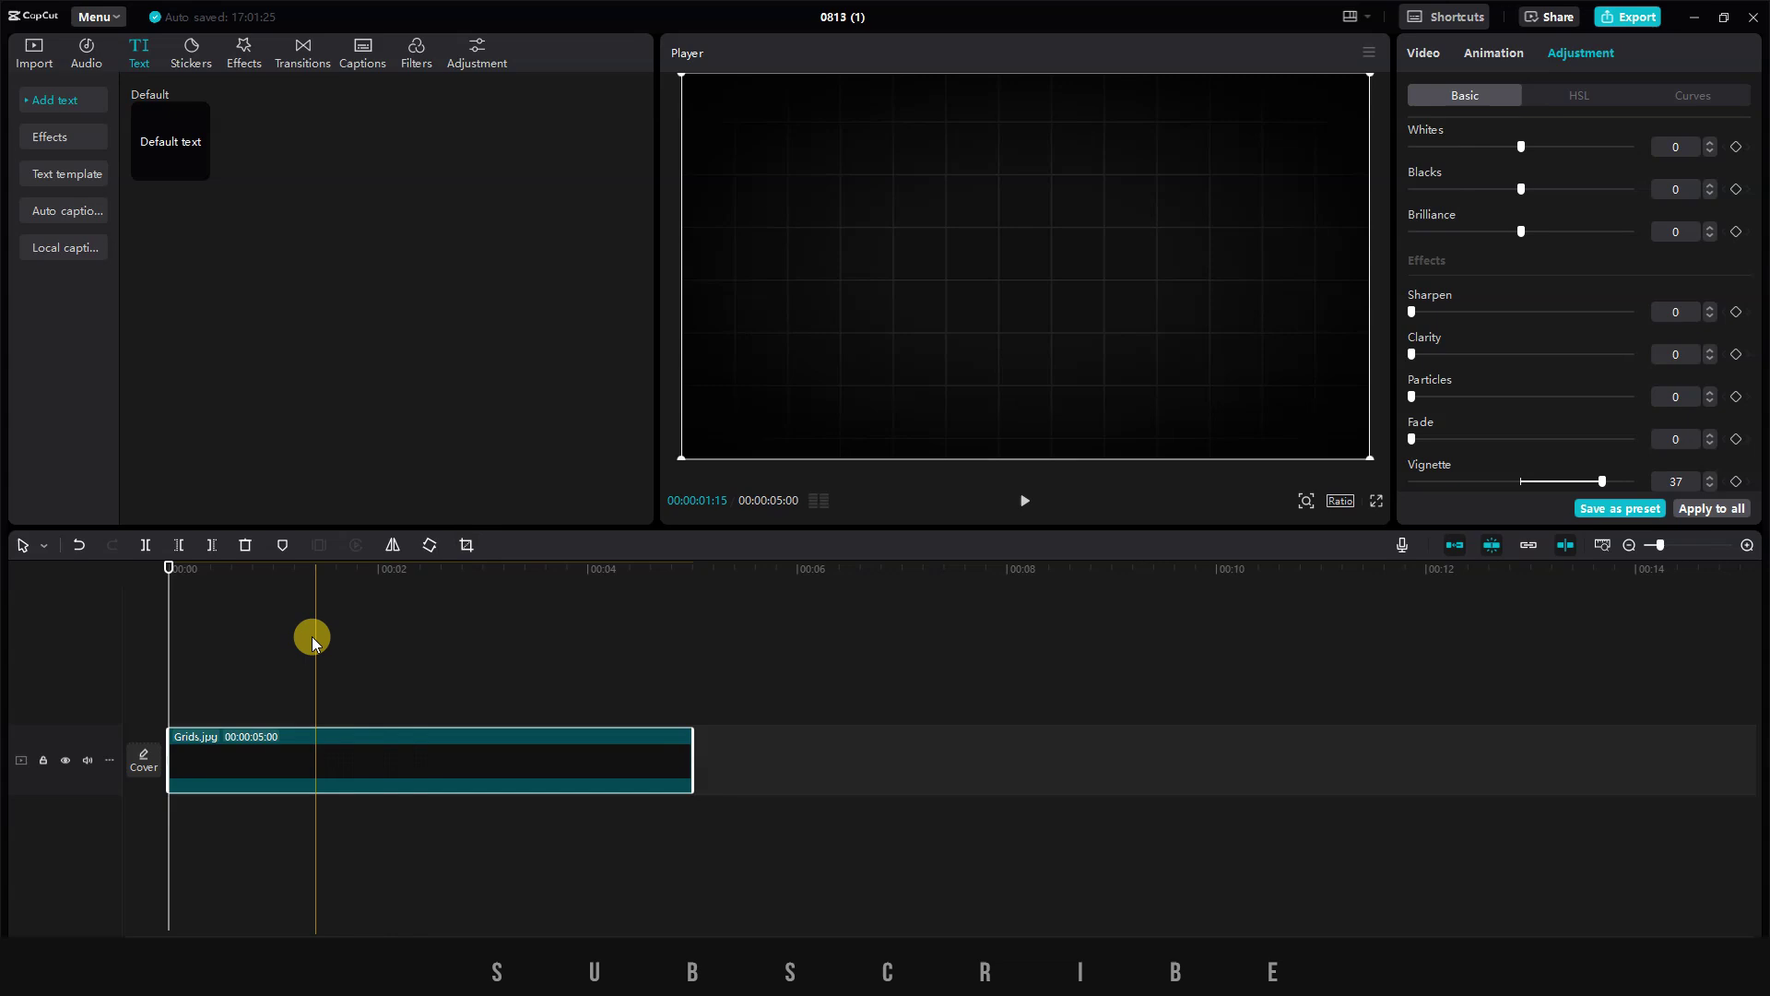
- Add a default text clip at the start of the 0813 (1) project and extend it to the end of Grids.jpg
{"action": "left_click", "coordinate": [308, 627]}
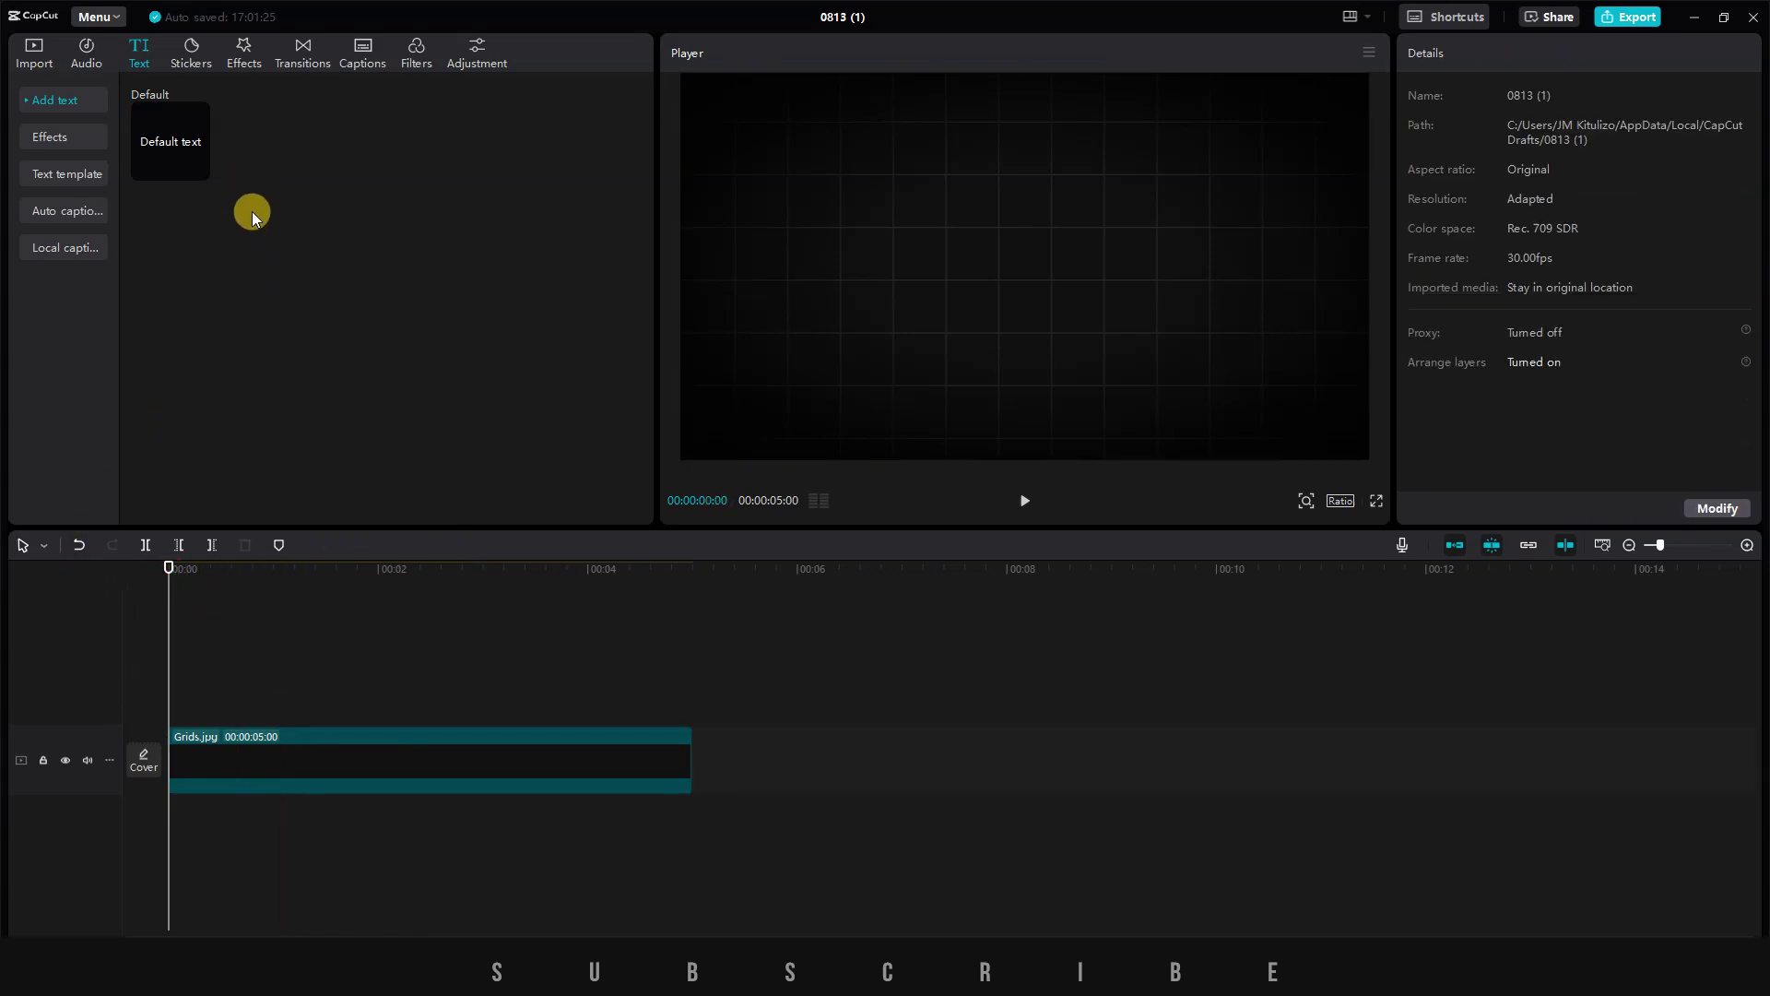
{"action": "left_click", "coordinate": [198, 175]}
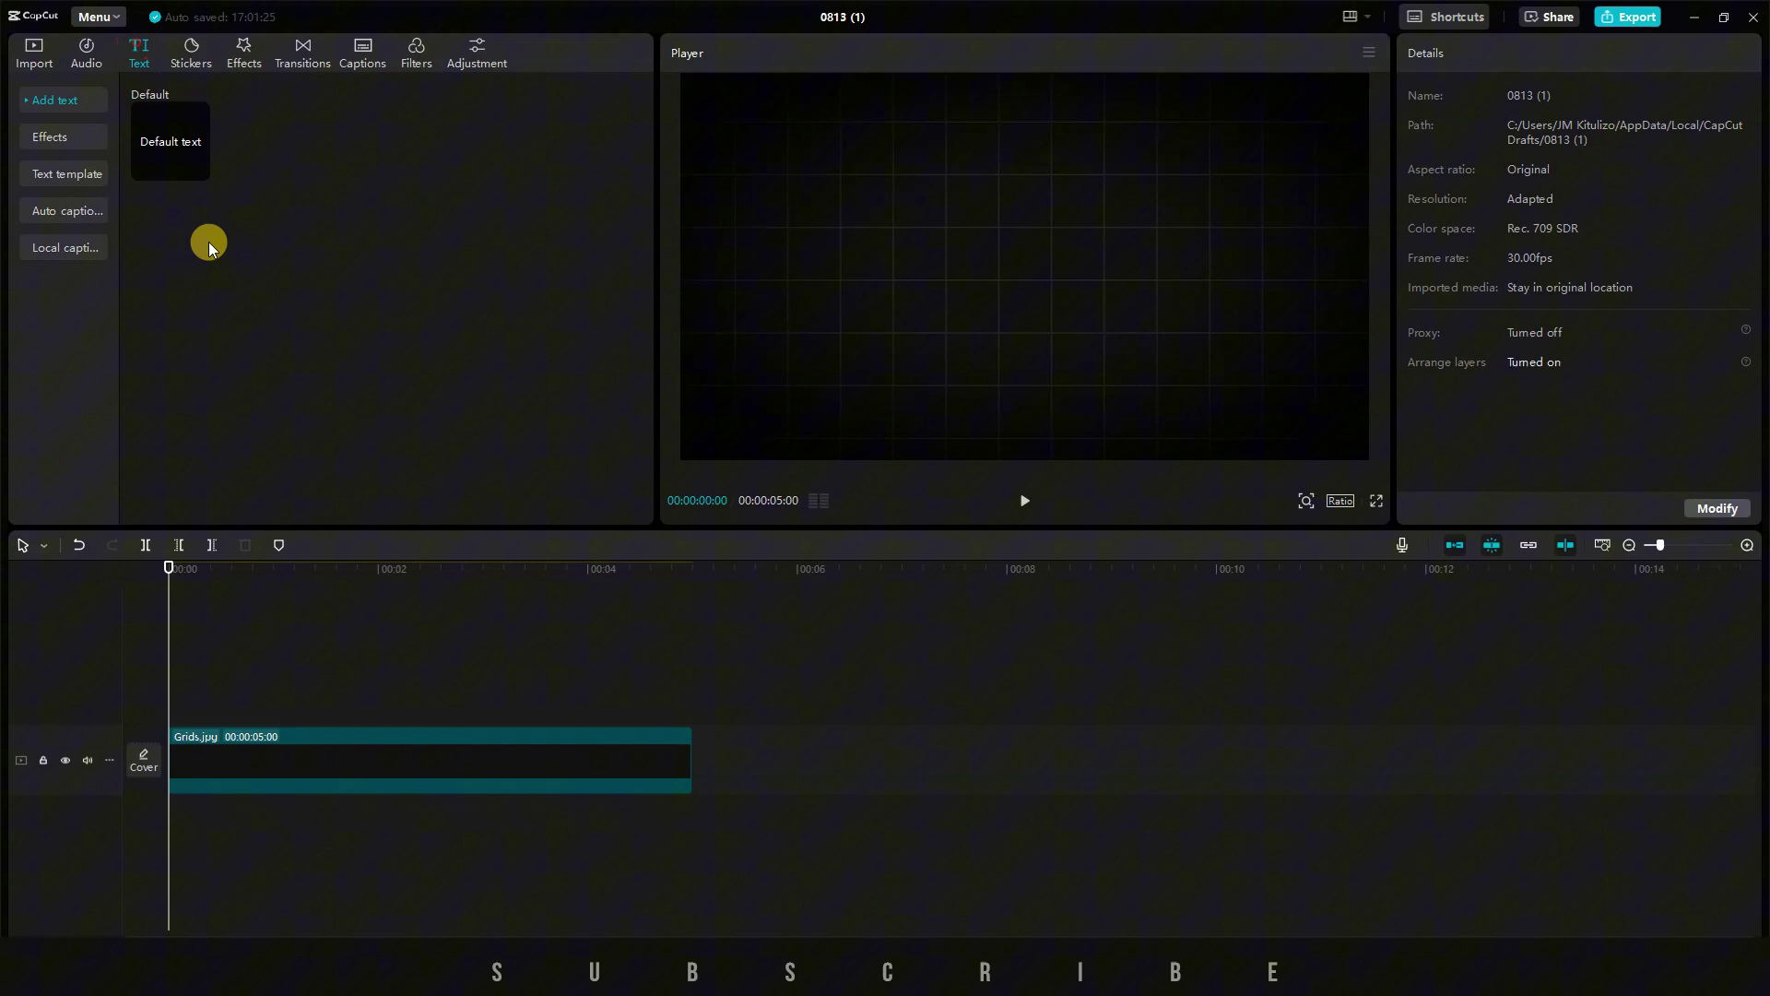
{"action": "left_click", "coordinate": [194, 173]}
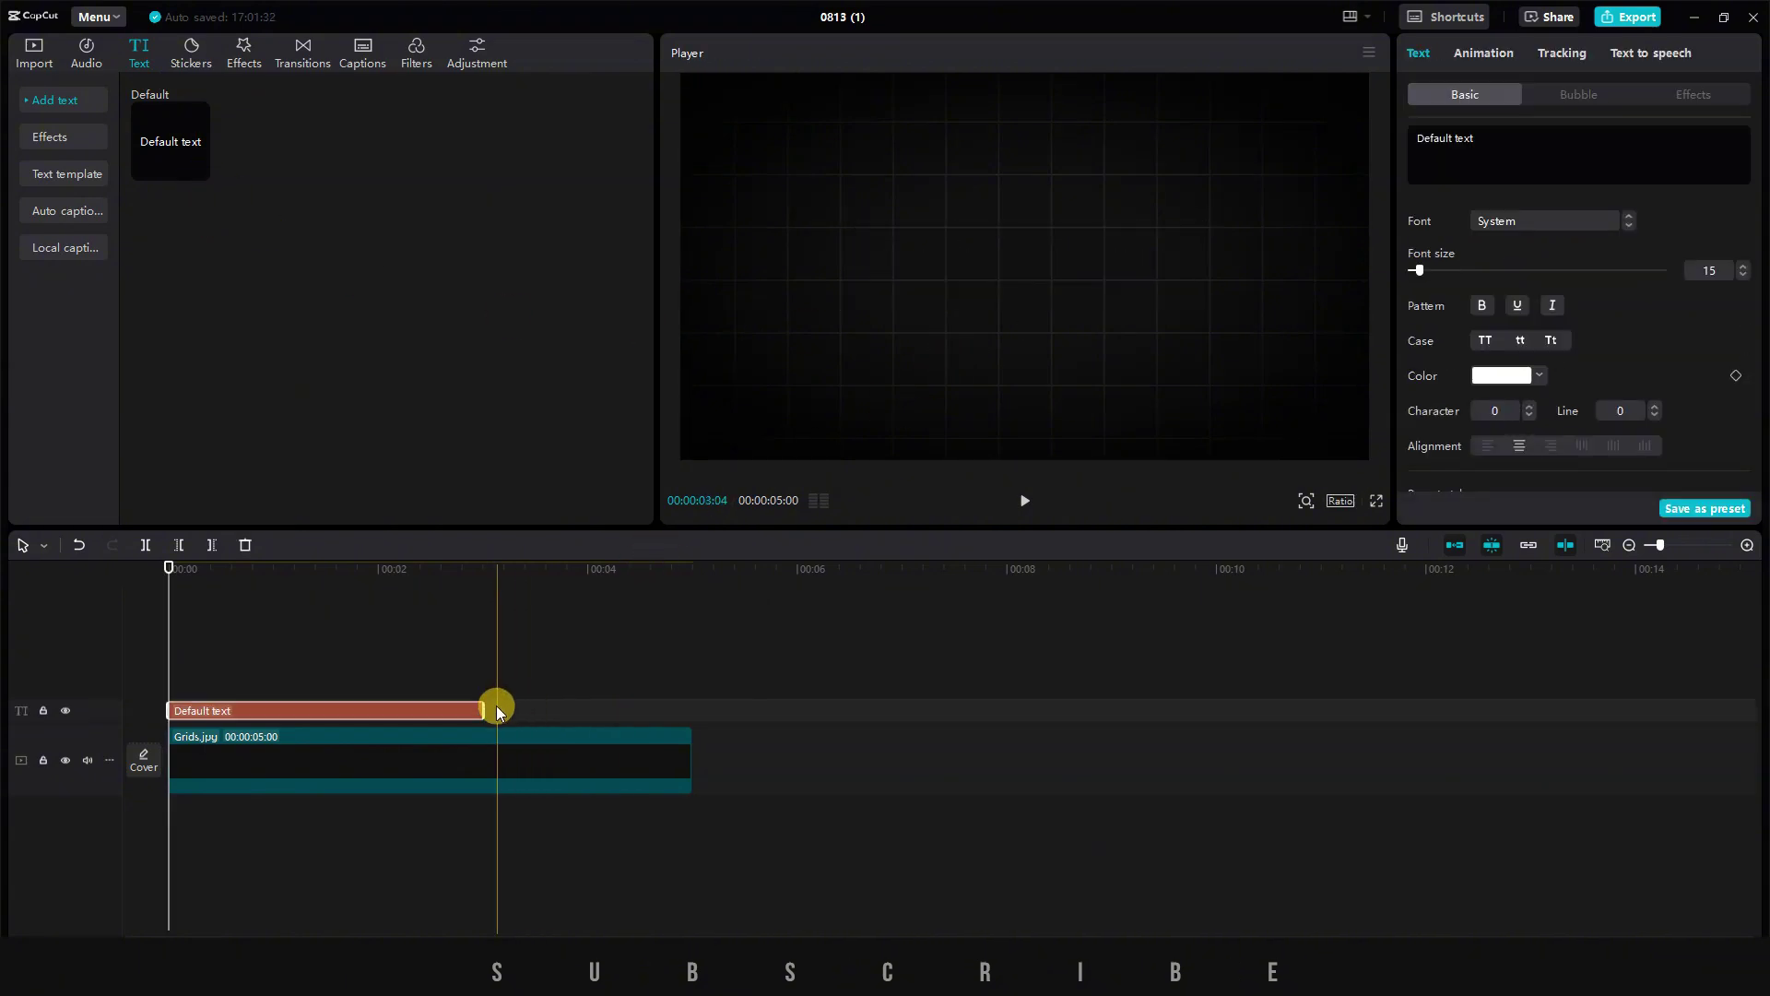
{"action": "left_click_drag", "start_coordinate": [486, 707], "coordinate": [686, 705]}
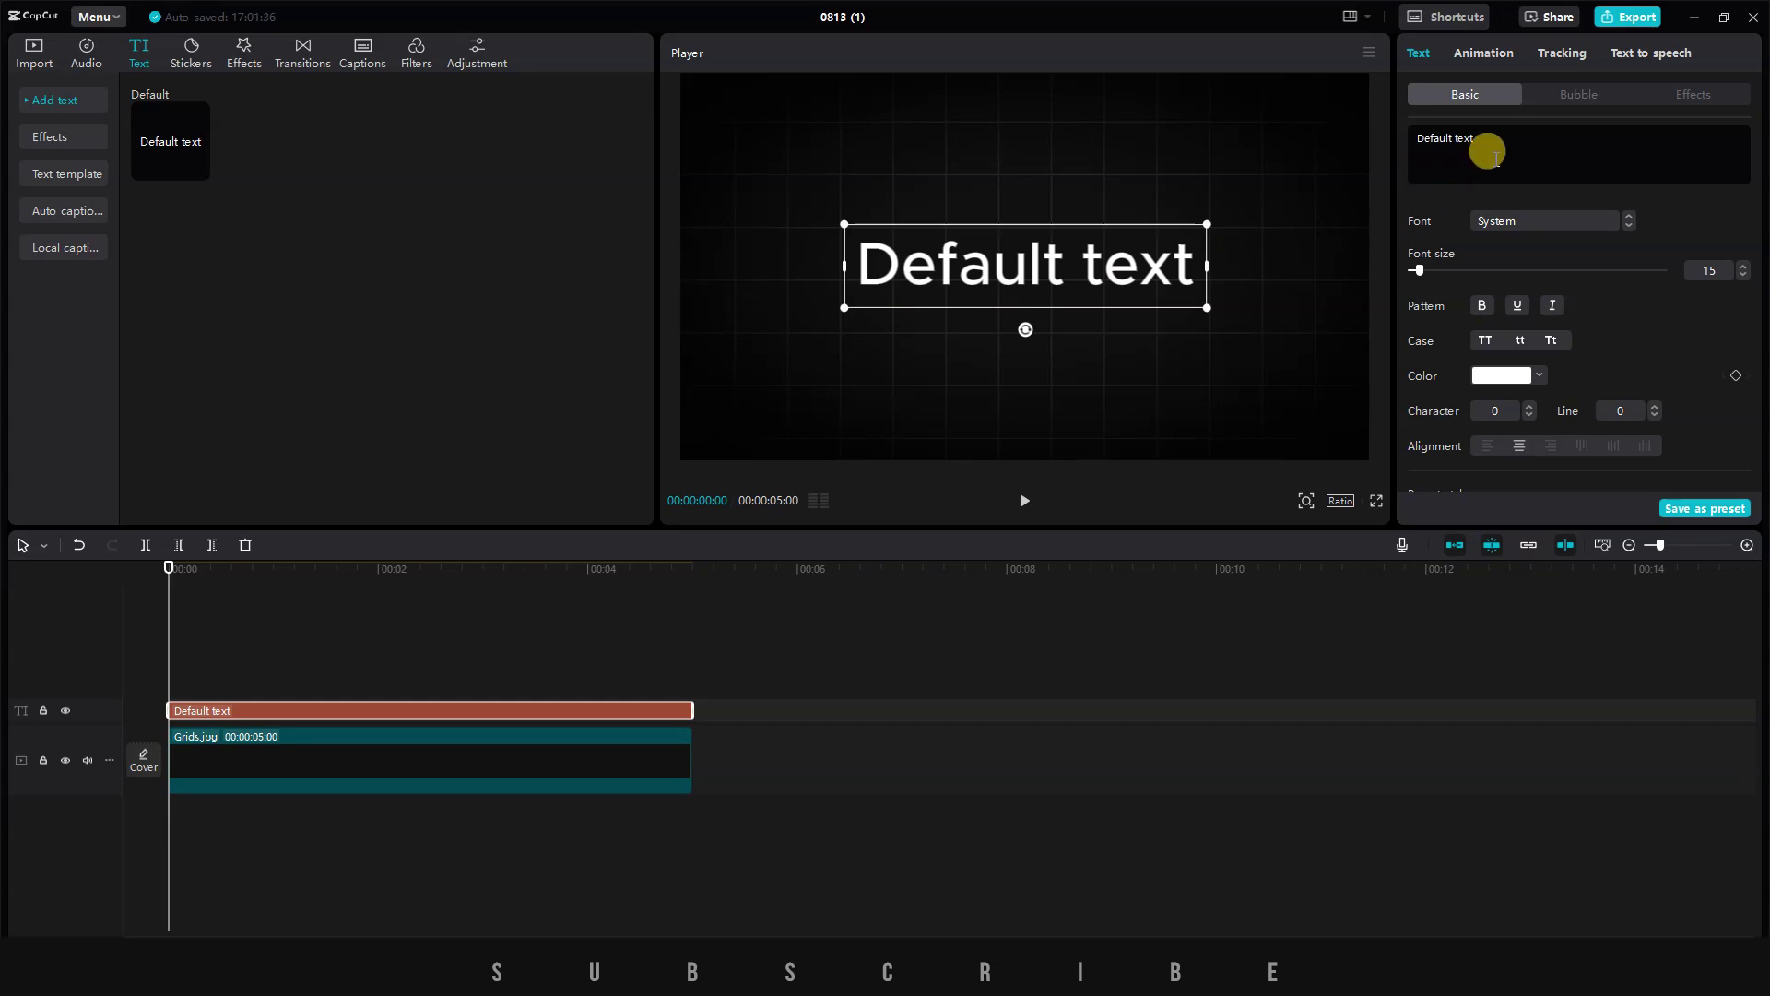
- Replace the default text with a long row of hyphens
{"action": "left_click_drag", "start_coordinate": [1479, 131], "coordinate": [1369, 134]}
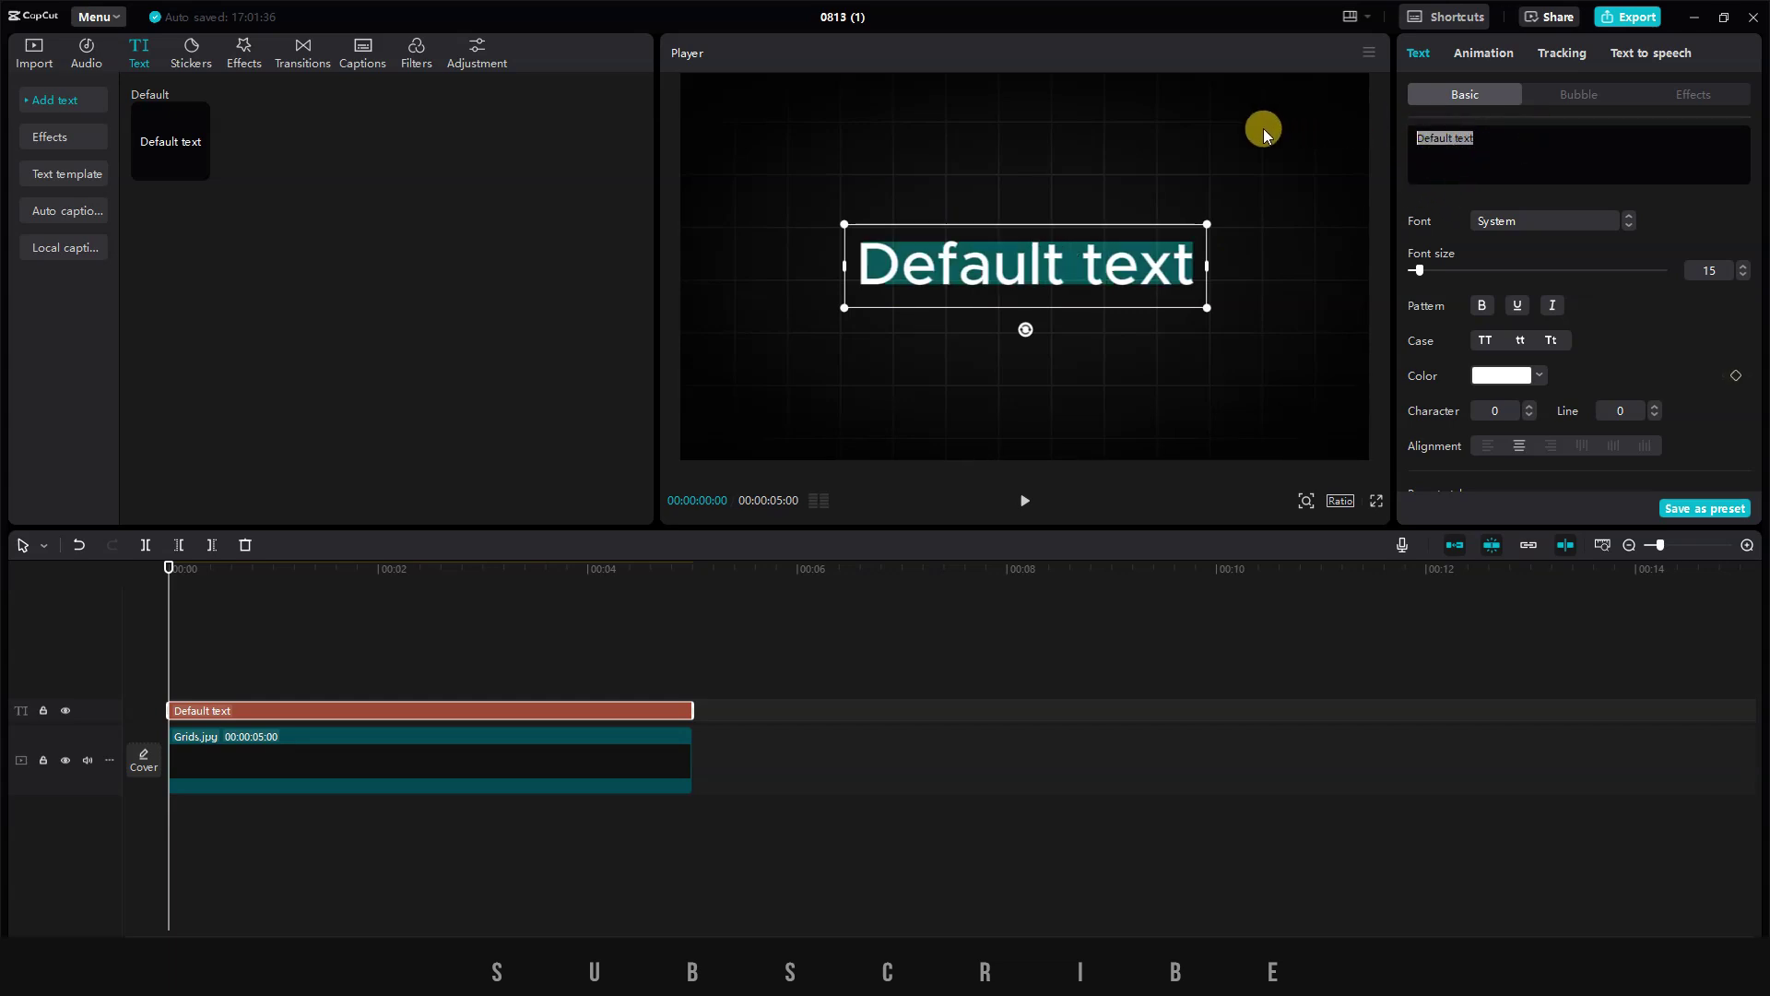
{"action": "key", "text": "BackSpace"}
{"action": "type", "text": "-"}
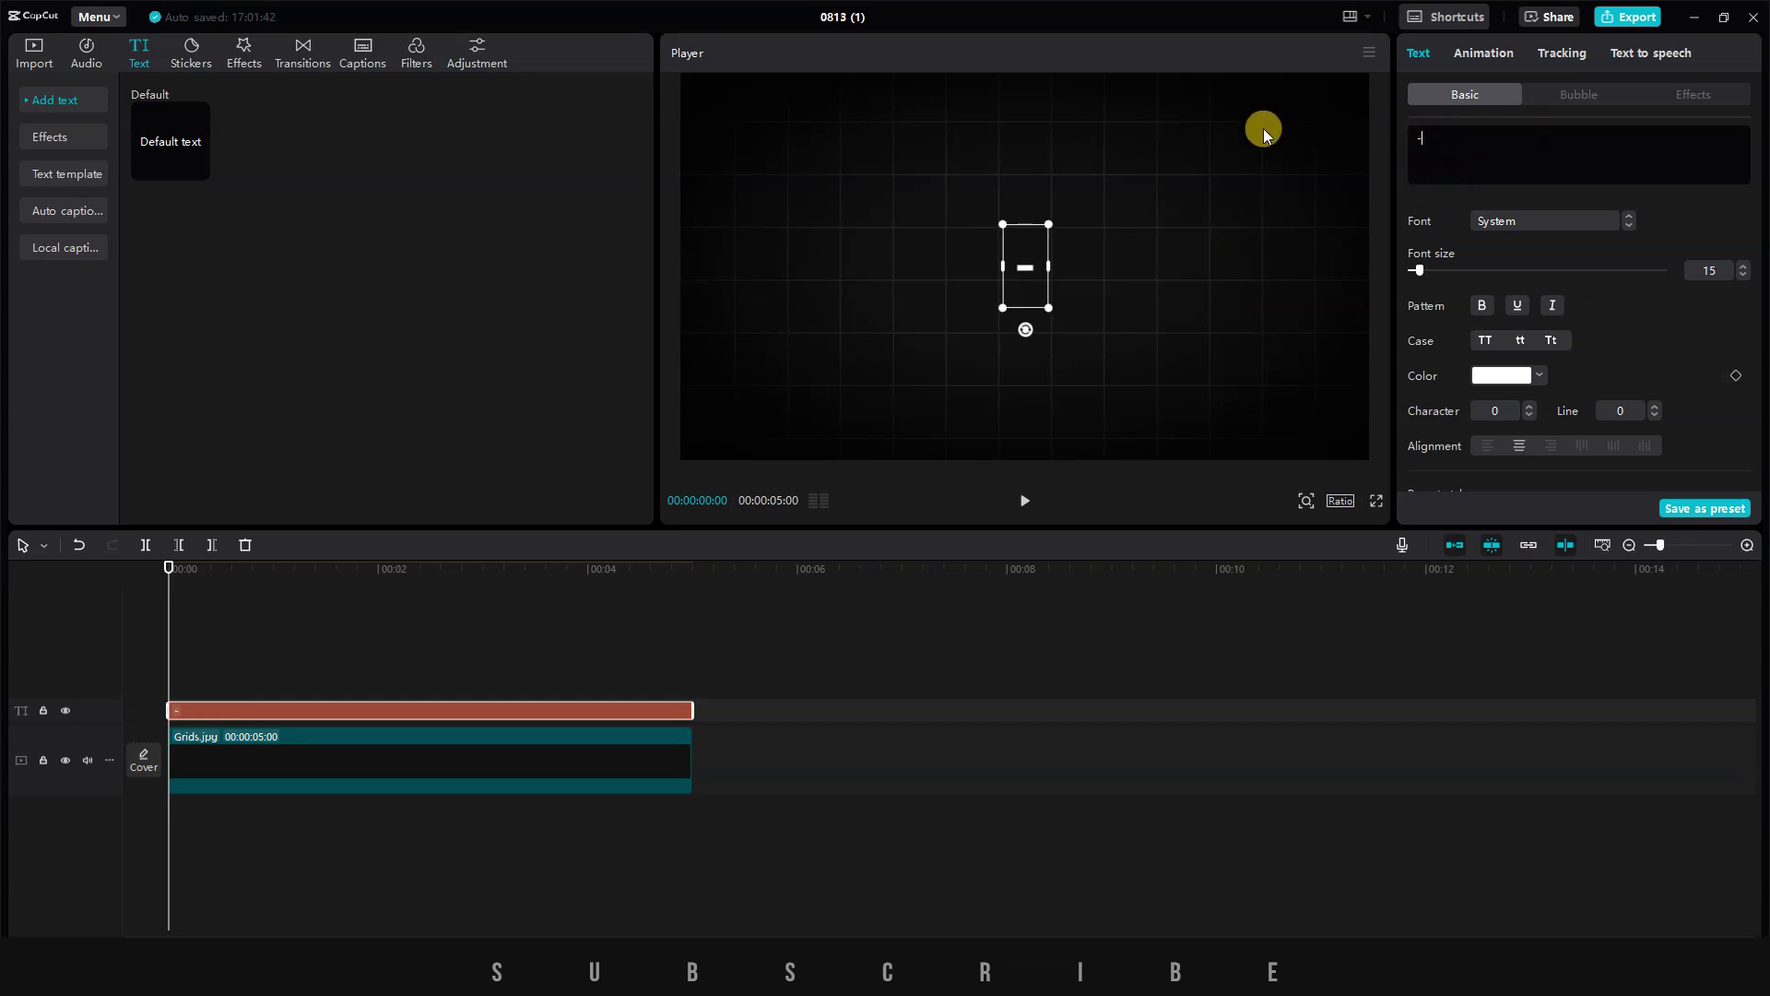
{"action": "type", "text": "----------------------"}
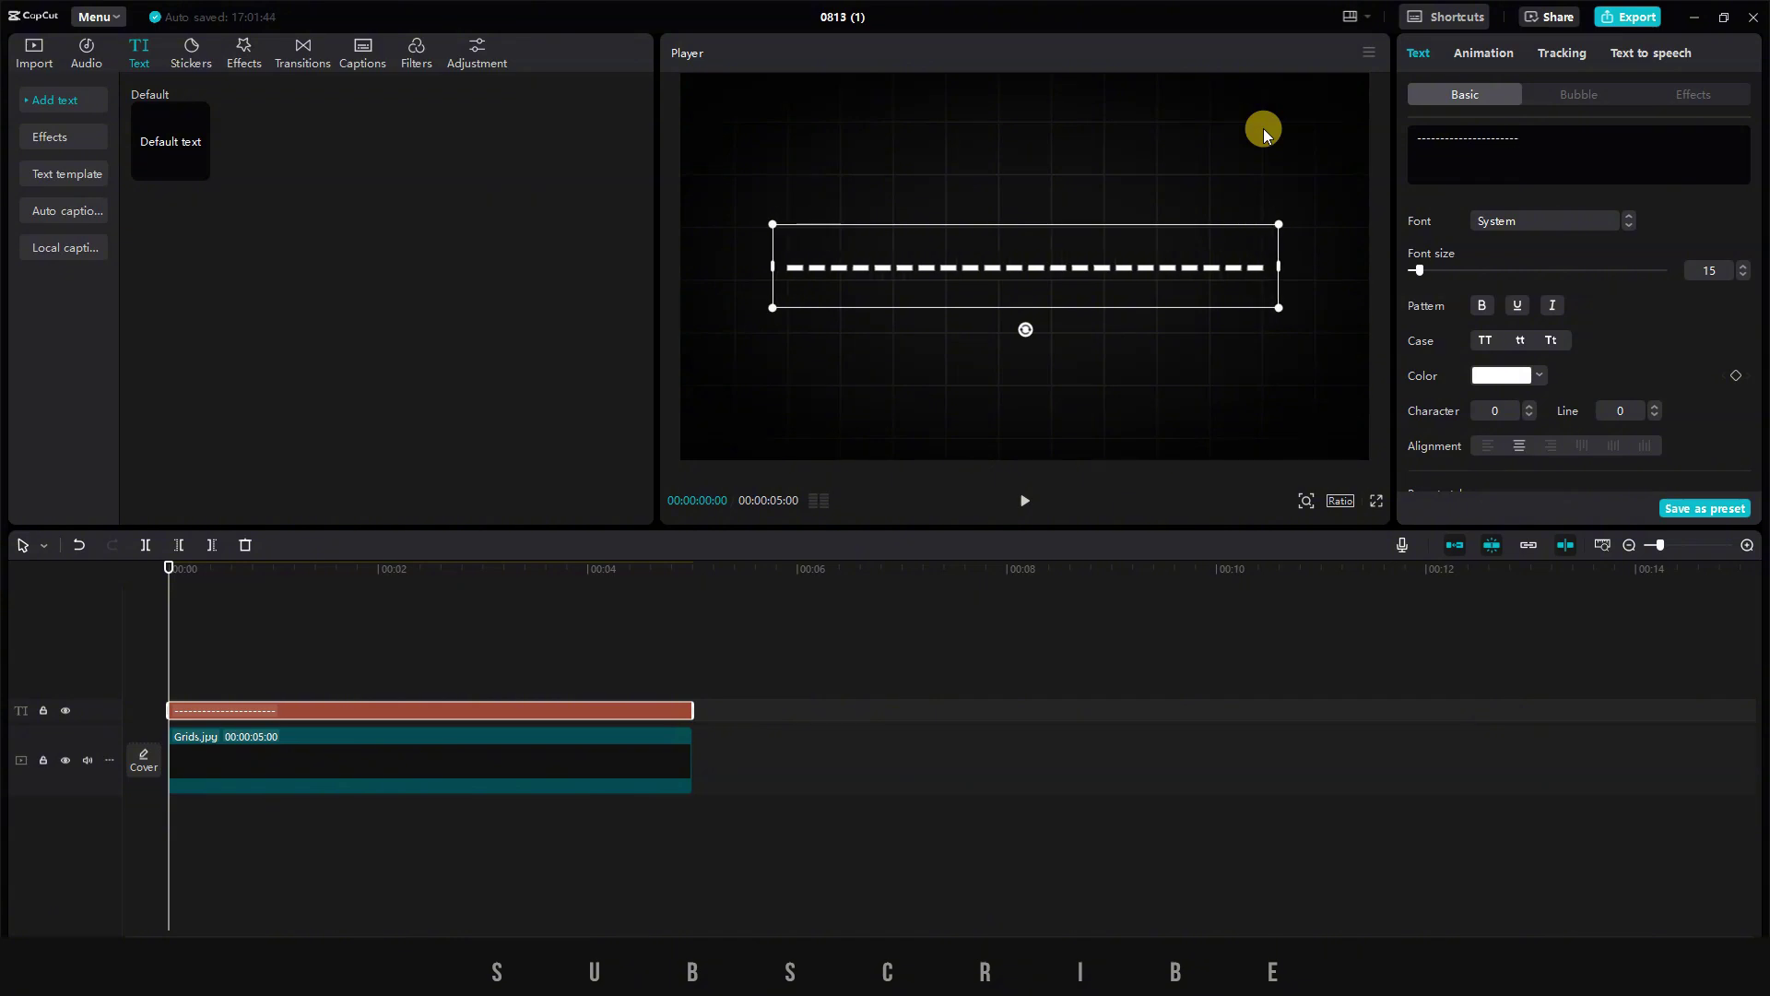
{"action": "type", "text": "------"}
- Reduce the character spacing of the hyphen text until the dashes merge into one solid line
{"action": "left_click", "coordinate": [1529, 416]}
{"action": "left_click", "coordinate": [1529, 416]}
{"action": "left_click", "coordinate": [1530, 416]}
{"action": "left_click", "coordinate": [1530, 416]}
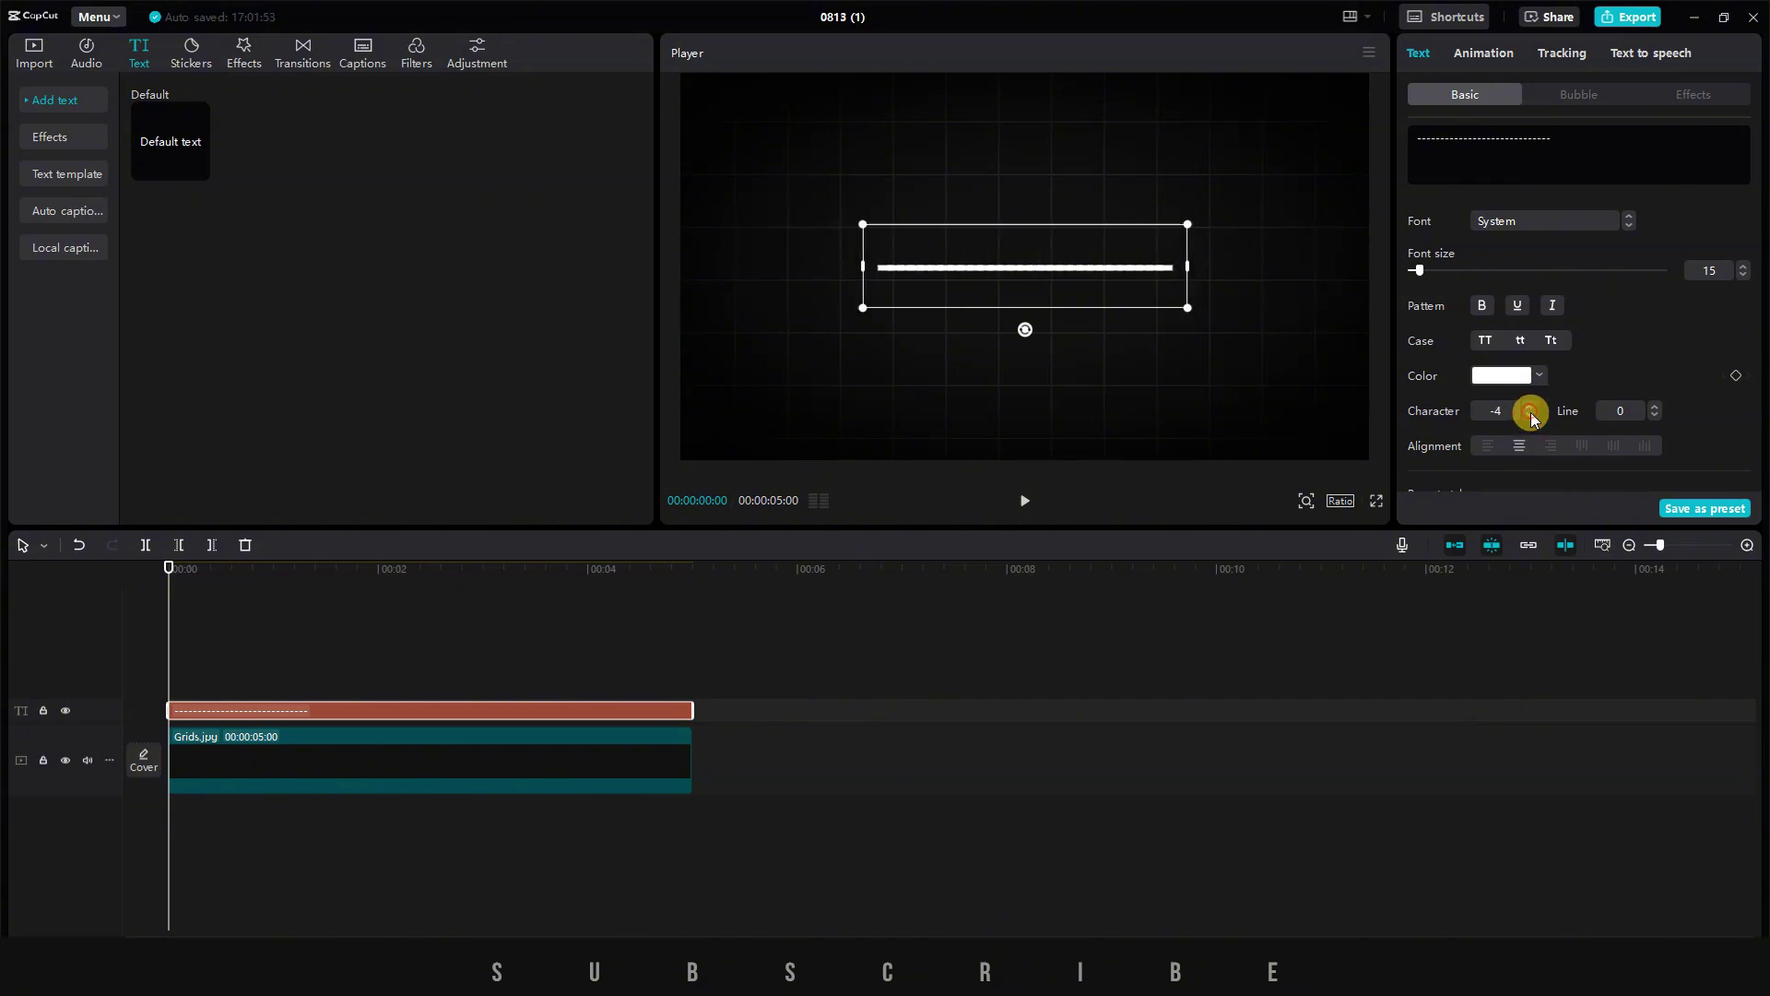
{"action": "left_click", "coordinate": [1530, 416]}
{"action": "left_click", "coordinate": [1529, 416]}
- Turn off uniform scale for the line, set its scale width to 209%, and rotate it to -90°
{"action": "scroll", "coordinate": [1684, 325], "scroll_direction": "down", "scroll_amount": 5}
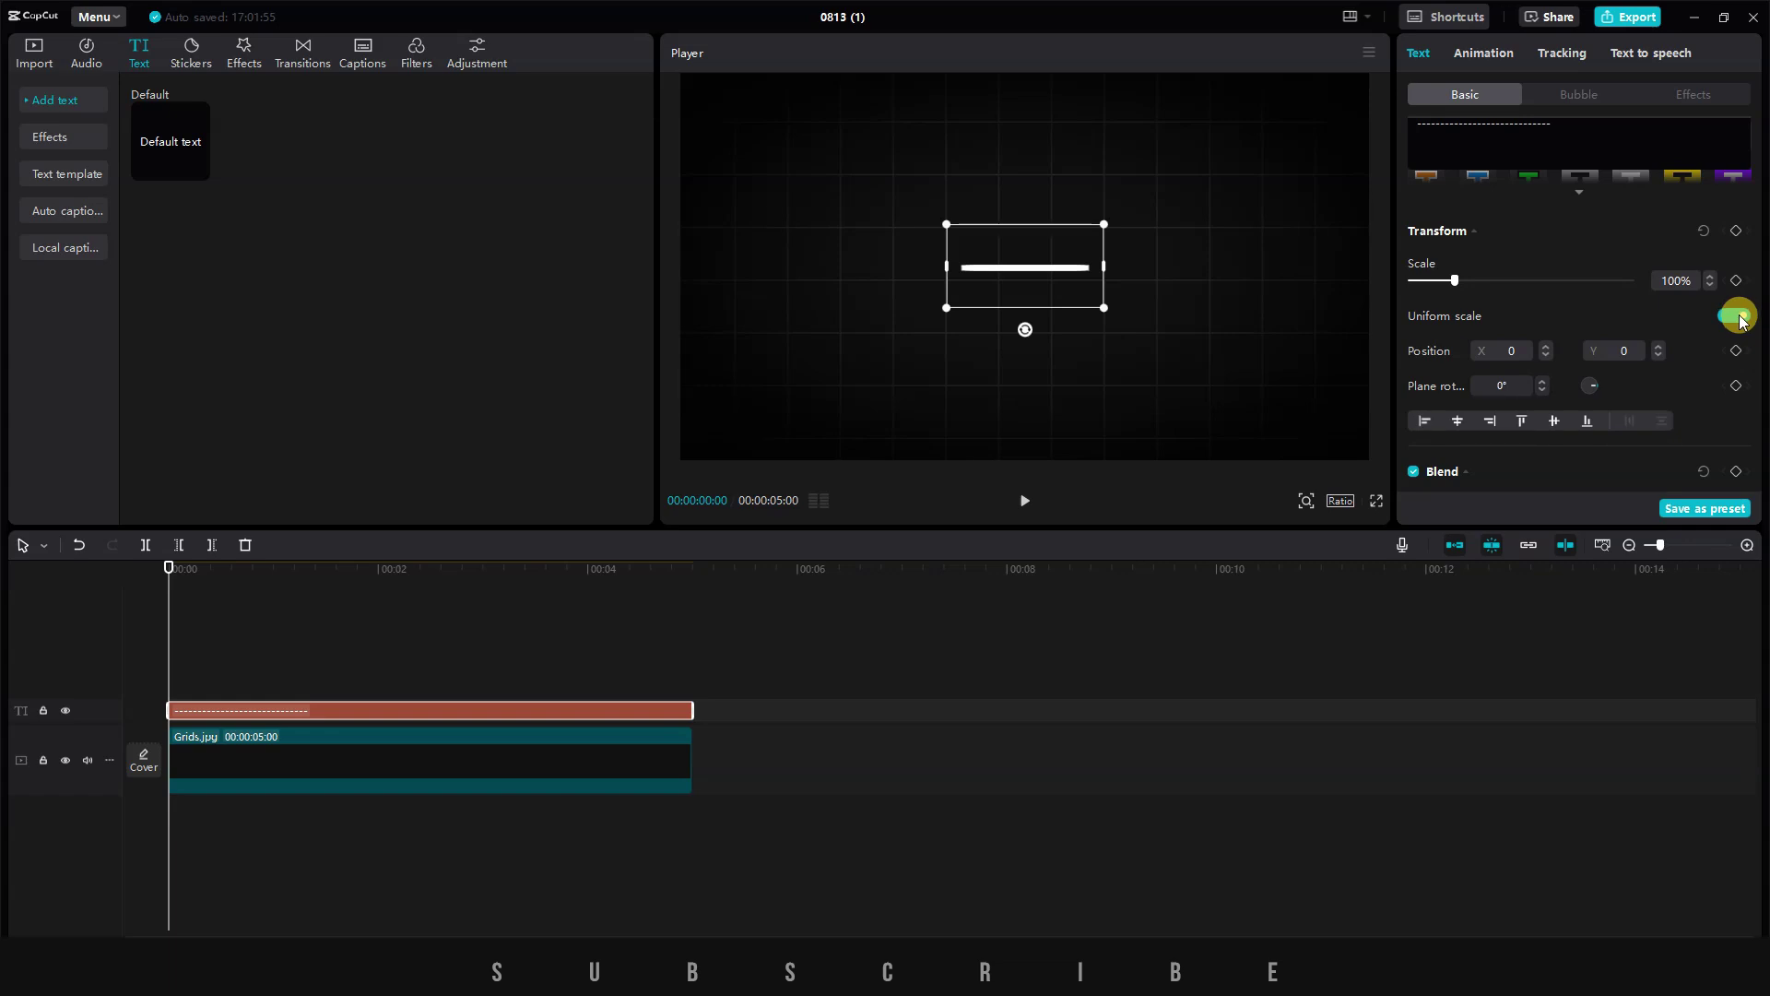
{"action": "left_click", "coordinate": [1736, 316]}
{"action": "left_click_drag", "start_coordinate": [1512, 280], "coordinate": [1524, 277]}
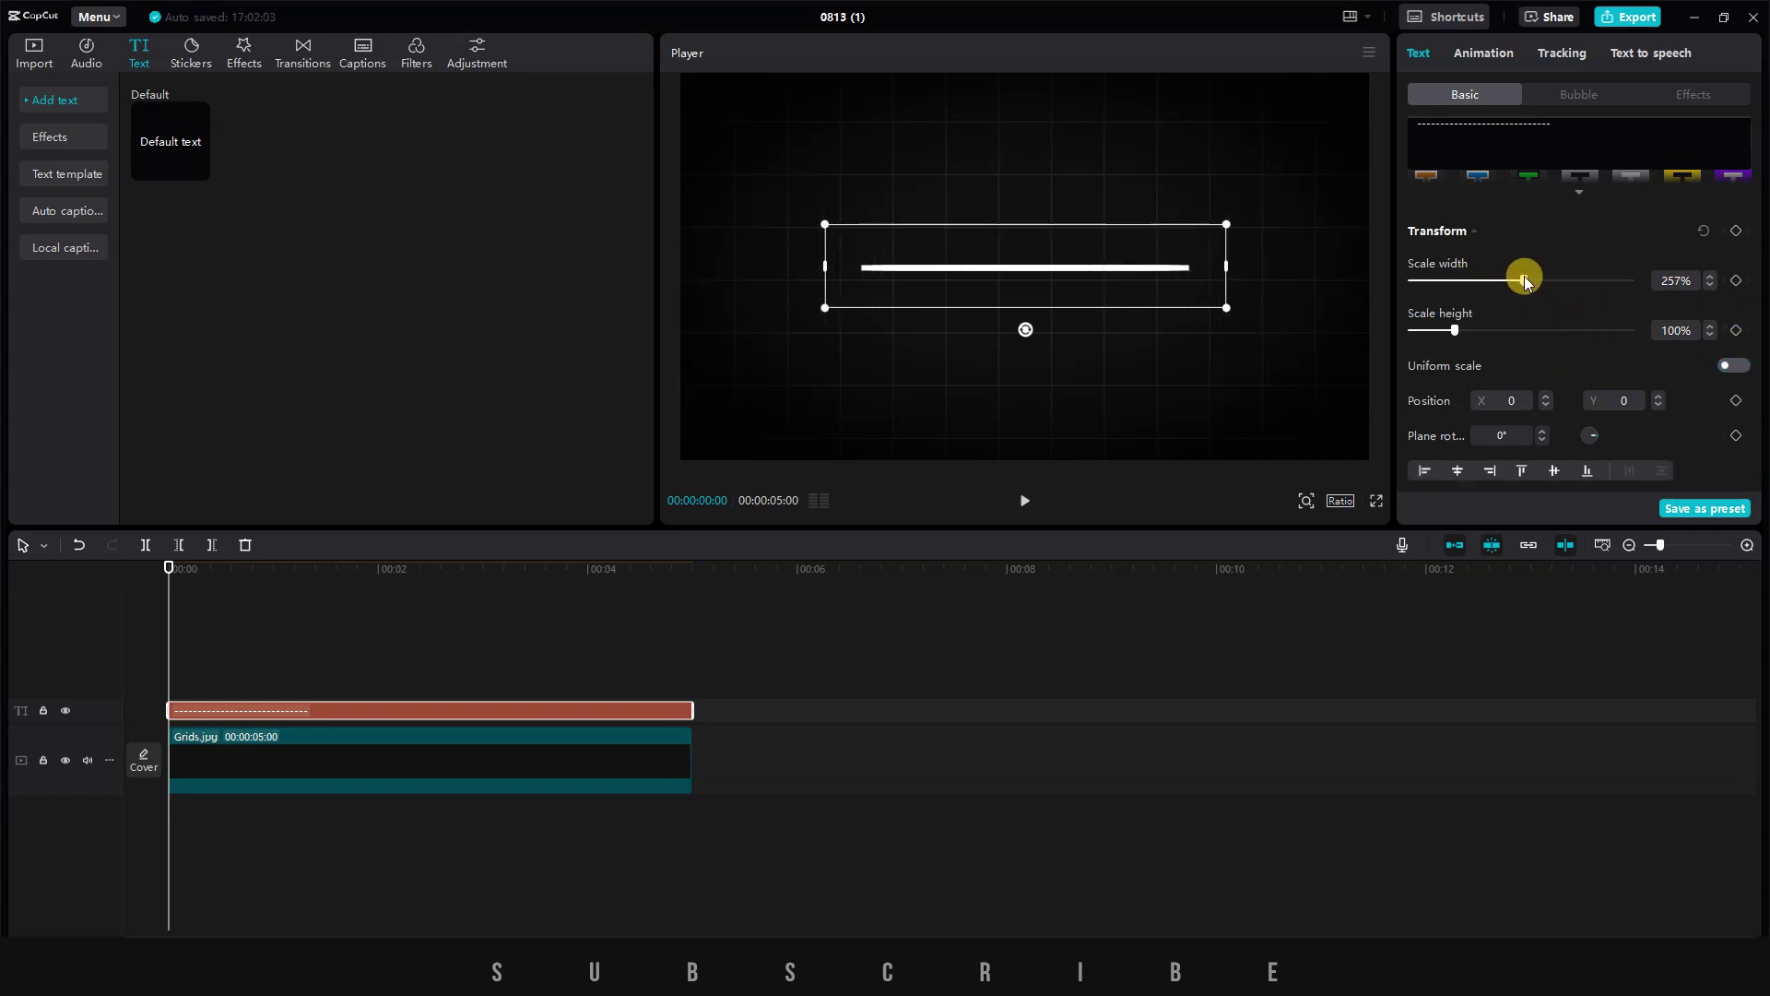
{"action": "left_click_drag", "start_coordinate": [1031, 333], "coordinate": [1088, 265]}
{"action": "left_click", "coordinate": [1504, 276]}
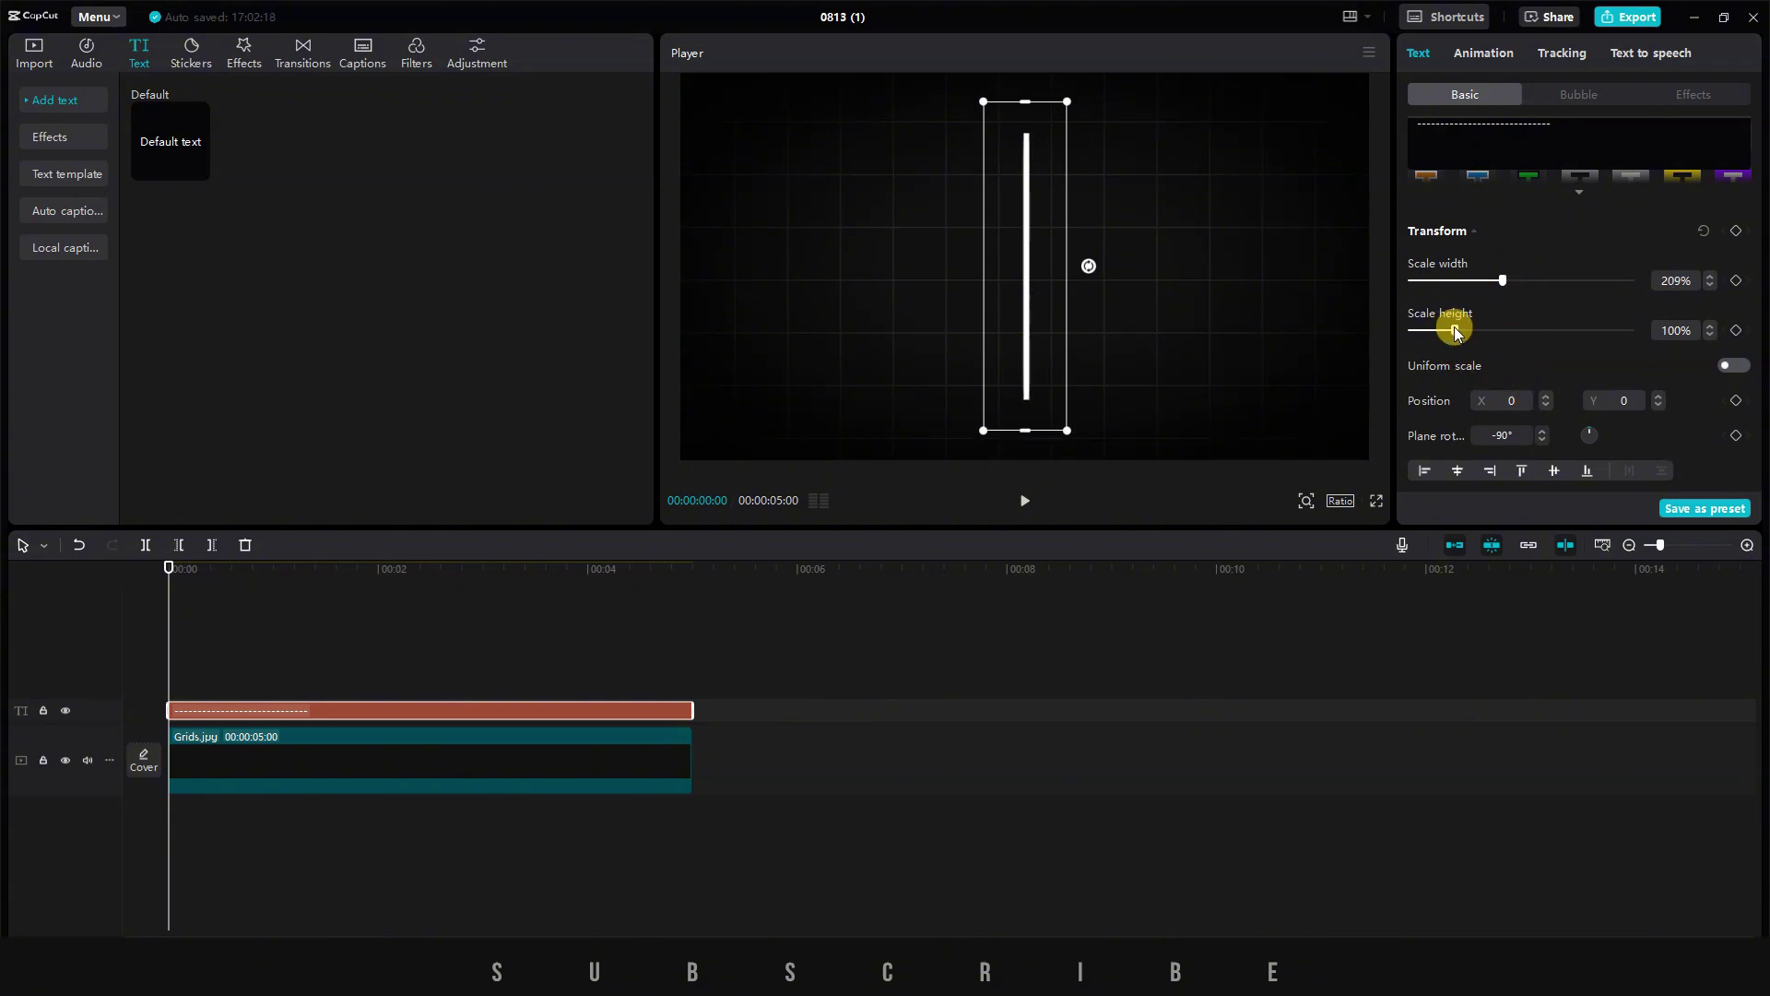
- Add a second text clip reading "Finish" and extend it to the end of Grids.jpg
{"action": "left_click", "coordinate": [175, 581]}
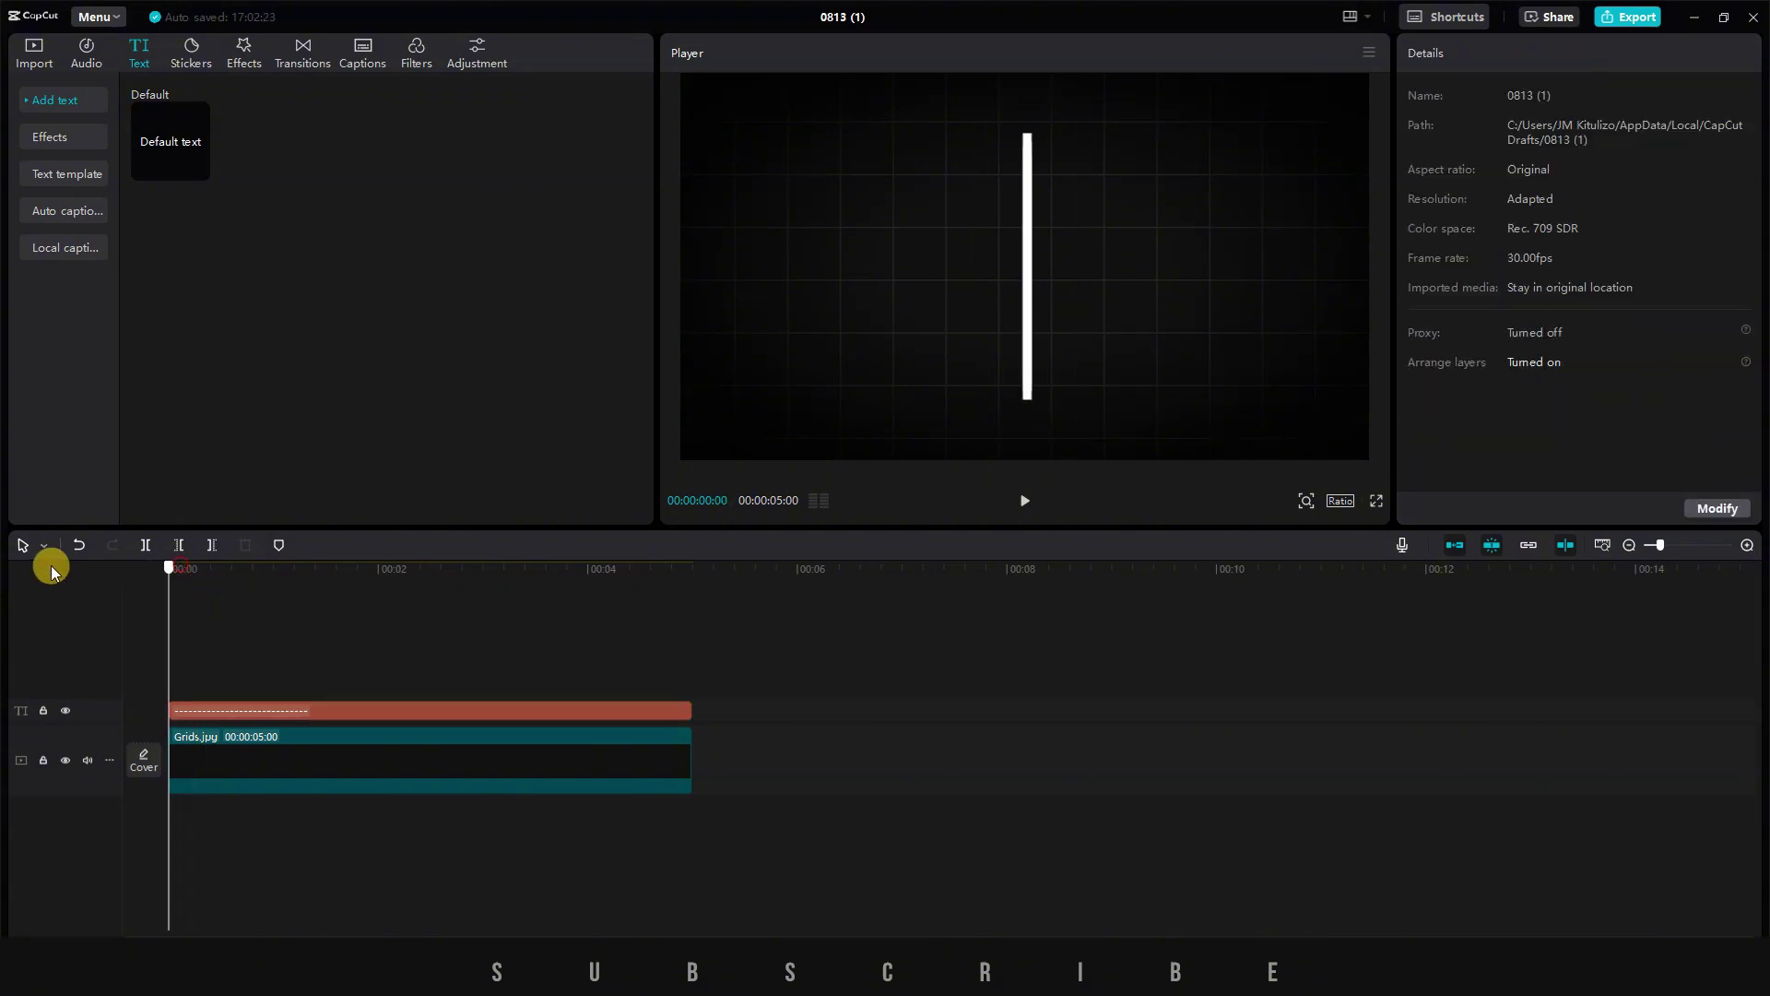
{"action": "left_click", "coordinate": [187, 167]}
{"action": "left_click_drag", "start_coordinate": [482, 677], "coordinate": [692, 677]}
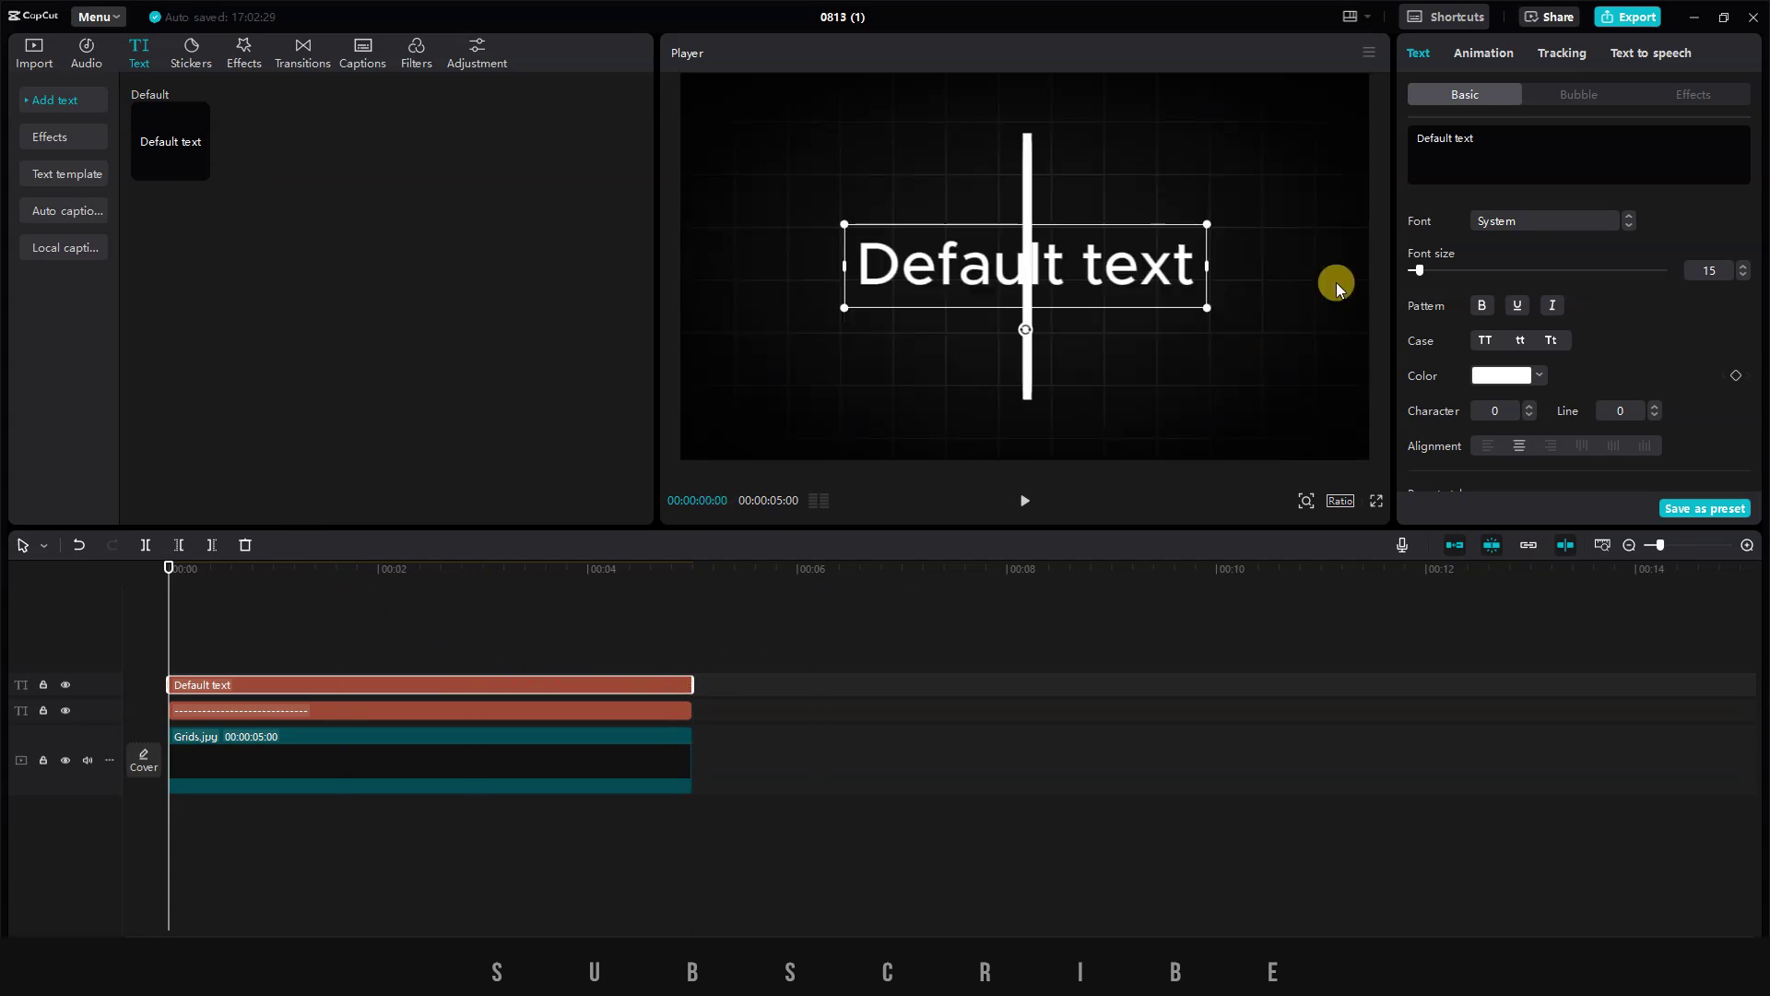
{"action": "key", "text": "ctrl+a"}
{"action": "type", "text": "Finish"}
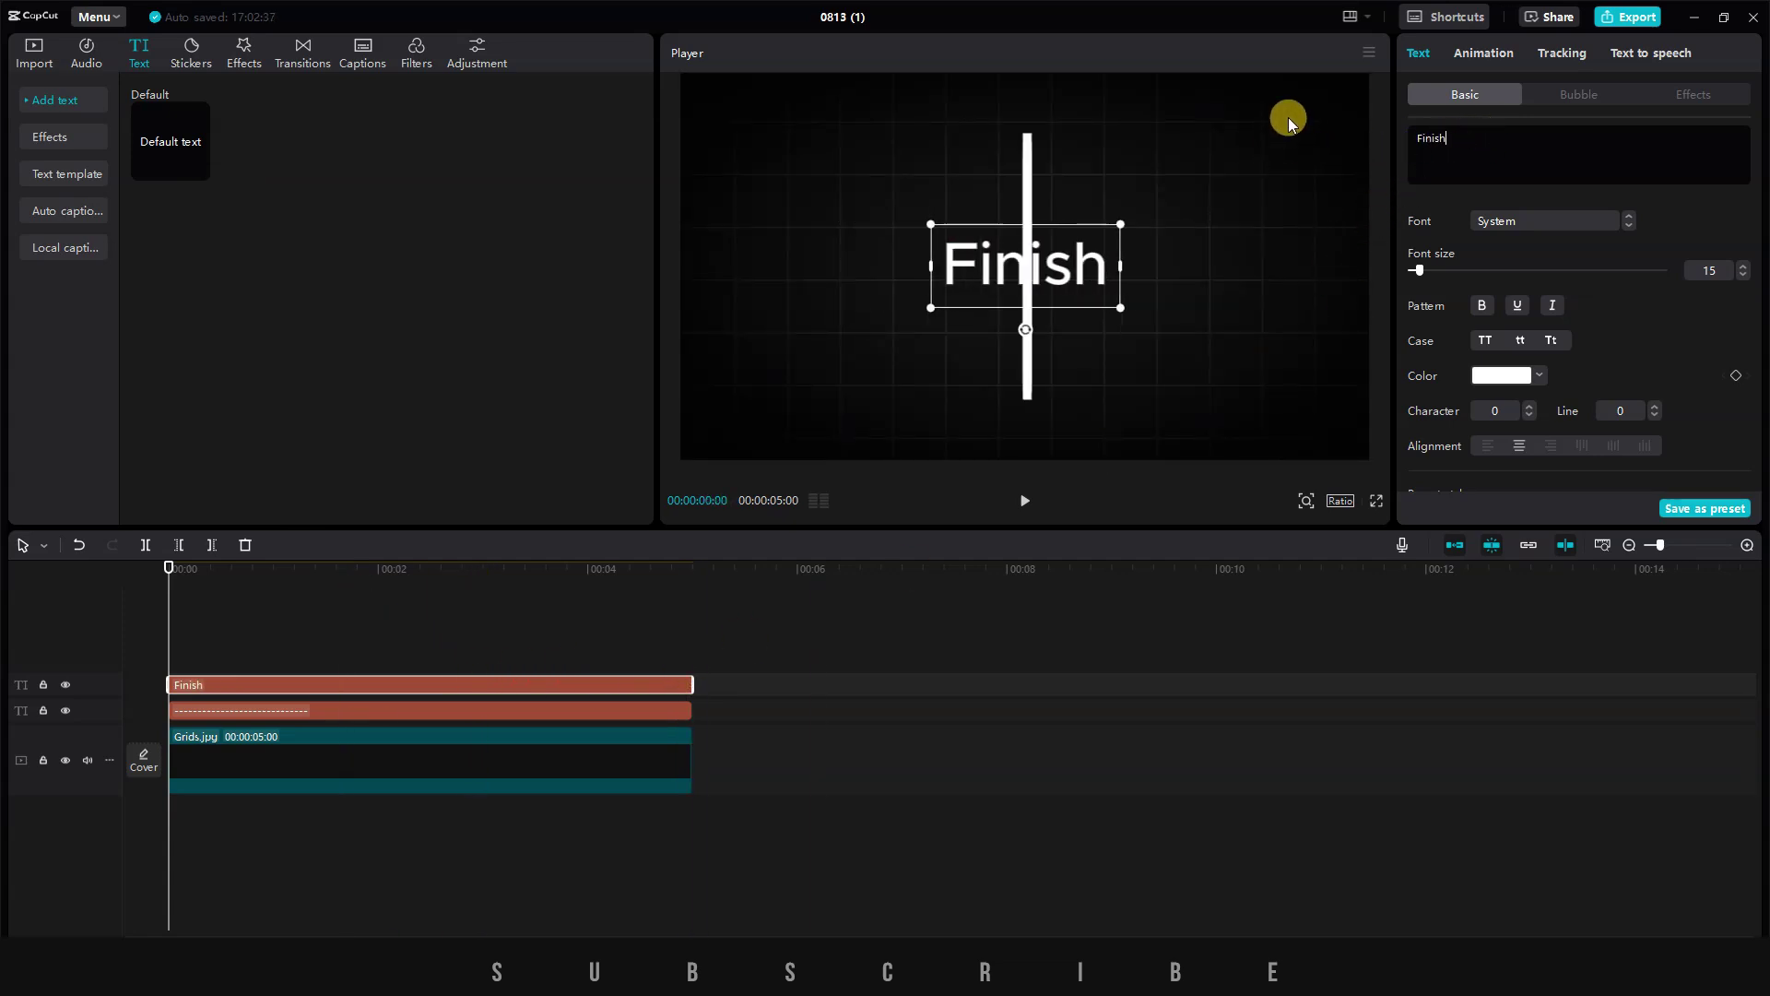
- Set the "Finish" text's font to Bebas Neue Bold and its font size to 8
{"action": "left_click", "coordinate": [1548, 220]}
{"action": "left_click", "coordinate": [1533, 313]}
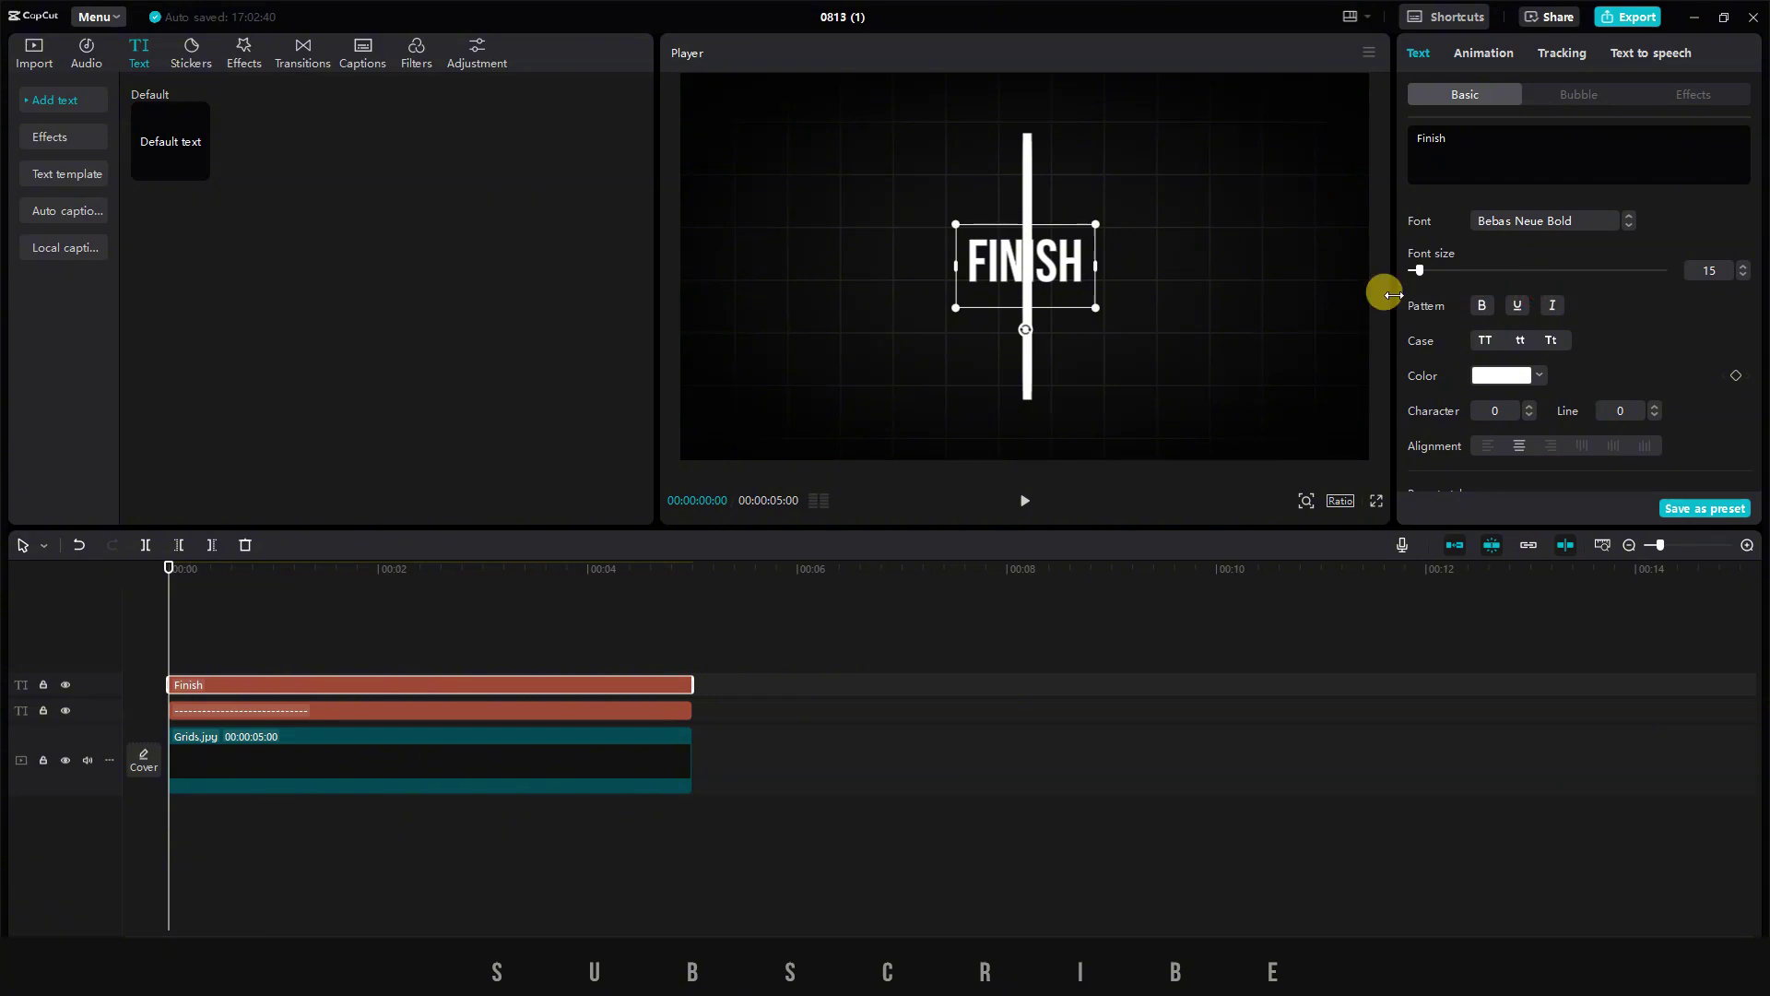
{"action": "left_click", "coordinate": [1741, 277]}
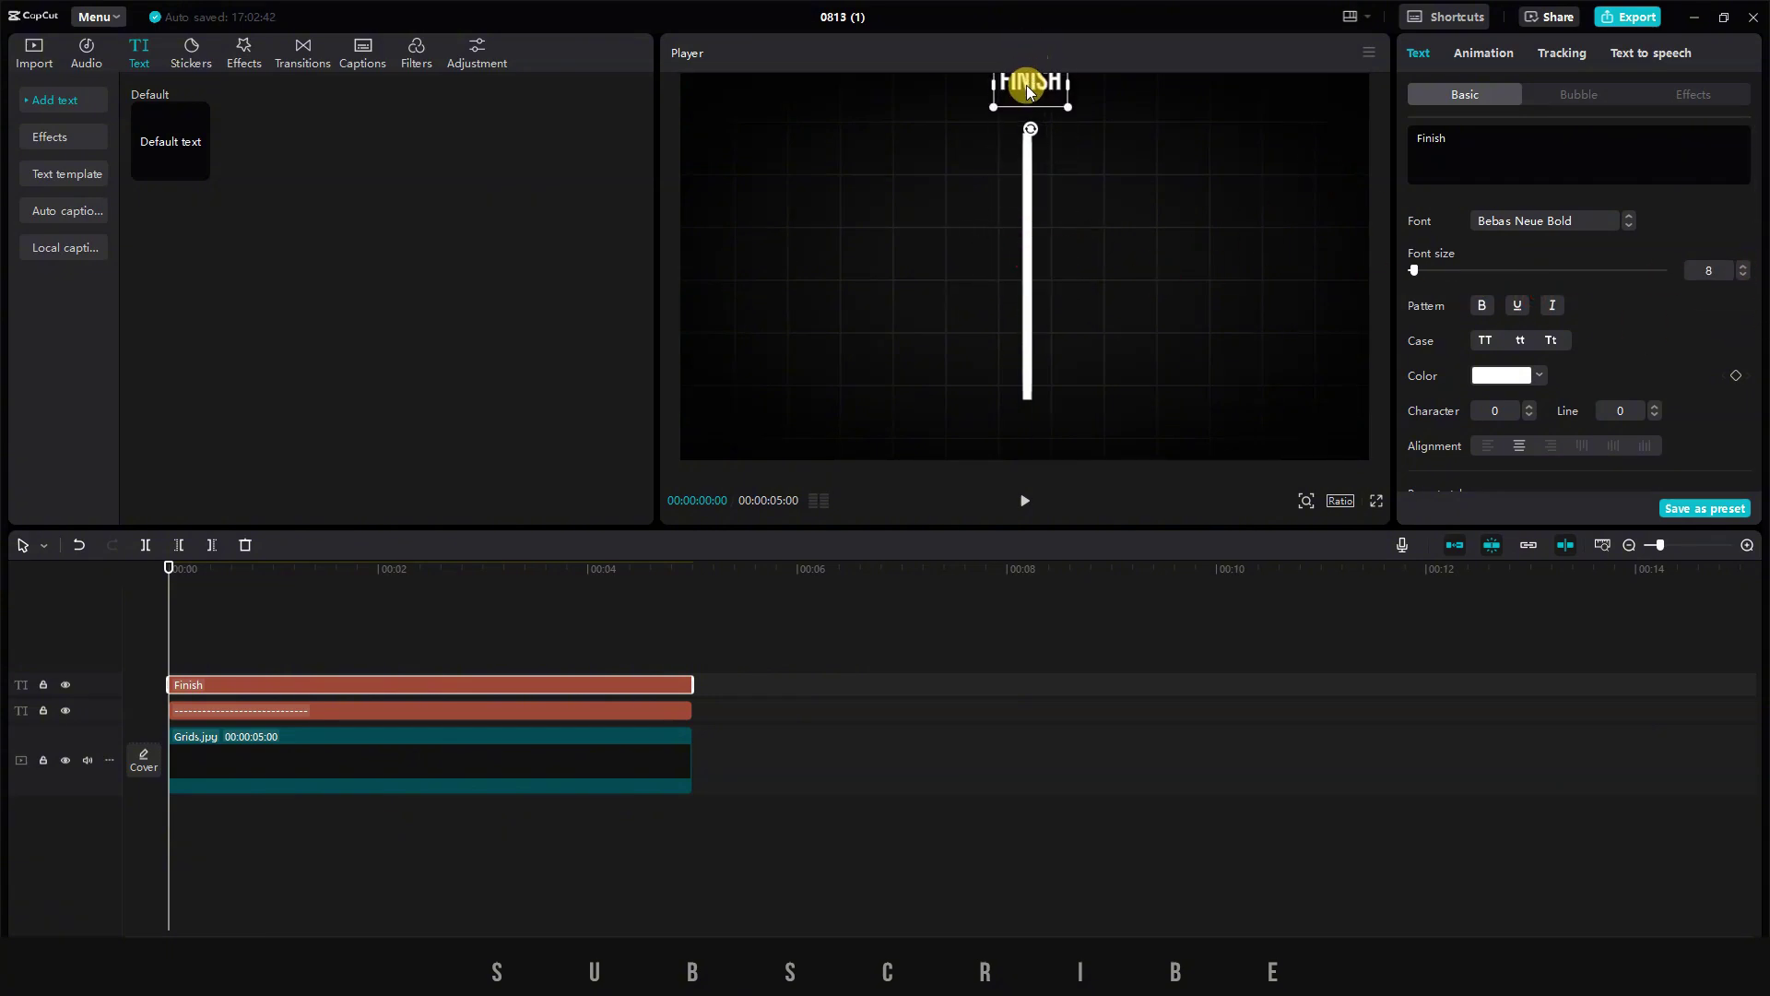
- Position the "Finish" text above the line's upper end and place a copy reading "Start" below its lower end
{"action": "left_click_drag", "start_coordinate": [1033, 101], "coordinate": [1025, 109]}
{"action": "scroll", "coordinate": [1577, 328], "scroll_direction": "down", "scroll_amount": 1}
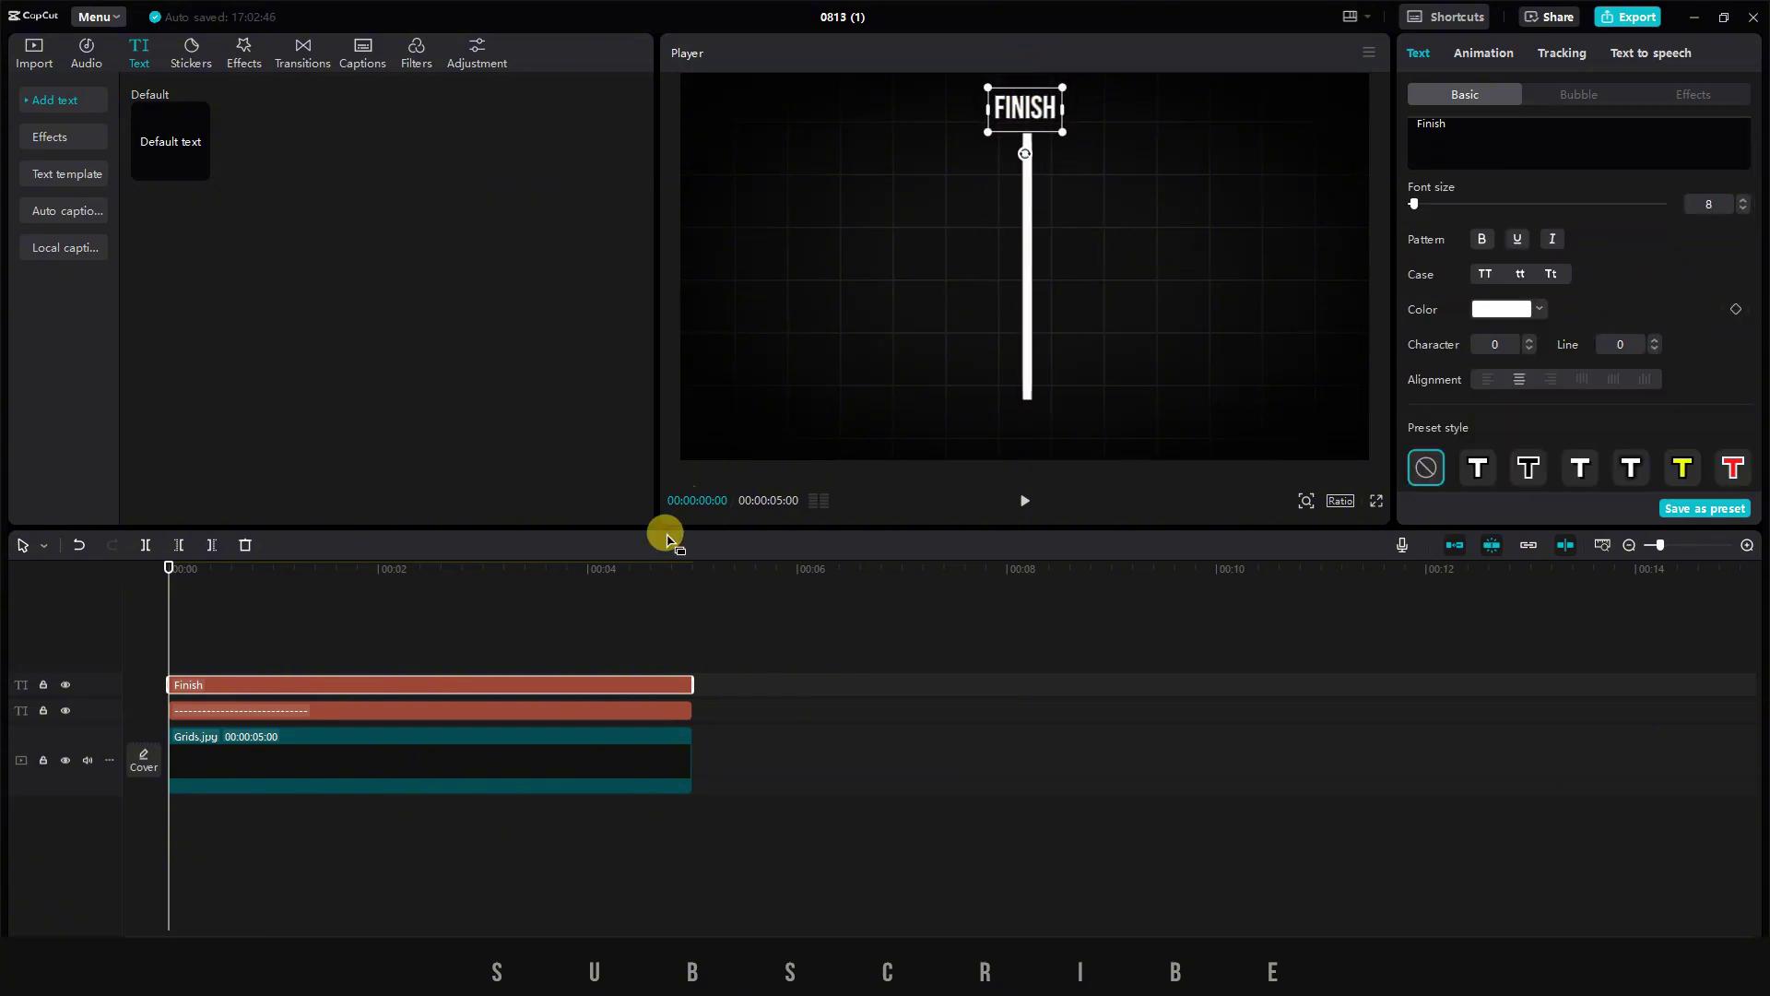
{"action": "right_click", "coordinate": [406, 682]}
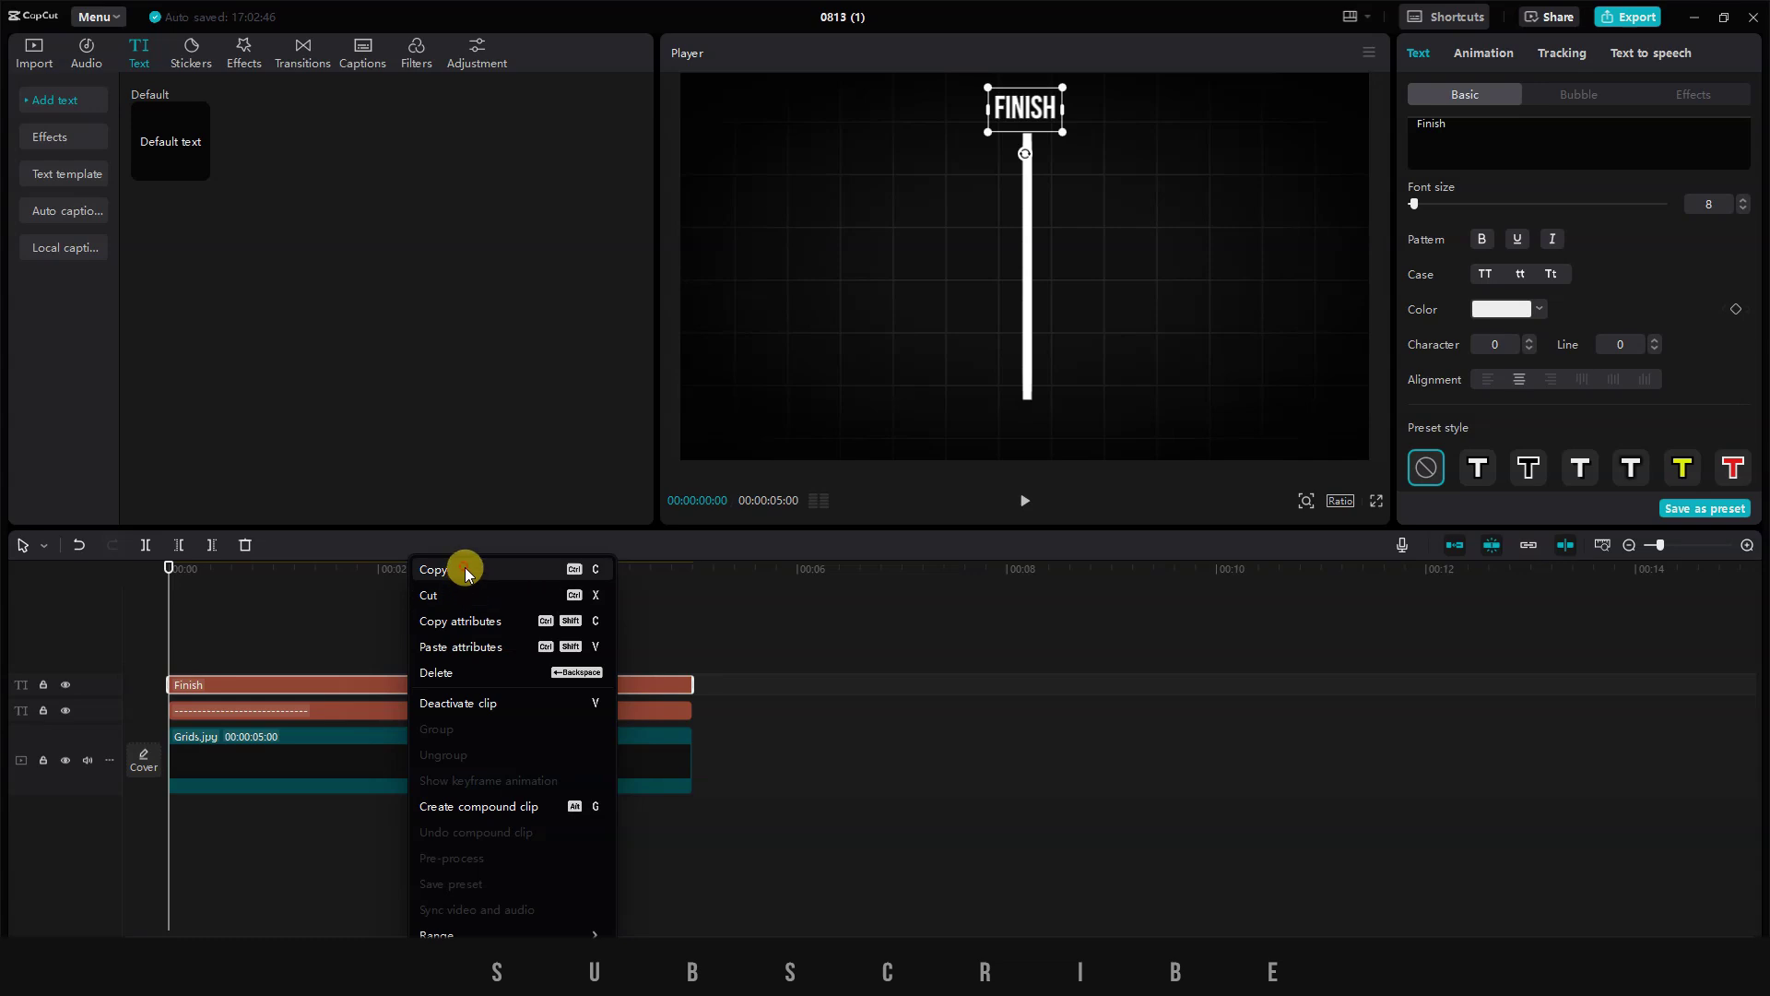
{"action": "left_click", "coordinate": [462, 569]}
{"action": "key", "text": "ctrl+v"}
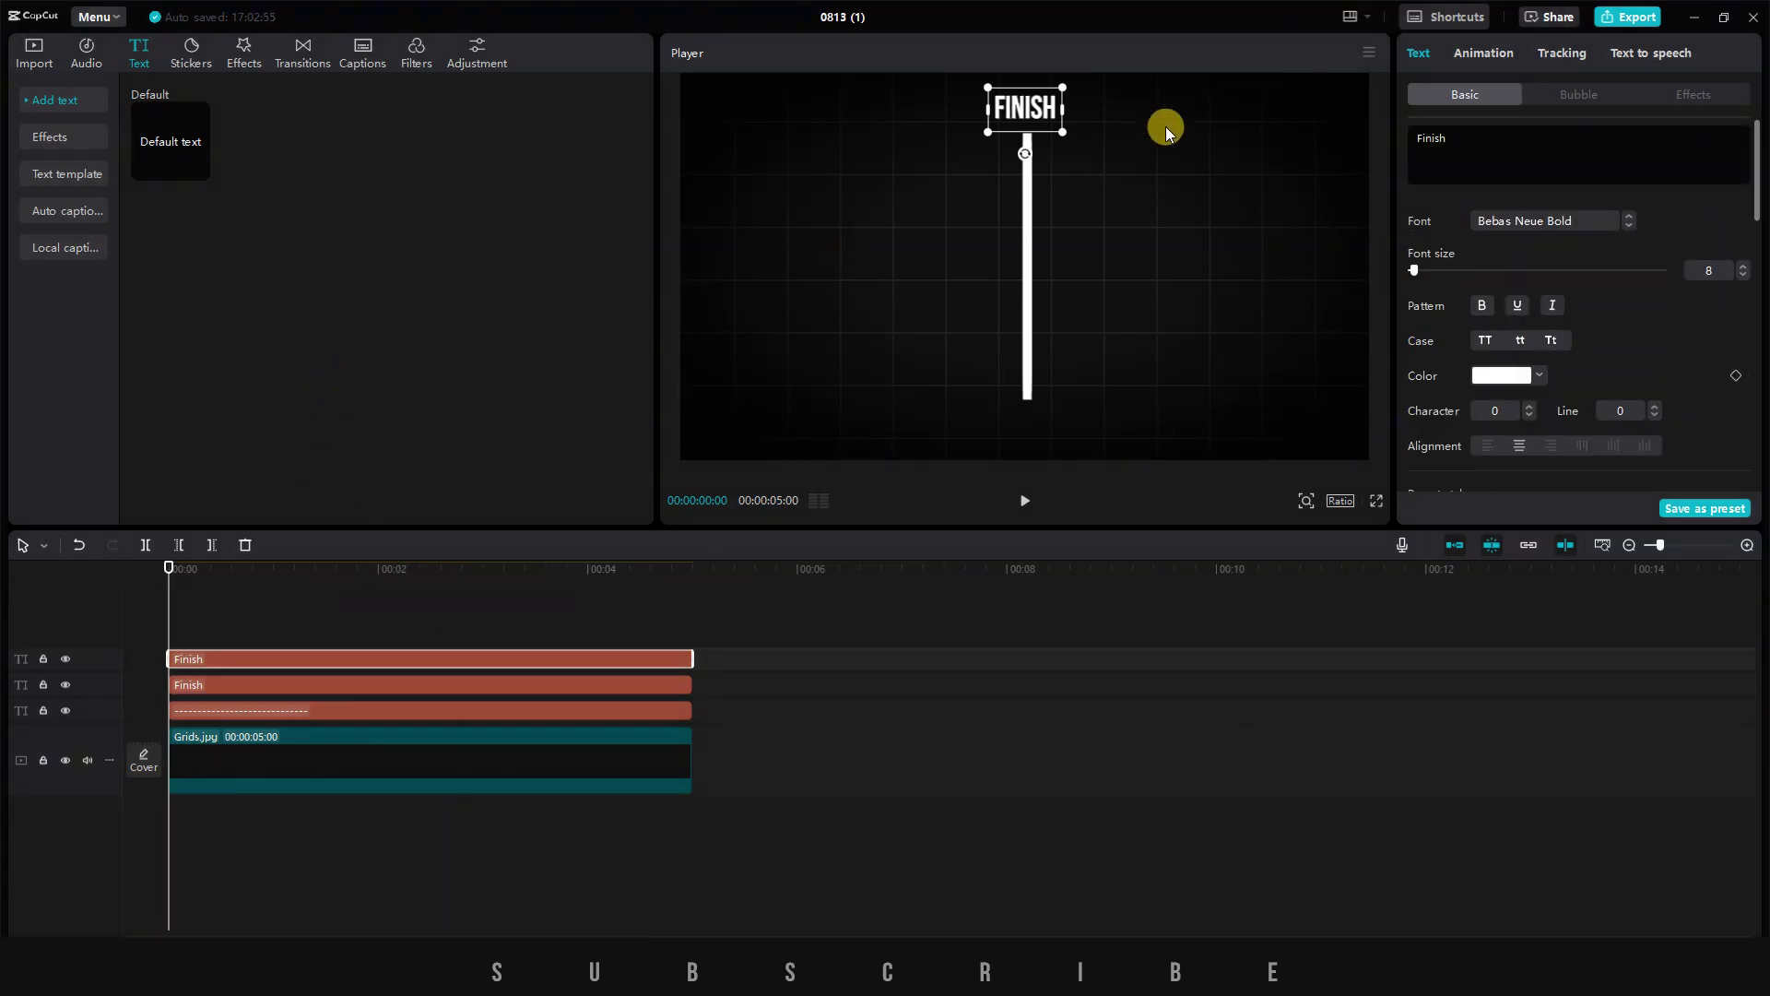
{"action": "left_click_drag", "start_coordinate": [1043, 103], "coordinate": [1036, 419]}
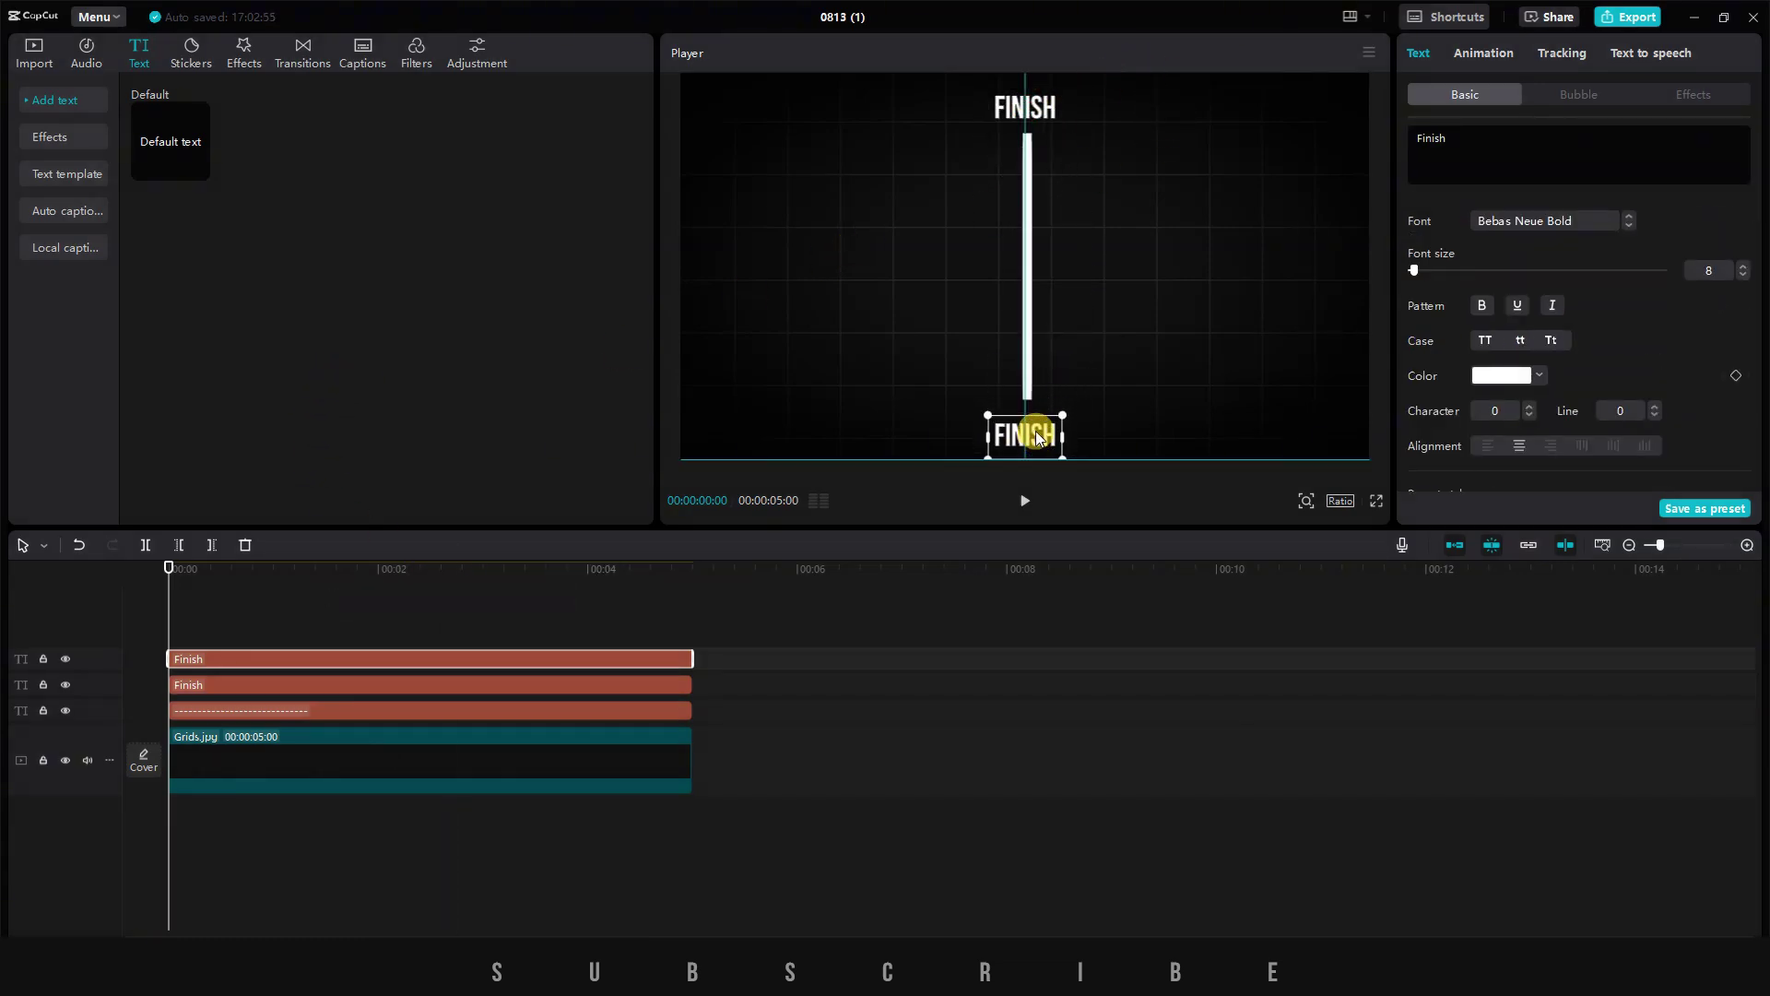
{"action": "double_click", "coordinate": [1036, 433]}
{"action": "type", "text": "Start"}
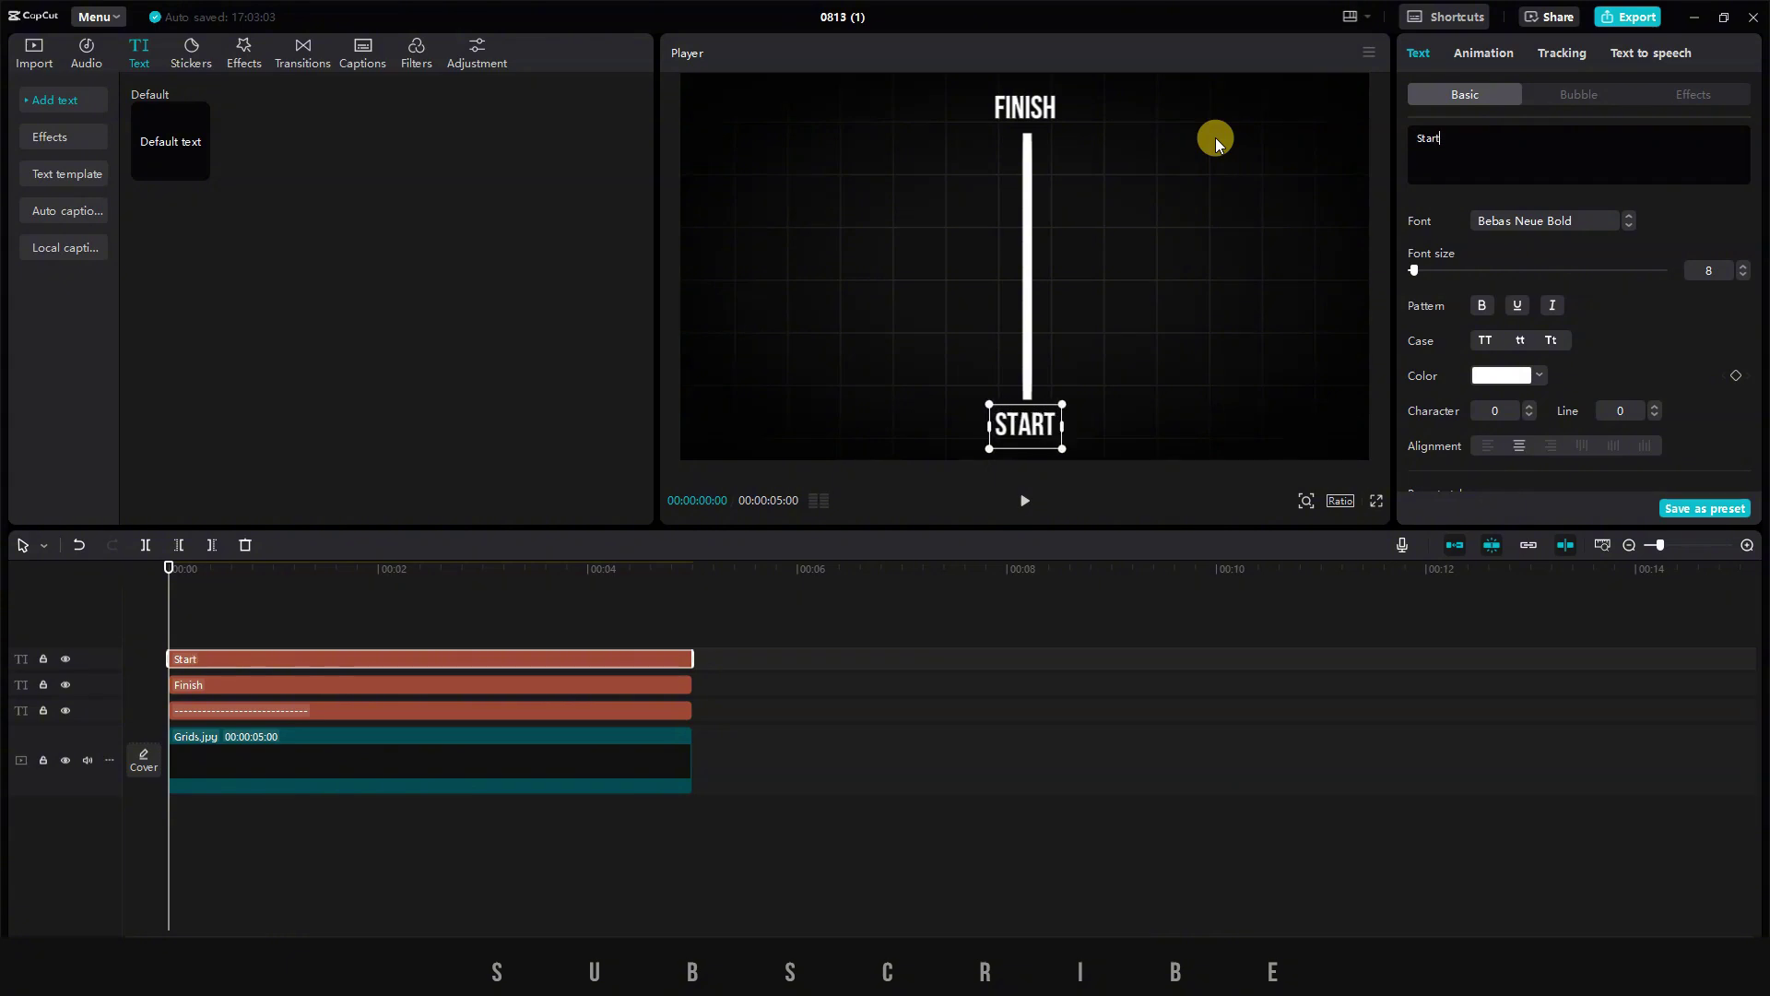
{"action": "left_click", "coordinate": [221, 614]}
- Duplicate the hyphen line on a new track and change the copy's color from white to orange-yellow
{"action": "left_click", "coordinate": [251, 708]}
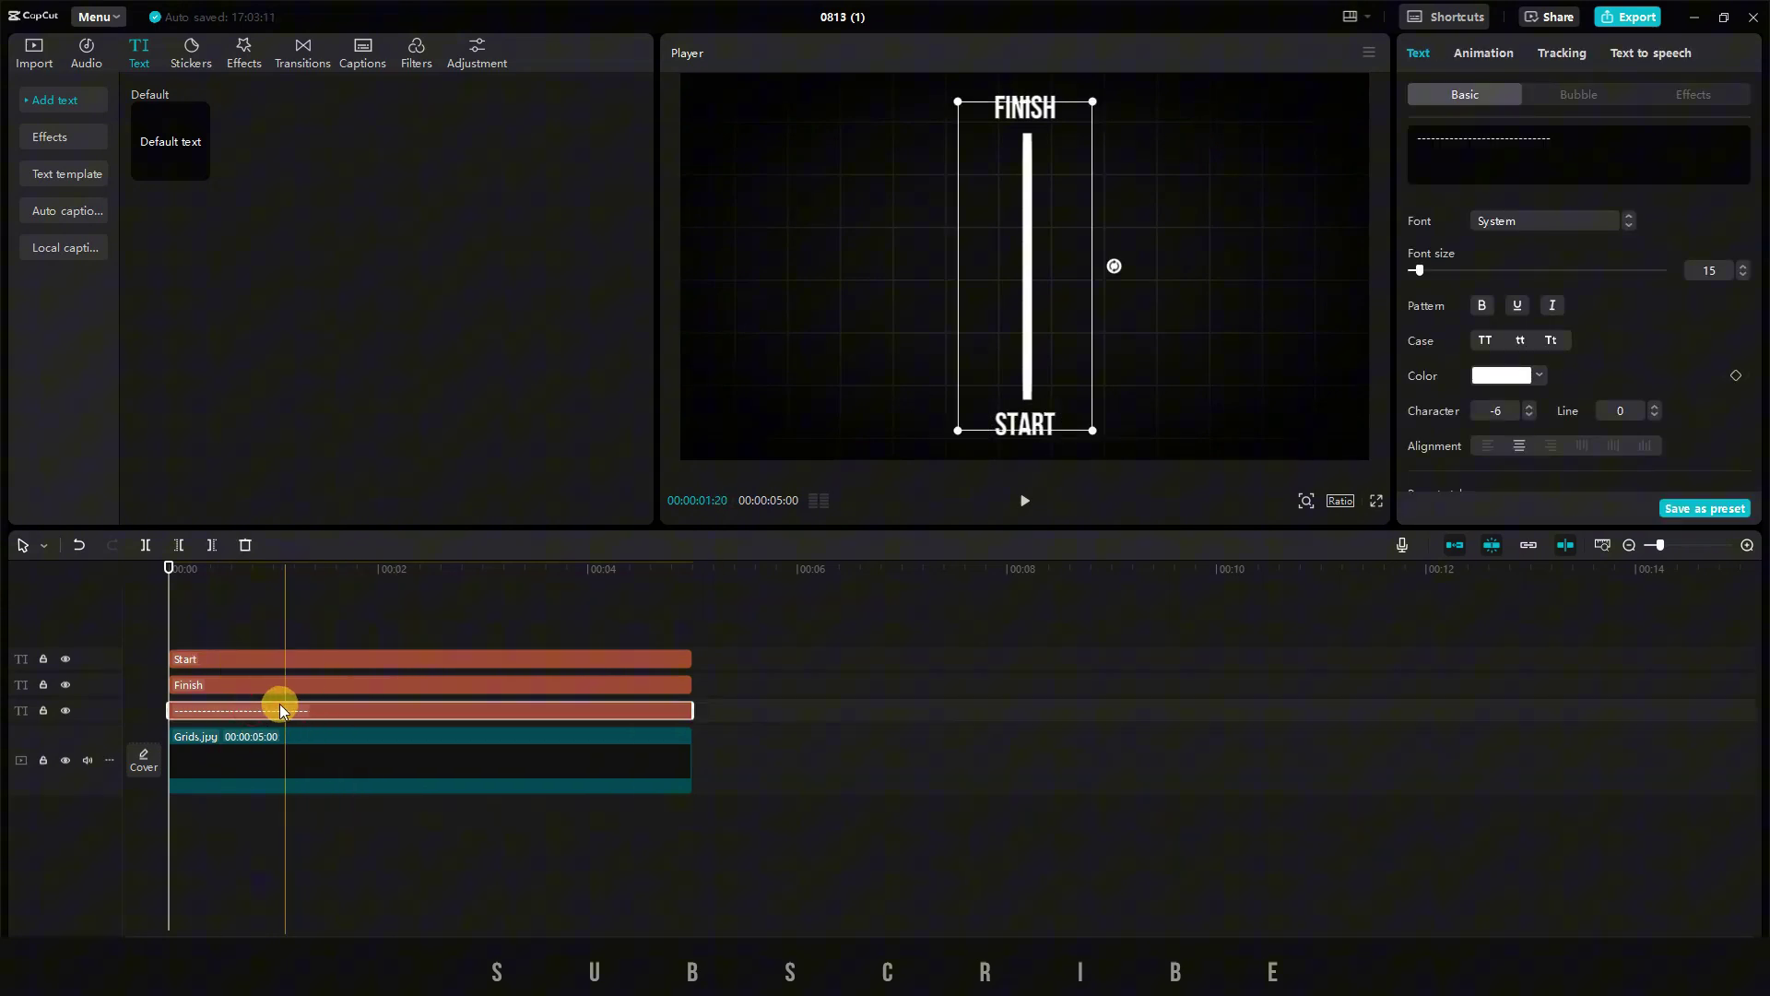
{"action": "right_click", "coordinate": [351, 701]}
{"action": "left_click", "coordinate": [418, 569]}
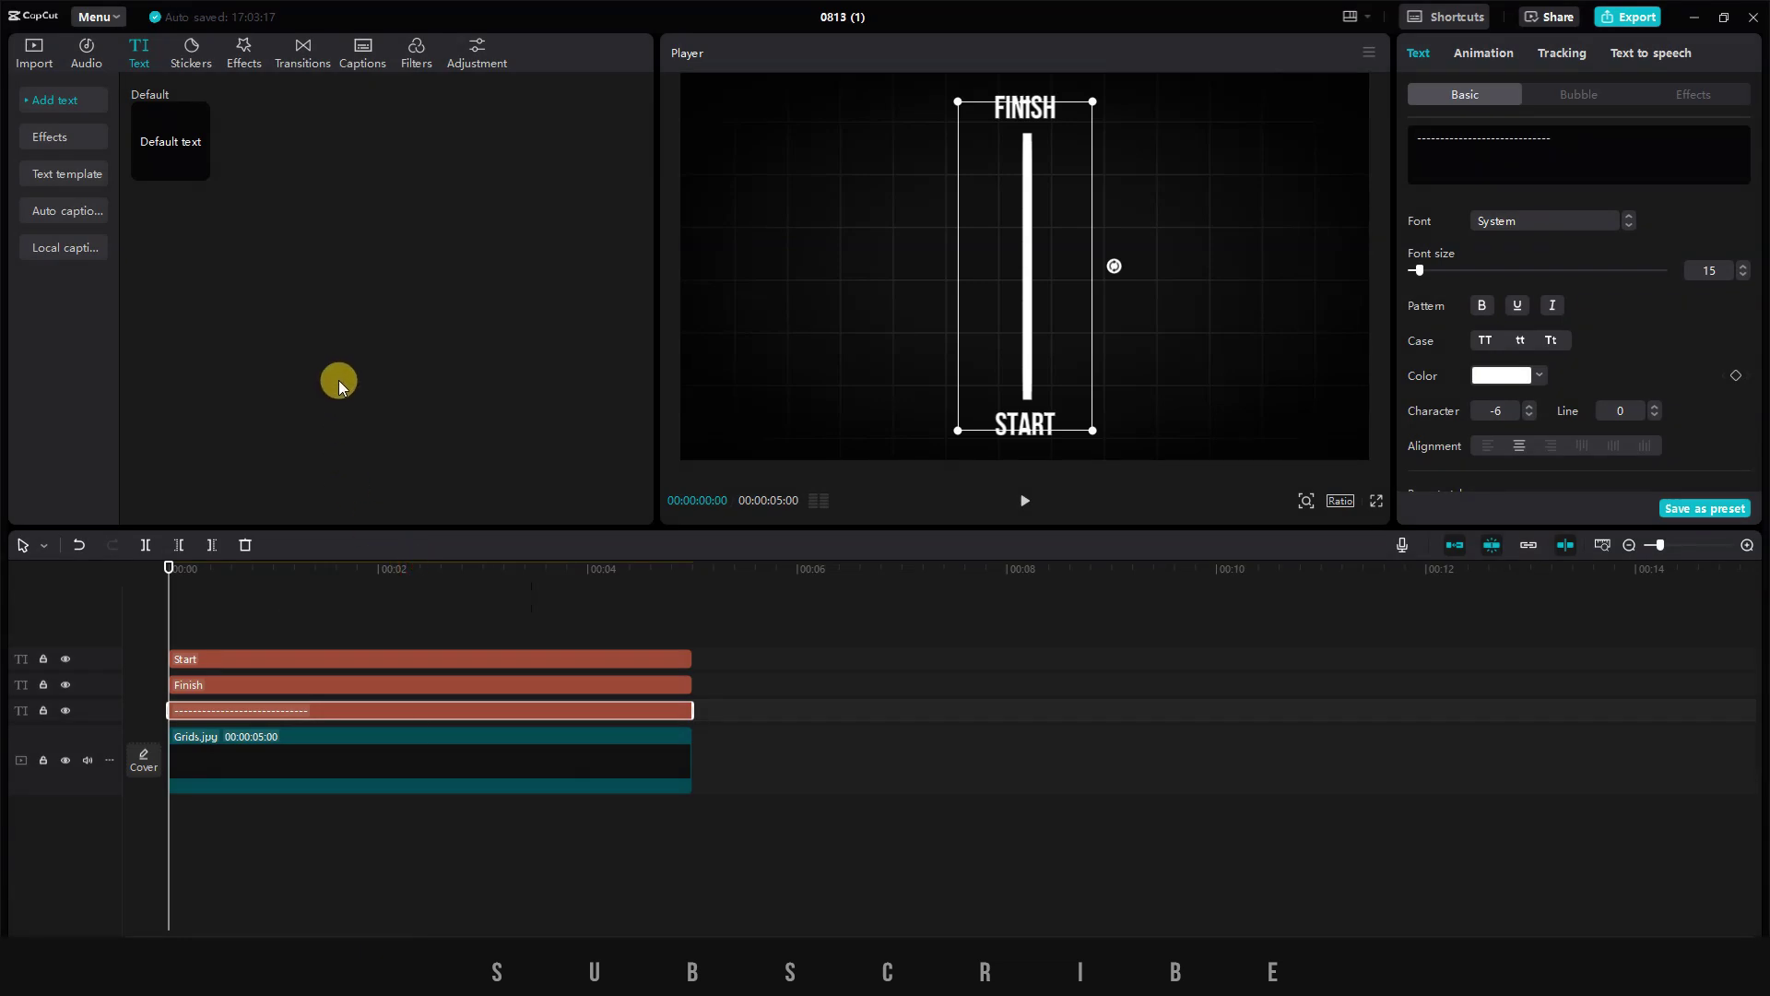
{"action": "key", "text": "ctrl+v"}
{"action": "left_click", "coordinate": [1512, 375]}
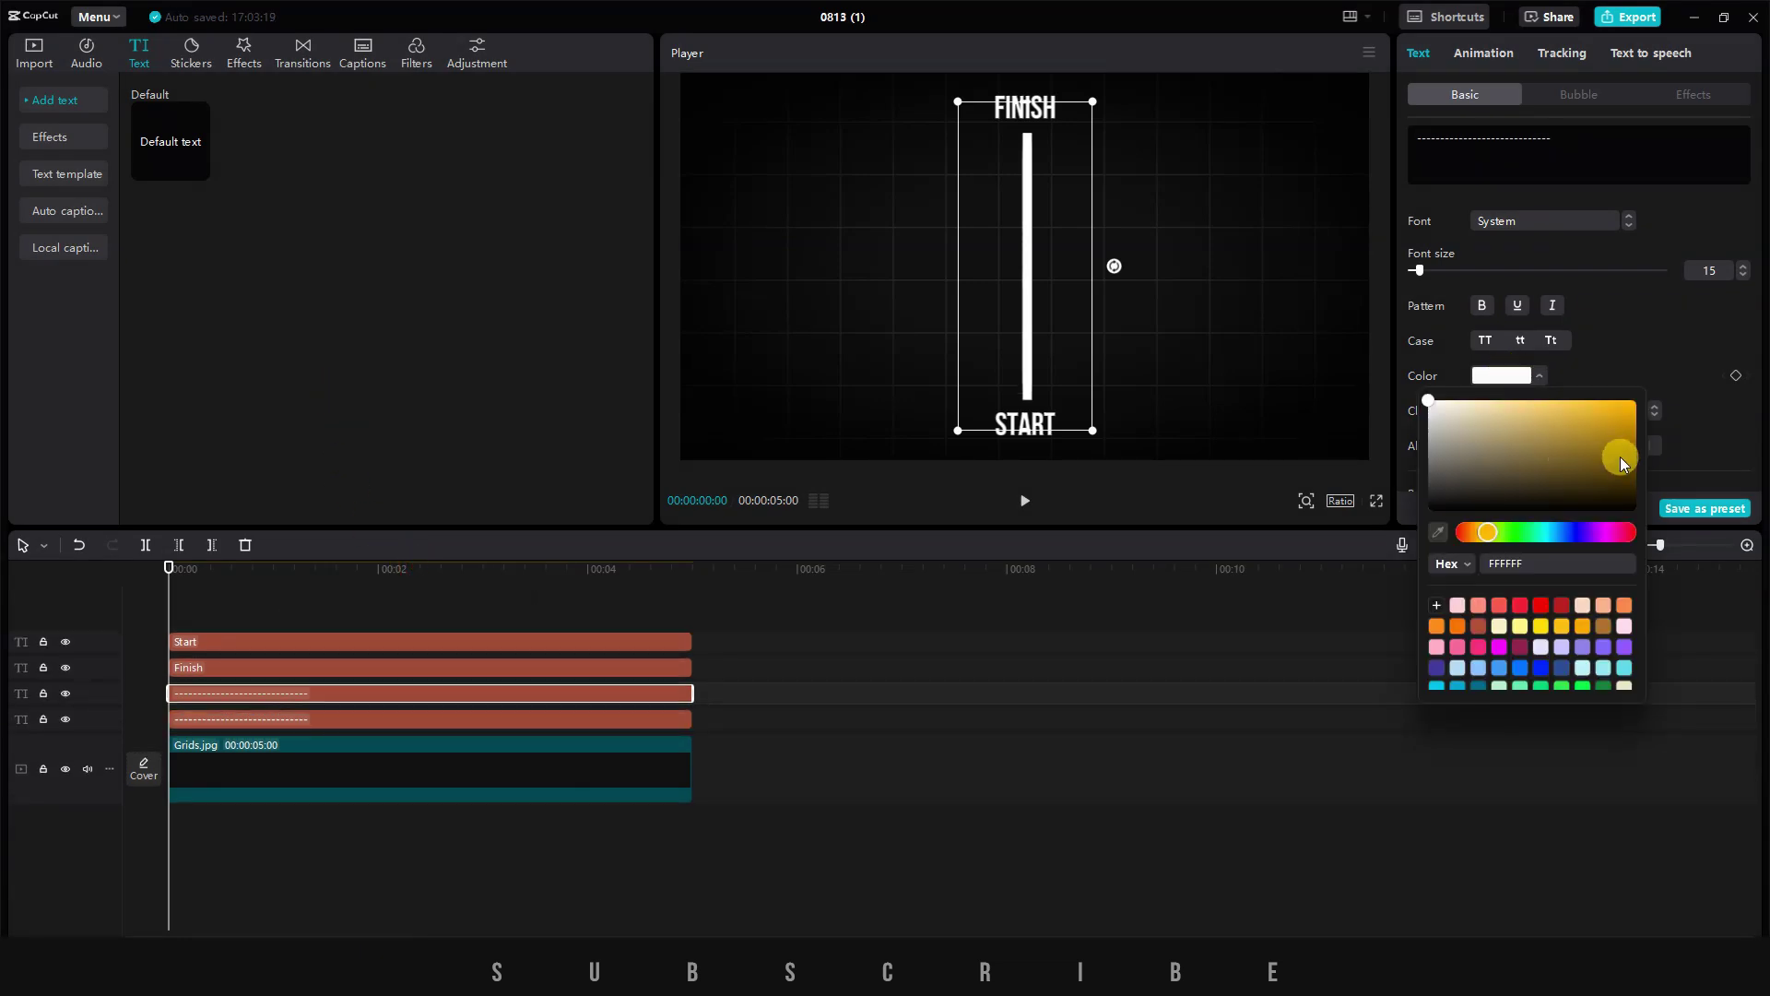
{"action": "left_click_drag", "start_coordinate": [1622, 461], "coordinate": [1689, 380]}
- Turn the orange line into a compound clip and apply an inverted Horizontal mask to it
{"action": "left_click", "coordinate": [343, 691]}
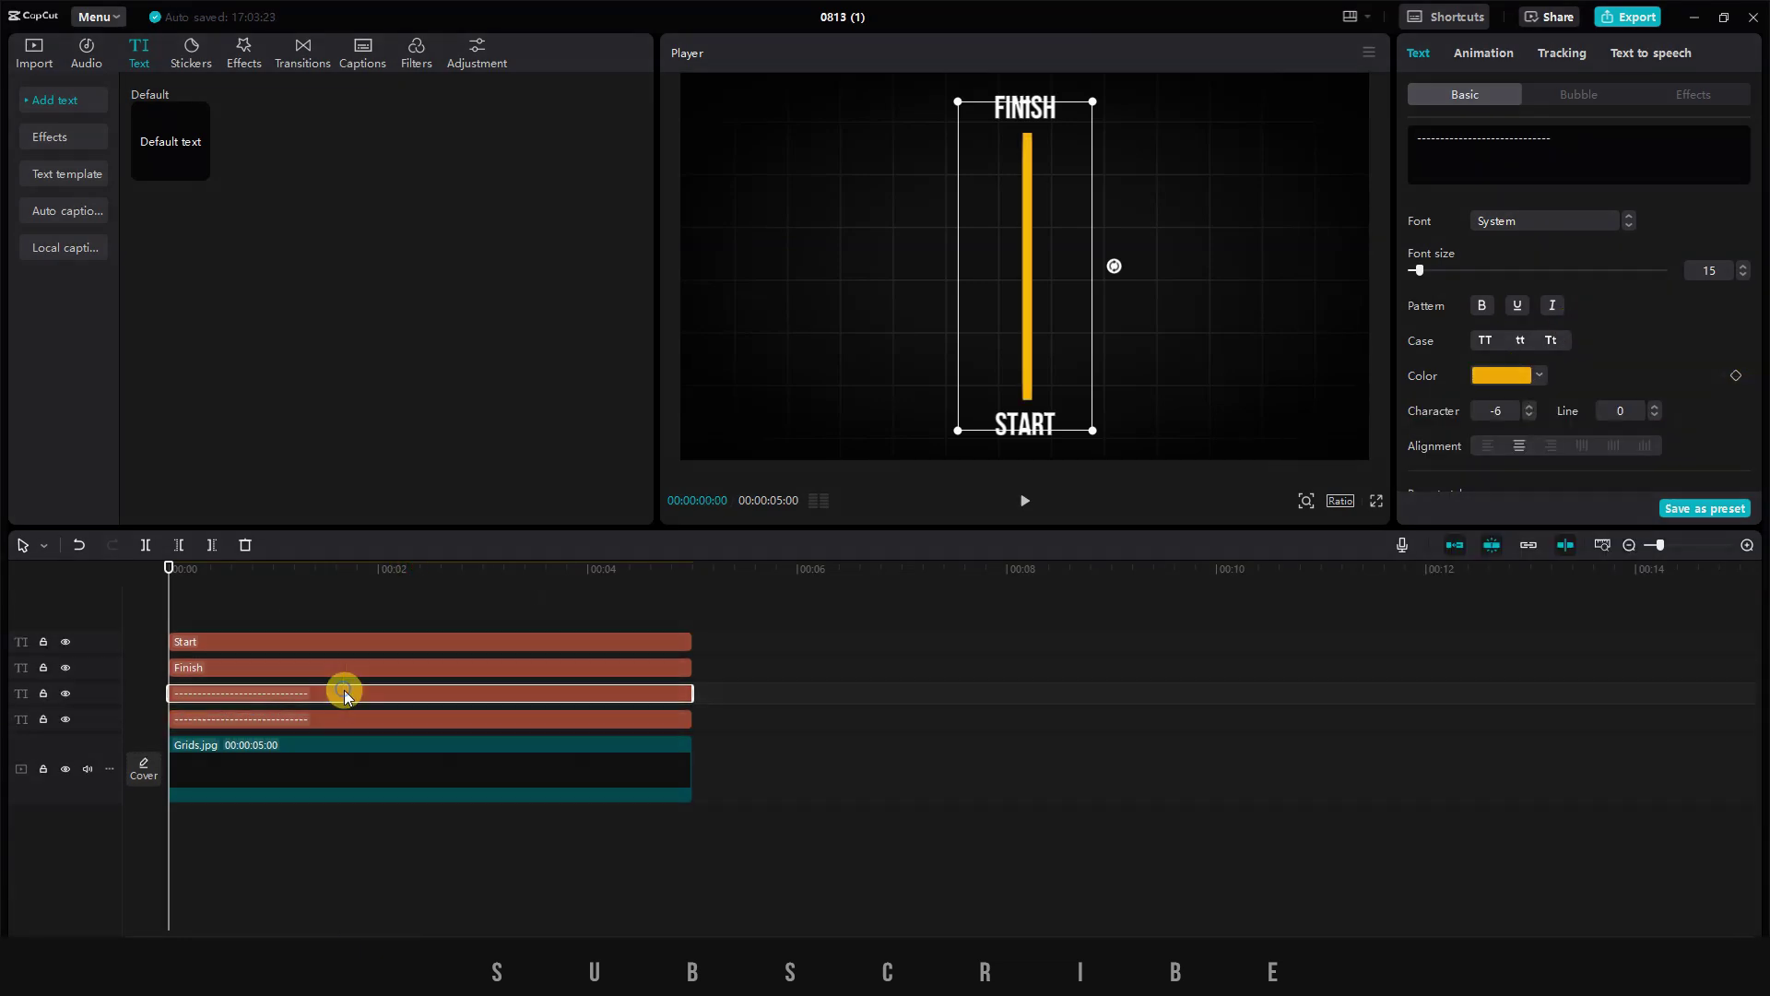
{"action": "right_click", "coordinate": [346, 691]}
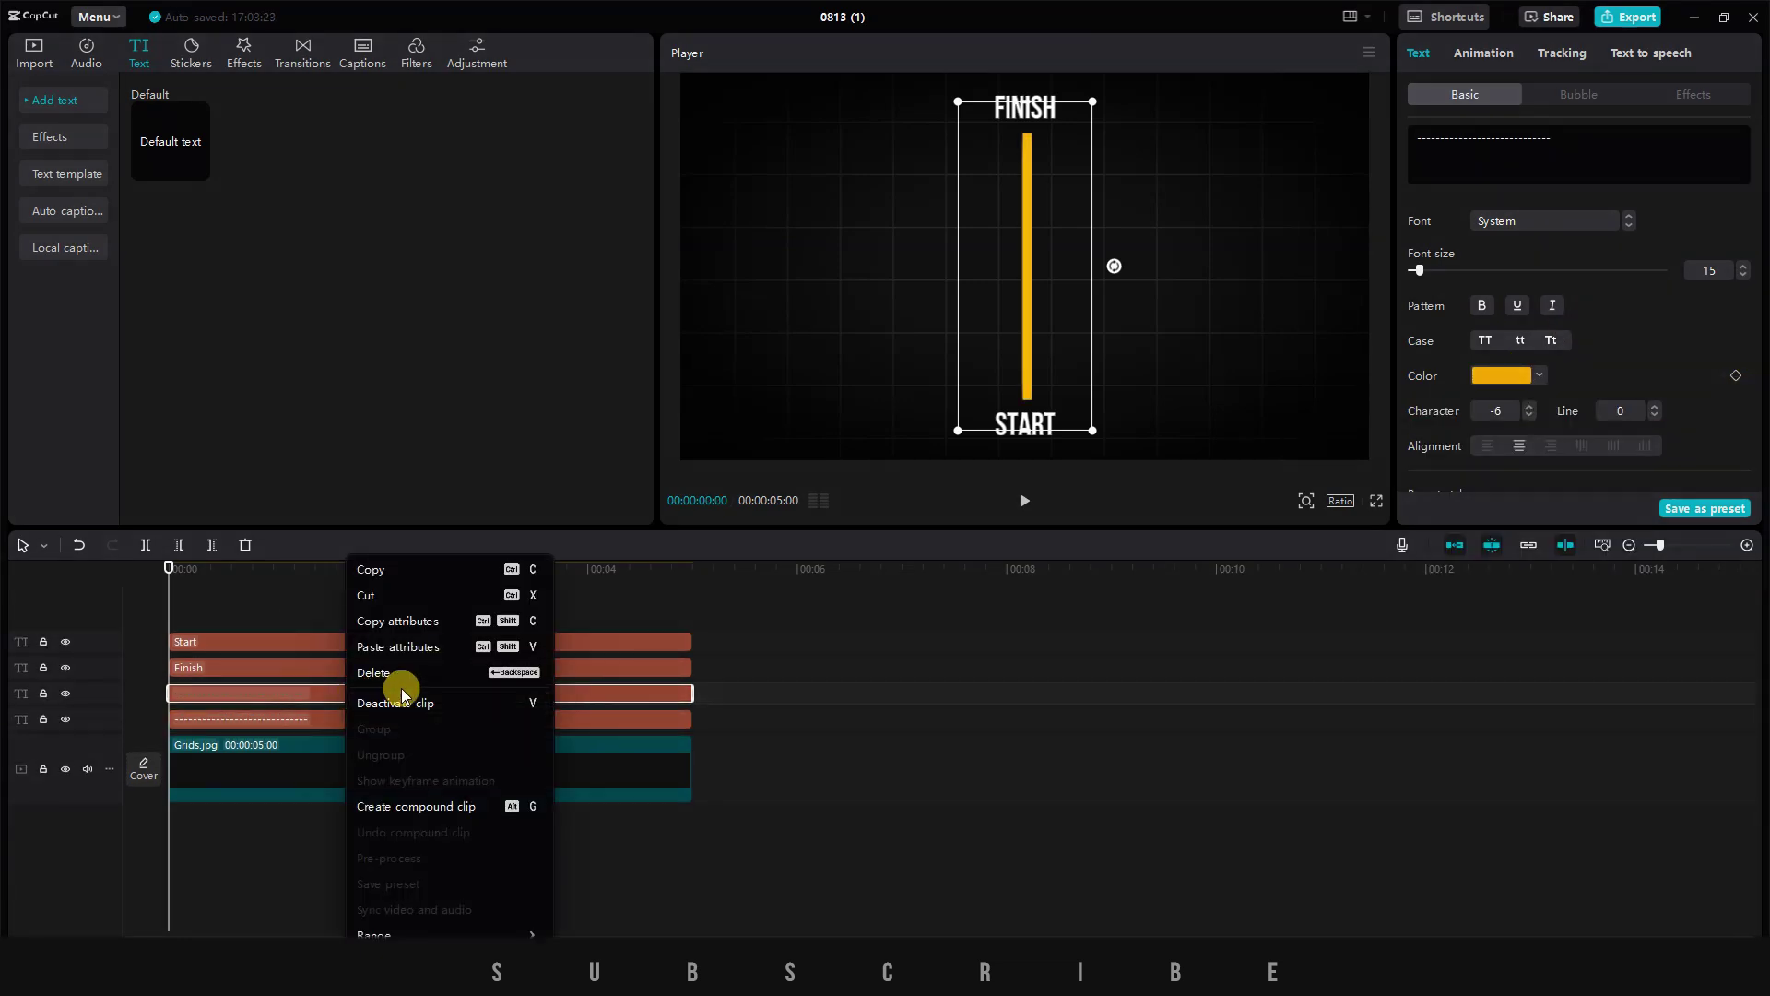
{"action": "left_click", "coordinate": [418, 807]}
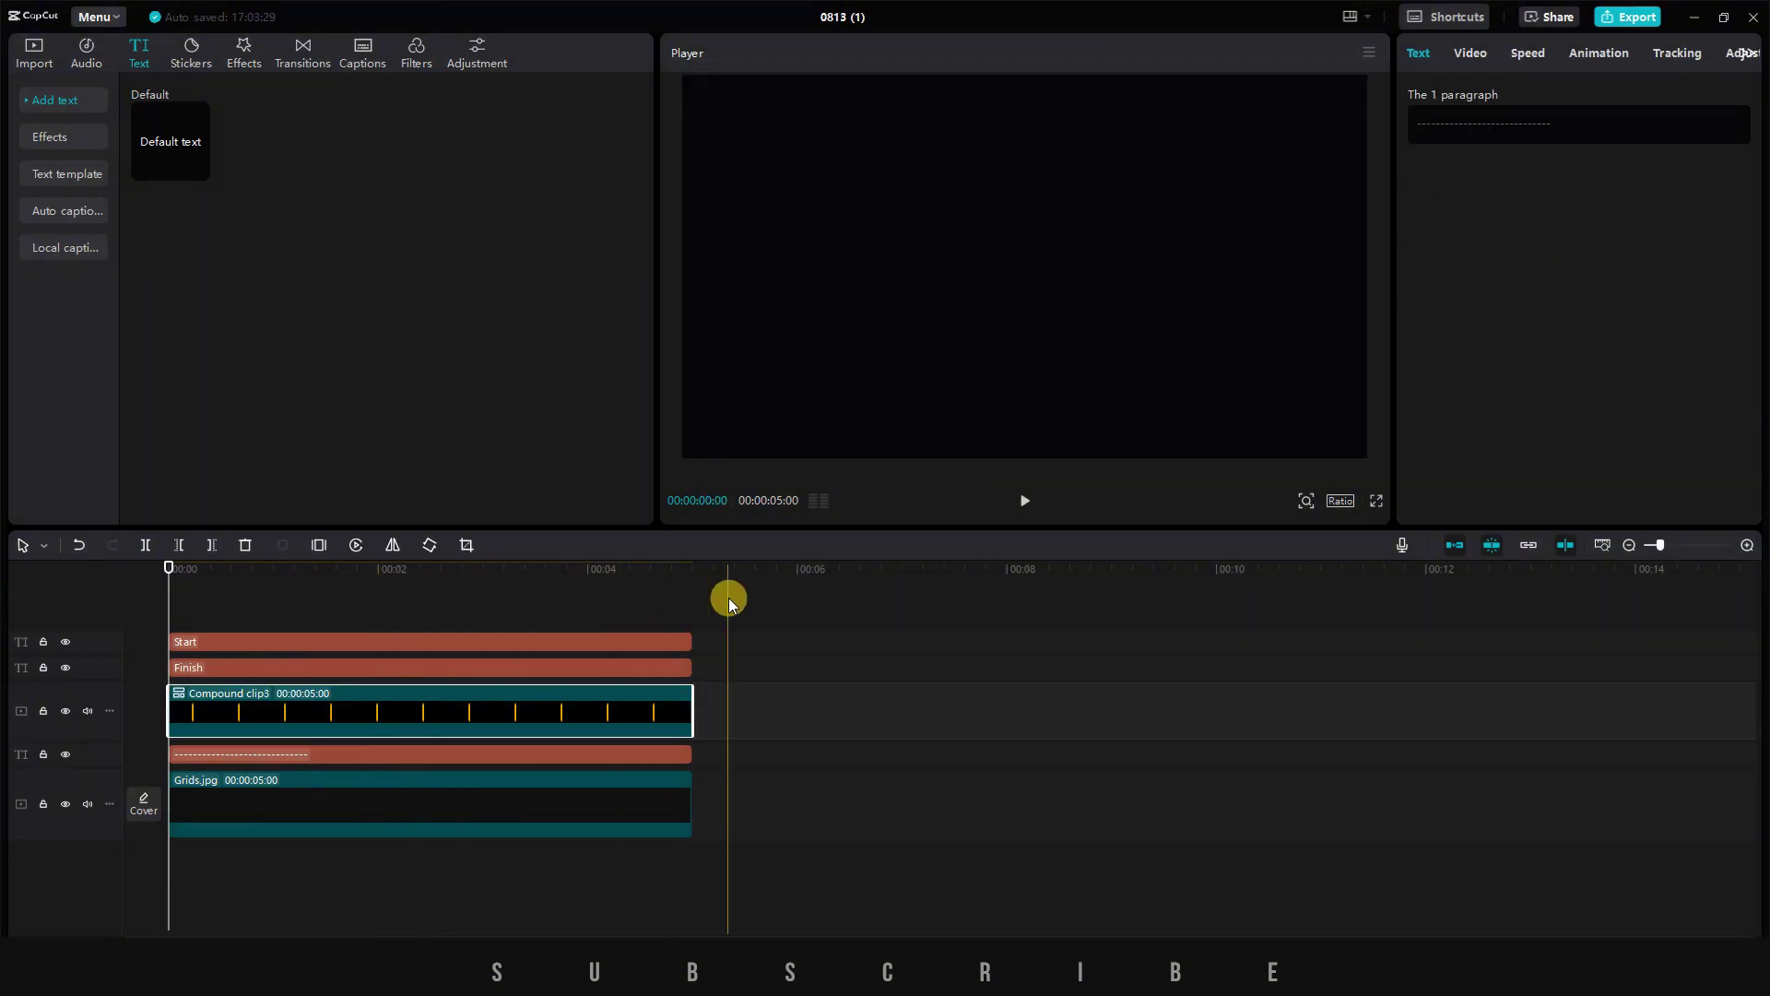
{"action": "left_click", "coordinate": [1608, 96]}
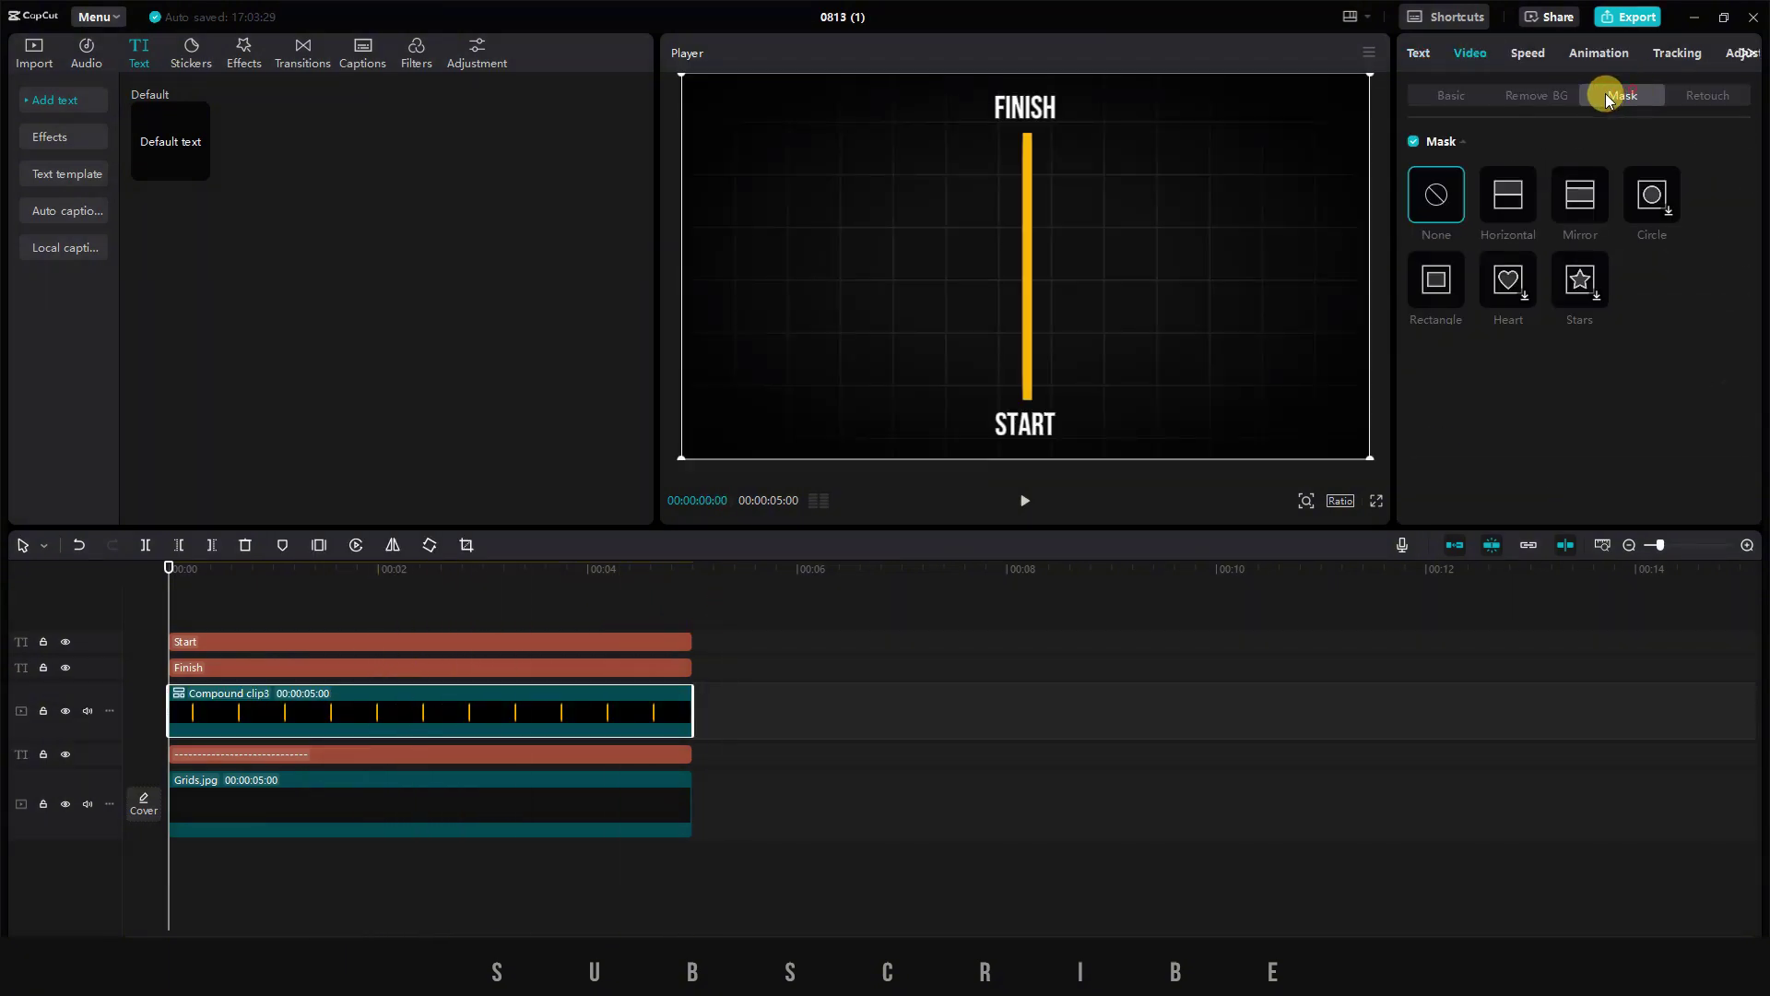
{"action": "left_click", "coordinate": [1500, 206]}
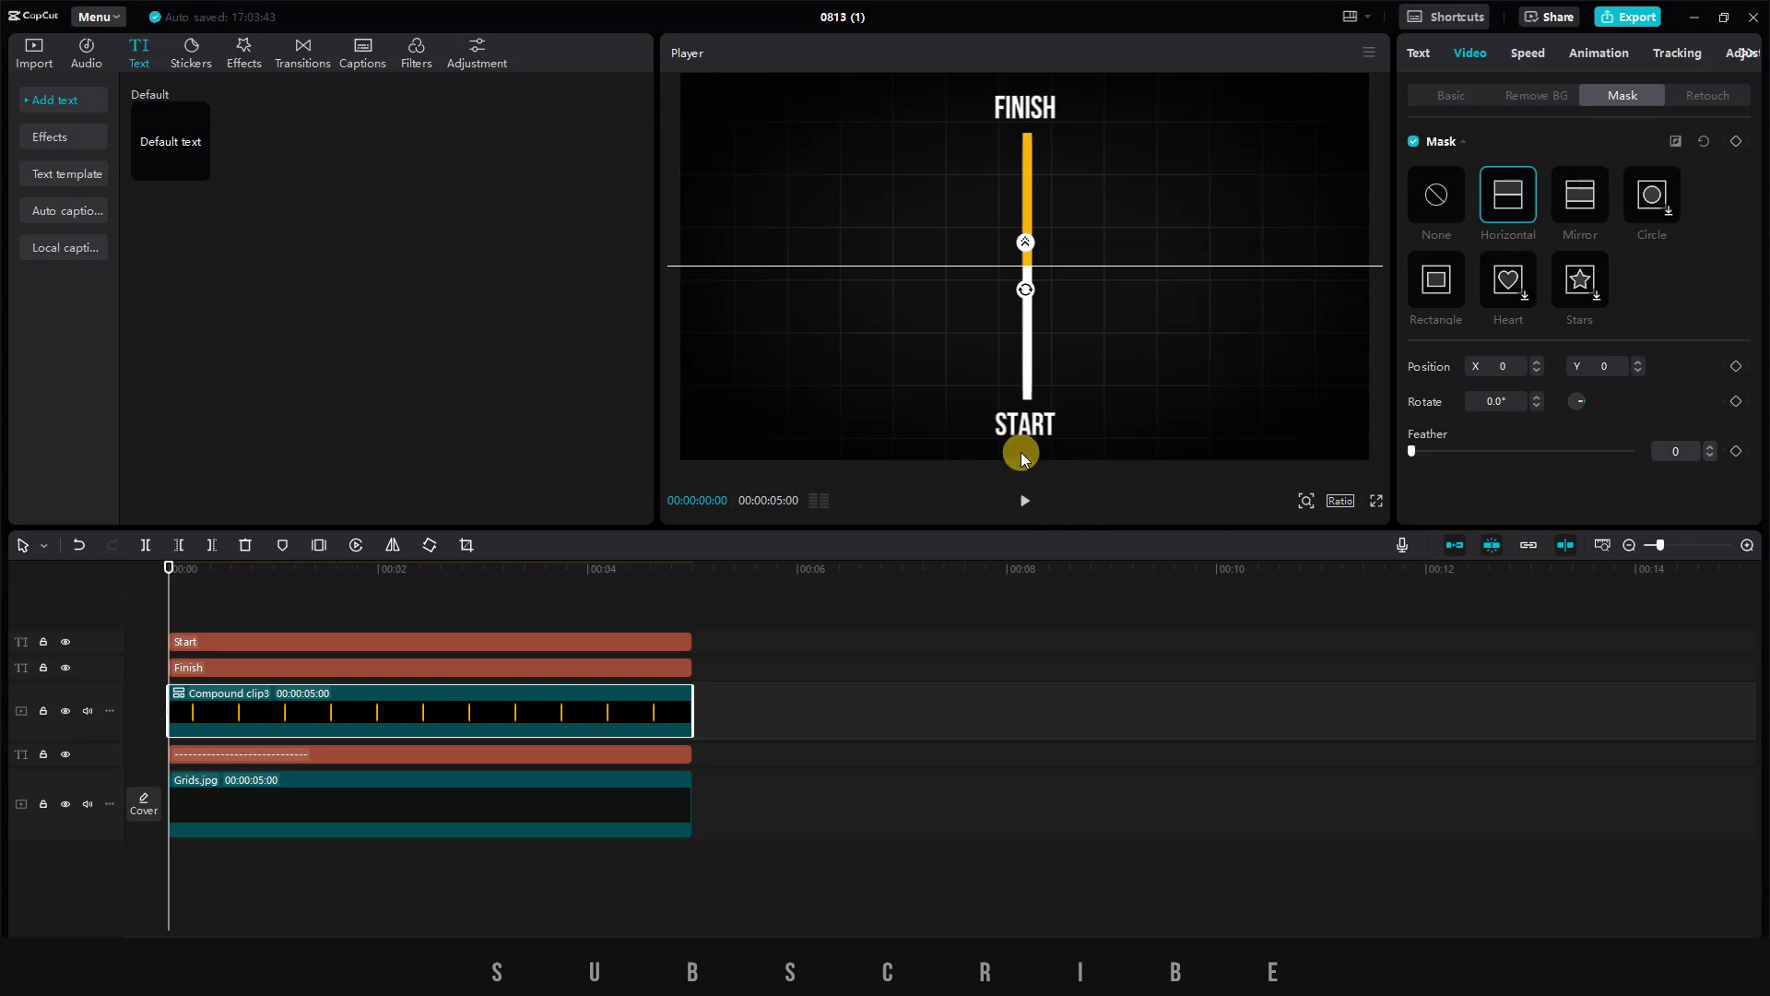
{"action": "left_click", "coordinate": [1675, 144]}
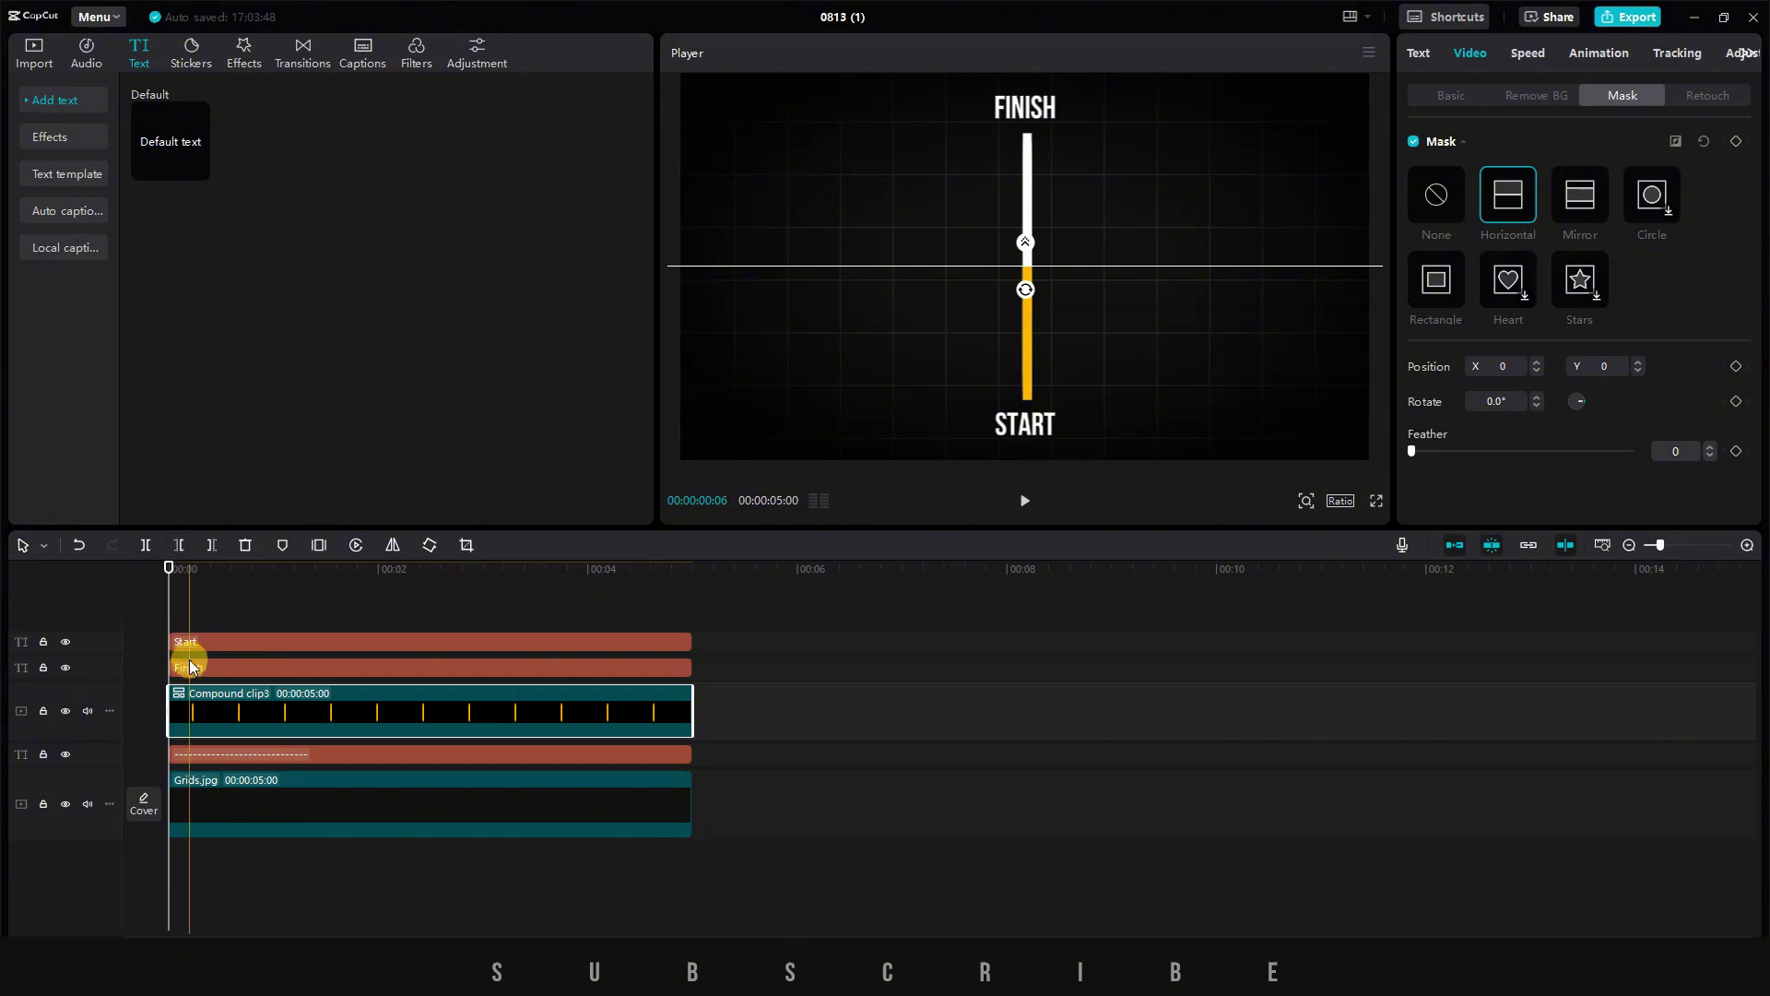
- Keyframe the mask position from Y -383 at the clip's start to Y 391 at 00:00:04:28
{"action": "left_click_drag", "start_coordinate": [1079, 268], "coordinate": [1081, 403]}
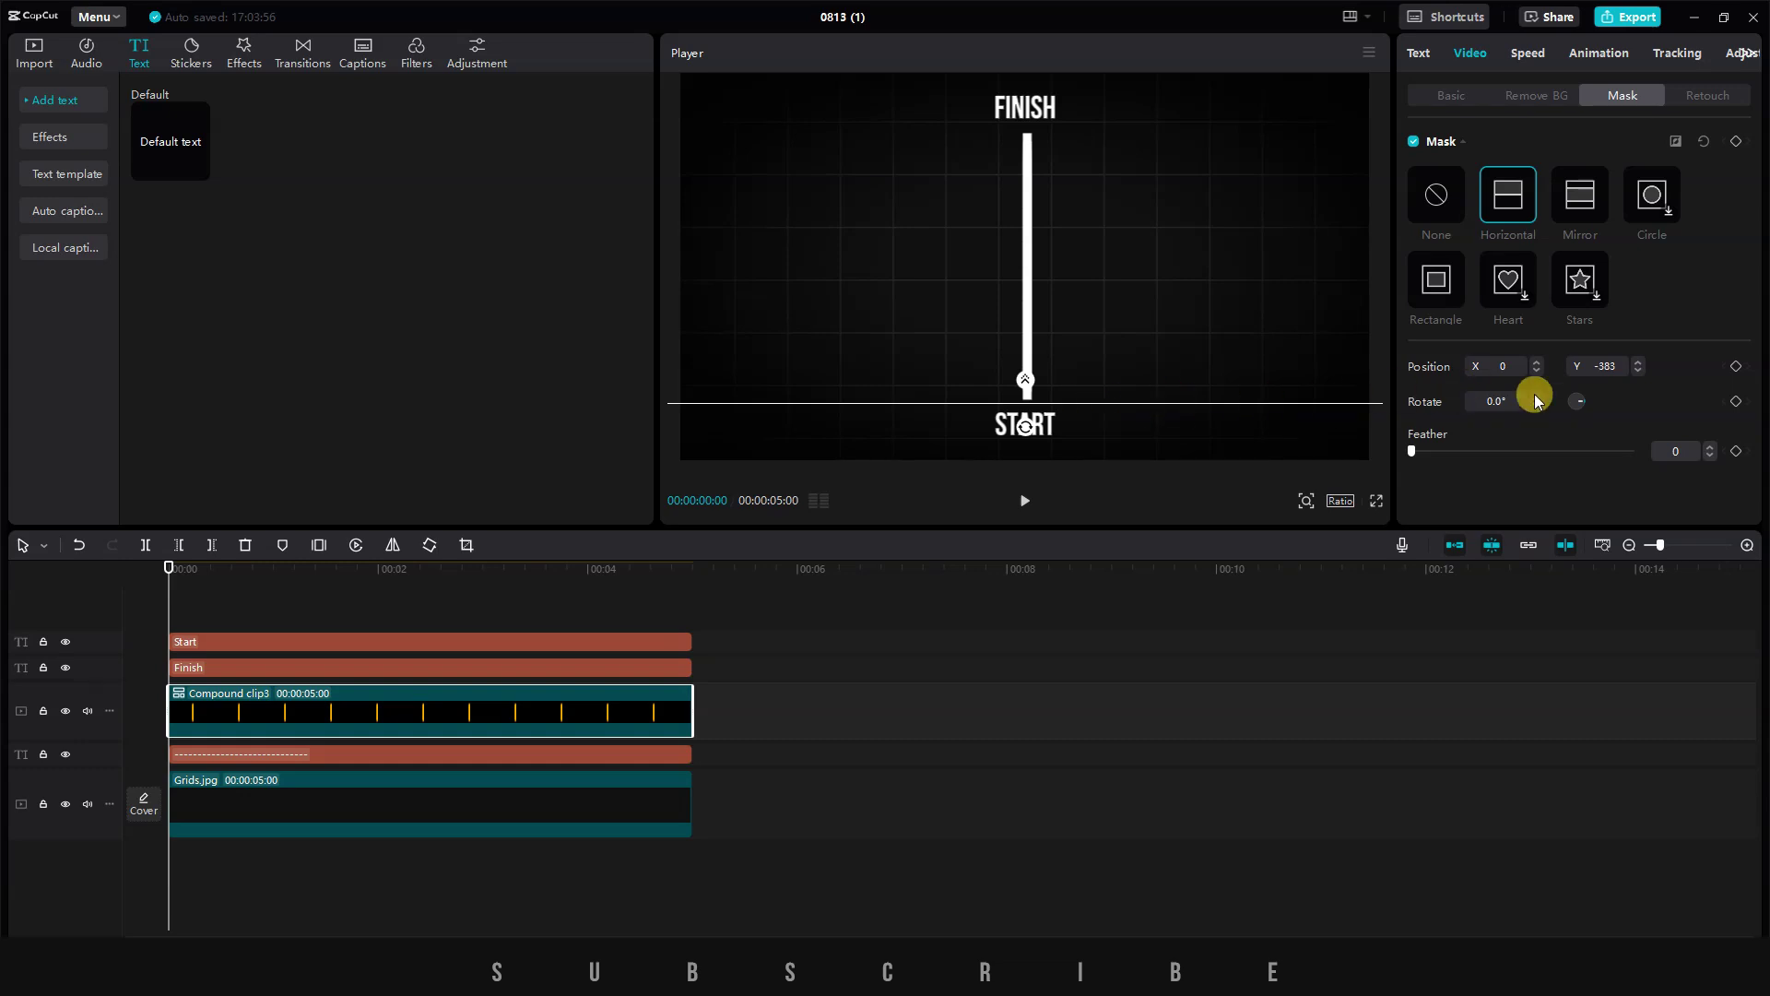
{"action": "left_click", "coordinate": [1739, 366]}
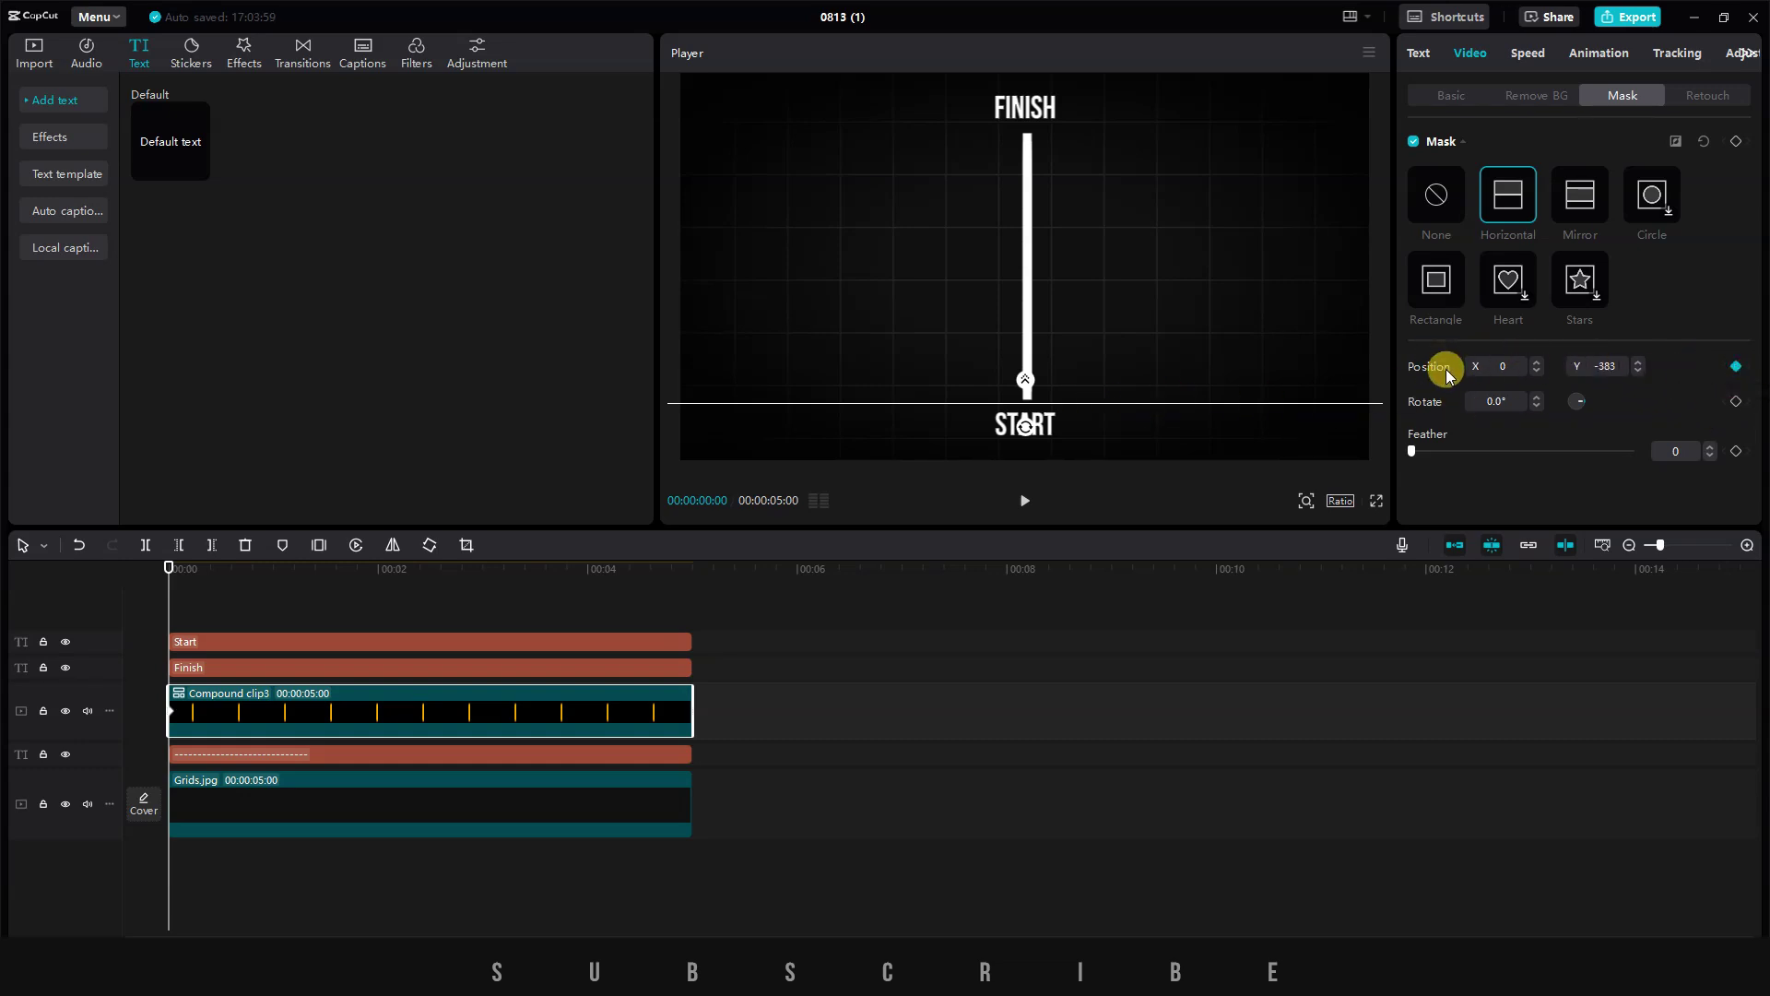
{"action": "left_click_drag", "start_coordinate": [167, 567], "coordinate": [684, 588]}
{"action": "left_click_drag", "start_coordinate": [1238, 406], "coordinate": [1213, 129]}
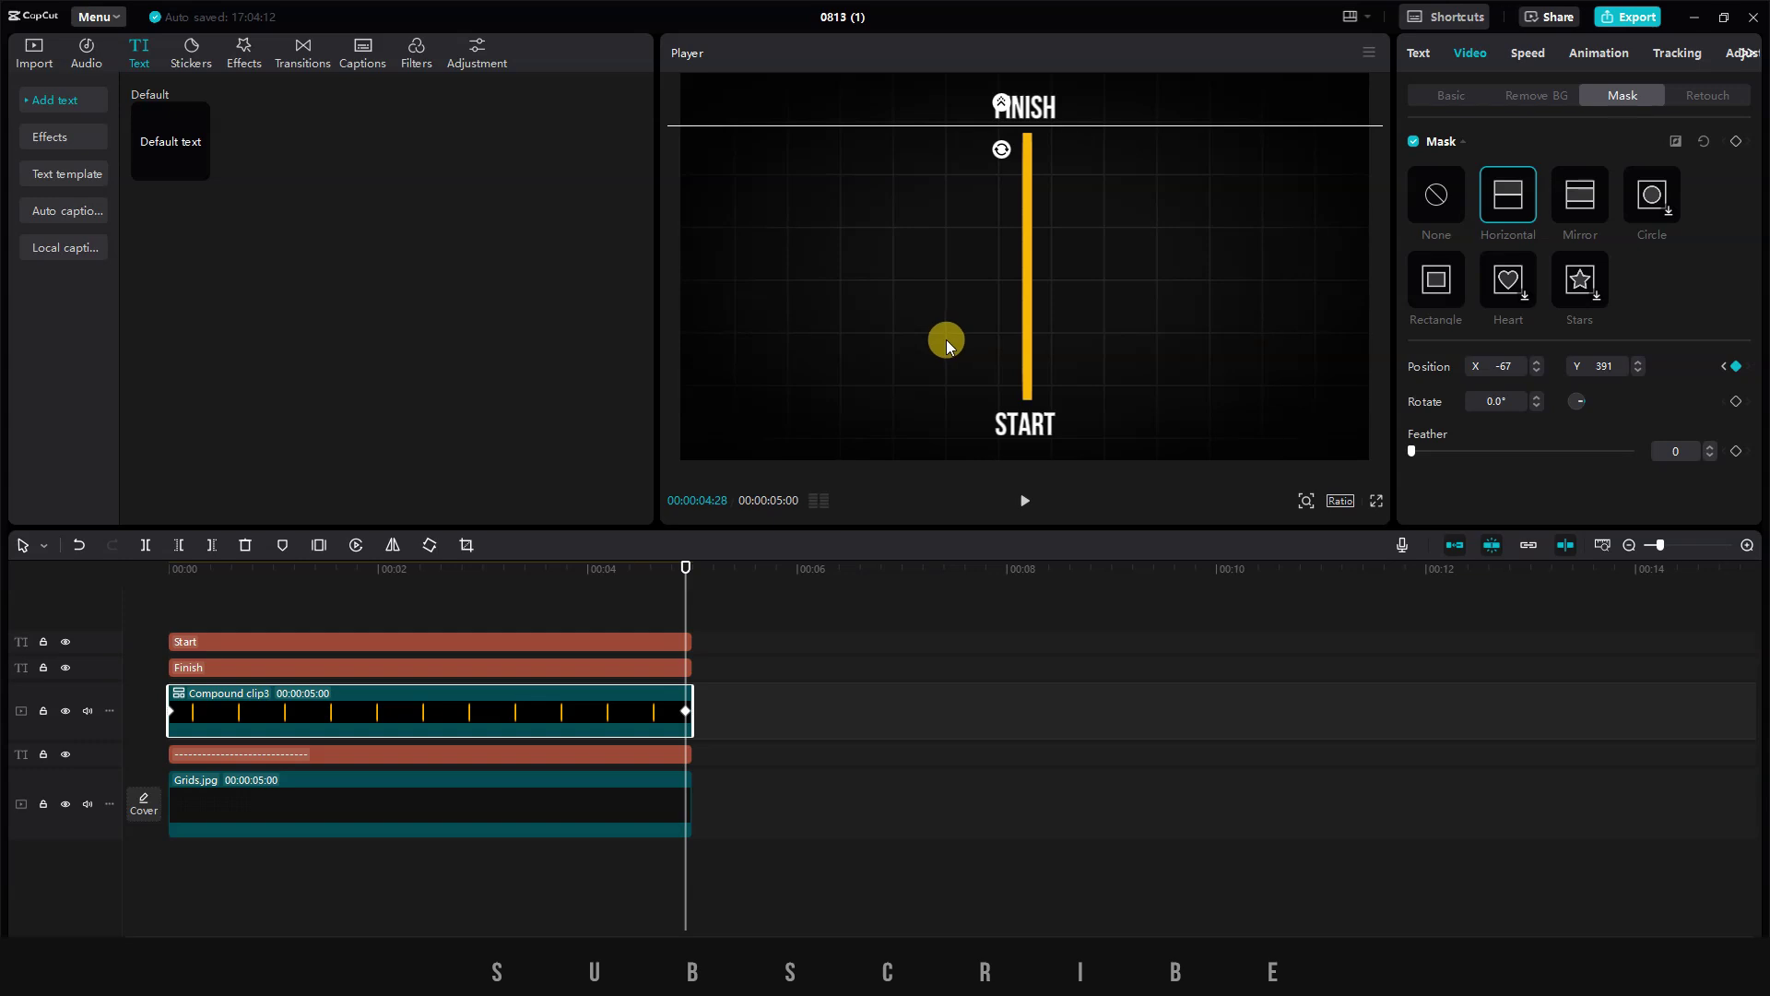
- Play back the line-fill animation from the start and adjust the mask's feather
{"action": "left_click", "coordinate": [179, 600]}
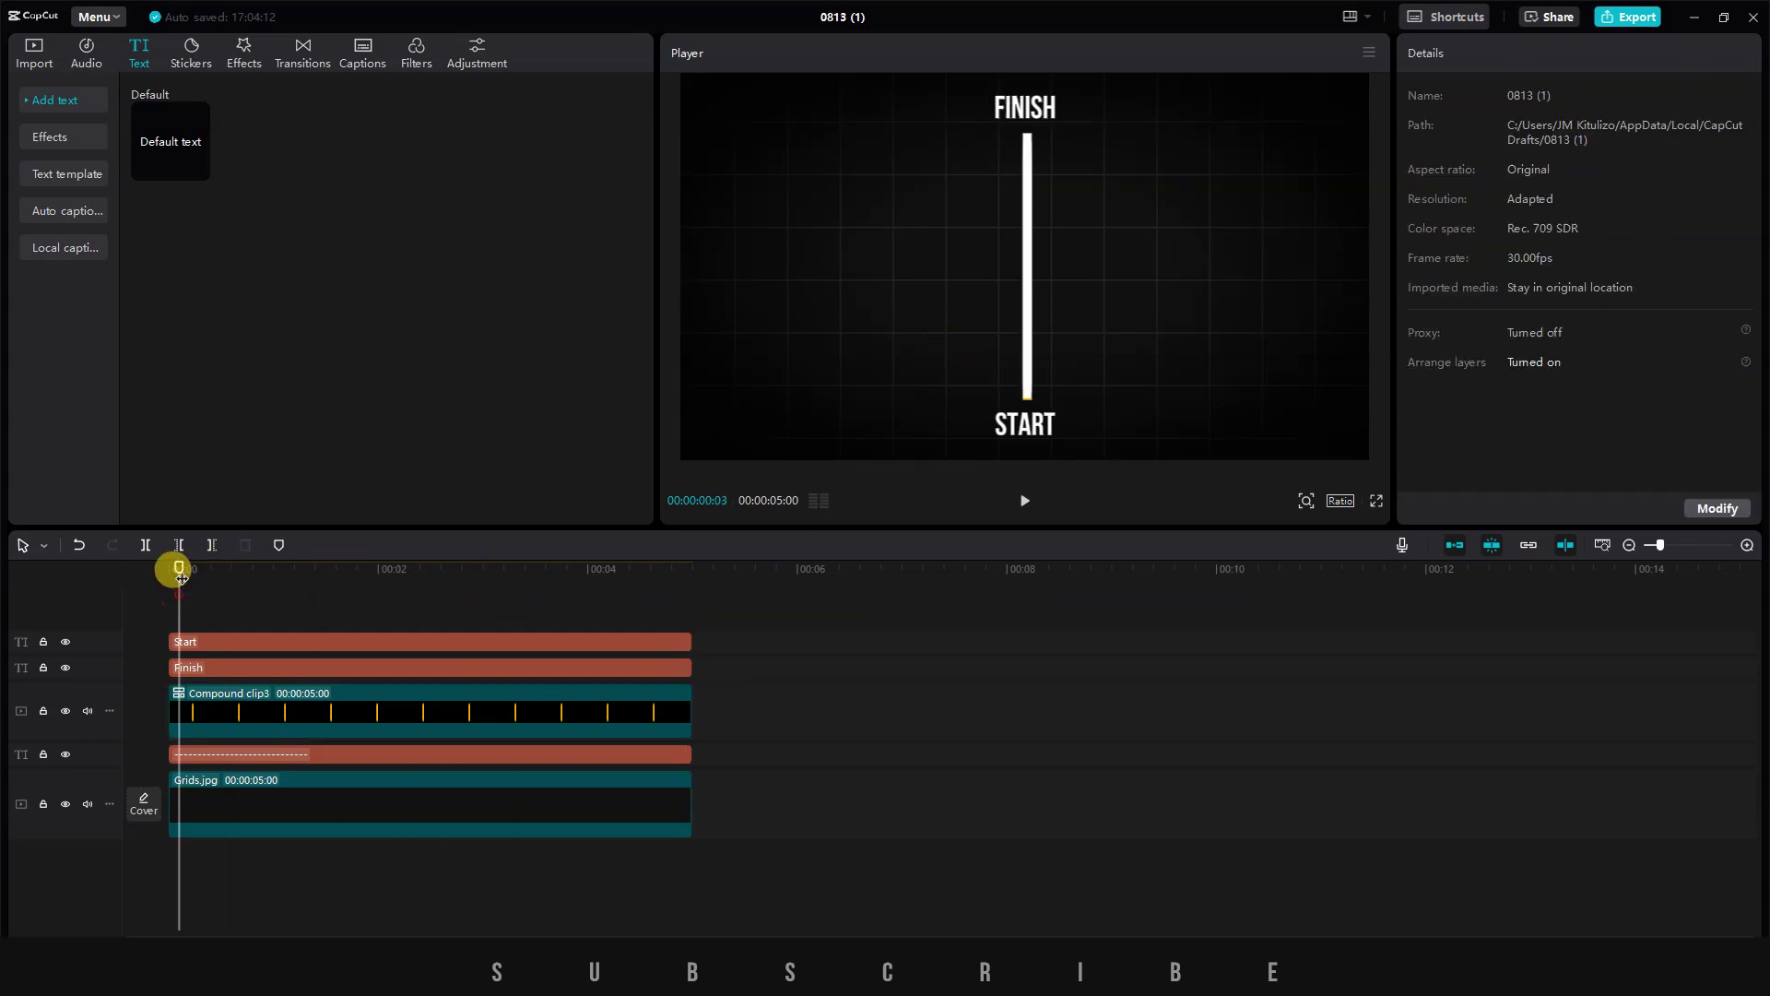
{"action": "left_click", "coordinate": [1024, 499]}
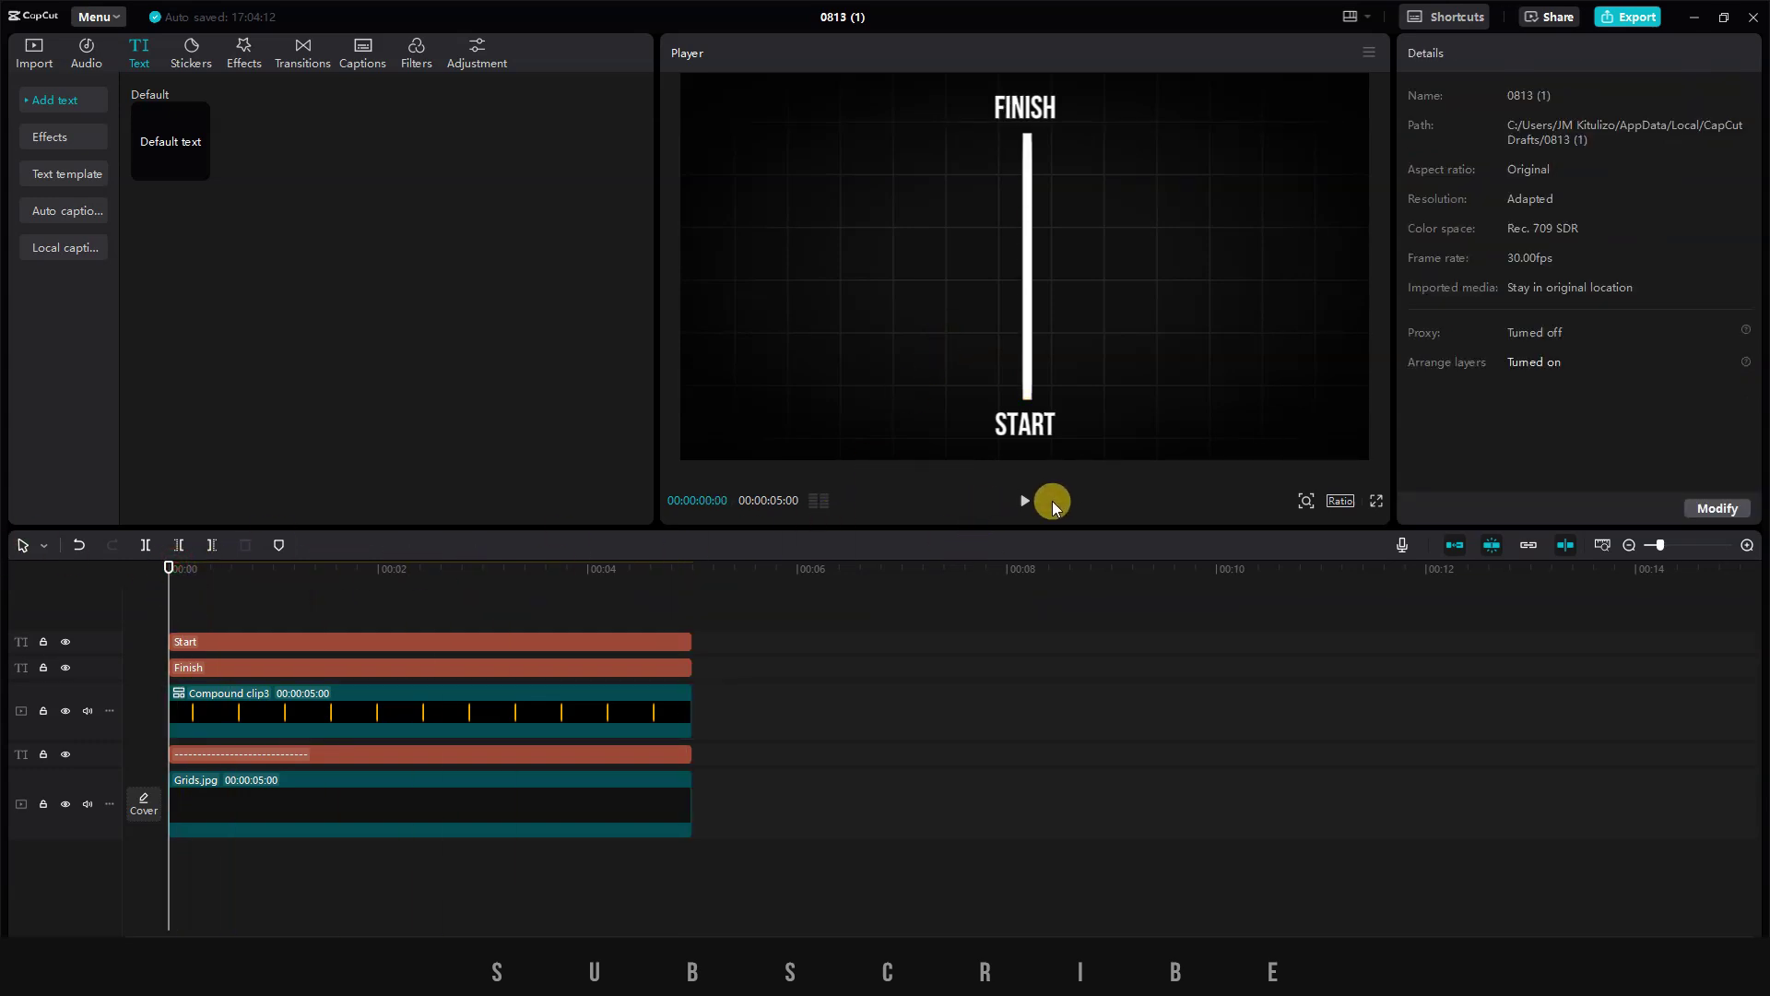
{"action": "left_click", "coordinate": [1376, 499]}
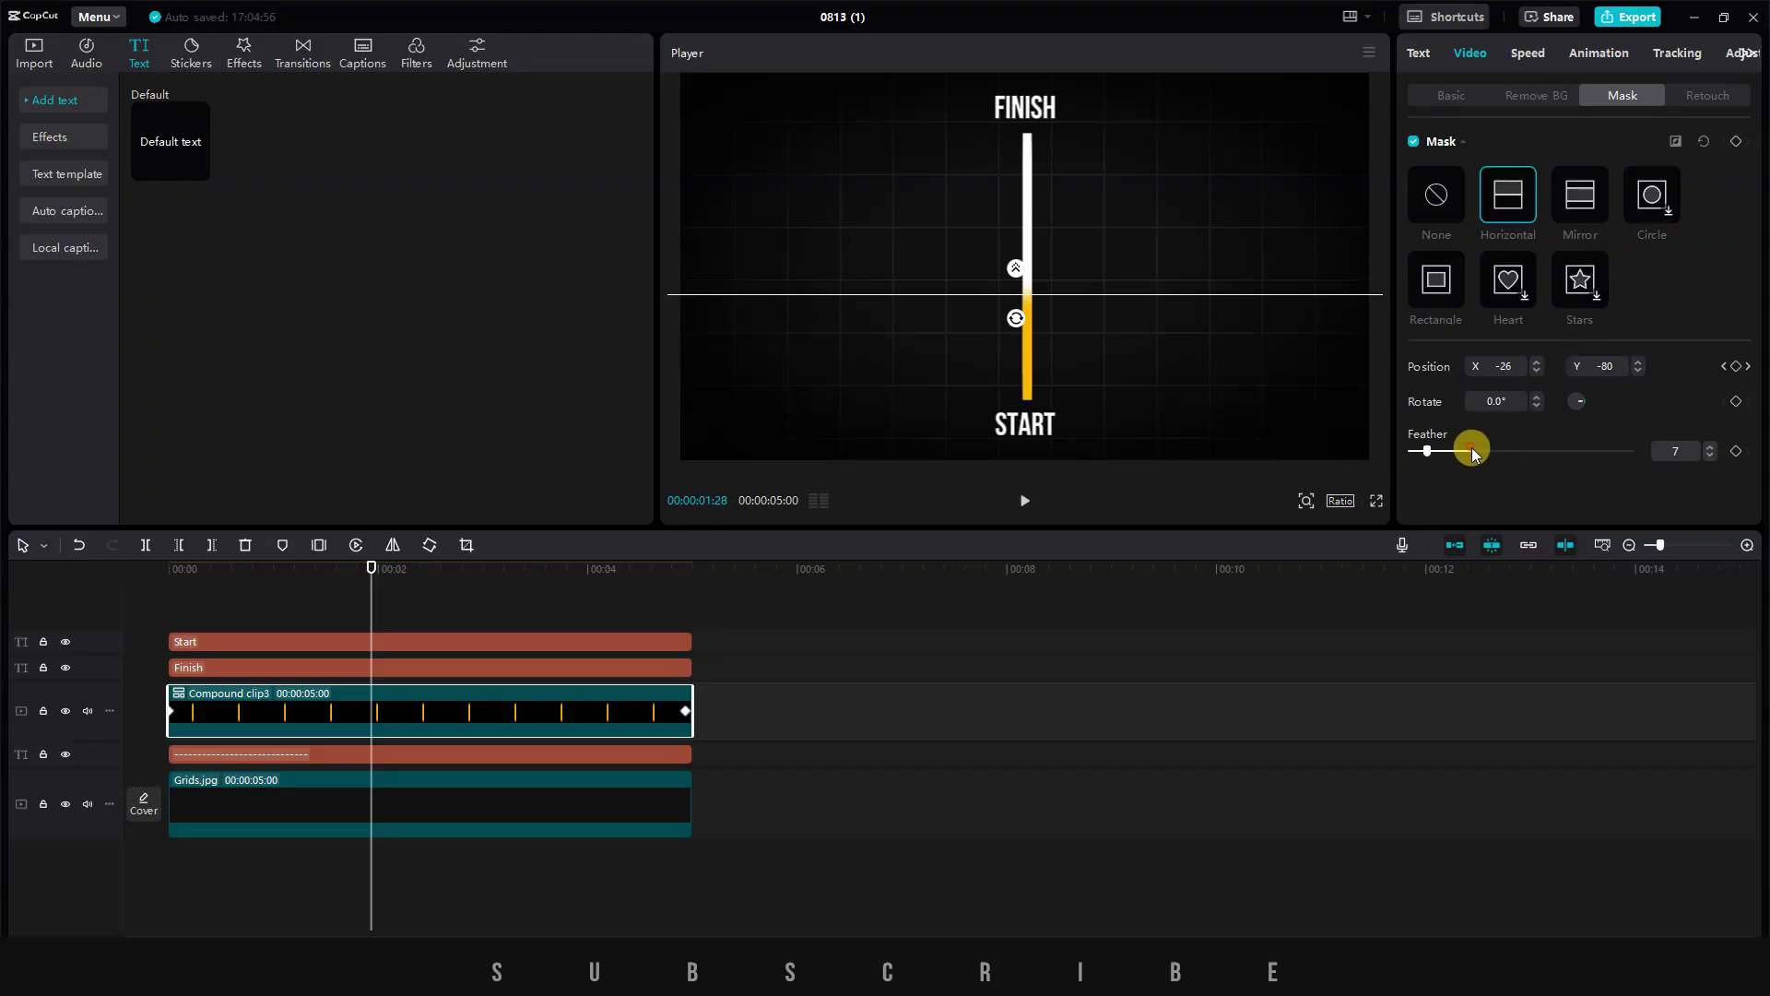
{"action": "left_click_drag", "start_coordinate": [1471, 449], "coordinate": [1415, 459]}
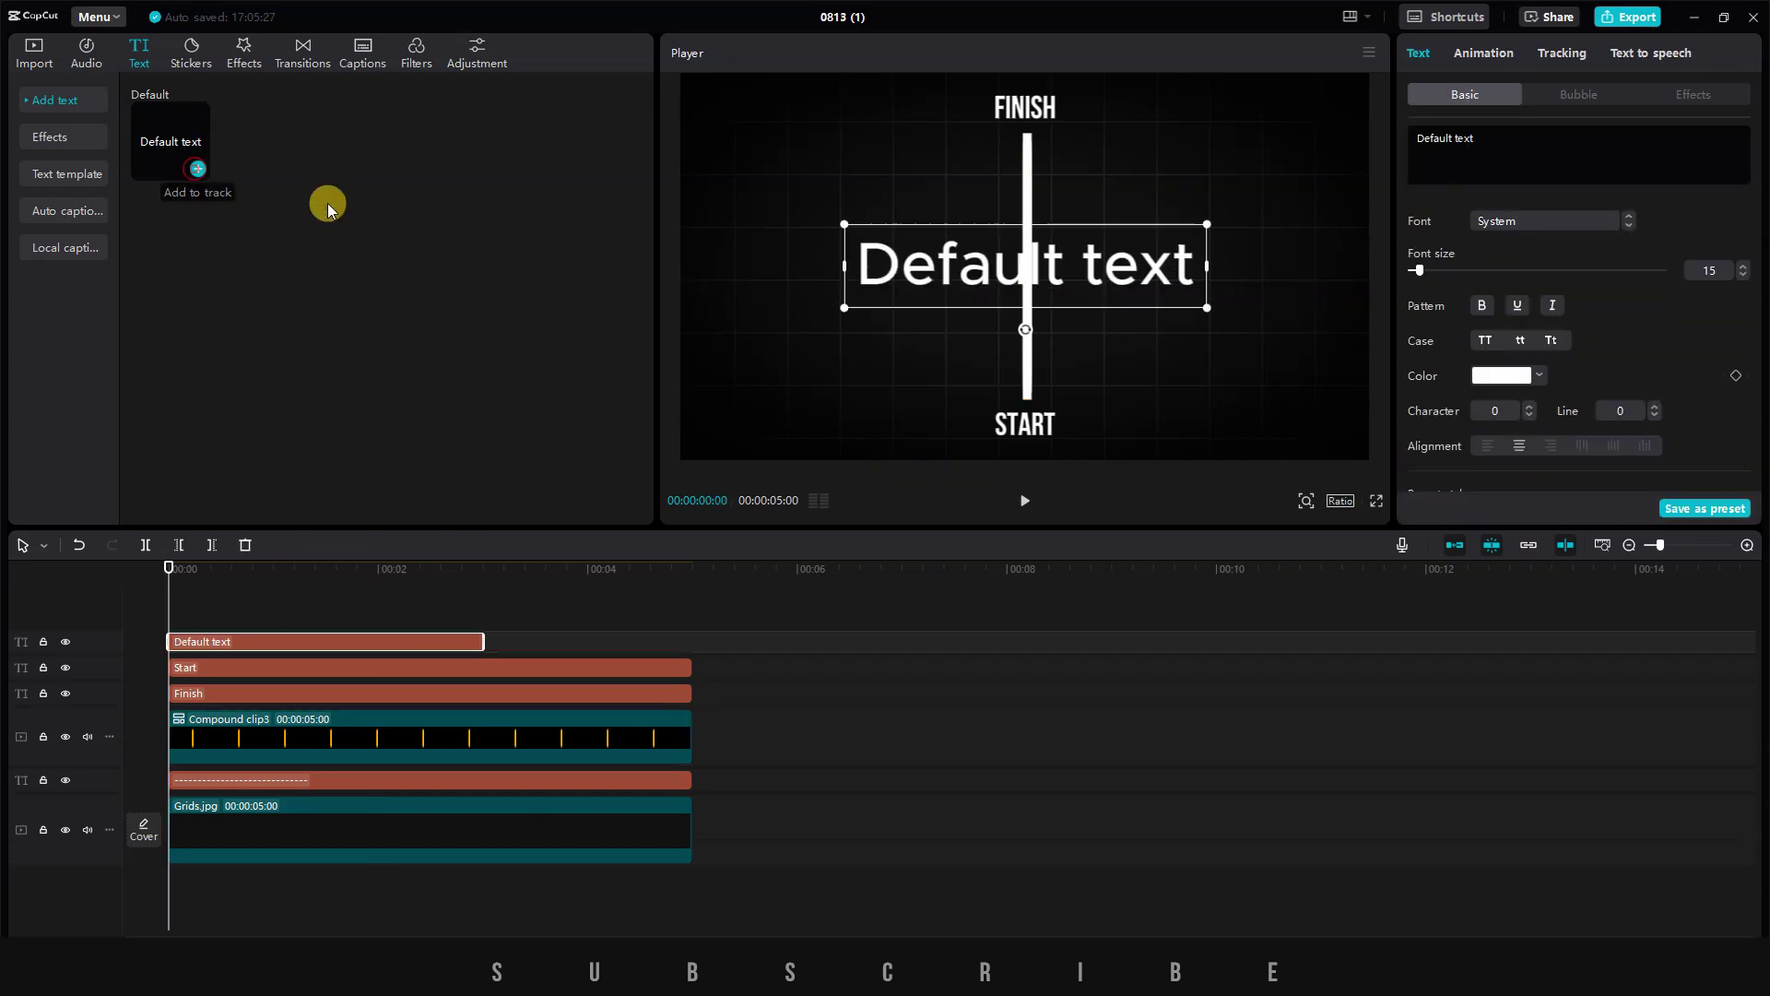
- Replace the new default text with a dot, scale it to 279%, and place it at the line's lower end
{"action": "left_click", "coordinate": [1486, 138]}
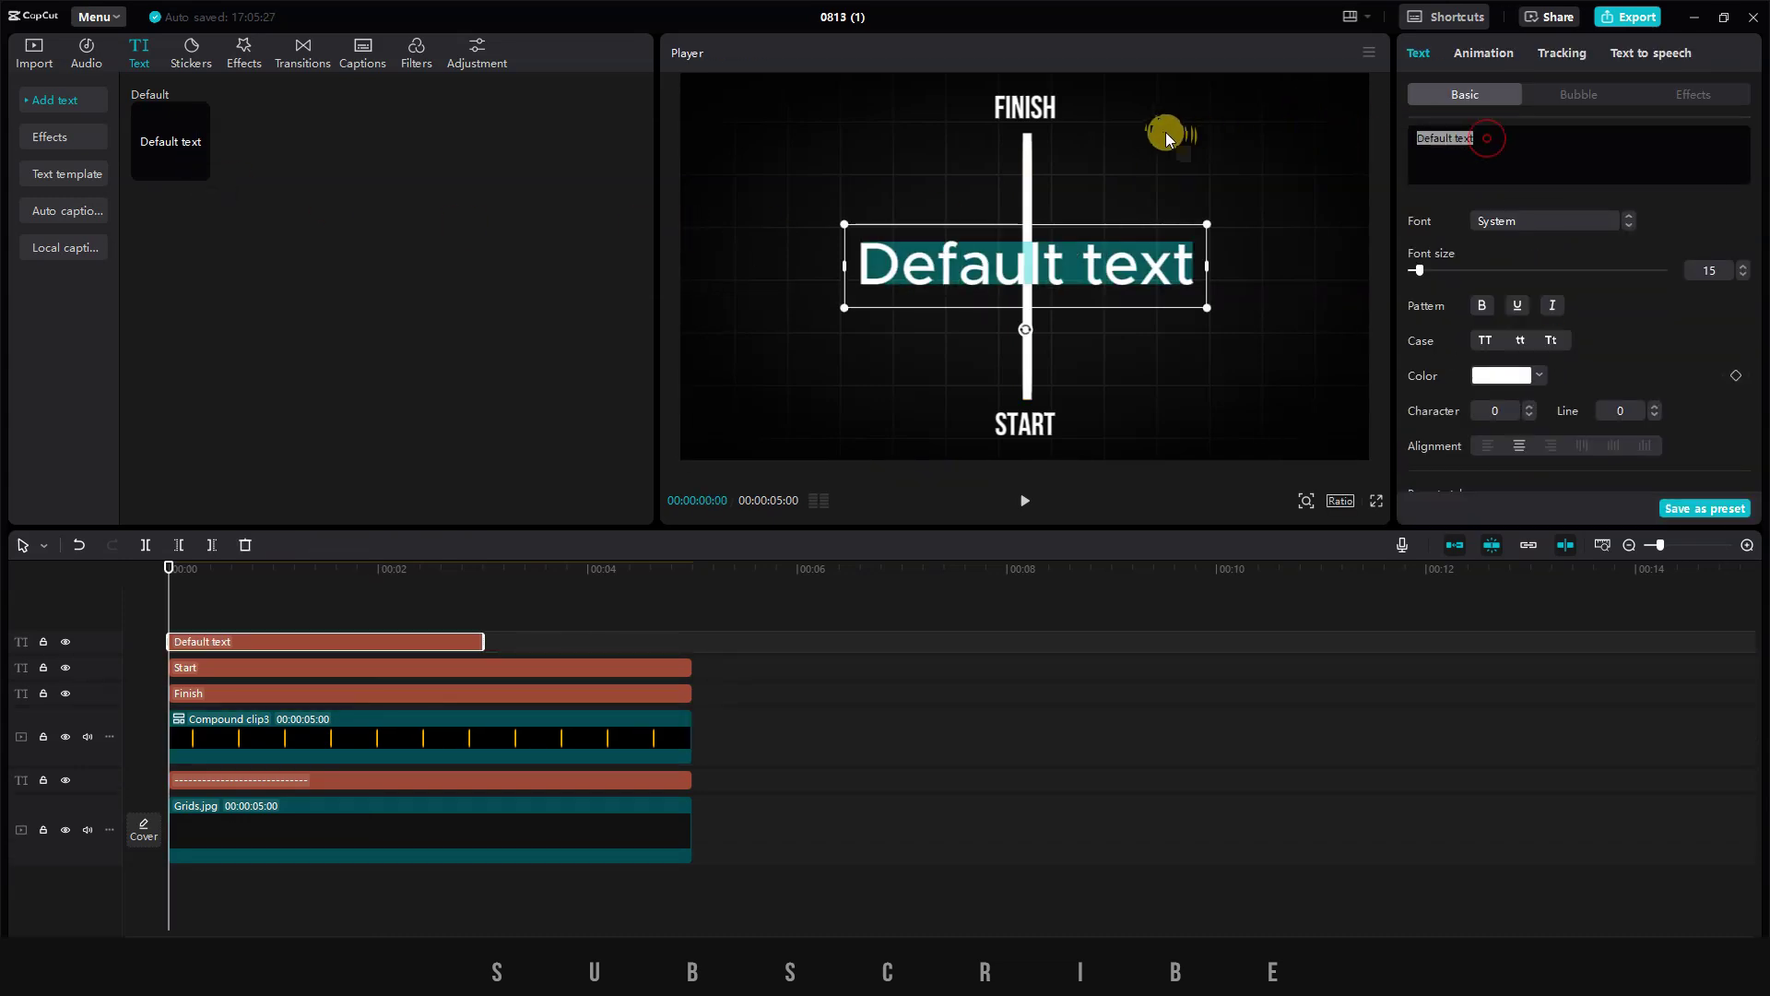
{"action": "key", "text": "BackSpace"}
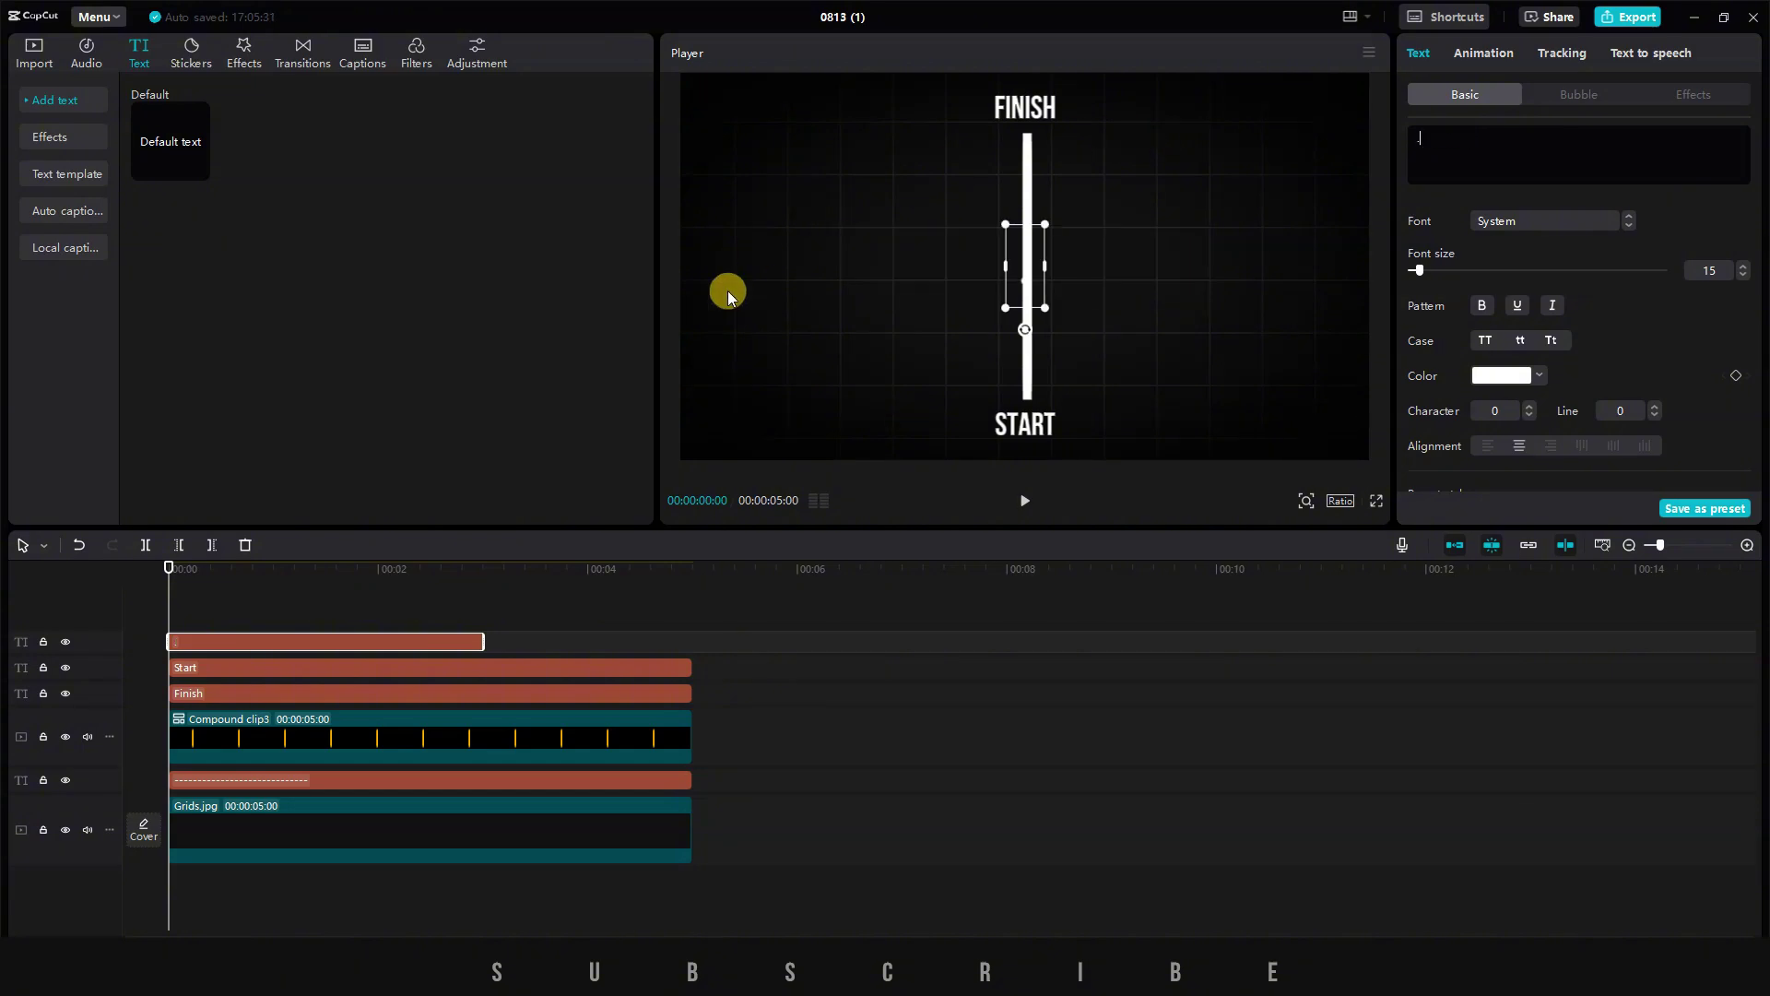
{"action": "left_click_drag", "start_coordinate": [1043, 225], "coordinate": [1030, 392]}
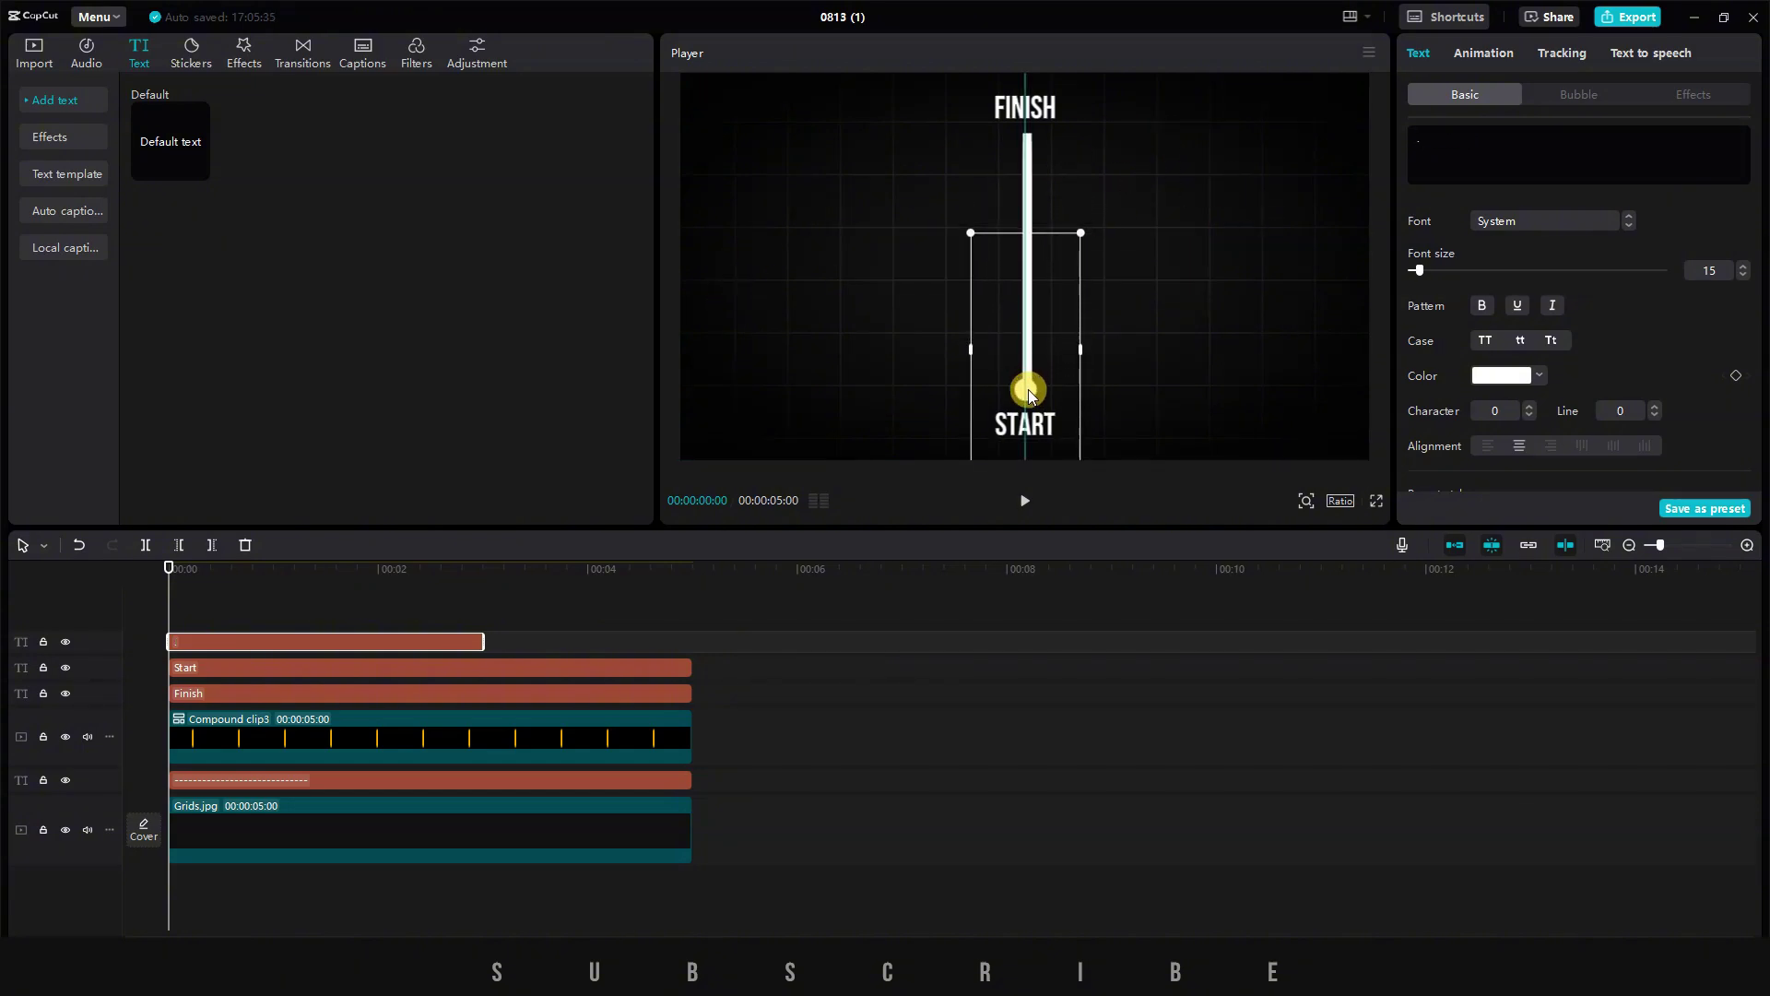
- Color the dot orange (FFB600) and extend its clip to the end of Grids.jpg
{"action": "left_click", "coordinate": [1509, 374]}
{"action": "left_click_drag", "start_coordinate": [1633, 425], "coordinate": [1696, 366]}
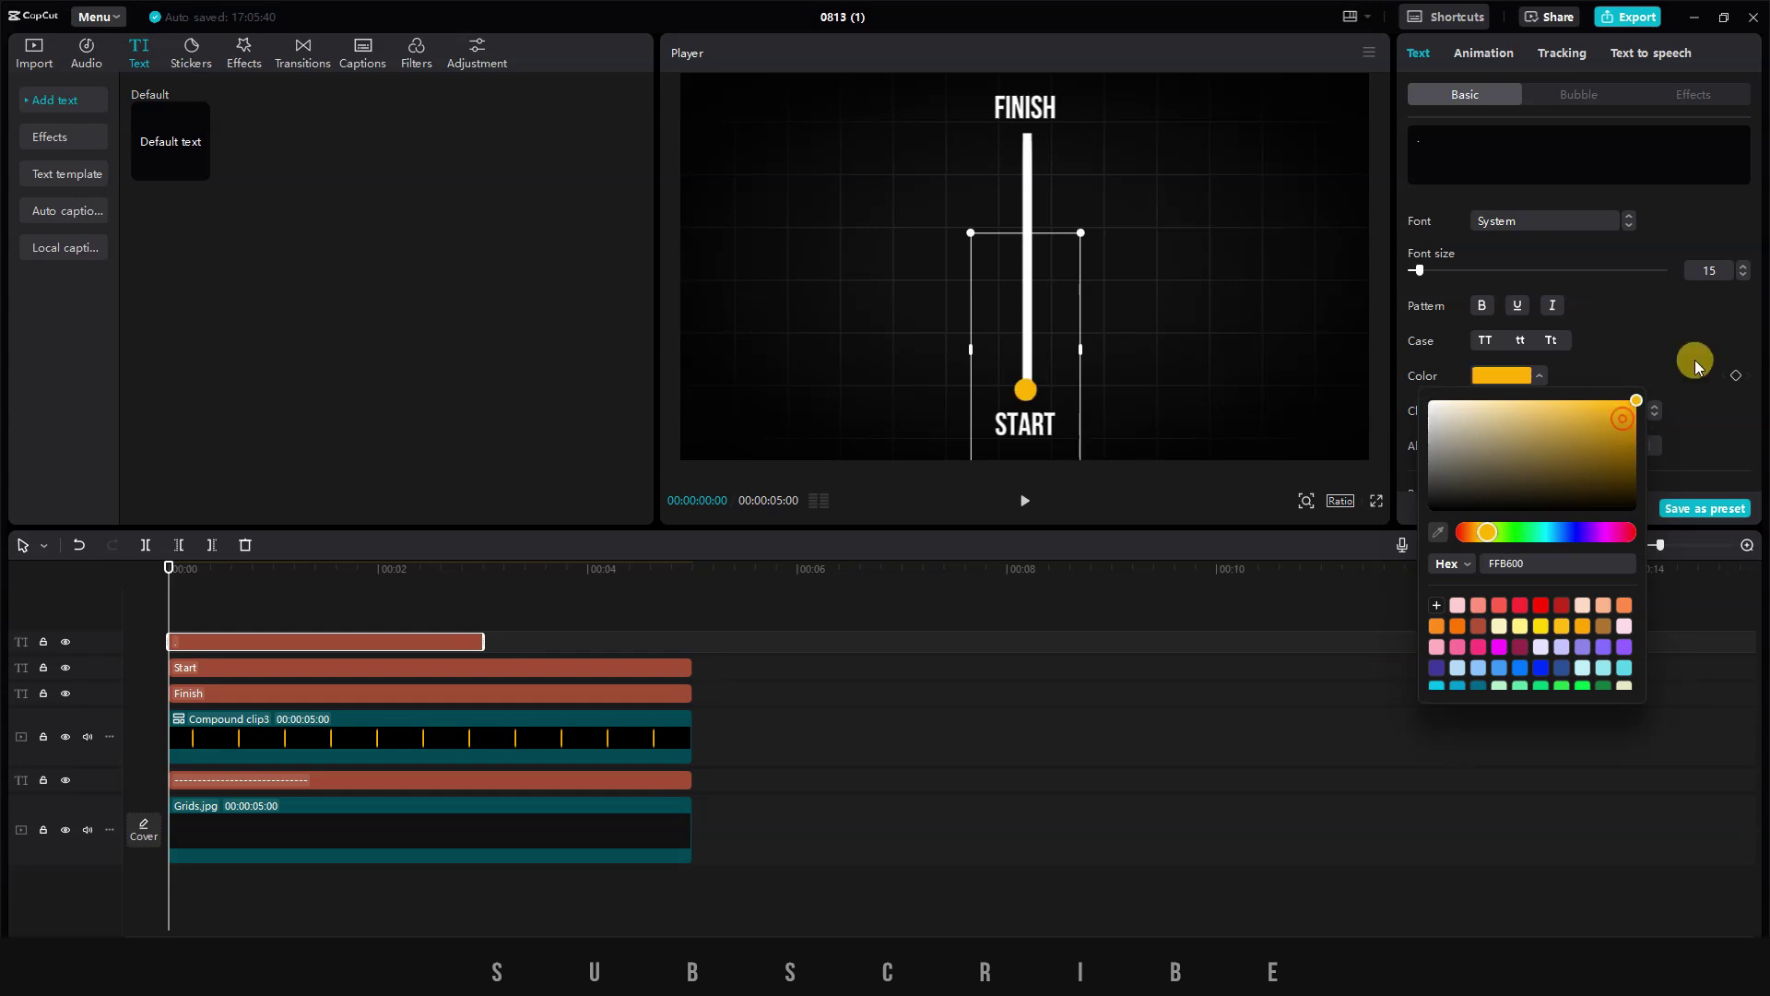
{"action": "left_click_drag", "start_coordinate": [483, 641], "coordinate": [682, 639]}
- Keyframe the dot's position from the line's lower end at 00:00 to its upper end at 00:00:04:27, and play the result
{"action": "left_click_drag", "start_coordinate": [198, 572], "coordinate": [92, 592]}
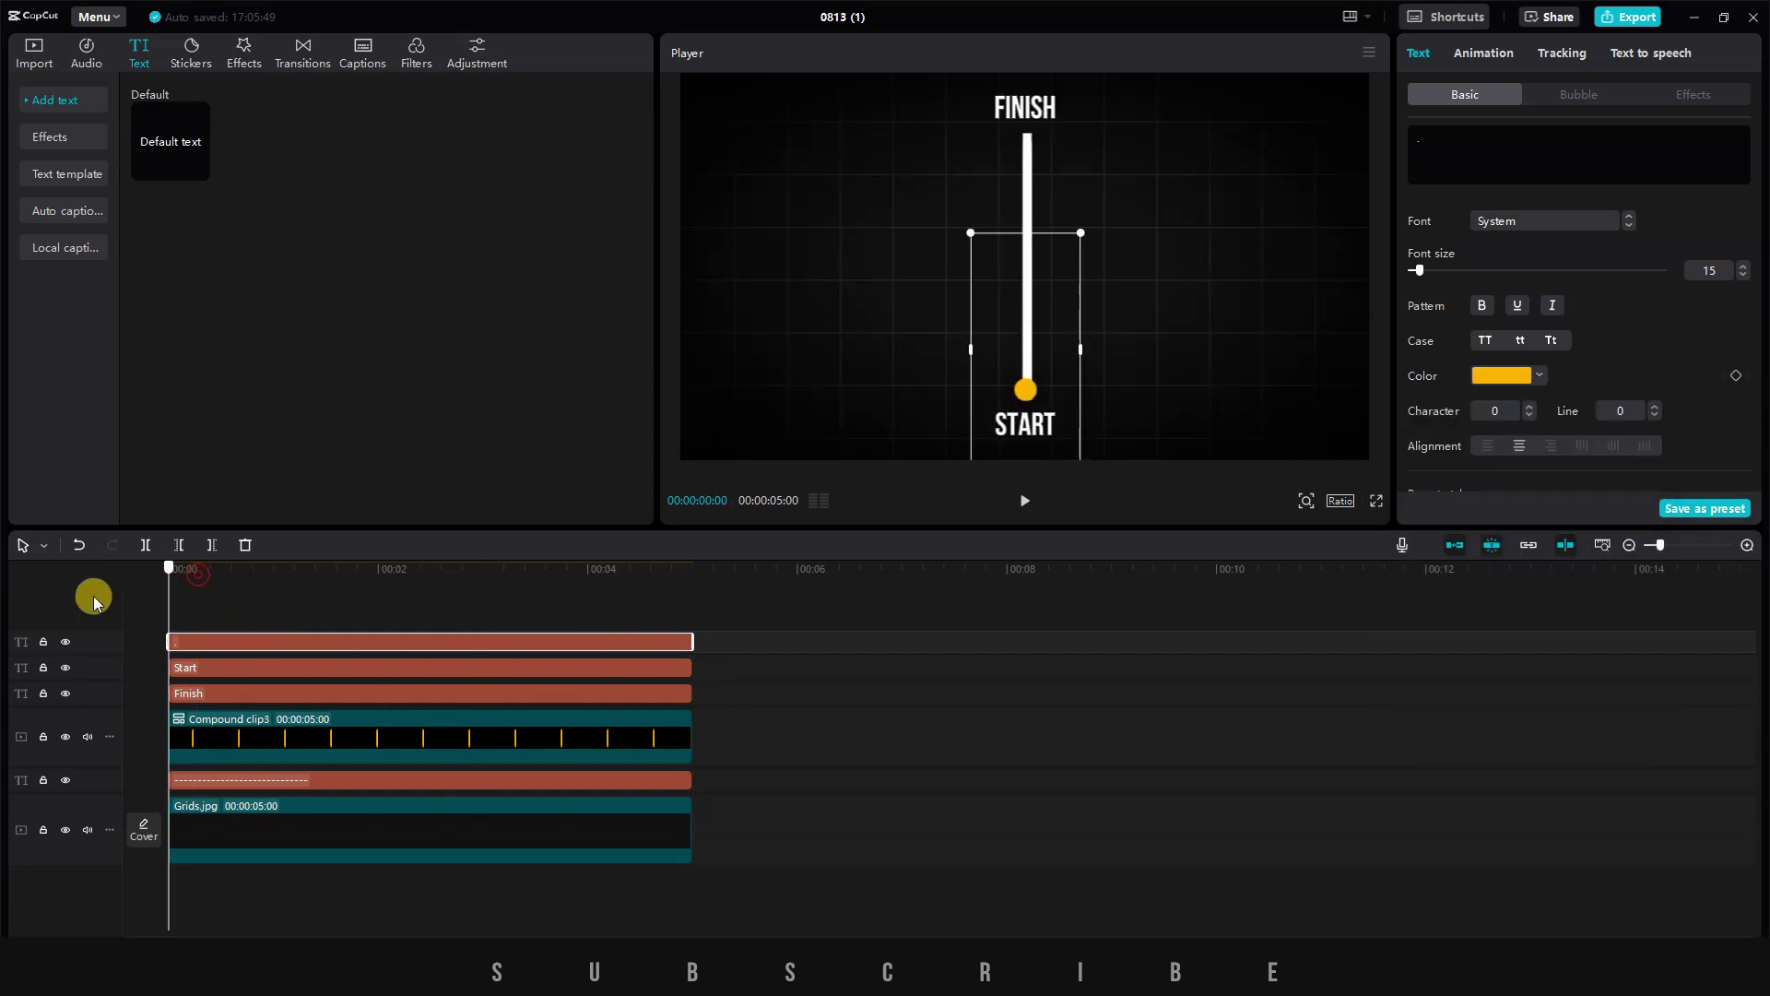
{"action": "scroll", "coordinate": [1687, 260], "scroll_direction": "down", "scroll_amount": 10}
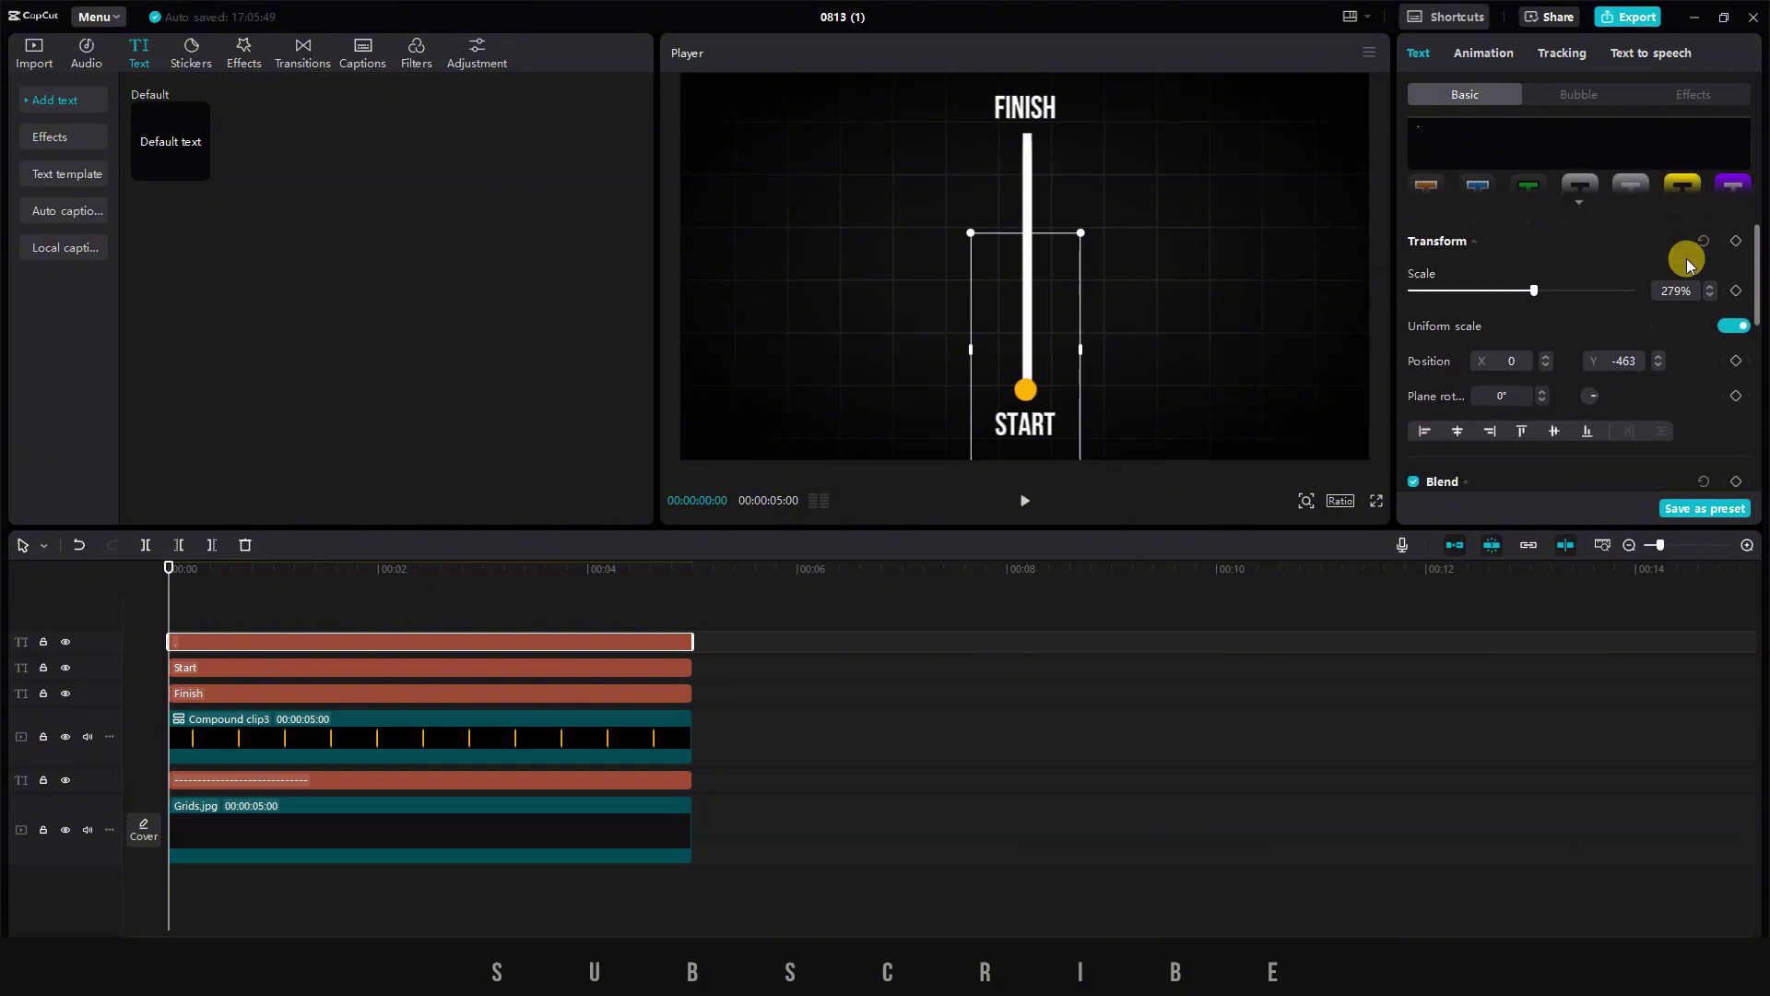
{"action": "left_click", "coordinate": [1736, 360]}
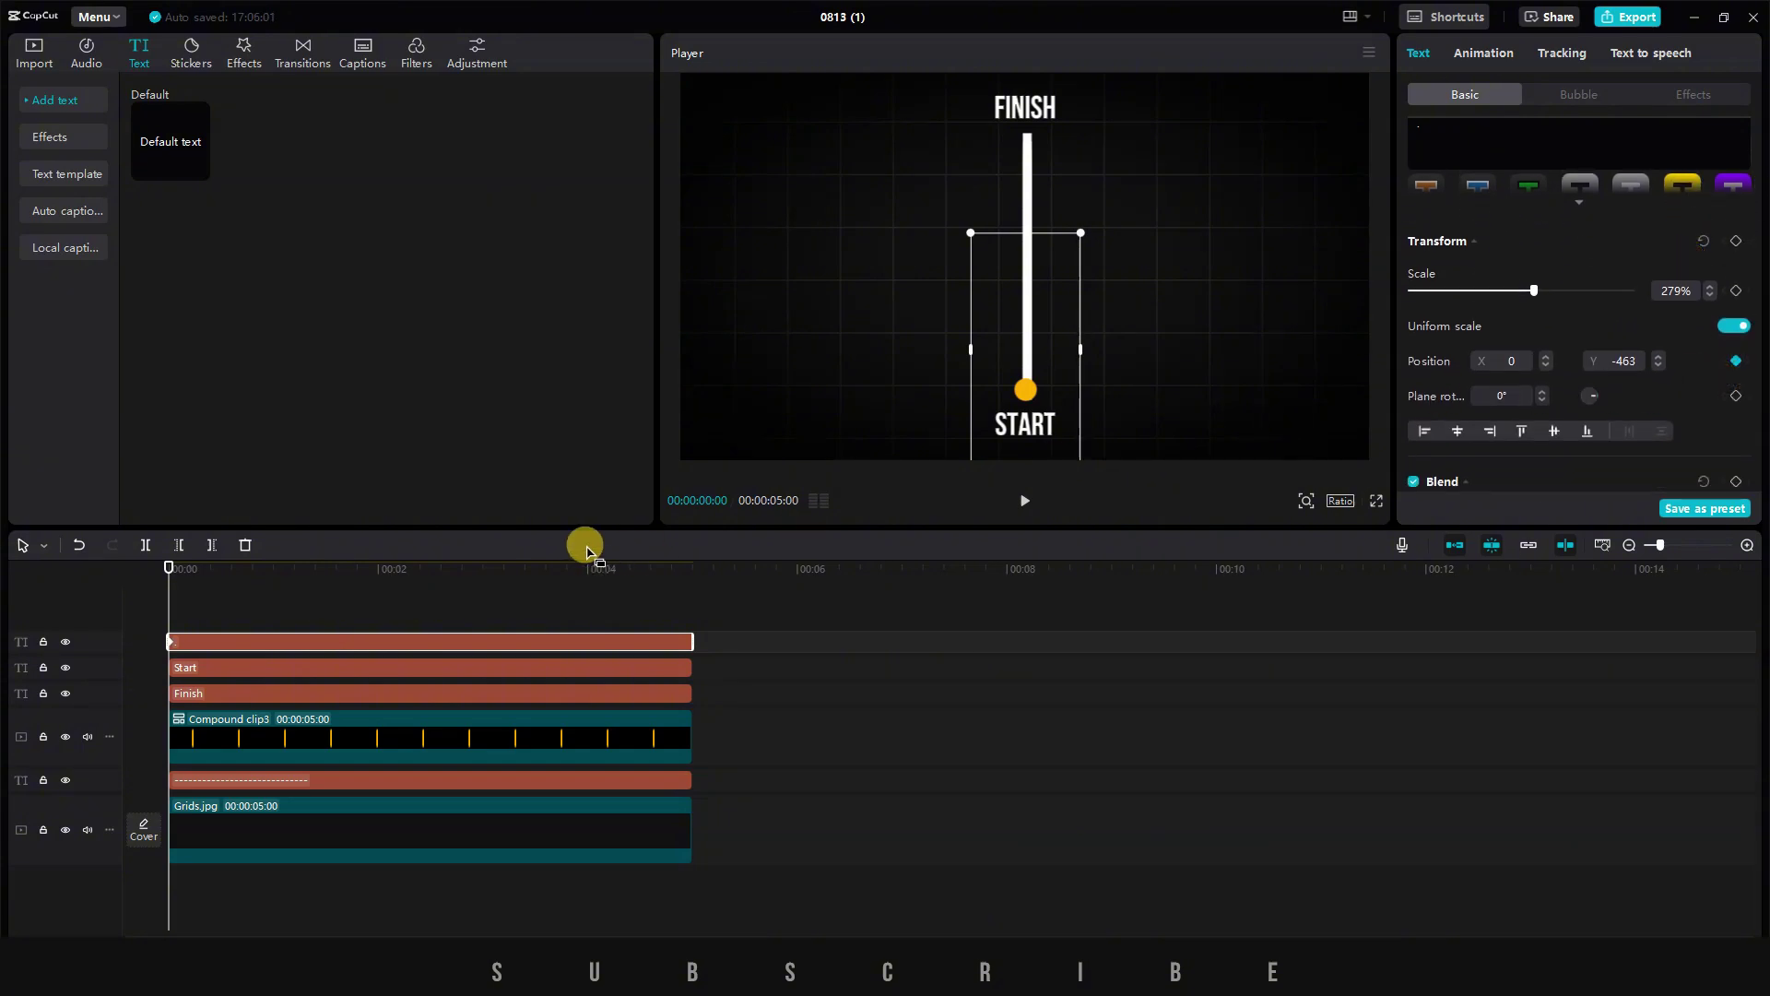
{"action": "left_click", "coordinate": [180, 569]}
{"action": "left_click_drag", "start_coordinate": [180, 569], "coordinate": [682, 575]}
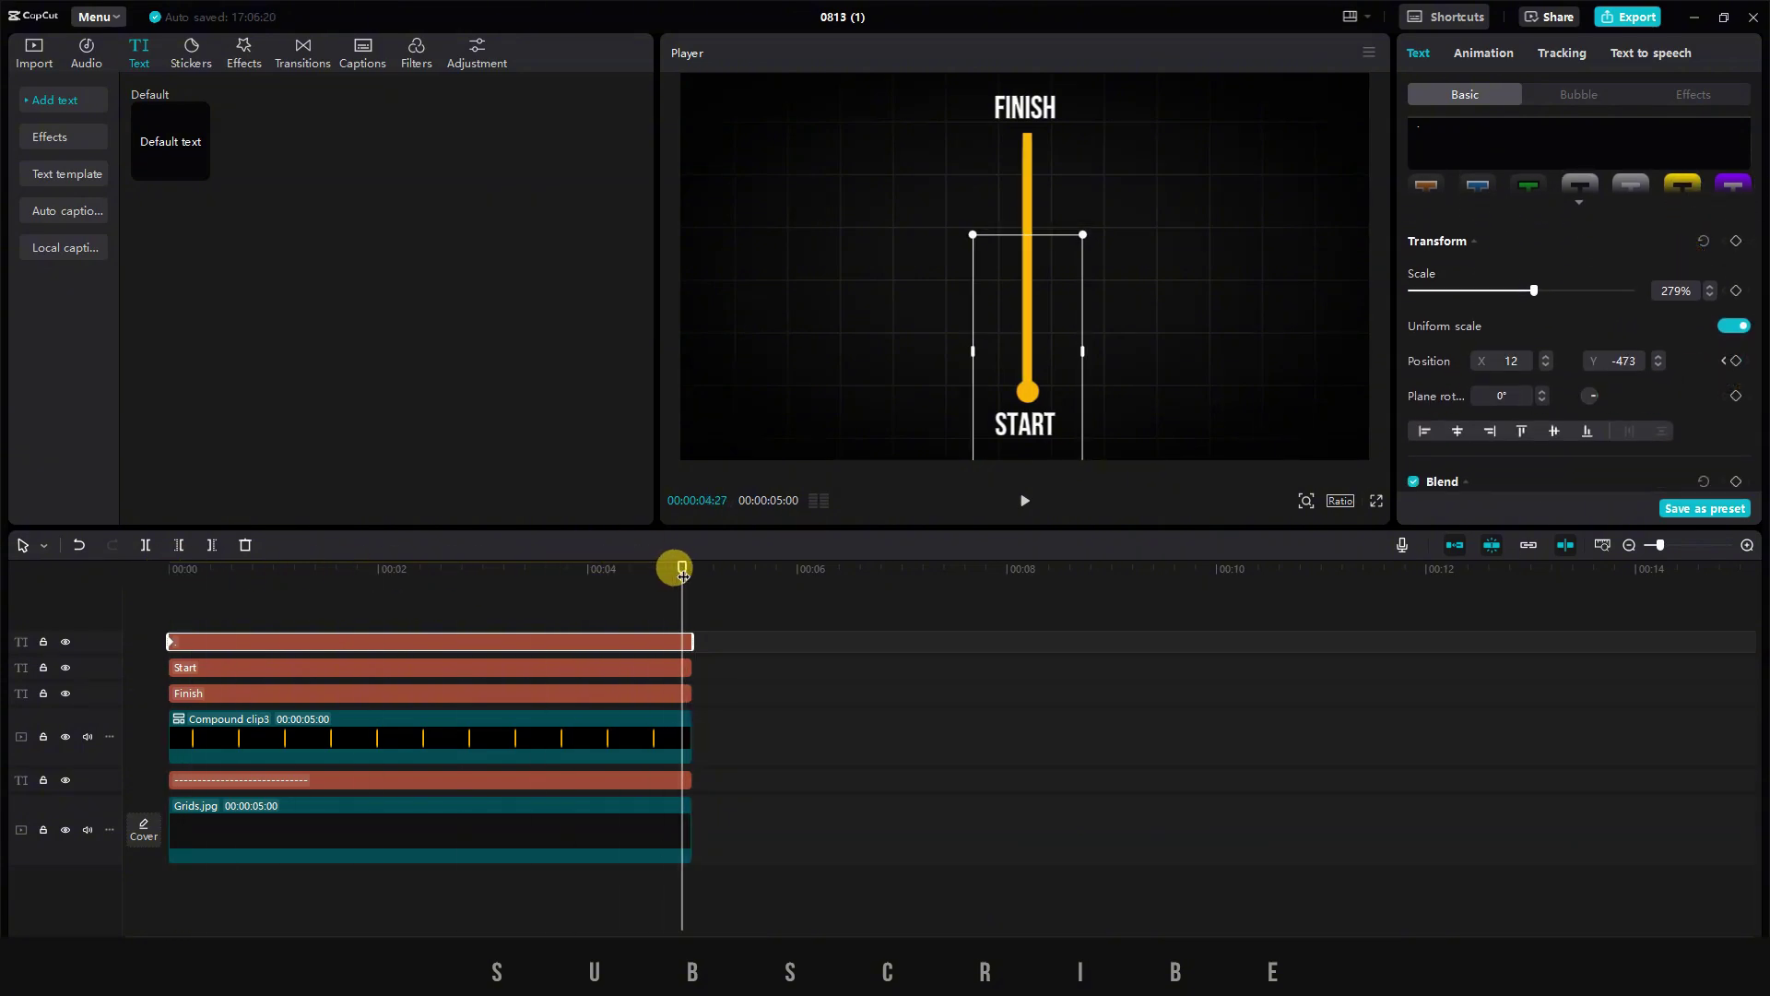
{"action": "left_click_drag", "start_coordinate": [1031, 397], "coordinate": [1029, 140]}
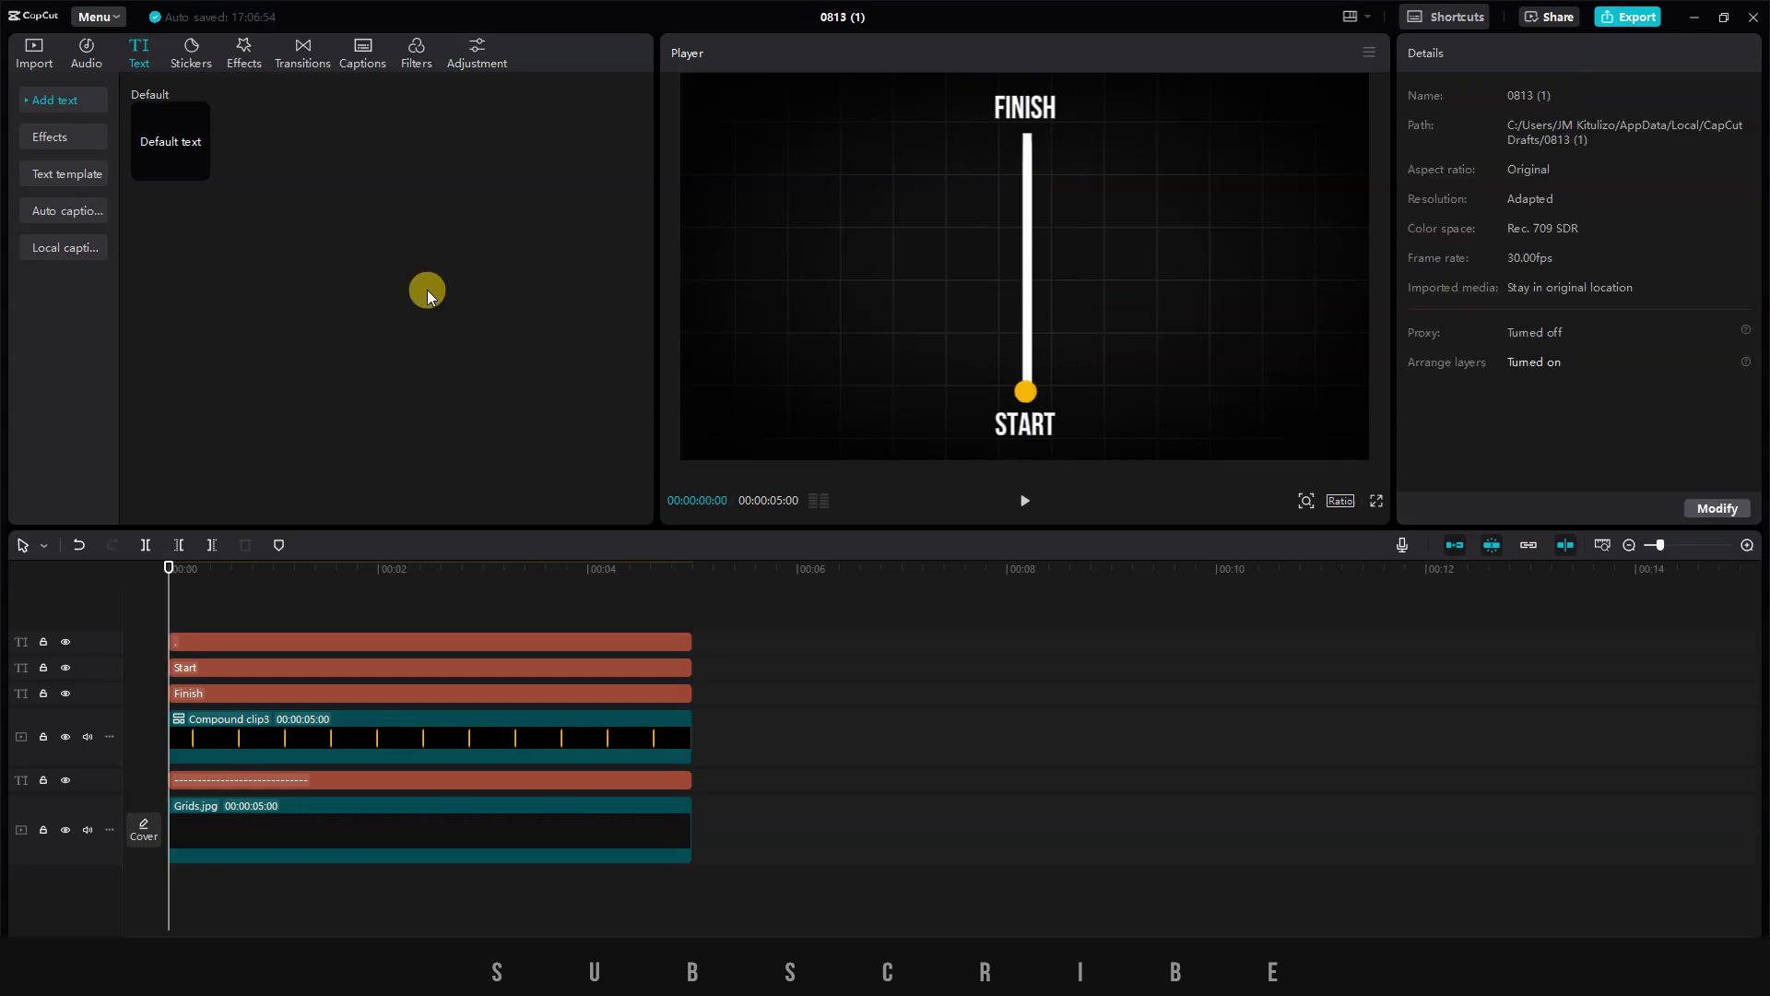
{"action": "key", "text": "space"}
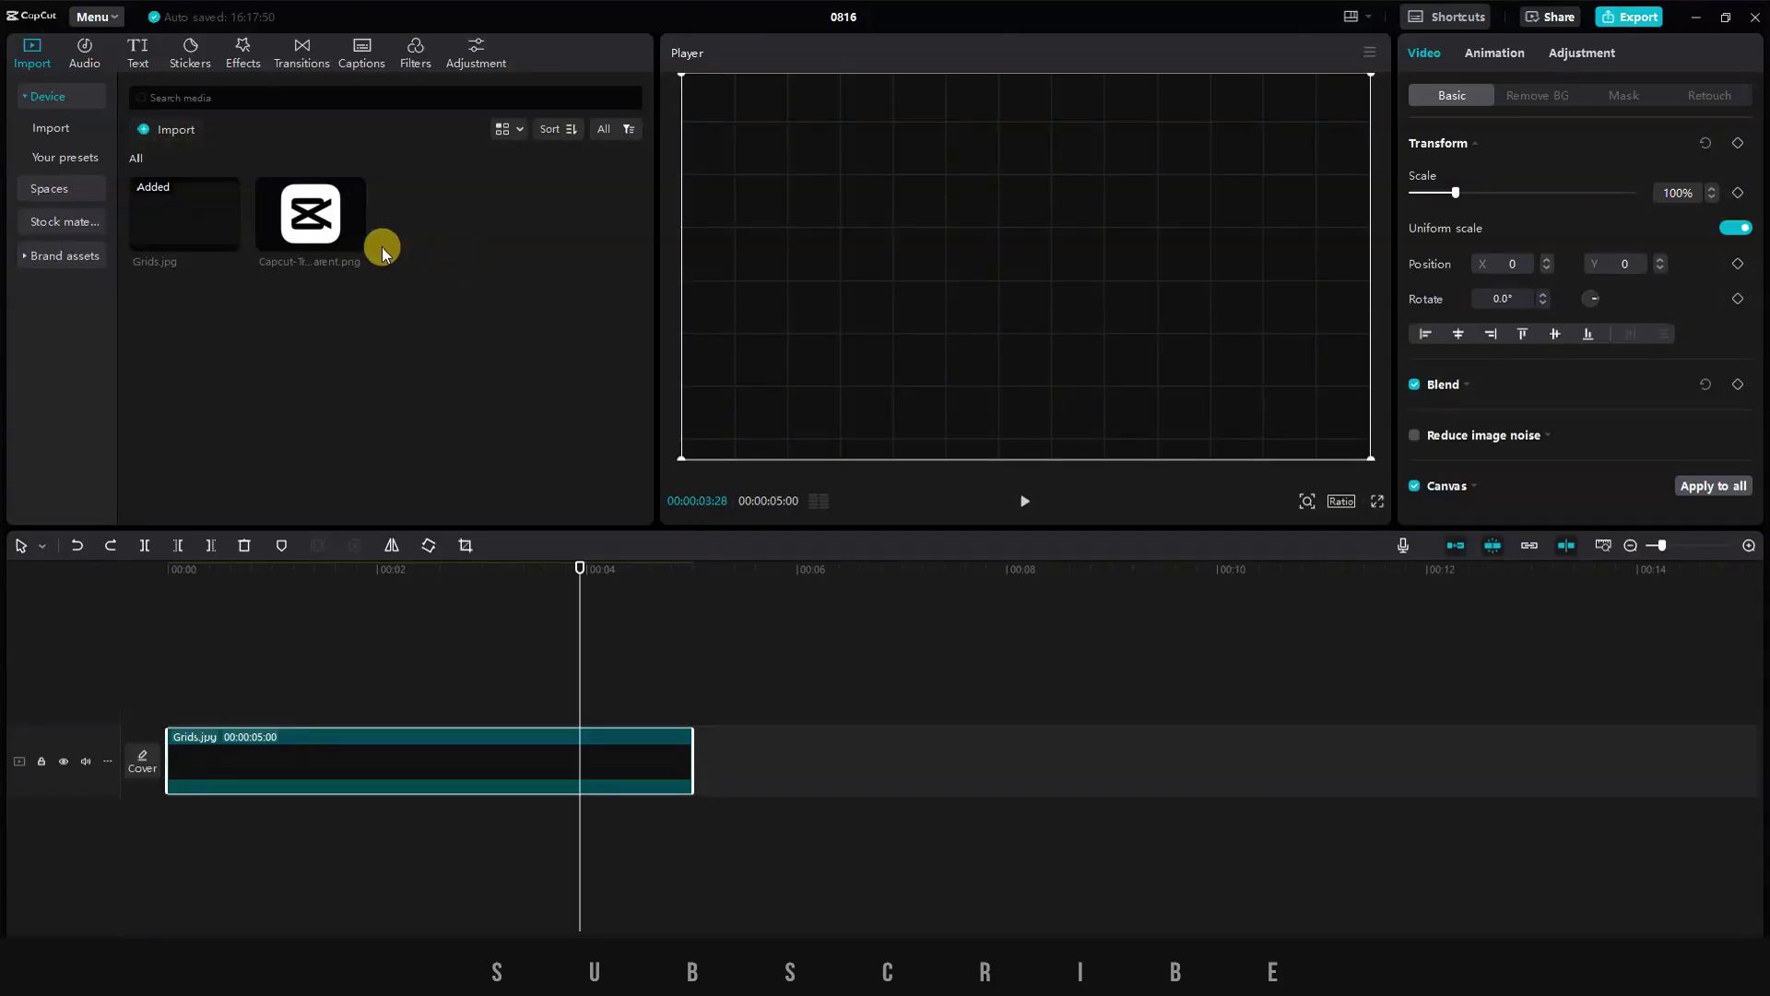
- In the 0816 project, add Capcut-Transparent.png on a track above Grids.jpg, aligned to the timeline start
{"action": "left_click", "coordinate": [313, 228]}
{"action": "left_click_drag", "start_coordinate": [313, 229], "coordinate": [175, 655]}
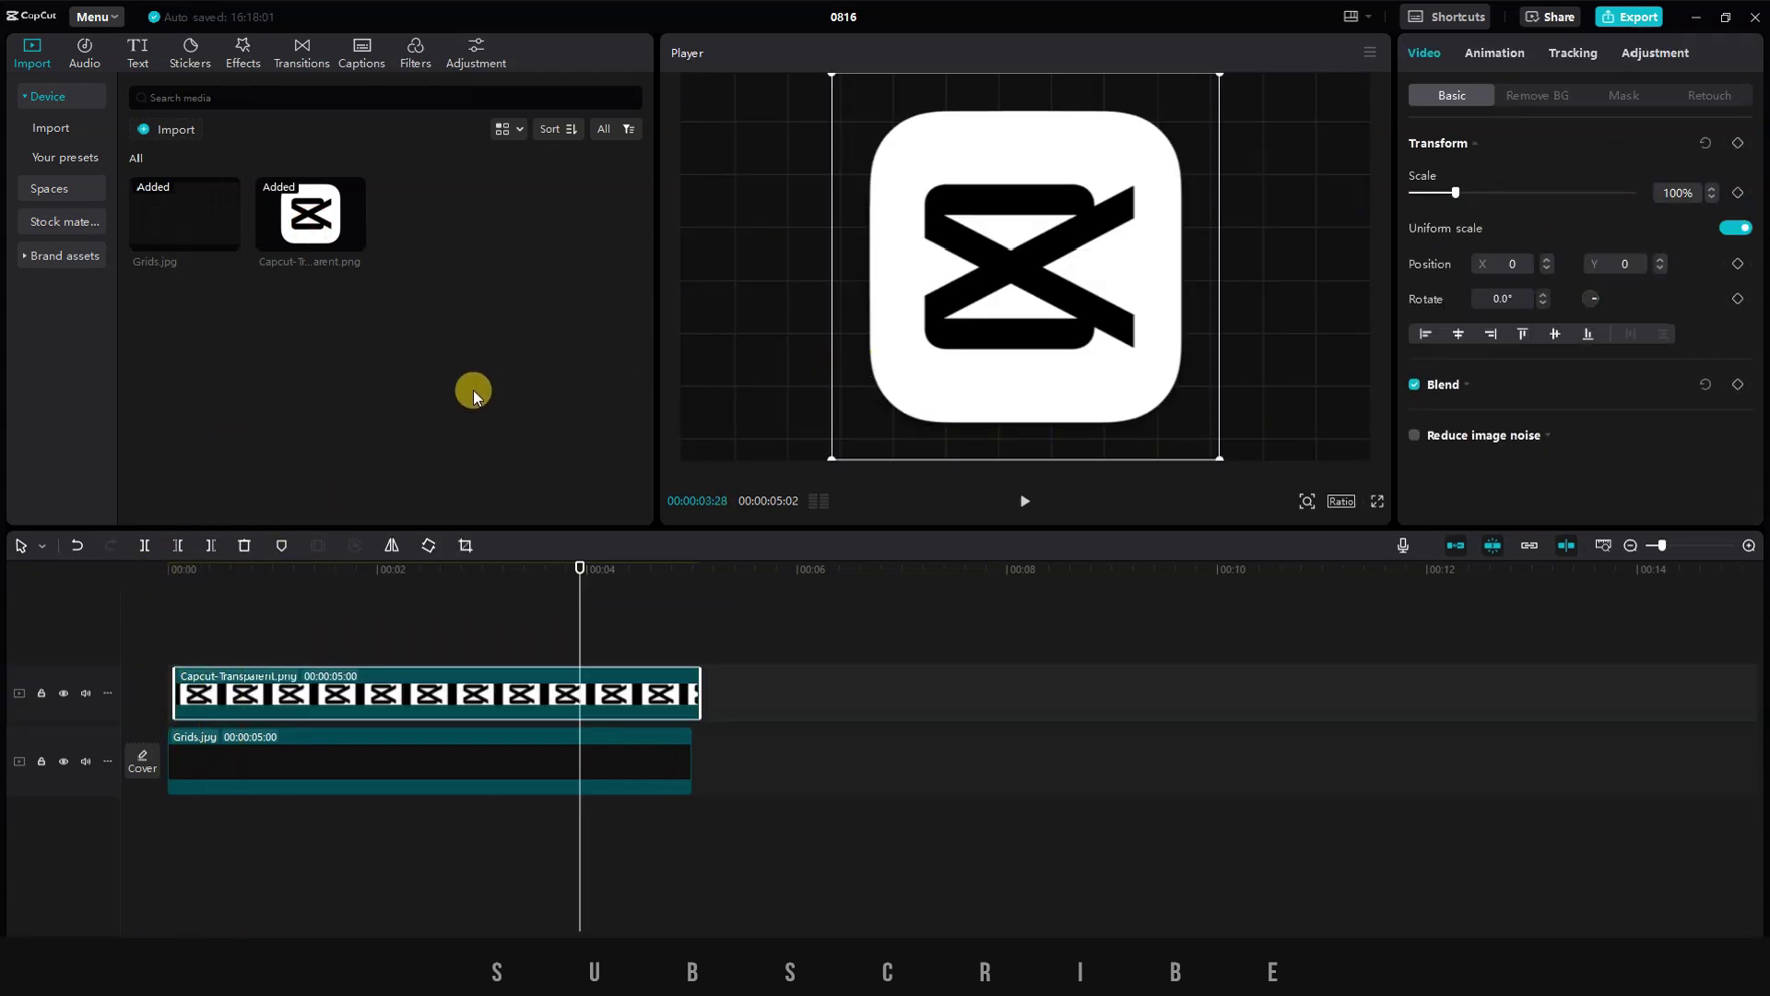
{"action": "left_click_drag", "start_coordinate": [447, 691], "coordinate": [341, 696]}
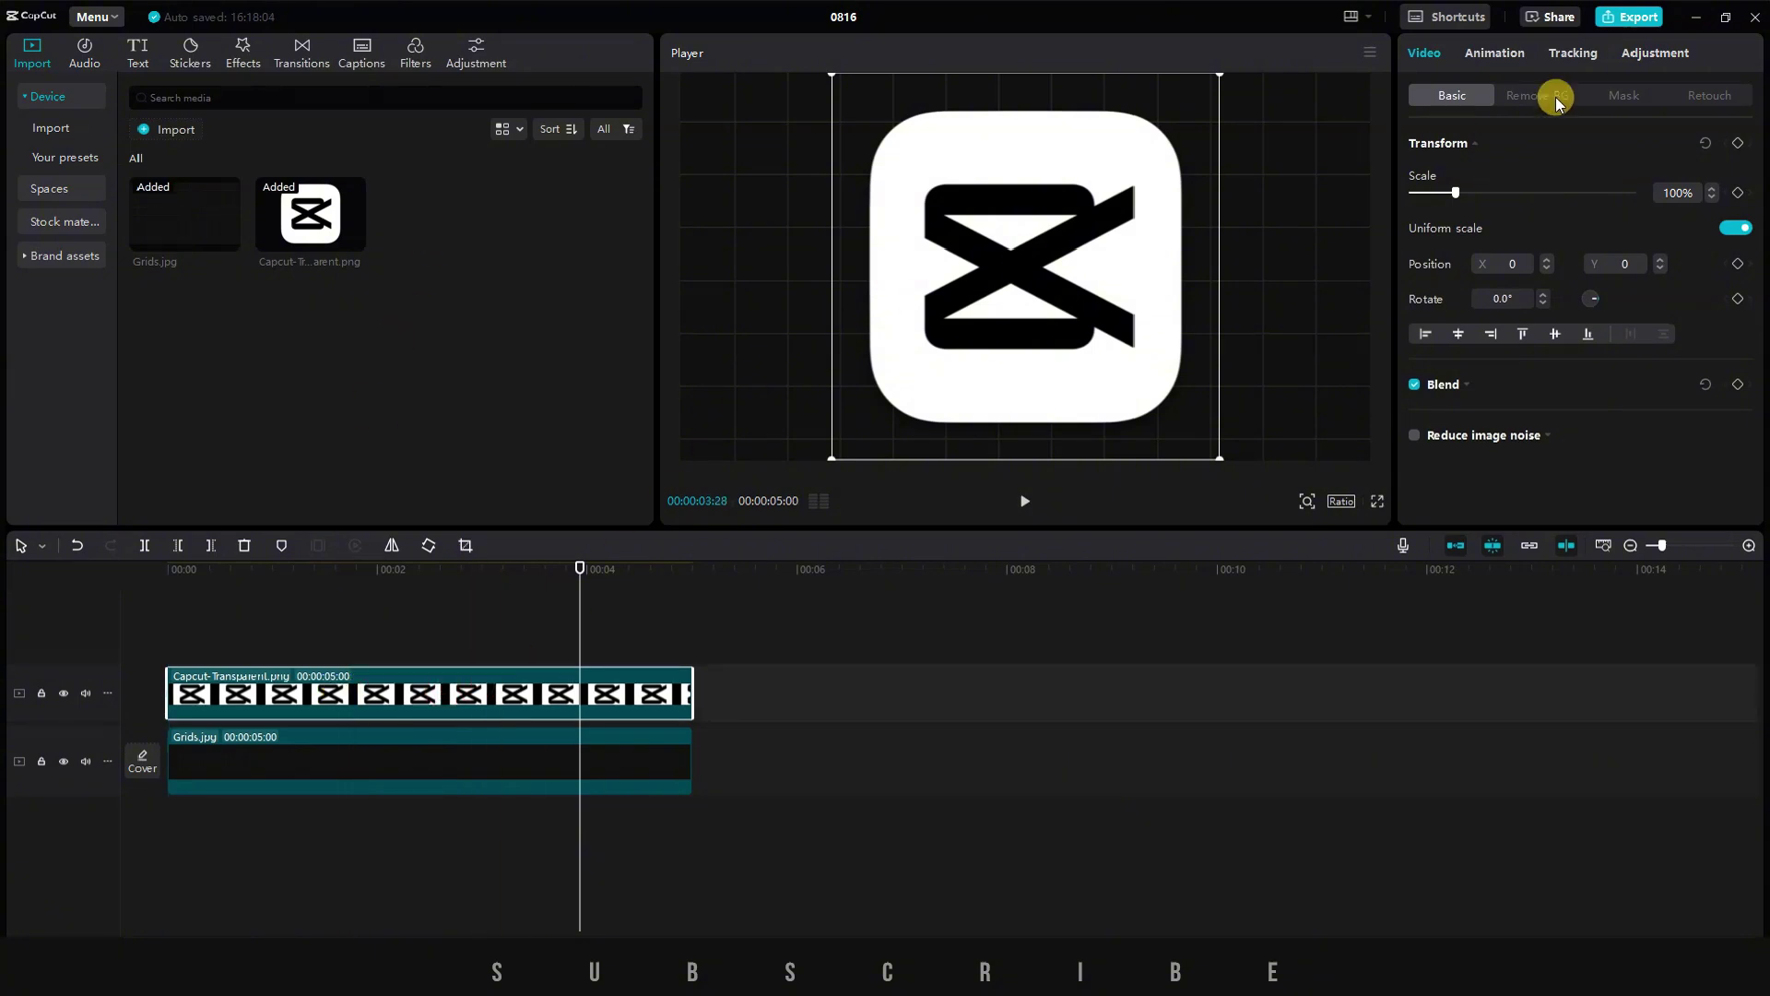
- Try cube-style Combo animations on the CapCut logo clip, including Cube, and apply Cube 2
{"action": "left_click", "coordinate": [1496, 57]}
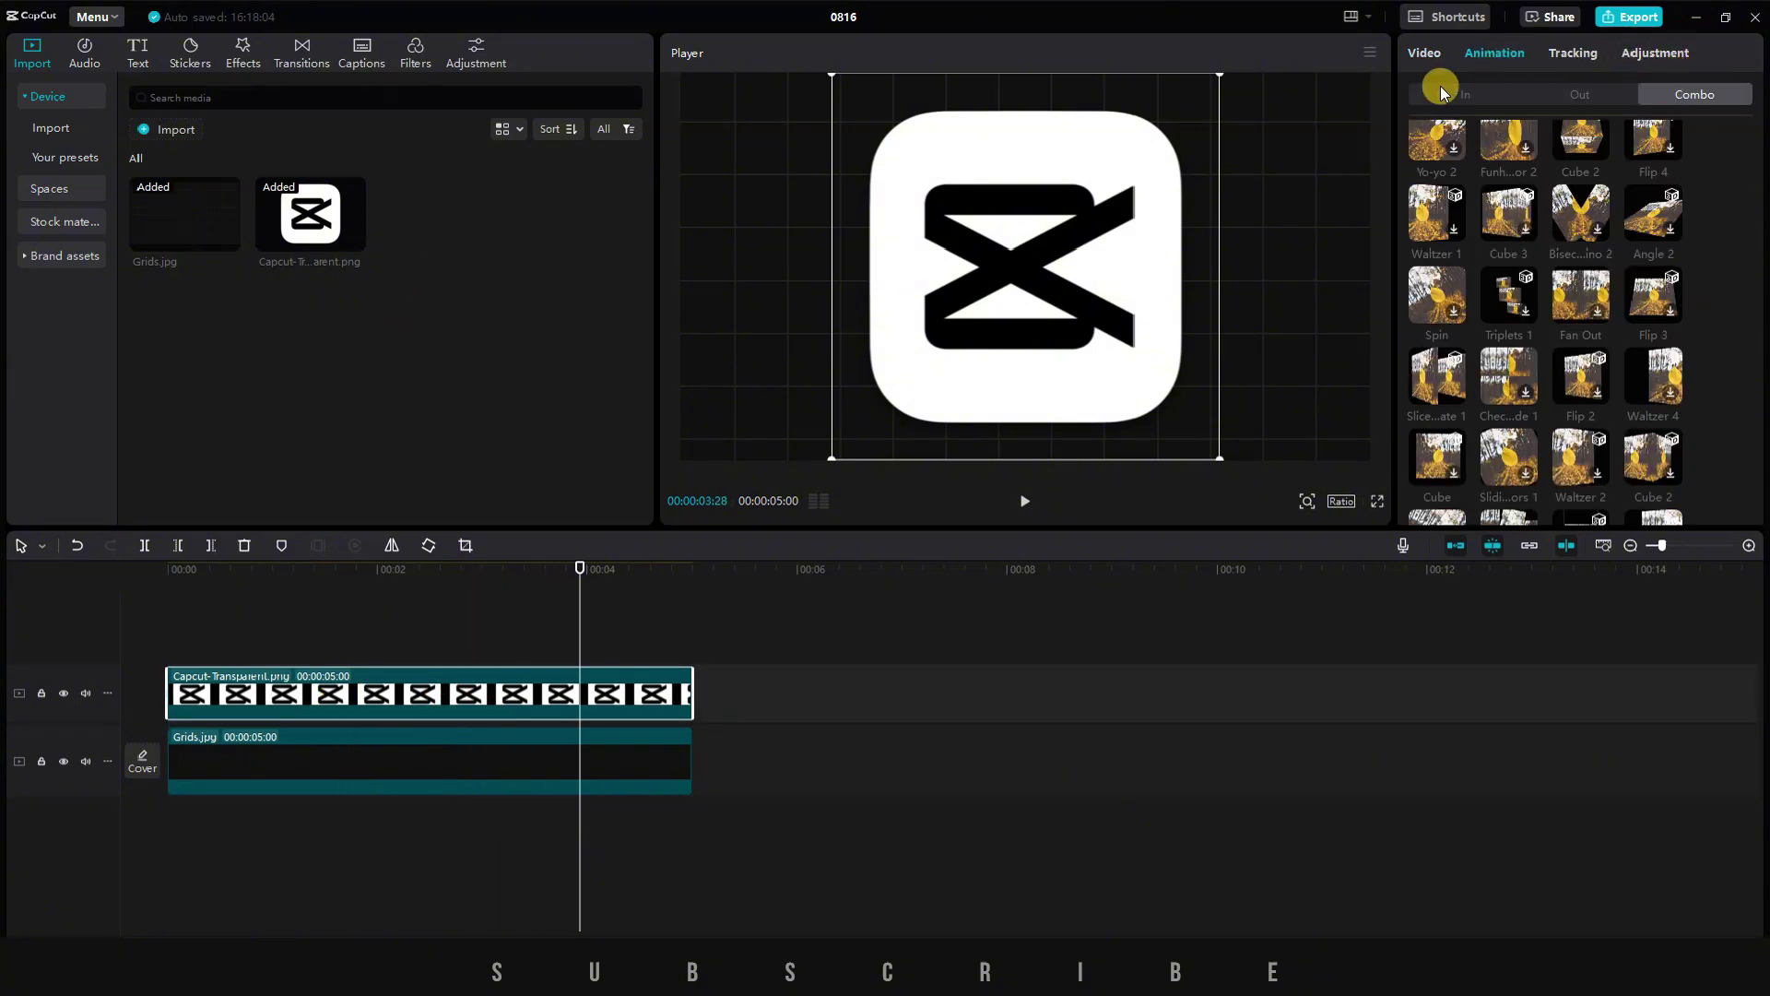
{"action": "left_click", "coordinate": [1473, 98]}
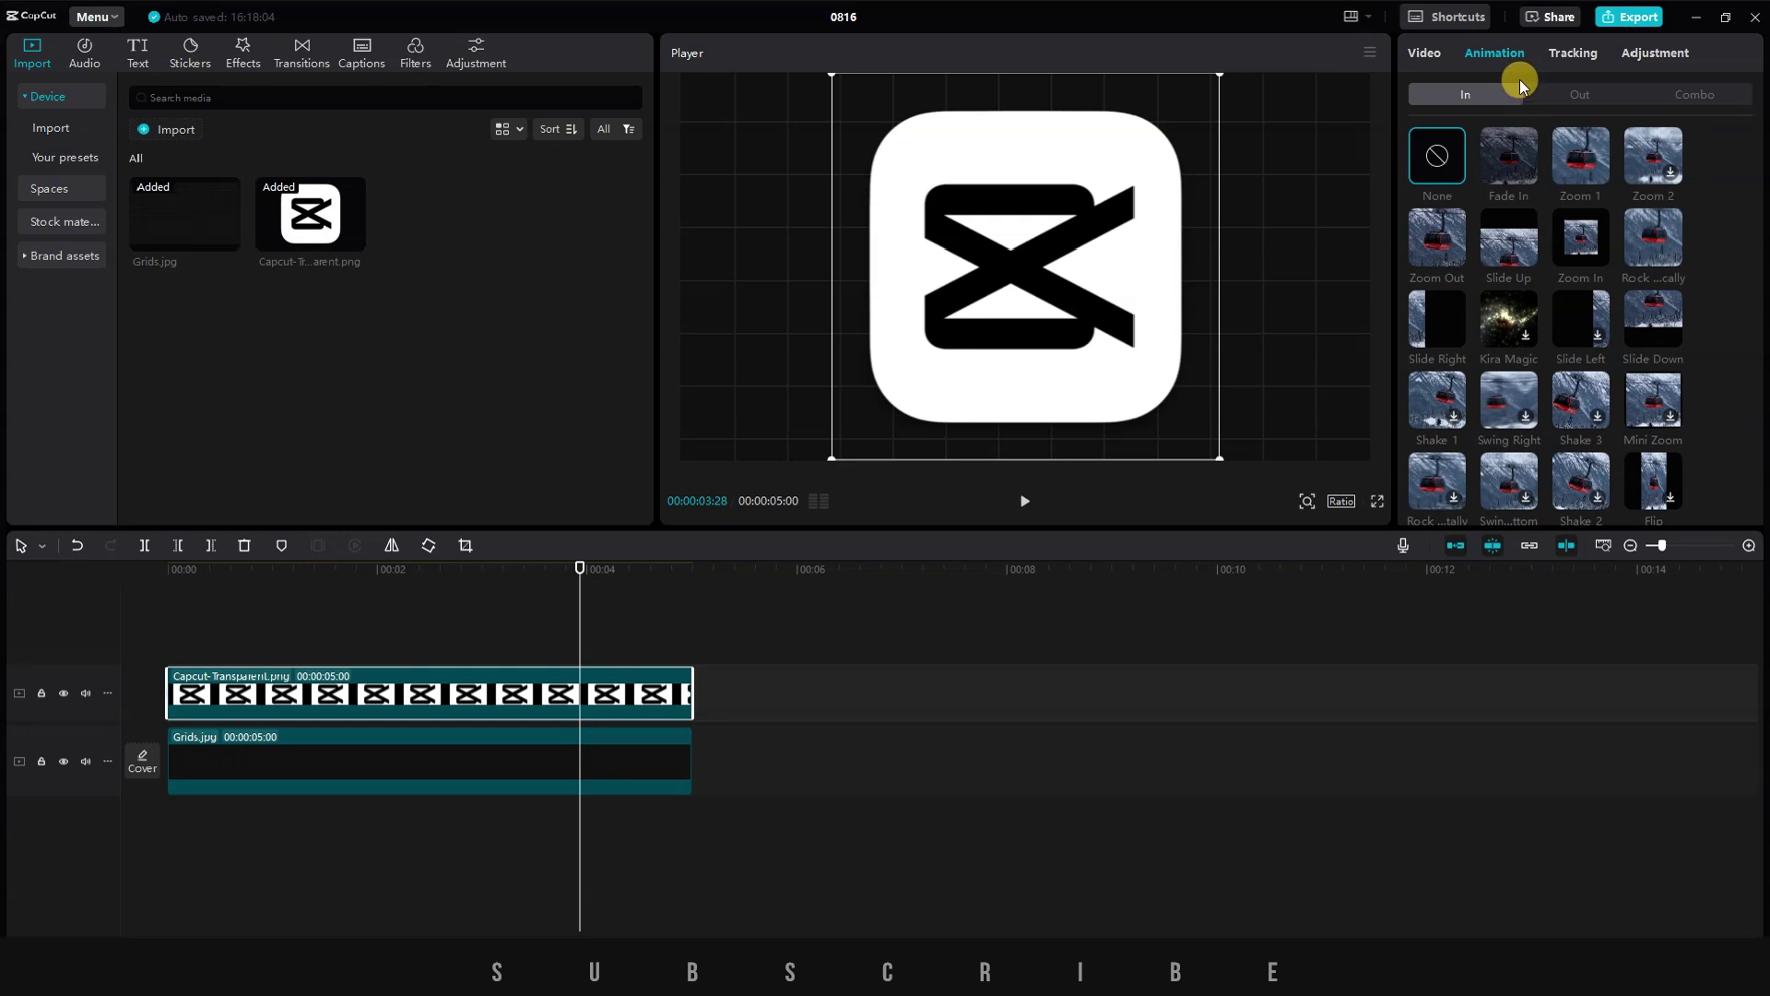
{"action": "left_click", "coordinate": [1695, 94]}
{"action": "scroll", "coordinate": [1720, 241], "scroll_direction": "down", "scroll_amount": 1}
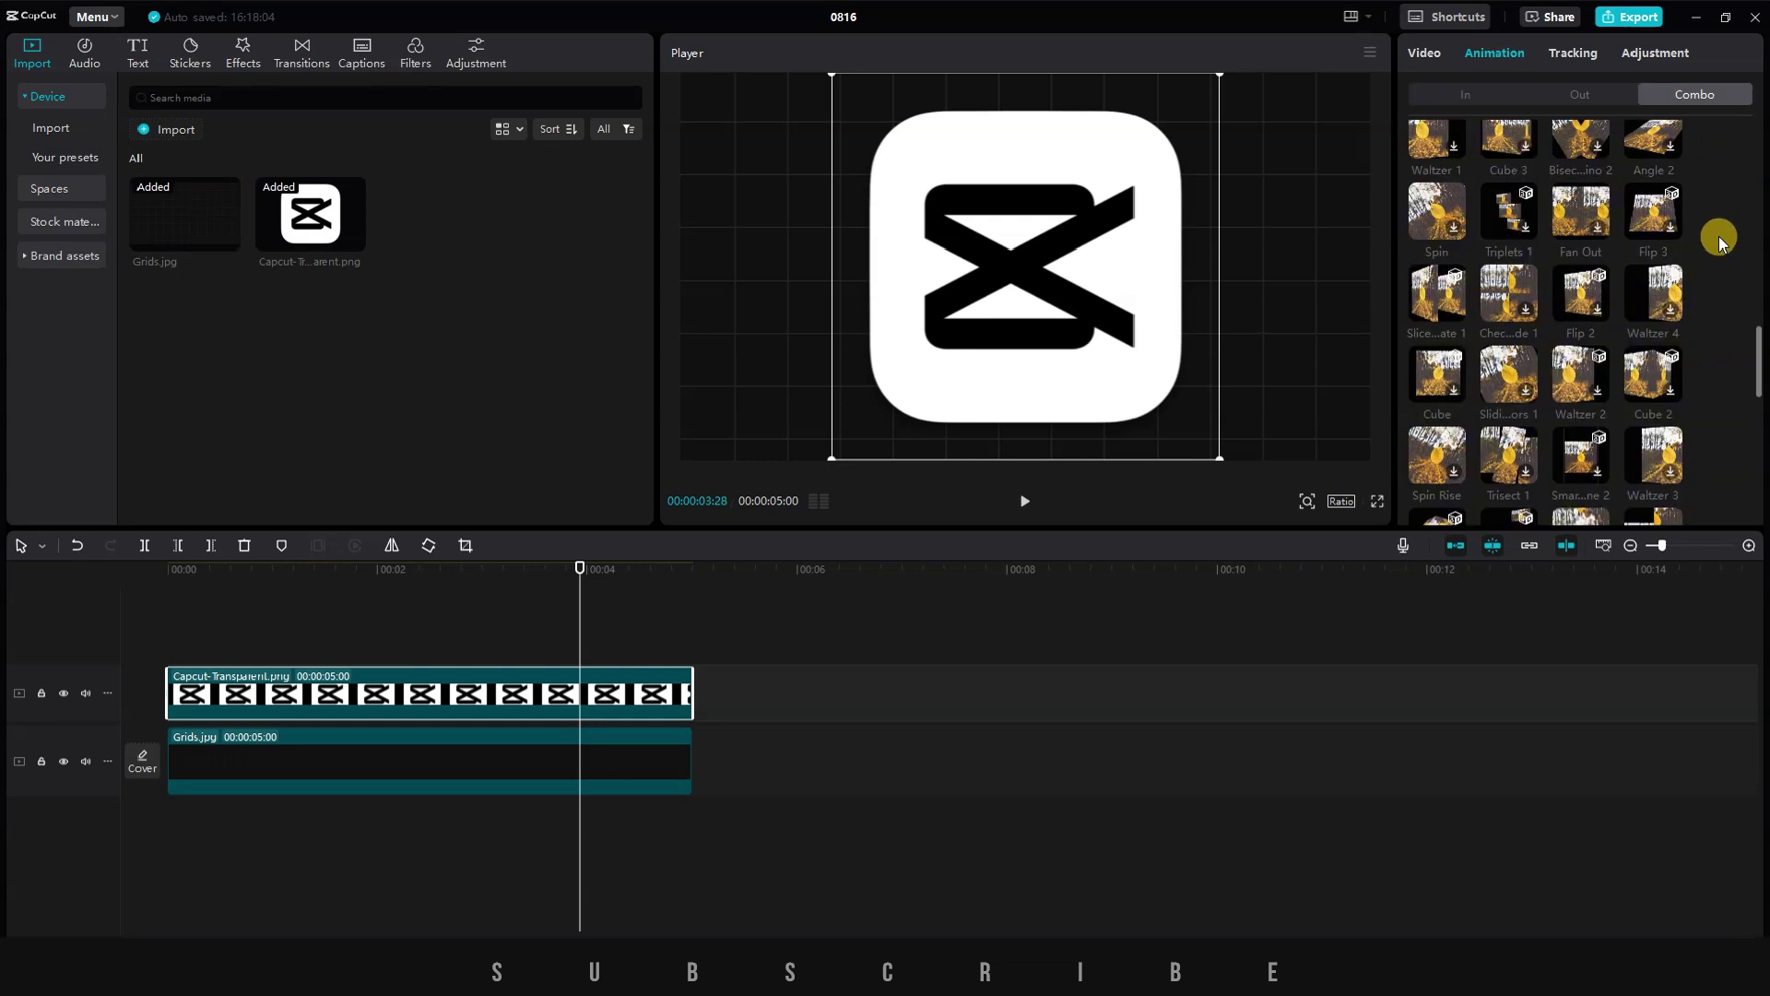
{"action": "scroll", "coordinate": [1720, 241], "scroll_direction": "down", "scroll_amount": 1}
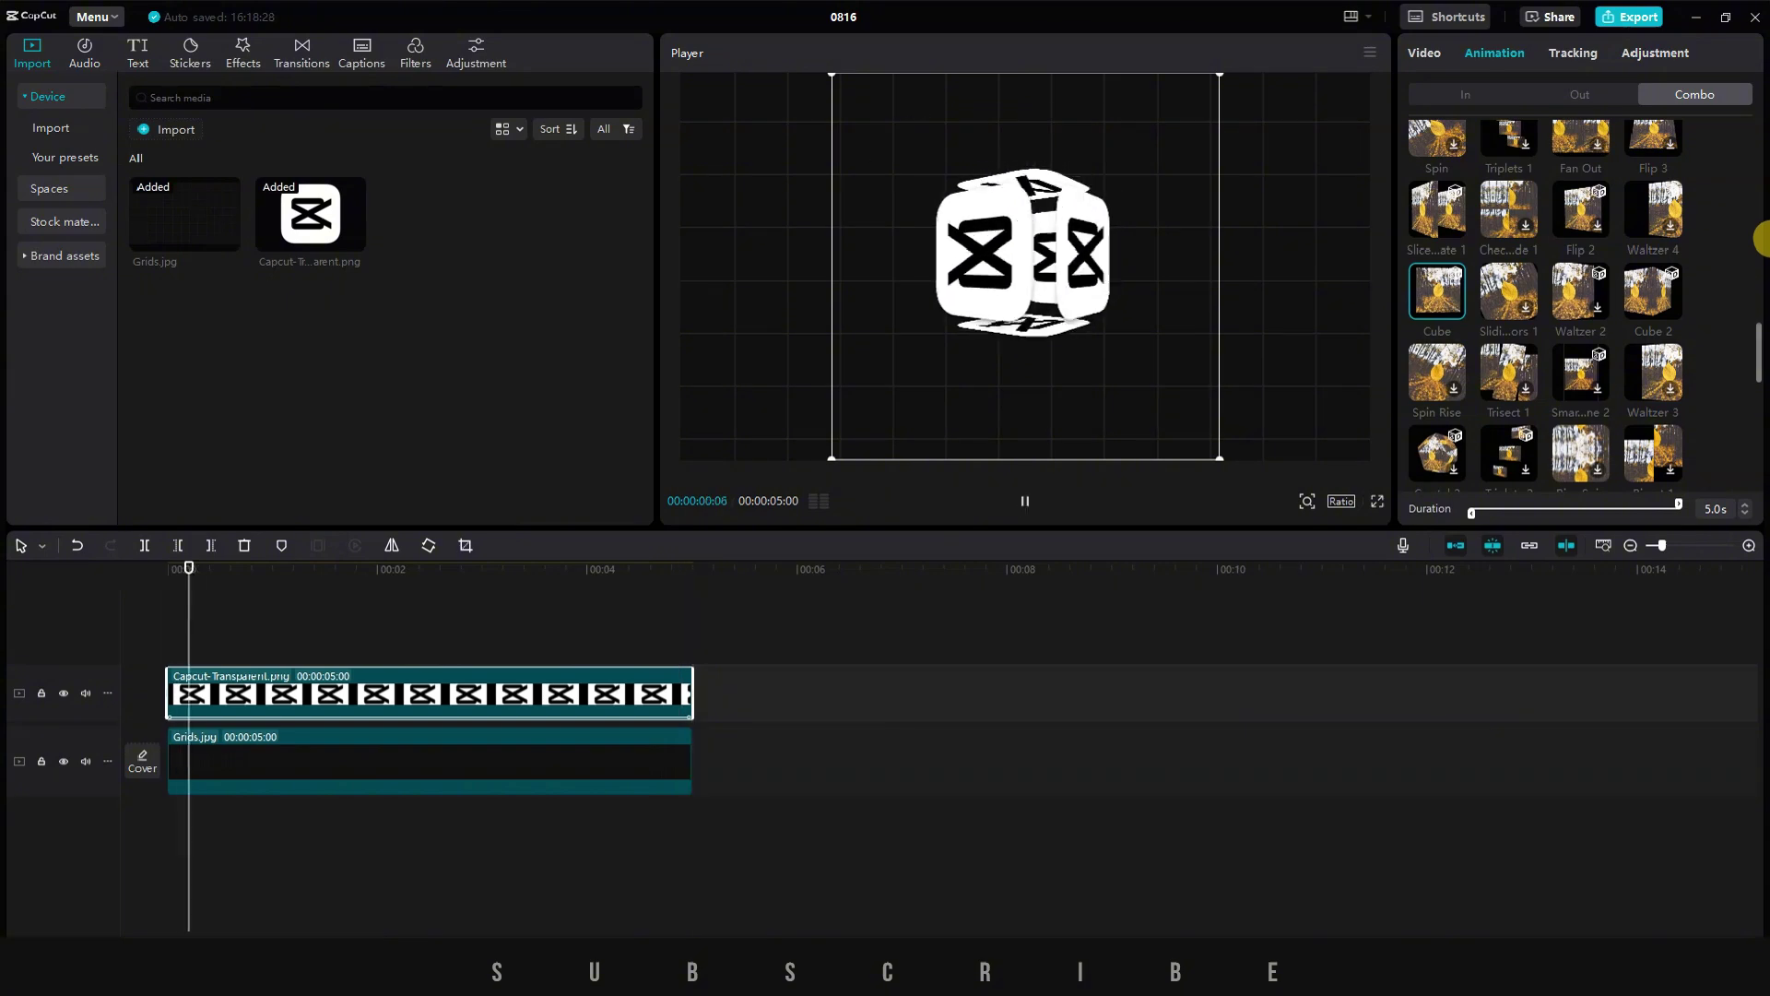
{"action": "scroll", "coordinate": [1592, 385], "scroll_direction": "up", "scroll_amount": 5}
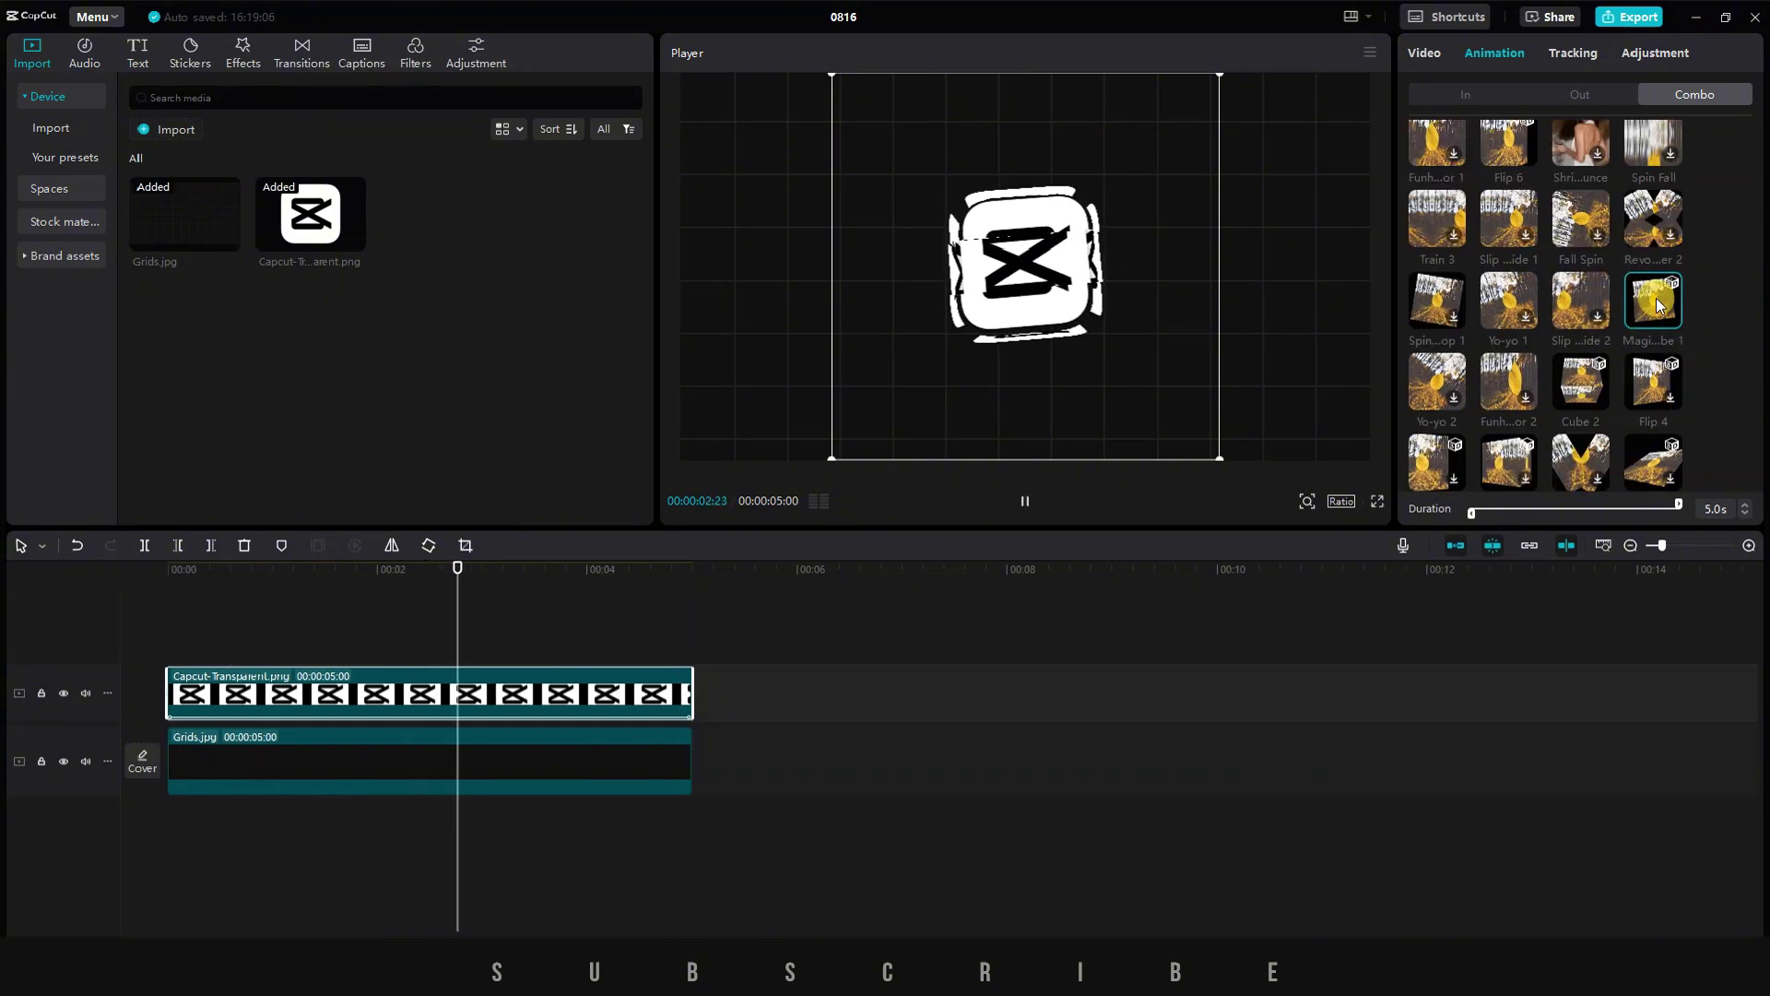
{"action": "left_click", "coordinate": [1589, 379]}
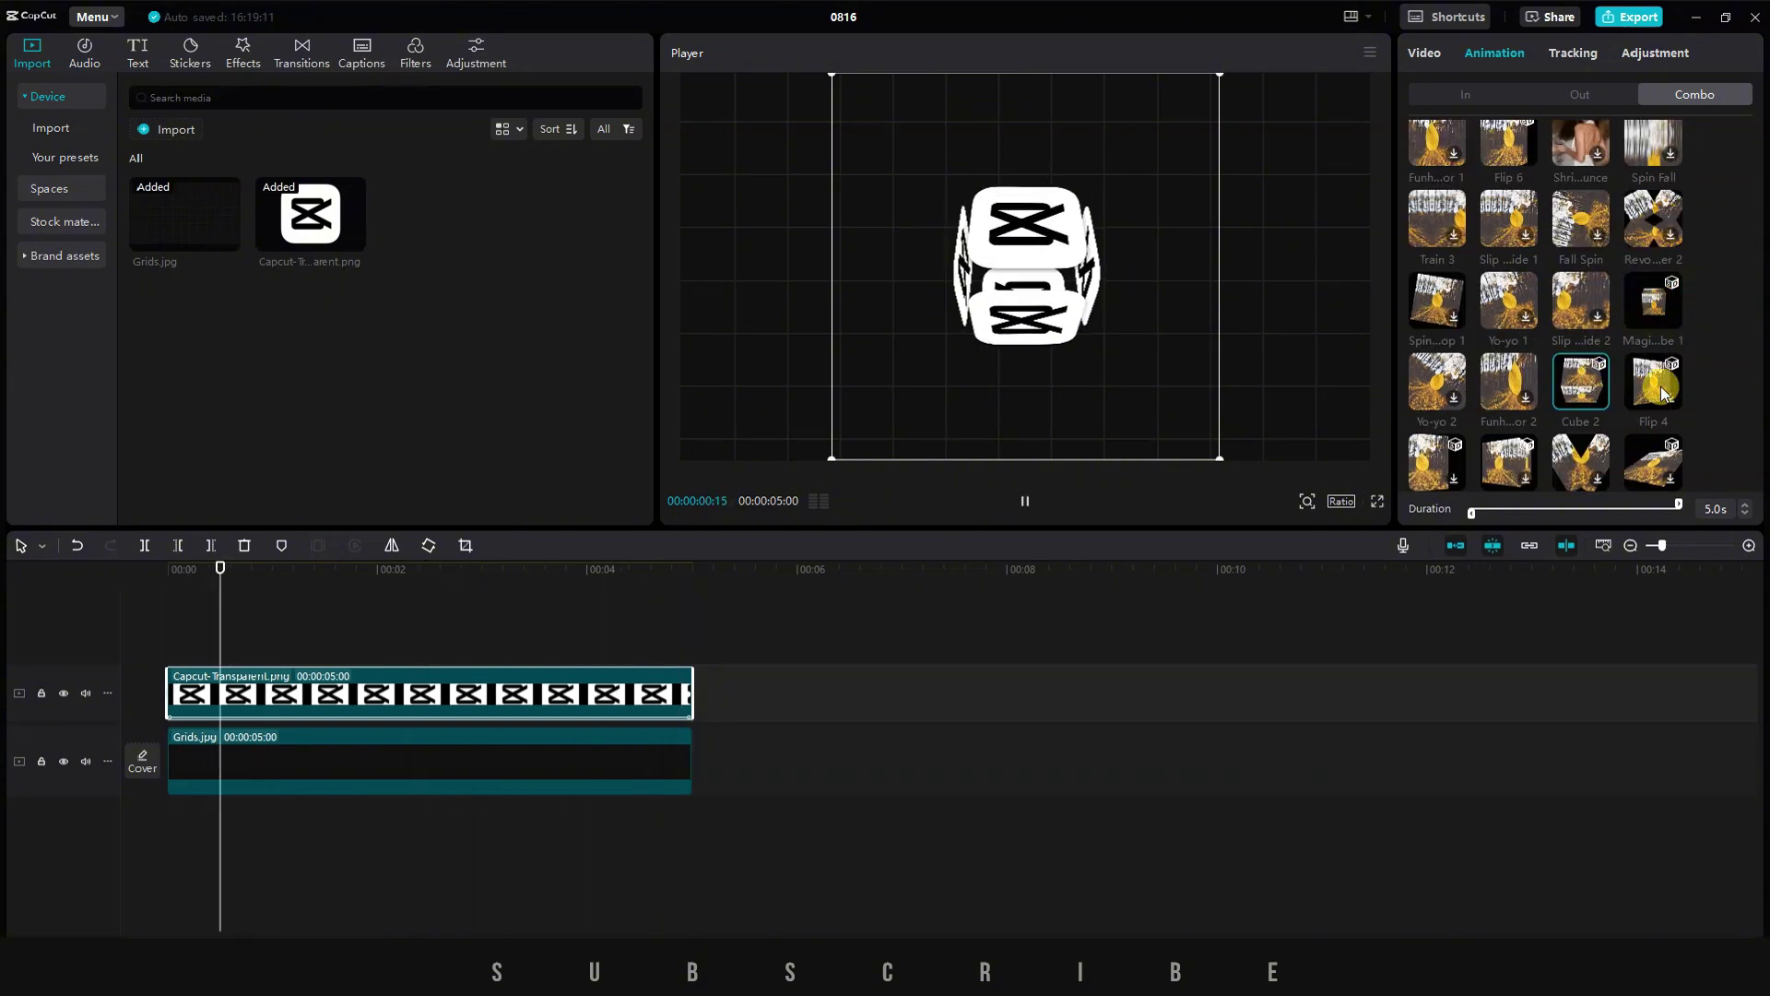